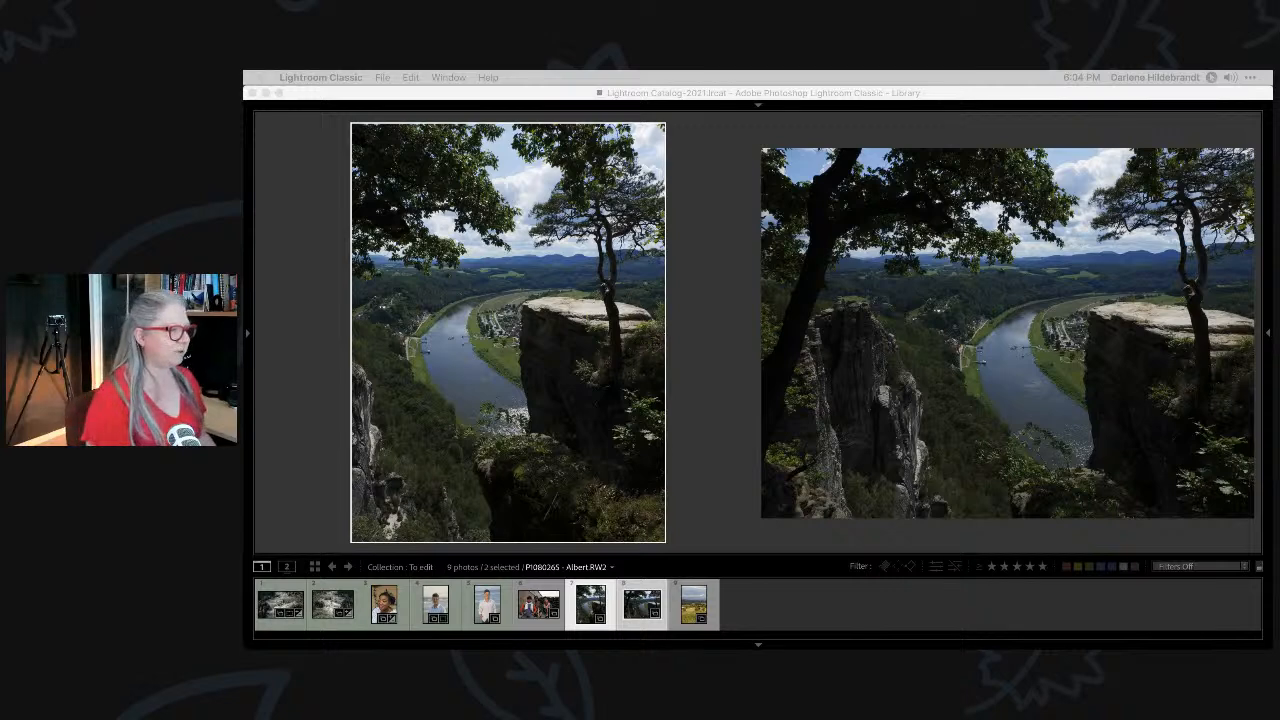
Open the vertical river photo from the side-by-side view in the Develop module.
left_click(708, 365)
key("d")
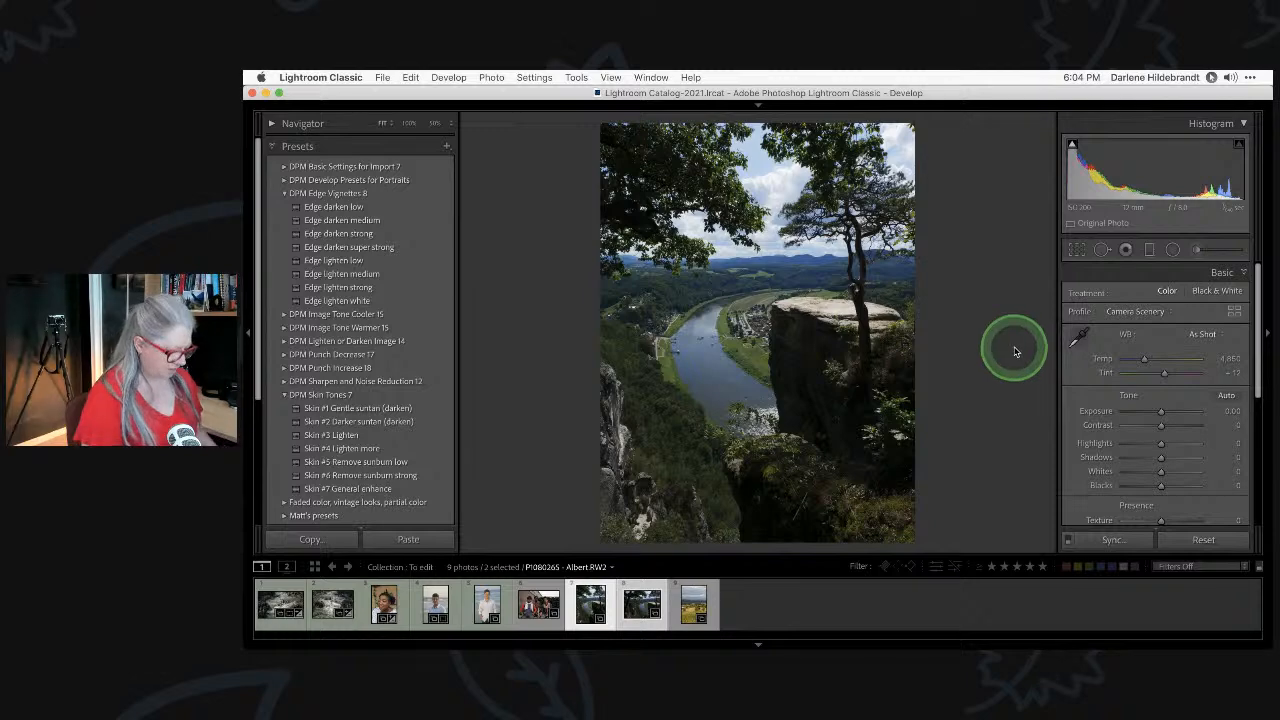
Rotate the vertical photo 180 degrees, examine its composition upside down against a blacked-out interface, and return it upright.
key("super")
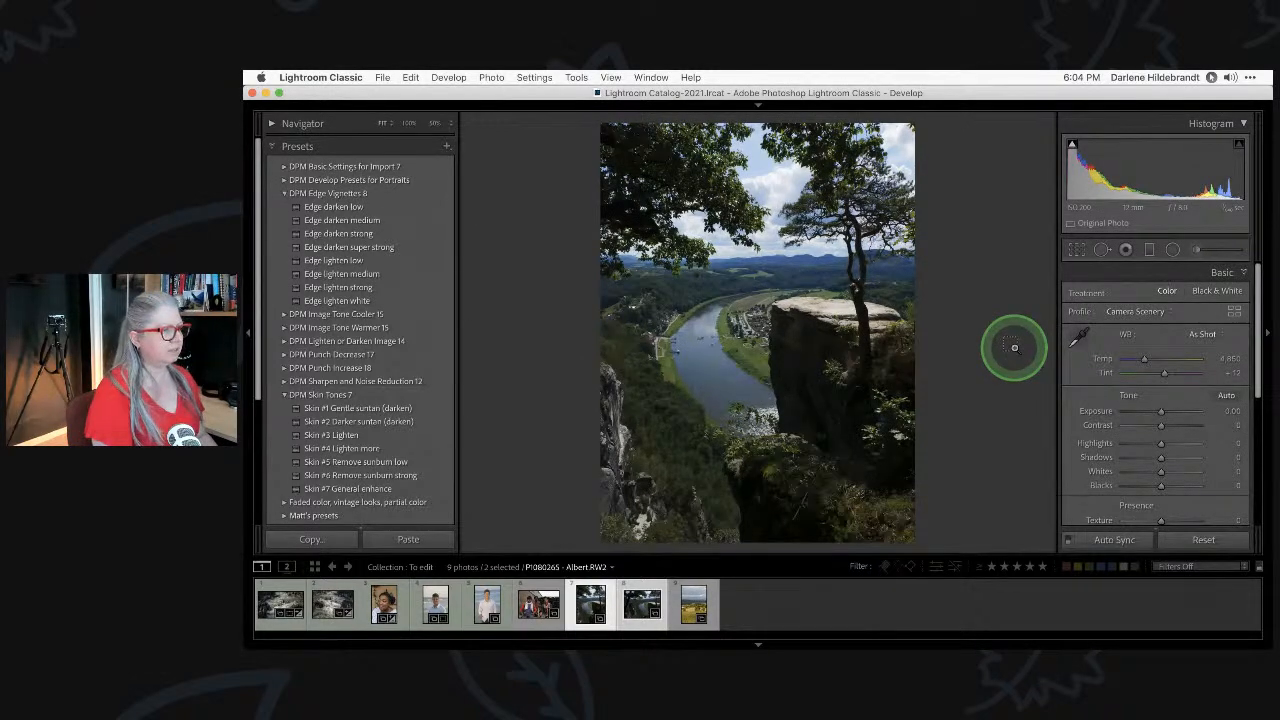
key("super+bracketright")
key("super+bracketright")
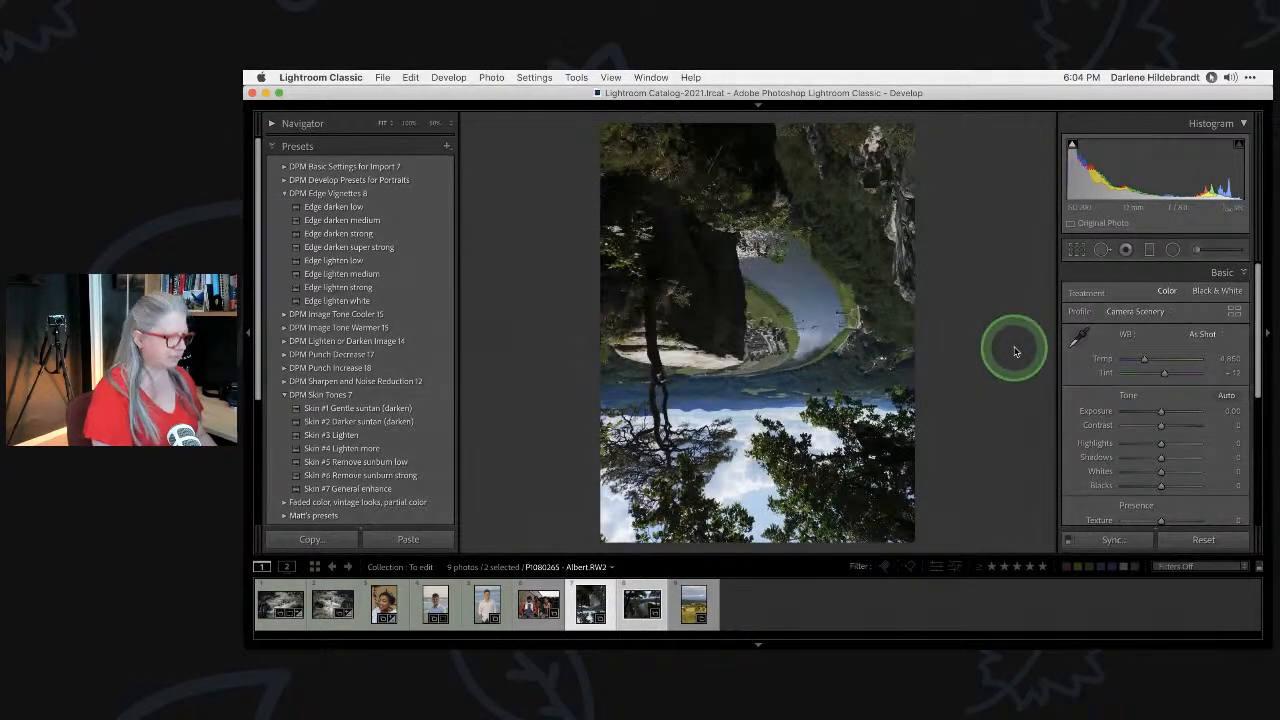
key("l")
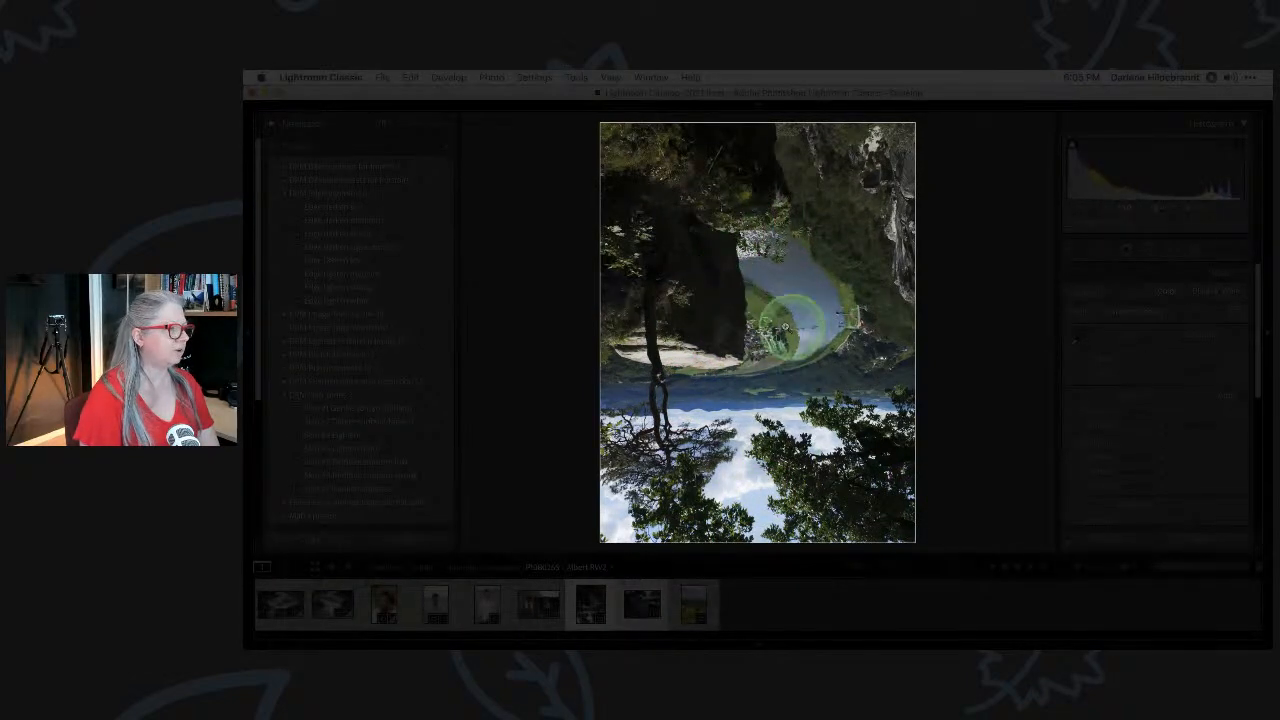
key("l")
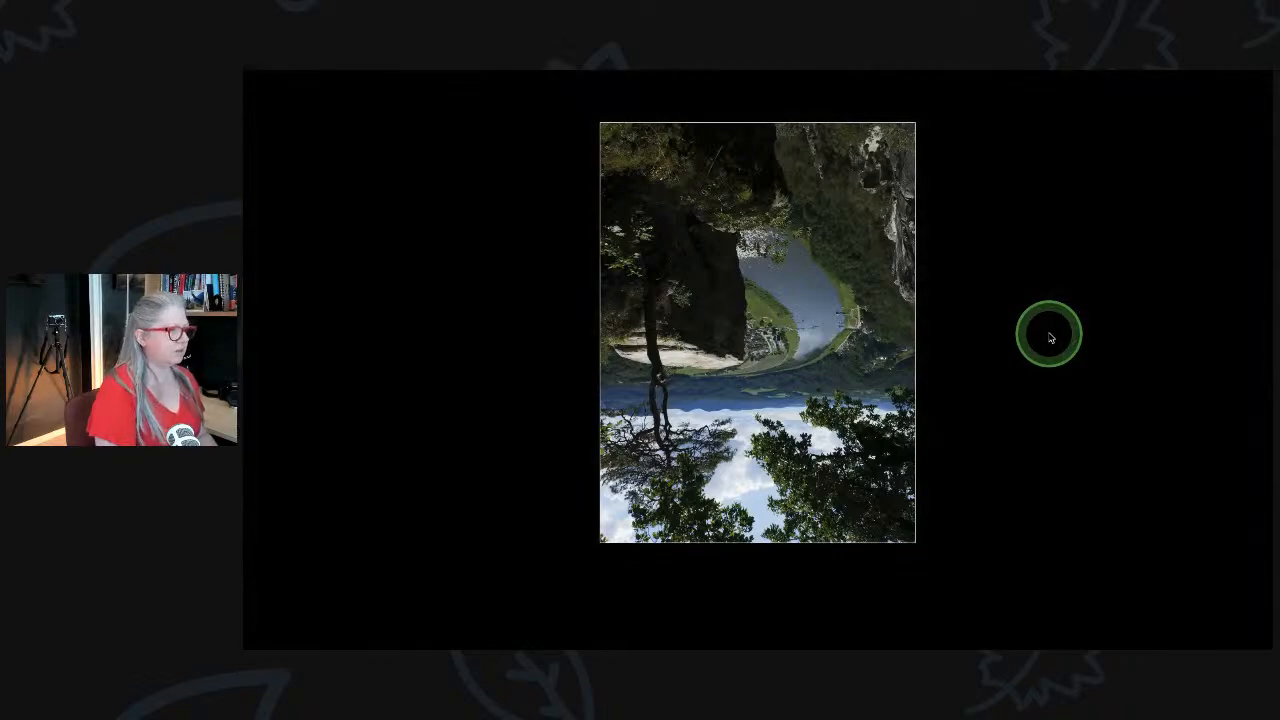
key("l")
key("super+bracketright")
key("super+bracketright")
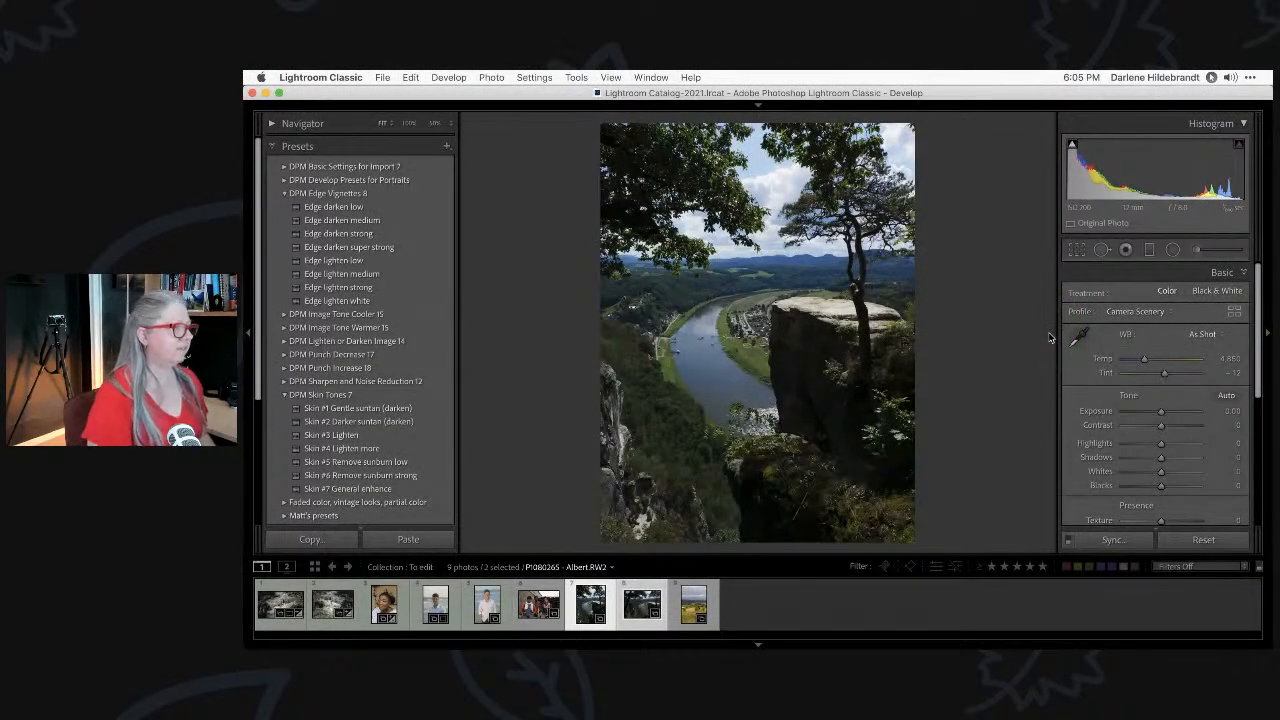
Crop the horizontal river photo freely, trimming the sides to exclude the dark tree trunk and the top to just below the sky.
key("Right")
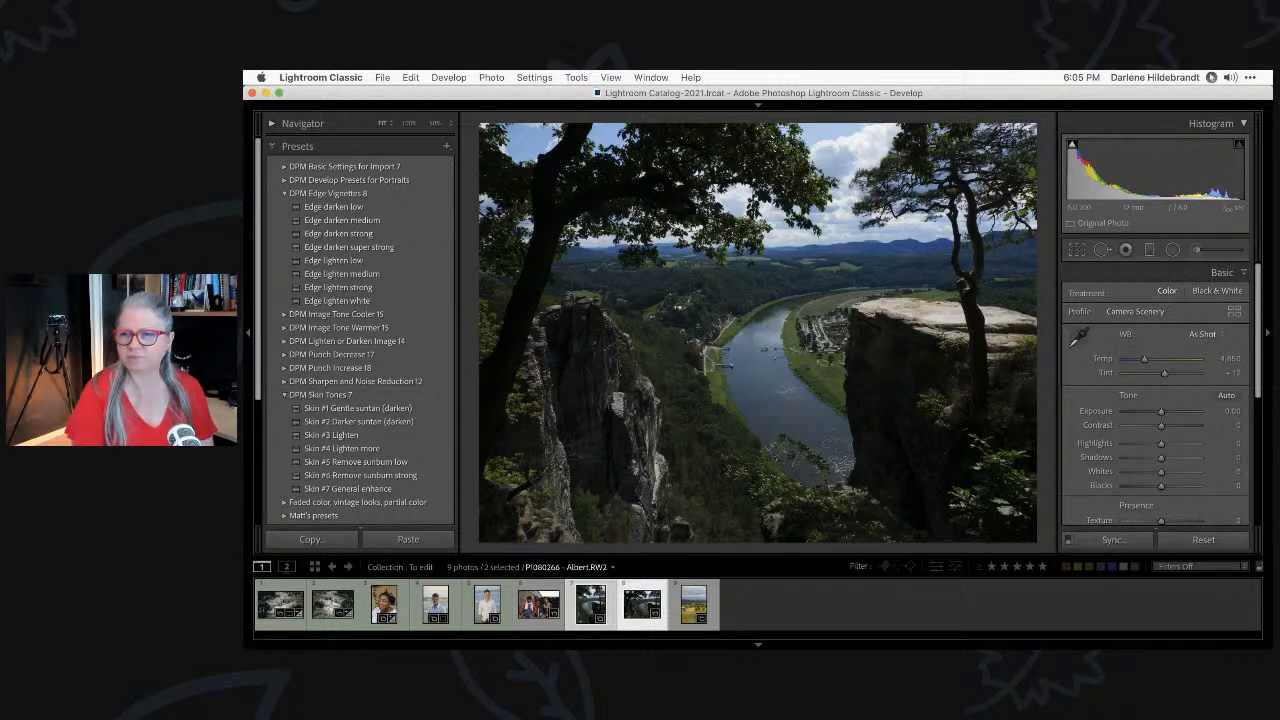
key("super+shift+s")
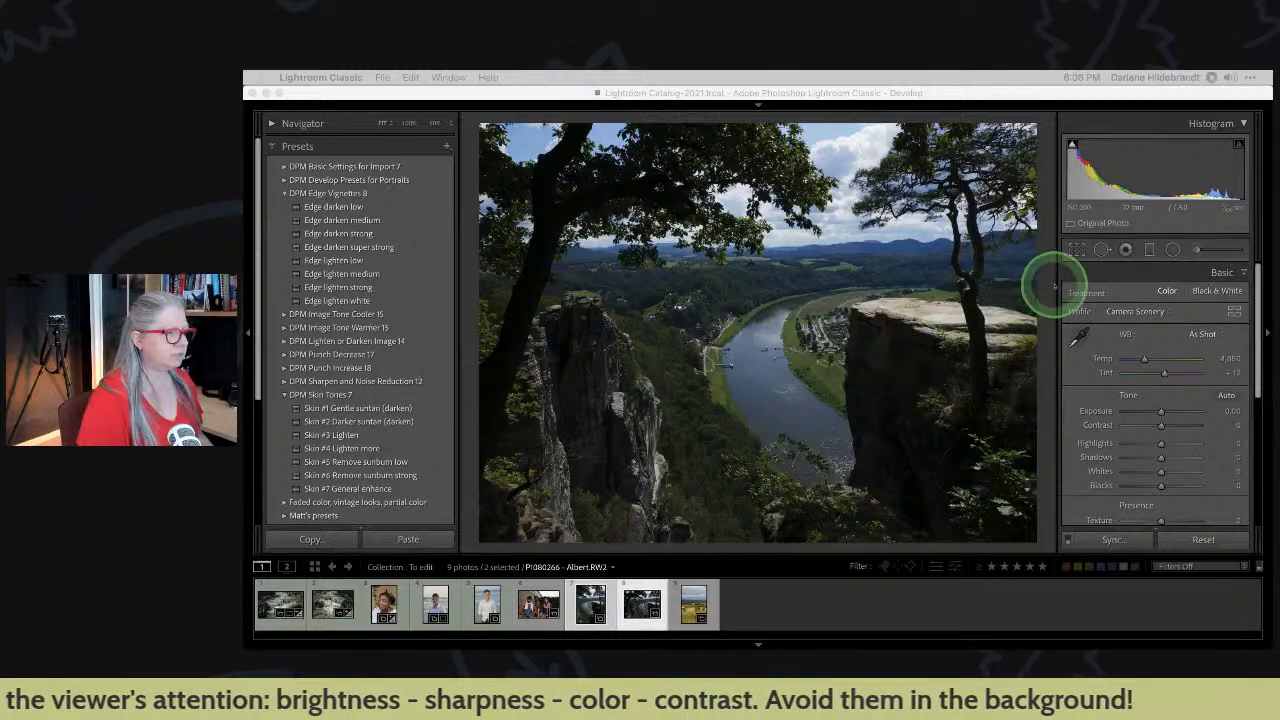
key("r")
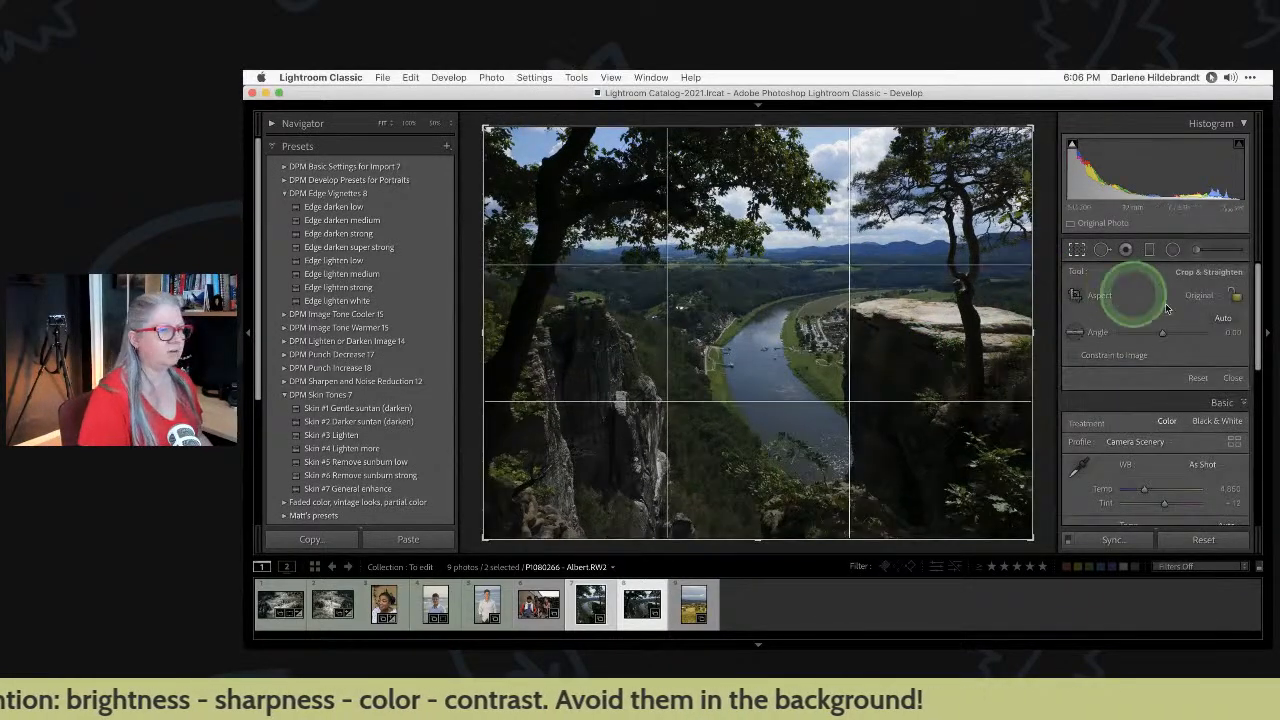
left_click_drag(486, 280, 527, 284)
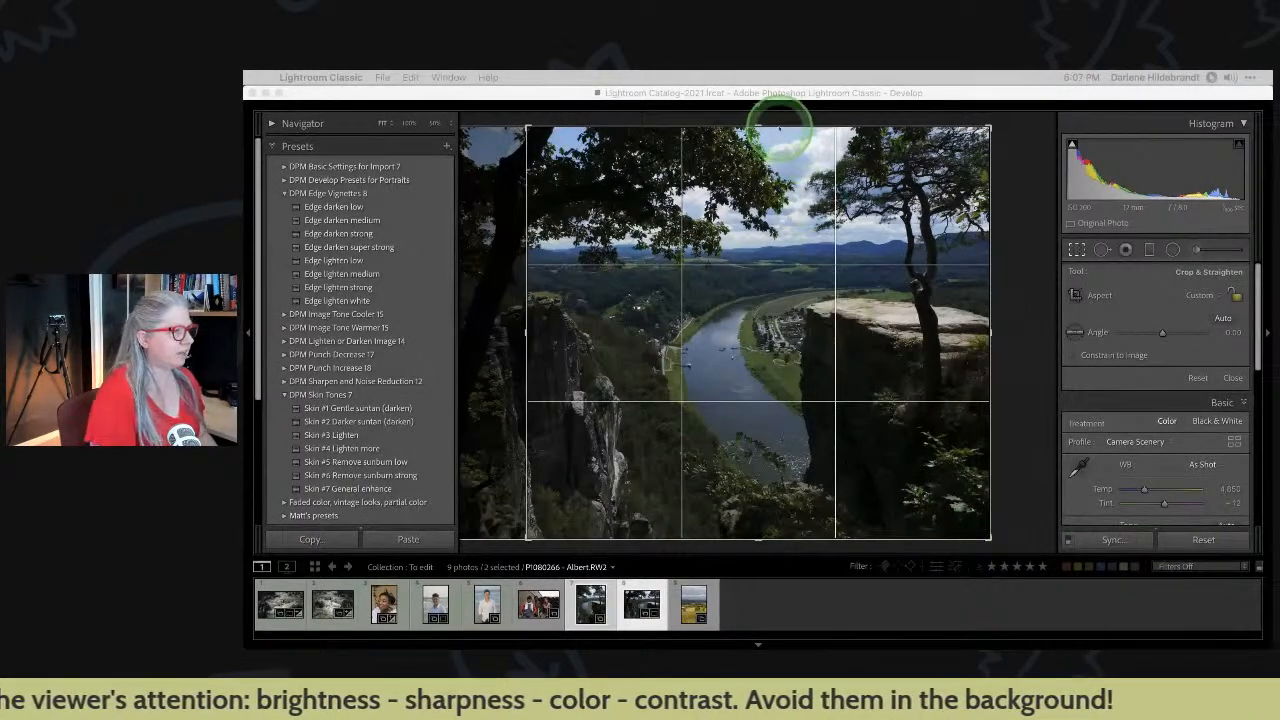
left_click(757, 125)
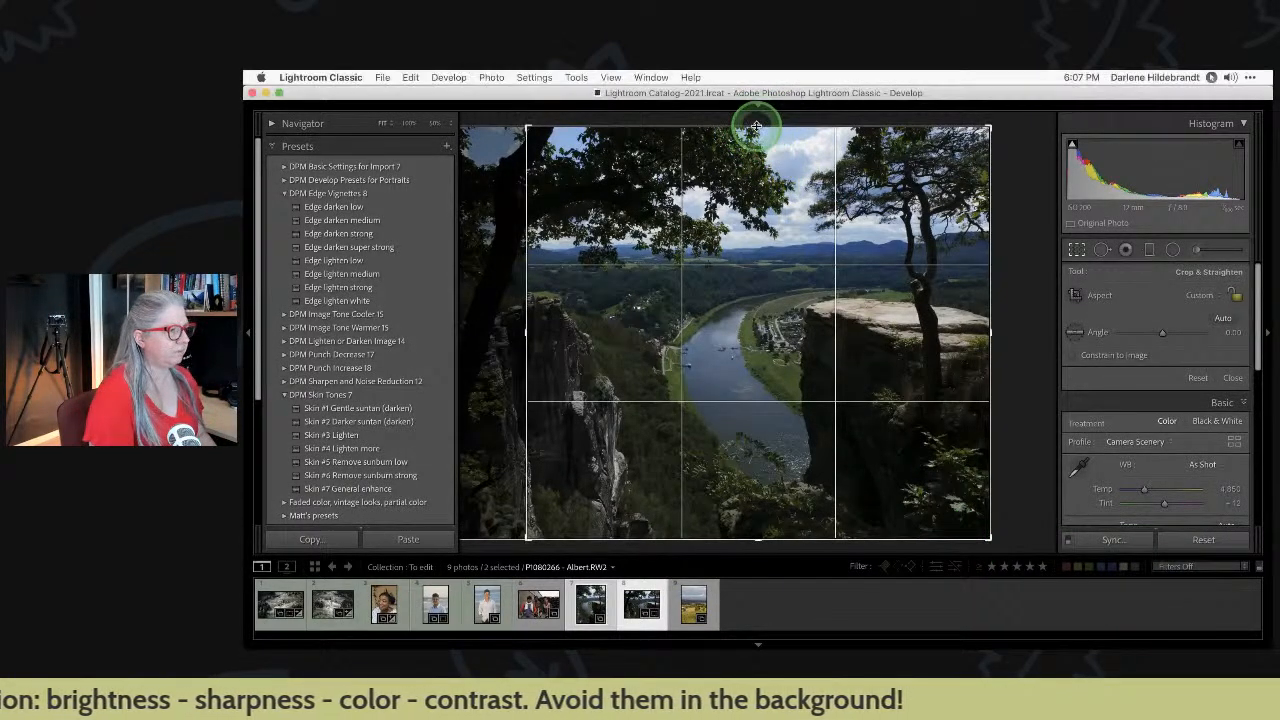
left_click_drag(757, 130, 749, 189)
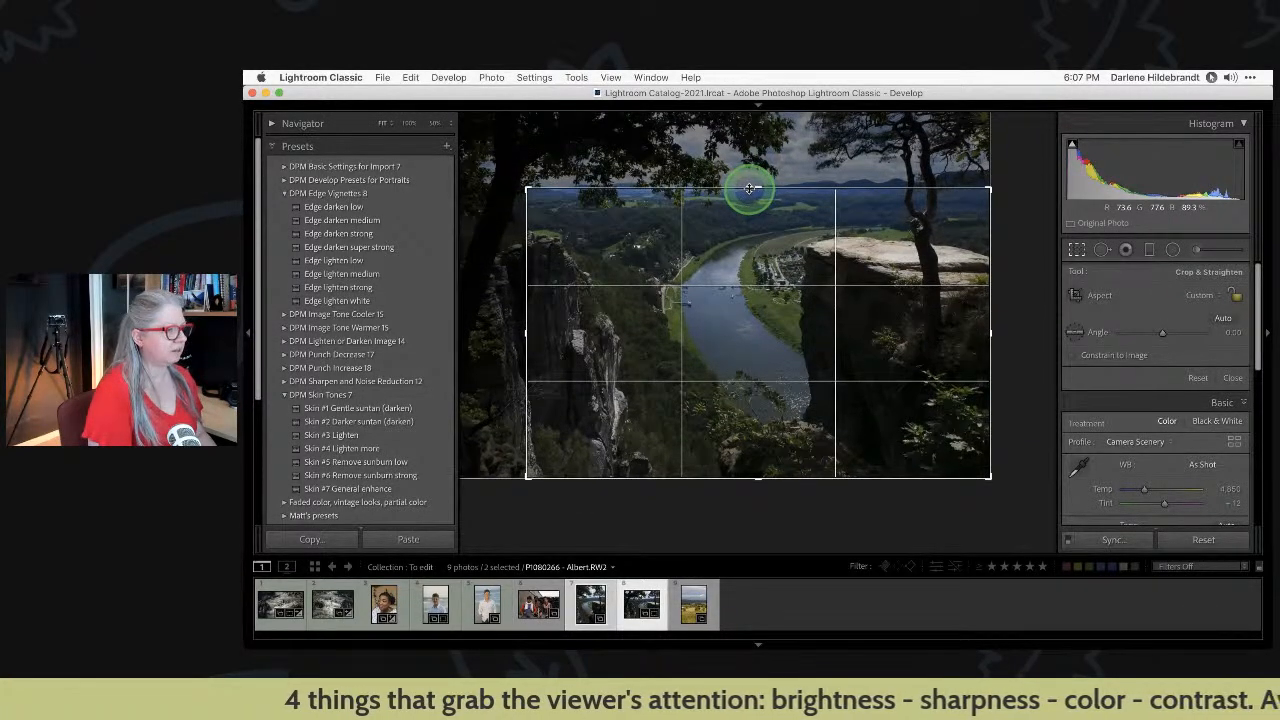
key("Return")
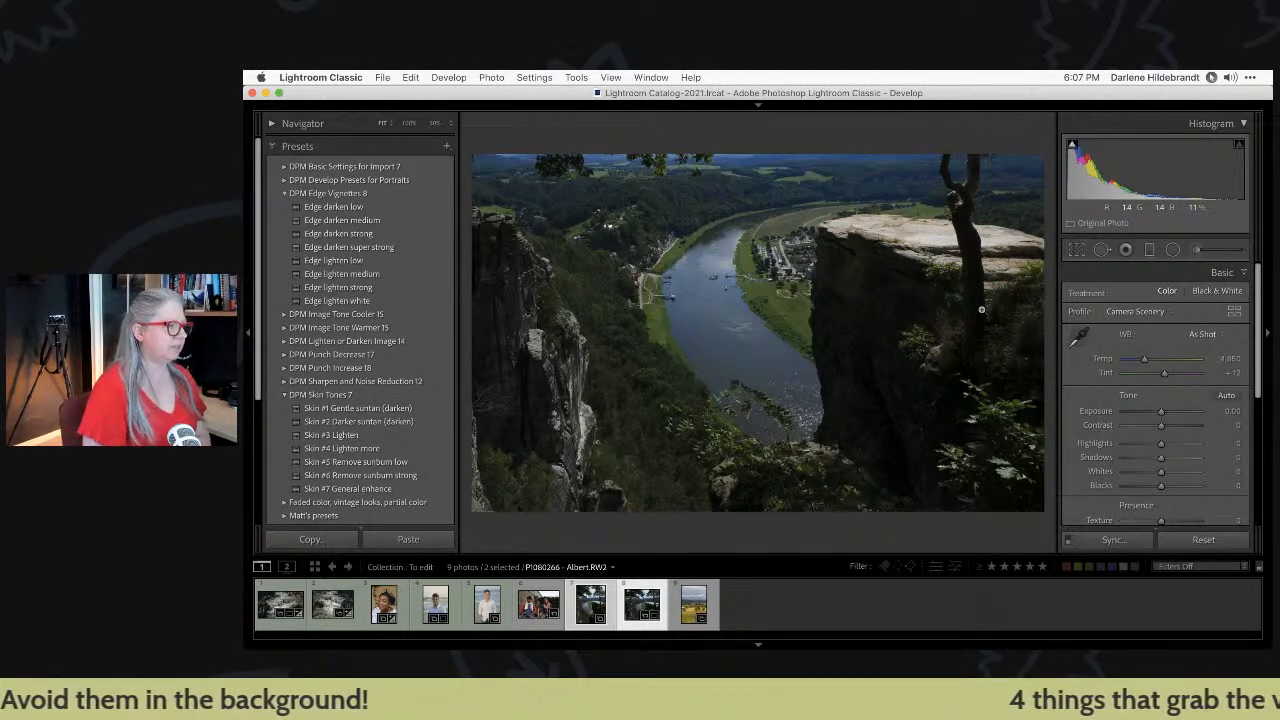
Crop the top of the vertical river photo to trim much of the sky and overhanging leaves.
key("Left")
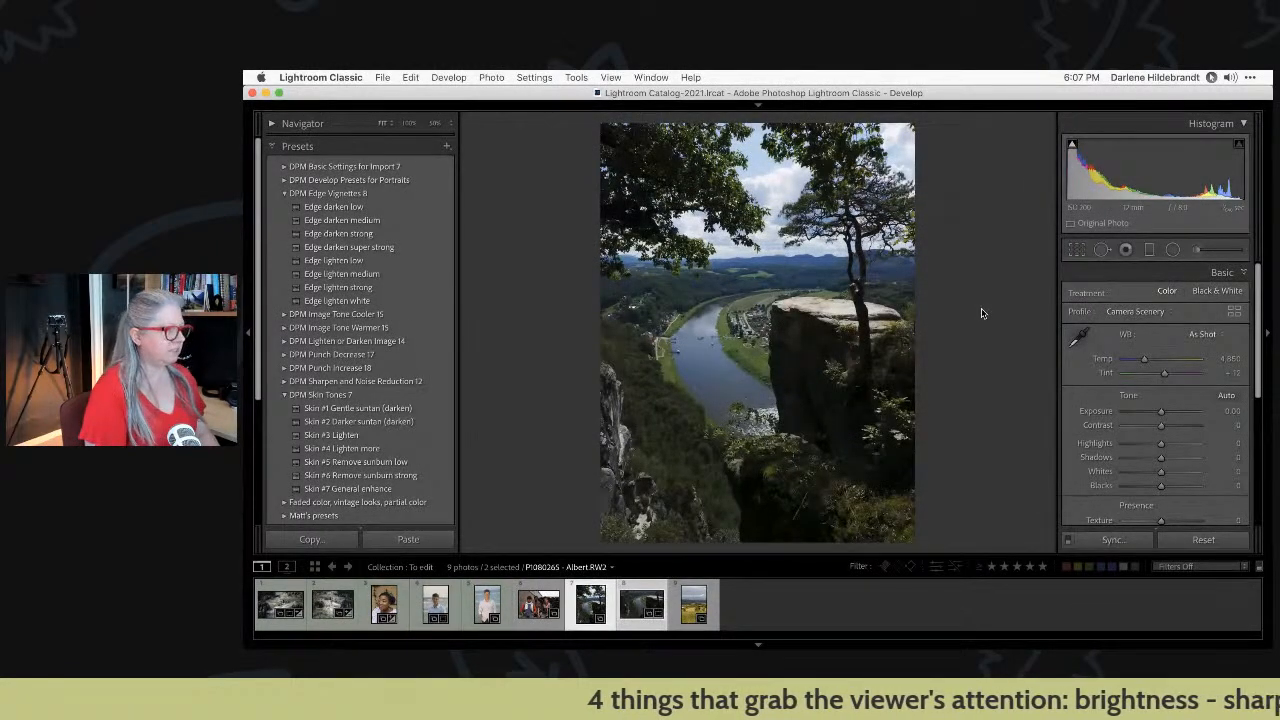
key("r")
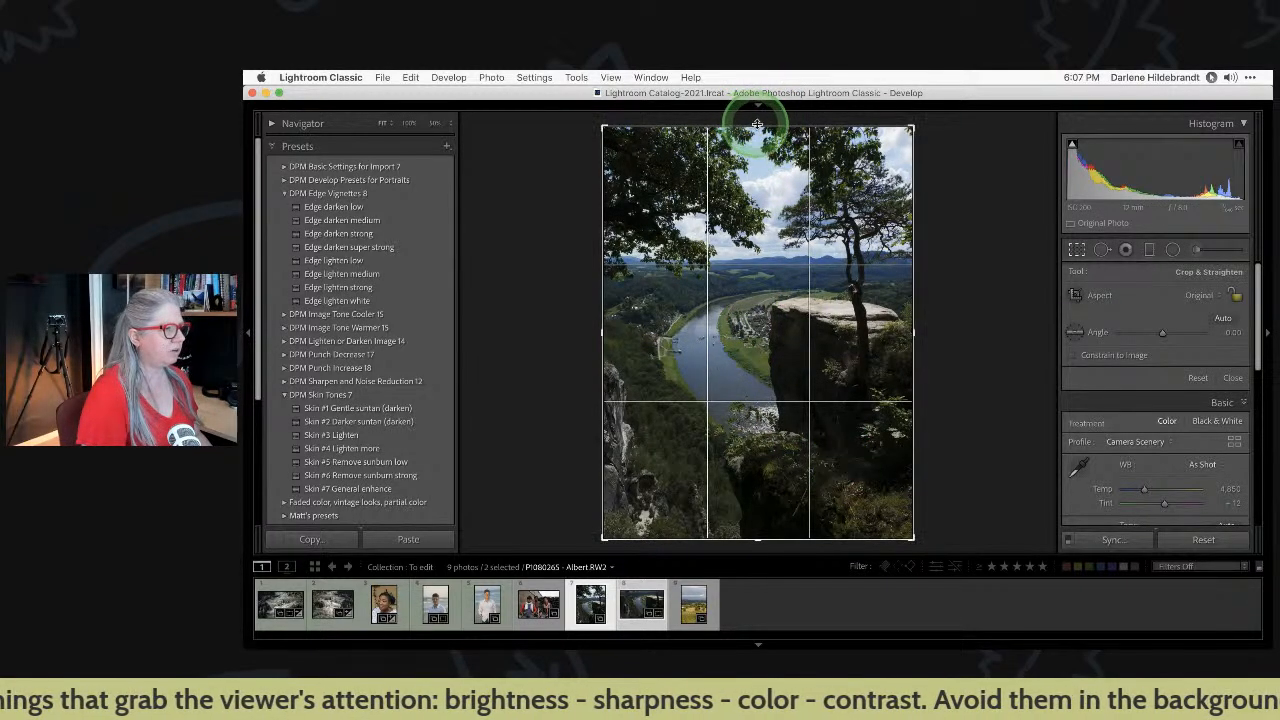
left_click_drag(758, 126, 753, 173)
key("Return")
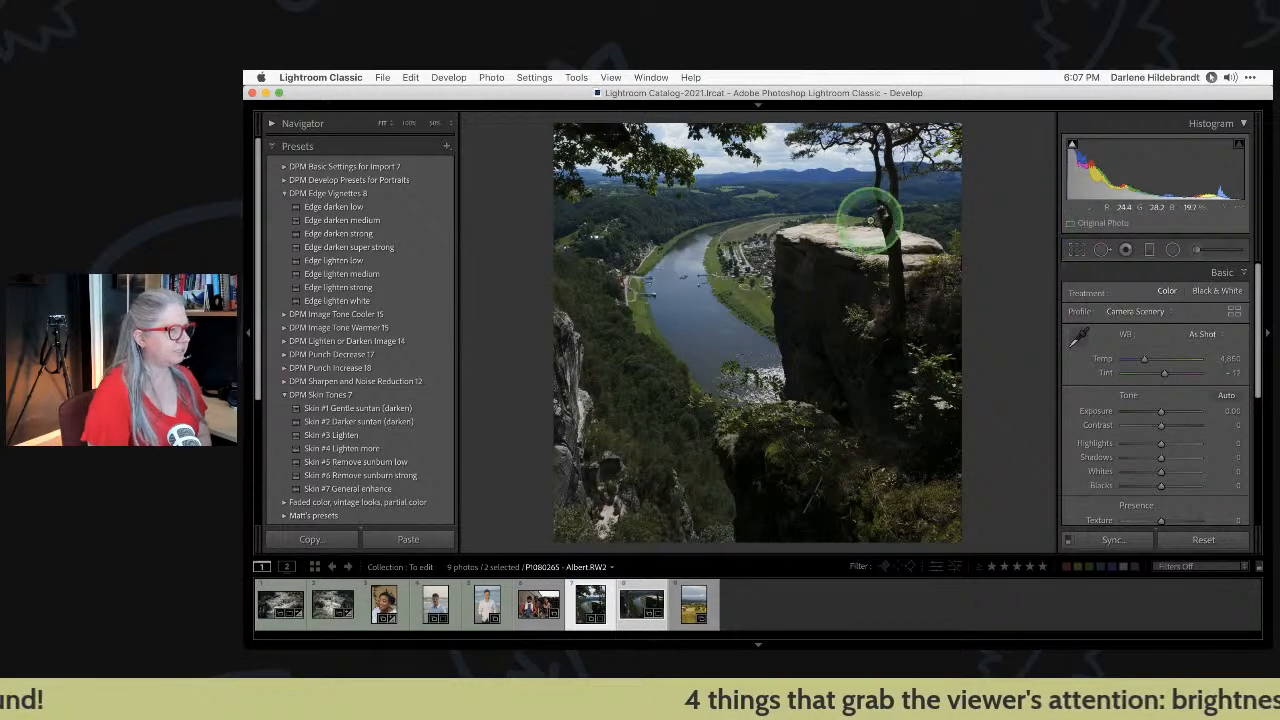
Compare both crops and extend the horizontal photo's crop upward to bring back a strip of sky and foliage above the hills.
key("c")
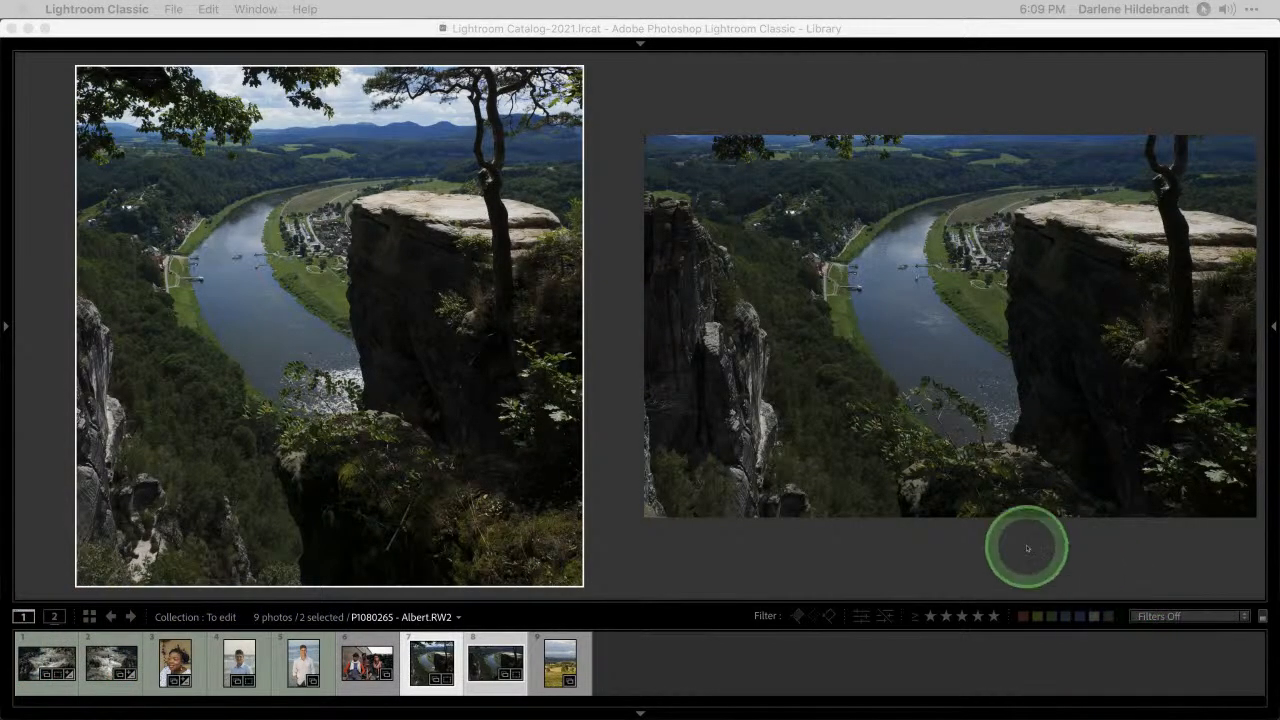
left_click(943, 430)
key("d")
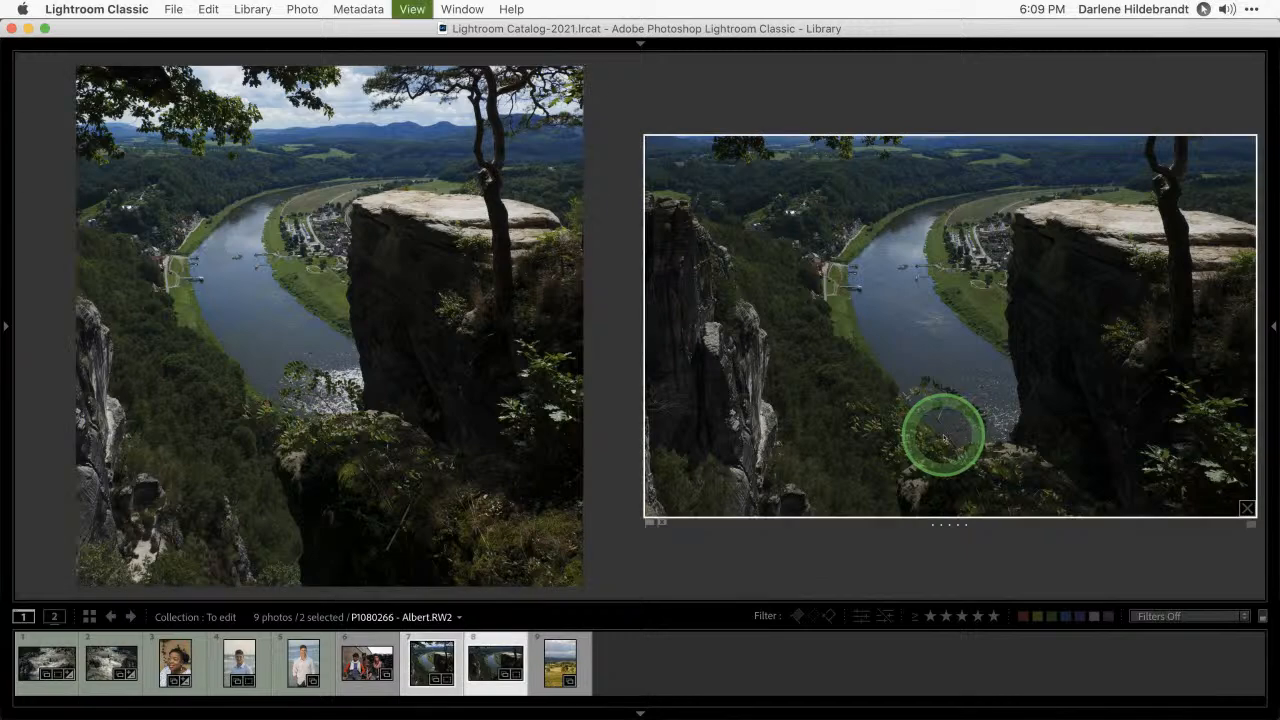
key("r")
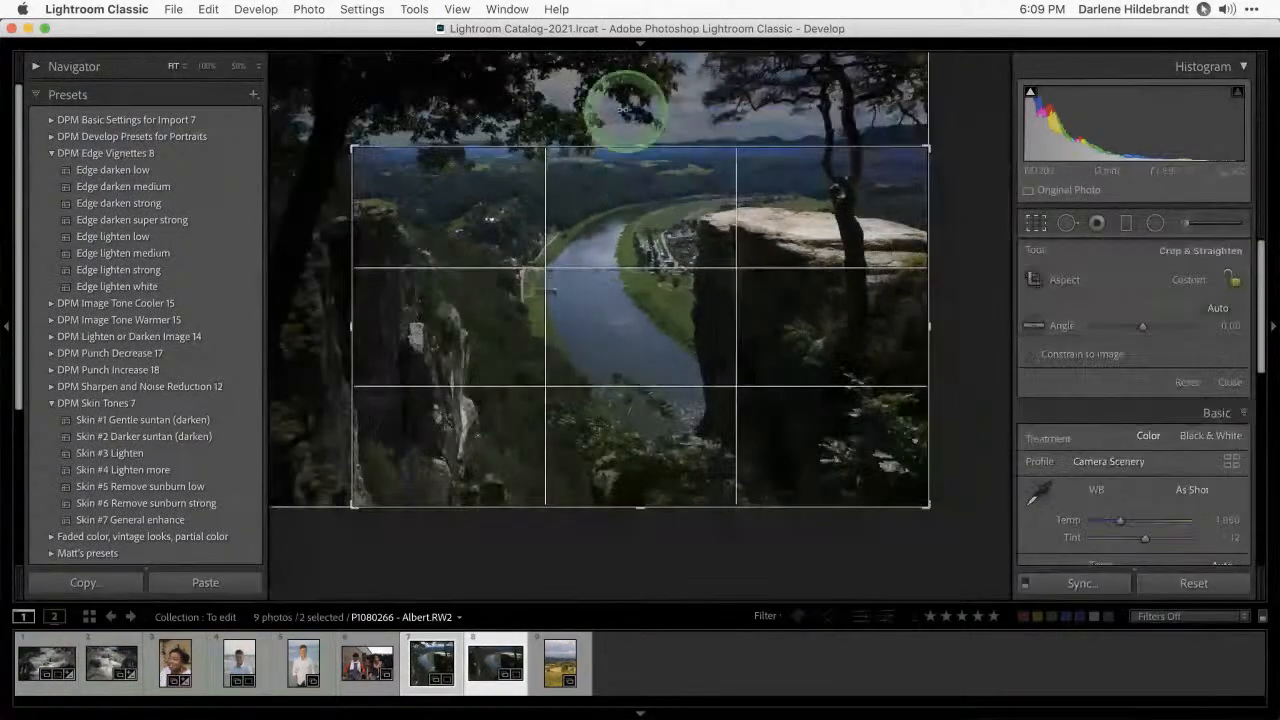
left_click_drag(637, 147, 638, 130)
key("Return")
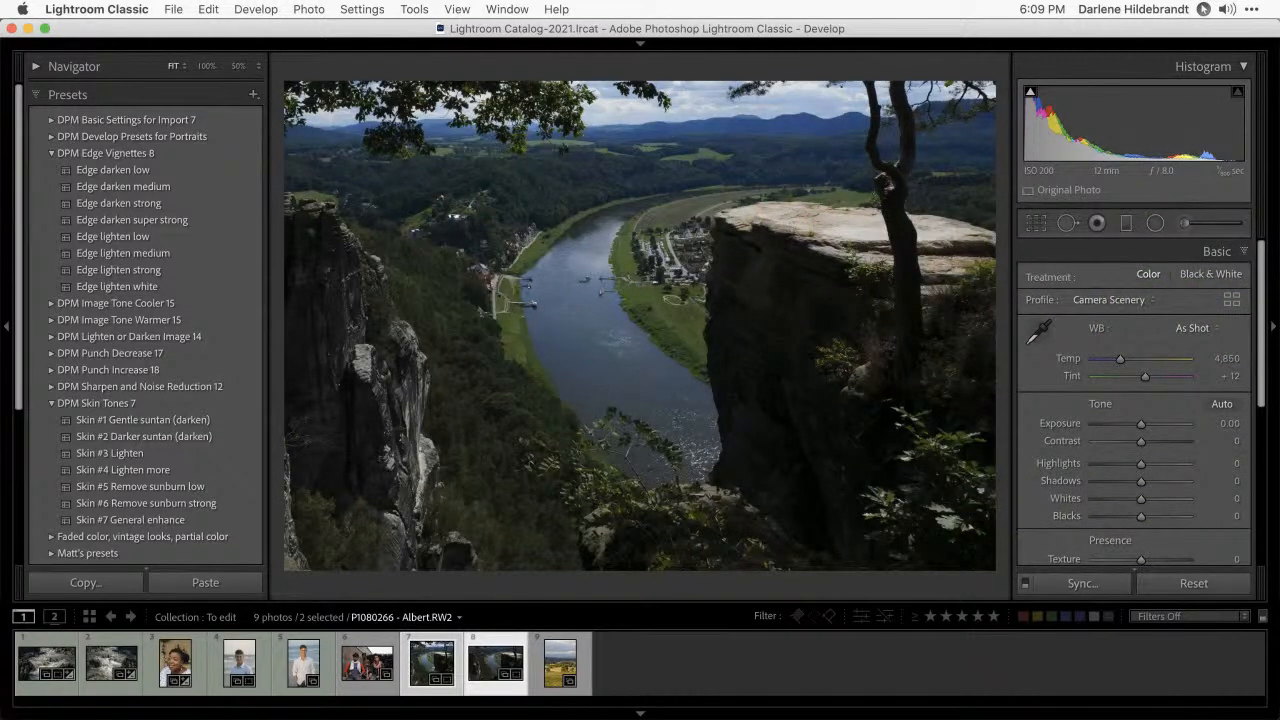
key("r")
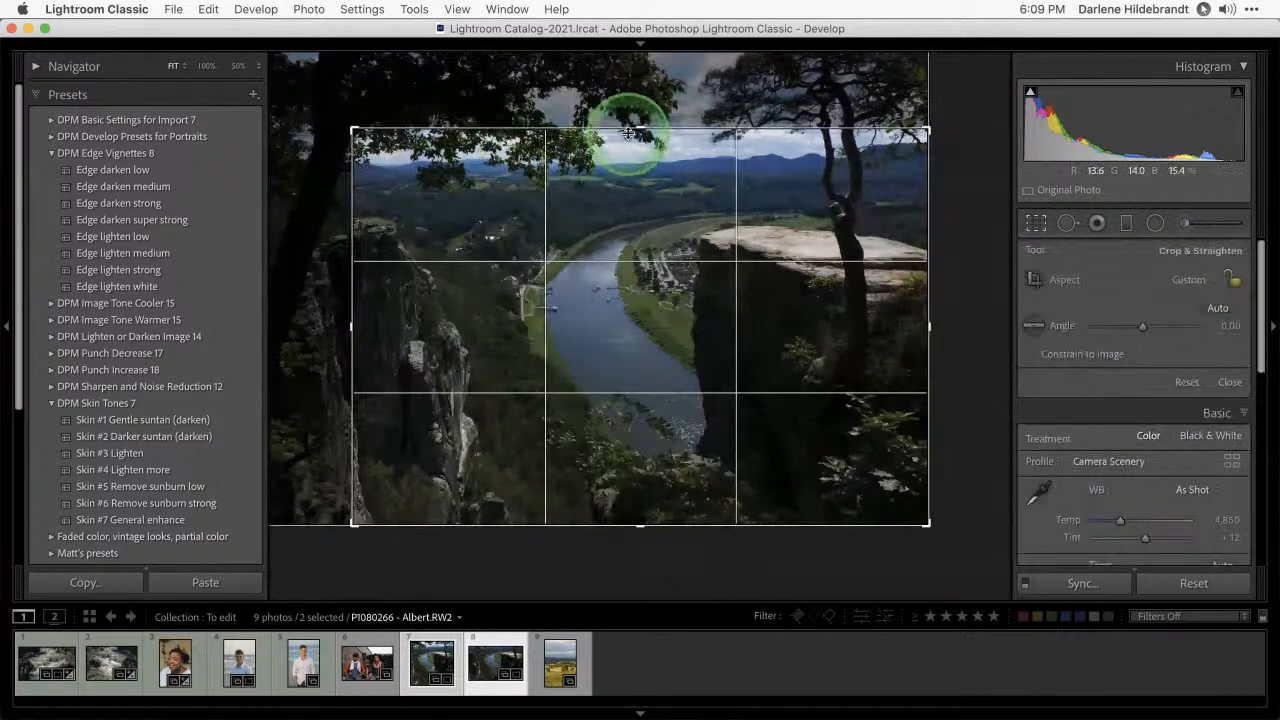
left_click_drag(626, 125, 626, 114)
key("Return")
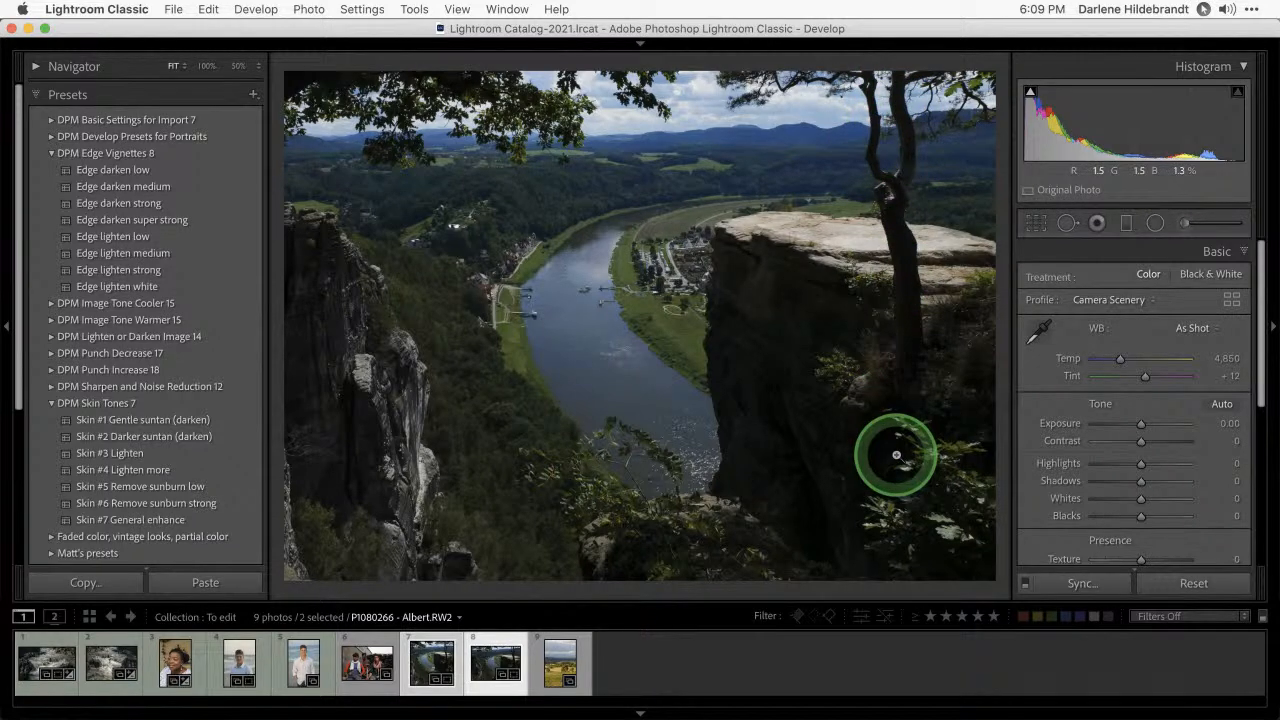
Compare the two cropped river photos side by side and open the vertical one in Develop.
key("c")
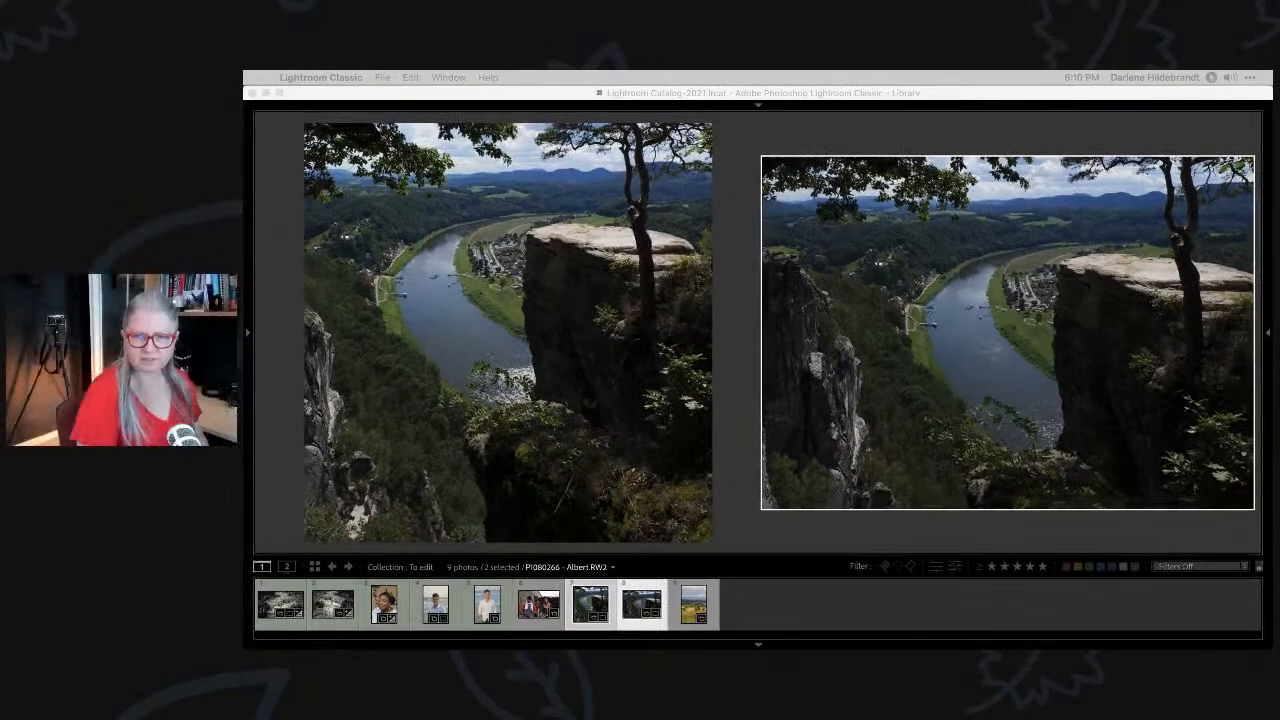
left_click(734, 423)
left_click(624, 402)
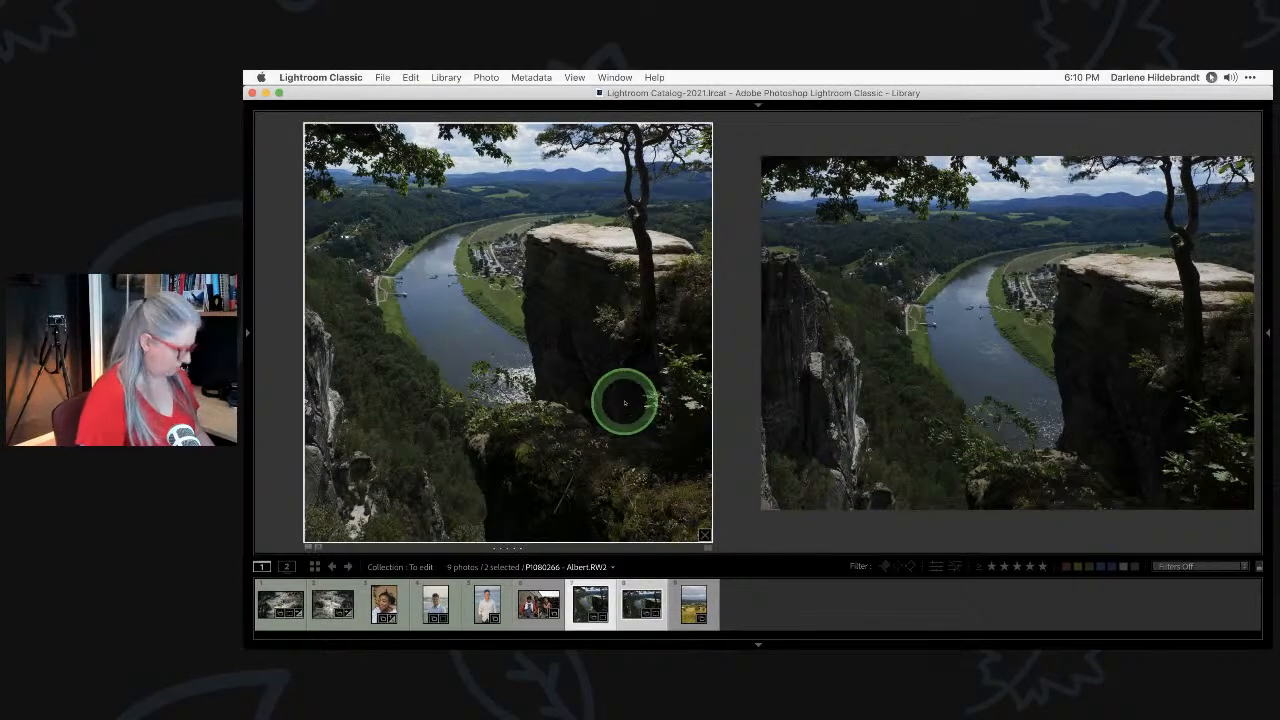
key("d")
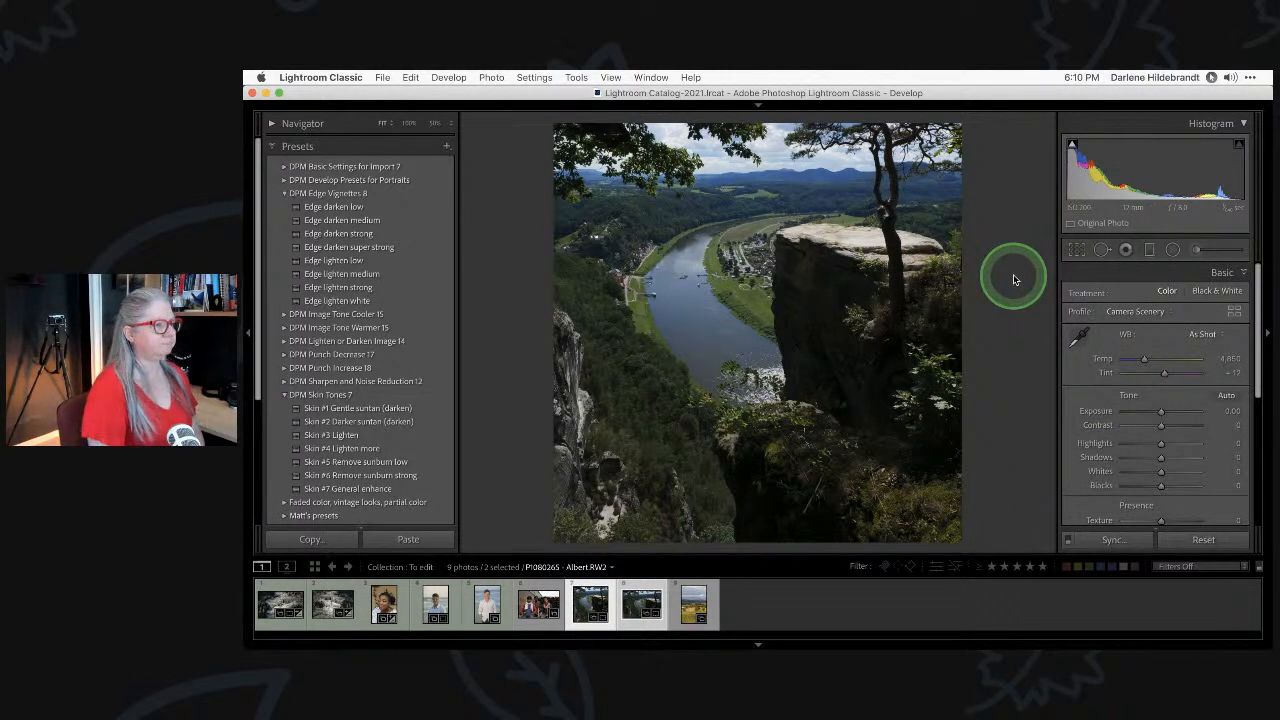
Look briefly at the profile browser and check which version of Lightroom Classic is installed.
left_click(1233, 312)
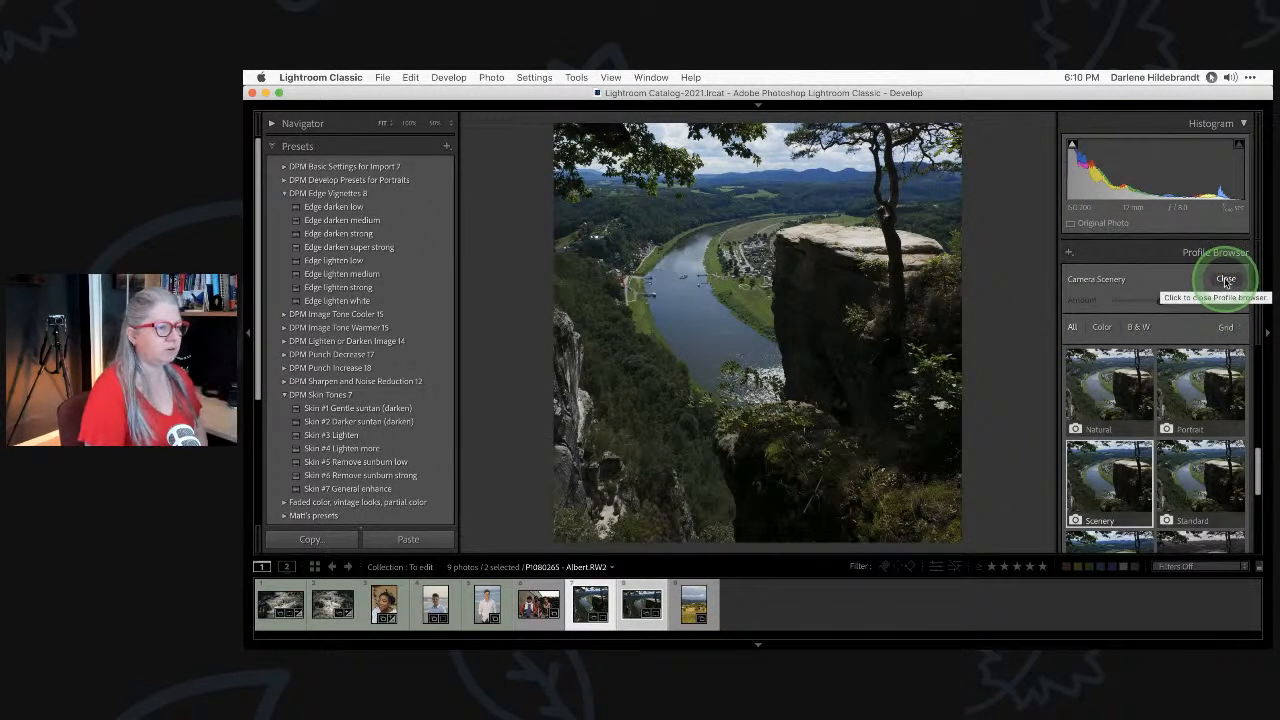
left_click(1226, 279)
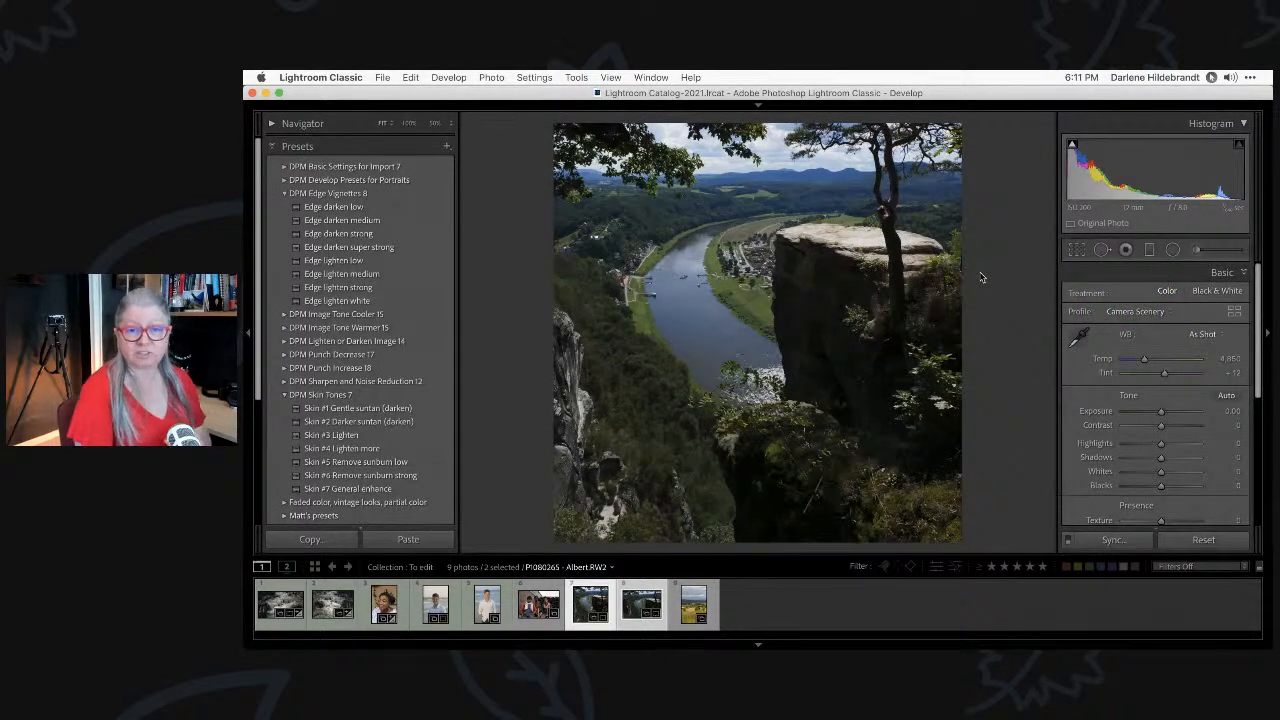
left_click(322, 77)
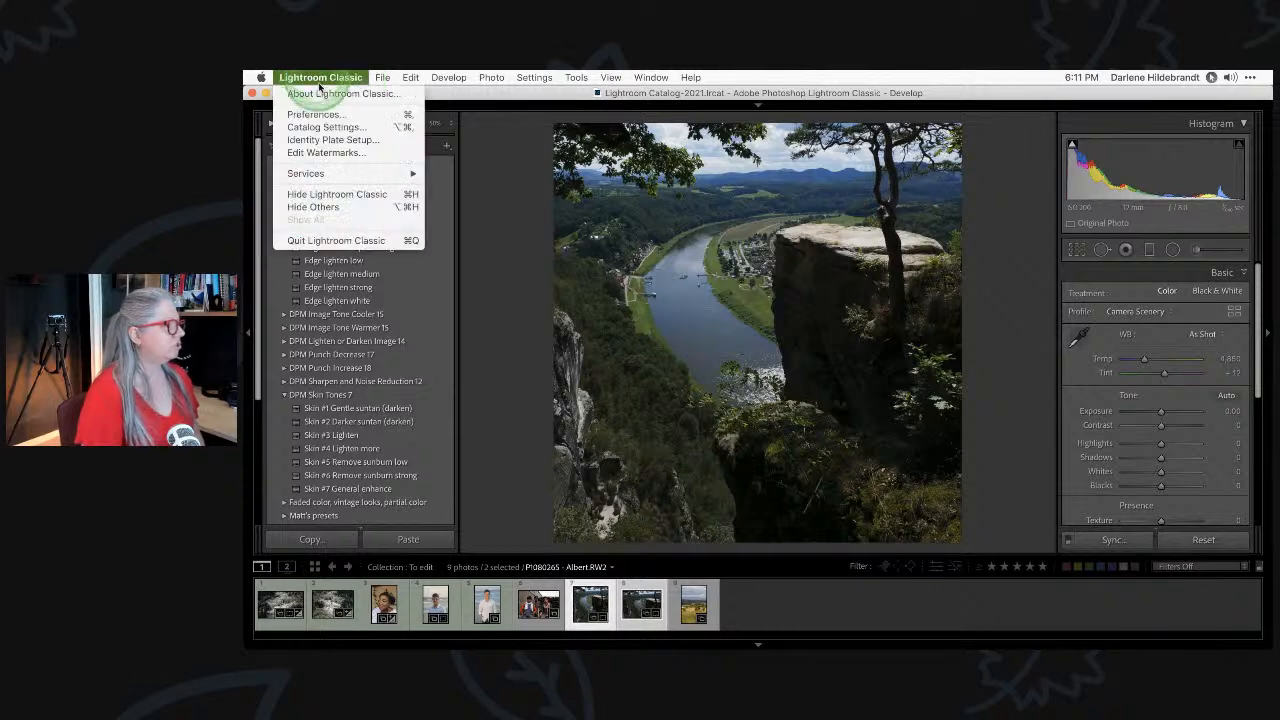
left_click(320, 94)
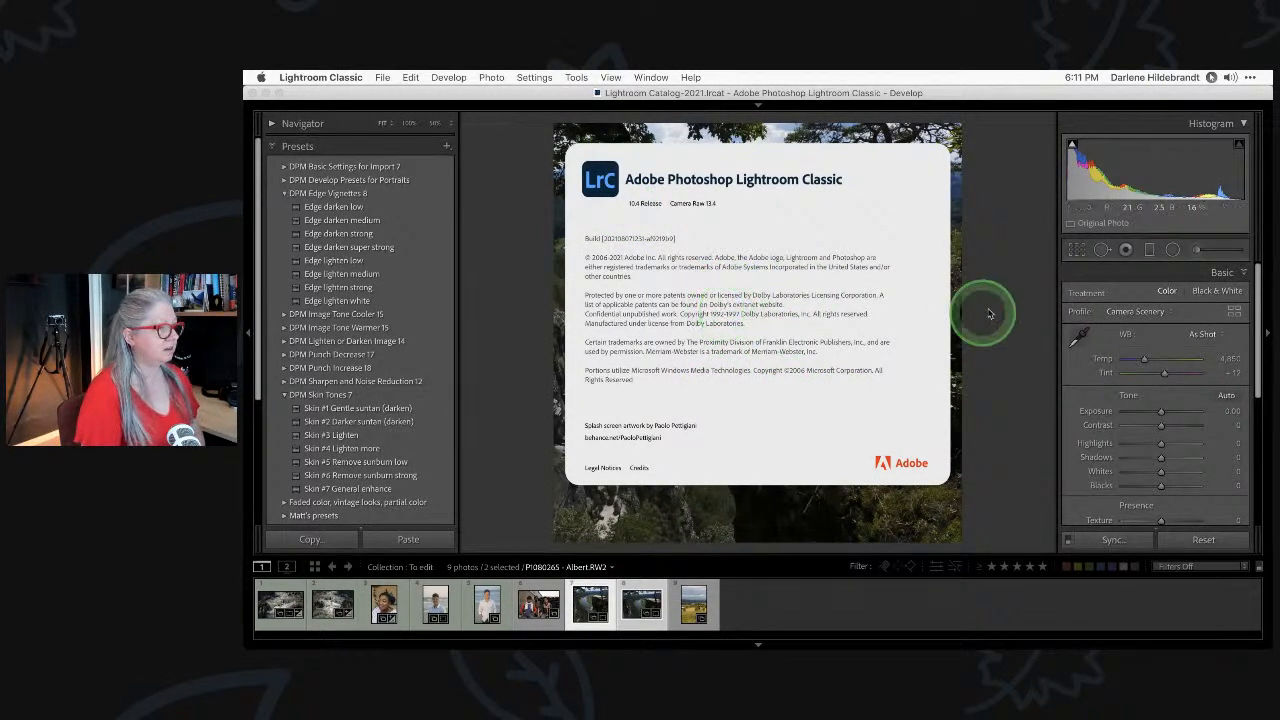
left_click(1016, 285)
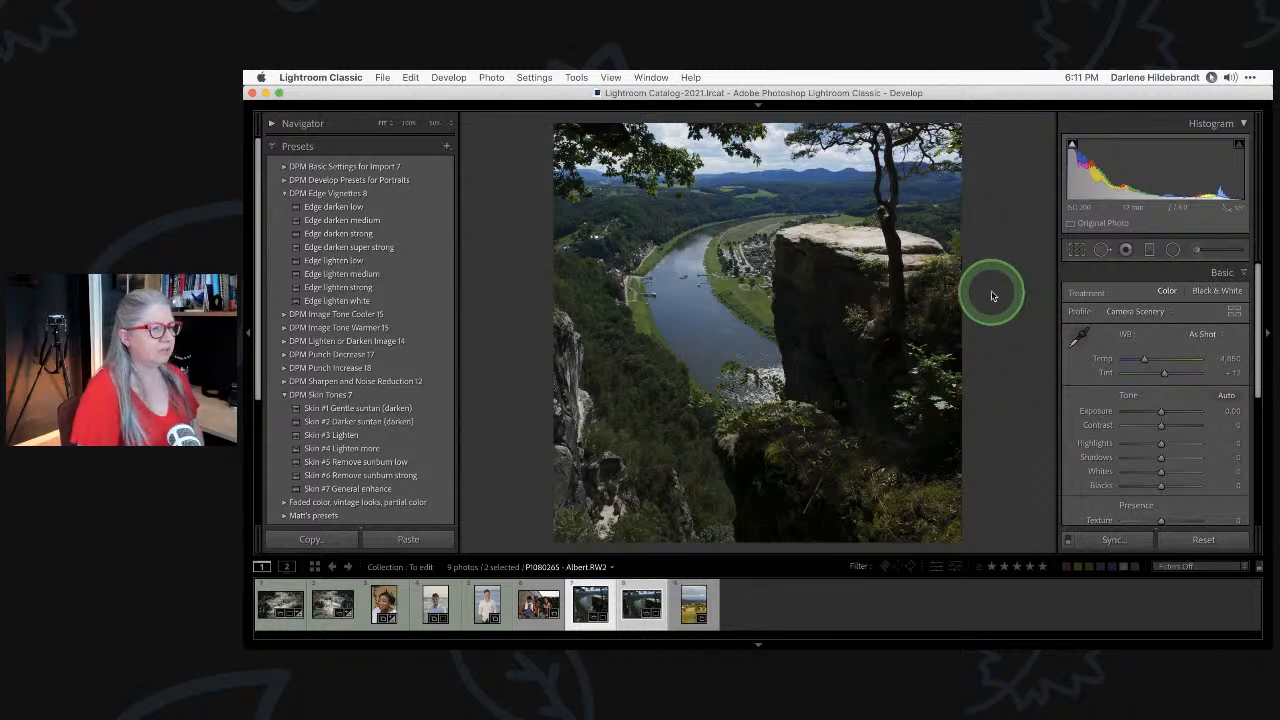
Look through the Adobe Raw and Camera Matching profiles available for the vertical river photo, and close the profile browser.
left_click(1234, 314)
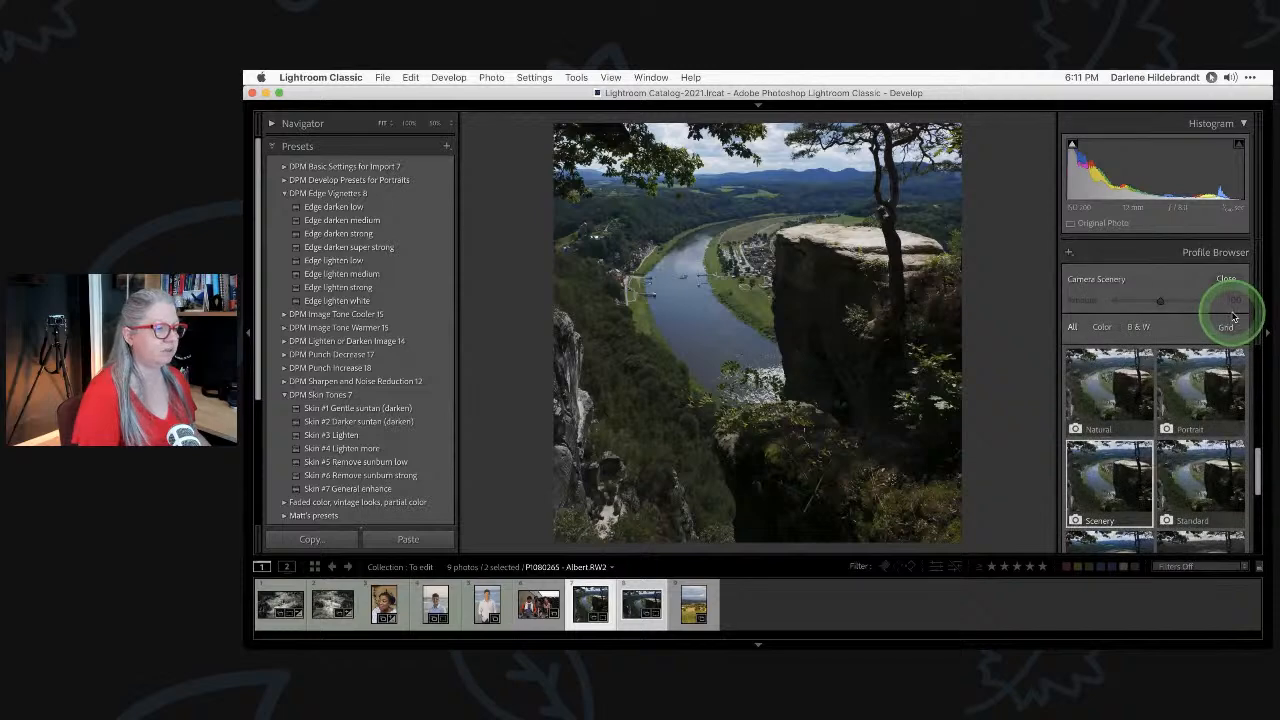
scroll(1166, 386, "up", 1)
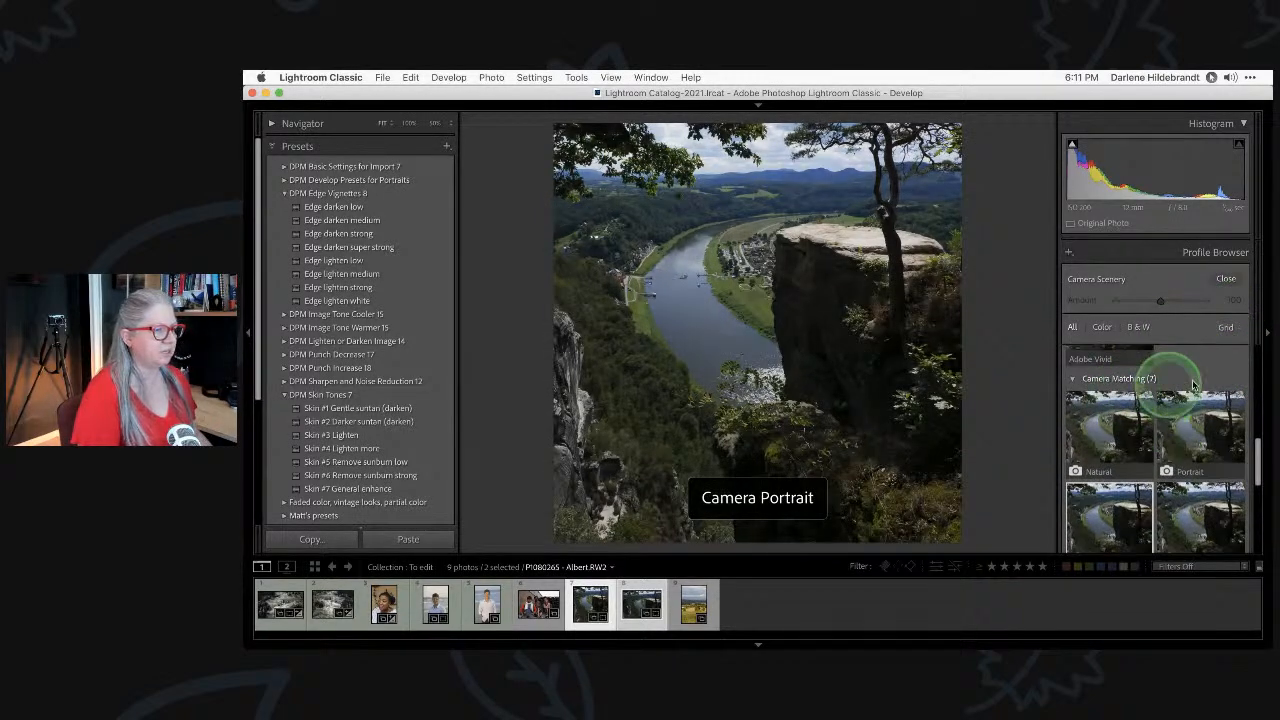
scroll(1170, 388, "up", 4)
scroll(1203, 383, "up", 5)
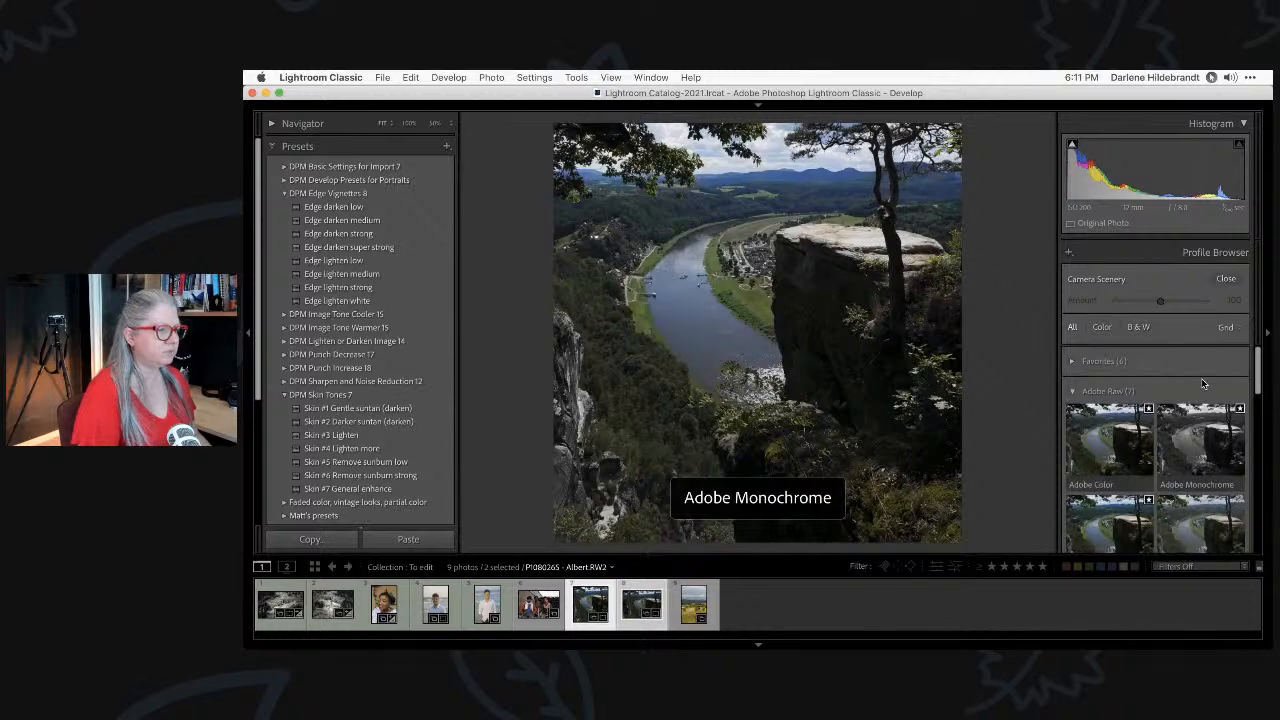
scroll(1130, 437, "down", 1)
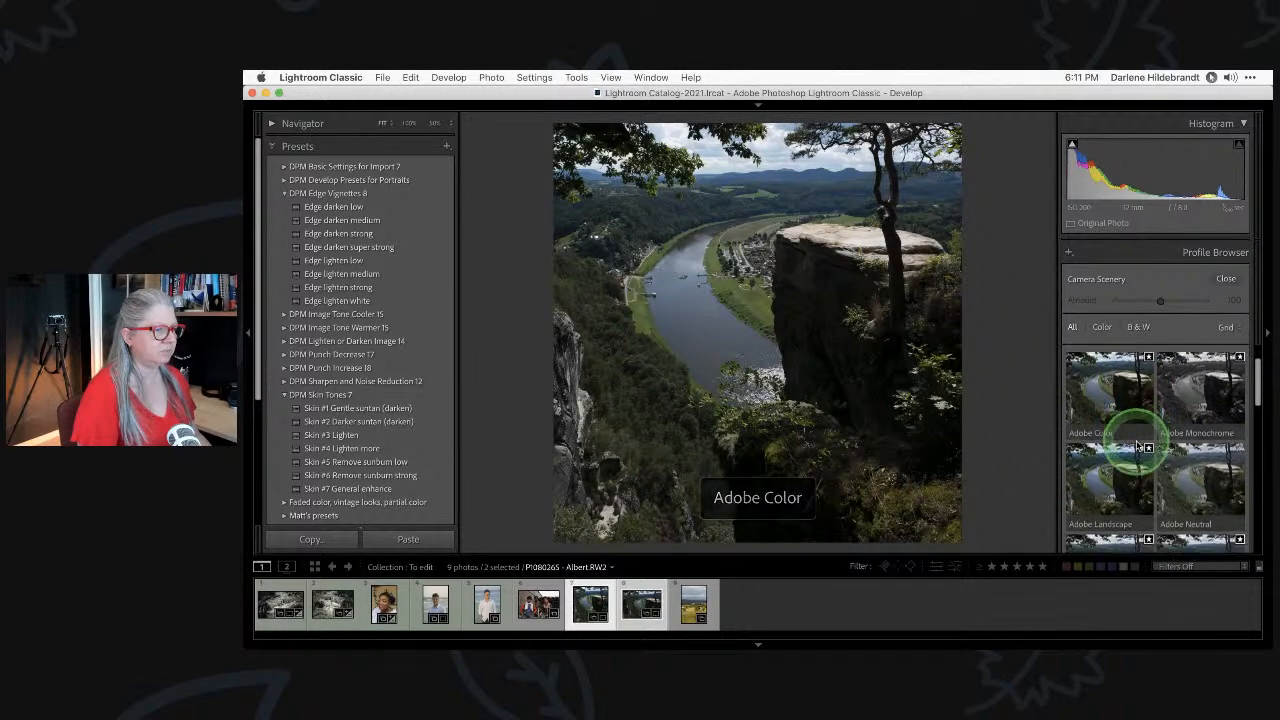
scroll(1137, 446, "down", 4)
scroll(1137, 446, "down", 5)
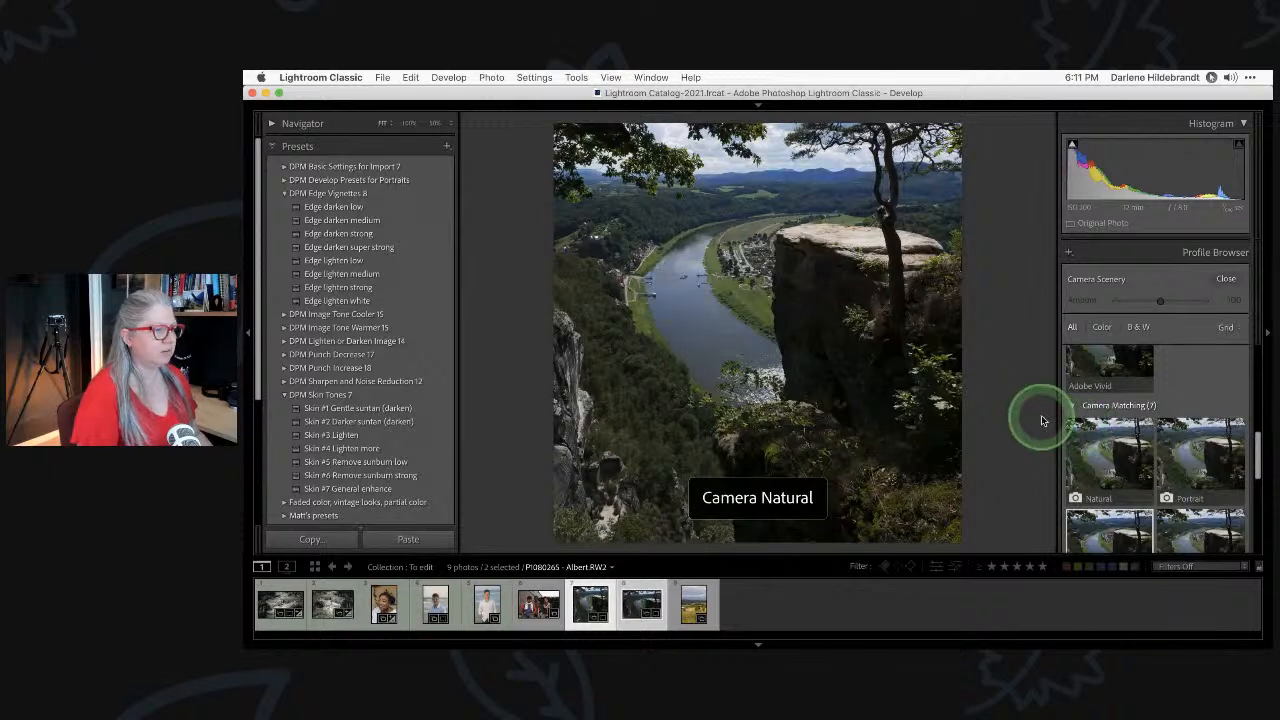
scroll(1122, 408, "up", 3)
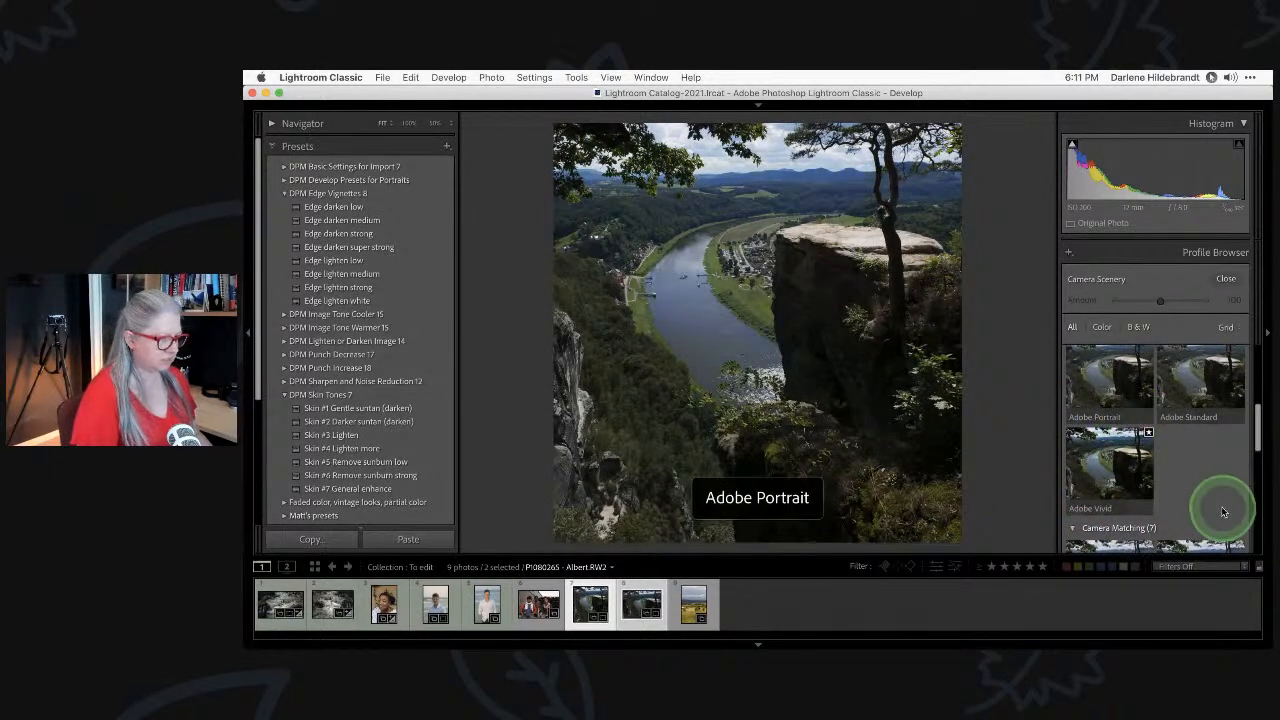
left_click(1225, 279)
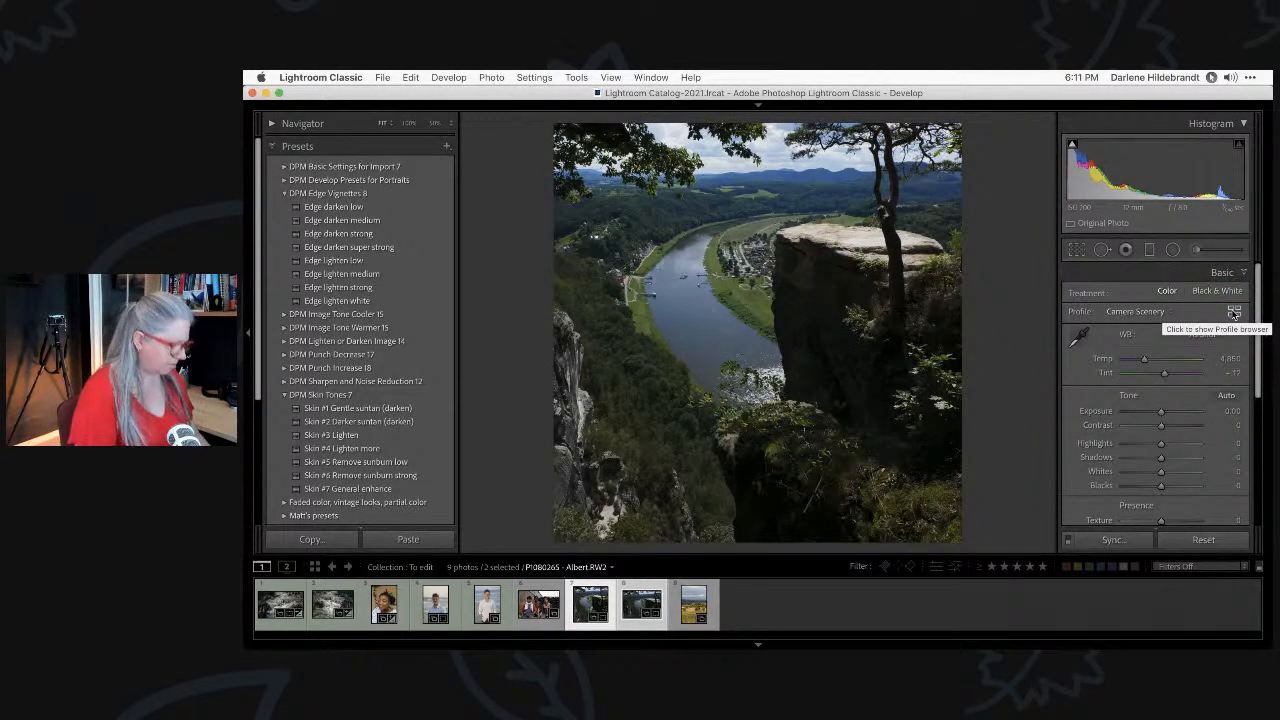
Check the capture metadata in Library, select only the vertical river photo and reopen it in Develop.
key("e")
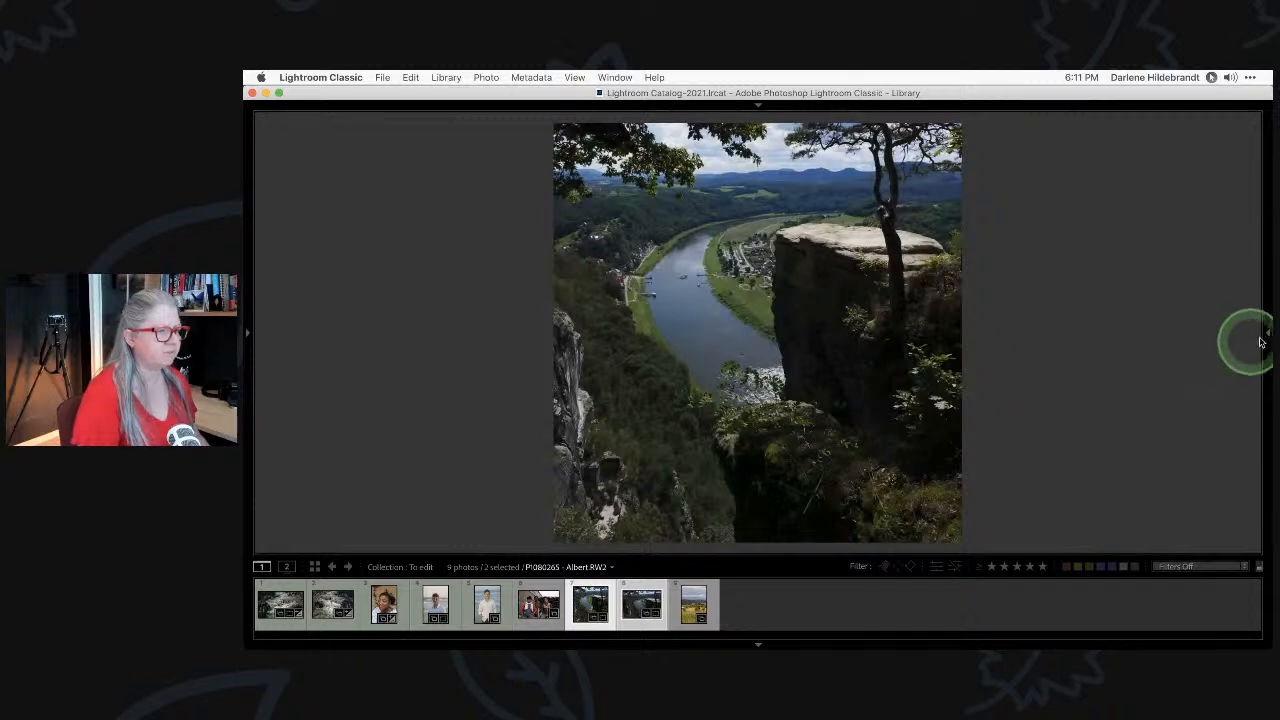
left_click(1263, 334)
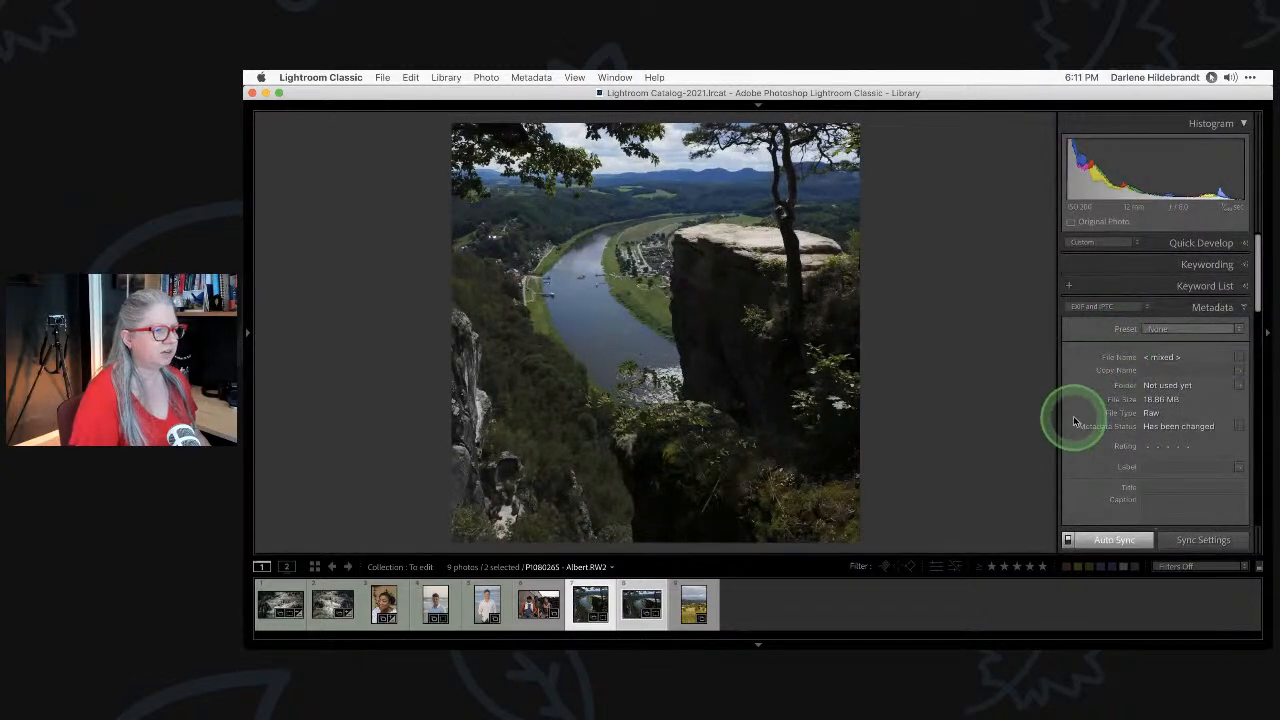
scroll(1074, 421, "down", 5)
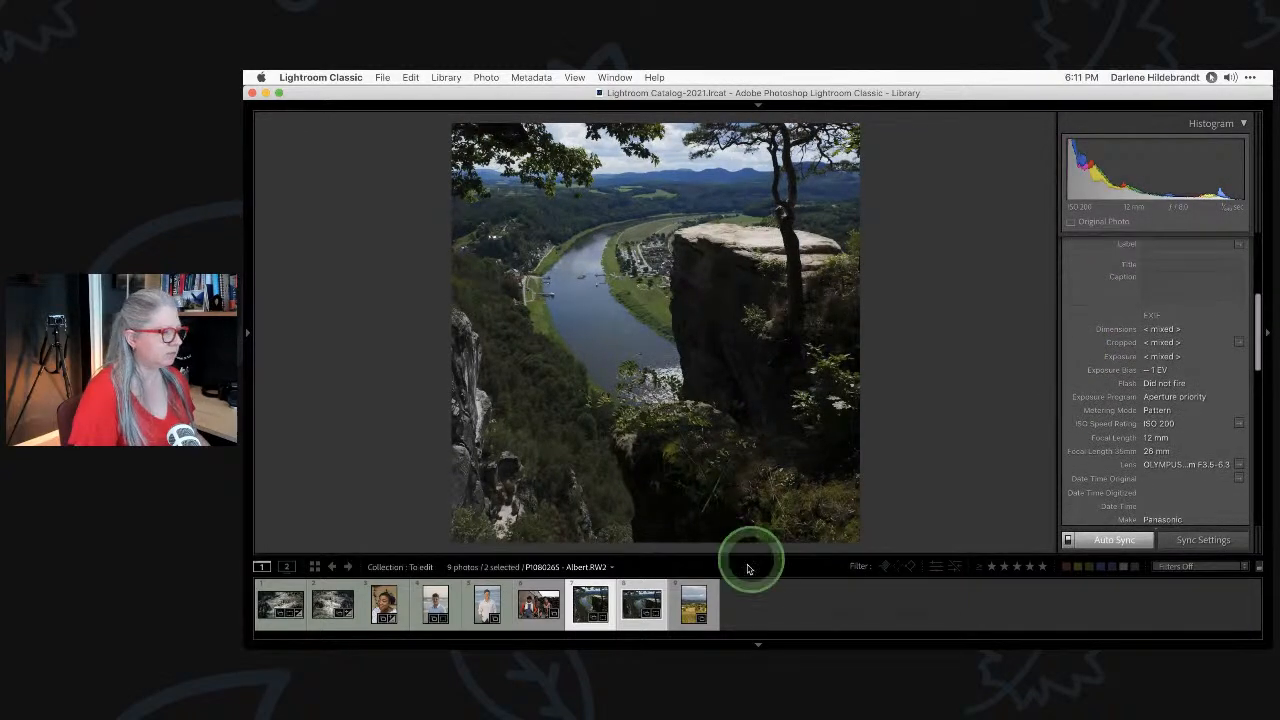
left_click(592, 598)
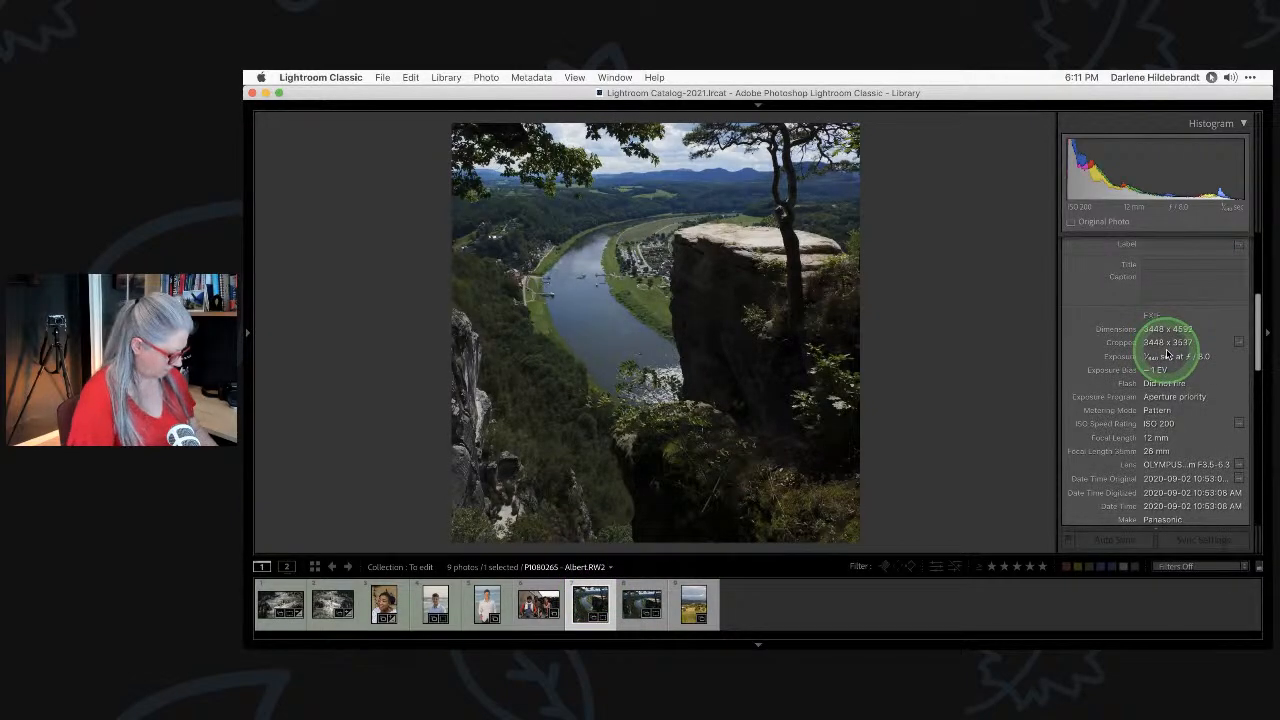
key("d")
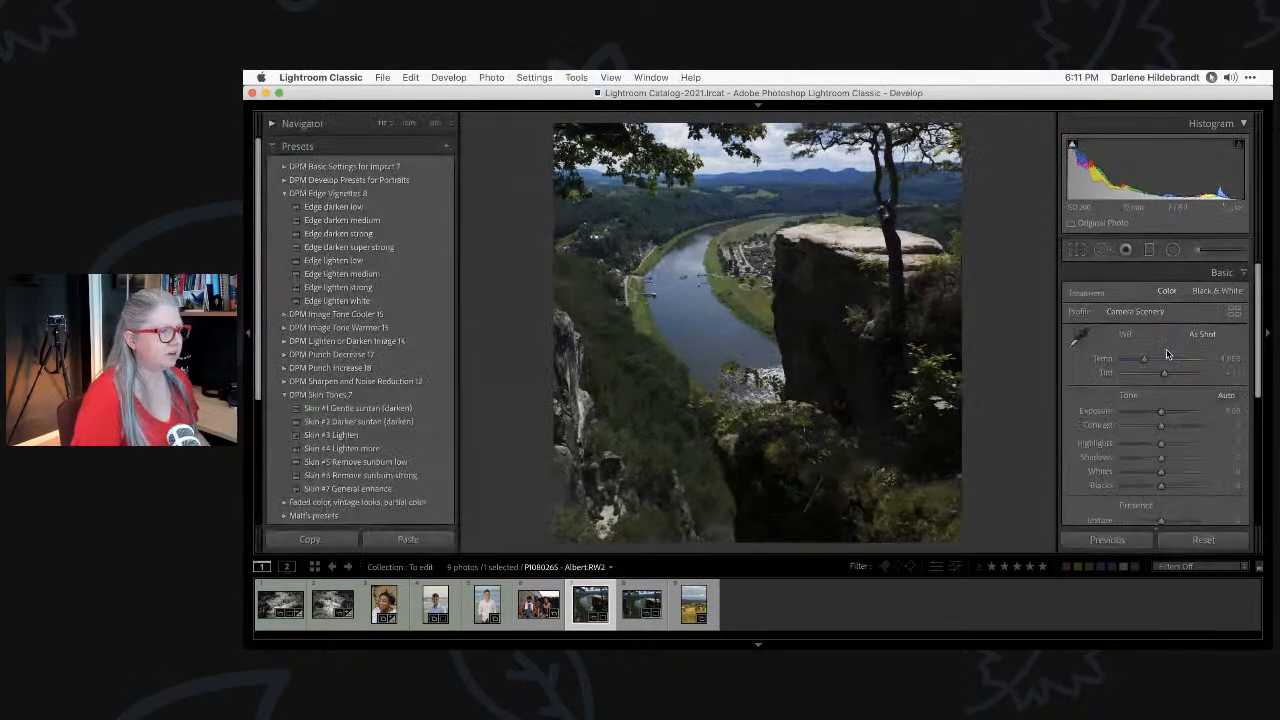
Apply the Camera Natural profile to the vertical river photo after comparing it with Camera Scenery, and hide the filmstrip.
left_click(1234, 312)
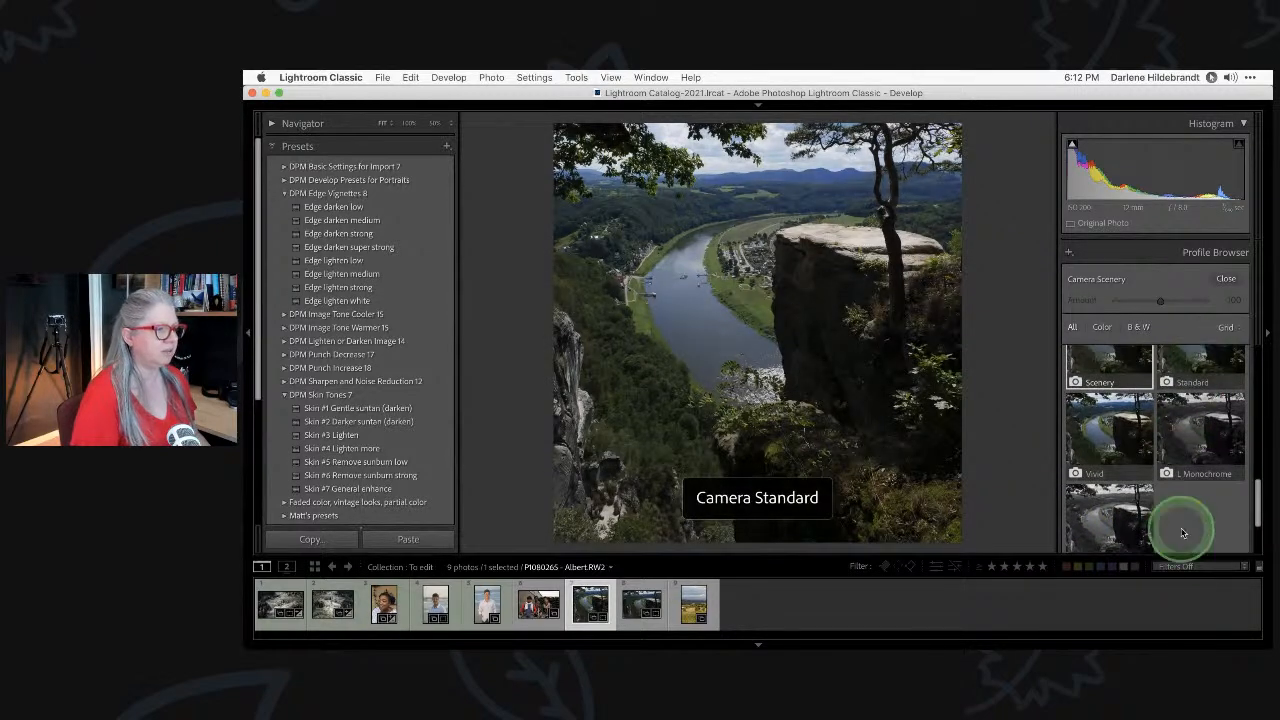
scroll(1192, 522, "up", 1)
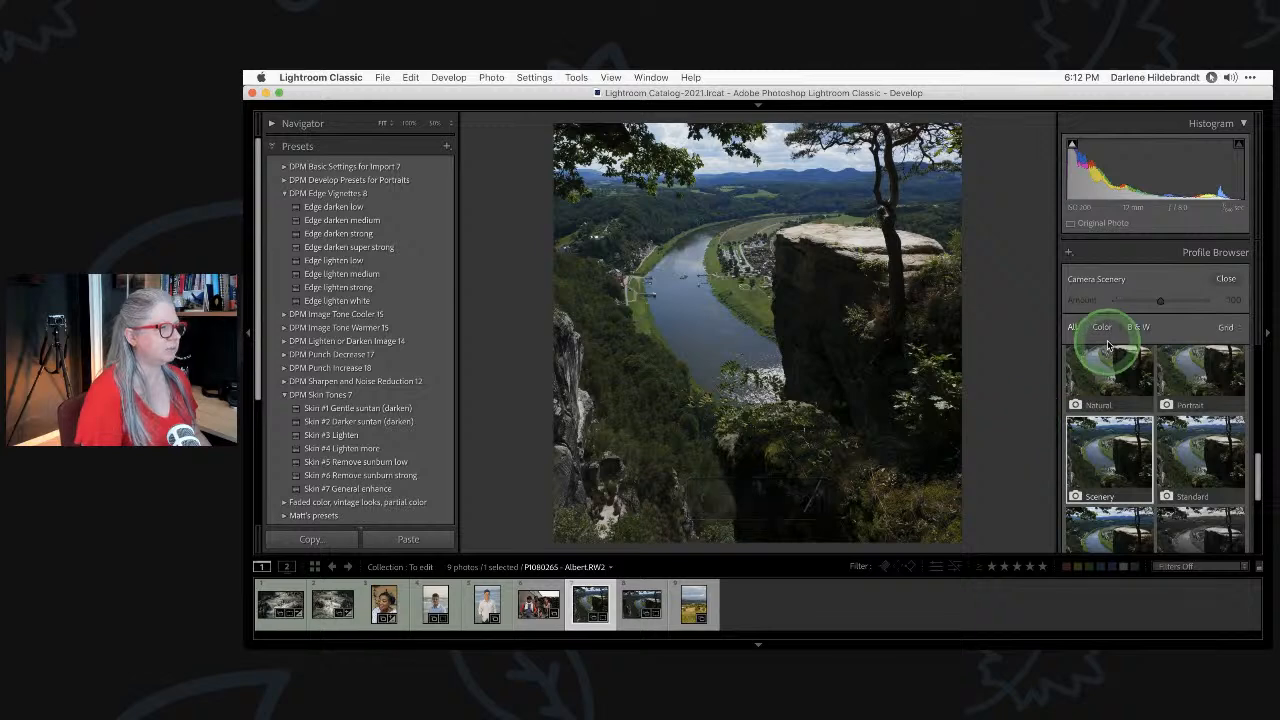
scroll(1112, 380, "up", 1)
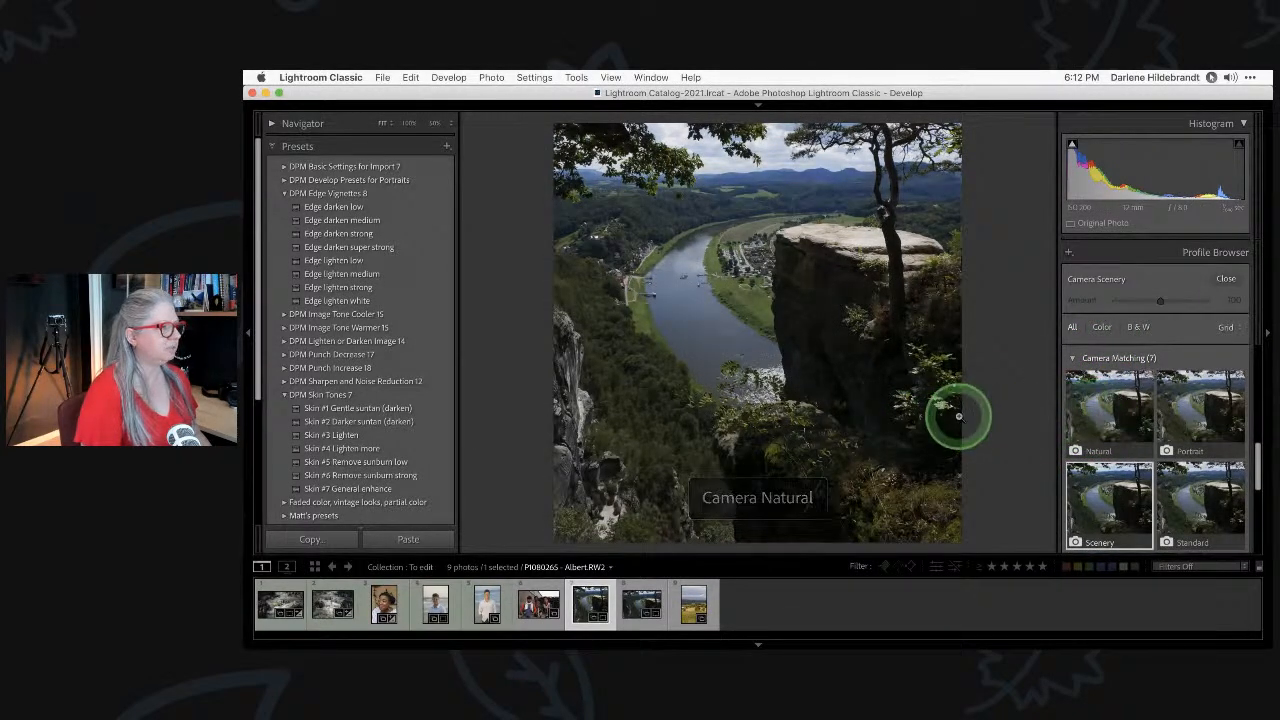
left_click(1123, 411)
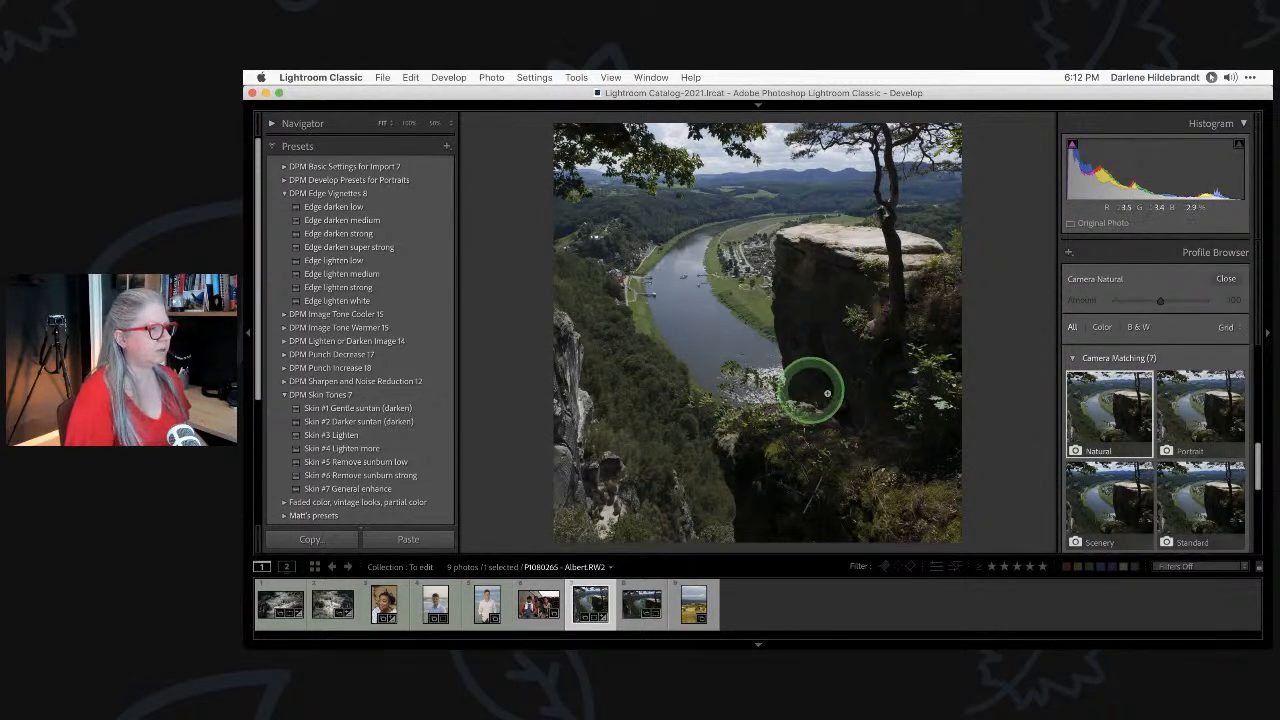
left_click(1090, 417)
scroll(1096, 420, "up", 1)
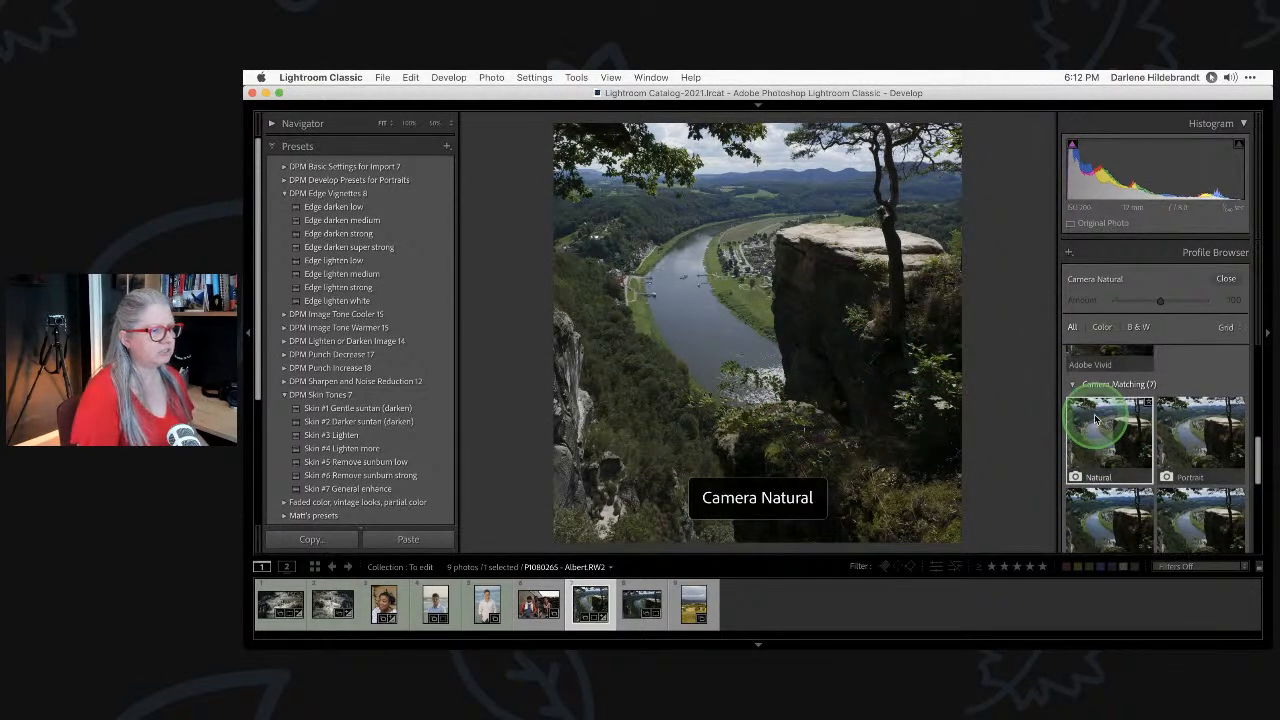
scroll(1095, 445, "down", 2)
left_click(1094, 465)
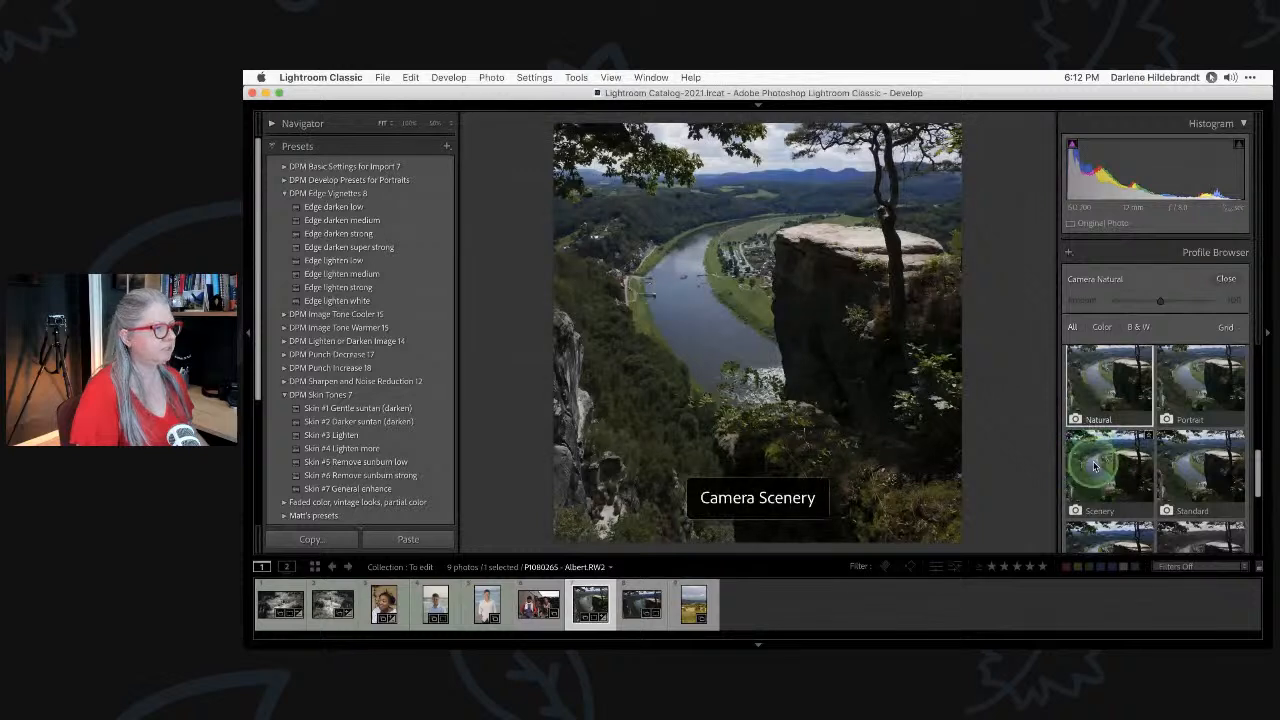
left_click(1117, 356)
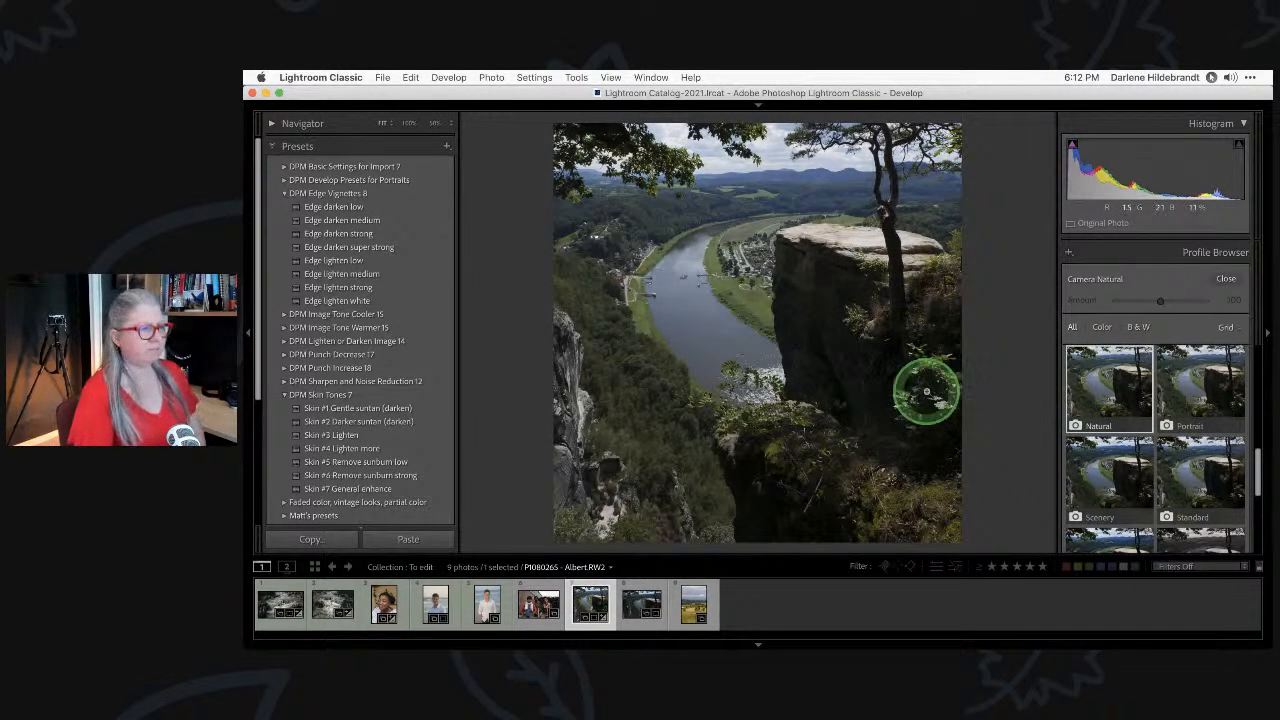
left_click(1225, 279)
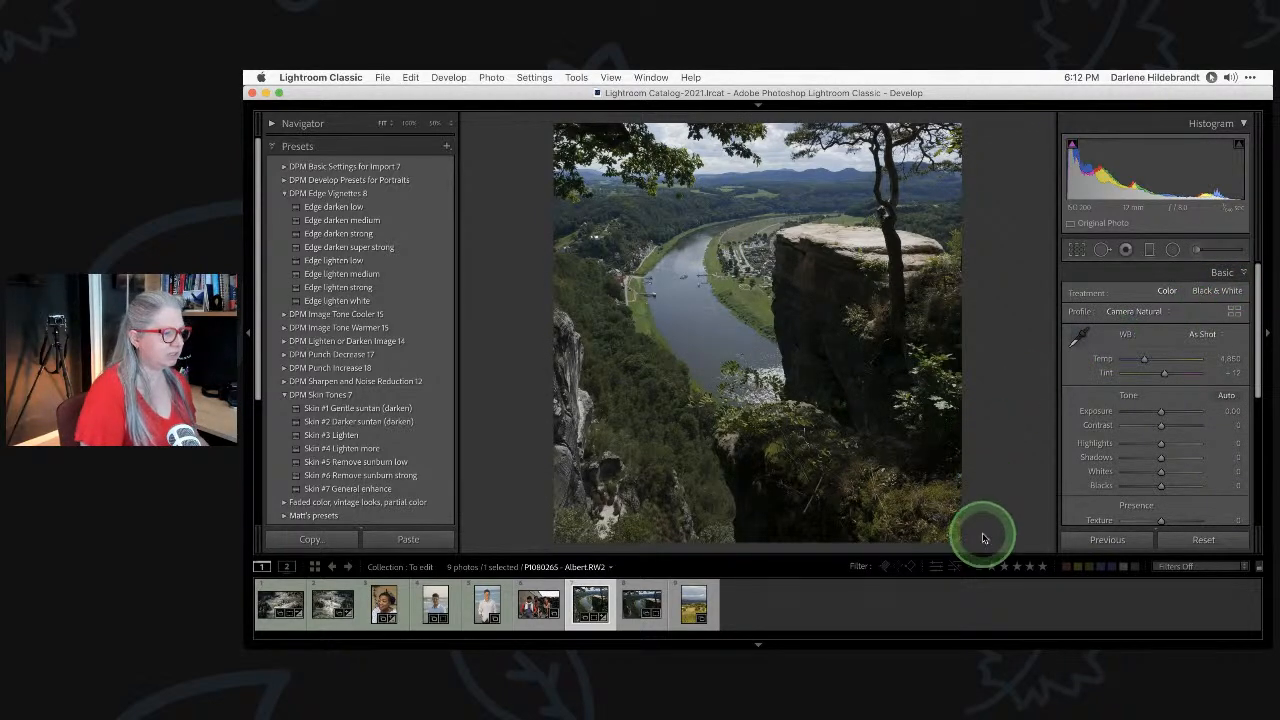
left_click(757, 645)
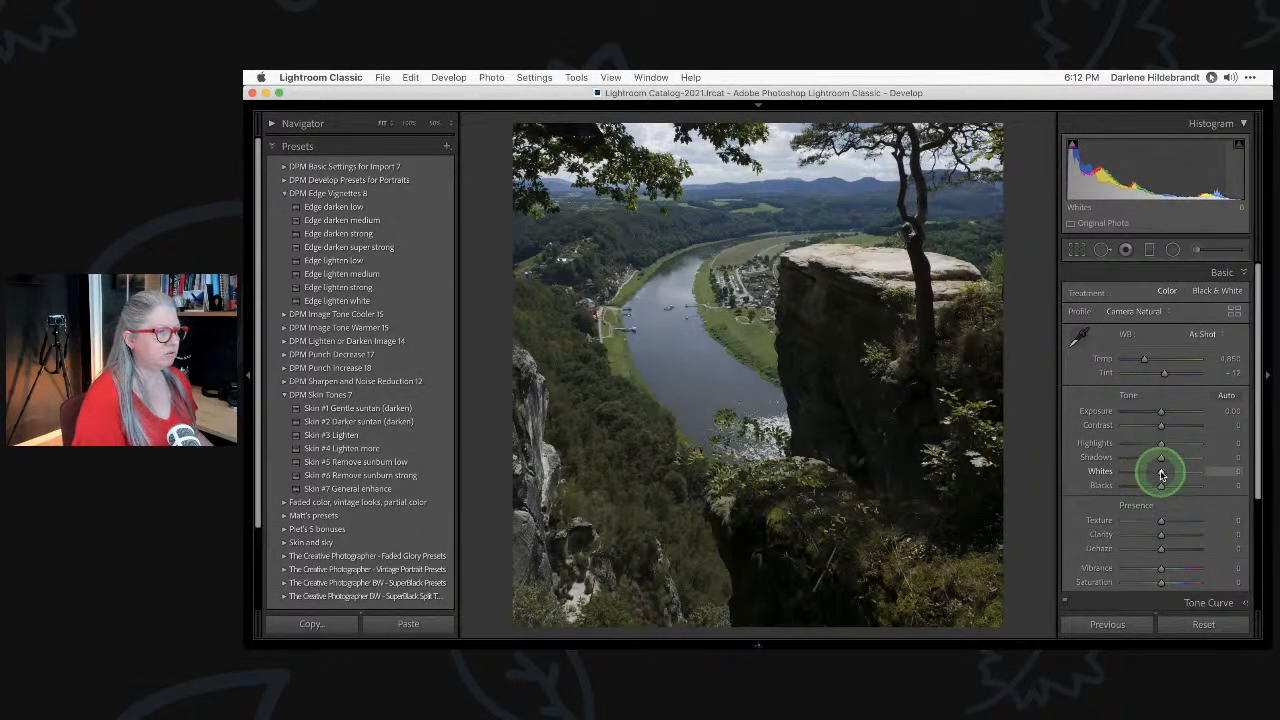
Try an exaggerated look on the river photo with Shadows +100, Highlights -100 and Saturation +77, leaving Whites and Blacks at 0.
left_click(1161, 473, "alt")
left_click_drag(1161, 473, 1201, 460)
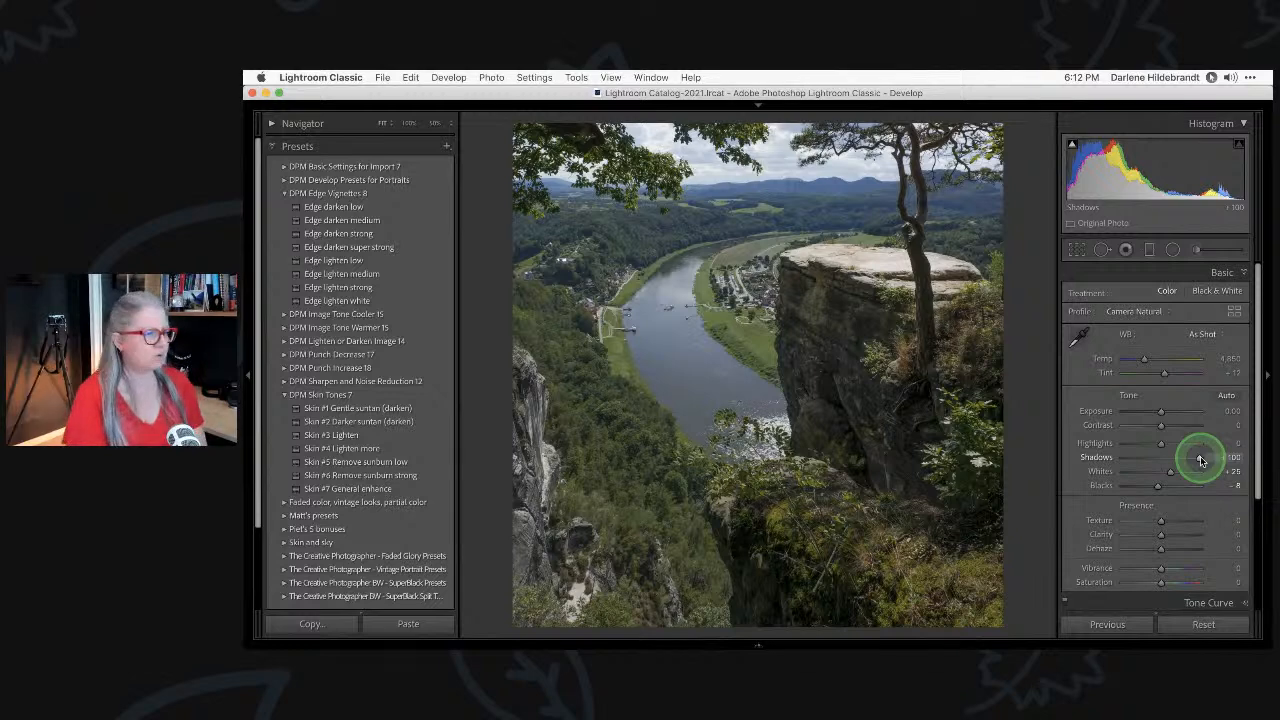
double_click(1100, 486)
double_click(1100, 471)
left_click_drag(1151, 447, 1105, 447)
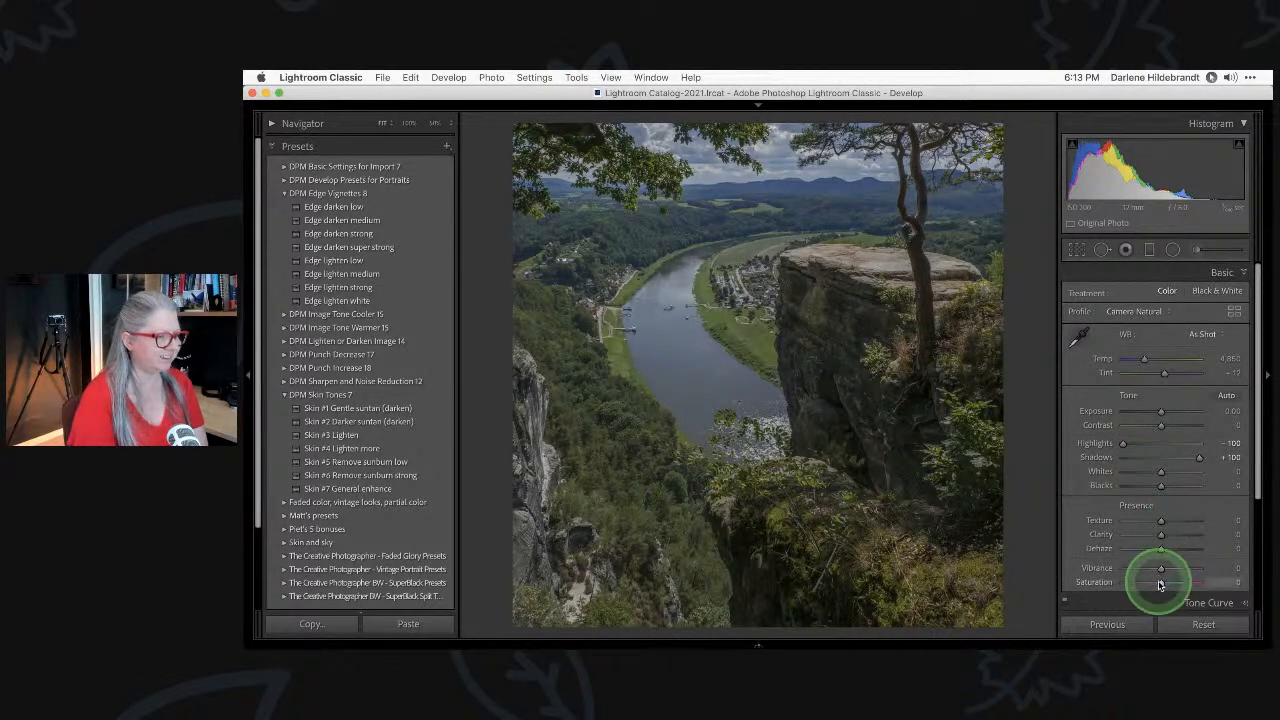
left_click_drag(1160, 584, 1190, 582)
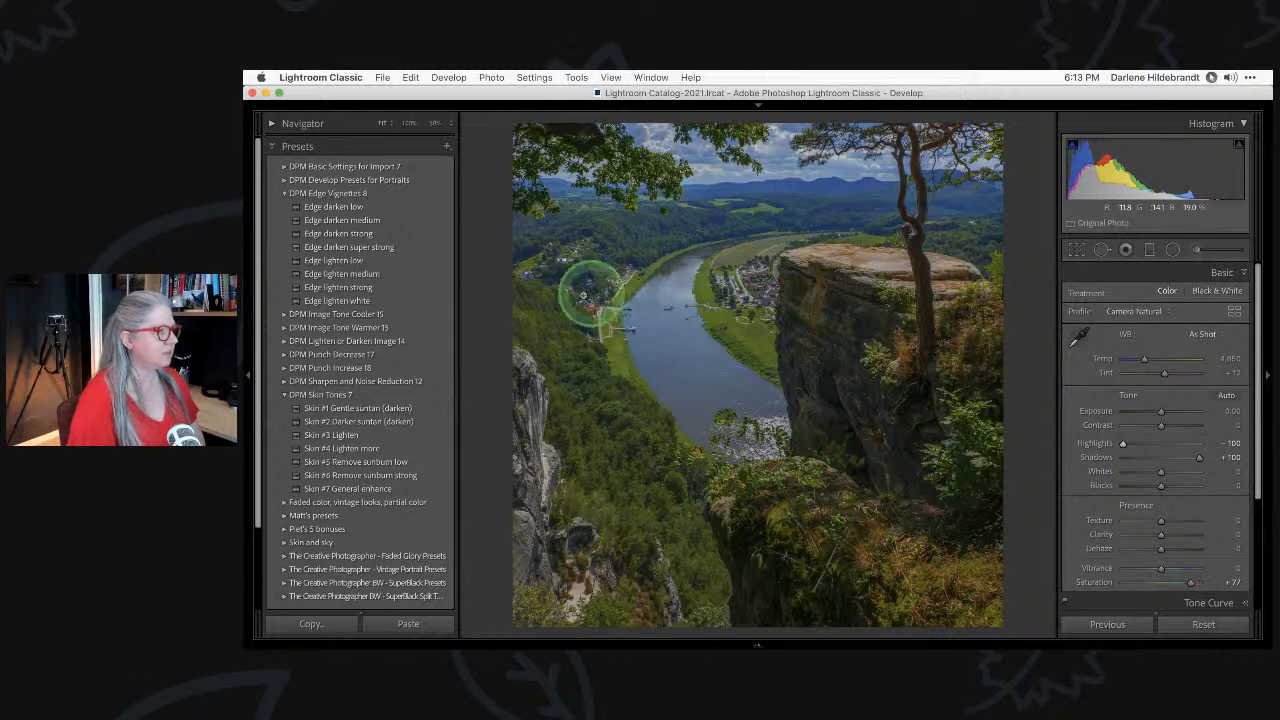
left_click(971, 491)
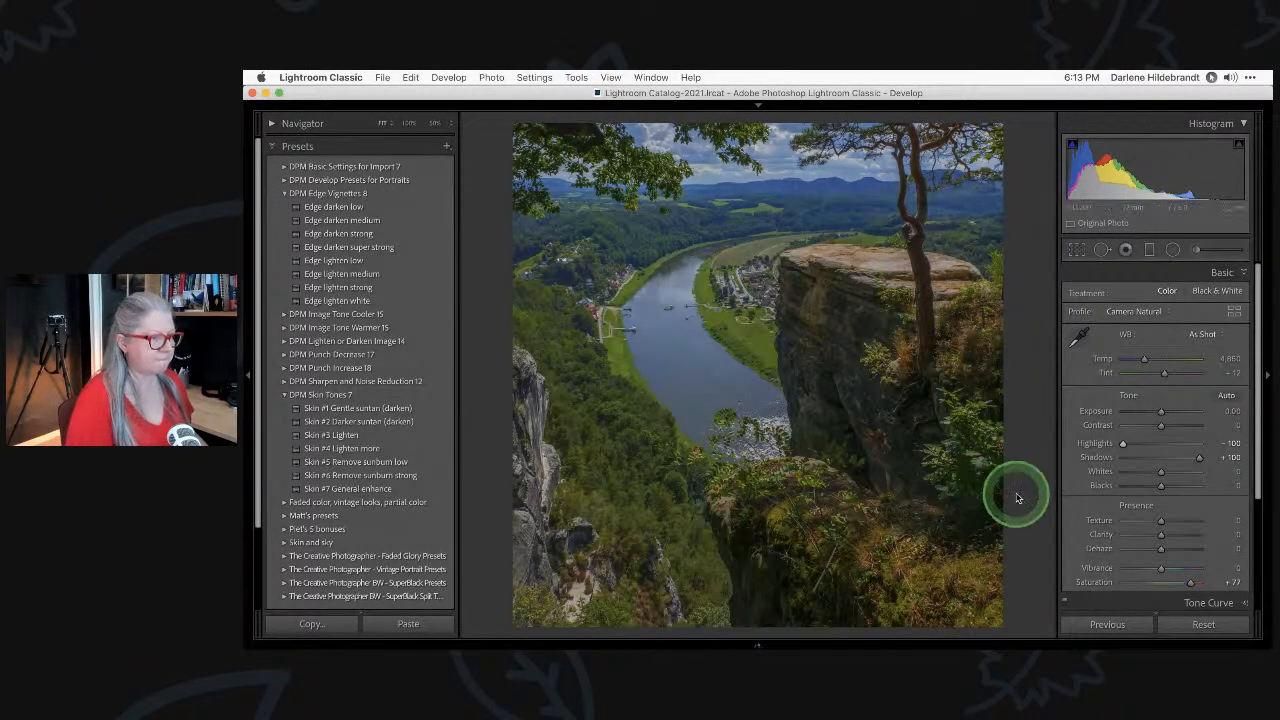
Reset the Saturation, Highlights and Shadows adjustments to their defaults.
double_click(1097, 585)
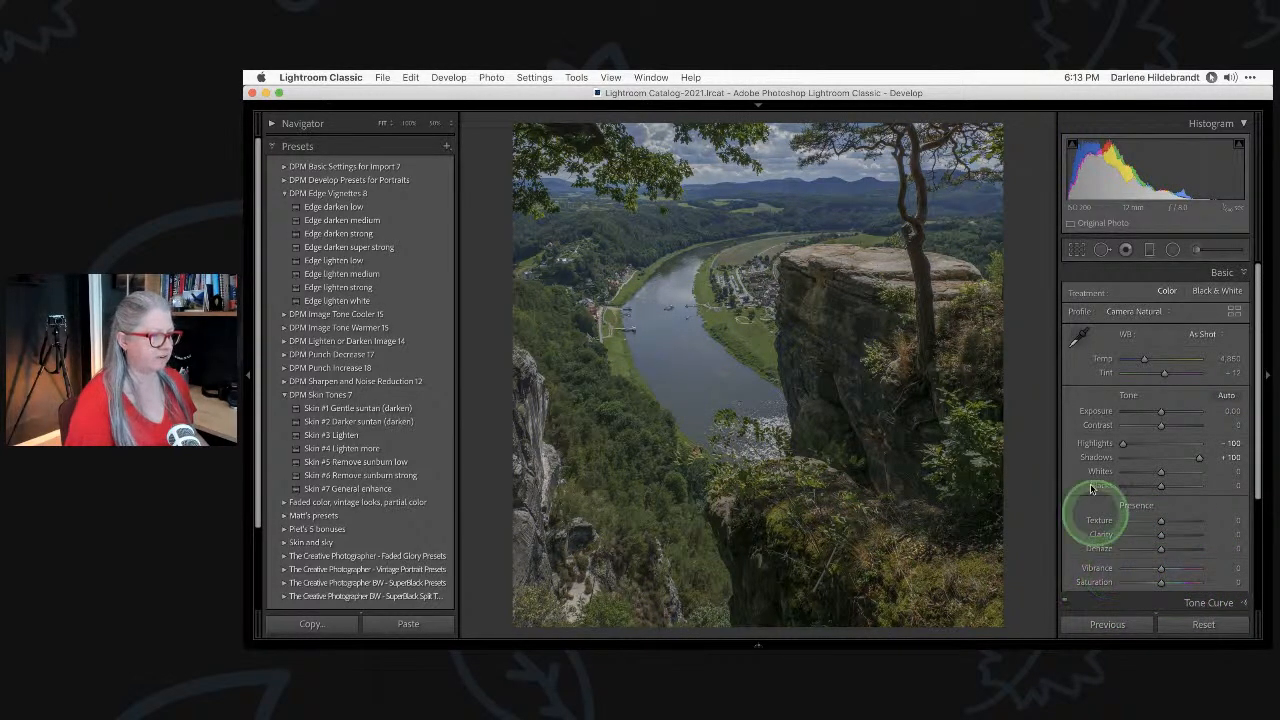
double_click(1094, 444)
double_click(1095, 457)
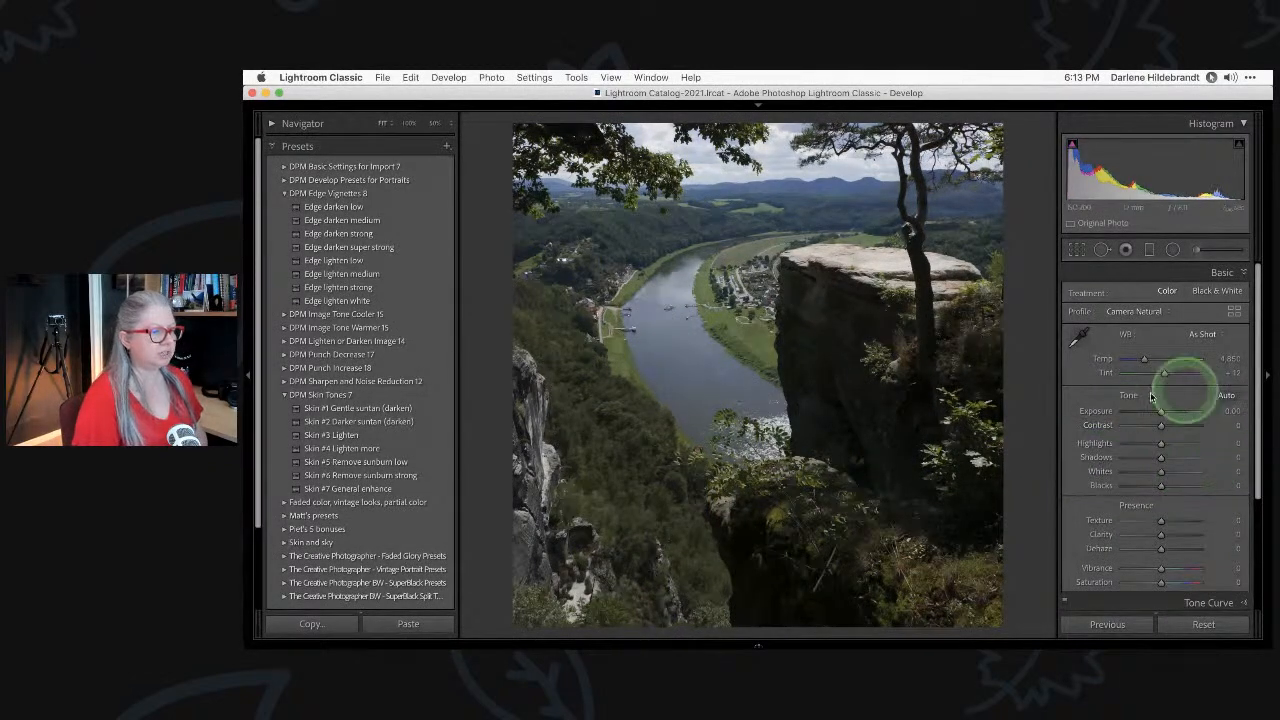
Try the automatic tone adjustment on the river photo and undo it.
left_click(1224, 397)
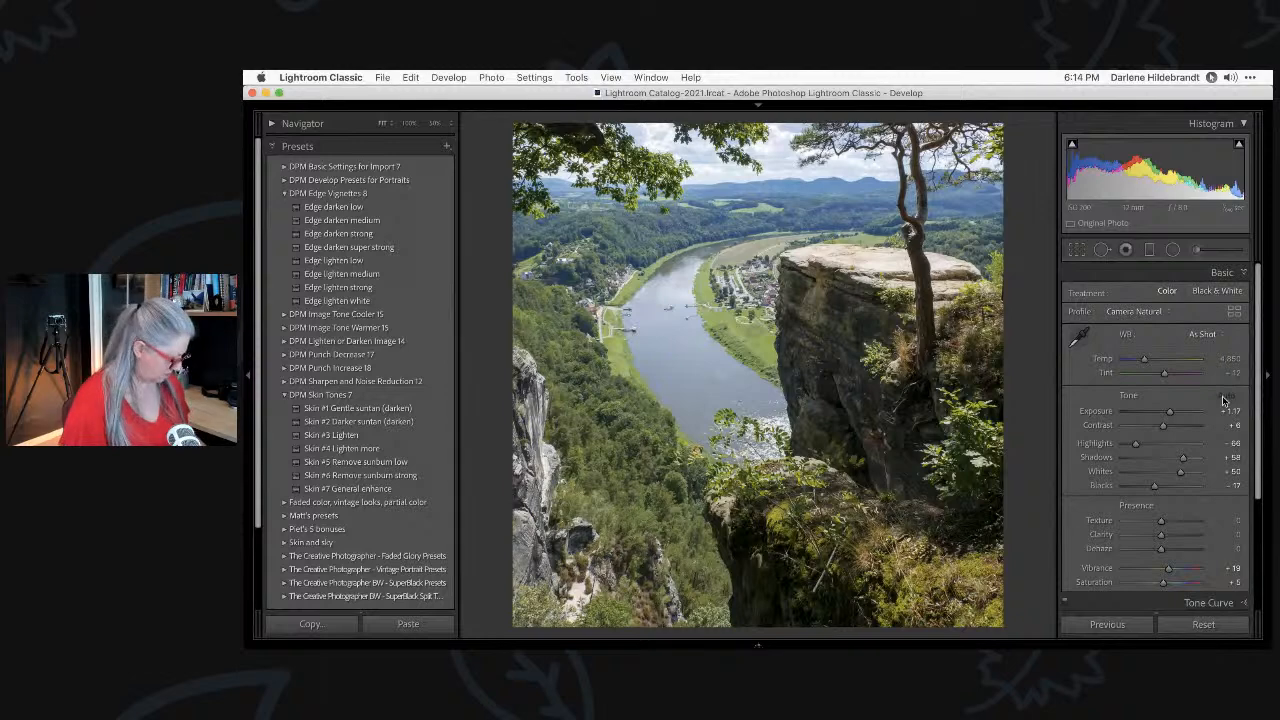
left_click(1222, 400)
left_click(1203, 398)
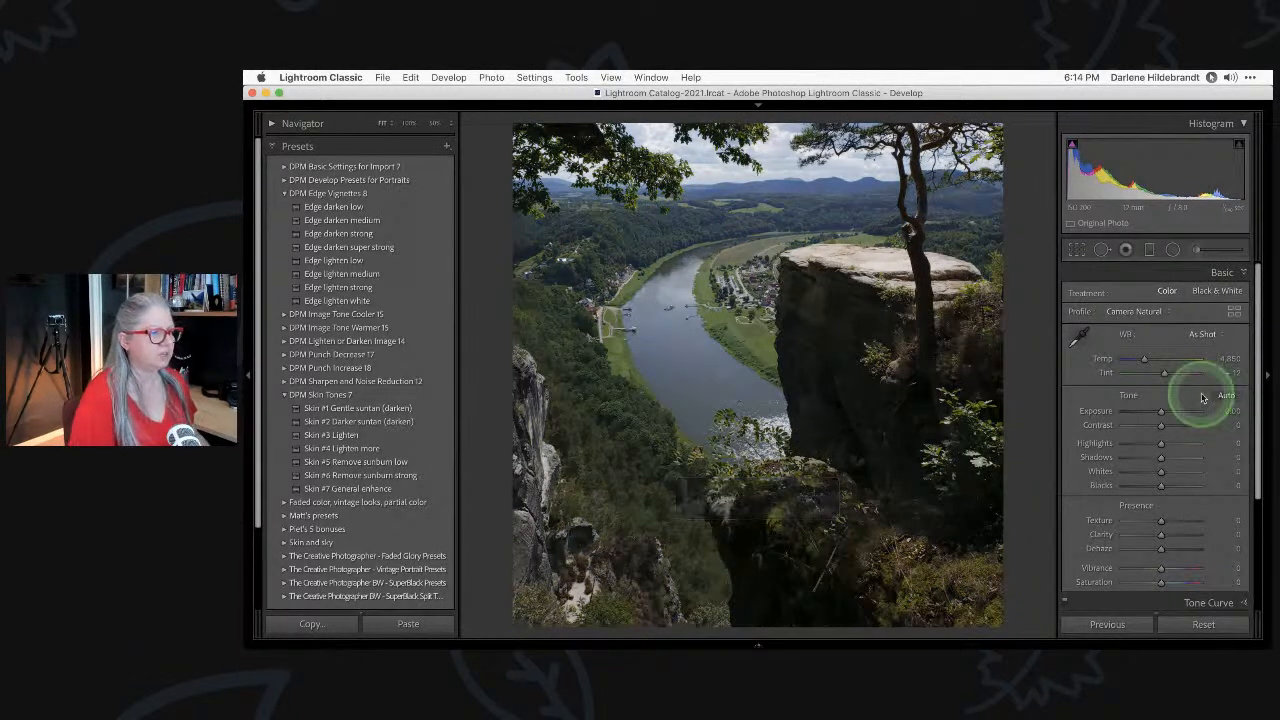
Set the white balance to Daylight and compare the river photo before and after the change.
left_click(1206, 335)
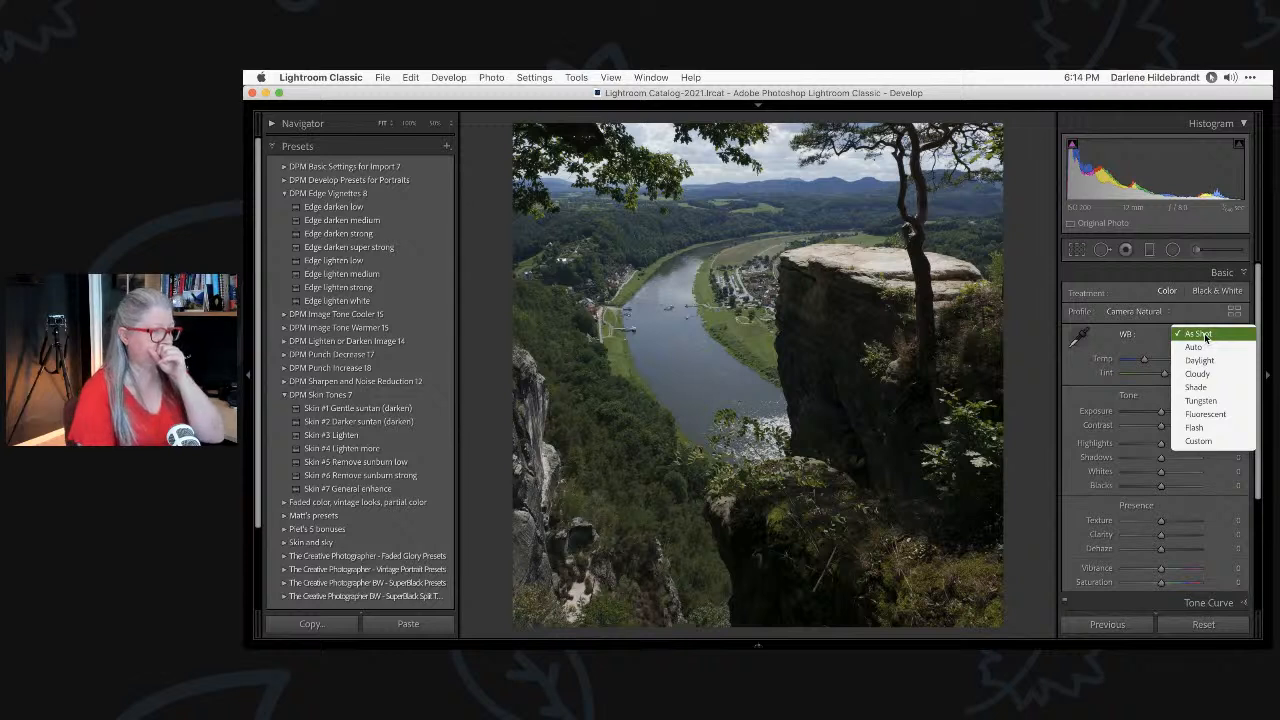
left_click(1200, 360)
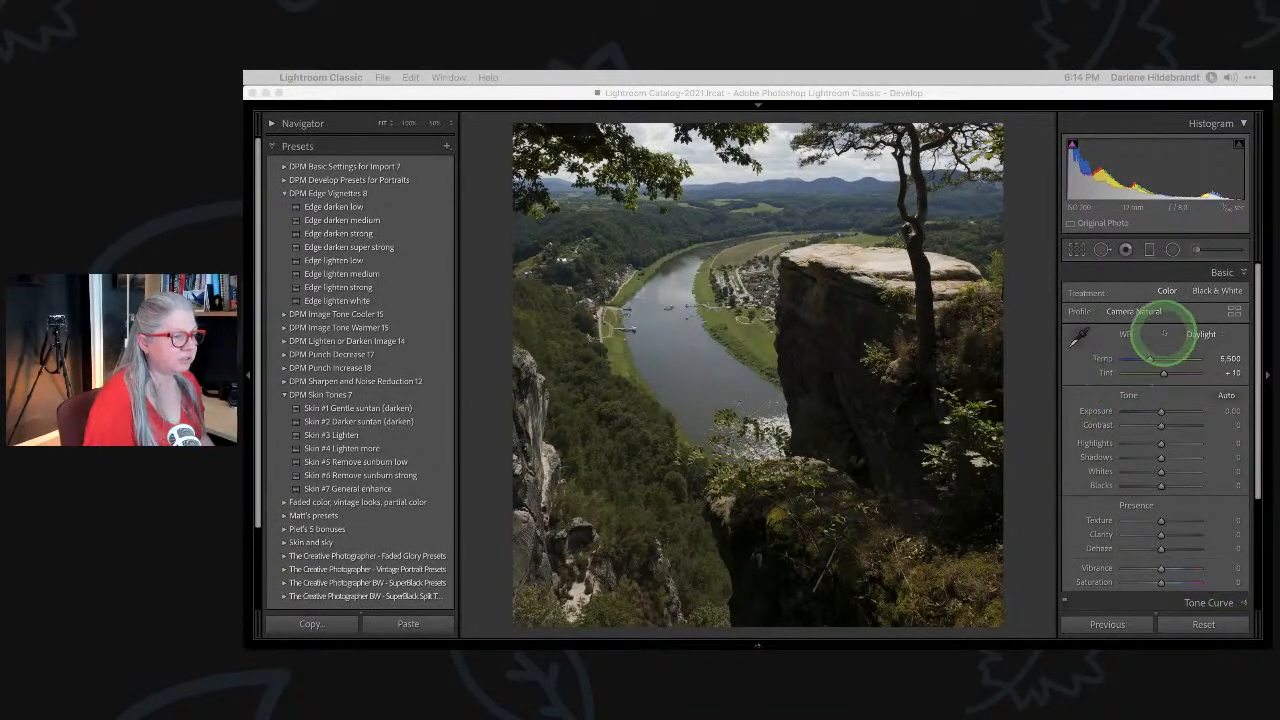
left_click(1166, 337)
left_click(1197, 333)
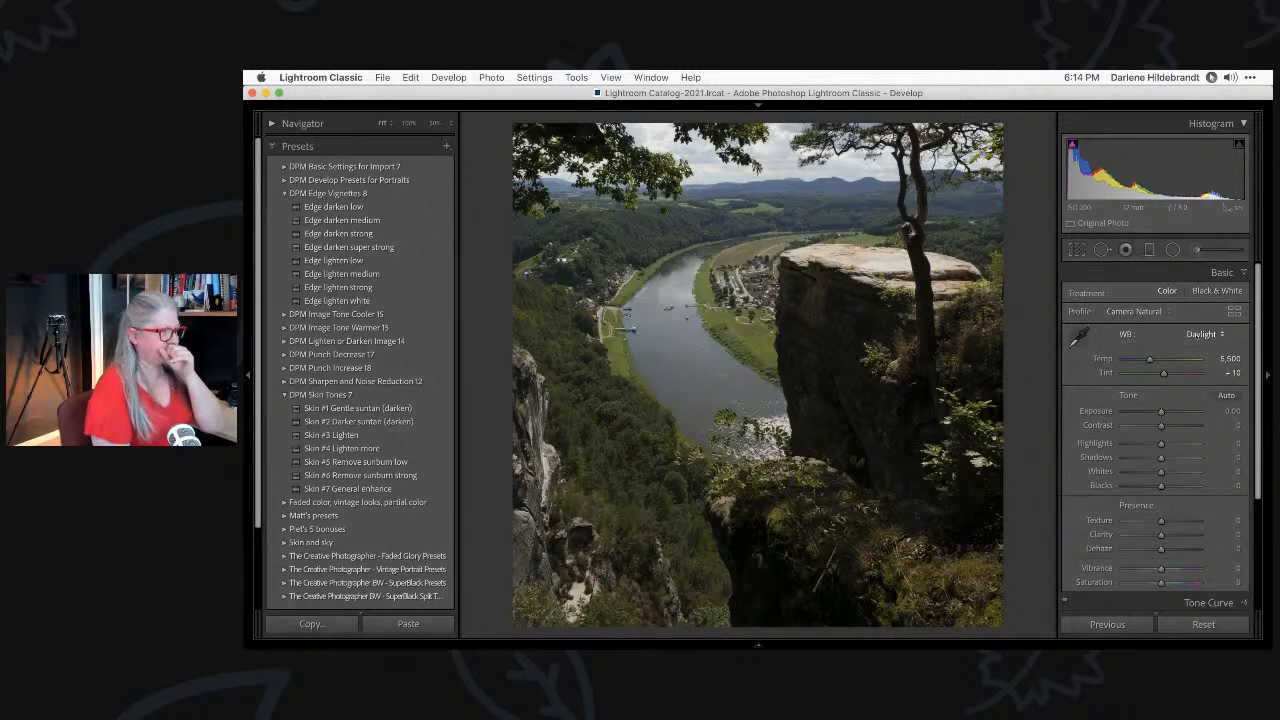
key("backslash")
key("backslash")
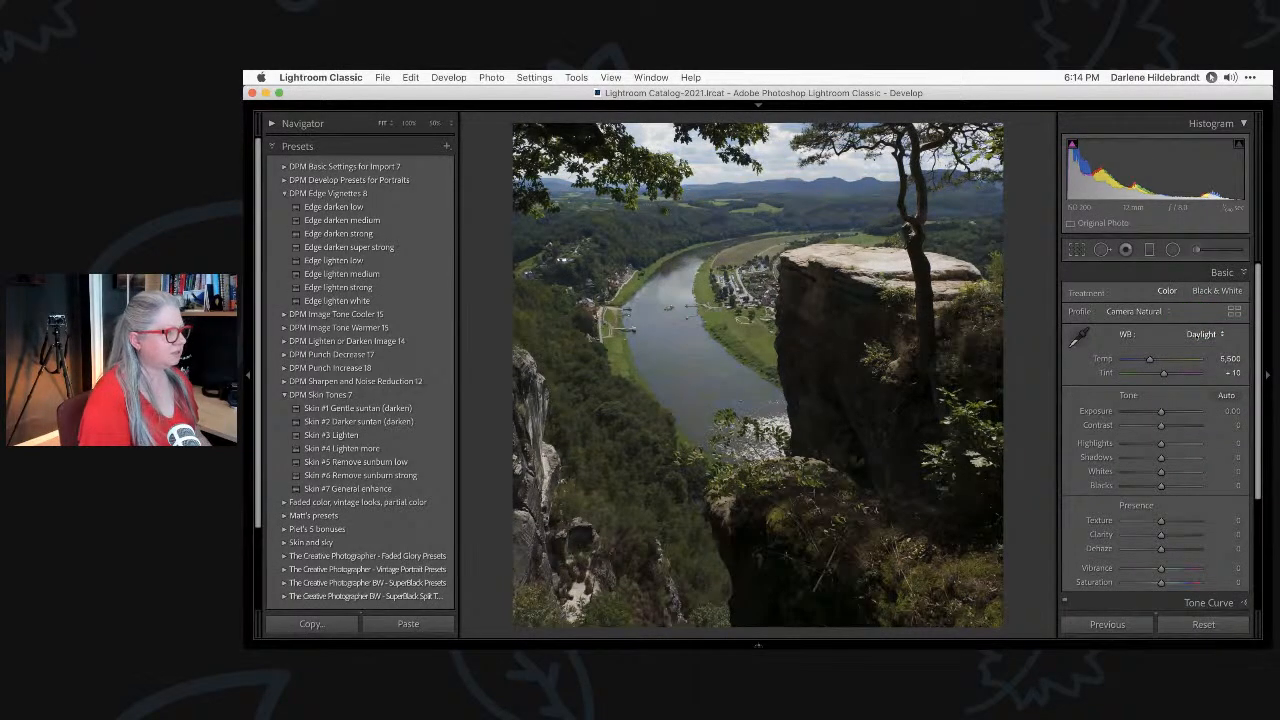
key("backslash")
key("backslash")
key("backslash")
key("backslash")
Set the white balance tint to +5 and raise Shadows to +34.
left_click_drag(1230, 375, 1226, 374)
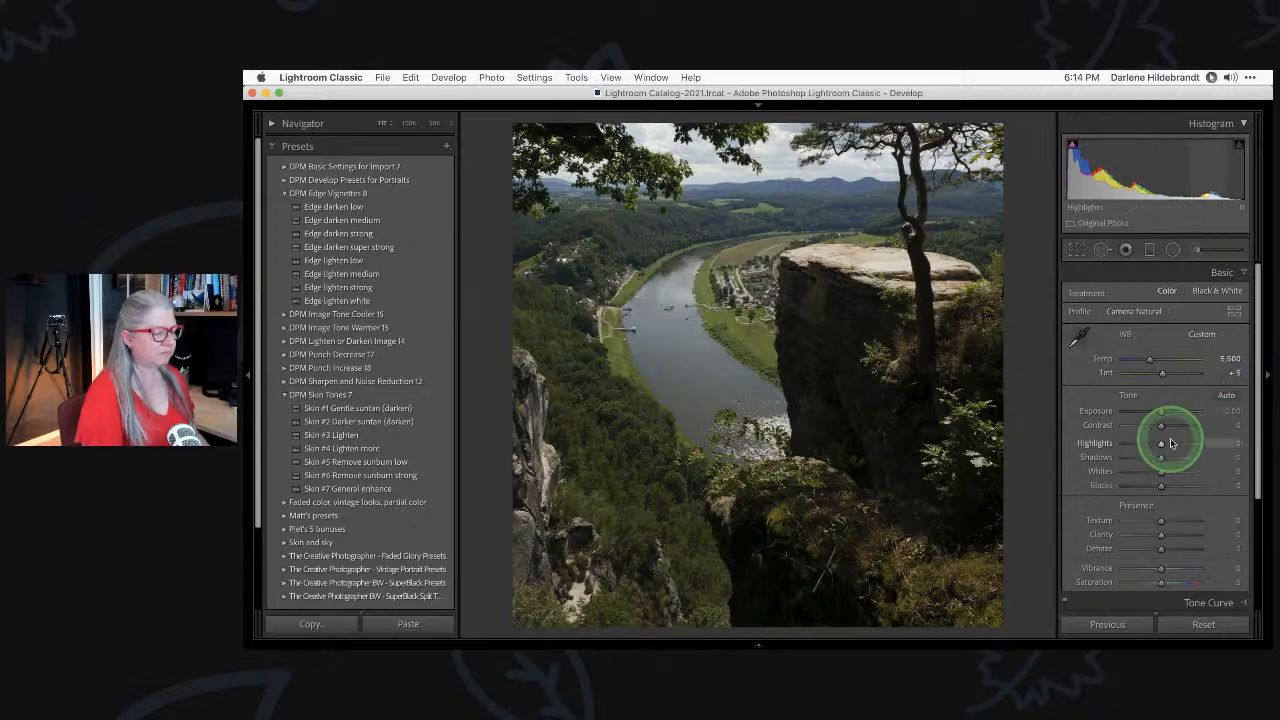
mouse_move(1160, 460)
left_mouse_down()
mouse_move(1211, 458)
mouse_move(1160, 457)
mouse_move(1174, 458)
left_mouse_up()
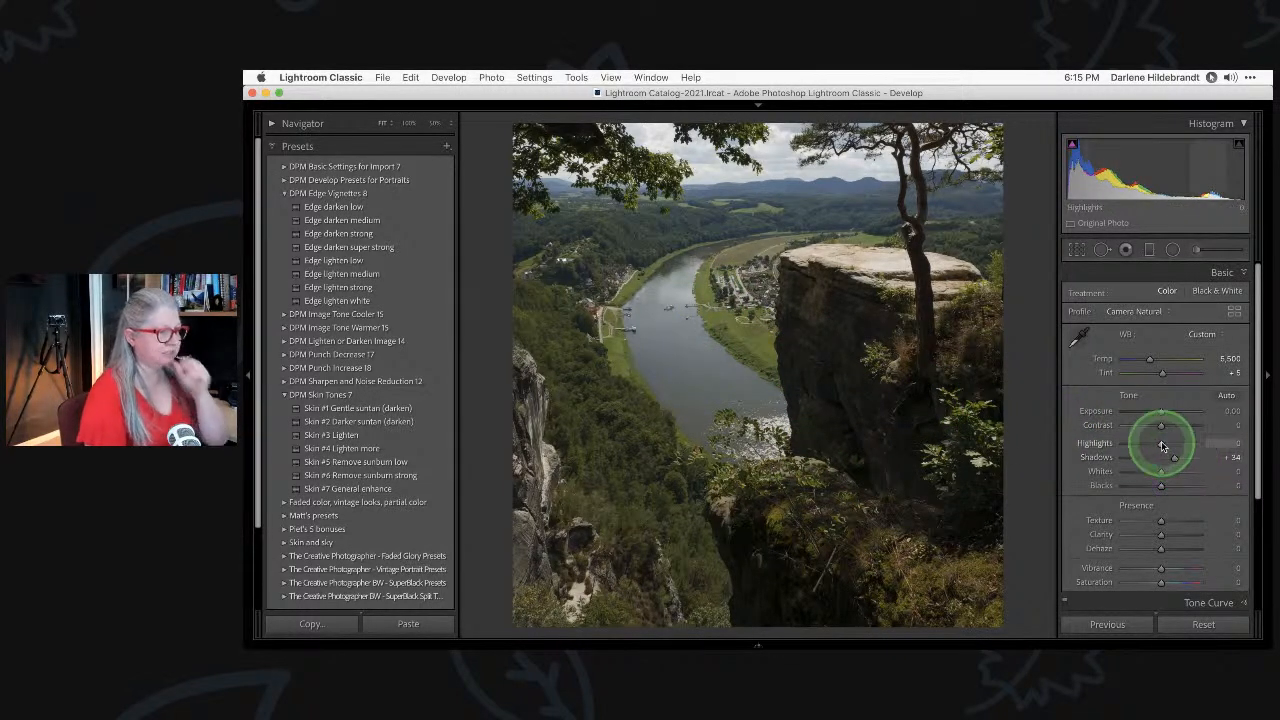
Lower Highlights to −14 on the river photo, trying stronger reductions and checking the clipping preview.
mouse_move(1163, 450)
left_mouse_down()
mouse_move(1143, 446)
mouse_move(1157, 447)
left_mouse_up()
key("super+Tab")
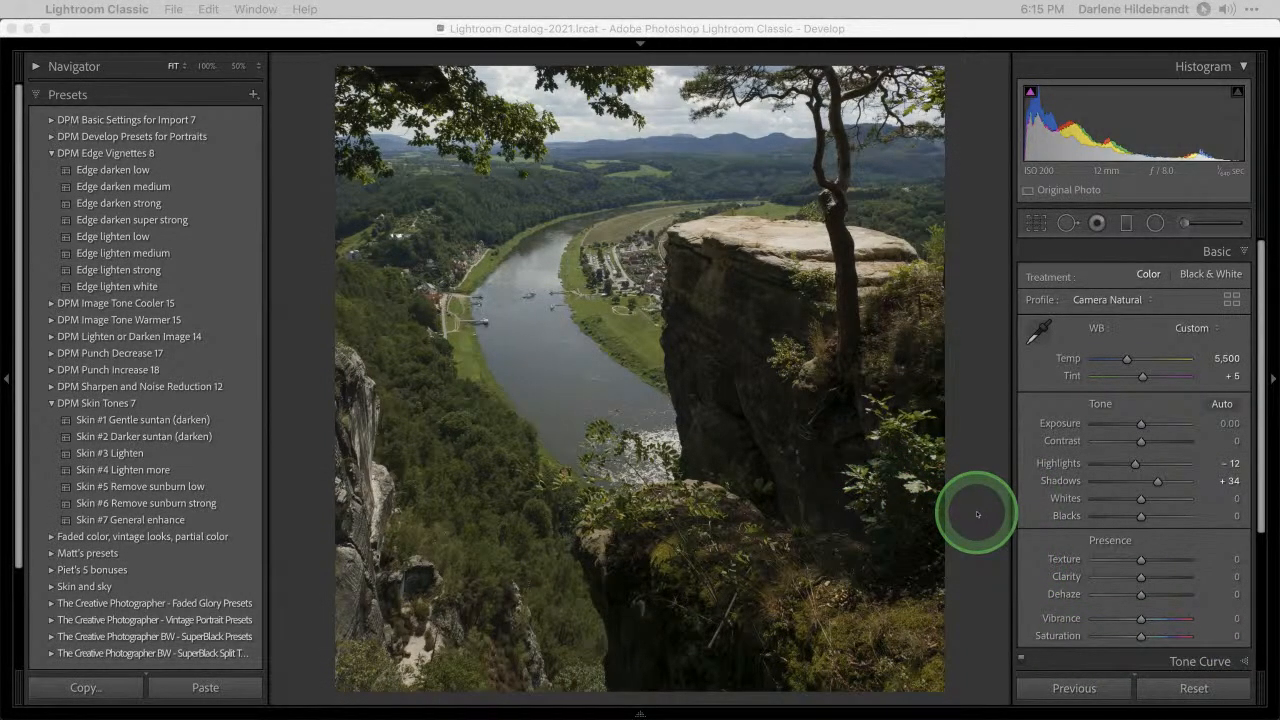
mouse_move(554, 712)
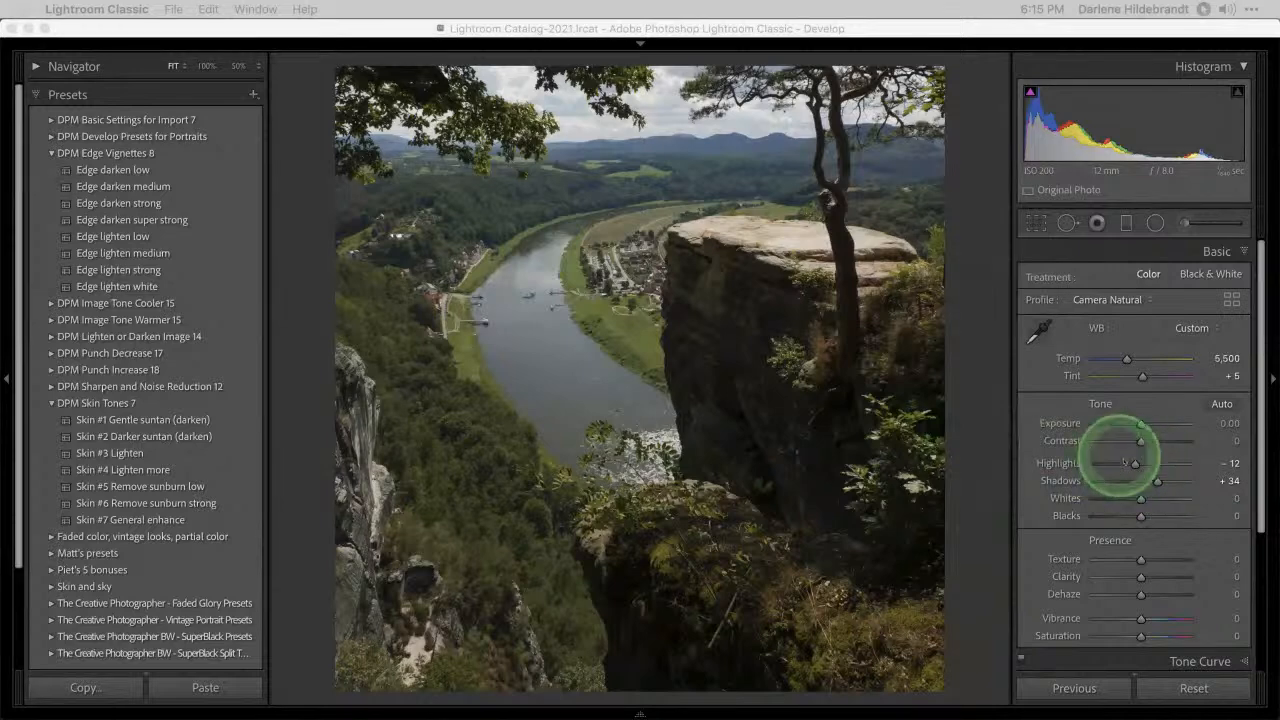
left_click_drag(1135, 464, 1113, 464)
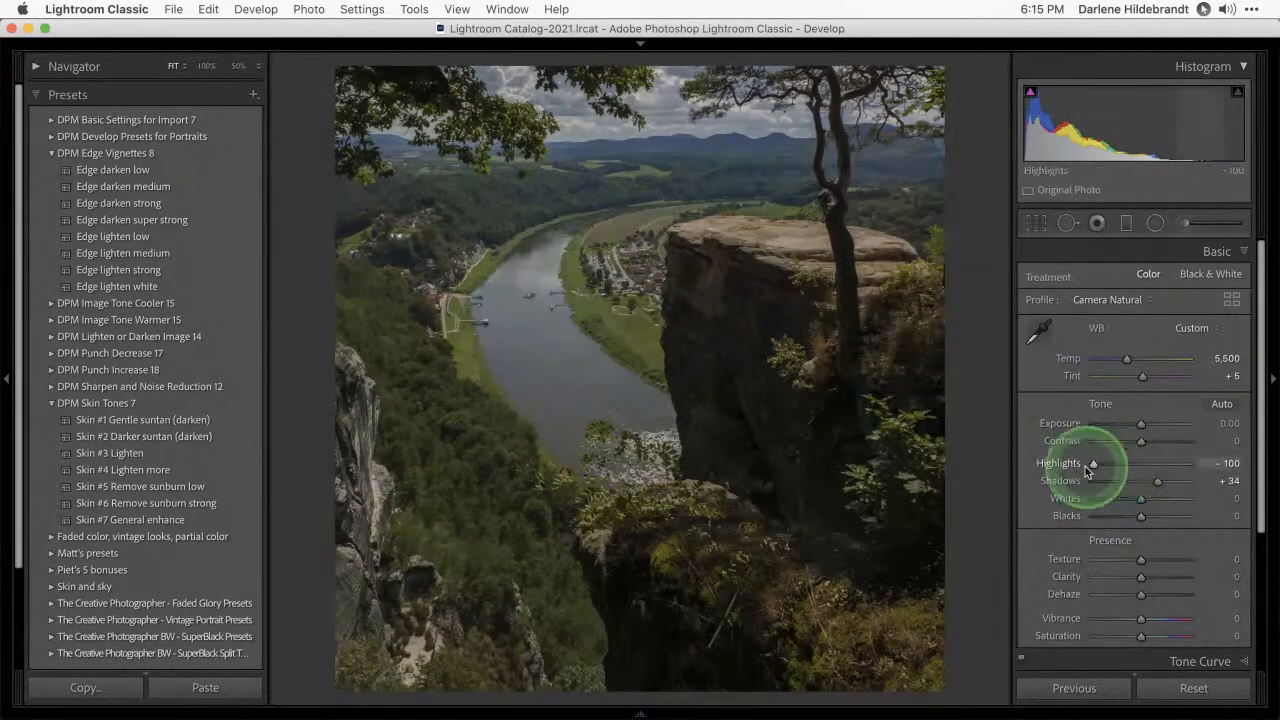
left_click_drag(1093, 463, 1134, 463)
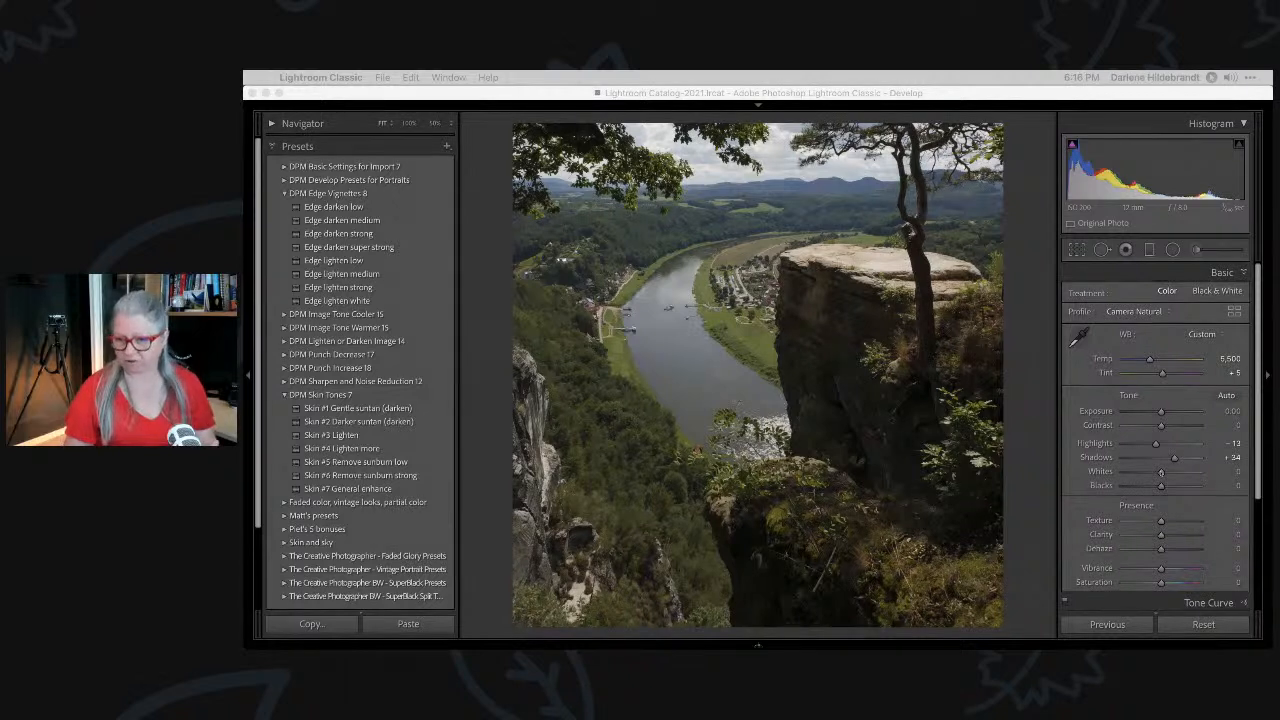
left_click_drag(1156, 444, 1152, 446)
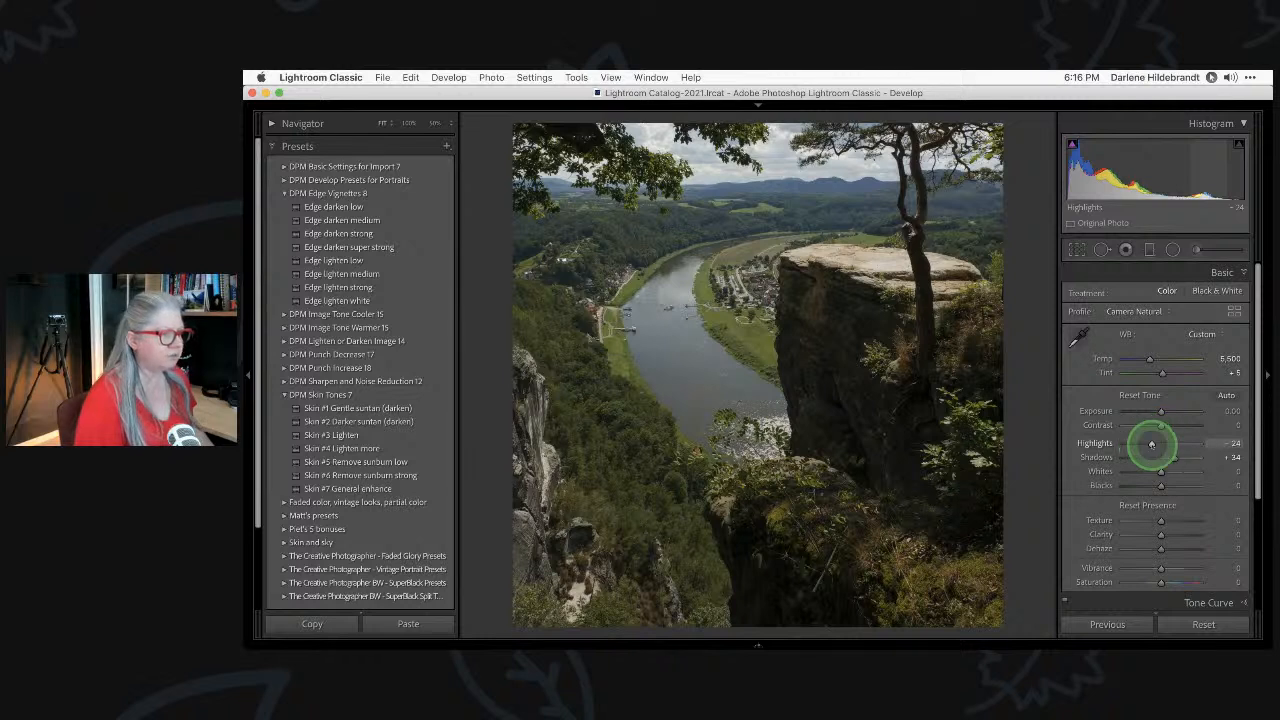
left_click(1151, 444, "alt")
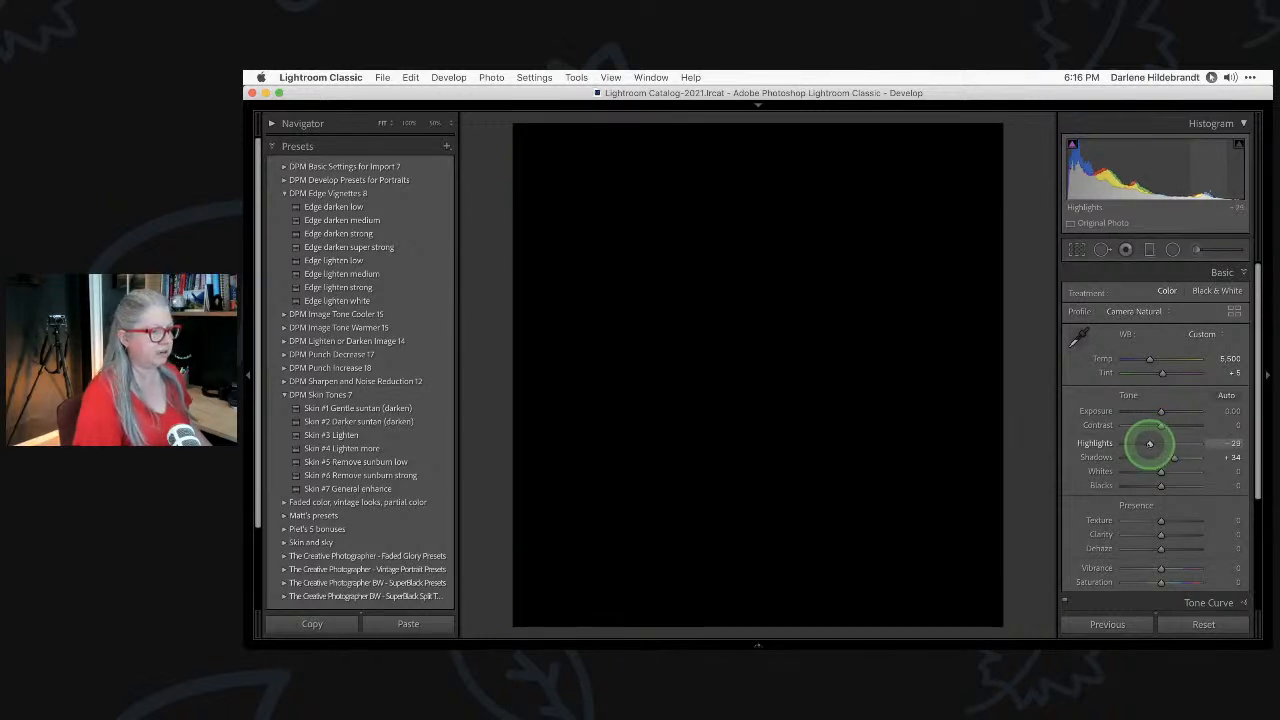
mouse_move(1146, 444)
left_mouse_down()
mouse_move(1134, 442)
mouse_move(1155, 443)
left_mouse_up()
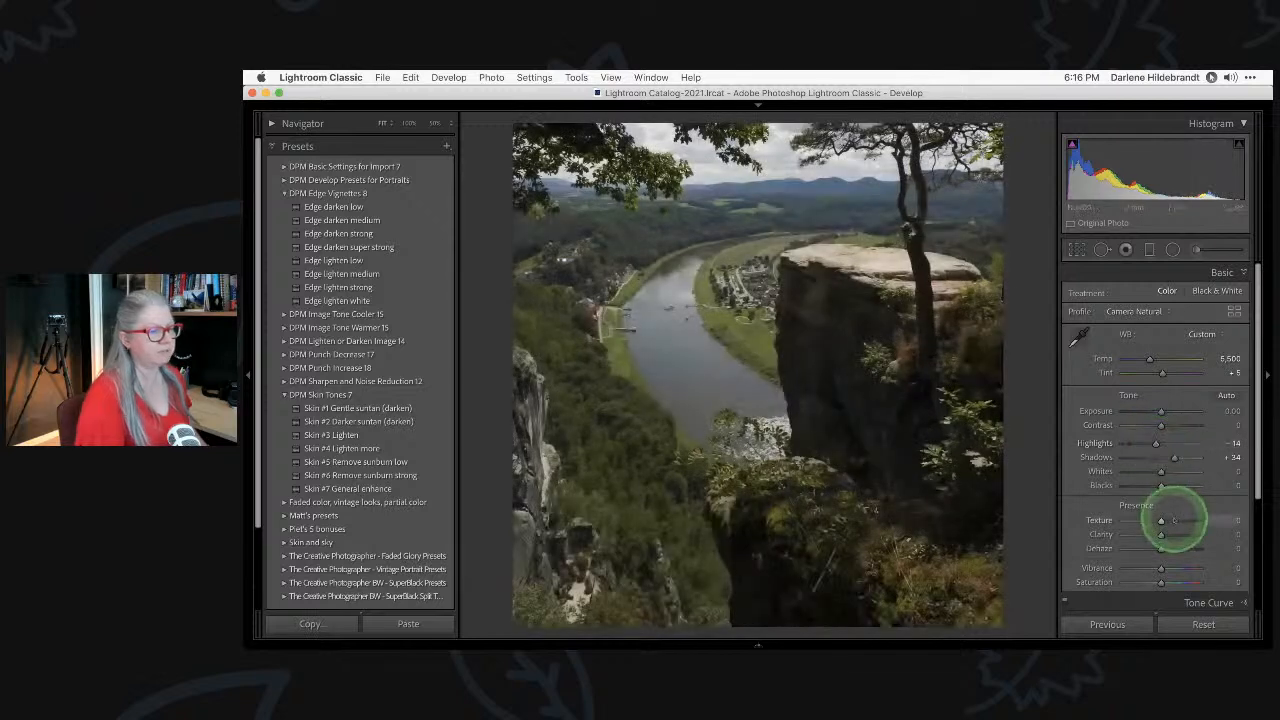
Raise Whites to +24 with the help of the clipping preview and lower Blacks to −13.
left_click(1161, 471, "alt")
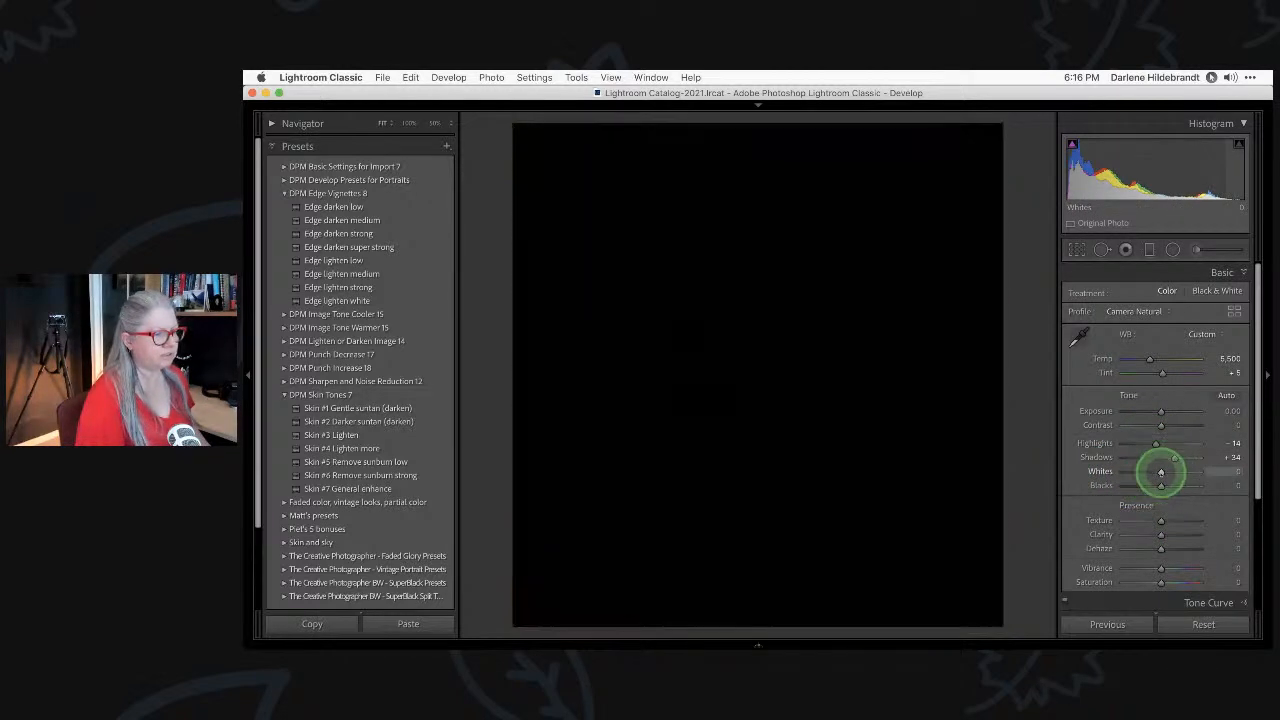
mouse_move(1180, 472)
left_mouse_down()
mouse_move(1164, 472)
mouse_move(1191, 471)
left_mouse_up()
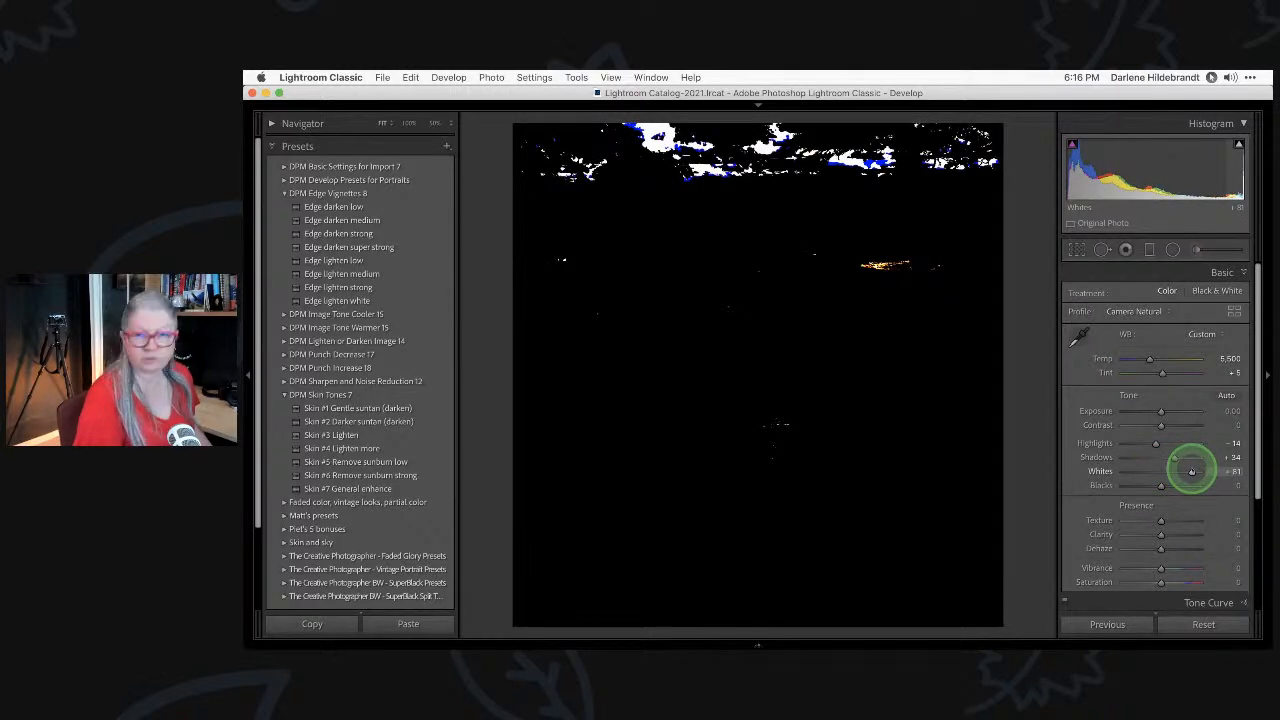
left_click_drag(1191, 471, 1179, 471)
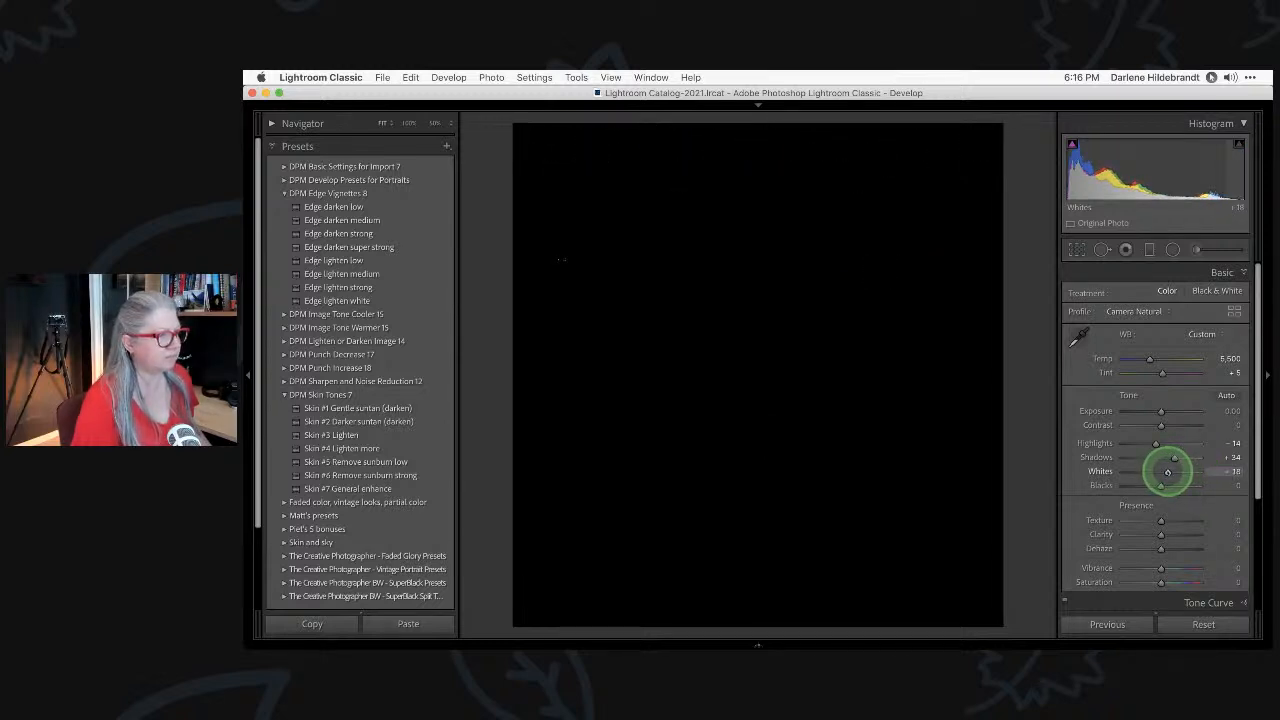
left_click_drag(1165, 471, 1166, 470)
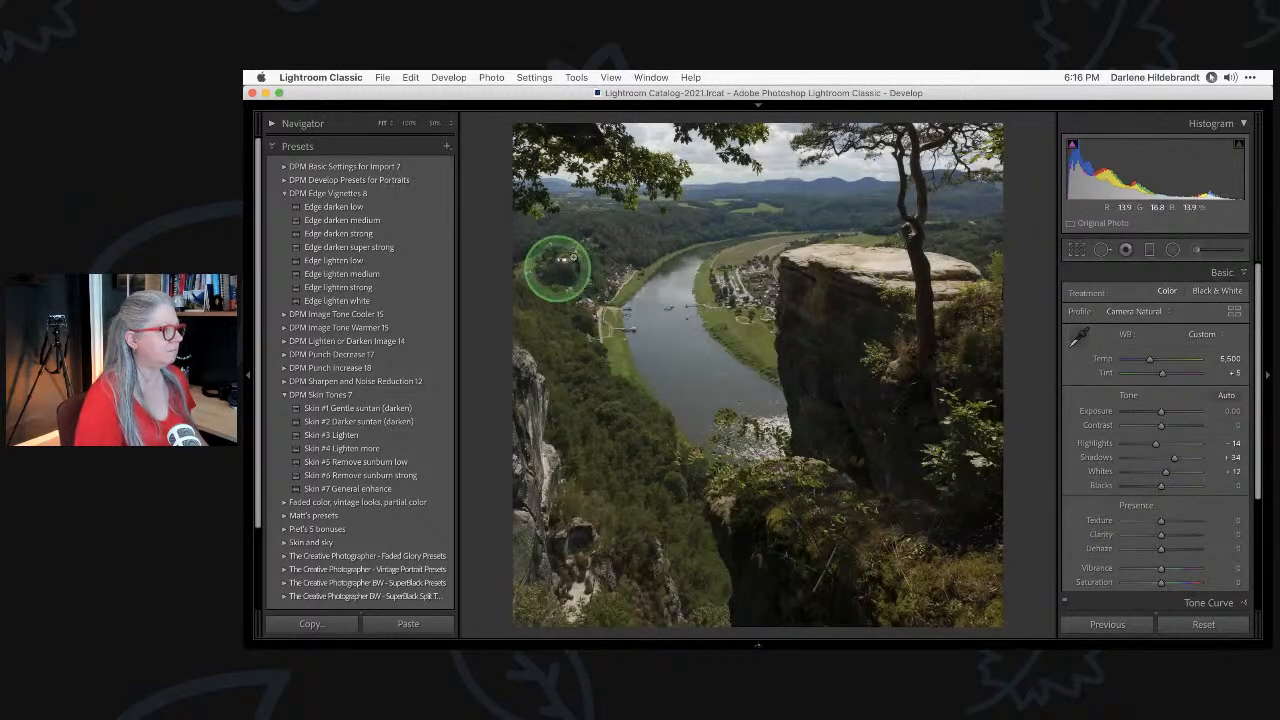
left_click_drag(1164, 472, 1164, 472)
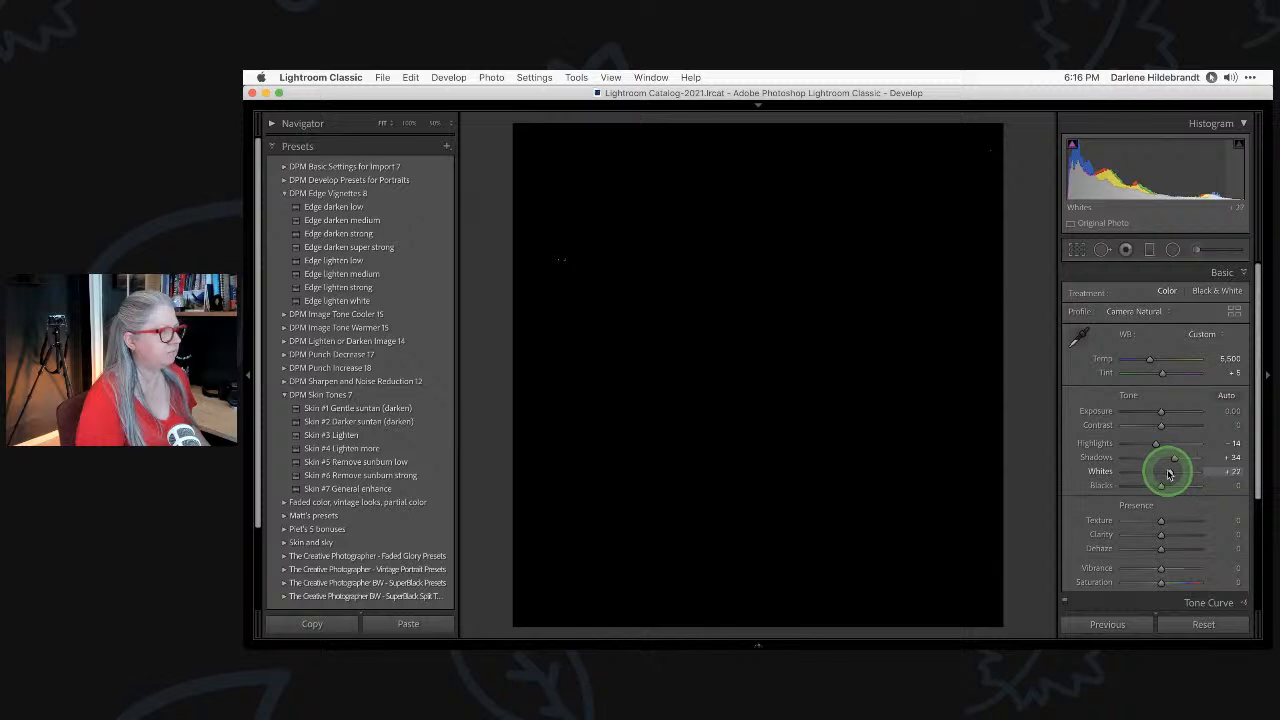
left_click_drag(1169, 474, 1156, 487)
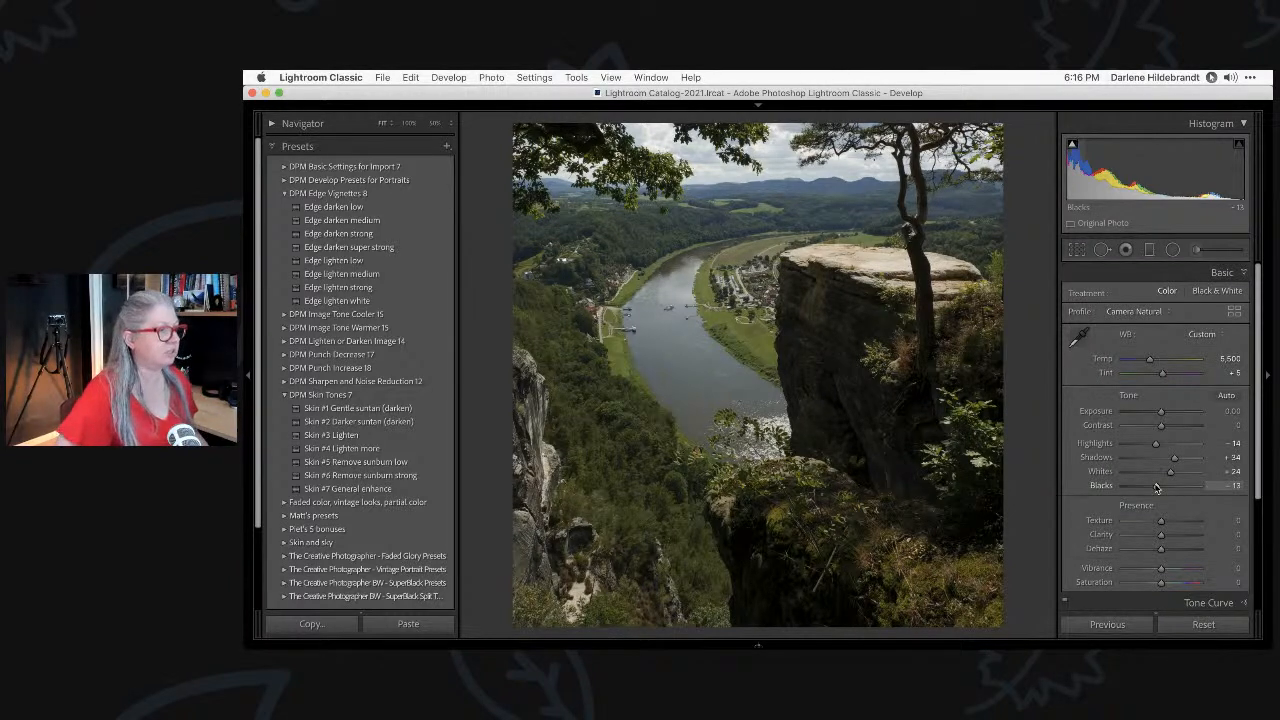
left_click(1156, 487)
Fine-tune the white balance to Temp 5,438 and Tint +6, and apply the Edge darken medium vignette preset.
left_click(1229, 373)
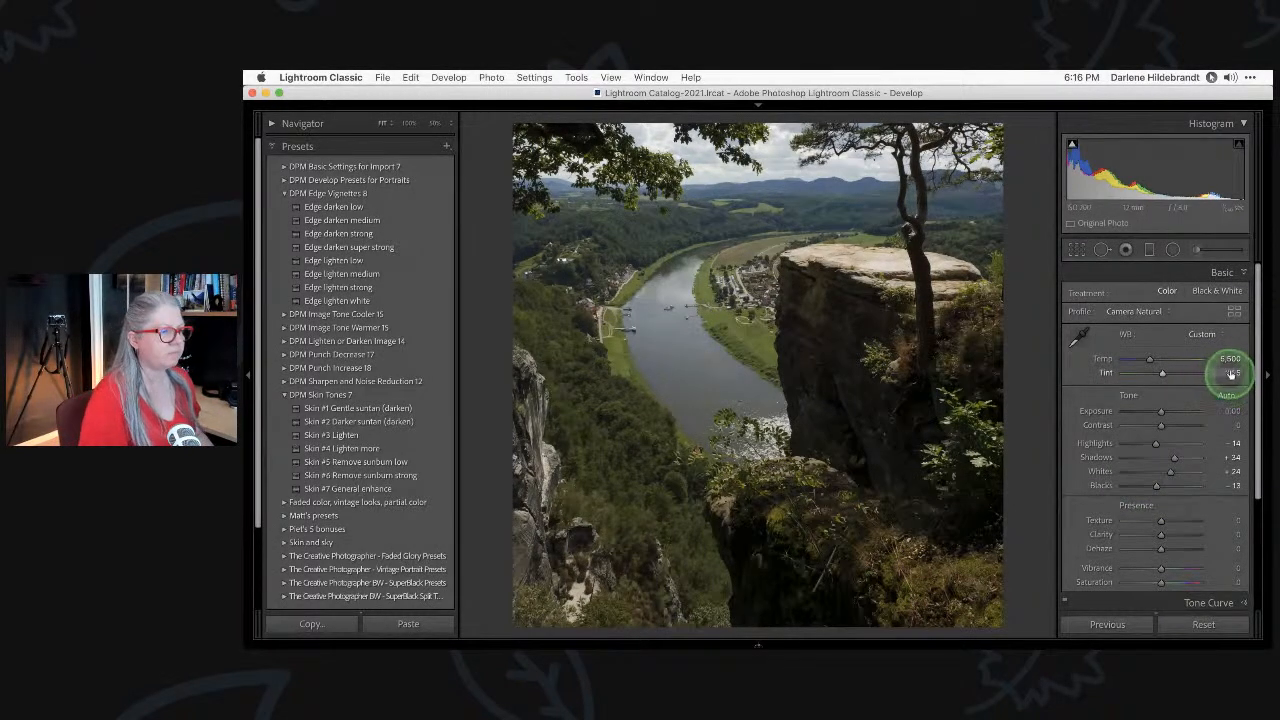
left_click(1228, 359)
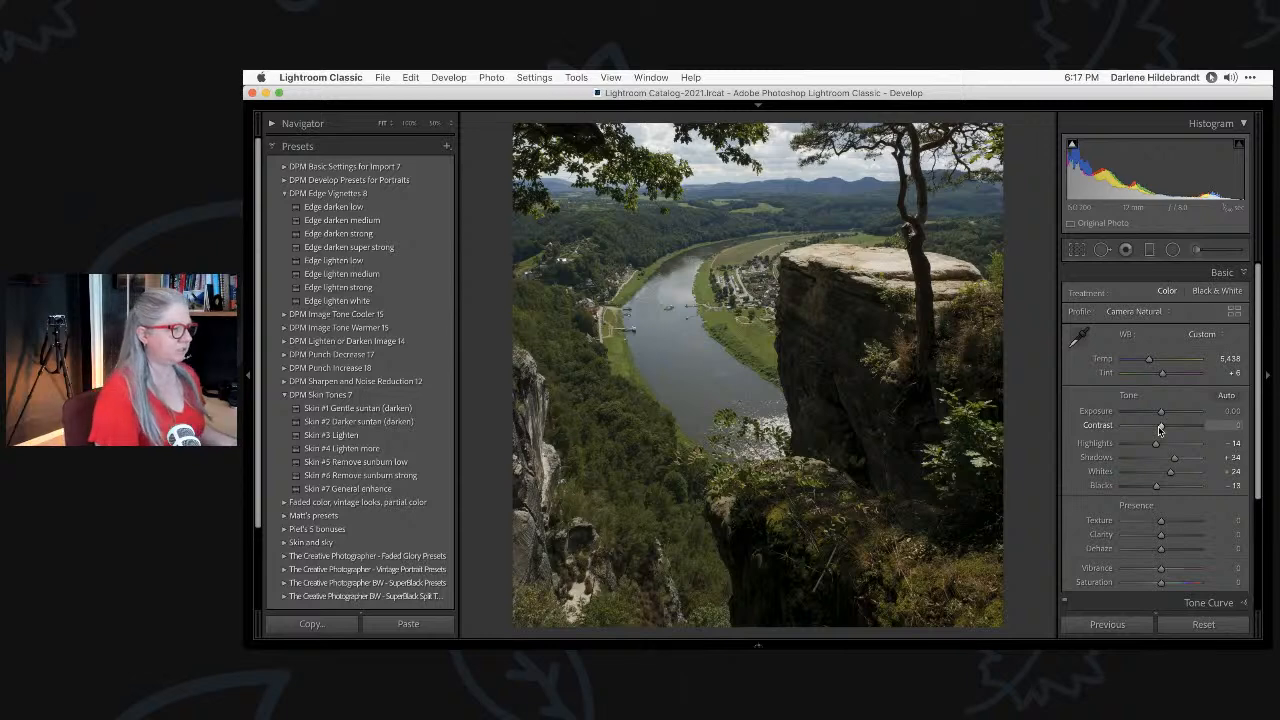
left_click(339, 222)
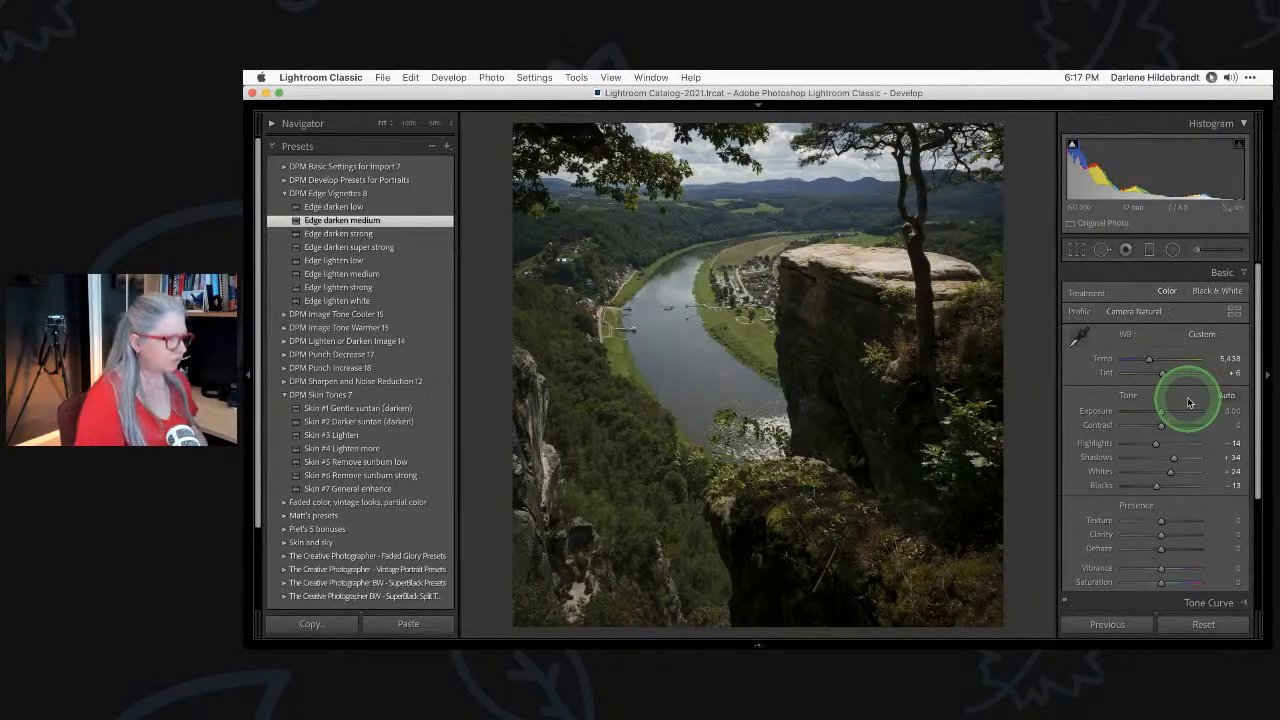
Start a new graduated filter and reset all its effect settings to their defaults.
left_click(1149, 249)
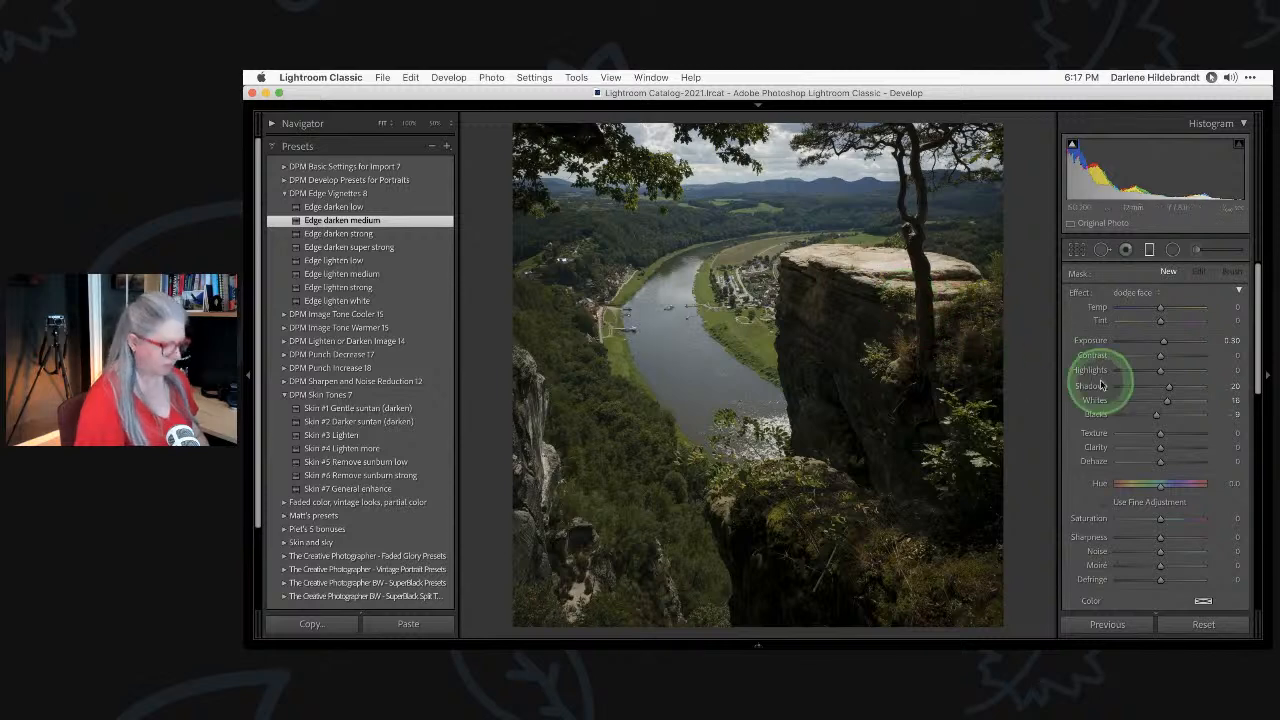
key("m")
key("m")
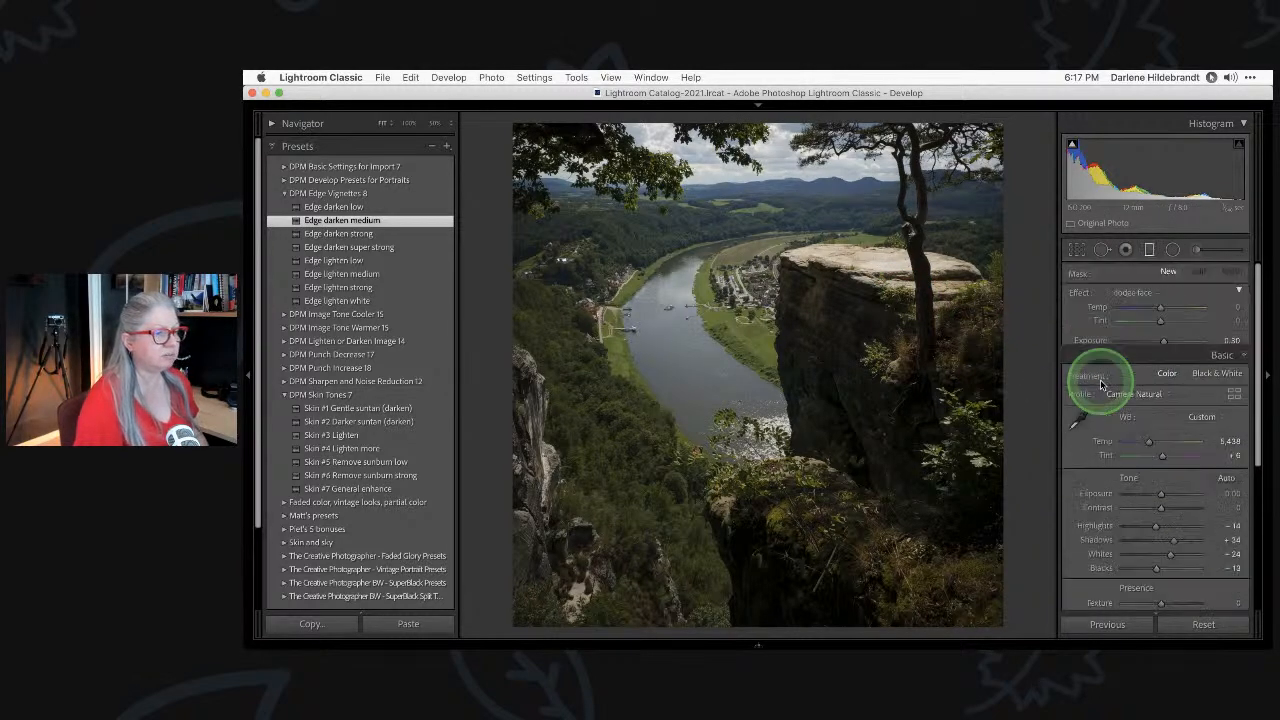
double_click(1079, 293)
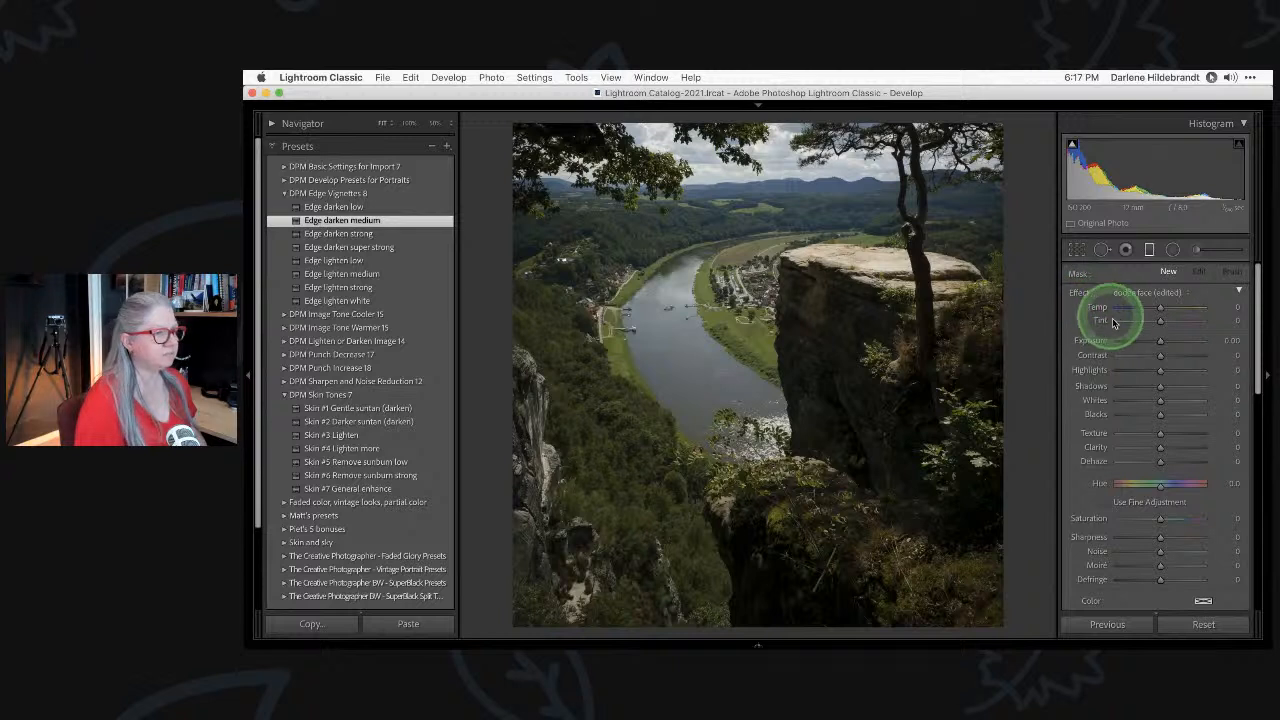
Draw a graduated filter over the sky with Exposure −1.08 and Highlights −42, tightening its transition near the horizon.
left_click_drag(1159, 343, 1156, 343)
left_click_drag(1160, 370, 1142, 370)
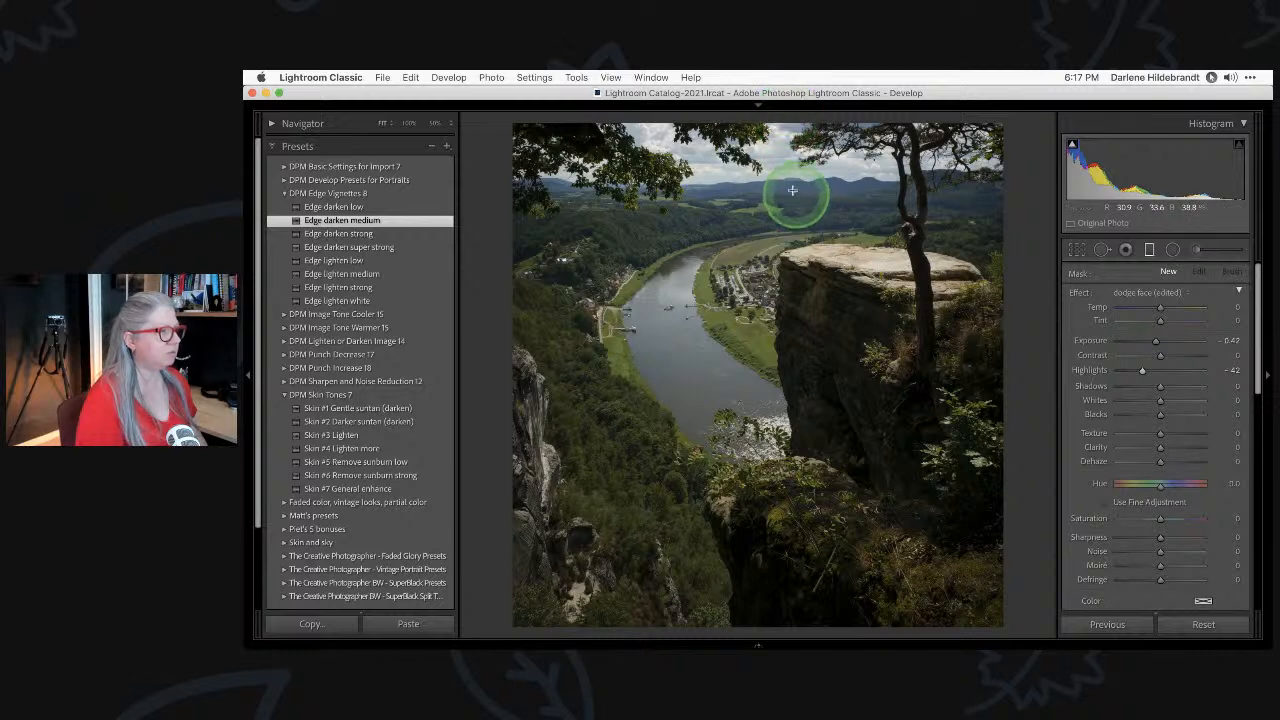
left_click_drag(772, 183, 774, 228)
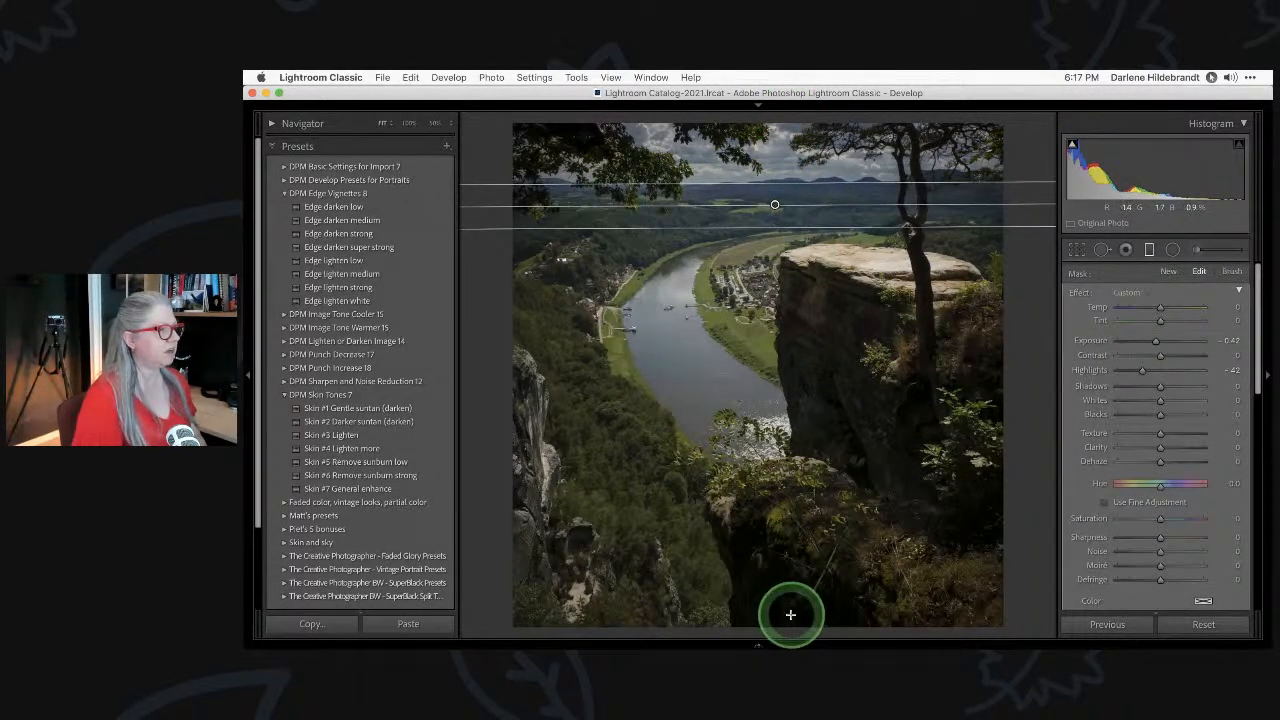
left_click_drag(1155, 345, 1149, 340)
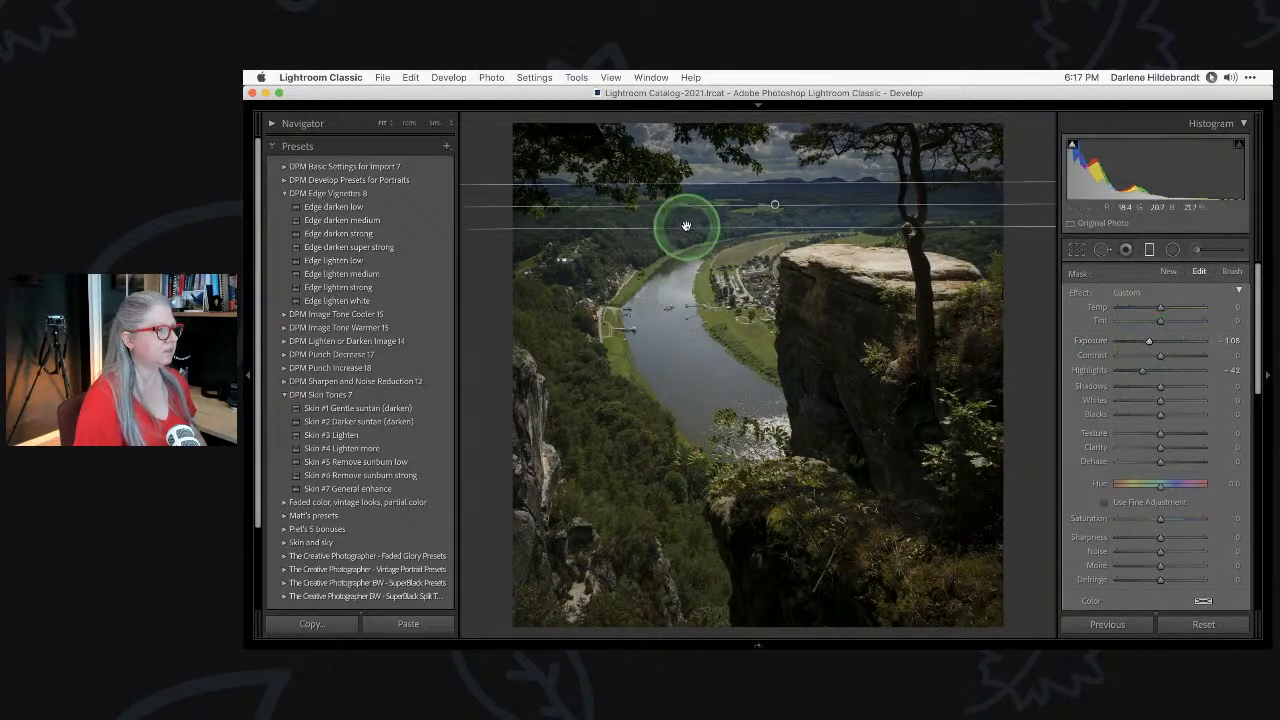
left_click_drag(766, 226, 773, 202)
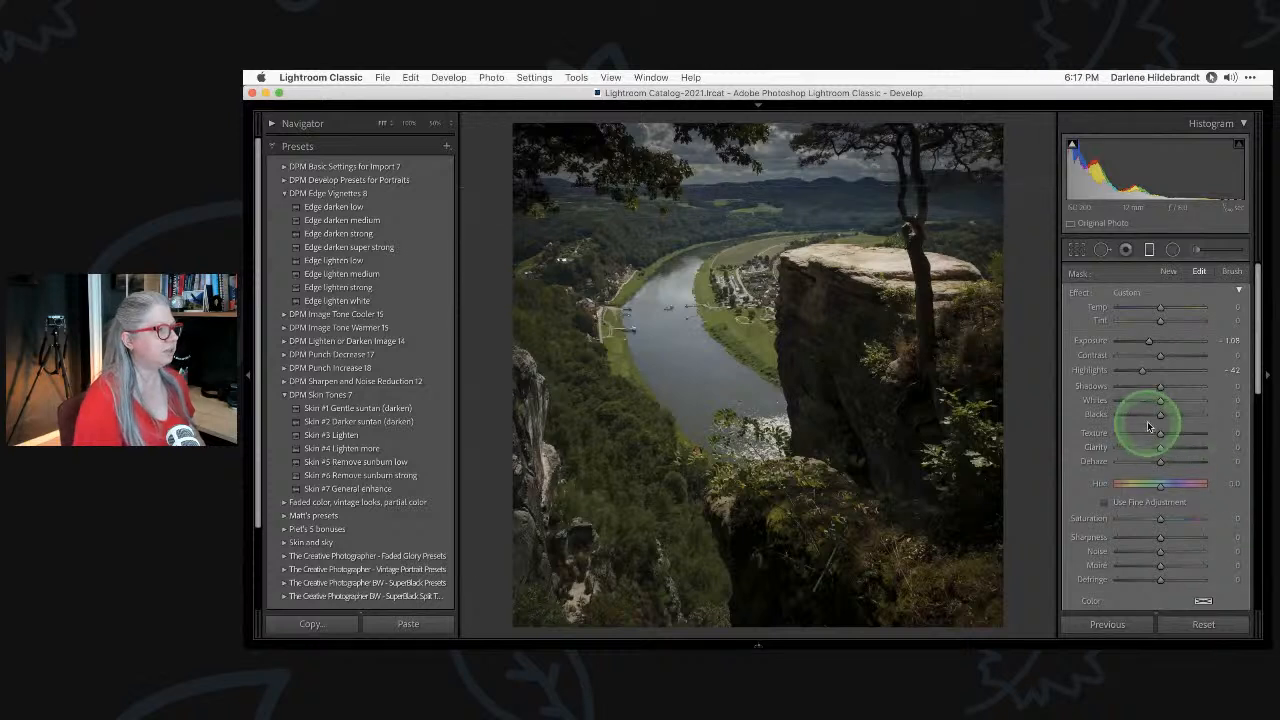
Limit the sky filter with a Luminance range mask set to 87/100, using the mask preview to protect the trees.
scroll(1128, 365, "down", 5)
left_click(1167, 461)
left_click(1168, 488)
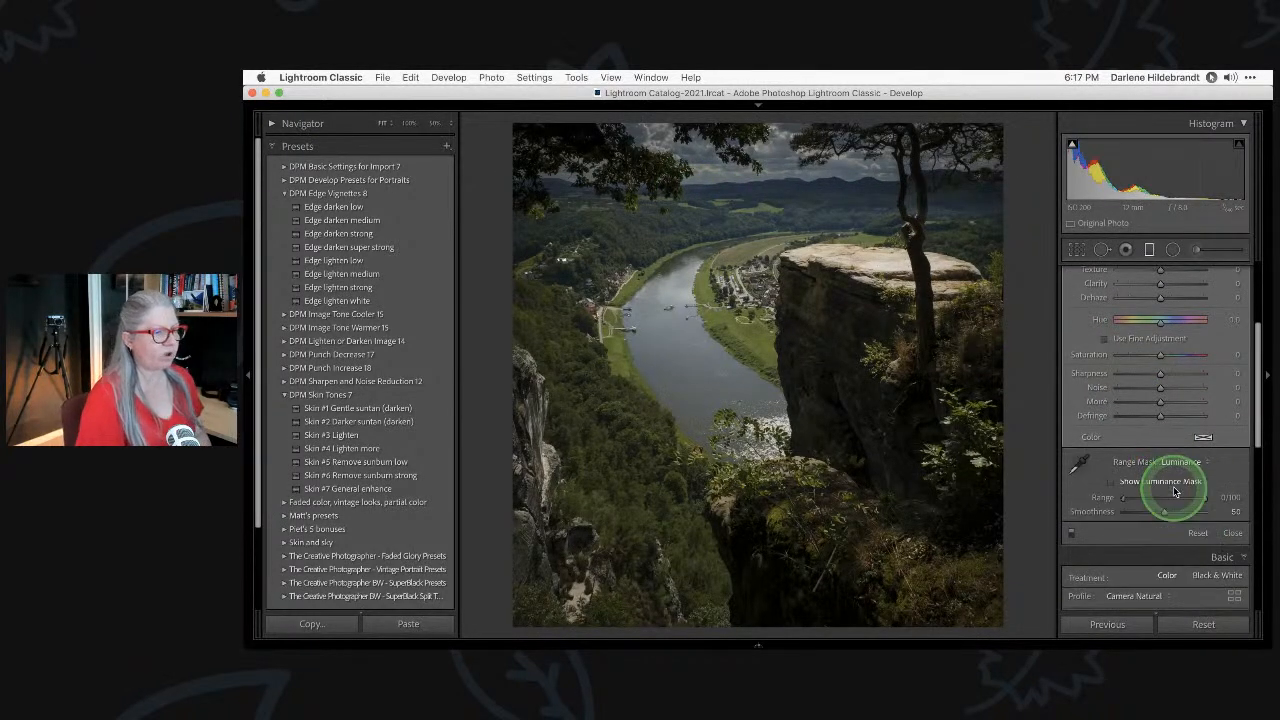
left_click(1111, 481)
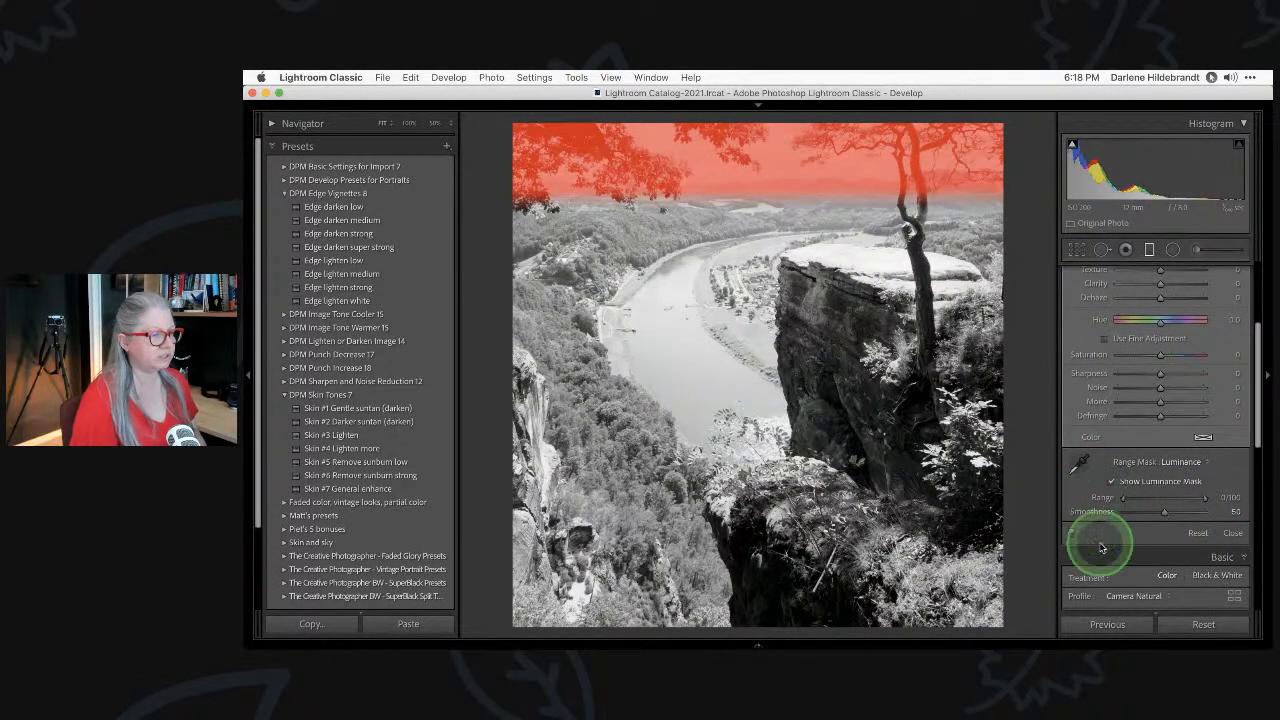
left_click_drag(1122, 501, 1178, 497)
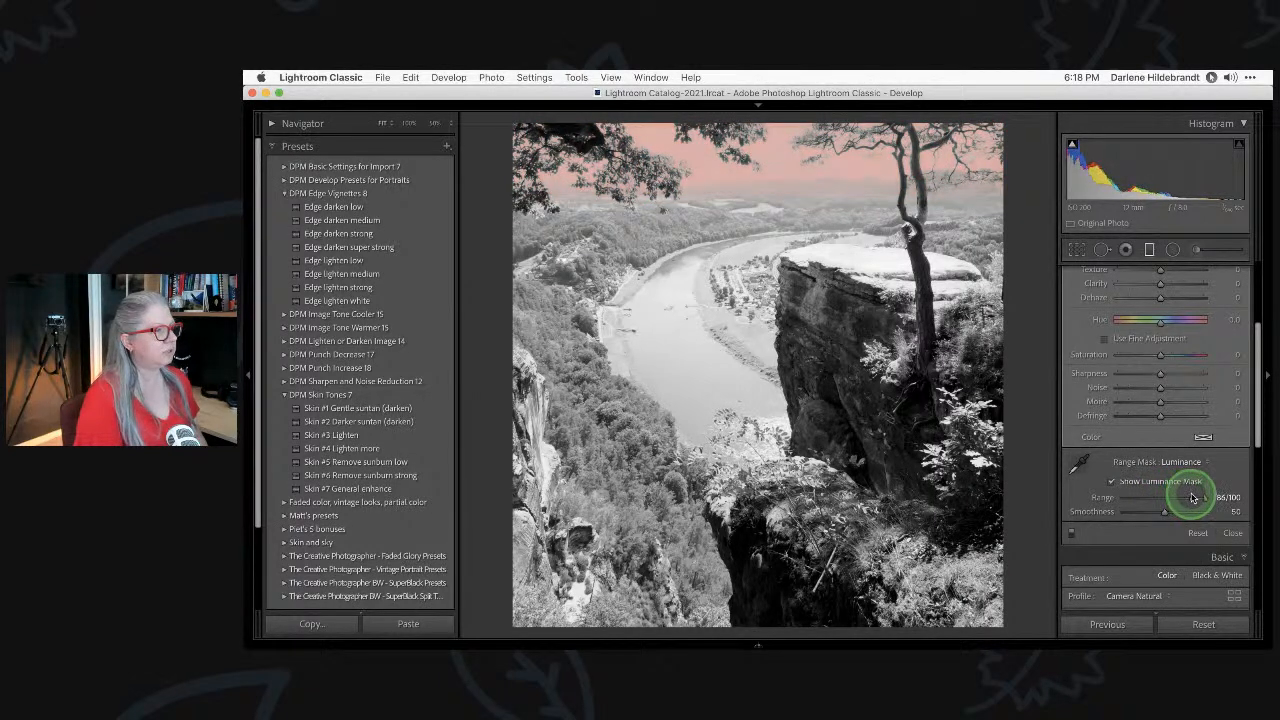
left_click(1111, 482)
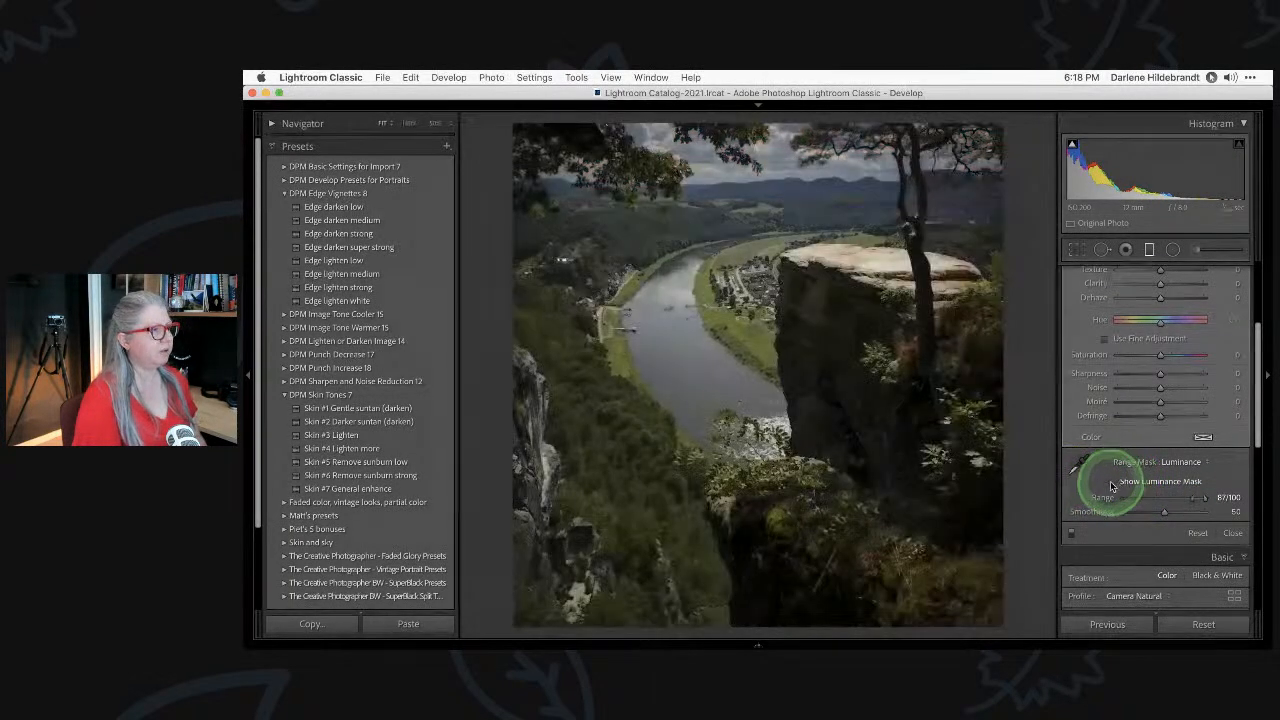
Compare the photo with the graduated filter switched off and on.
left_click(1071, 535)
left_click(1071, 535)
left_click(1071, 535)
left_click(1071, 535)
Refine the sky filter to Temp −8, Exposure −0.90 and Highlights −6.
scroll(1169, 361, "up", 5)
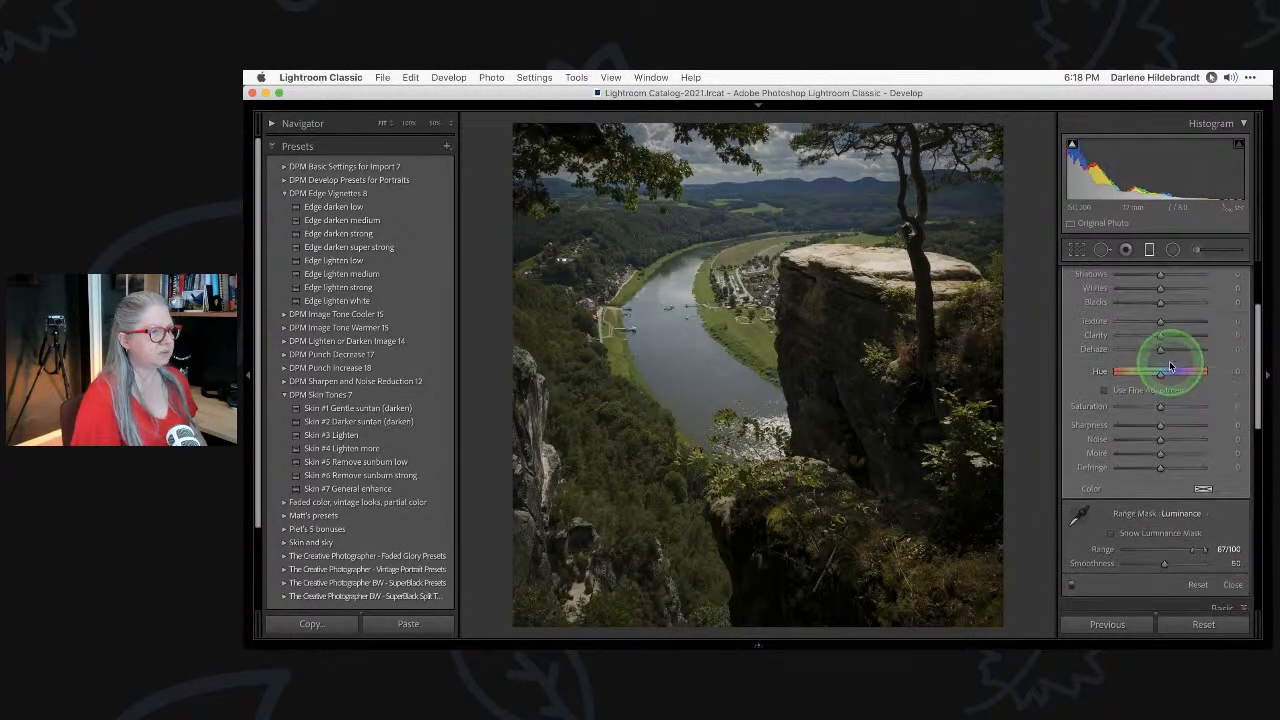
double_click(1092, 370)
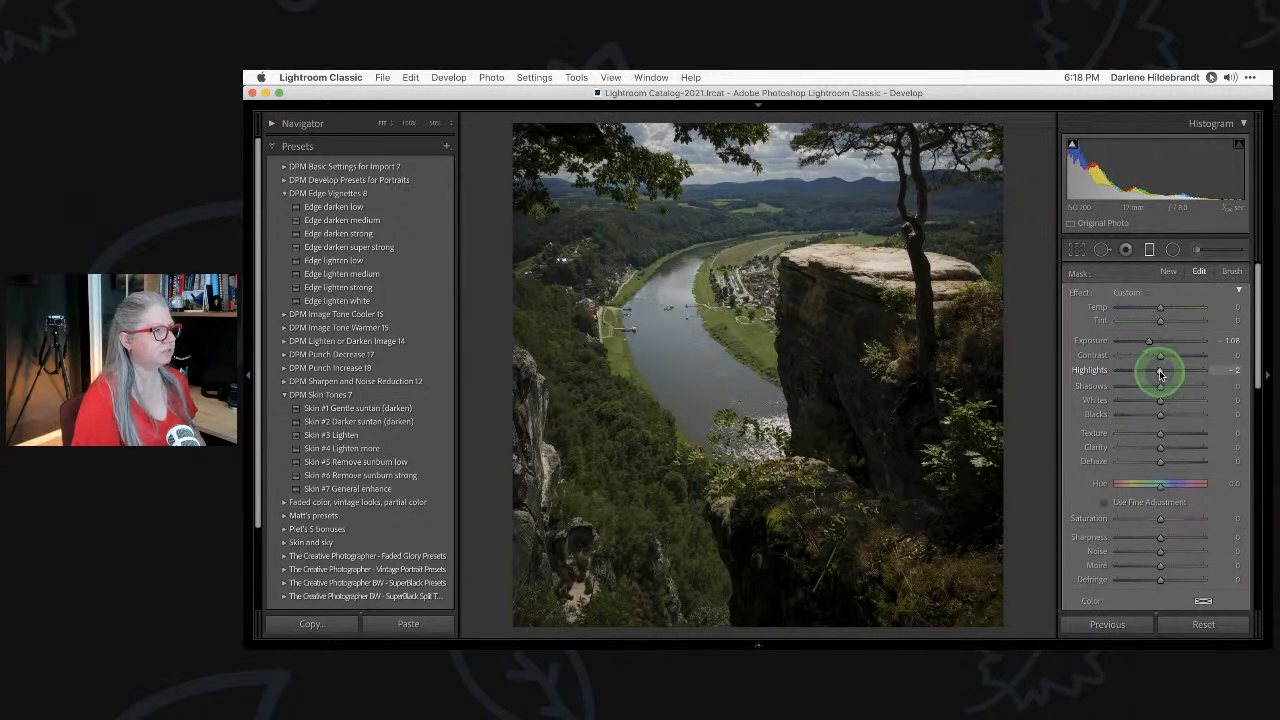
left_click_drag(1149, 340, 1149, 340)
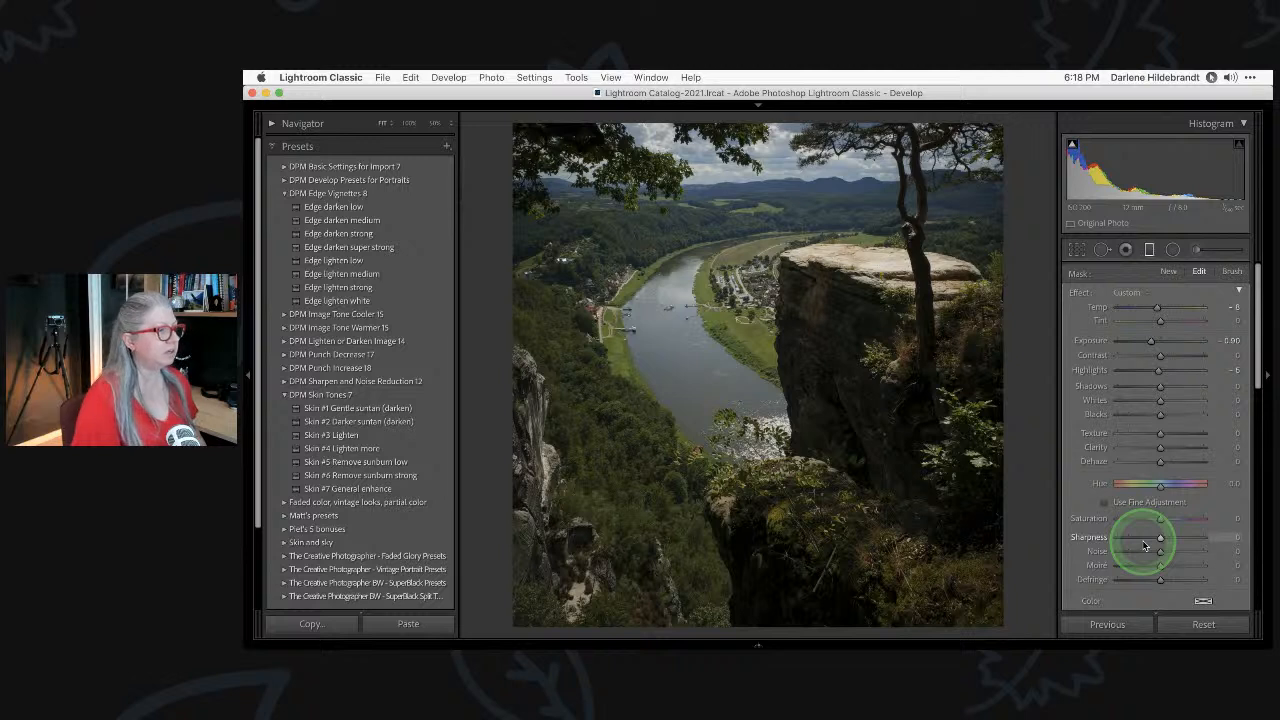
Set the sky filter's Dehaze to 15 and leave the local adjustment tools.
scroll(1145, 545, "down", 2)
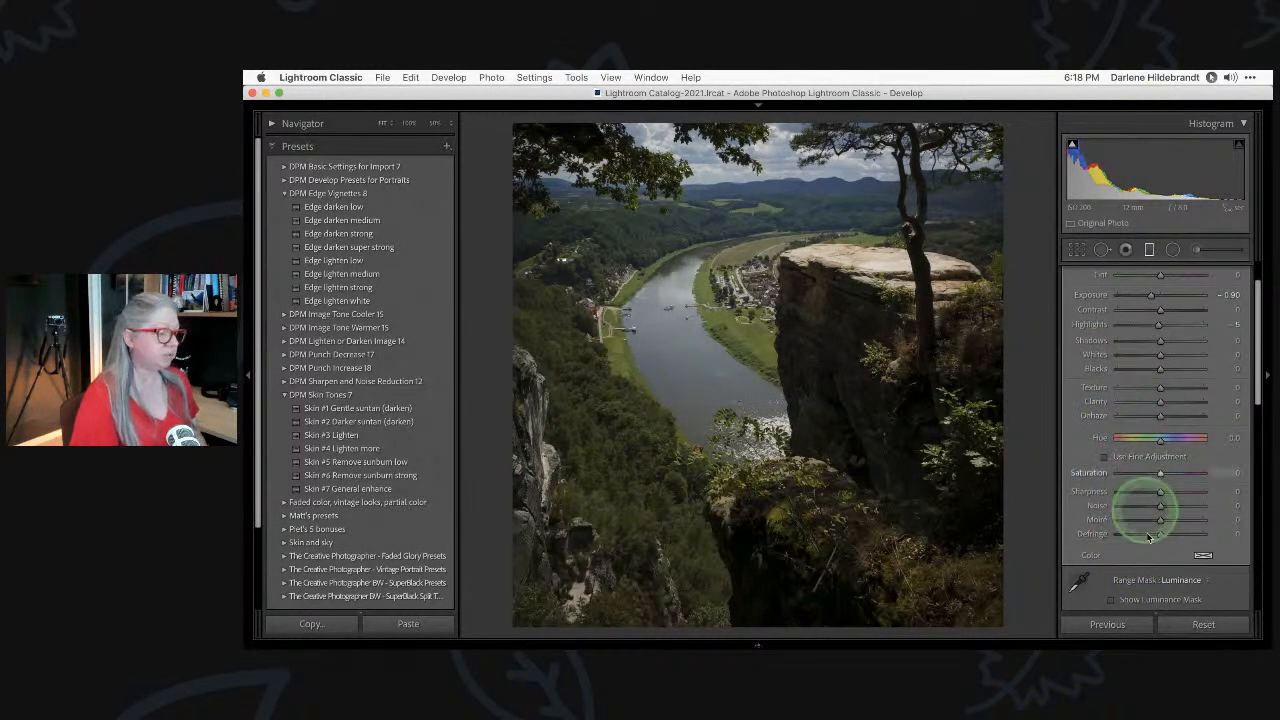
left_click_drag(1159, 415, 1171, 417)
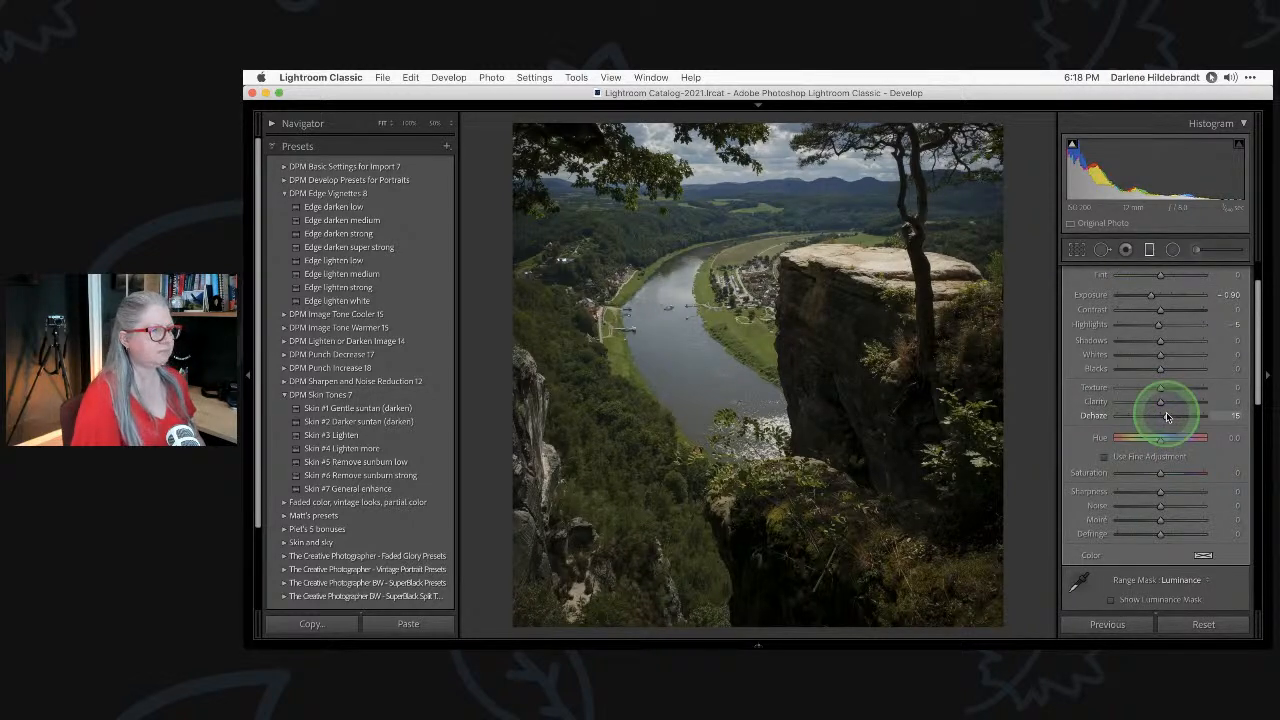
scroll(1150, 430, "up", 3)
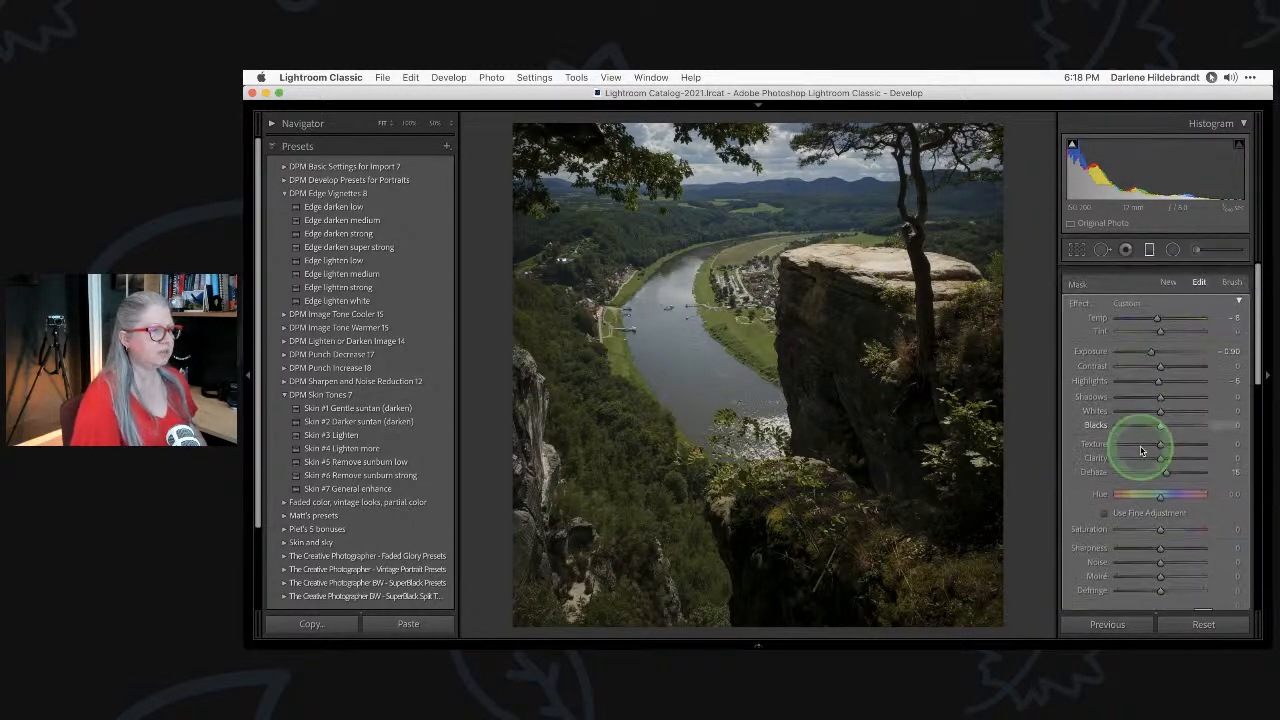
left_click(1173, 251)
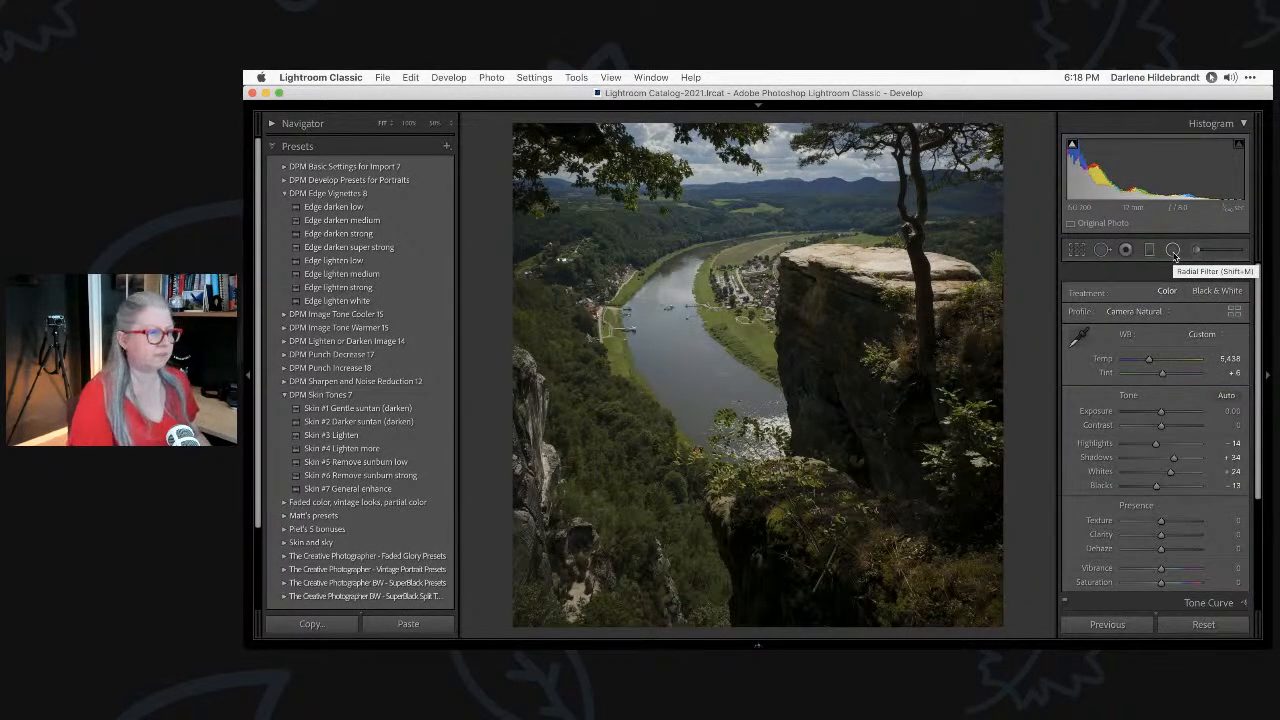
left_click(1173, 251)
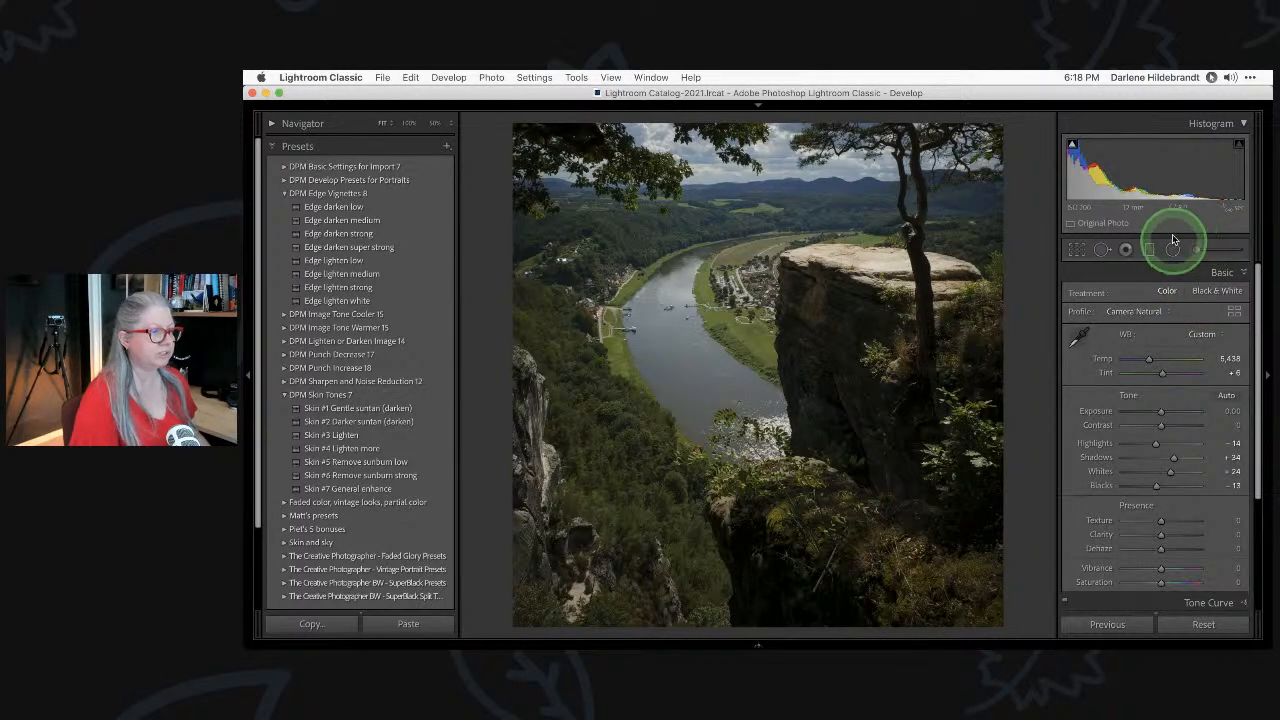
Draw a tilted radial filter over the sunlit rock top with all effects reset except Exposure −0.47 and Highlights −84.
left_click(1173, 250)
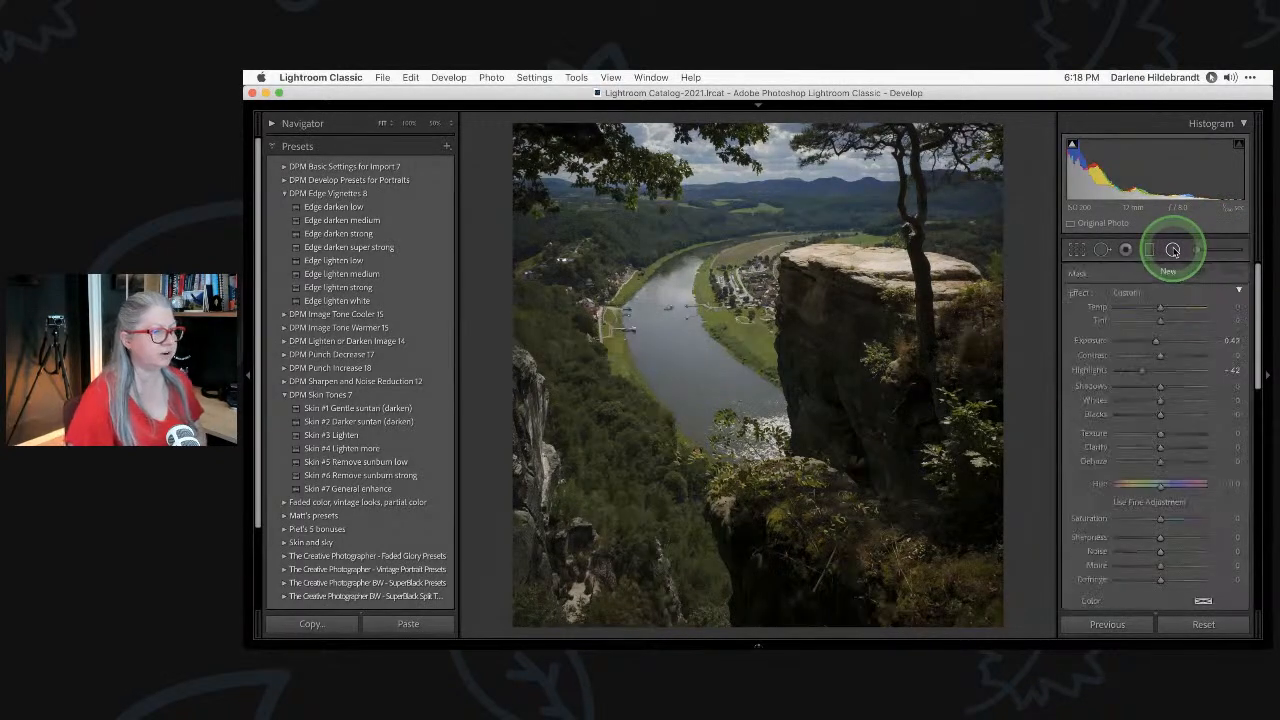
double_click(1078, 293)
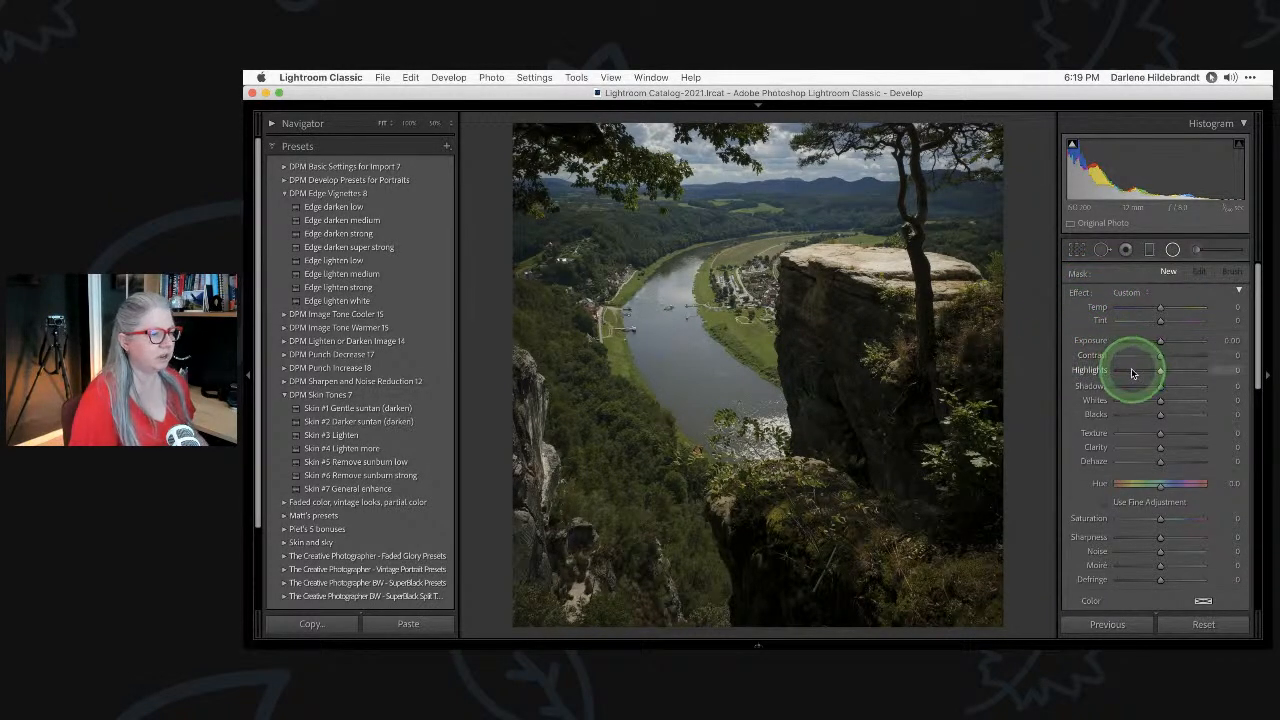
left_click_drag(1080, 368, 1128, 371)
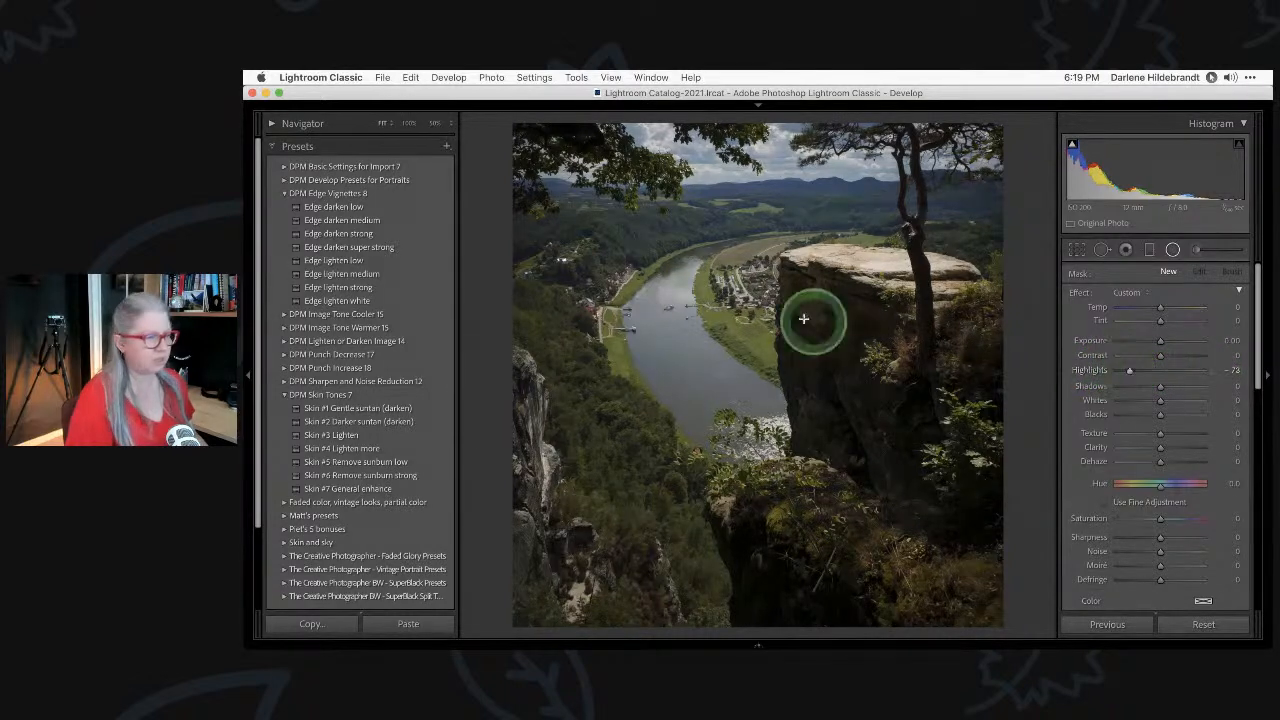
left_click_drag(873, 262, 988, 297)
left_click_drag(951, 229, 981, 254)
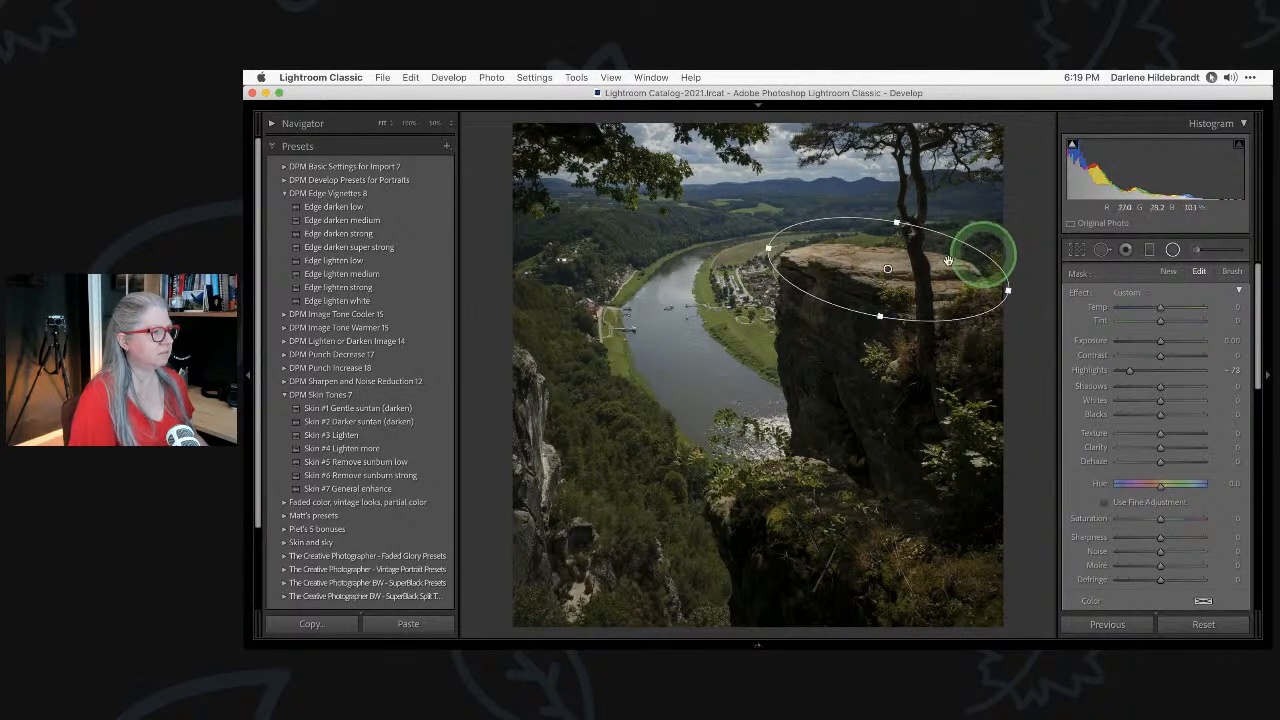
left_click_drag(860, 289, 869, 294)
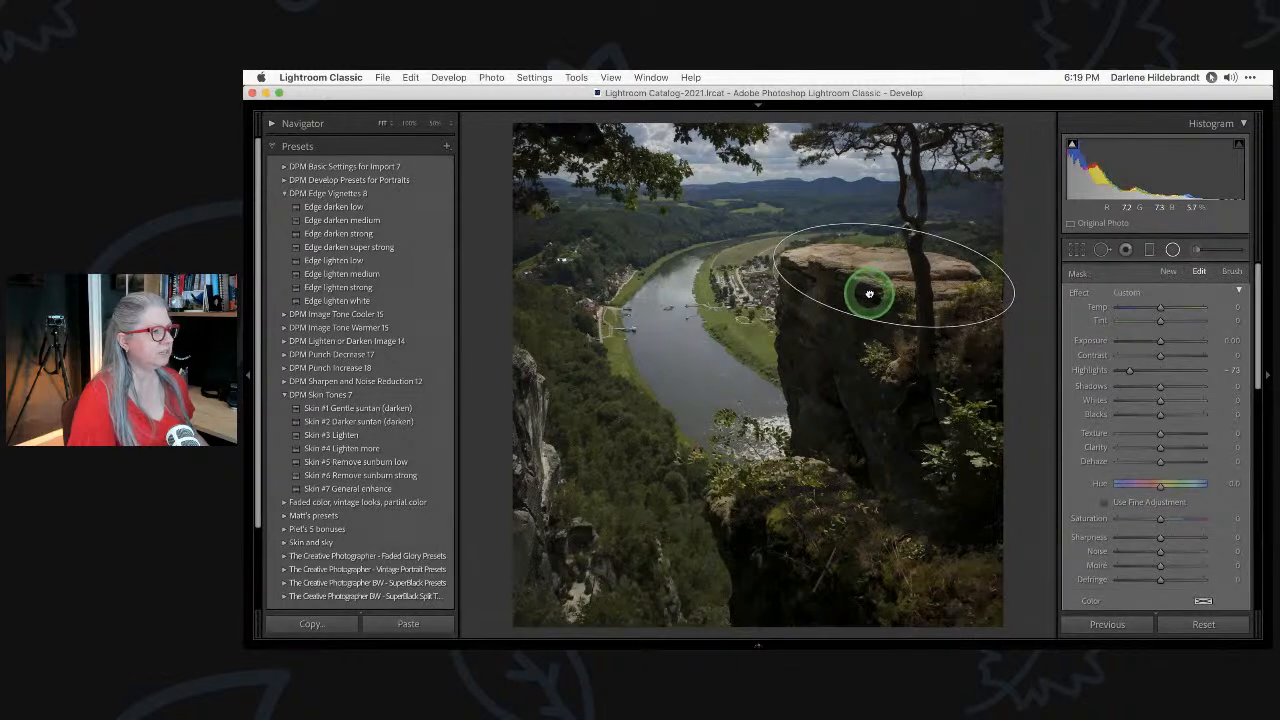
mouse_move(1129, 370)
left_mouse_down()
mouse_move(1142, 372)
mouse_move(1128, 370)
left_mouse_up()
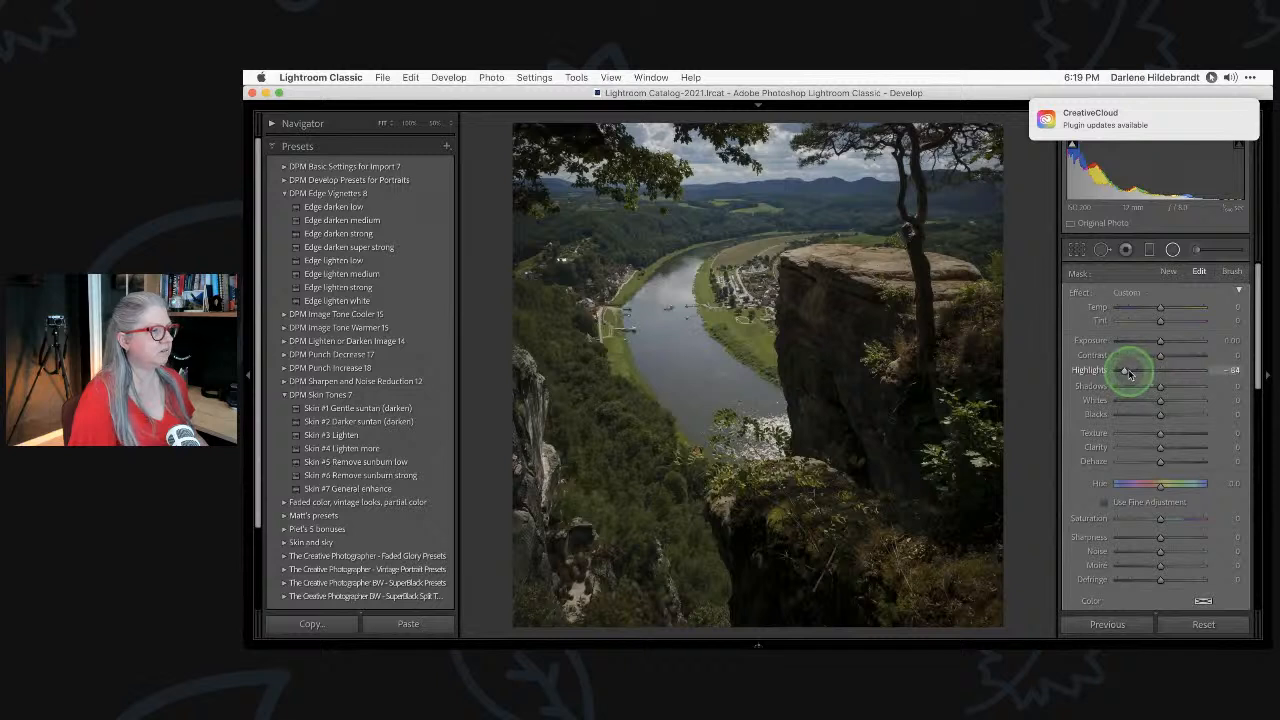
left_click_drag(1161, 343, 1157, 343)
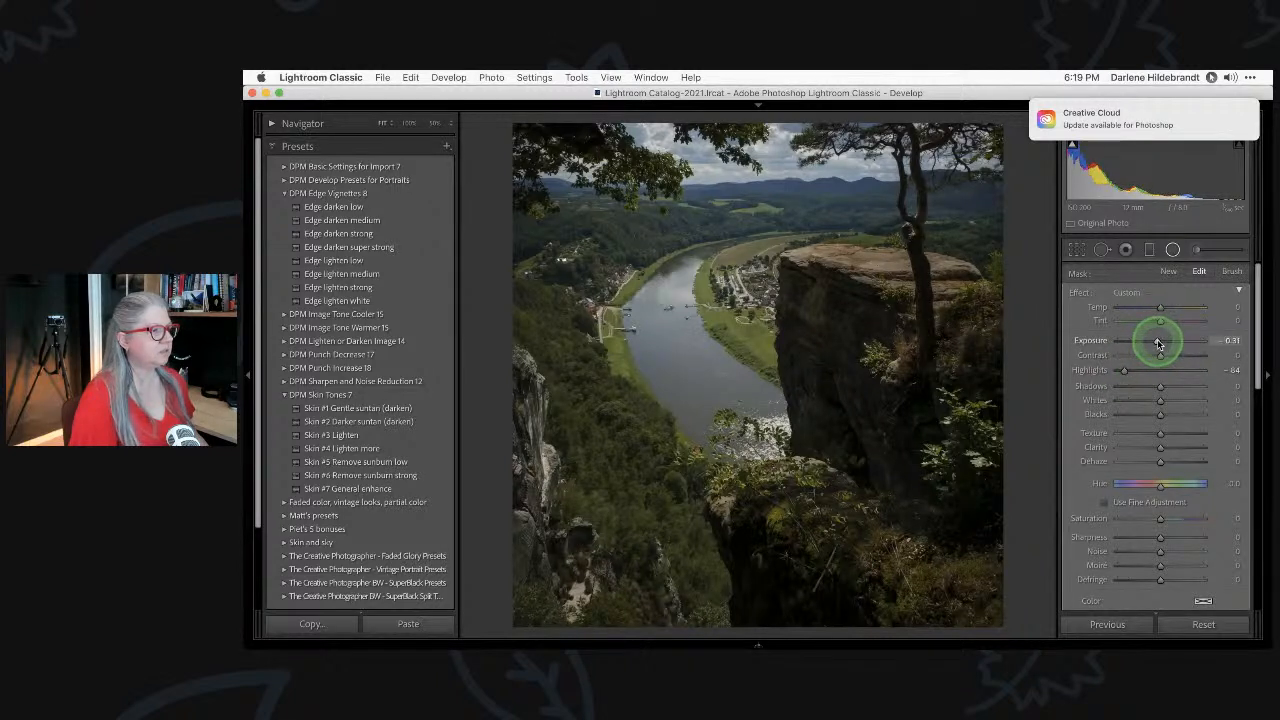
Limit the rock filter with a Luminance range mask set to 52/100, using the mask preview to judge the coverage.
scroll(1149, 514, "down", 3)
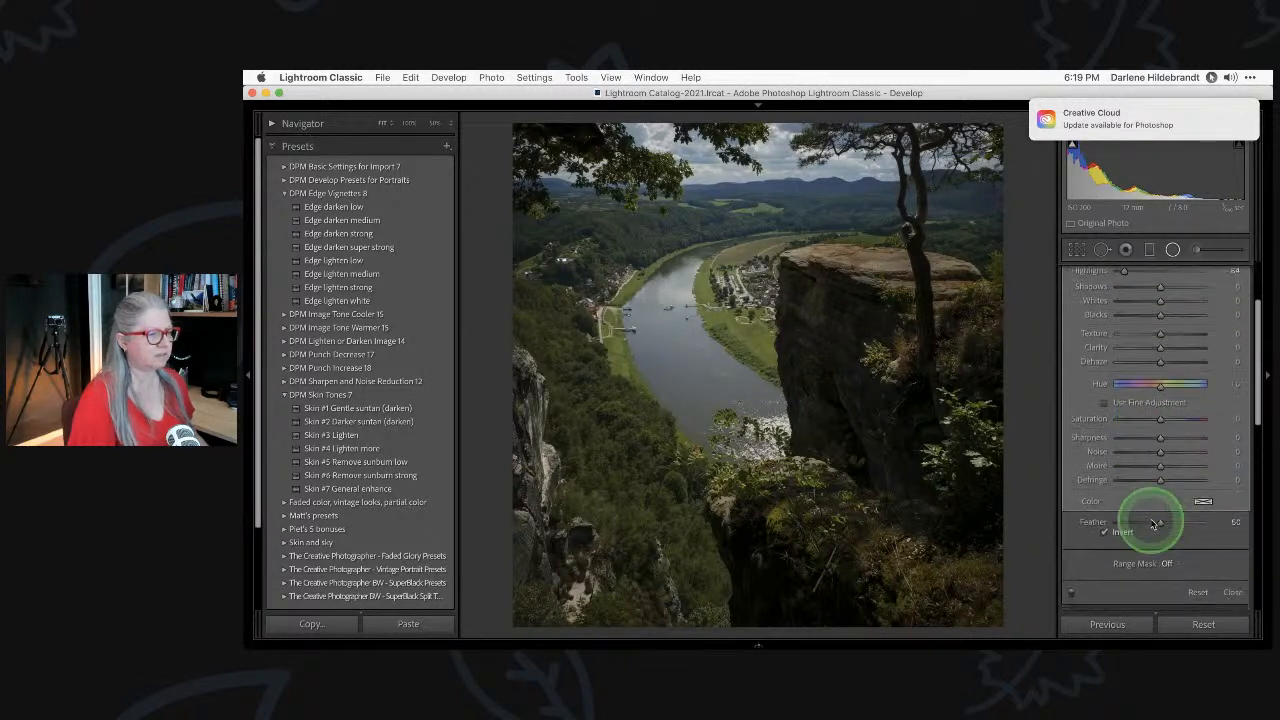
left_click(1155, 552)
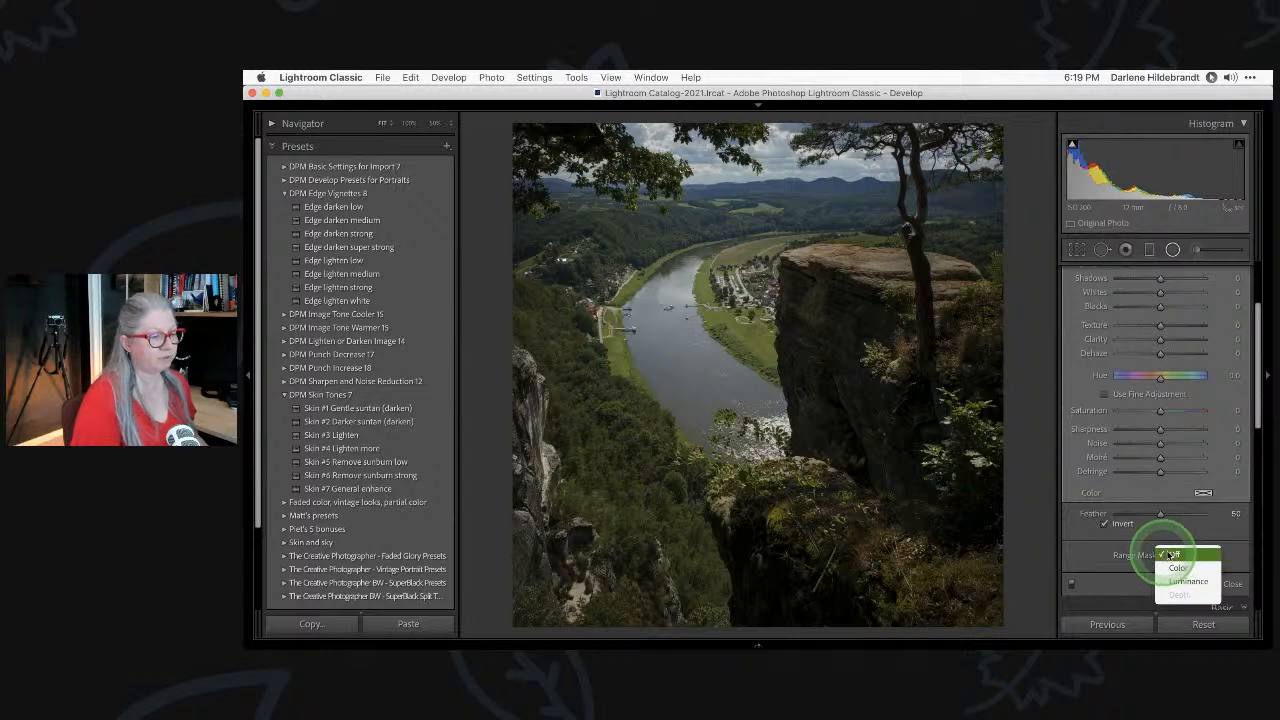
left_click(1178, 582)
left_click(1111, 568)
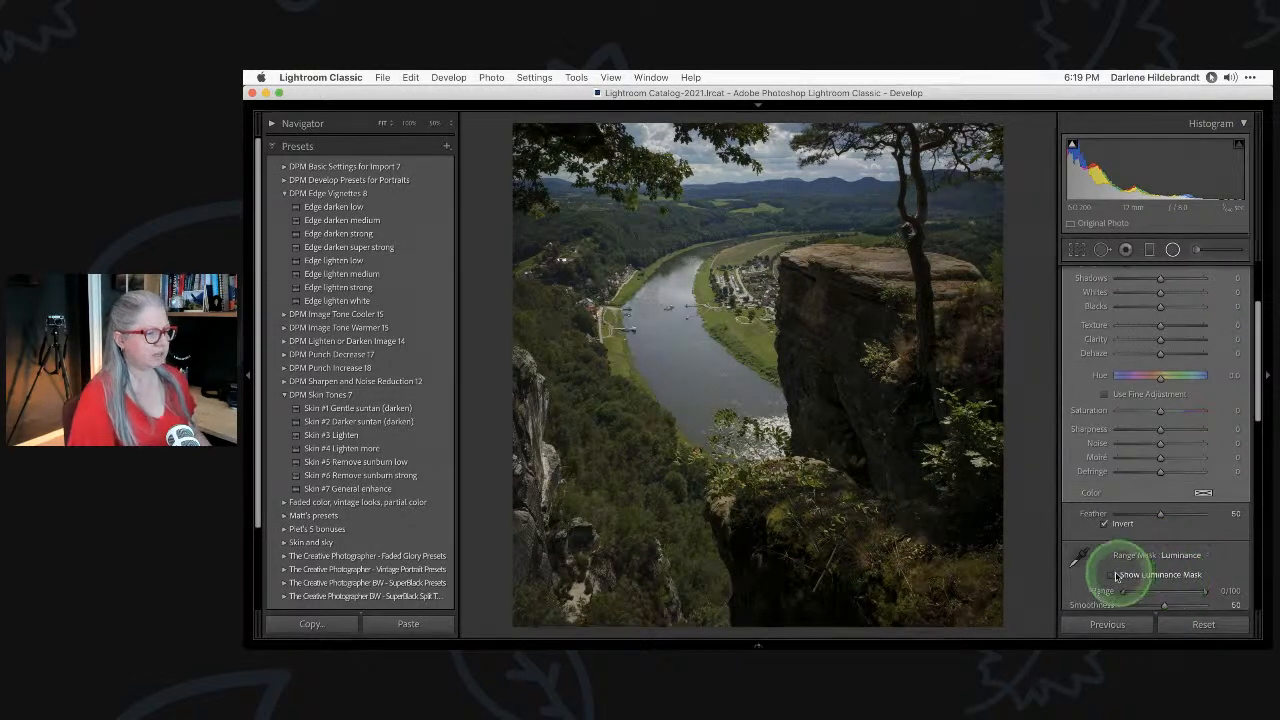
scroll(1113, 578, "down", 1)
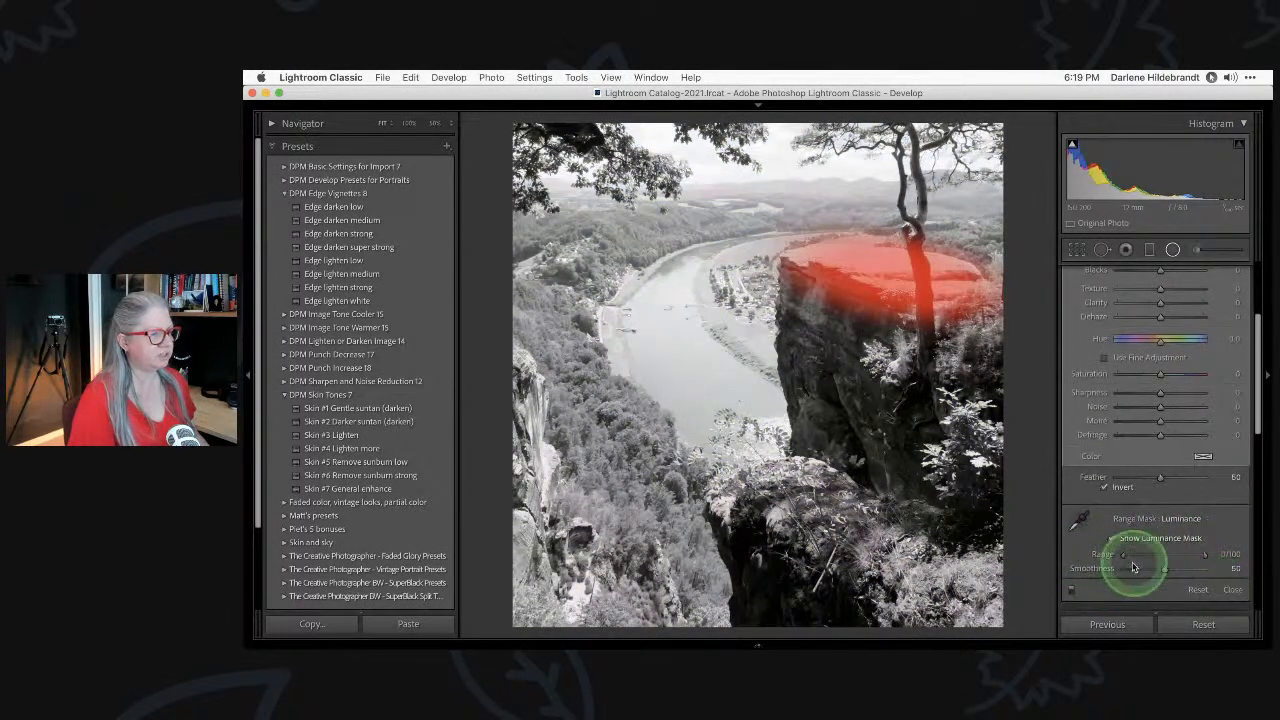
left_click_drag(1124, 557, 1146, 557)
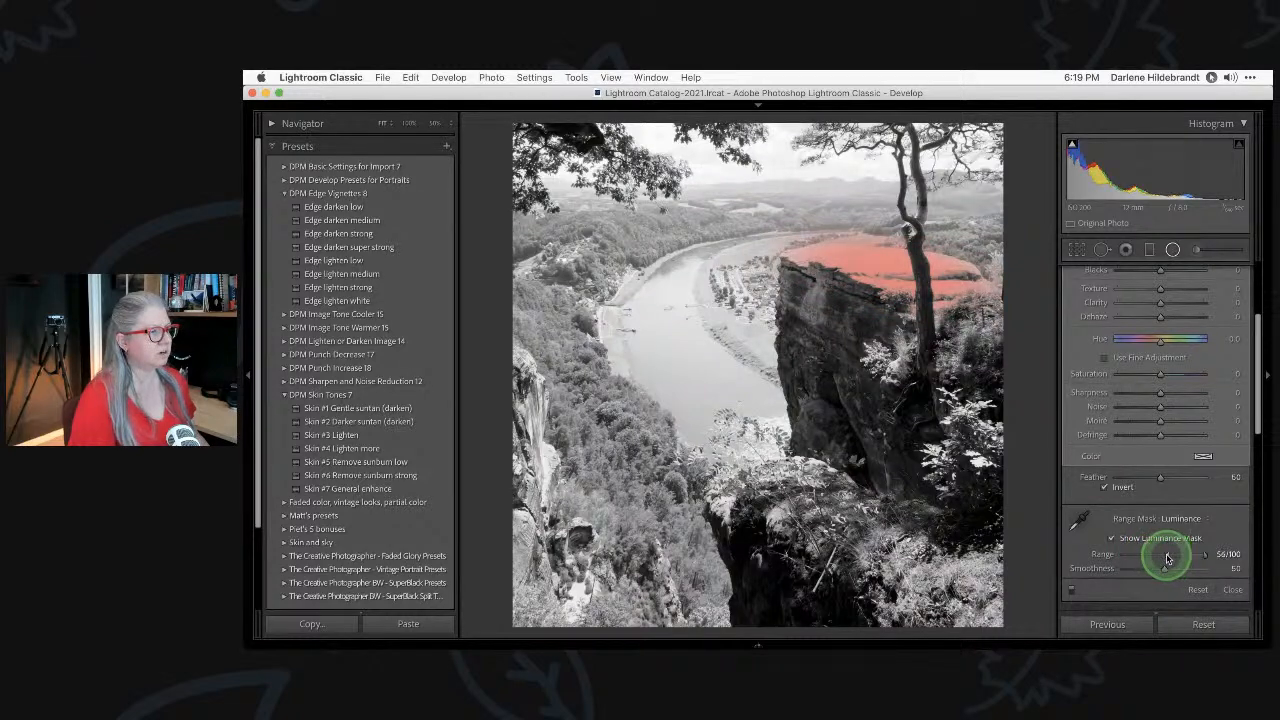
scroll(1160, 549, "up", 2)
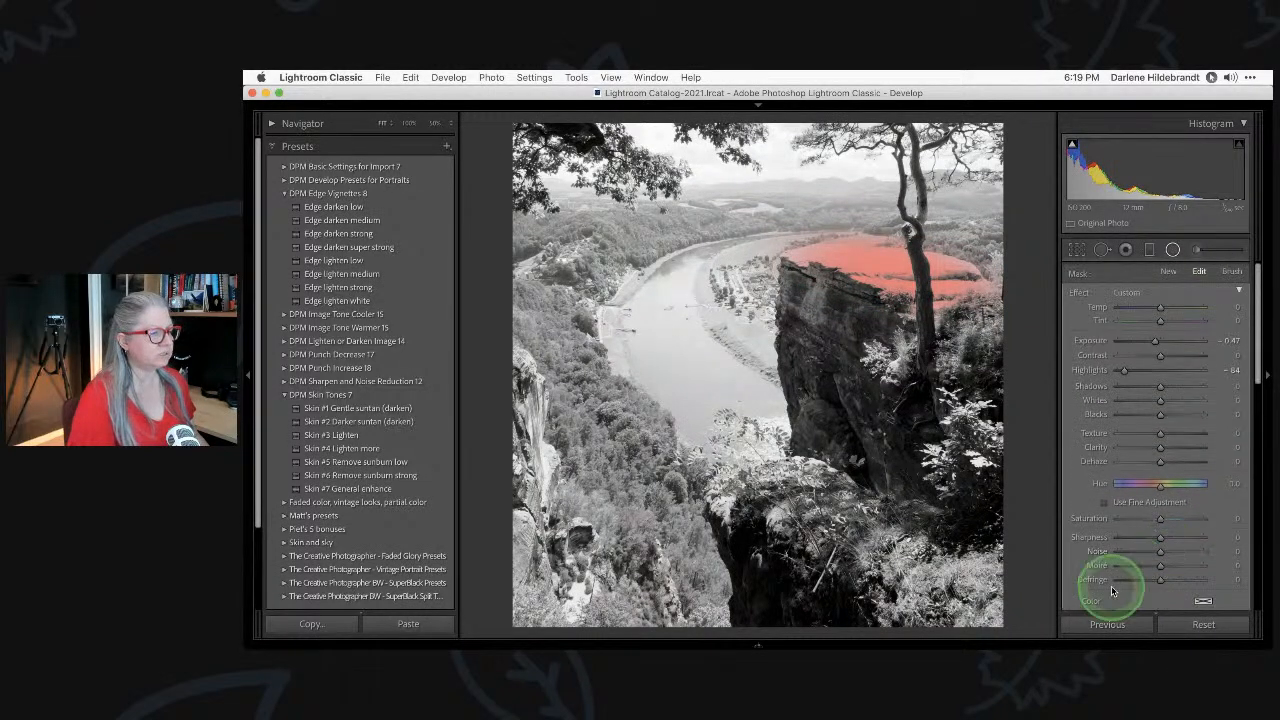
scroll(1111, 586, "down", 1)
left_click(1110, 561)
scroll(1113, 570, "up", 3)
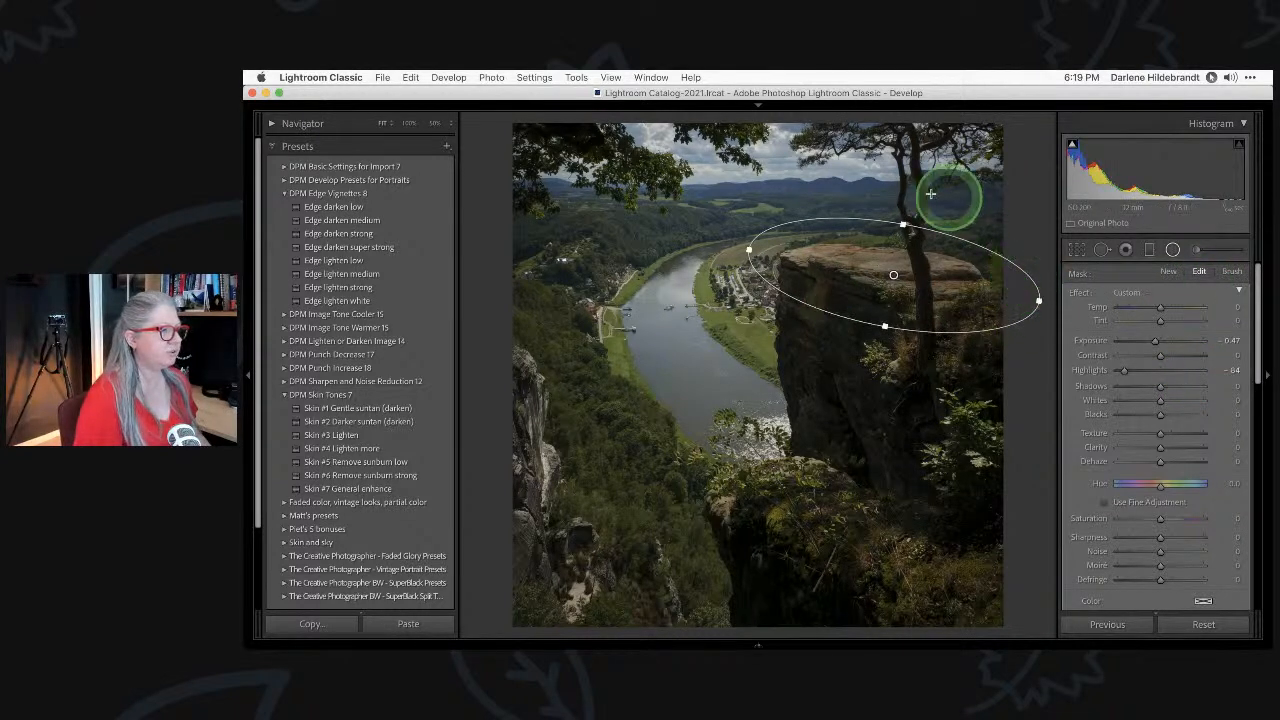
Activate mask brushing for the rock's radial filter and switch its mask overlay to red.
left_click(1232, 272)
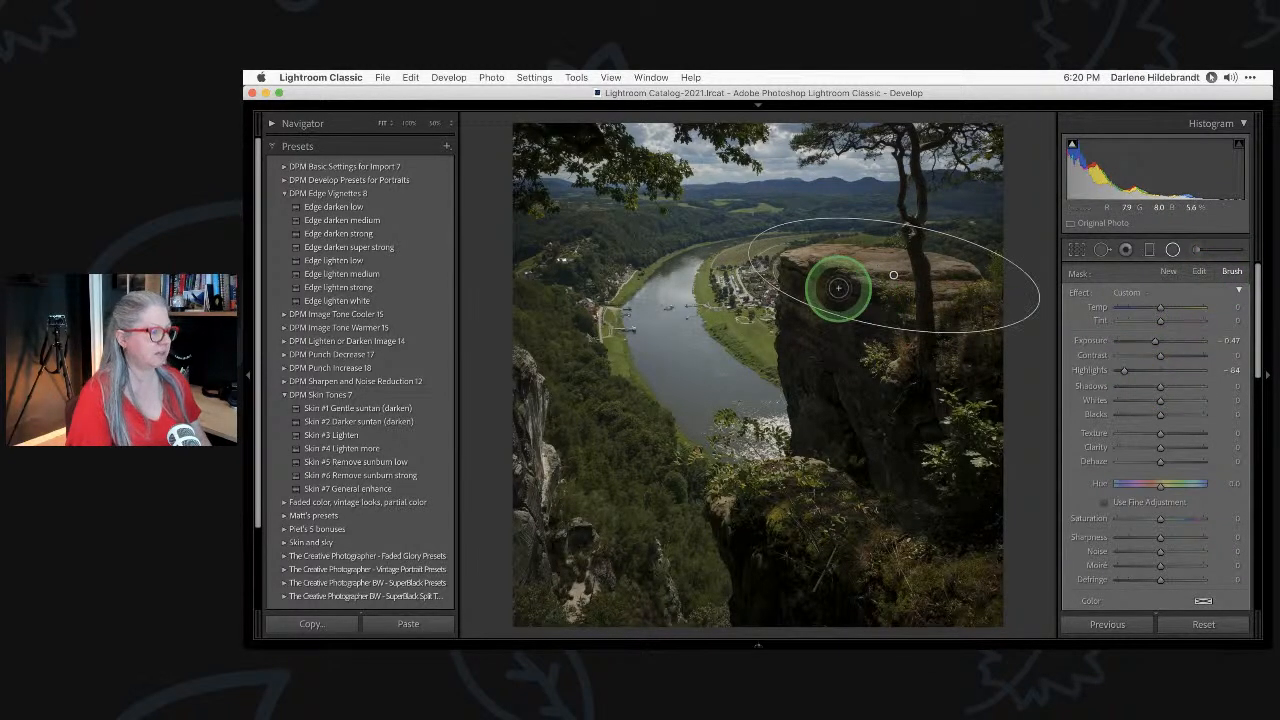
key("o")
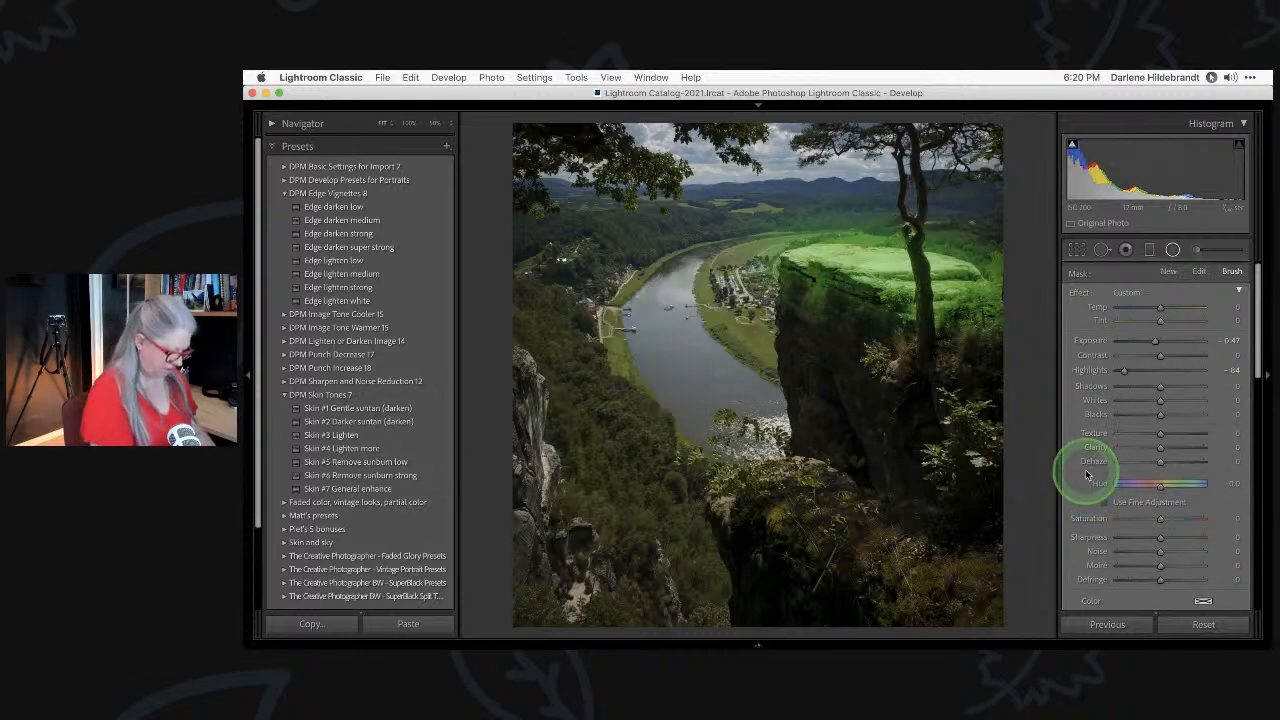
key("o")
key("shift+o")
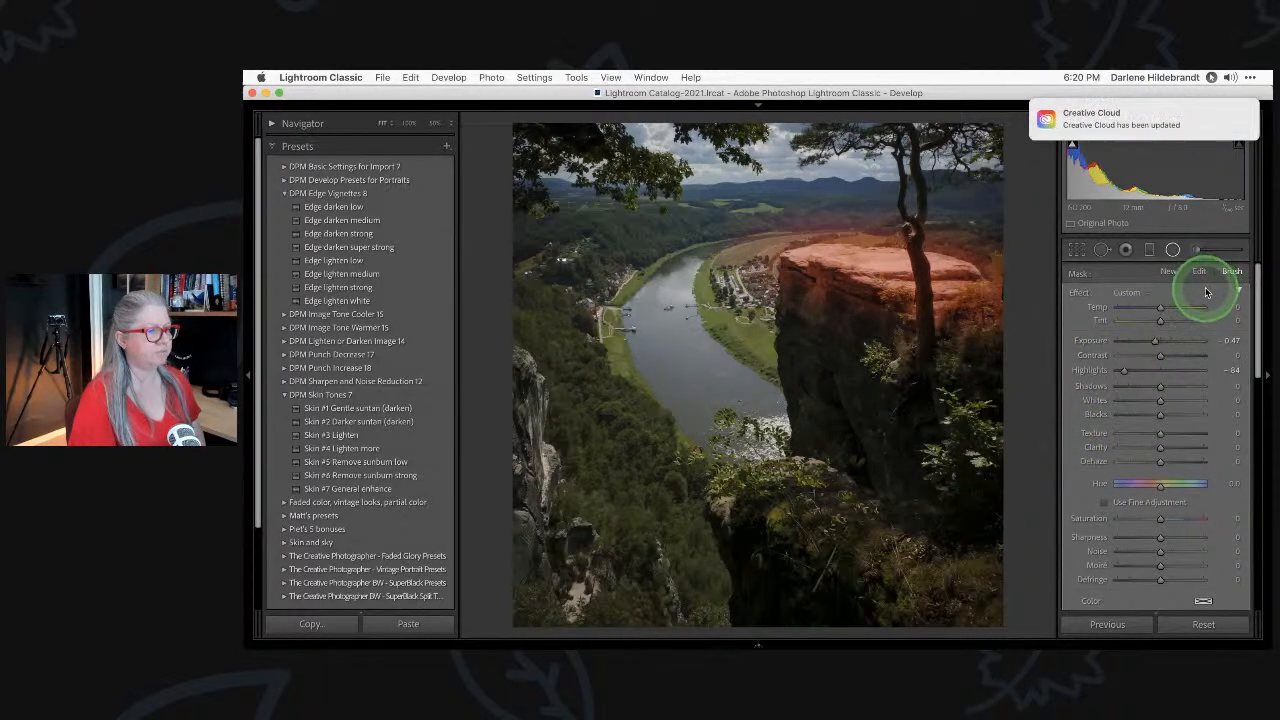
Erase the filter from the rock face below the ledge with an enlarged brush at Flow 63, then hide the overlay.
scroll(1175, 340, "down", 3)
scroll(1172, 338, "down", 1)
left_click(1195, 442)
left_click(1149, 487)
left_click_drag(1149, 487, 1175, 486)
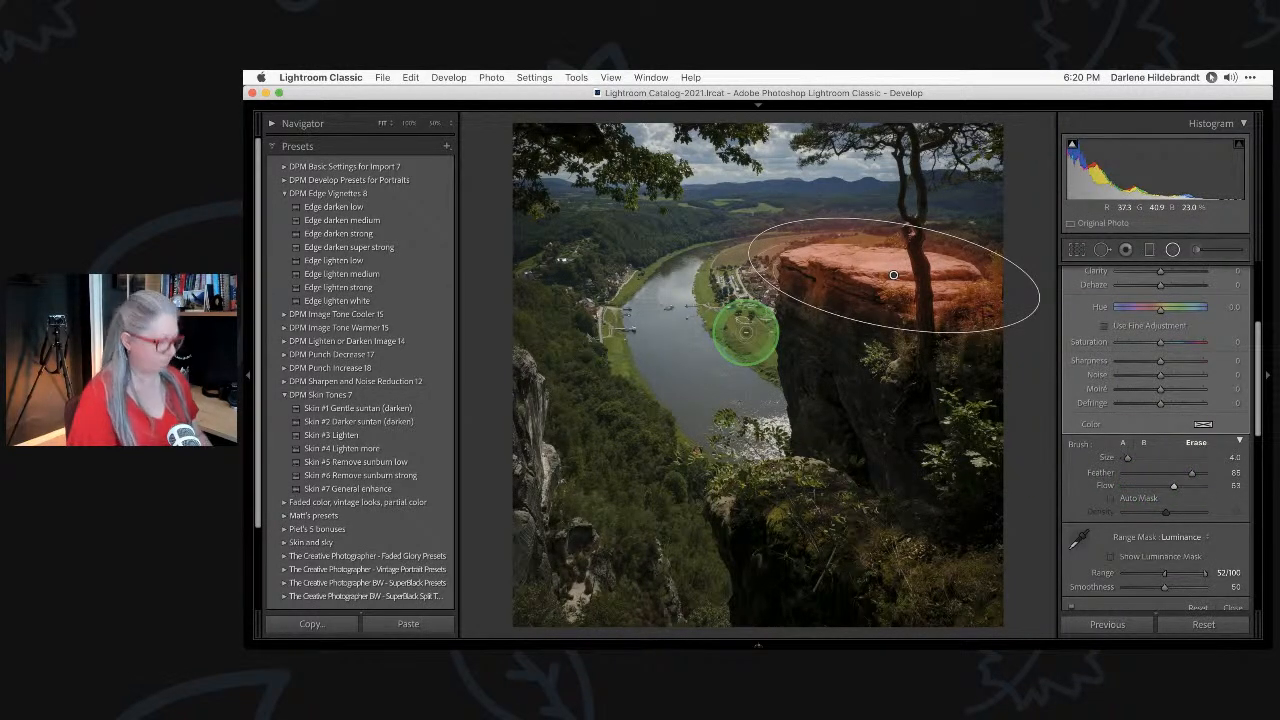
key("]")
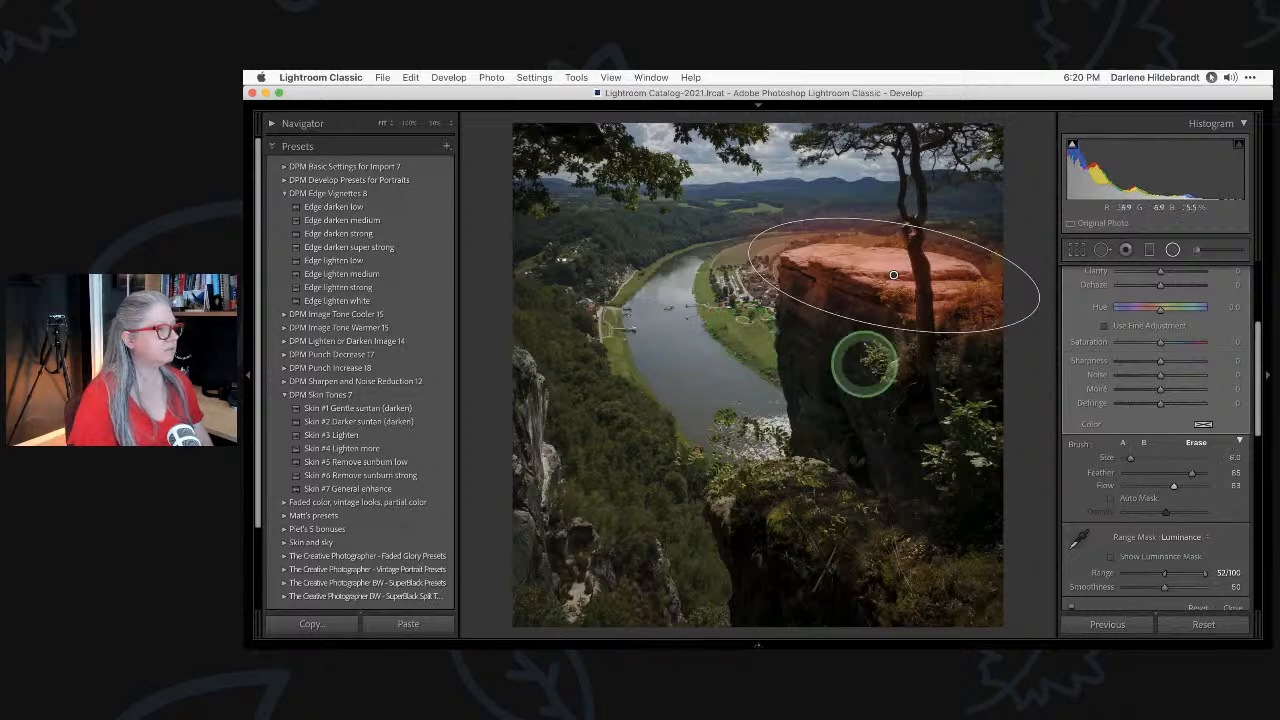
mouse_move(836, 333)
left_mouse_down()
mouse_move(901, 328)
mouse_move(876, 321)
mouse_move(920, 351)
left_mouse_up()
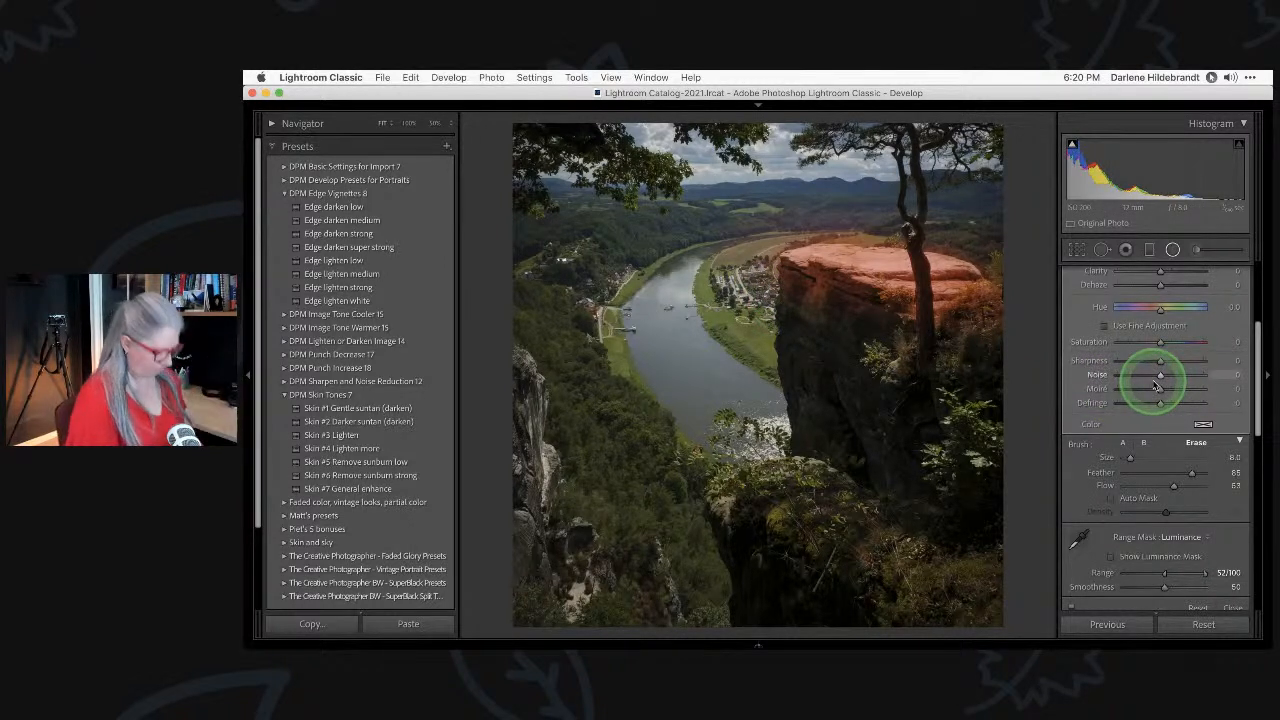
key("o")
Refine the rock filter to Exposure −0.61, Highlights −45 and Texture −18, and lower its Clarity slightly.
scroll(1155, 385, "up", 3)
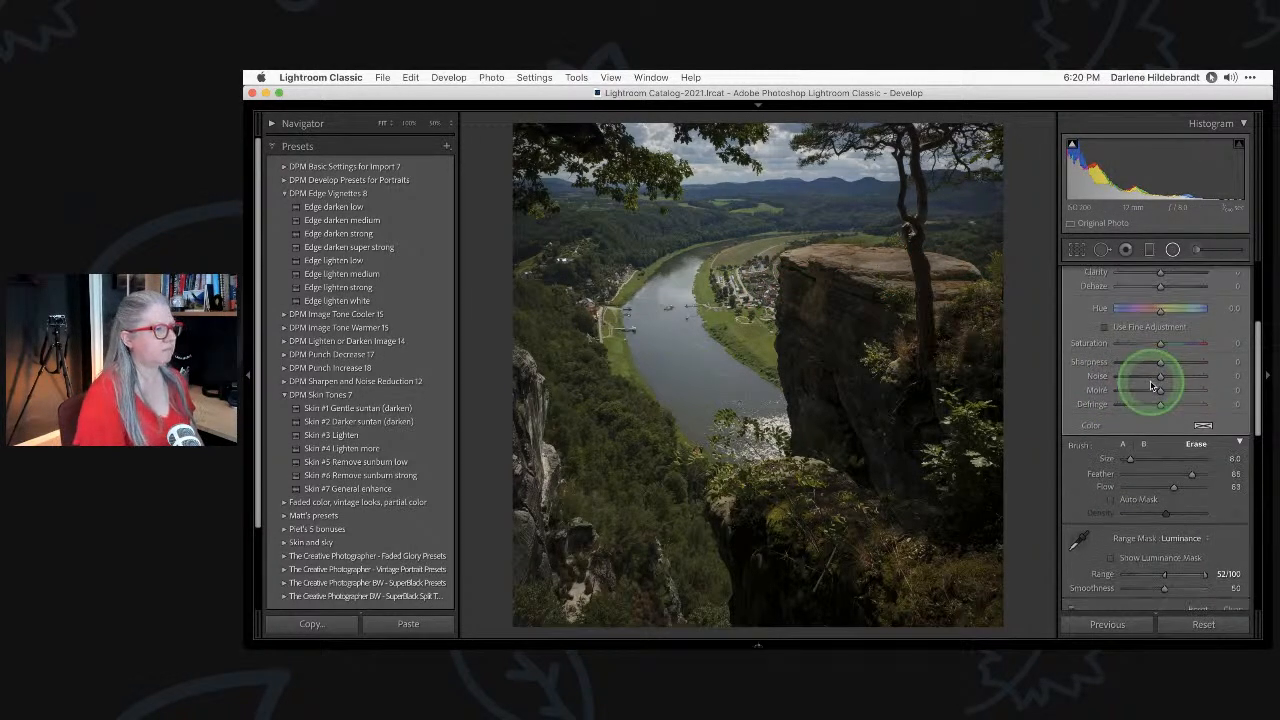
scroll(1142, 364, "up", 3)
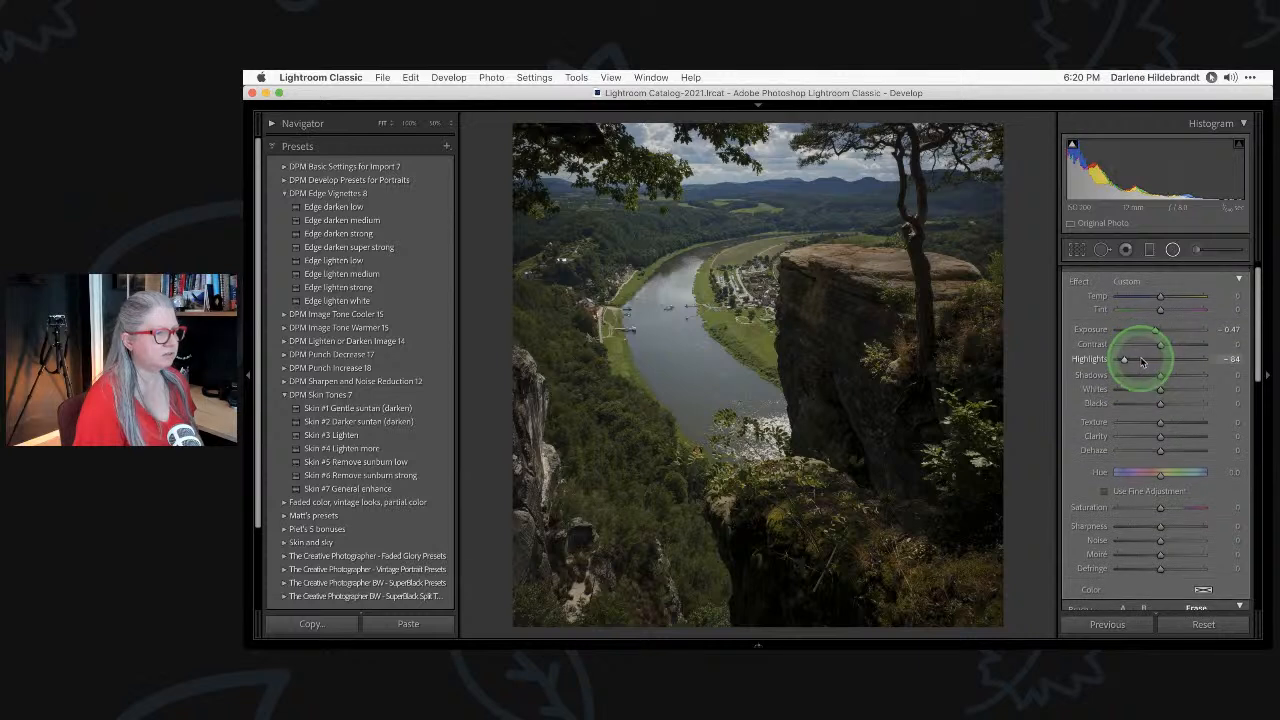
left_click_drag(1154, 333, 1152, 332)
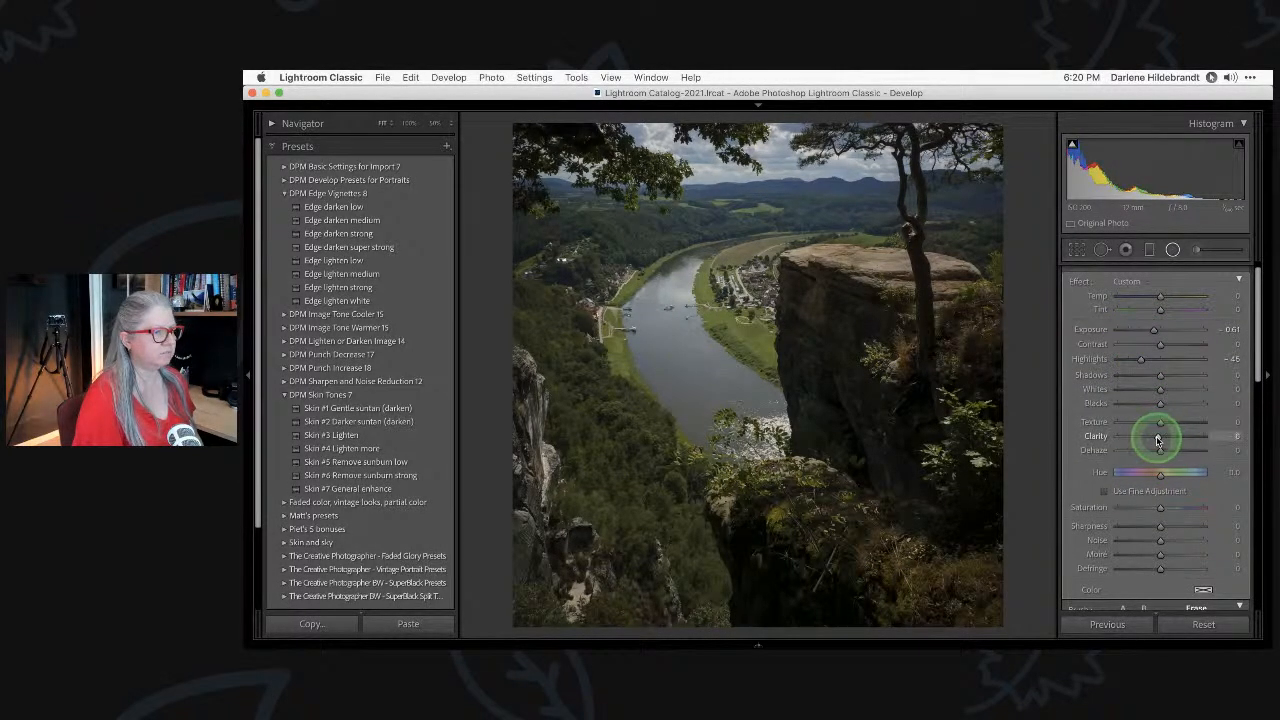
Compare the photo with the radial filter switched off and on.
scroll(1152, 423, "down", 4)
scroll(1076, 593, "down", 3)
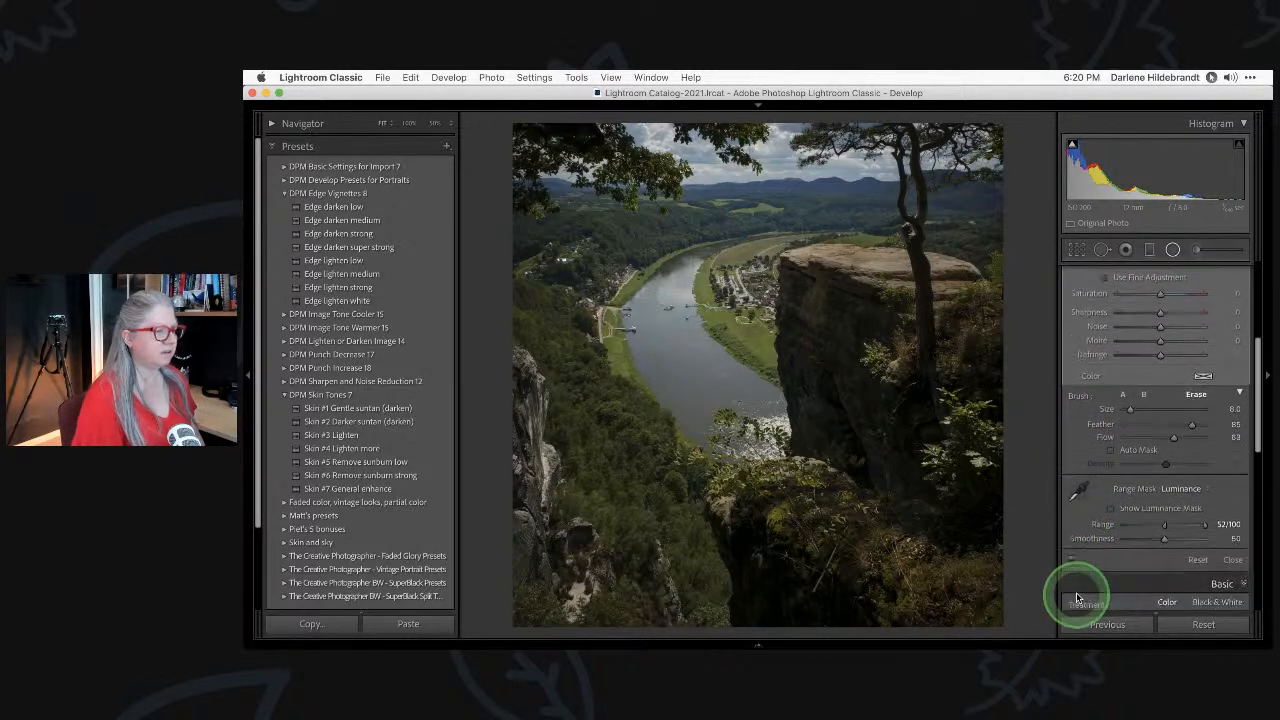
left_click(1071, 561)
left_click(1071, 561)
left_click(1071, 561)
scroll(1140, 391, "up", 1)
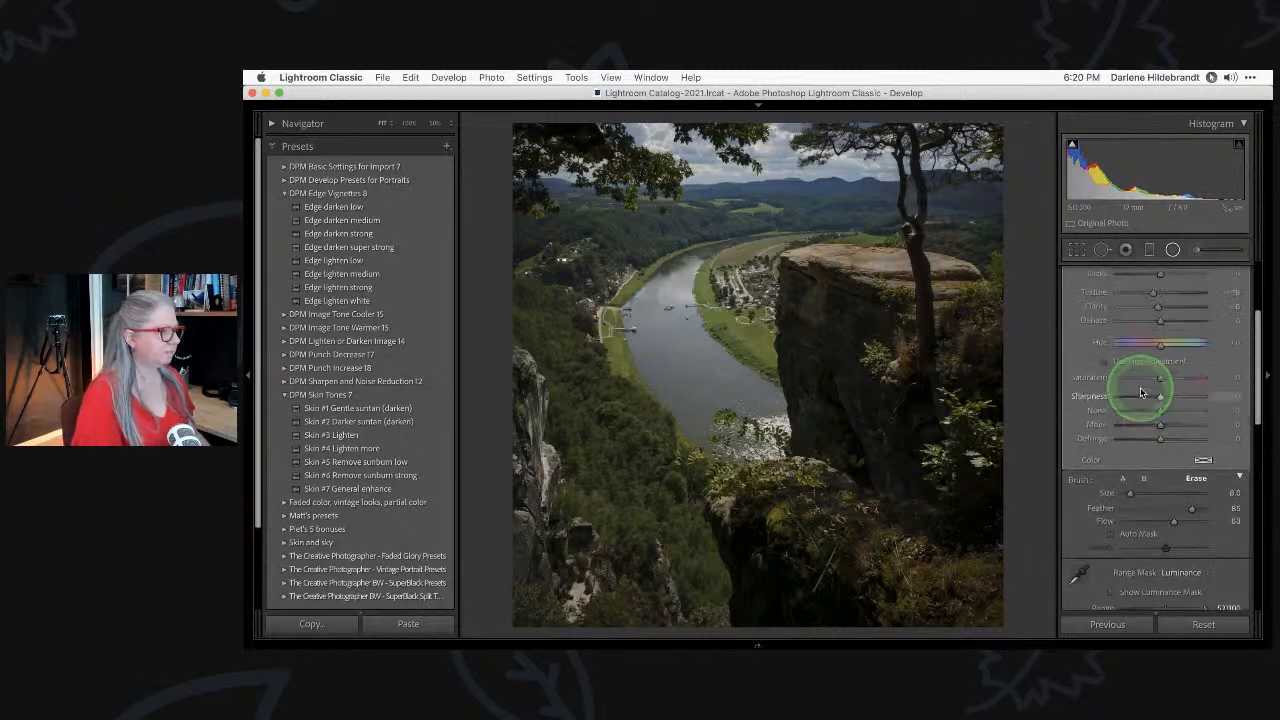
Duplicate the rock's radial filter, move the copy onto the glare on the river, and narrow it to fit the bright water.
key("k")
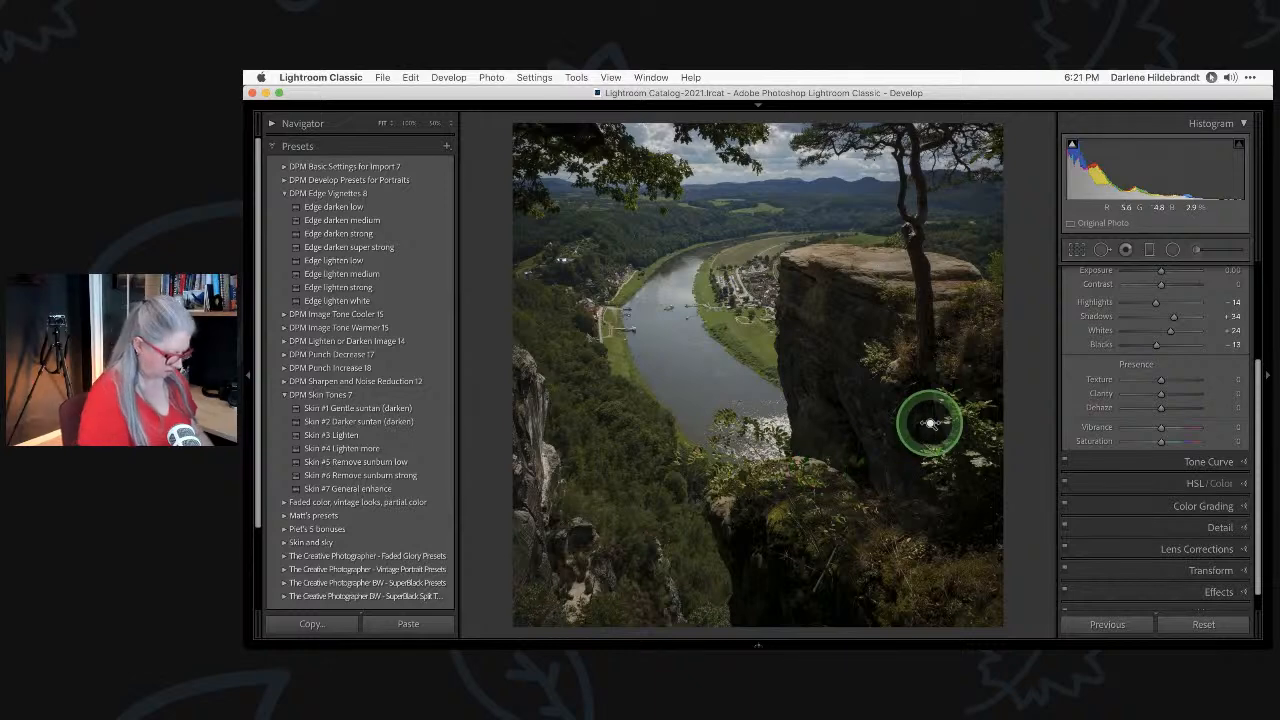
key("shift+m")
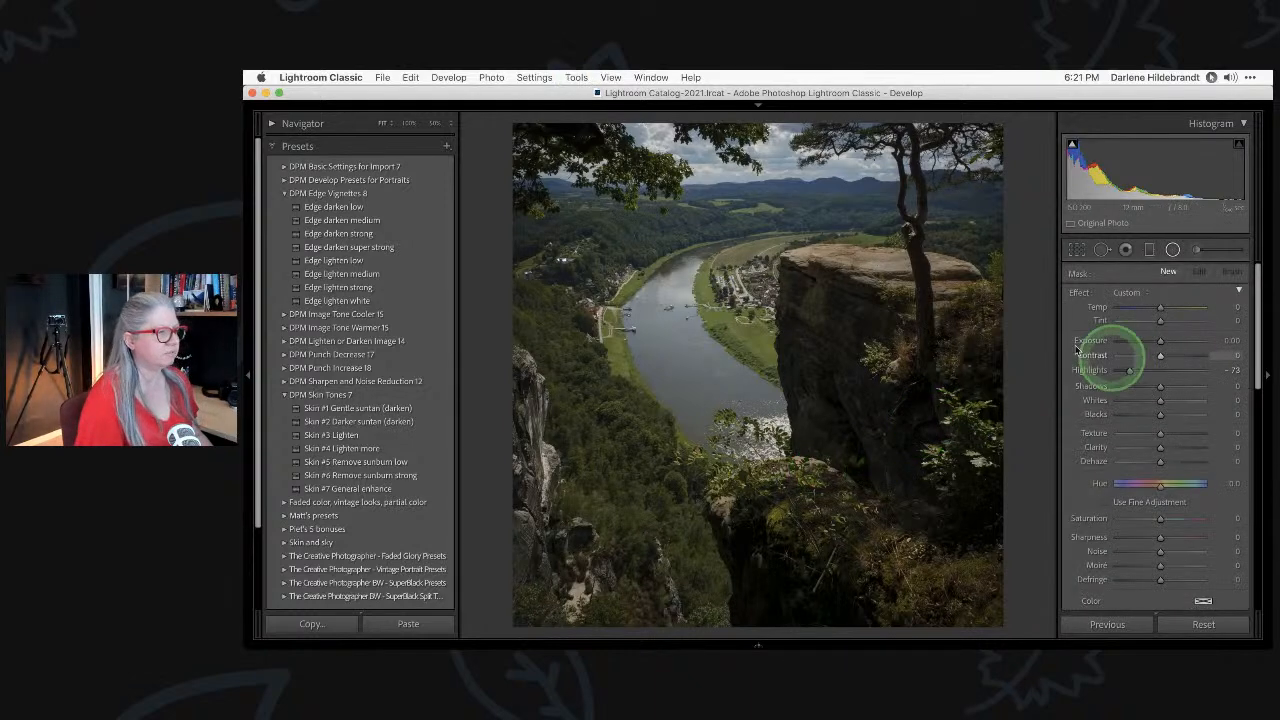
left_click(893, 275)
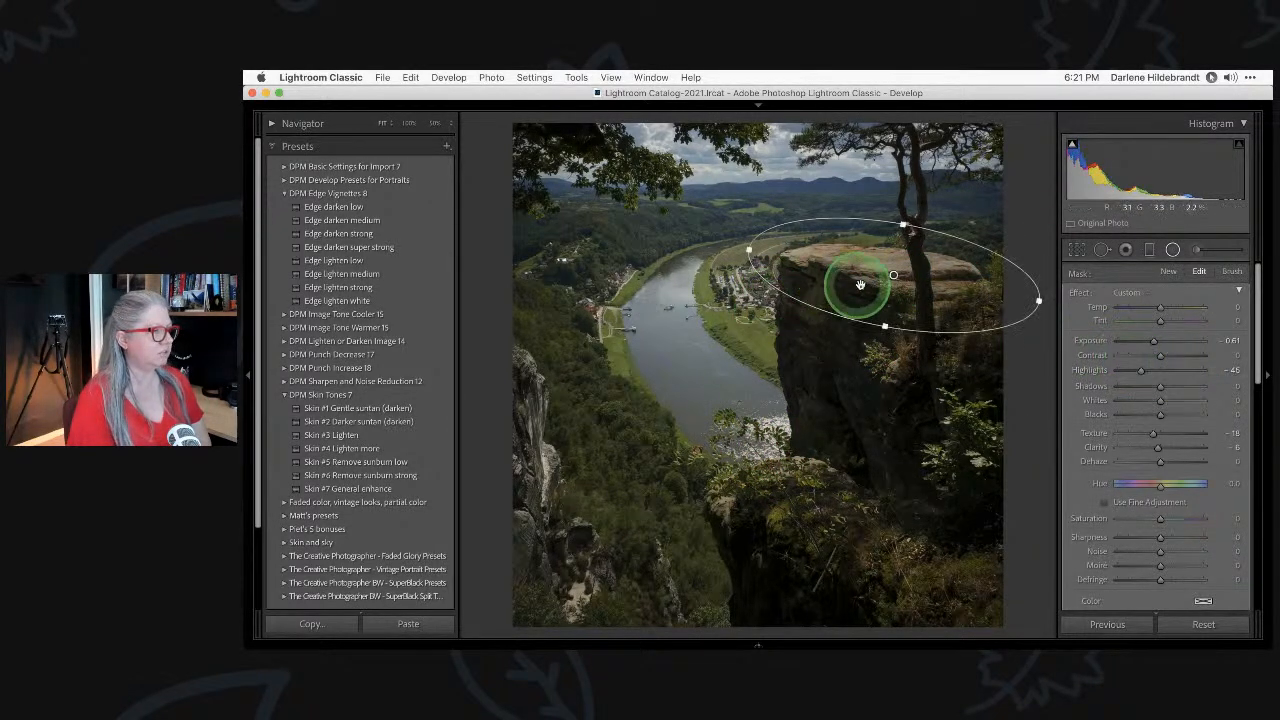
right_click(894, 275)
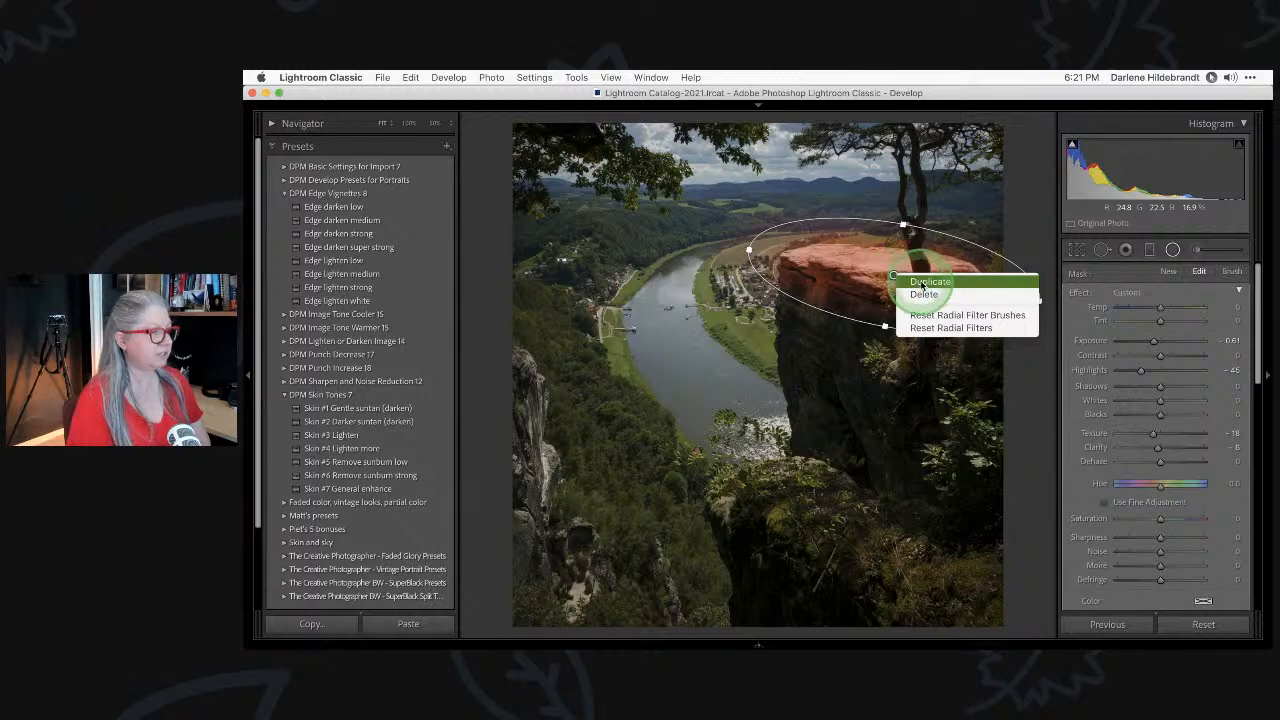
left_click(933, 283)
left_click_drag(943, 289, 831, 440)
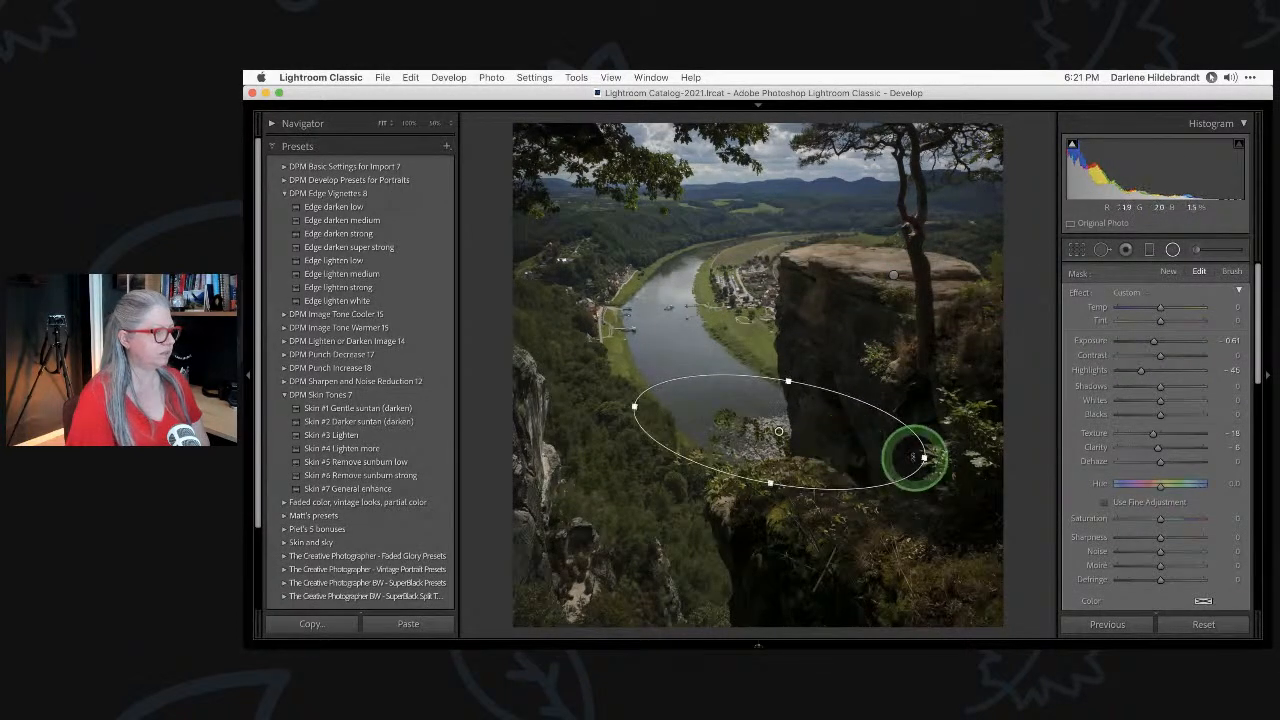
left_click_drag(920, 457, 849, 446)
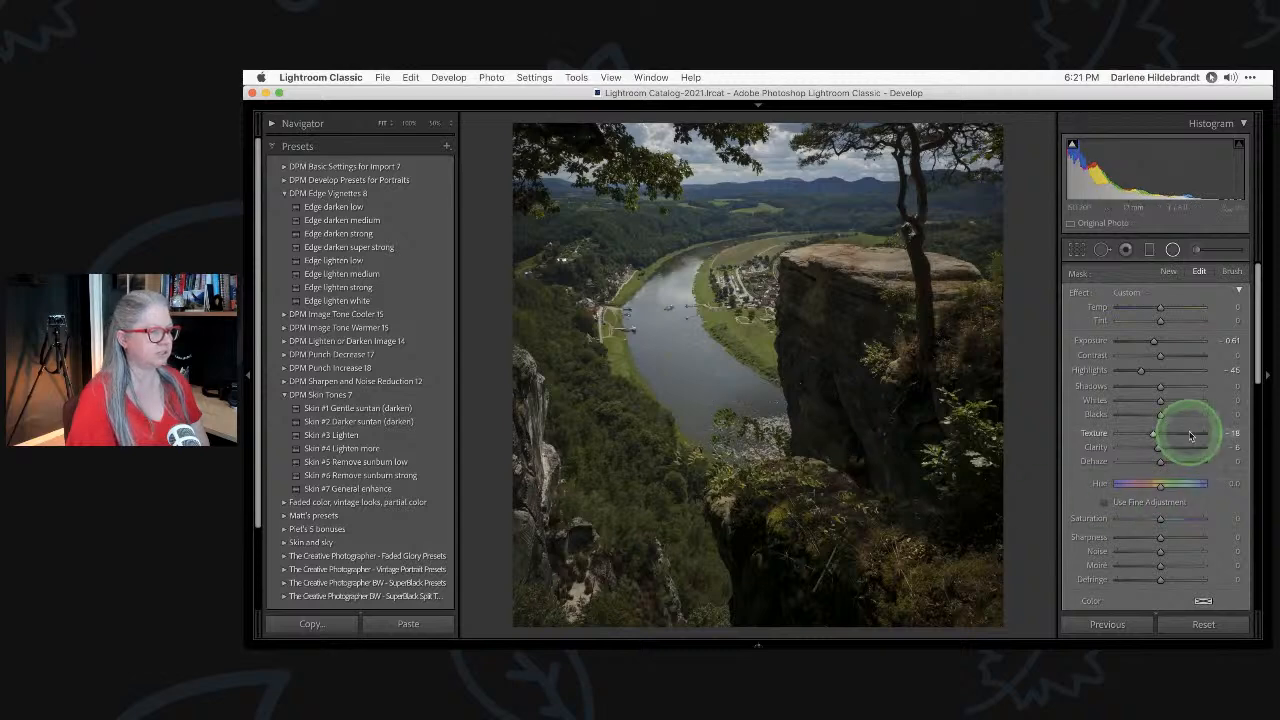
scroll(1188, 432, "down", 3)
left_click_drag(782, 450, 762, 453)
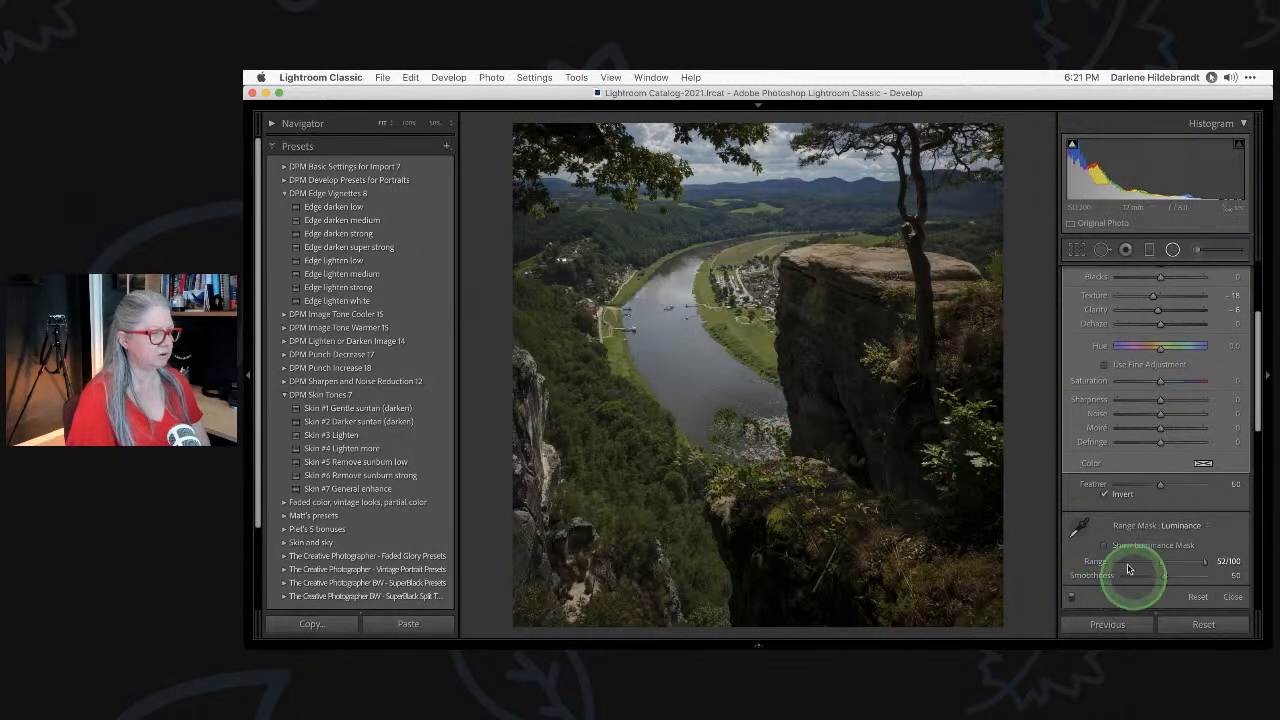
Tighten the water filter's Luminance range to about 85/100 using the mask preview, and nudge the ellipse over the glare.
left_click(1103, 545)
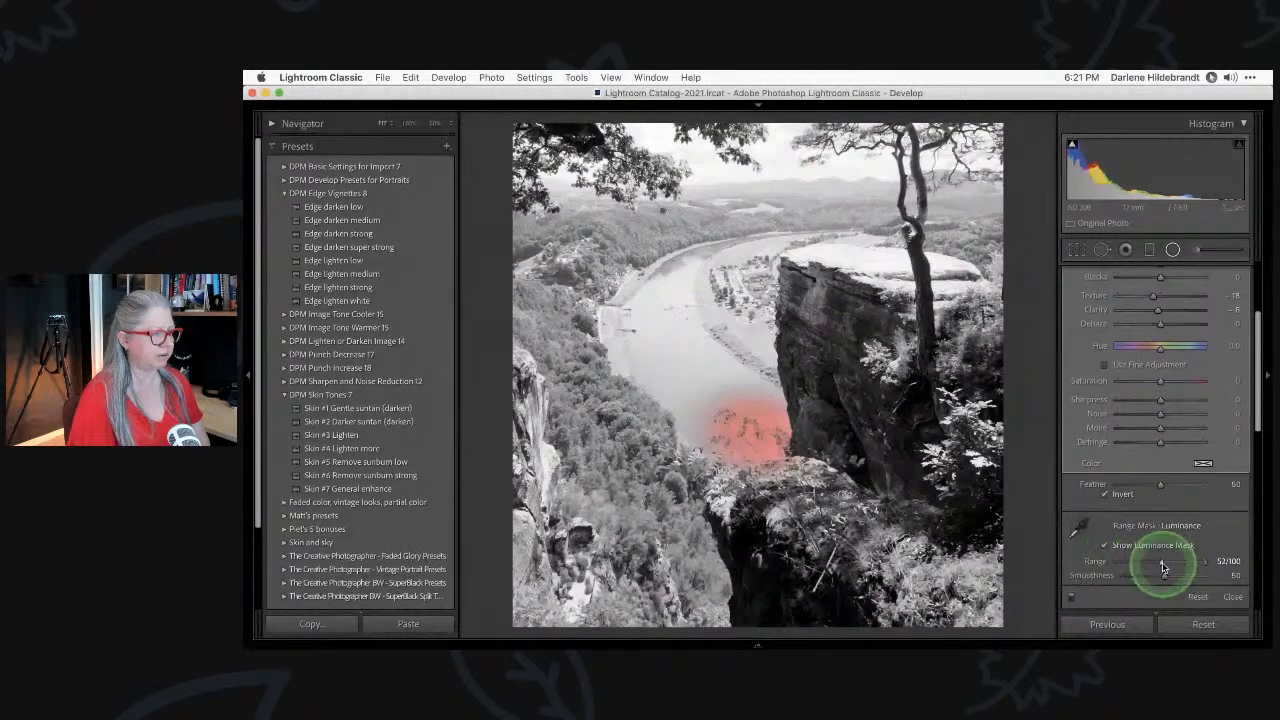
left_click_drag(1161, 561, 1179, 567)
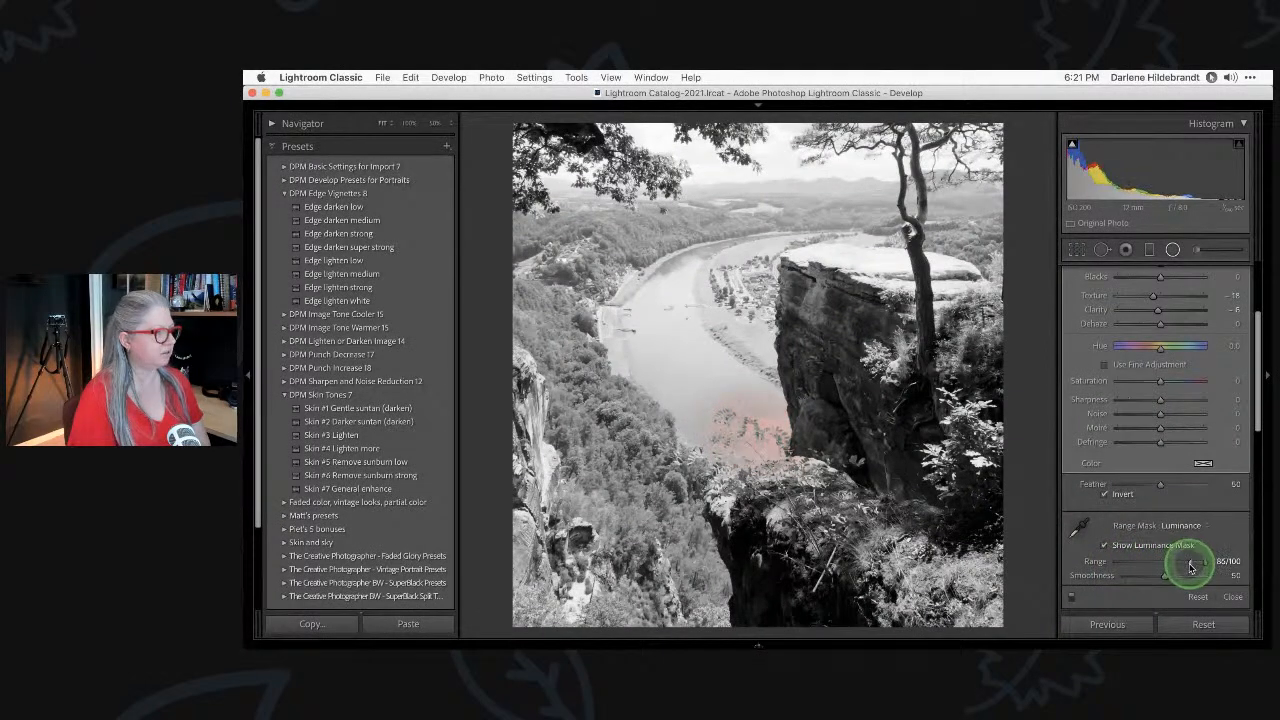
left_click(1104, 545)
left_click_drag(766, 439, 772, 445)
scroll(1188, 430, "down", 5)
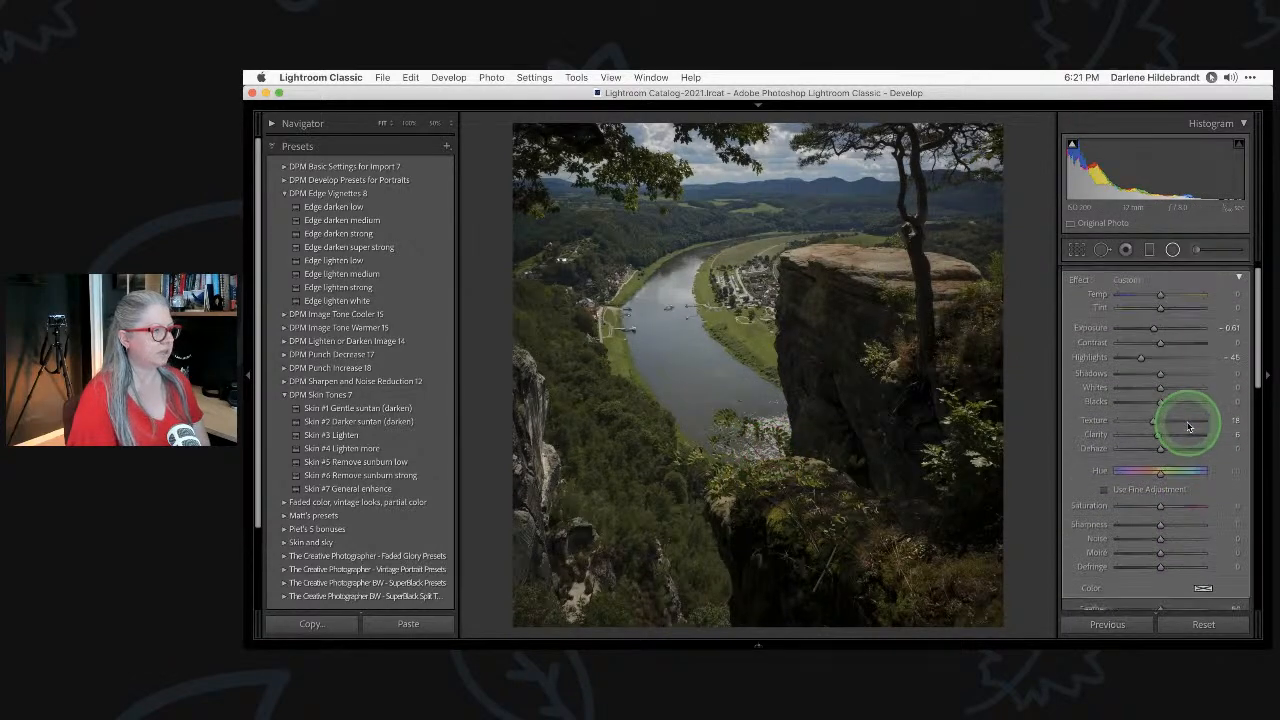
Compare the photo with the radial filters off and on, close the filter, and compare the whole edit with the original.
left_click(1070, 479)
left_click(1070, 479)
left_click(1070, 481)
left_click(1070, 481)
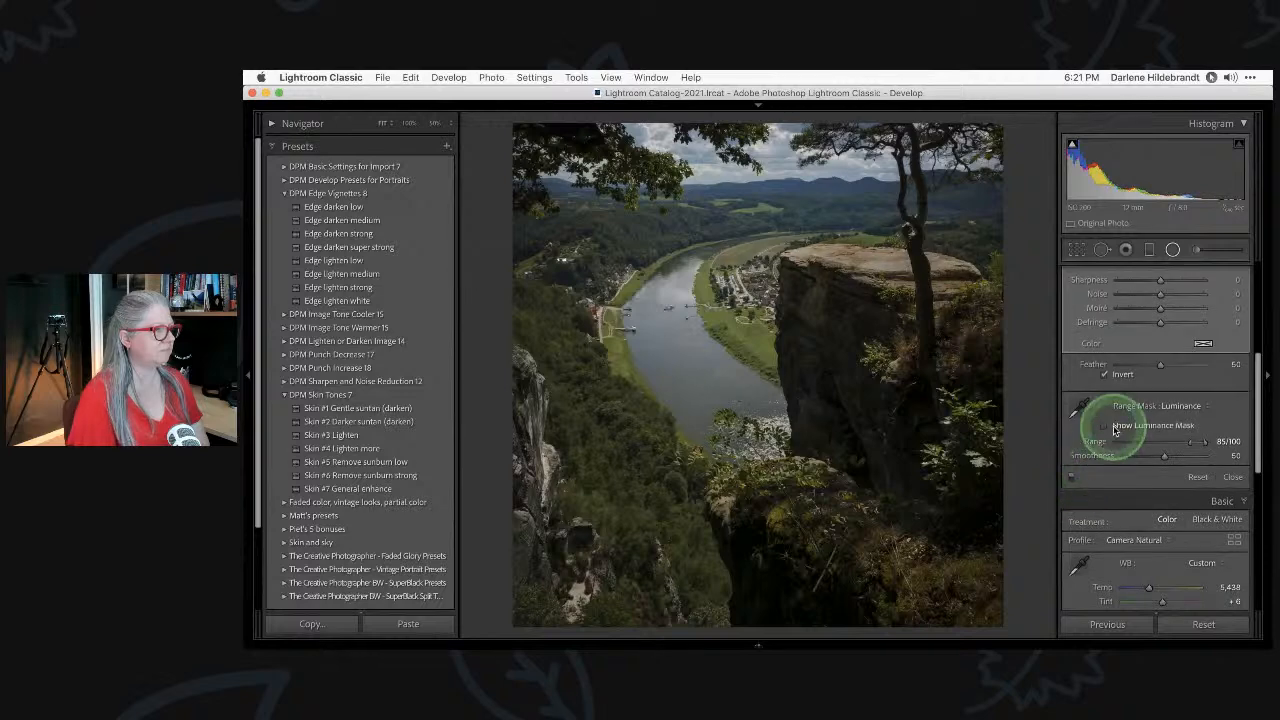
scroll(1115, 430, "down", 10)
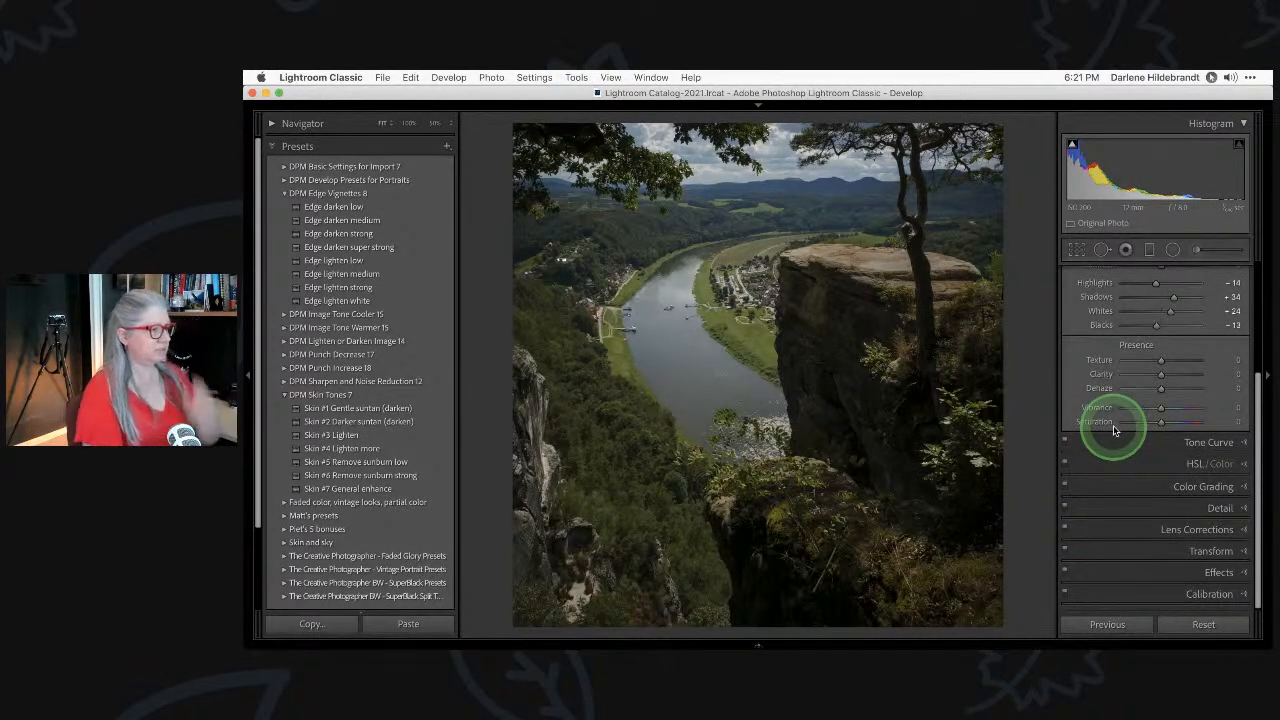
key("backslash")
key("backslash")
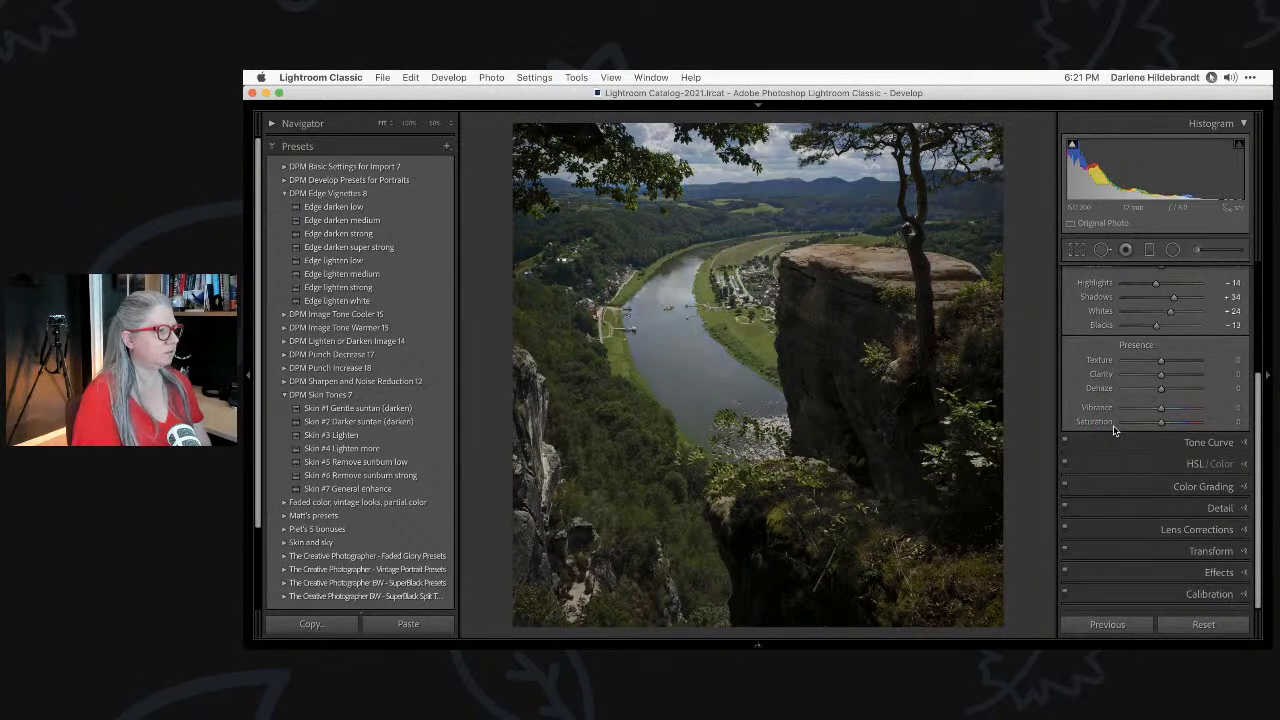
Set Blacks to −19, Clarity to +15 and Texture to +9 for the whole photo.
scroll(1113, 426, "up", 1)
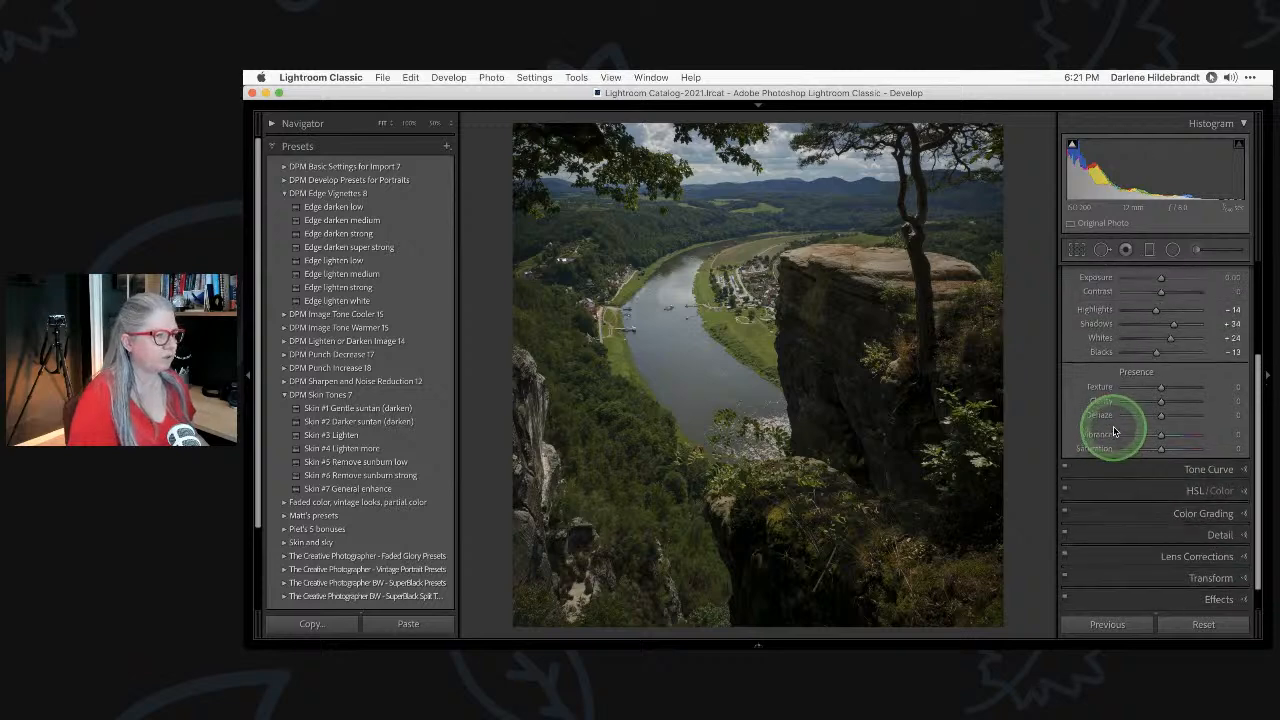
left_click_drag(1159, 368, 1154, 366)
scroll(1152, 420, "up", 1)
left_click_drag(1157, 451, 1163, 438)
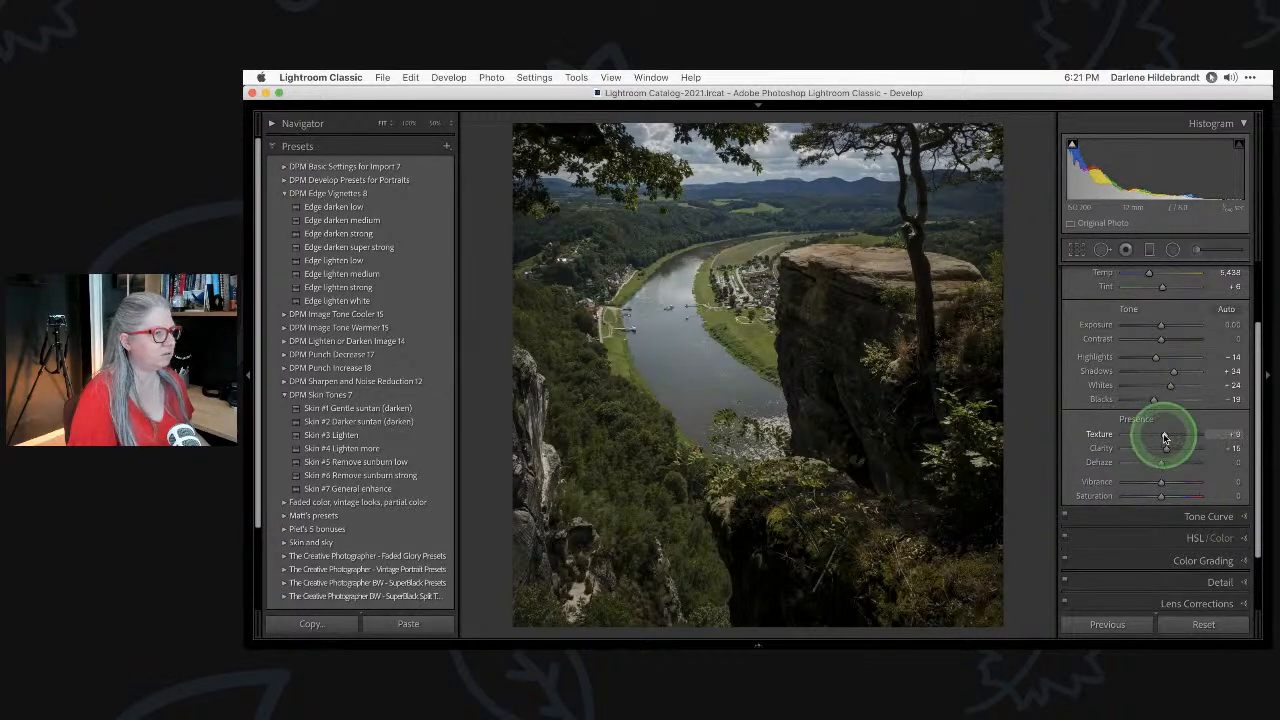
Try an Exposure of +0.30 and reset the slider to its default.
scroll(1160, 437, "up", 2)
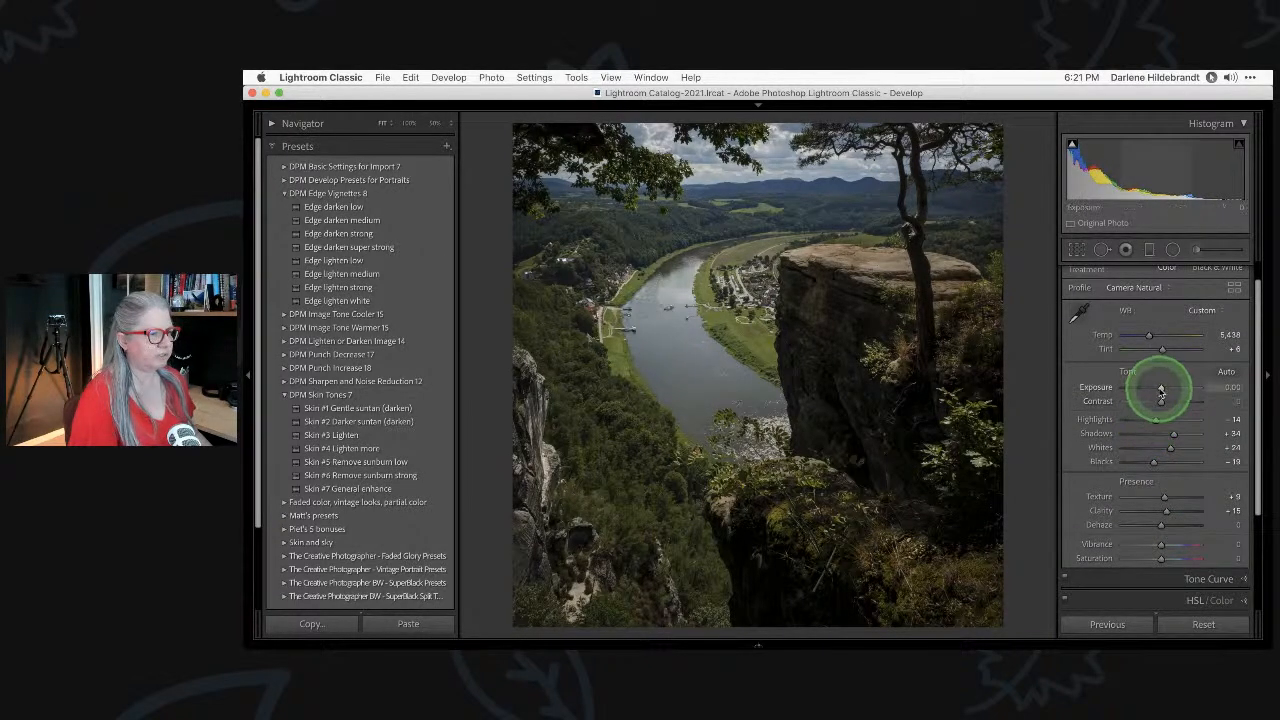
left_click_drag(1158, 388, 1163, 390)
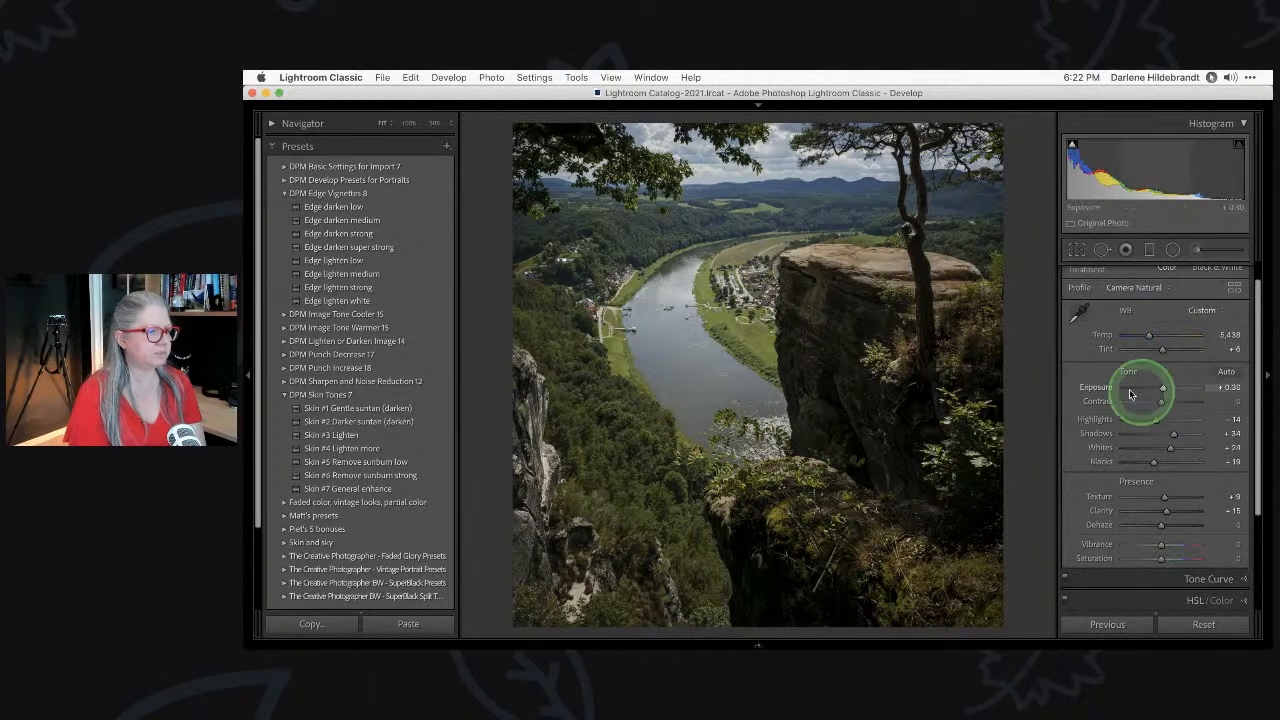
double_click(1096, 388)
Adjust the tones directly on the histogram to Exposure +0.56, Highlights −18, Shadows +33, Whites +28 and Blacks −9.
left_click(1156, 169)
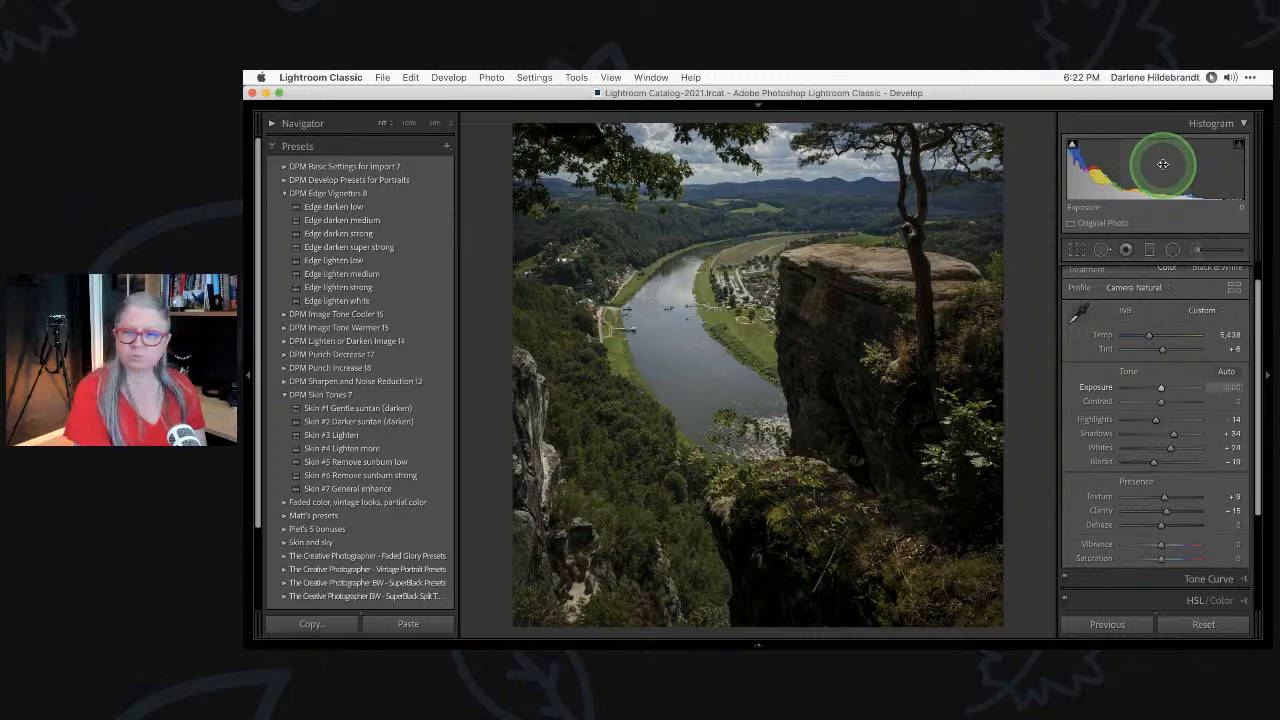
left_click(1163, 164)
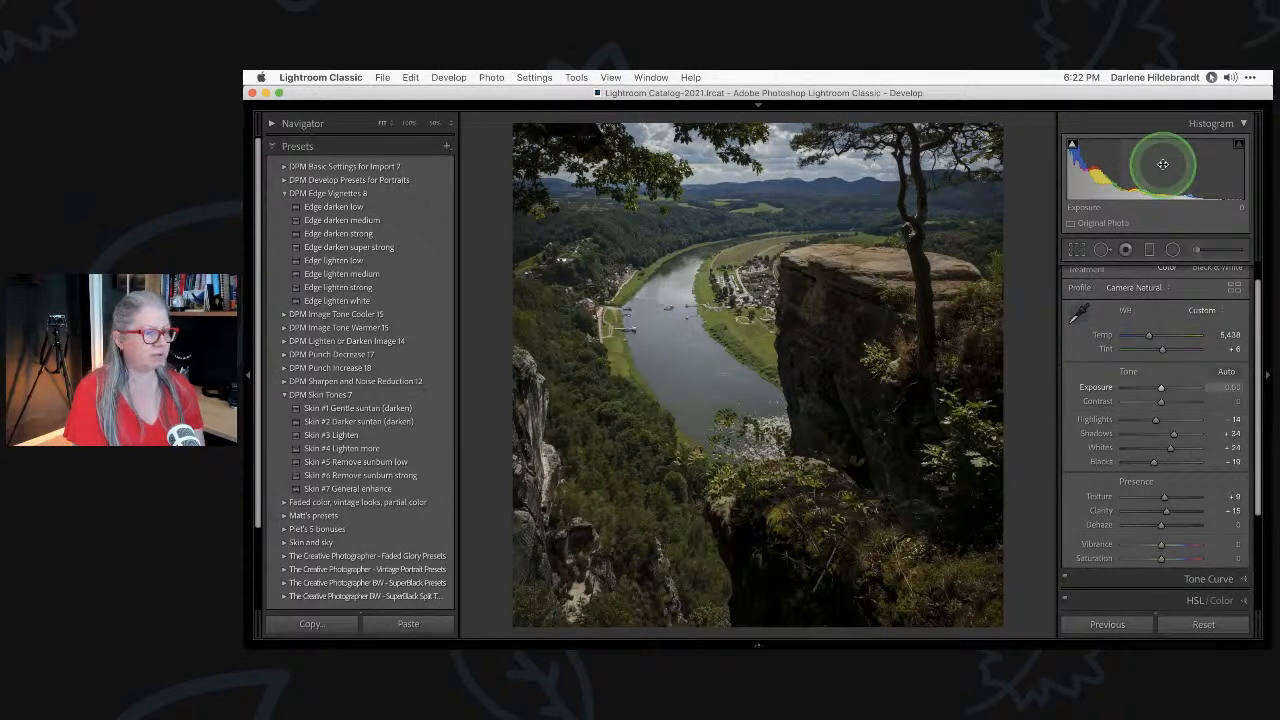
left_click(1160, 163)
left_click_drag(1159, 162, 1210, 166)
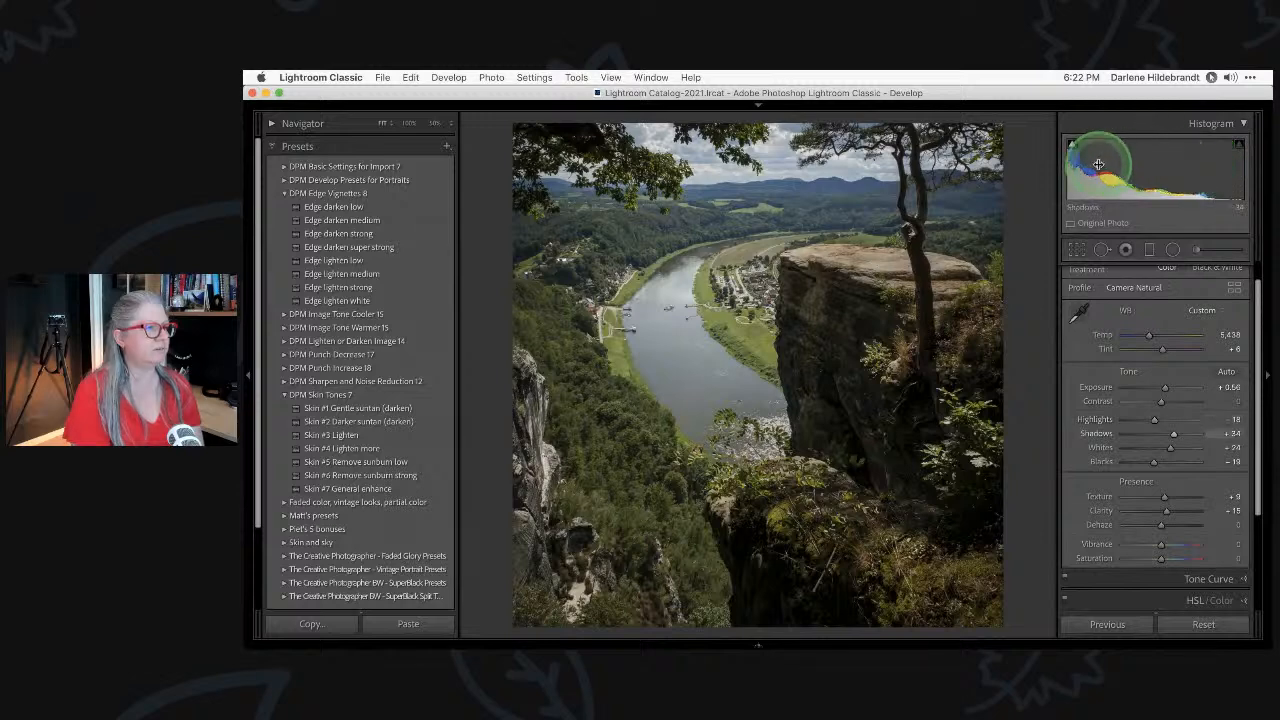
left_click_drag(1120, 162, 1082, 168)
mouse_move(1236, 173)
left_mouse_down()
mouse_move(1174, 176)
mouse_move(1277, 176)
mouse_move(1229, 184)
mouse_move(1247, 182)
left_mouse_up()
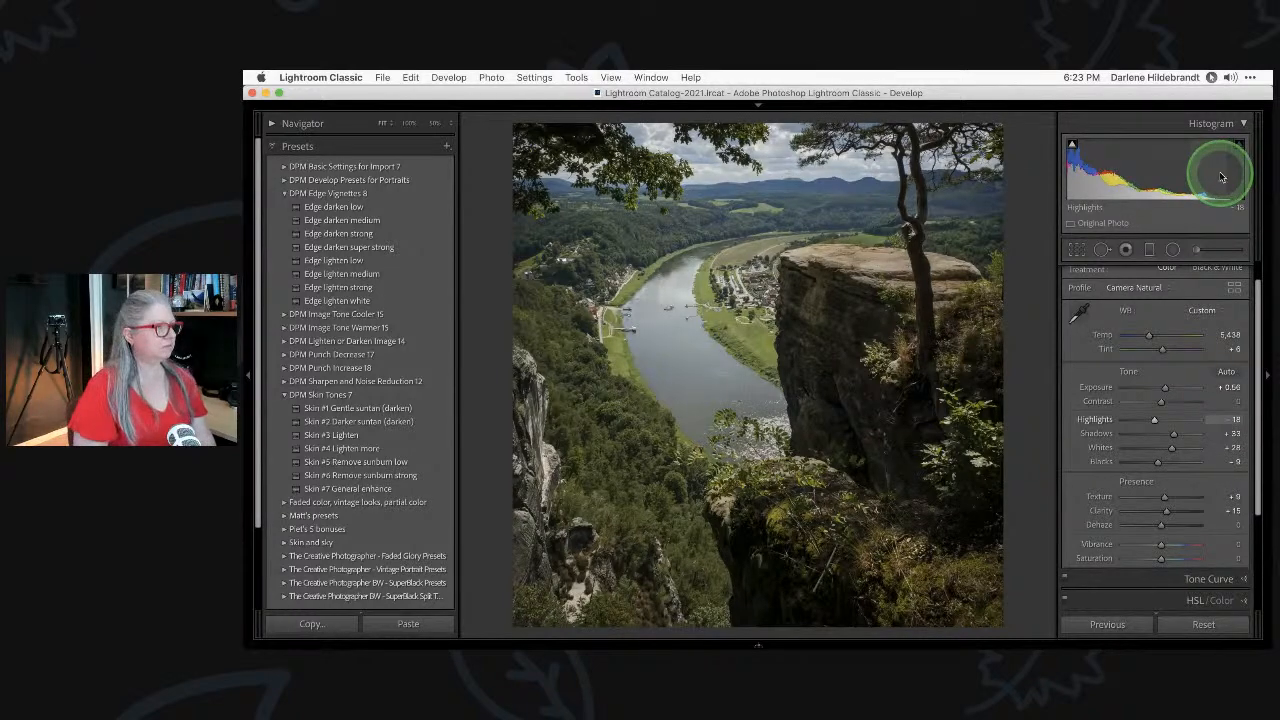
Cool the white balance to a Temp of about 5,041, and compare the edit with the original.
key("backslash")
key("backslash")
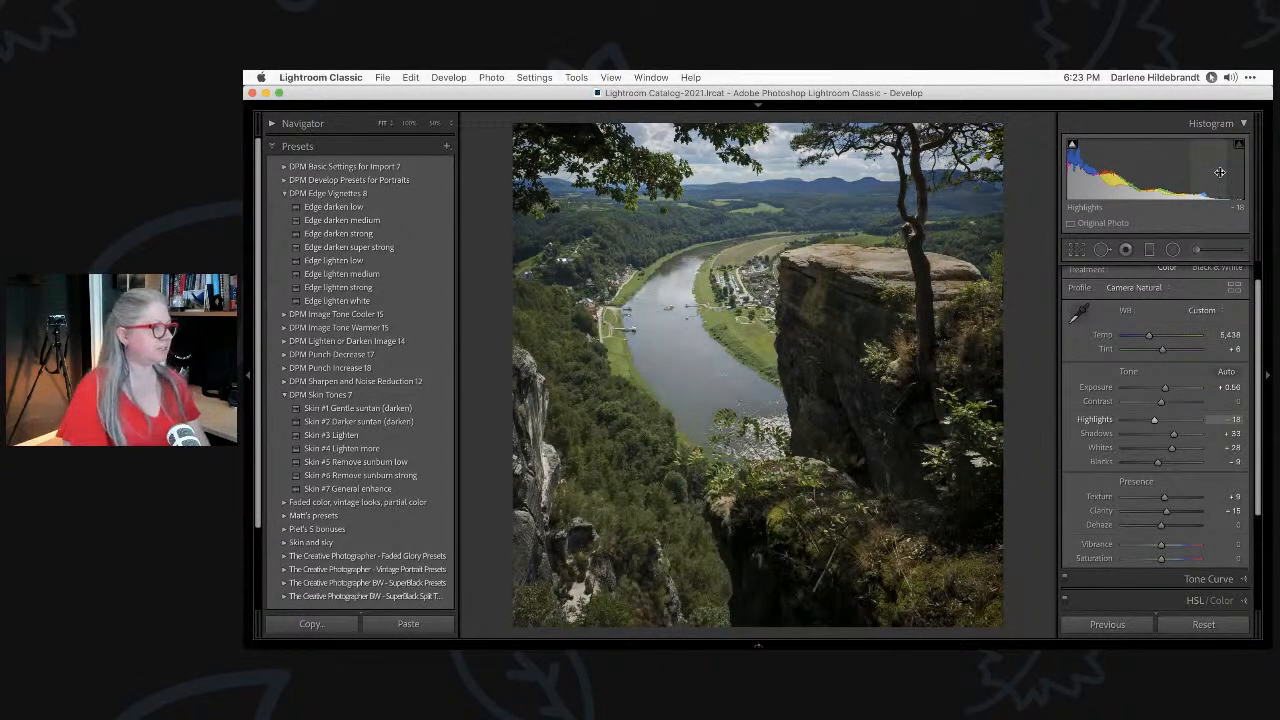
left_click(1226, 336)
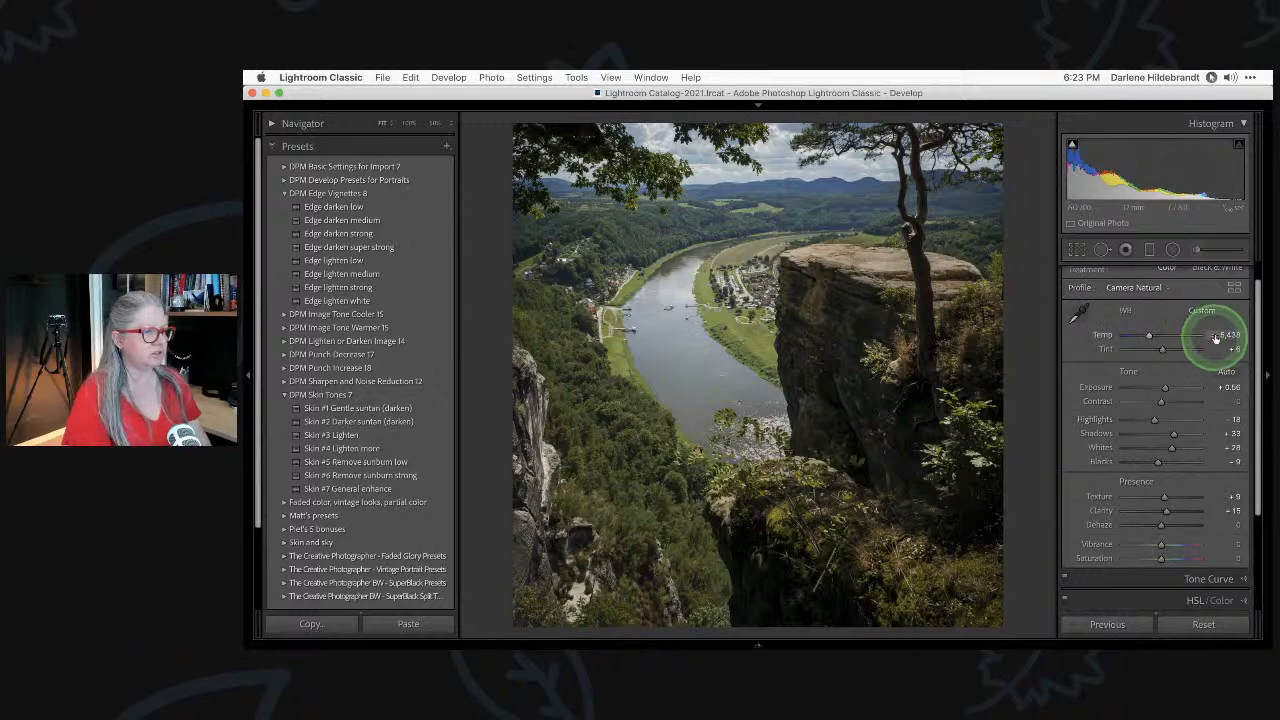
left_click_drag(1226, 336, 1218, 340)
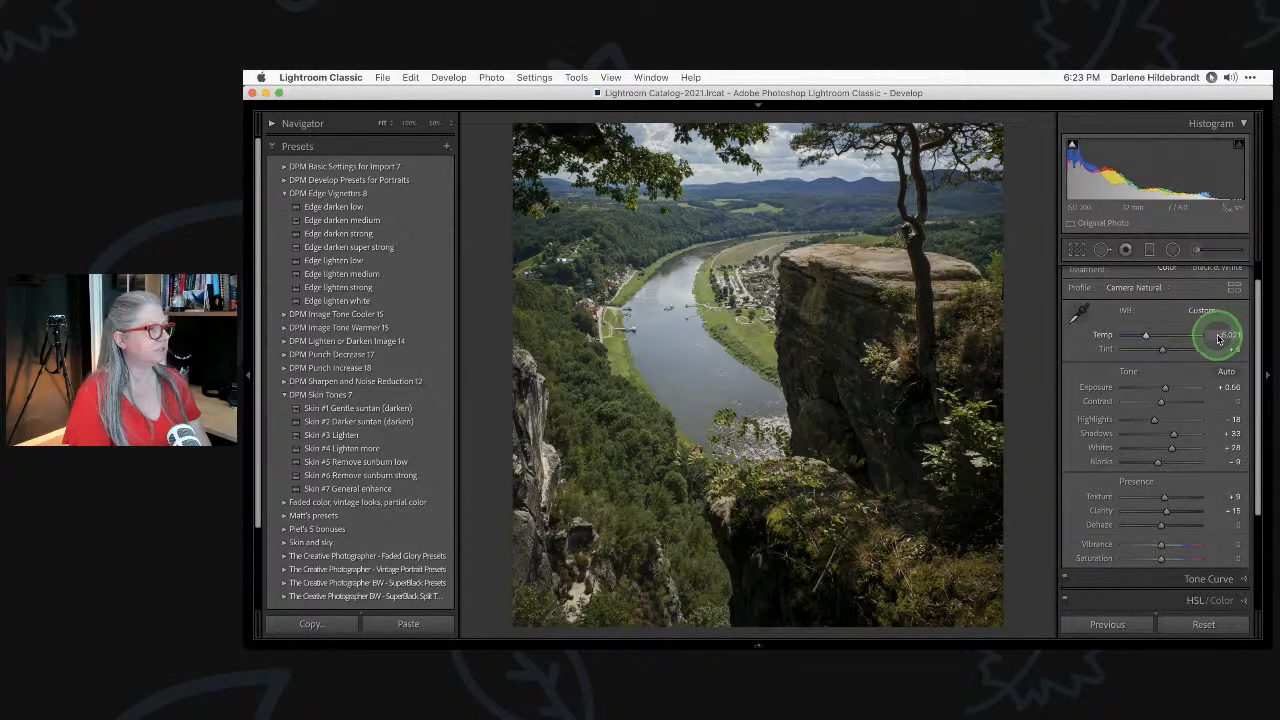
key("backslash")
key("backslash")
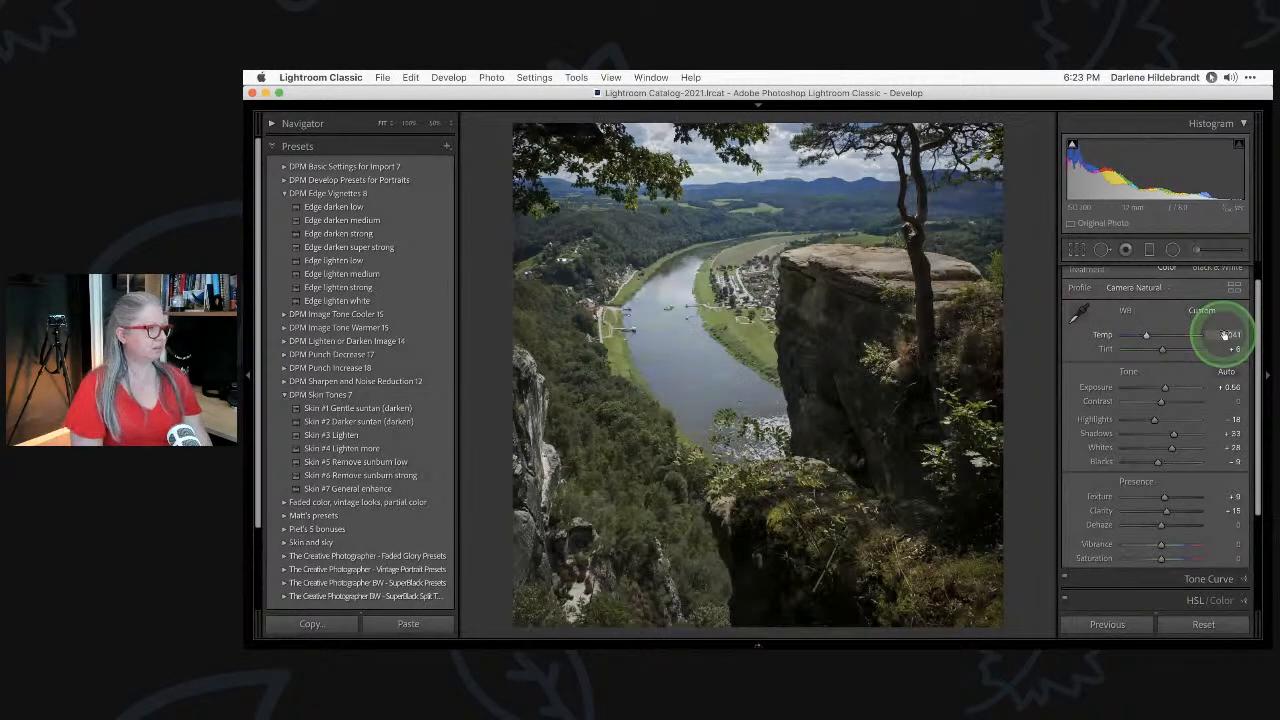
Darken the left slope and the lower-right foreground with graduated filters at Exposure −0.53 and Highlights −68.
key("m")
left_click_drag(529, 434, 680, 405)
left_click_drag(1071, 362, 1157, 342)
left_click_drag(800, 531, 786, 448)
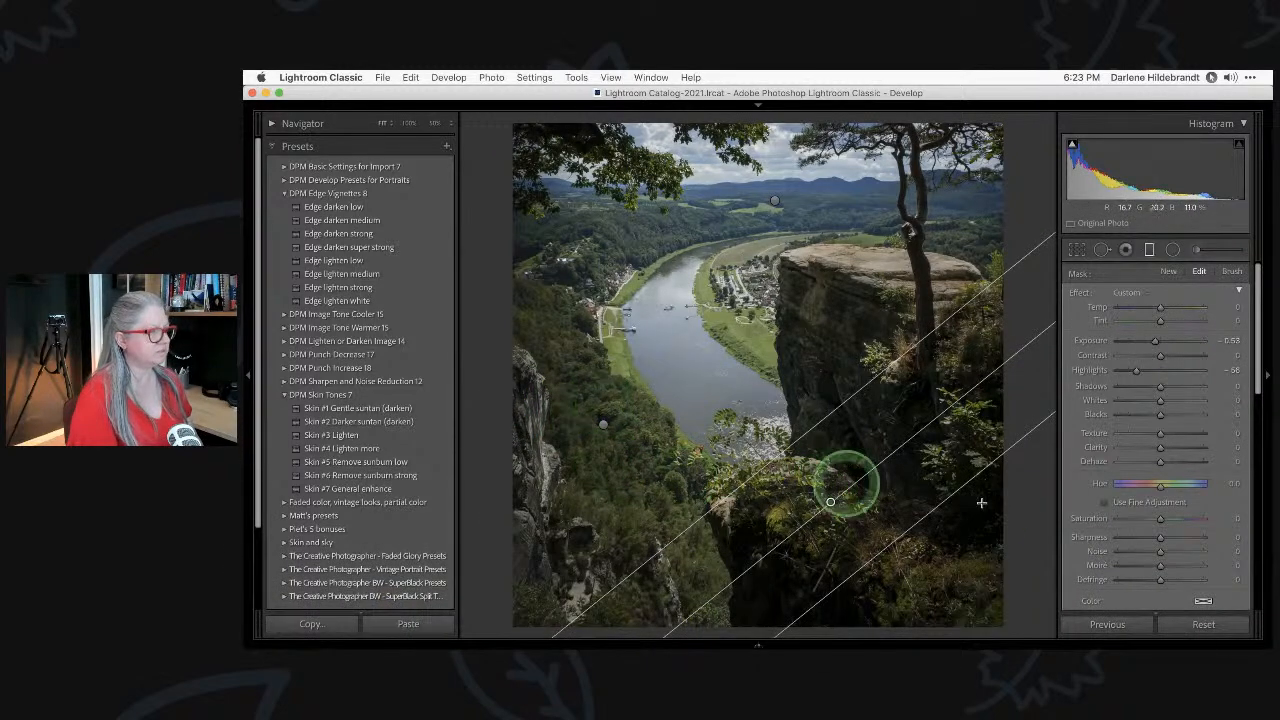
key("m")
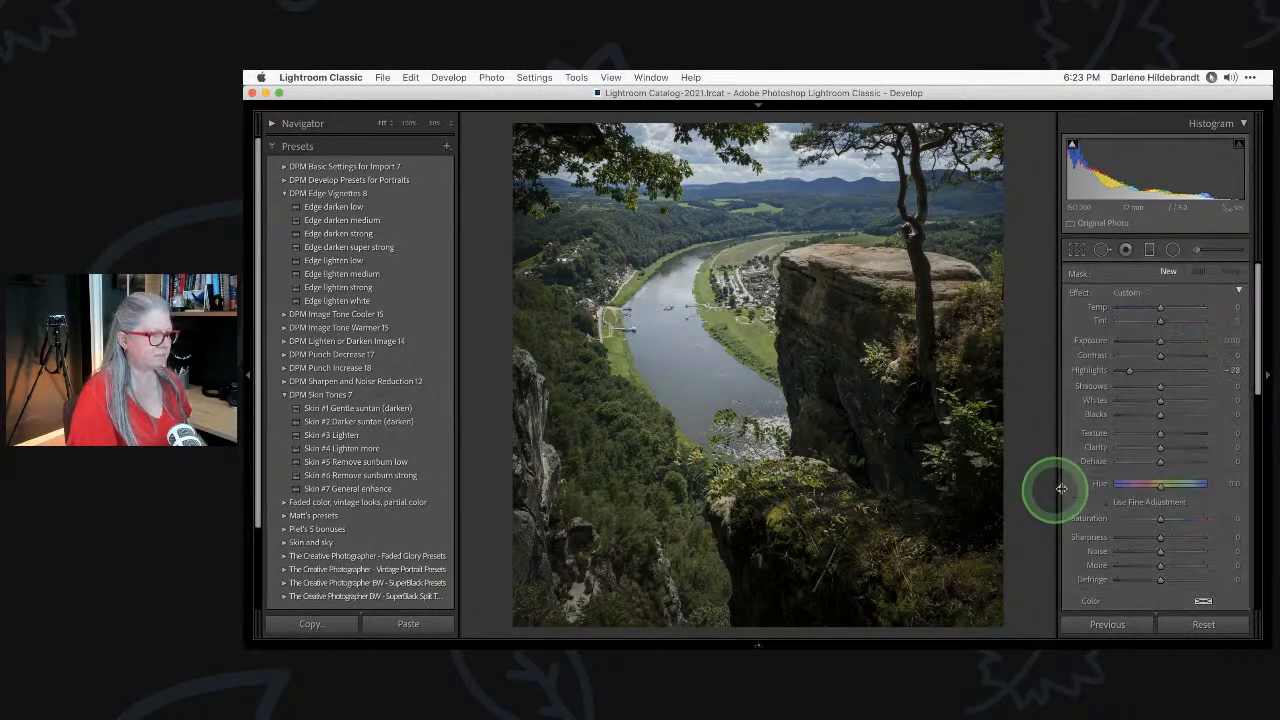
Look over the sharpening settings, and test a stronger post-crop vignette before setting its Amount to −36.
scroll(1125, 457, "down", 5)
scroll(1125, 458, "down", 2)
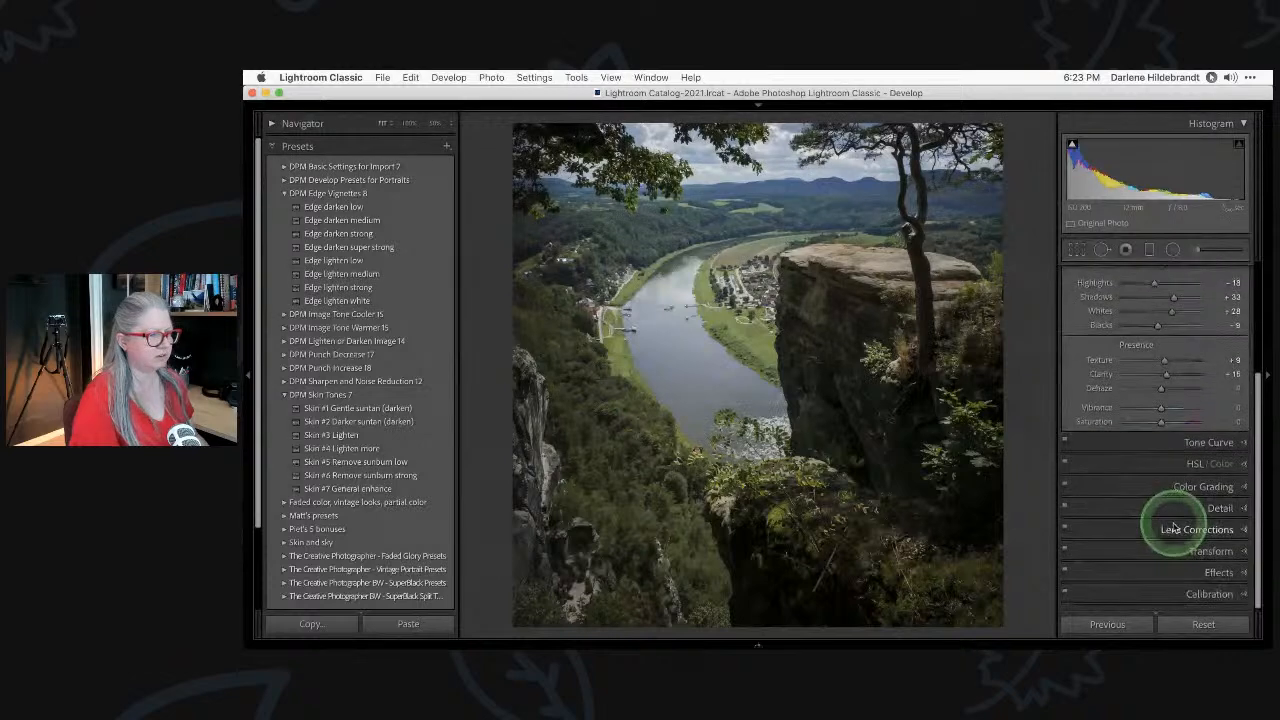
left_click(1210, 509)
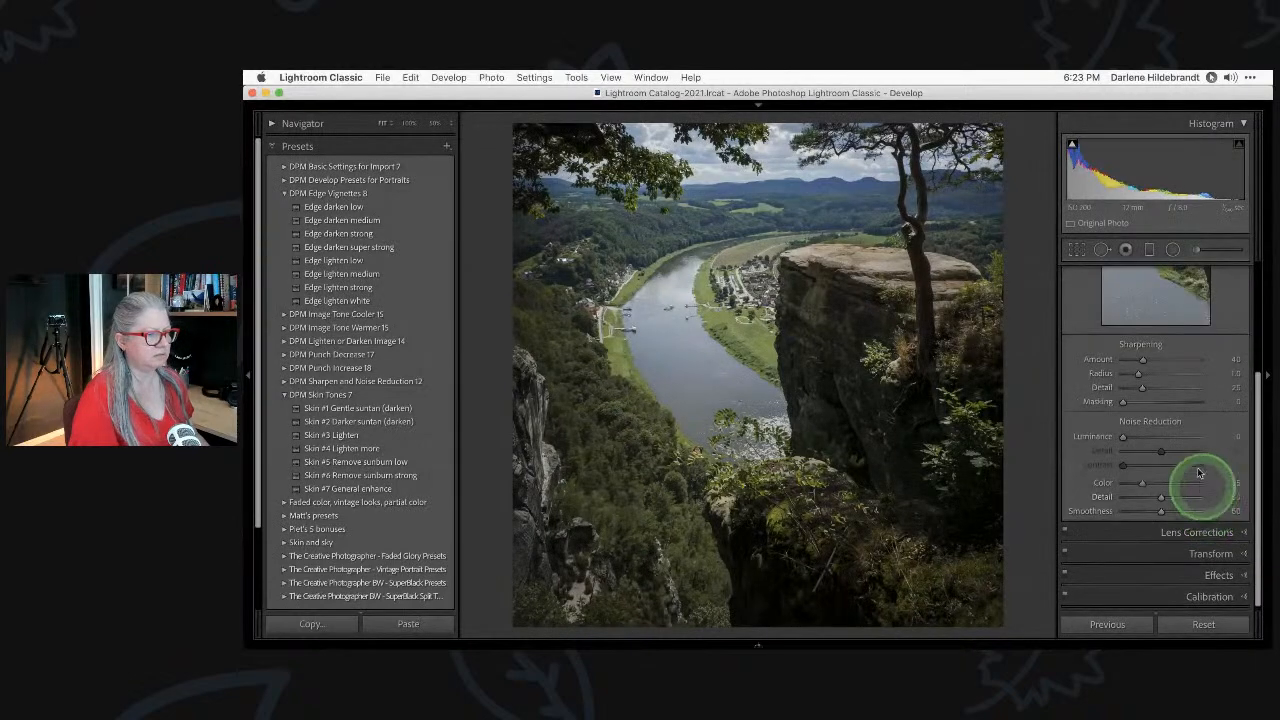
left_click(1194, 565)
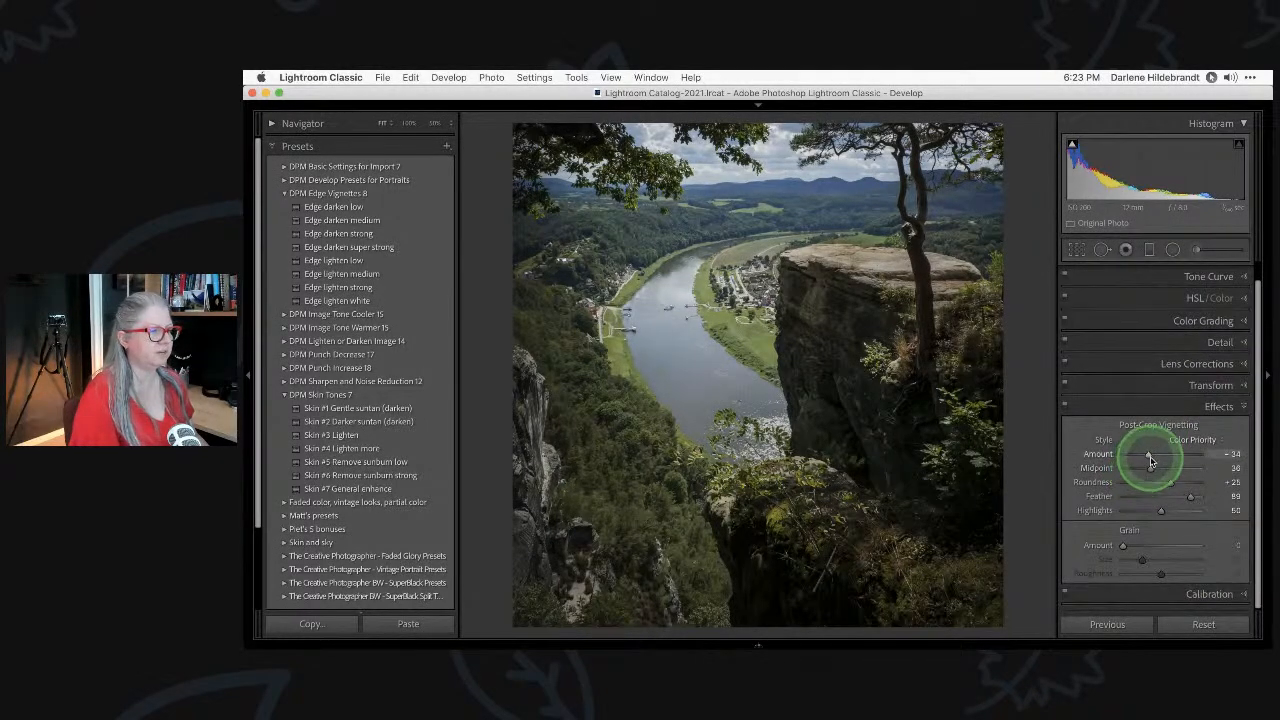
left_click_drag(1143, 451, 1131, 455)
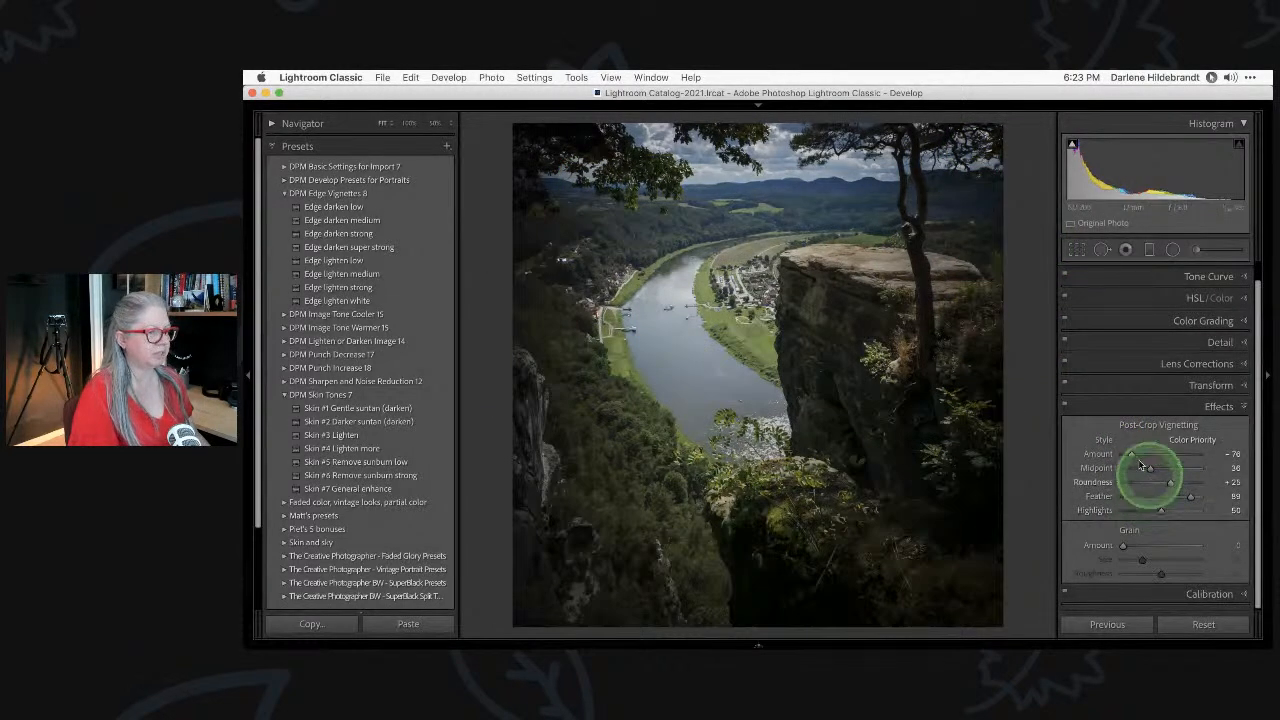
left_click_drag(1132, 454, 1143, 450)
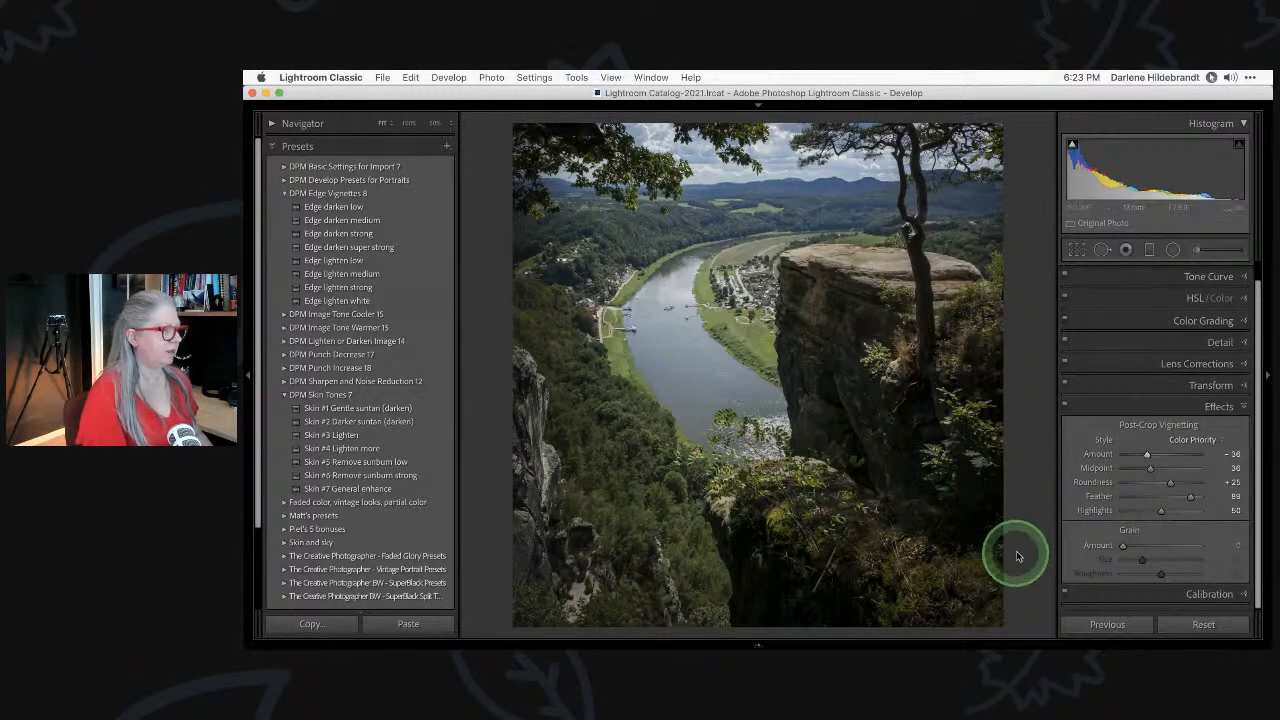
Rotate the left graduated filter to follow the wooded slope, and check the foreground filter's placement.
key("m")
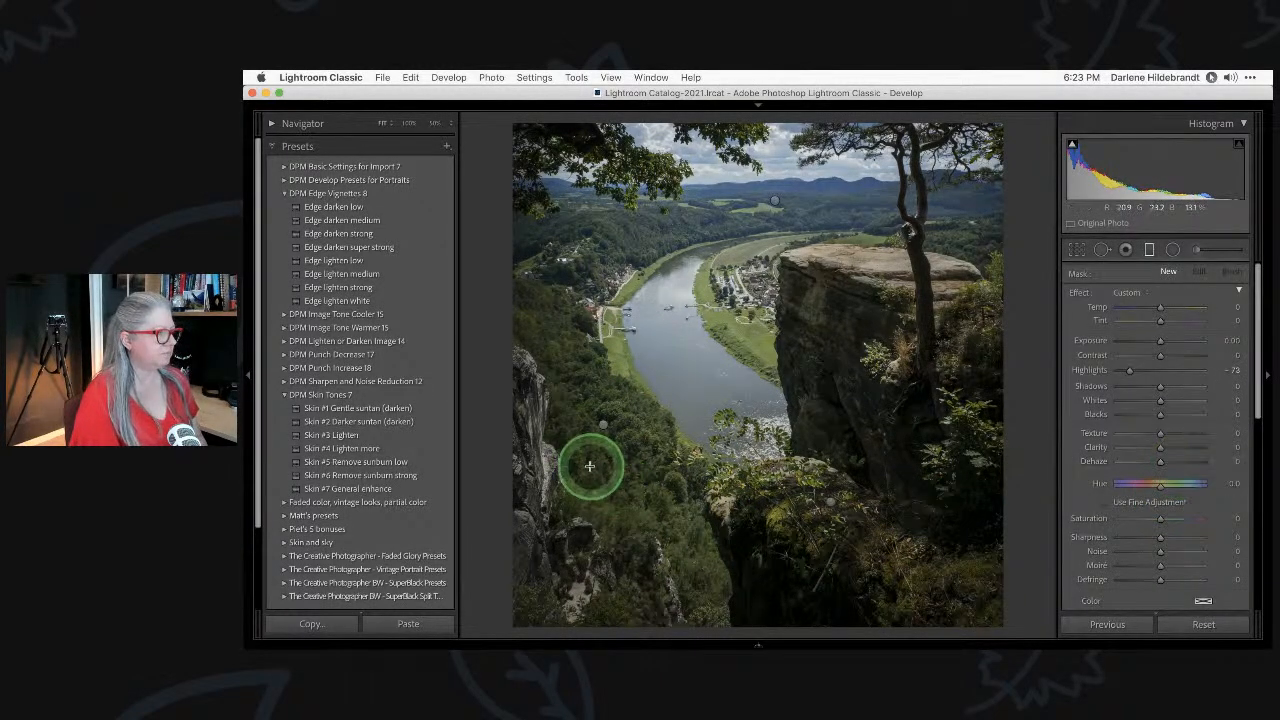
left_click_drag(594, 434, 626, 478)
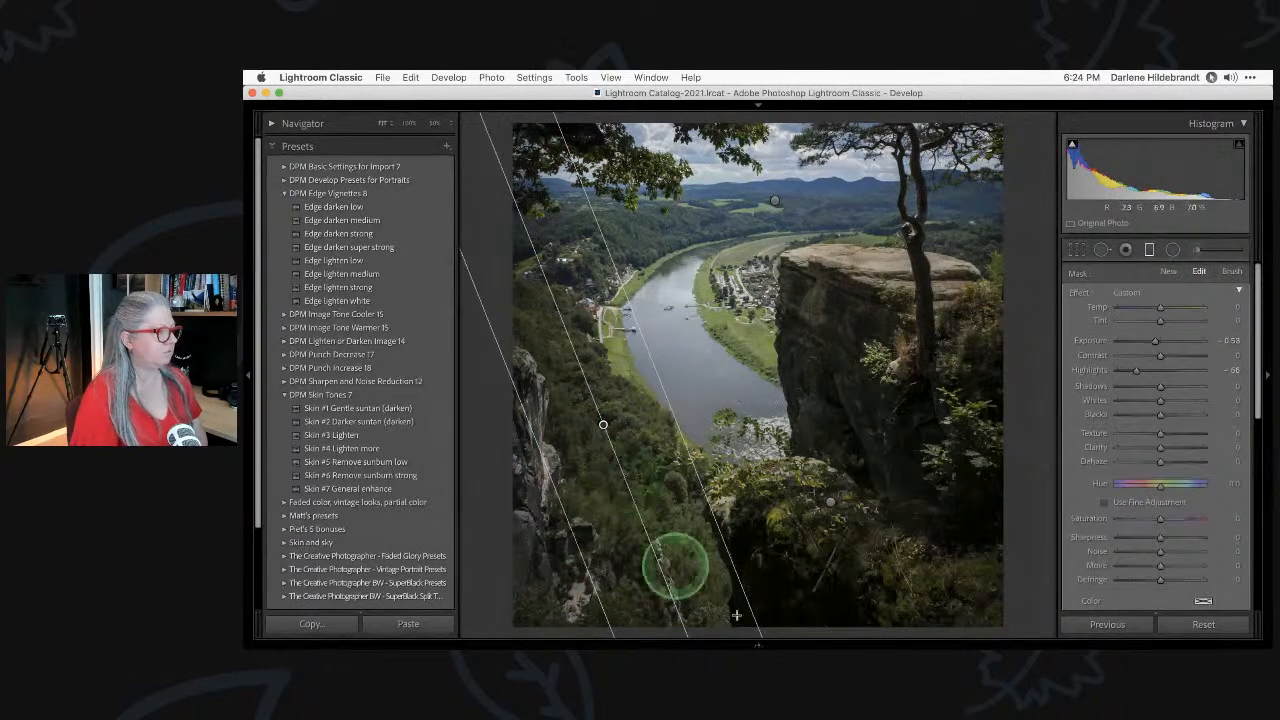
left_click(830, 503)
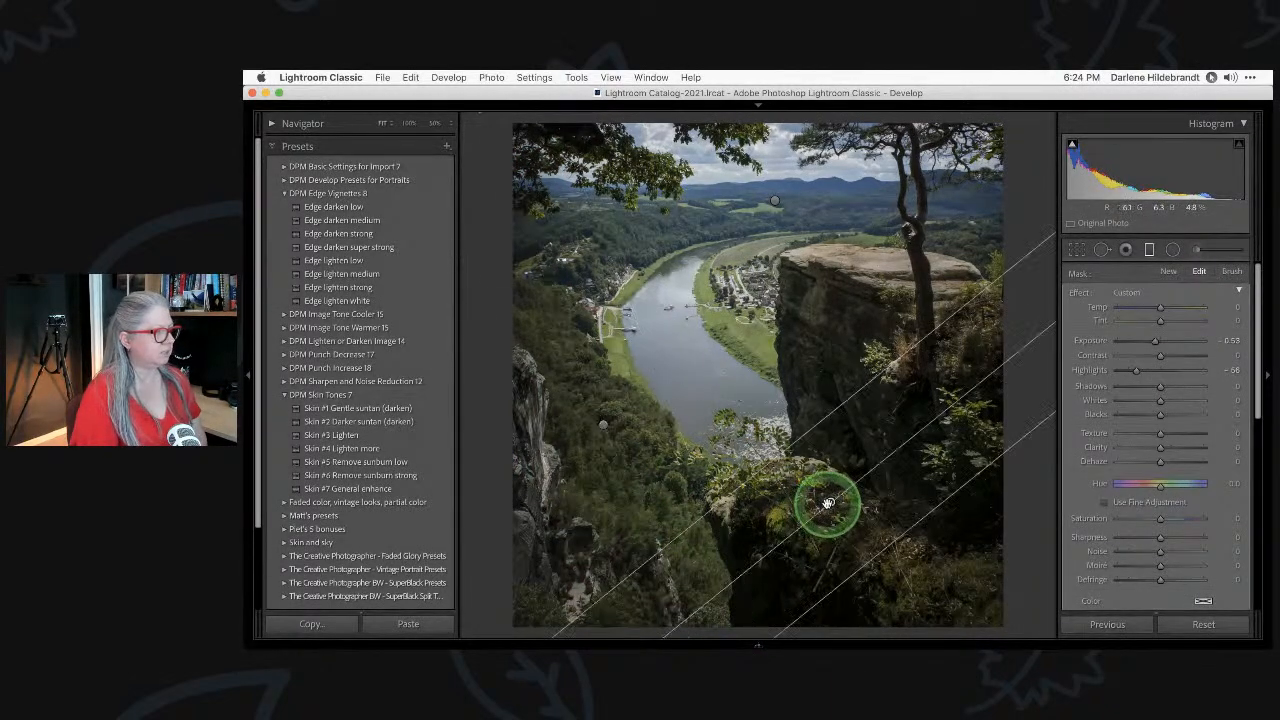
left_click(604, 422)
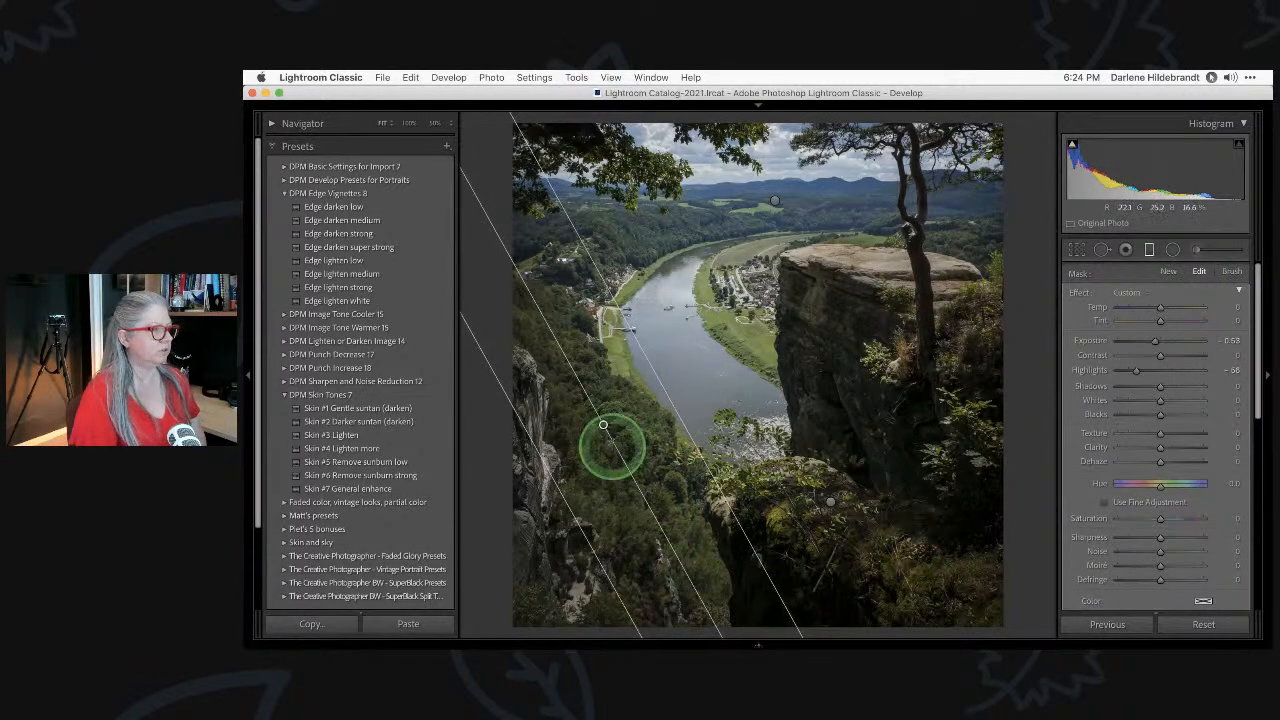
left_click(830, 502)
key("m")
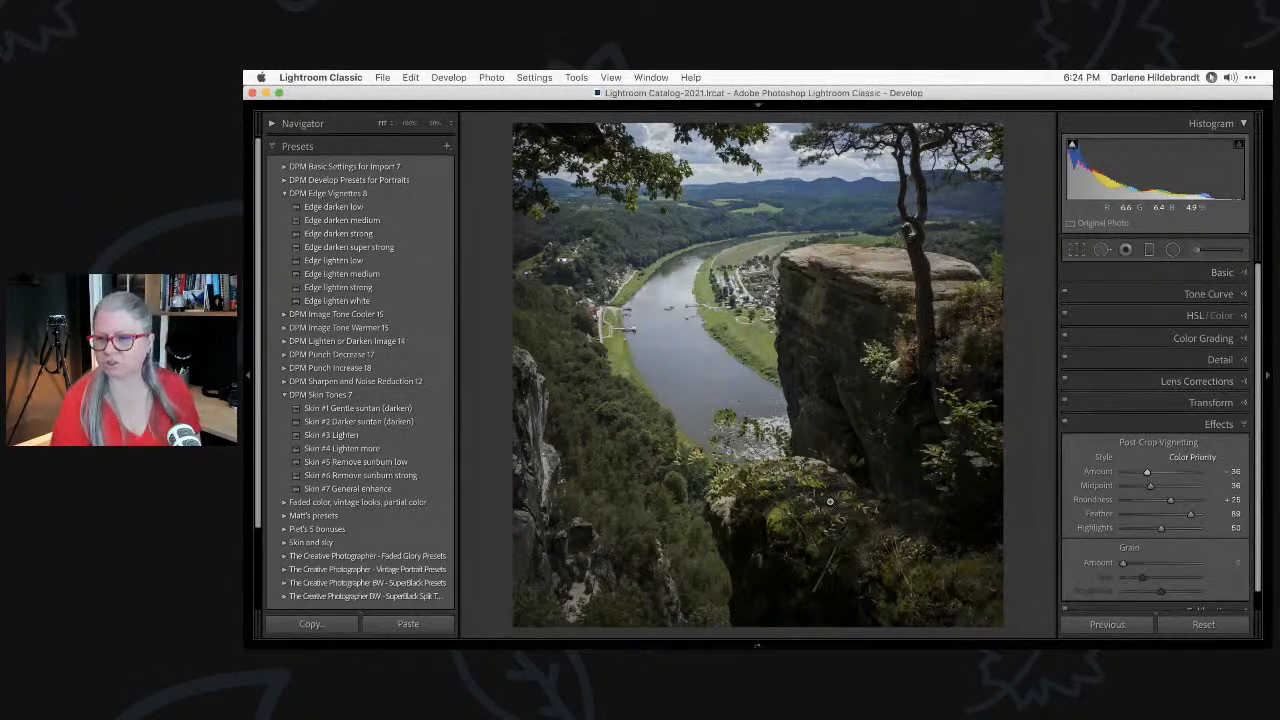
key("super+Tab")
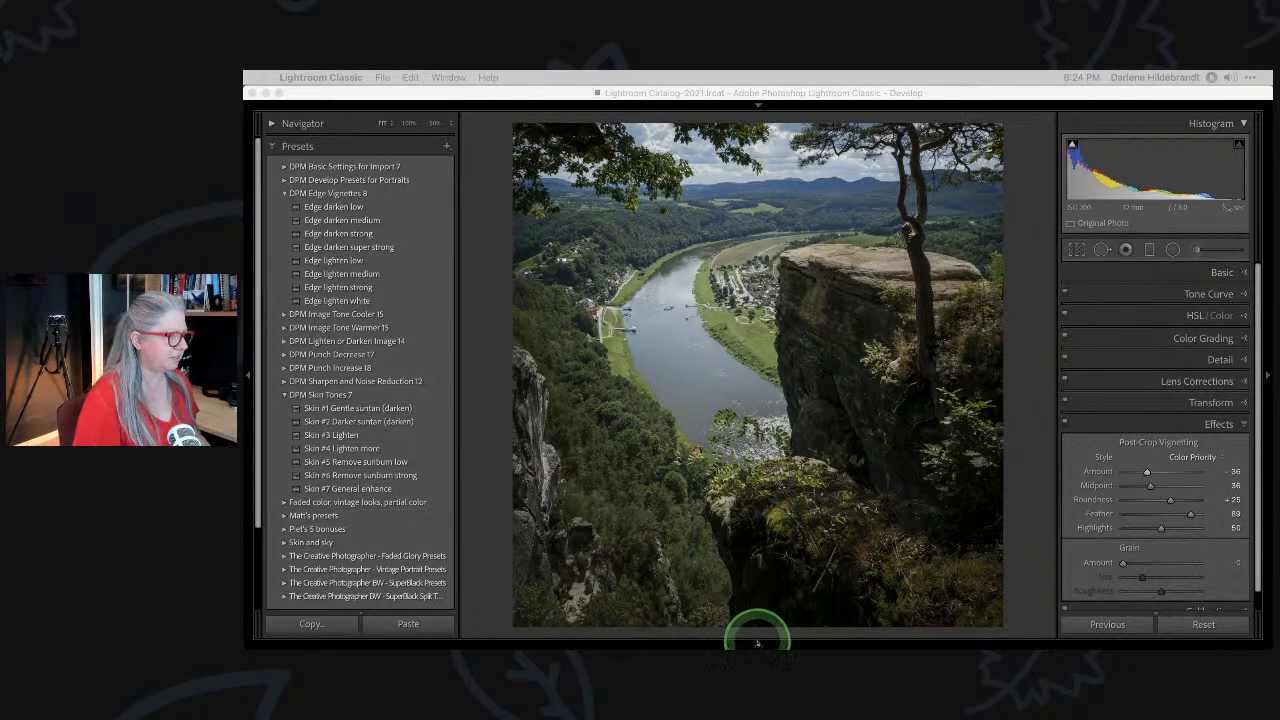
mouse_move(757, 645)
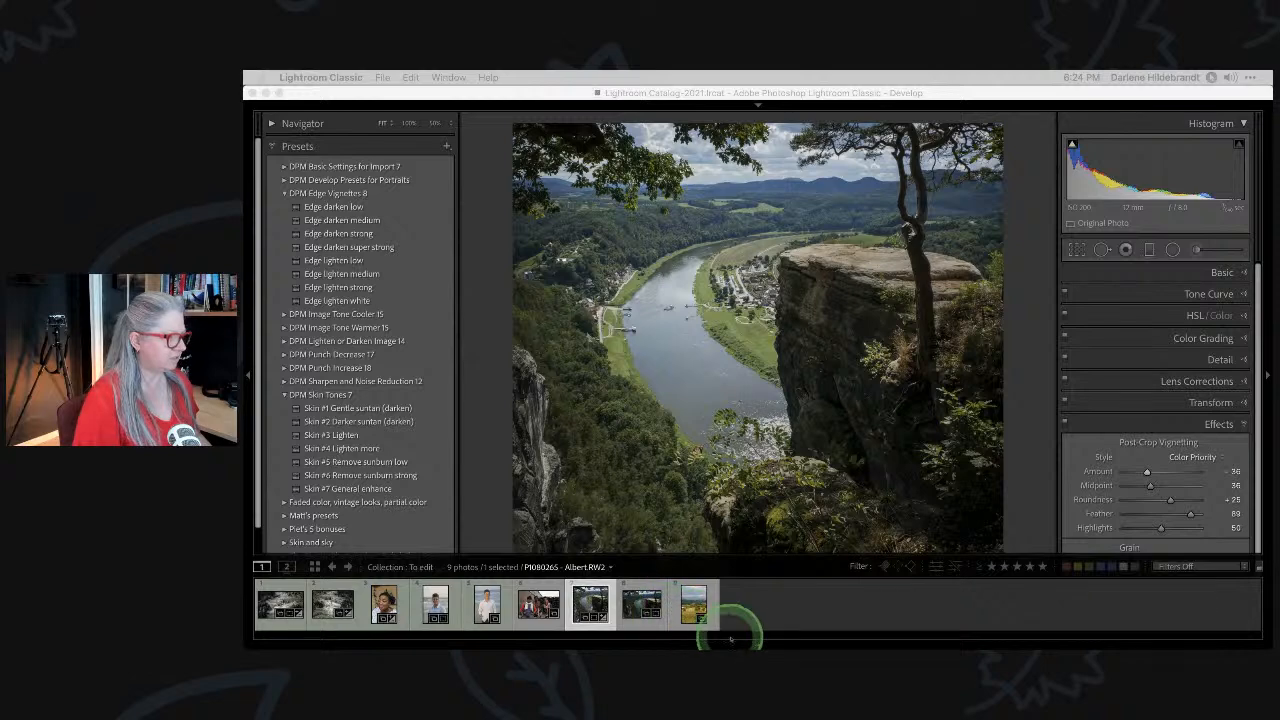
left_click(637, 605)
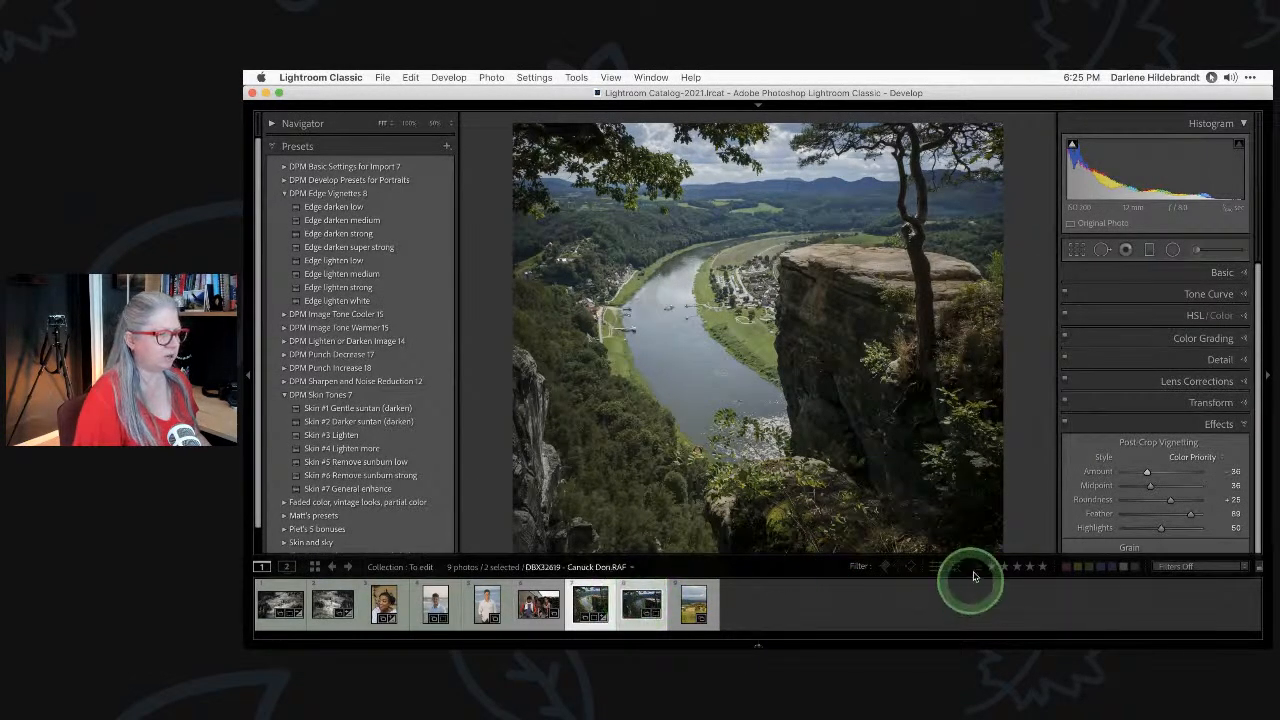
scroll(1120, 520, "down", 1)
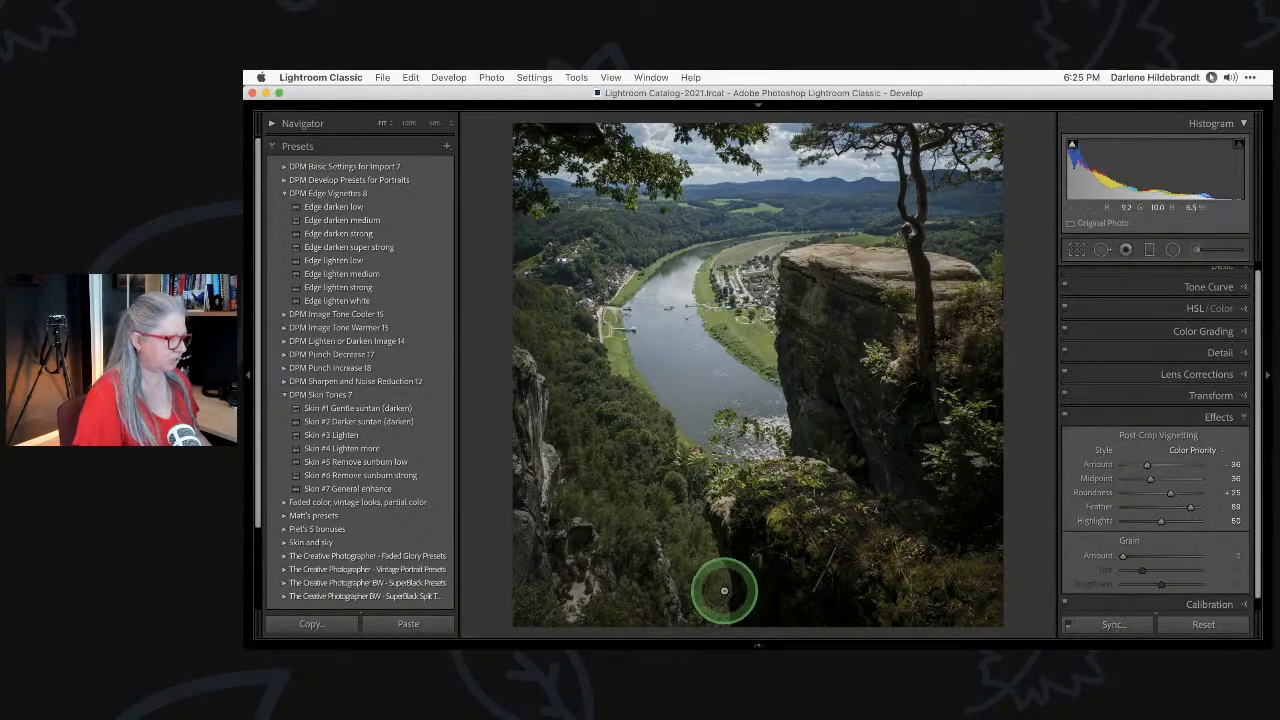
Show the filmstrip and reduce the selection to only the edited river photo.
mouse_move(770, 645)
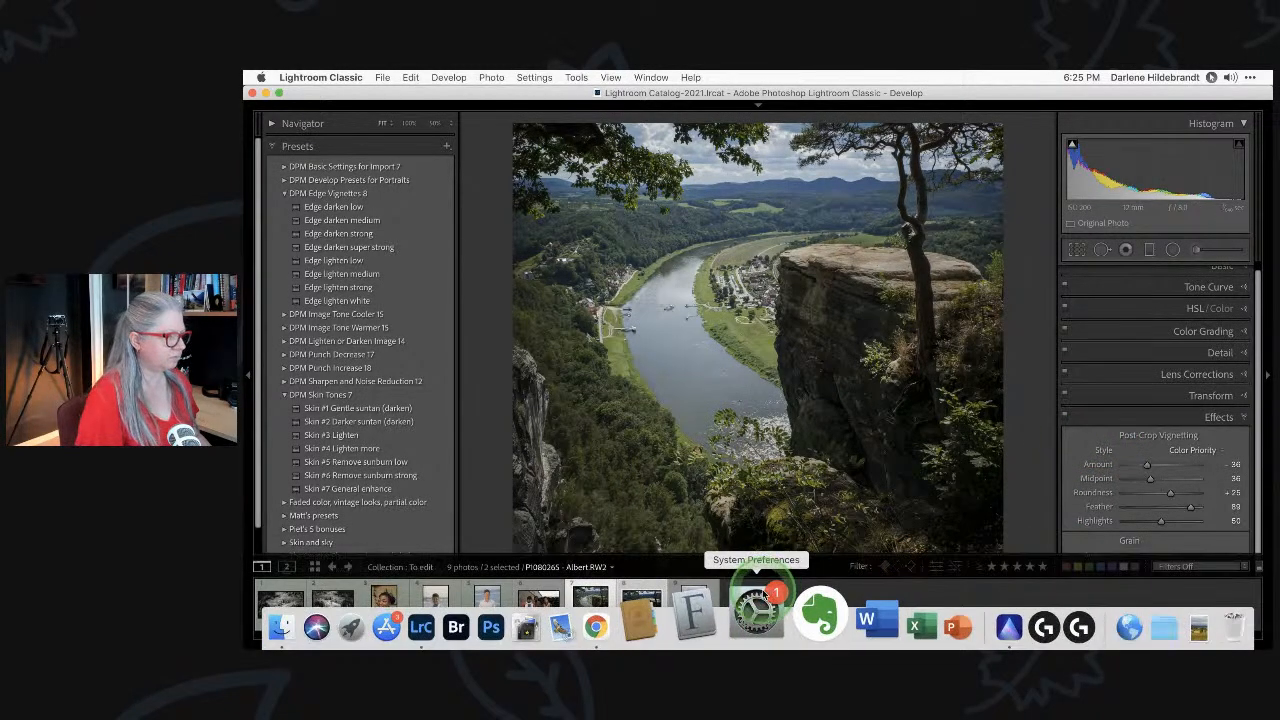
left_click(757, 645)
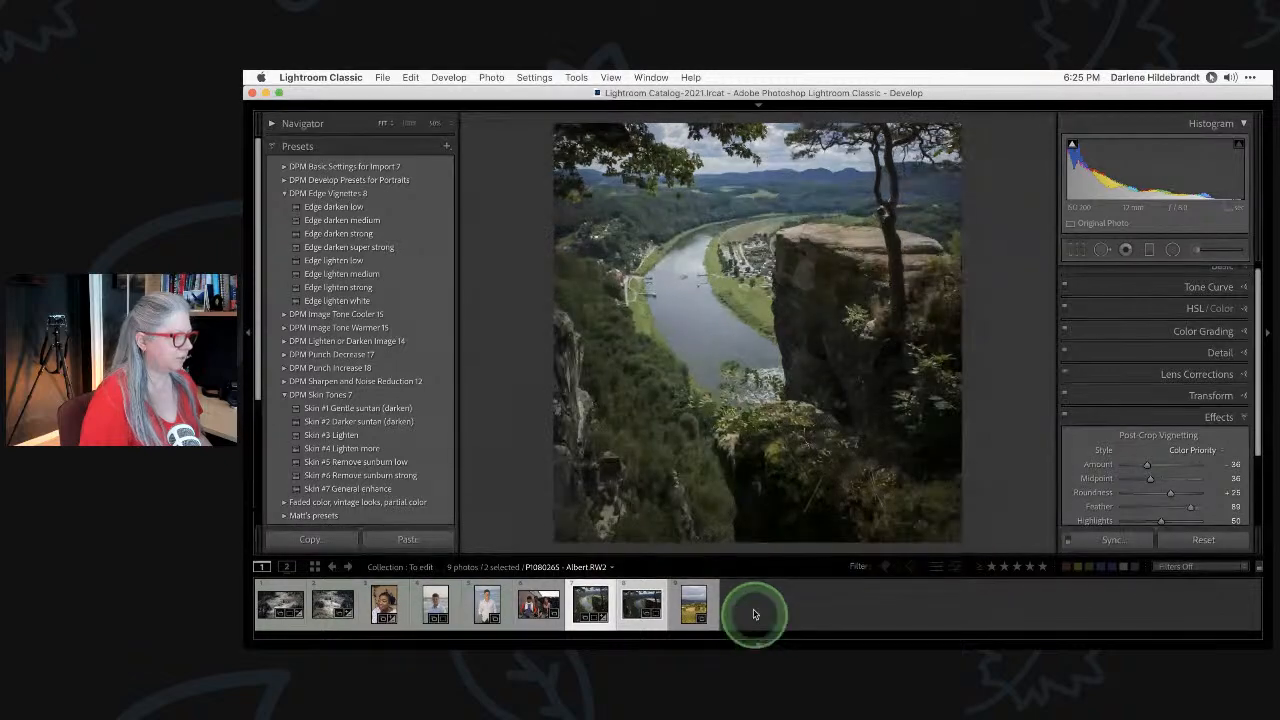
left_click(1068, 615)
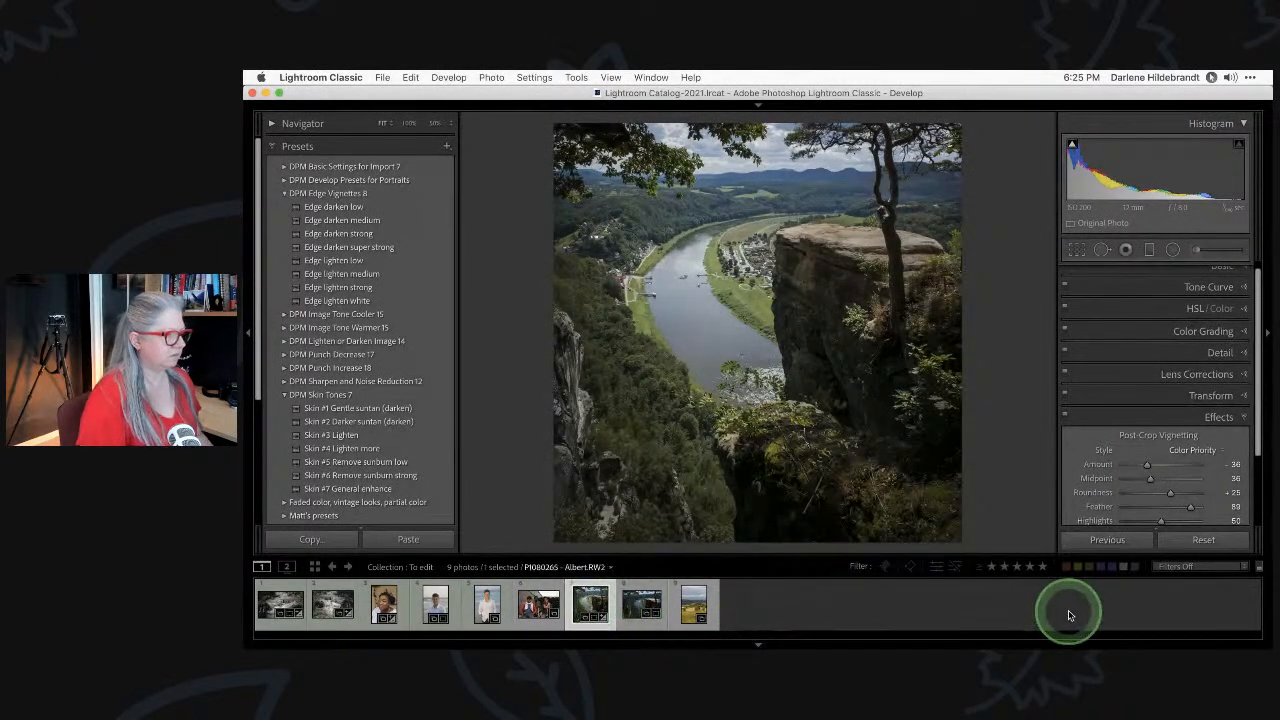
Copy all settings except Crop from the edited river photo and paste them onto the neighbouring river photo.
key("Right")
left_click(1073, 545)
left_click(1095, 541)
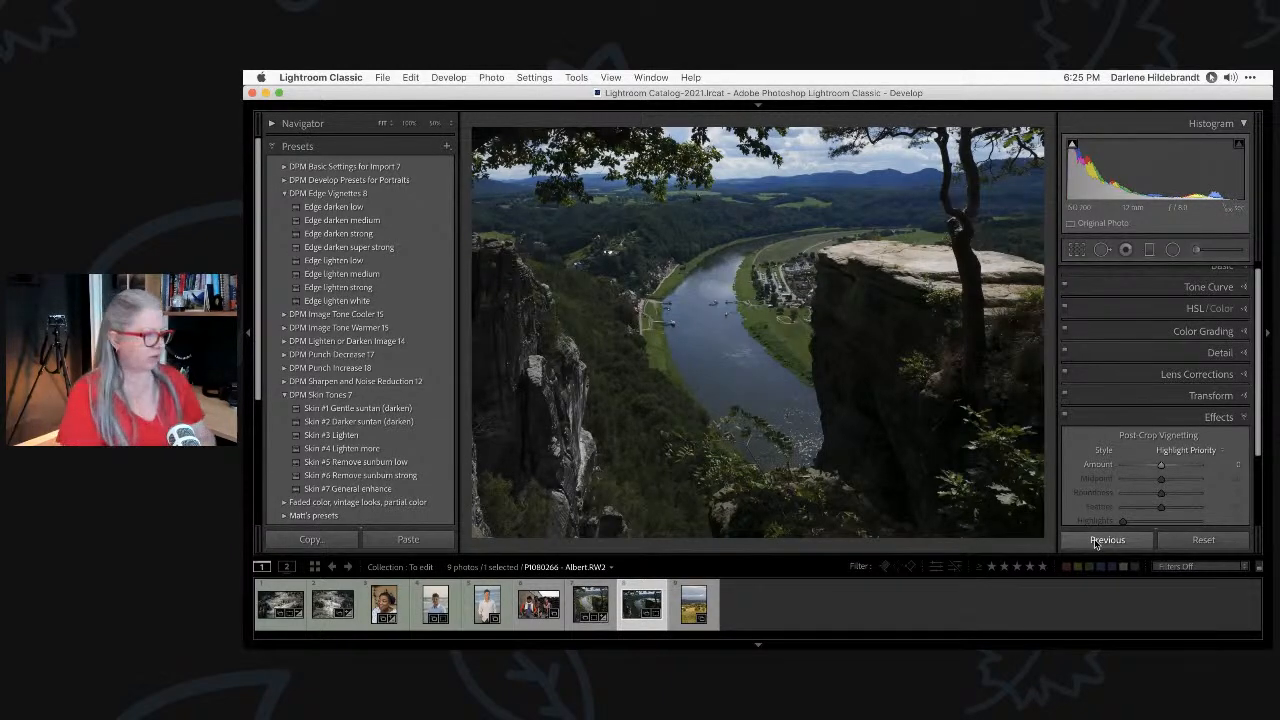
key("Left")
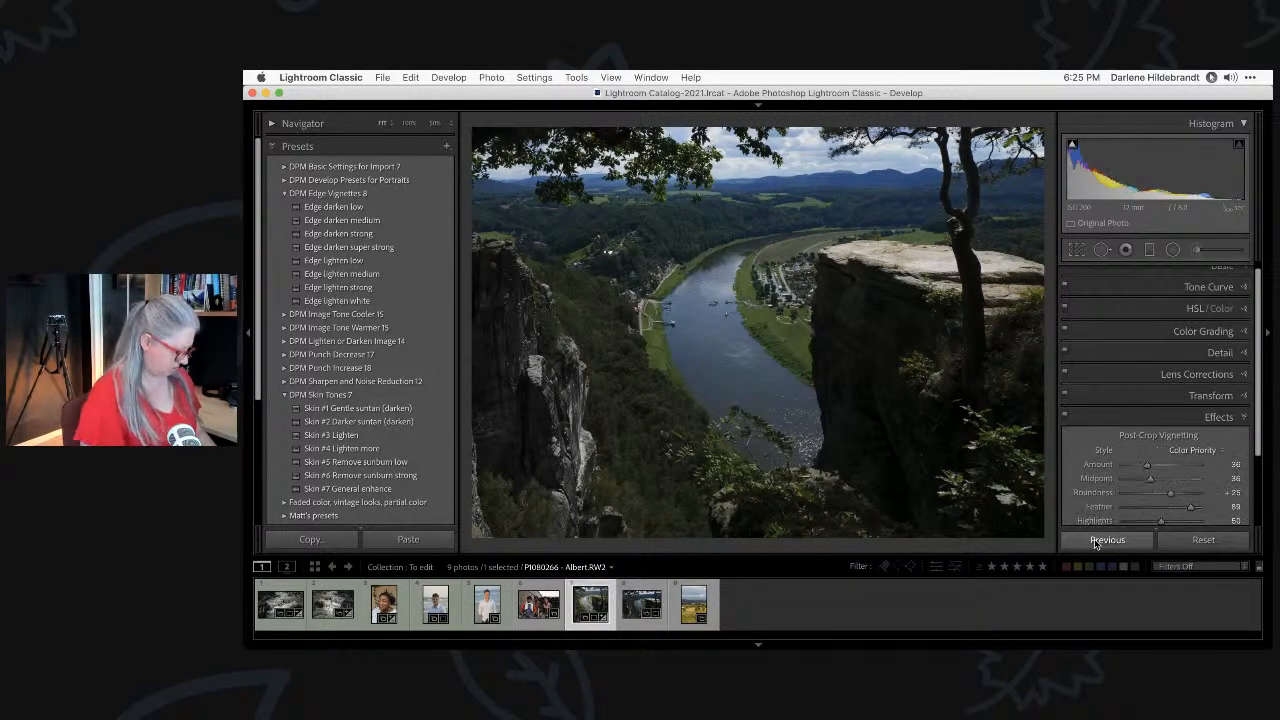
key("super+c")
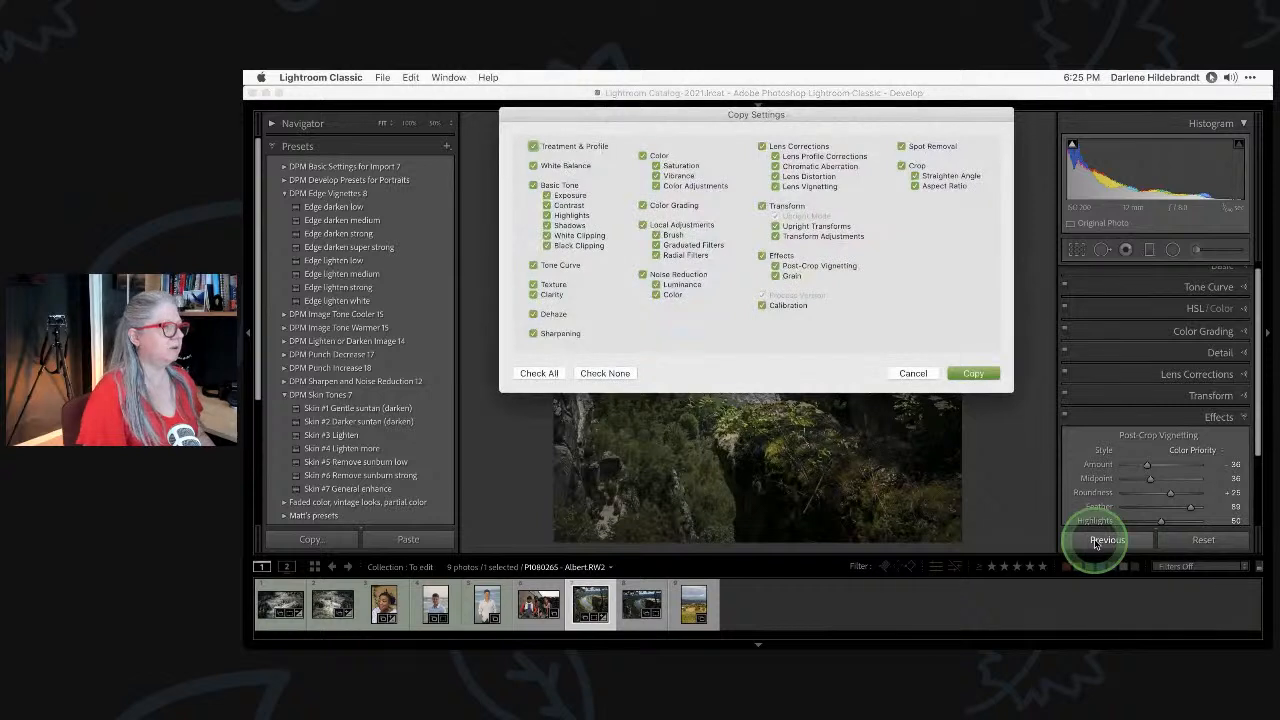
left_click(902, 166)
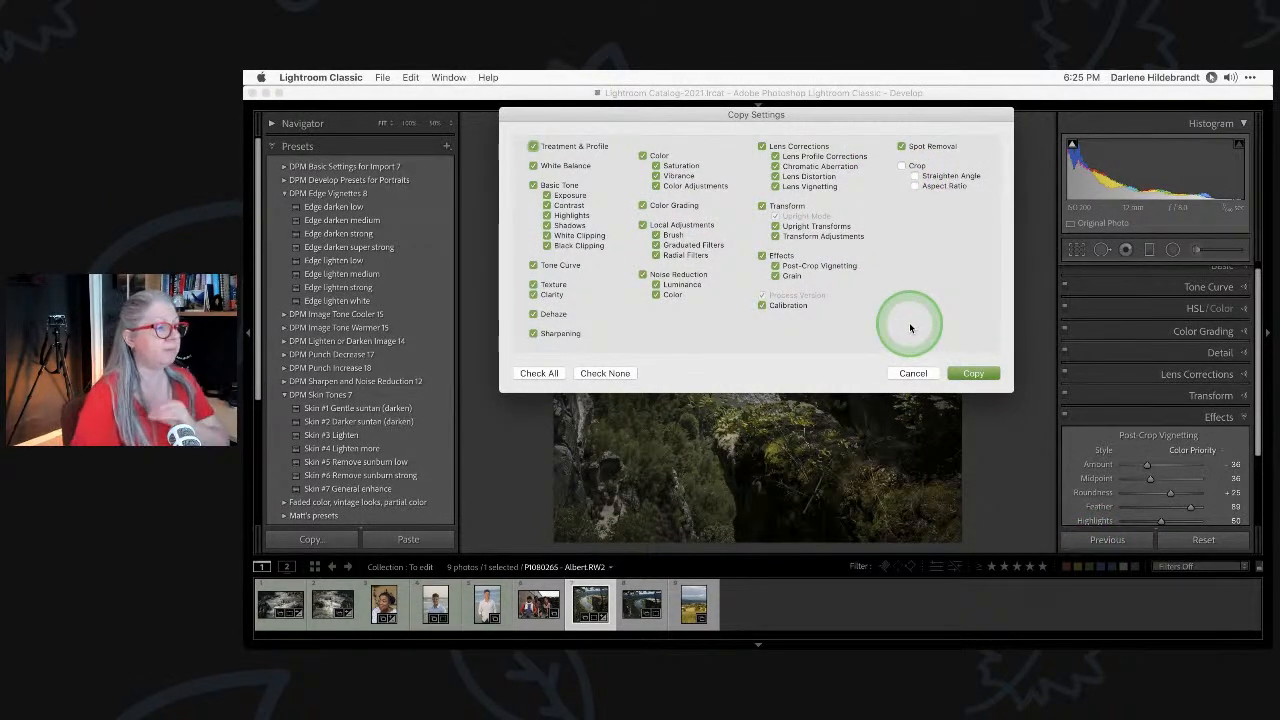
left_click(965, 374)
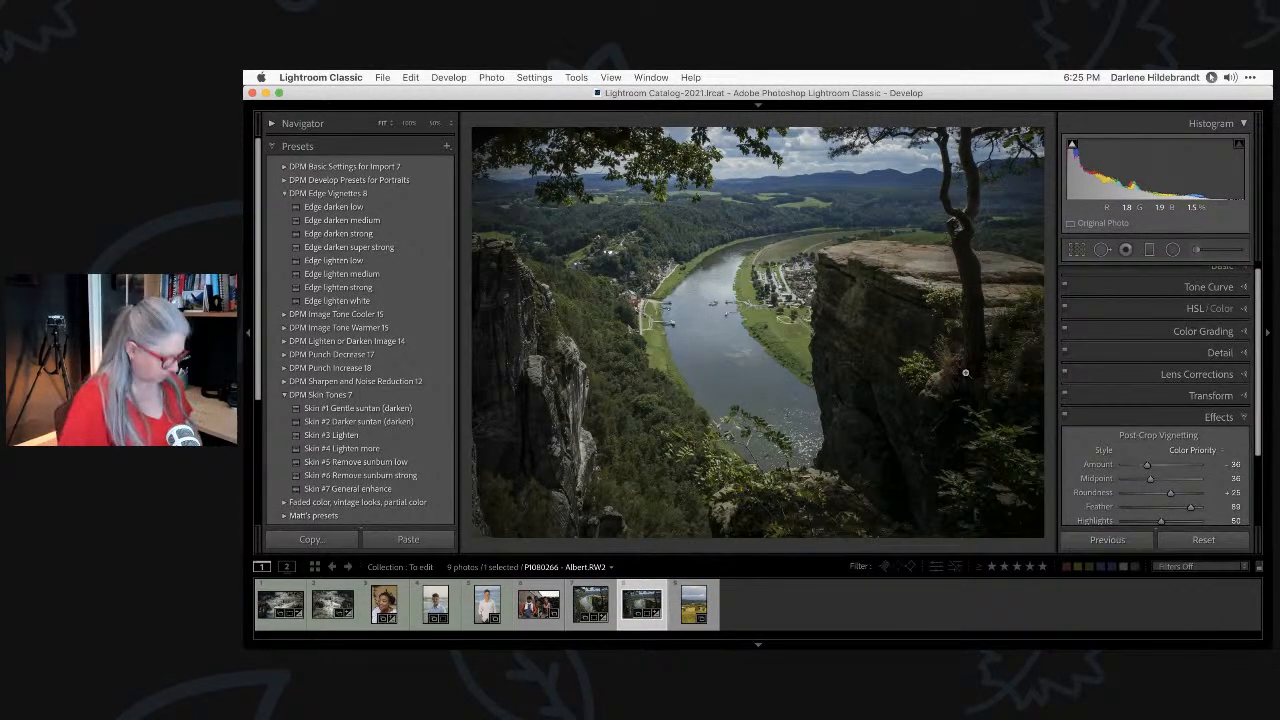
Shift the left slope's graduated filter slightly towards the river, and rotate the foreground graduated filter to a shallower diagonal.
key("m")
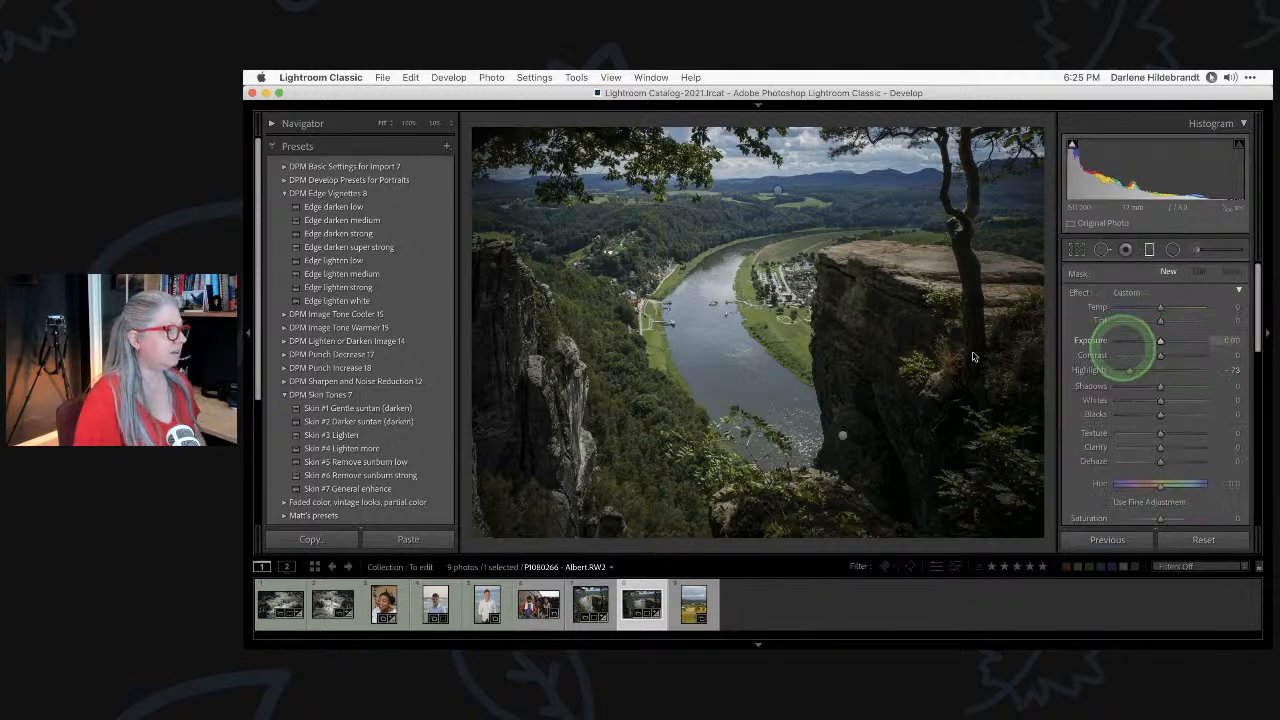
left_click(577, 373)
left_click_drag(577, 373, 603, 376)
left_click(843, 436)
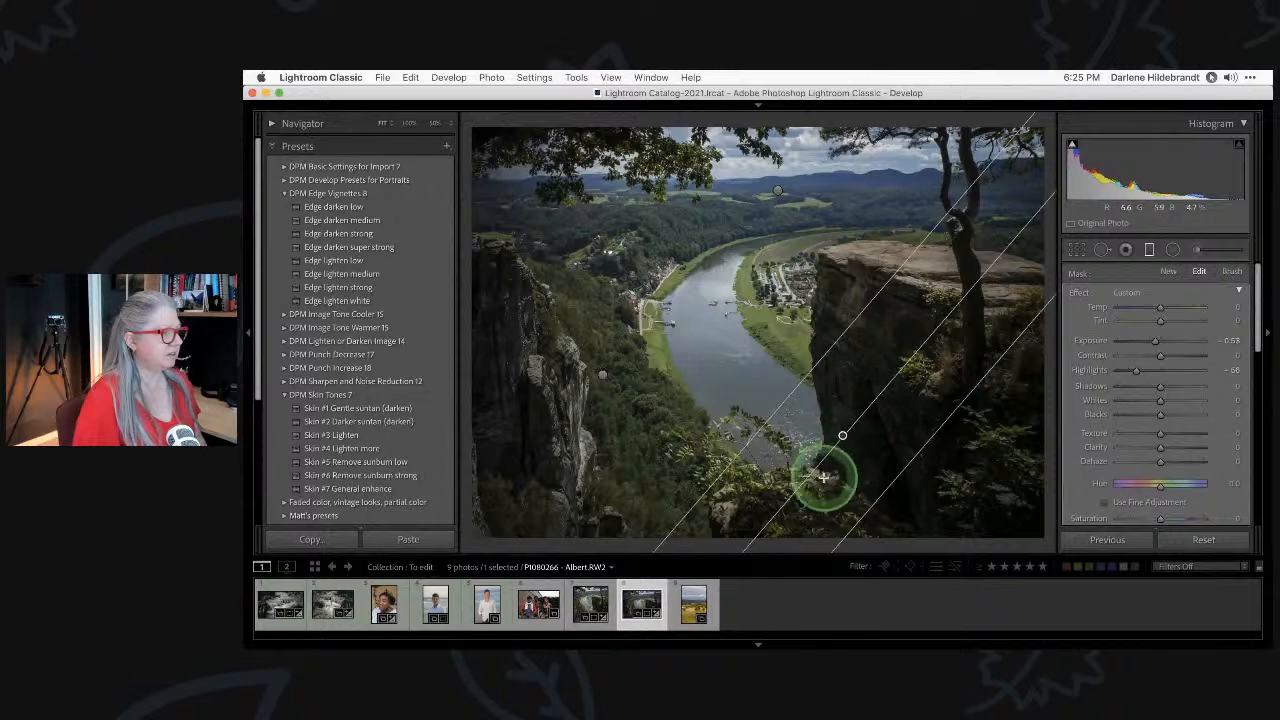
left_click_drag(811, 477, 789, 469)
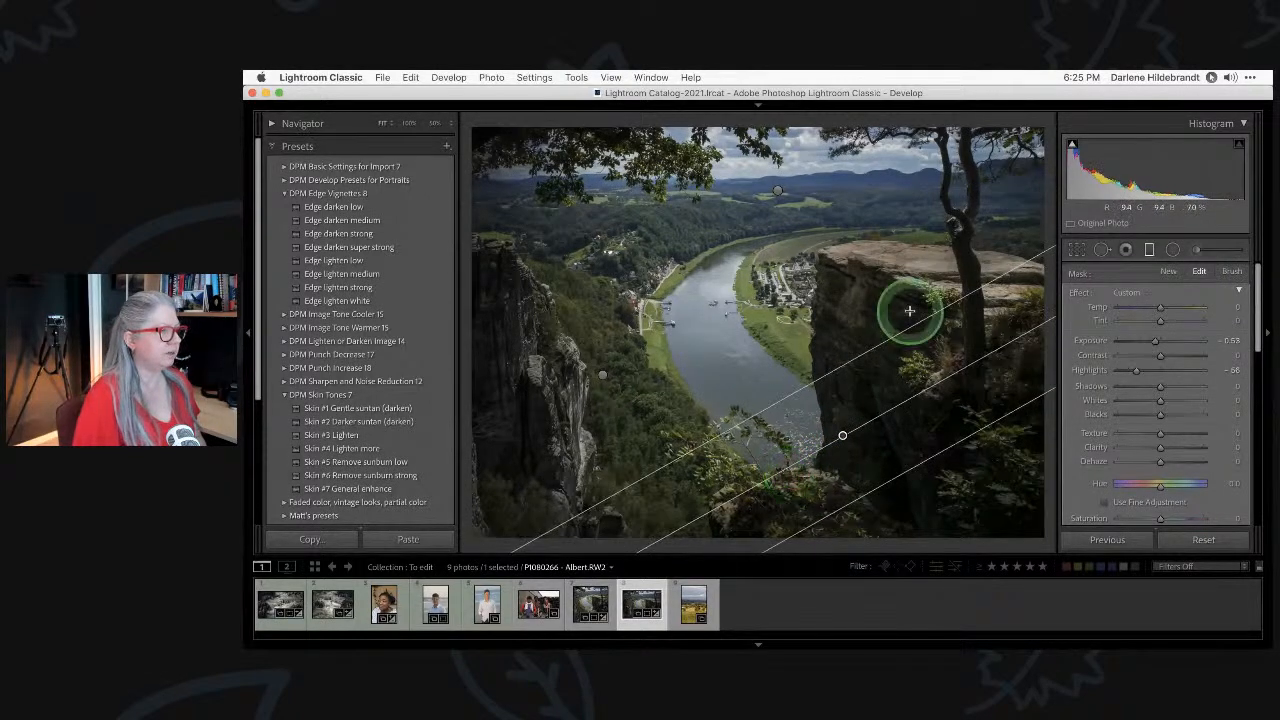
Reposition the radial filters, moving one along the flat cliff top and the other down from the river onto the foreground foliage.
key("shift+m")
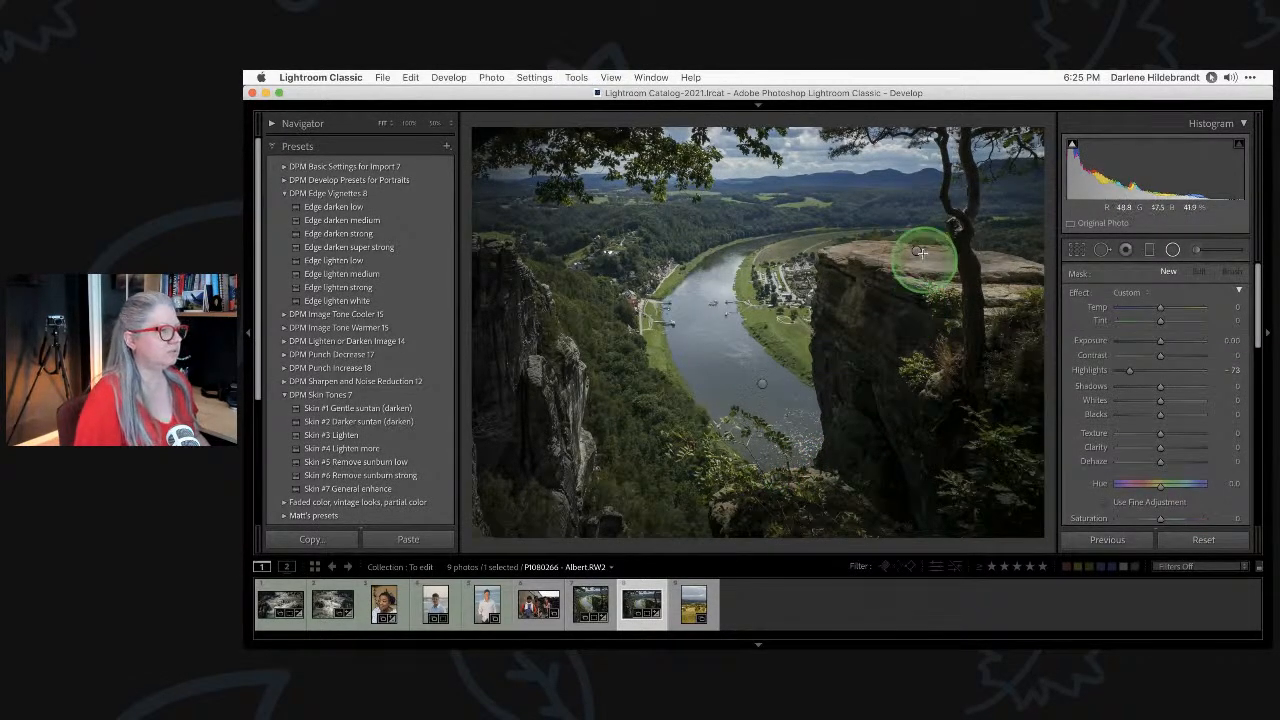
left_click_drag(917, 249, 959, 230)
left_click(763, 384)
left_click_drag(801, 392, 795, 465)
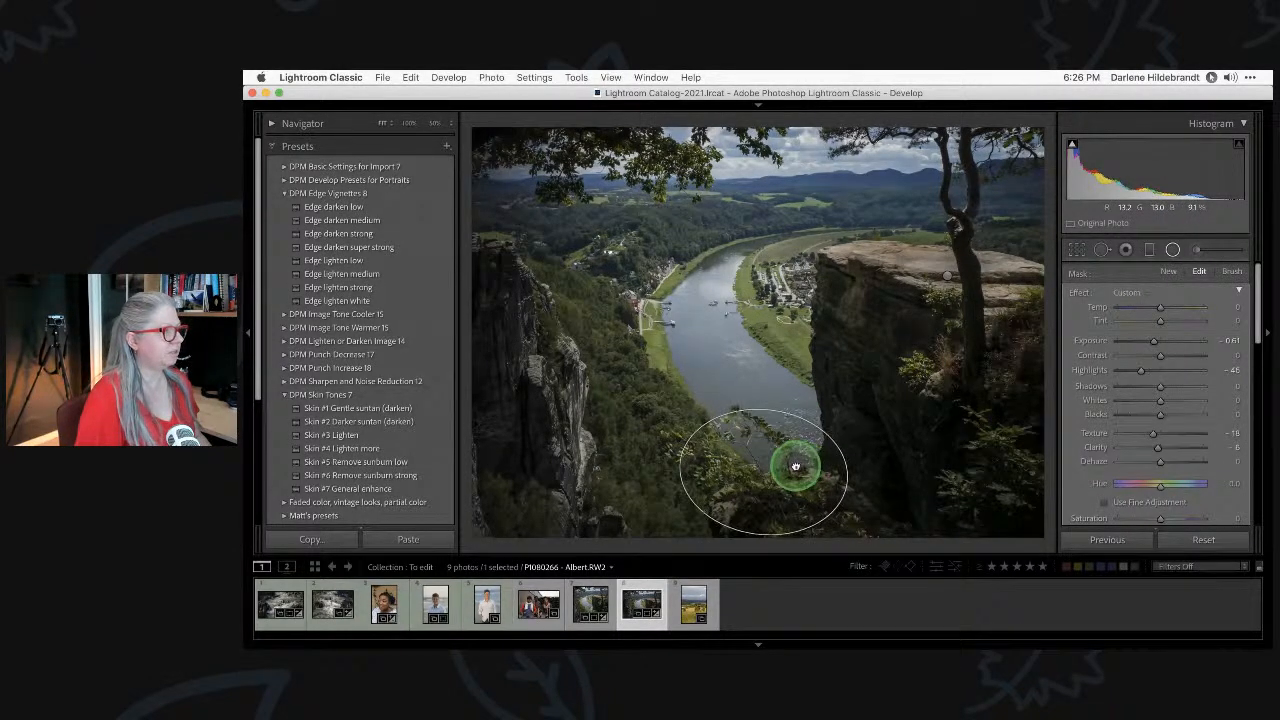
key("o")
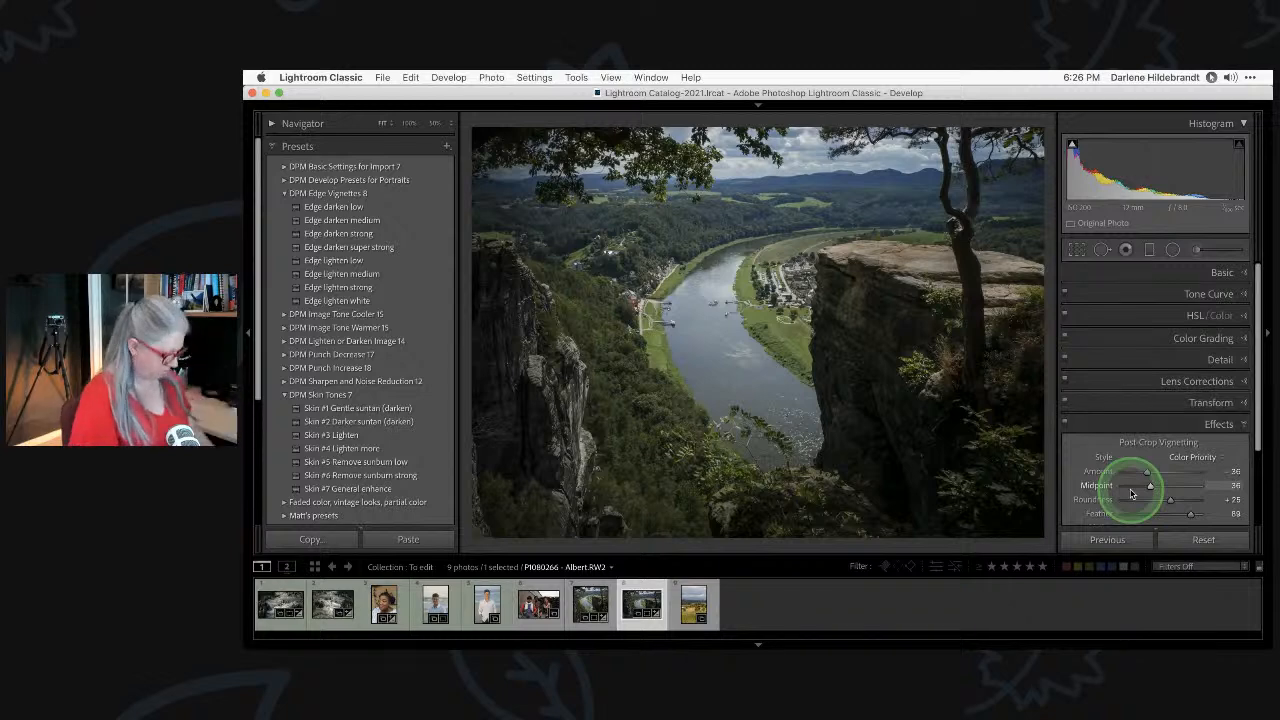
Compare the two edited river photos side by side with the surrounding panels hidden, and restore the panels.
key("shift+Left")
key("c")
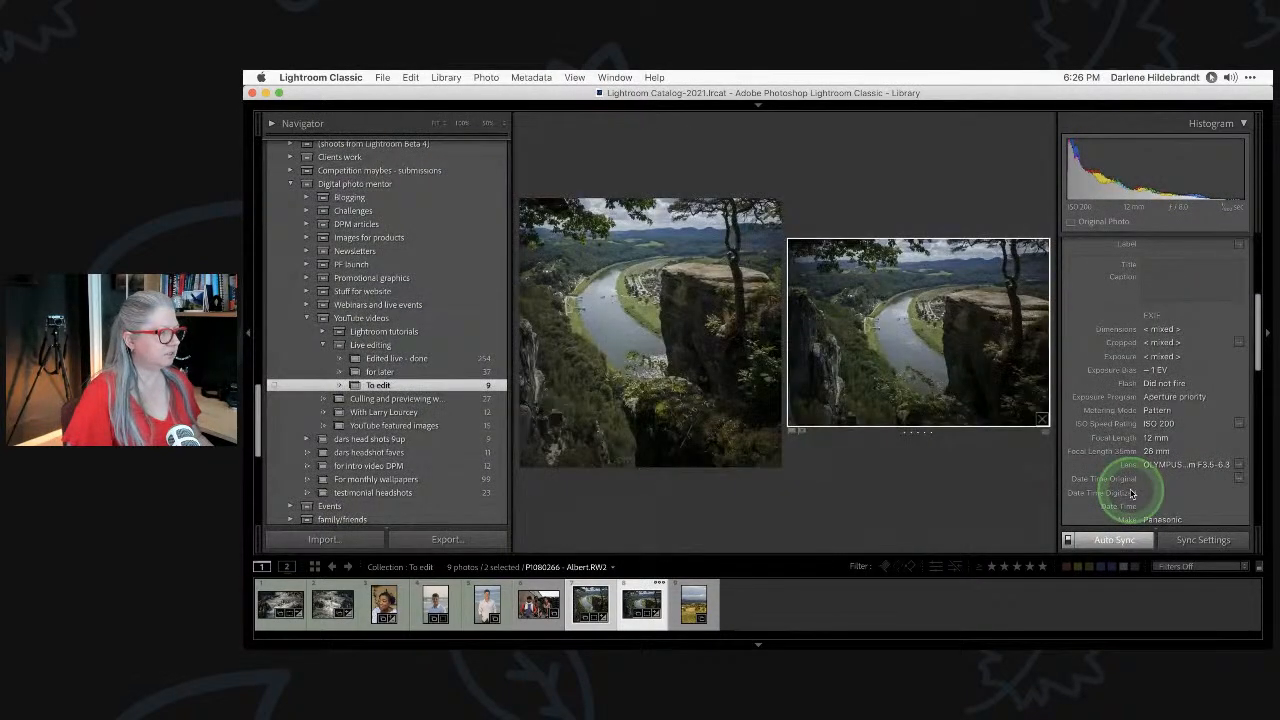
key("shift+Tab")
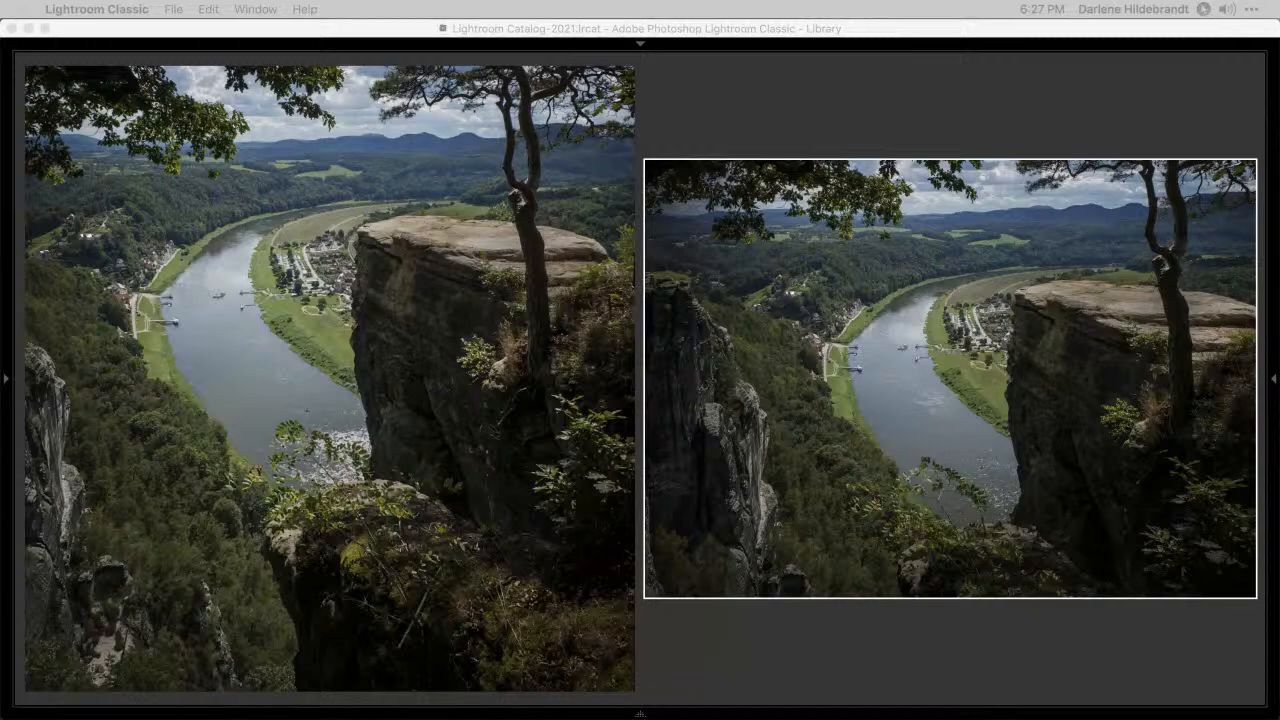
left_click(900, 625)
key("shift+Tab")
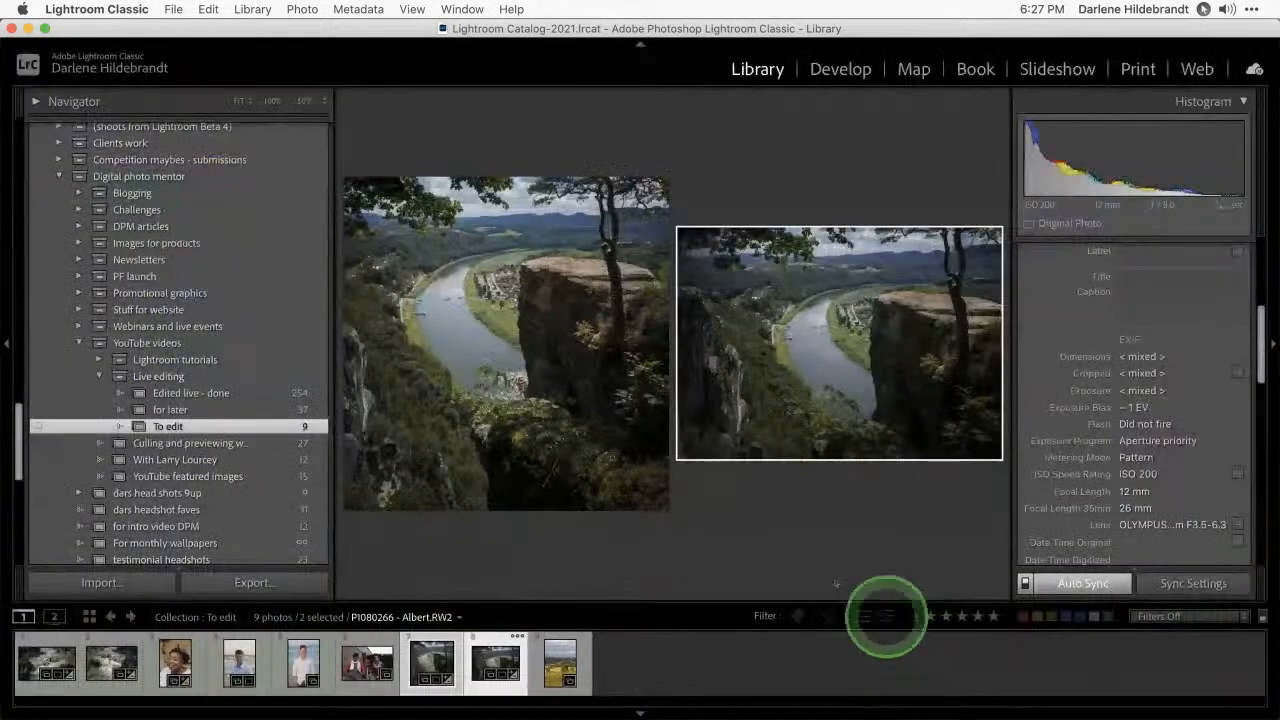
Return to the collection's grid, open the vertical farmland photo at full view and look over its composition.
key("g")
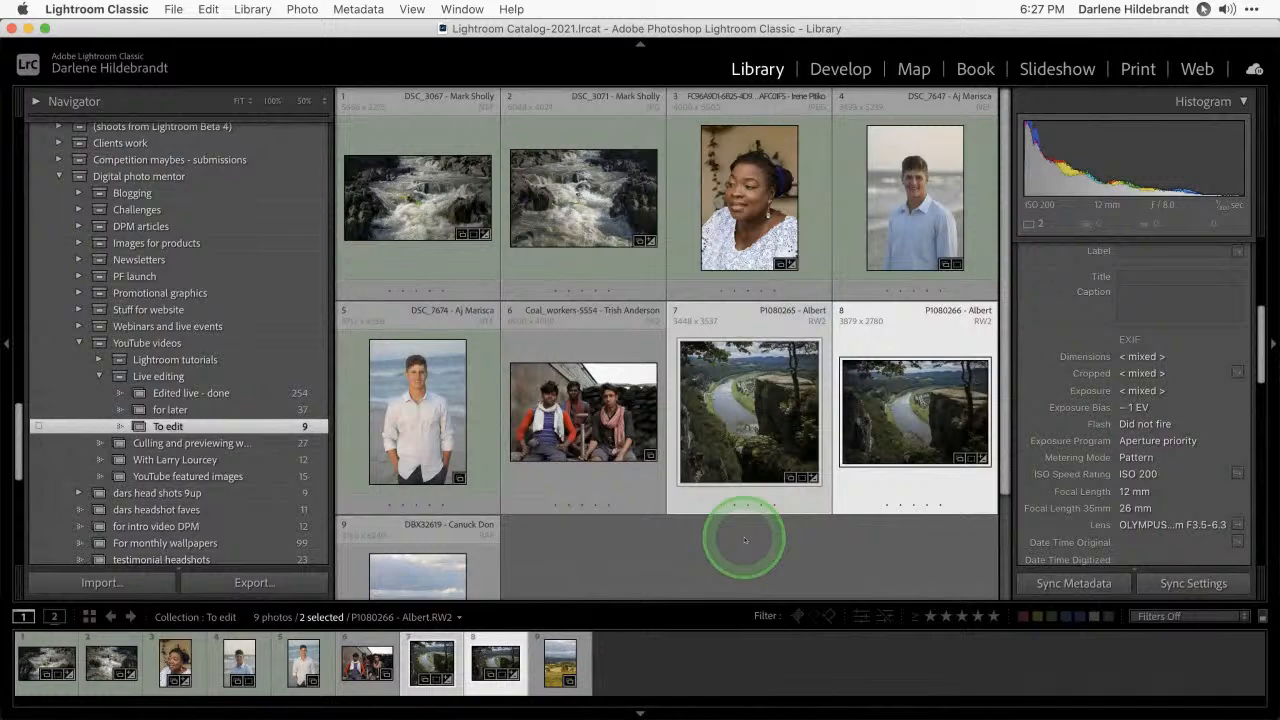
scroll(744, 540, "down", 3)
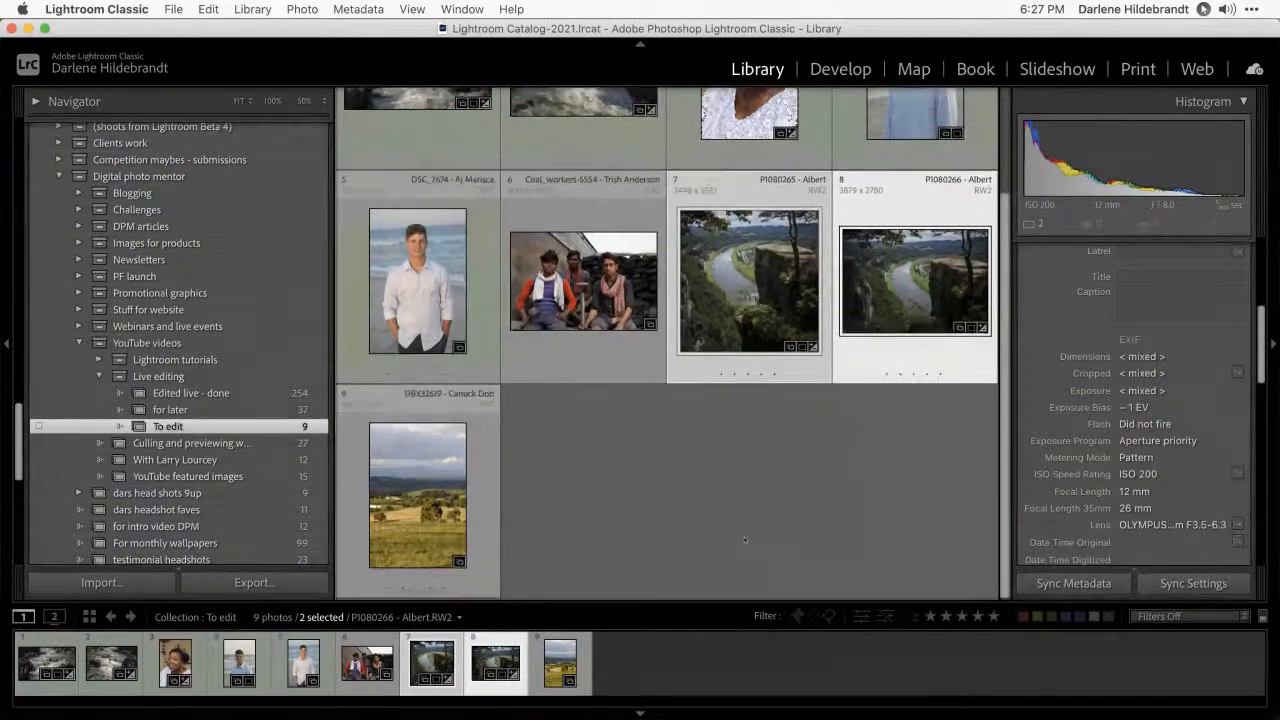
double_click(411, 502)
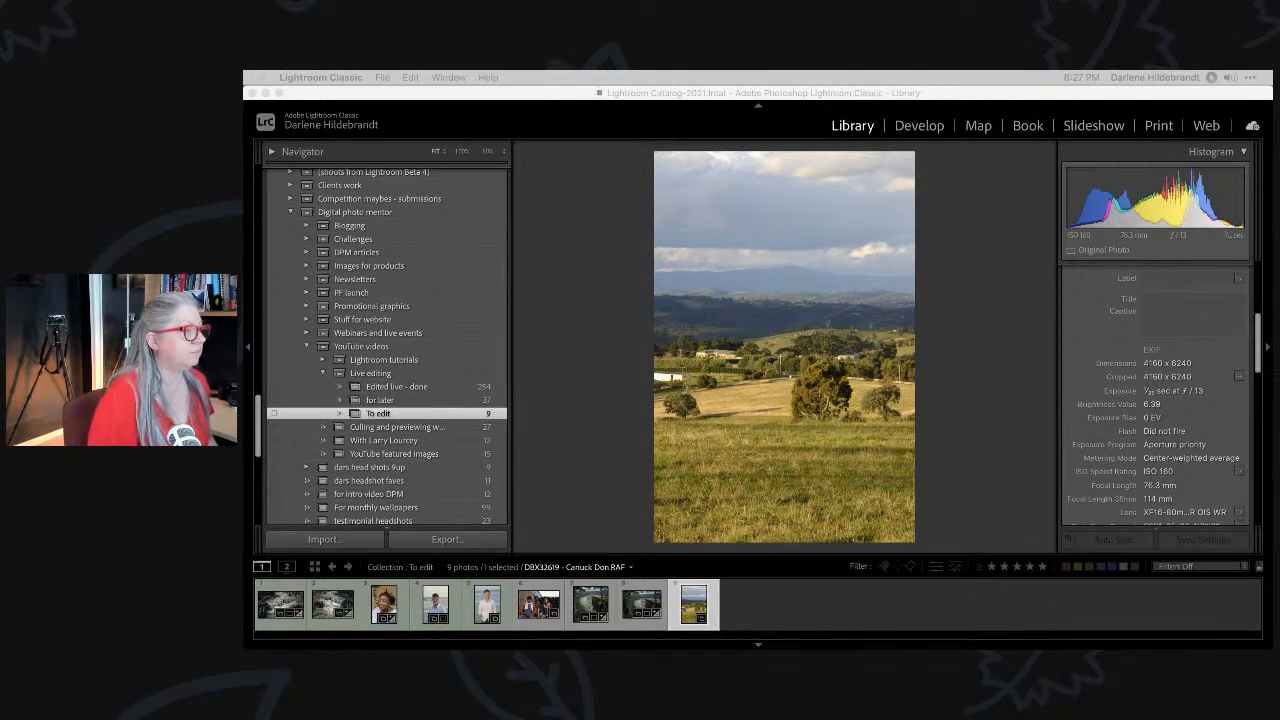
left_click(966, 390)
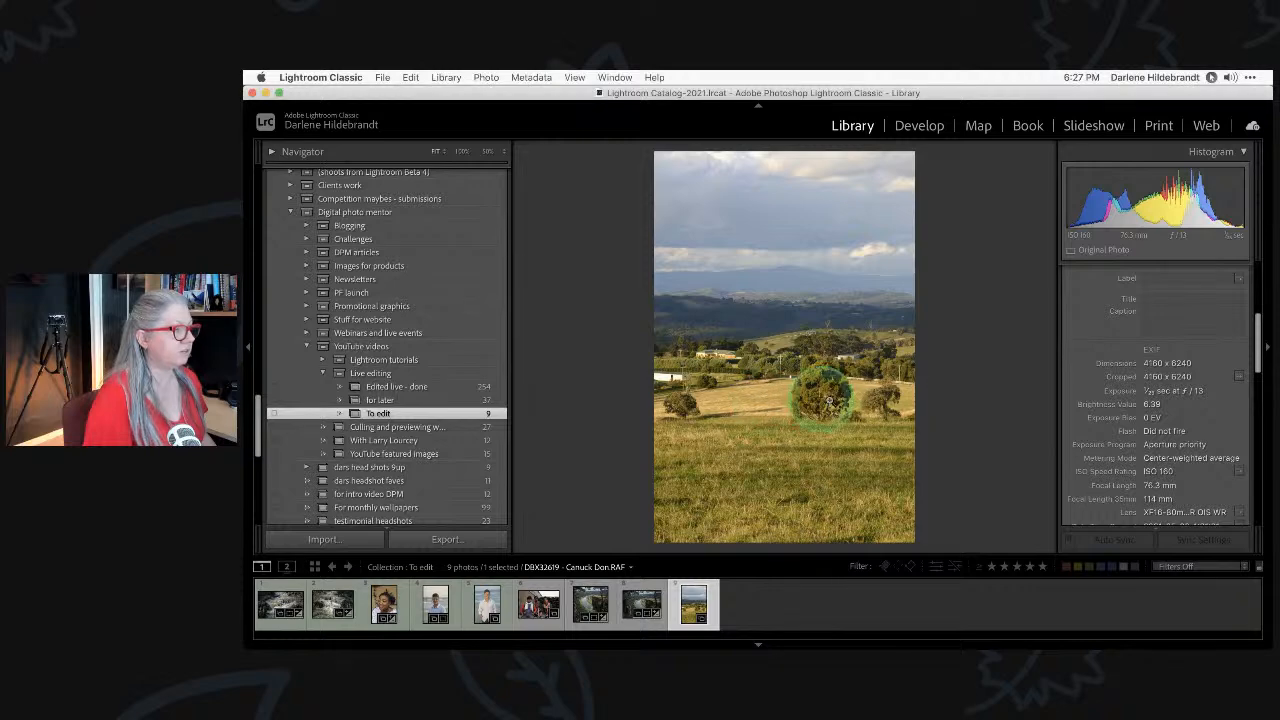
left_click(792, 396)
scroll(814, 343, "up", 2)
left_click_drag(810, 318, 872, 396)
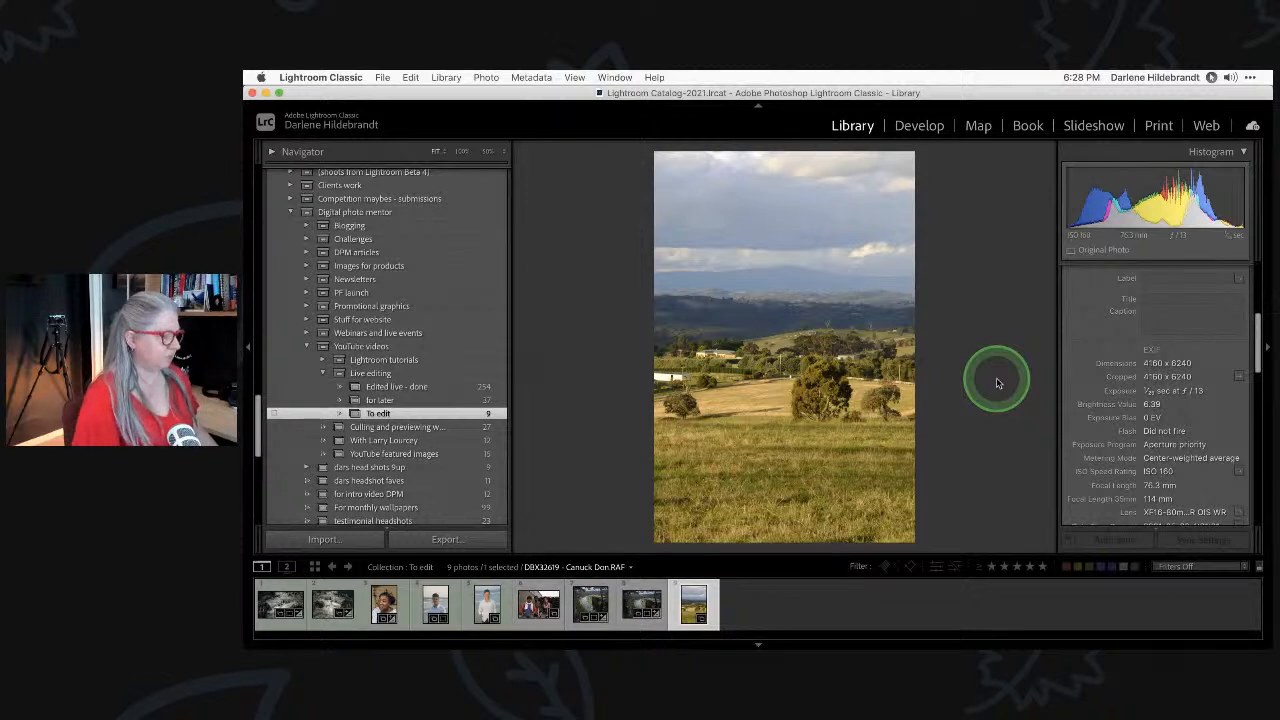
Open the farmland photo in Develop with a larger view, and crop it to a horizontal frame without most foreground grass and upper sky.
key("shift+Tab")
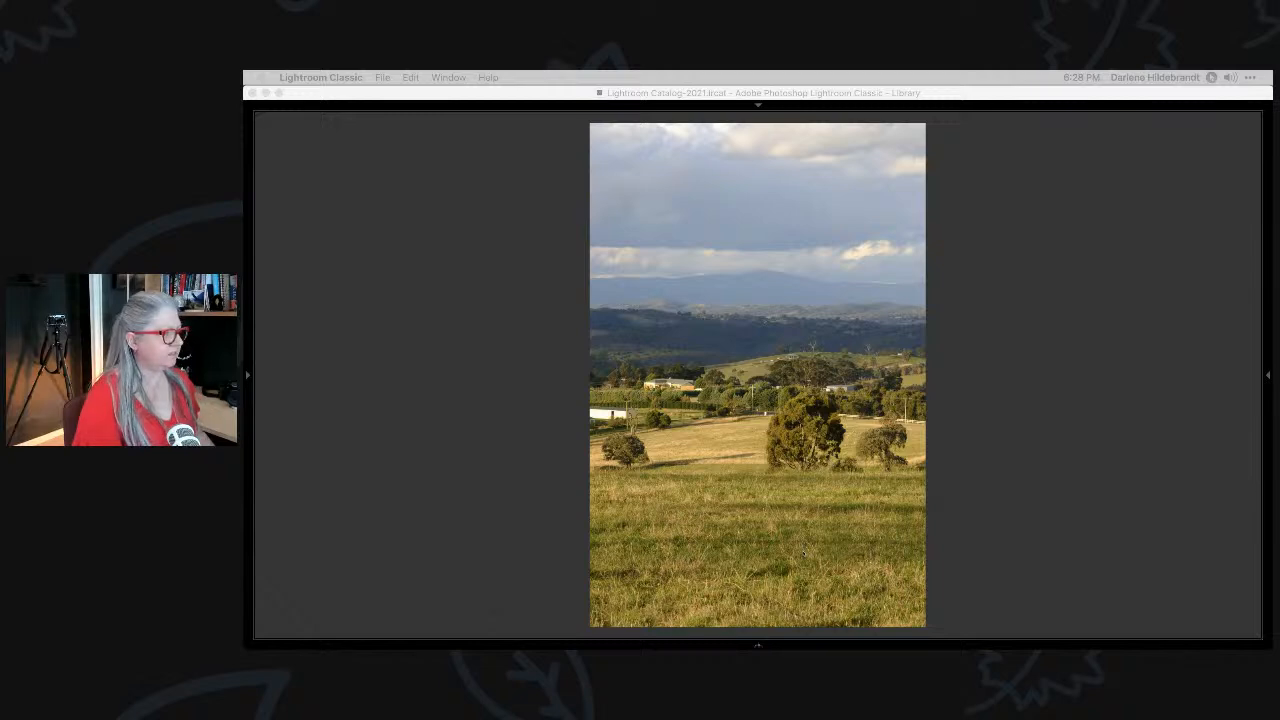
left_click(966, 256)
key("d")
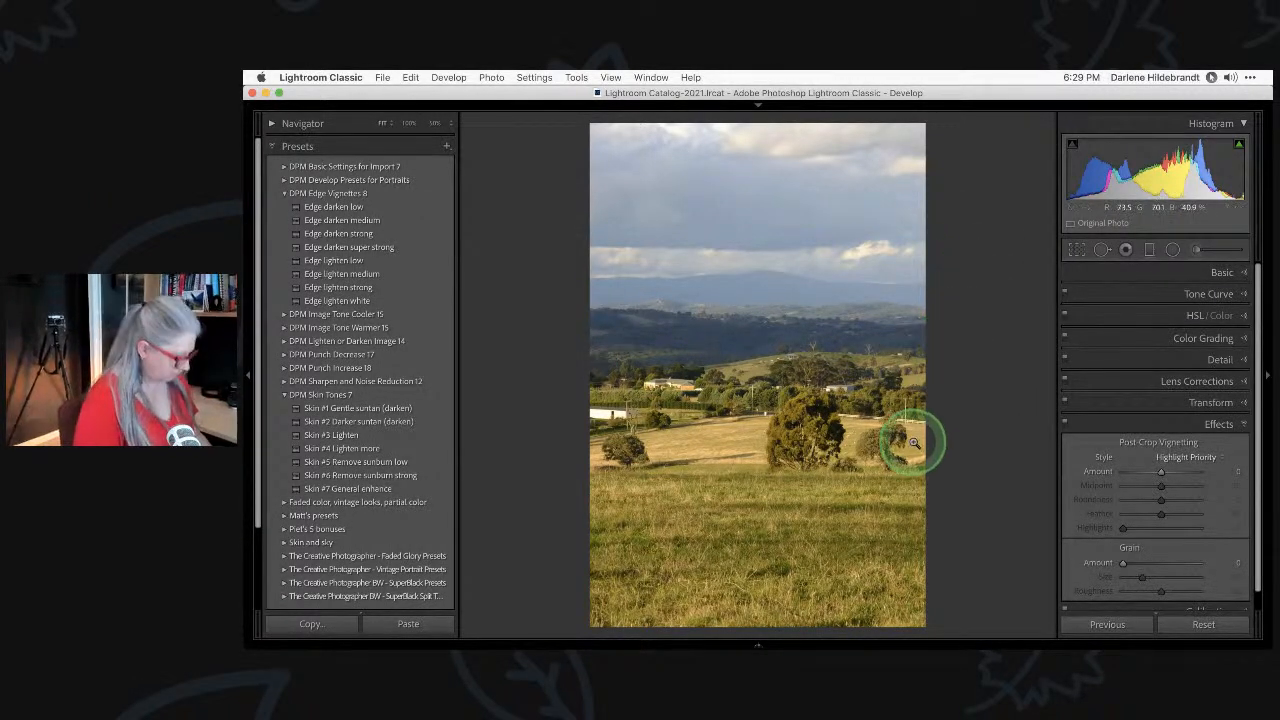
key("r")
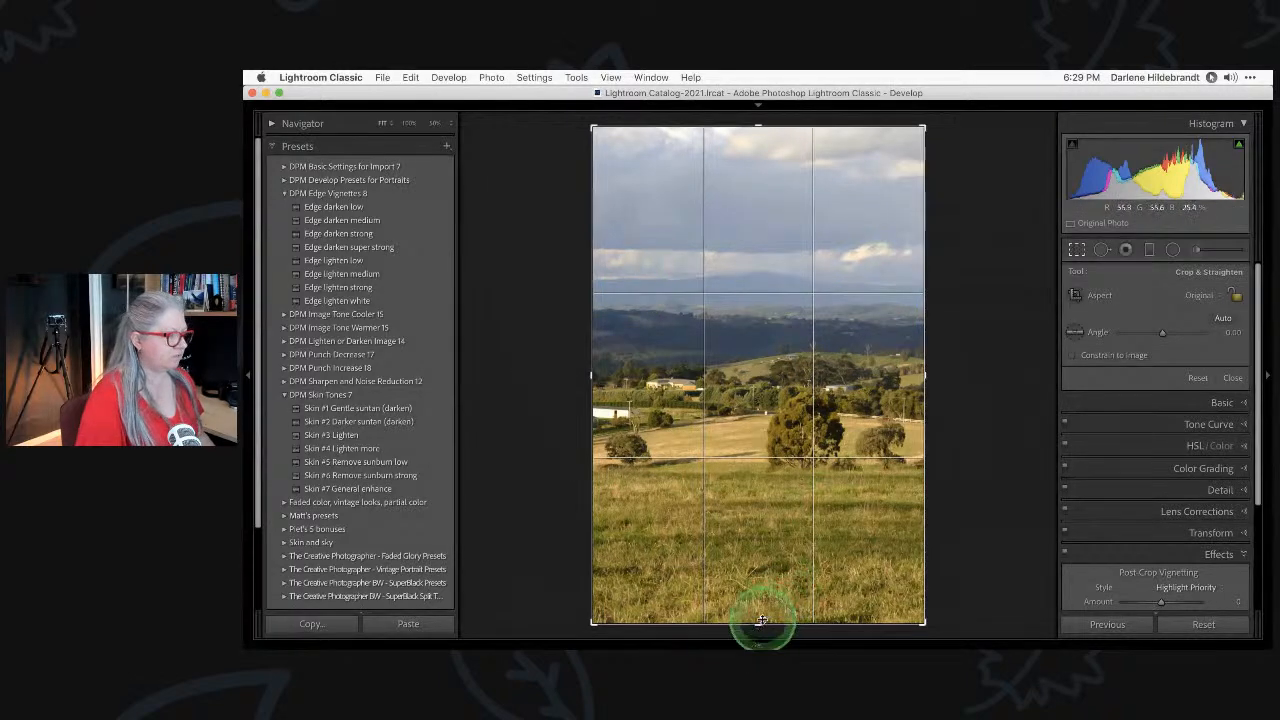
mouse_move(757, 622)
left_mouse_down()
mouse_move(760, 551)
mouse_move(772, 626)
left_mouse_up()
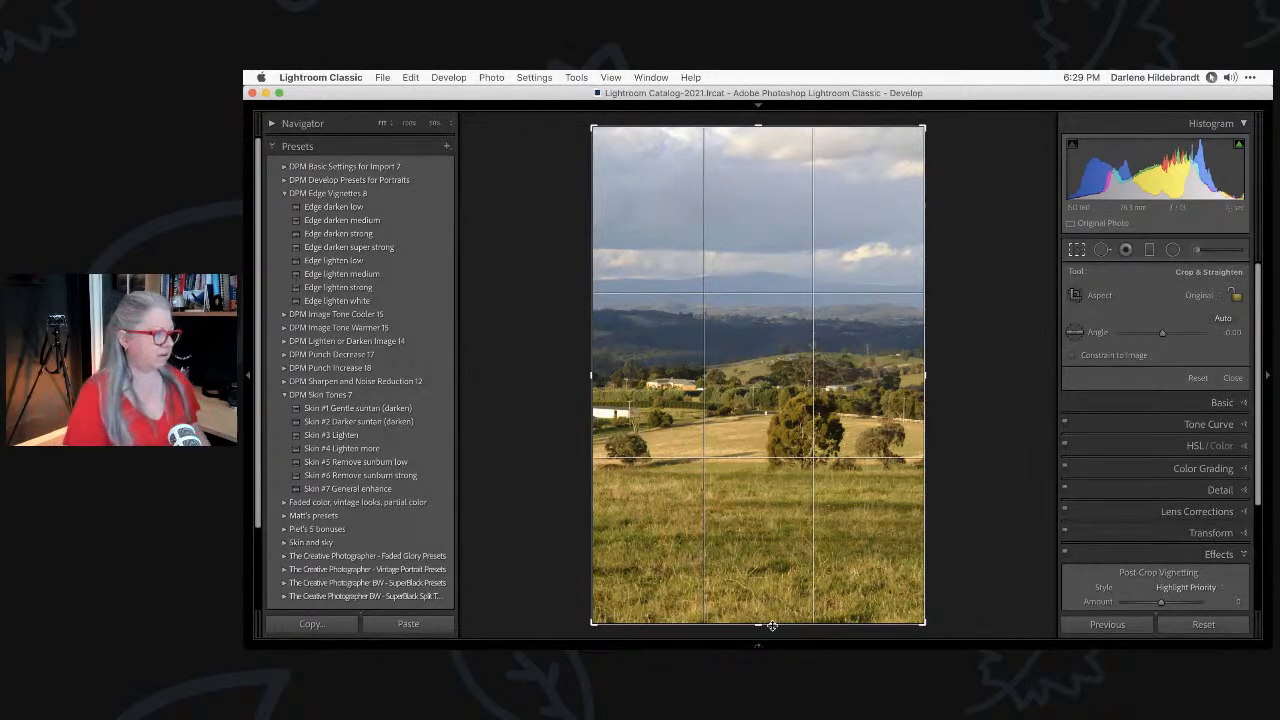
left_click_drag(772, 626, 772, 560)
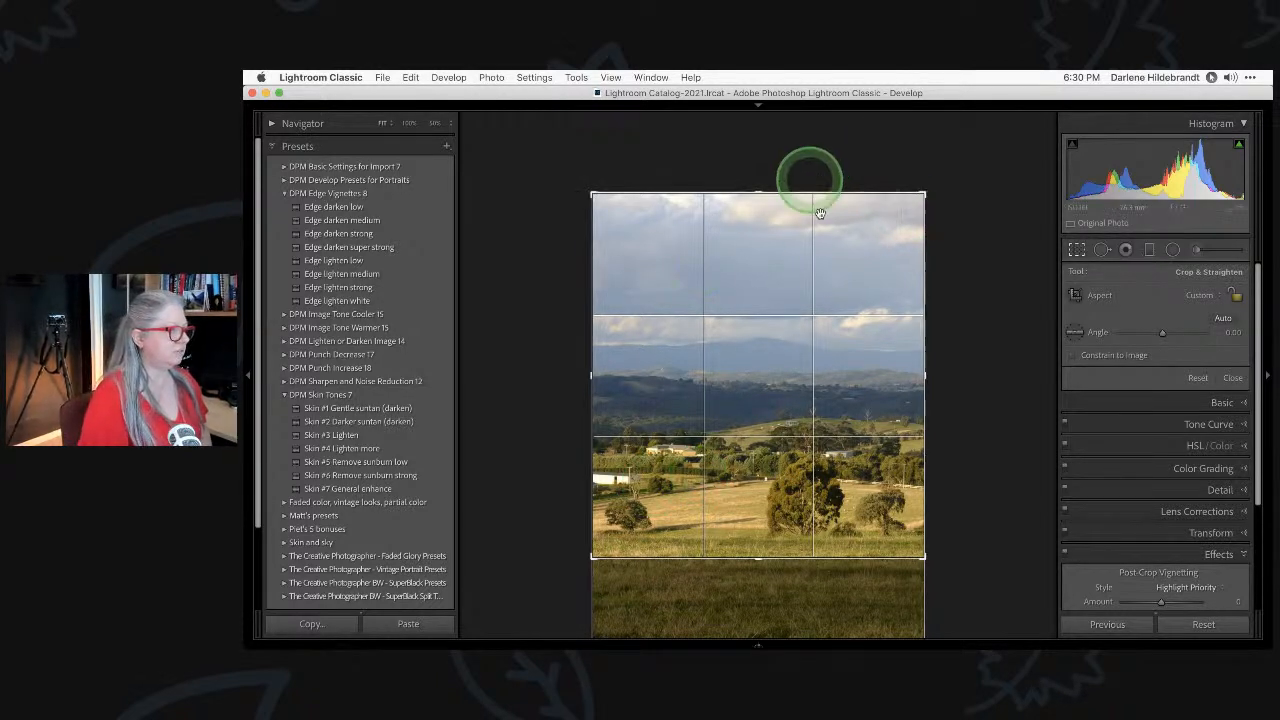
left_click_drag(758, 194, 754, 240)
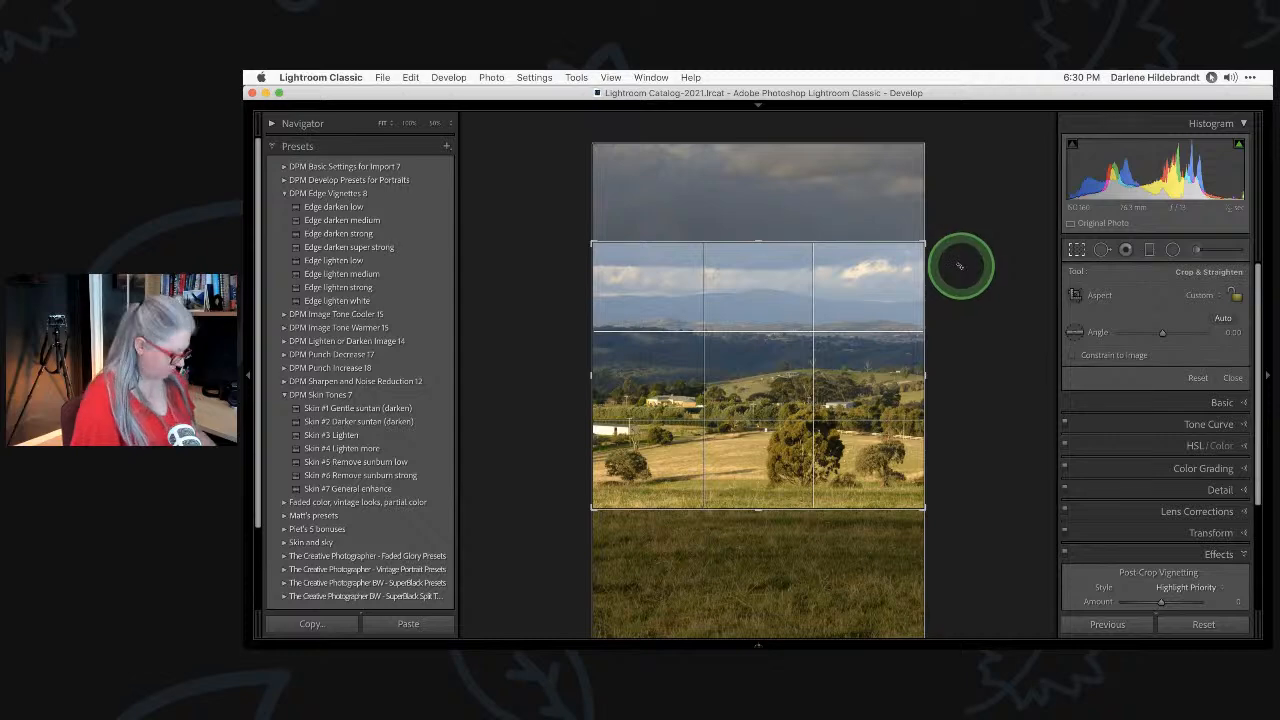
key("Return")
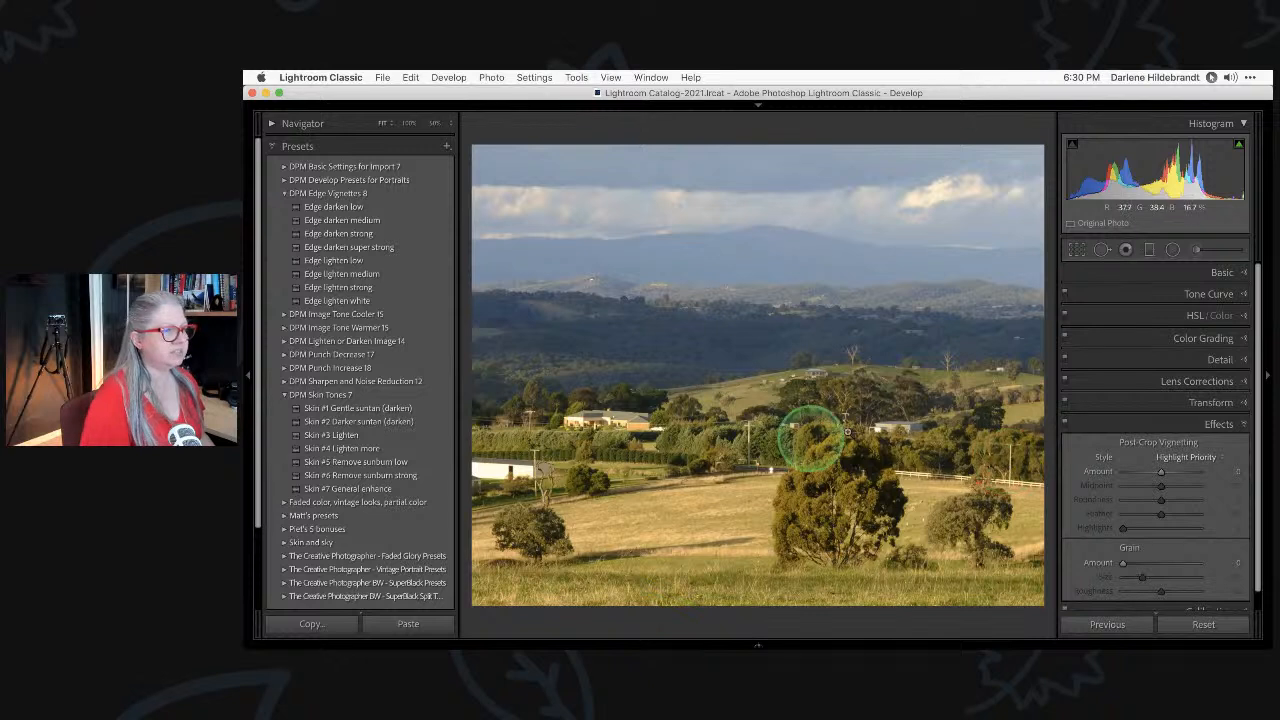
Open the Basic adjustments, overlay the photo's exposure information, and examine the large tree's sharpness at 100%.
left_click(1219, 275)
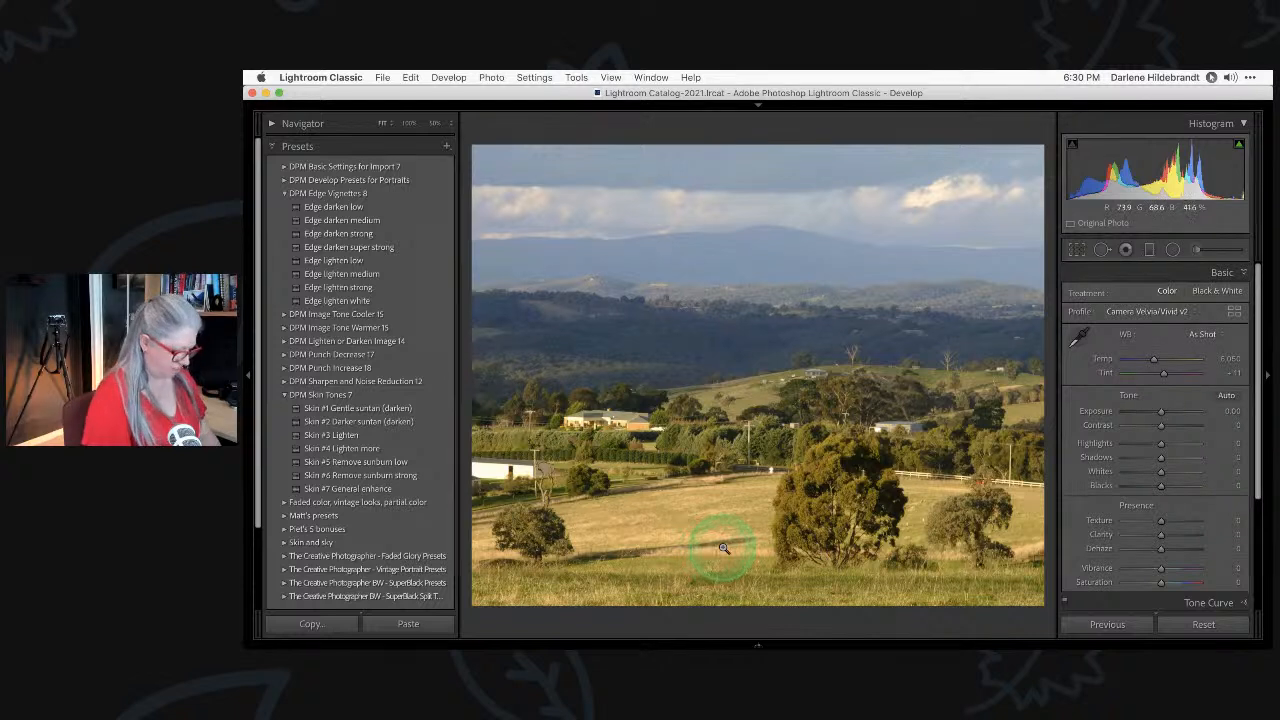
key("i")
key("i")
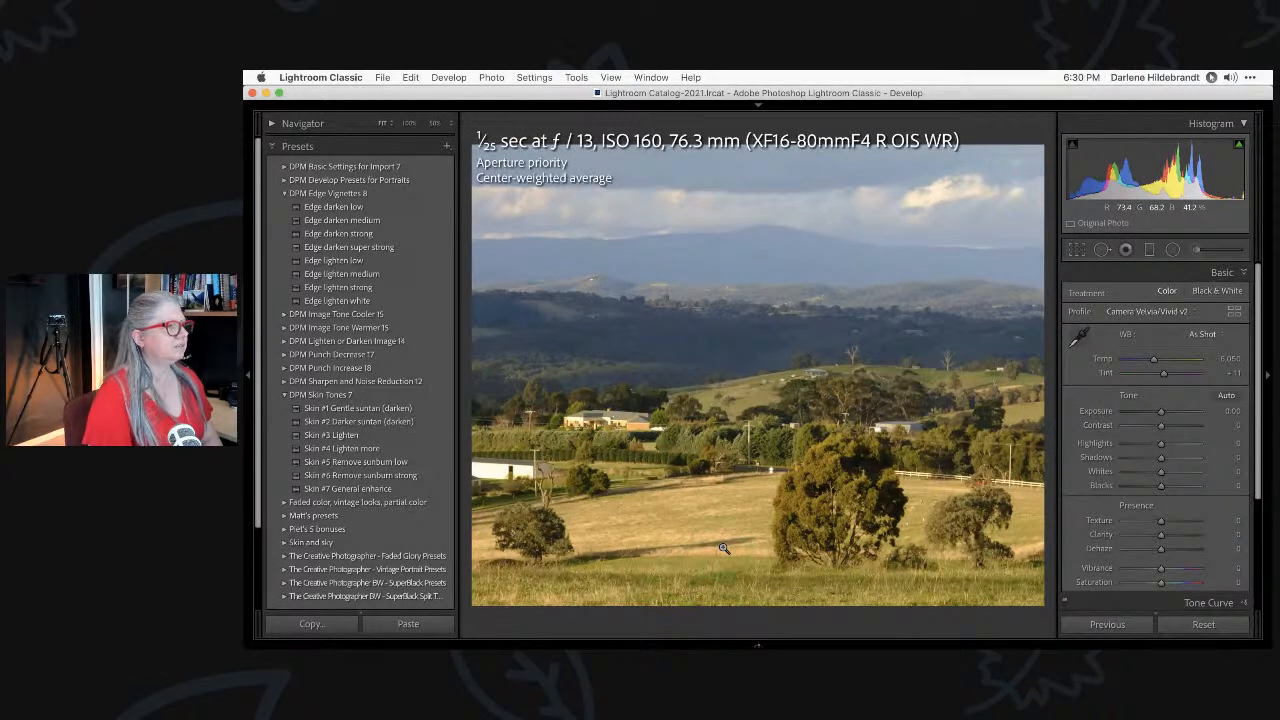
key("i")
key("i")
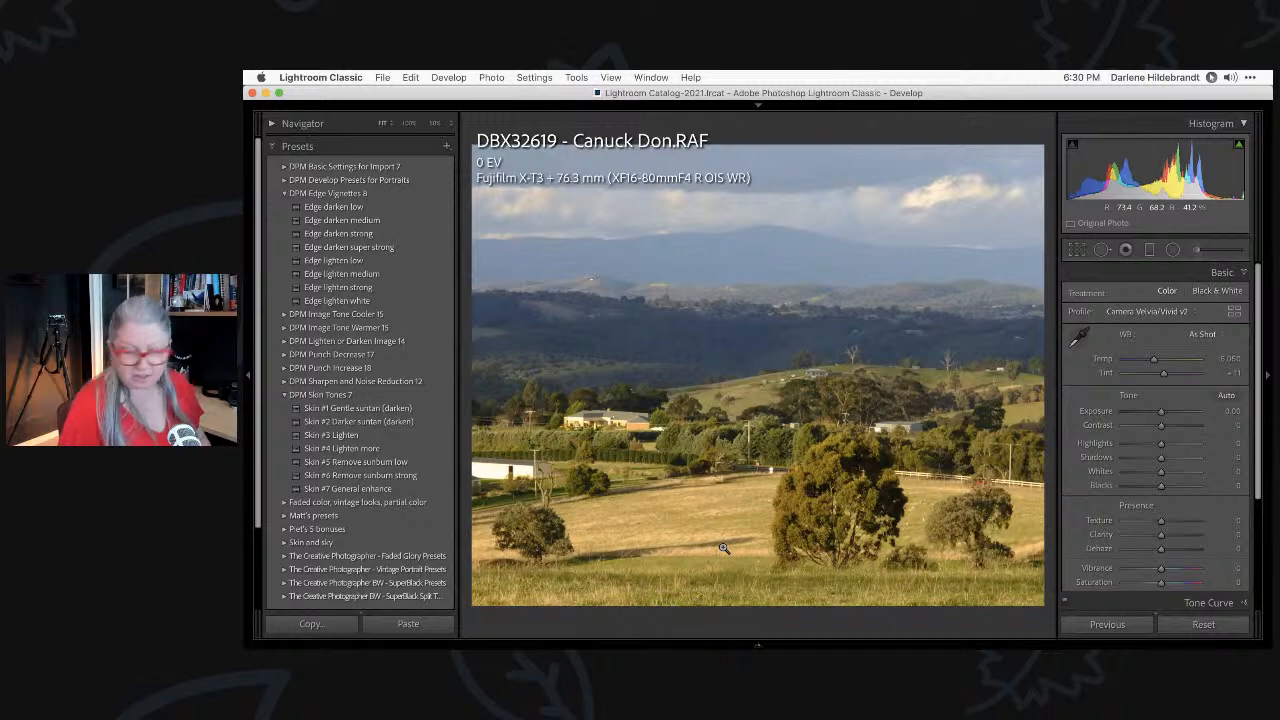
key("i")
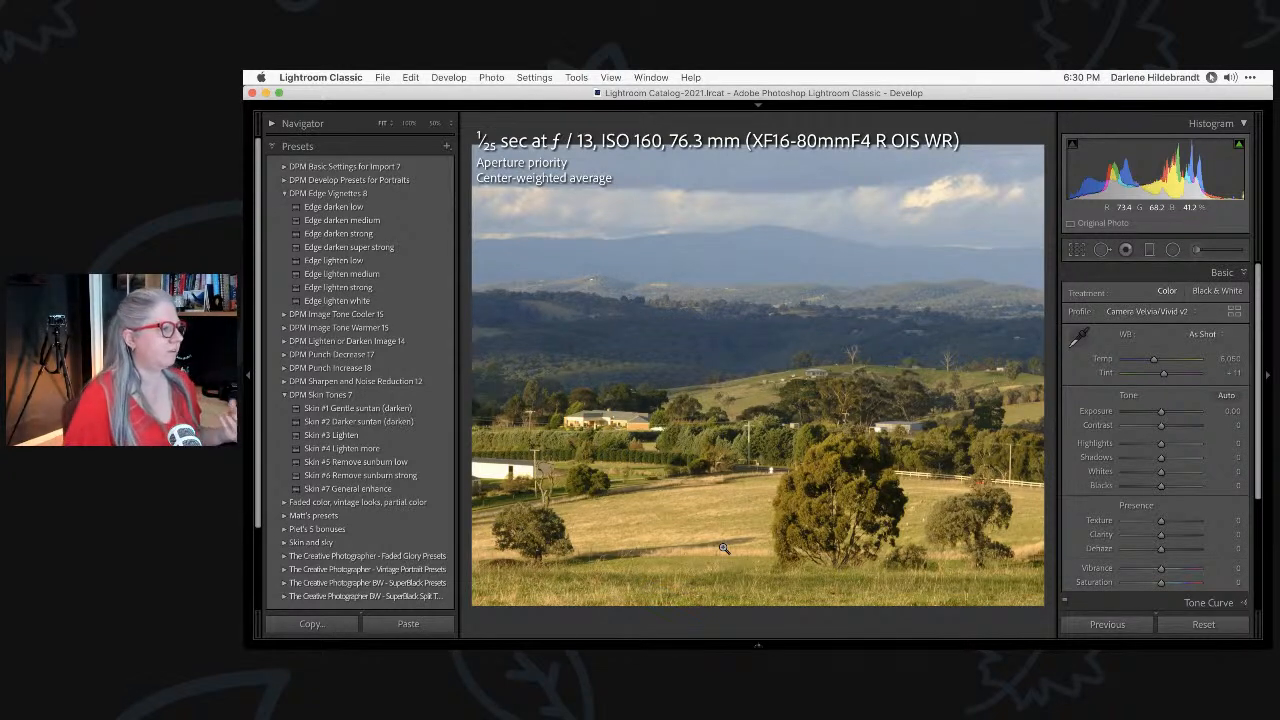
left_click(724, 548)
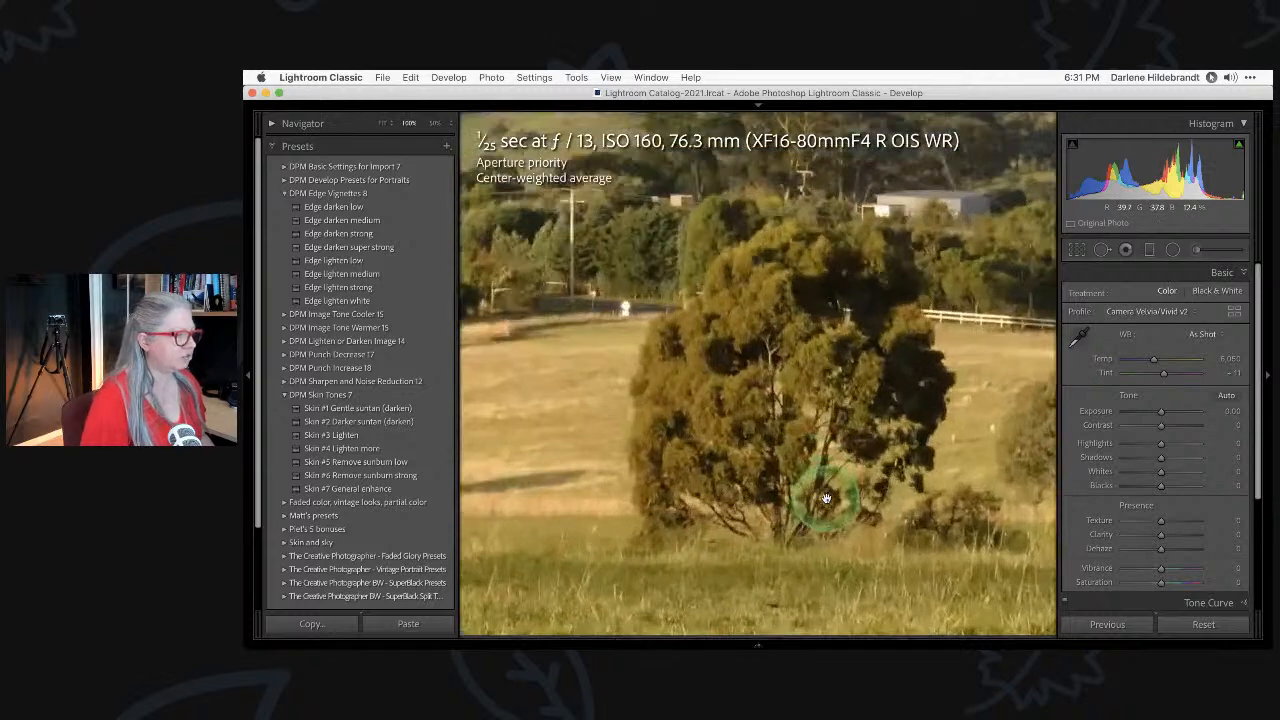
left_click(822, 500)
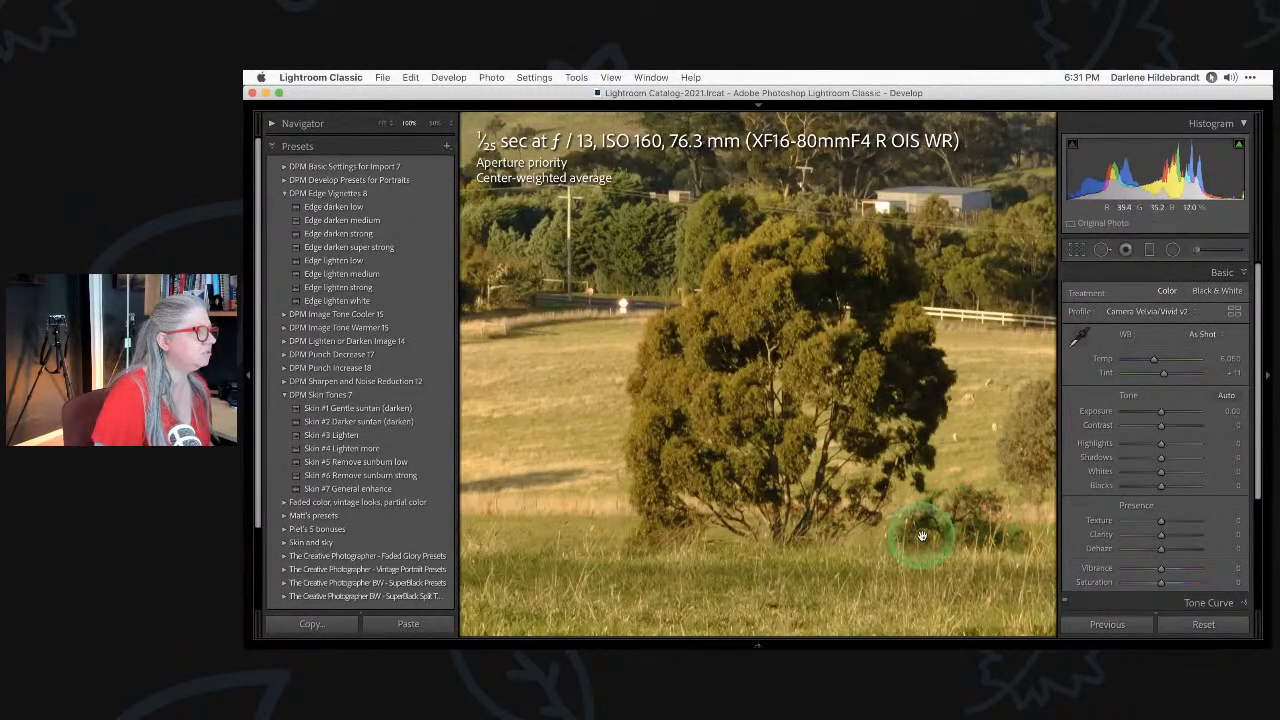
Examine the large tree, fields and farm buildings across the farmland photo at 100%, and return to the full view.
left_click_drag(917, 523, 857, 449)
left_click_drag(640, 337, 674, 363)
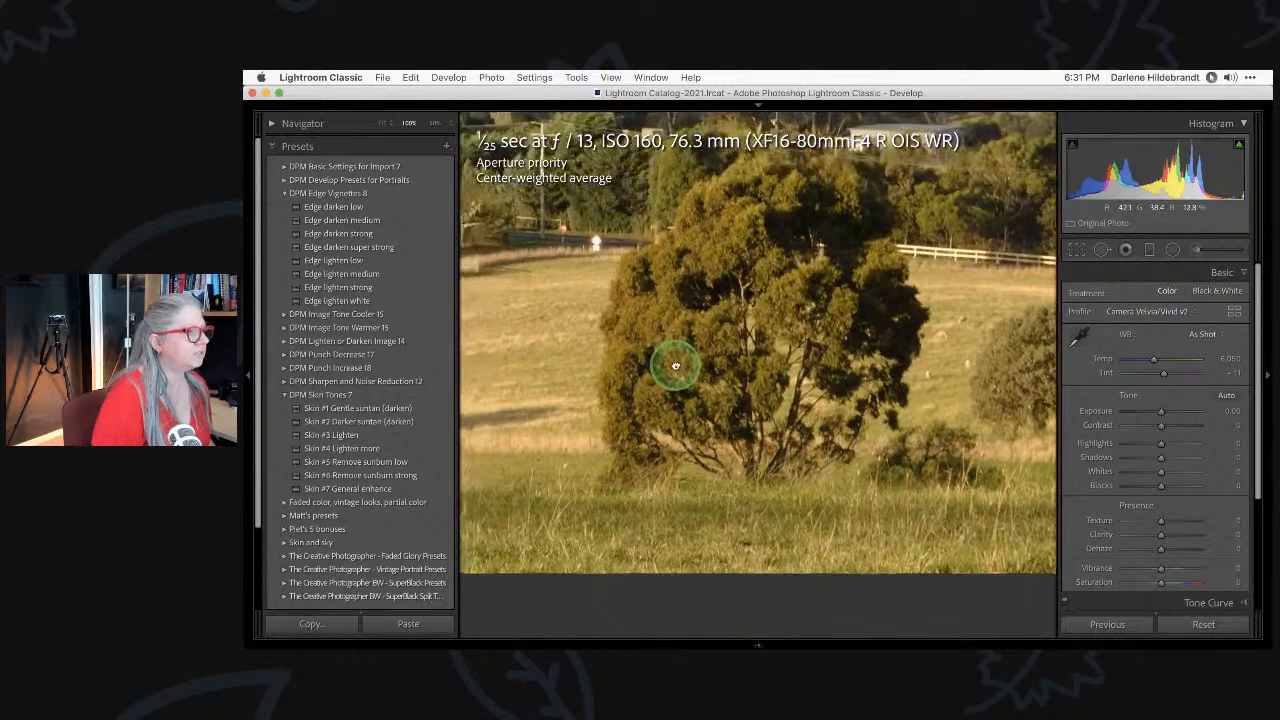
left_click_drag(544, 325, 910, 450)
left_click_drag(622, 487, 782, 425)
scroll(782, 425, "down", 5)
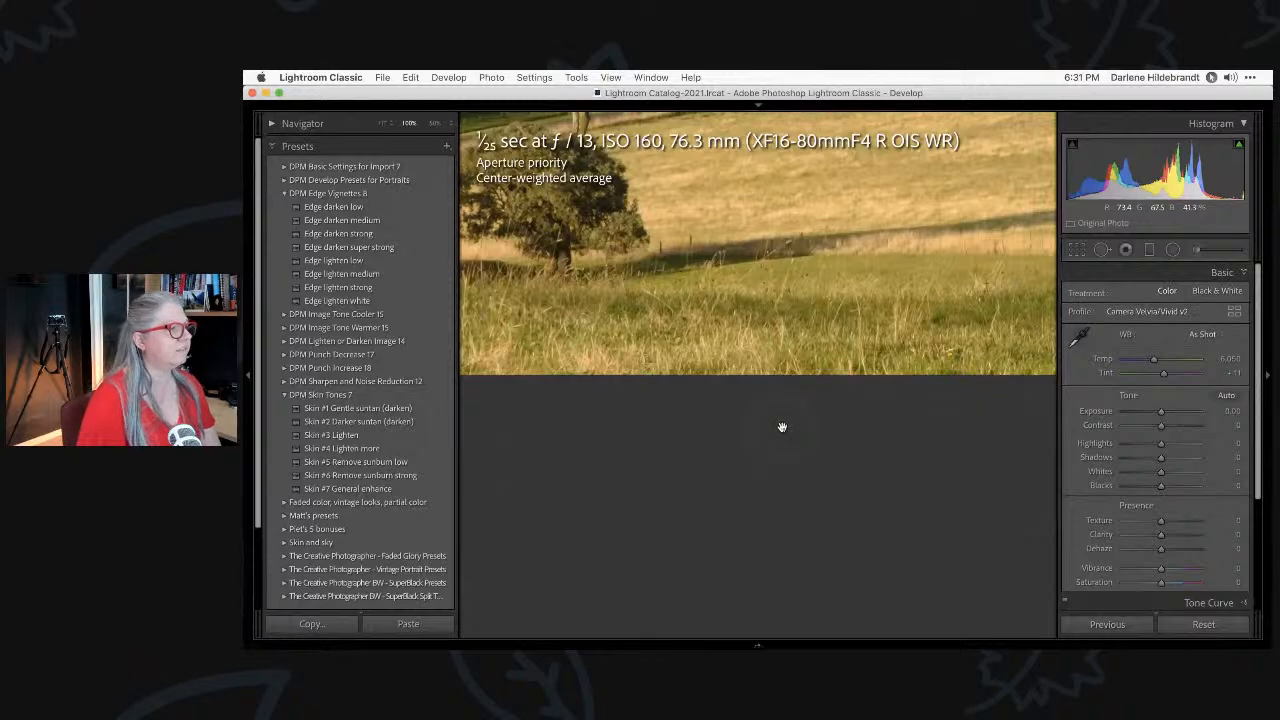
scroll(744, 317, "up", 3)
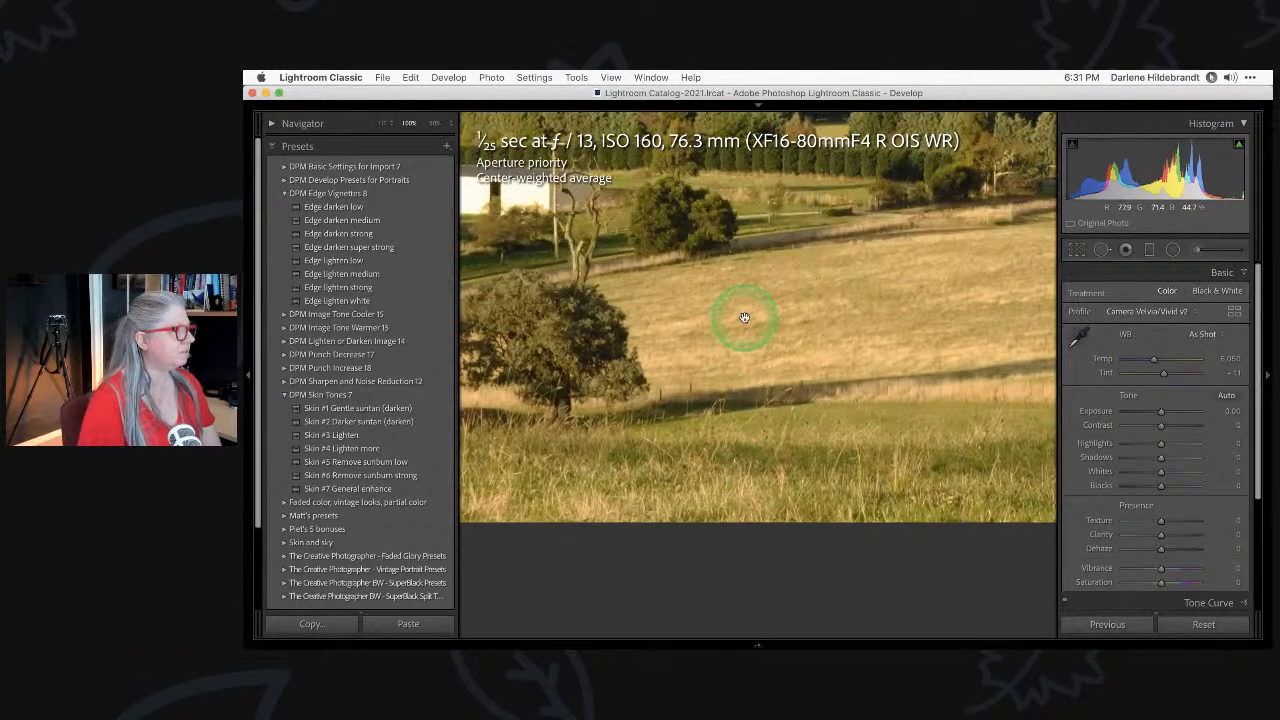
scroll(744, 317, "up", 3)
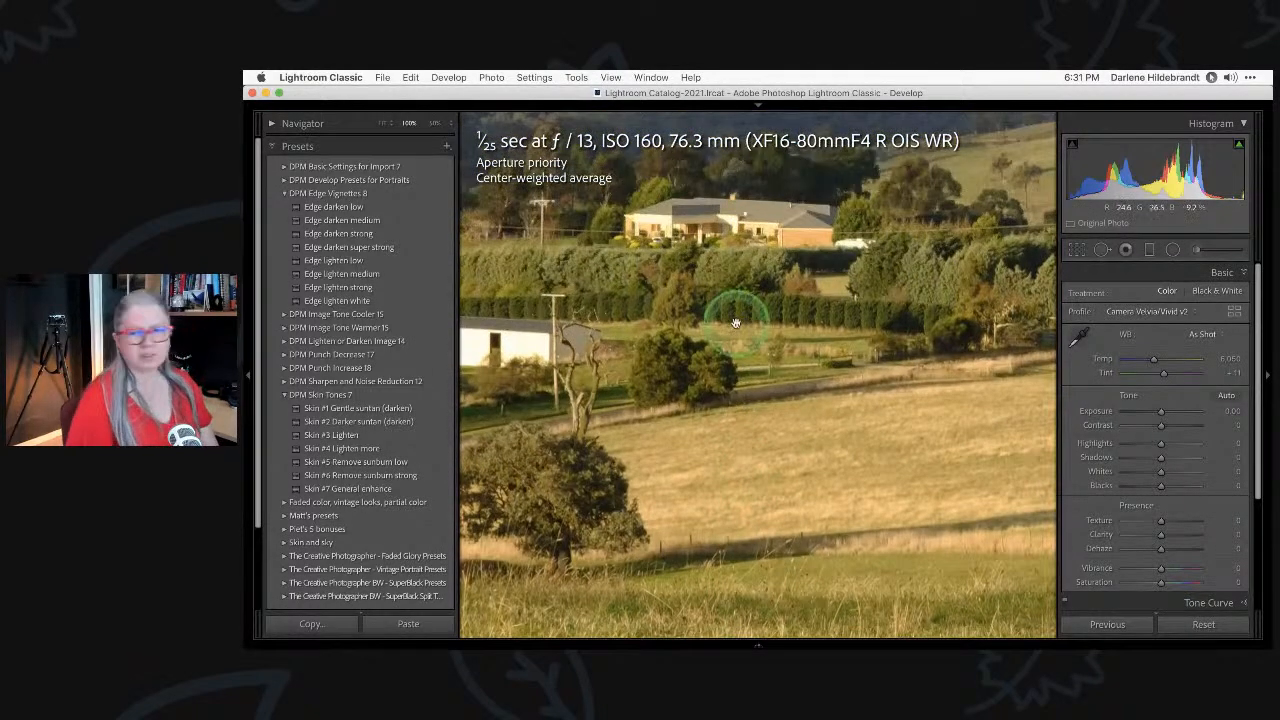
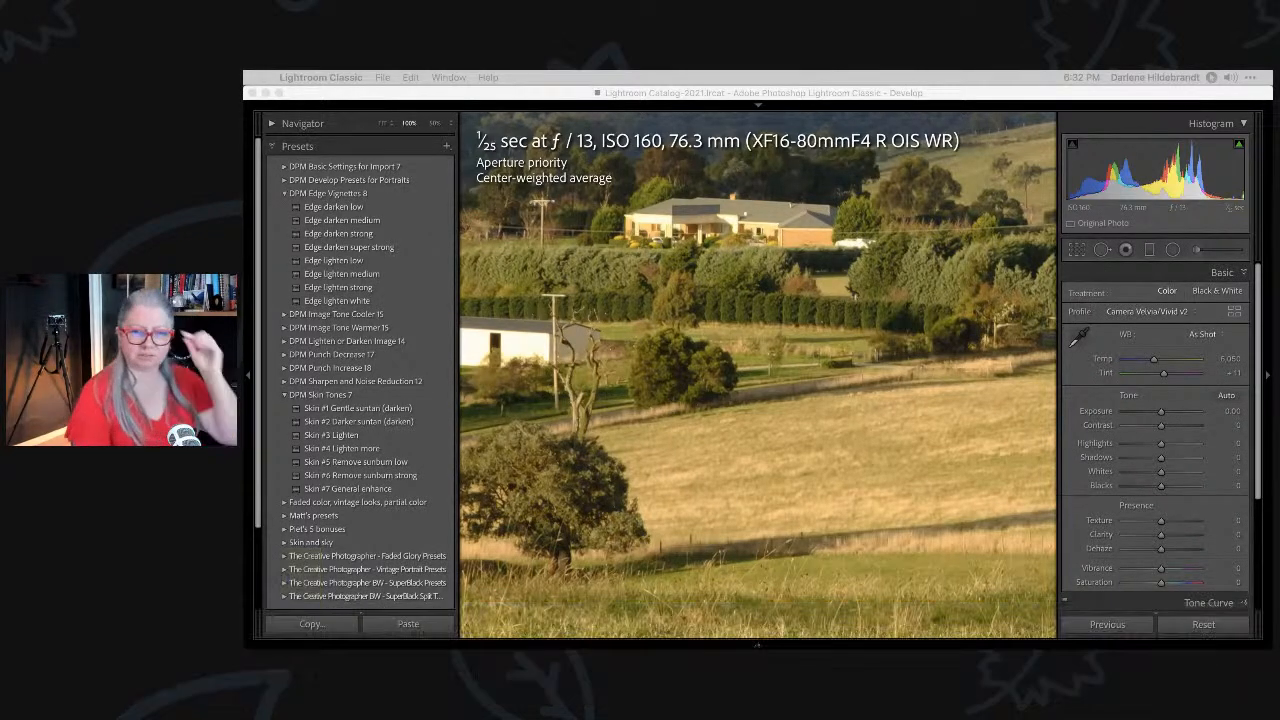
left_click(857, 357)
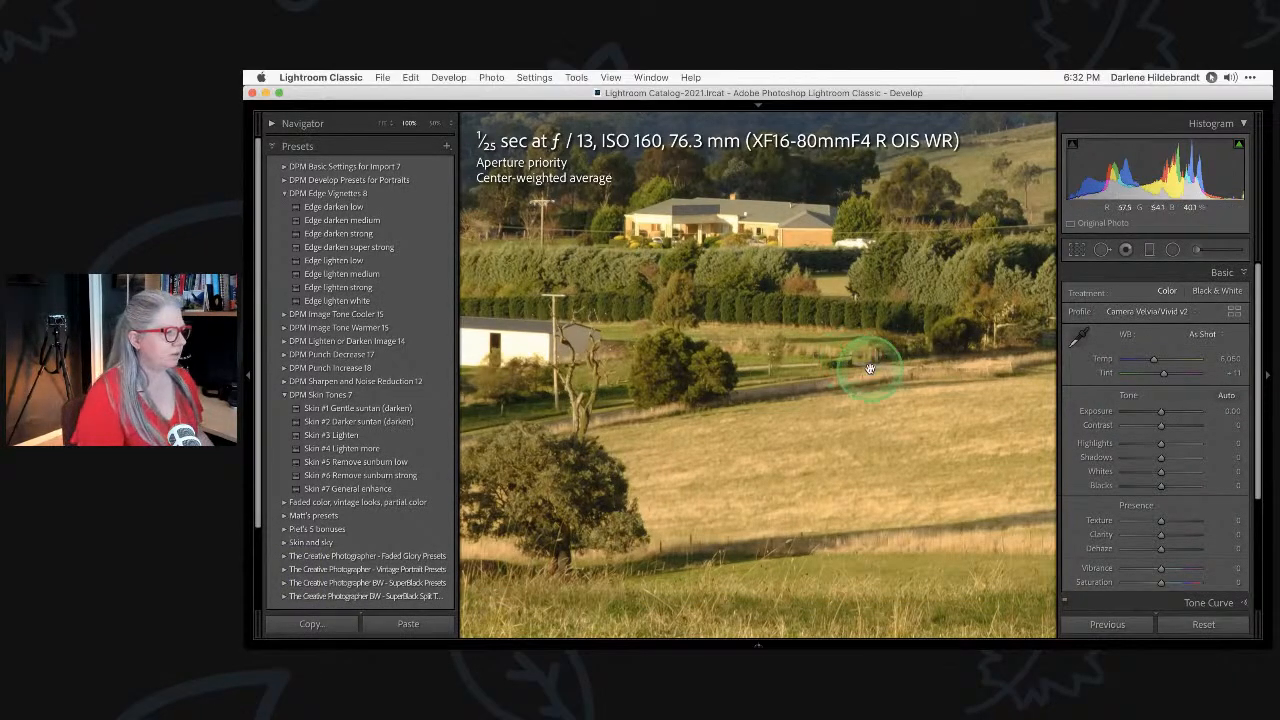
left_click(871, 370)
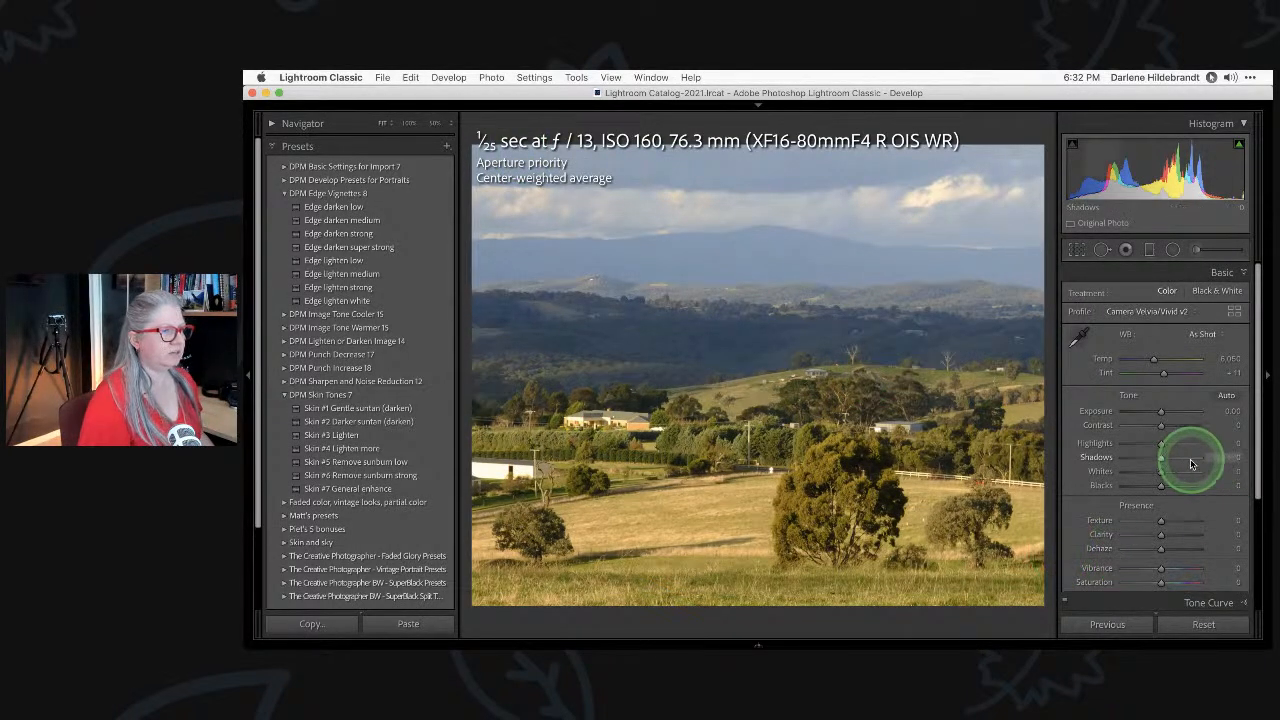
Try the PROVIA/Standard v2 camera profile on the farmland photo, and apply ASTIA/Soft v2 instead.
left_click(1234, 313)
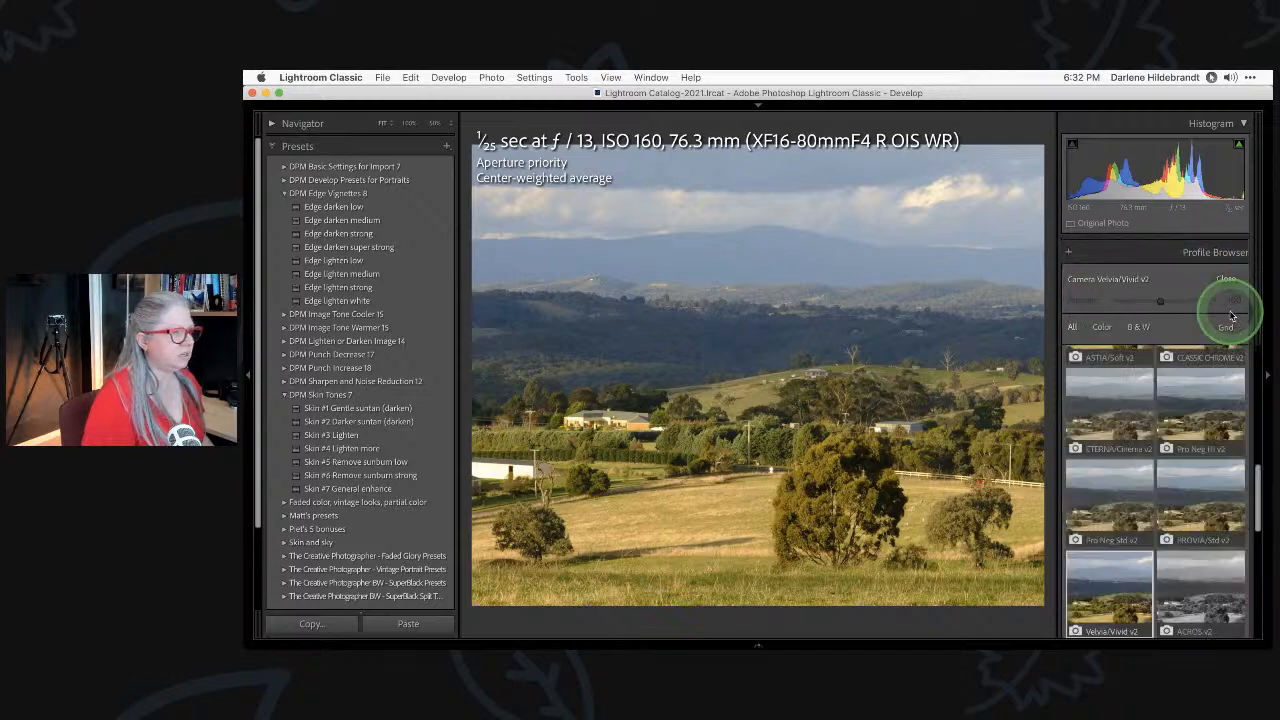
left_click(1186, 506)
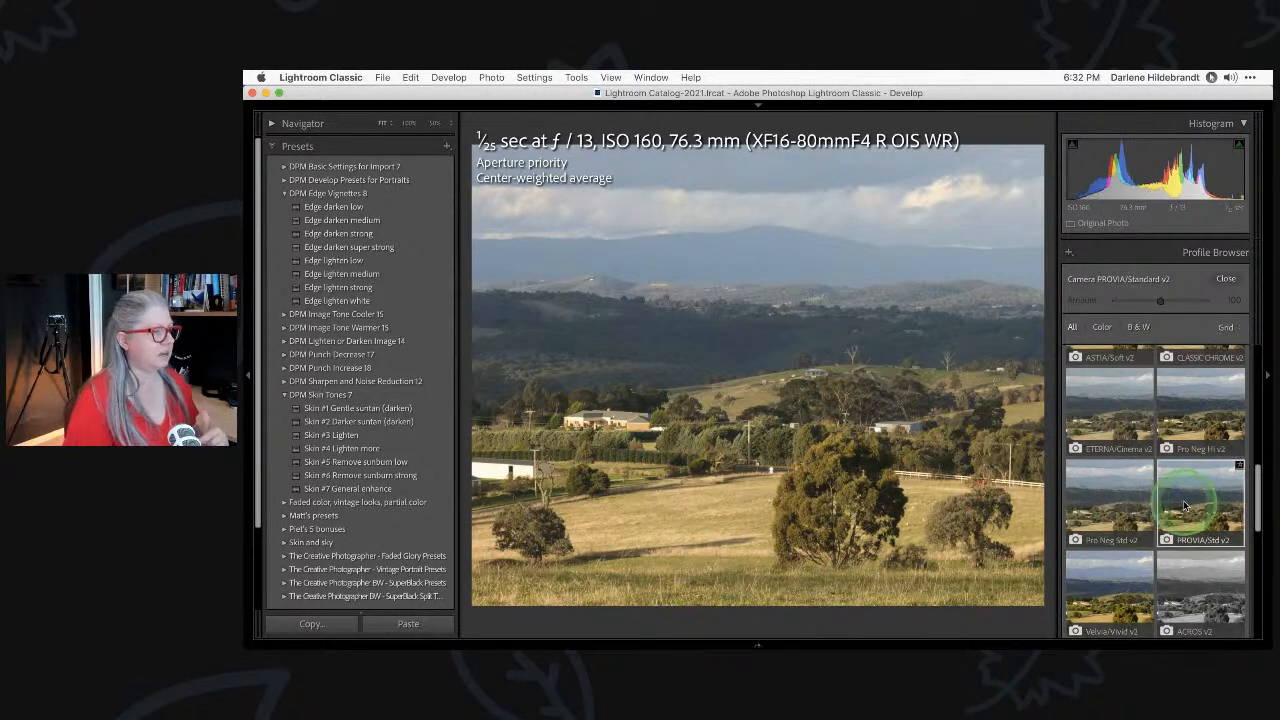
scroll(1188, 506, "up", 2)
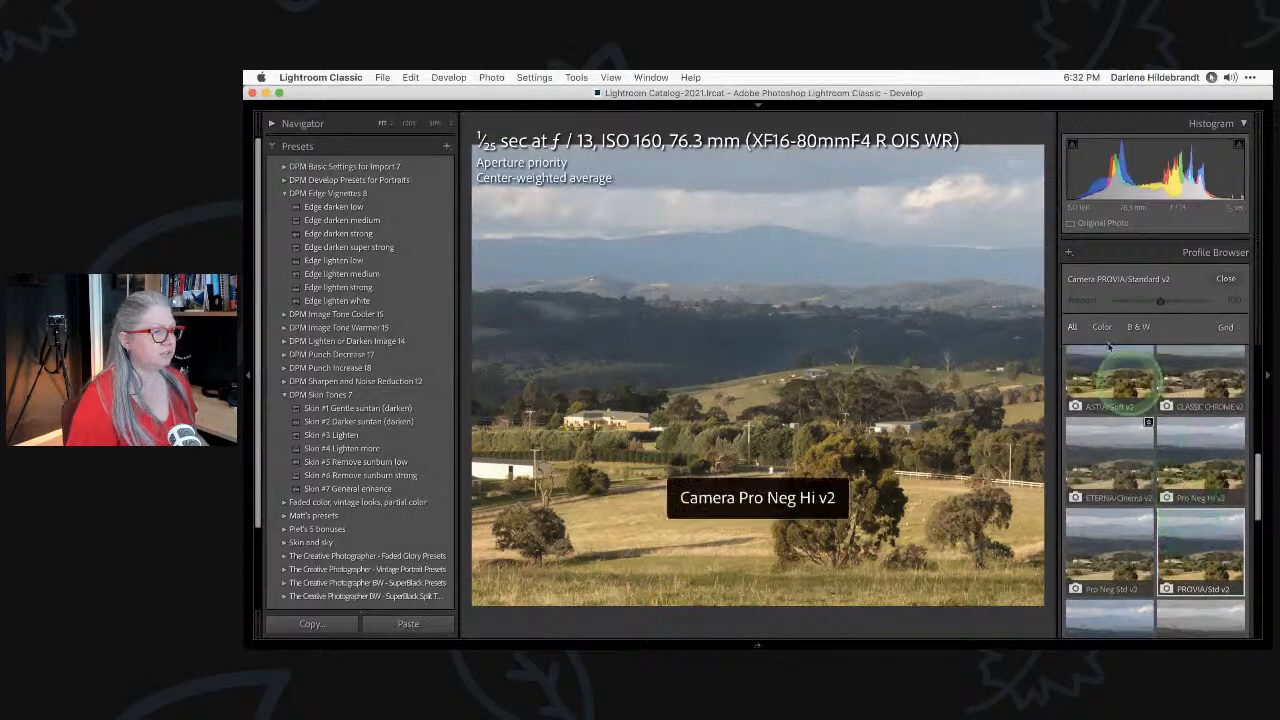
left_click(1115, 370)
left_click(1222, 281)
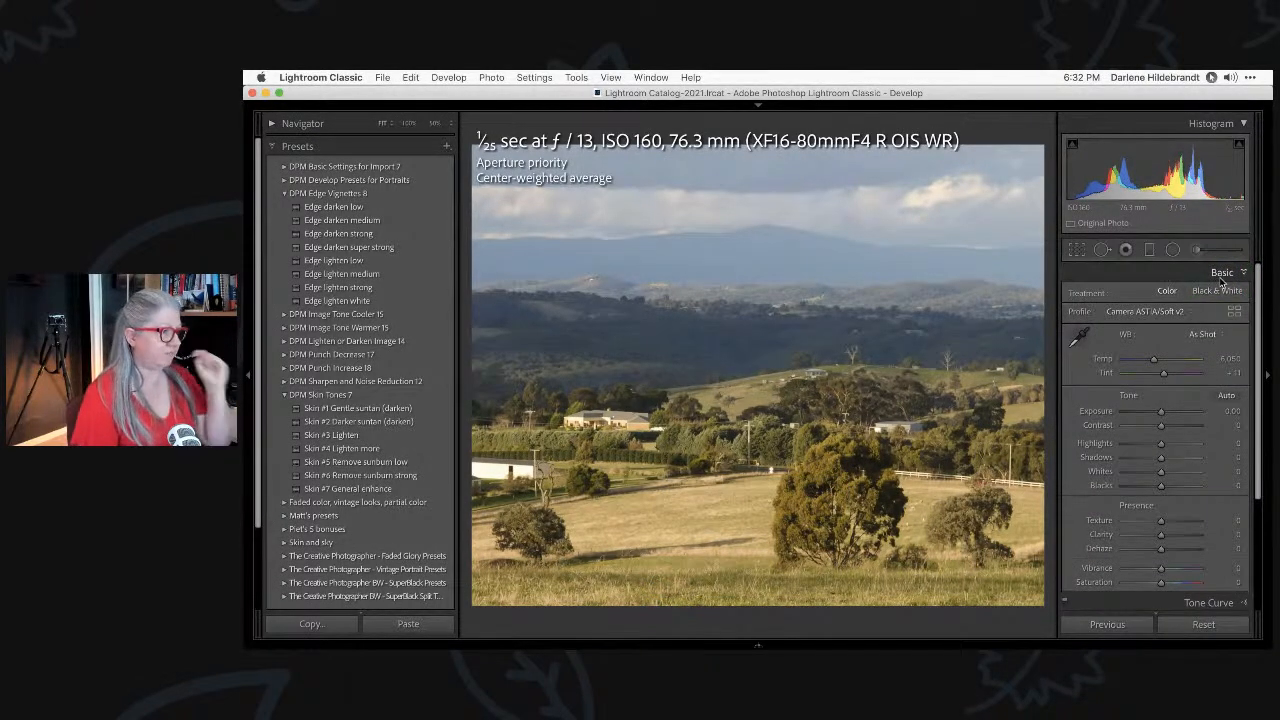
Set the farmland photo's Blacks to -62 and Clarity to +12, and compare it with the unedited version.
left_click(1161, 414, "alt")
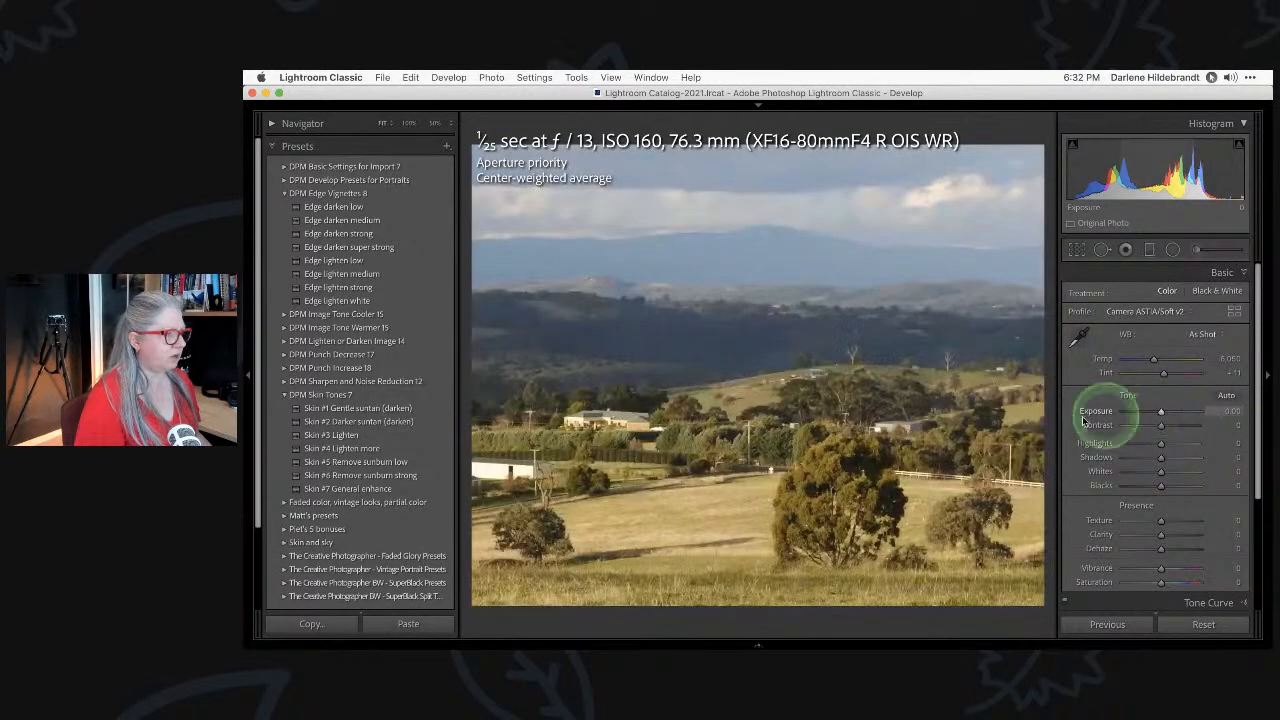
left_click(1162, 415, "alt")
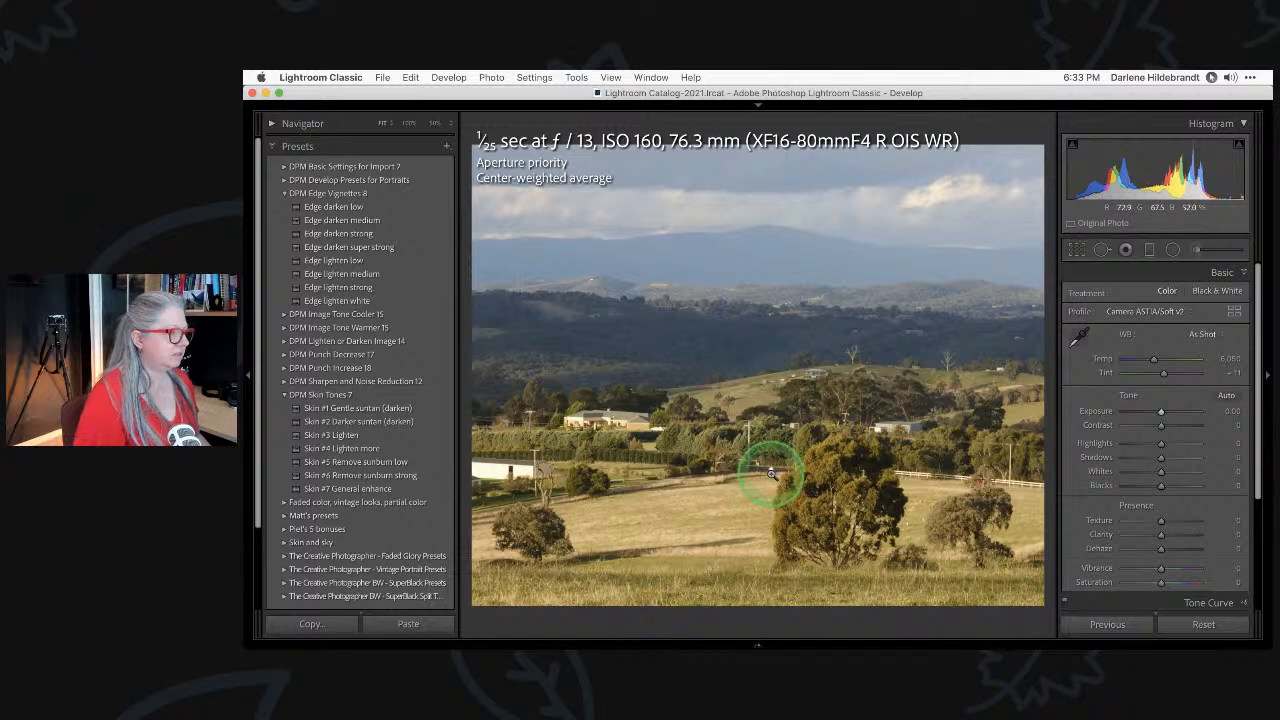
key("alt")
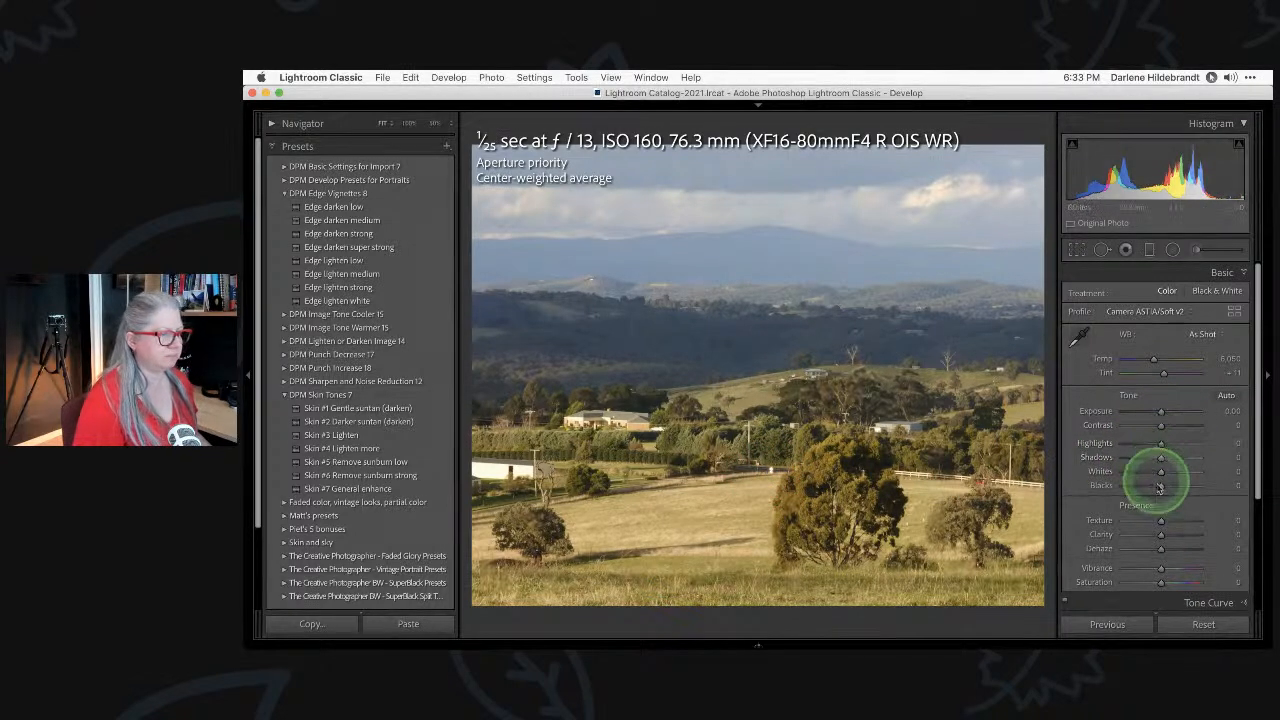
left_click_drag(1160, 487, 1137, 487)
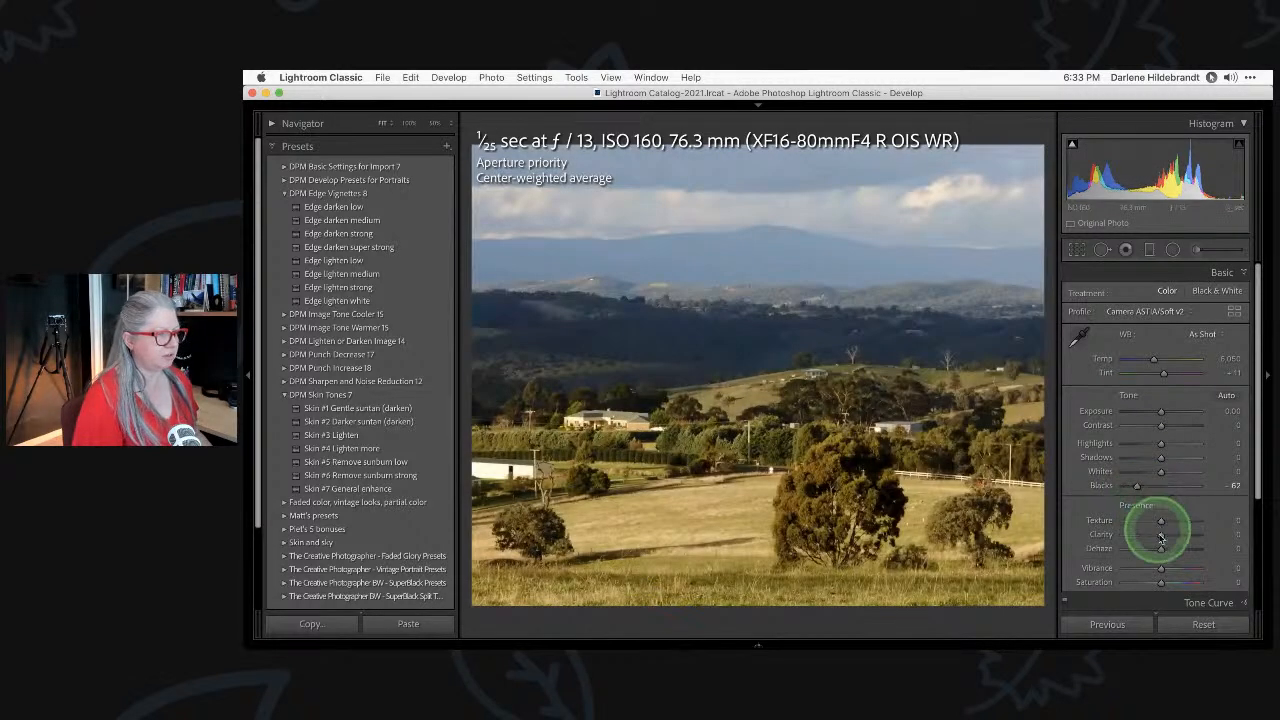
left_click_drag(1161, 539, 1166, 539)
key("backslash")
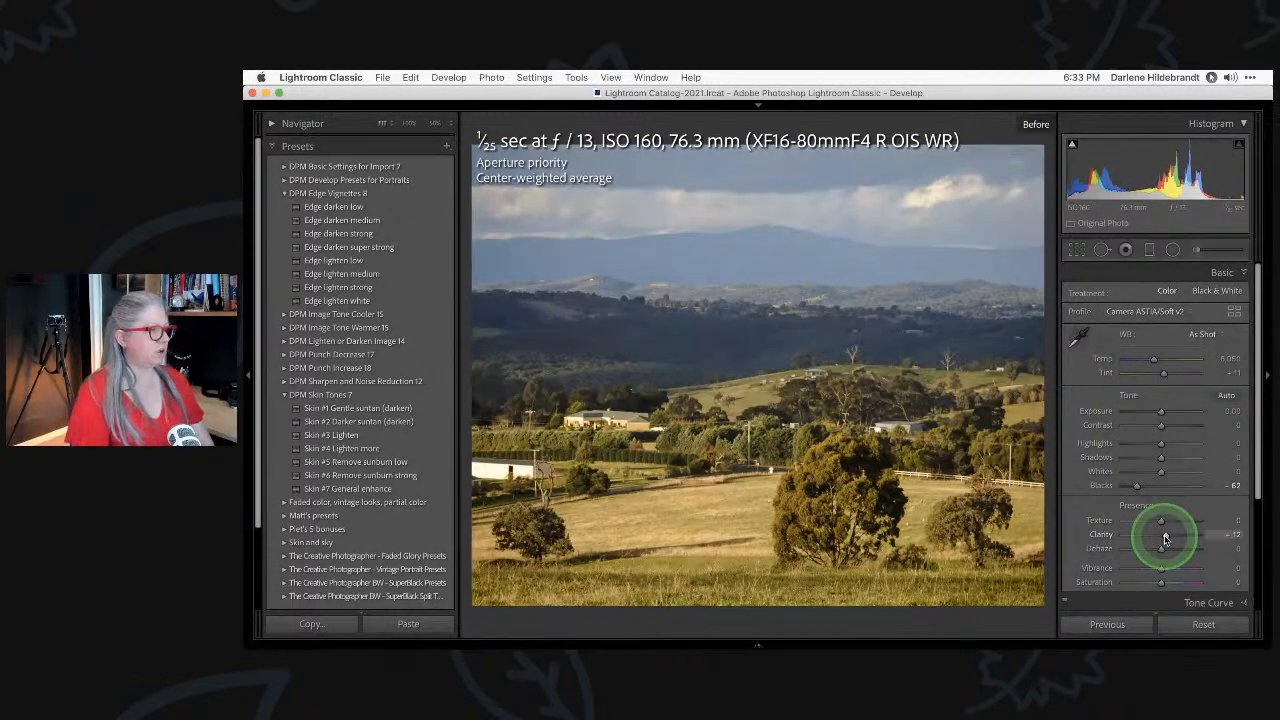
key("backslash")
key("backslash")
key("backslash")
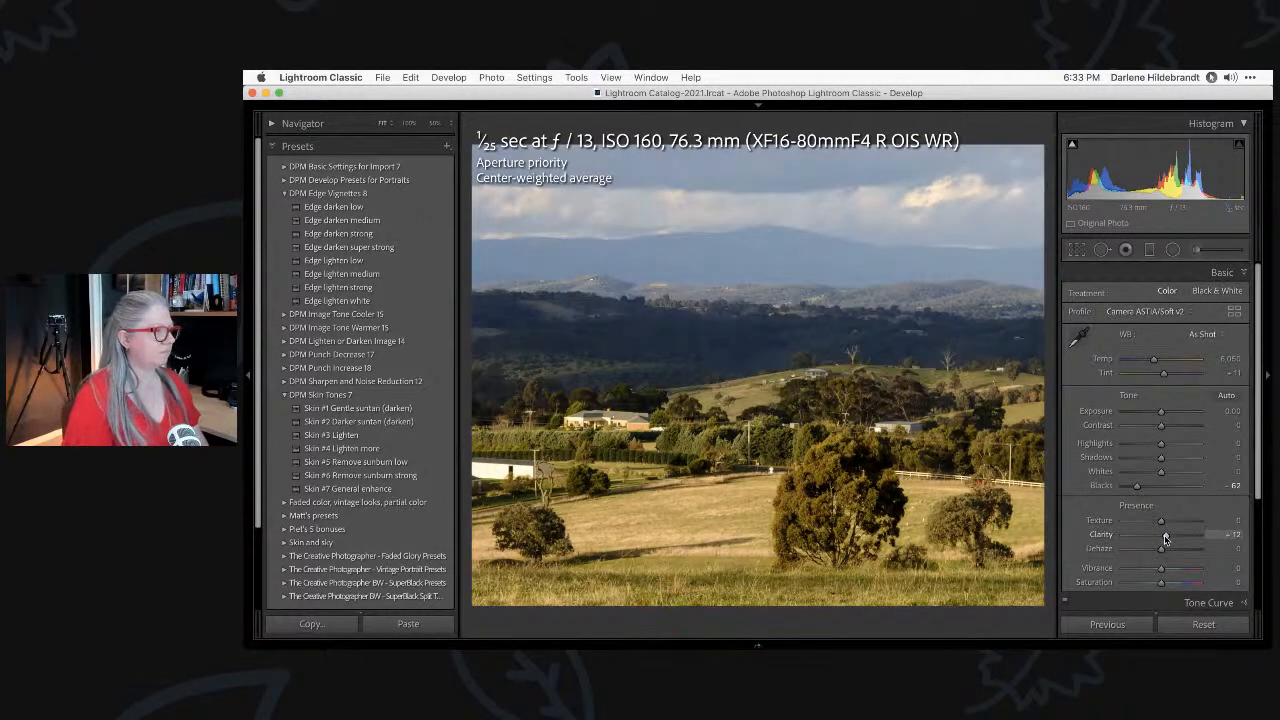
Change the white balance to Daylight, fine-tune it to Temp 5,674 and Tint +6, and compare before and after.
left_click(1203, 334)
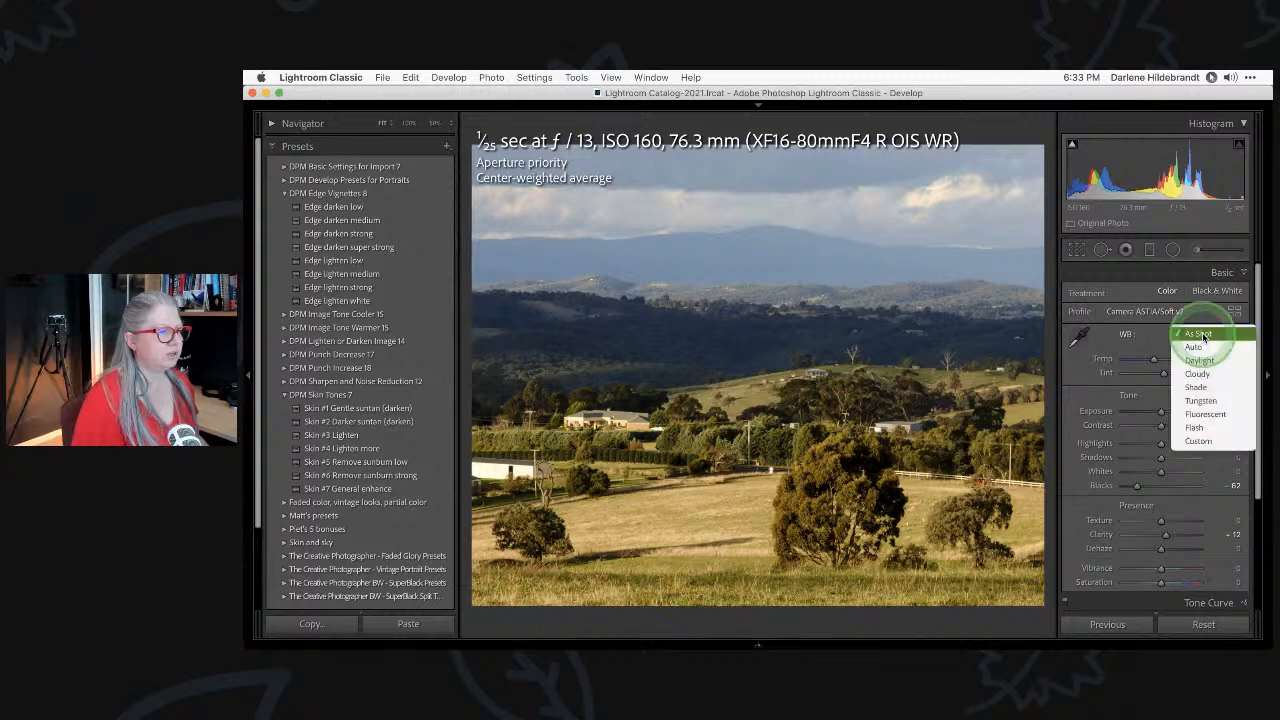
left_click(1210, 361)
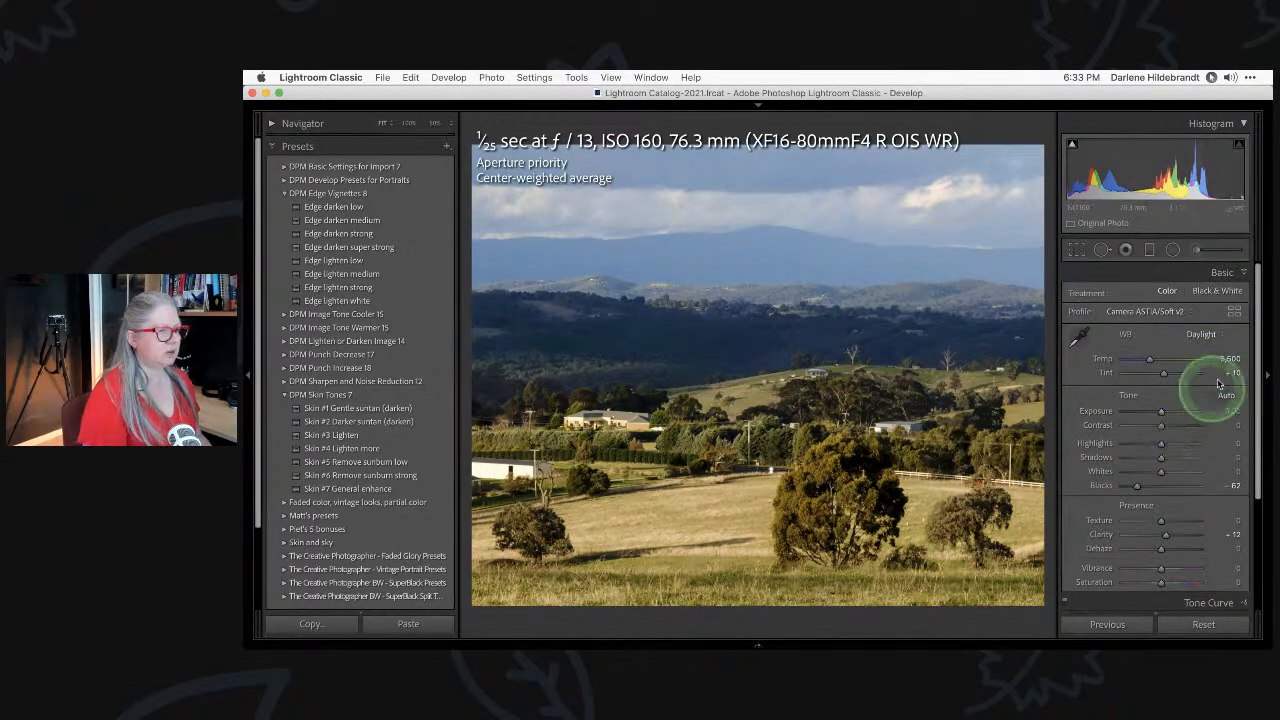
left_click_drag(1232, 373, 1226, 358)
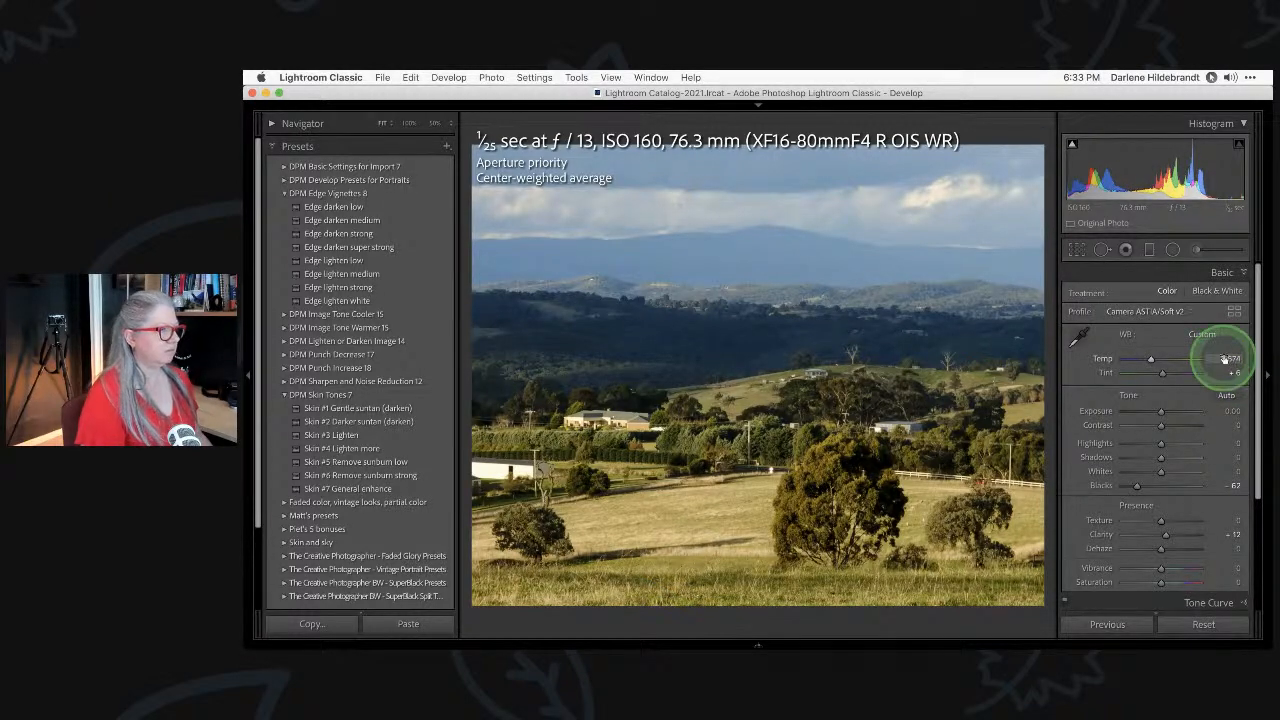
key("backslash")
key("backslash")
key("backslash")
key("backslash")
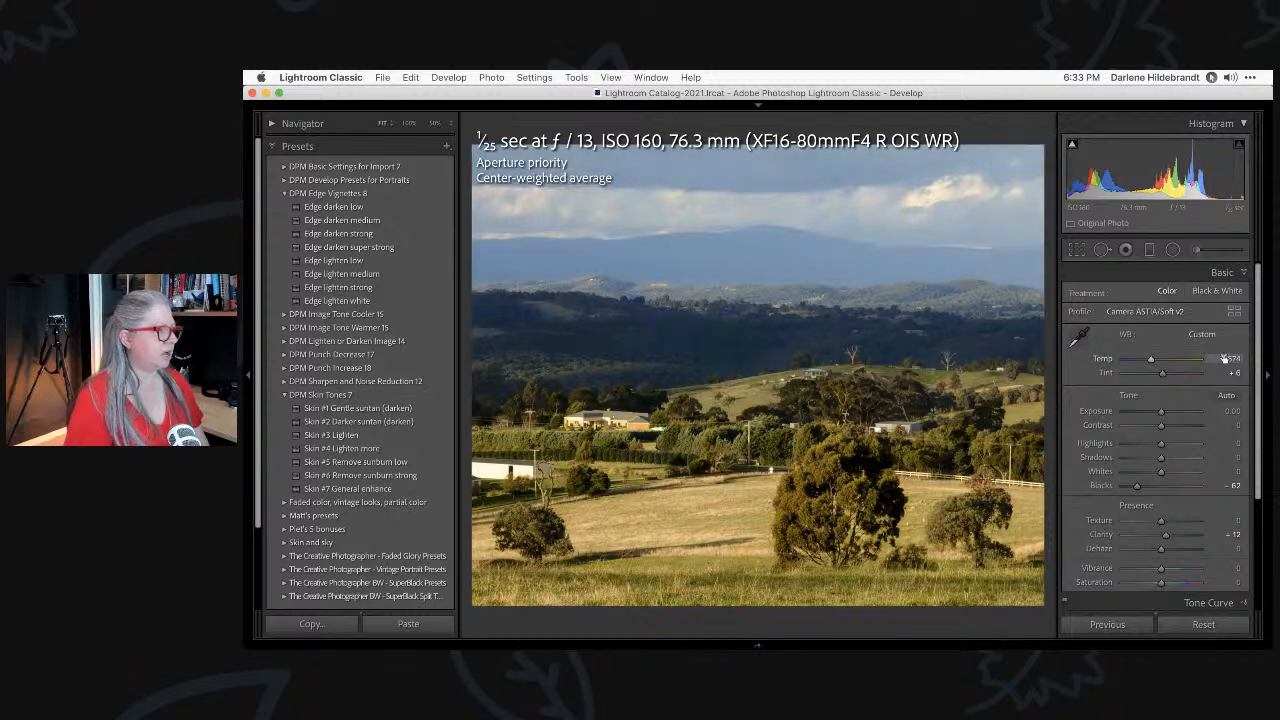
Lower the Highlights to -64 and apply the Edge darken medium vignette preset to the farmland photo.
left_click(1143, 443)
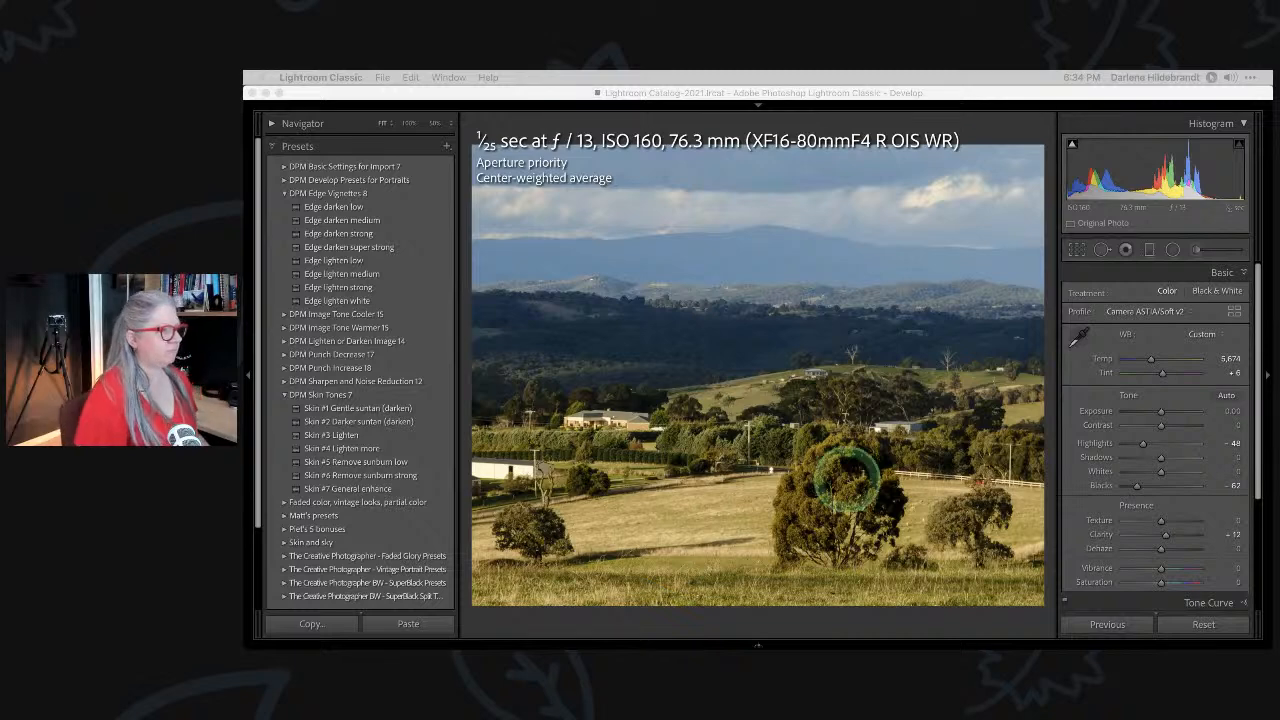
left_click(1142, 443)
left_click_drag(1142, 443, 1140, 442)
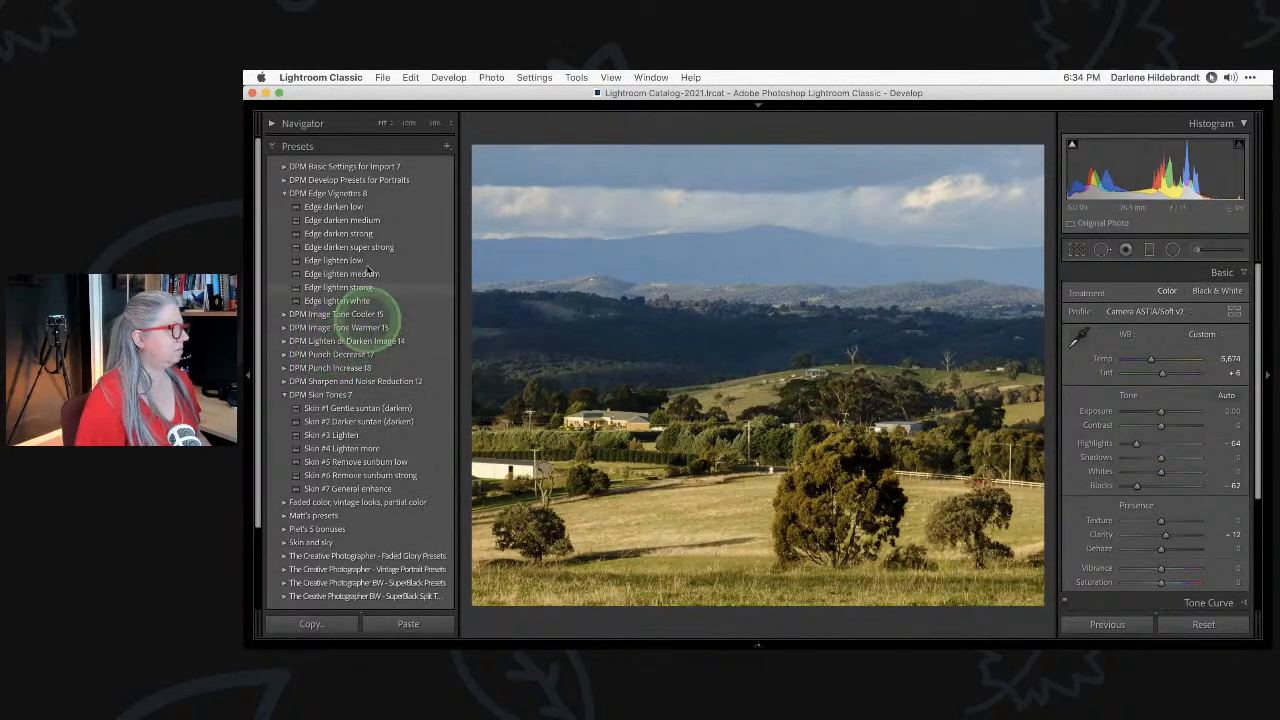
left_click(362, 220)
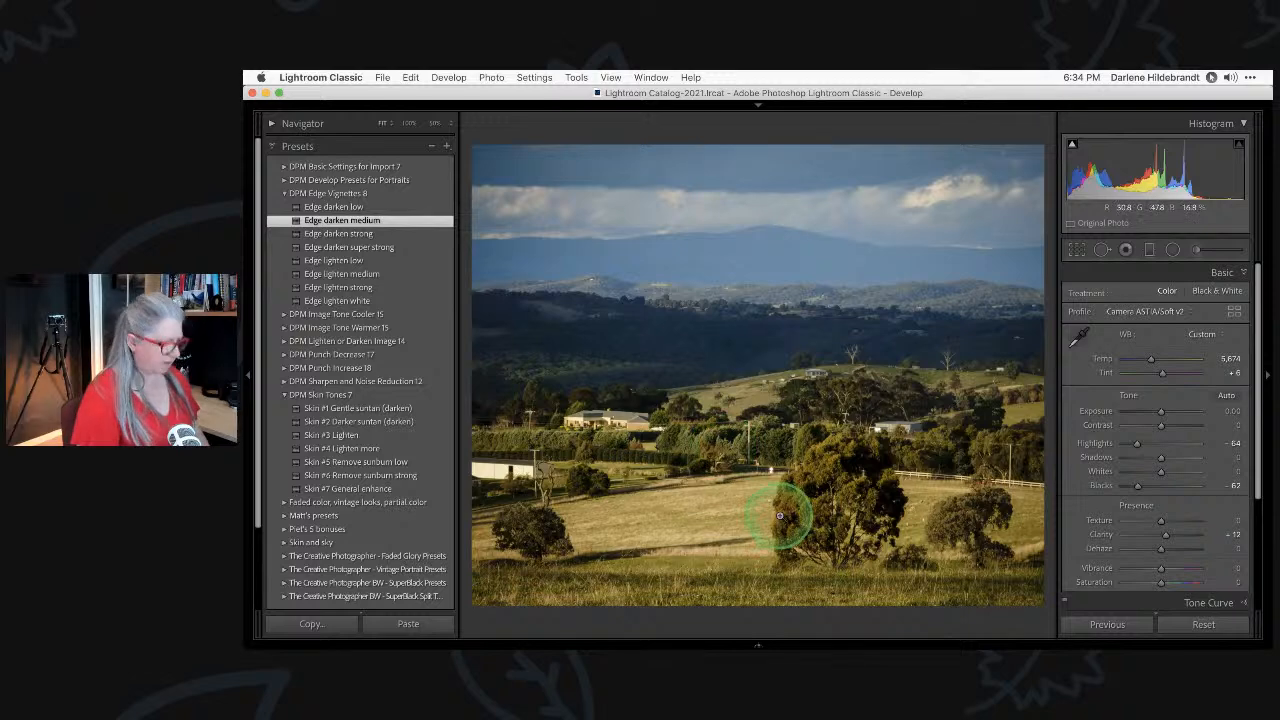
Add a graduated filter over the foreground with Exposure -0.38 and Shadows 50, and move its edge up to the farm buildings.
key("m")
left_click_drag(749, 495, 940, 450)
left_click_drag(1158, 341, 1155, 339)
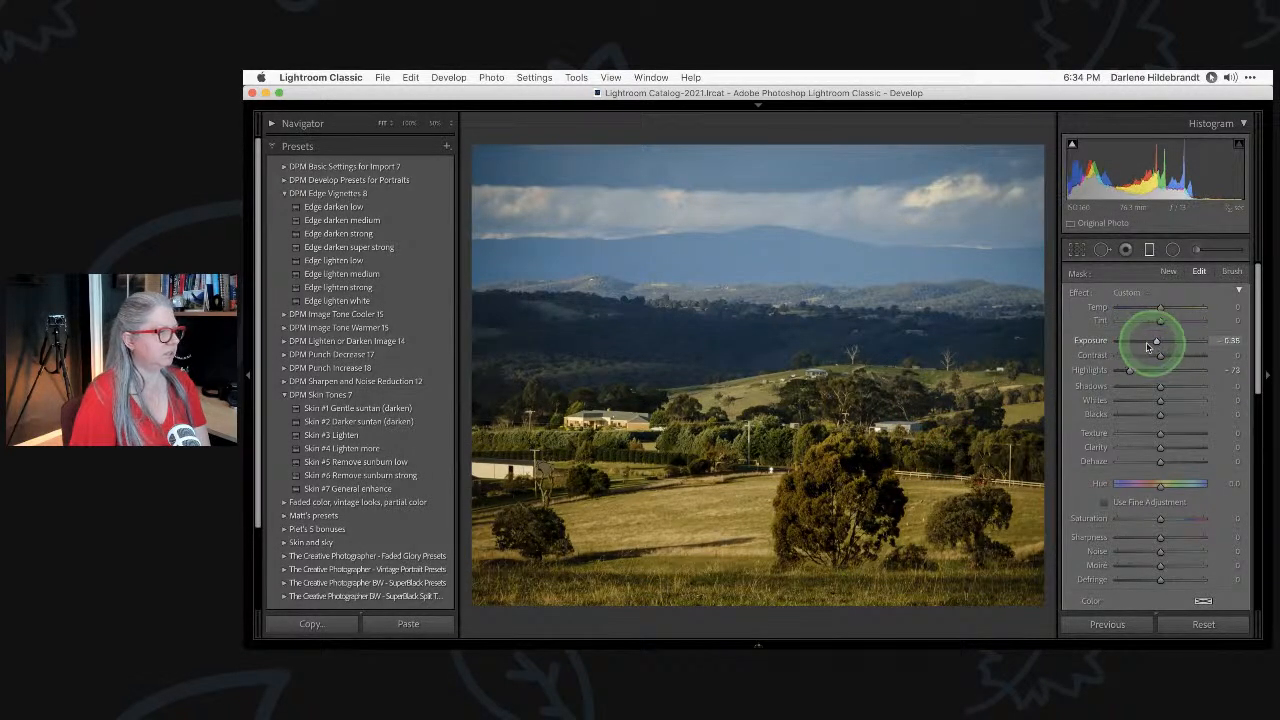
left_click_drag(1150, 388, 1181, 385)
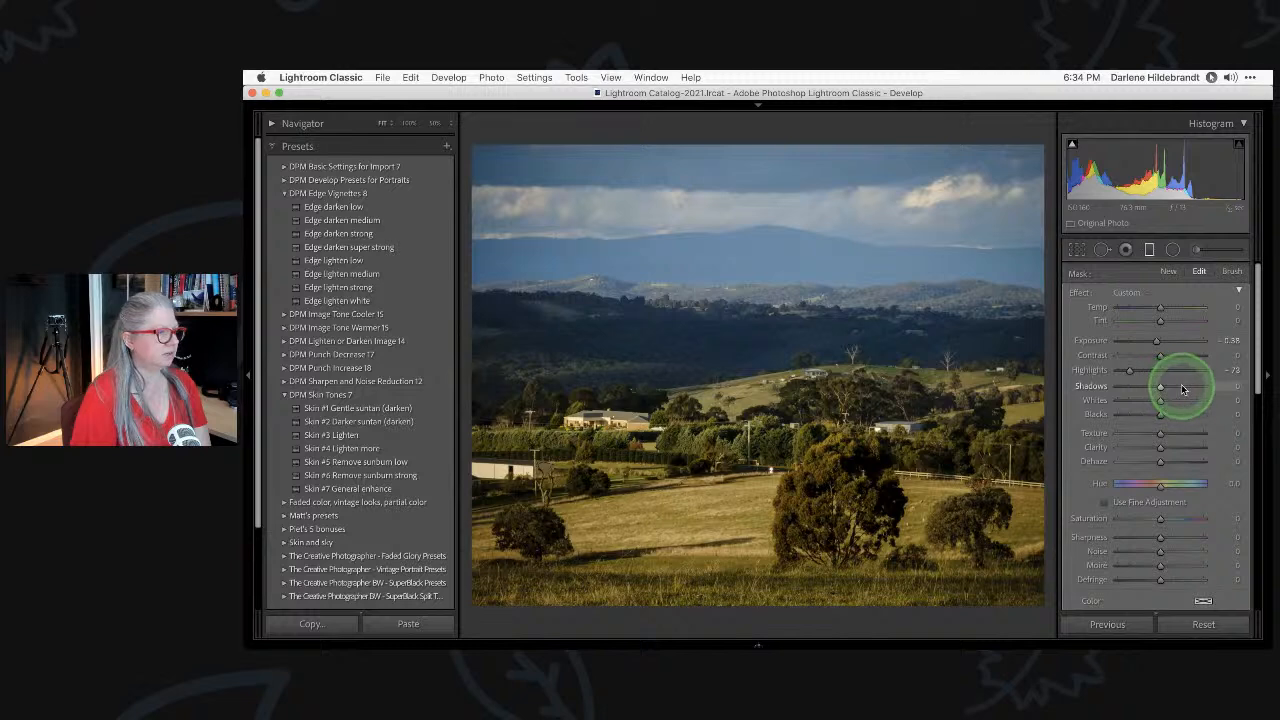
left_click_drag(749, 454, 743, 408)
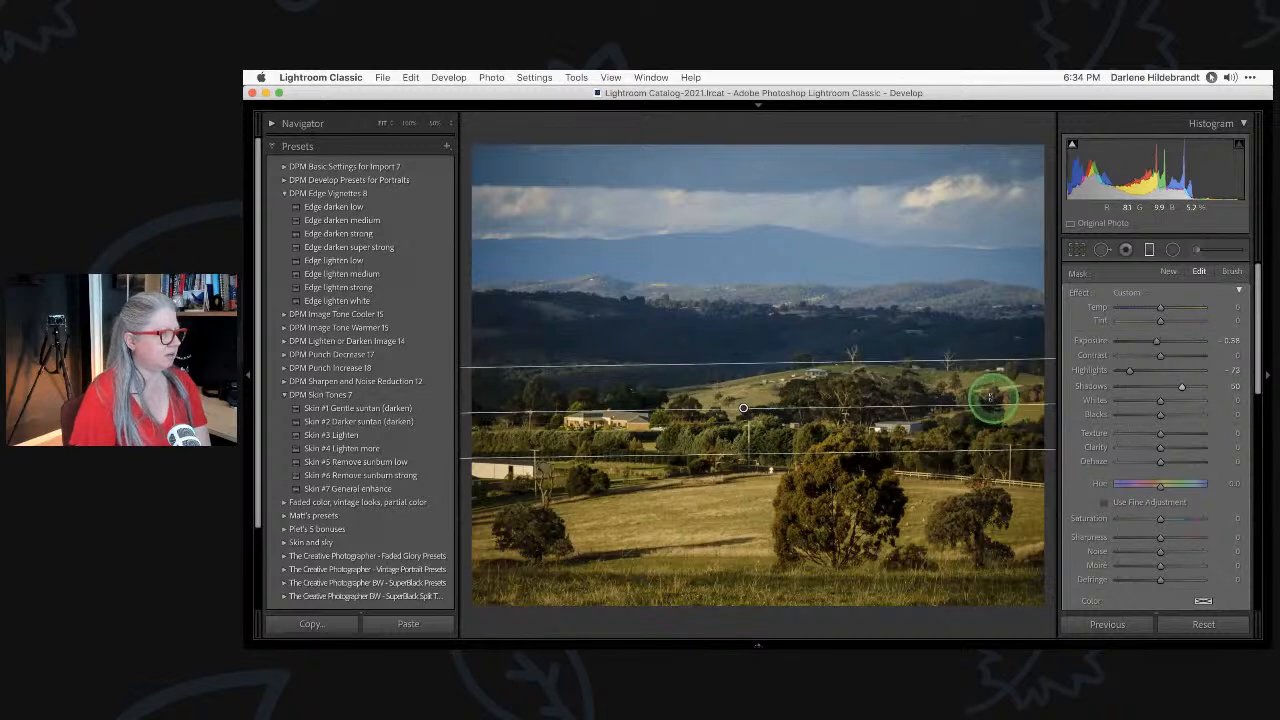
Refine the foreground filter to Exposure -0.28, Highlights -60, Temp -12 and Tint -5, and shift it slightly higher.
left_click_drag(1134, 369, 1159, 343)
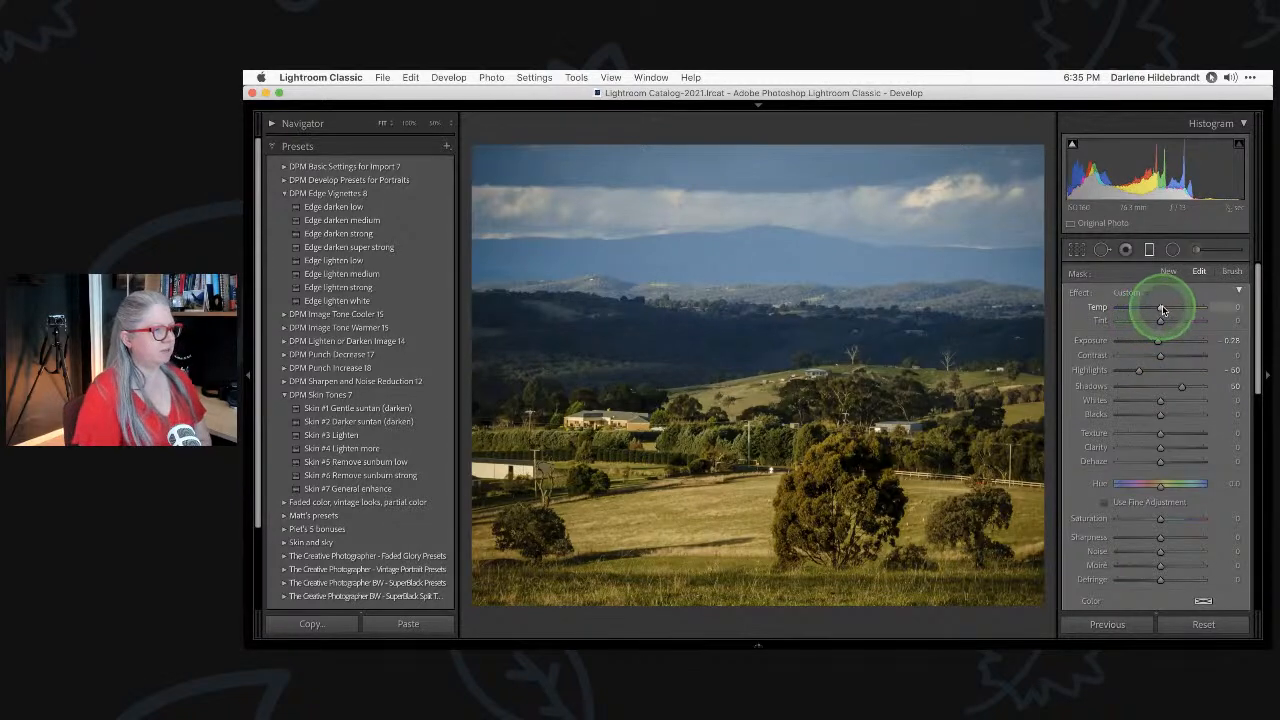
left_click_drag(1160, 310, 1160, 311)
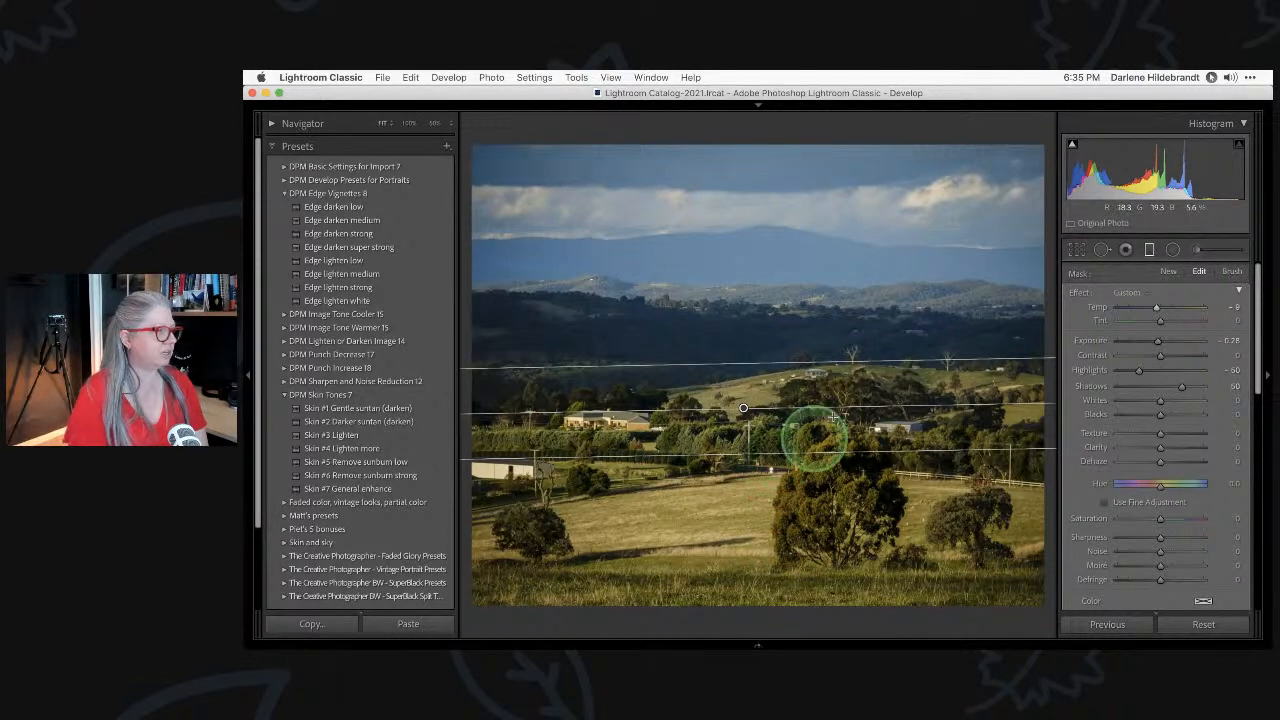
left_click_drag(743, 408, 743, 401)
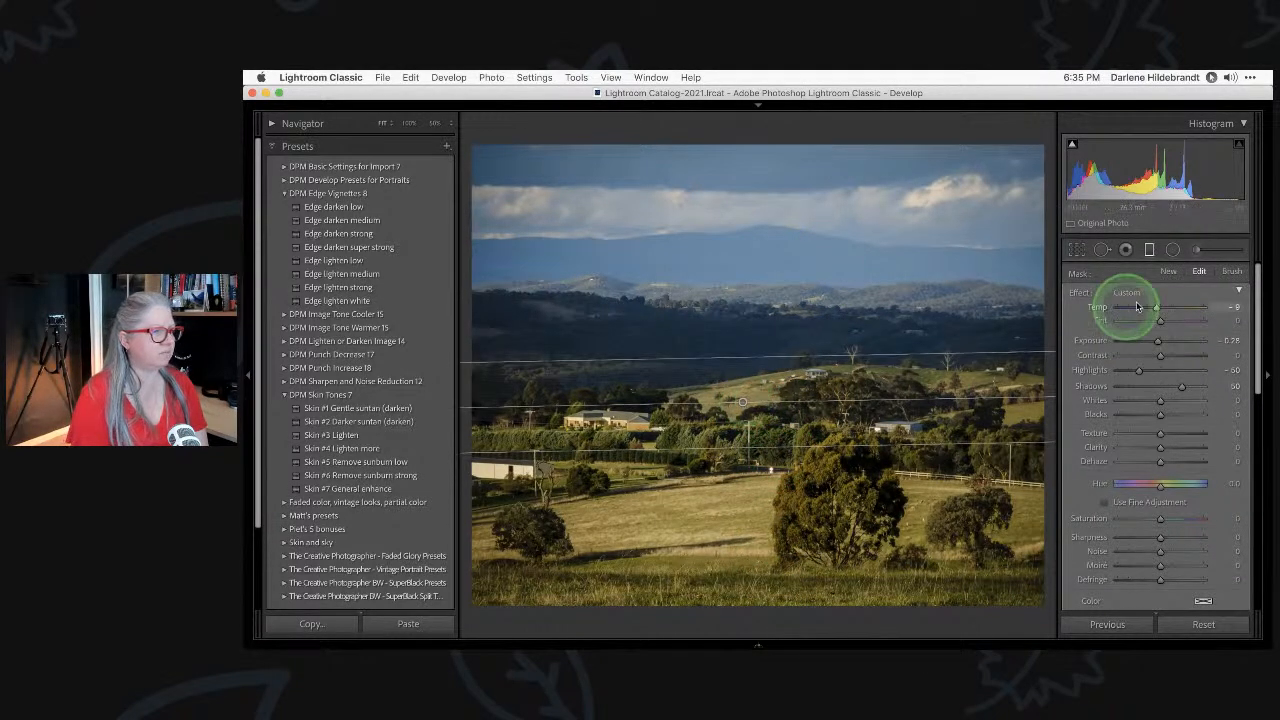
left_click_drag(1156, 307, 1160, 321)
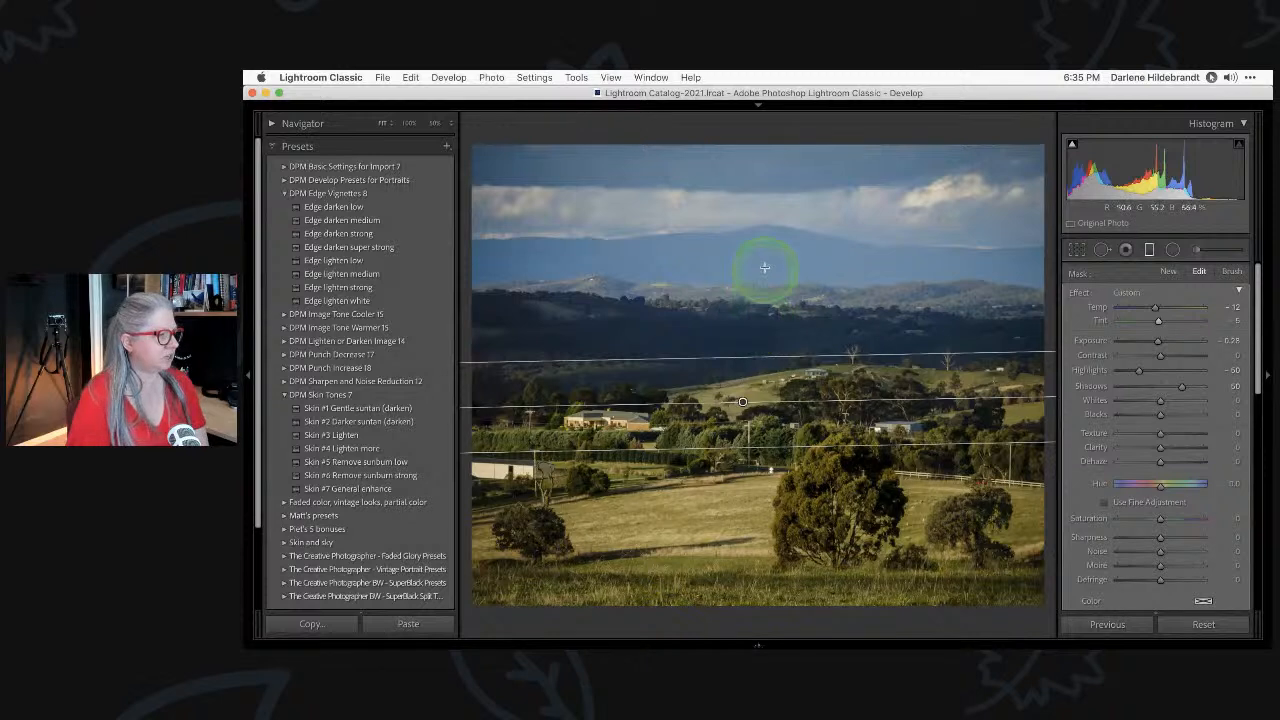
Add a second graduated filter over the sky and distant hills with Temp 9 and Tint 1, and reset its Shadows to 0.
left_click_drag(763, 310, 763, 360)
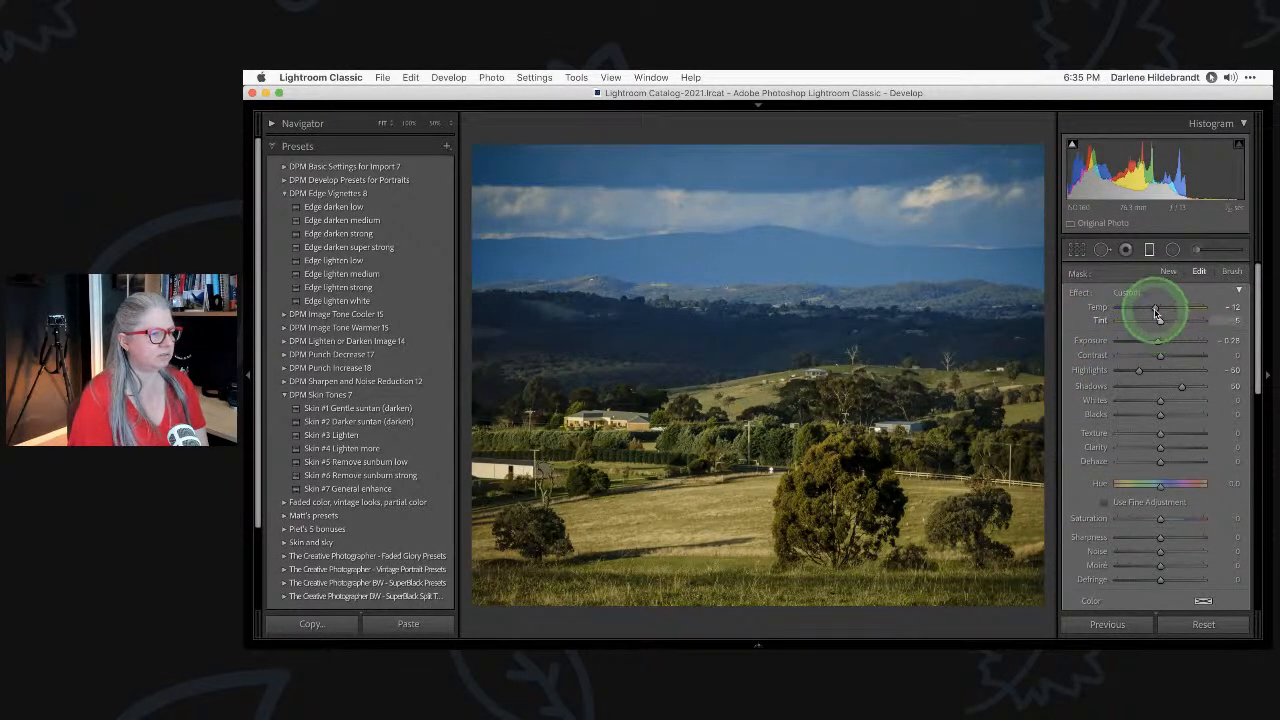
left_click_drag(1157, 311, 1164, 310)
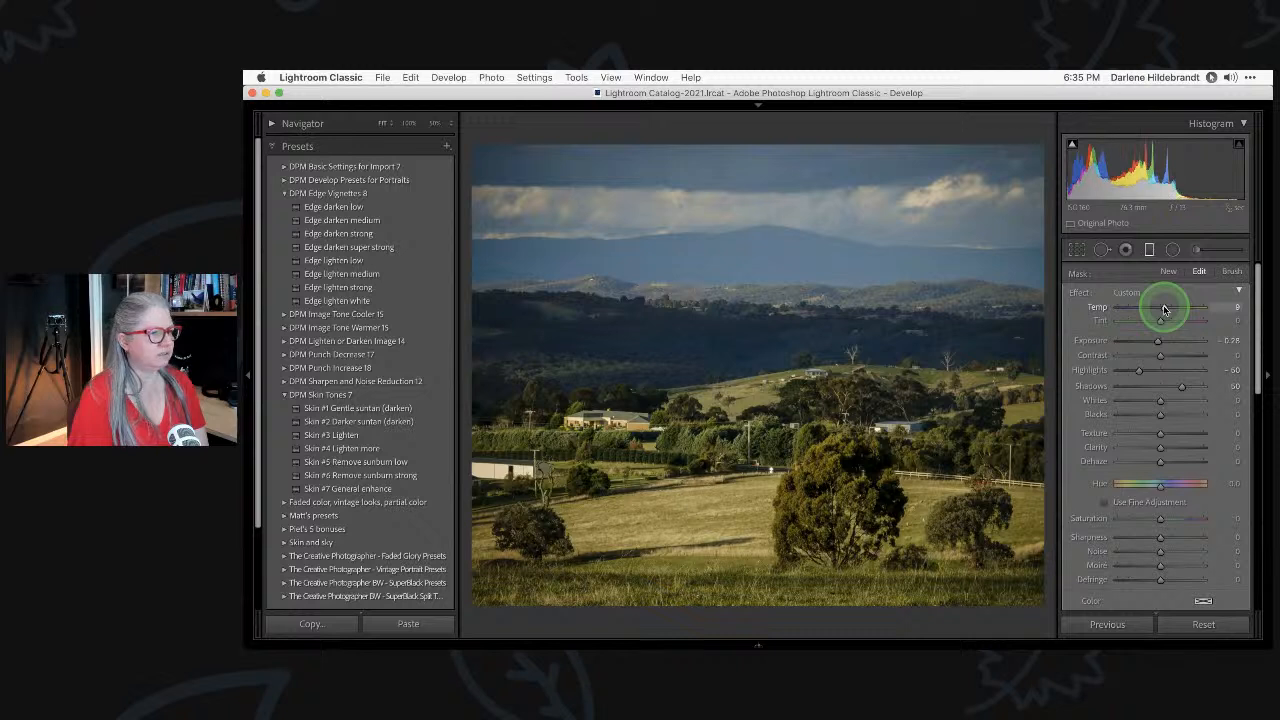
left_click_drag(1162, 322, 1159, 322)
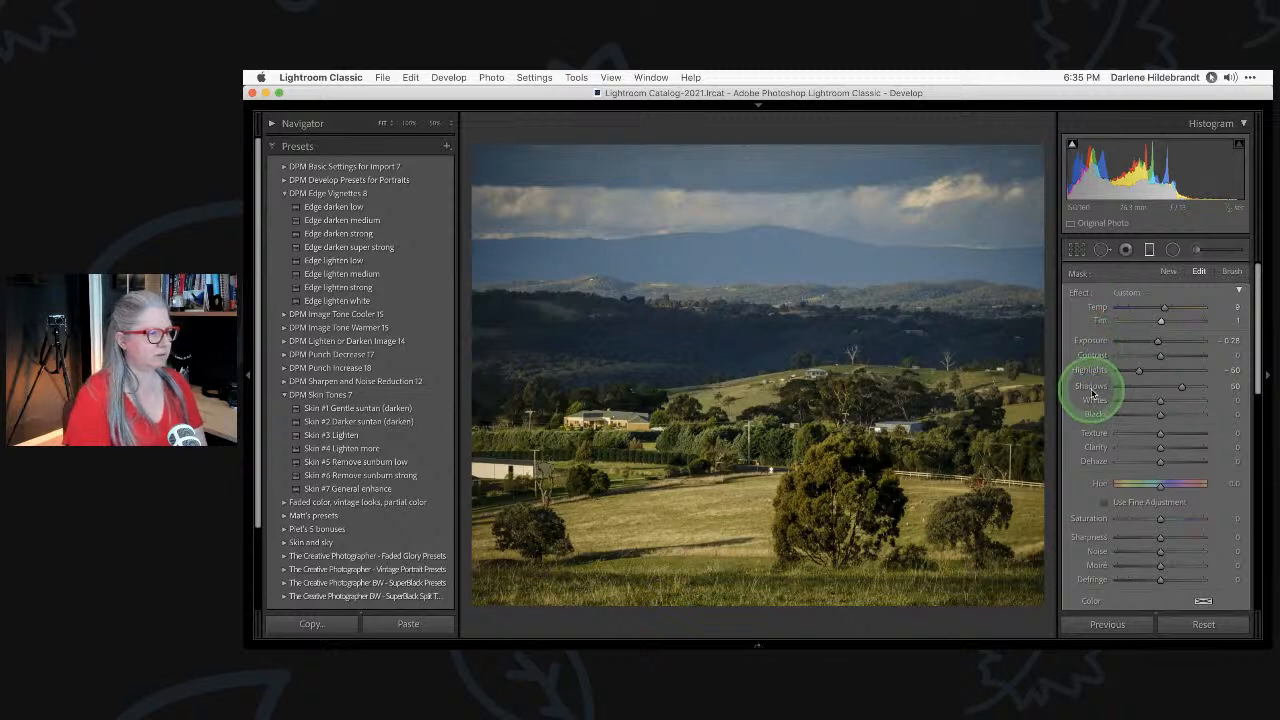
left_click_drag(1084, 387, 1171, 386)
double_click(1171, 386)
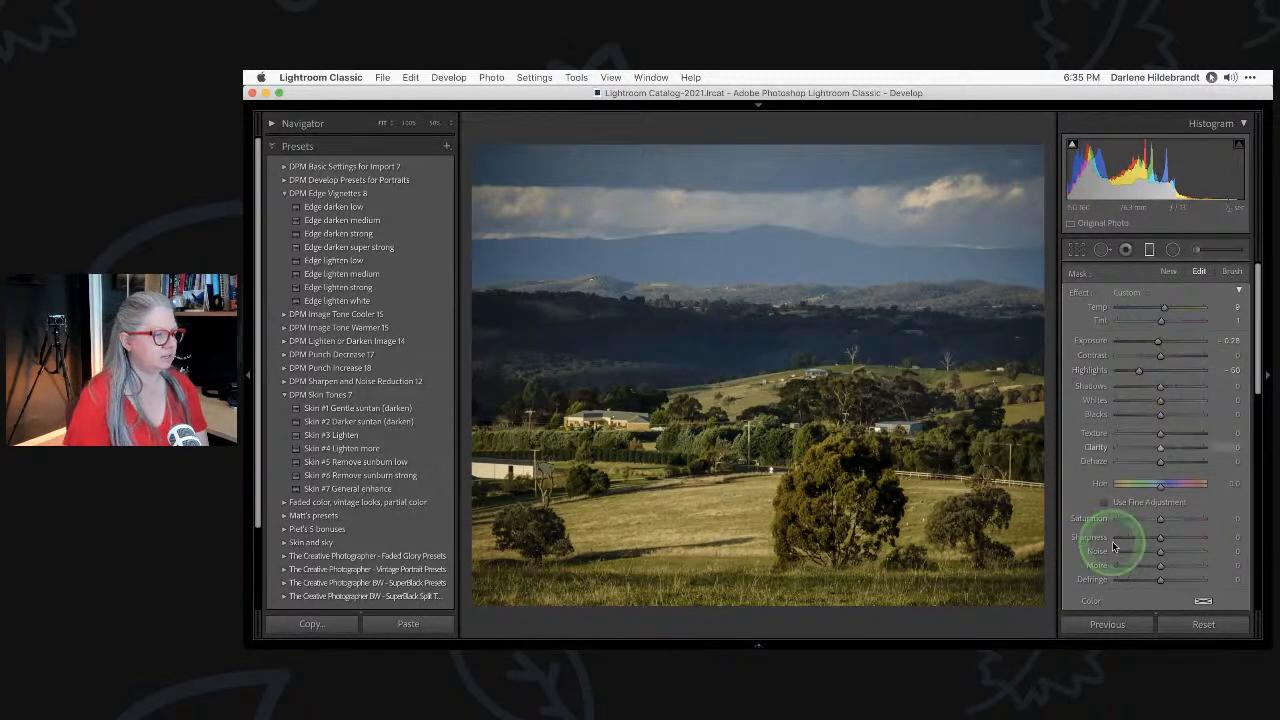
Compare the farmland photo with and without the graduated filters by toggling their effect off and on.
scroll(1112, 541, "down", 4)
left_click(1073, 494)
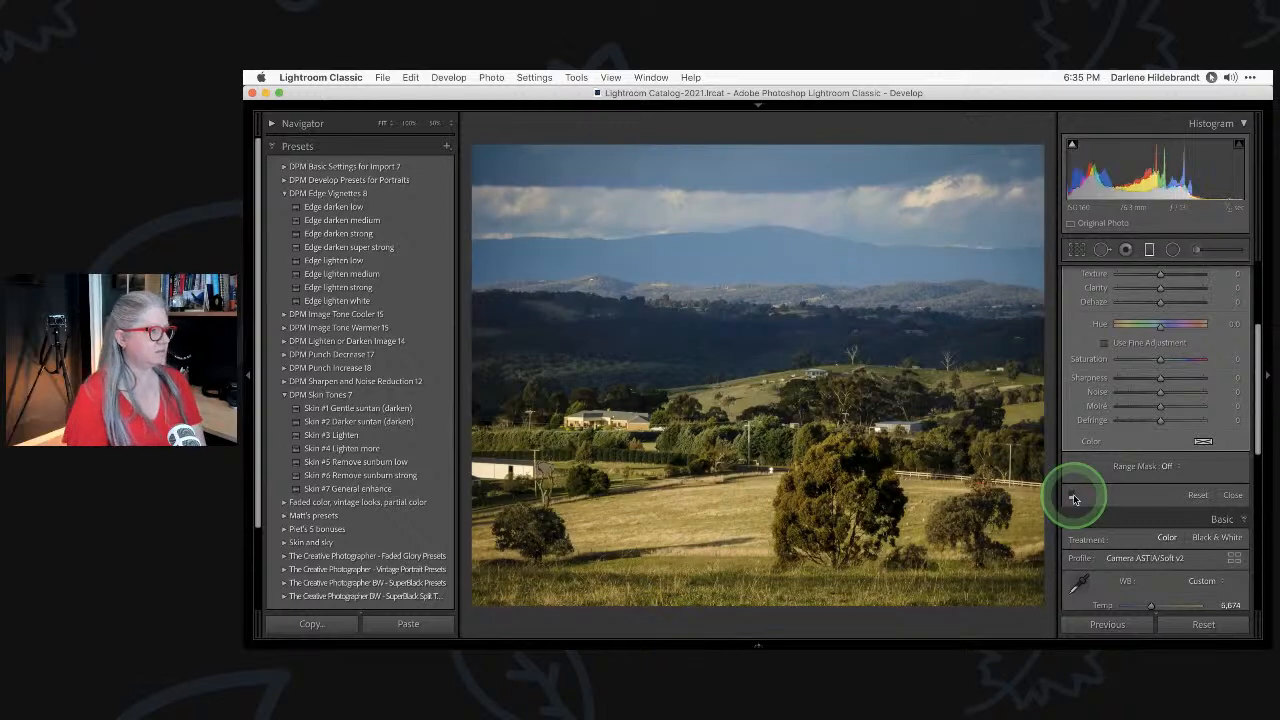
left_click(1073, 494)
left_click(1073, 494)
left_click(1073, 494)
left_click(1073, 494)
left_click(1073, 494)
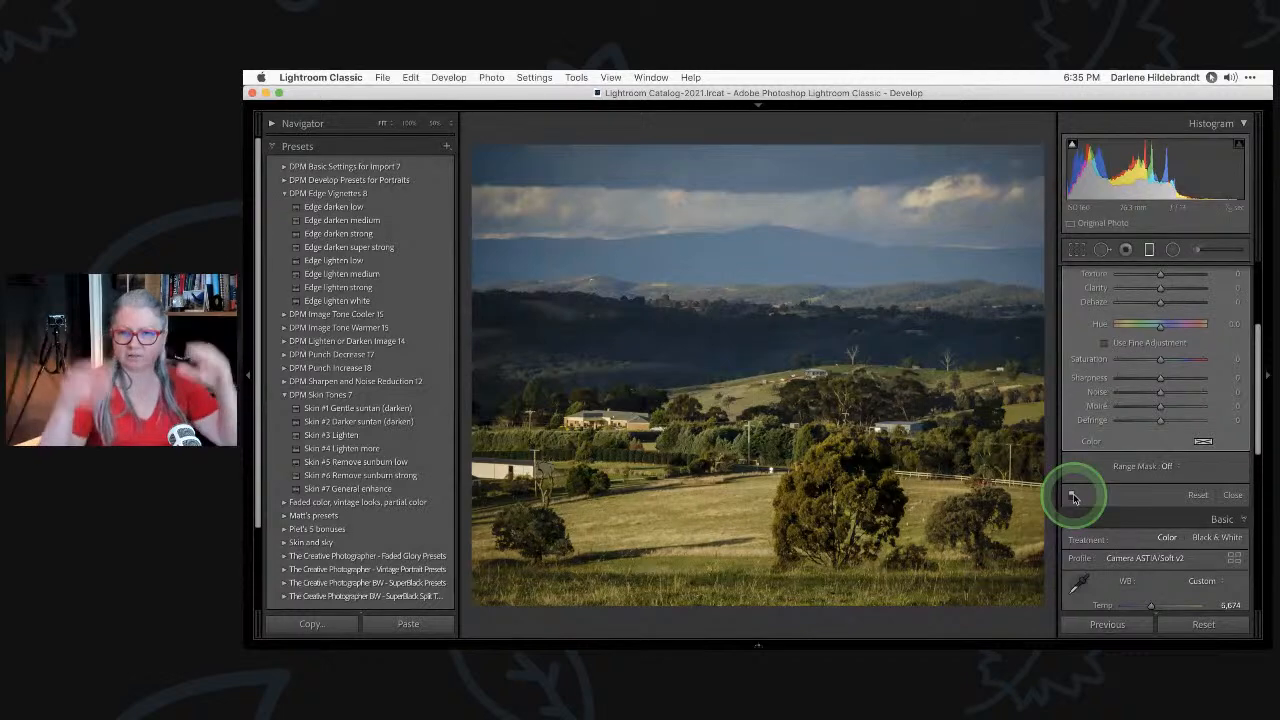
left_click(1073, 494)
left_click(1073, 494)
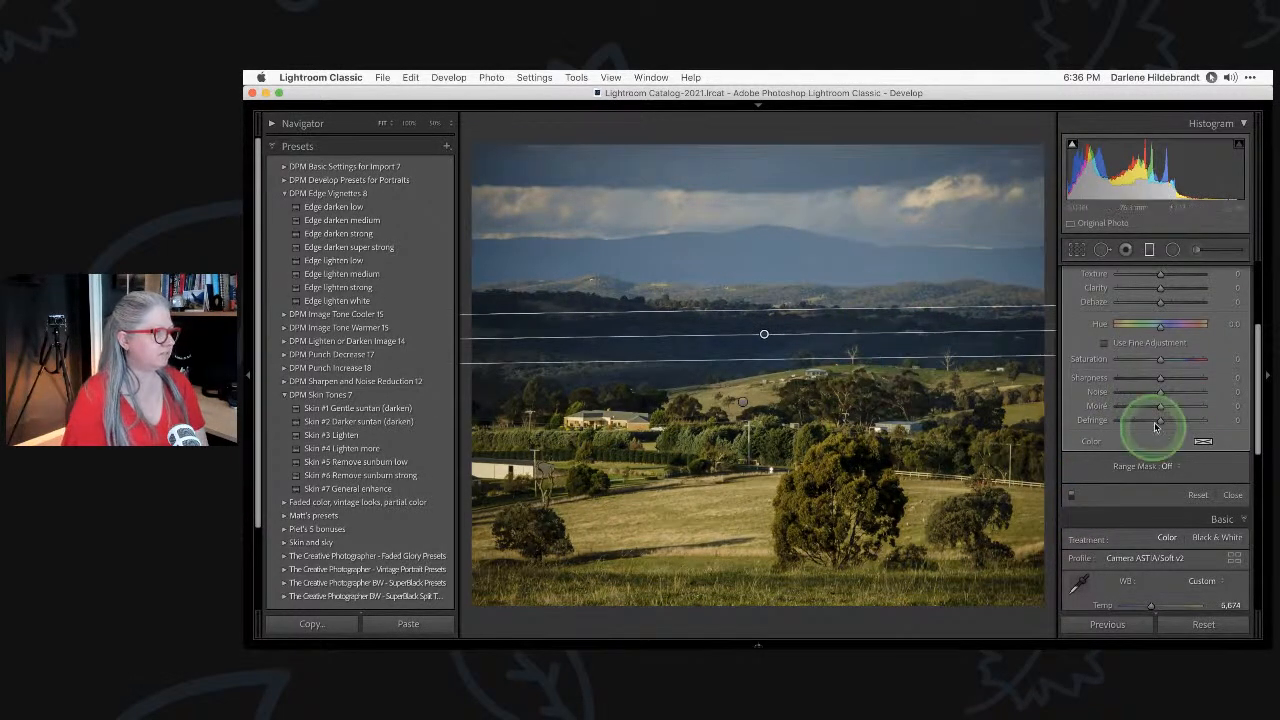
Cool the foreground graduated filter to Temp -23 and close the graduated filter tool.
scroll(1158, 405, "up", 3)
scroll(1158, 405, "up", 2)
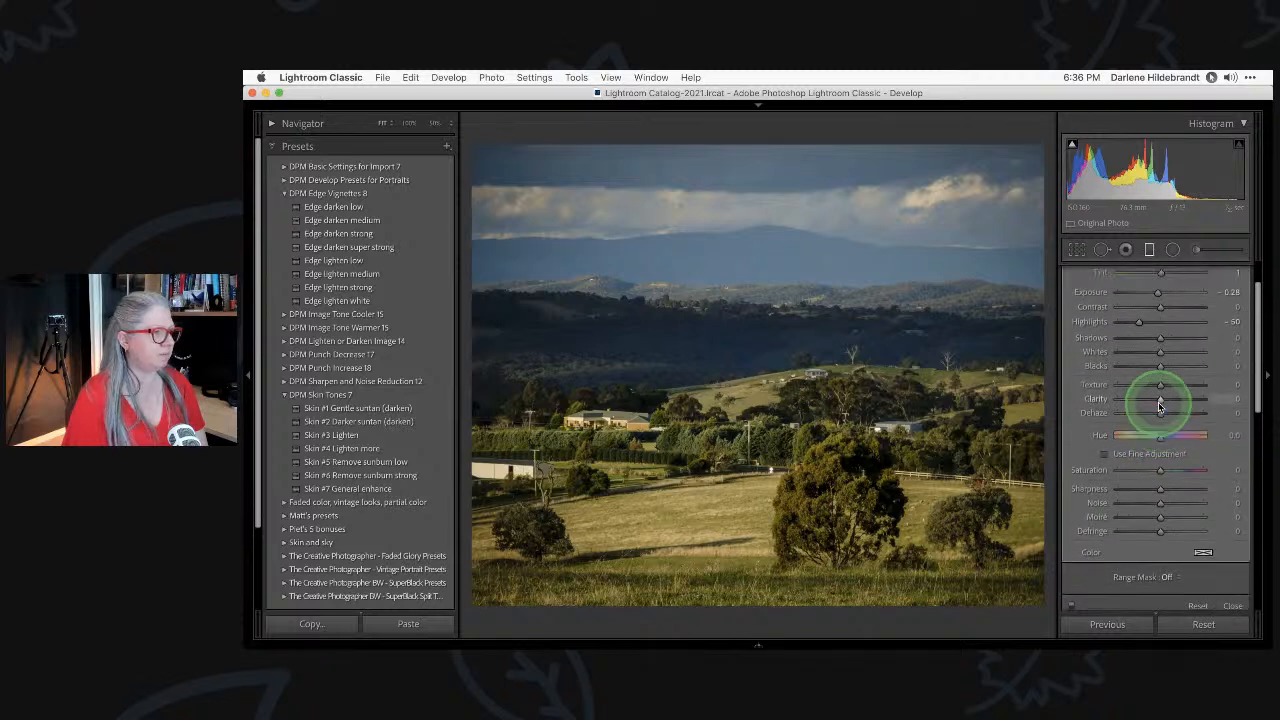
left_click(742, 401)
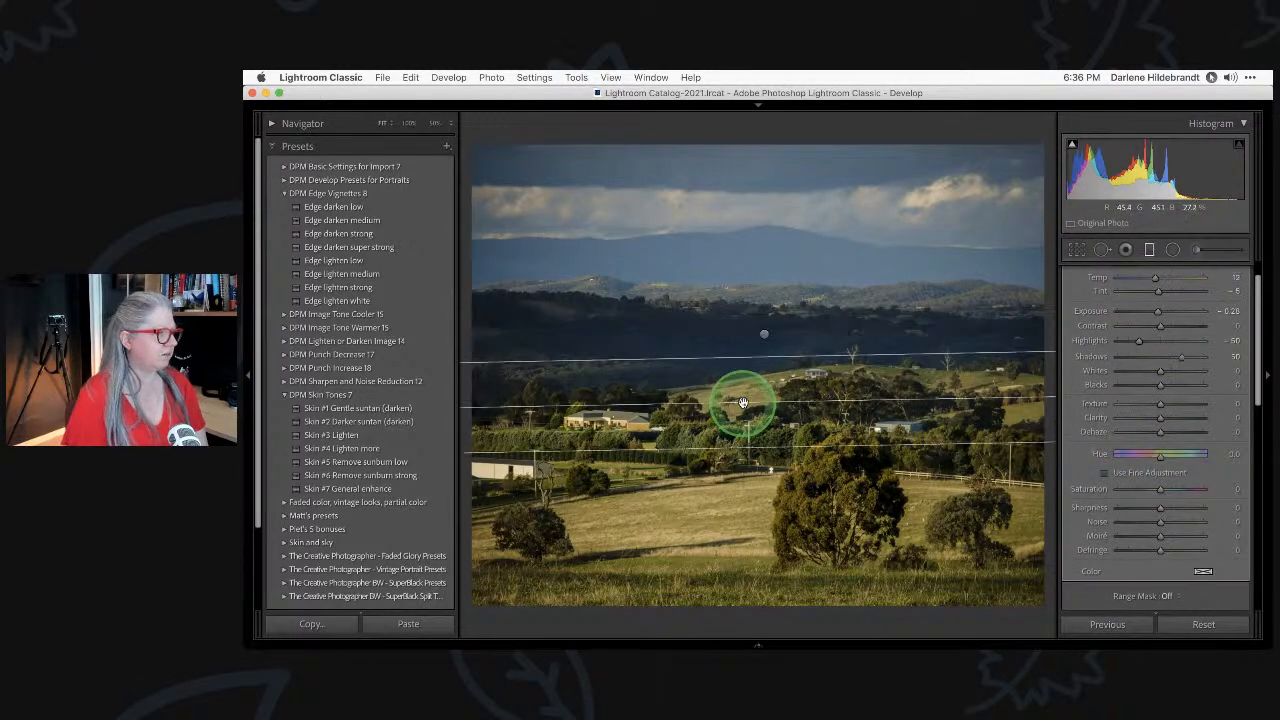
scroll(1157, 330, "up", 1)
scroll(1157, 330, "up", 1)
left_click_drag(1157, 308, 1153, 309)
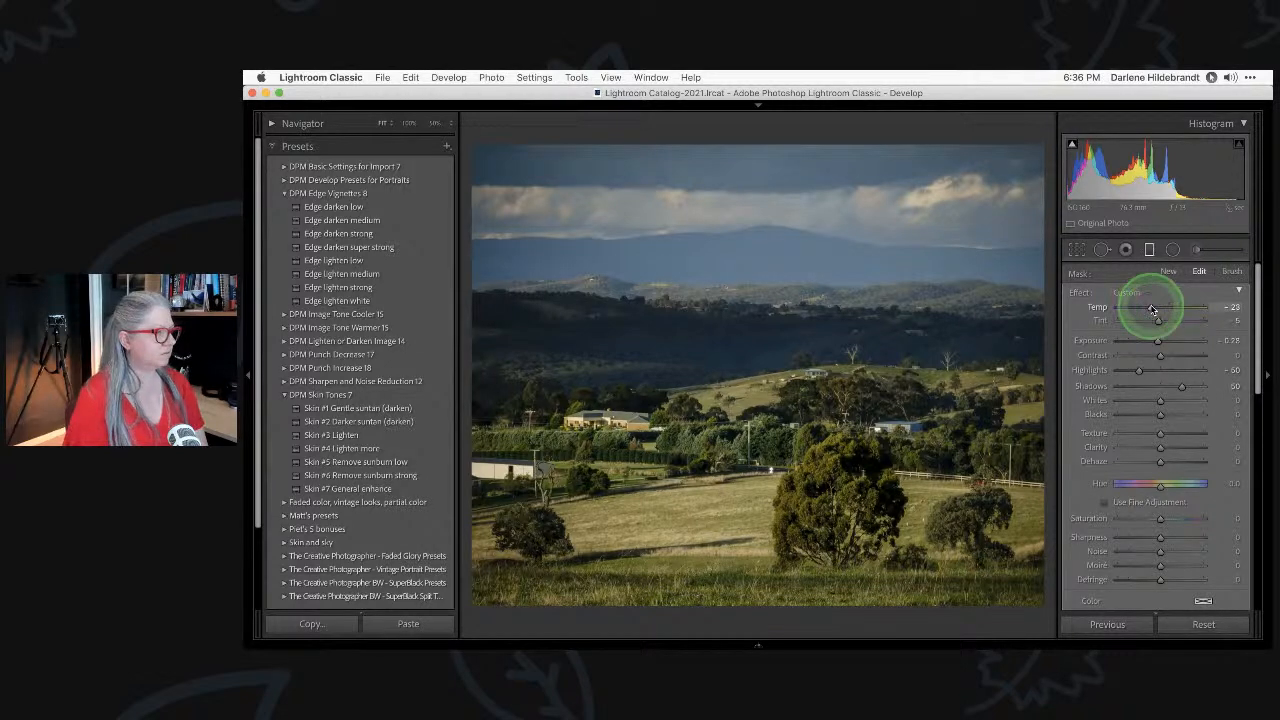
key("m")
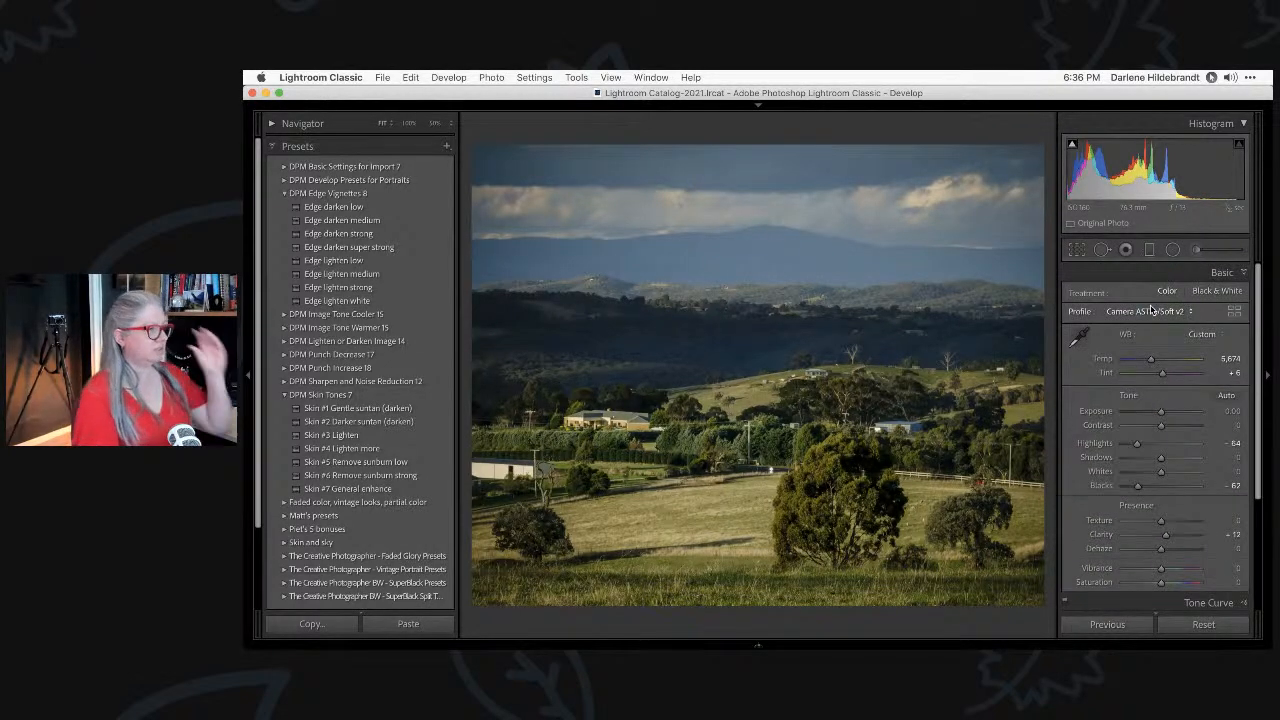
Compare the edited farmland photo with its original before version.
key("backslash")
key("backslash")
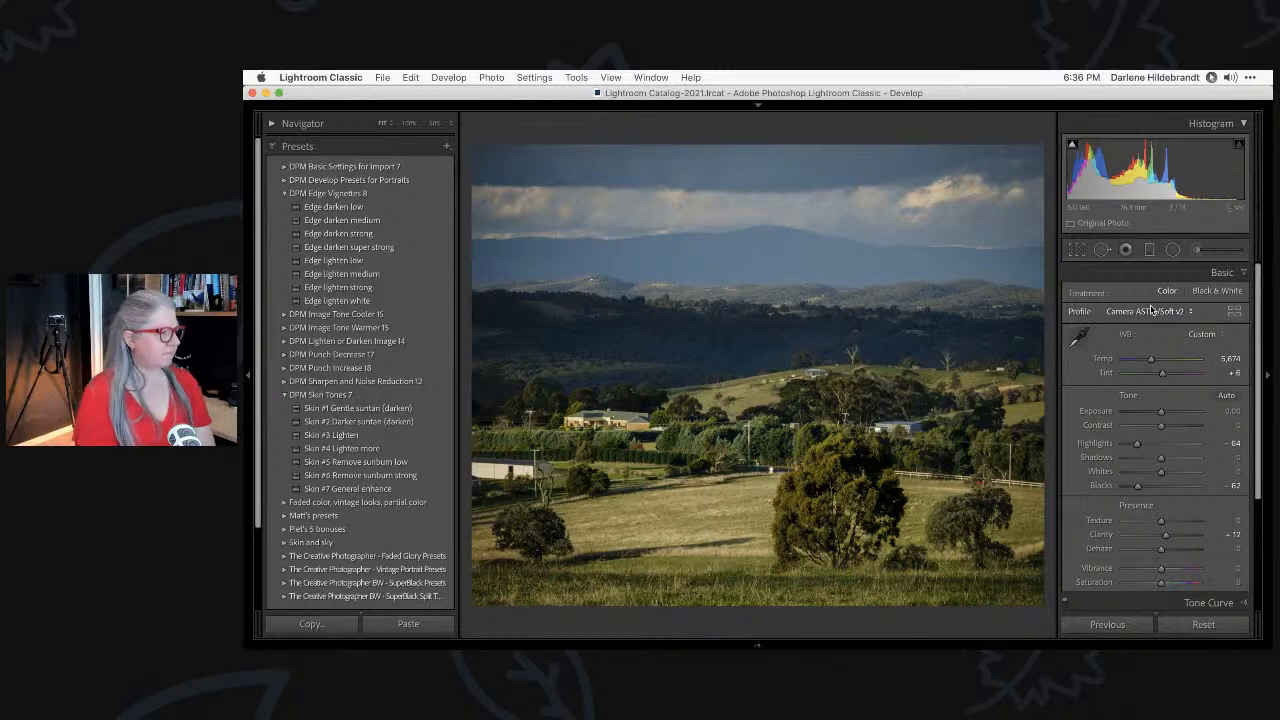
key("backslash")
key("backslash")
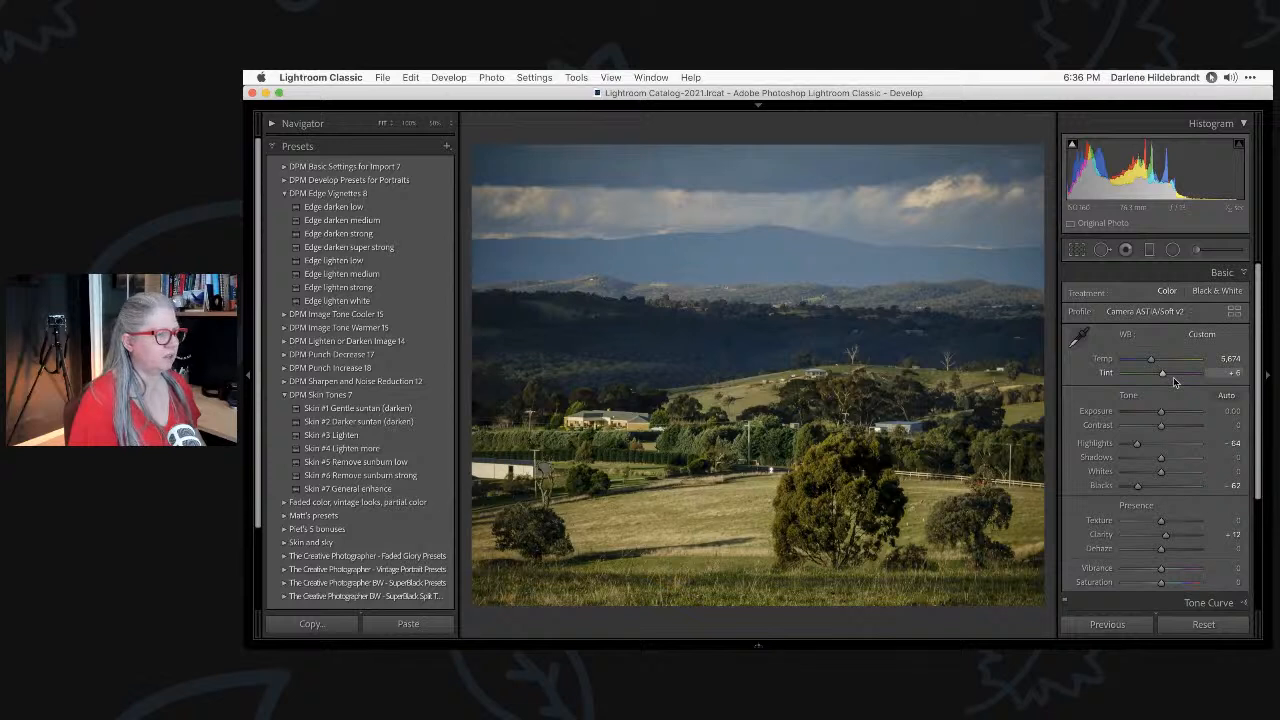
Start a new Adjustment Brush with slightly less negative Highlights and turn off the cursor highlight.
key("k")
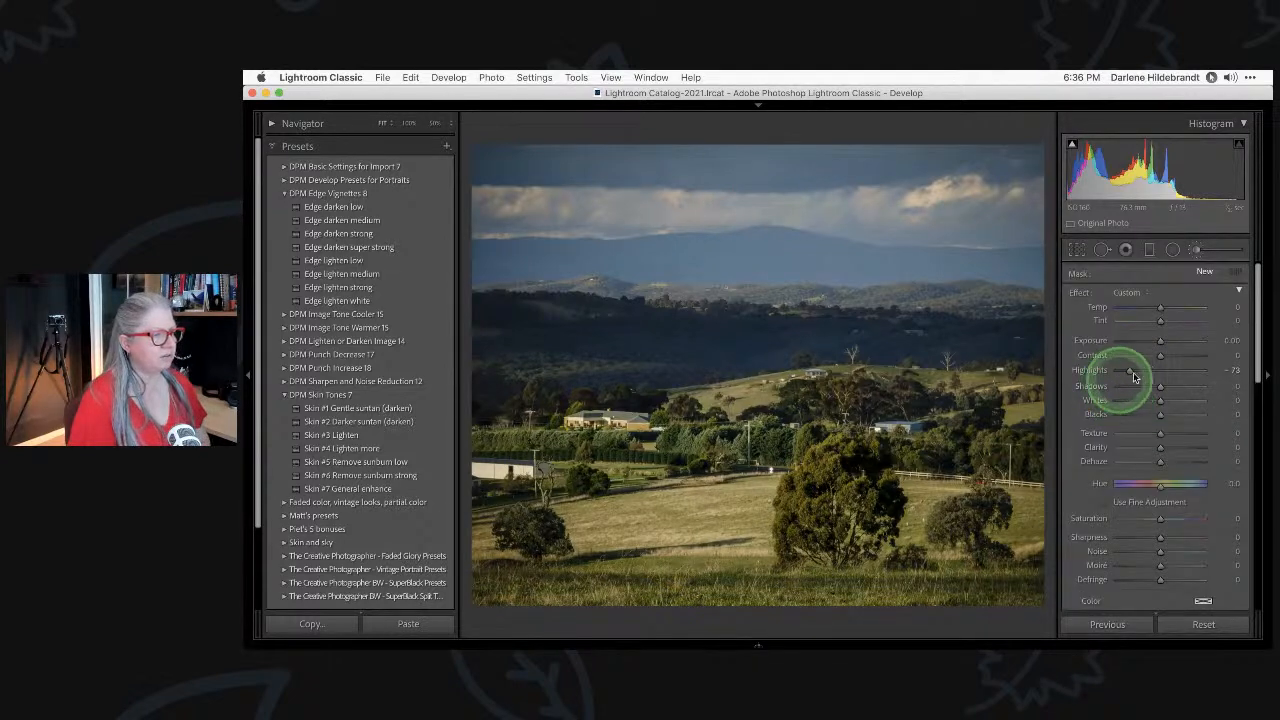
left_click_drag(1129, 370, 1136, 369)
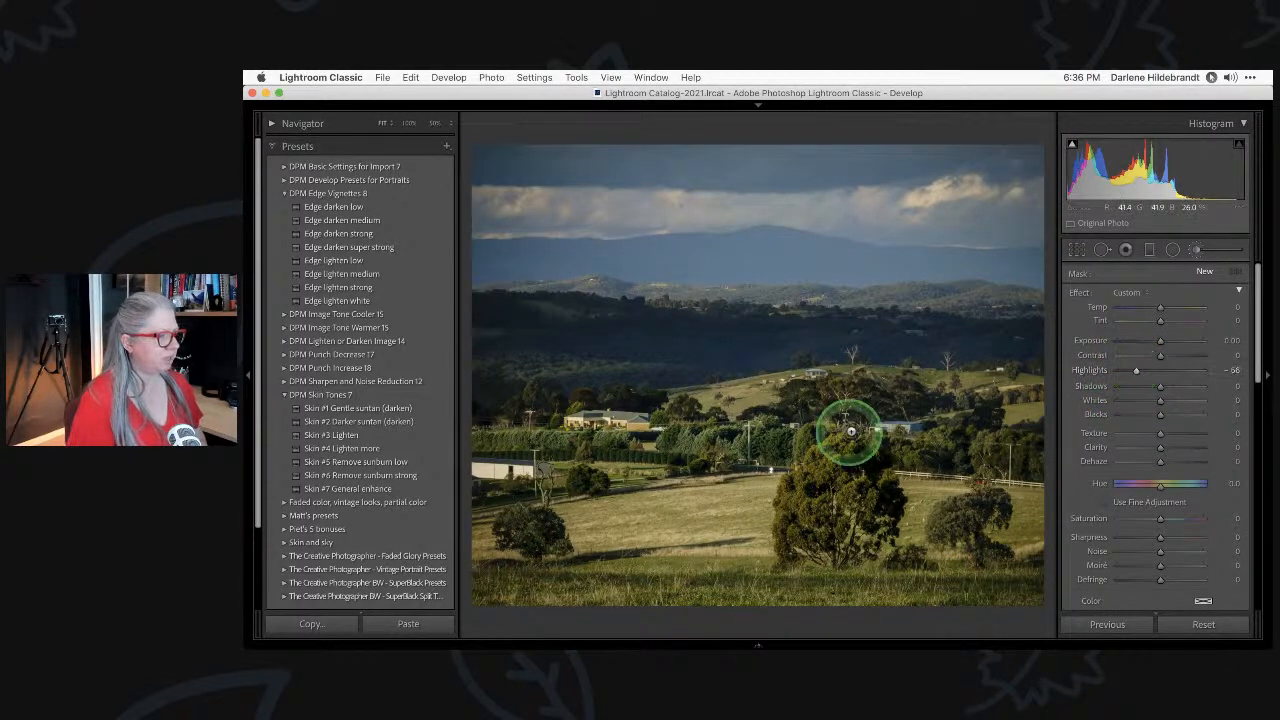
left_click(1211, 77)
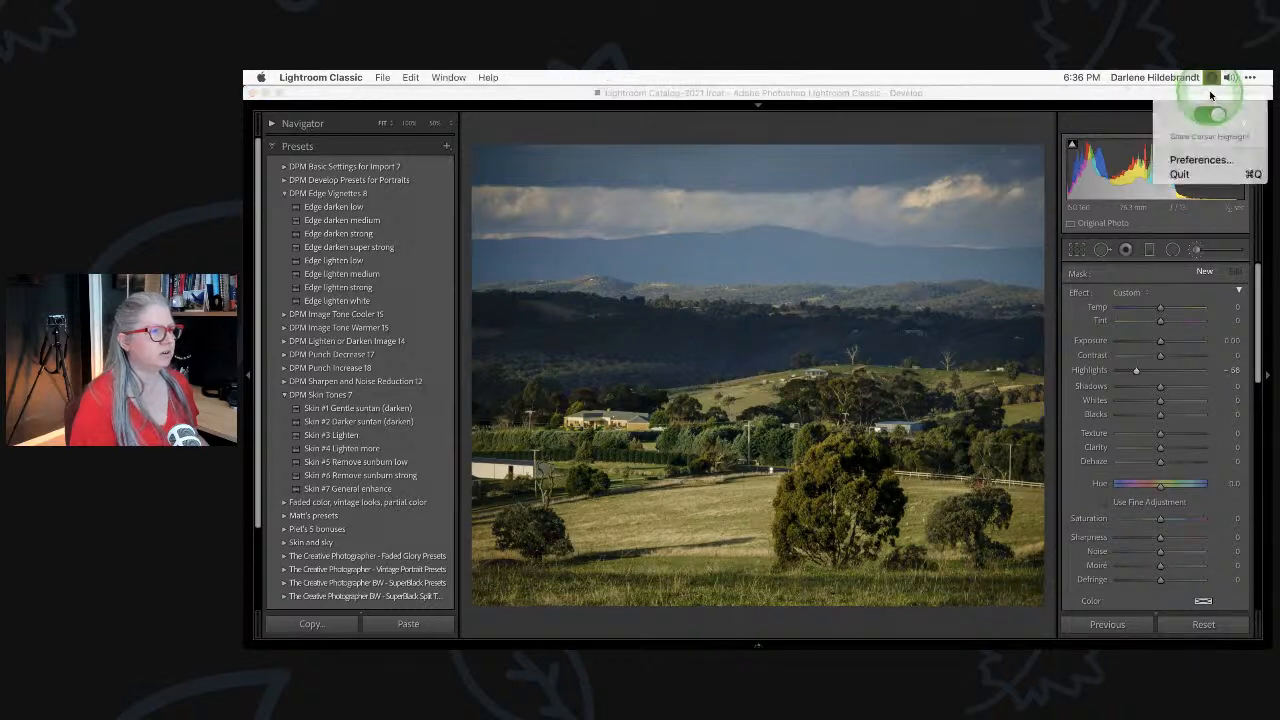
left_click(1208, 115)
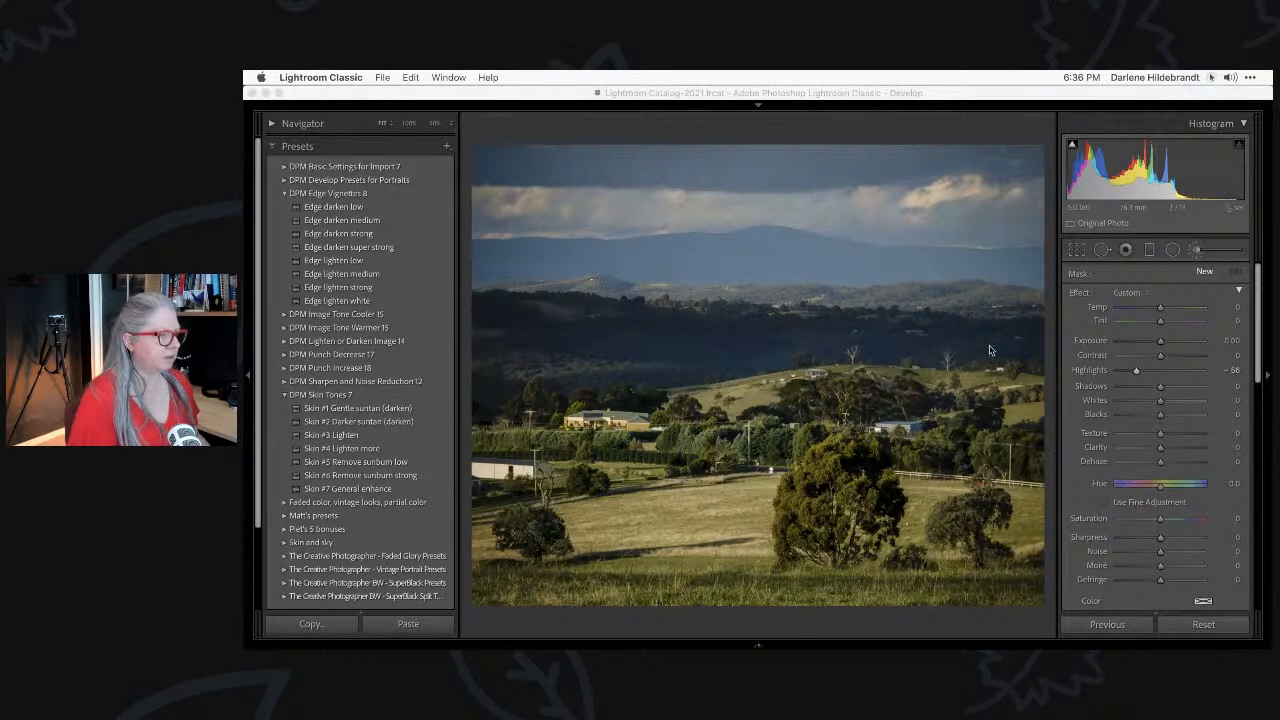
left_click(1049, 343)
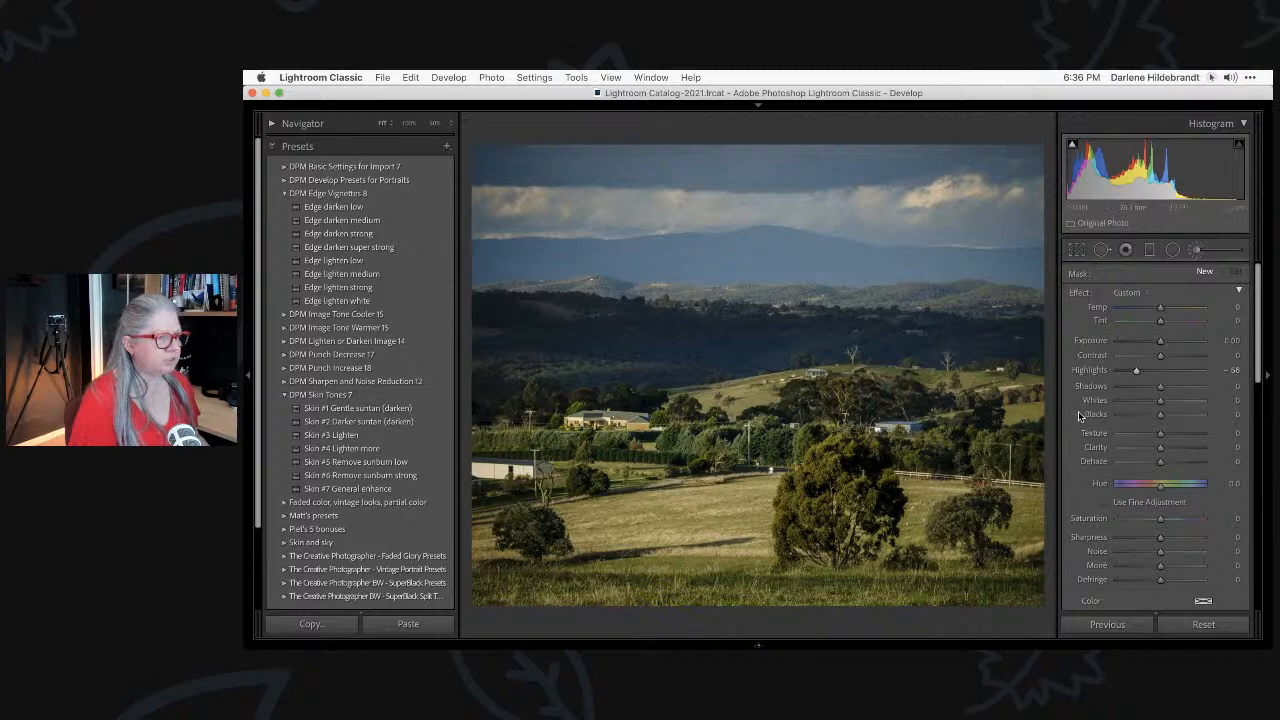
Set the brush to Exposure -4.00, Flow 100 and Density 100, and paint a test stroke across the clouds.
scroll(1133, 373, "down", 5)
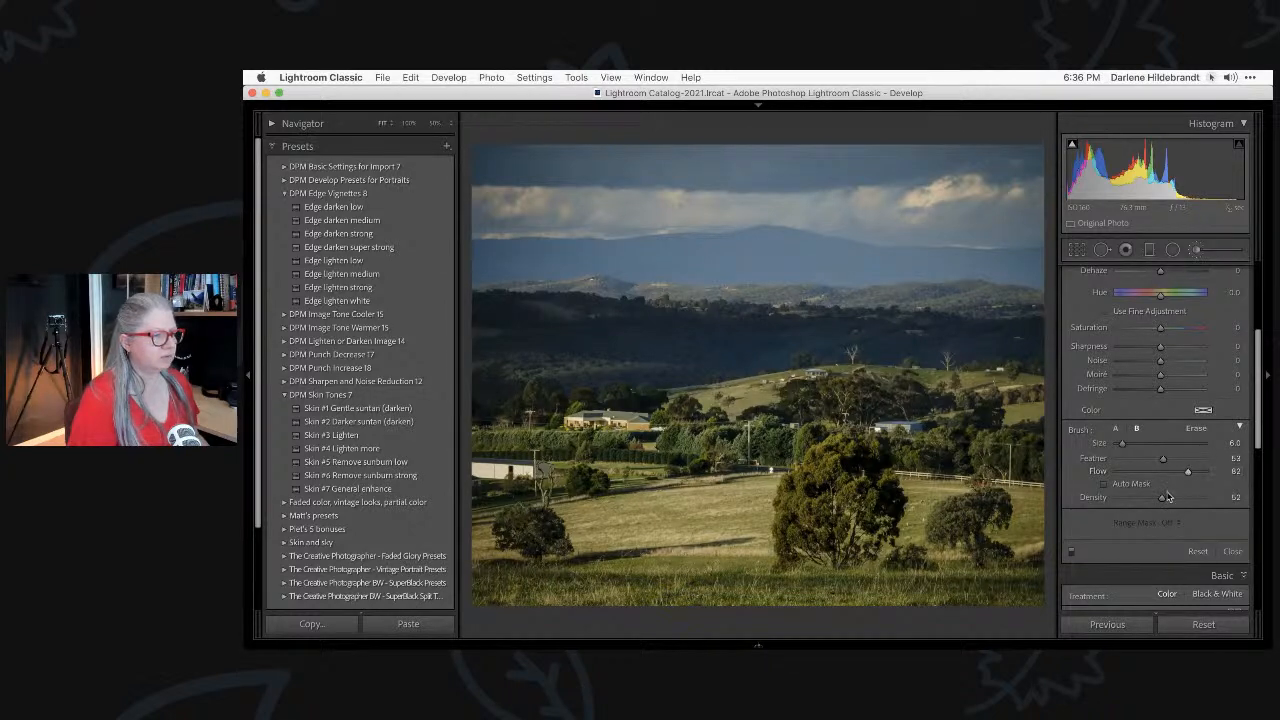
left_click_drag(1162, 497, 1204, 497)
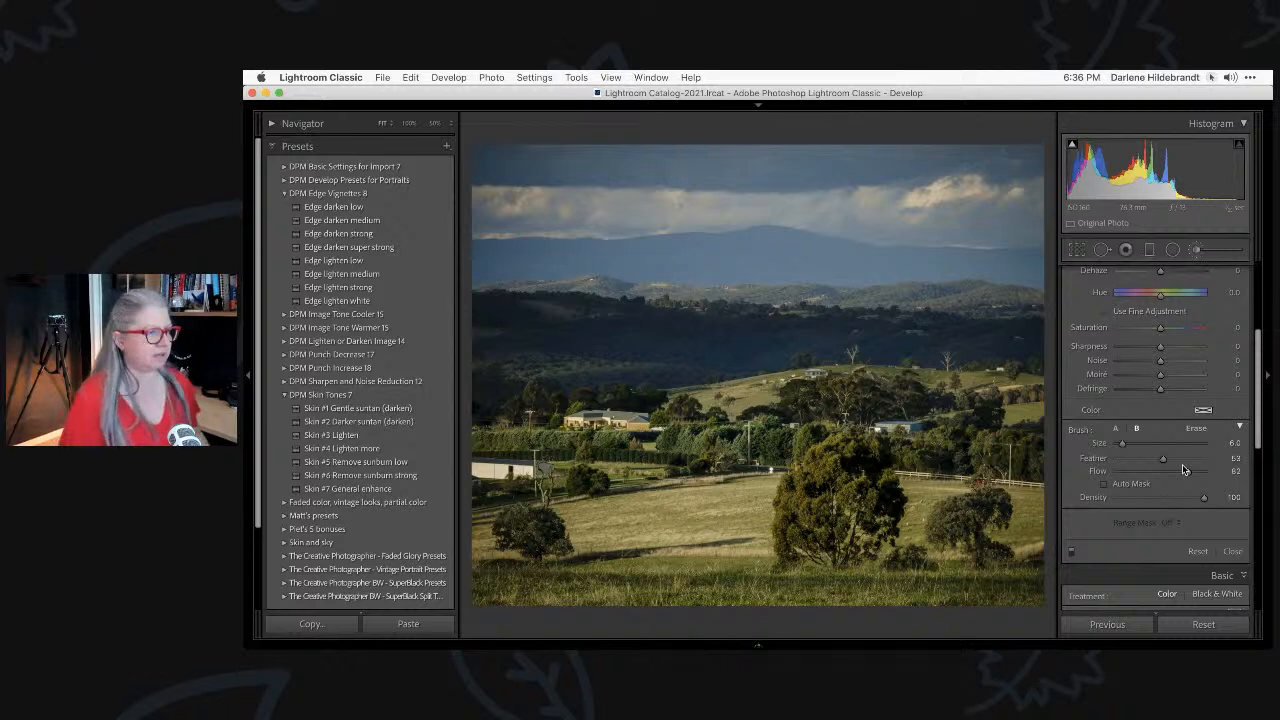
scroll(1182, 464, "up", 5)
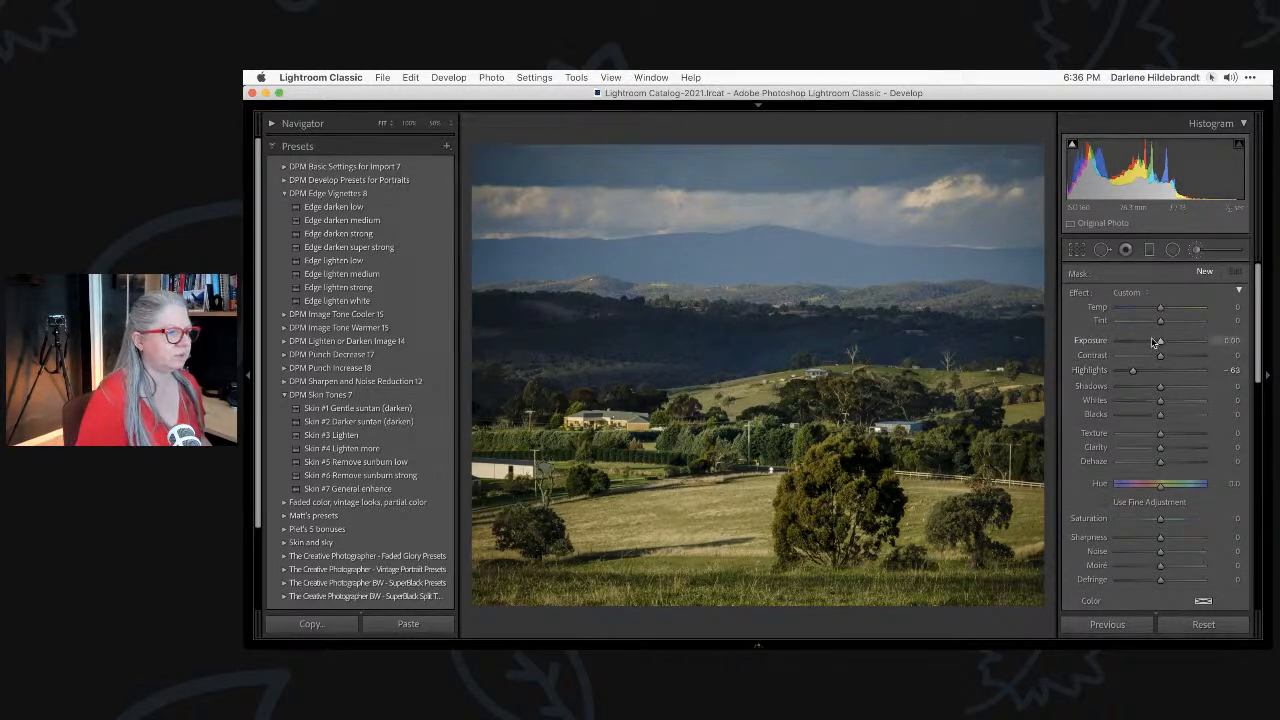
left_click_drag(1158, 342, 1104, 343)
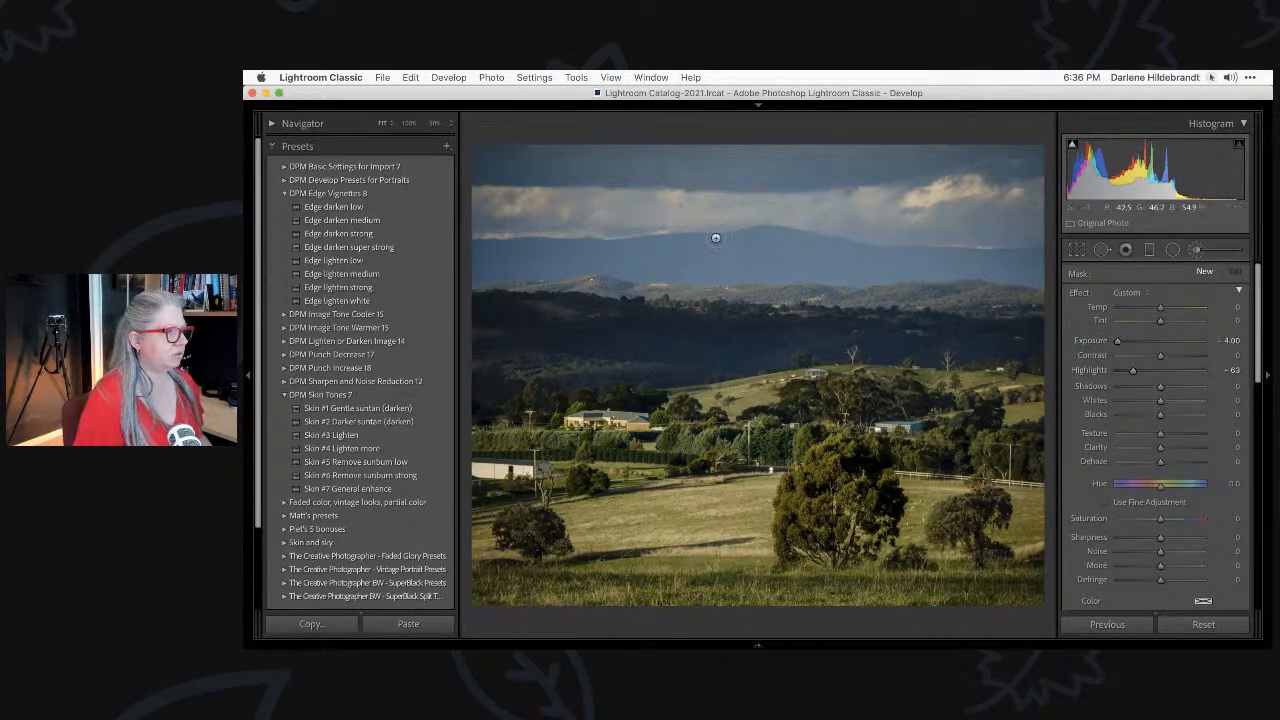
scroll(1155, 410, "down", 5)
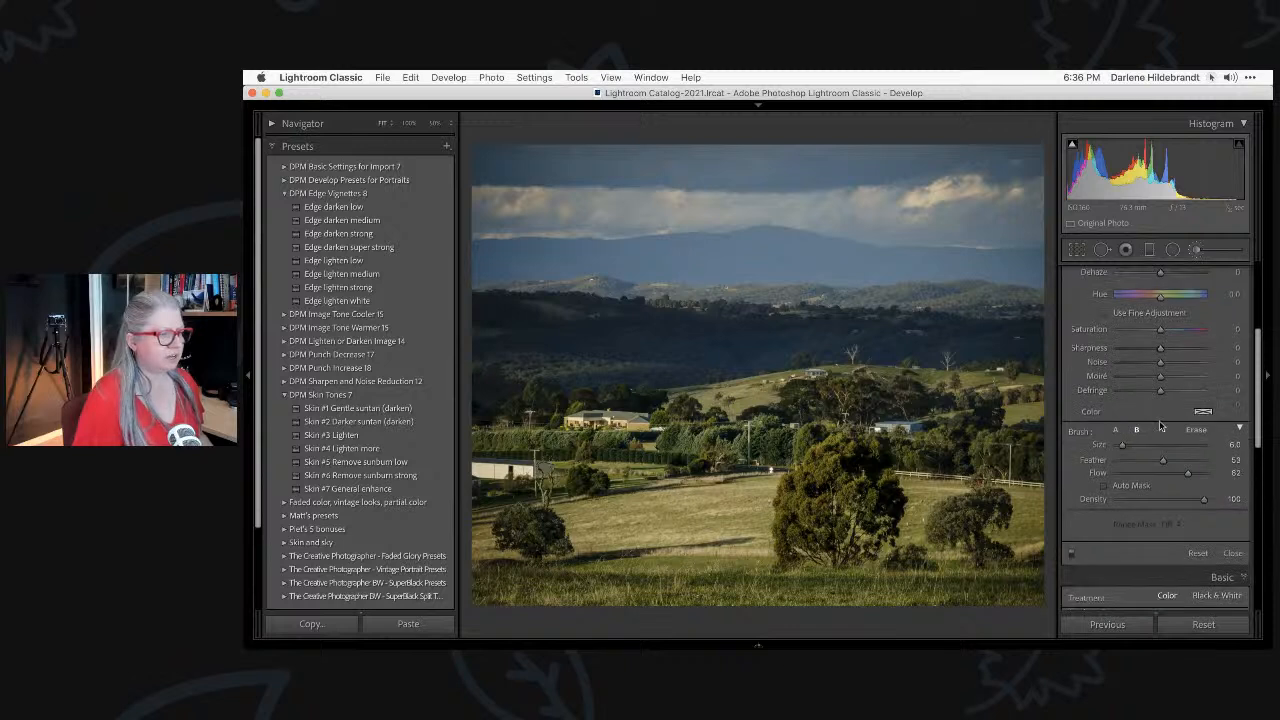
left_click_drag(1187, 472, 1204, 472)
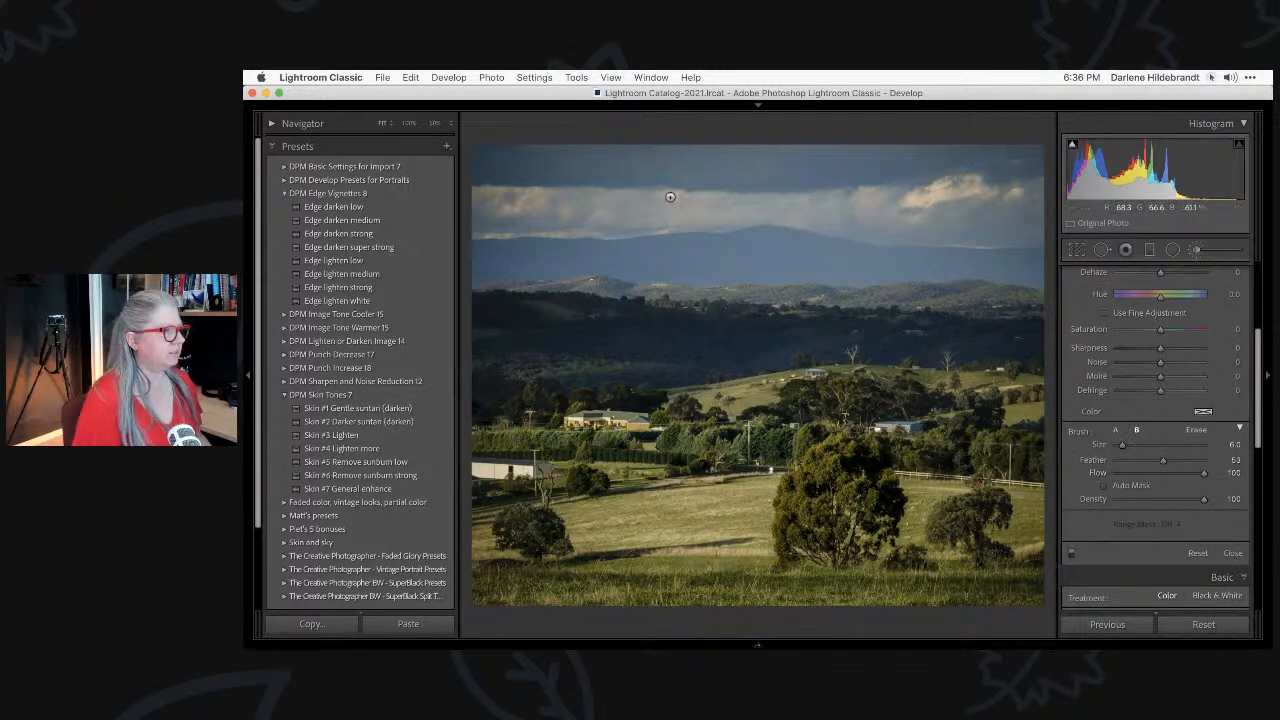
left_click_drag(636, 208, 888, 213)
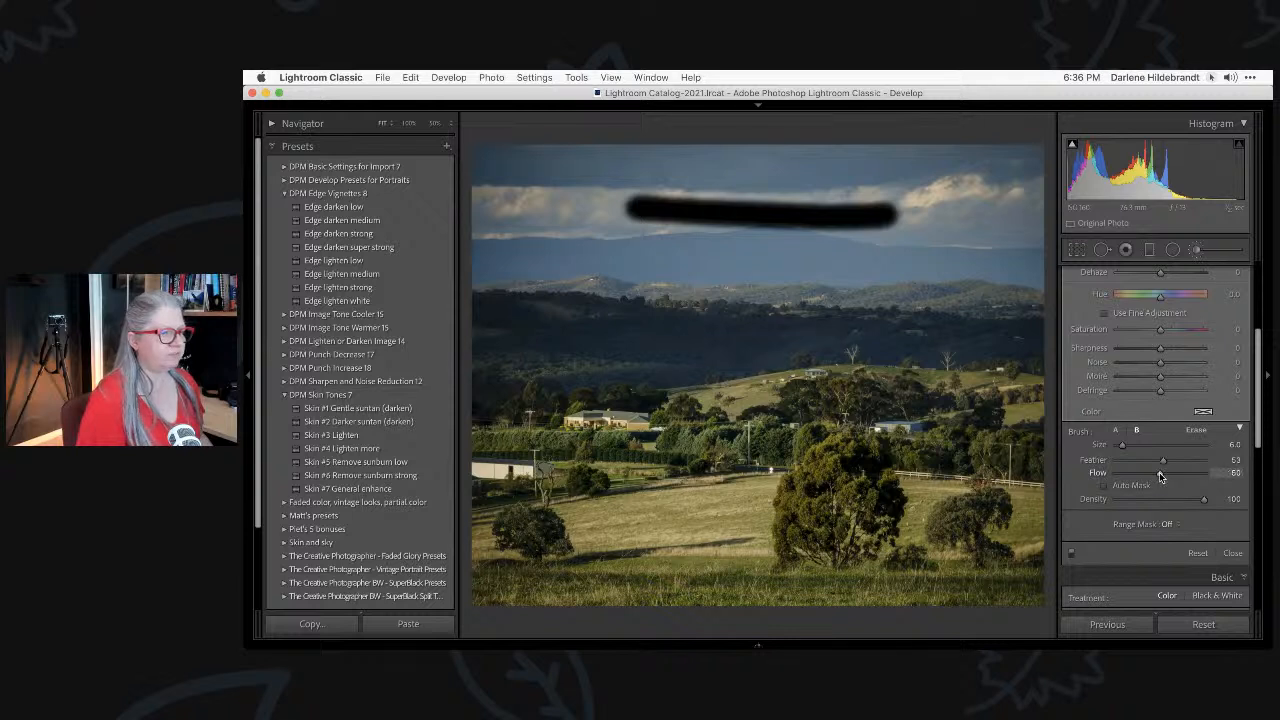
Lower the brush Flow to 33 and build up a second test stroke over the distant mountains with repeated passes.
left_click_drag(1159, 472, 1145, 473)
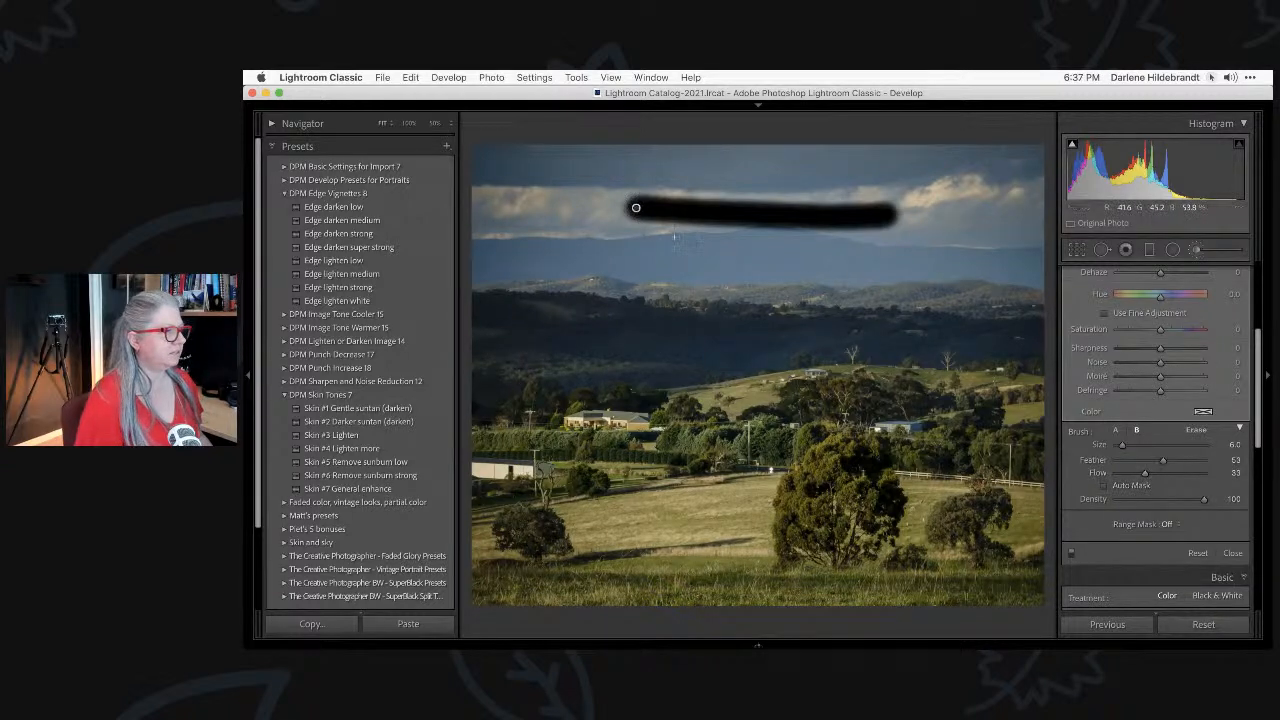
left_click_drag(622, 248, 912, 253)
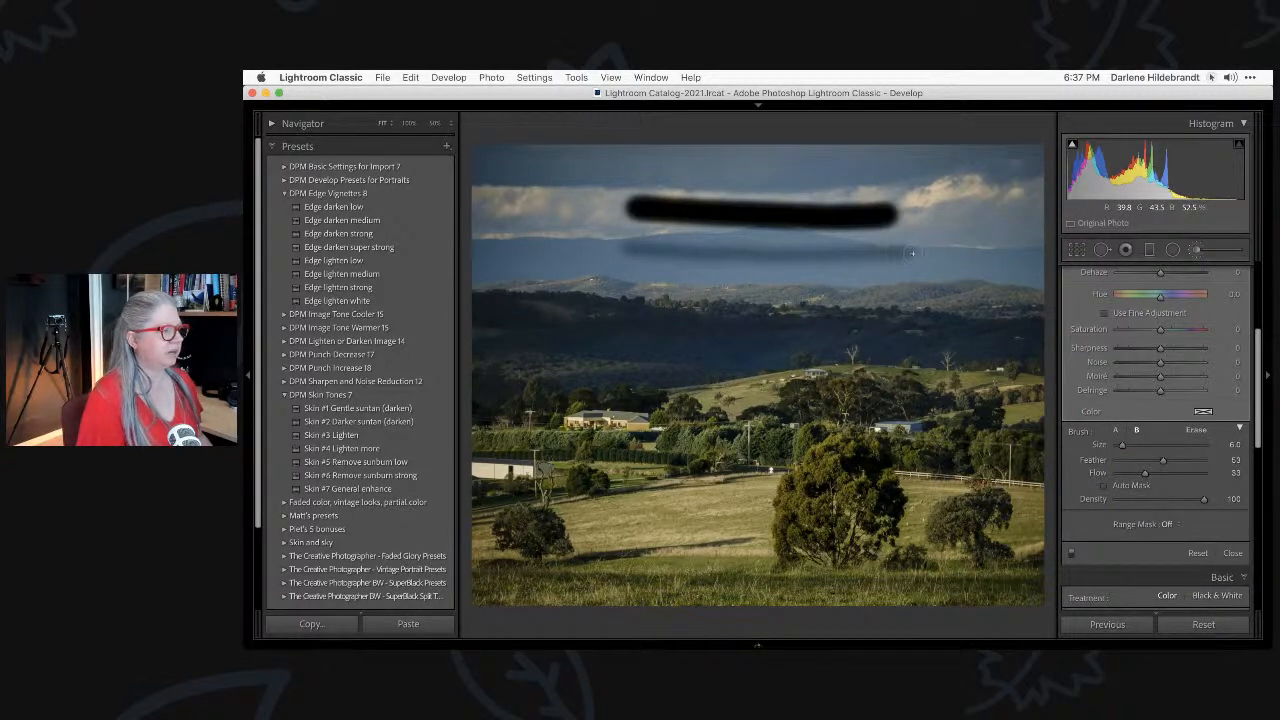
left_click_drag(629, 248, 902, 250)
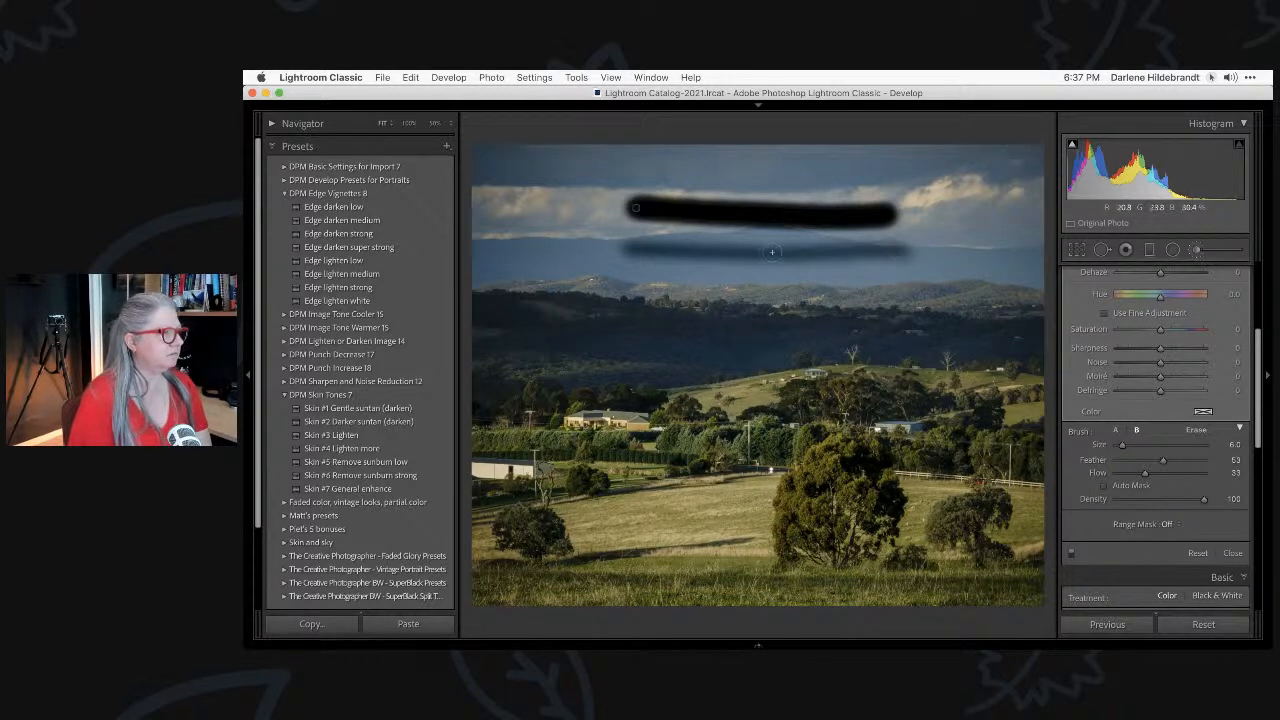
mouse_move(622, 249)
left_mouse_down()
mouse_move(907, 252)
mouse_move(631, 249)
left_mouse_up()
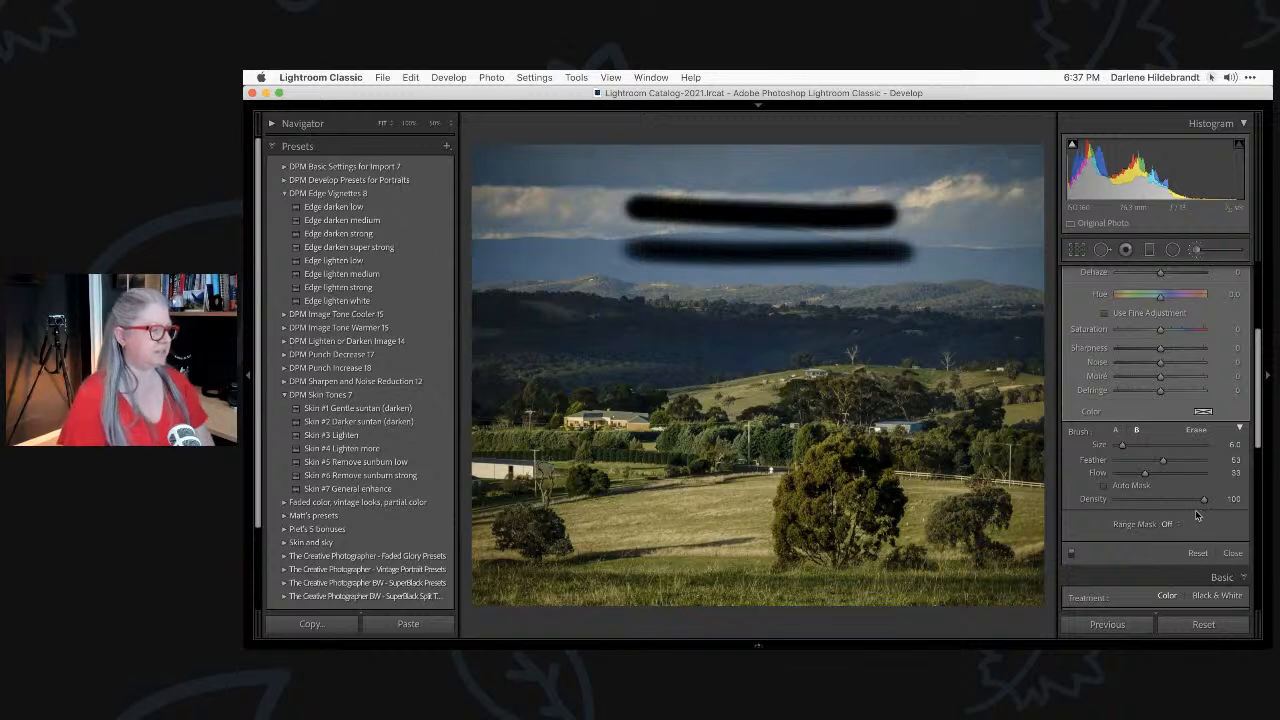
Paint broad test strokes over the sky with Flow 100 and Density 50, and clear all the brush strokes.
mouse_move(1204, 502)
left_mouse_down()
mouse_move(1173, 498)
mouse_move(1228, 474)
left_mouse_up()
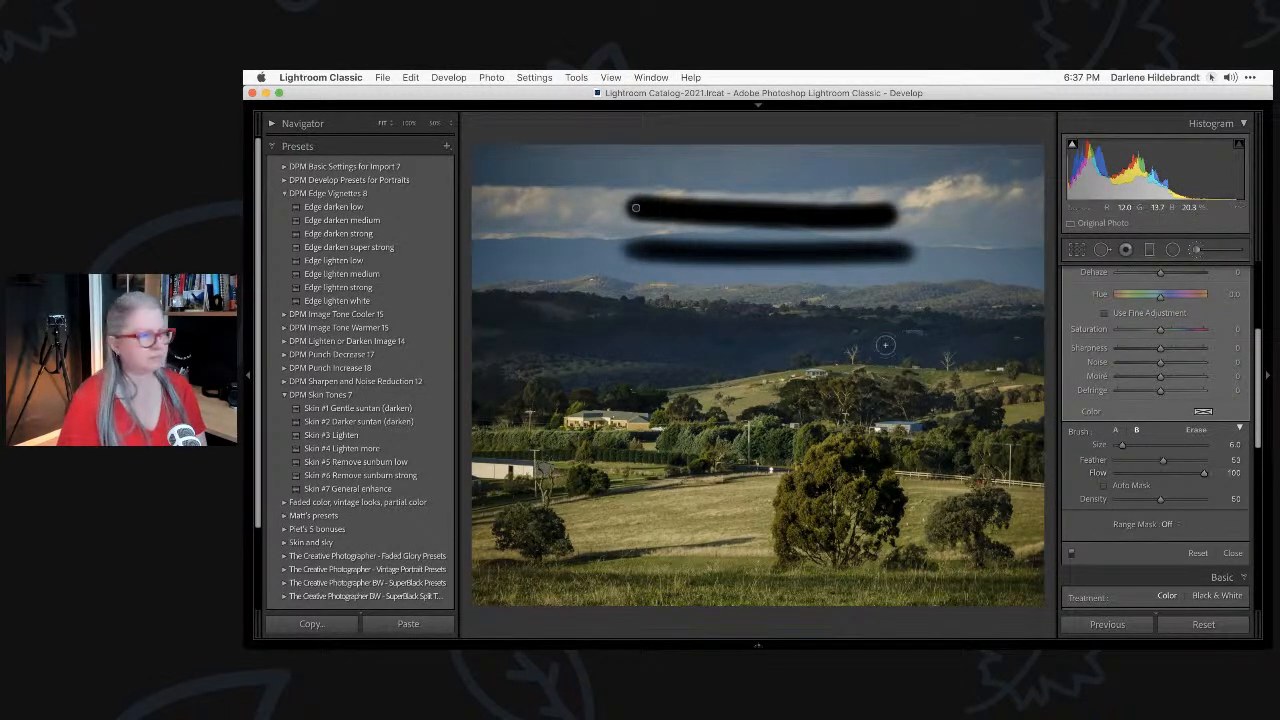
mouse_move(898, 171)
left_mouse_down()
mouse_move(565, 171)
mouse_move(925, 169)
mouse_move(697, 160)
mouse_move(836, 157)
mouse_move(759, 167)
mouse_move(870, 183)
mouse_move(797, 207)
mouse_move(763, 237)
mouse_move(791, 187)
mouse_move(666, 212)
mouse_move(687, 216)
mouse_move(636, 203)
mouse_move(895, 215)
mouse_move(663, 228)
mouse_move(895, 221)
left_mouse_up()
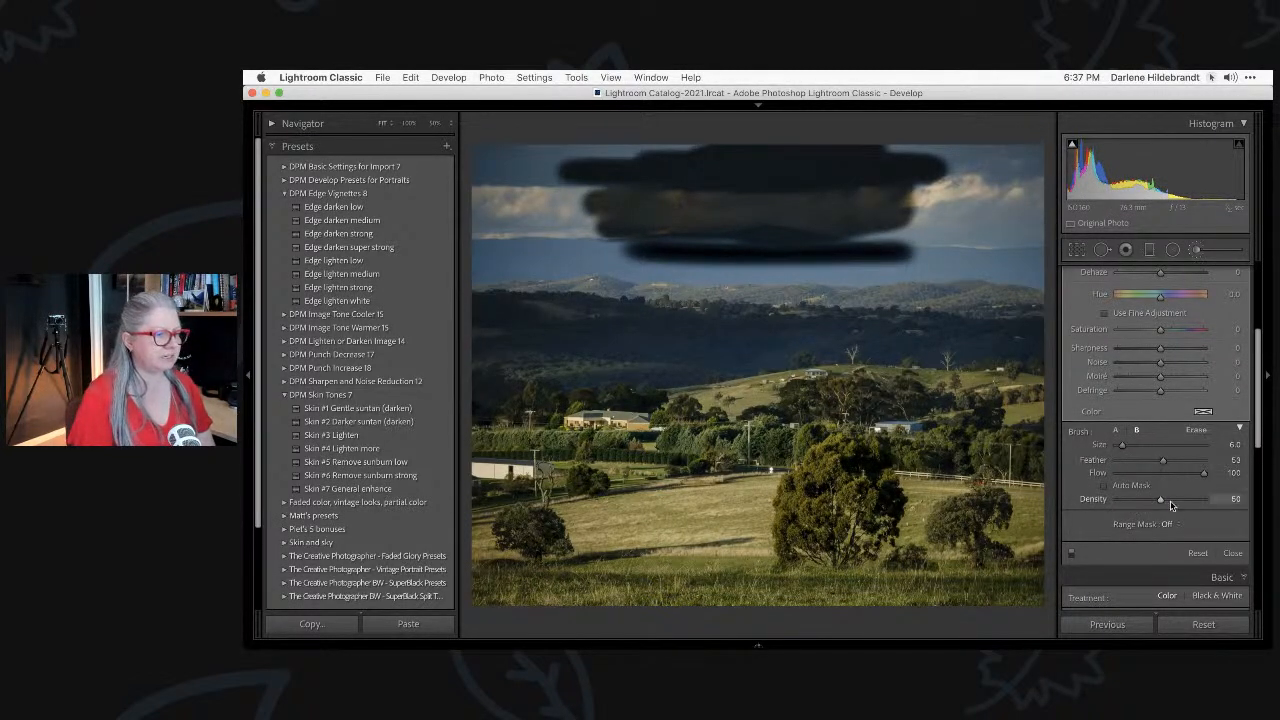
left_click(1197, 553)
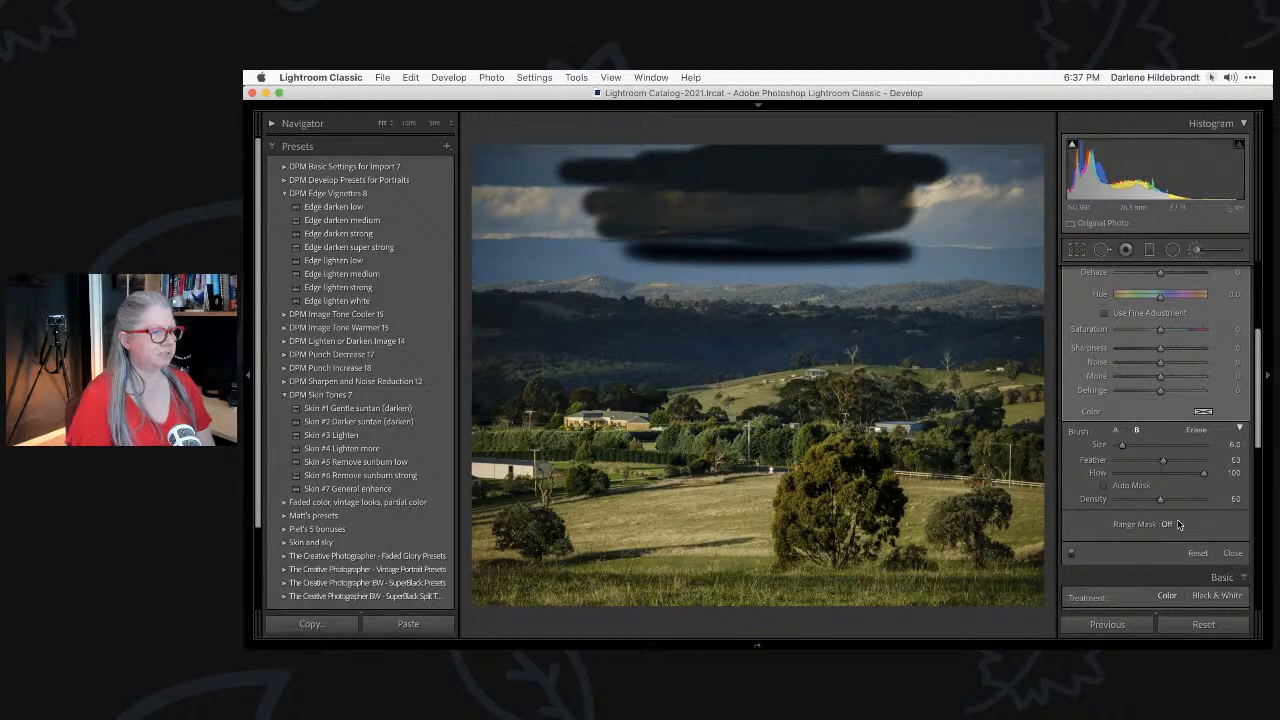
Set the brush to Density 100, Flow 78 and Size 4.0, and start painting on the blue-roofed farm building.
left_click_drag(1161, 499, 1247, 497)
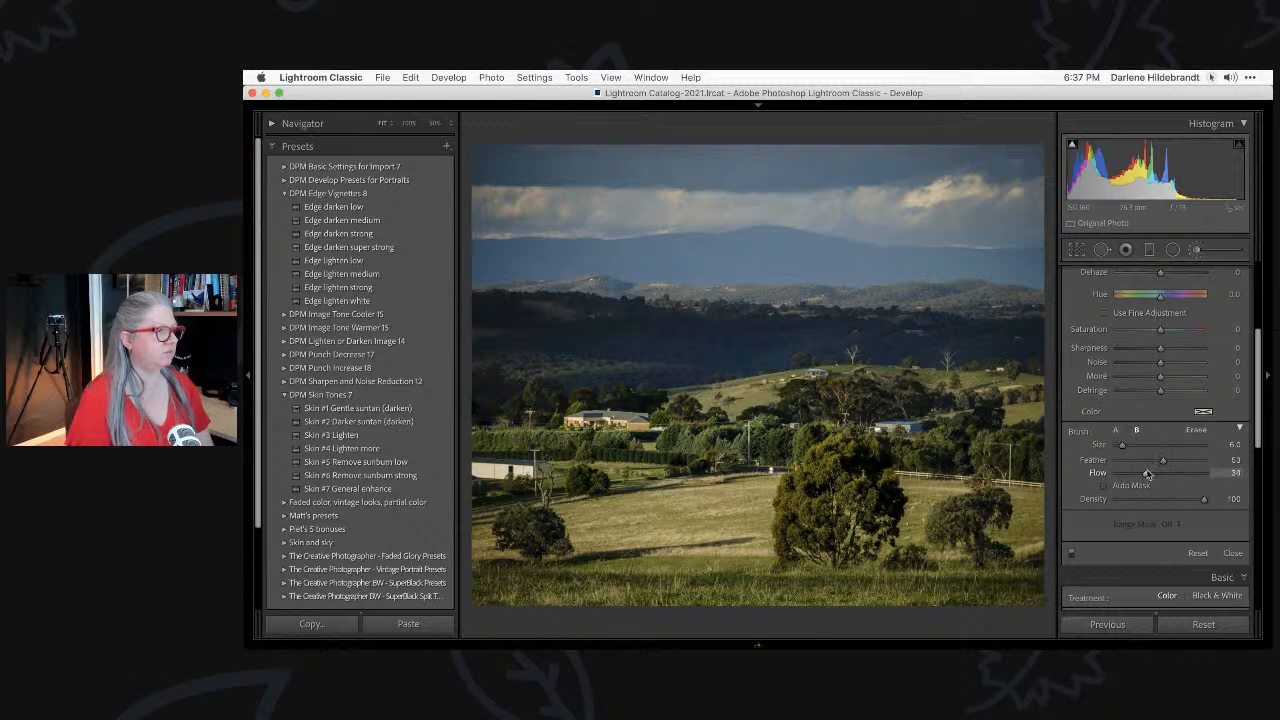
left_click_drag(1133, 477, 1185, 474)
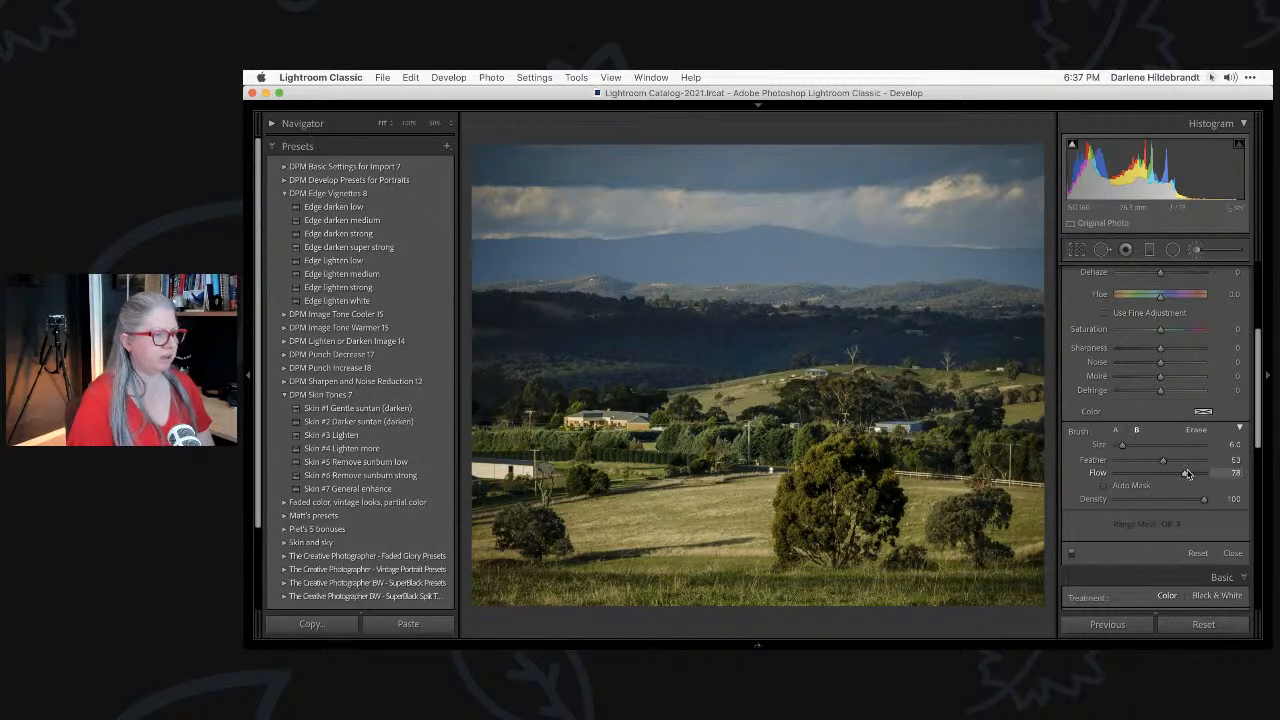
key("bracketleft")
key("bracketleft")
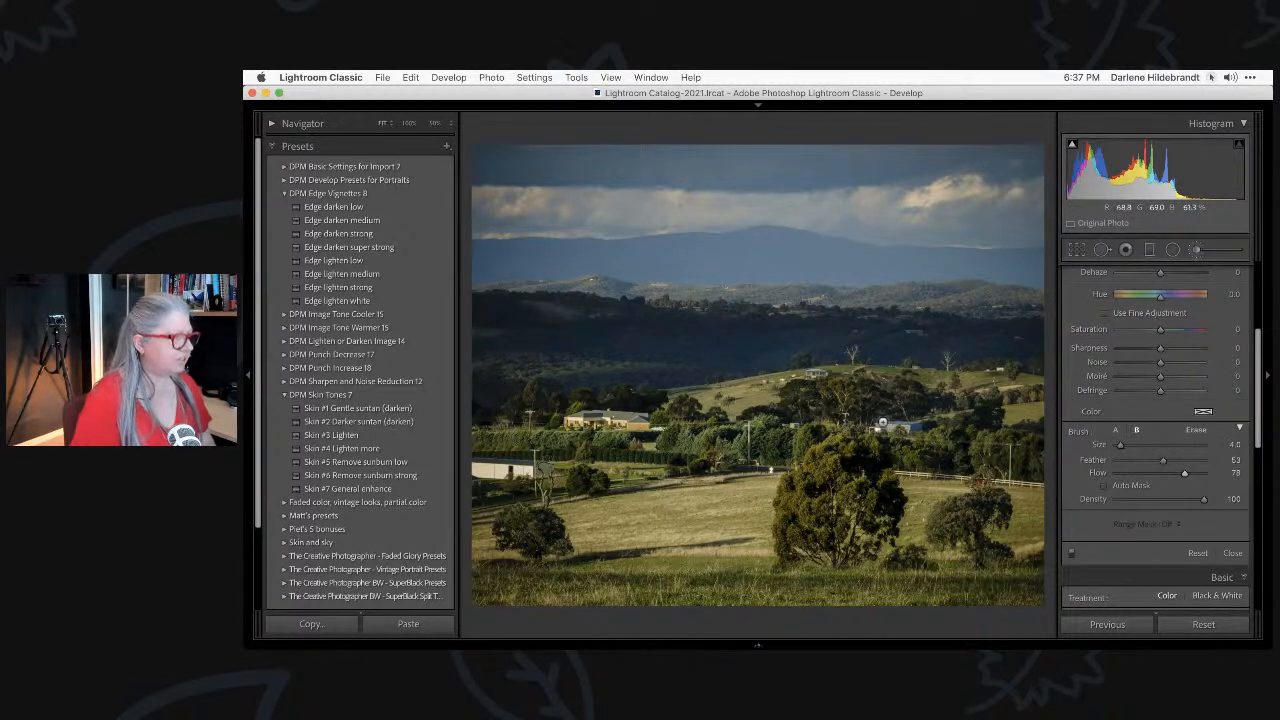
Reset the building brush mask's Exposure and set it to -0.23.
scroll(1078, 376, "up", 3)
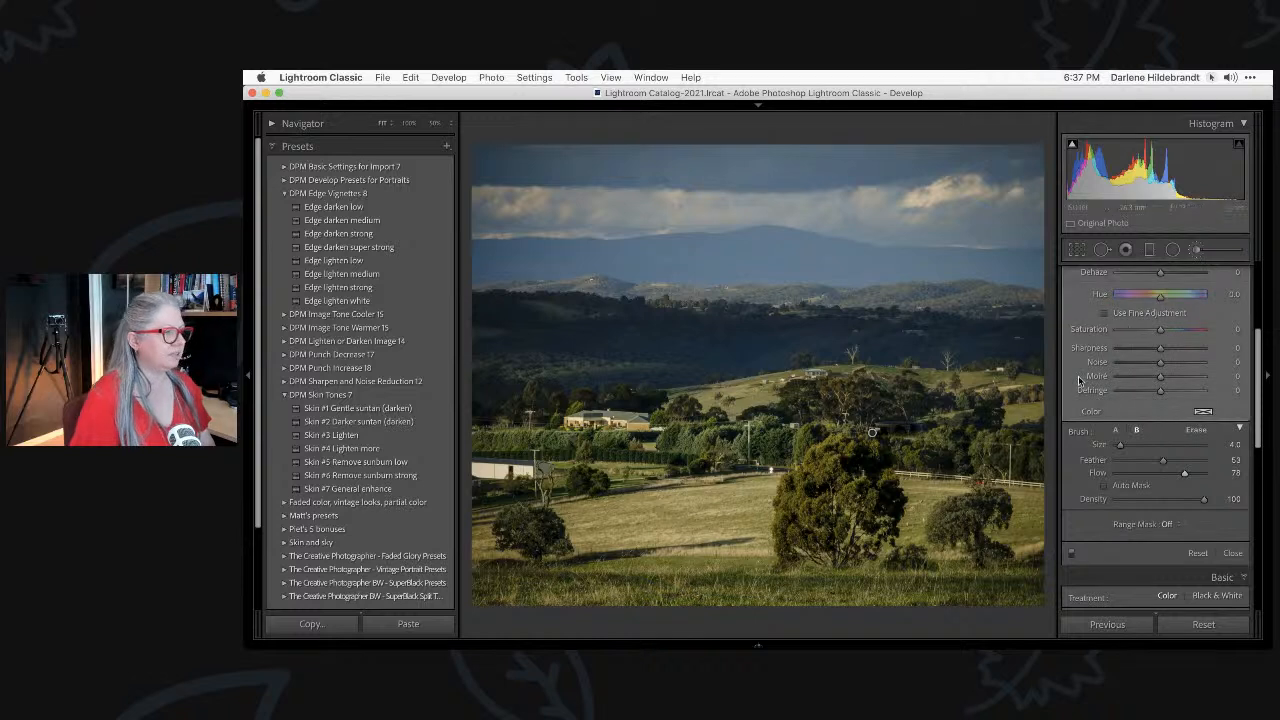
scroll(1078, 376, "up", 2)
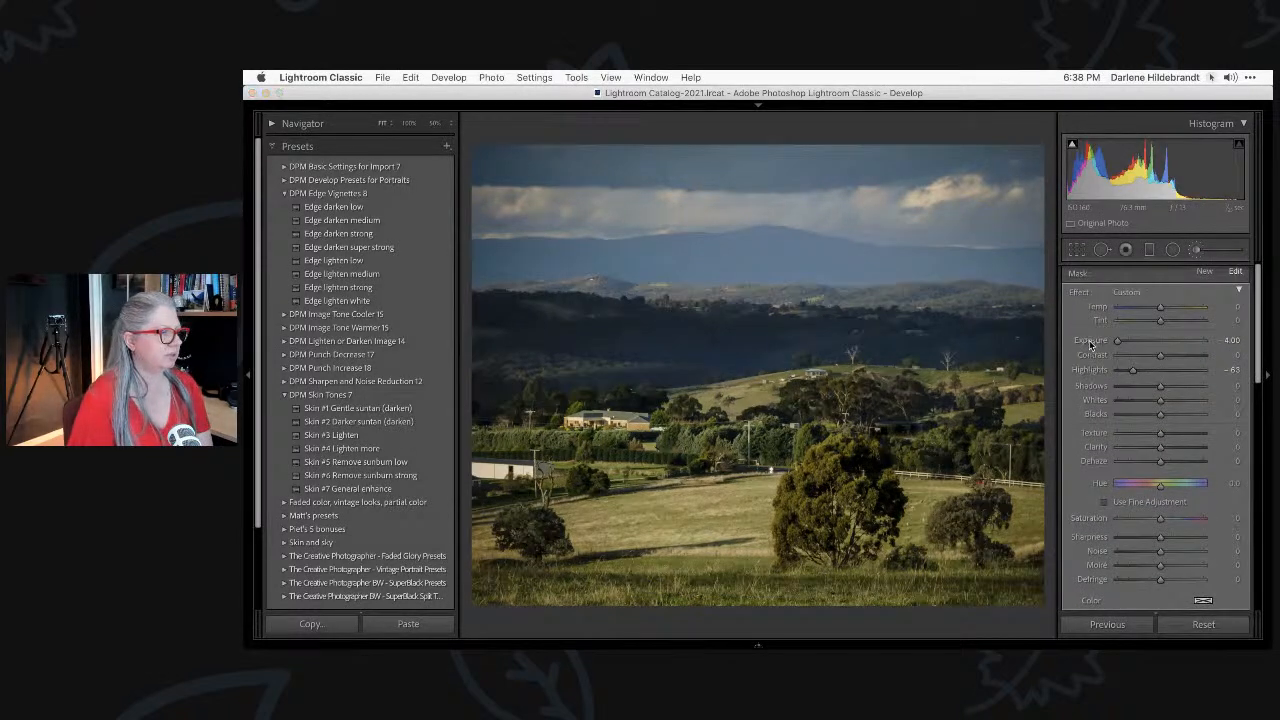
double_click(1090, 342)
left_click_drag(1158, 339, 1159, 339)
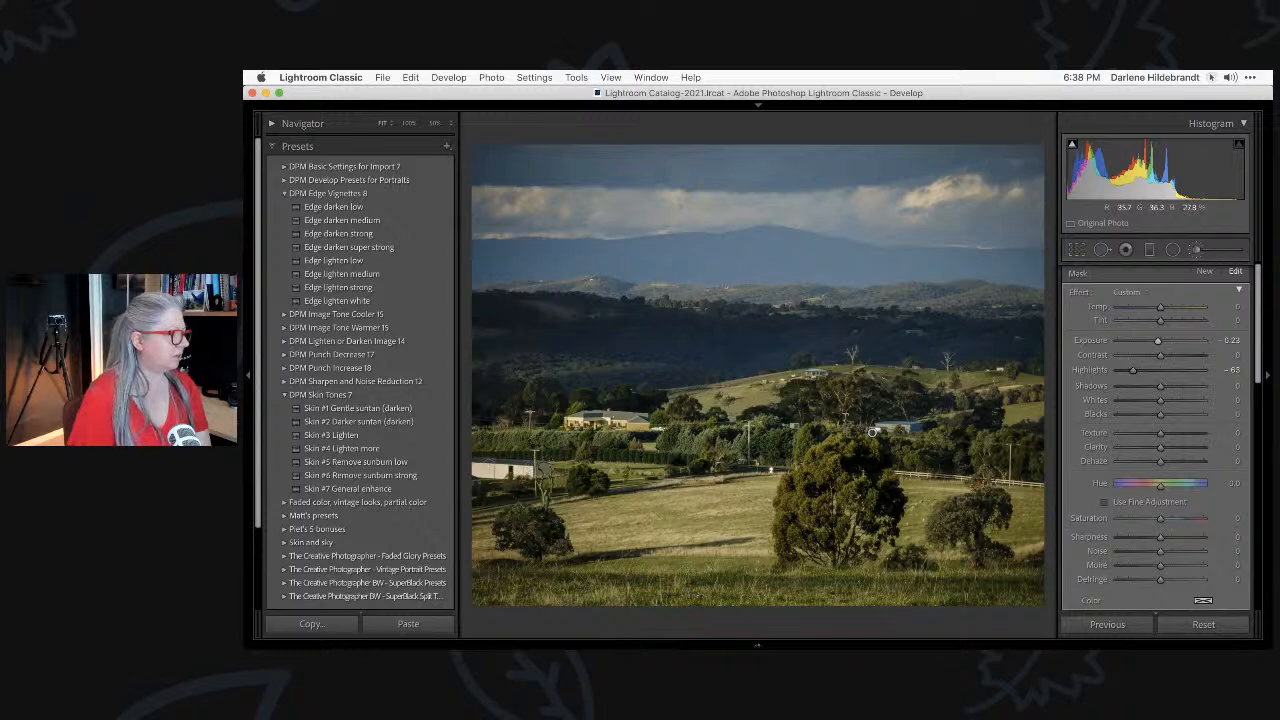
mouse_move(457, 471)
left_mouse_down()
mouse_move(508, 466)
mouse_move(457, 462)
left_mouse_up()
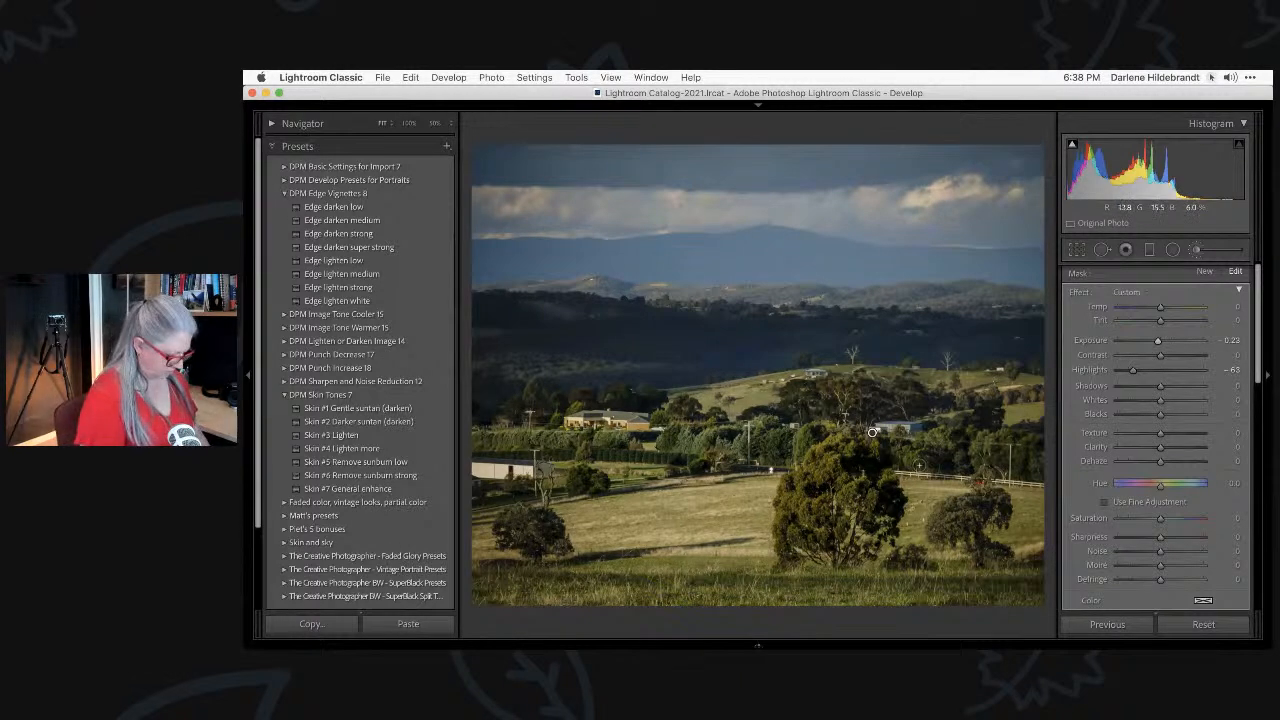
Heal the bright spot on the road beside the large tree using Spot Removal in Heal mode with Opacity 100.
key("k")
left_click(754, 475)
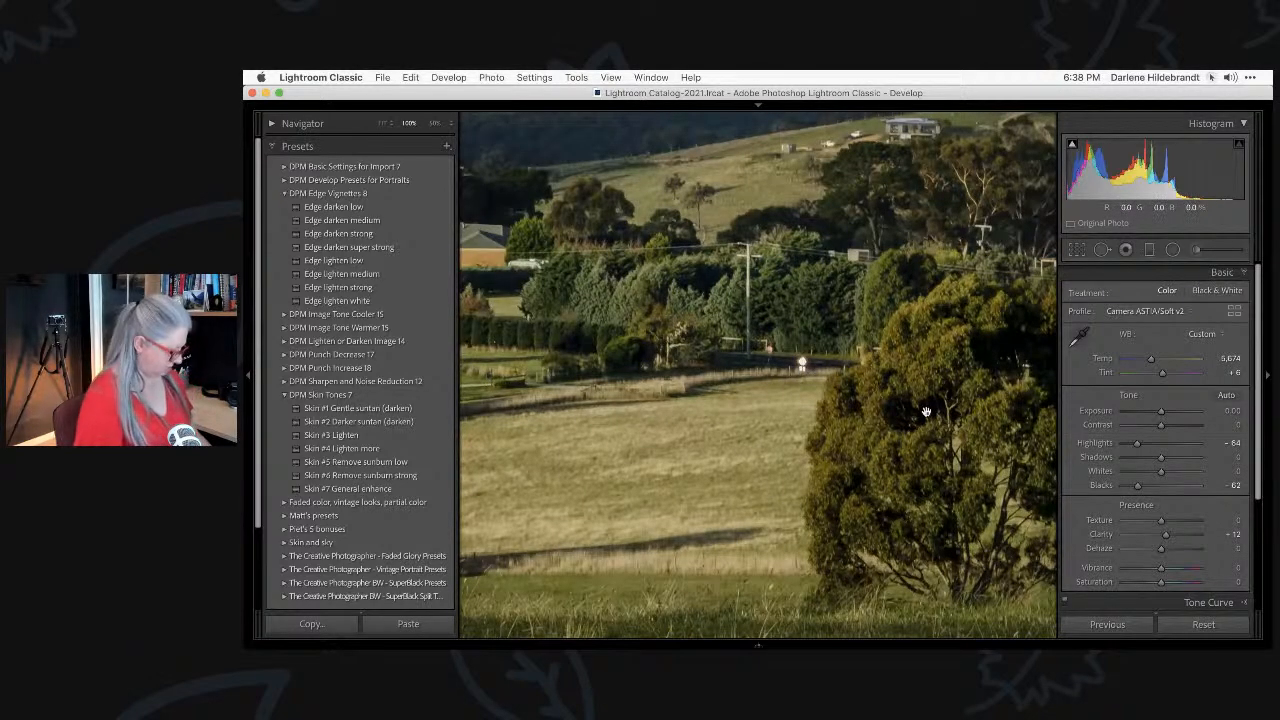
key("q")
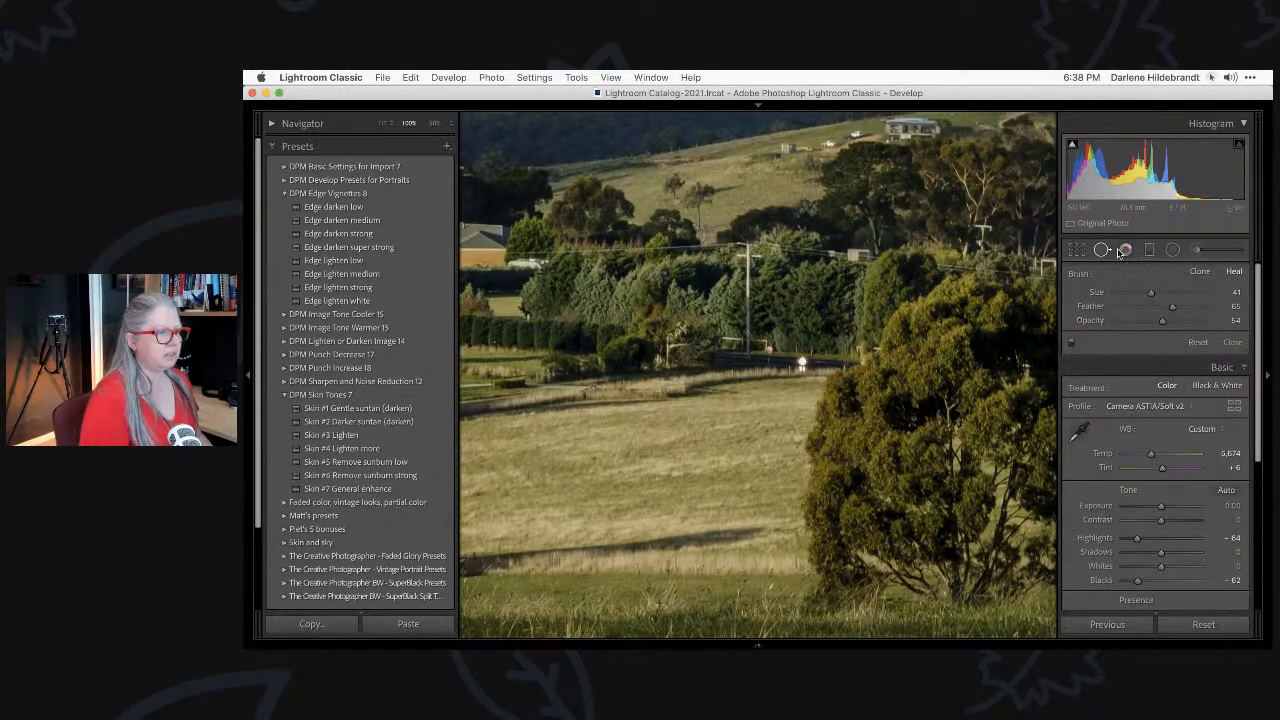
left_click_drag(1162, 320, 1215, 320)
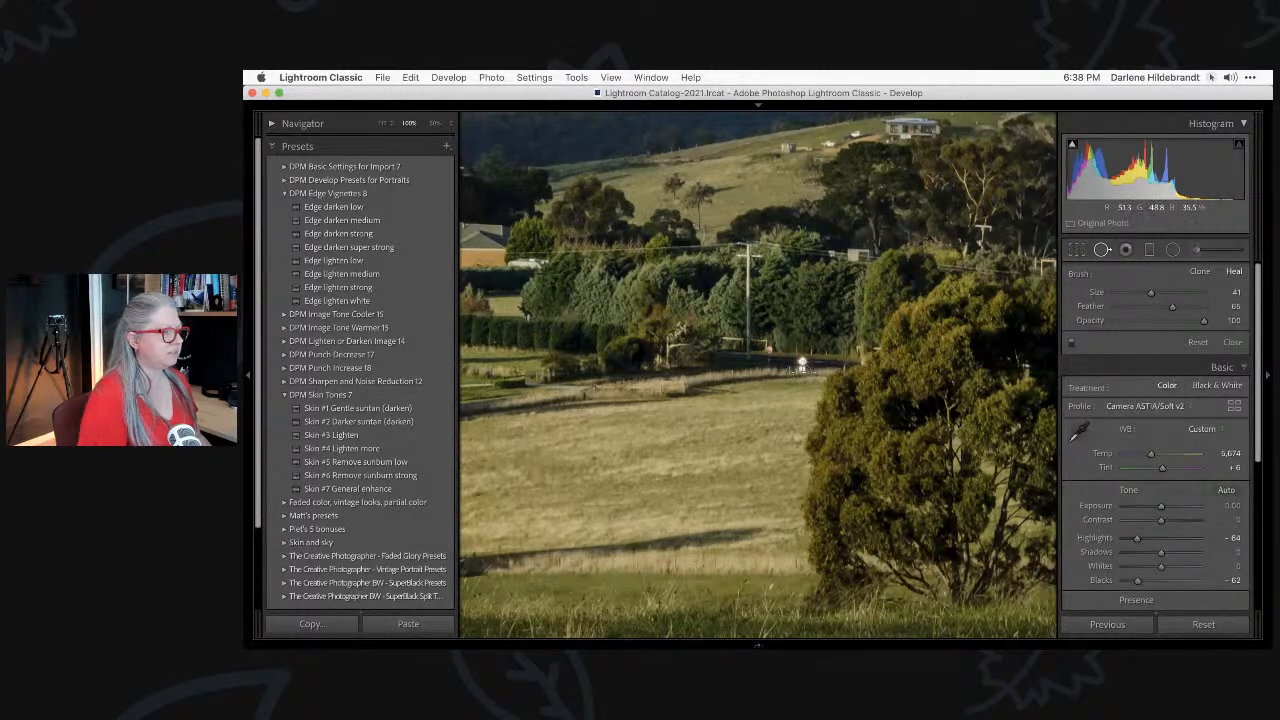
left_click(800, 364)
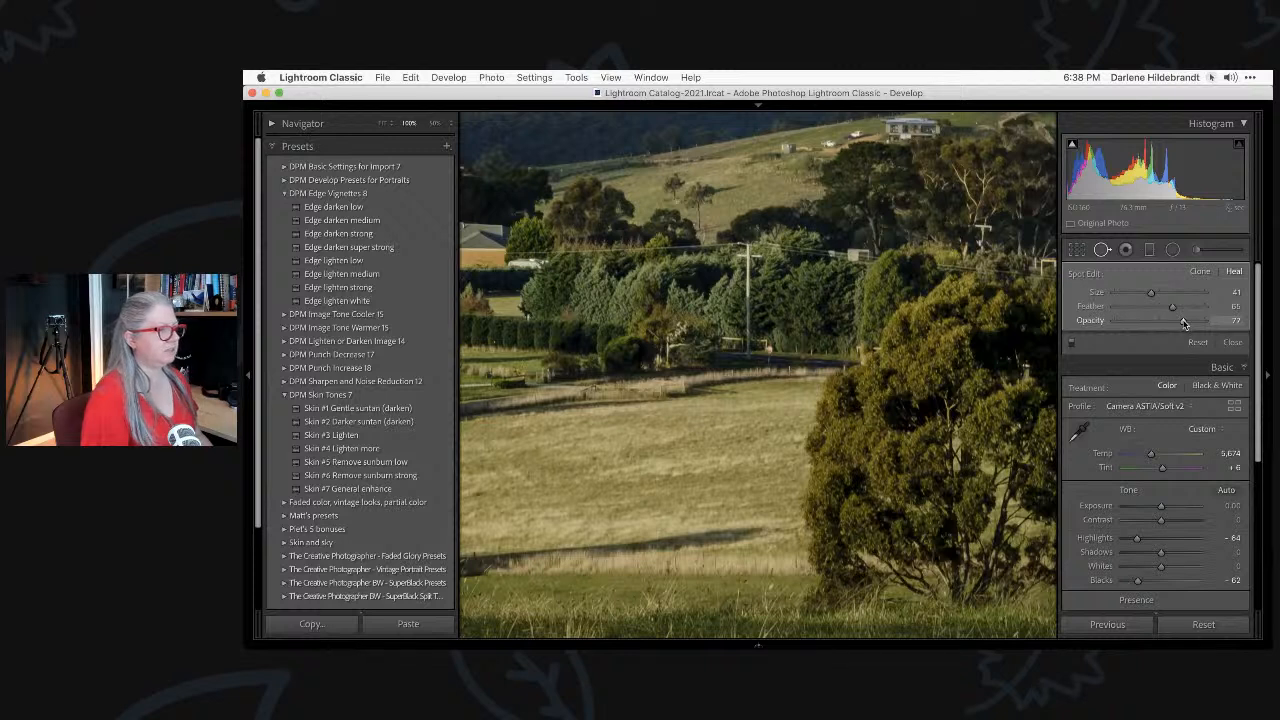
Try lower Opacity values on the road spot repair and restore it to 100.
left_click_drag(1128, 326, 1144, 323)
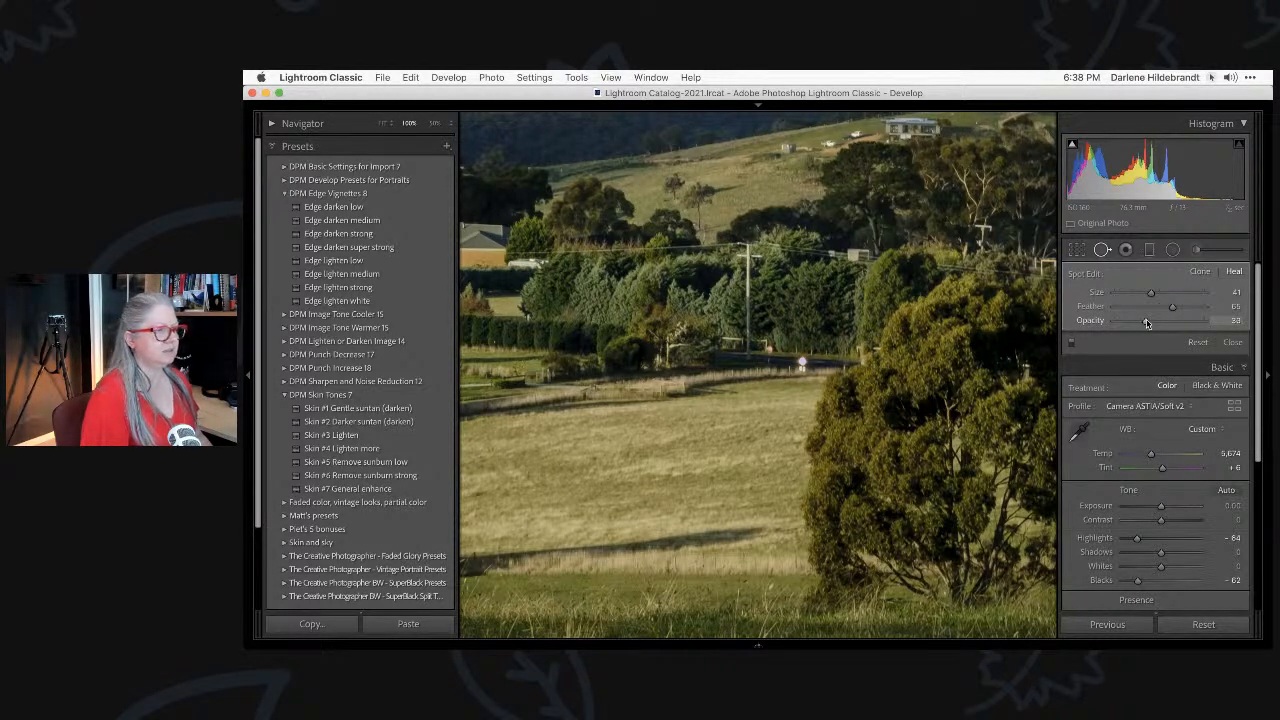
left_click_drag(1171, 321, 1205, 321)
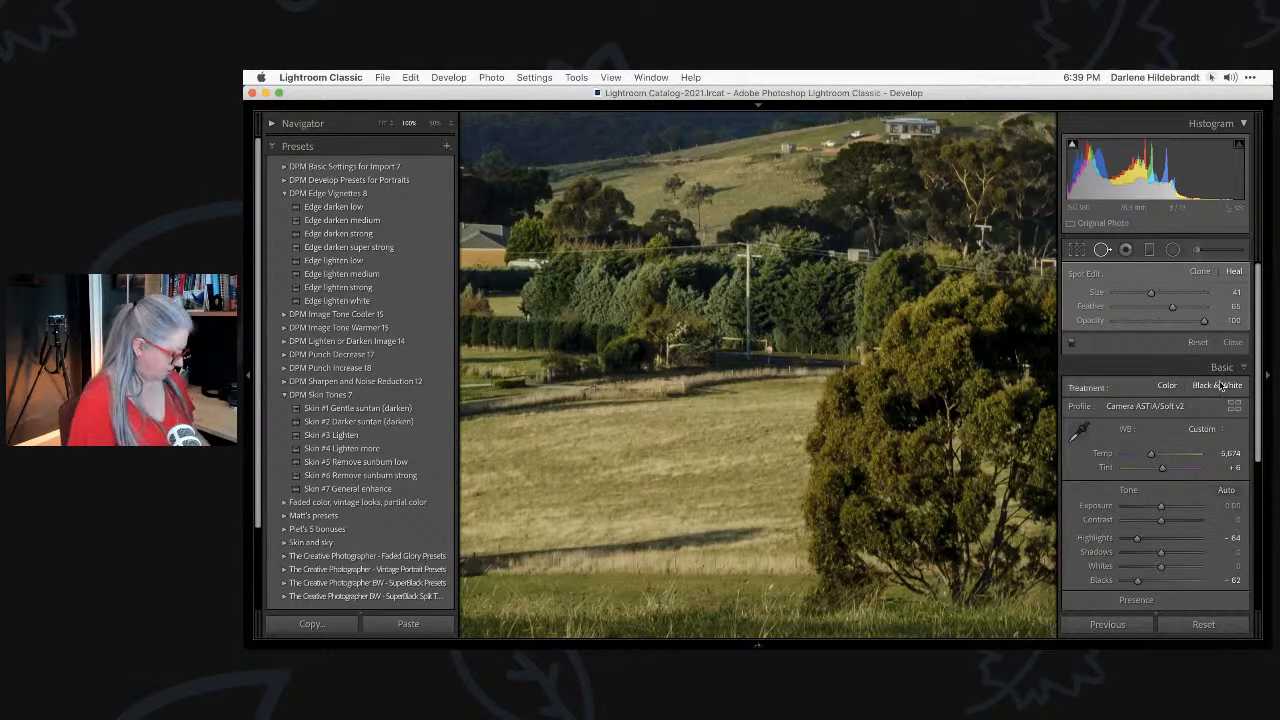
key("q")
key("z")
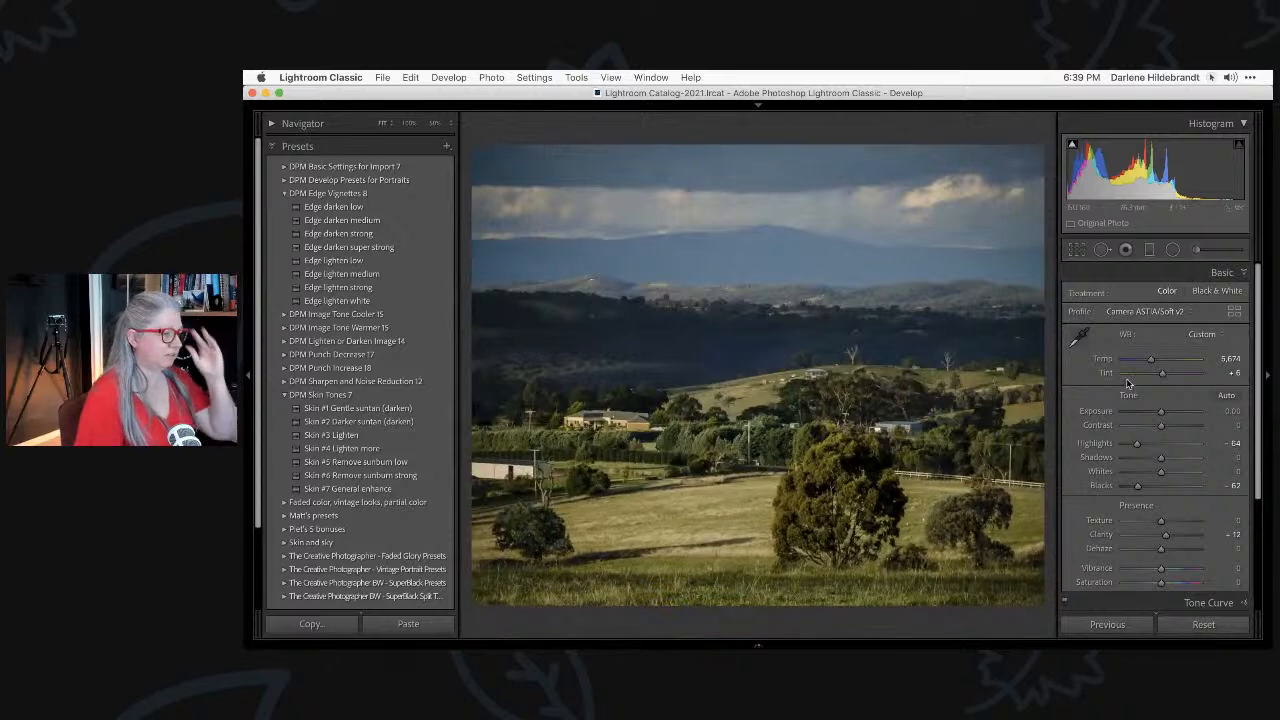
Heal the small bright spot on the hilltop beside the house with a Size 31 spot at Opacity 100.
left_click(852, 372)
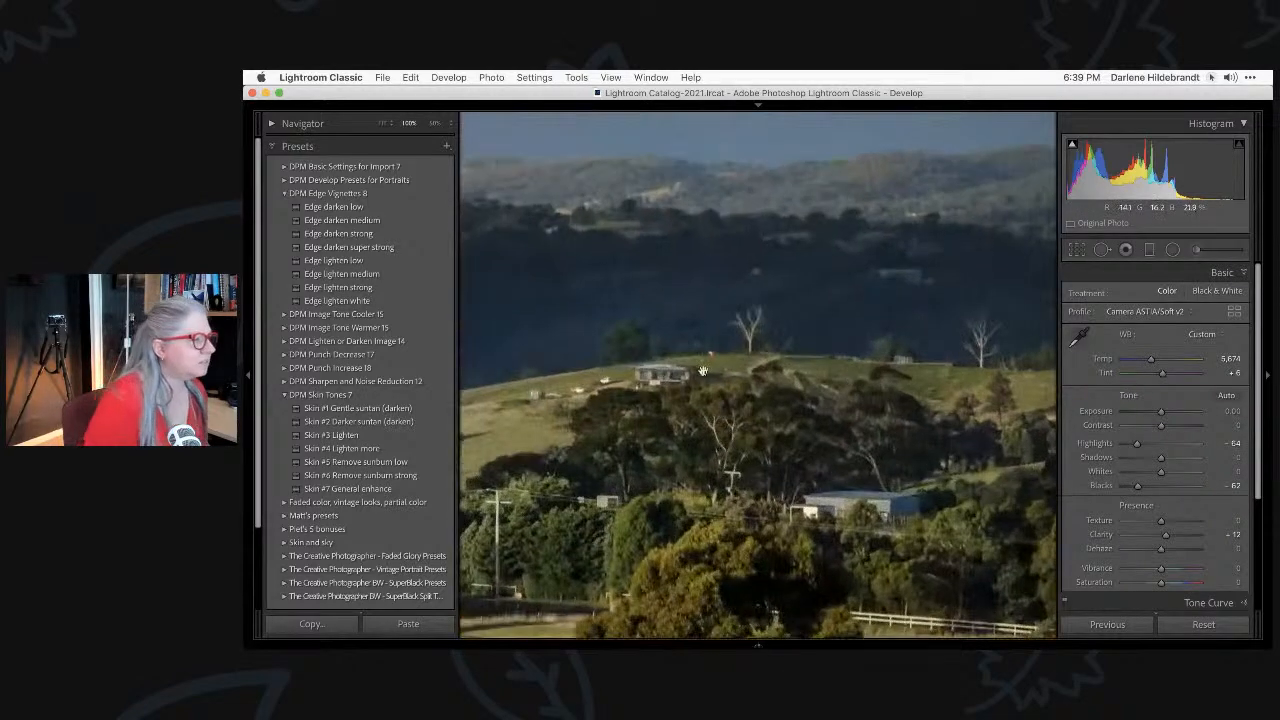
key("q")
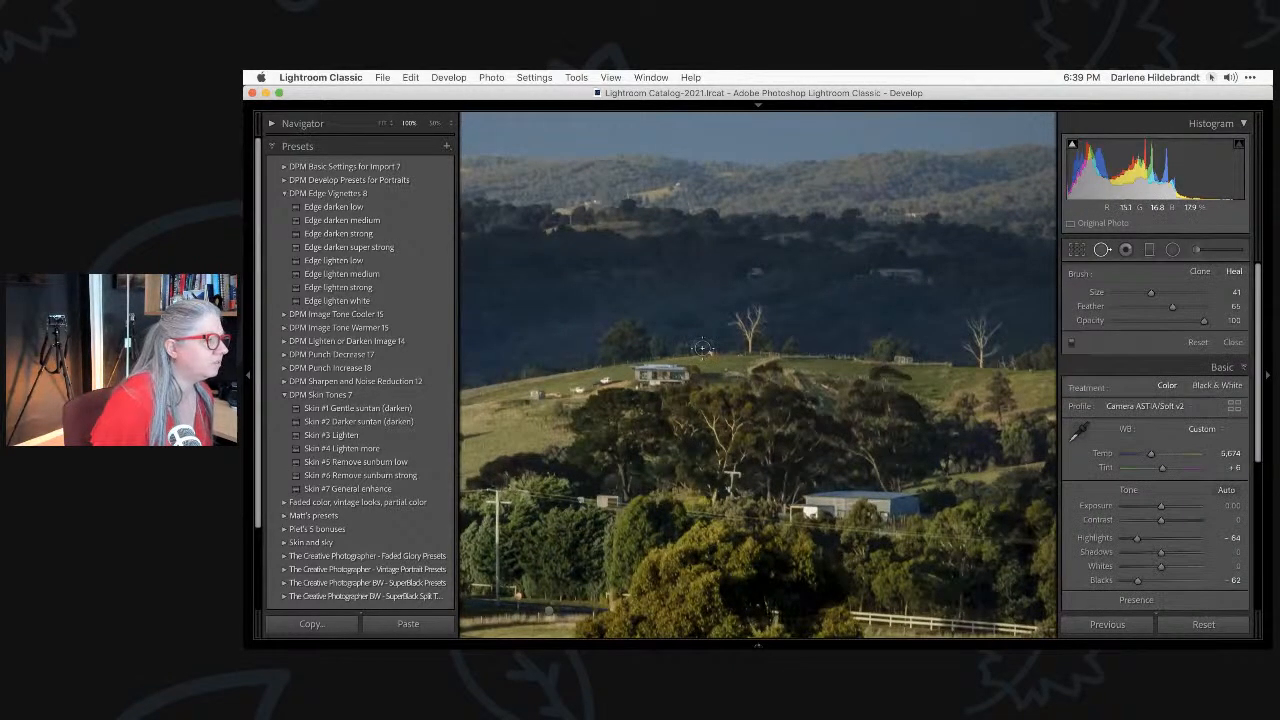
left_click(708, 352)
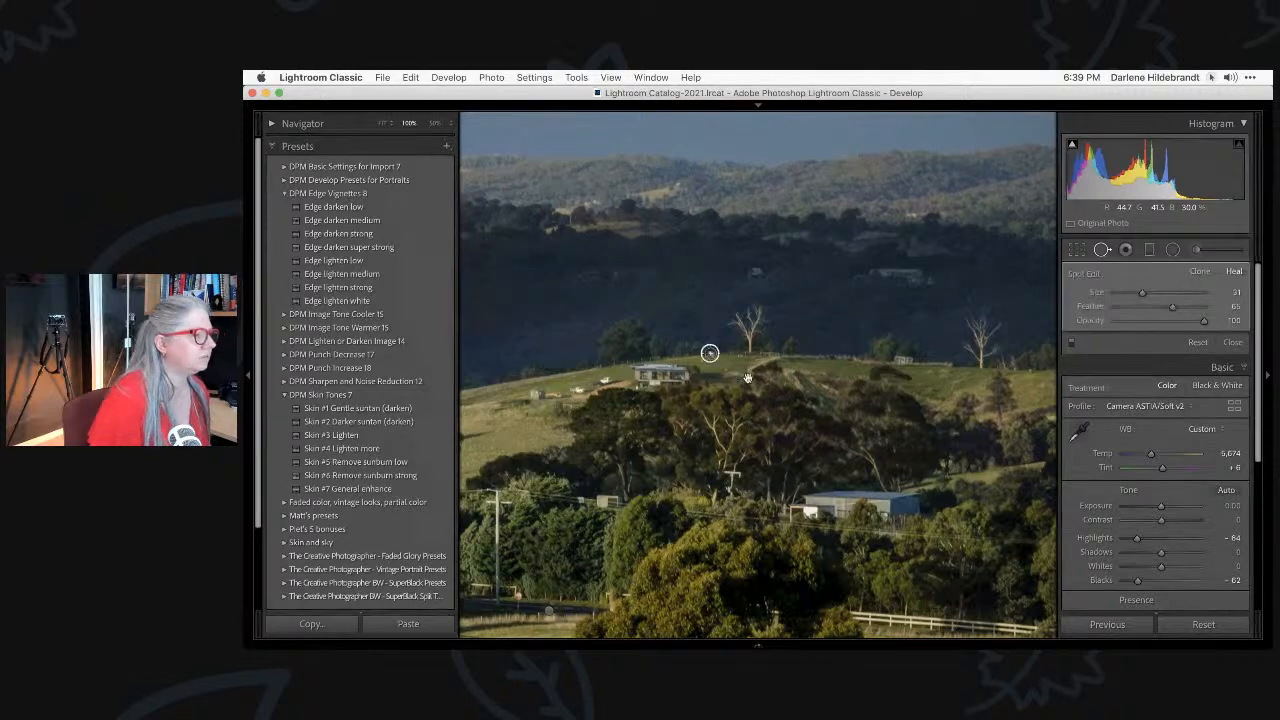
key("q")
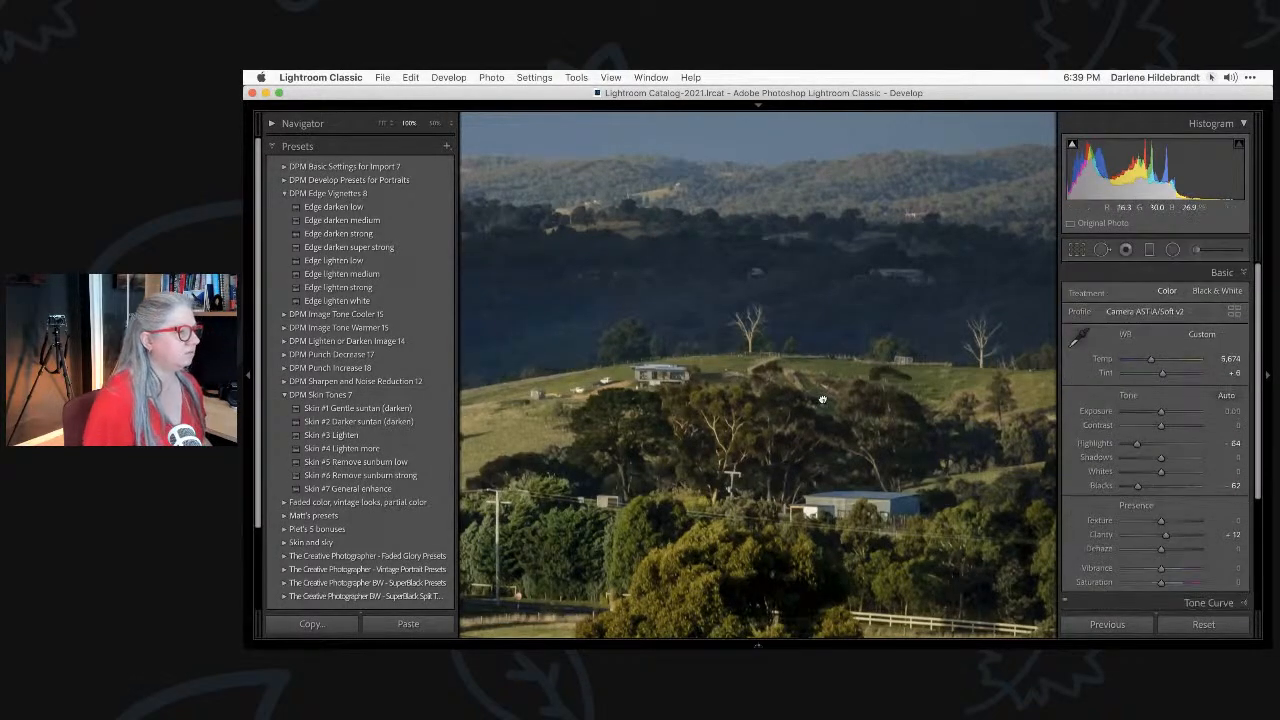
left_click(822, 399)
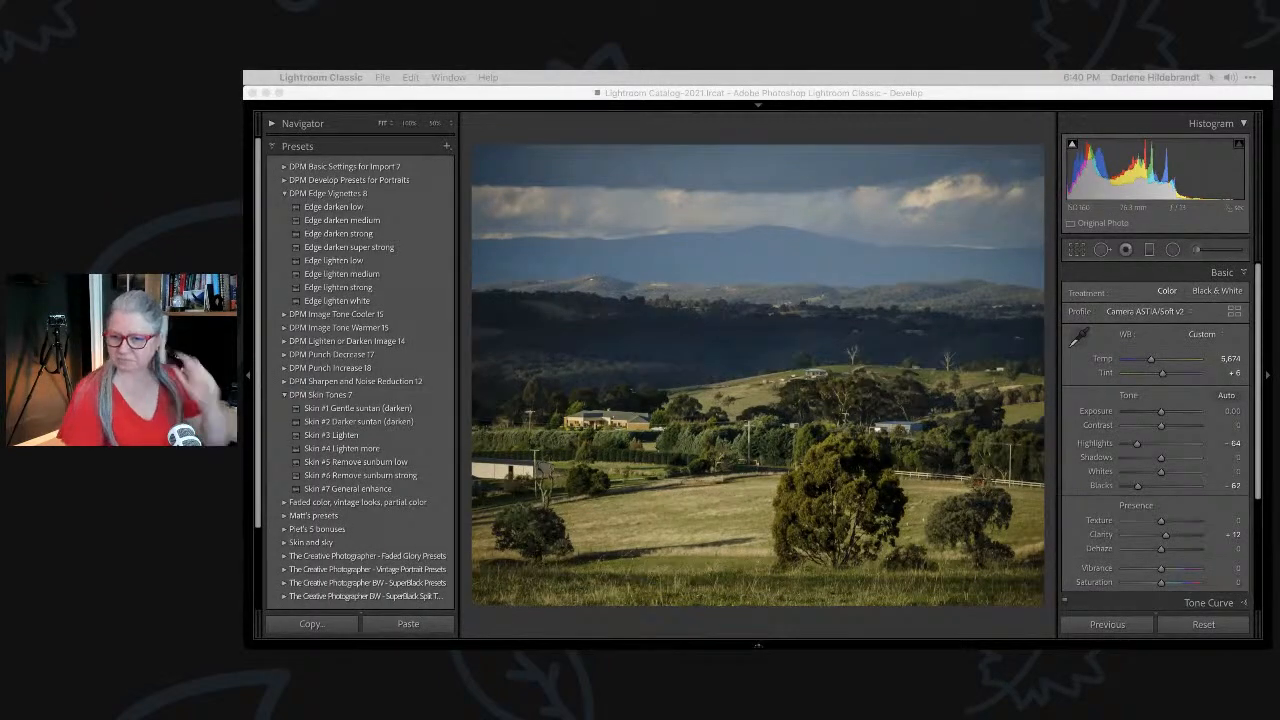
Compare the farmland photo's before and after views twice.
left_click(1035, 133)
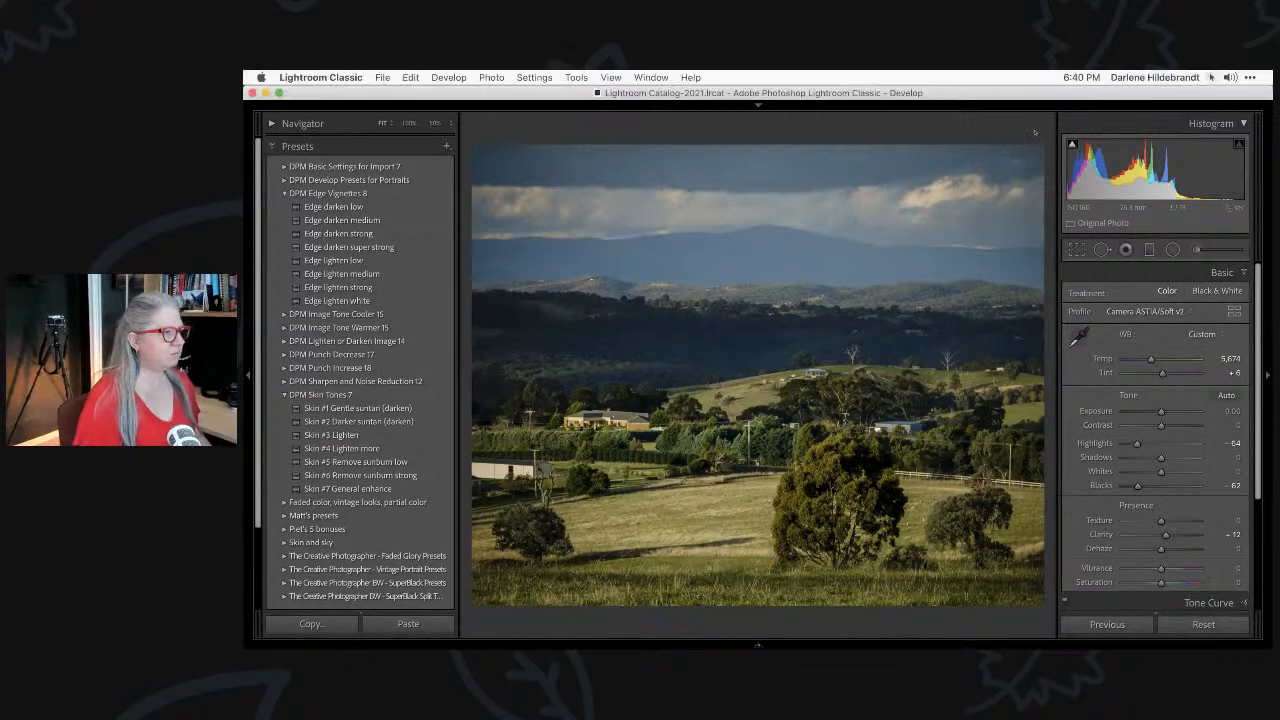
key("backslash")
key("backslash")
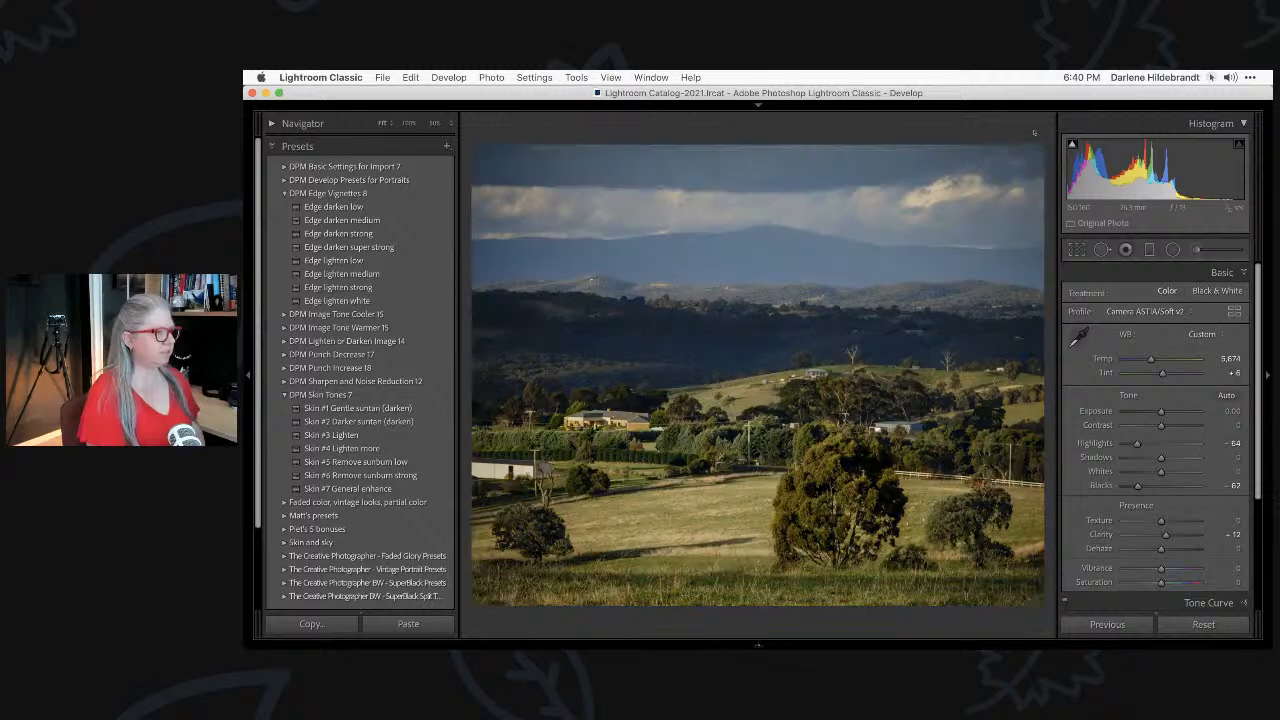
key("backslash")
key("backslash")
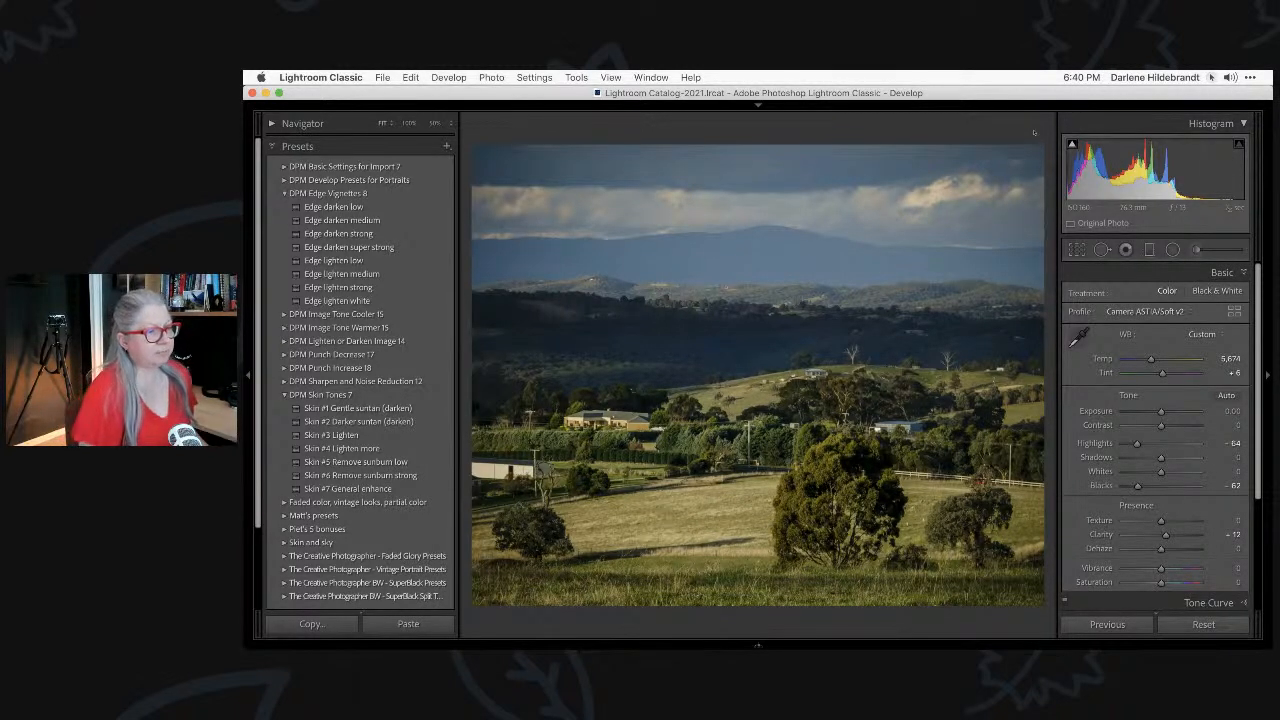
Convert the photo to black and white, set the dark hills' graduated filter to Blacks -22 and Clarity 33, and shift it slightly upward.
left_click(1217, 290)
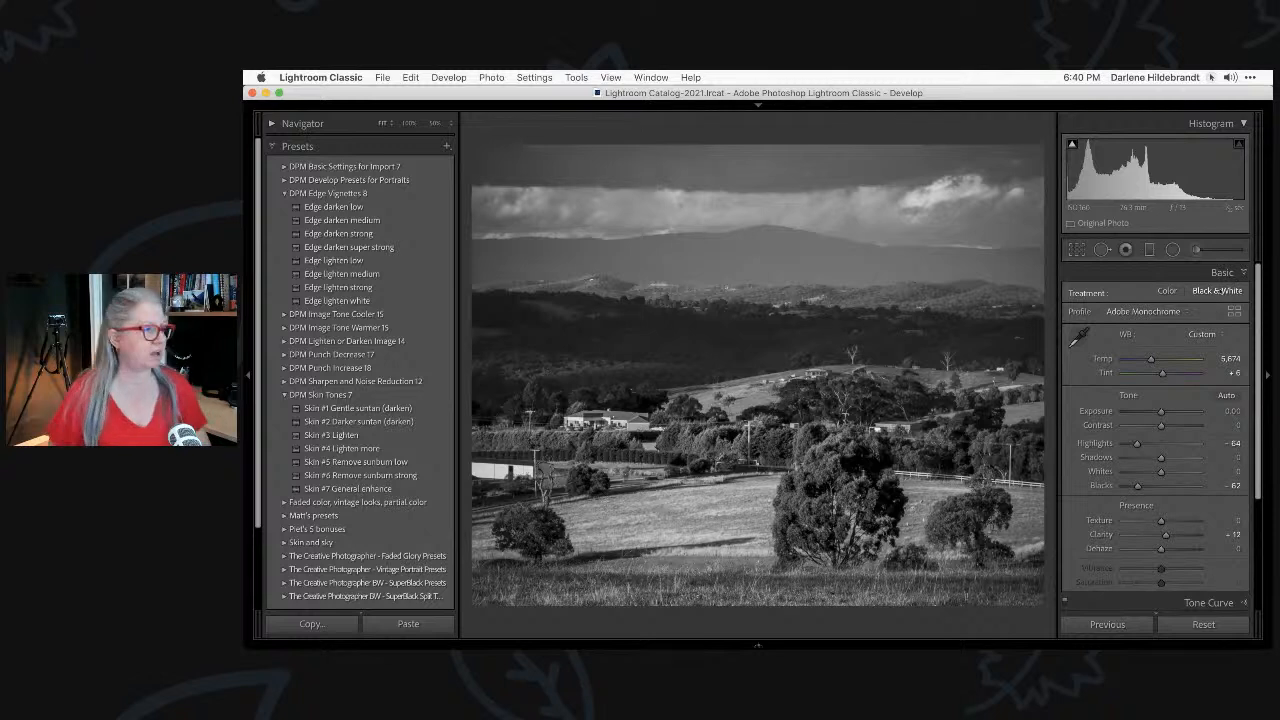
key("m")
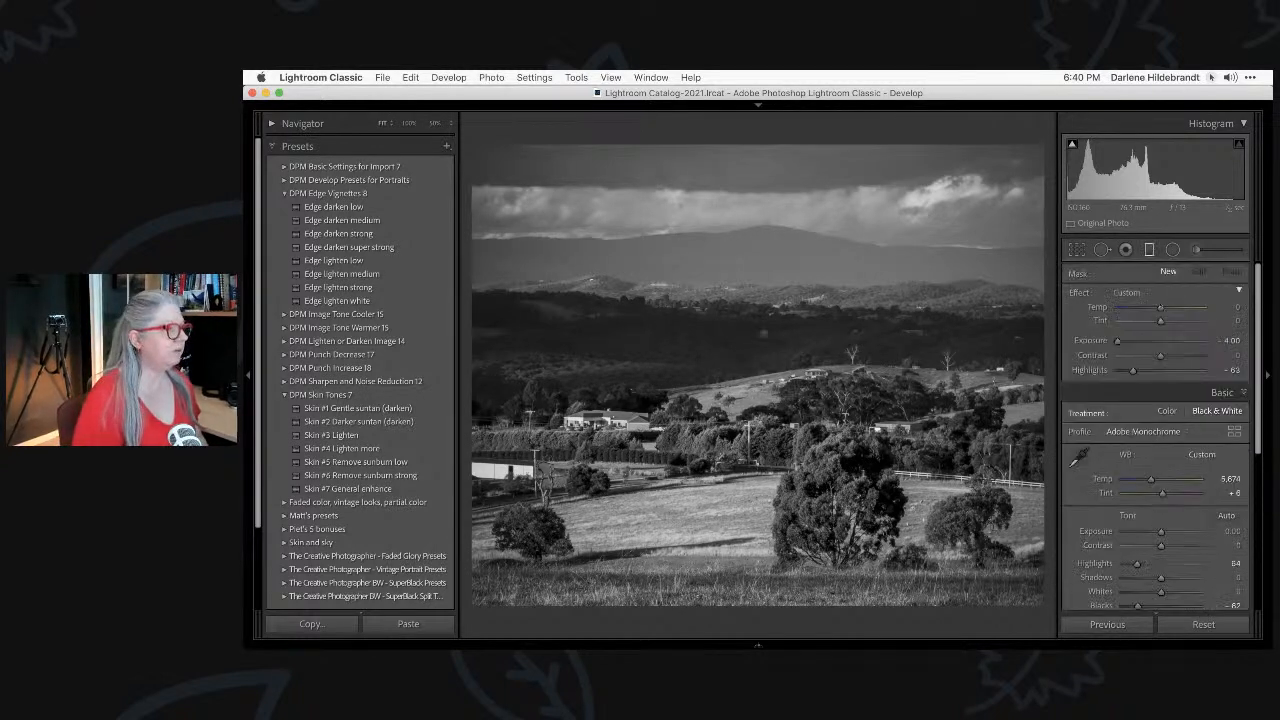
left_click_drag(764, 308, 764, 358)
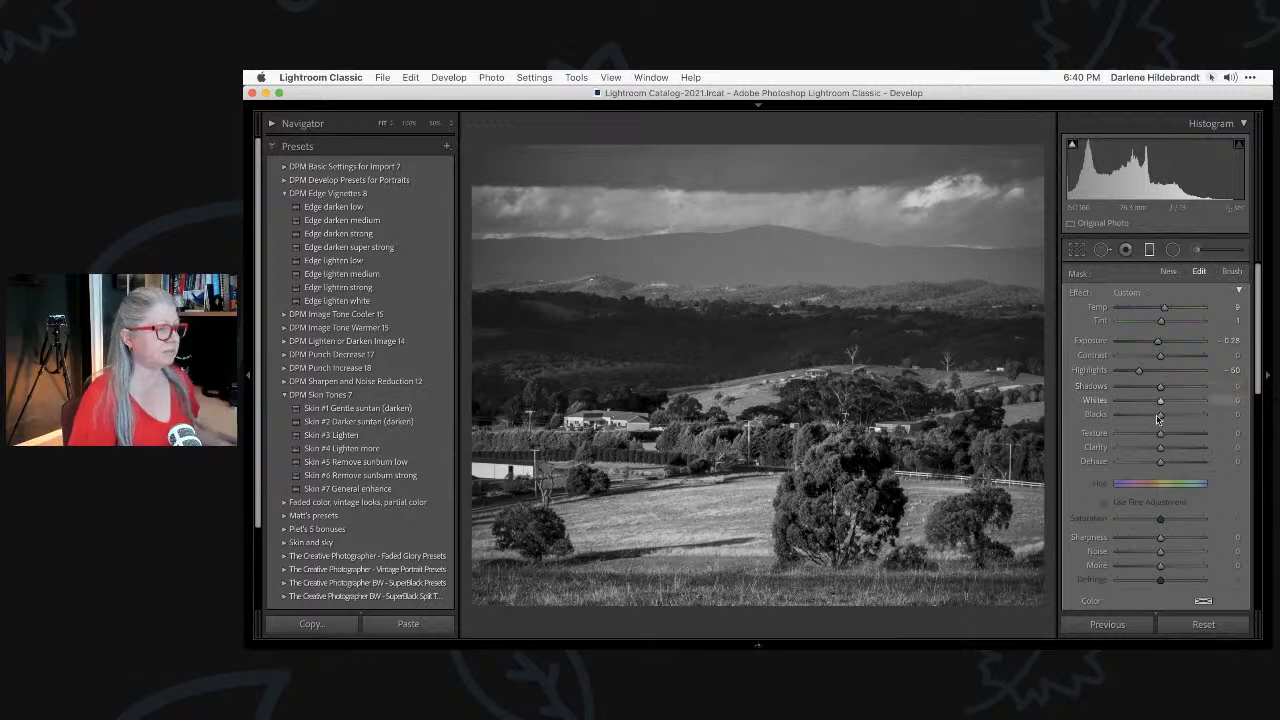
left_click_drag(1160, 415, 1175, 447)
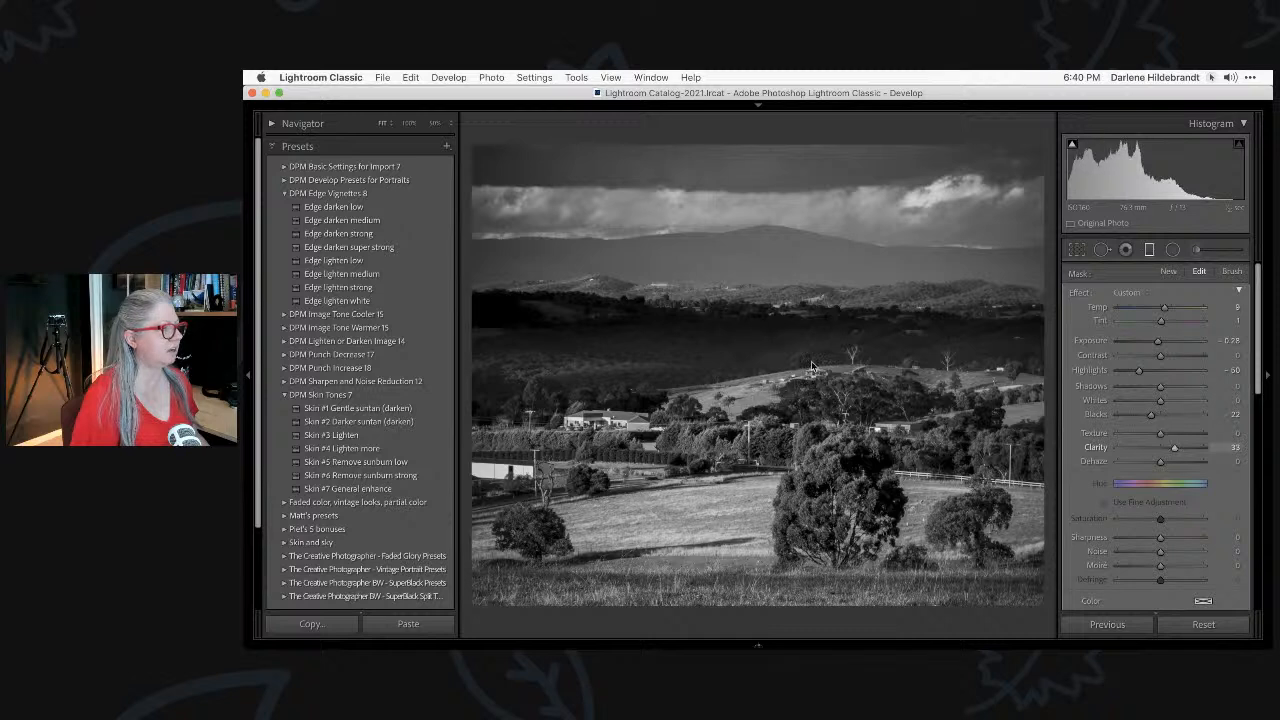
left_click_drag(762, 325, 761, 314)
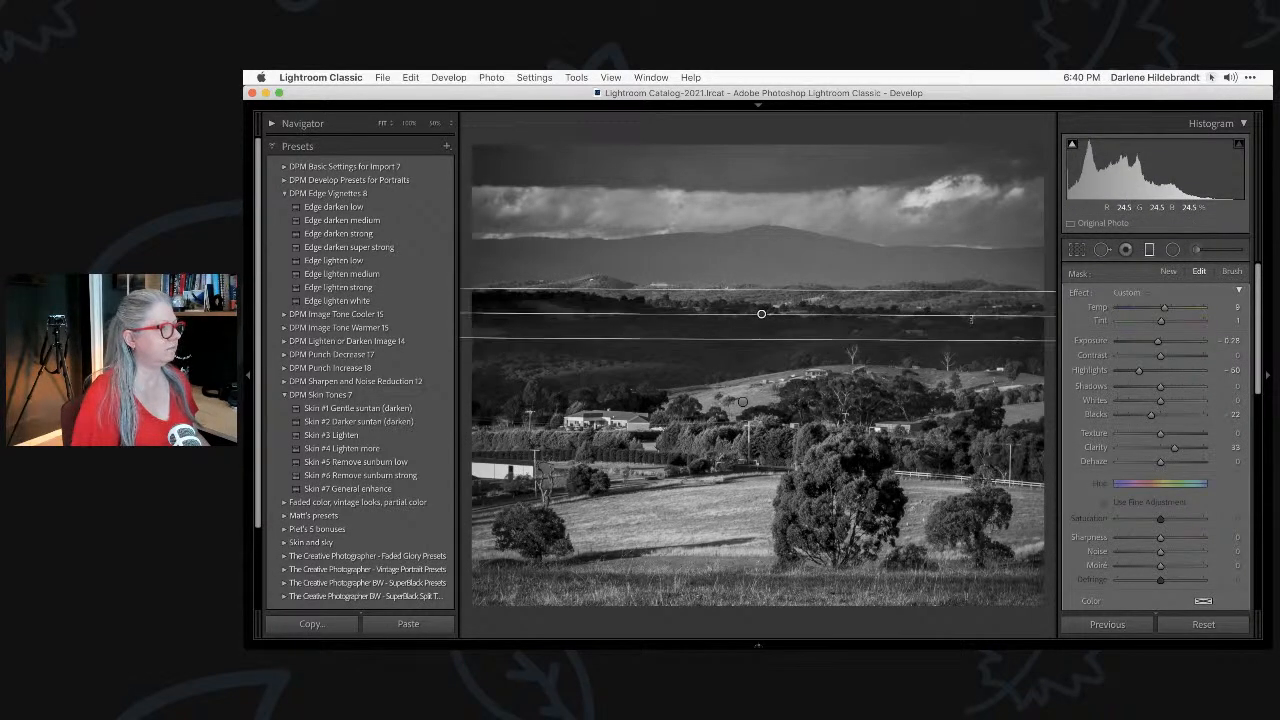
Add a Luminance range mask to the hills' graduated filter and raise the lower end of its Range while previewing the mask.
scroll(1205, 403, "down", 5)
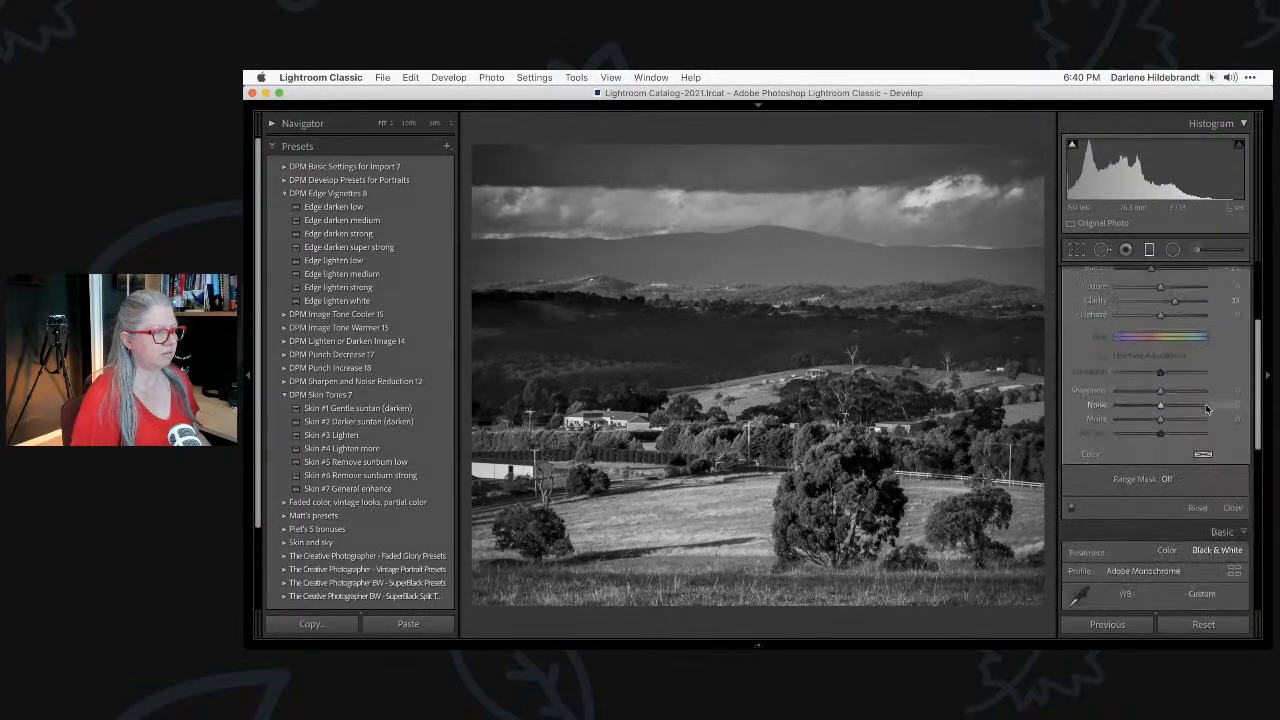
left_click(1166, 479)
left_click(1180, 505)
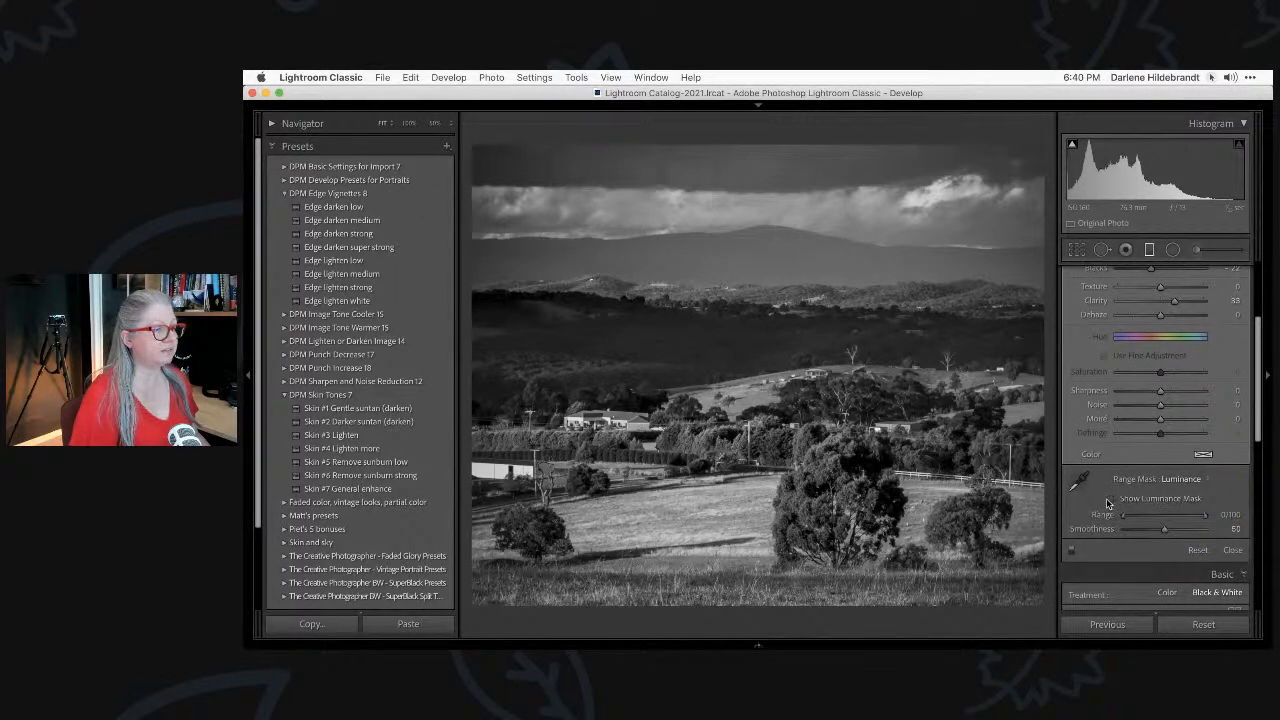
left_click(1112, 498)
left_click_drag(1123, 515, 1145, 516)
left_click(1112, 498)
scroll(1160, 334, "up", 5)
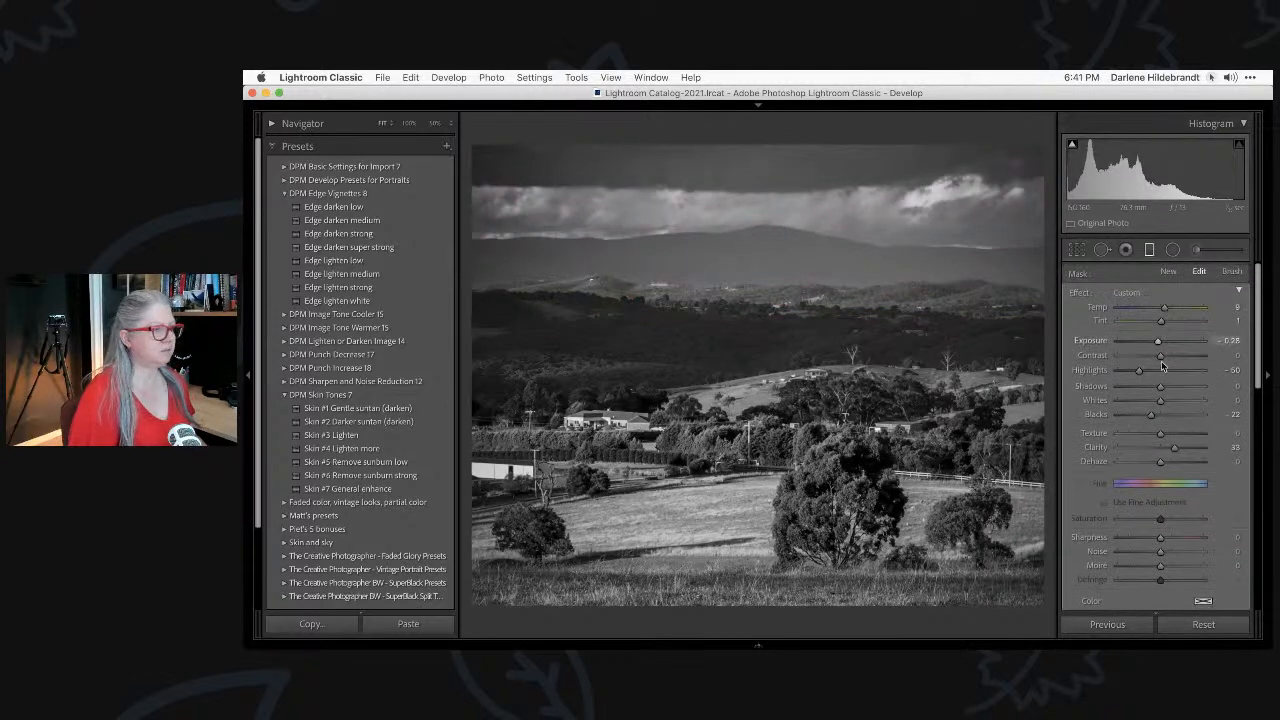
Adjust the active graduated filter to Highlights -25, Whites 11, Blacks -27, Clarity -2 and Dehaze 12, and close it.
left_click_drag(1150, 418, 1147, 418)
left_click_drag(1160, 463, 1160, 451)
left_click_drag(1140, 371, 1162, 400)
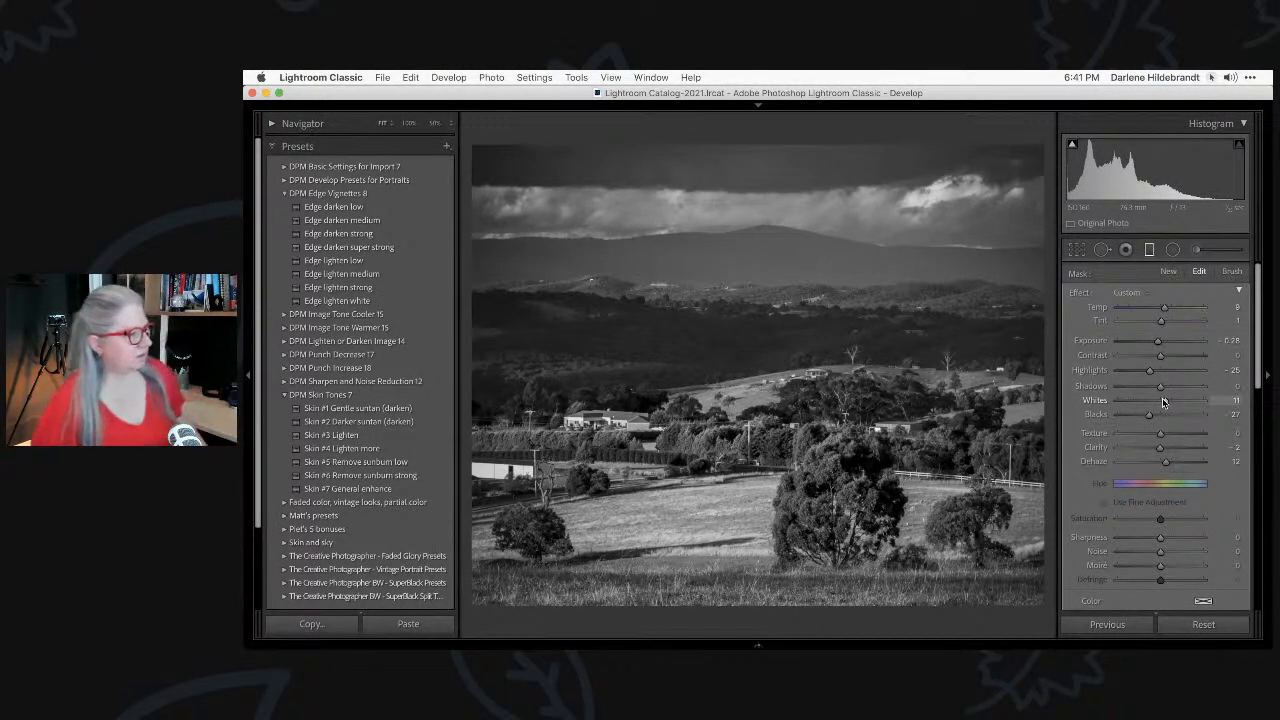
key("m")
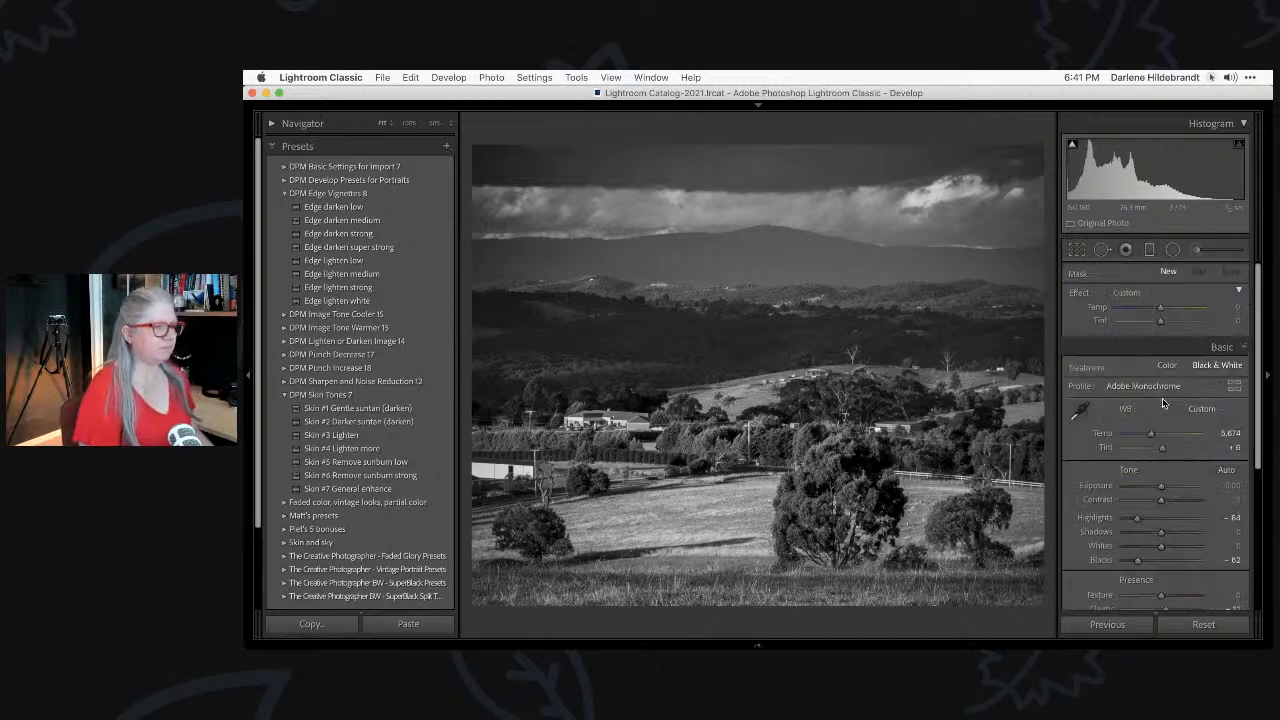
Set the photo's overall Whites to +28 and Blacks to -61, keeping Adobe Monochrome as the profile.
left_click_drag(1139, 484, 1170, 472)
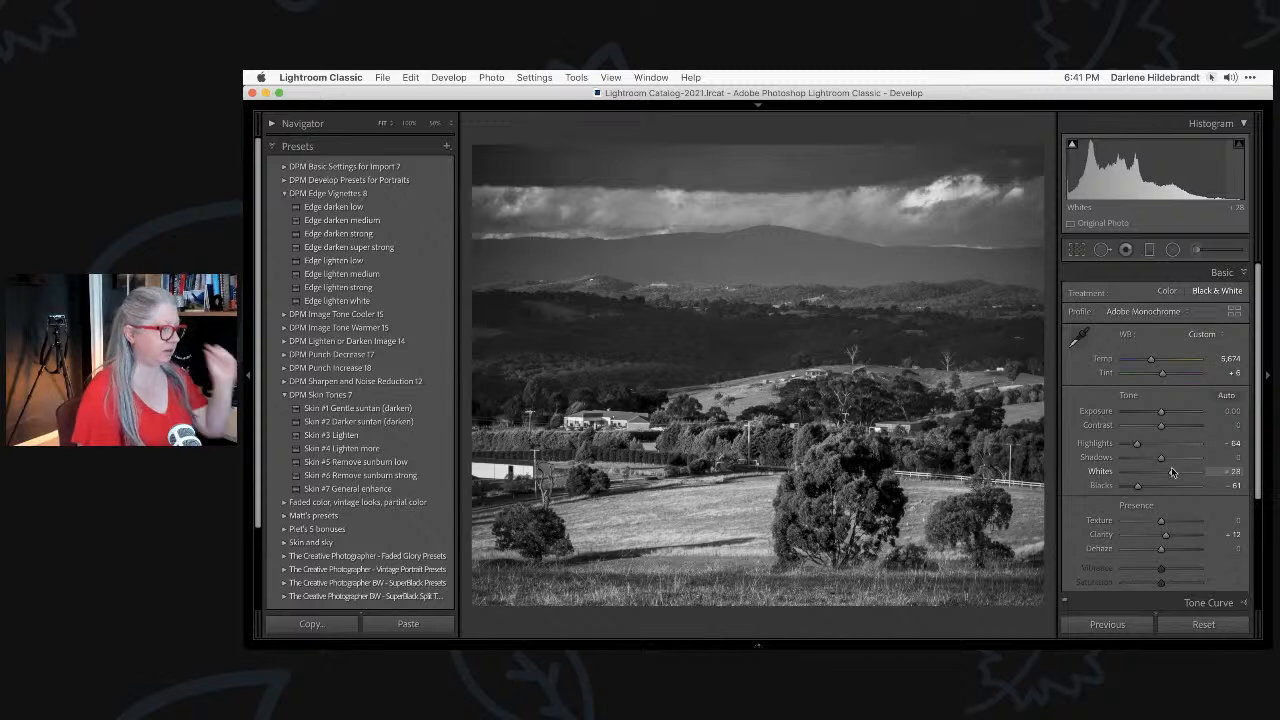
scroll(1142, 410, "down", 3)
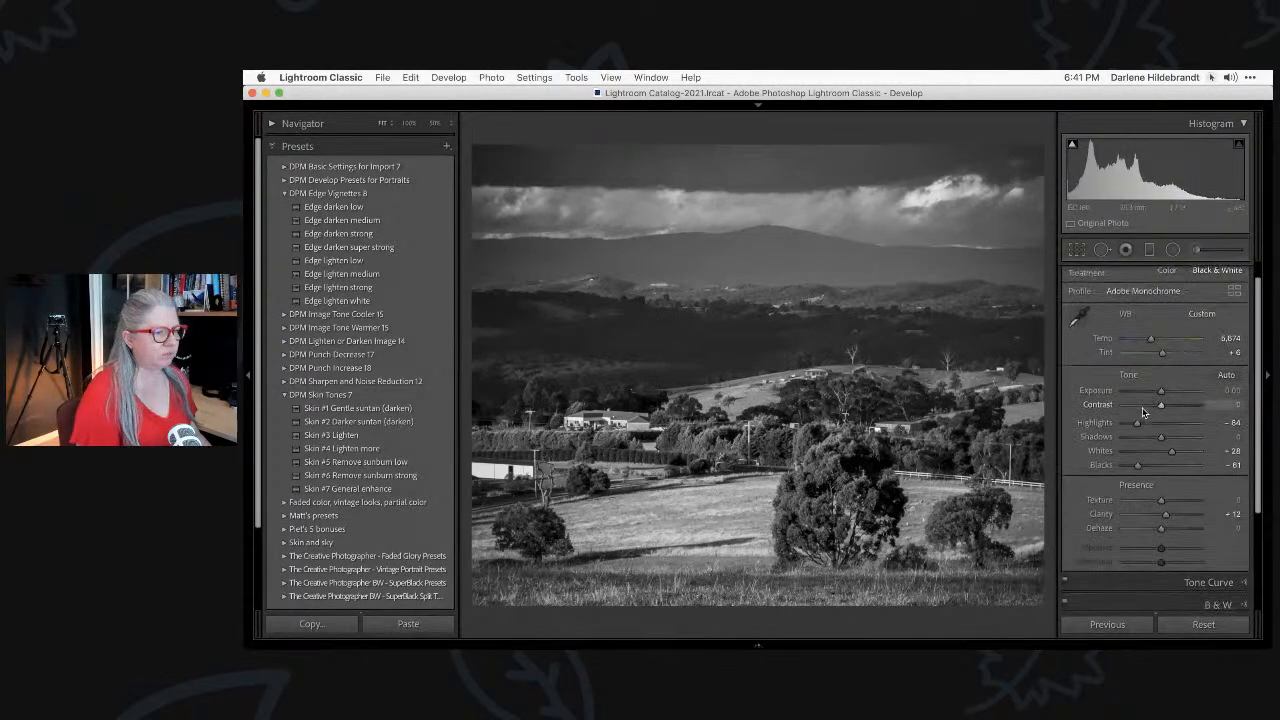
scroll(1142, 407, "up", 3)
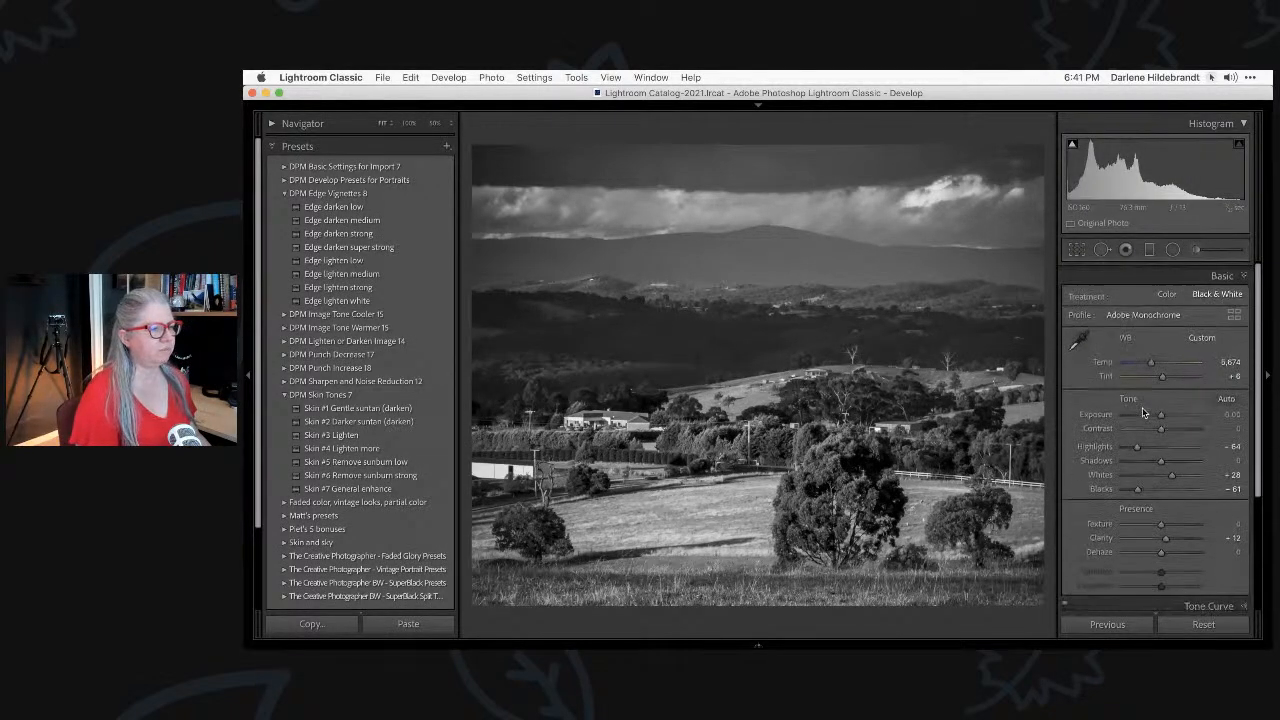
left_click(1131, 316)
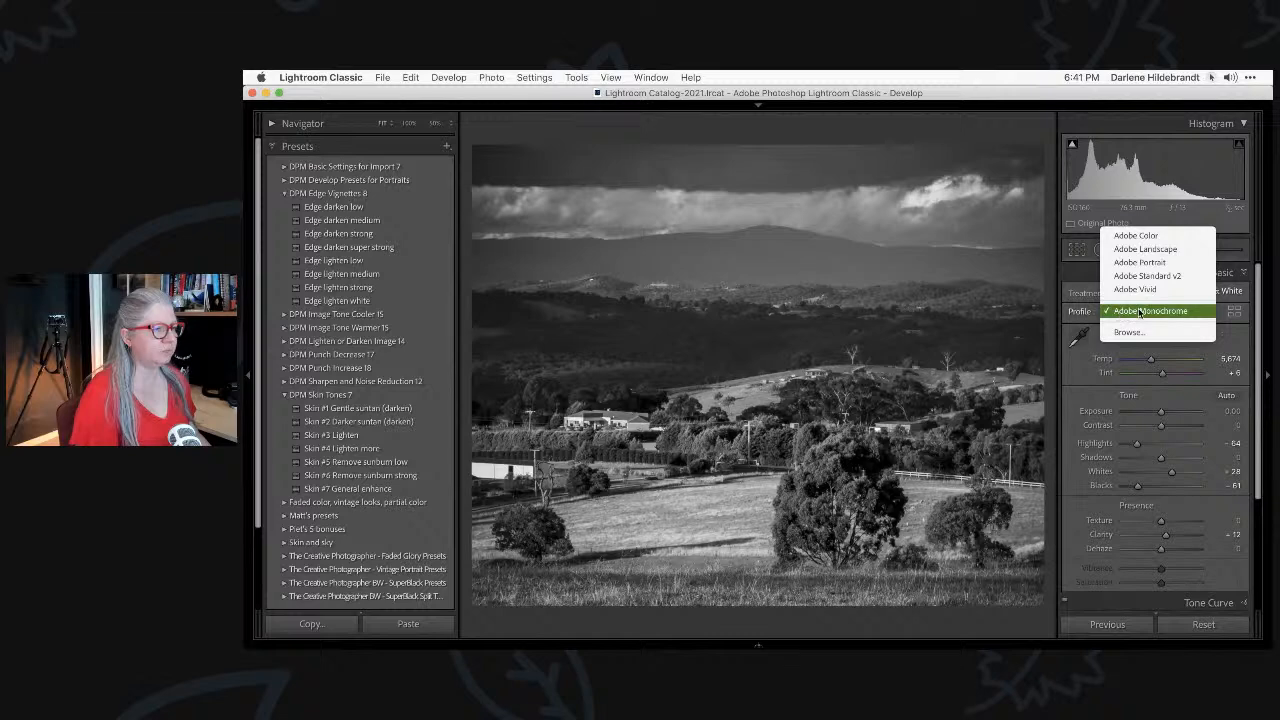
left_click(1139, 311)
Set the black and white mix to Yellow +38, Green -51 and Blue -75, leaving Red at its default.
scroll(1195, 480, "down", 5)
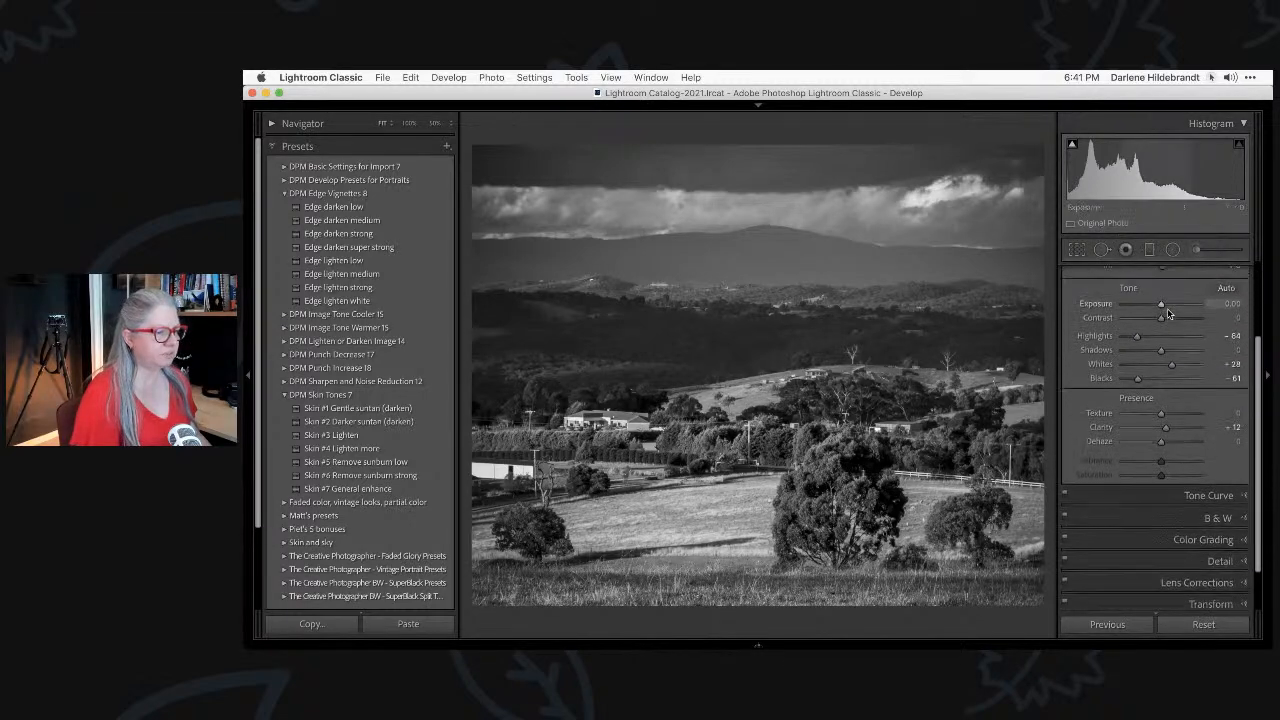
left_click(1212, 510)
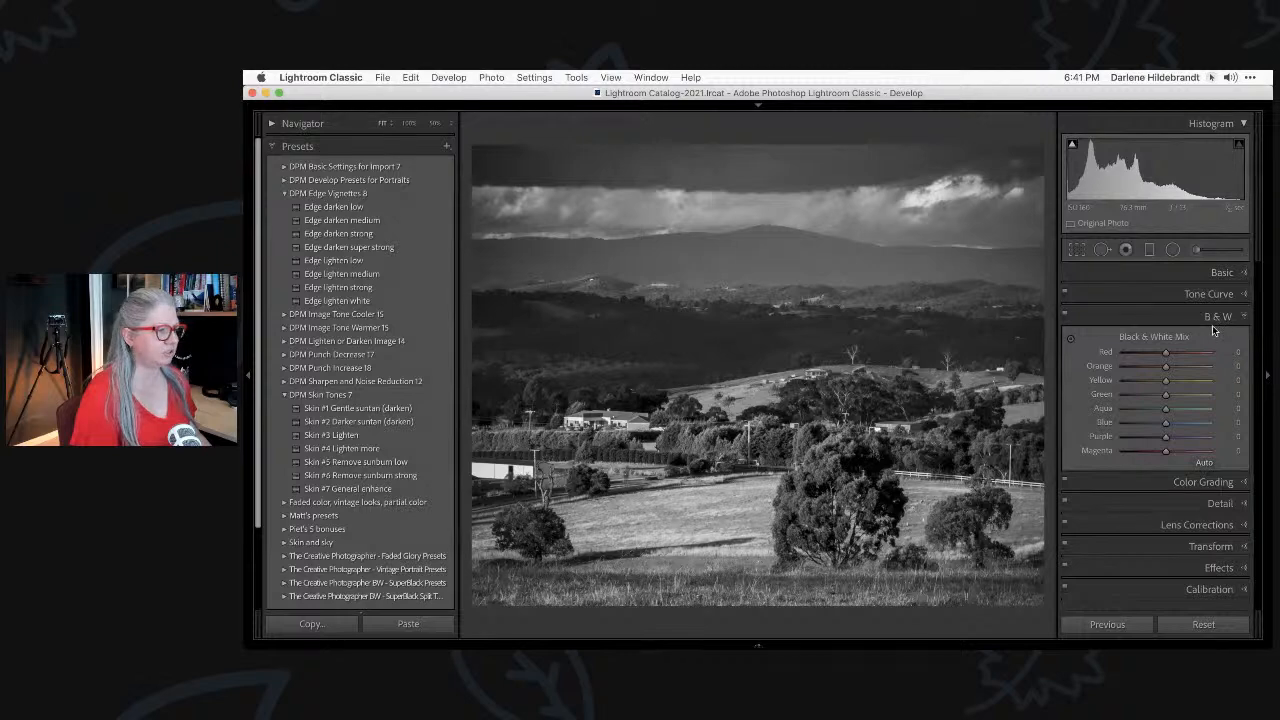
left_click_drag(1165, 352, 1131, 353)
double_click(1176, 352)
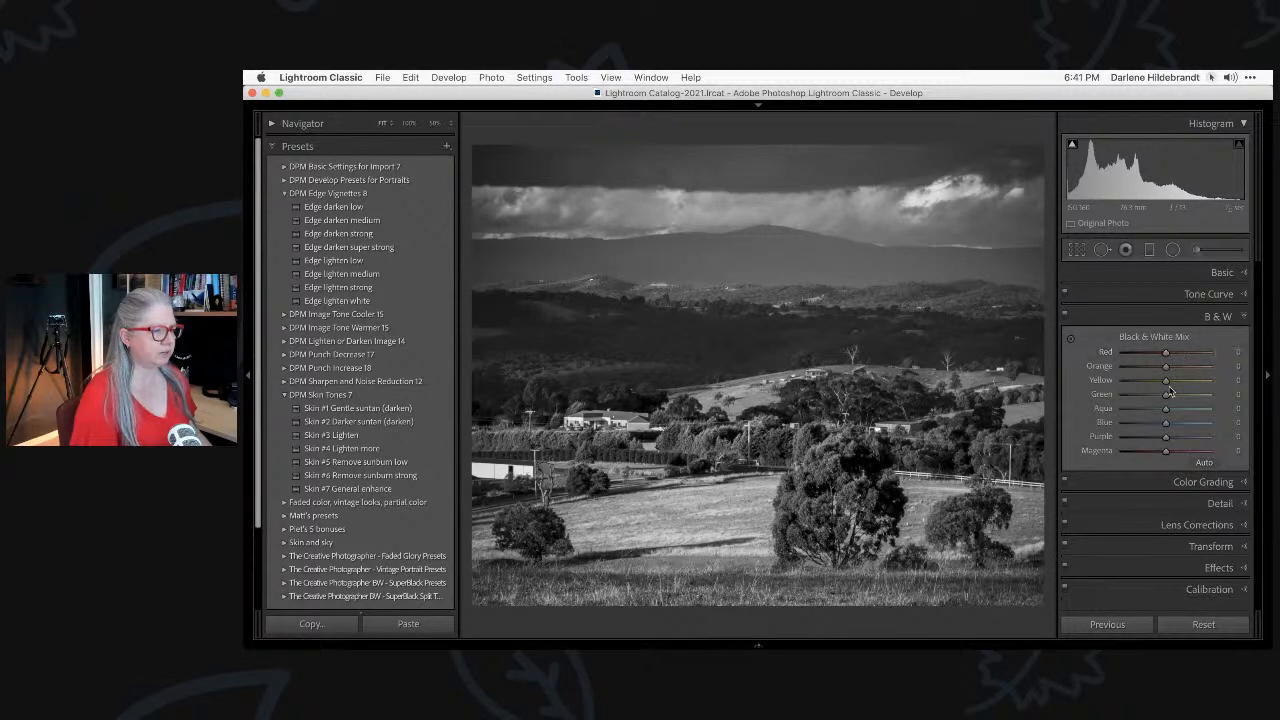
left_click_drag(1166, 395, 1127, 425)
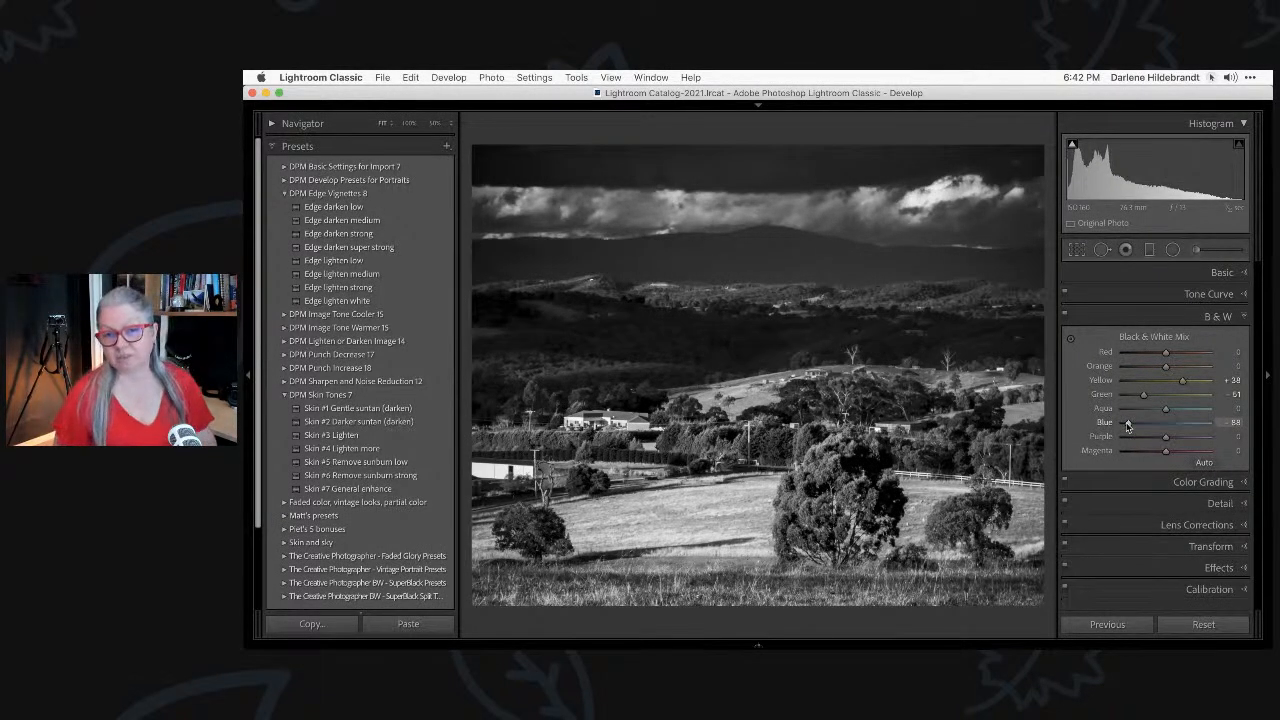
left_click_drag(1127, 424, 1131, 424)
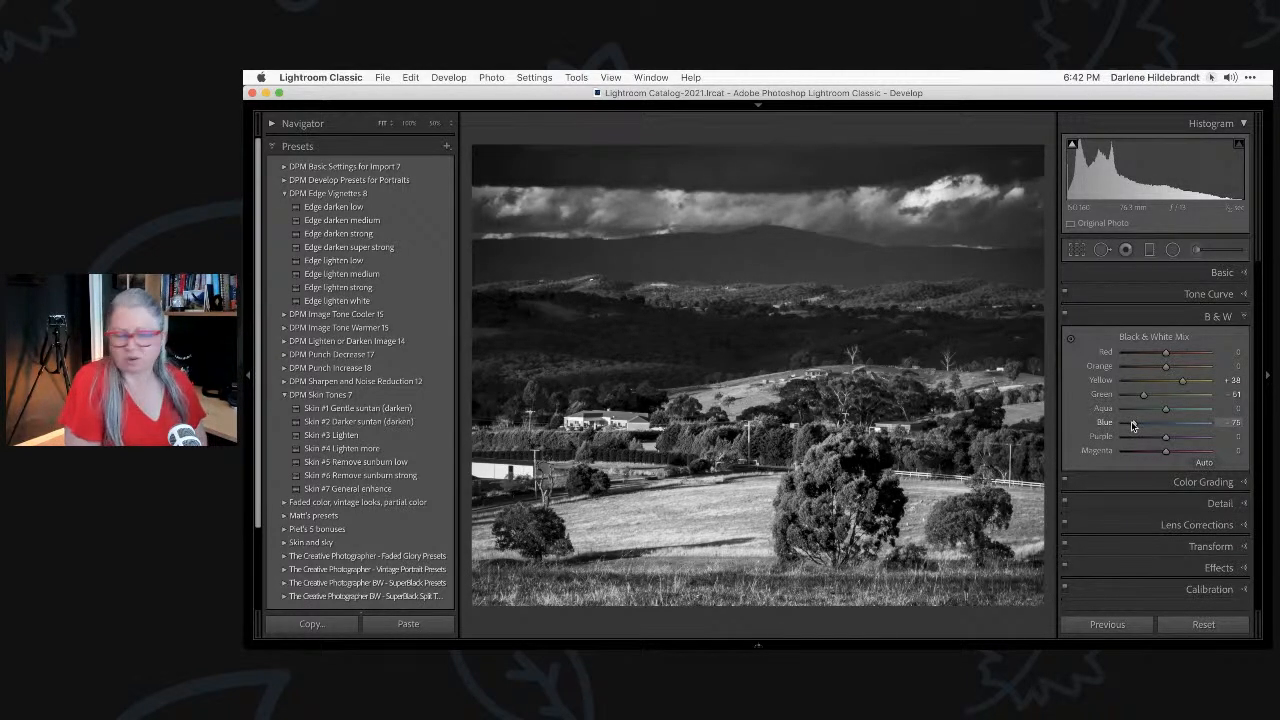
Darken the foreground grass with a new graduated filter rising from the photo's lower edge, and moderate its exposure and highlights reduction.
key("m")
left_click_drag(757, 558, 760, 496)
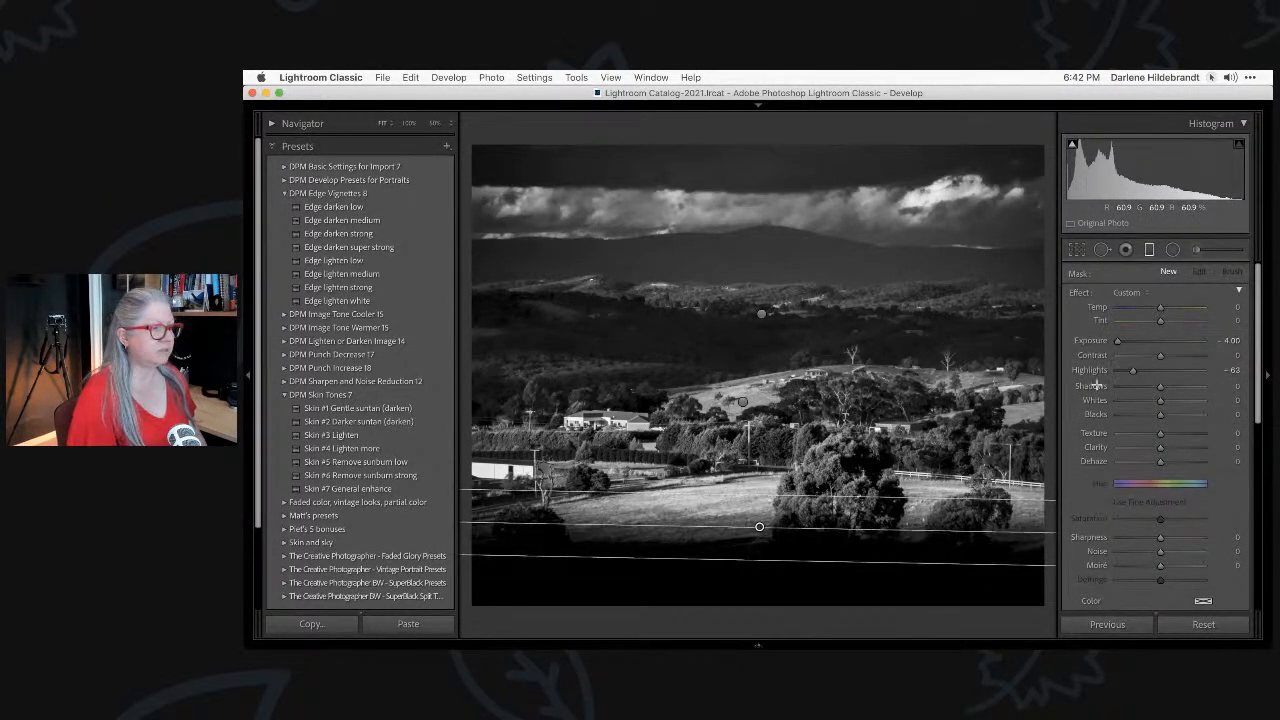
left_click_drag(1133, 367, 1153, 336)
left_click_drag(759, 527, 759, 535)
key("m")
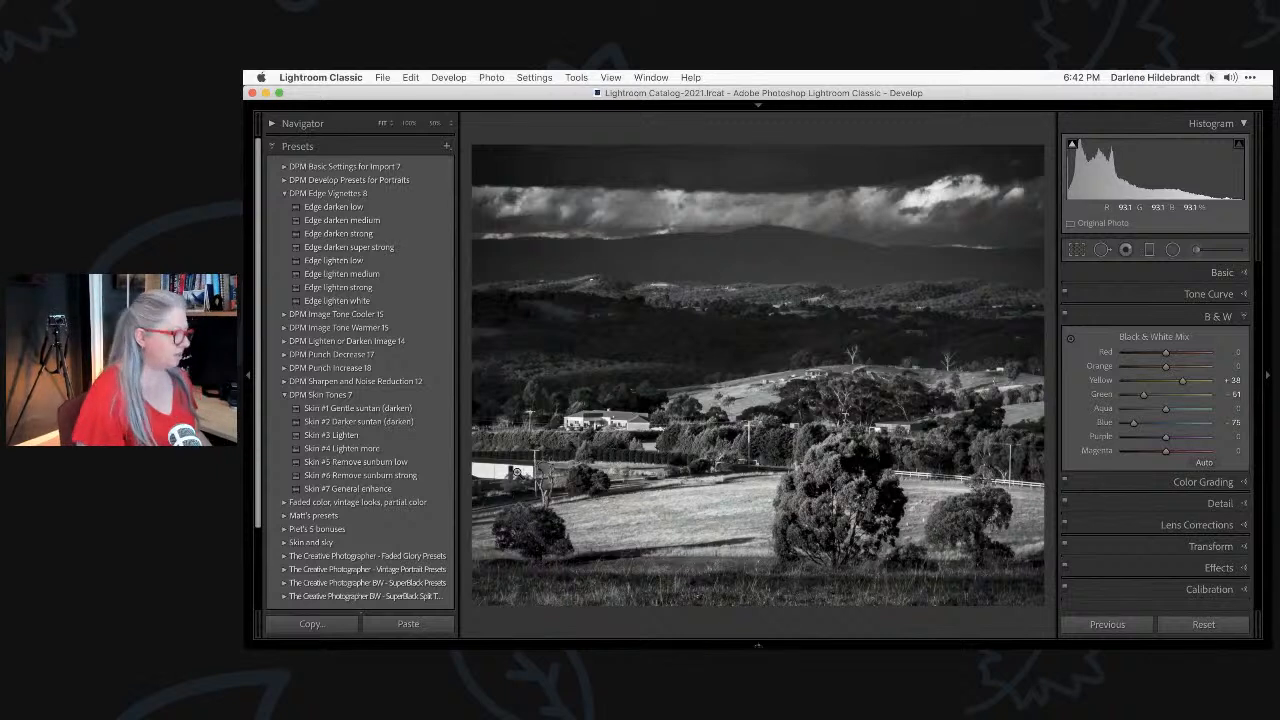
Heal the bright white building at the photo's edge with an enlarged spot brush, sampling from the dark hillside above it.
key("q")
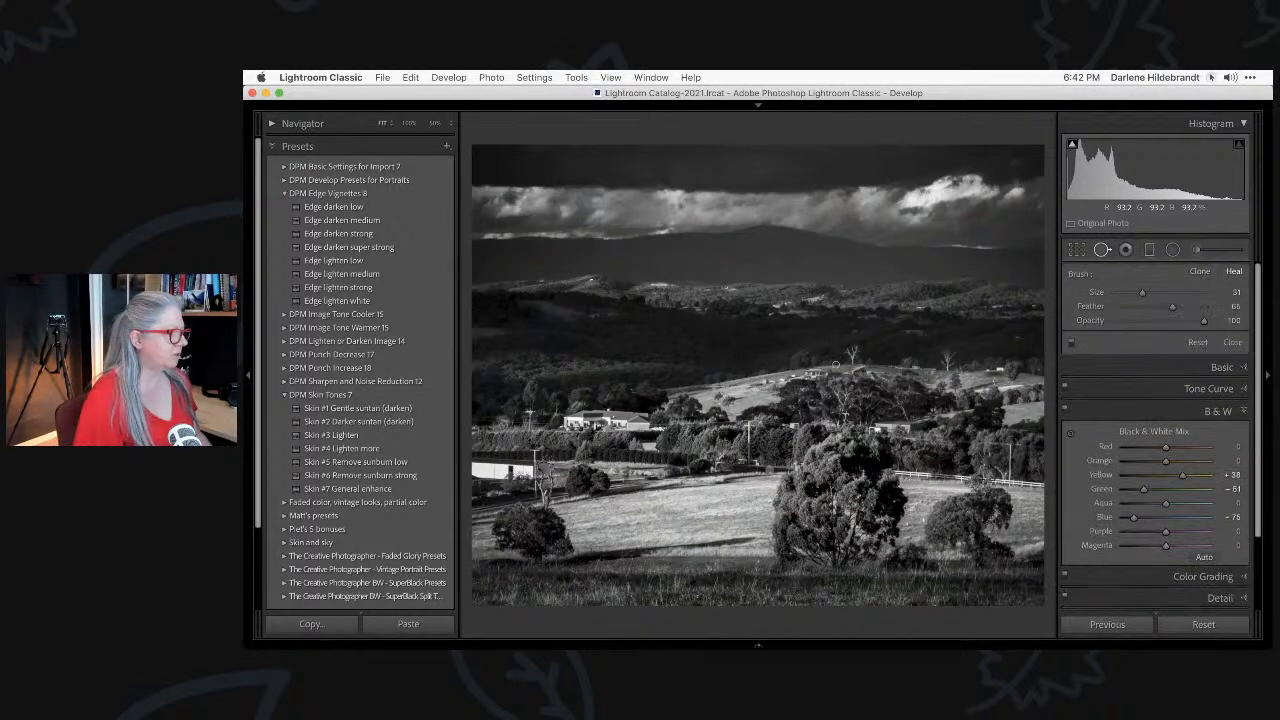
key("]")
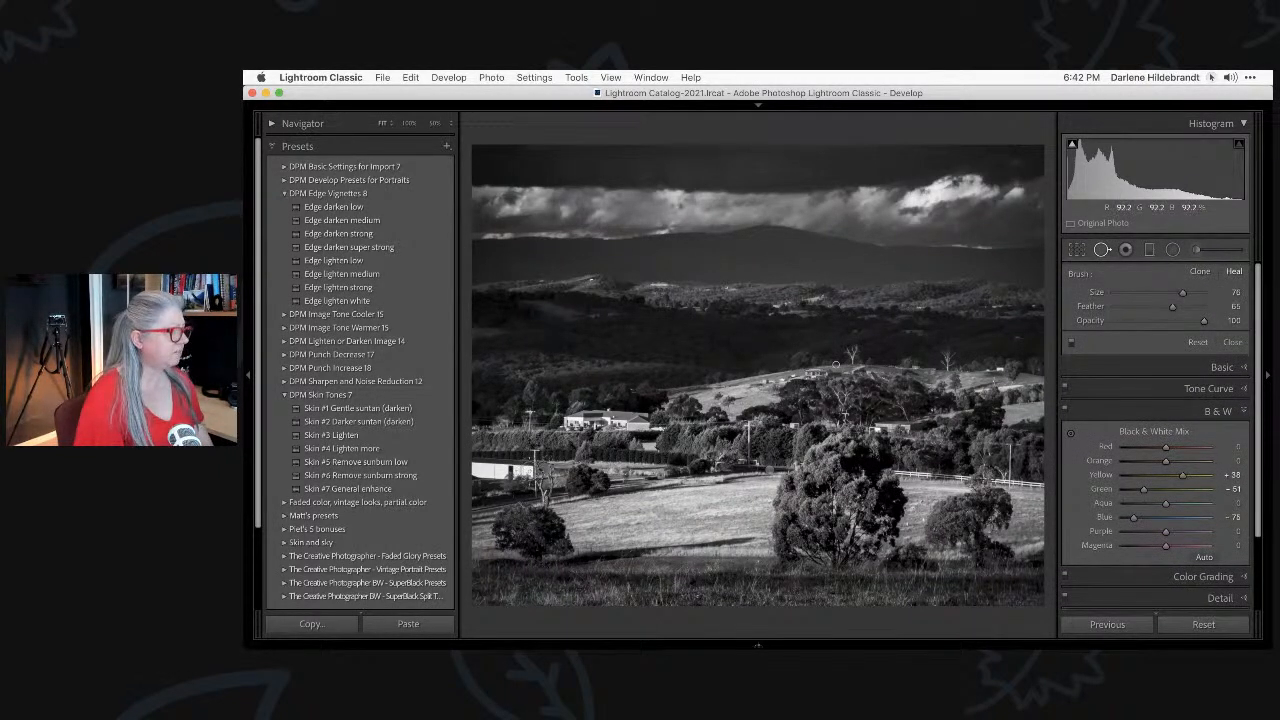
left_click_drag(525, 470, 480, 470)
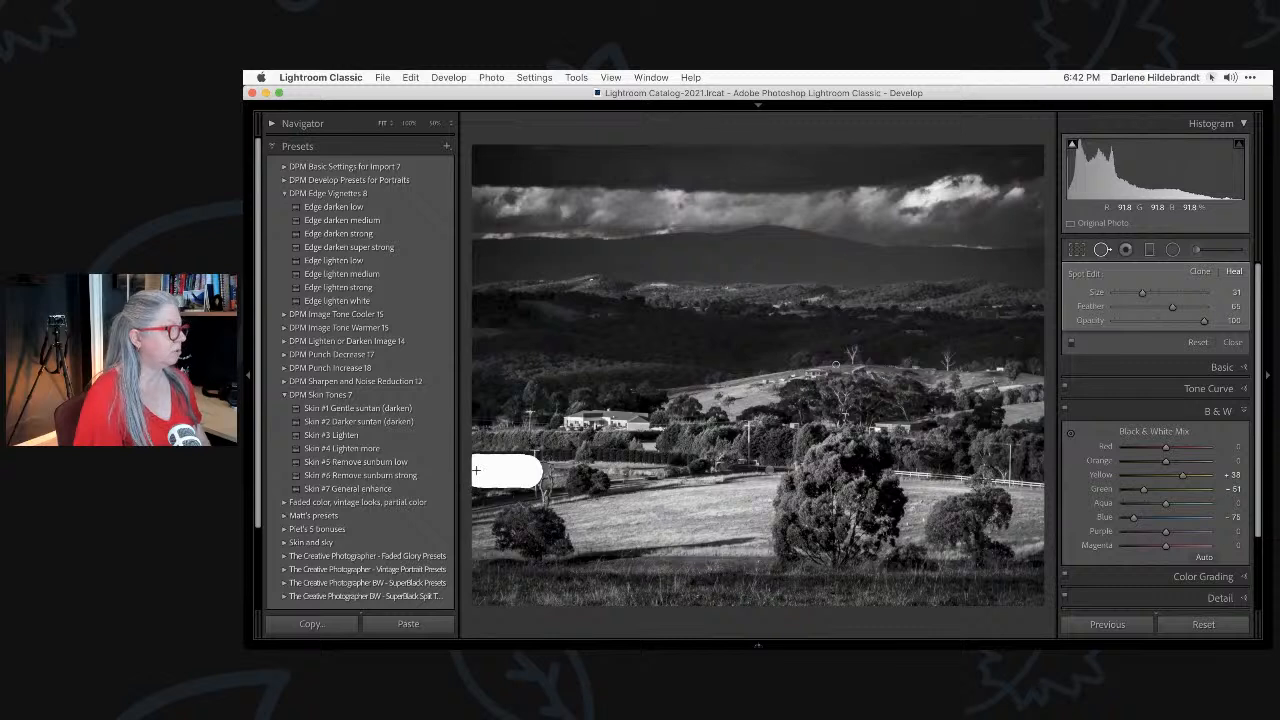
mouse_move(955, 378)
left_mouse_down()
mouse_move(640, 375)
mouse_move(532, 347)
left_mouse_up()
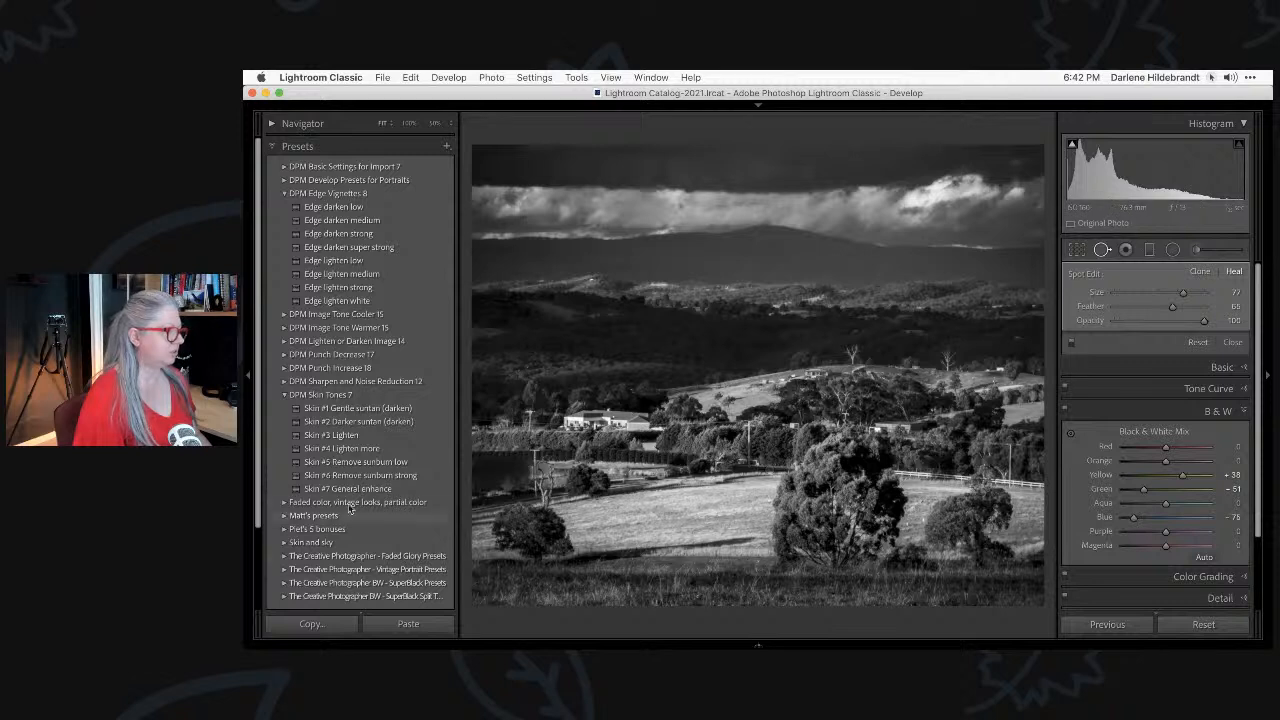
Set the healed building spot to feather 27 and opacity 42, comparing the photo with and without the healing.
left_click_drag(1136, 323, 1160, 323)
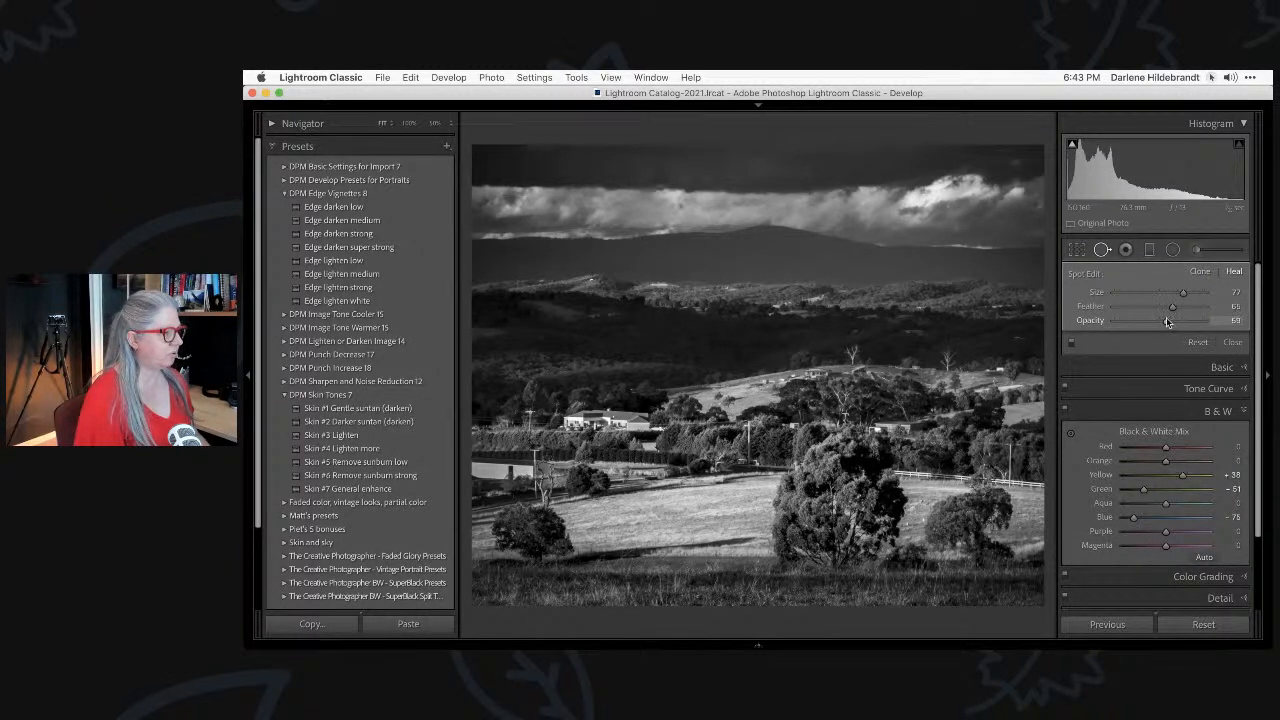
left_click_drag(1167, 320, 1166, 320)
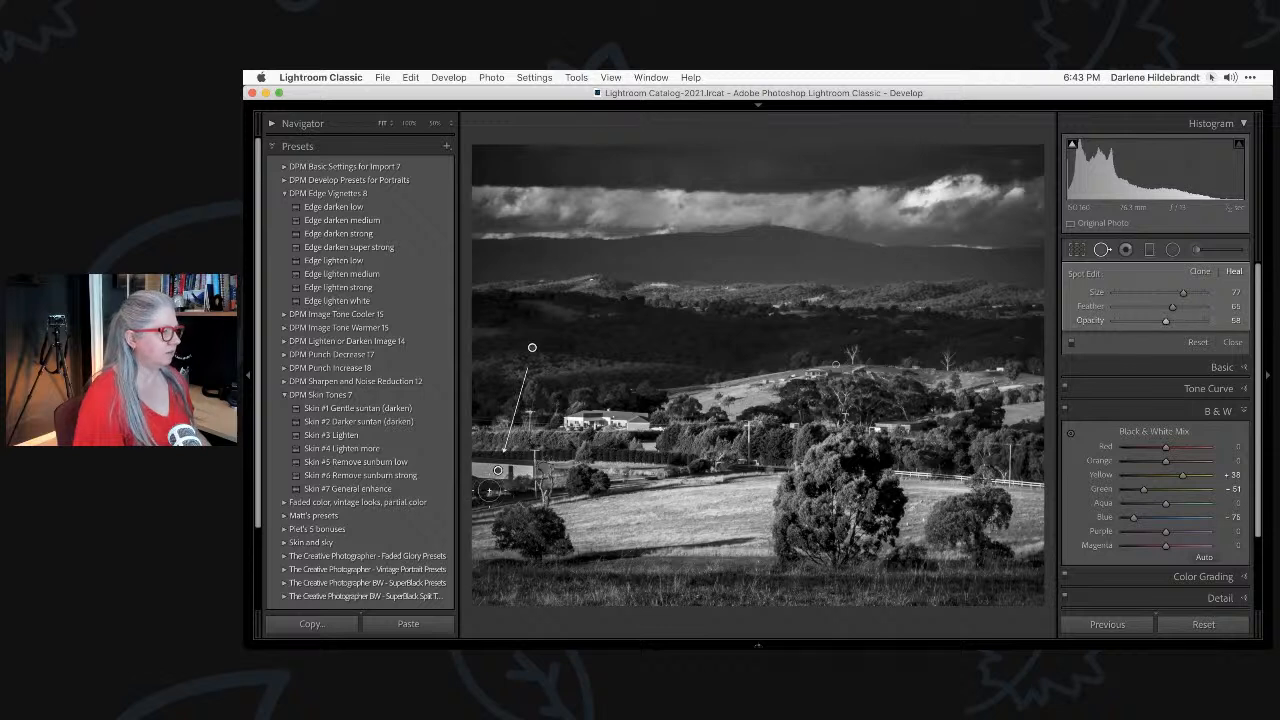
left_click(1138, 305)
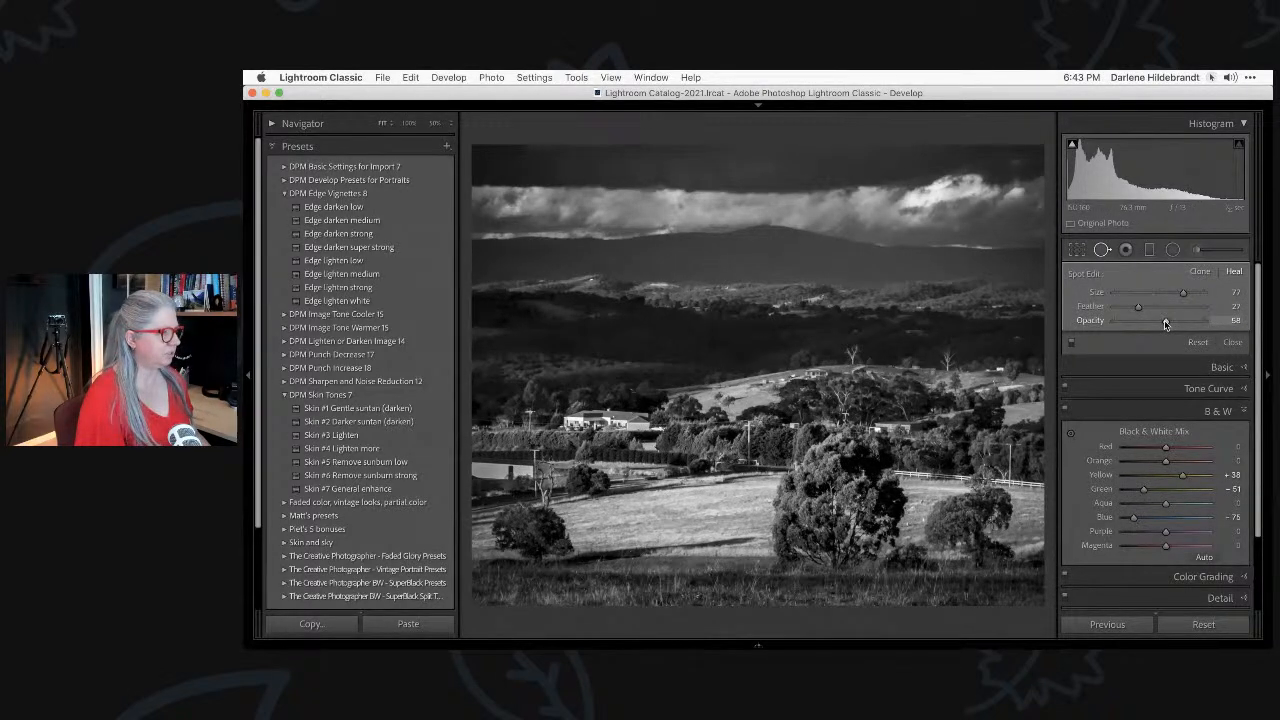
left_click(1073, 345)
left_click(1073, 345)
left_click(1073, 345)
left_click(1073, 345)
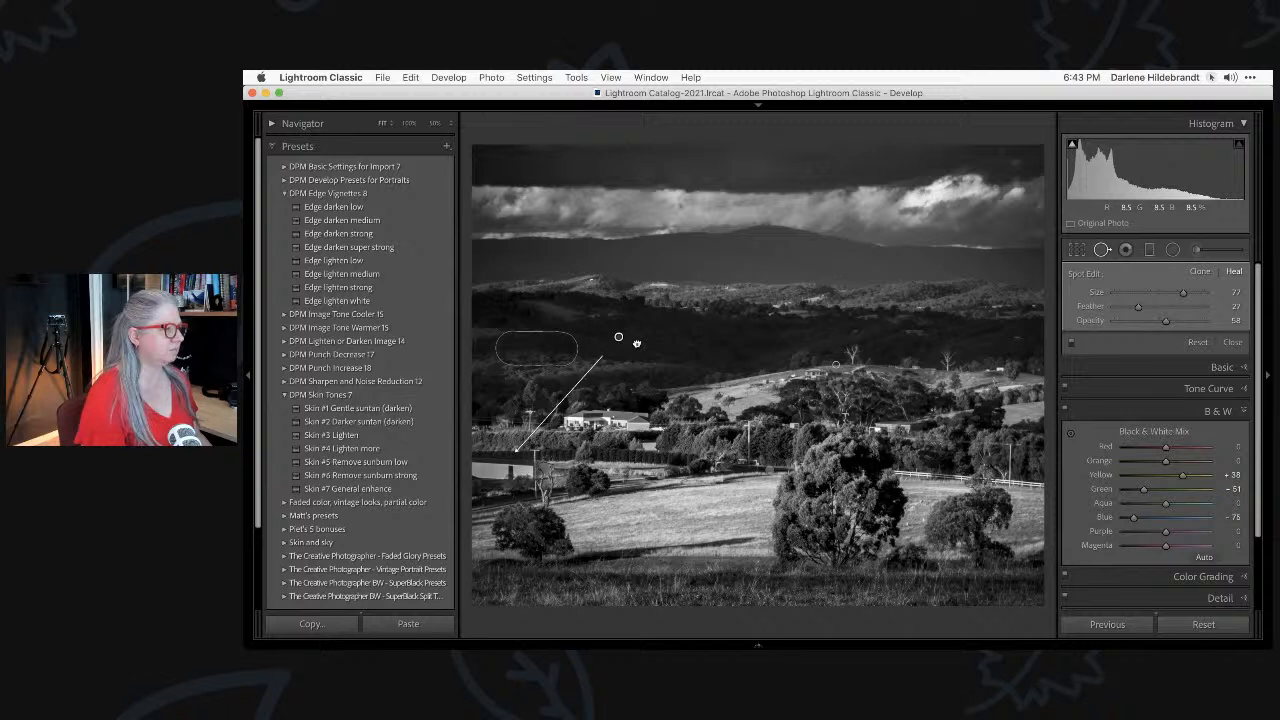
left_click_drag(1165, 324, 1151, 324)
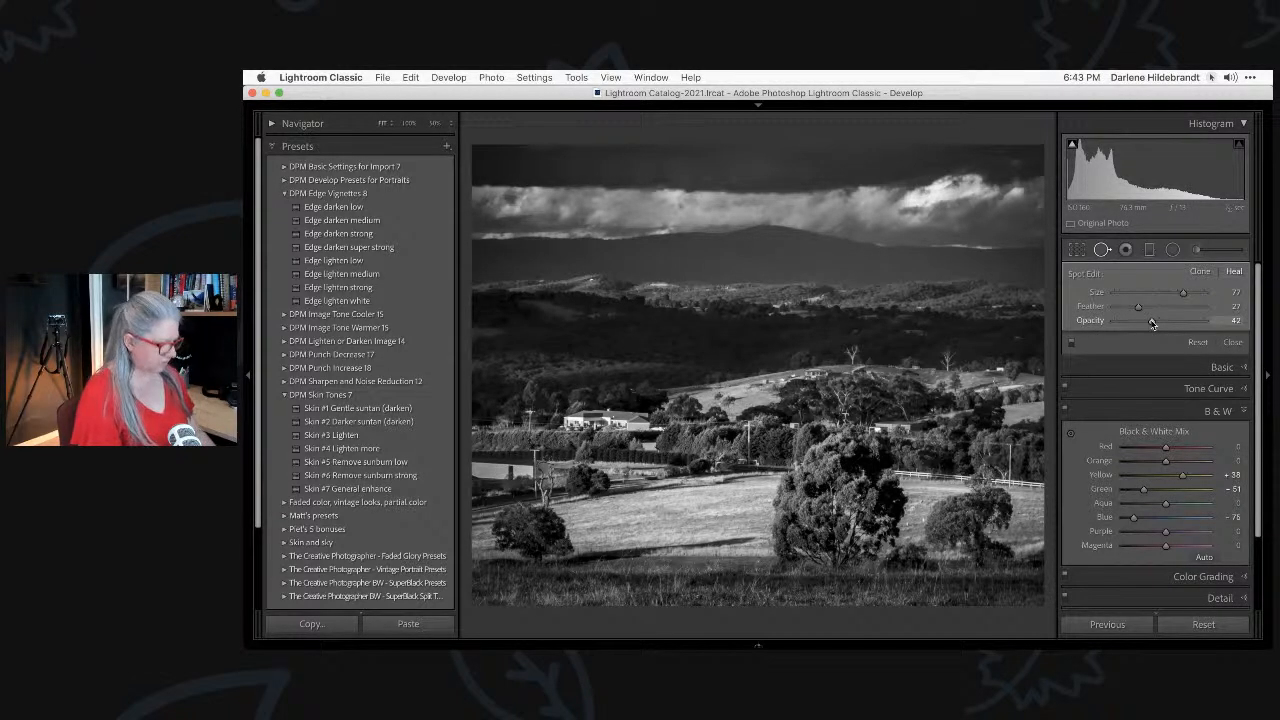
key("q")
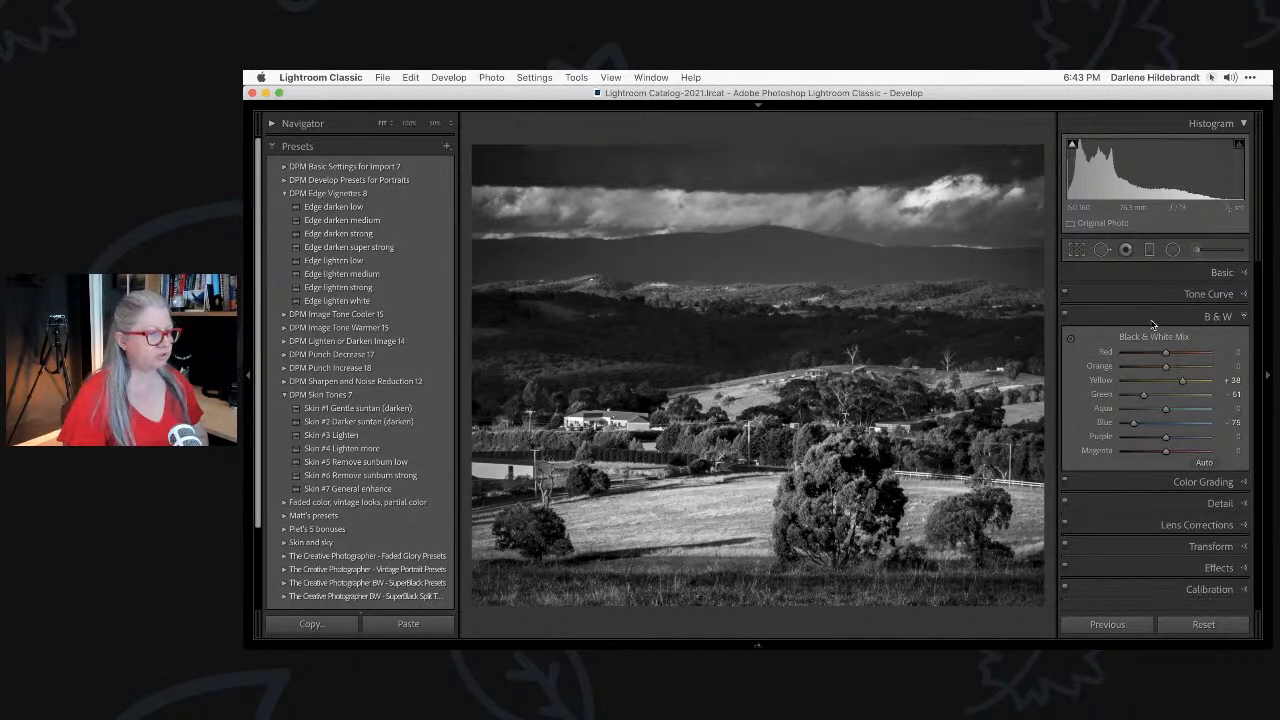
Split-tone the photo with Color Grading, using hue 48 and saturation 44 for the shadows and a blue hue 229 for the highlights.
left_click(1203, 482)
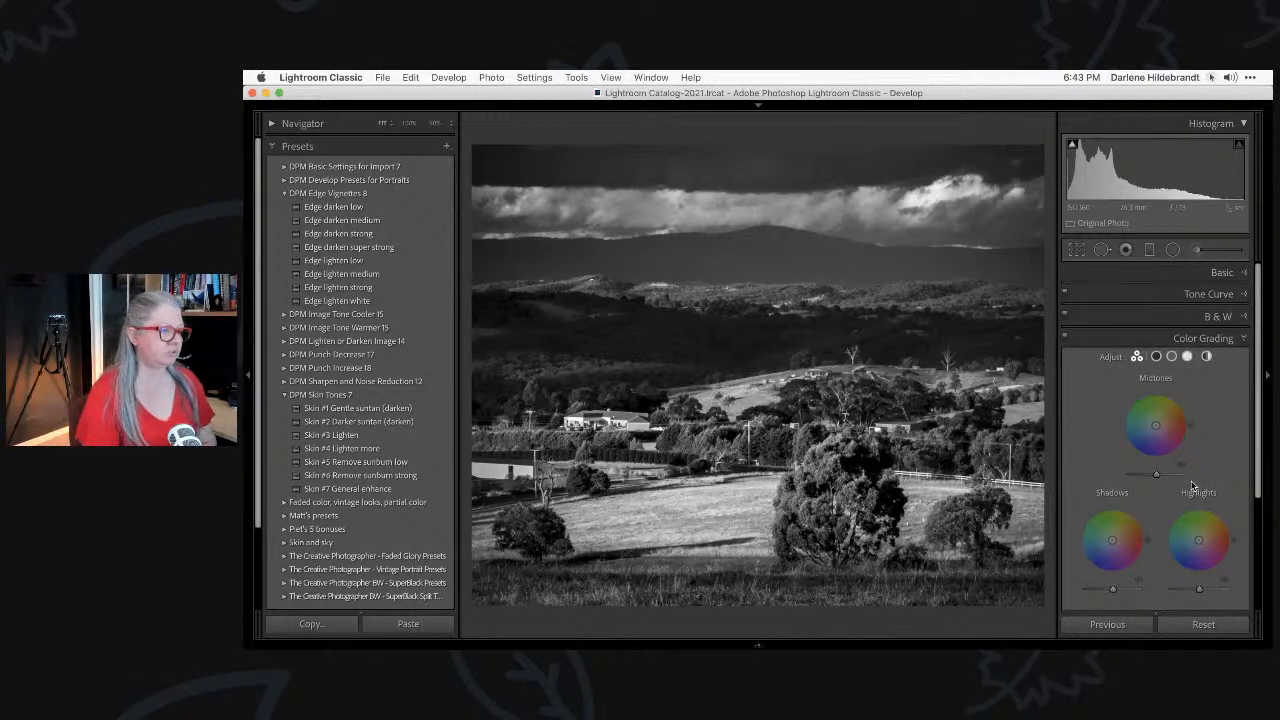
scroll(1192, 485, "down", 3)
scroll(1192, 484, "down", 1)
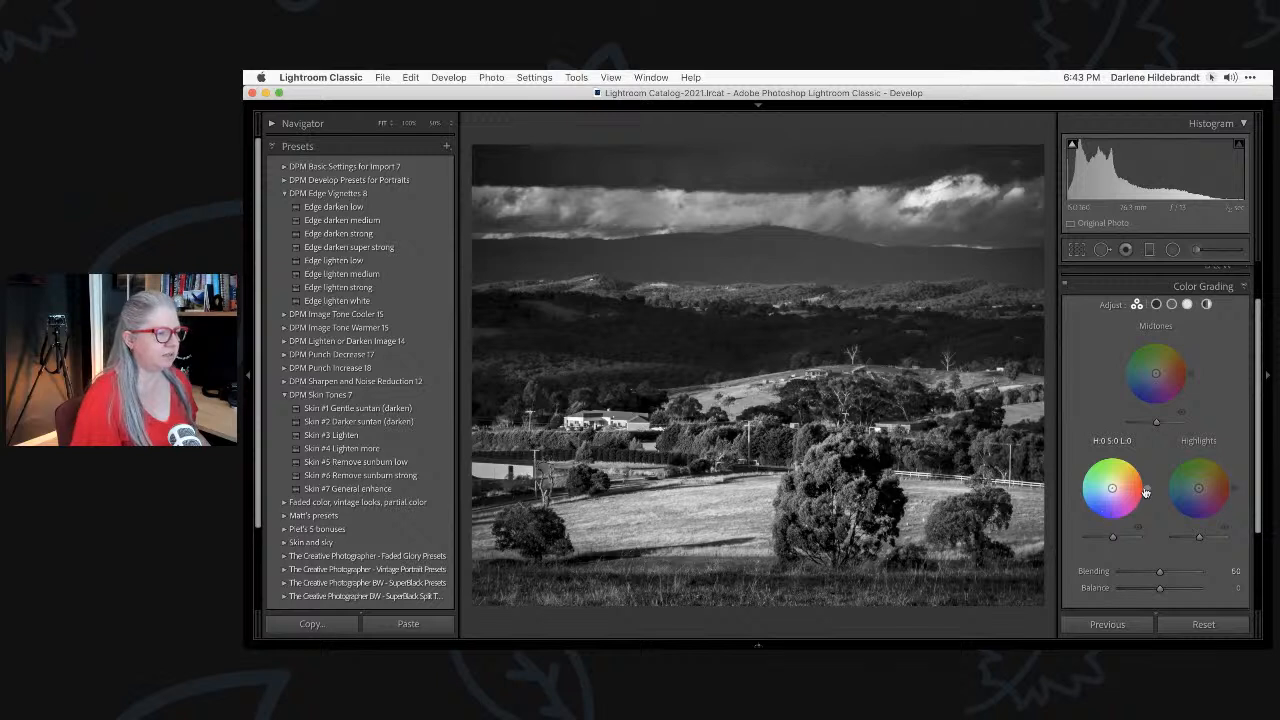
left_click_drag(1146, 491, 1129, 466)
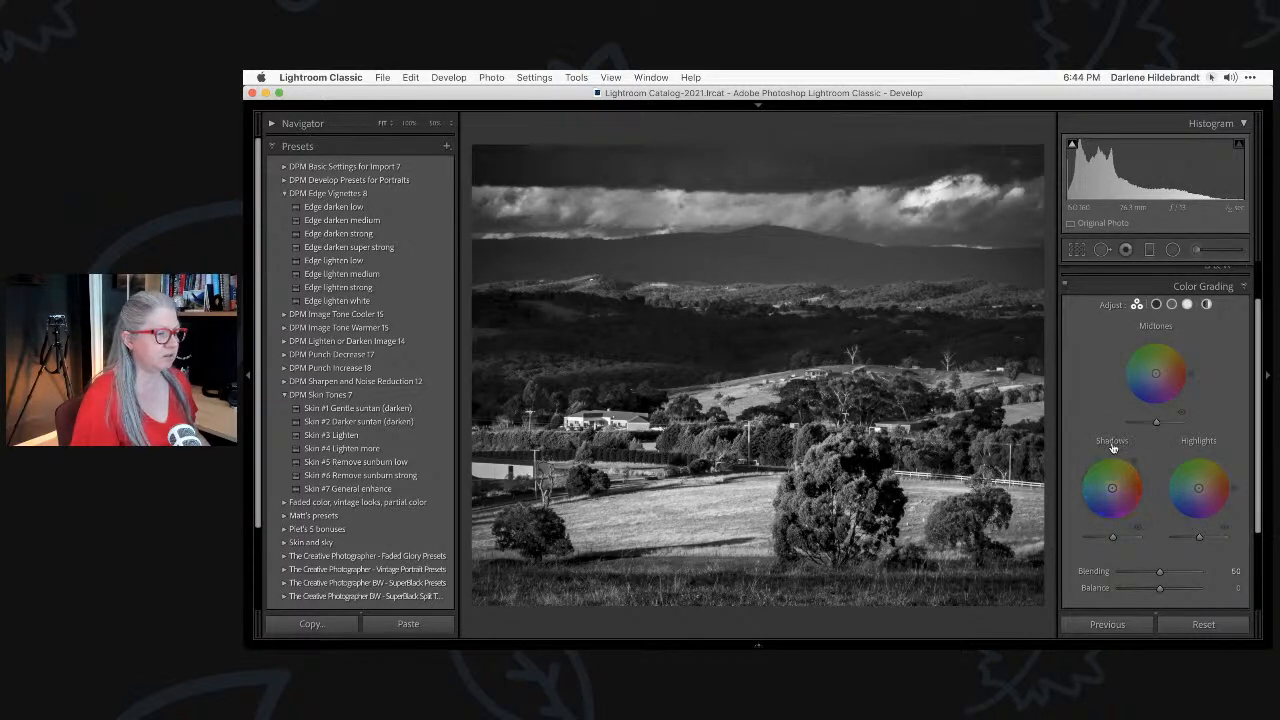
scroll(1118, 550, "down", 1)
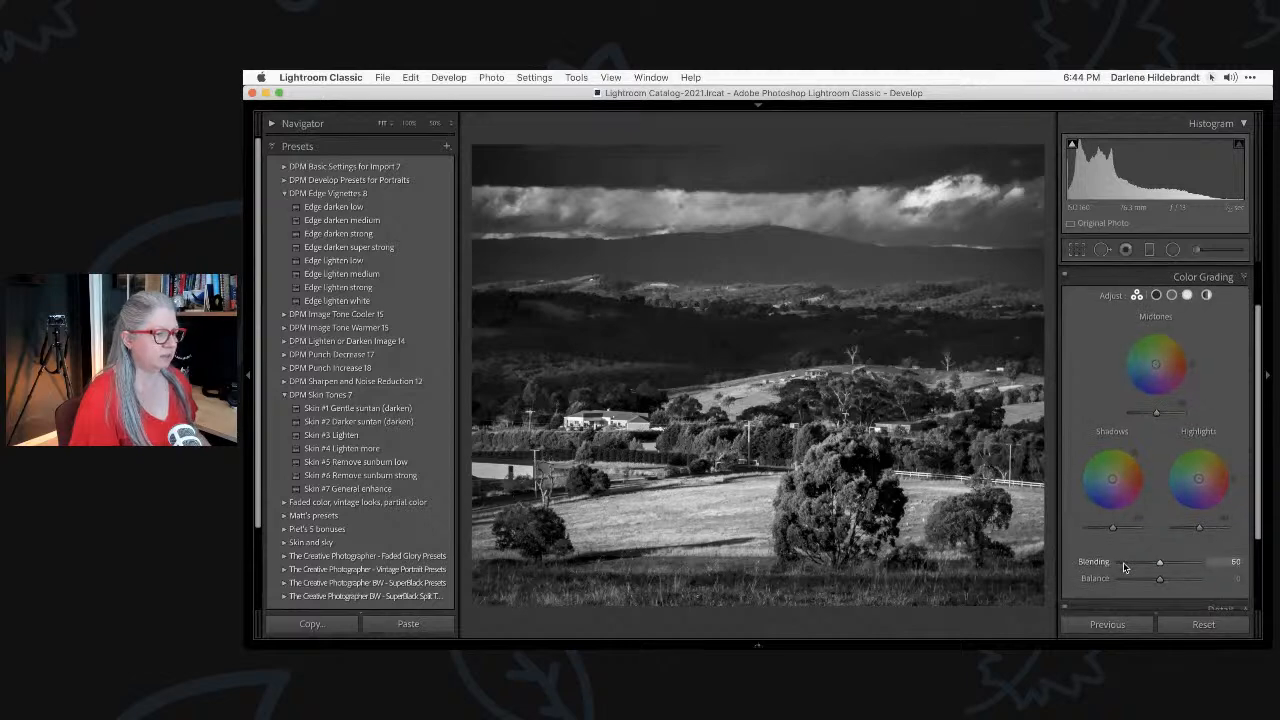
left_click_drag(1110, 530, 1133, 527)
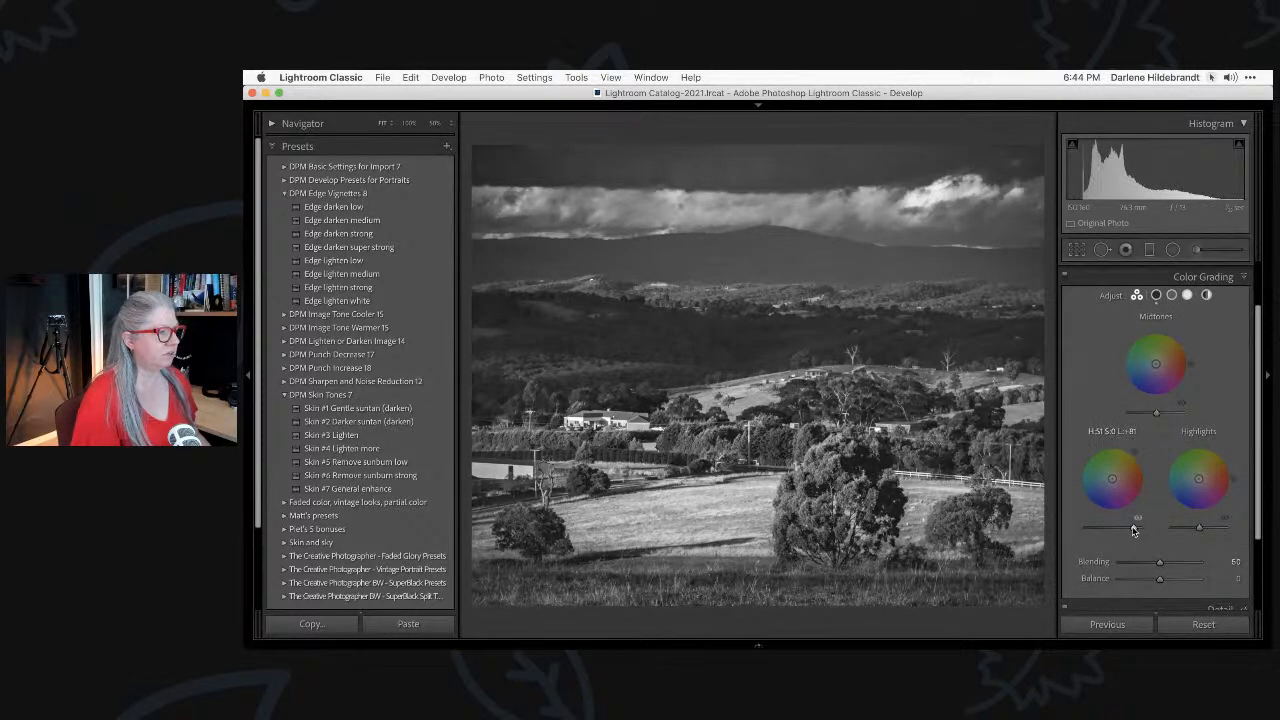
double_click(1133, 525)
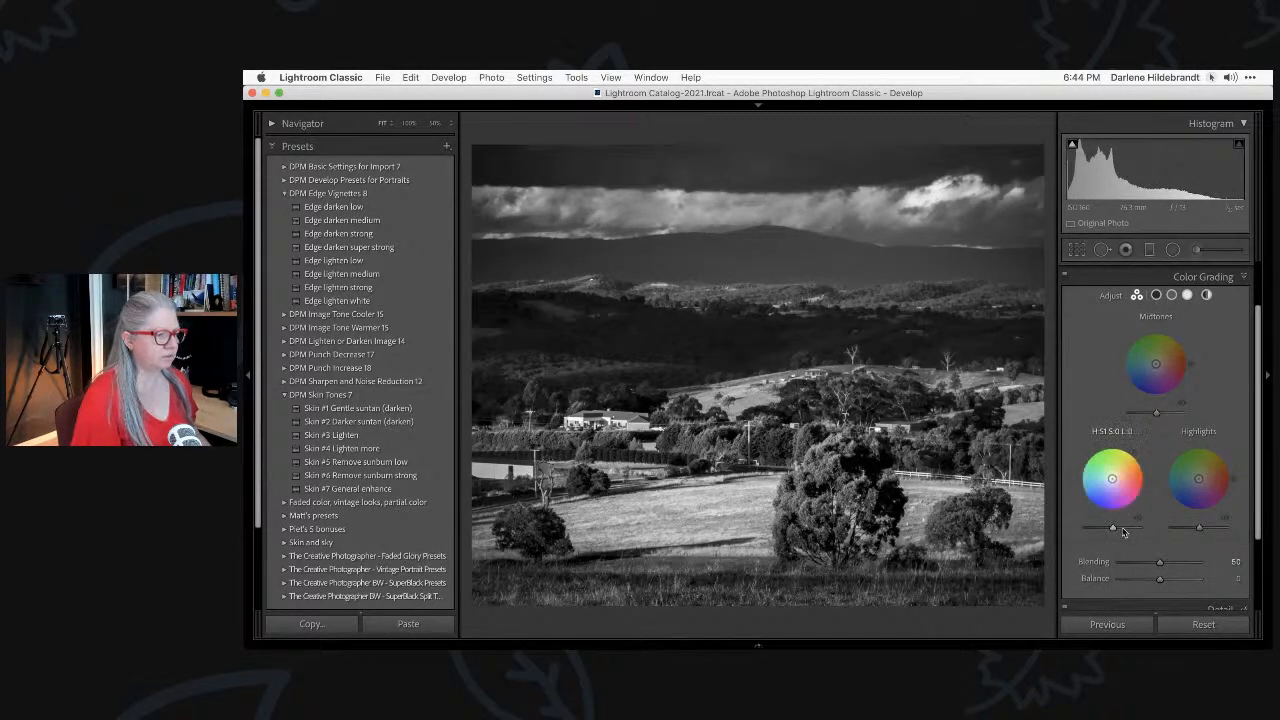
left_click_drag(1116, 481, 1135, 456)
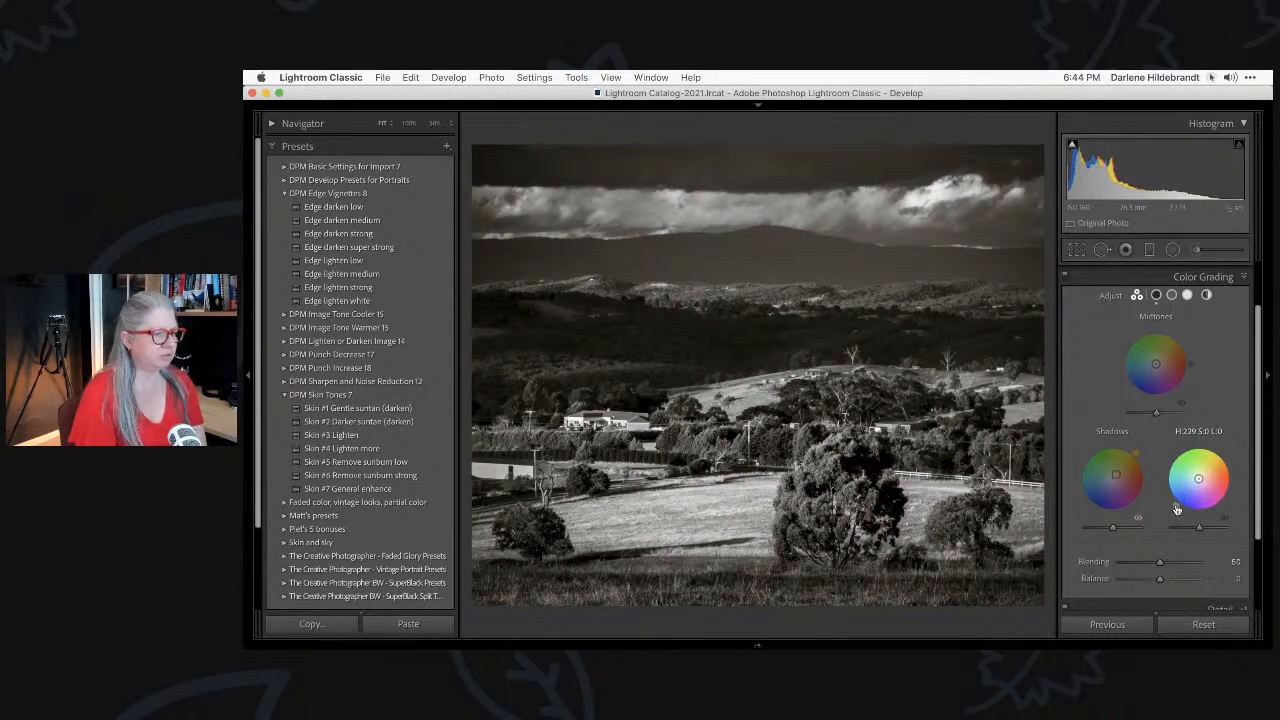
left_click_drag(1198, 480, 1193, 488)
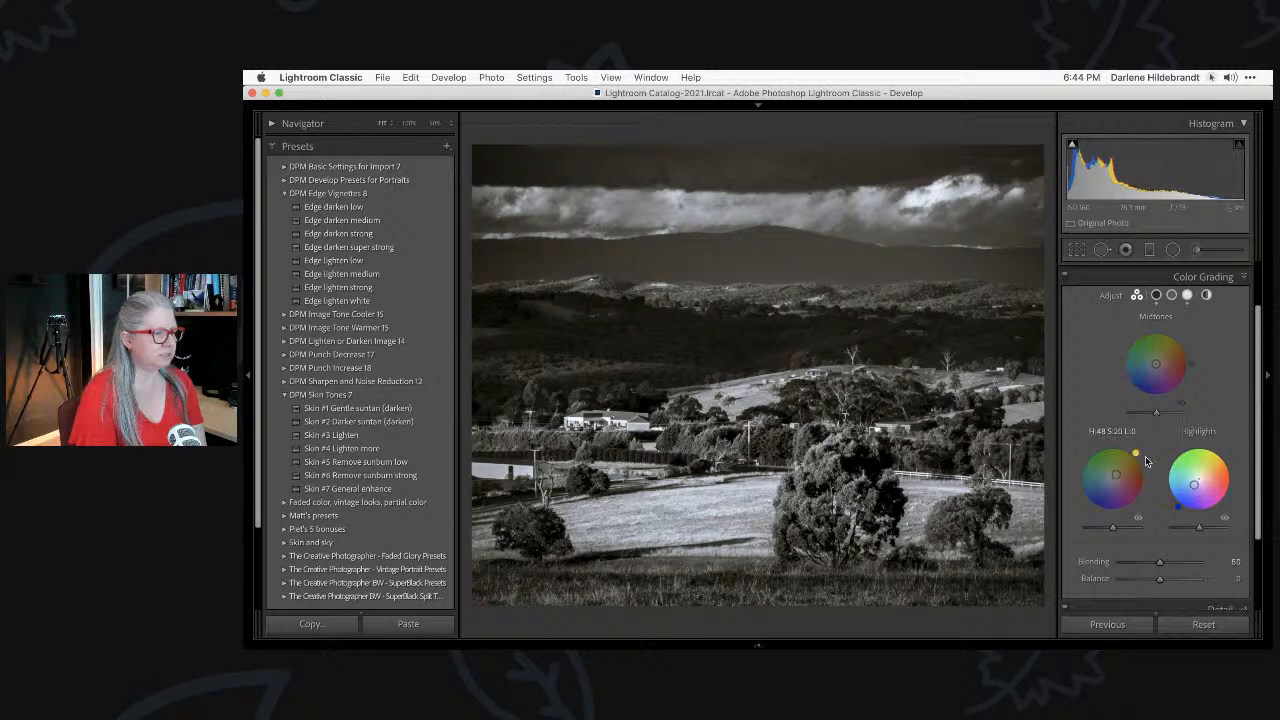
left_click_drag(1118, 476, 1117, 472)
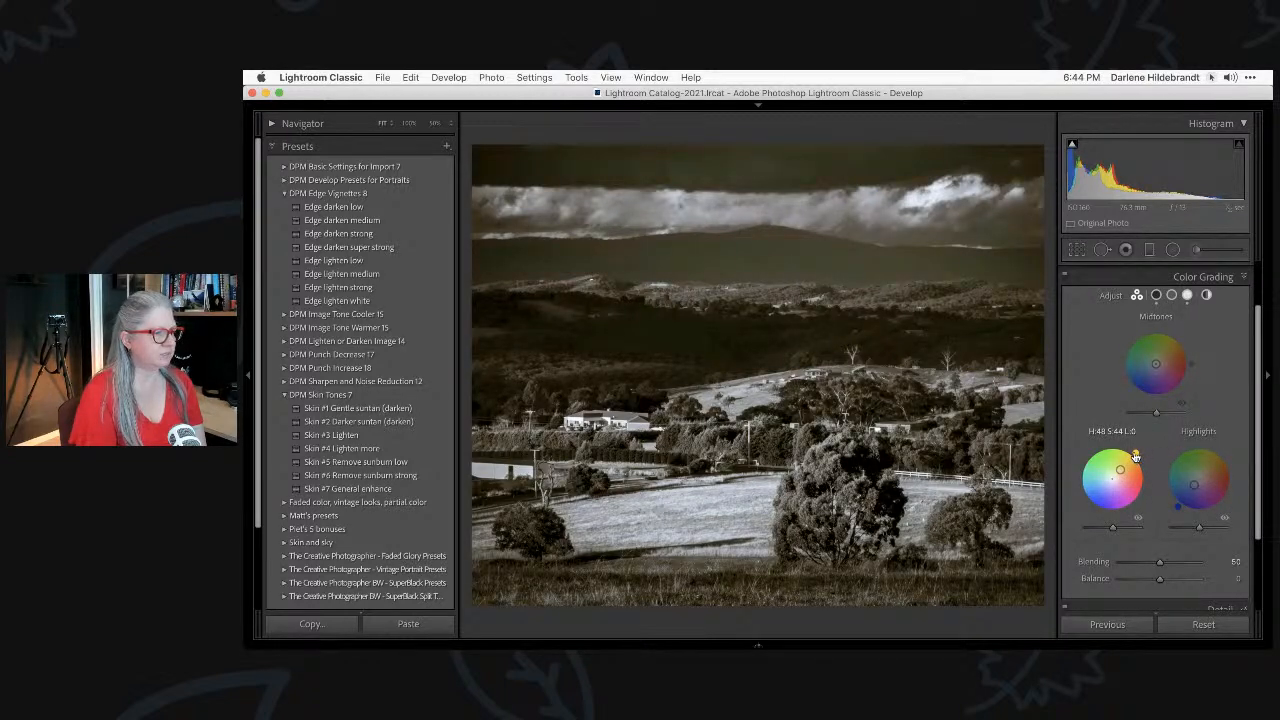
Swap the split-tone hues to get blue shadows and warm yellow highlights.
left_click_drag(1135, 456, 1093, 503)
left_click_drag(1177, 506, 1221, 456)
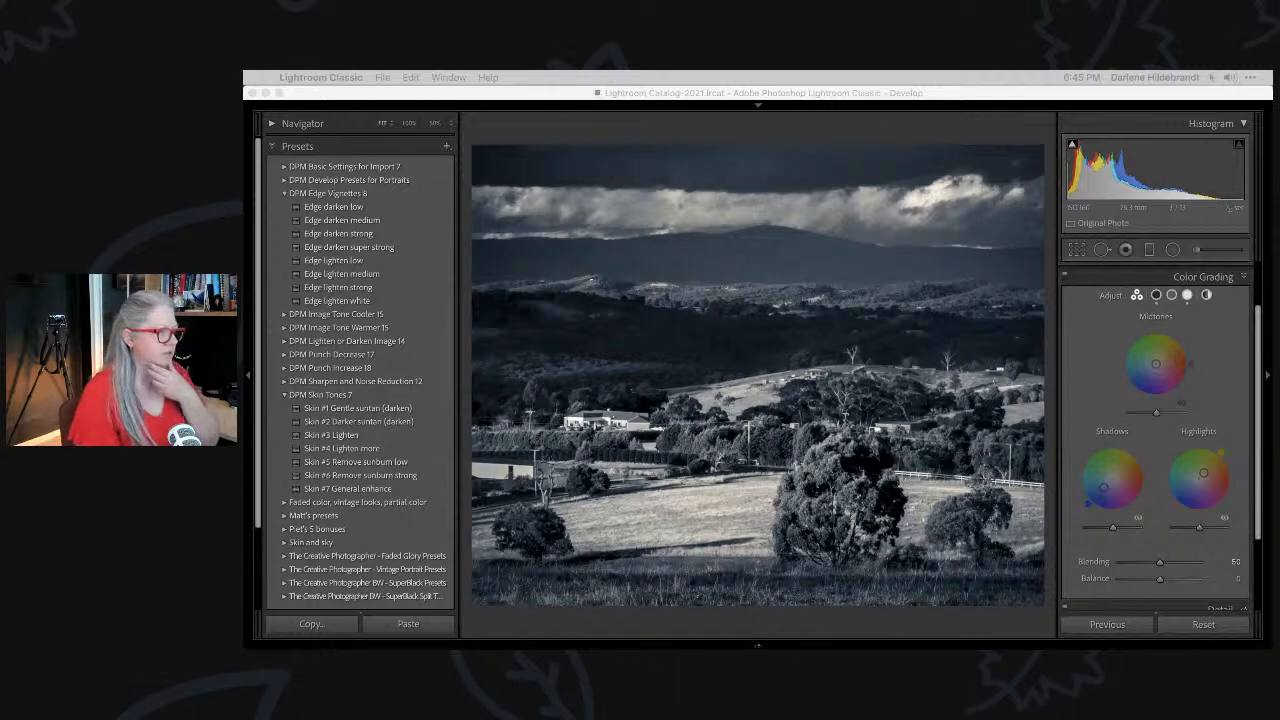
Return to the Library grid of photos and switch to Luminar AI.
left_click(987, 121)
key("g")
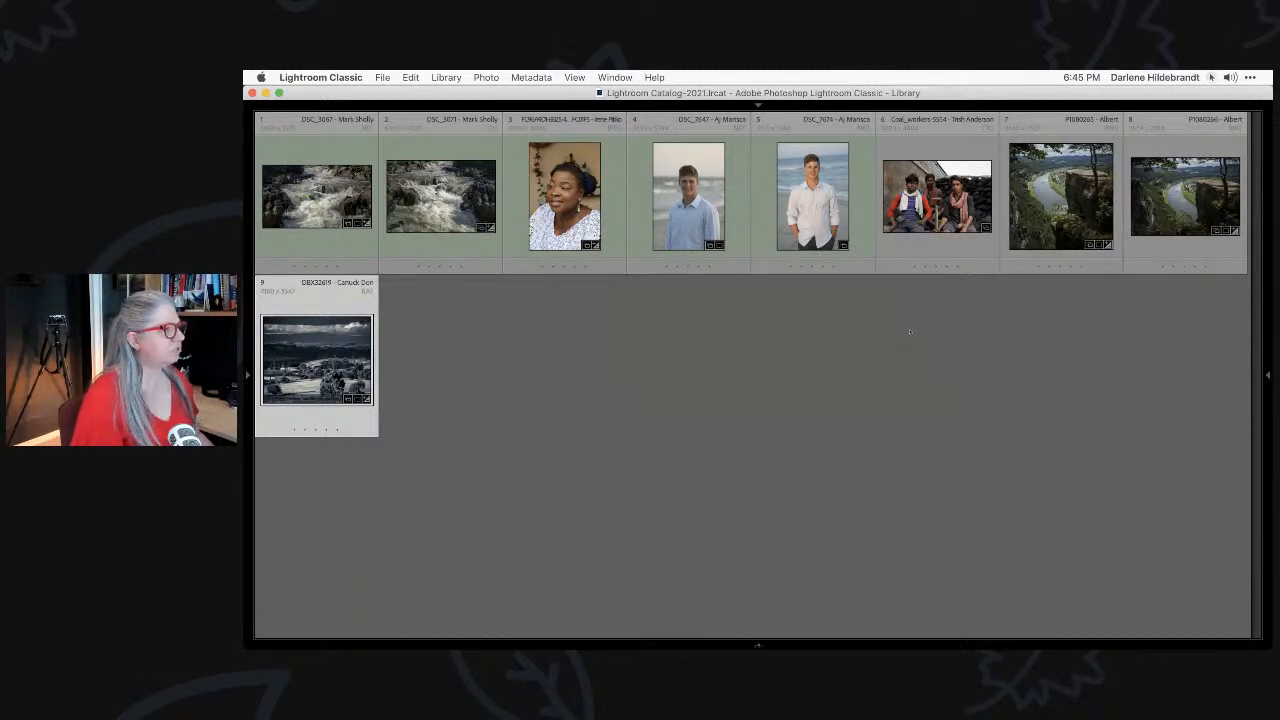
key("super+Tab")
key("super+Tab")
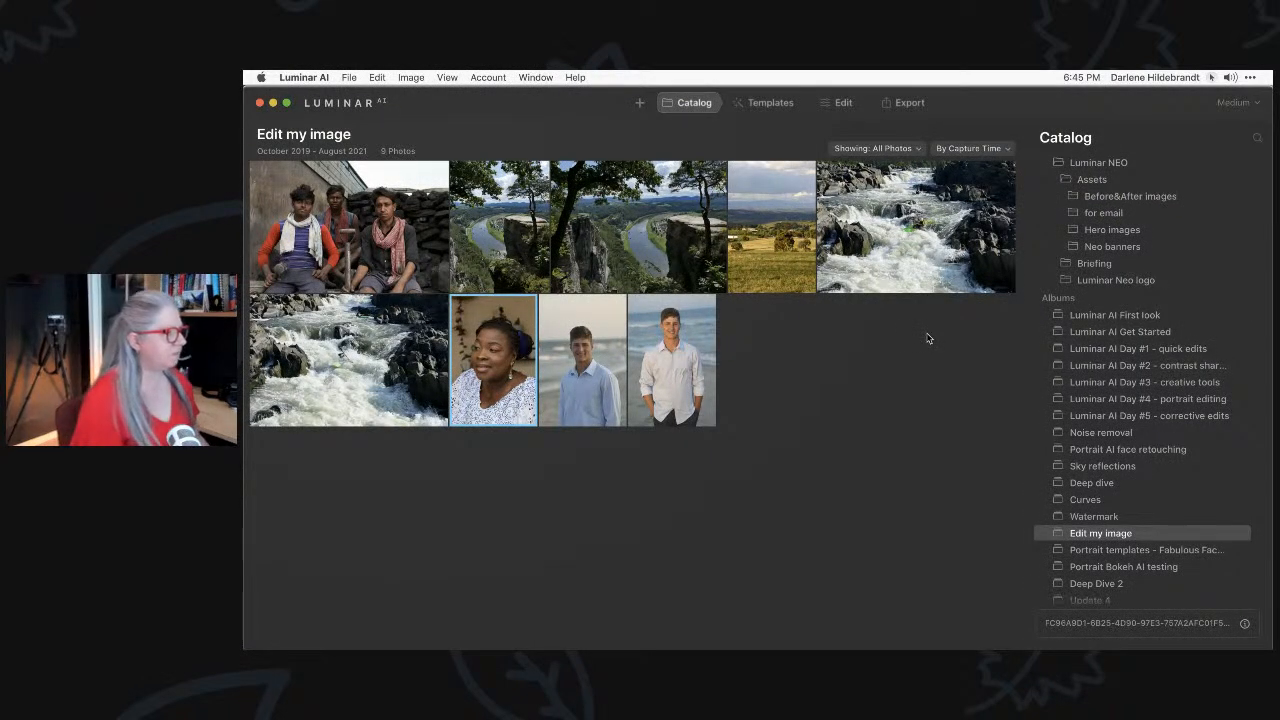
Open the photo of the three coal workers from the Edit my image album for editing.
double_click(342, 241)
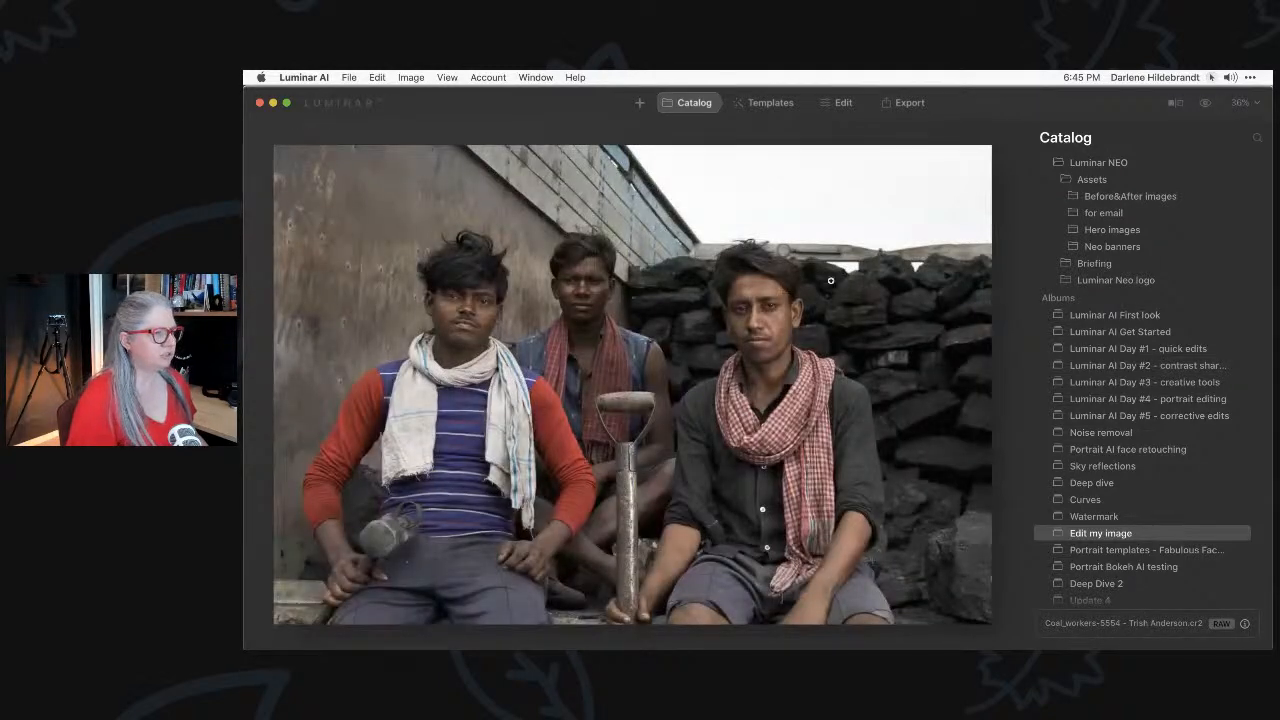
left_click(840, 102)
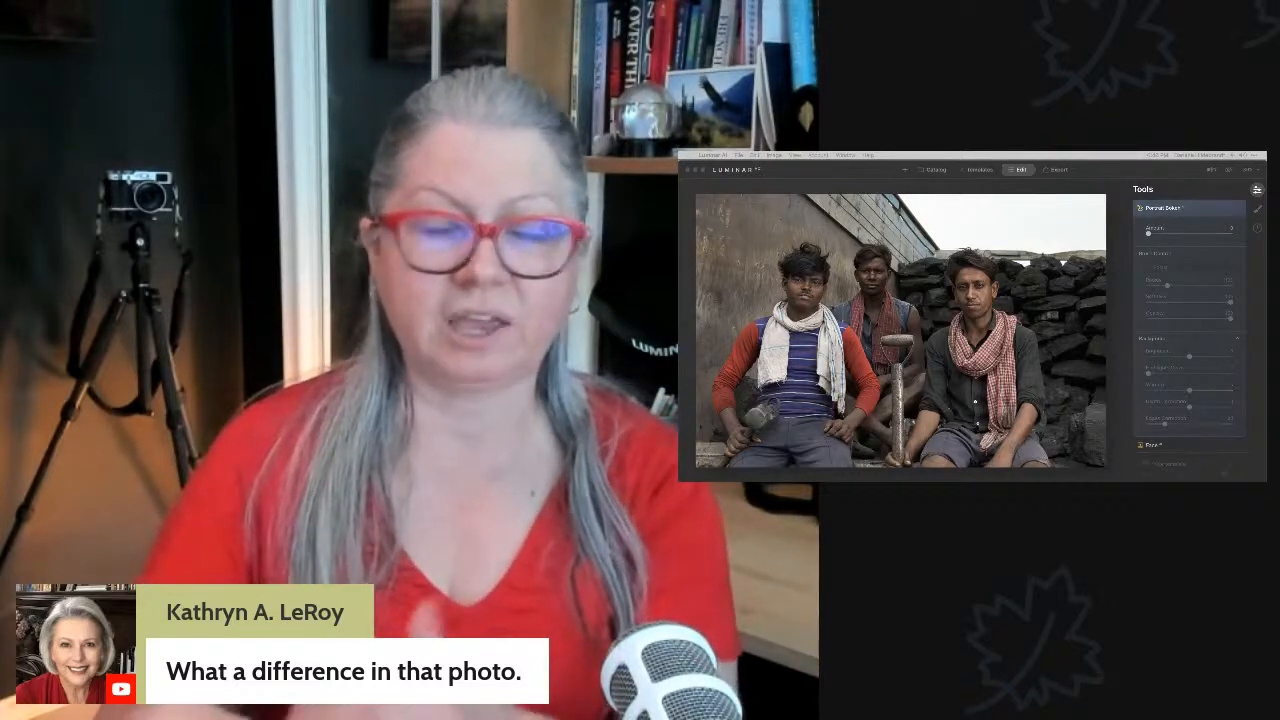
Switch to Lightroom Classic to view the finished black and white landscape enlarged, and return to Luminar AI.
key("super+Tab")
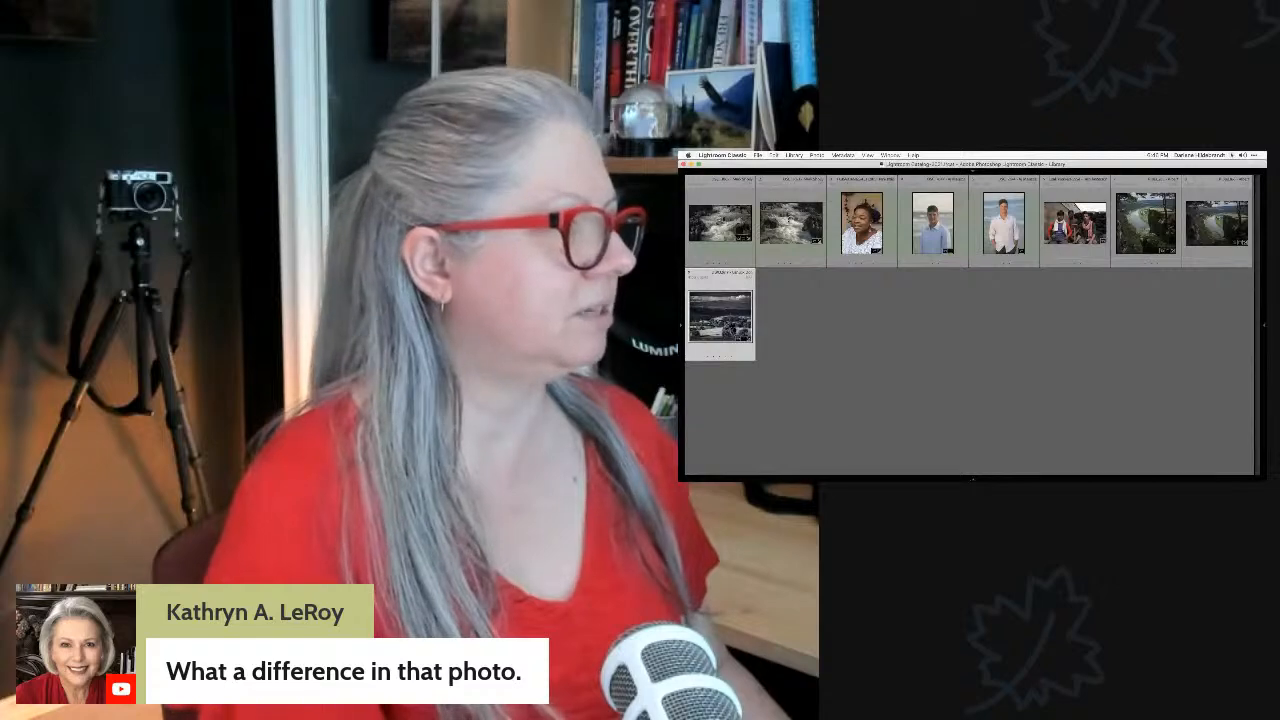
key("e")
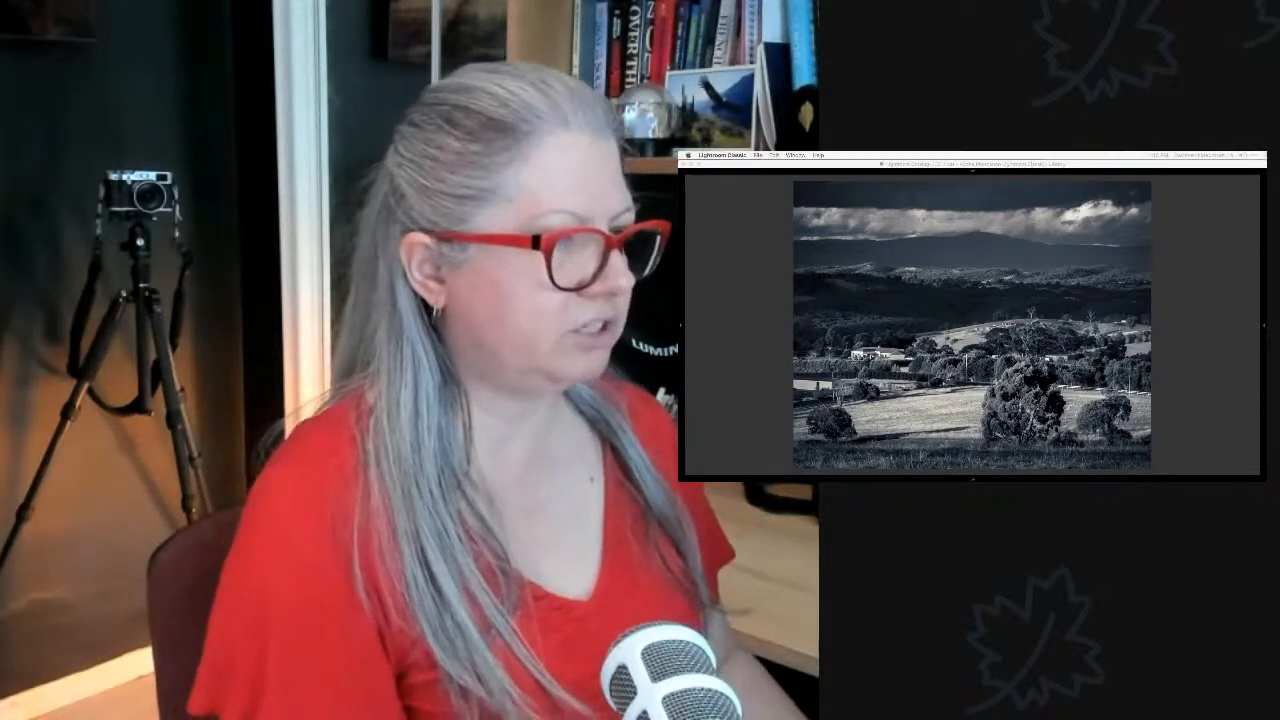
key("super+Tab")
key("super+Tab")
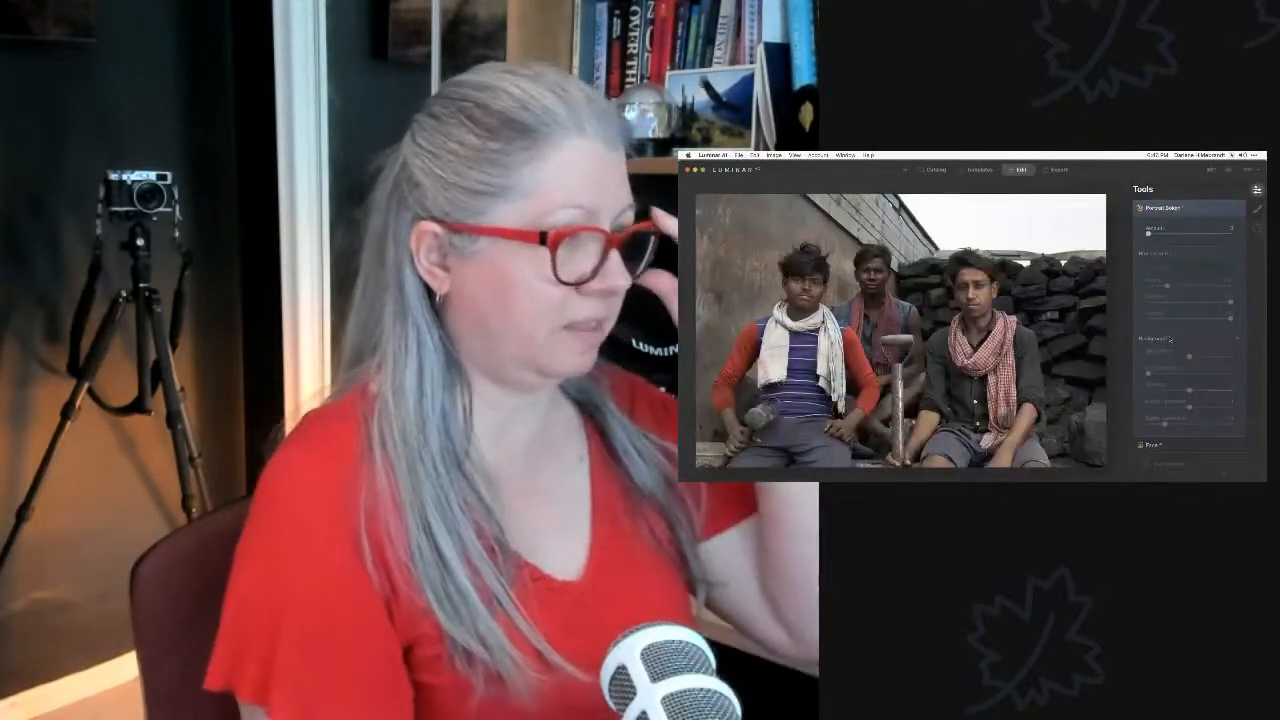
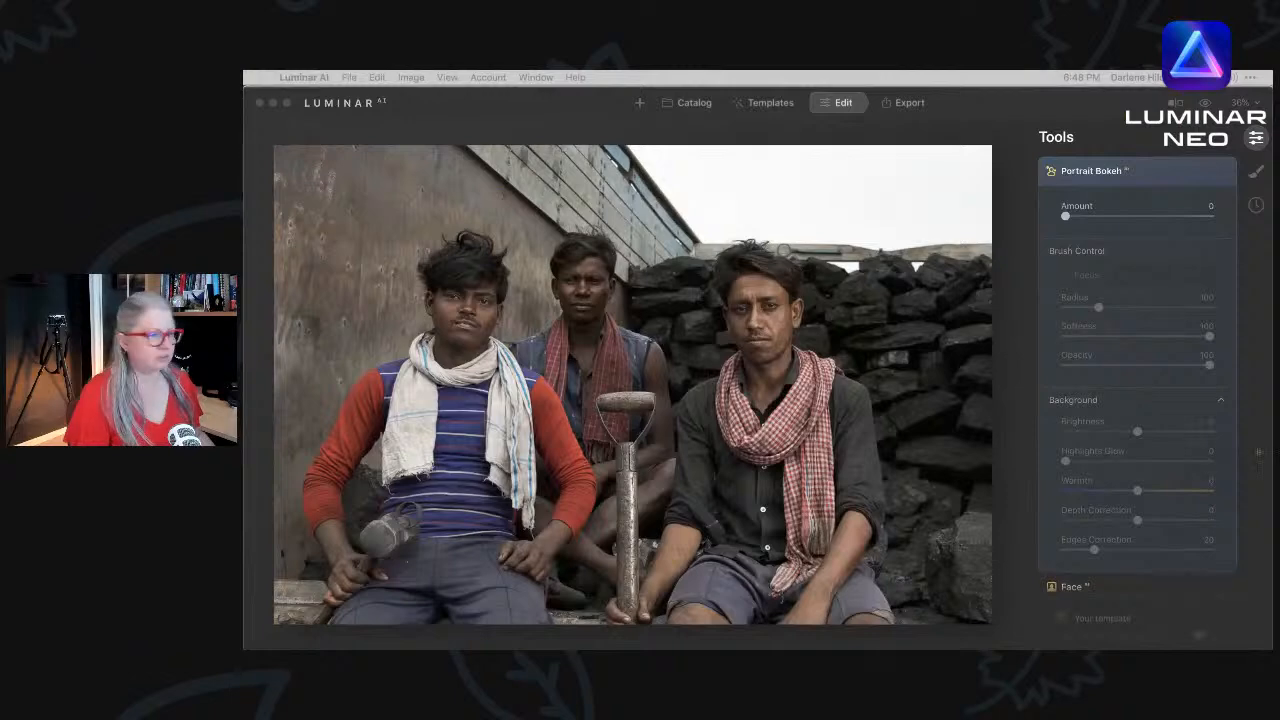
Open the Before&After images folder in the catalog and view the replaced-background versions of the woman with the camera.
left_click(694, 102)
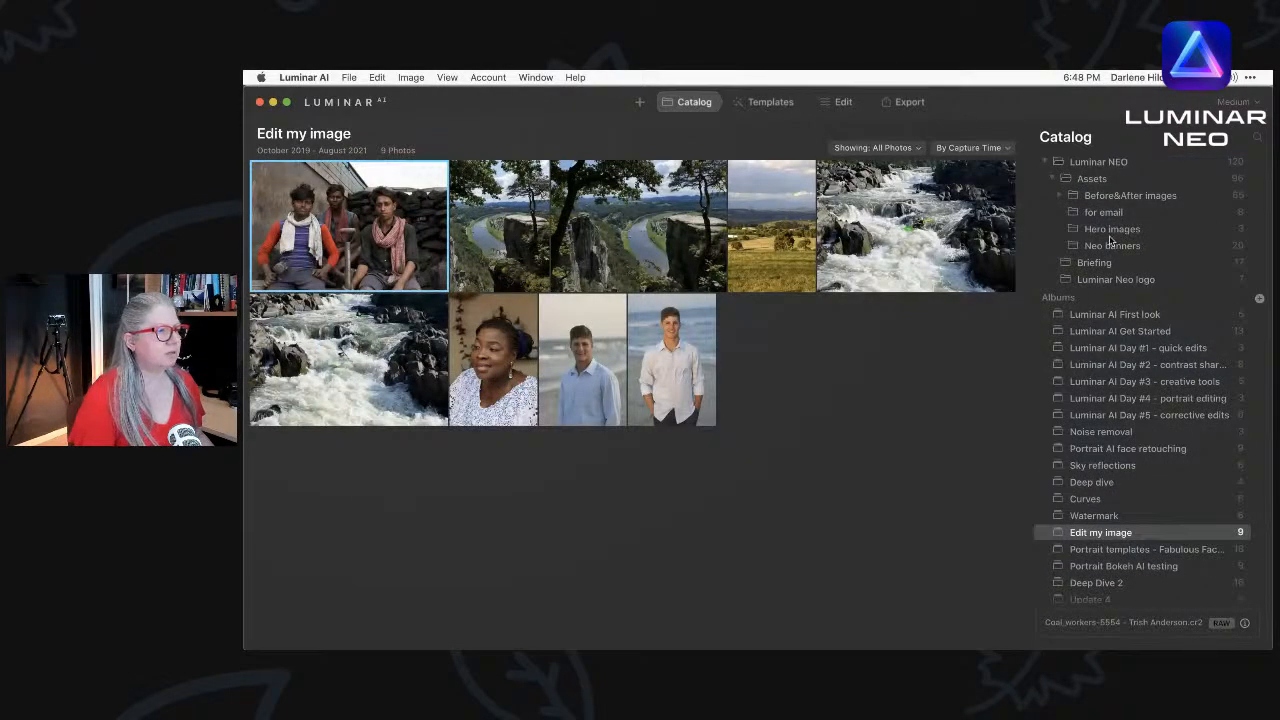
left_click(1108, 197)
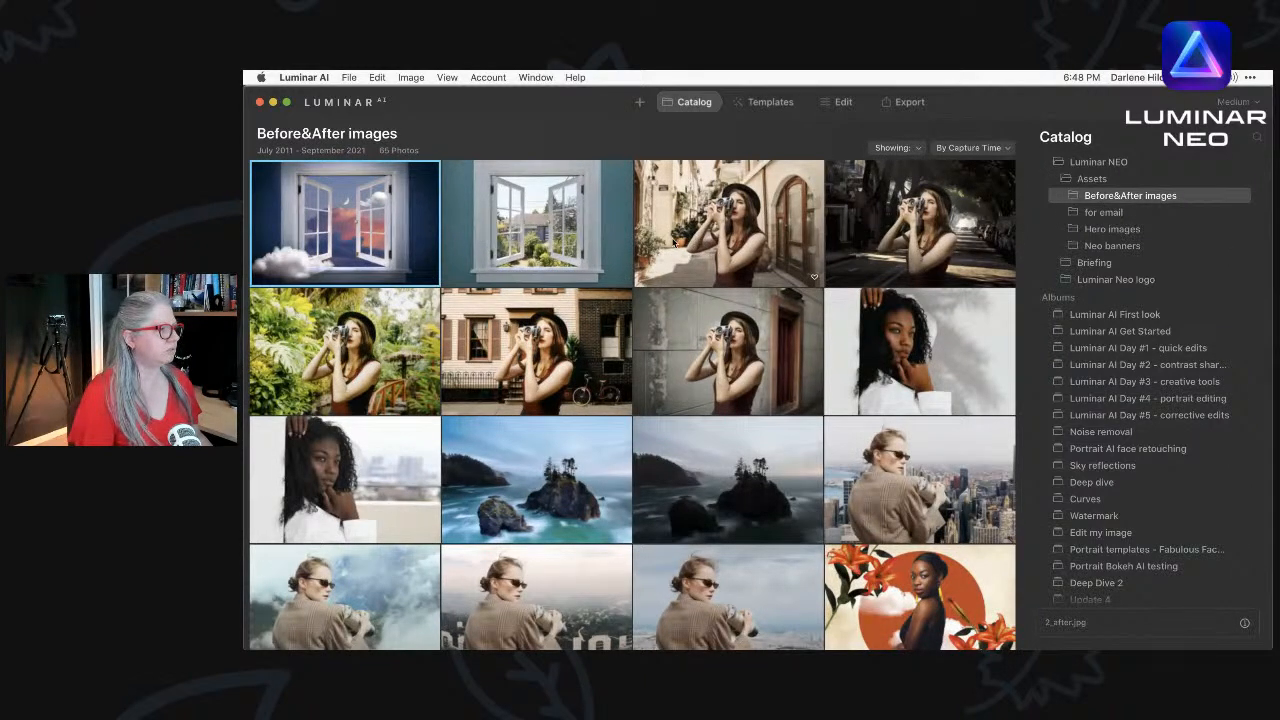
double_click(695, 300)
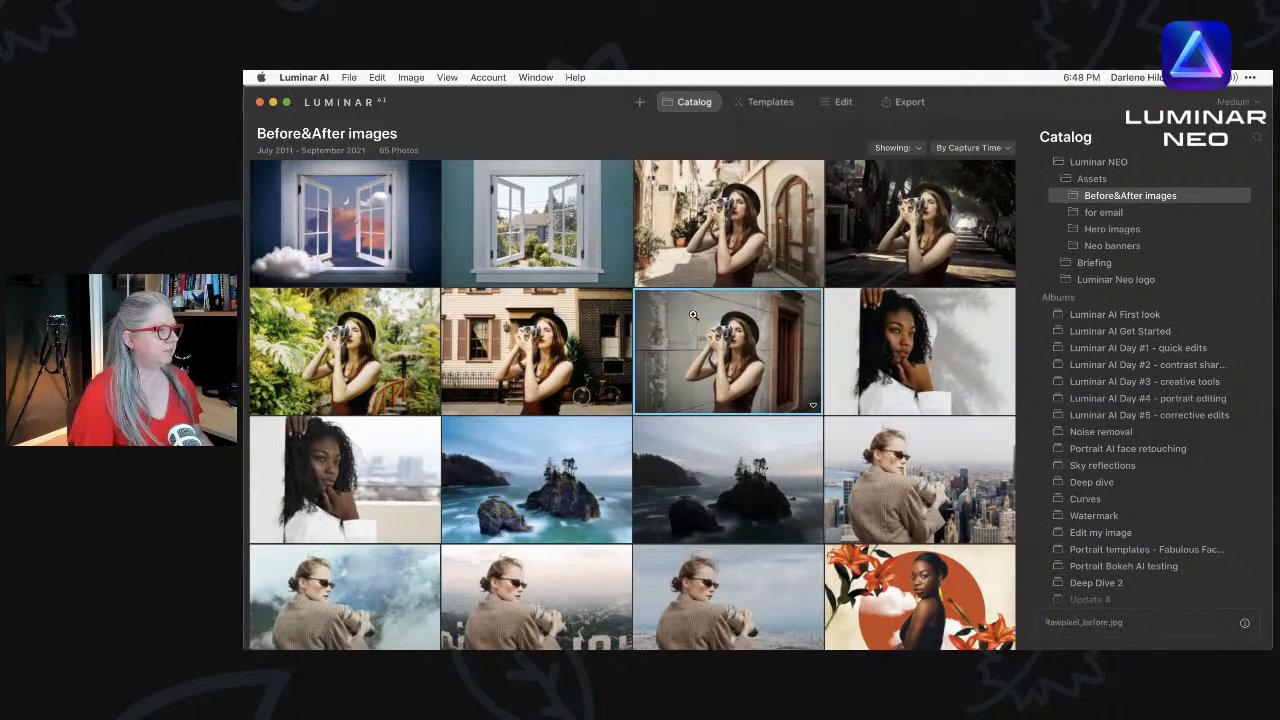
key("Right")
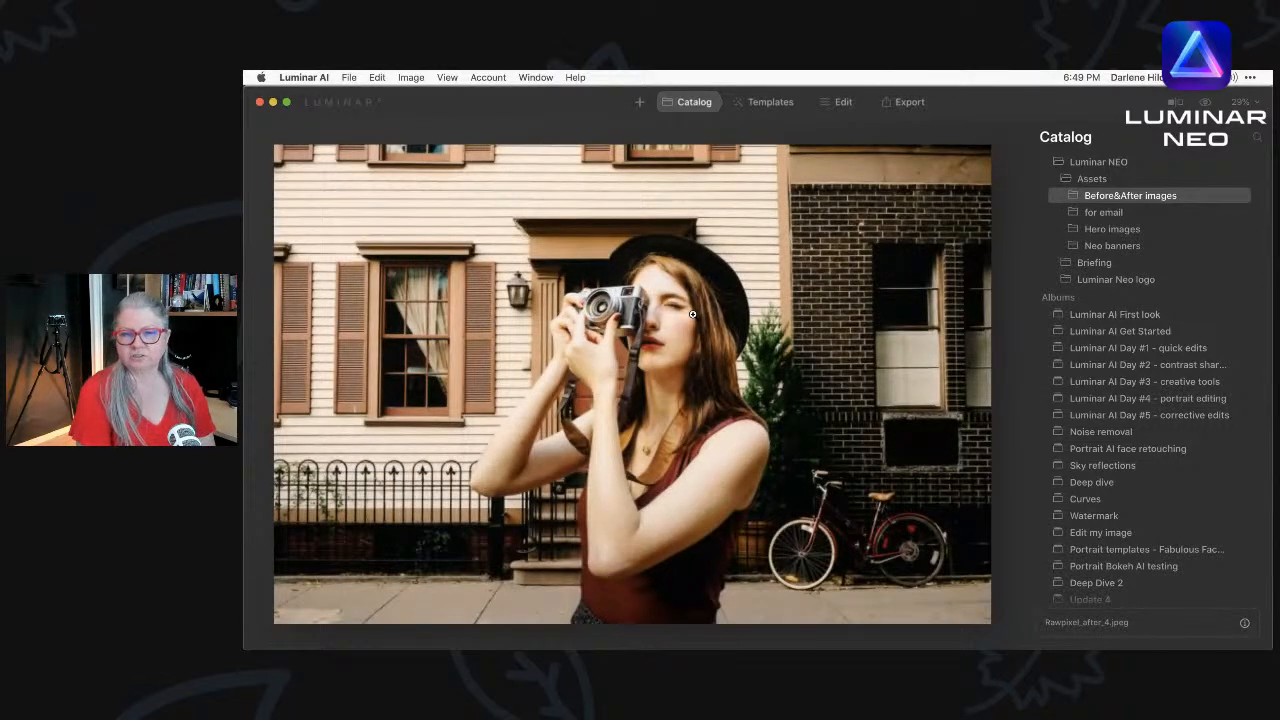
key("Right")
key("Right")
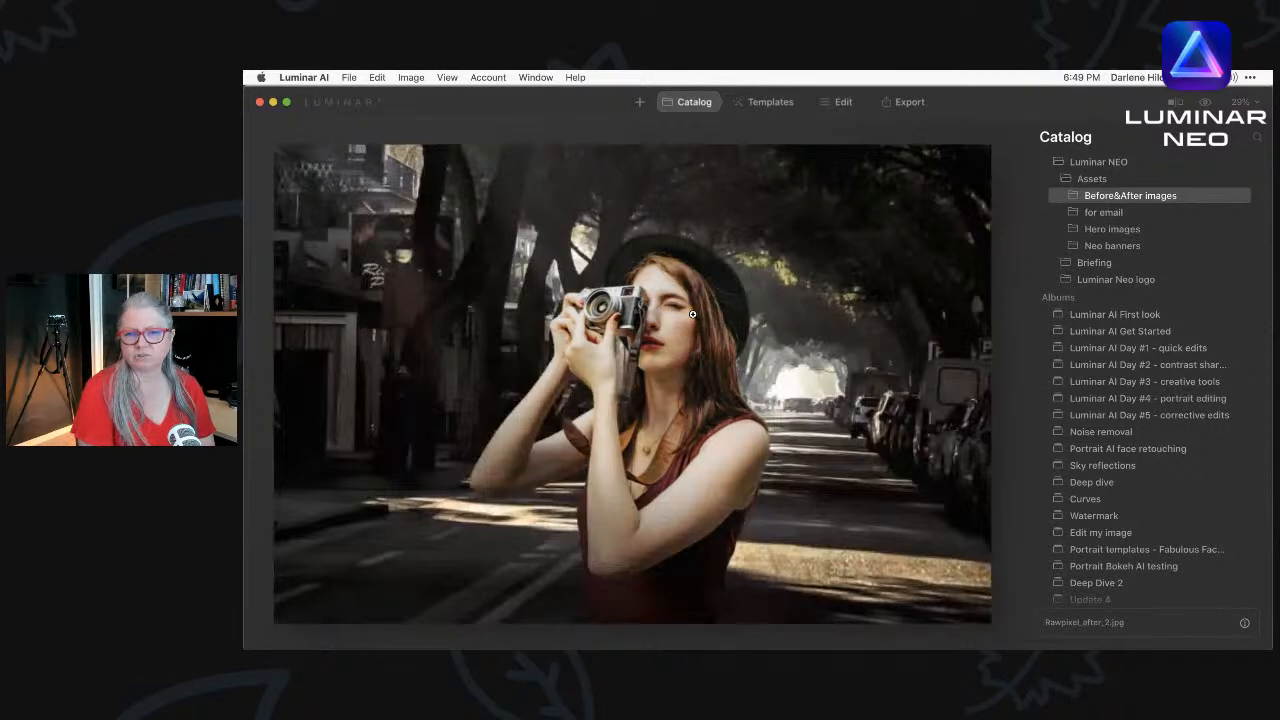
key("Right")
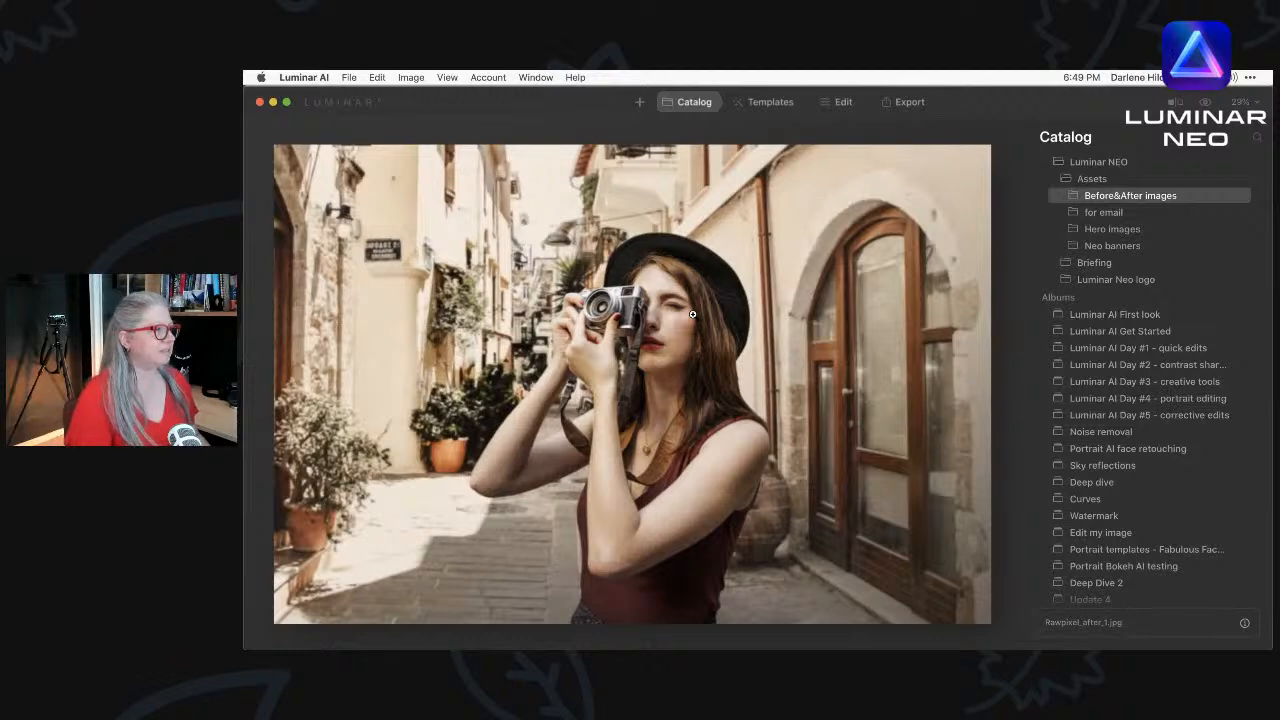
key("g")
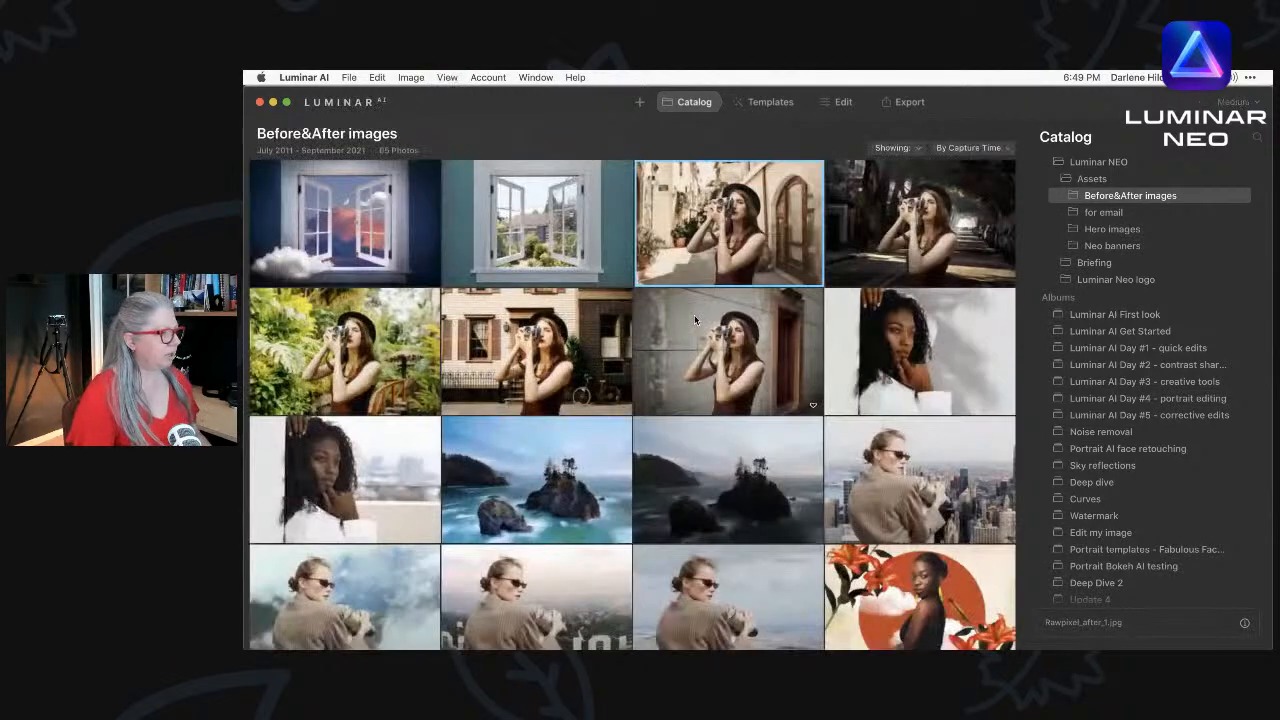
Compare the before and after versions of the seascape with tree-topped rocks, and return to the photo grid.
scroll(694, 316, "down", 1)
double_click(694, 374)
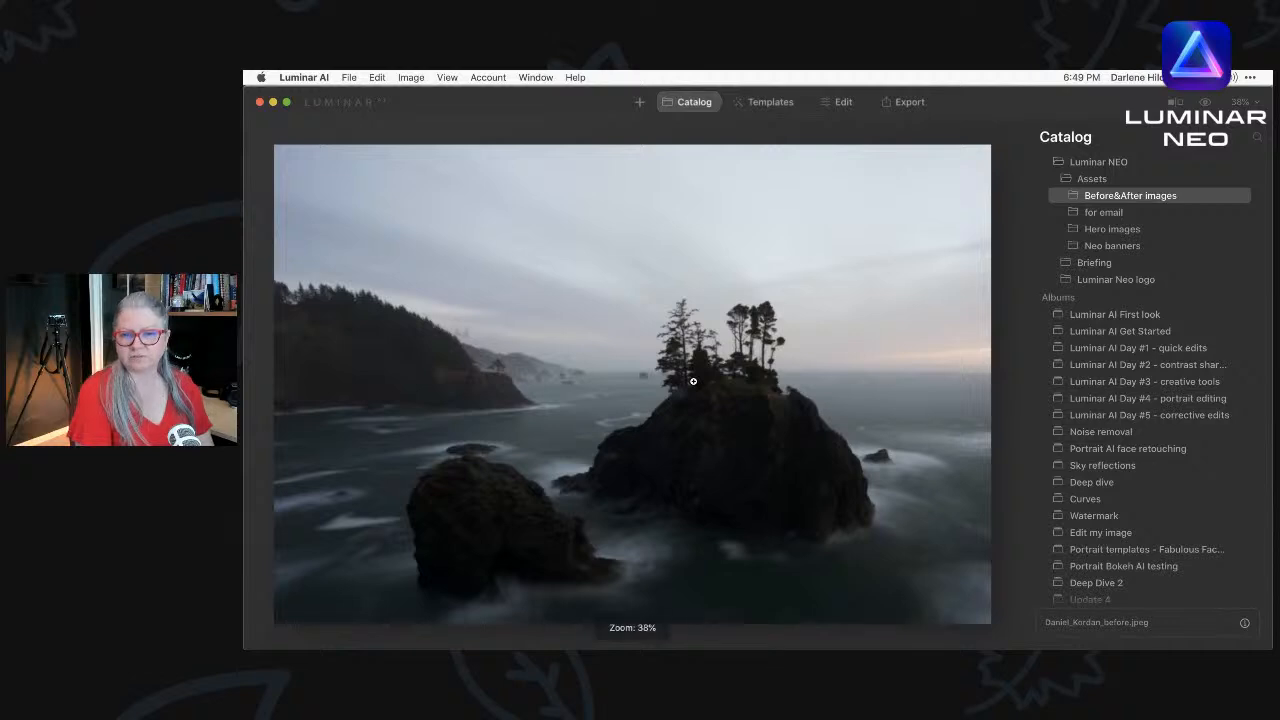
key("Right")
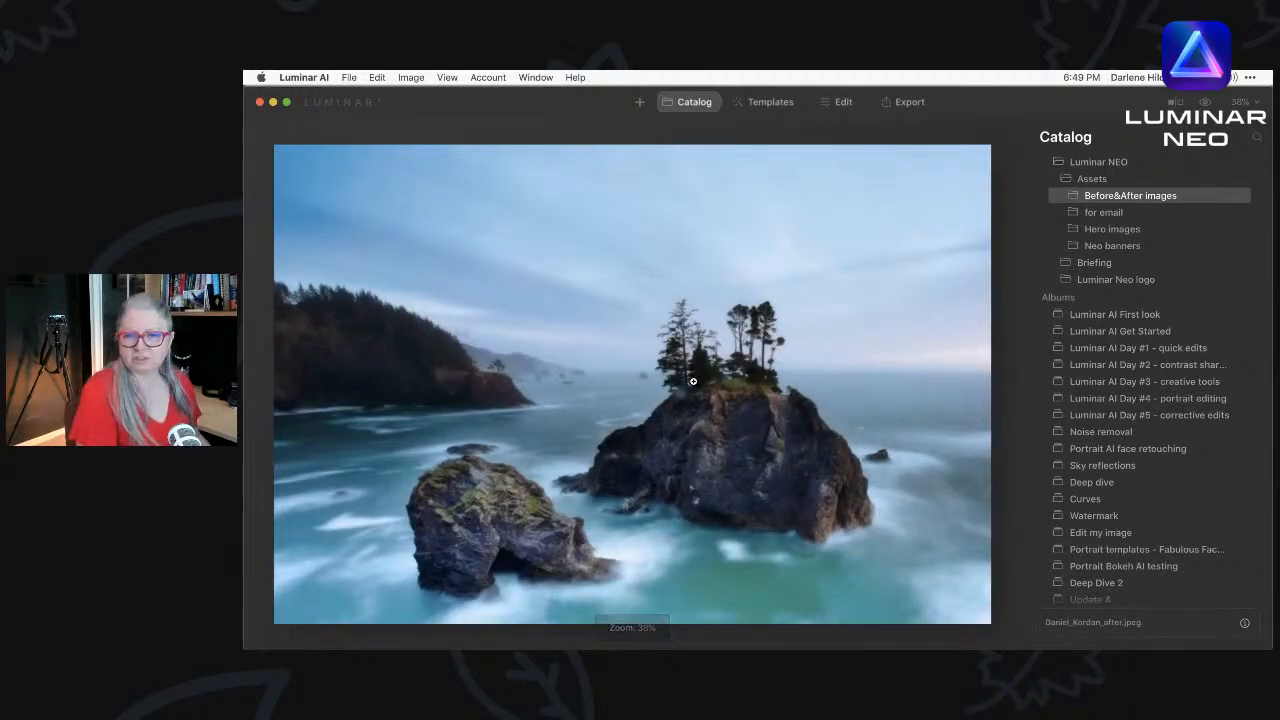
key("Left")
key("Right")
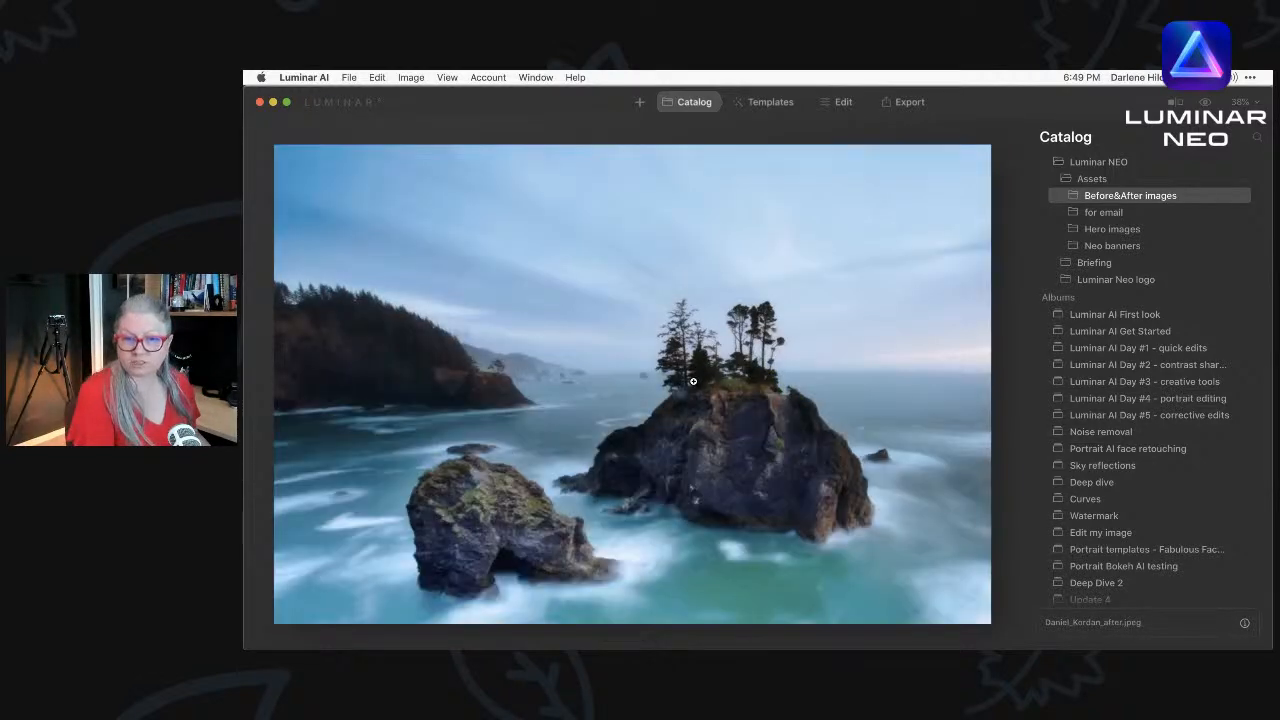
key("g")
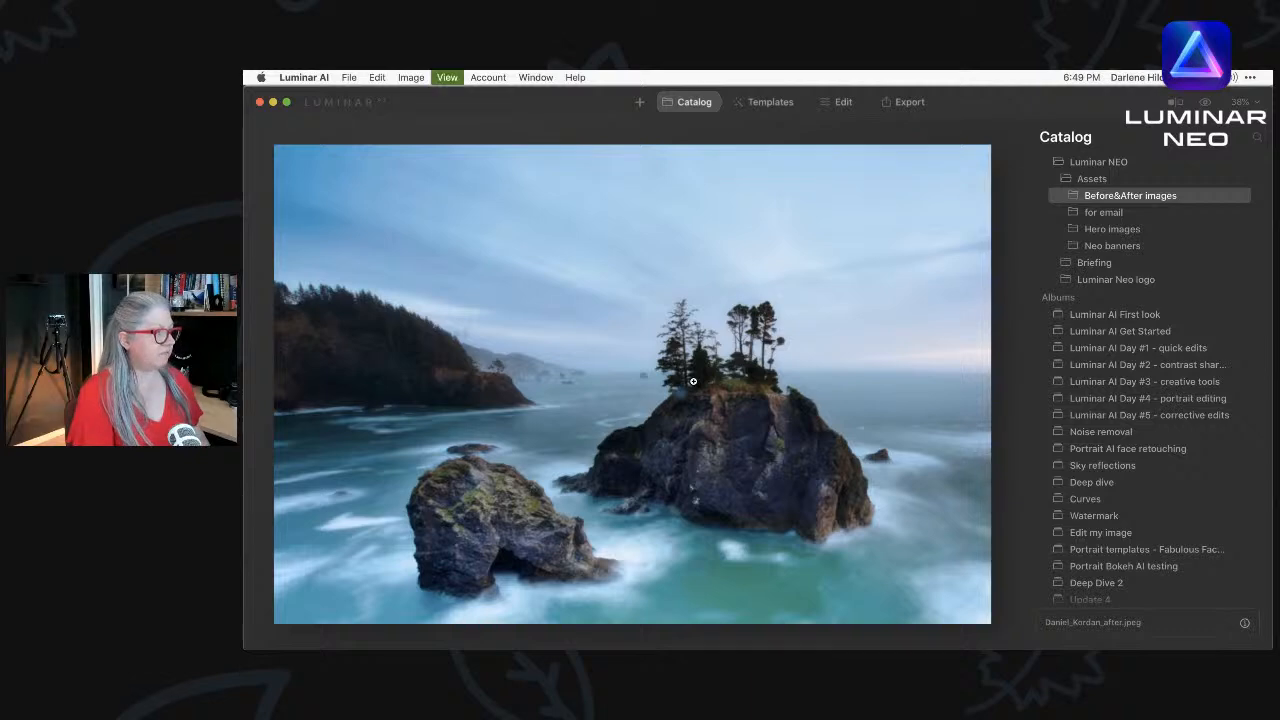
Compare the plain brown-background profile portrait with its pink and purple cloud composite, and return to the photo grid.
scroll(698, 360, "down", 5)
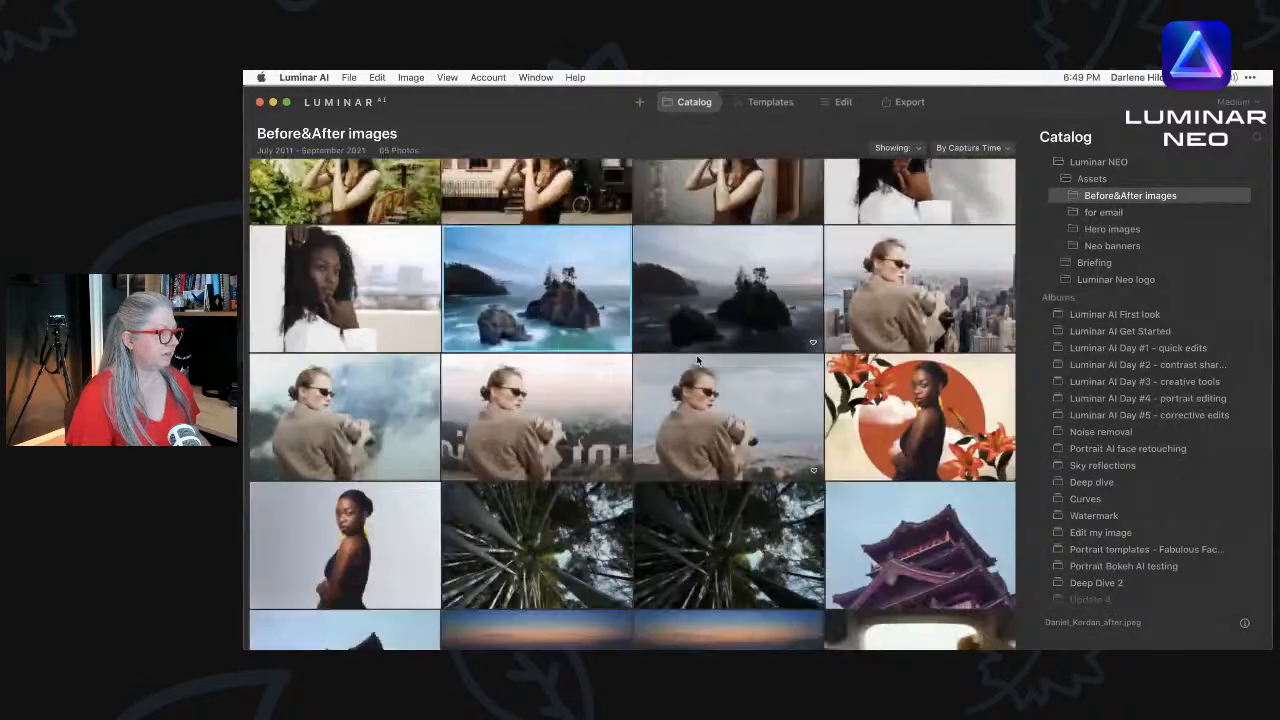
scroll(698, 360, "down", 4)
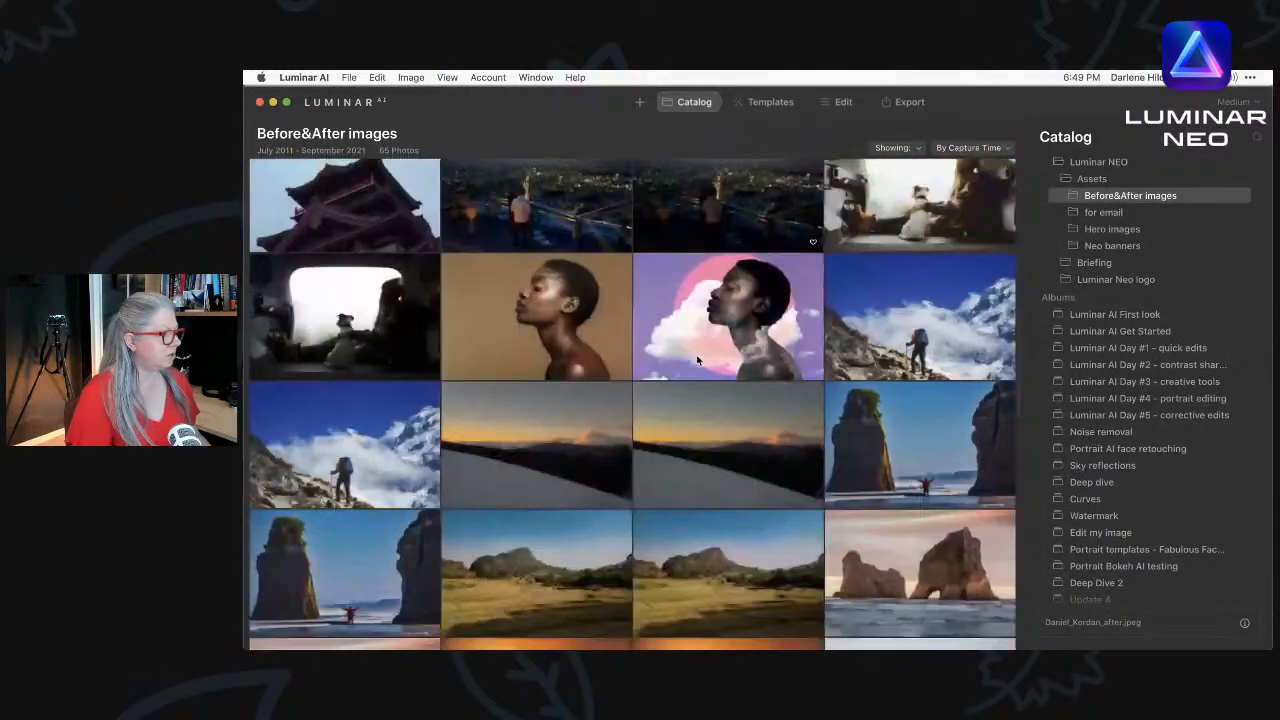
scroll(698, 360, "up", 3)
scroll(698, 360, "down", 2)
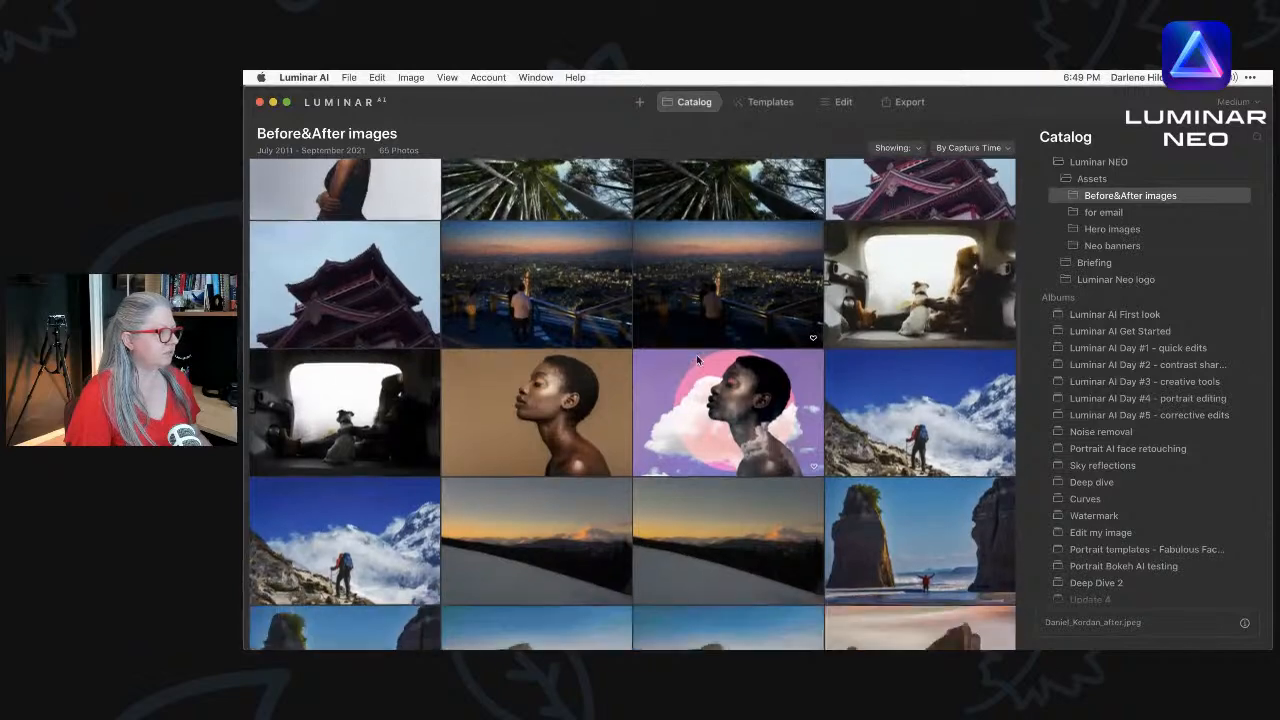
double_click(520, 367)
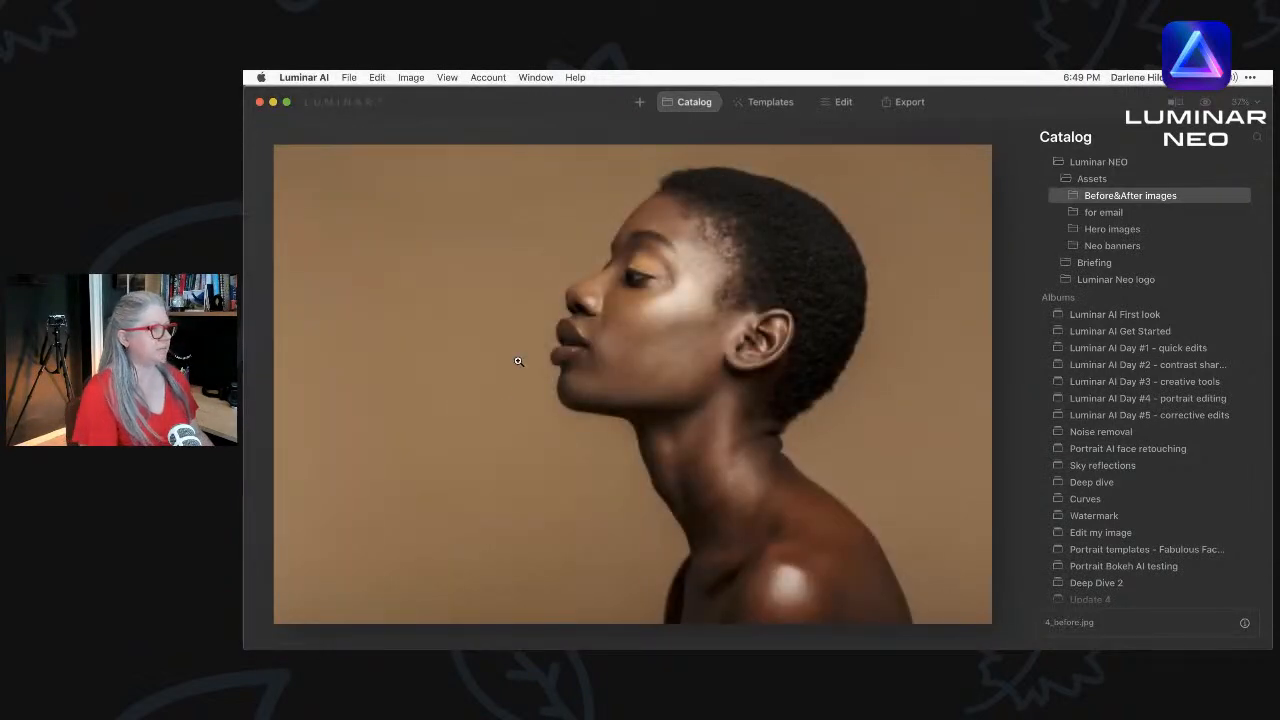
key("Right")
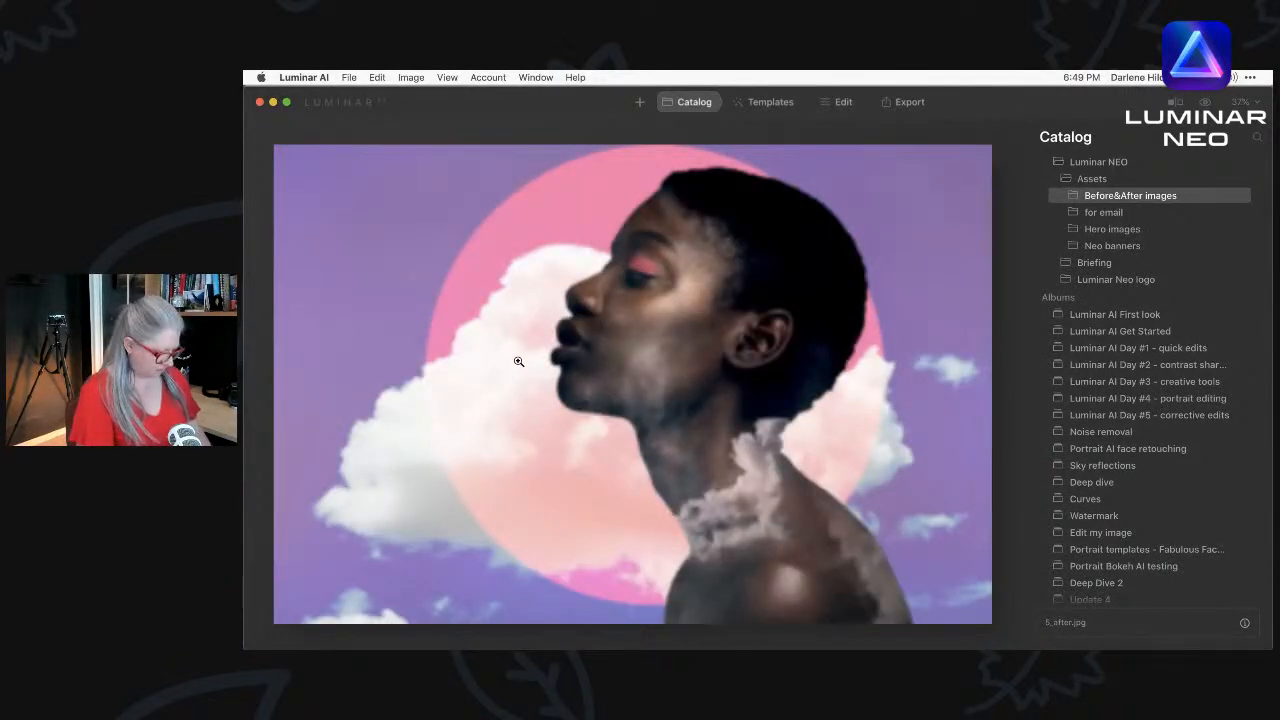
double_click(518, 361)
Compare the before and after versions of the sea arch rocks at sunset, and return to the photo grid.
scroll(586, 336, "down", 5)
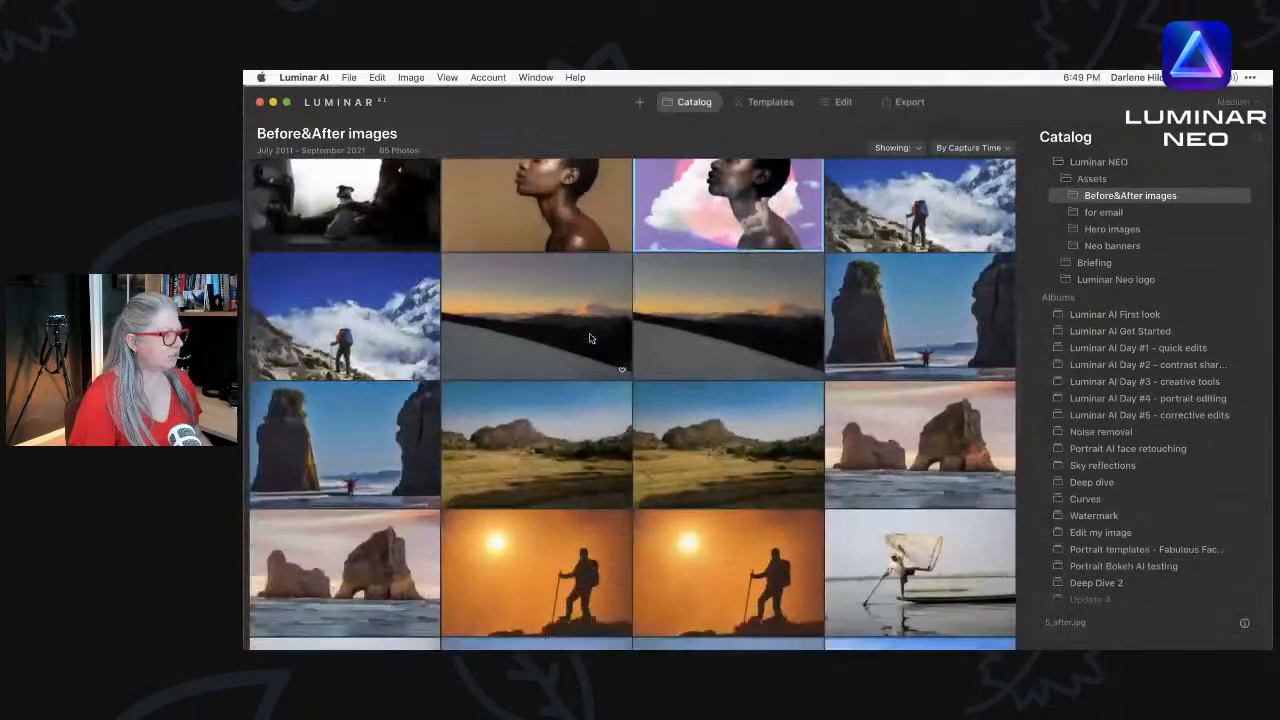
scroll(590, 338, "down", 2)
double_click(867, 408)
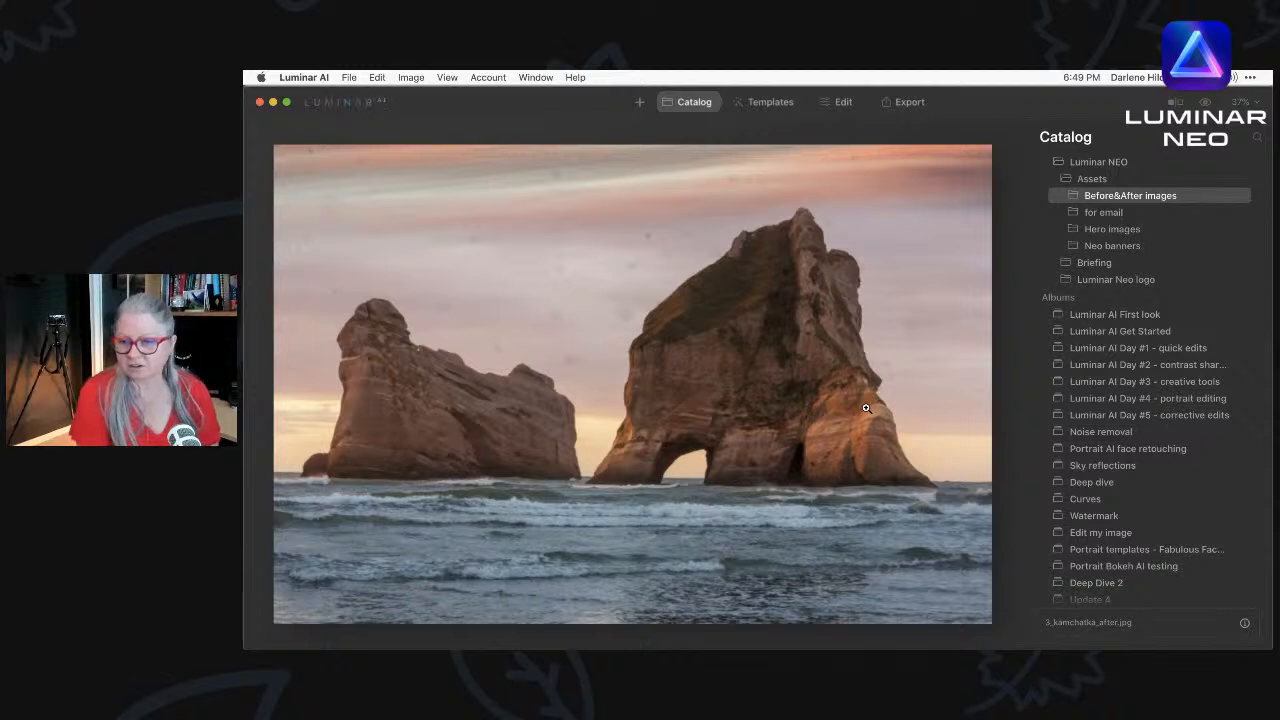
key("Right")
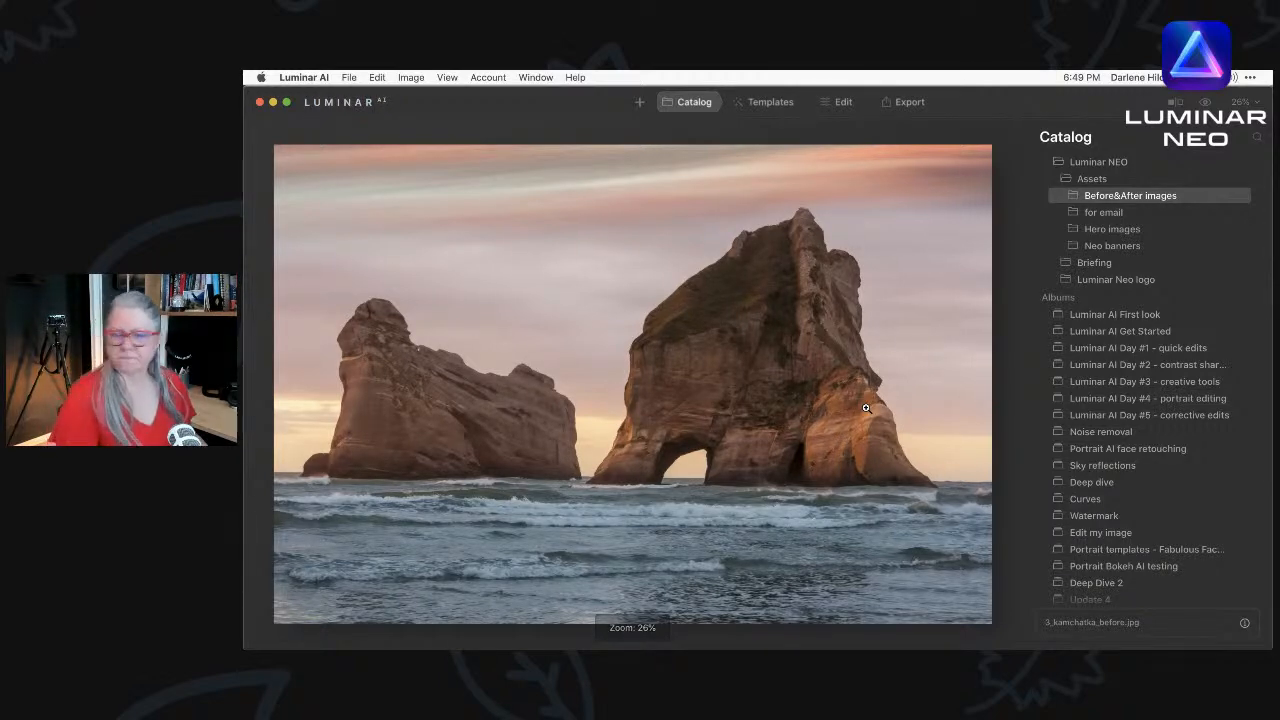
key("Right")
key("space")
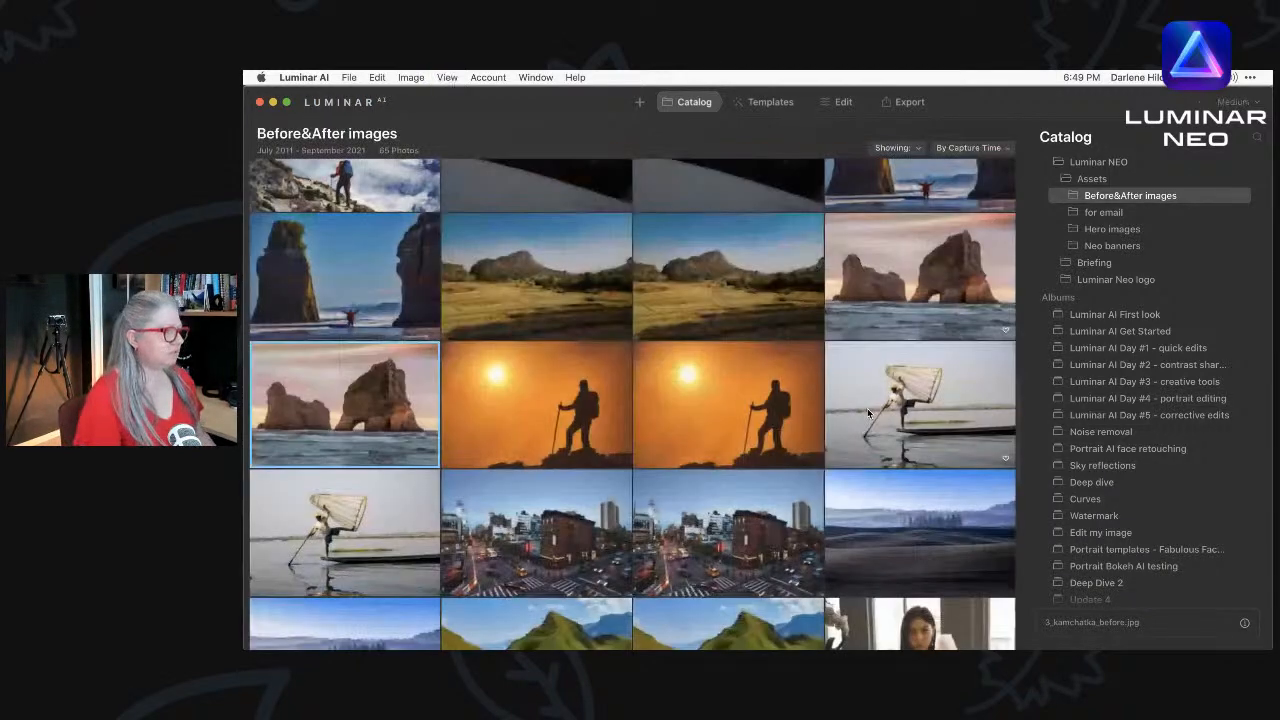
Compare the cyclist street photo with and without the overhead wires, and return to the photo grid.
scroll(867, 408, "down", 2)
scroll(703, 427, "down", 3)
scroll(703, 427, "down", 12)
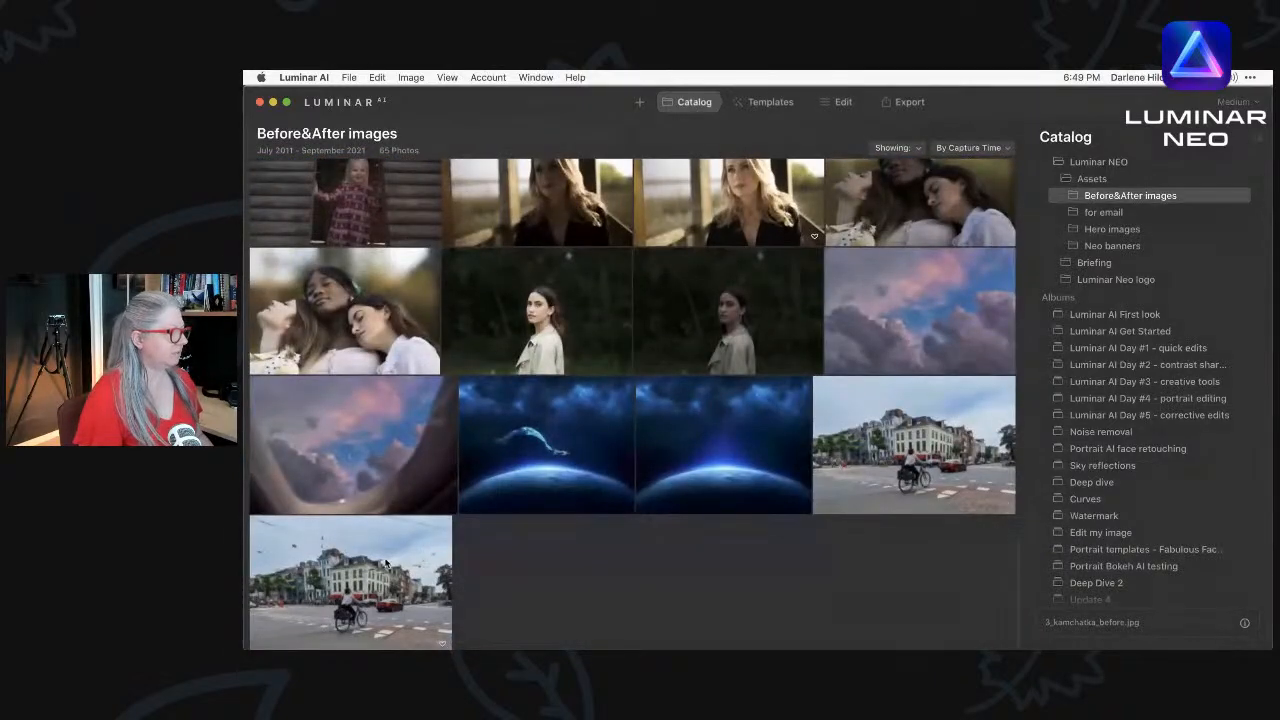
double_click(838, 461)
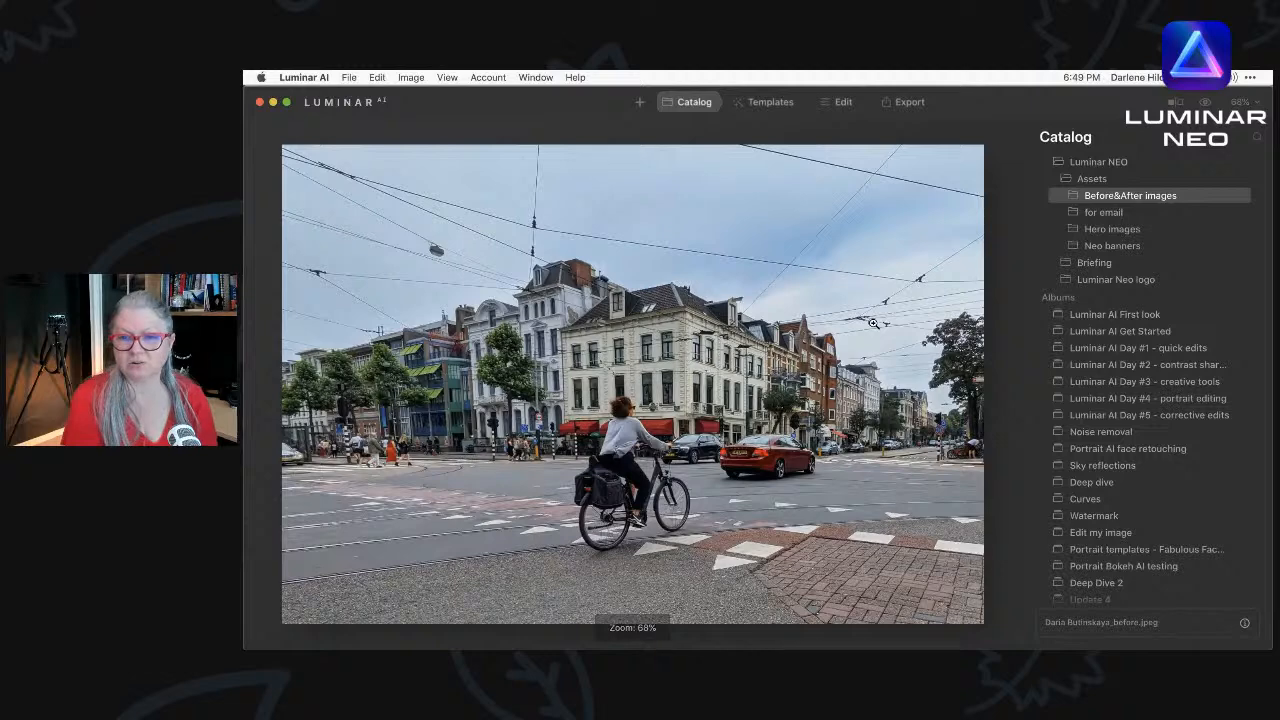
key("Right")
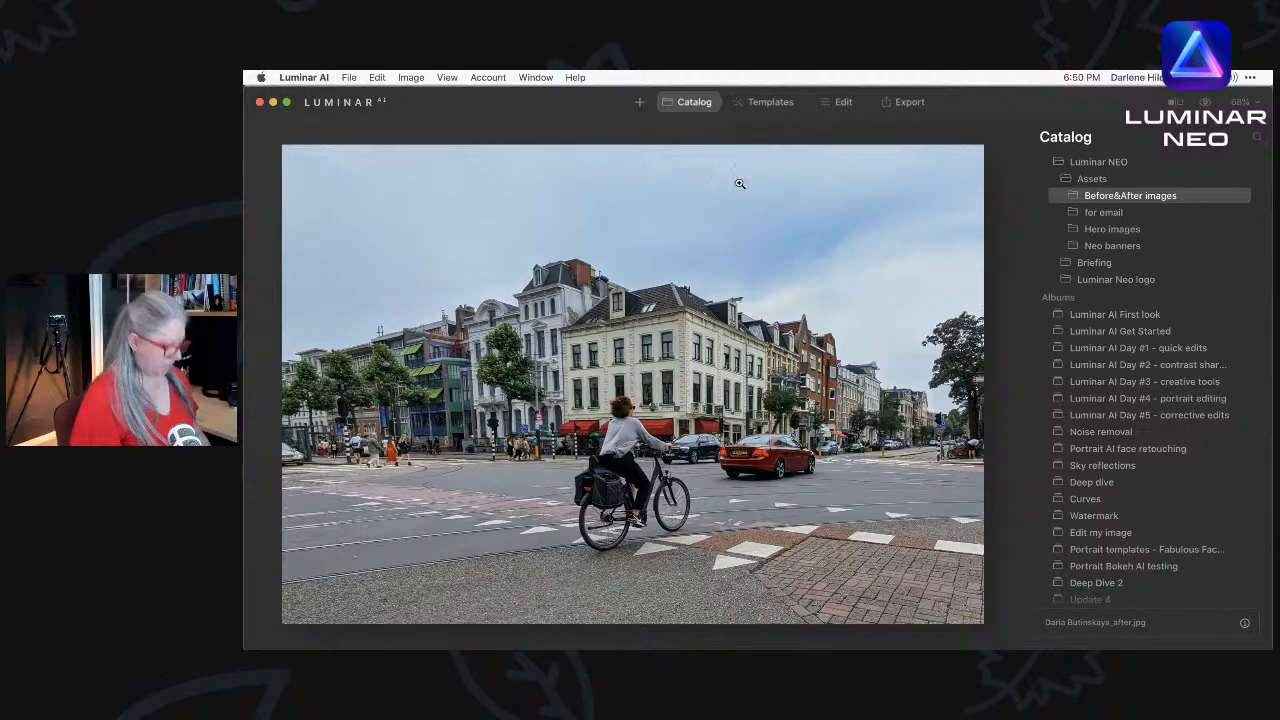
key("g")
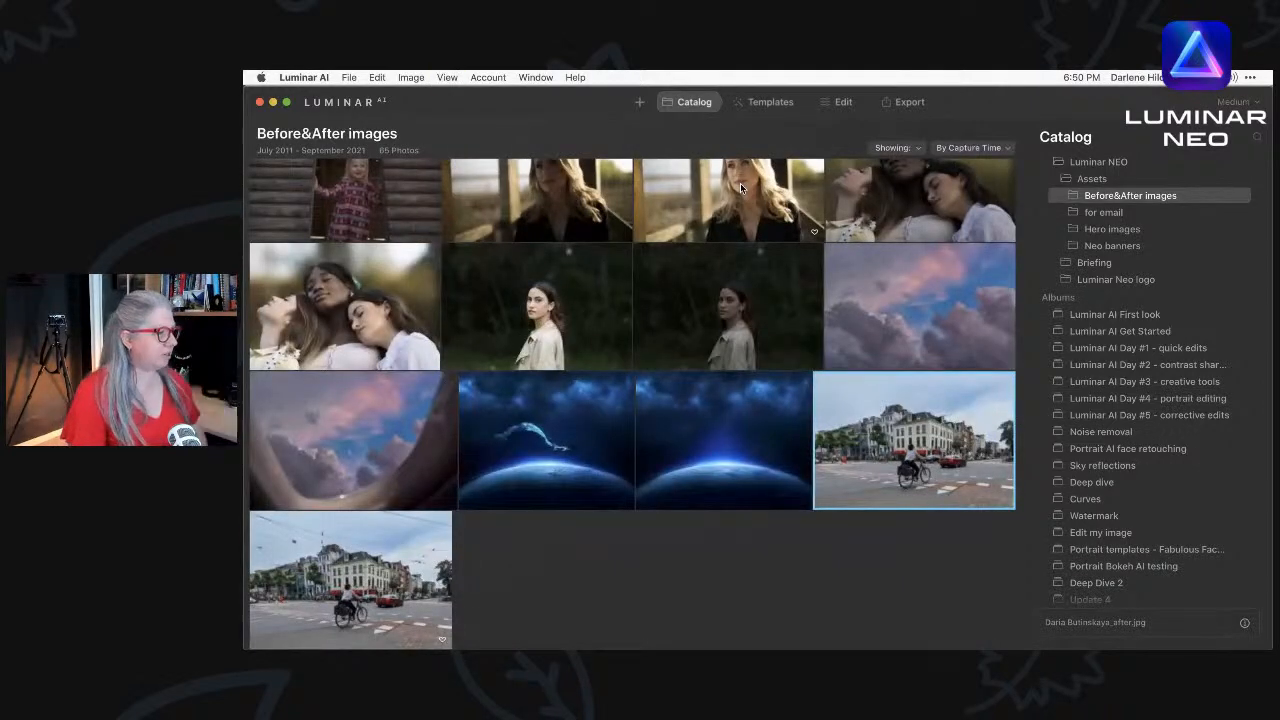
Return to the Edit my image album, and switch to the Luminar Neo checkout page in Chrome.
scroll(768, 362, "up", 5)
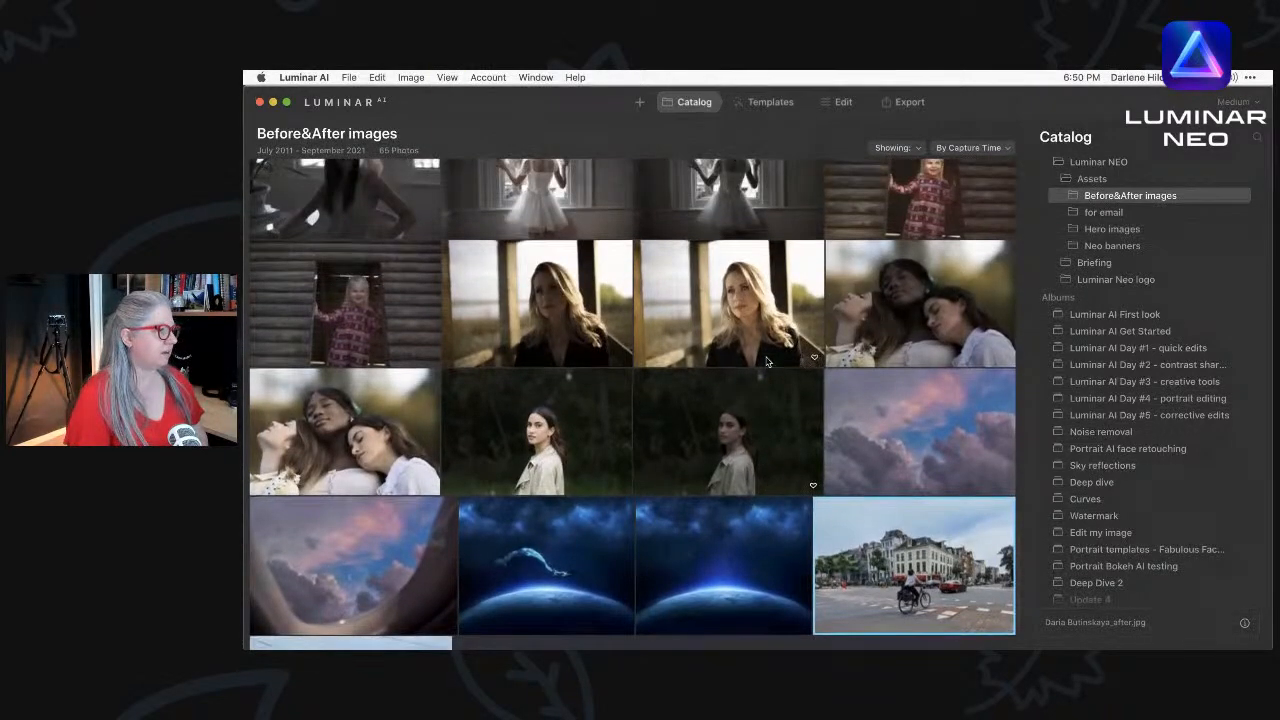
scroll(768, 362, "up", 10)
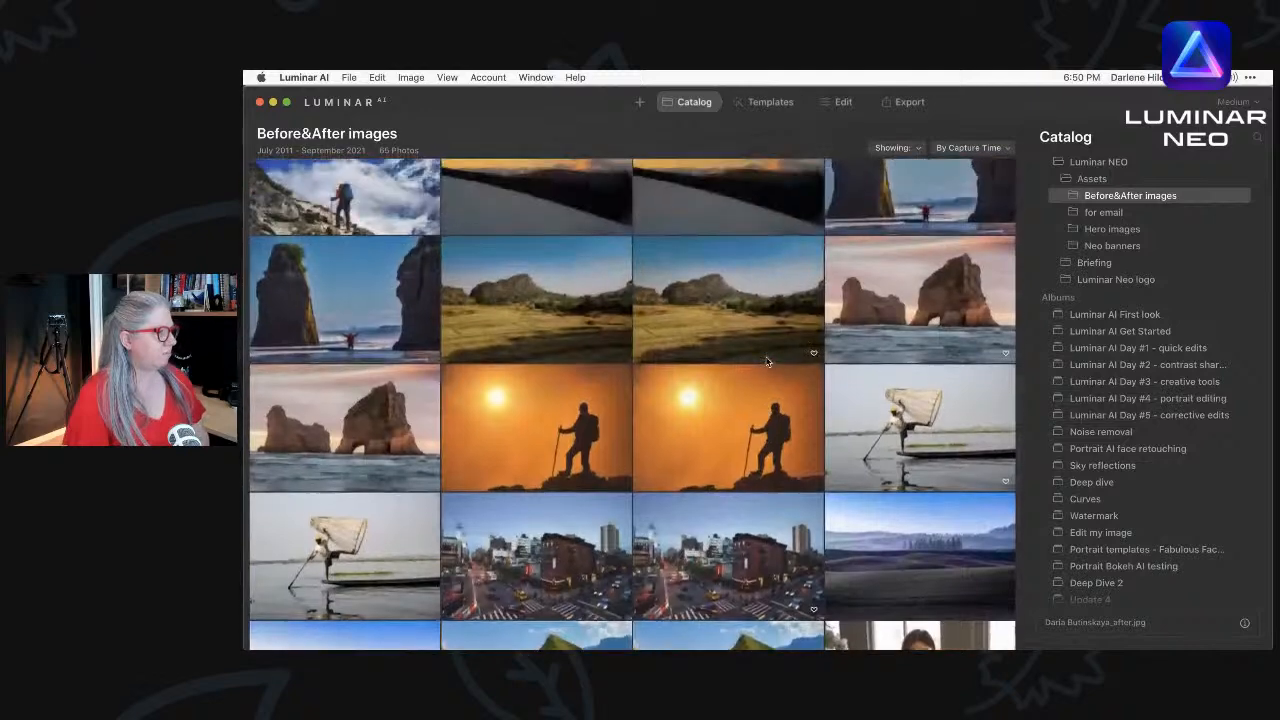
scroll(768, 362, "up", 15)
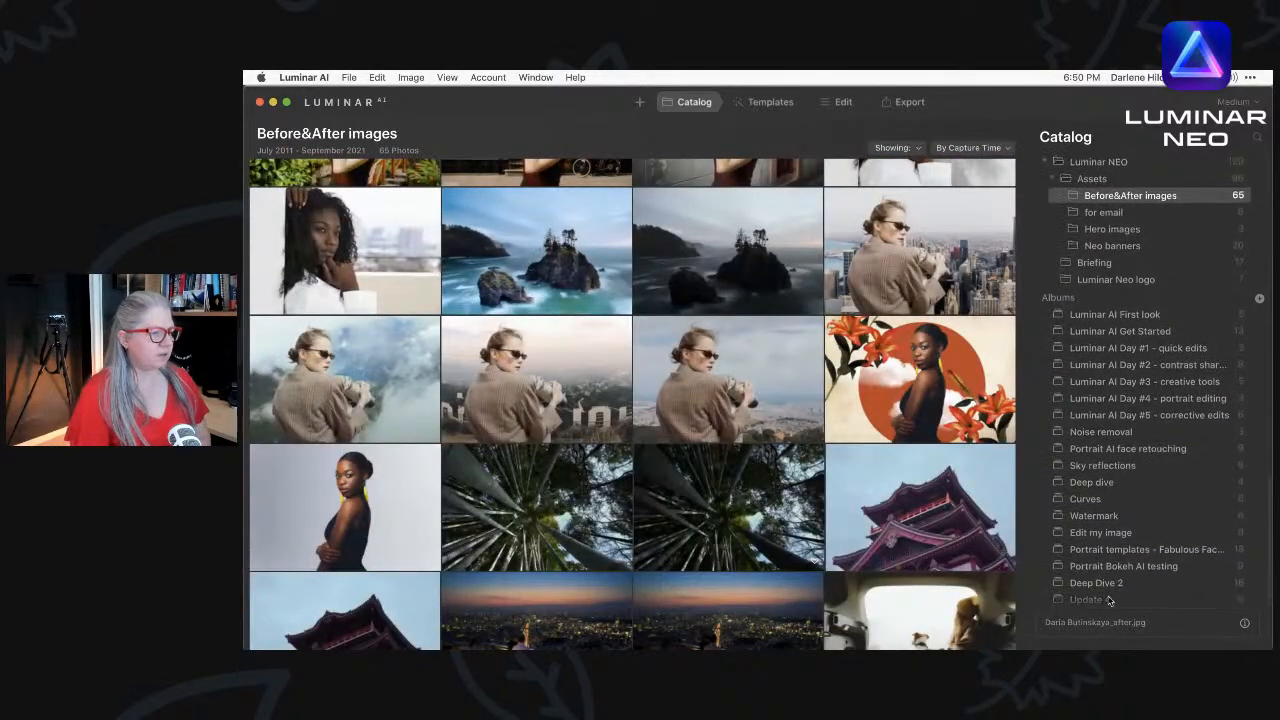
left_click(1104, 535)
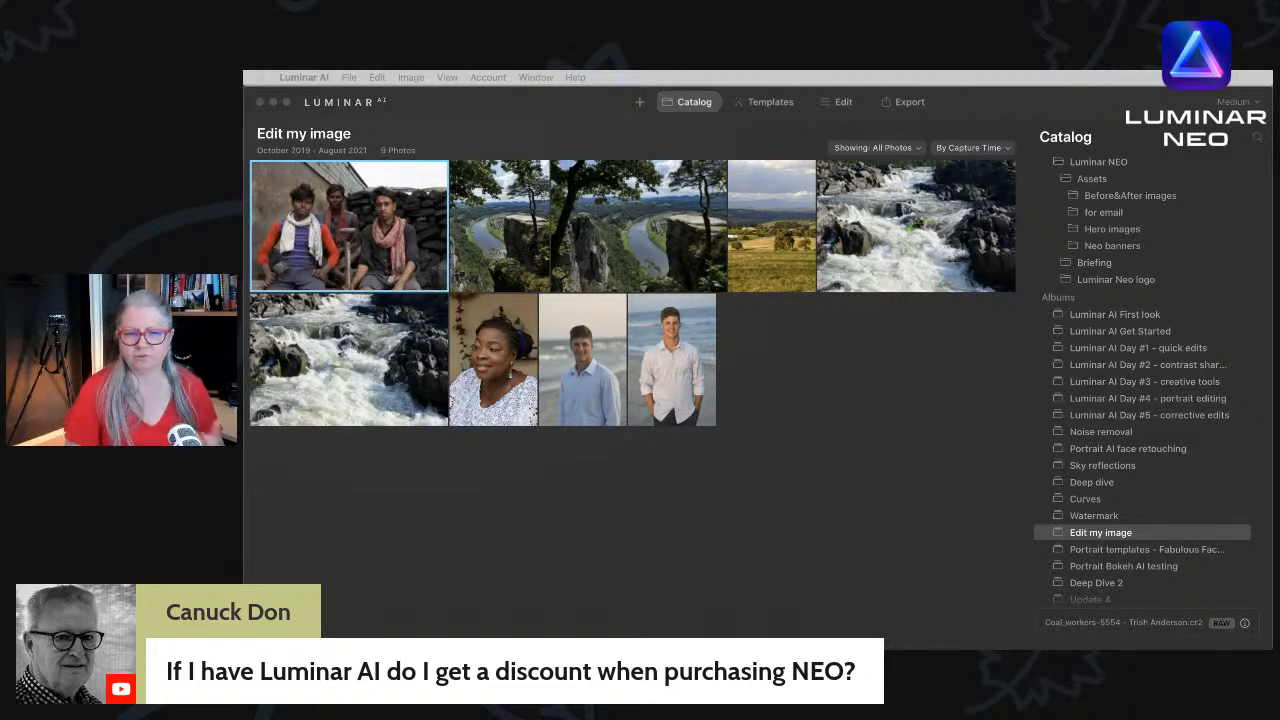
key("super+Tab")
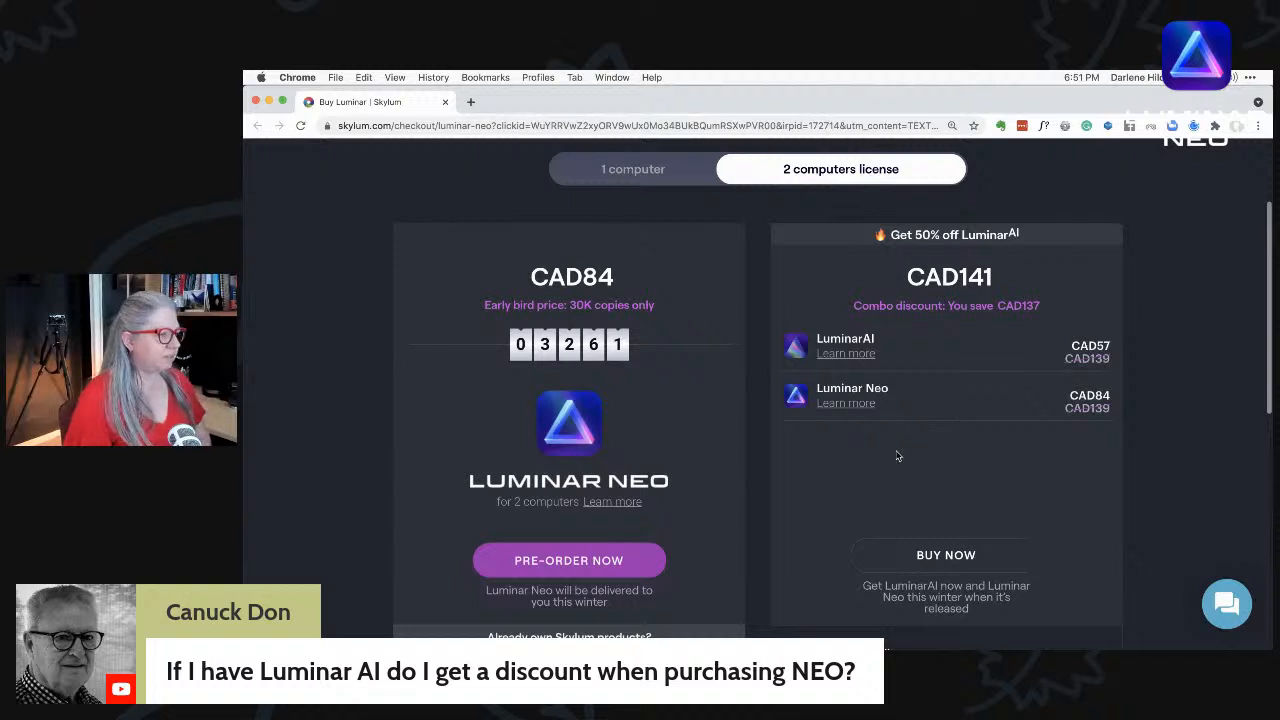
Review the Luminar Neo pre-order offer and the Luminar AI combo offer for the 2 computers license.
scroll(897, 457, "down", 3)
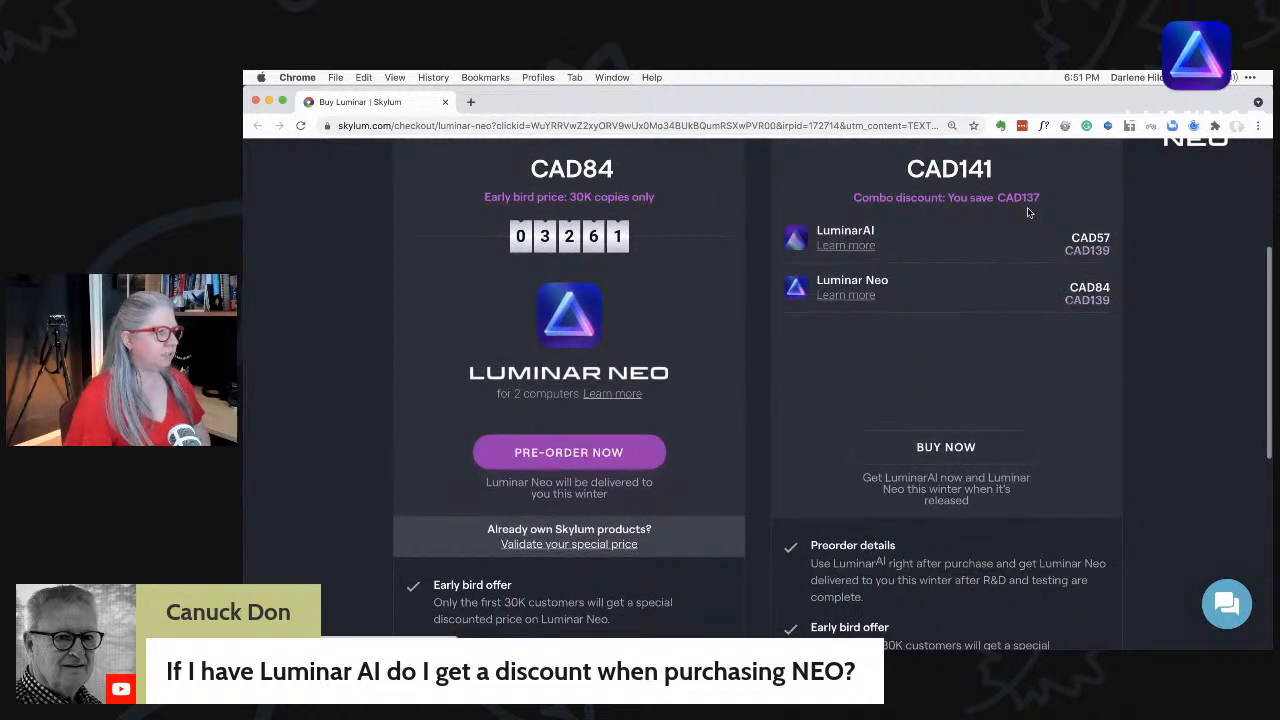
left_click(1211, 78)
left_click(1209, 111)
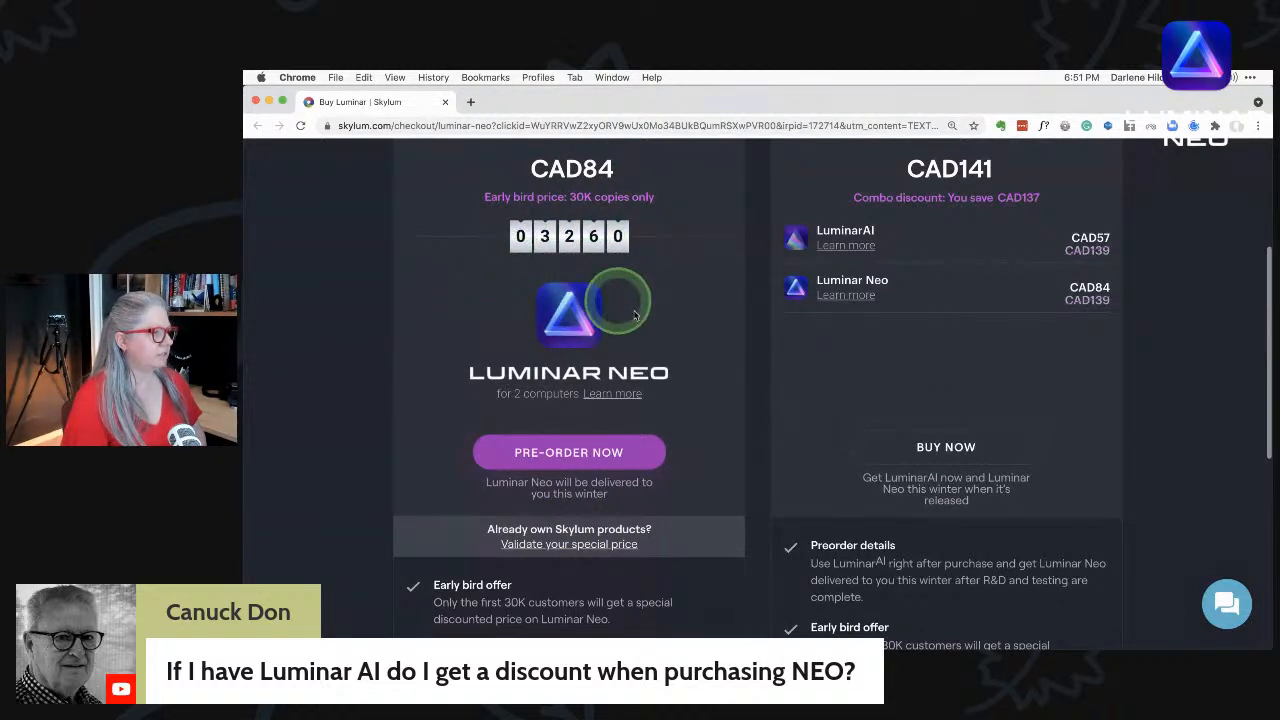
scroll(634, 290, "up", 1)
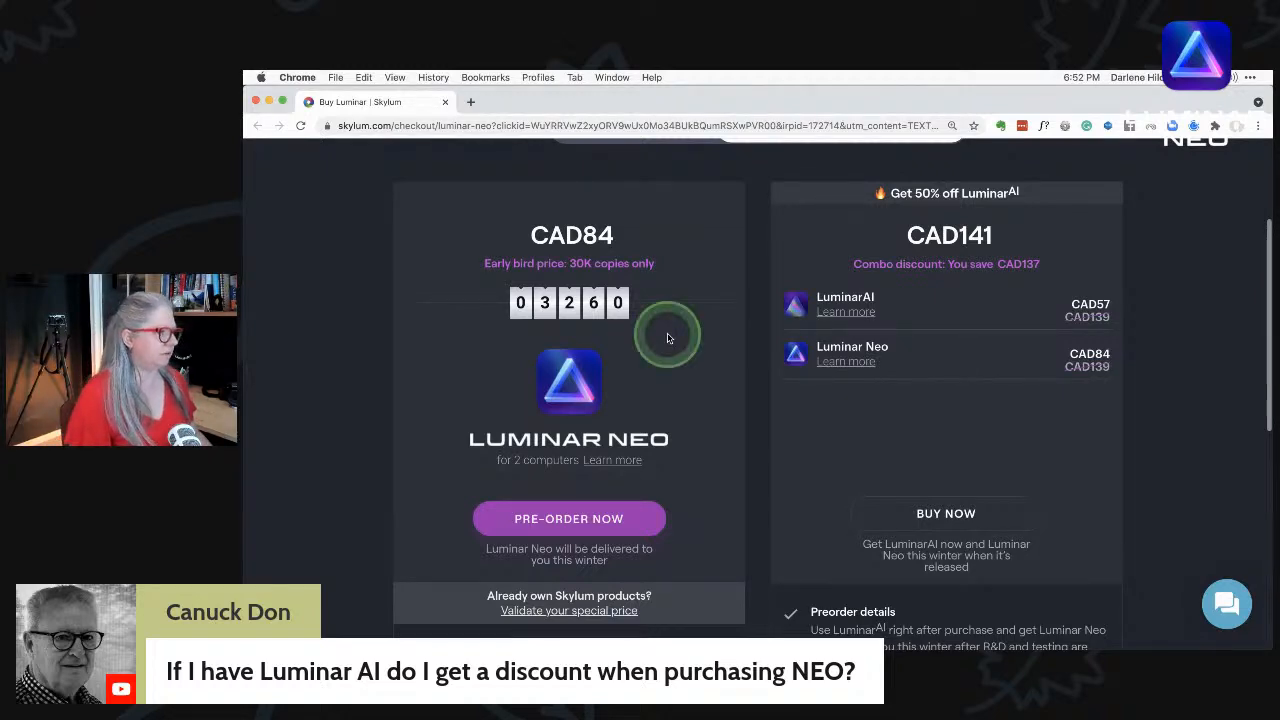
Switch to Luminar AI and open the portrait of the three coal workers with its suggested template collections.
key("super+Tab")
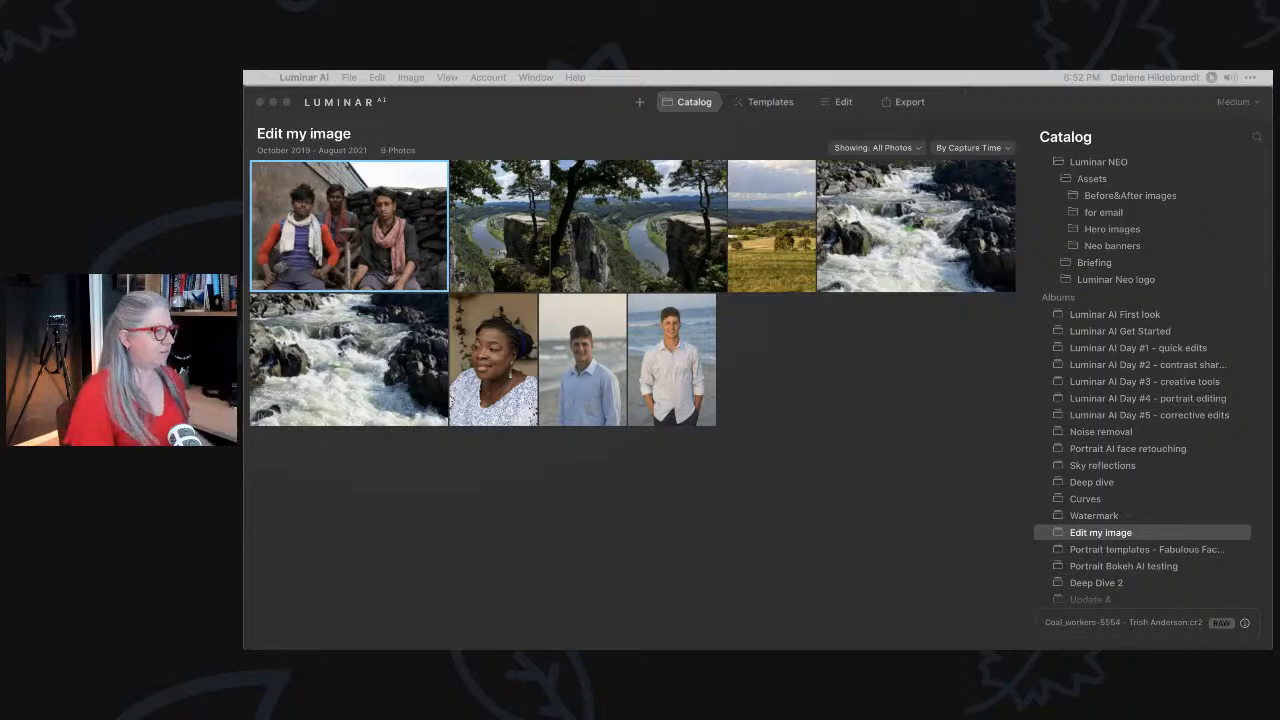
left_click(838, 102)
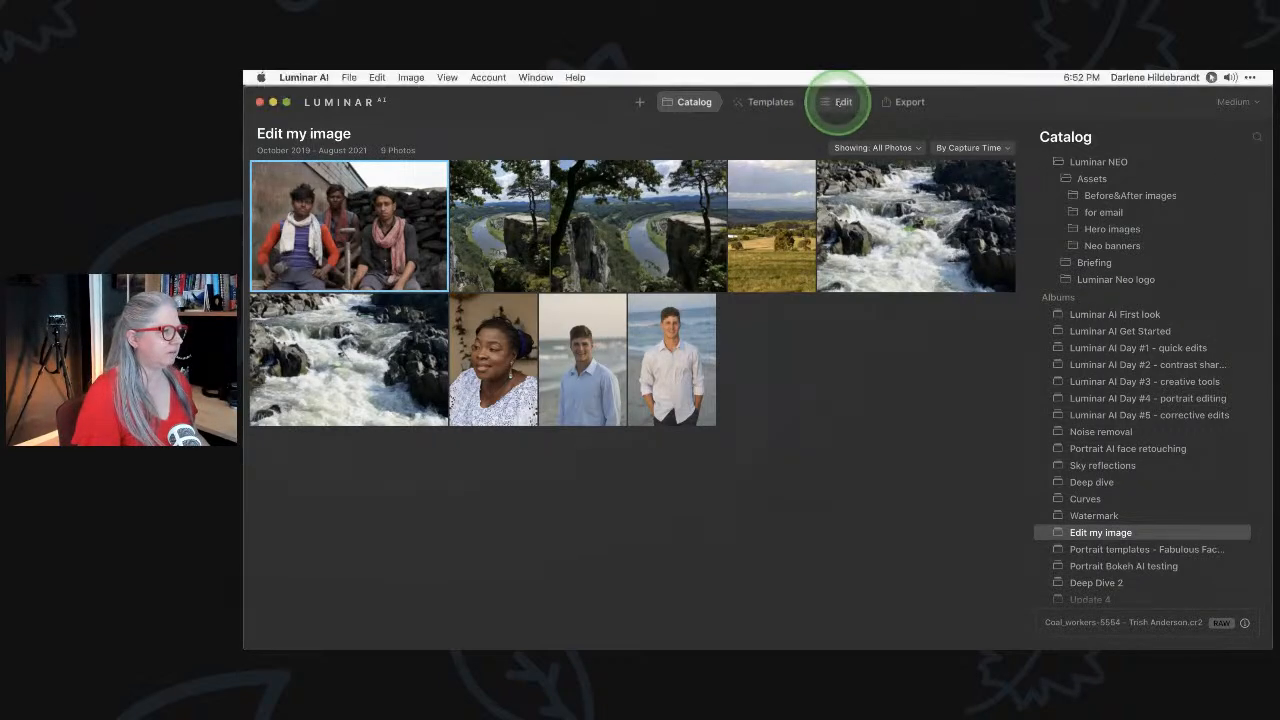
left_click(841, 102)
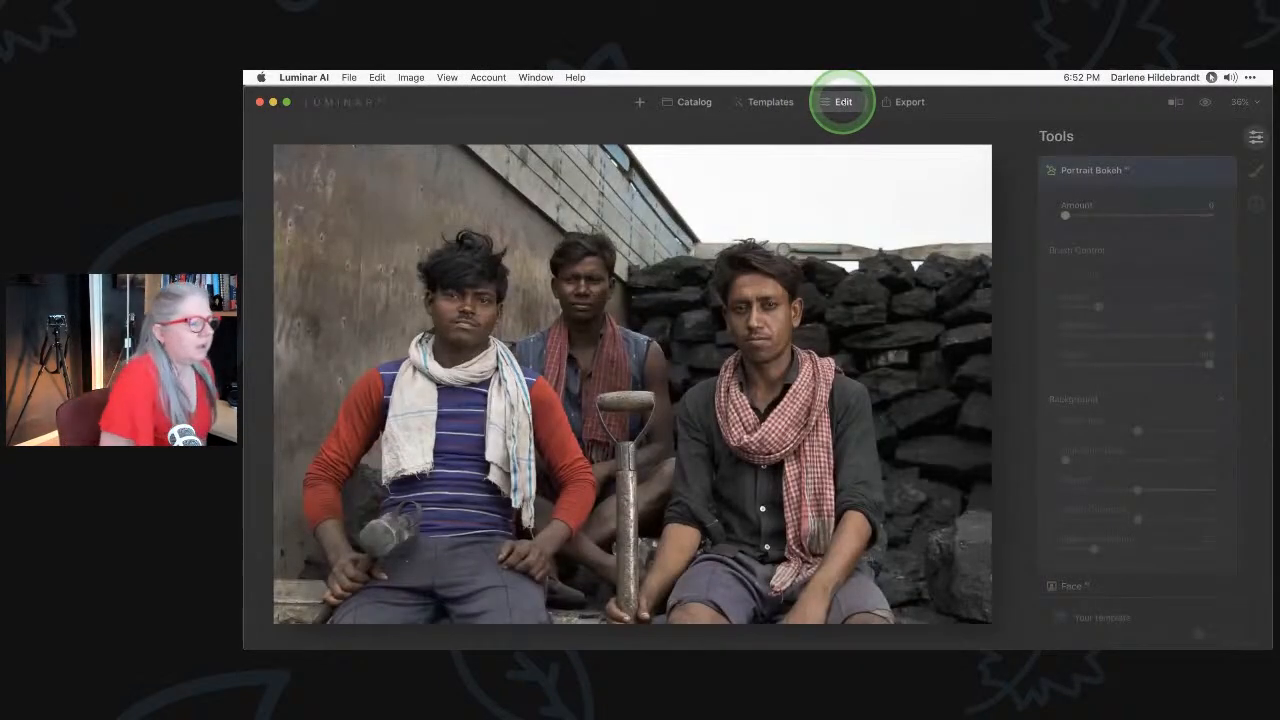
left_click(768, 102)
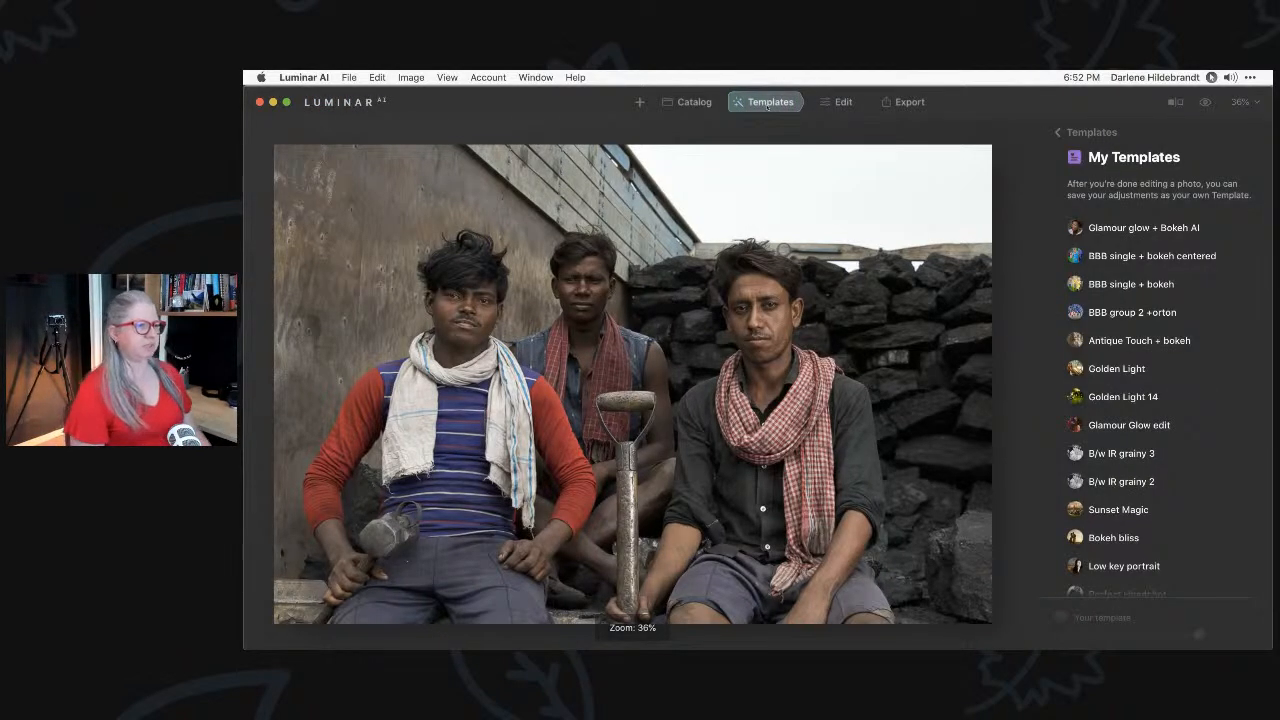
left_click(1080, 132)
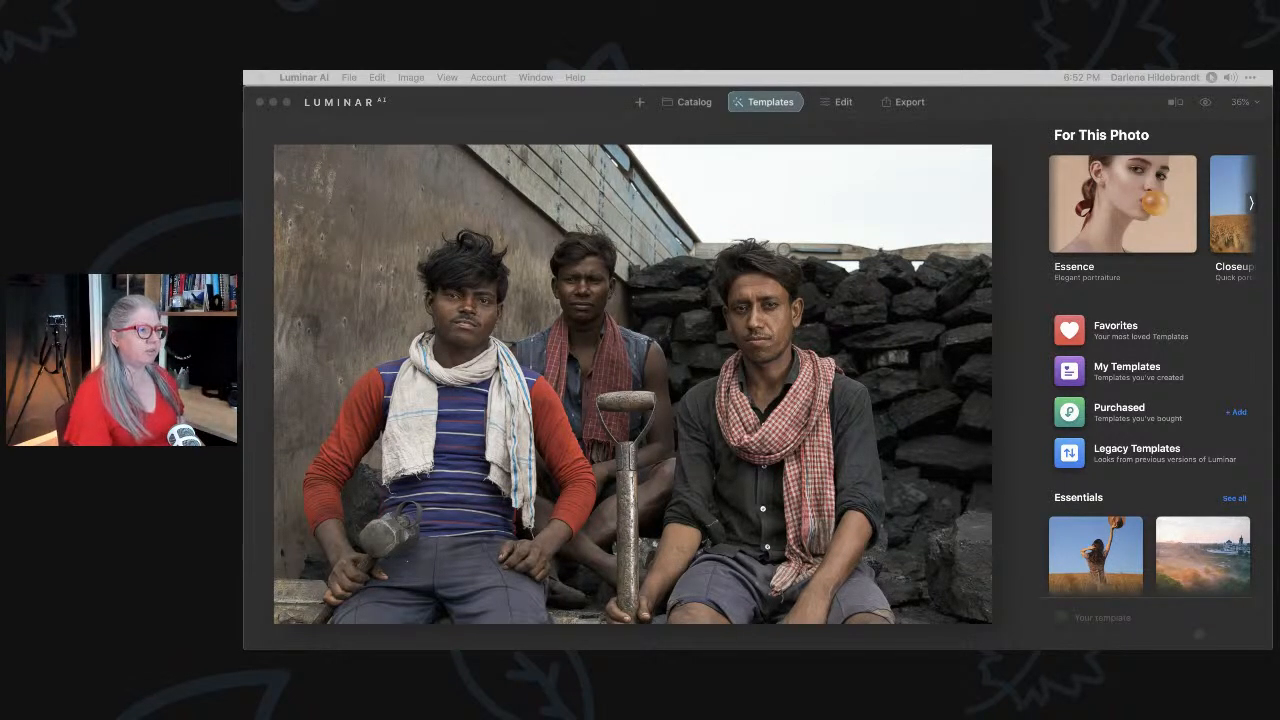
Try the Flawless and Marquee templates from the Essence collection on the coal workers portrait.
left_click(1013, 151)
left_click(1140, 228)
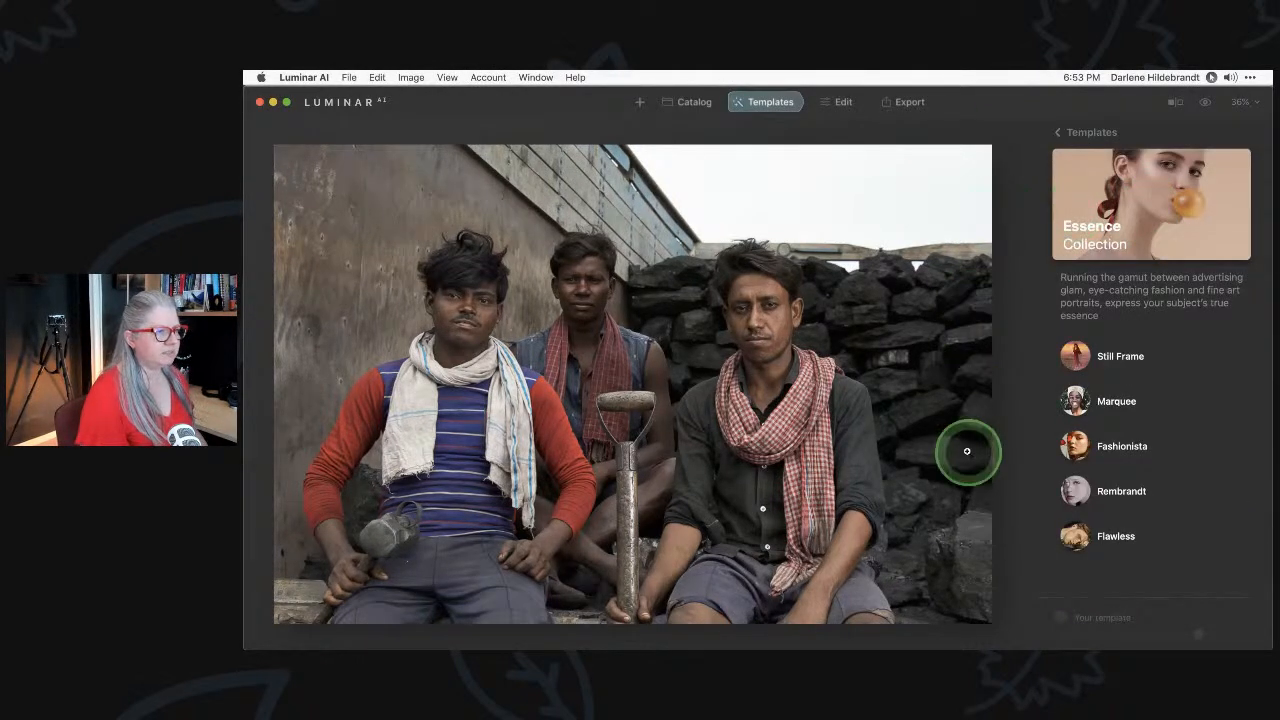
left_click(1118, 546)
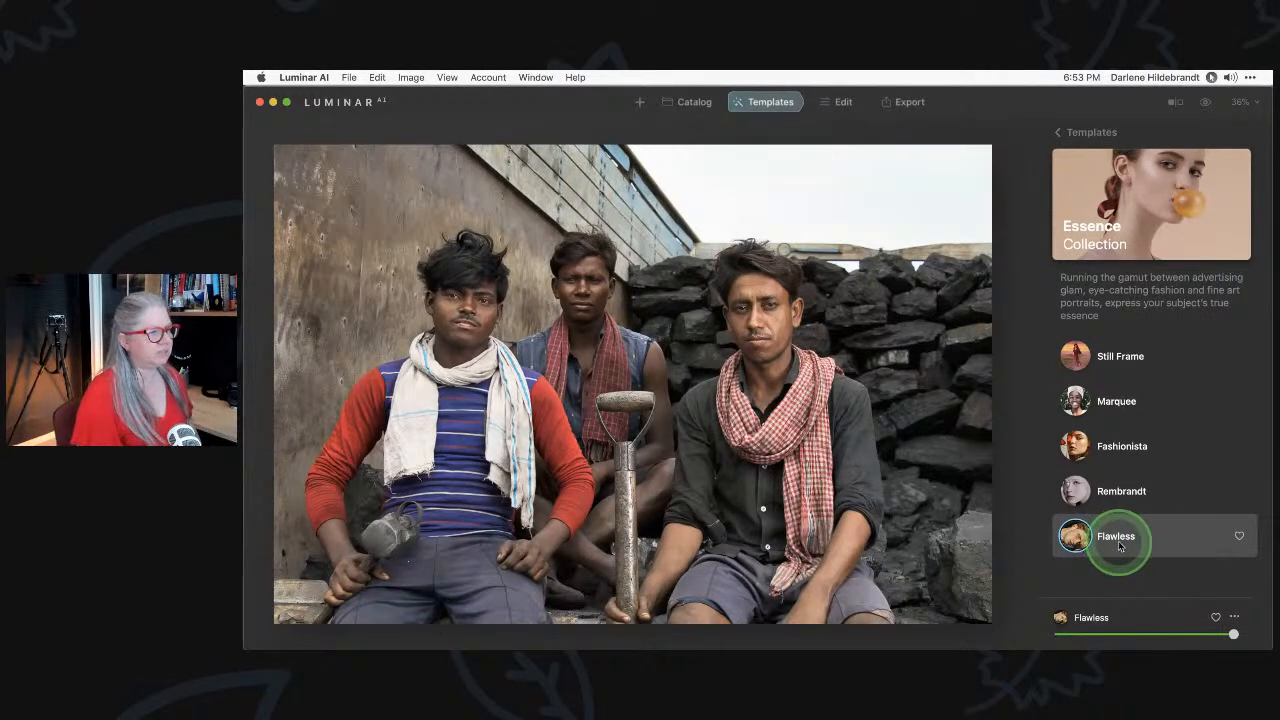
left_click(1118, 404)
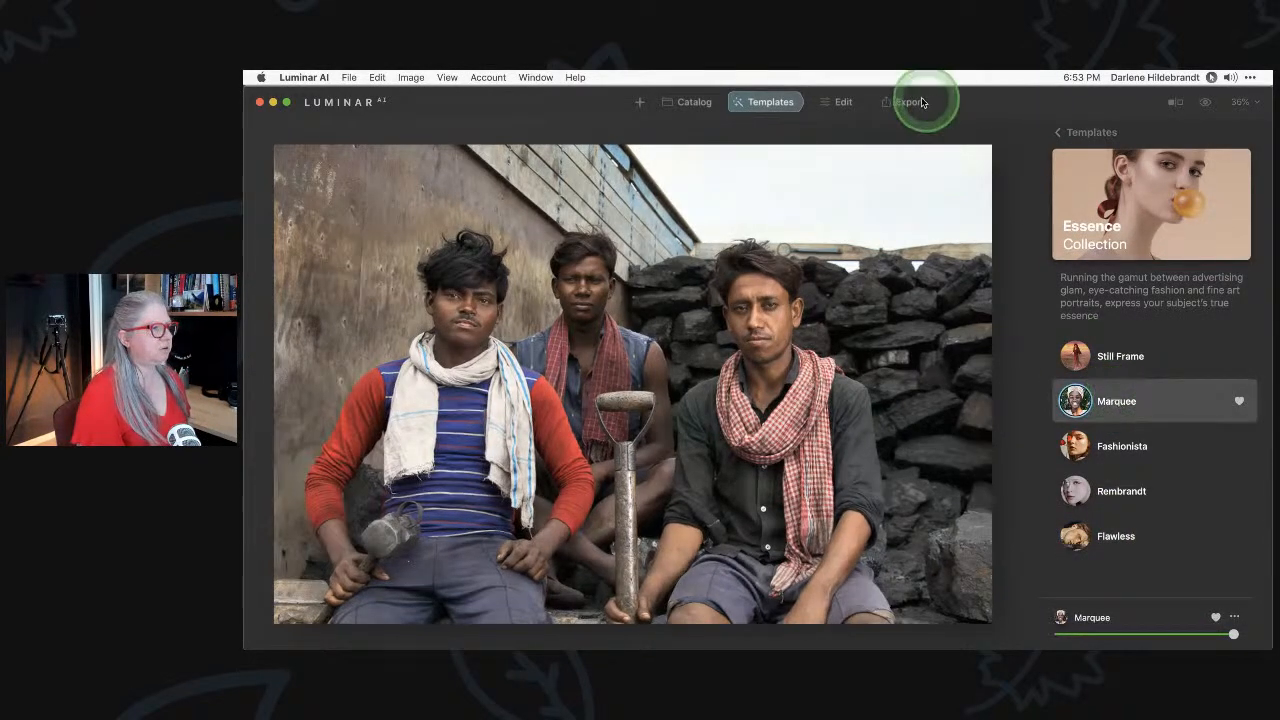
Try the Experimental collection's Burned Film, Celebrate, Cold Frame, Color Ramp, Glow and Feather Light templates on the portrait.
left_click(1089, 133)
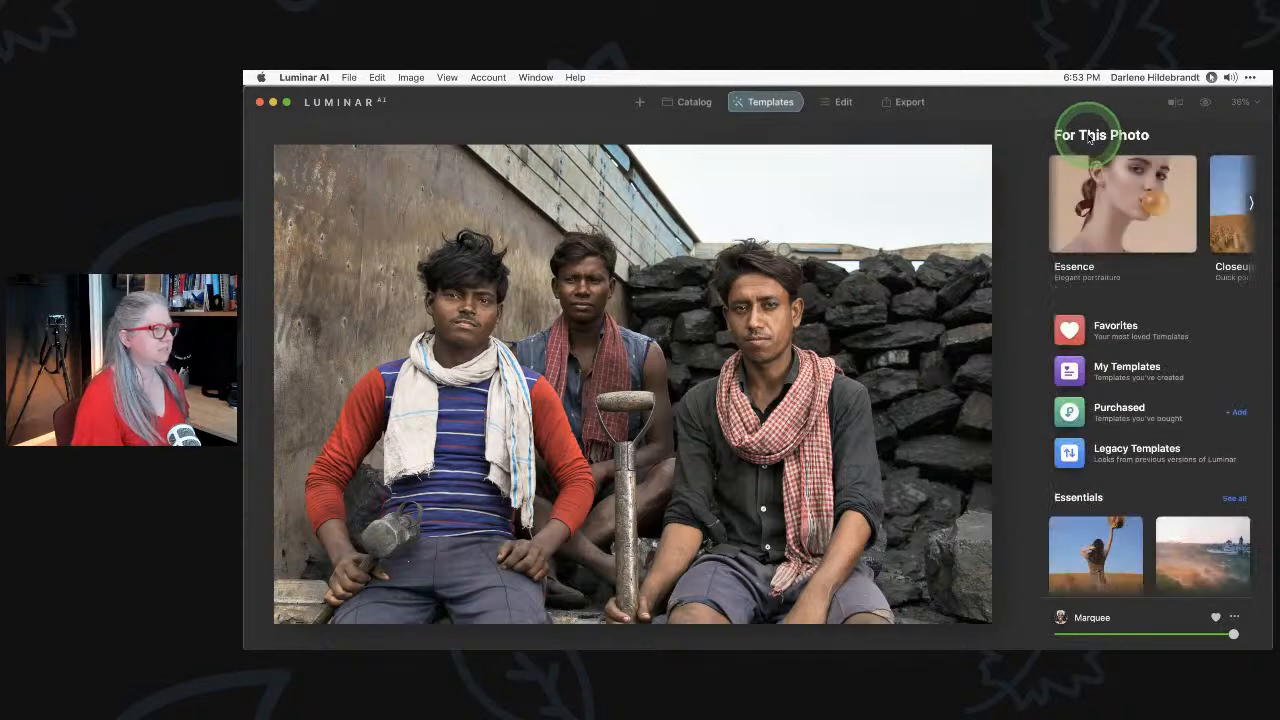
left_click(1251, 205)
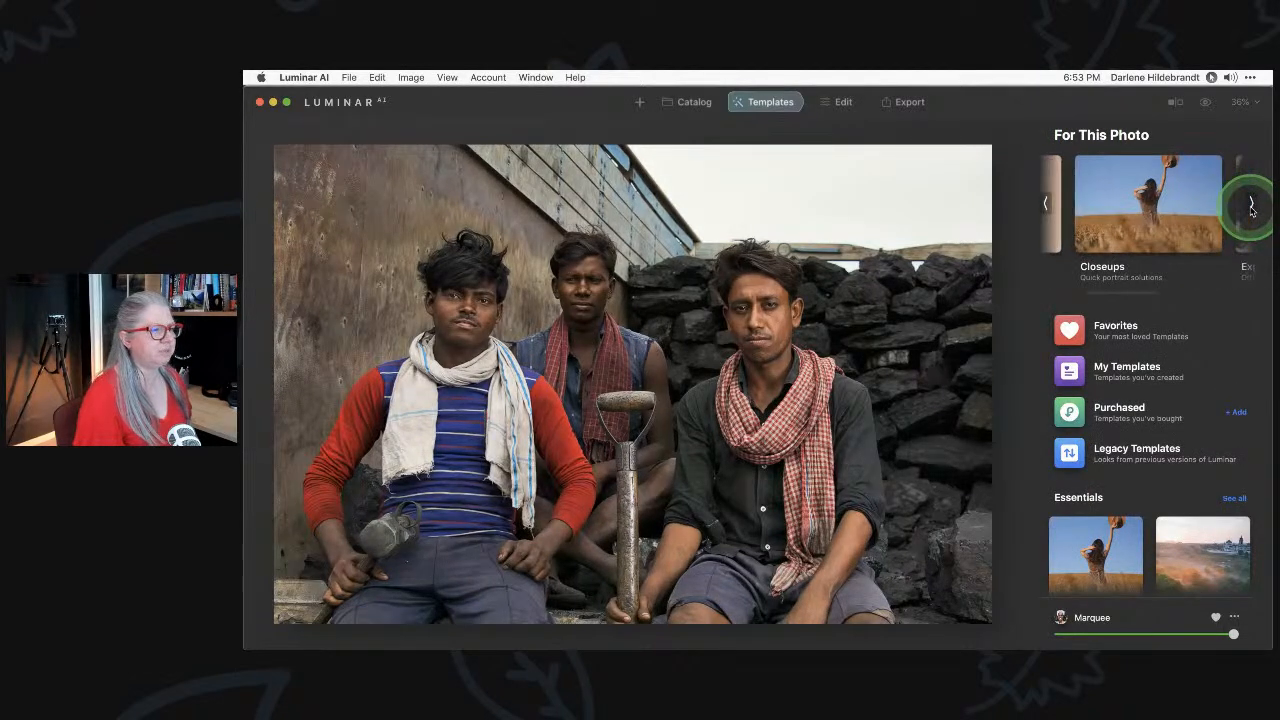
left_click(1251, 205)
left_click(1106, 208)
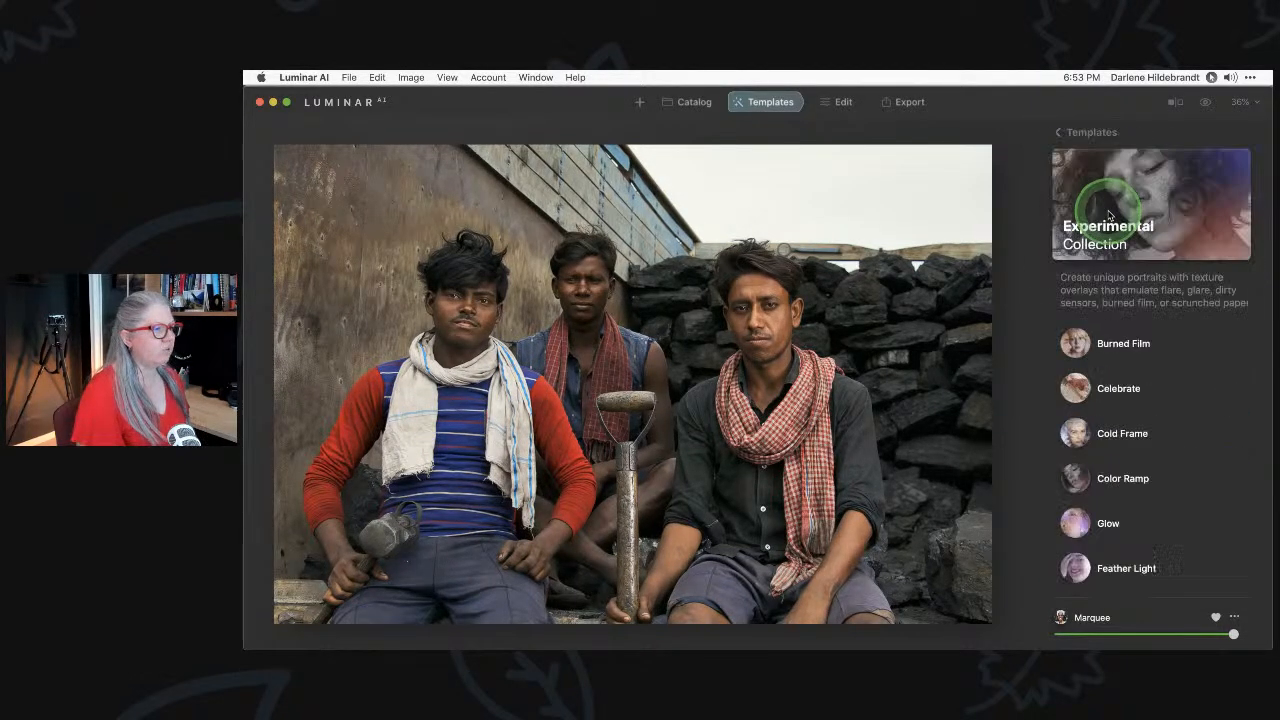
left_click(1124, 345)
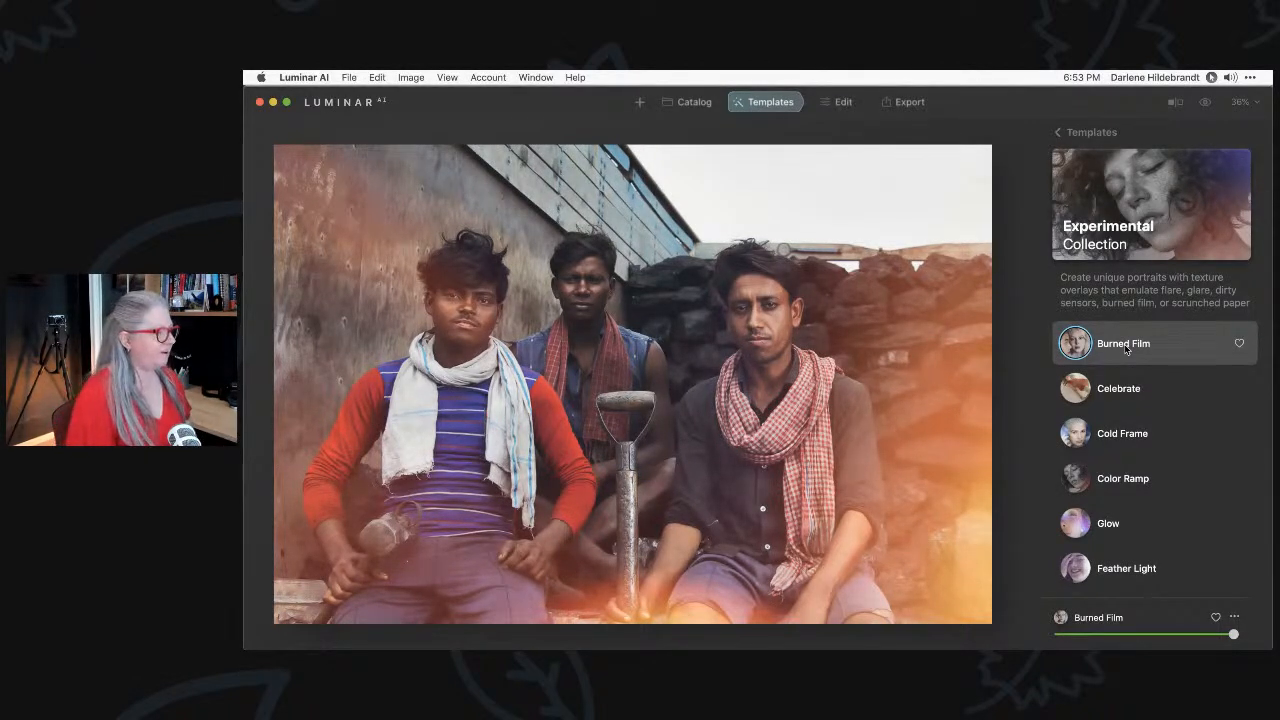
left_click(1126, 346)
left_click(1126, 388)
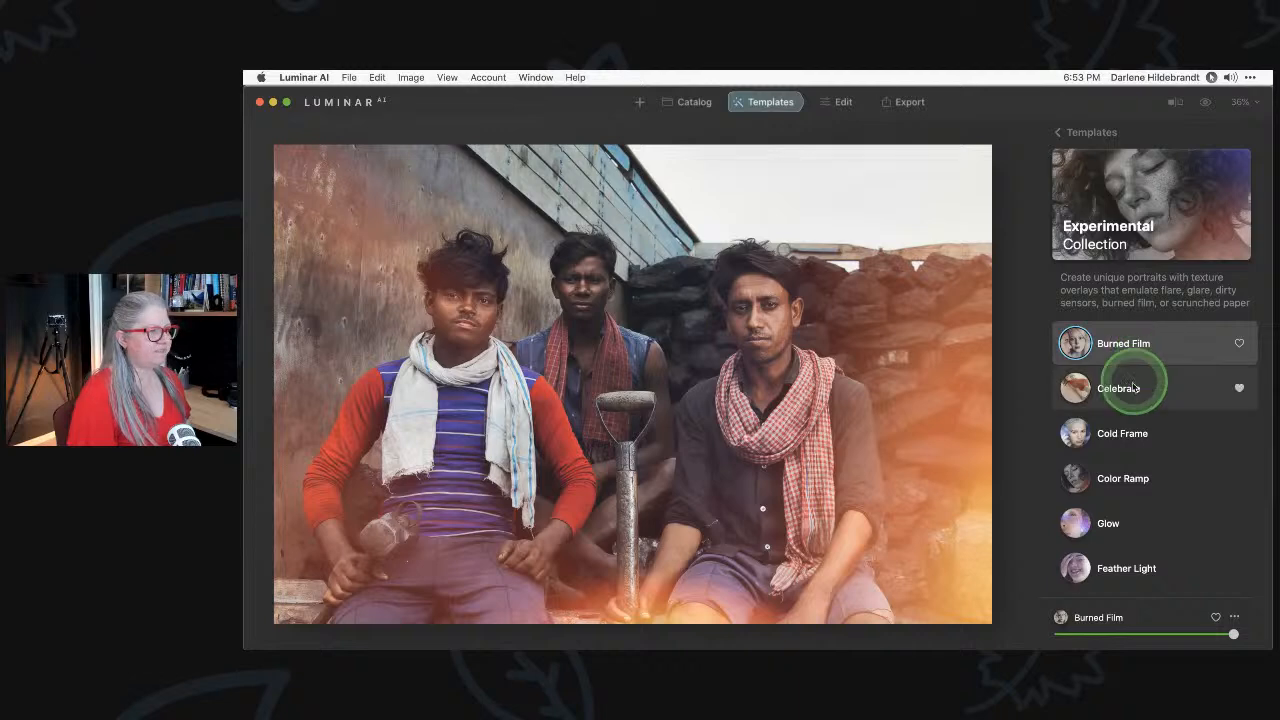
left_click(1122, 433)
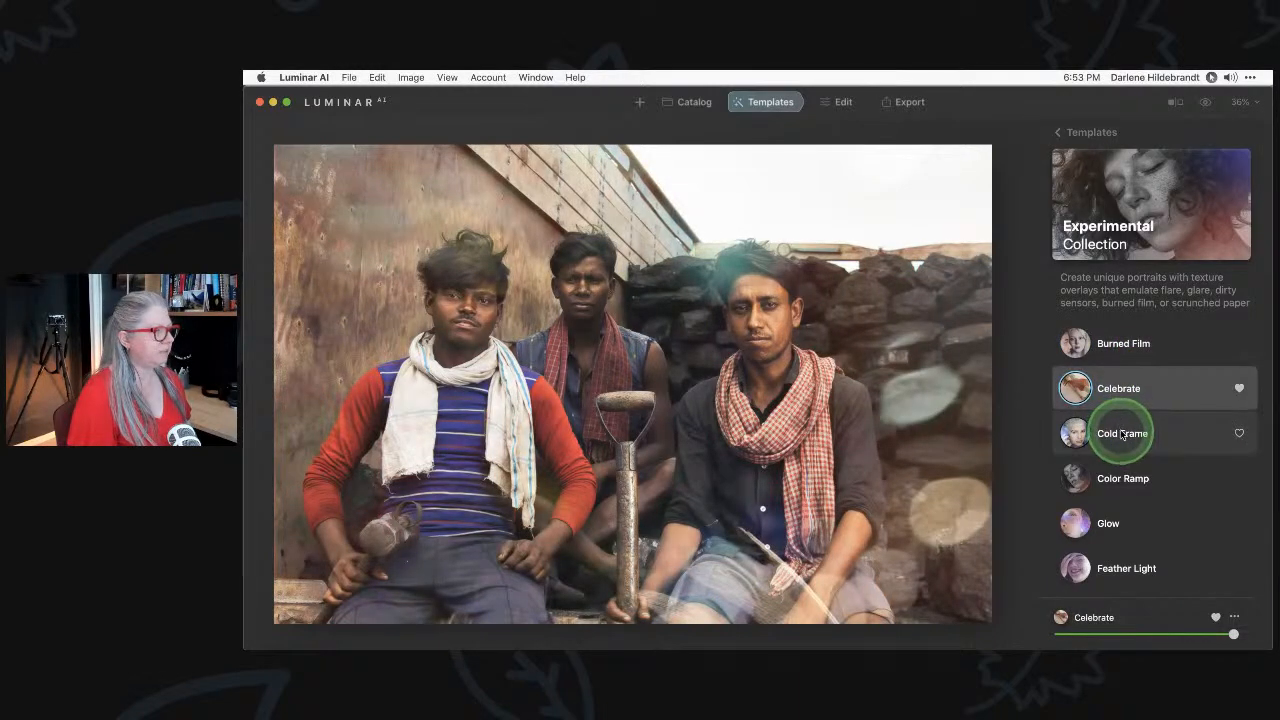
left_click(1118, 476)
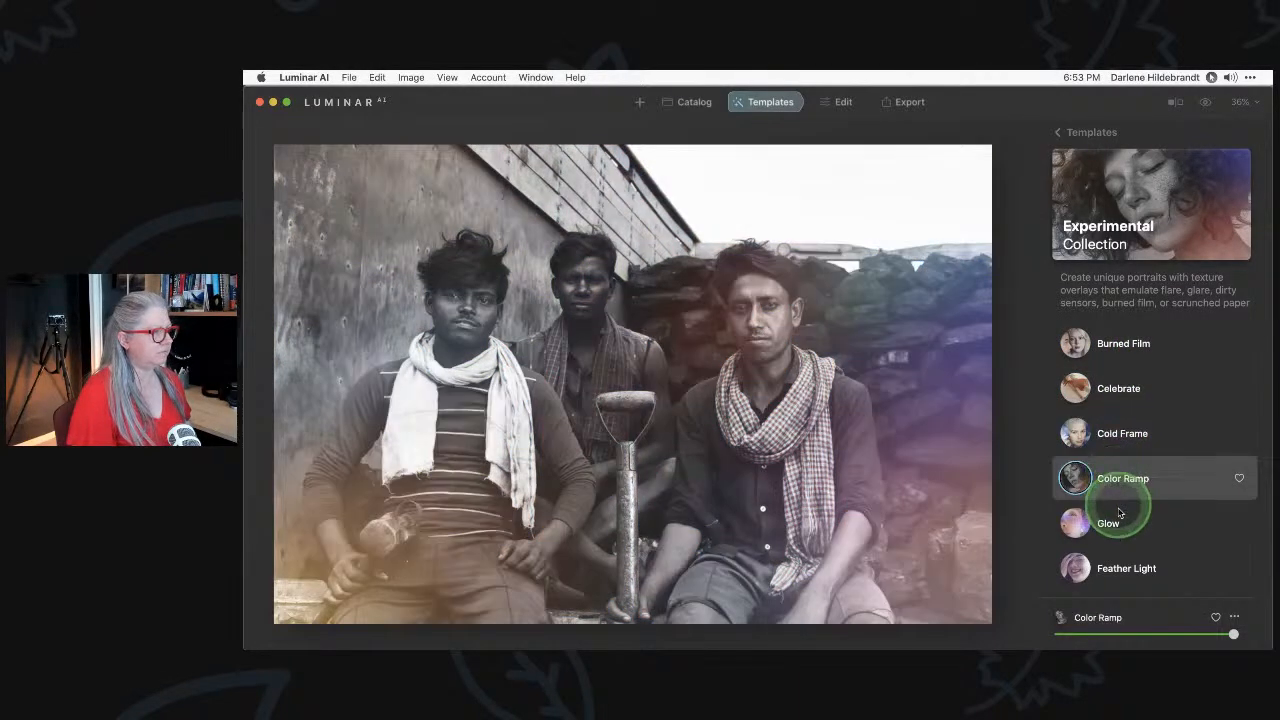
left_click(1118, 523)
left_click(1127, 568)
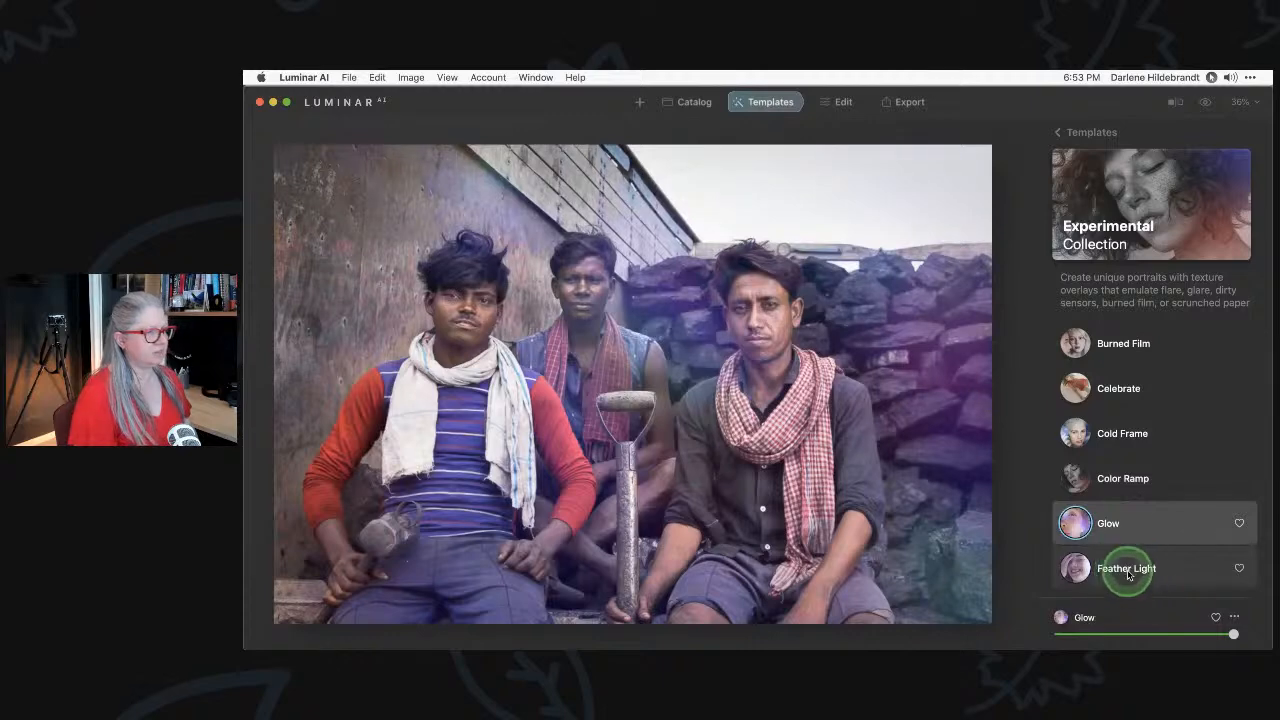
Apply the custom Ghoulish Grunge template from My Templates and compare the portrait before and after.
left_click(1091, 132)
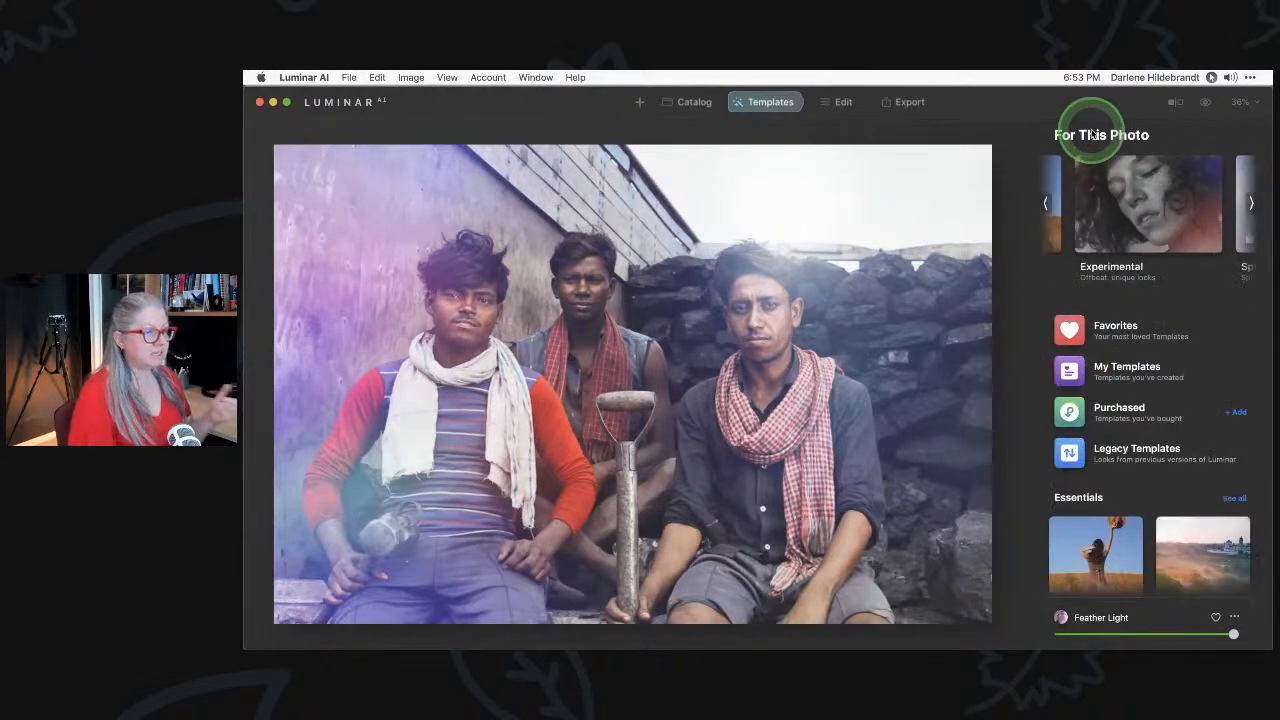
left_click(1113, 368)
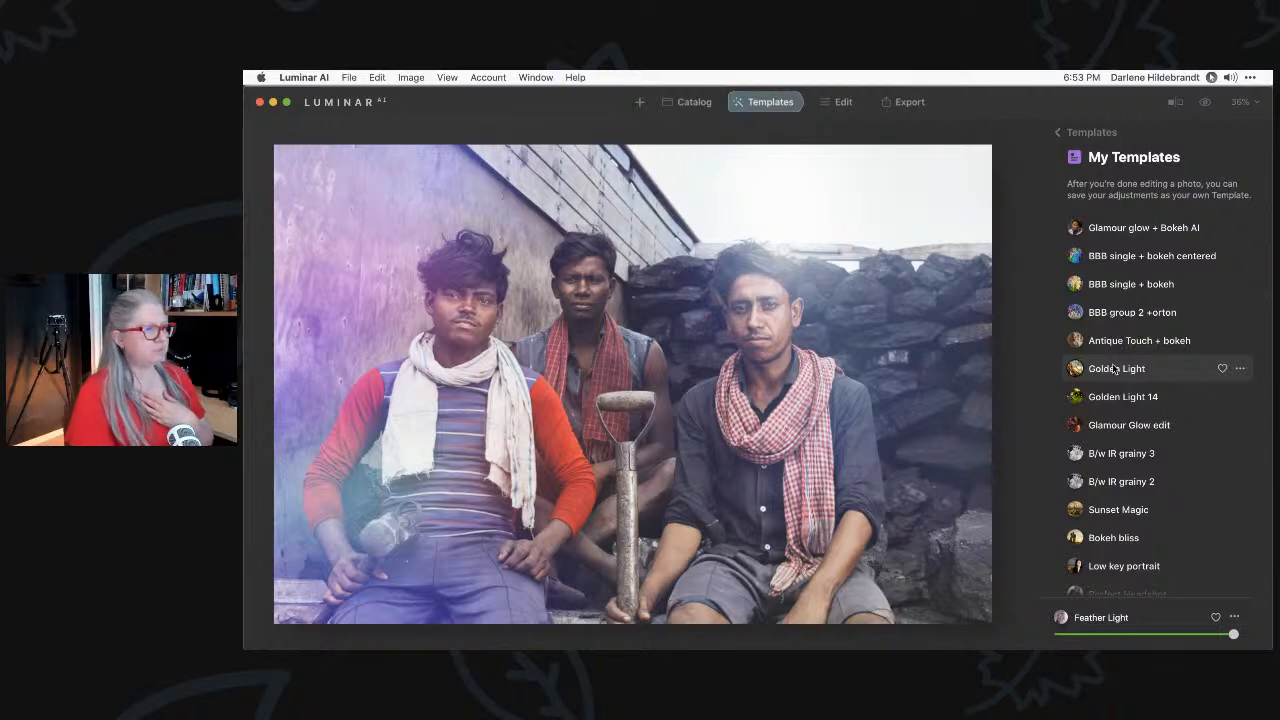
scroll(1115, 368, "down", 5)
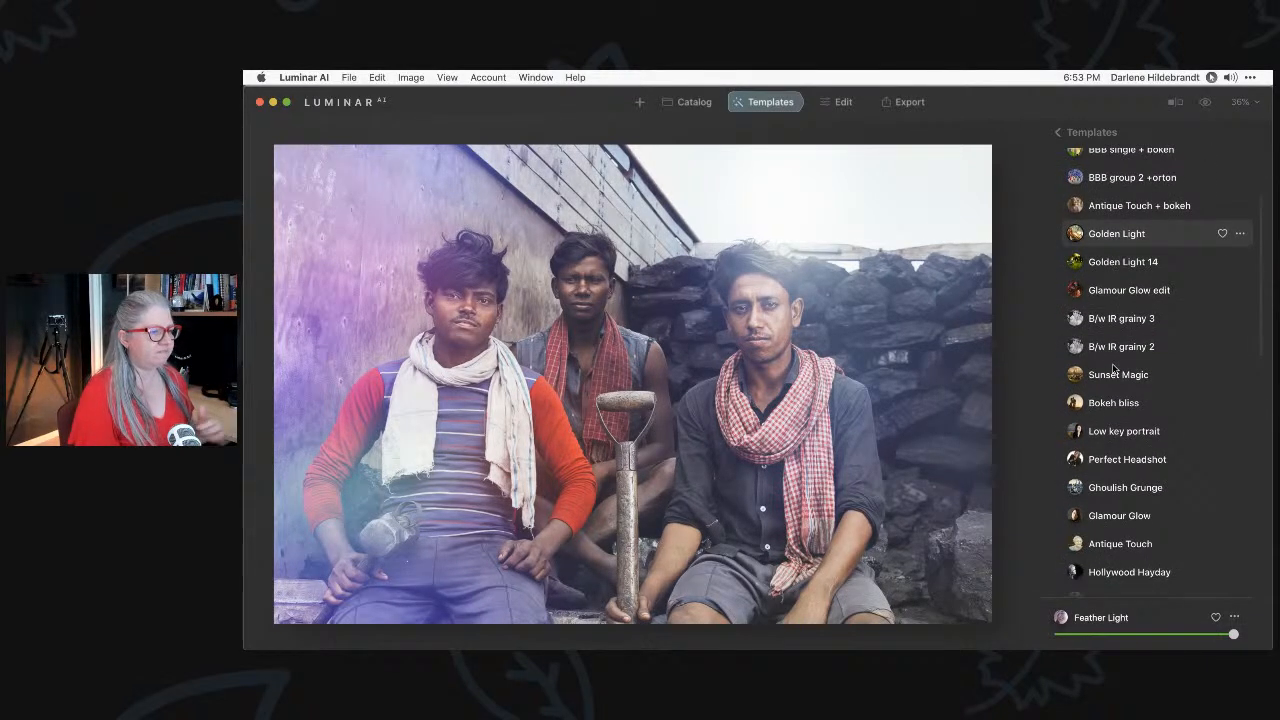
left_click(1122, 488)
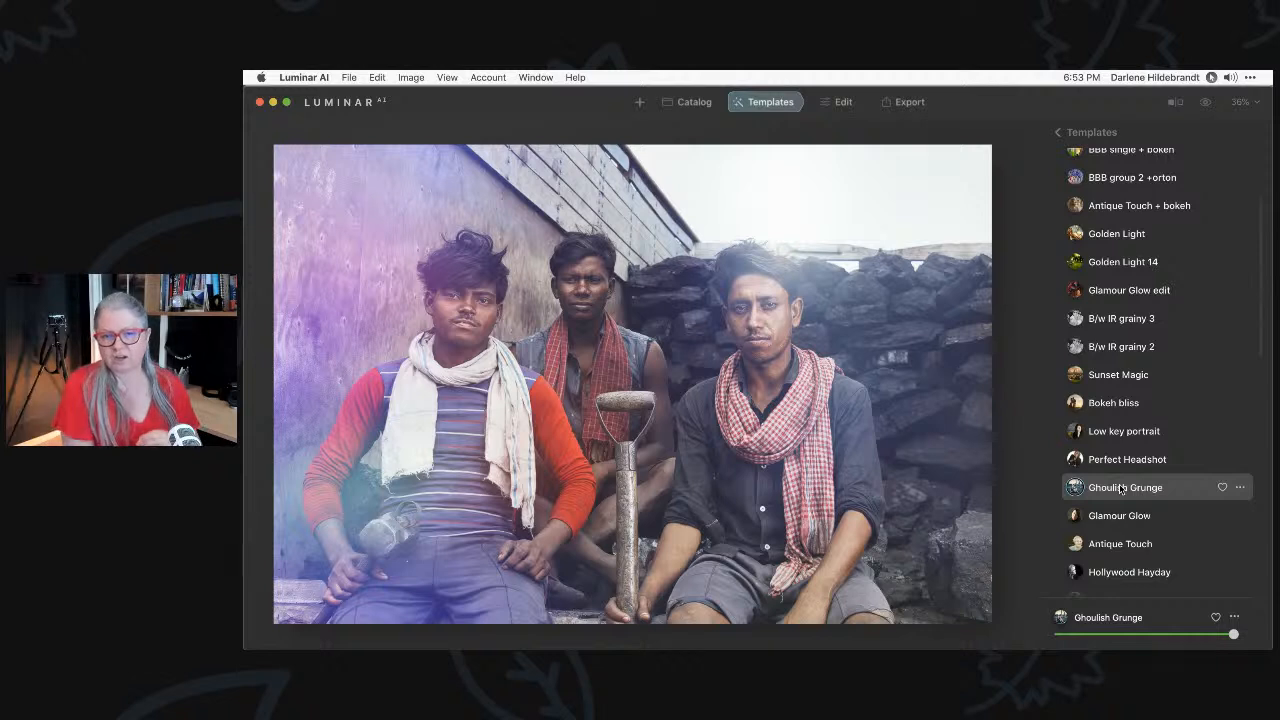
left_click(1121, 488)
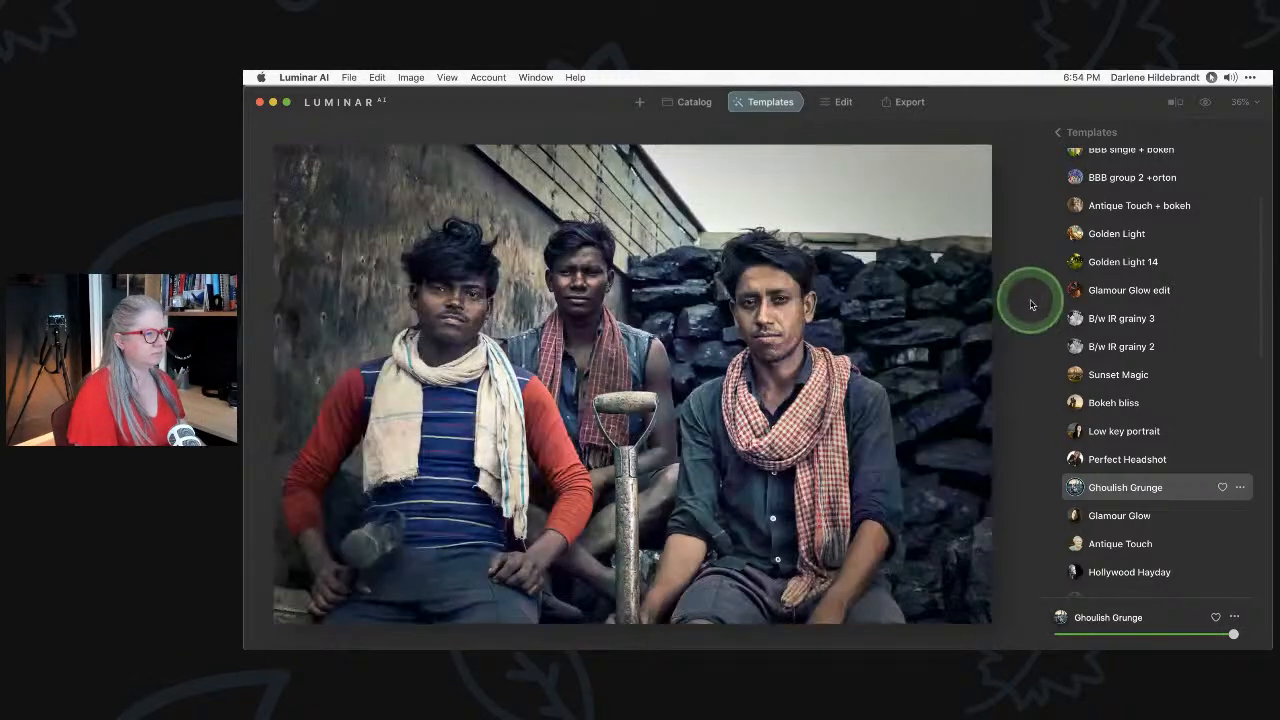
left_click(1013, 306)
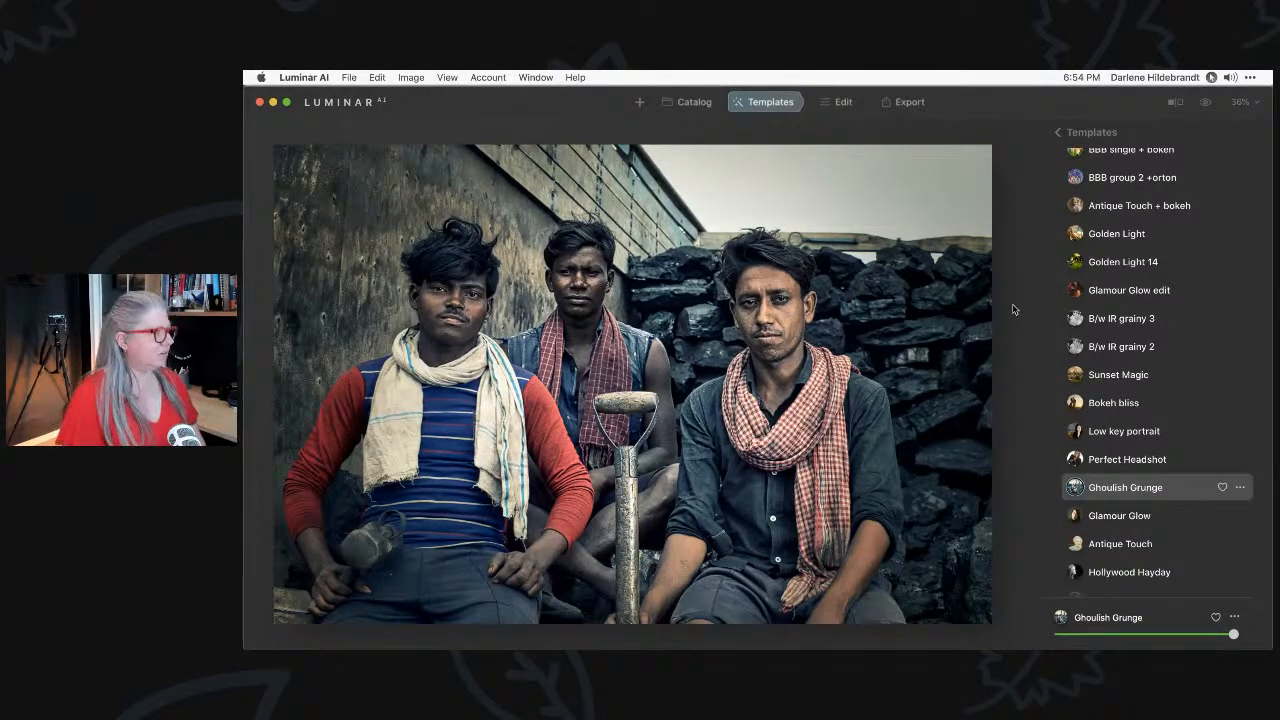
key("backslash")
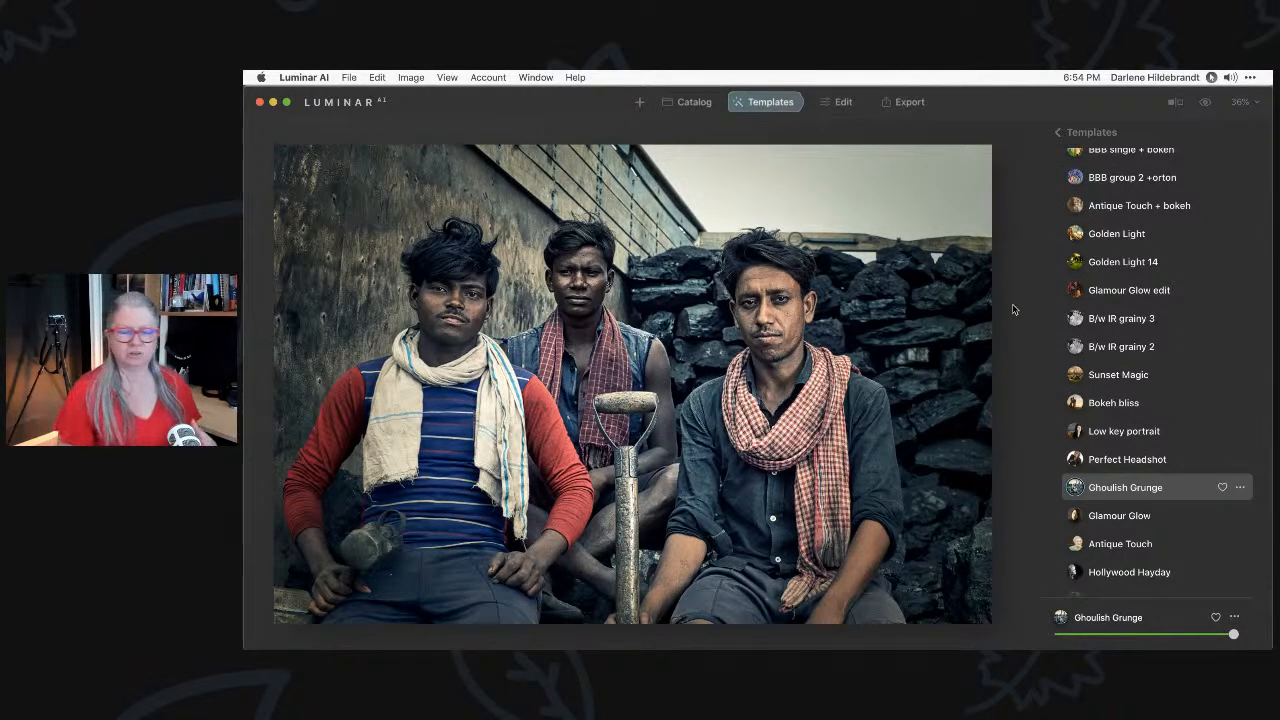
key("backslash")
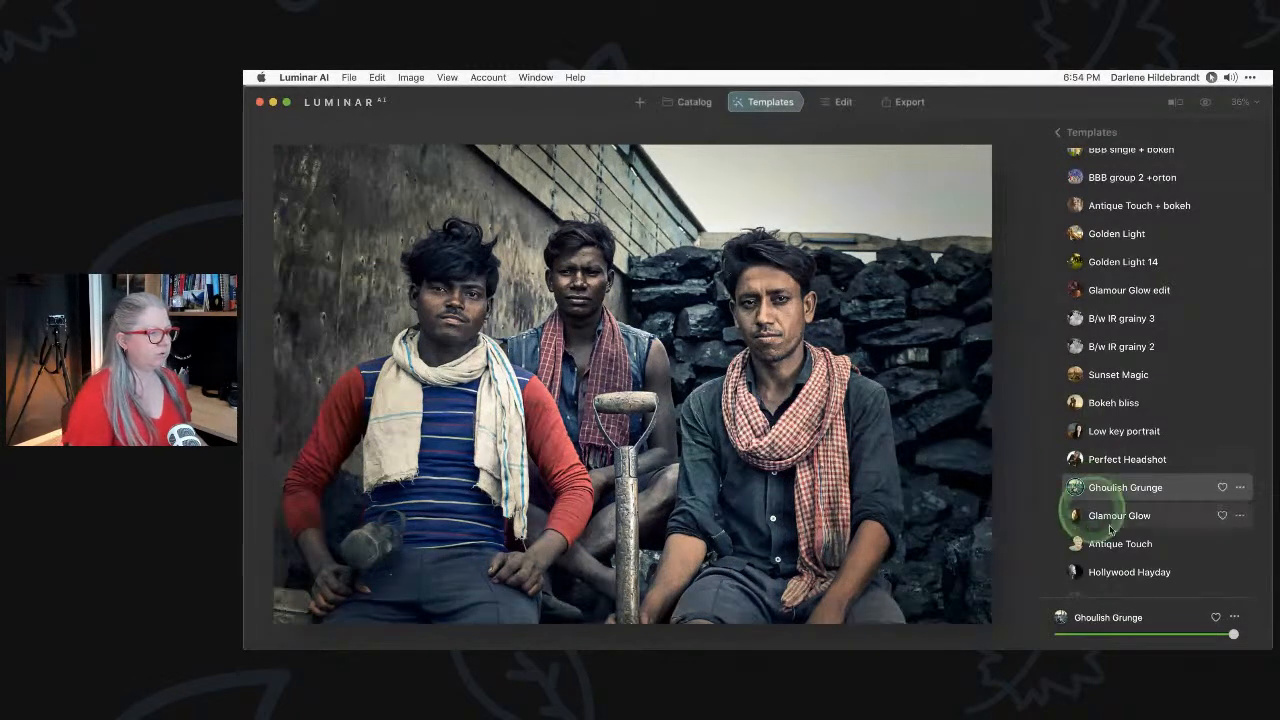
Brighten the men's faces with the Face AI tool by setting Face Light to 30.
left_click(836, 99)
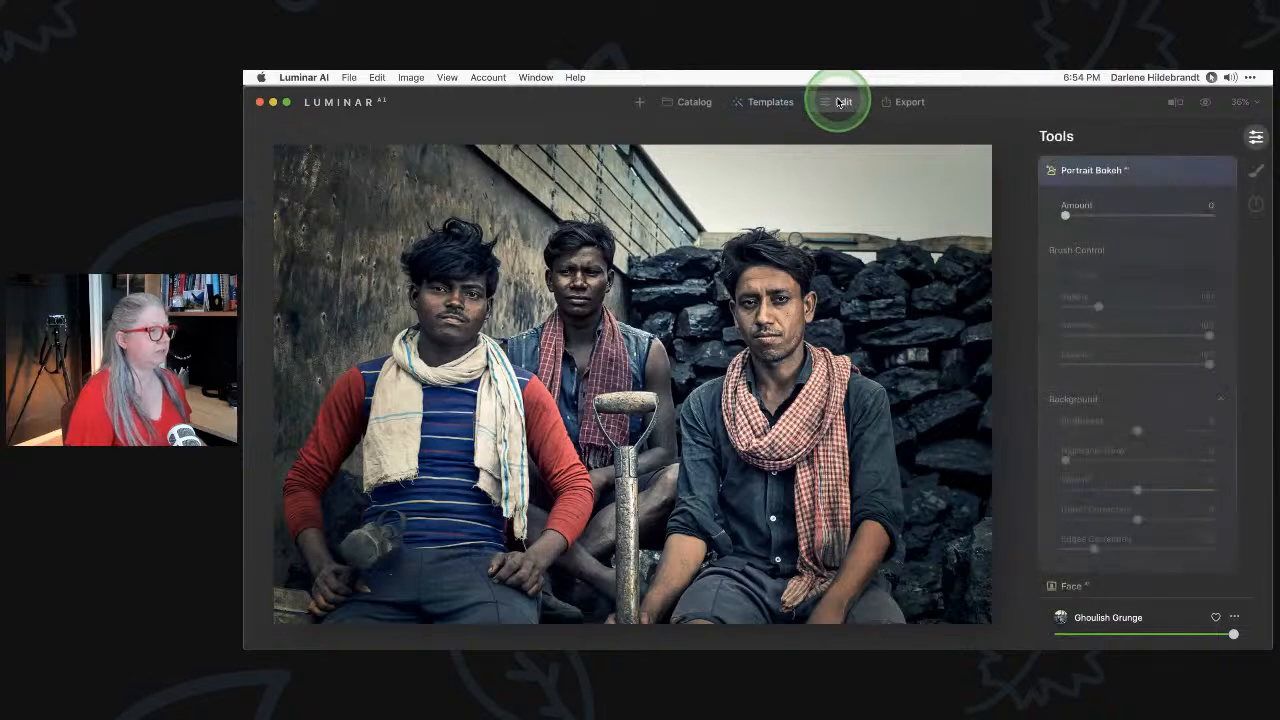
left_click(1163, 171)
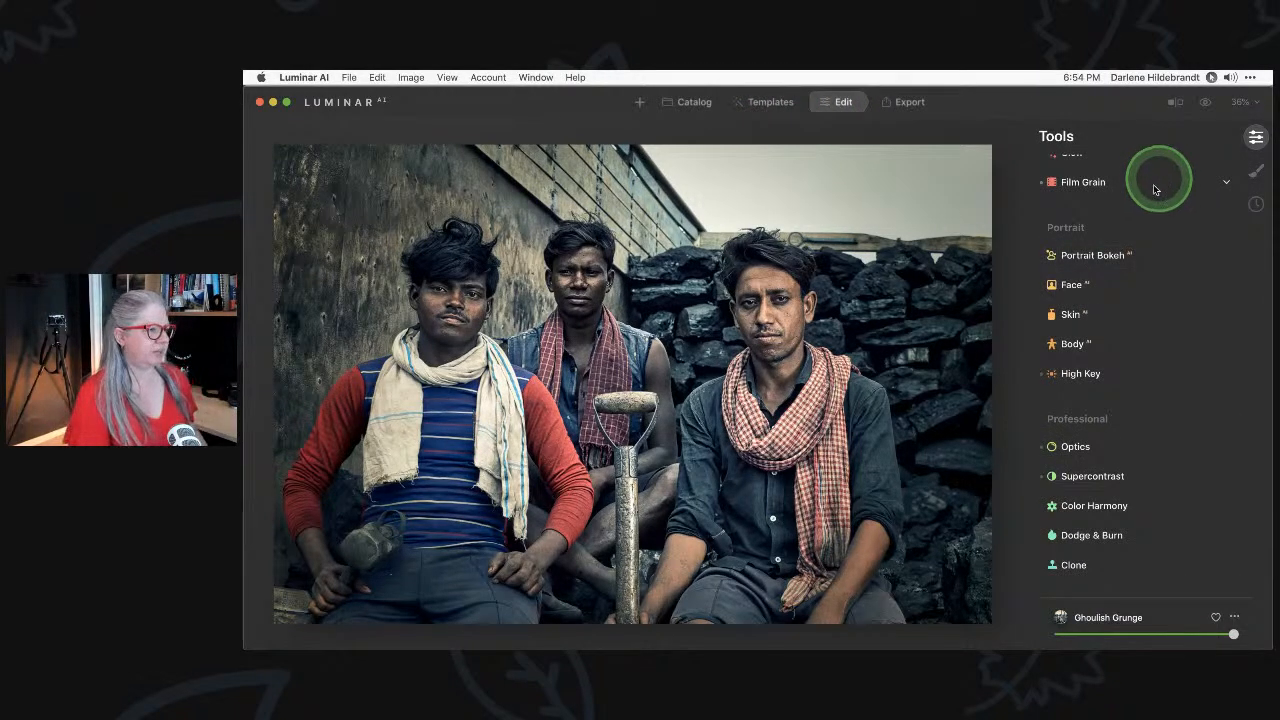
left_click(1120, 287)
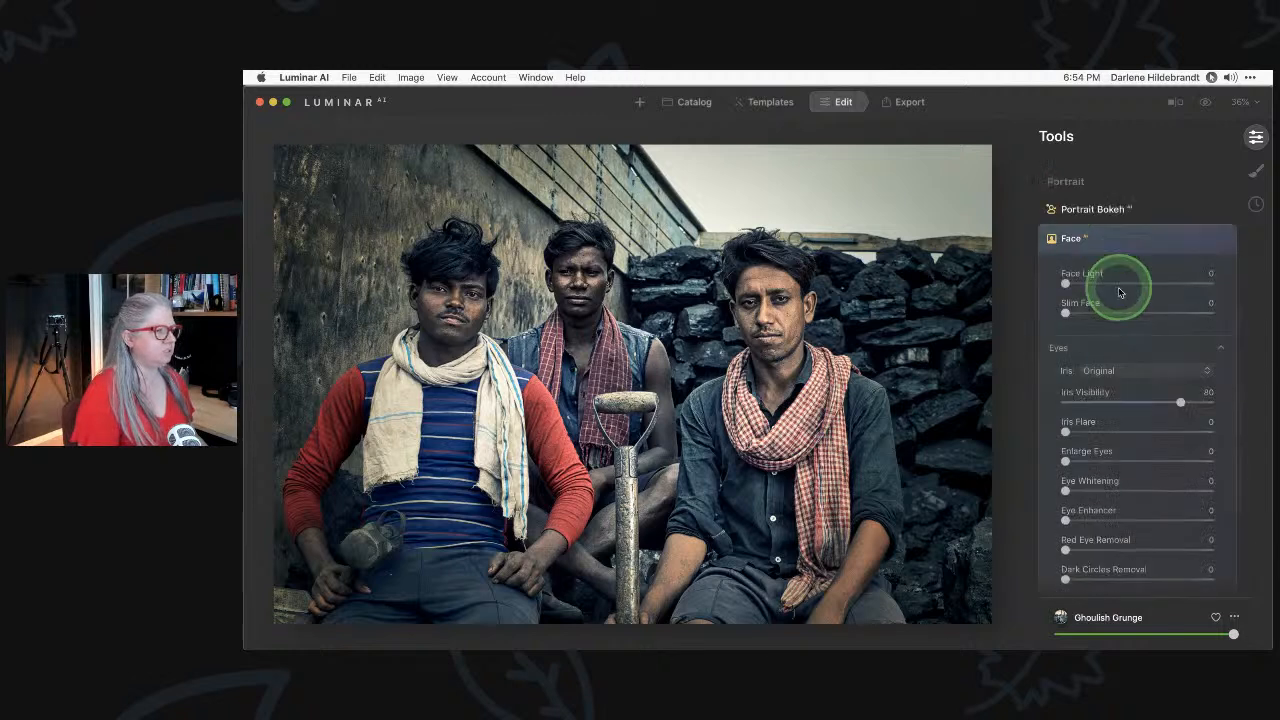
left_click_drag(1065, 223, 1108, 228)
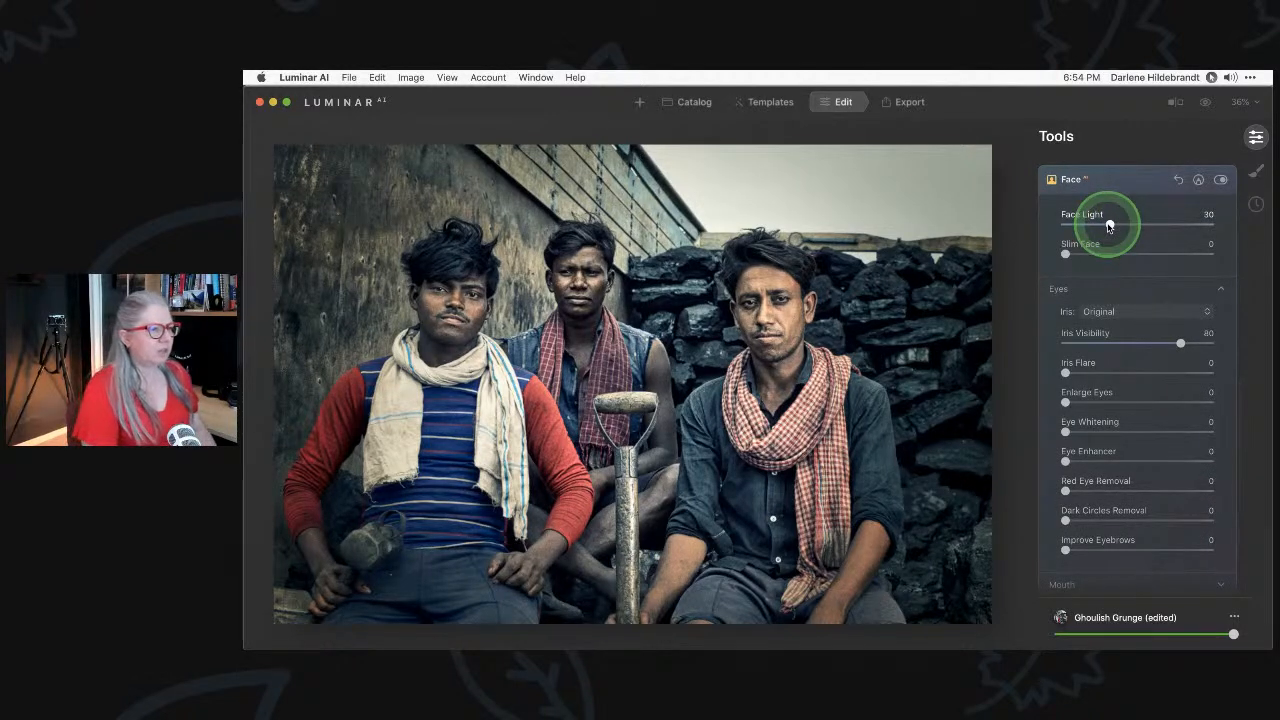
Adjust the eyes in Face AI: Iris color Brown, Iris Flare 53, Eye Enhancer 66 and Enlarge Eyes 28.
scroll(1109, 229, "up", 1)
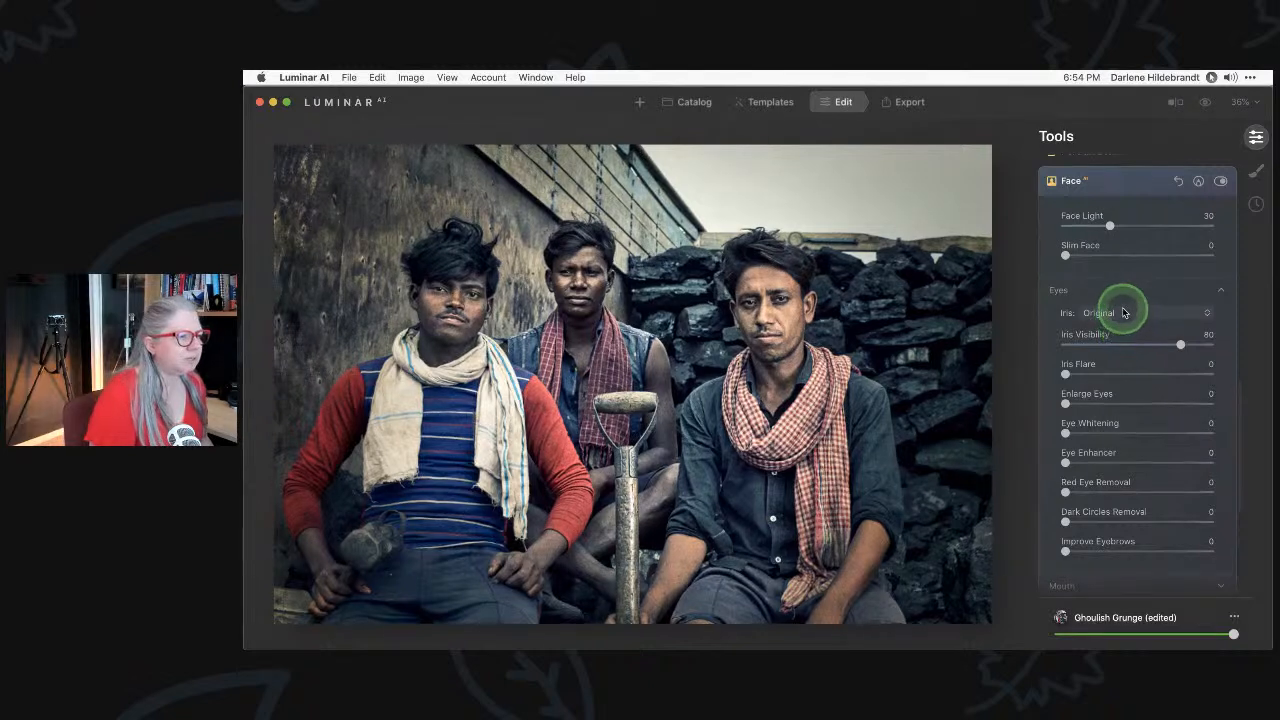
left_click(1131, 311)
left_click(1108, 354)
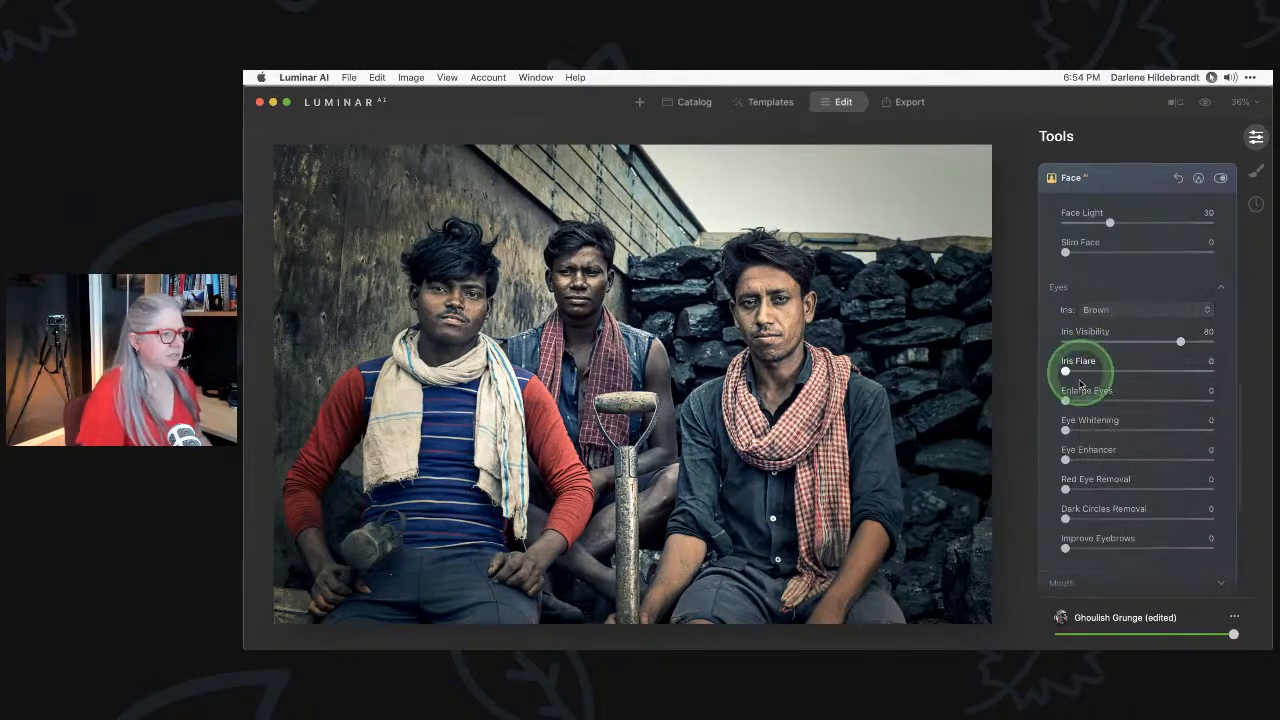
left_click_drag(1077, 368, 1143, 368)
left_click_drag(1141, 457, 1163, 457)
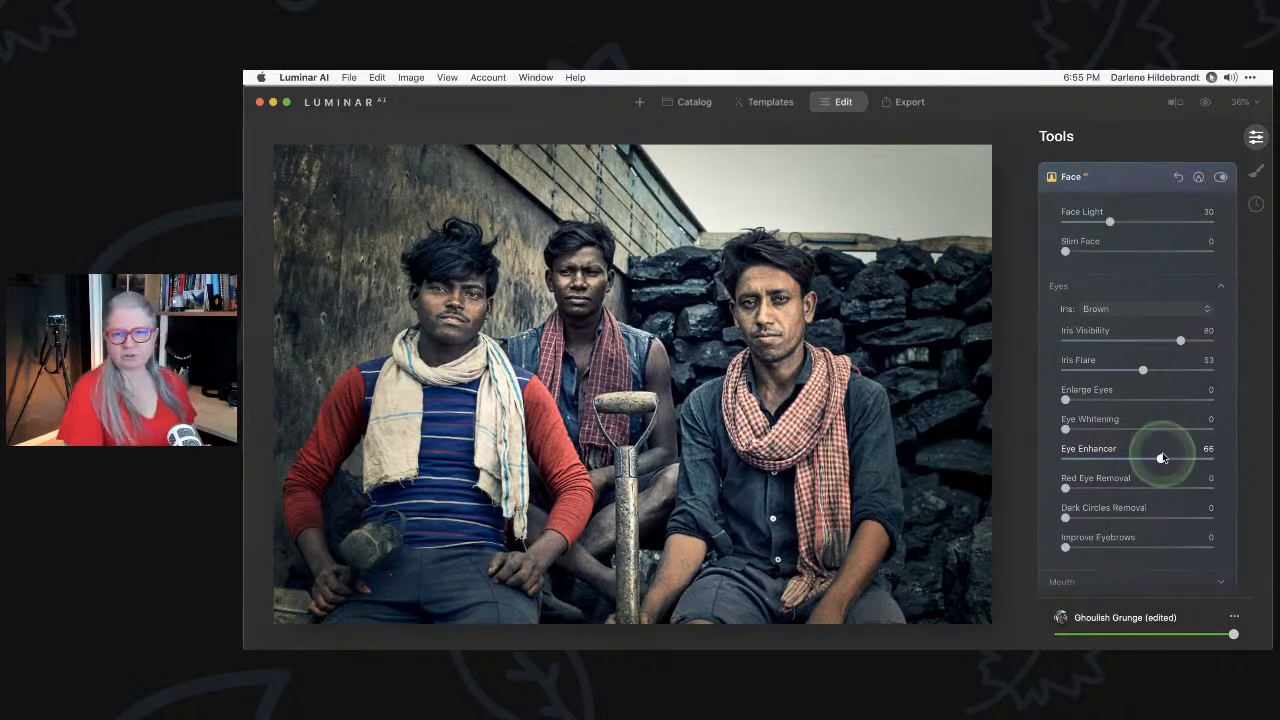
left_click_drag(1068, 401, 1110, 403)
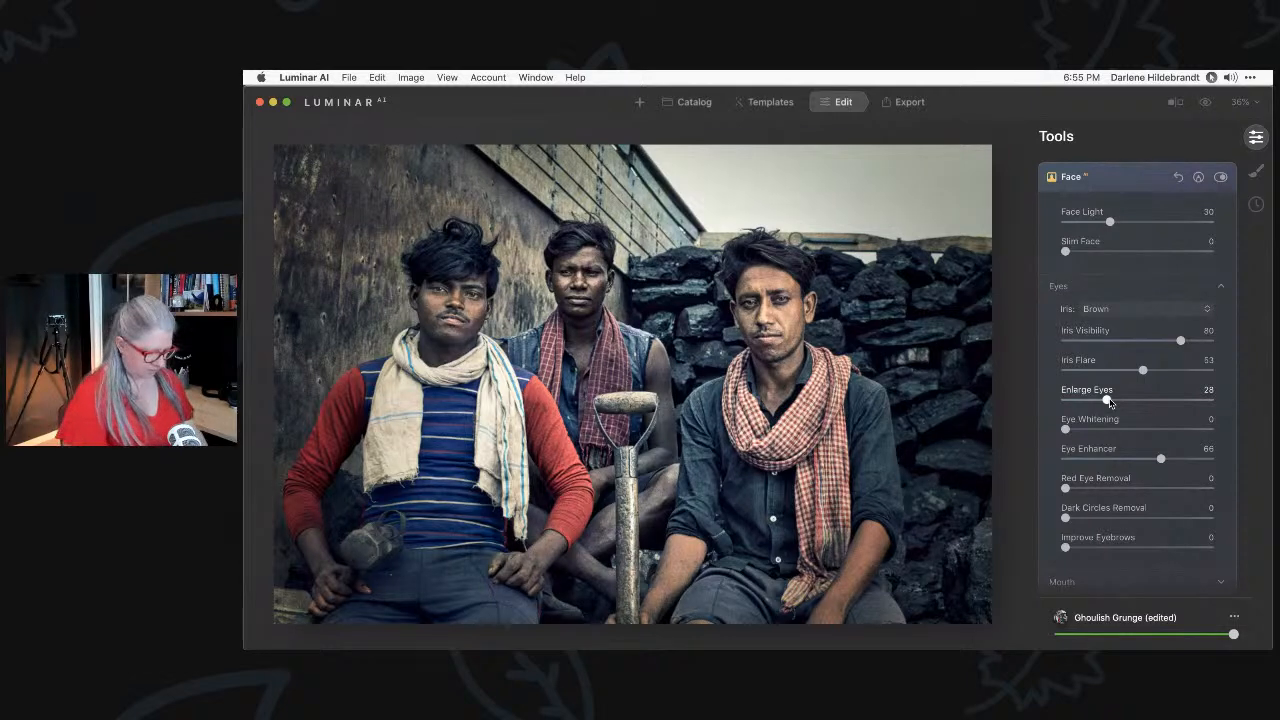
Compare the portrait repeatedly before and after to judge the Face AI eye adjustments.
key("backslash")
key("backslash")
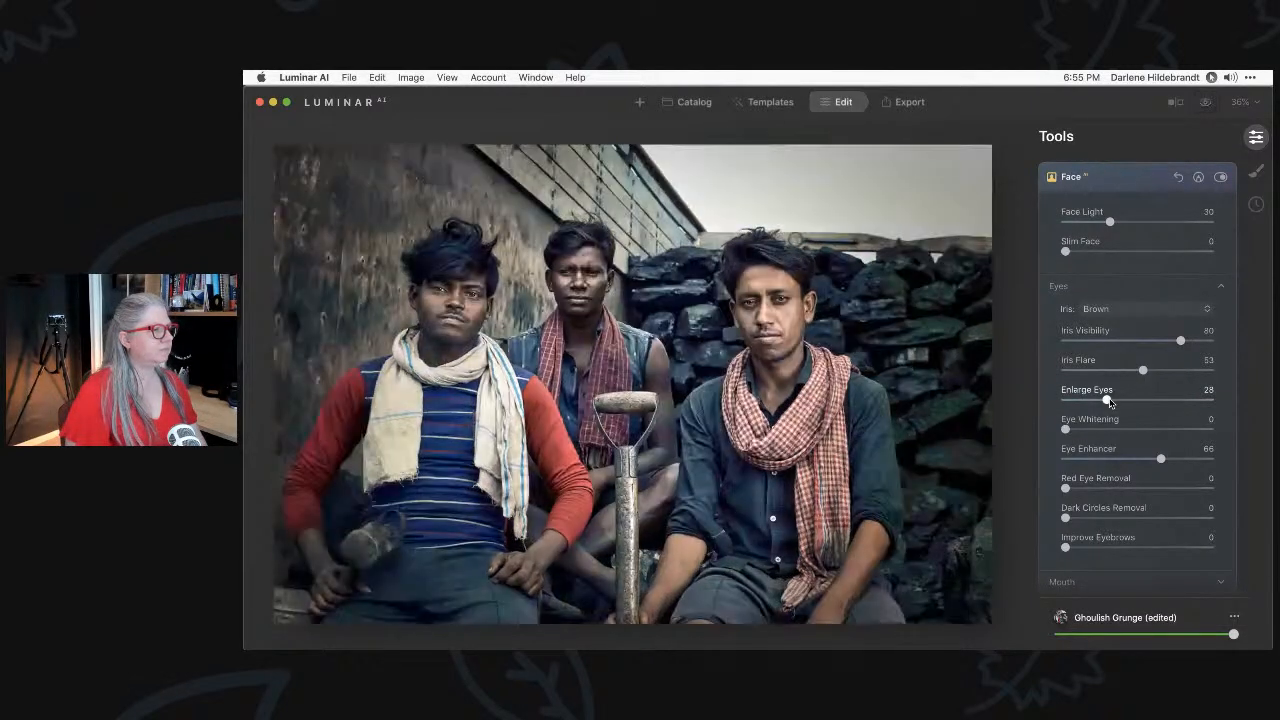
key("backslash")
key("backslash")
key("backslash")
key("backslash")
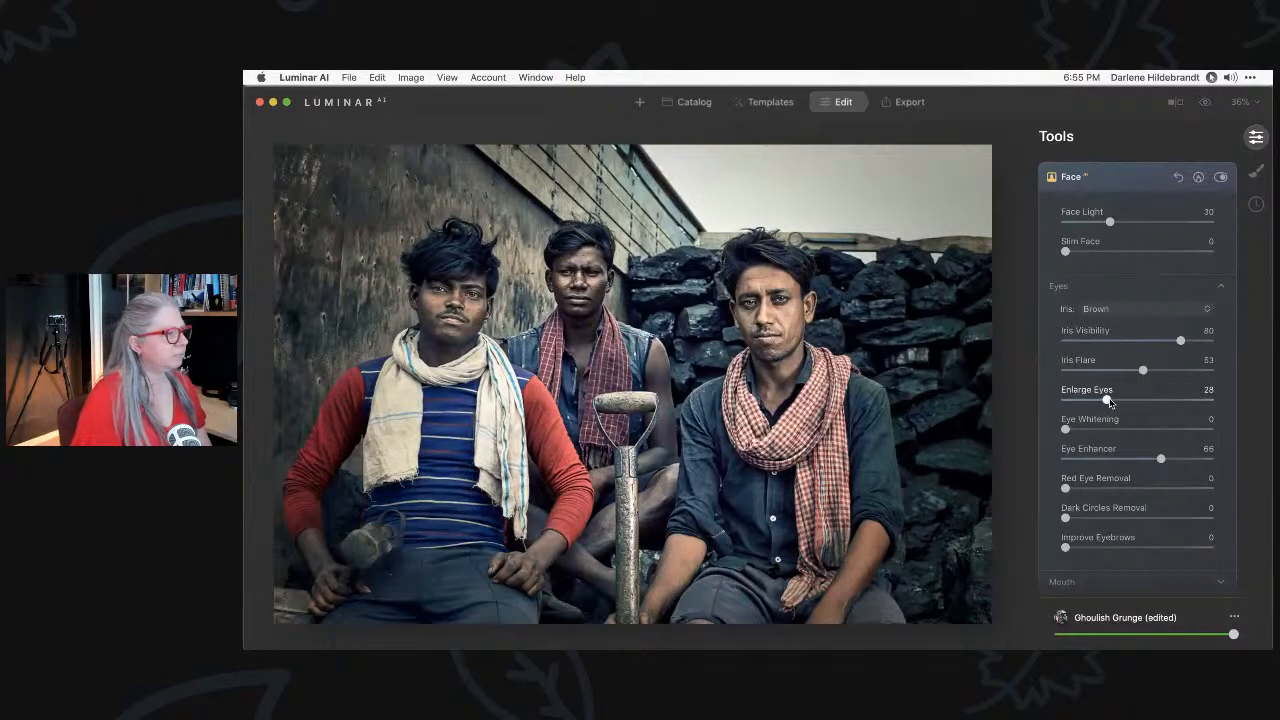
Check the Composition tool's crop frame over the portrait without cropping it, and close the tool.
scroll(1109, 403, "down", 2)
scroll(1105, 434, "up", 8)
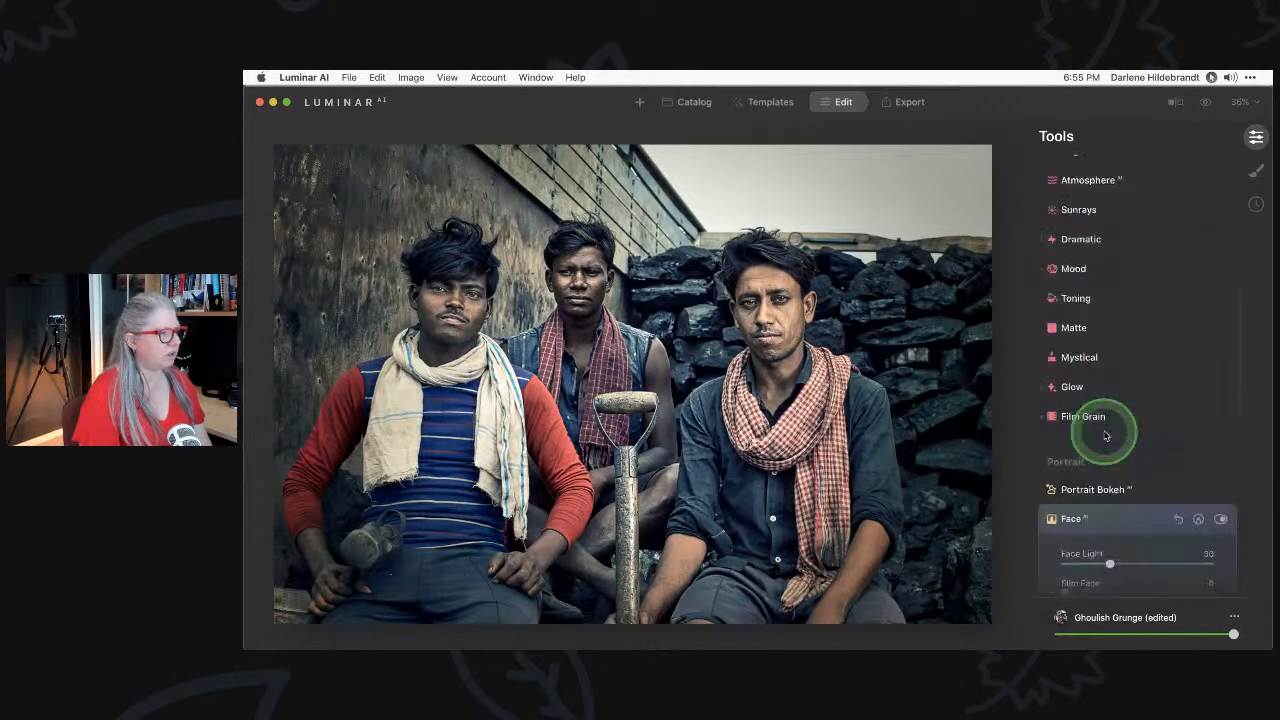
scroll(1105, 434, "up", 5)
left_click(1088, 225)
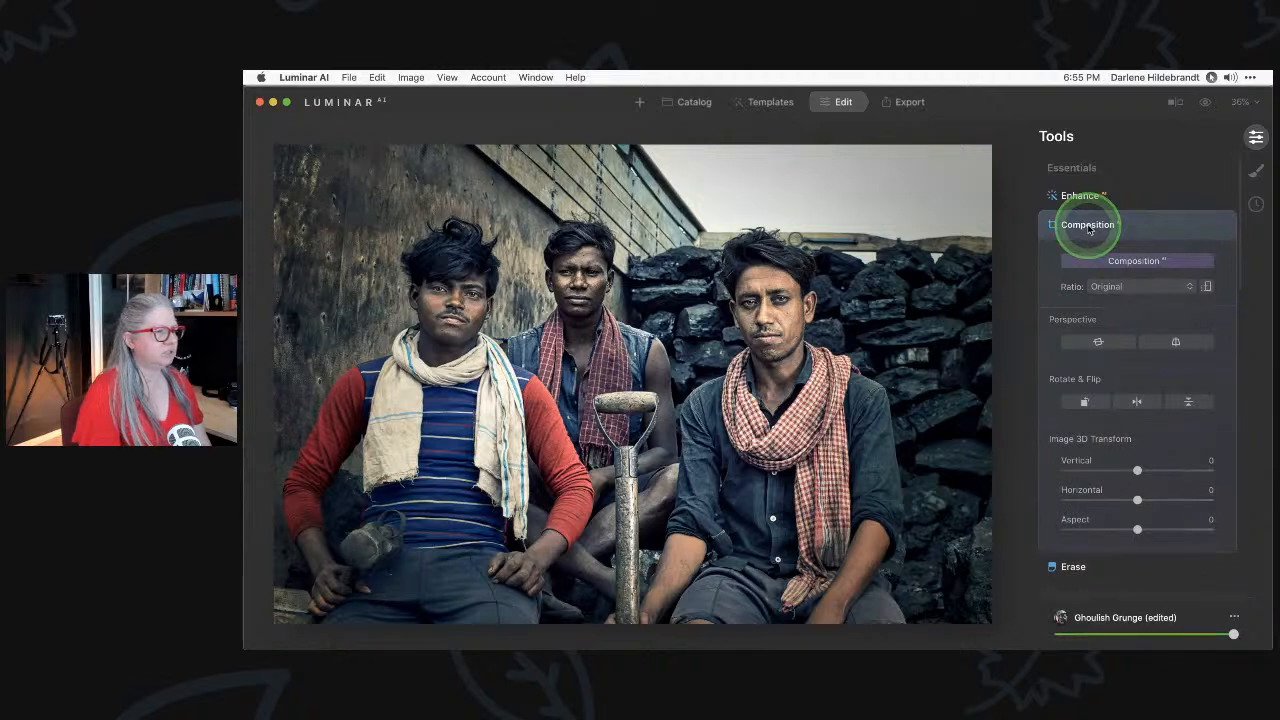
left_click(1110, 260)
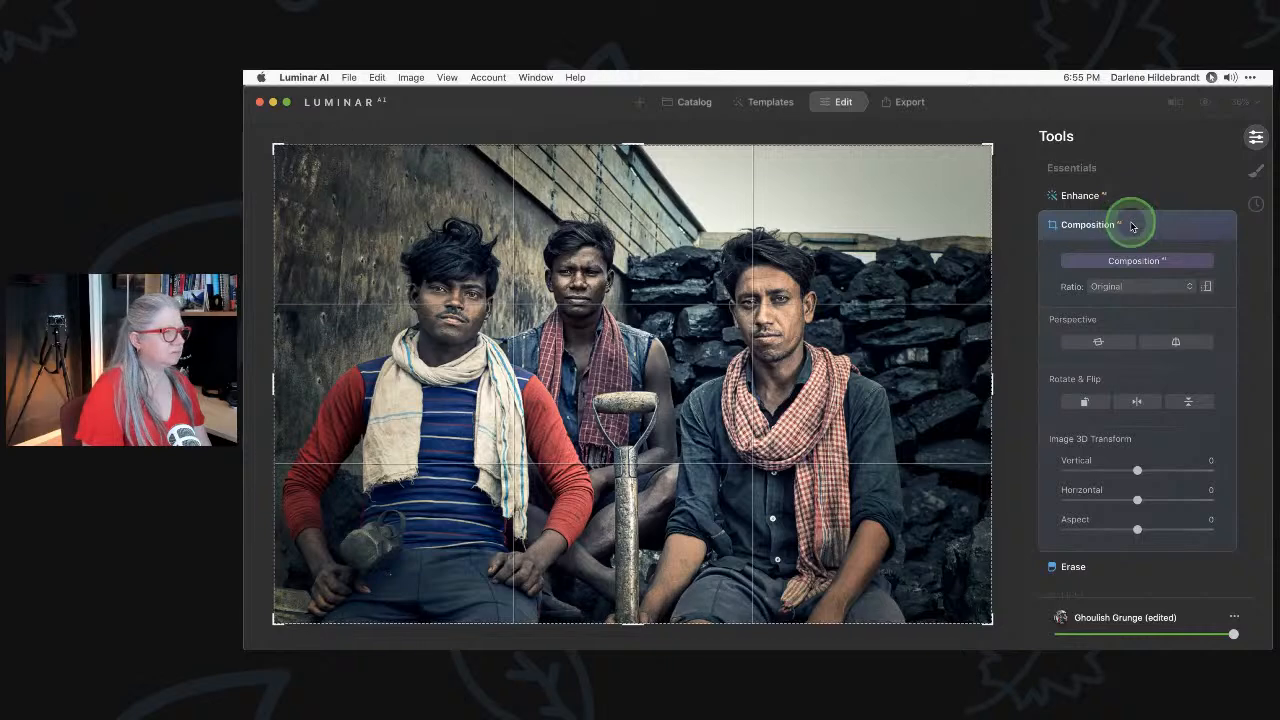
left_click(1132, 225)
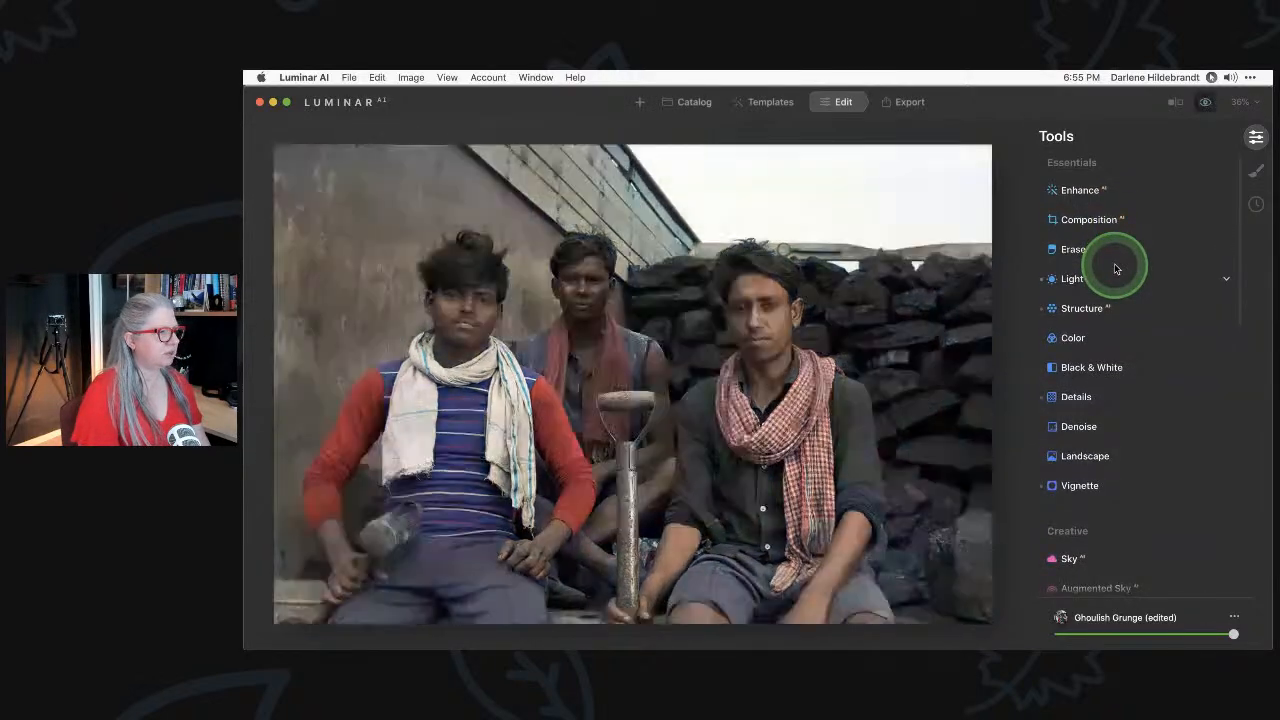
Turn off Auto Distortion Corrections in the Optics tool after comparing the men's faces before and after.
scroll(1116, 268, "down", 10)
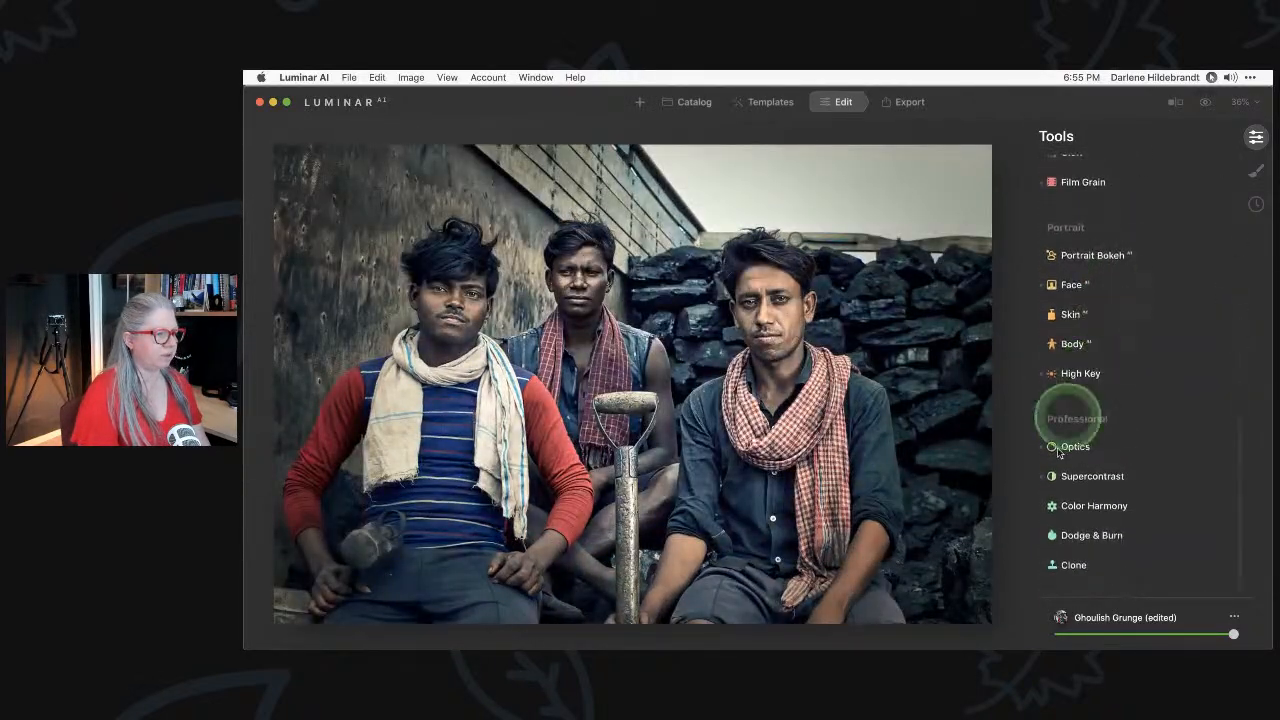
left_click(1076, 438)
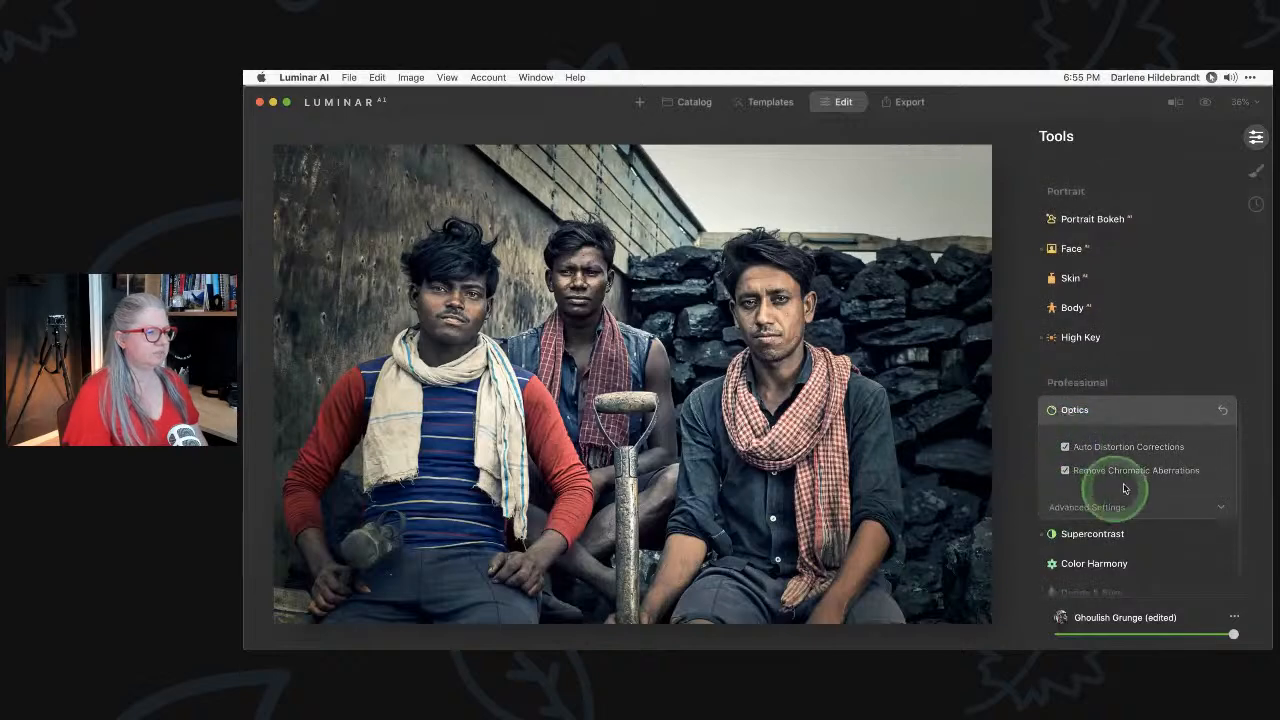
left_click(1086, 514)
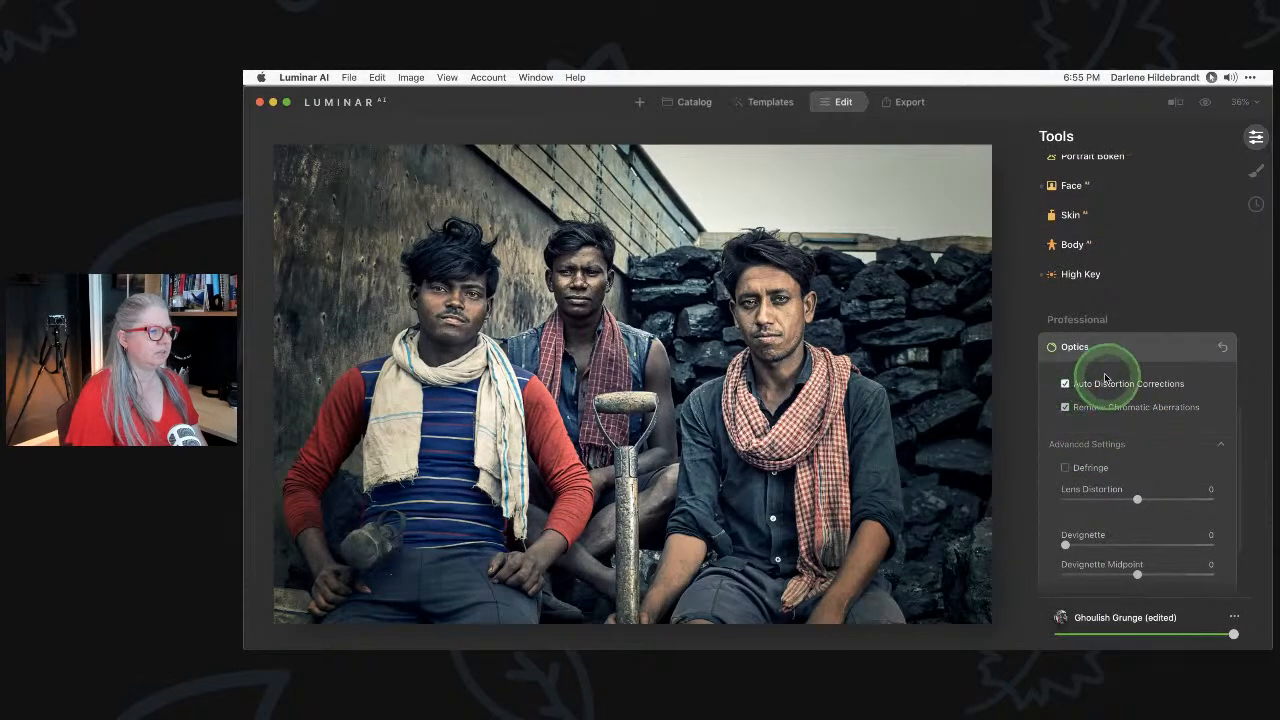
left_click(1065, 383)
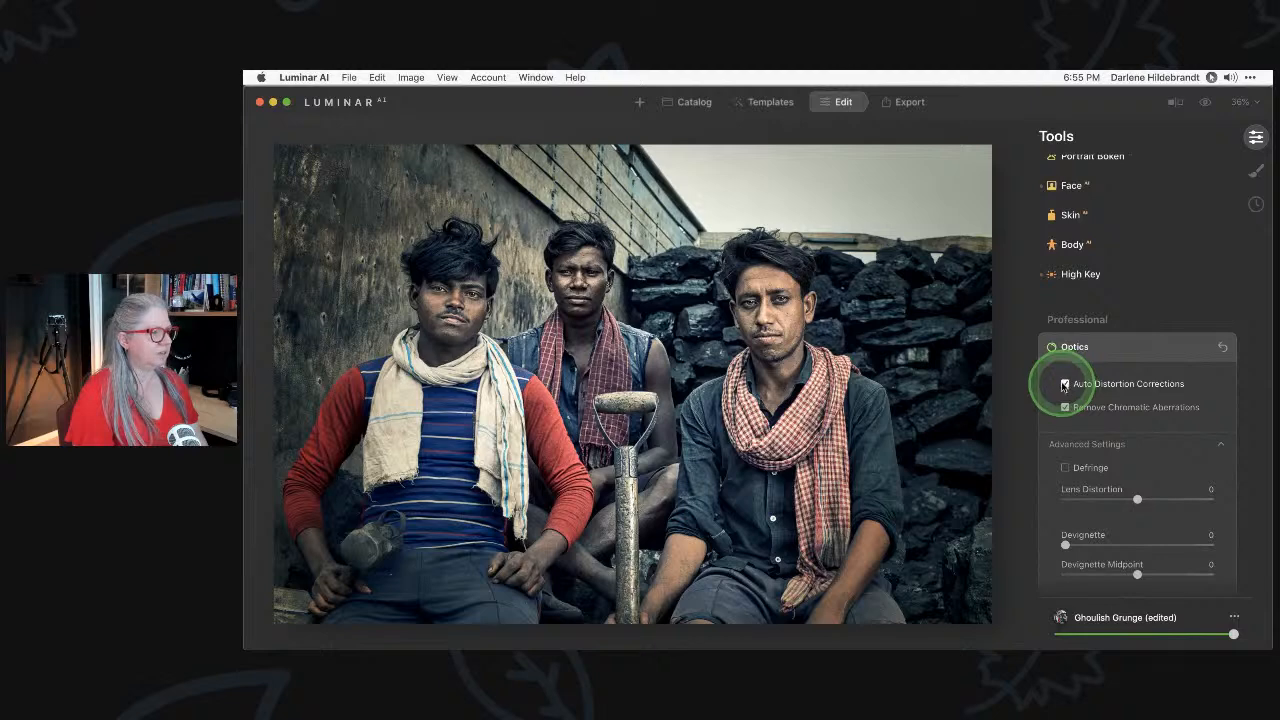
key("backslash")
key("backslash")
key("backslash")
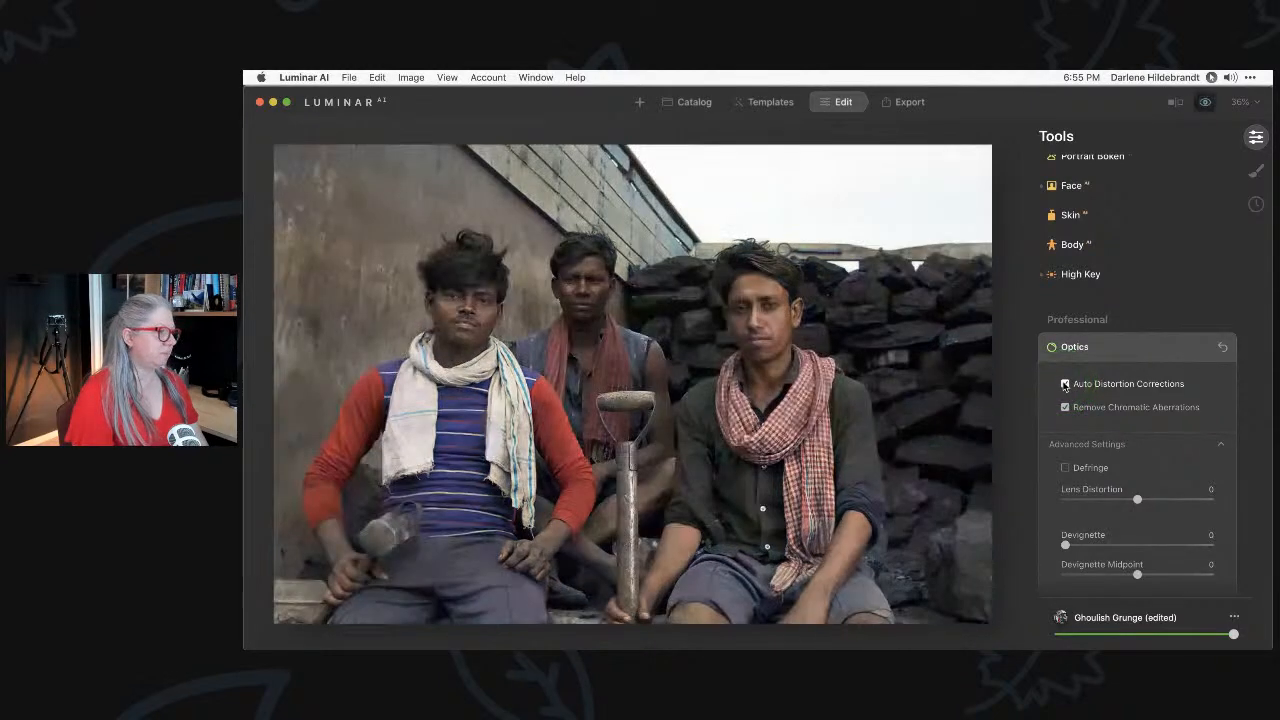
key("backslash")
key("backslash")
key("backslash")
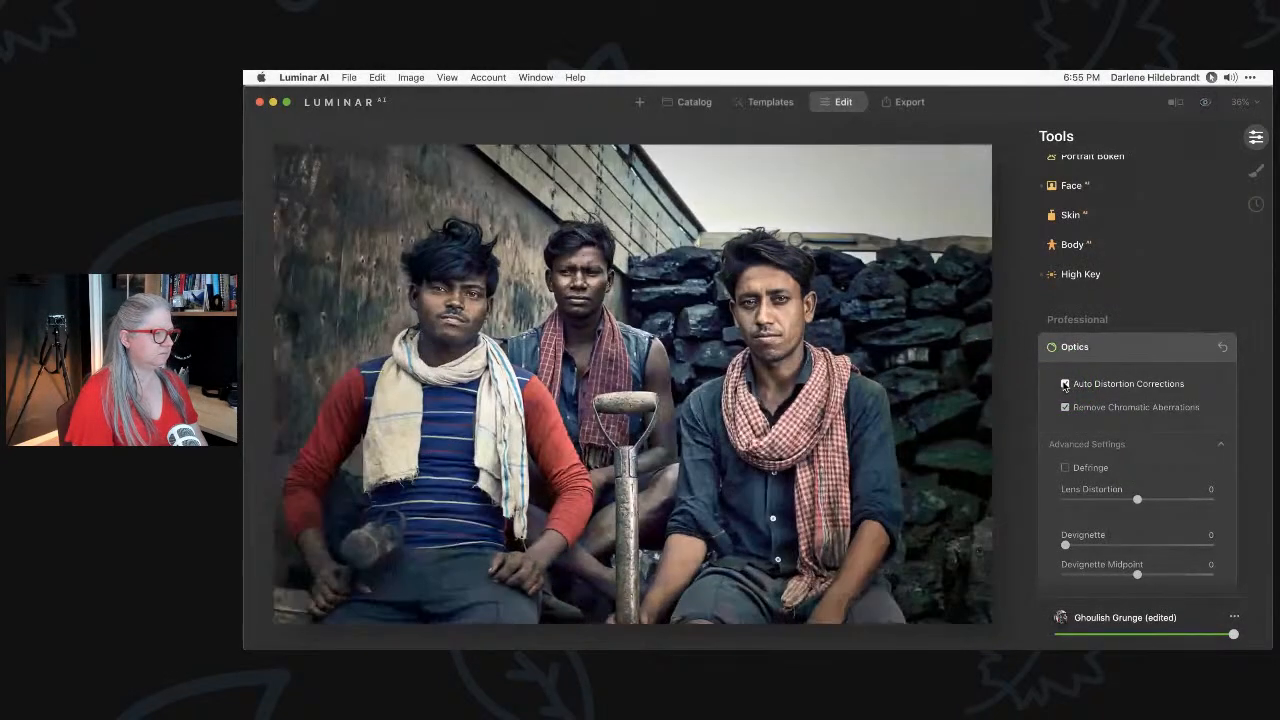
left_click(1064, 383)
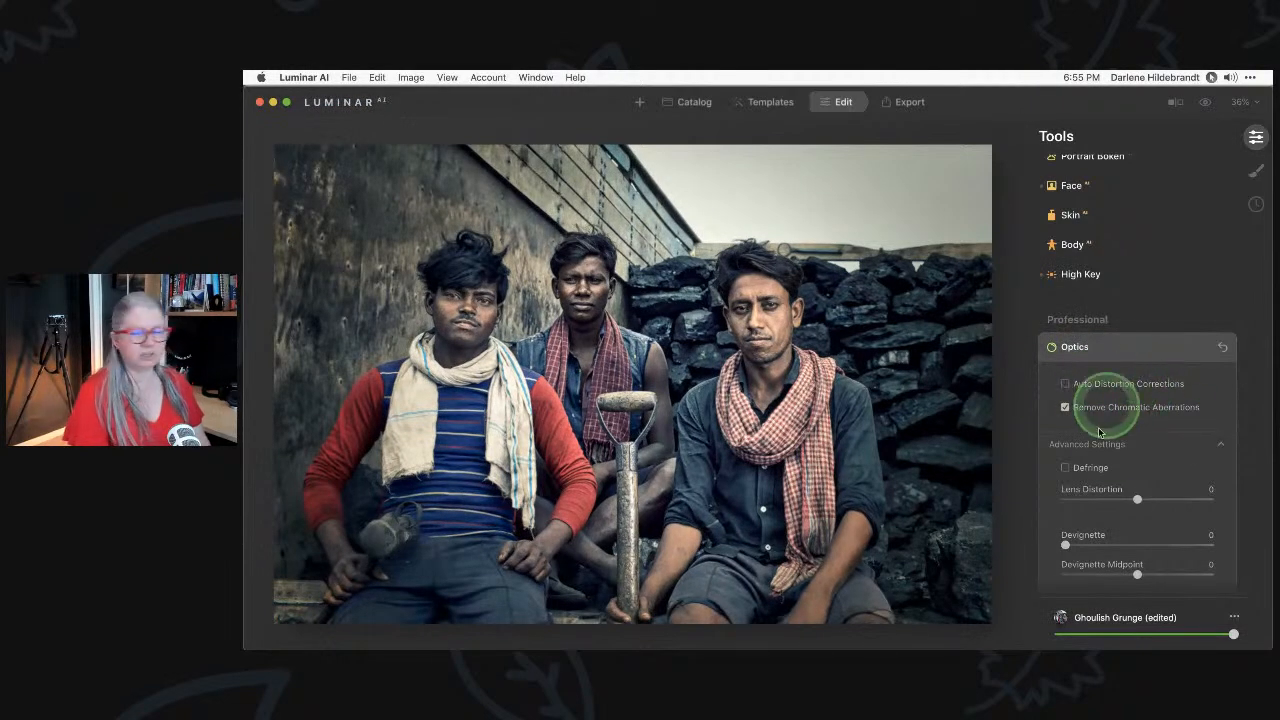
left_click(1123, 350)
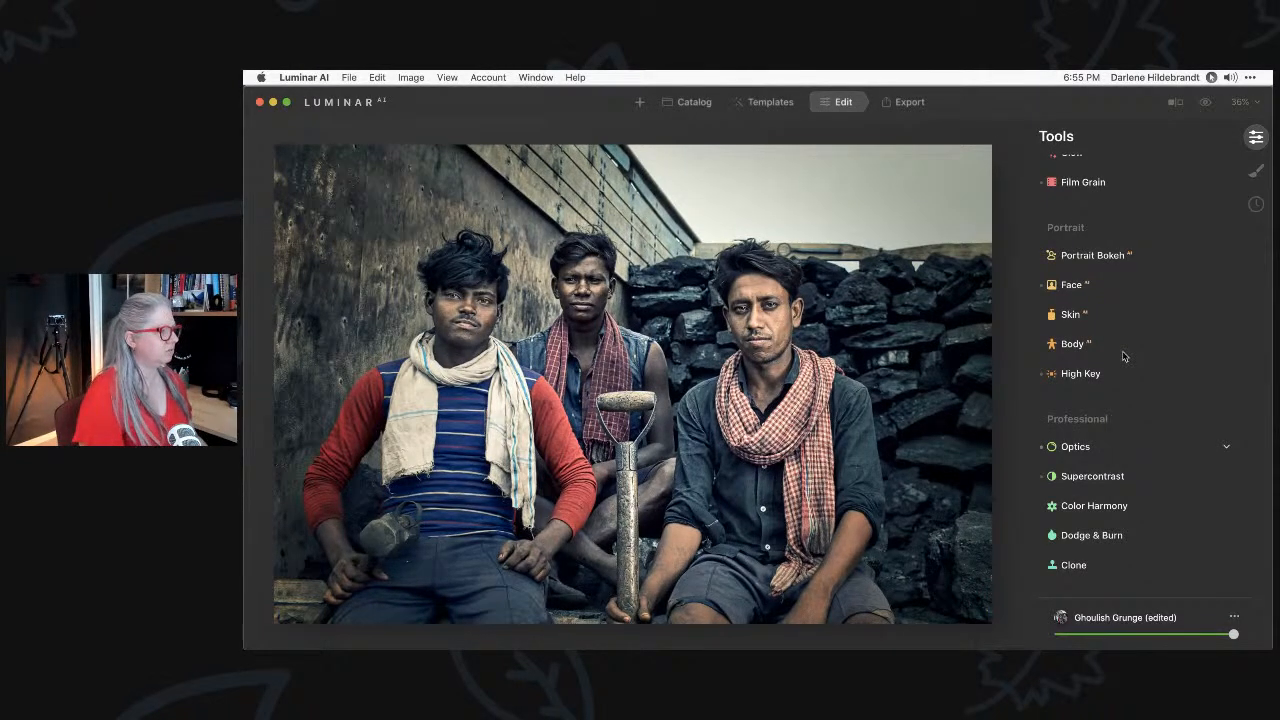
Make the vignette hard-edged and darker in the Vignette tool with Feather -100, Amount -78 and Roundness 32.
scroll(1123, 356, "up", 10)
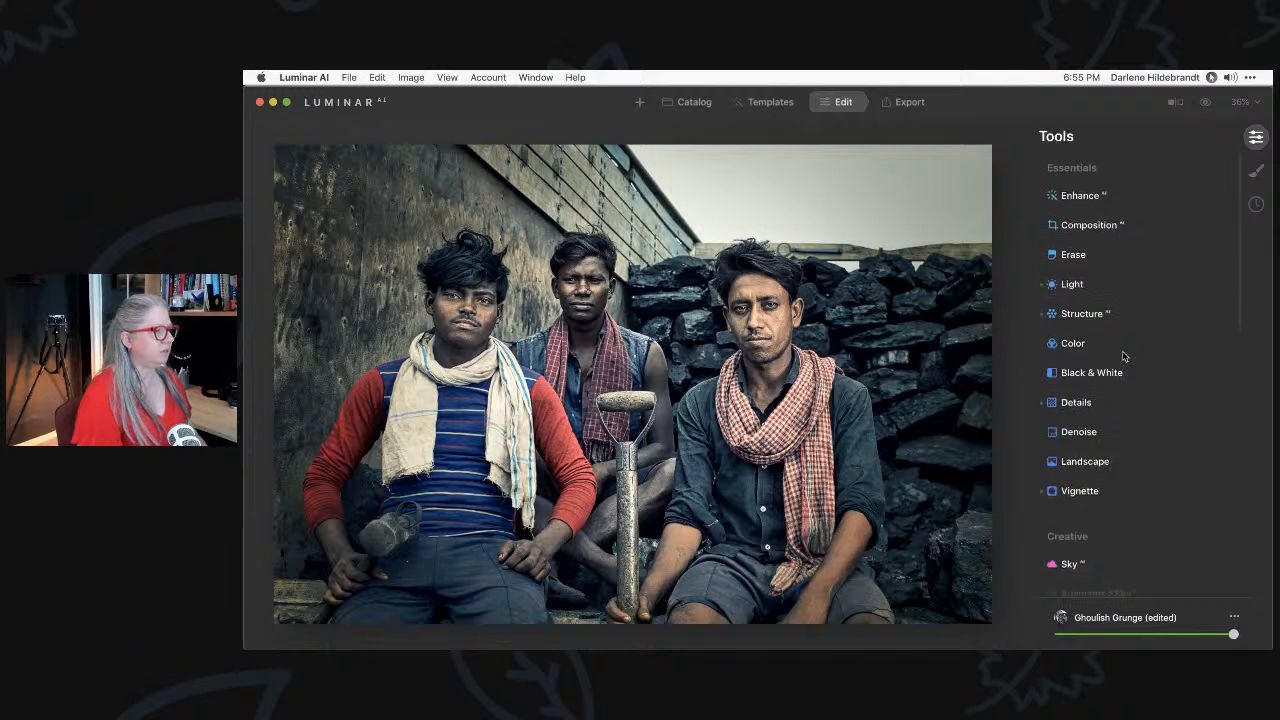
left_click(1079, 491)
scroll(1108, 426, "down", 2)
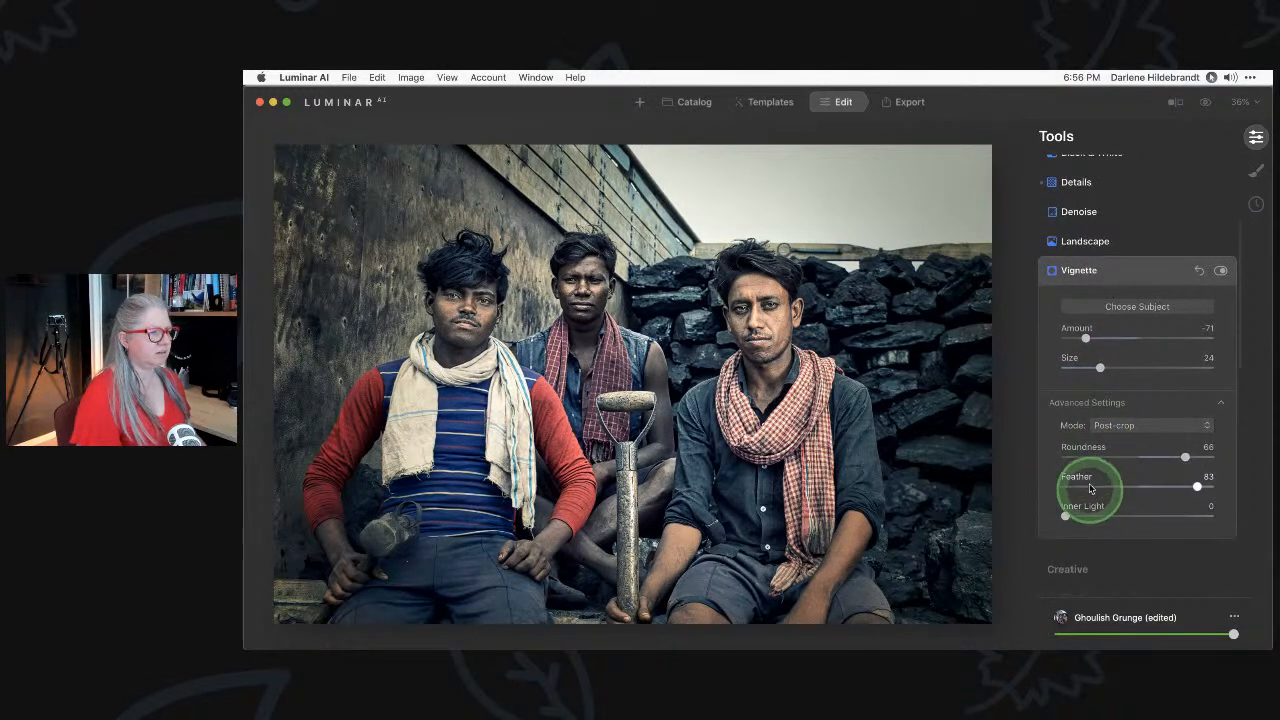
left_click_drag(1090, 491, 1035, 488)
scroll(1103, 503, "up", 1)
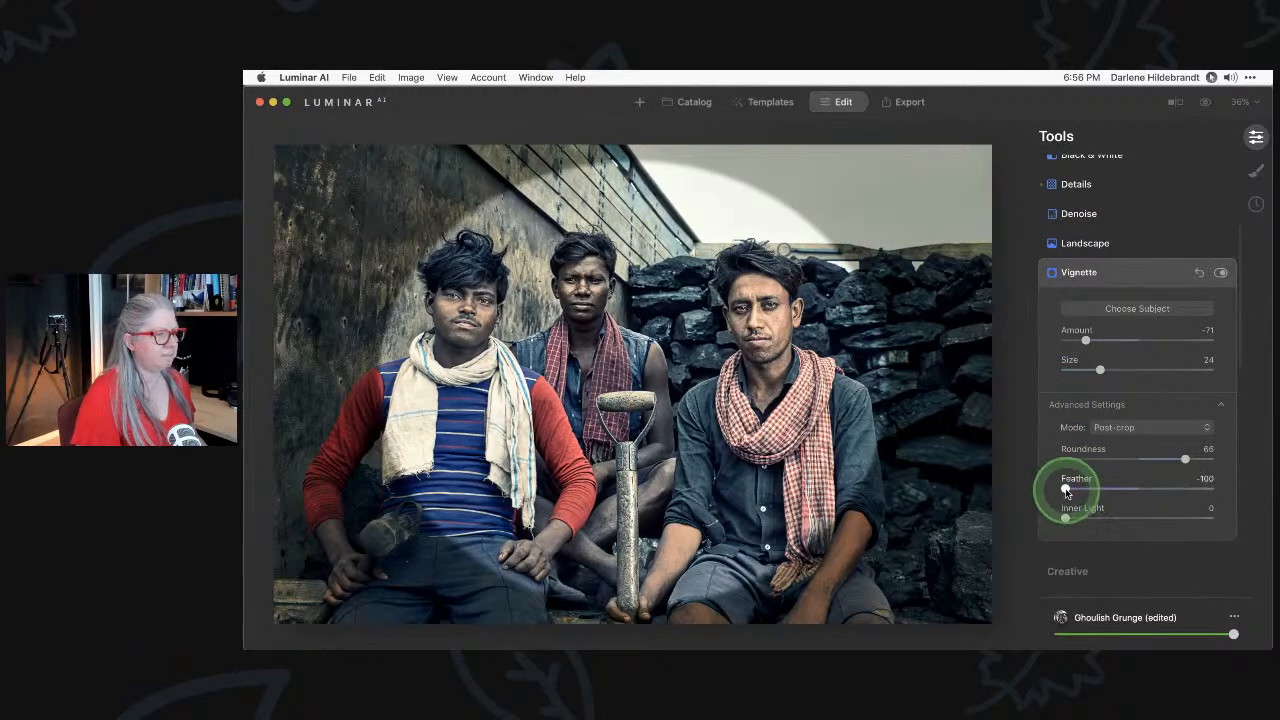
scroll(1066, 491, "down", 1)
left_click_drag(1086, 339, 1080, 341)
scroll(1185, 457, "down", 1)
left_click_drag(1185, 457, 1160, 452)
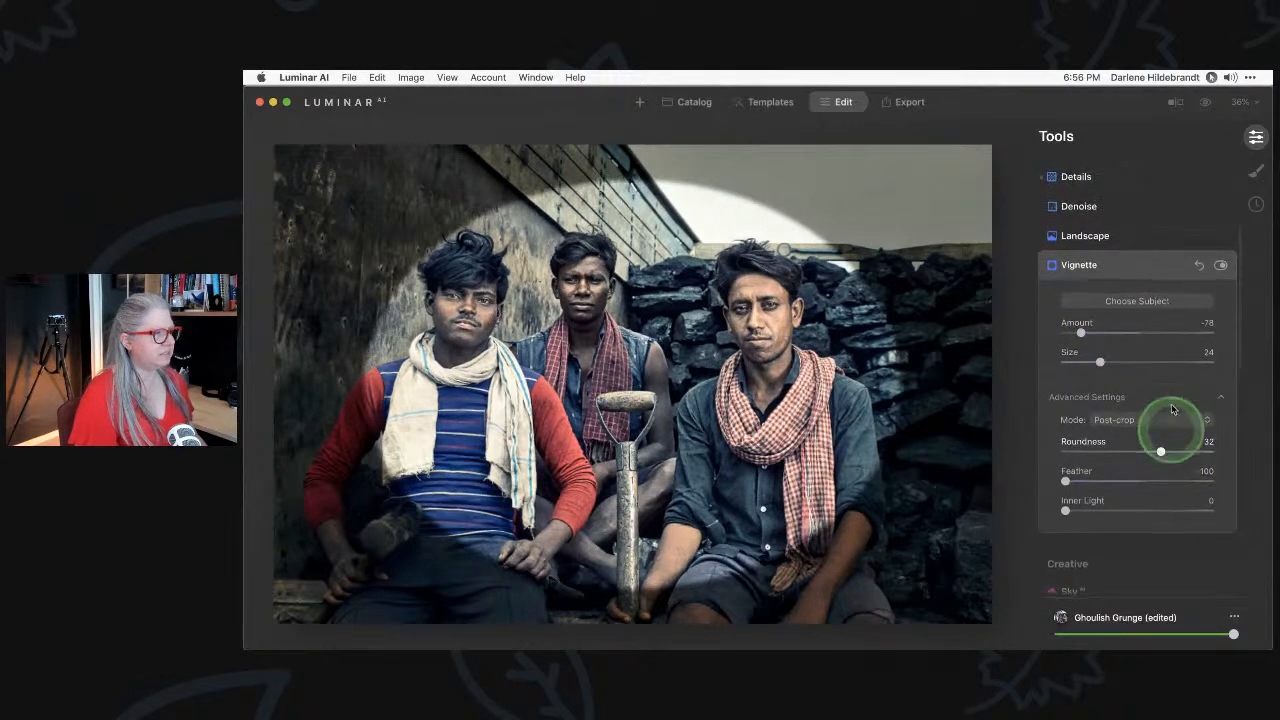
scroll(1100, 363, "down", 1)
left_click_drag(1100, 362, 1102, 361)
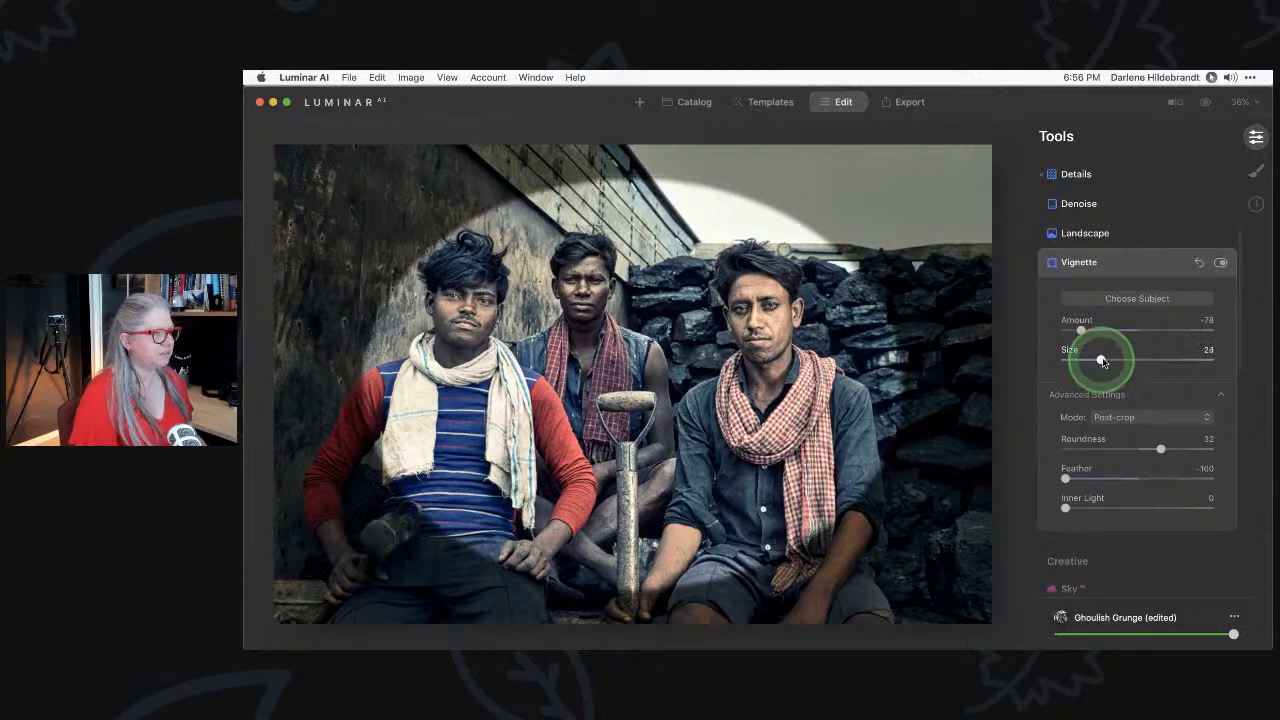
Choose the vignette's subject point and centre it on the middle man's chest.
left_click(1134, 298)
left_click(664, 367)
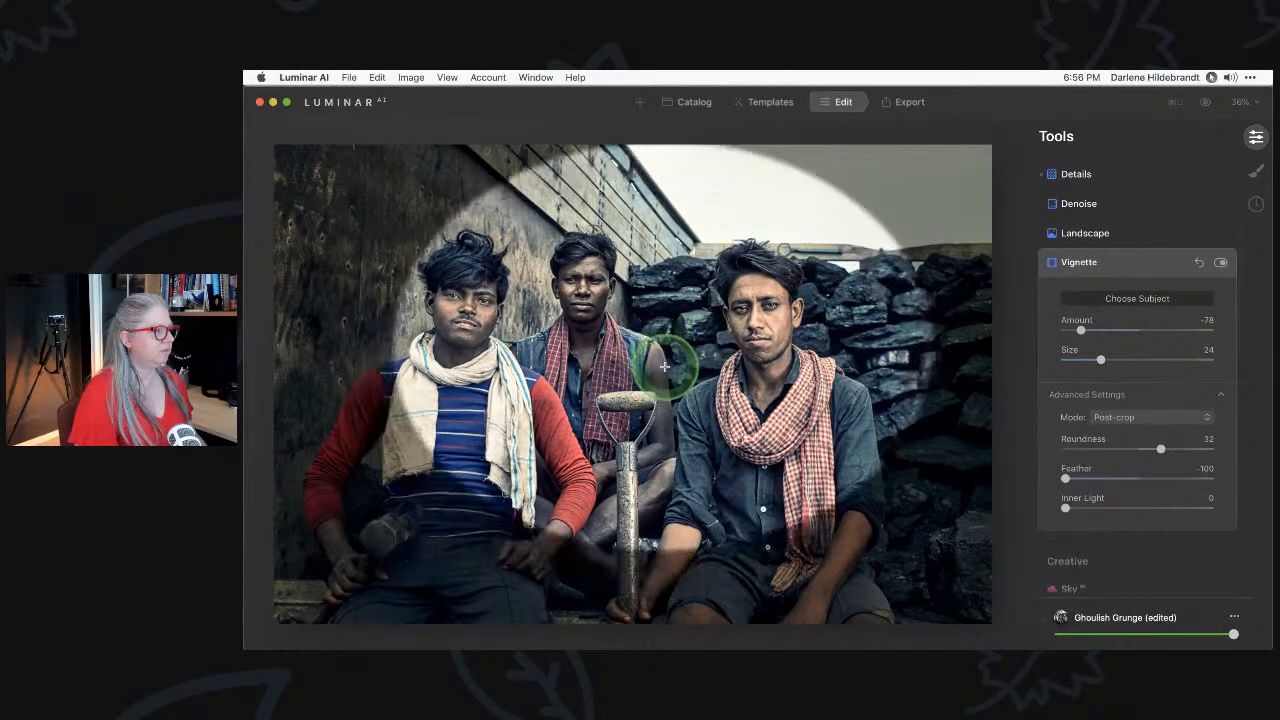
left_click_drag(664, 367, 611, 354)
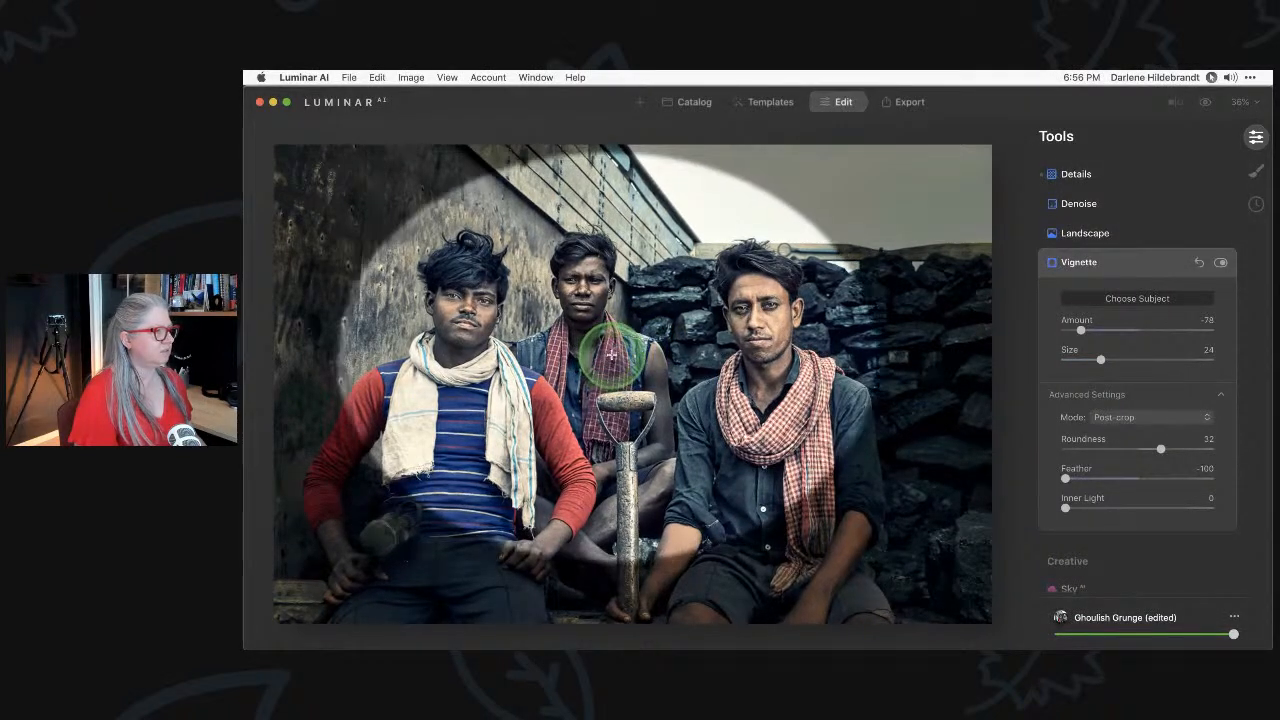
Soften the vignette's edge with Feather 31 and lighten its Amount slightly.
left_click_drag(1065, 478, 1160, 478)
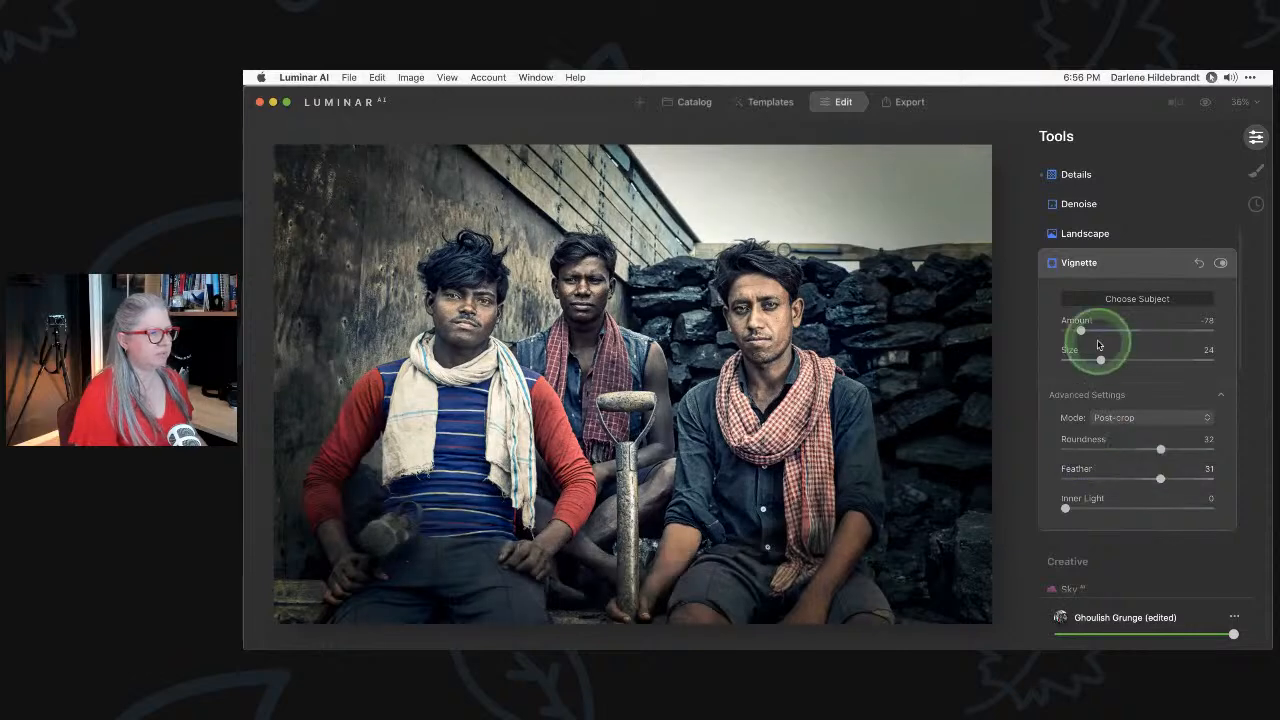
mouse_move(1071, 329)
left_mouse_down()
mouse_move(1107, 330)
mouse_move(1085, 328)
left_mouse_up()
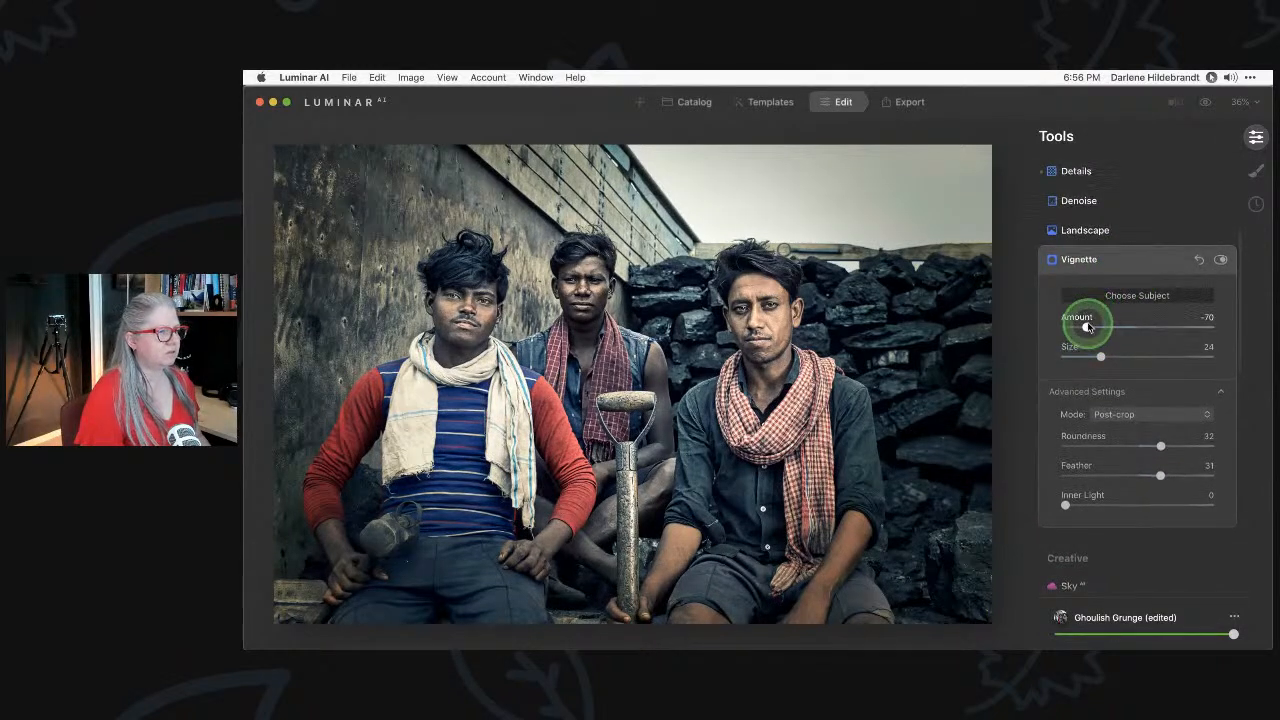
left_click_drag(1086, 327, 1091, 327)
left_click(1120, 272)
Darken the portrait slightly in the Light tool by setting Exposure to -0.17.
scroll(1118, 275, "up", 5)
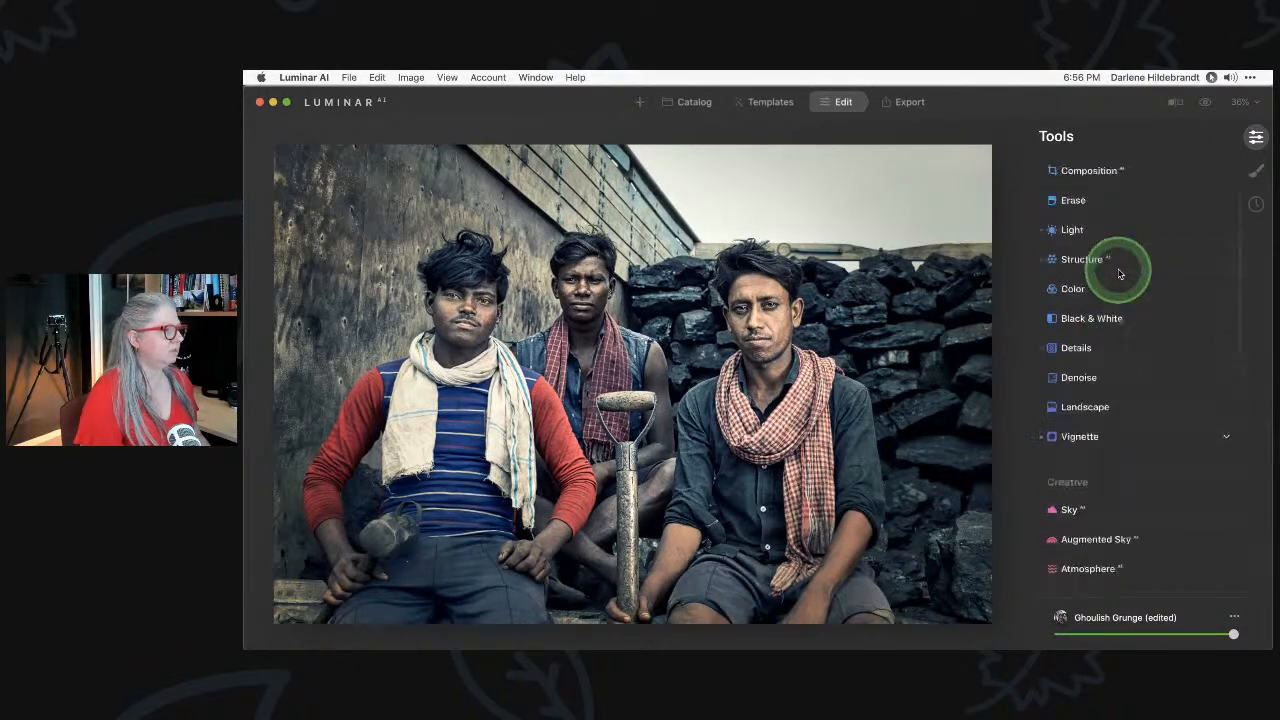
left_click(1111, 283)
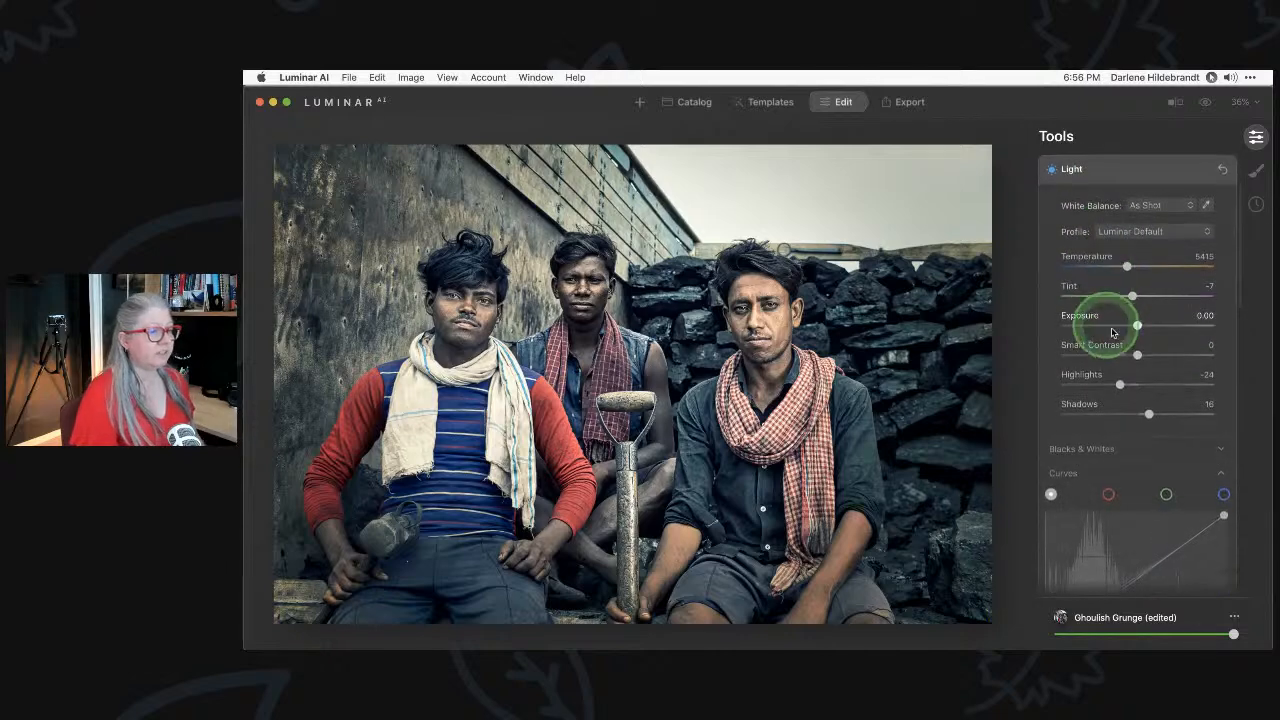
left_click_drag(1136, 333, 1135, 325)
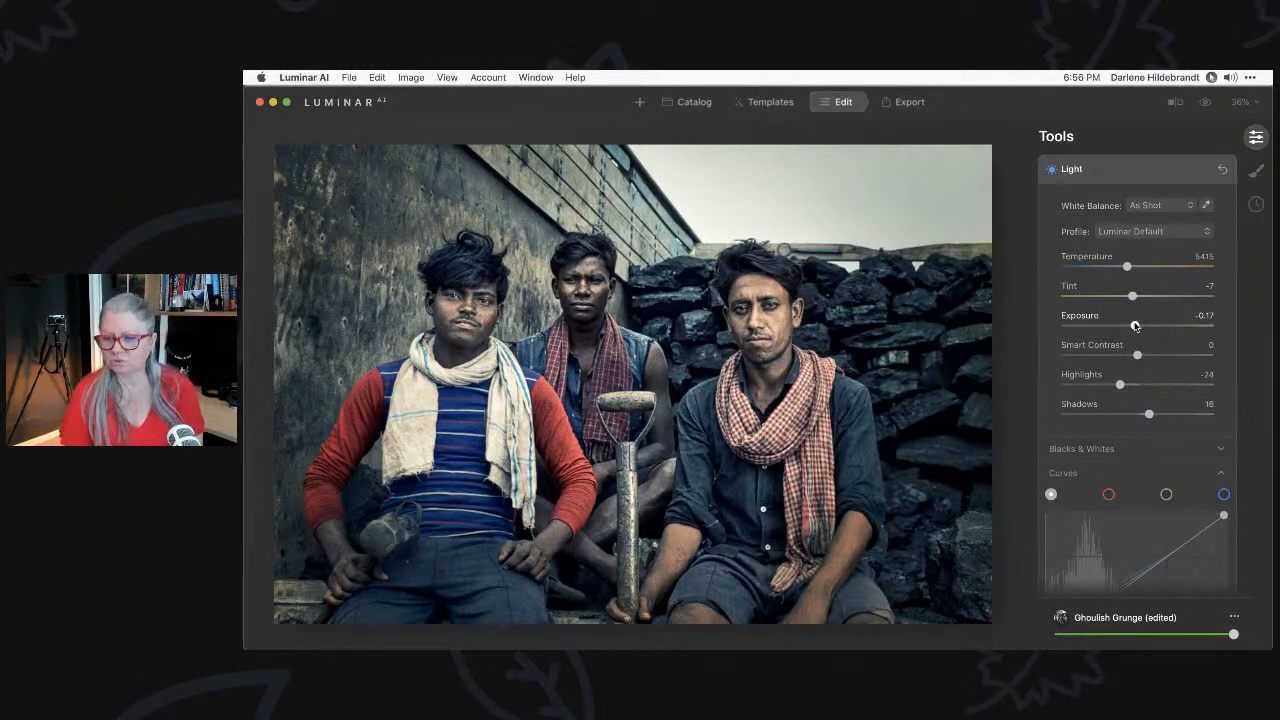
Reduce Face Light slightly in the Face AI tool.
scroll(1134, 325, "down", 15)
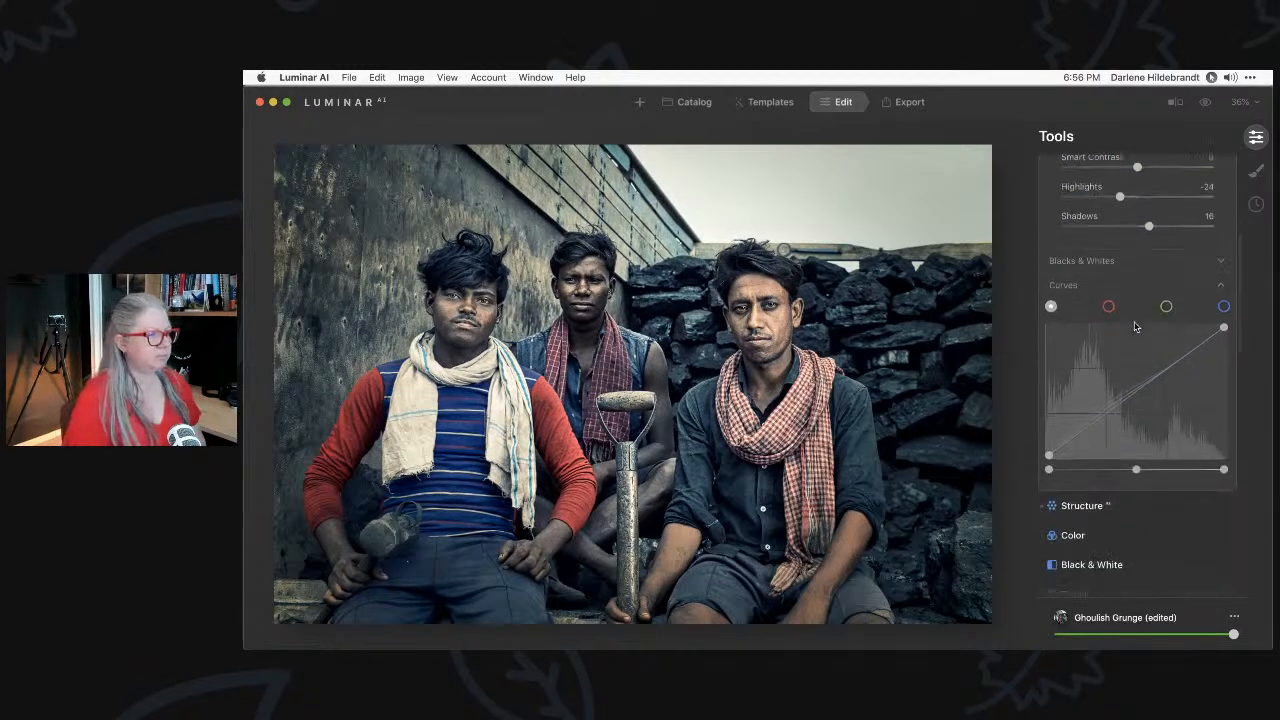
scroll(1134, 325, "down", 6)
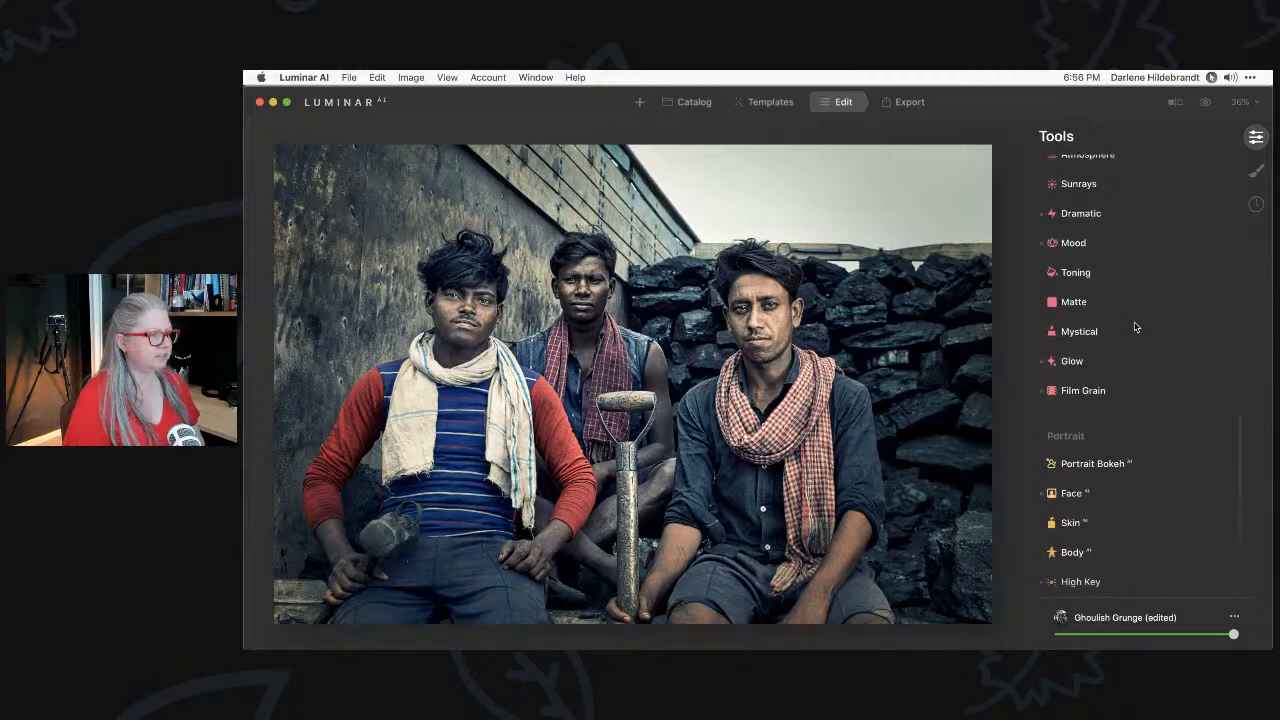
left_click(1097, 377)
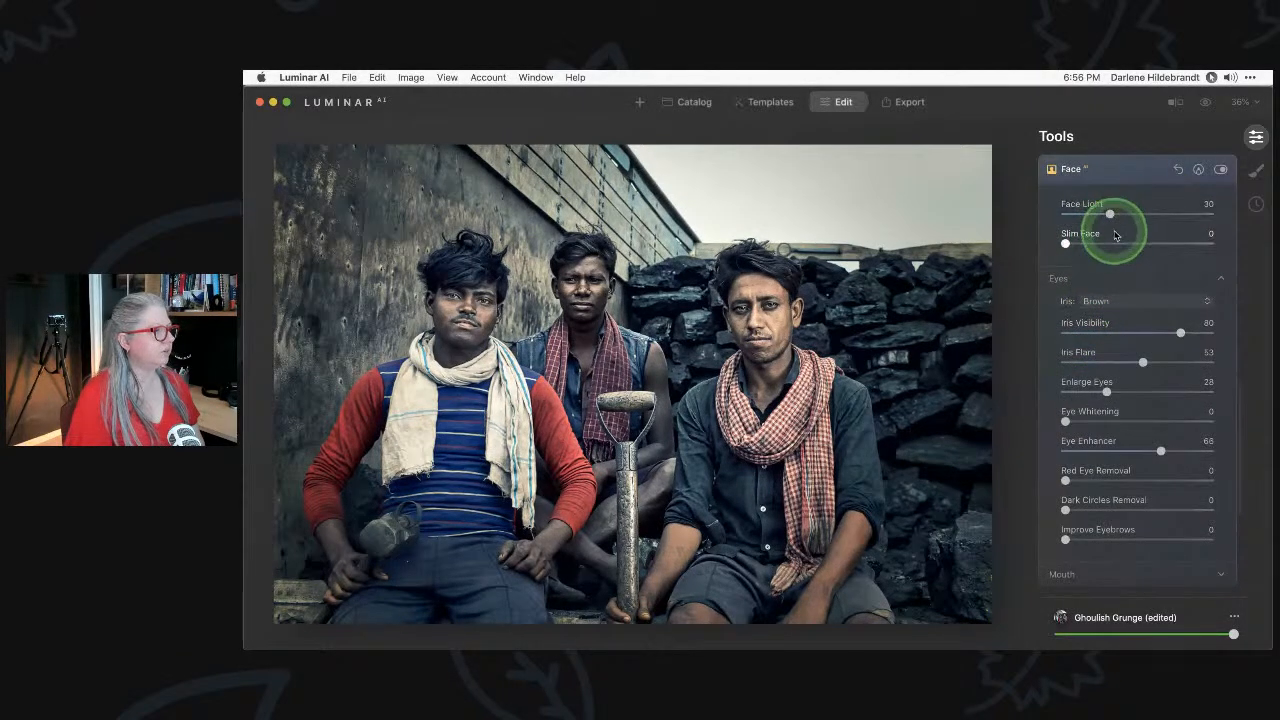
left_click_drag(1110, 213, 1107, 213)
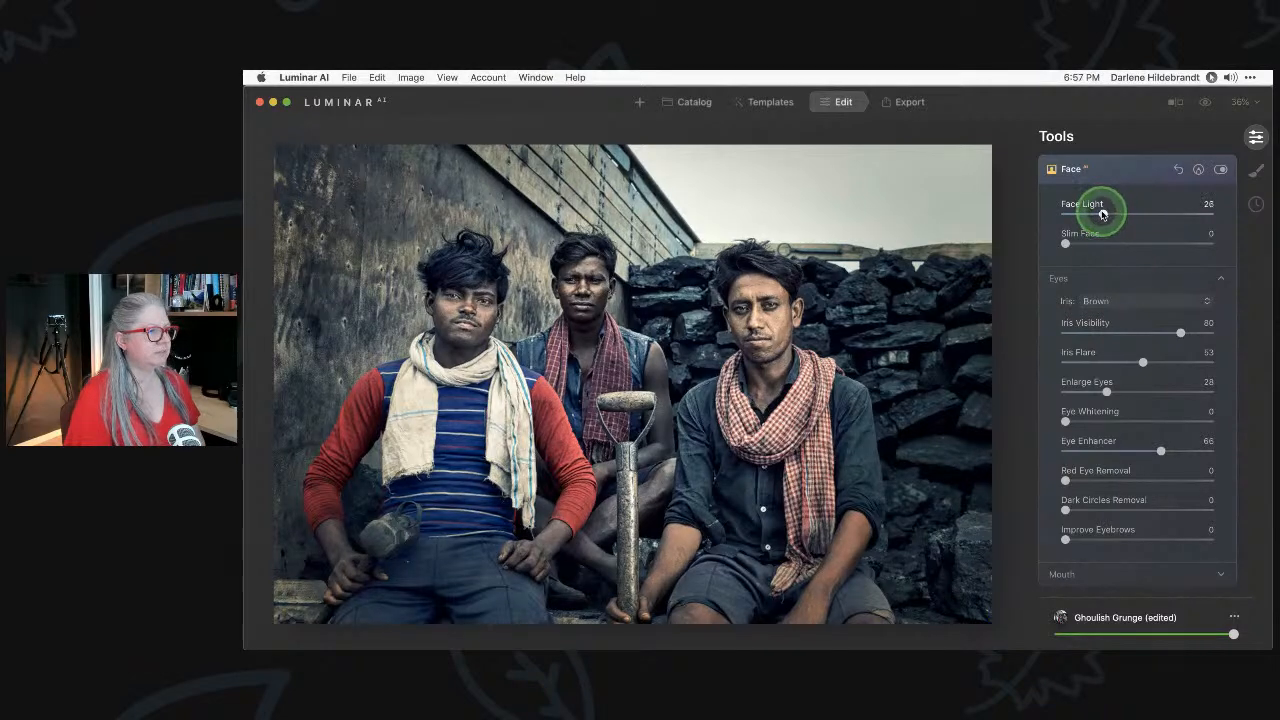
Darken the whole portrait further in the Light tool by setting Exposure to -0.31.
scroll(1102, 213, "up", 10)
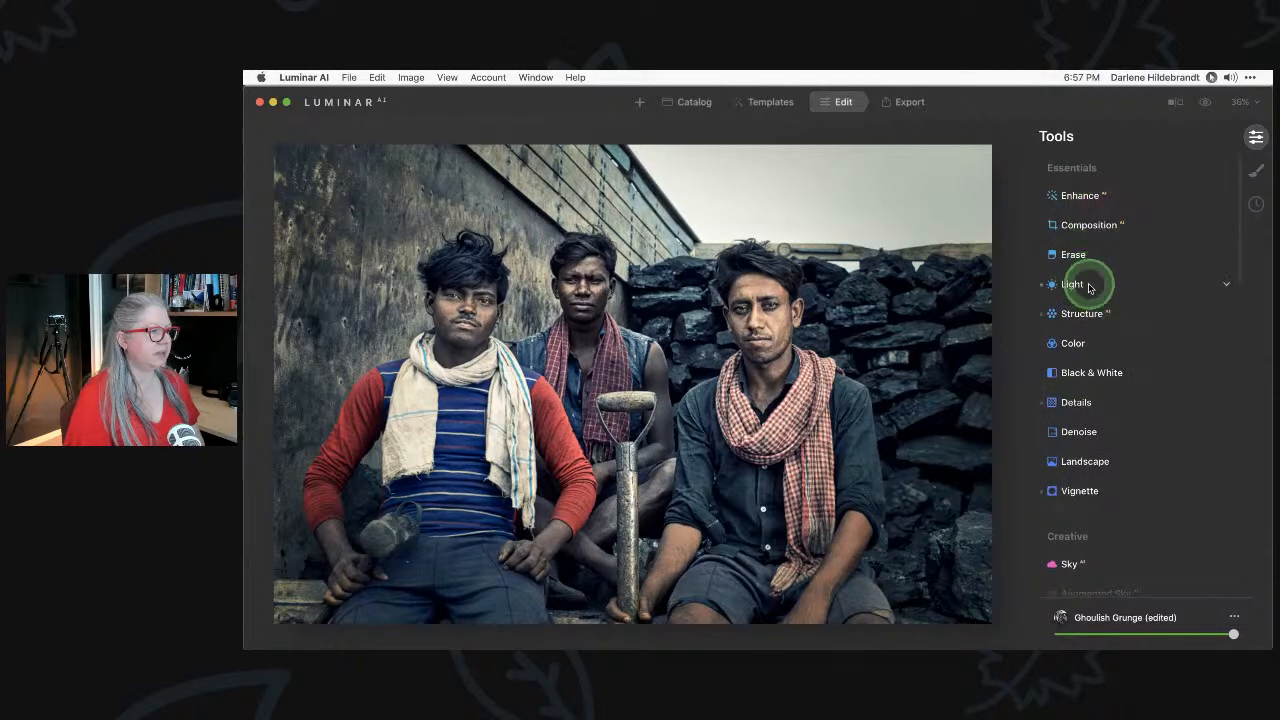
left_click(1088, 287)
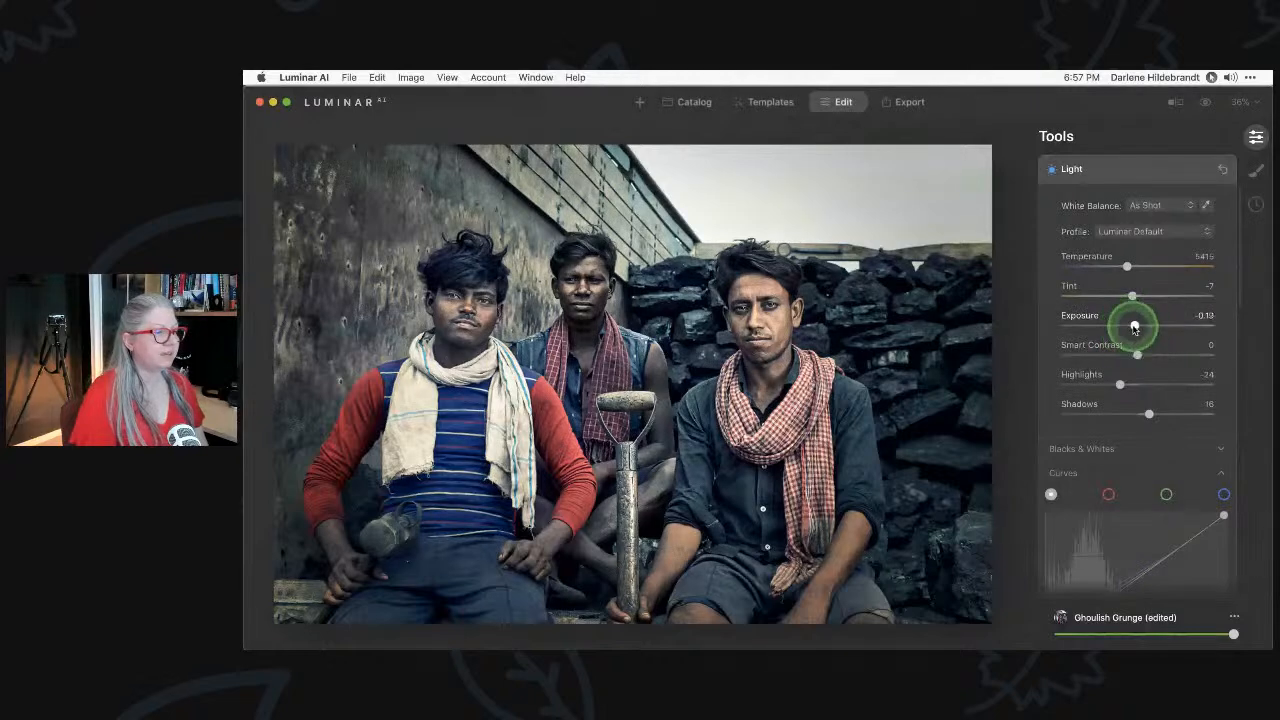
left_click_drag(1134, 326, 1128, 327)
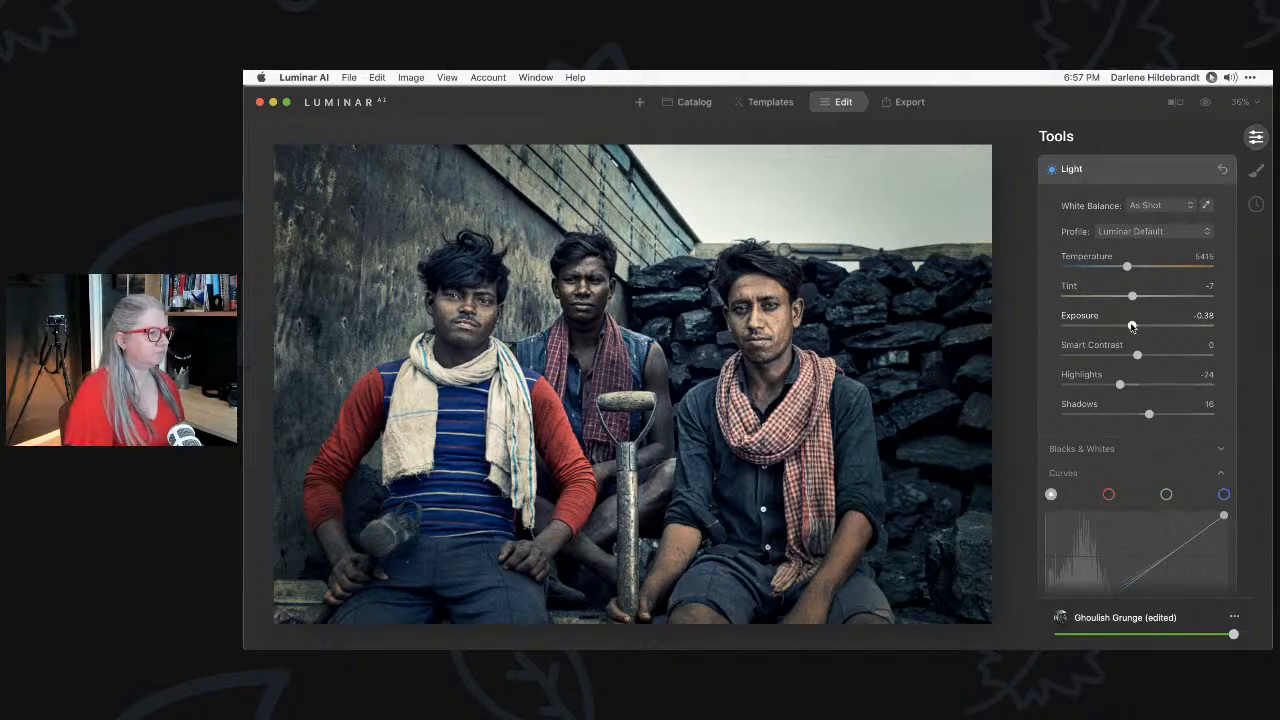
left_click(1131, 326)
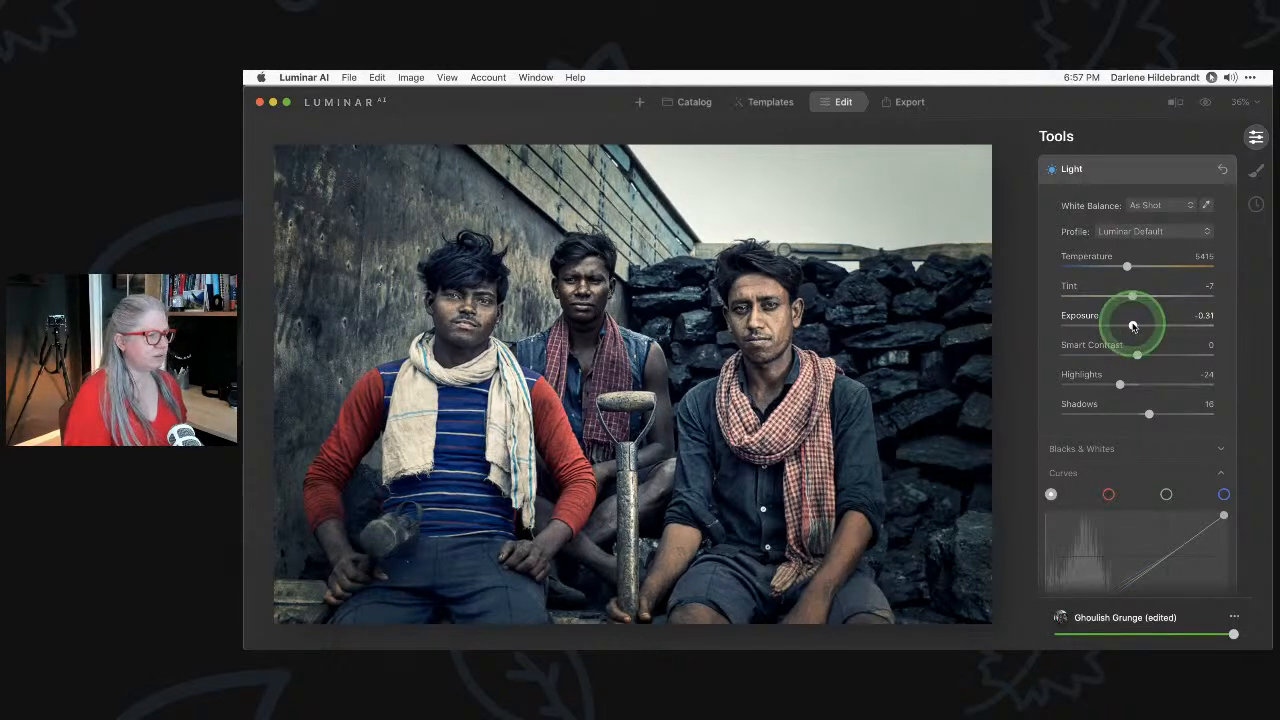
scroll(1132, 326, "down", 5)
scroll(1133, 327, "down", 10)
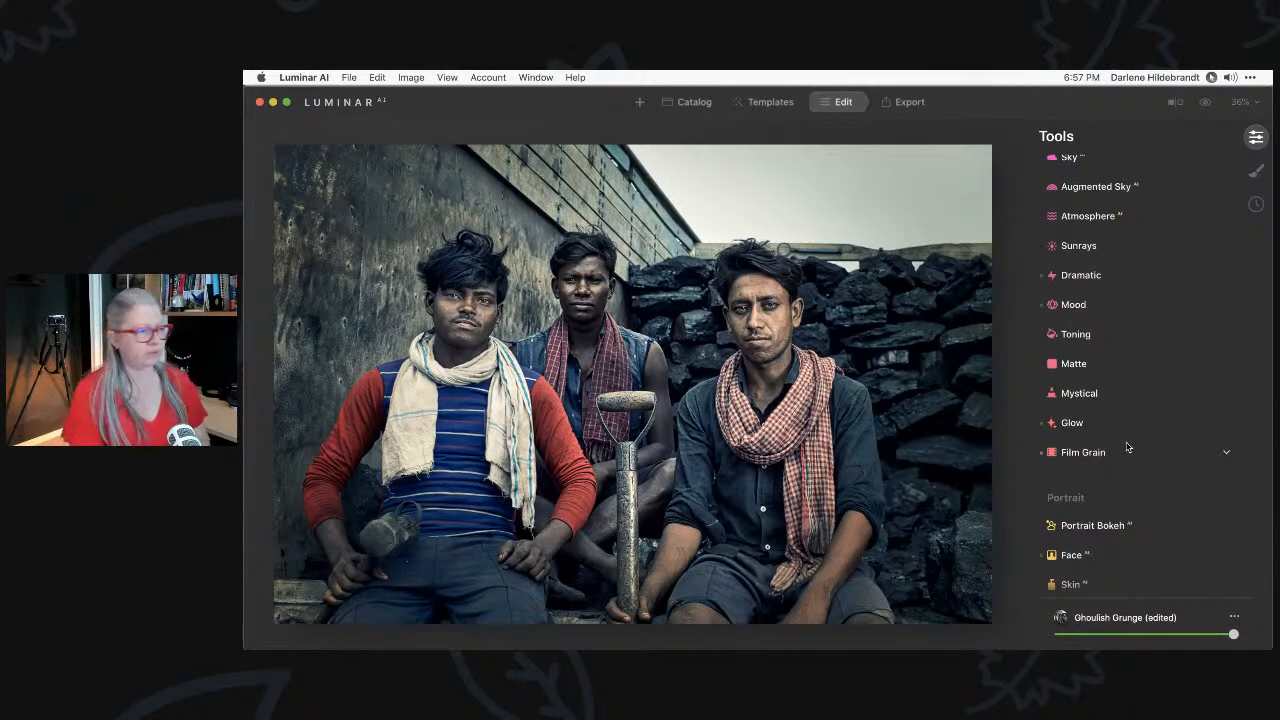
Open the Sky tool and browse the DPM pack 1 and California Clear Skies collections.
scroll(1128, 448, "up", 2)
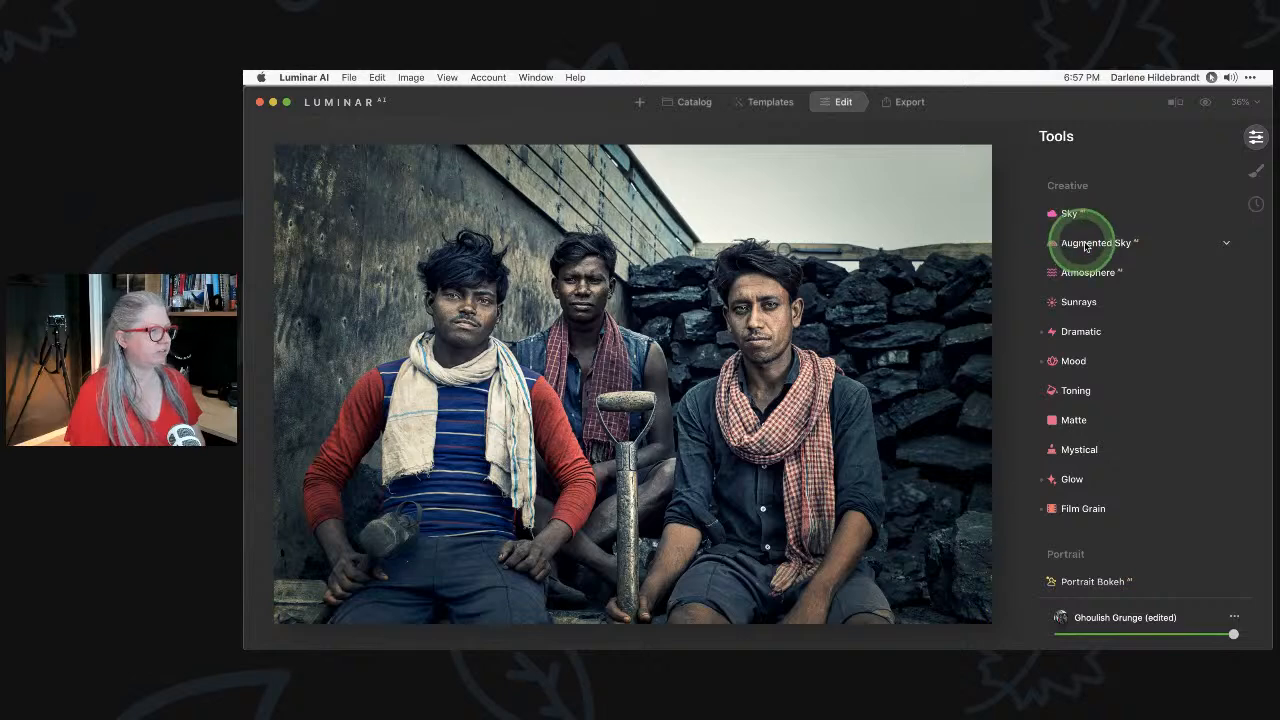
scroll(1084, 217, "down", 4)
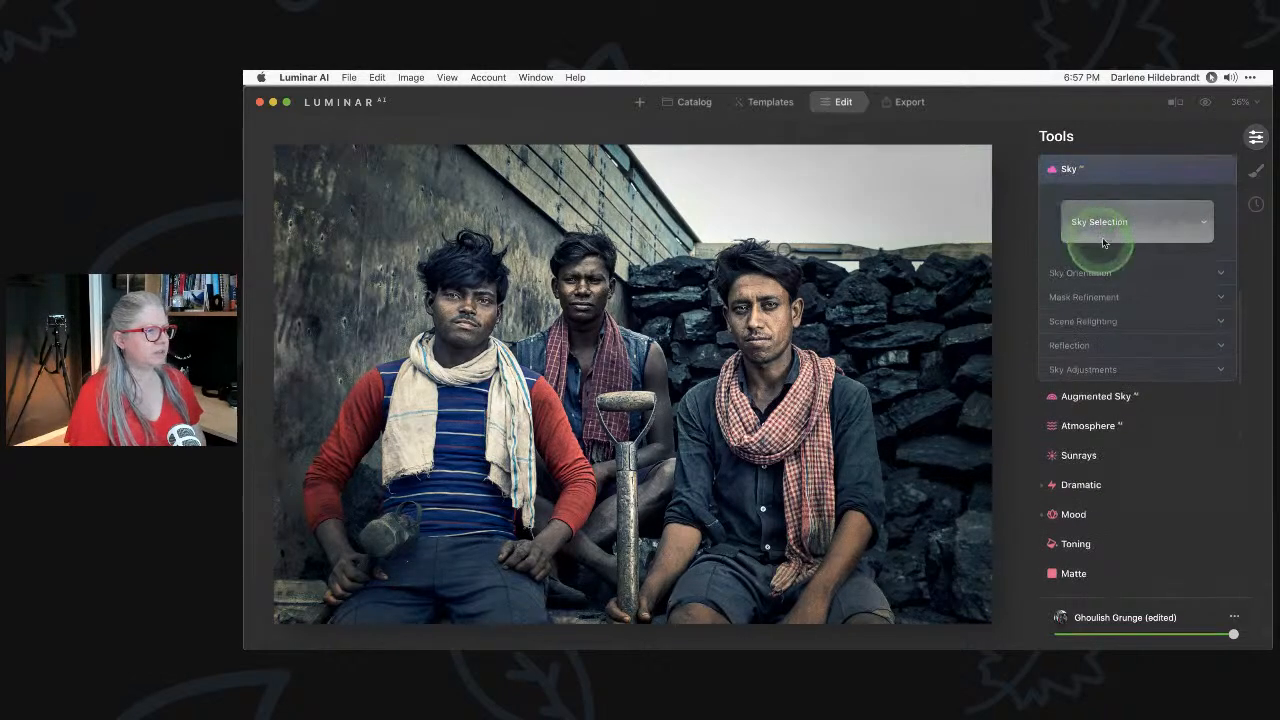
scroll(1103, 231, "up", 3)
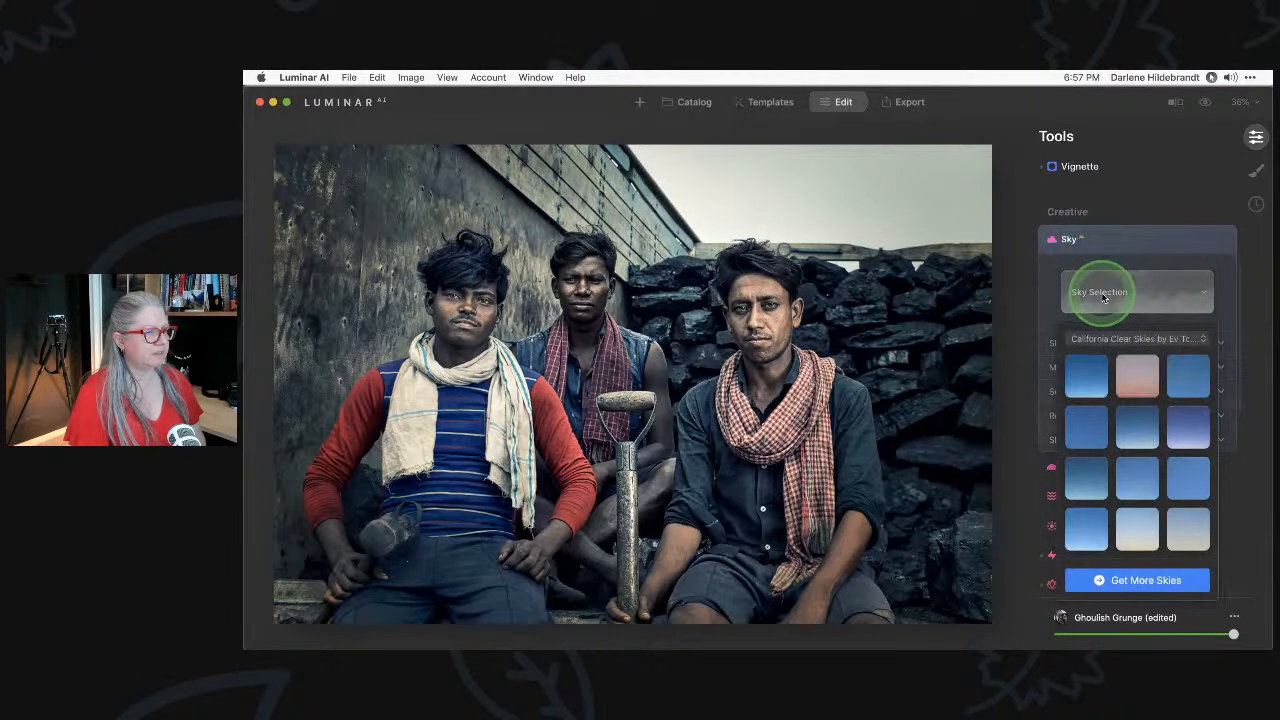
left_click(1078, 340)
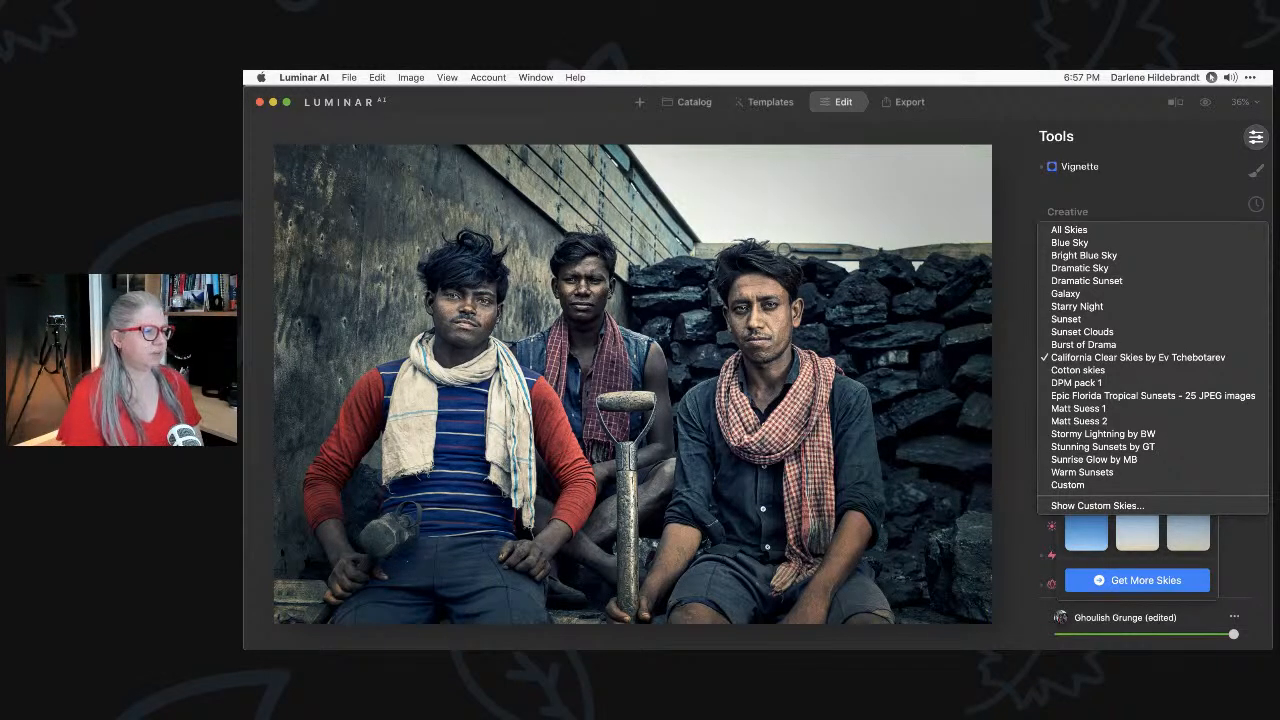
left_click(1150, 382)
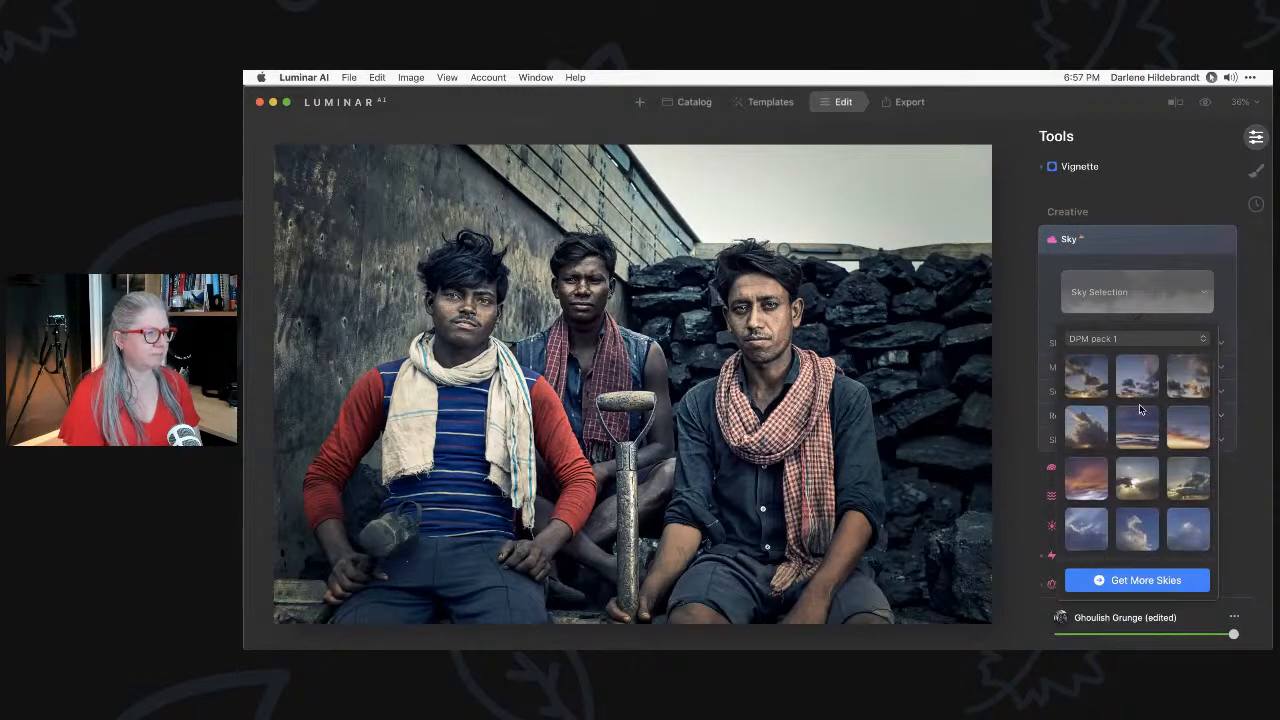
left_click(1145, 488)
left_click(1135, 338)
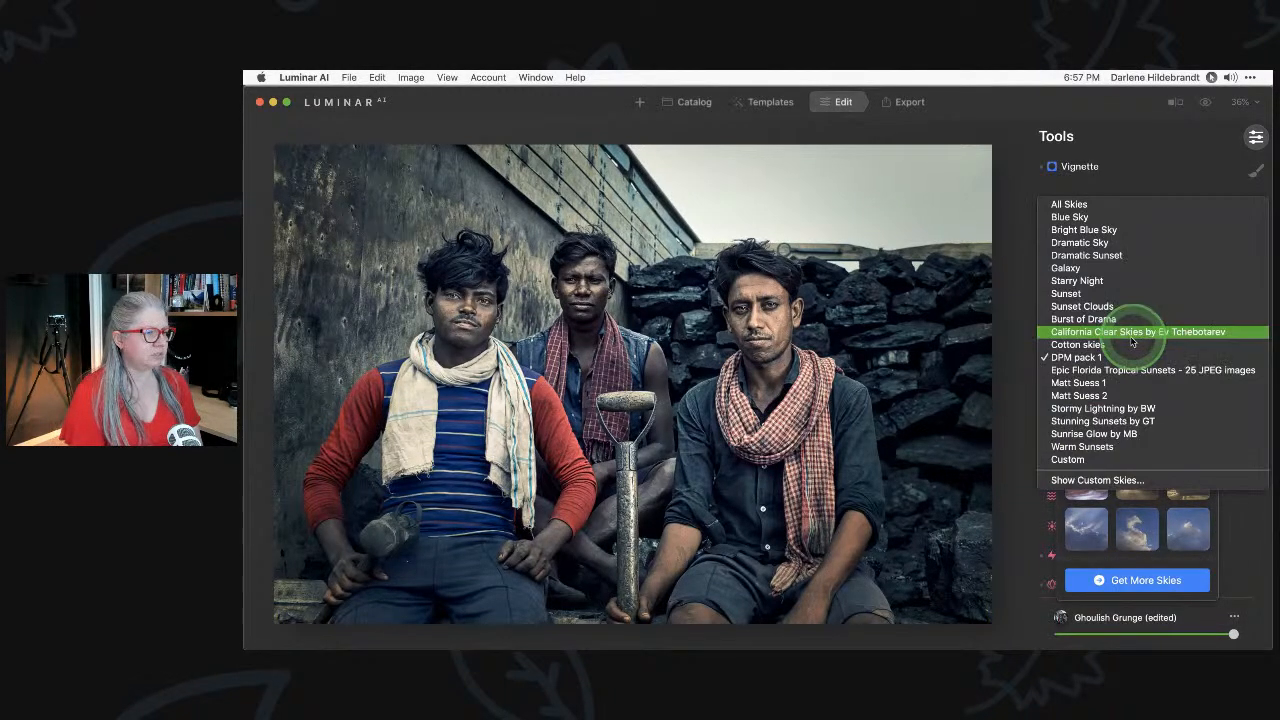
left_click(1127, 334)
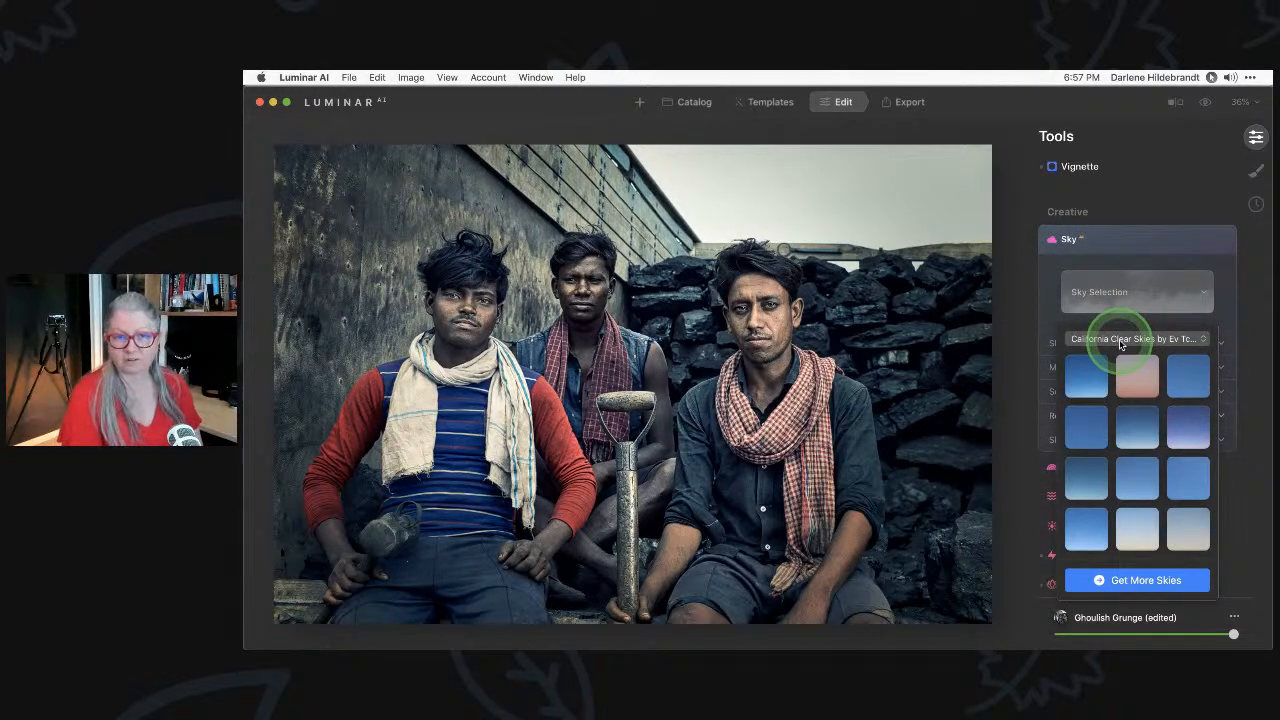
left_click(298, 78)
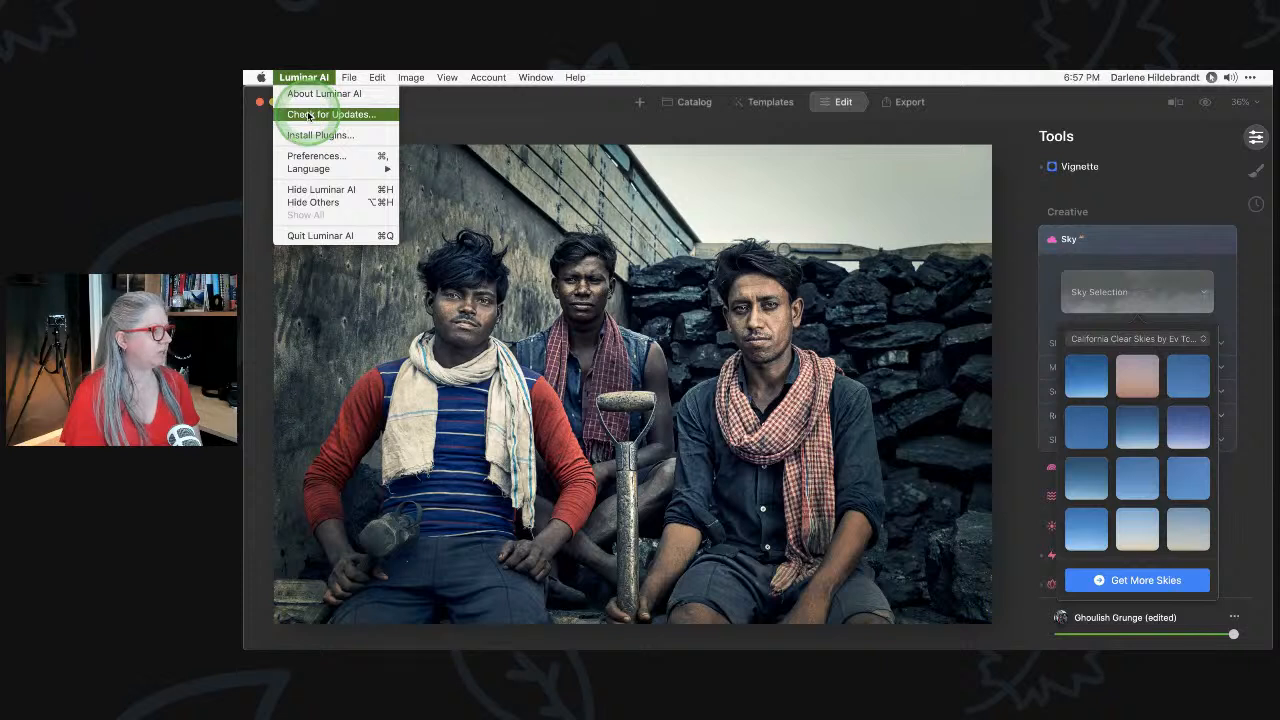
left_click(1045, 340)
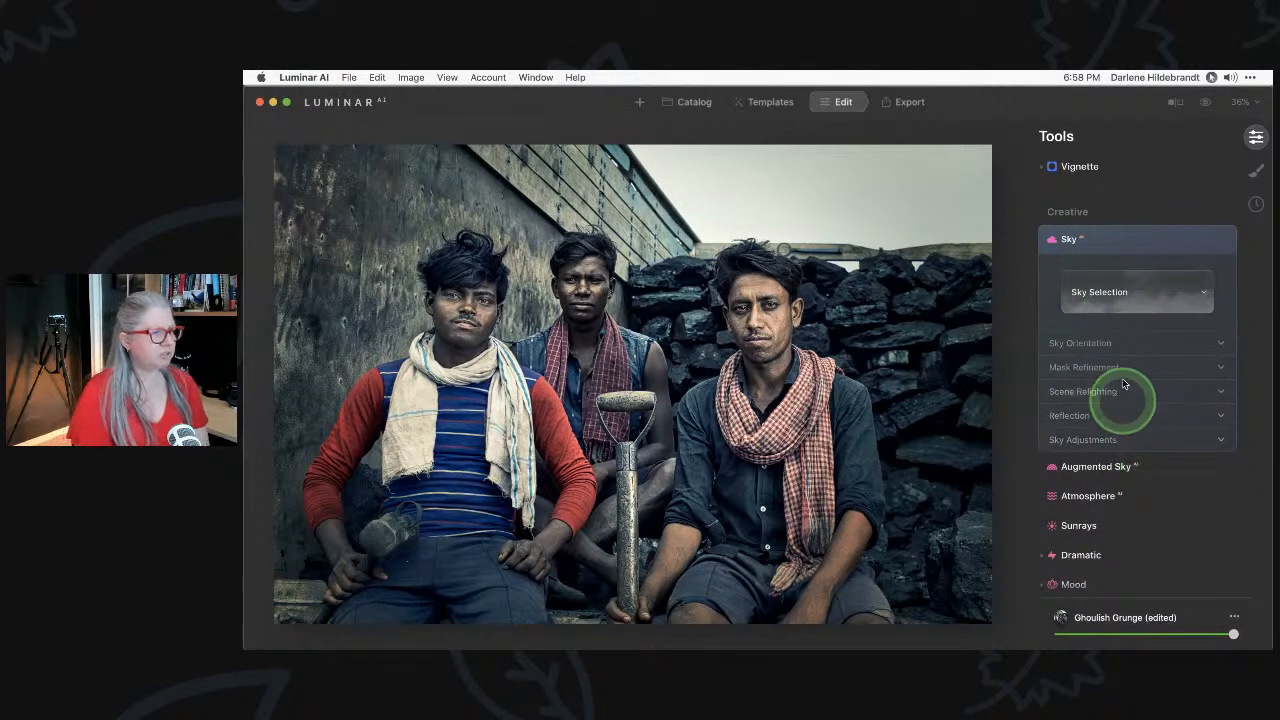
Try the pinkish California Clear Skies 10 as the portrait's replacement sky.
left_click(1140, 296)
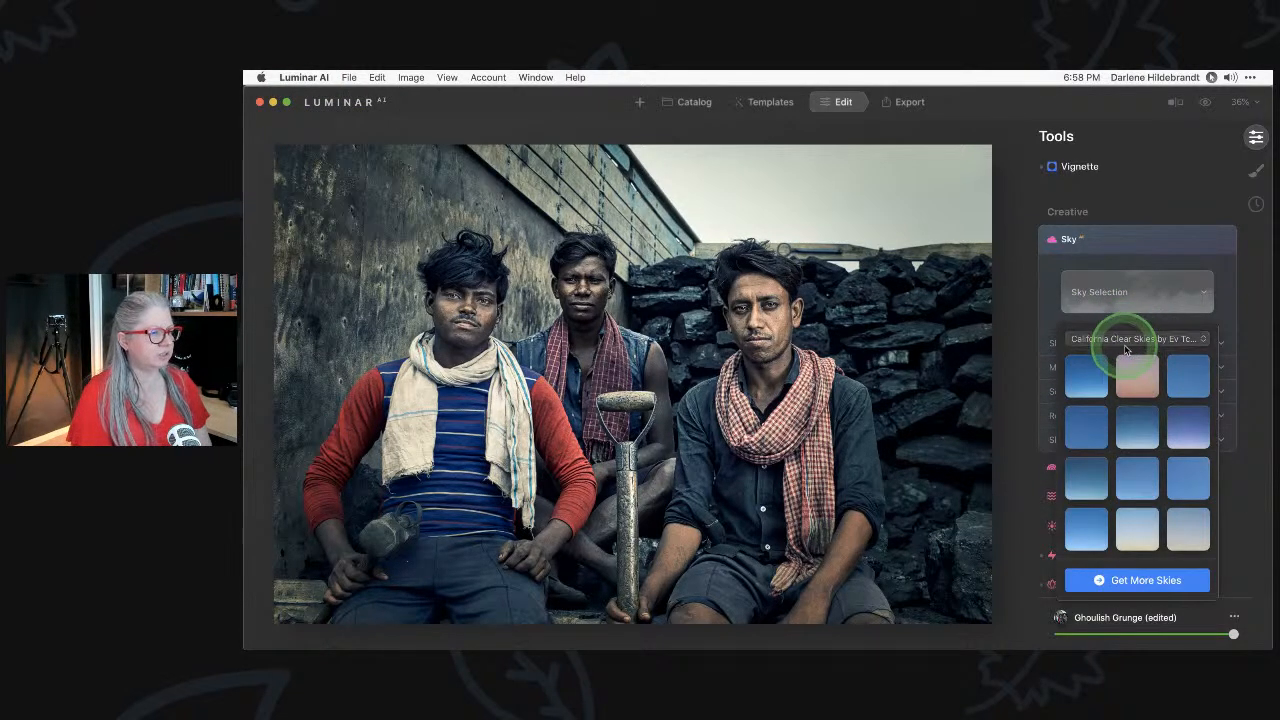
left_click(1127, 378)
scroll(1125, 382, "up", 1)
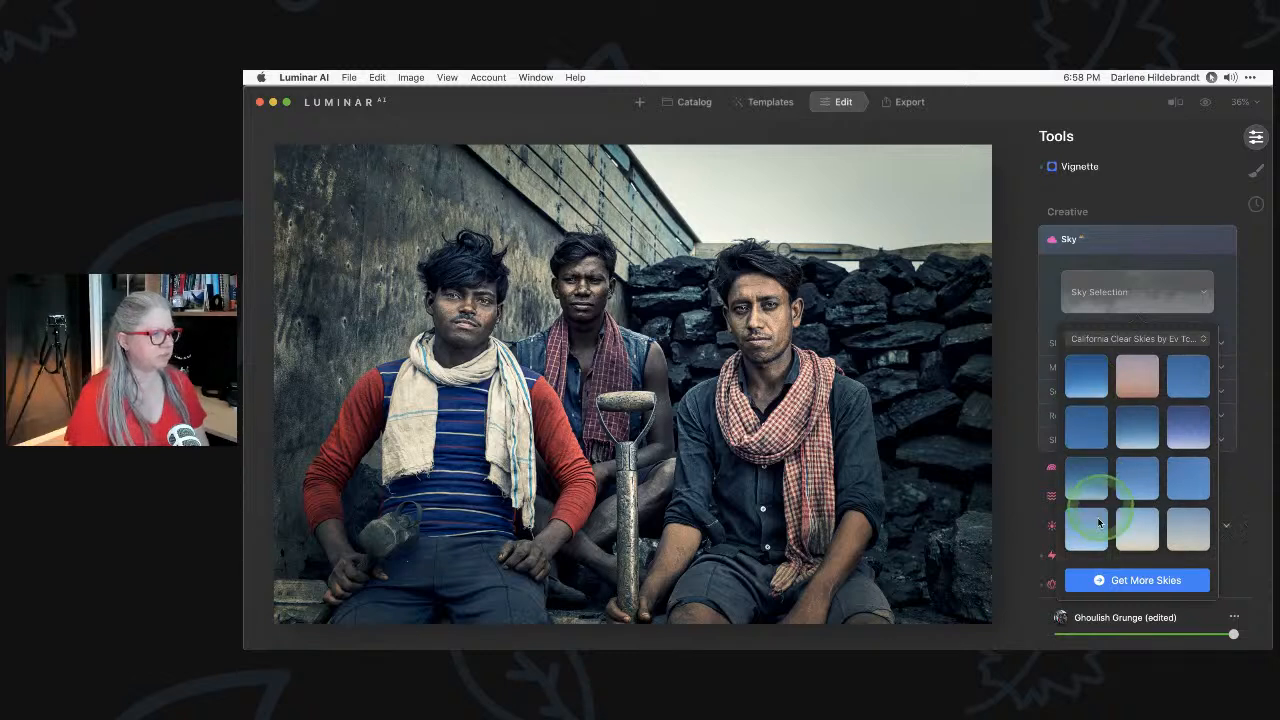
left_click(1134, 374)
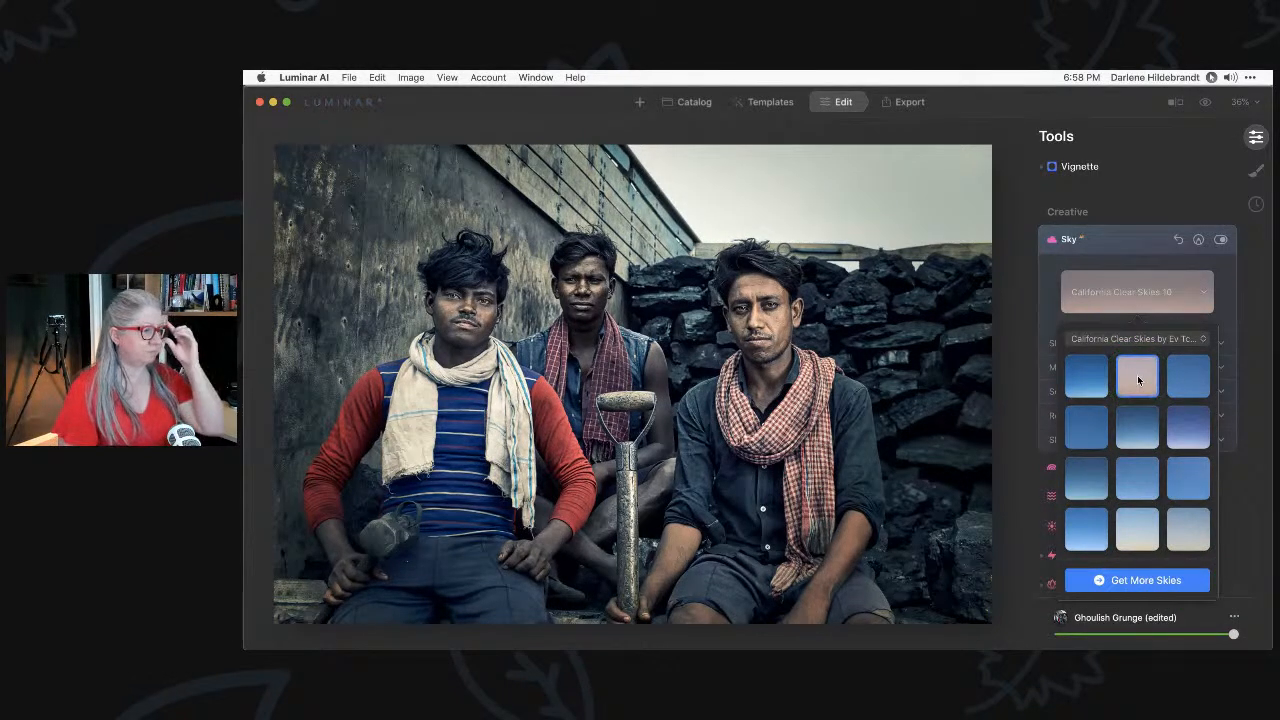
left_click(1140, 378)
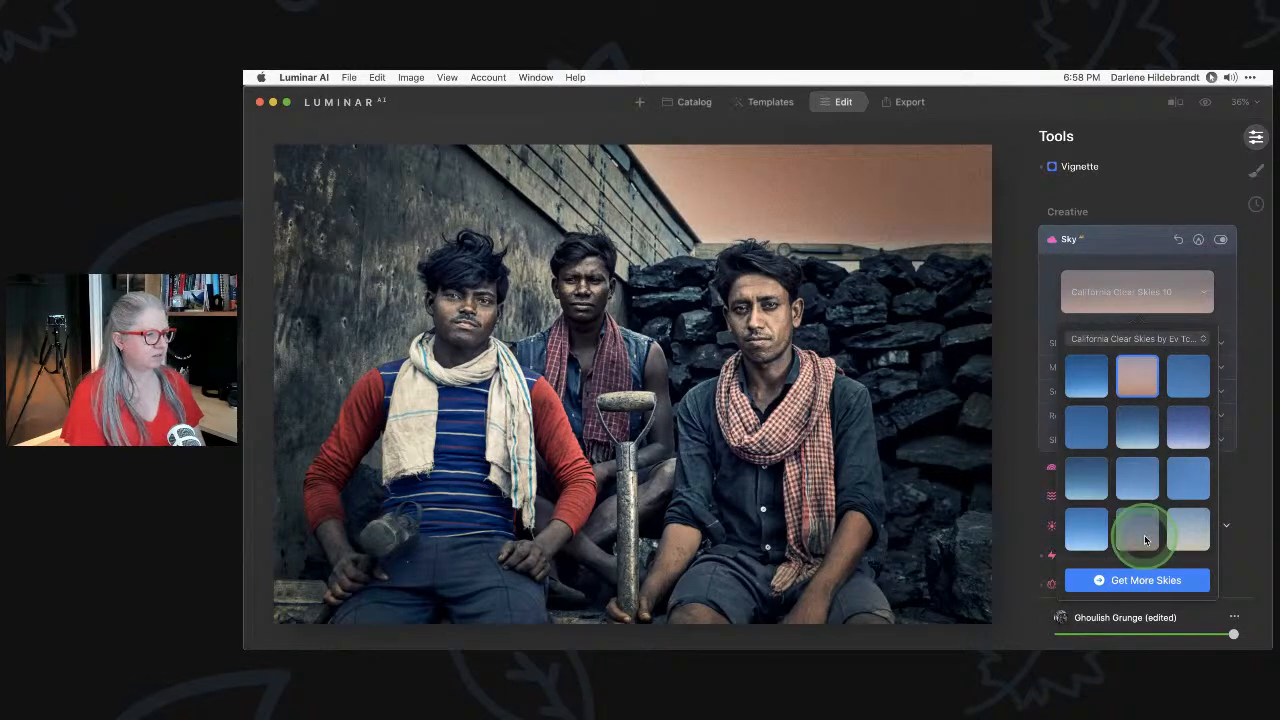
Replace the portrait's sky with California Clear Skies 8.
left_click(1145, 540)
left_click(1053, 303)
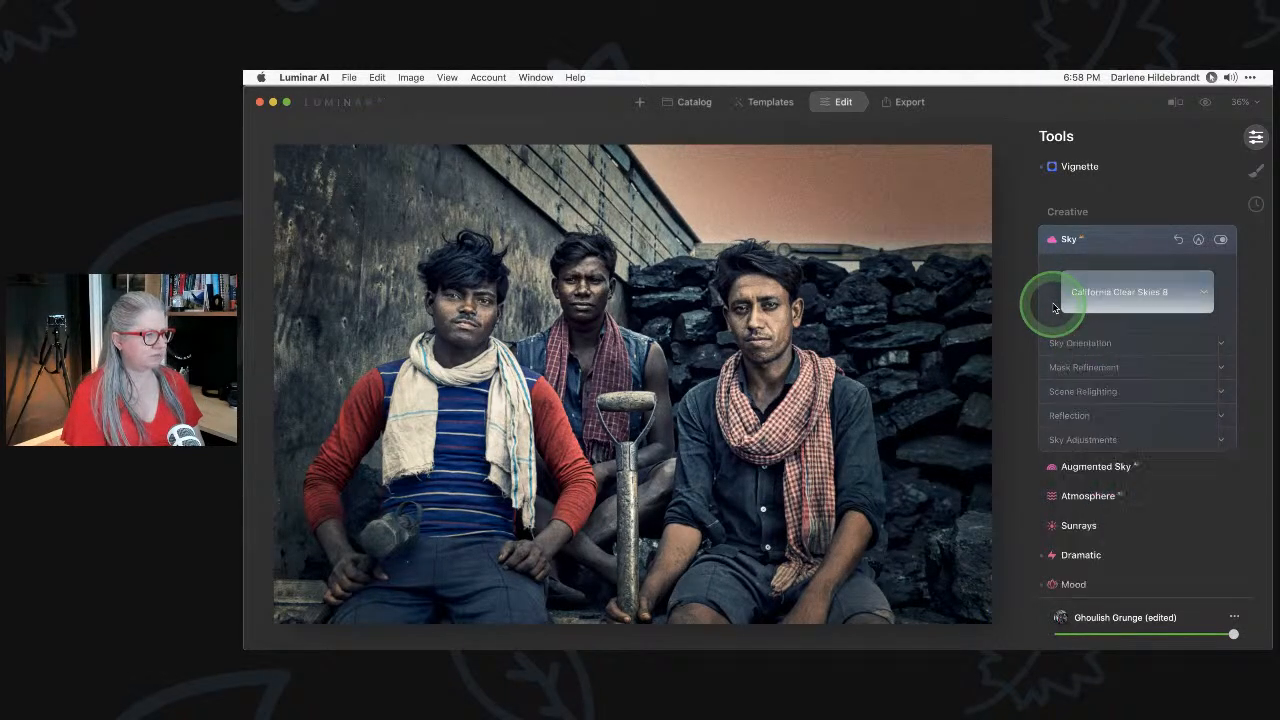
Lower the replacement sky's horizon line to slightly below the top of the coal pile using Horizon Position.
left_click(1068, 442)
left_click(1075, 325)
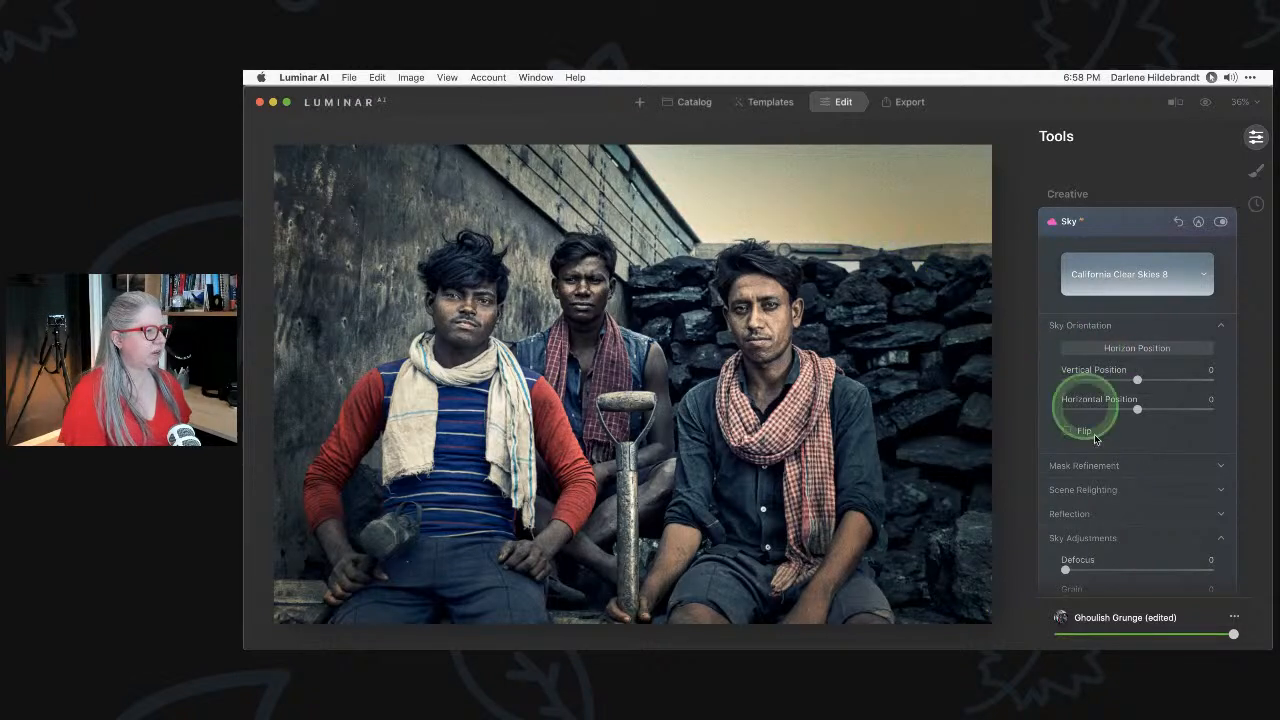
left_click(1134, 352)
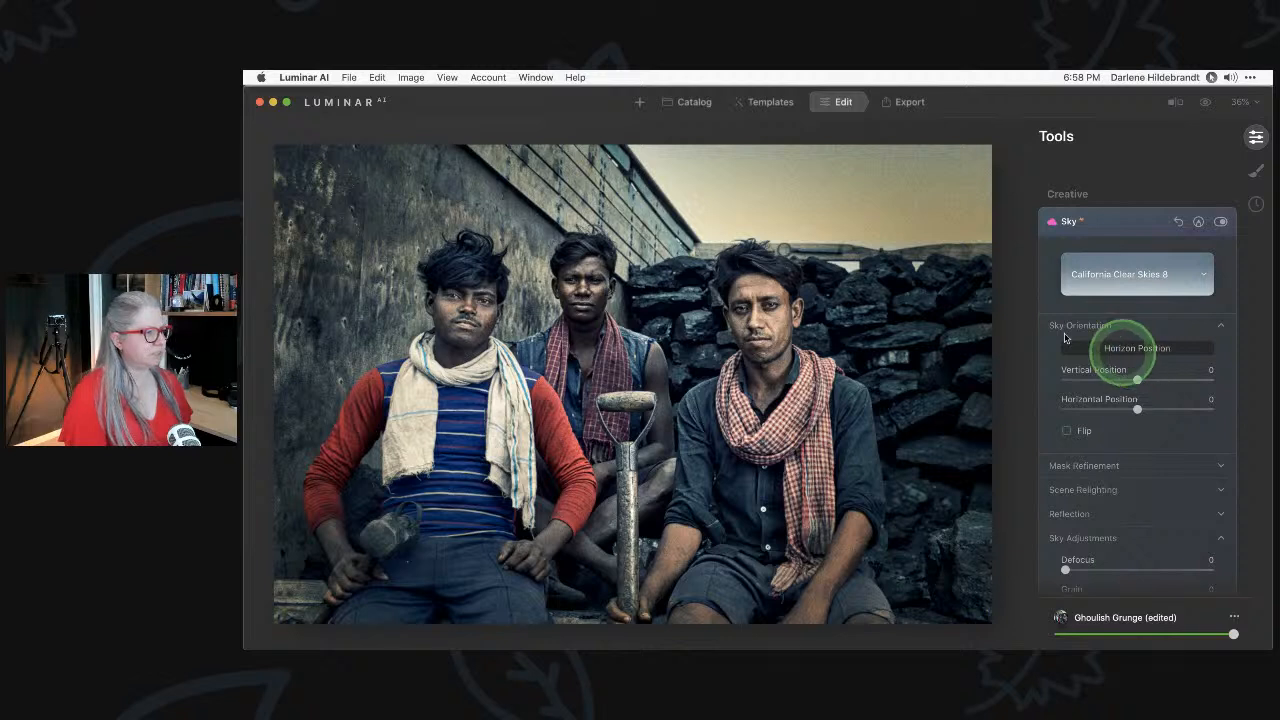
left_click(1111, 467)
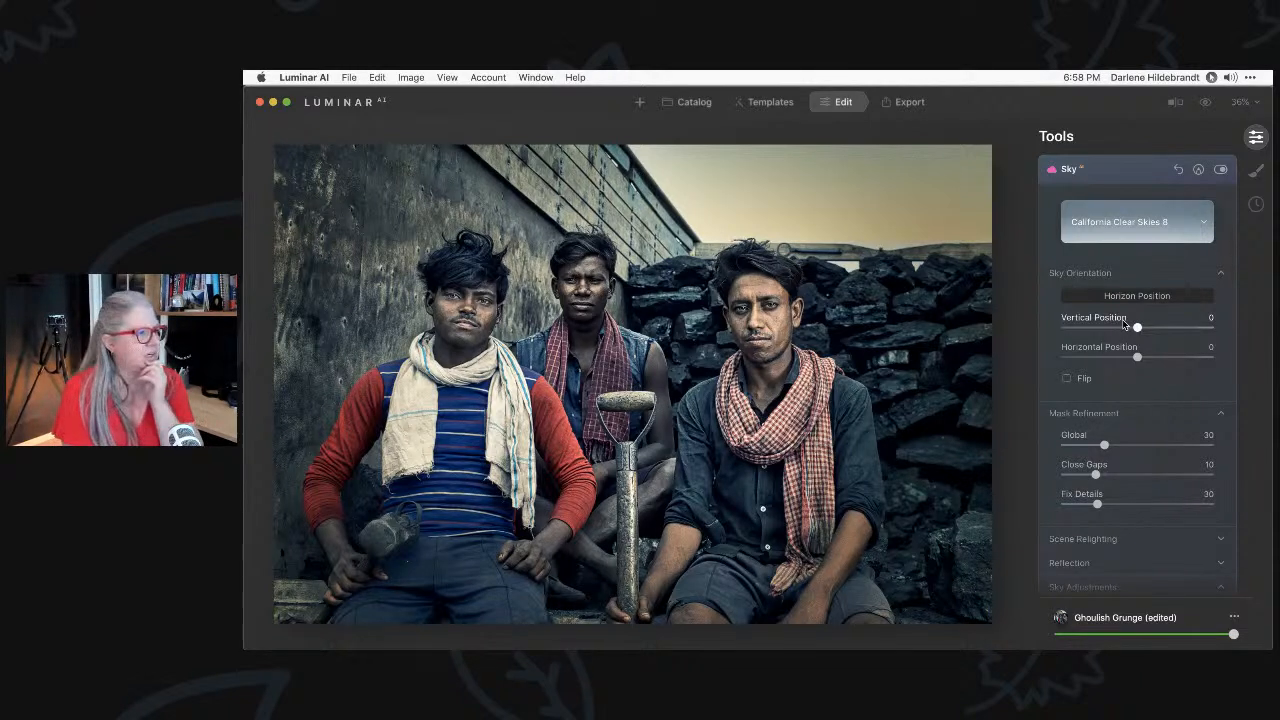
left_click(1125, 298)
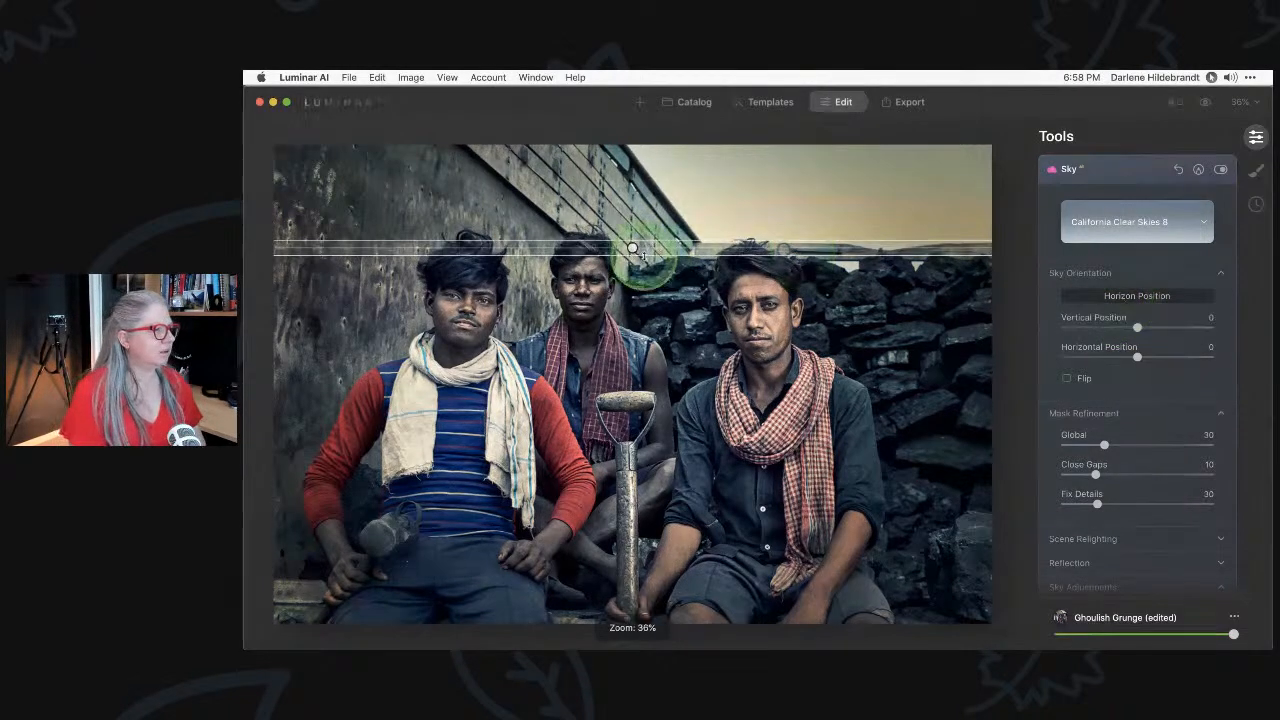
left_click_drag(631, 246, 633, 273)
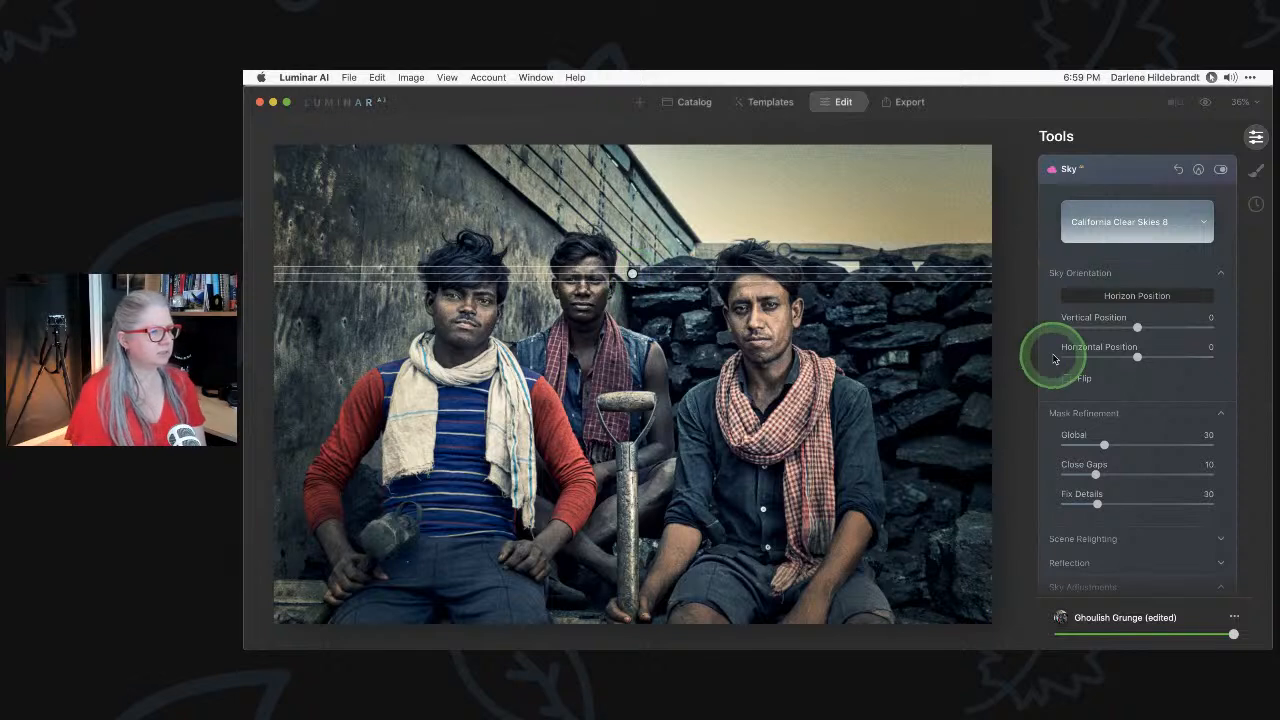
left_click(1125, 300)
Refine the sky mask by setting Fix Details to 82.
scroll(1125, 302, "down", 2)
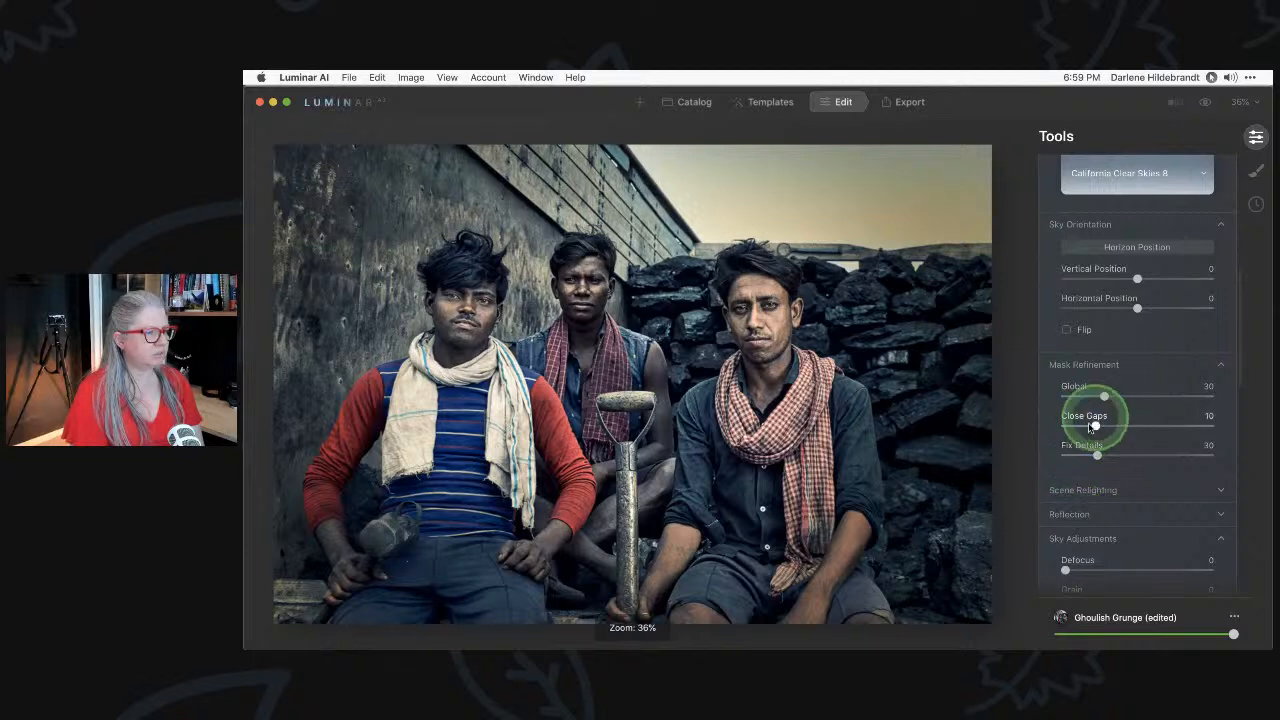
left_click(1184, 456)
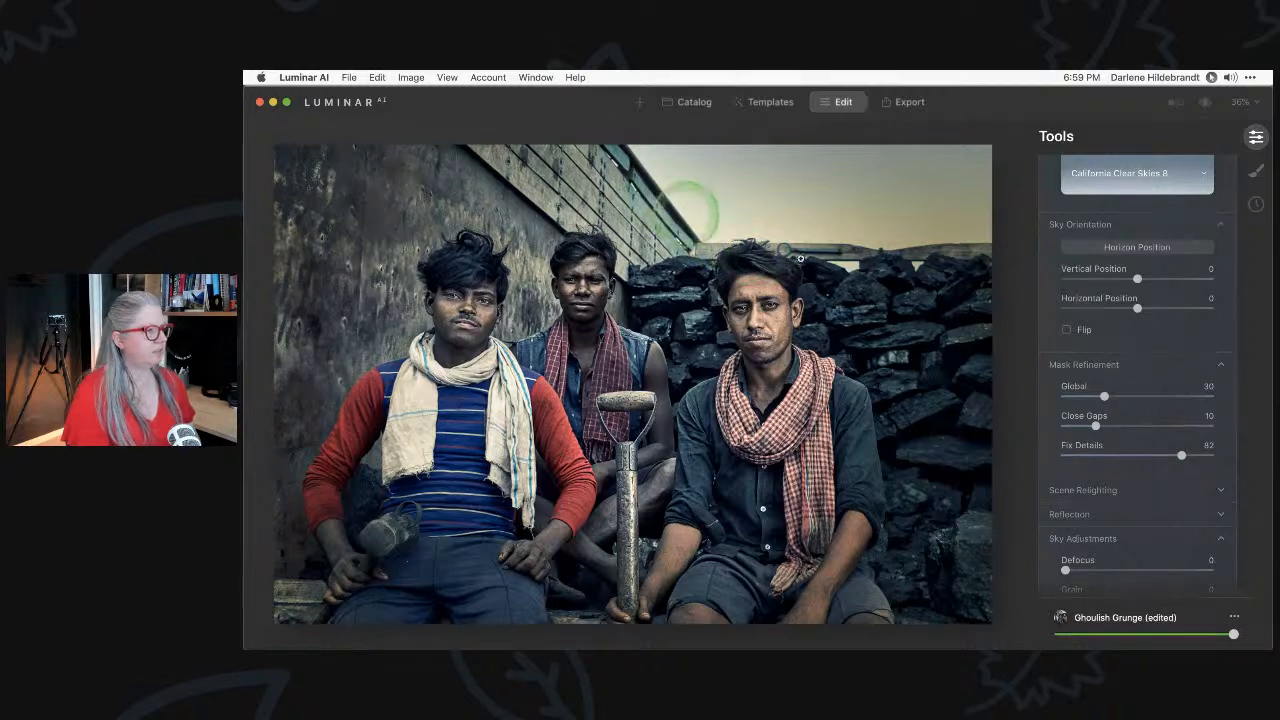
Relight the scene to match the sky with Relight Strength 80, Relight Saturation 77 and Relight Human 62.
scroll(1117, 383, "down", 3)
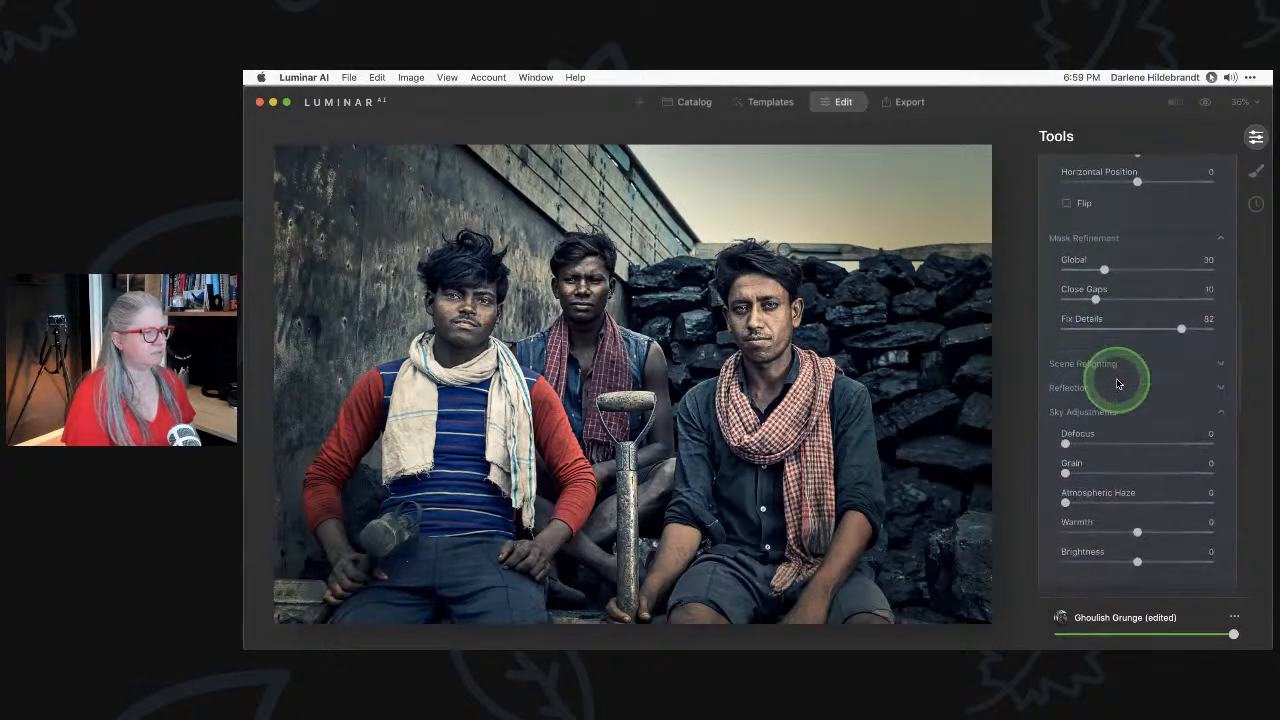
left_click(1080, 365)
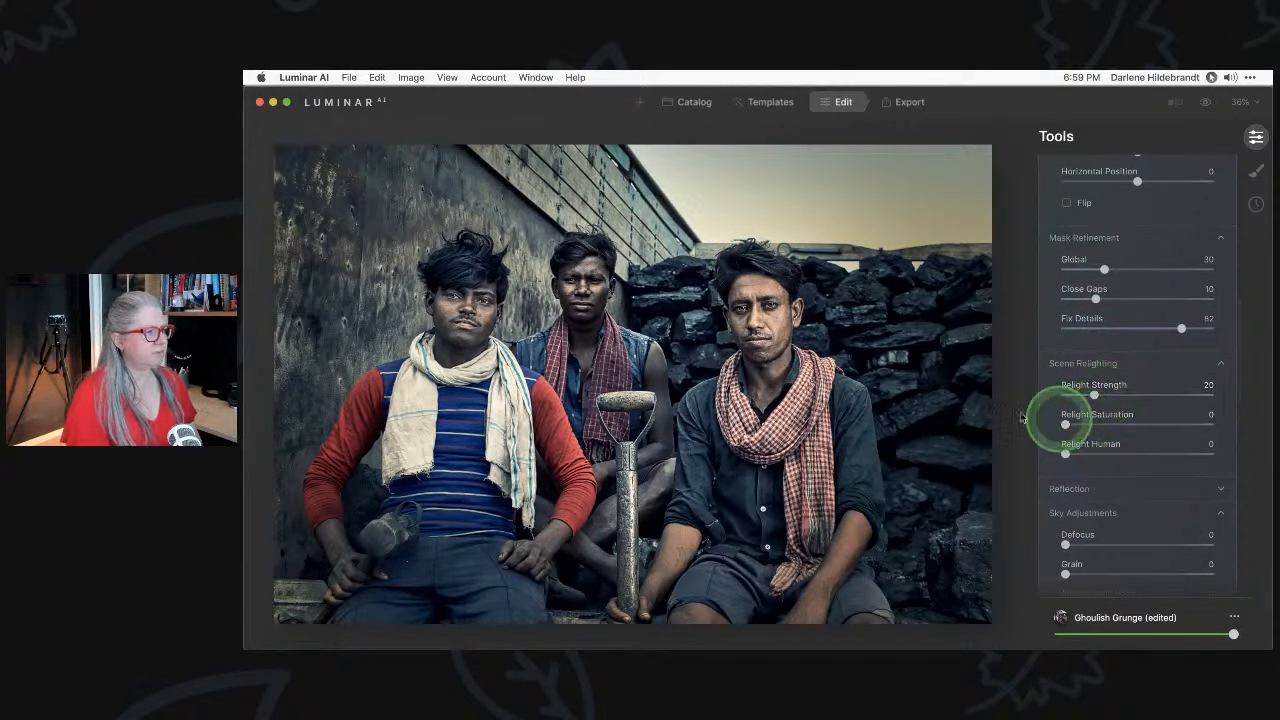
left_click(1180, 394)
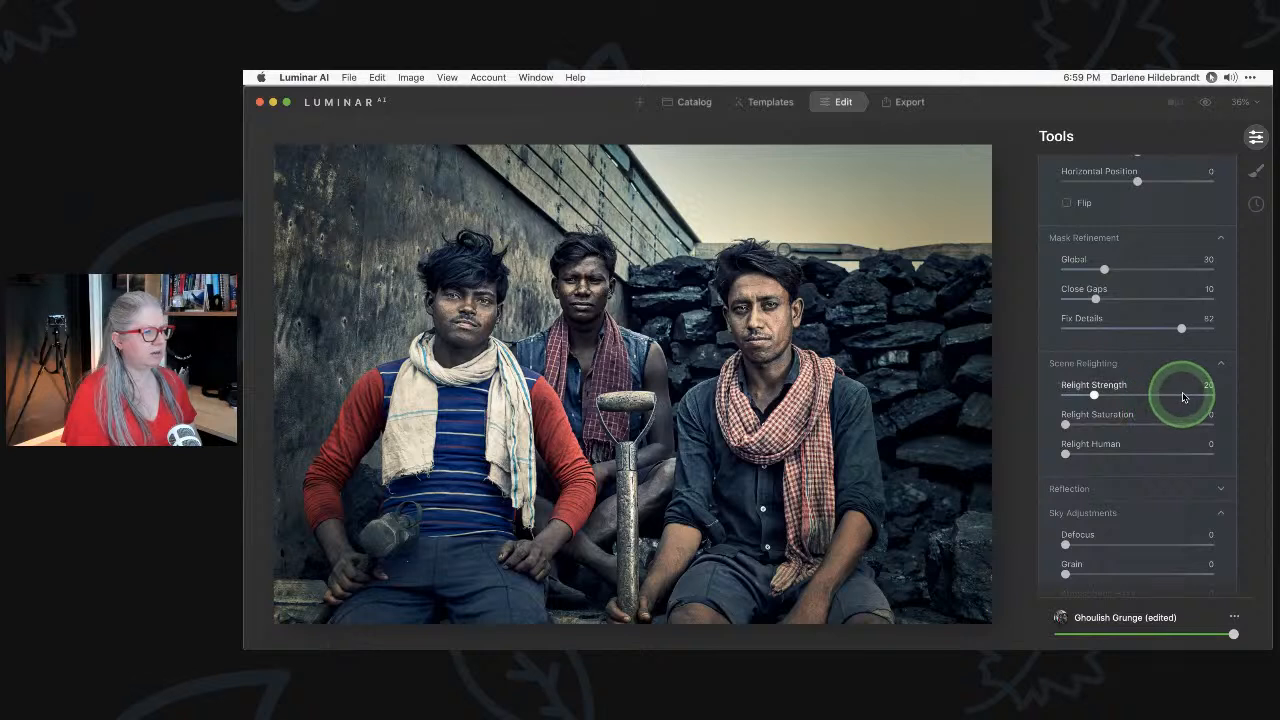
left_click(1180, 425)
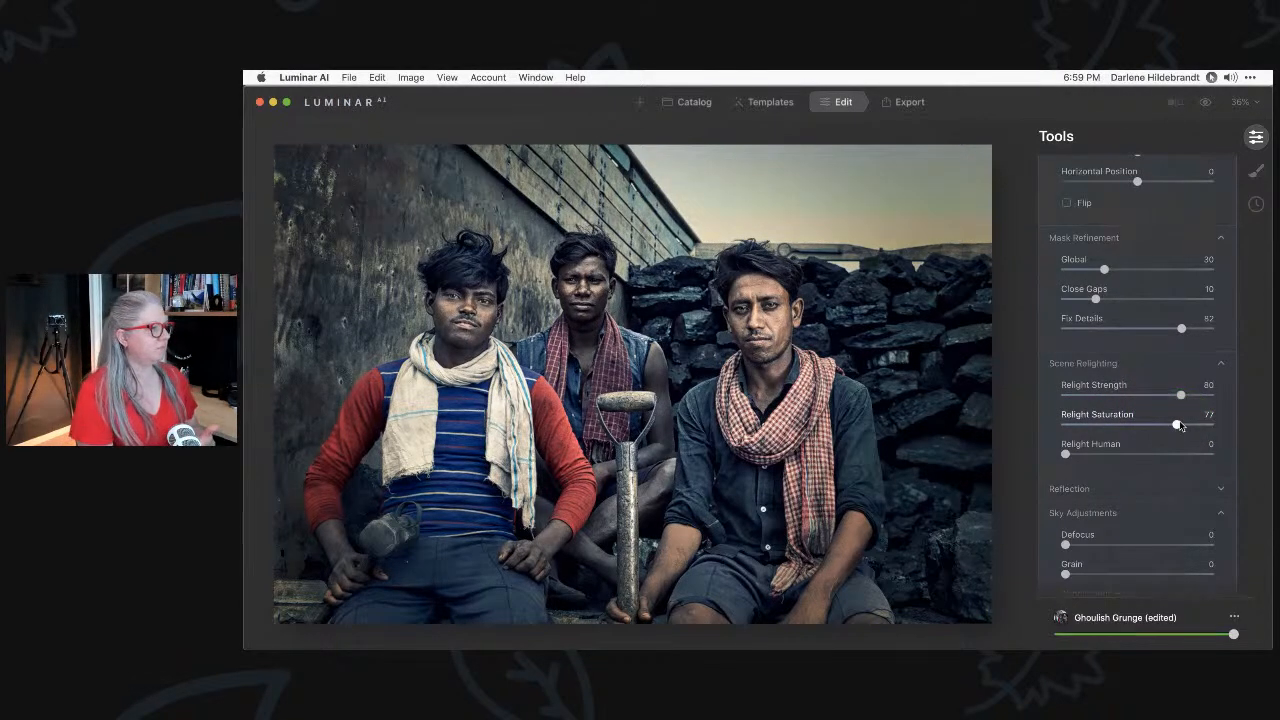
left_click_drag(1110, 453, 1156, 455)
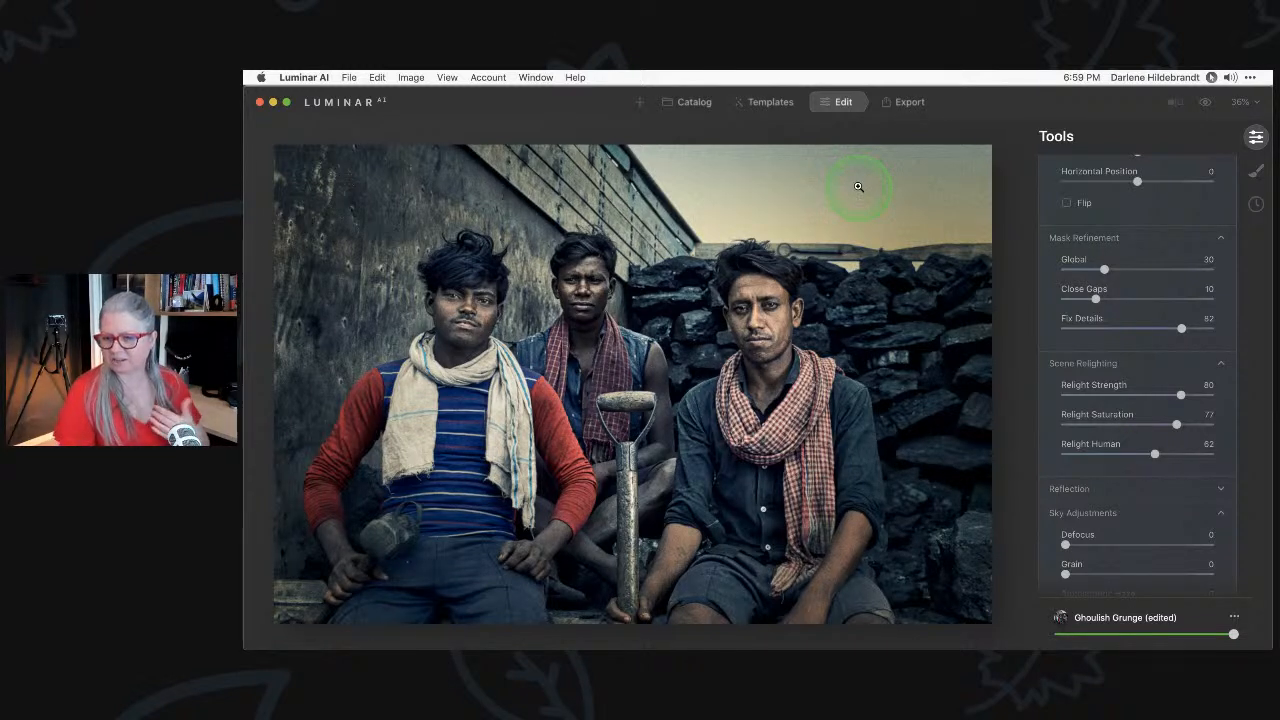
scroll(1223, 452, "down", 2)
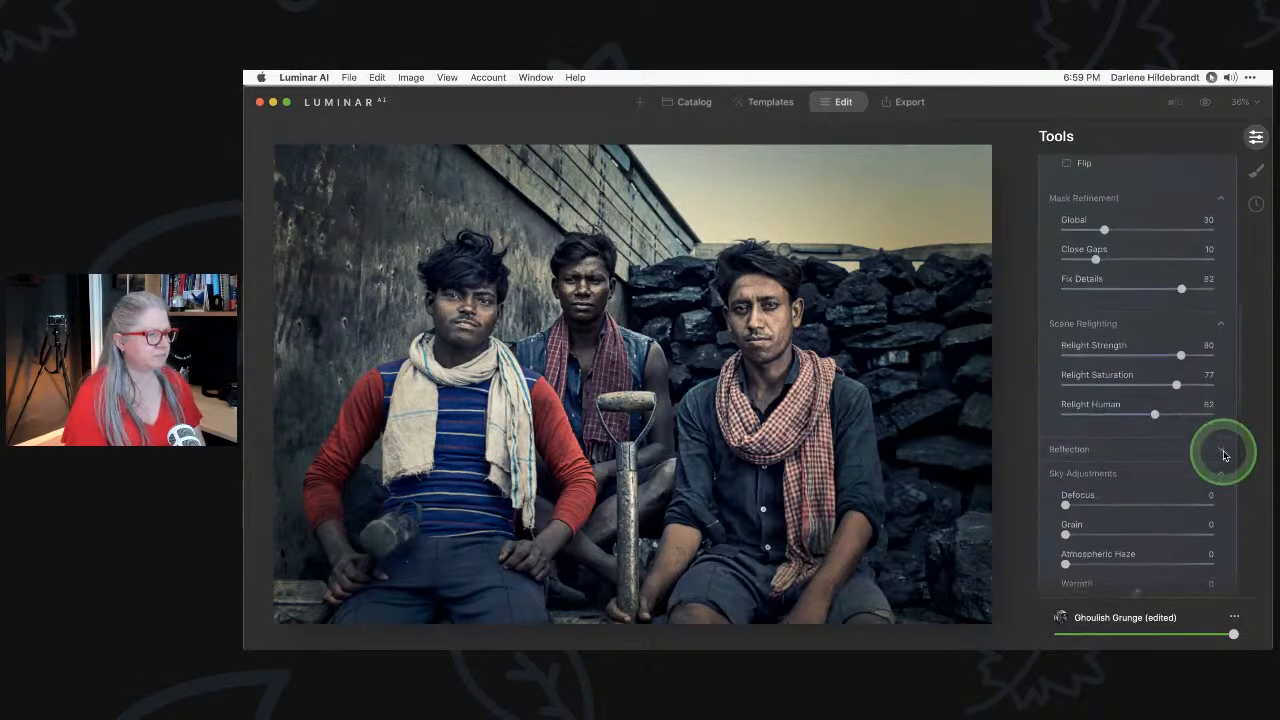
left_click(1100, 449)
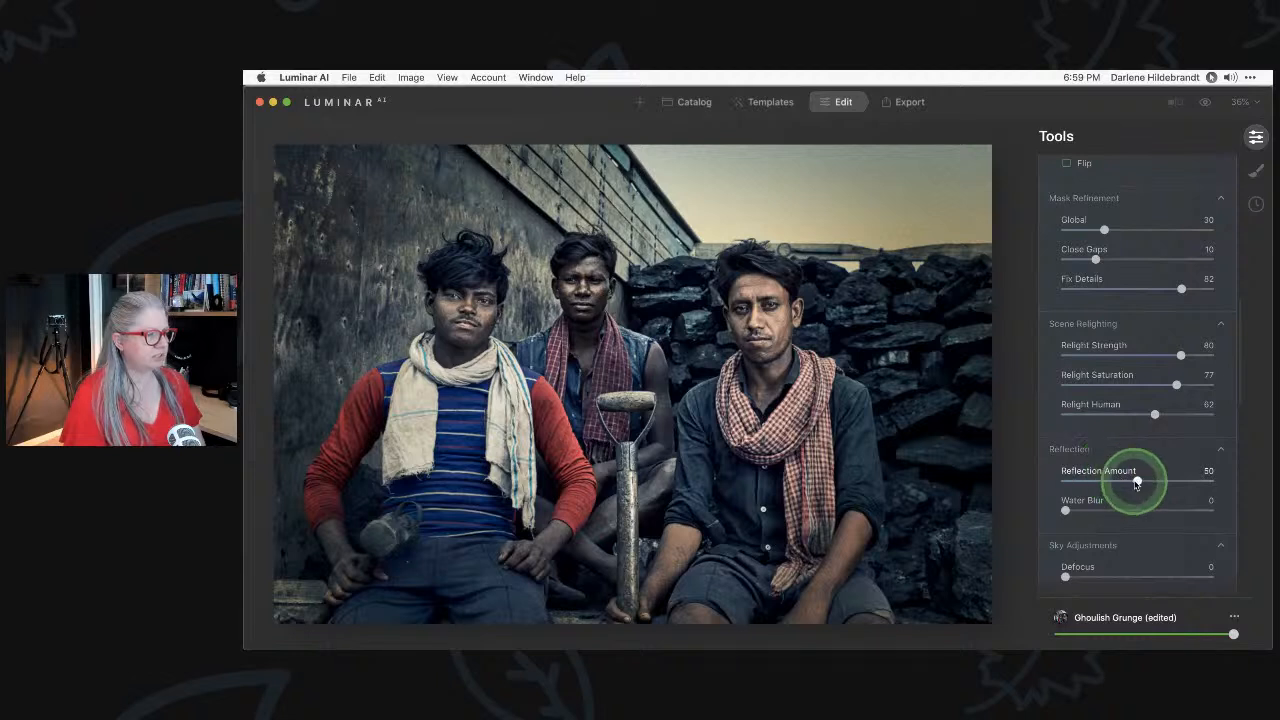
left_click(1095, 447)
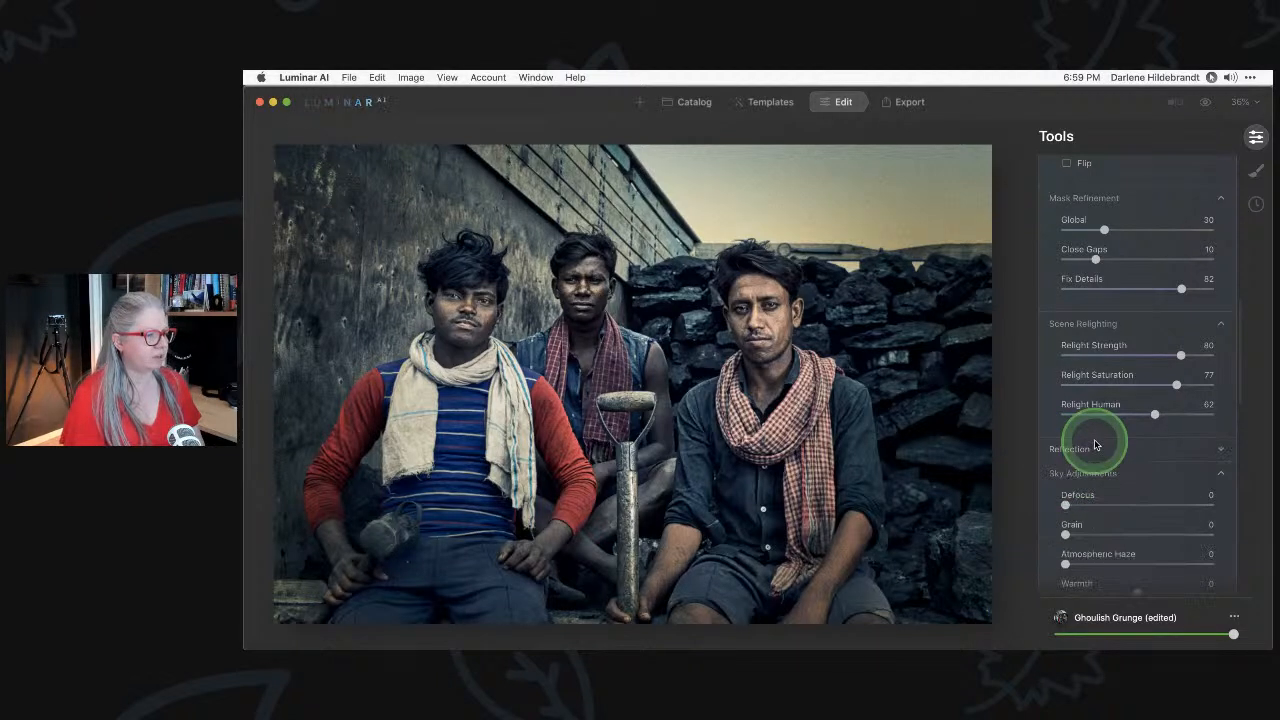
Darken the replacement sky by setting its Brightness to -25 in the sky adjustments.
scroll(1095, 445, "down", 3)
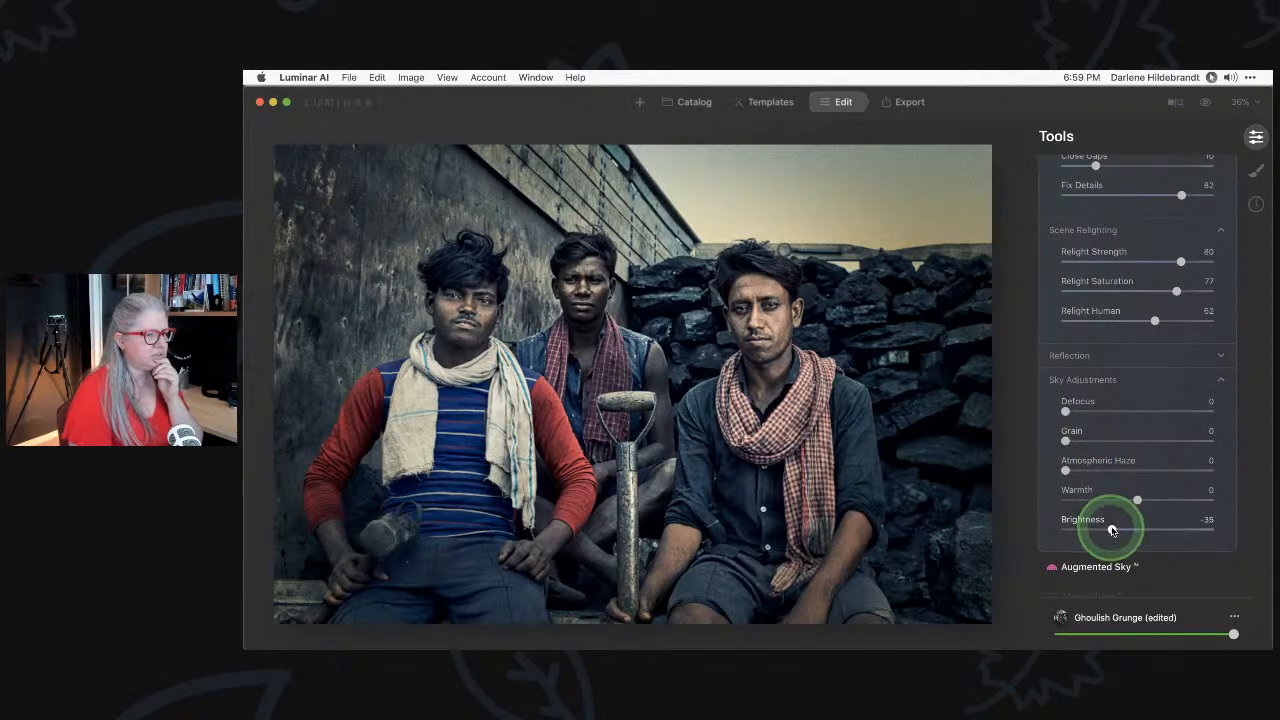
left_click_drag(1111, 533, 1122, 528)
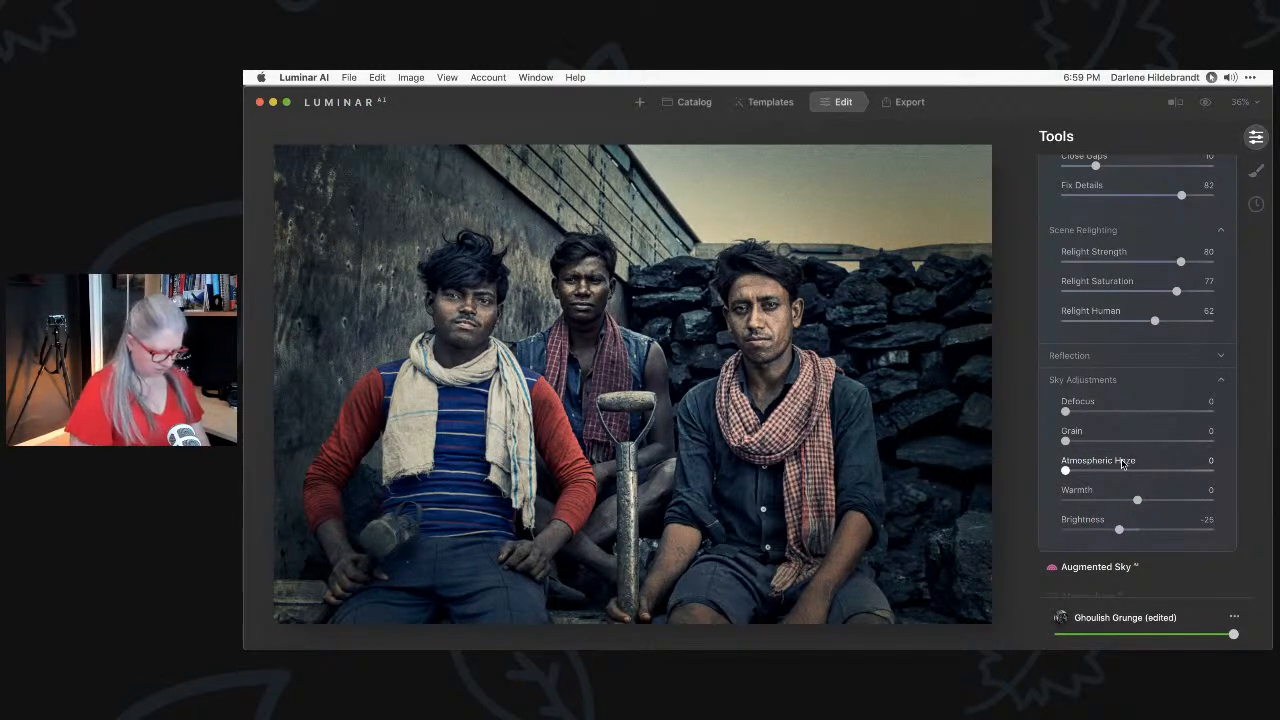
Compare the edited portrait with the original image.
key("backslash")
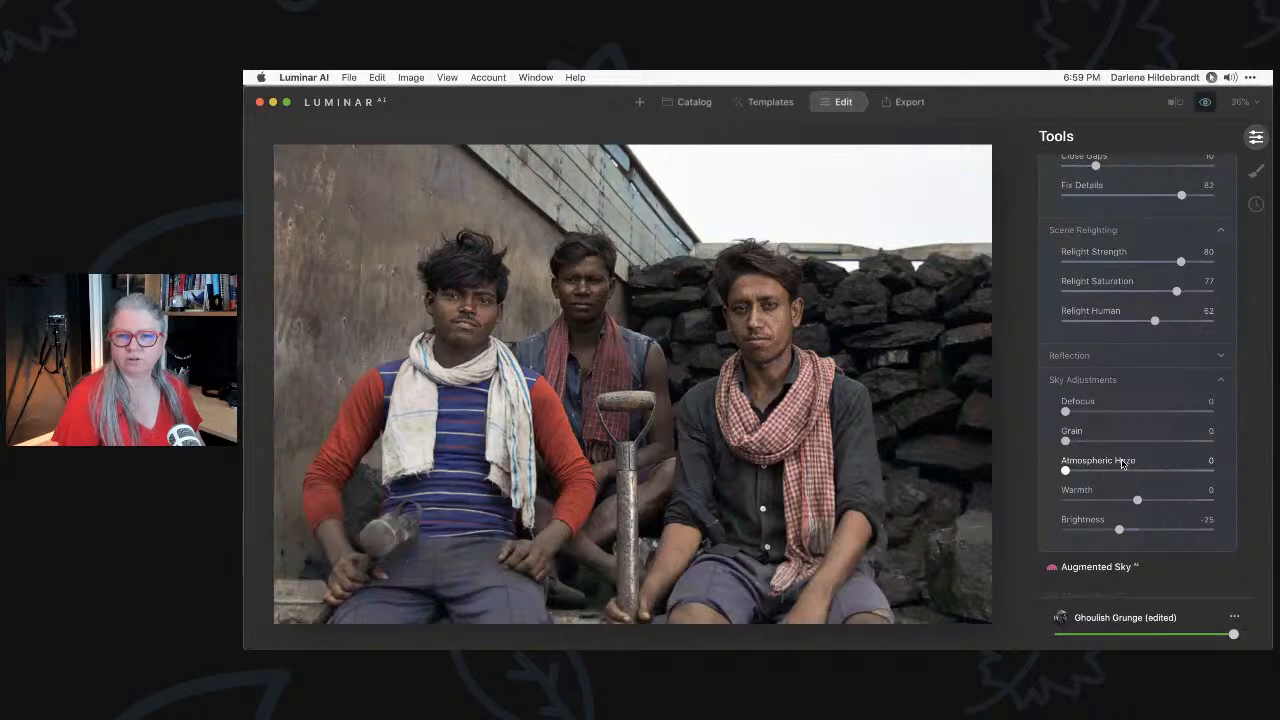
key("backslash")
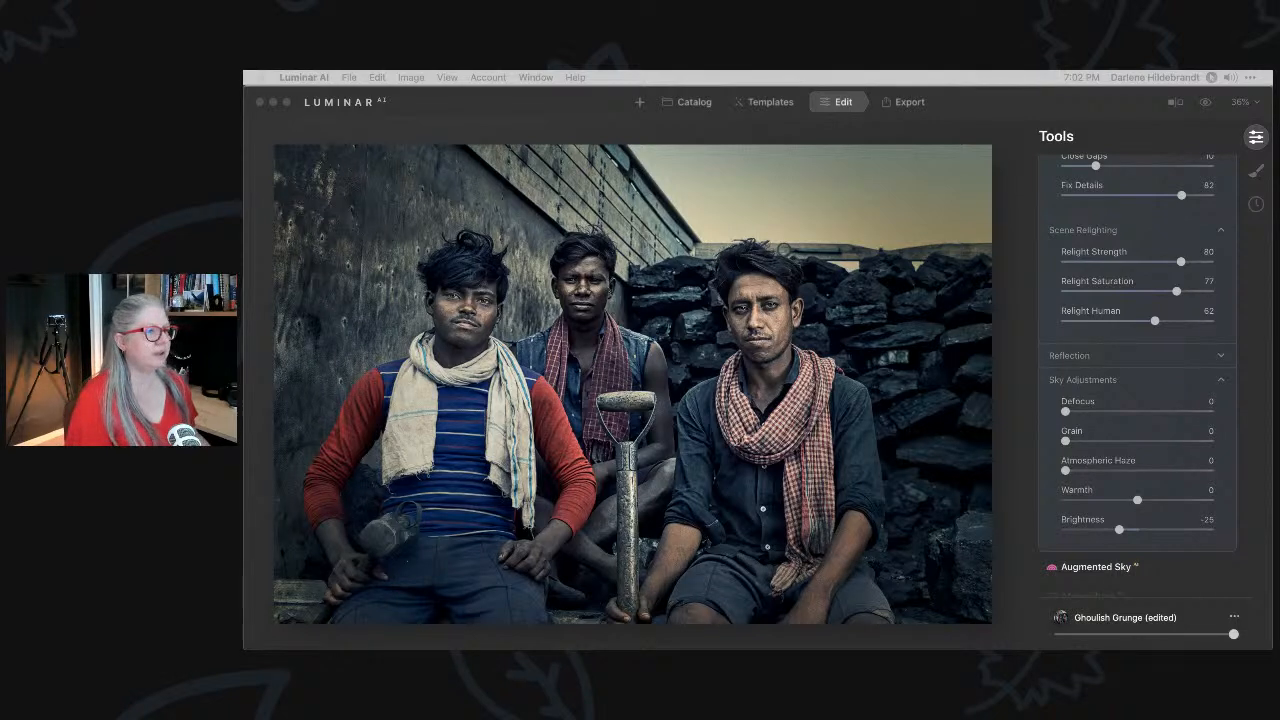
left_click(1238, 104)
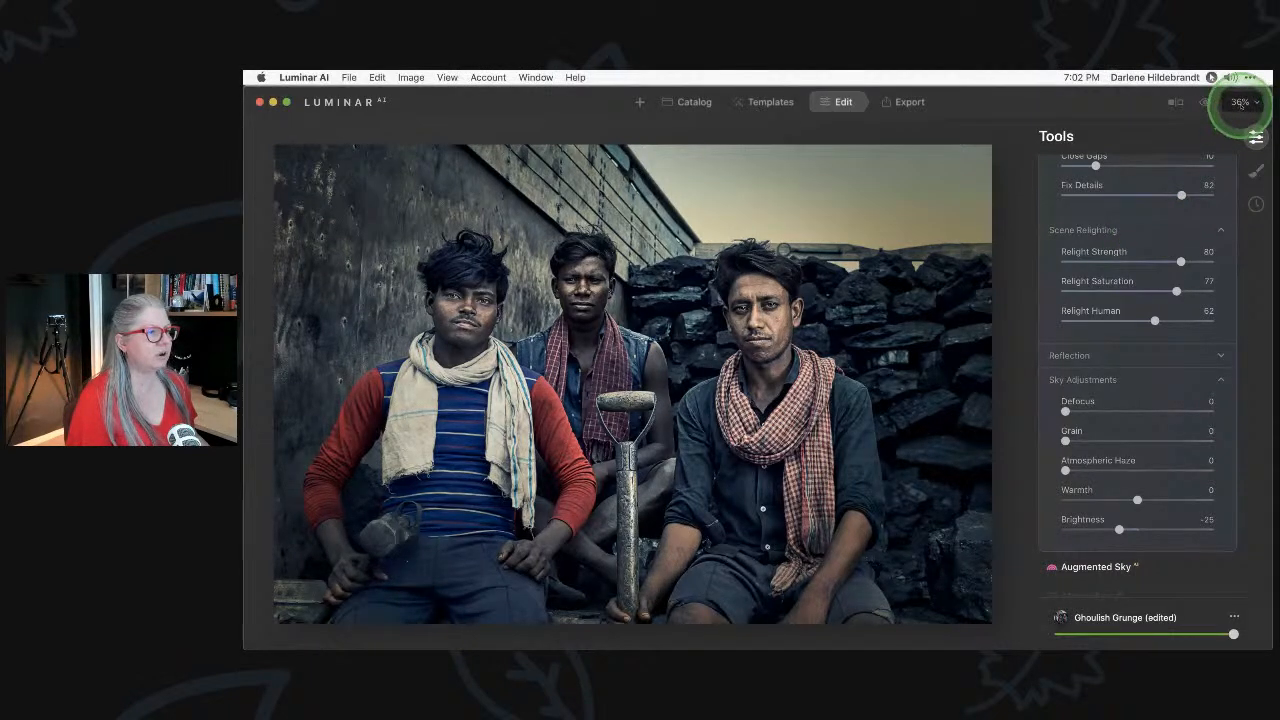
scroll(1077, 365, "down", 10)
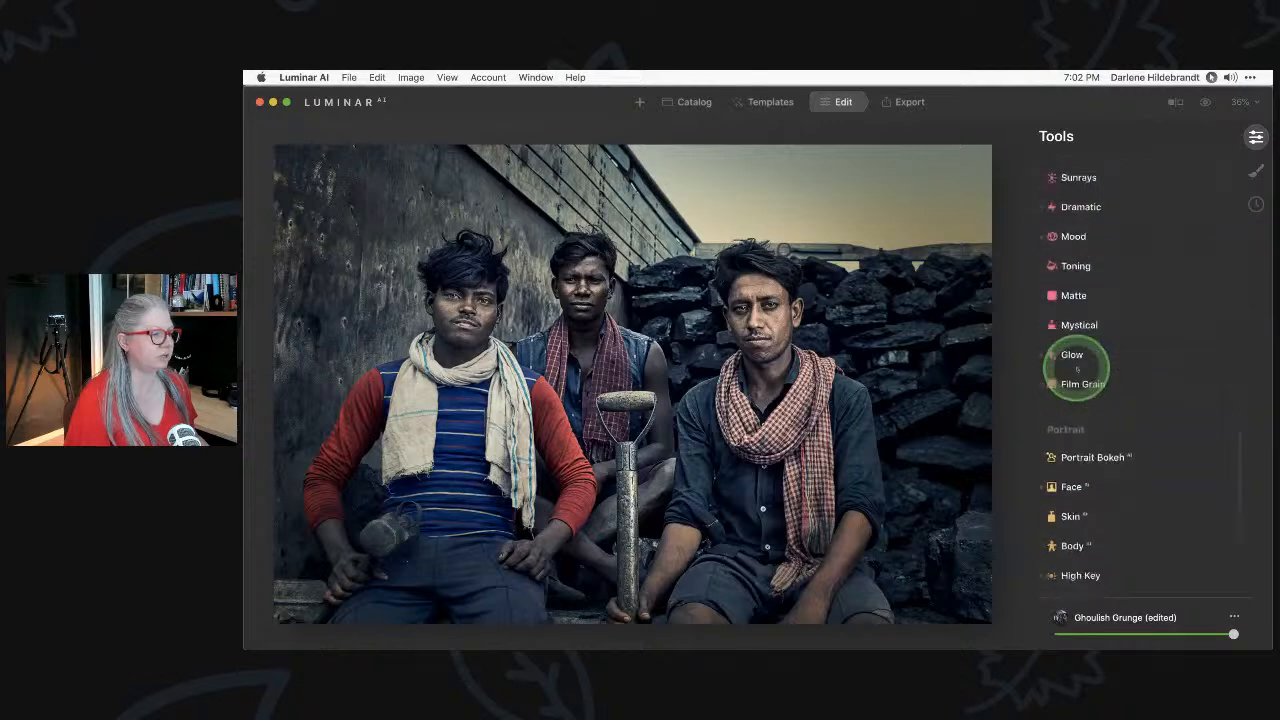
Try the Original iris colour in the Face tool's eye settings and inspect the two men's eyes at 100%.
scroll(1077, 368, "down", 4)
left_click(1077, 364)
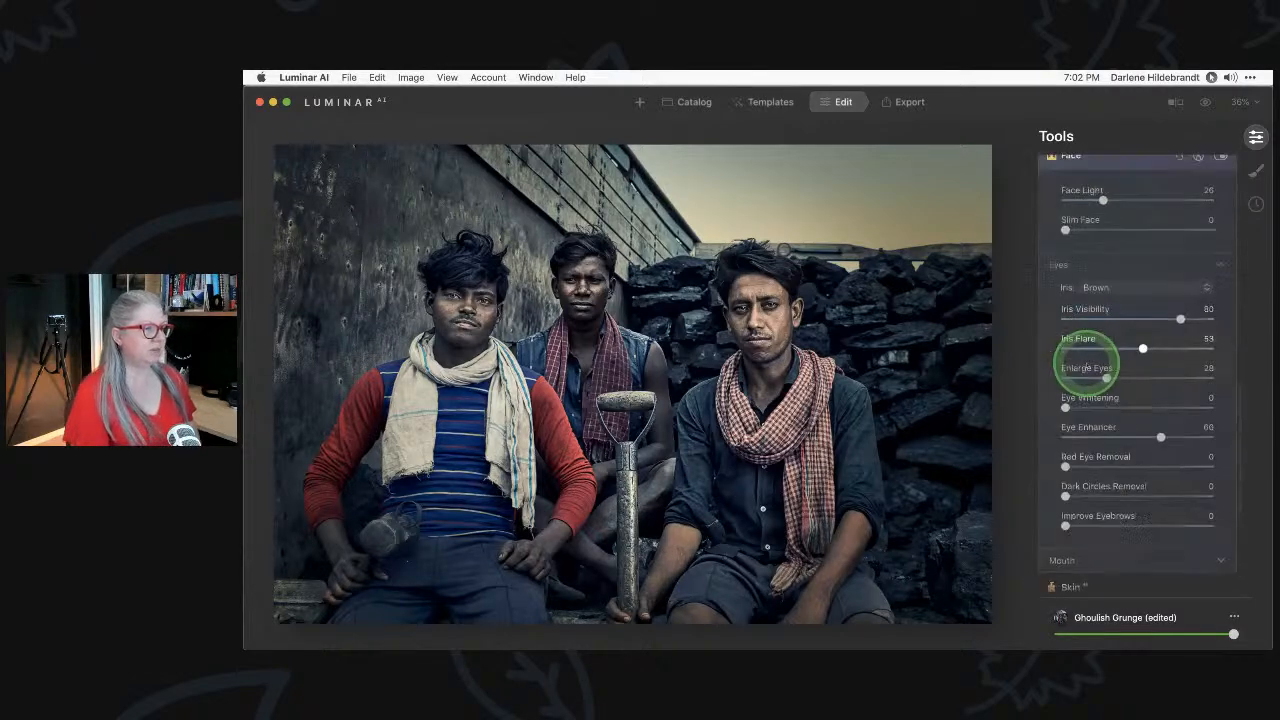
scroll(1085, 364, "down", 1)
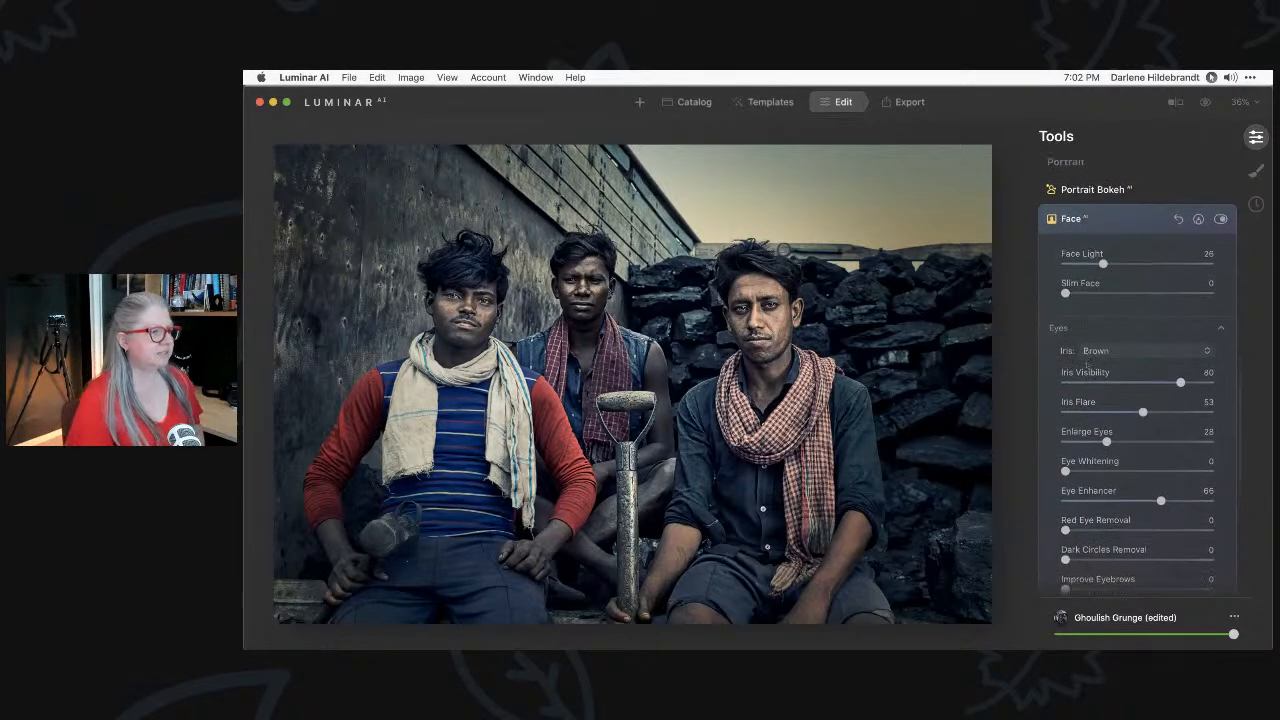
left_click(1118, 349)
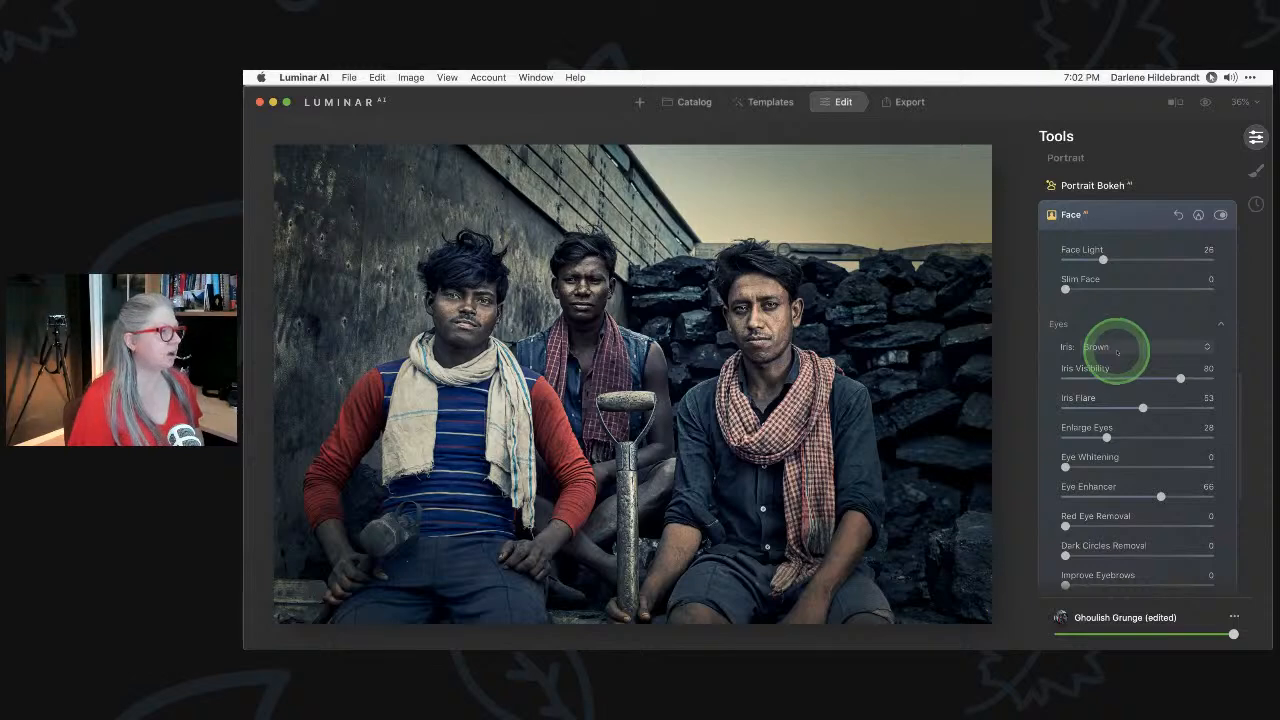
key("backslash")
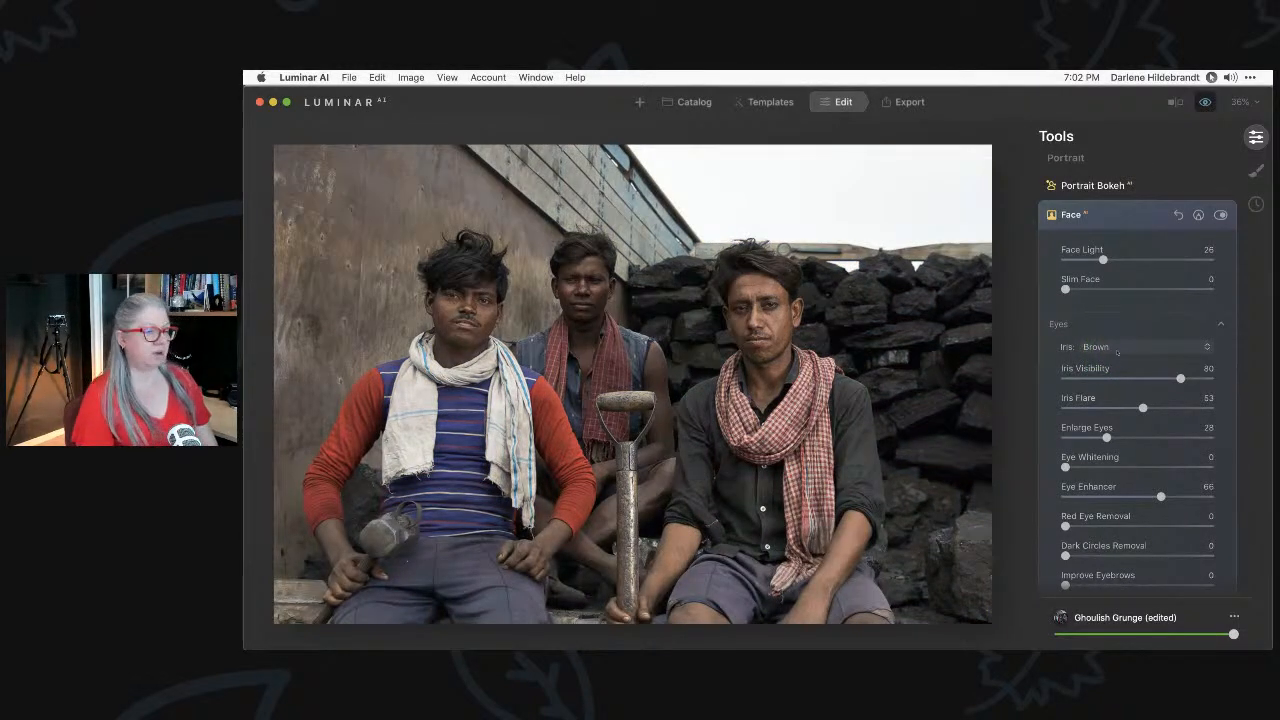
key("backslash")
left_click(1117, 349)
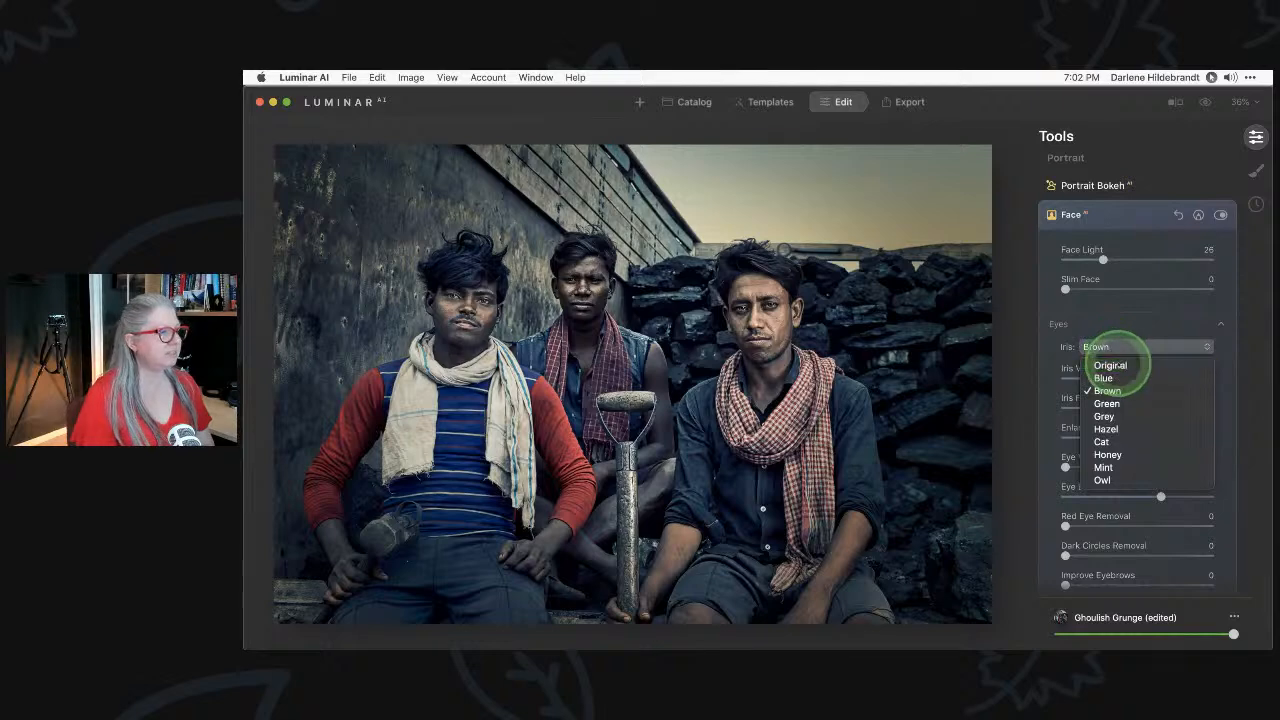
left_click(1110, 366)
left_click(1240, 102)
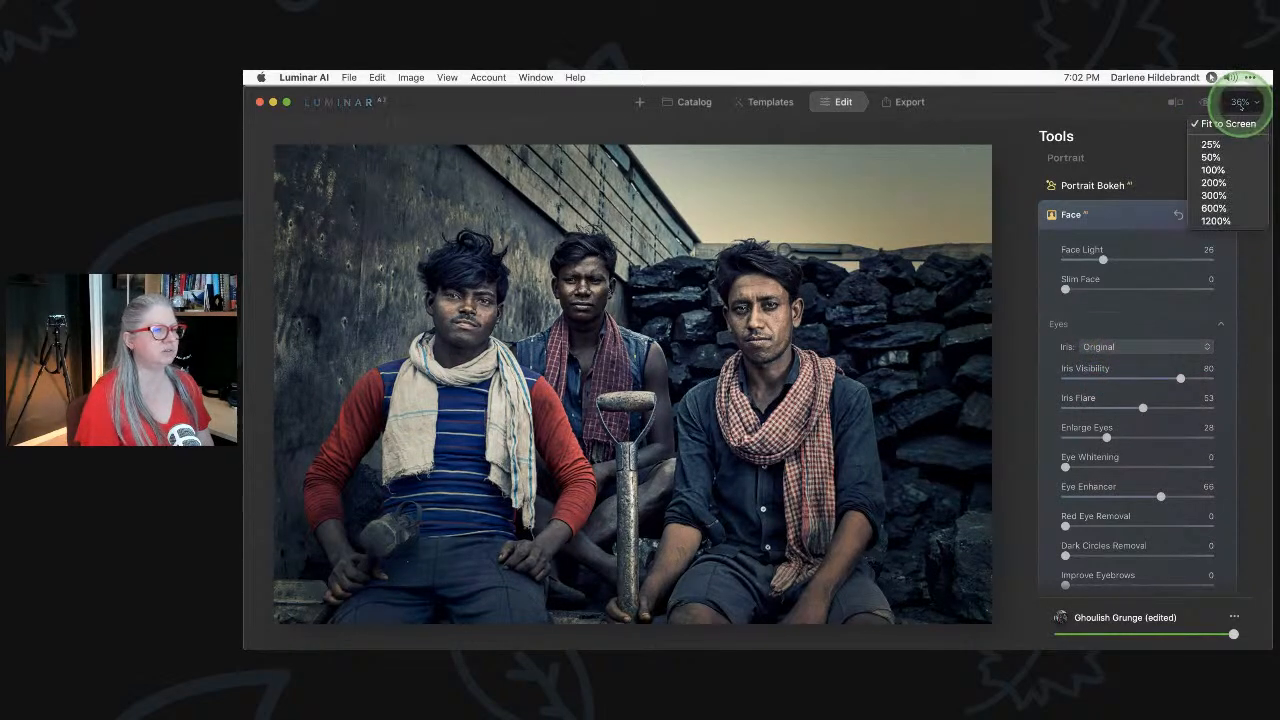
left_click(1213, 170)
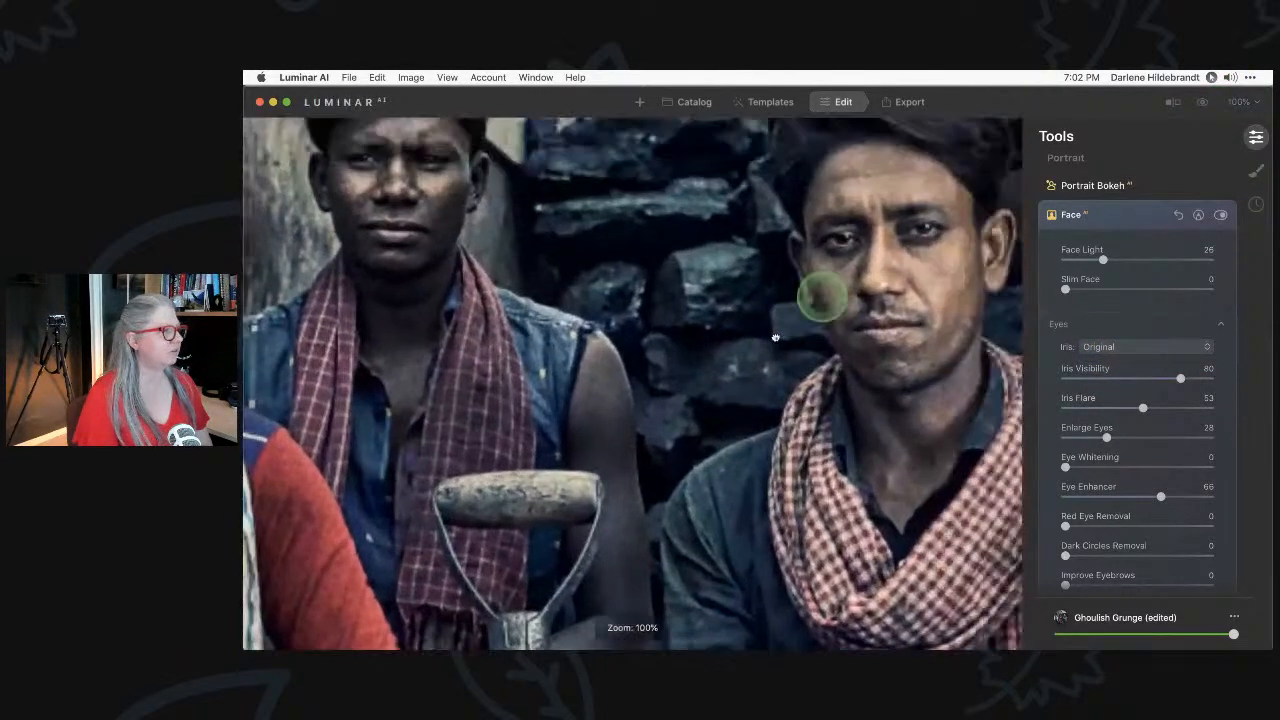
left_click_drag(775, 338, 762, 419)
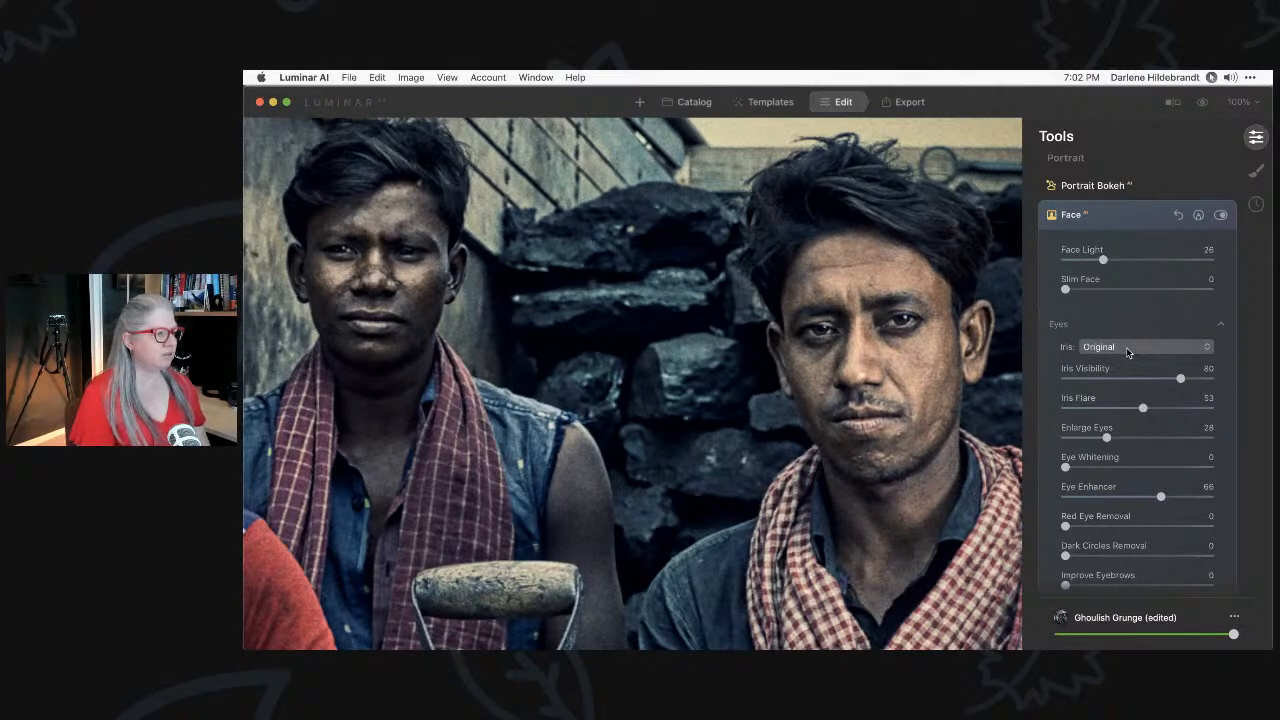
Set the iris colour to Brown, with Iris Visibility 28, Eye Whitening 13 and Eye Enhancer 39.
left_click(1127, 348)
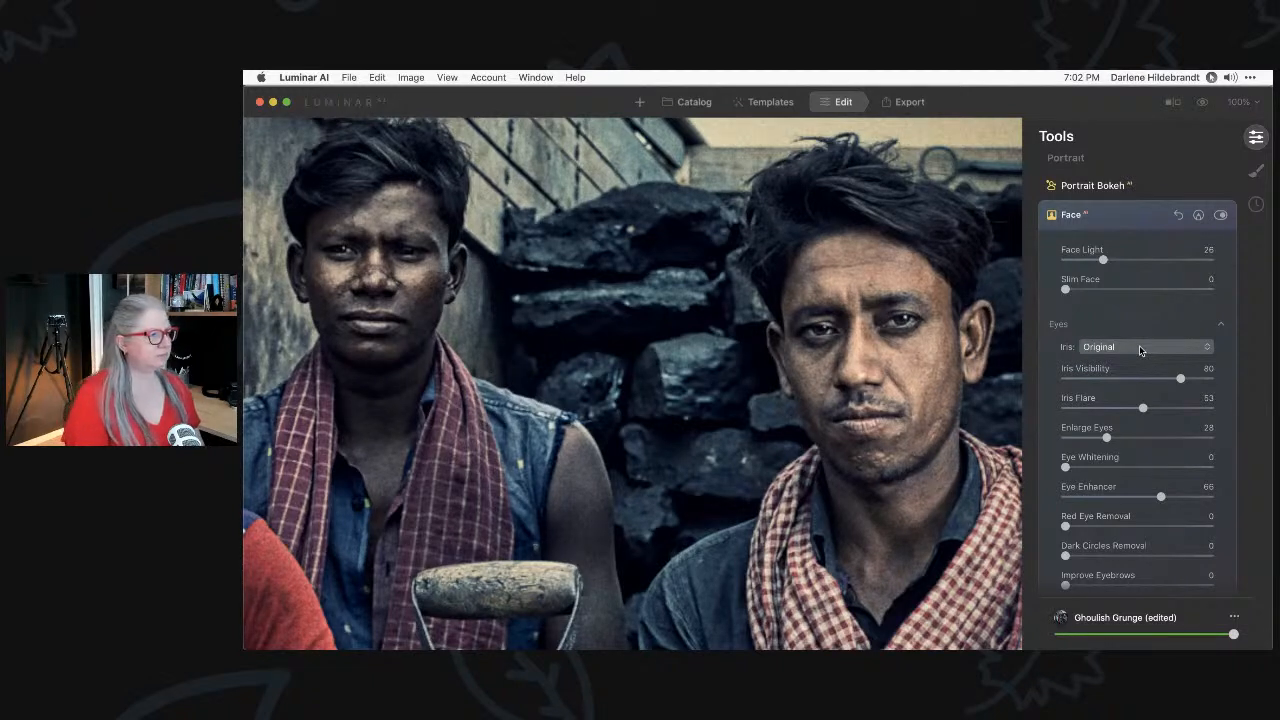
left_click(1140, 348)
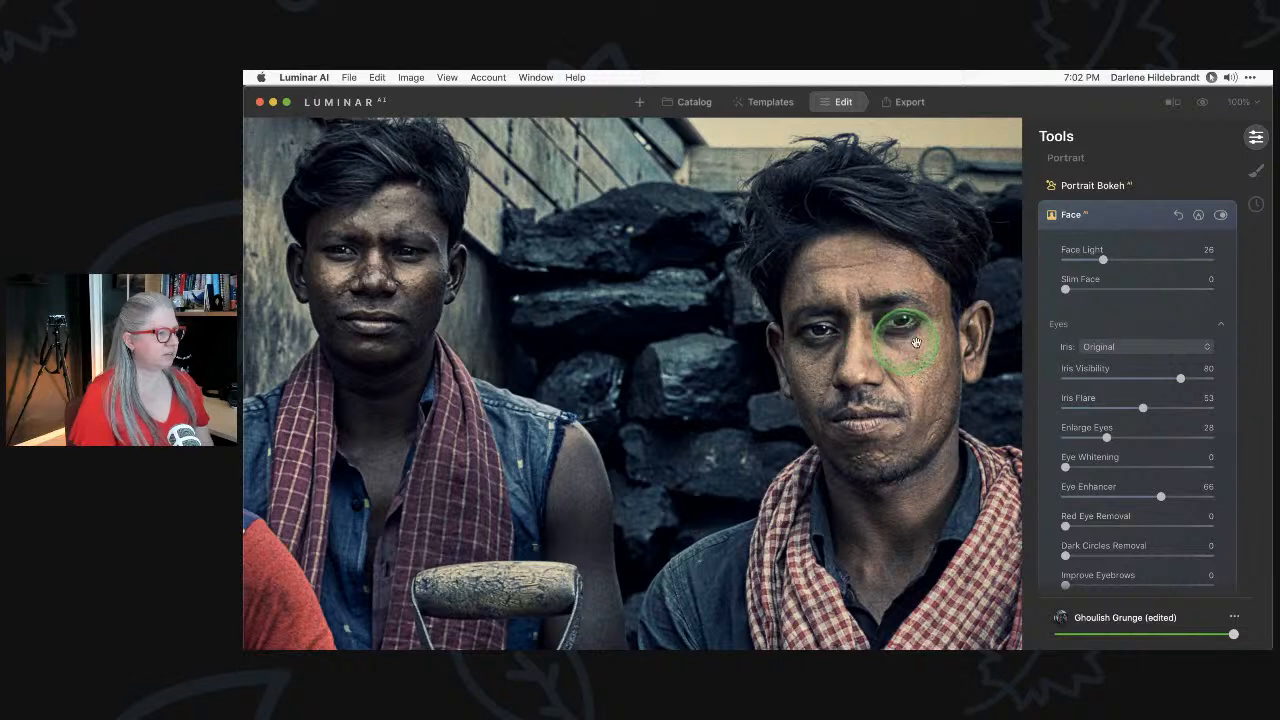
left_click(1115, 347)
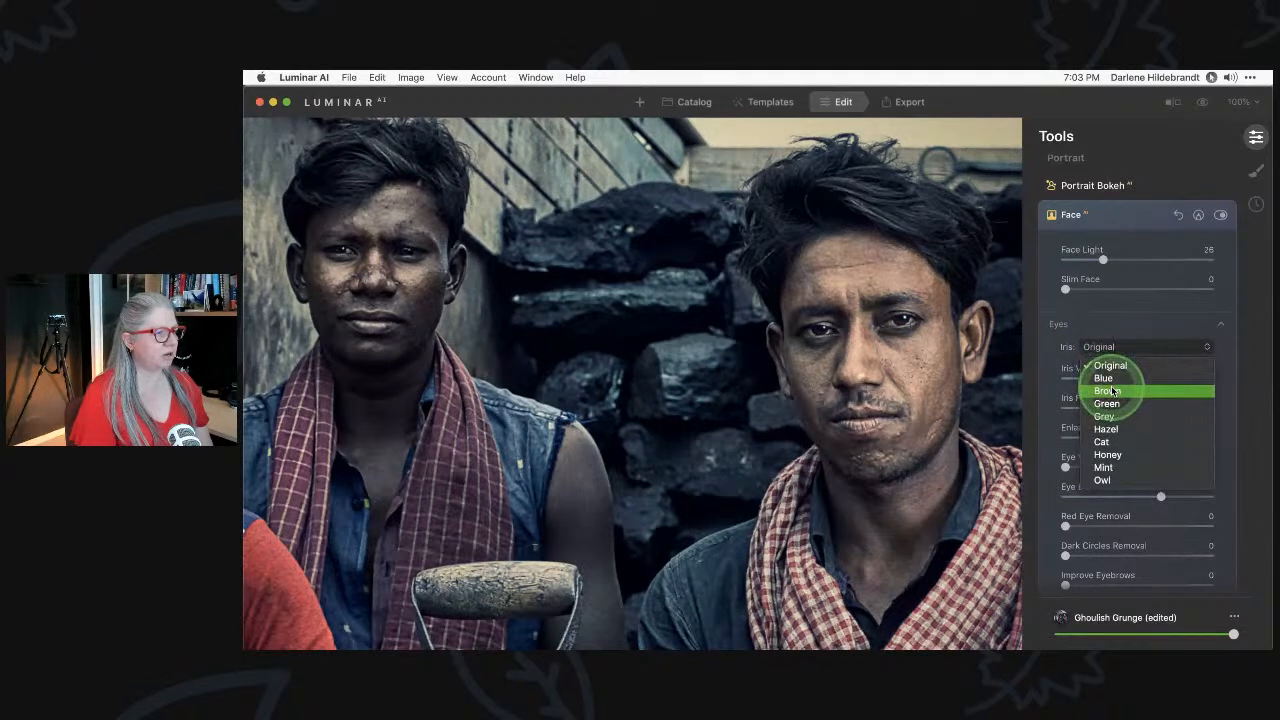
left_click(1113, 391)
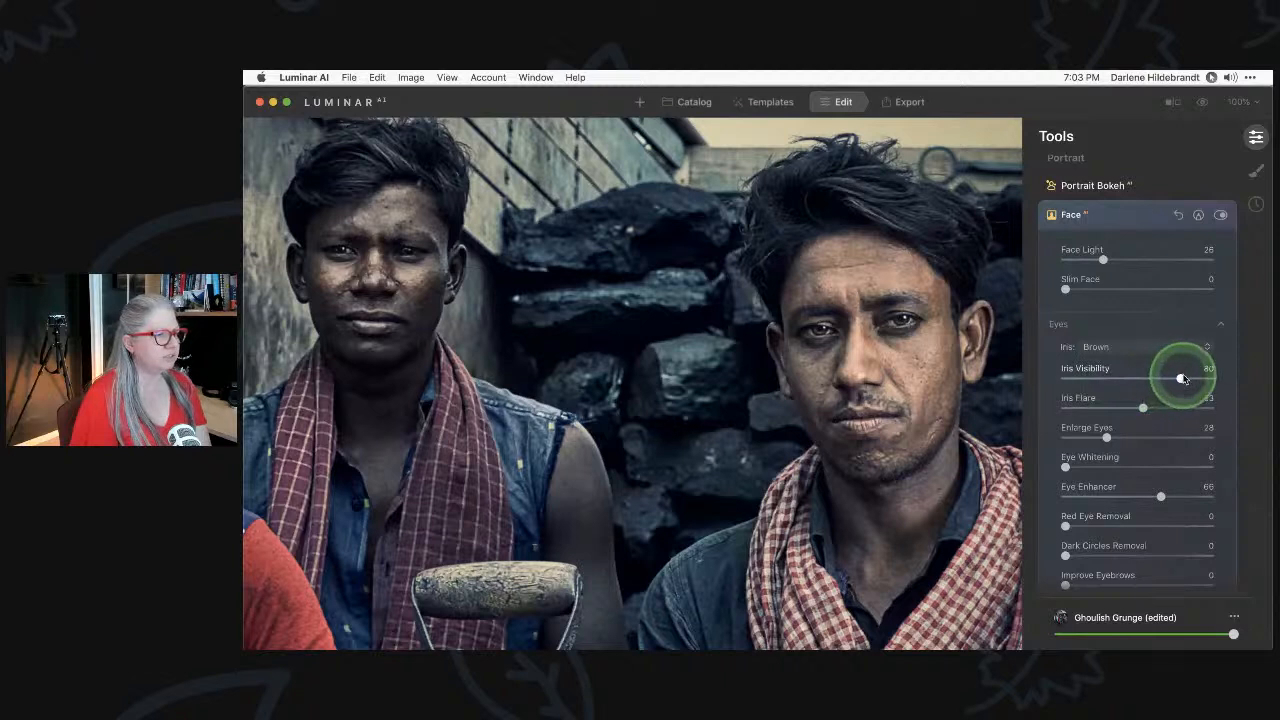
left_click_drag(1182, 378, 1107, 378)
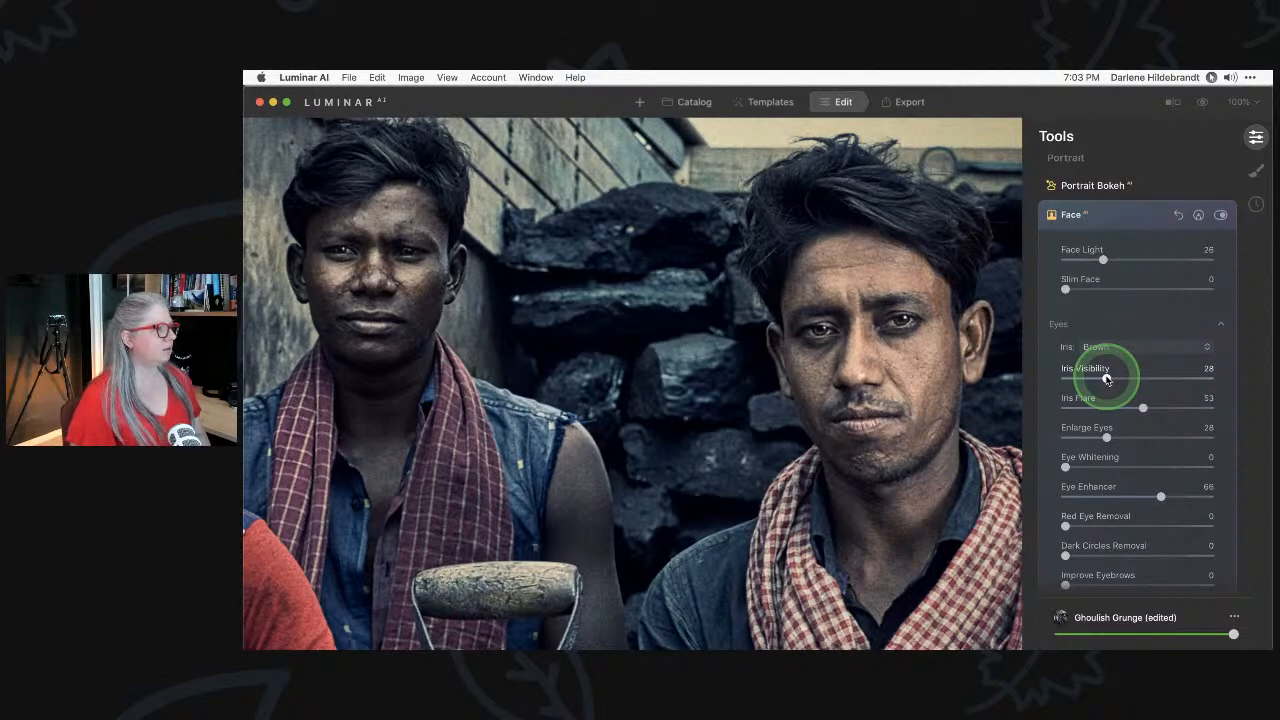
left_click_drag(1066, 467, 1084, 467)
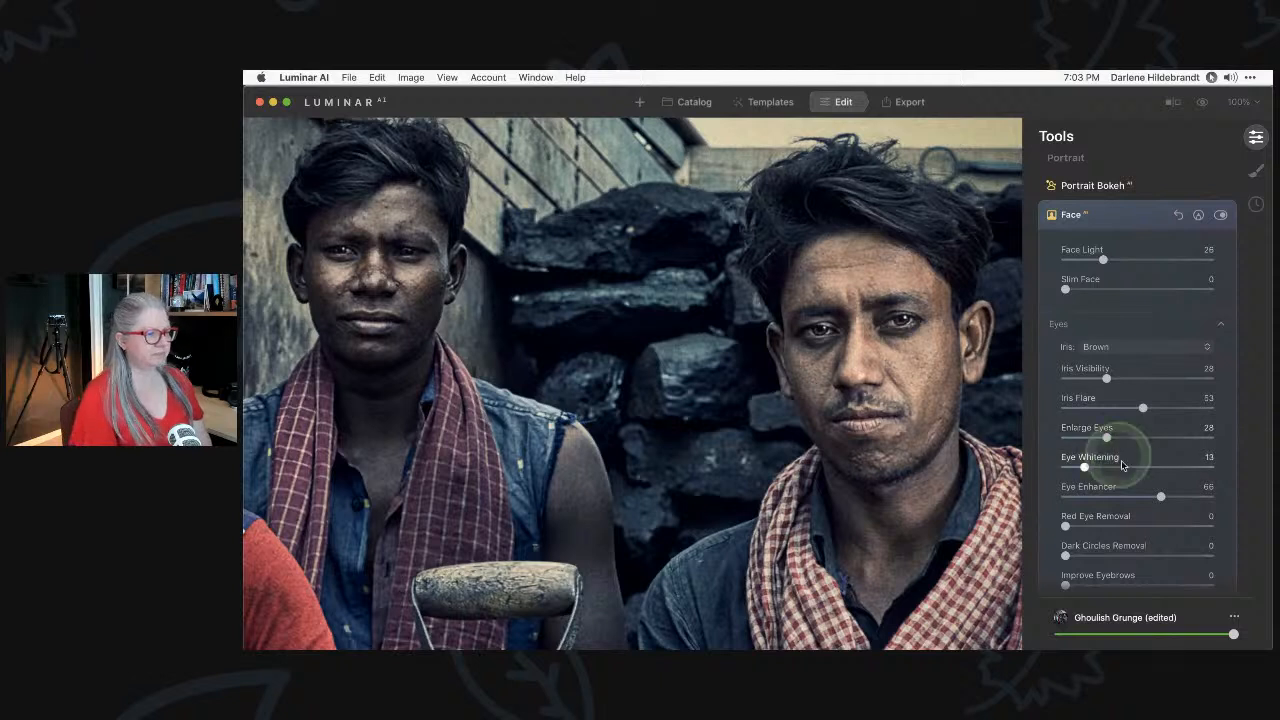
left_click_drag(1160, 496, 1122, 496)
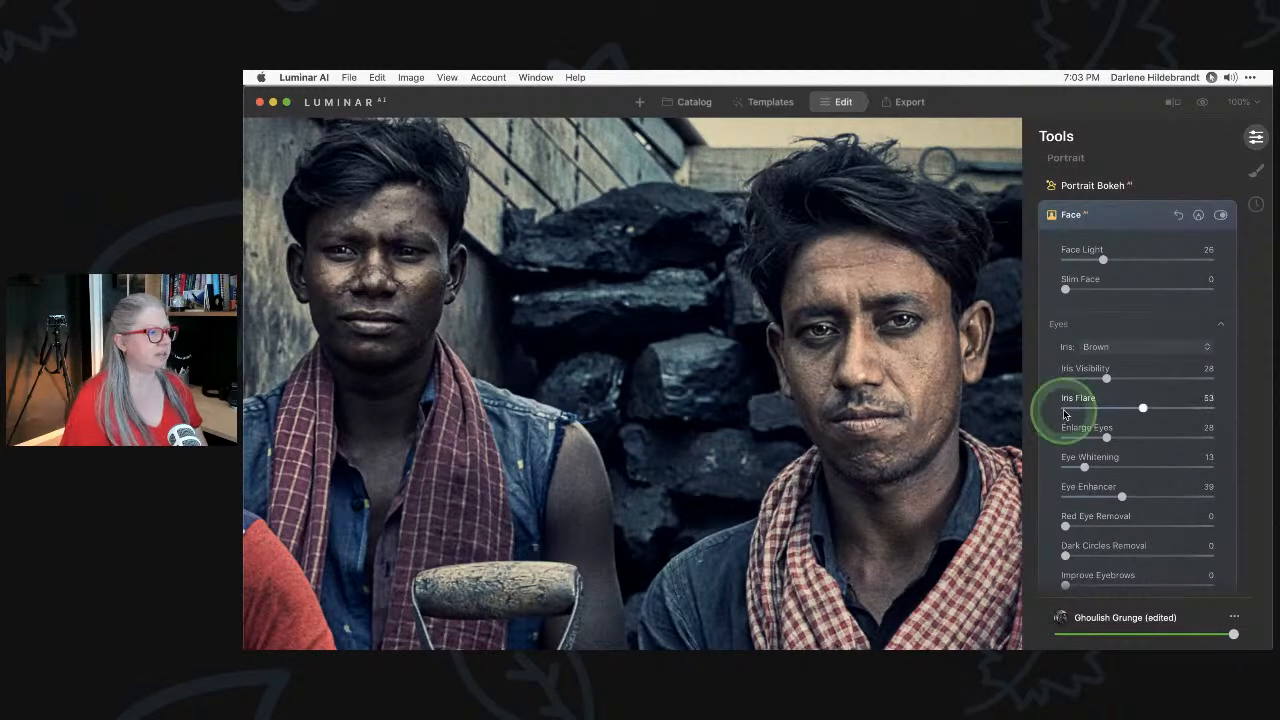
left_click(1128, 216)
left_click(887, 291)
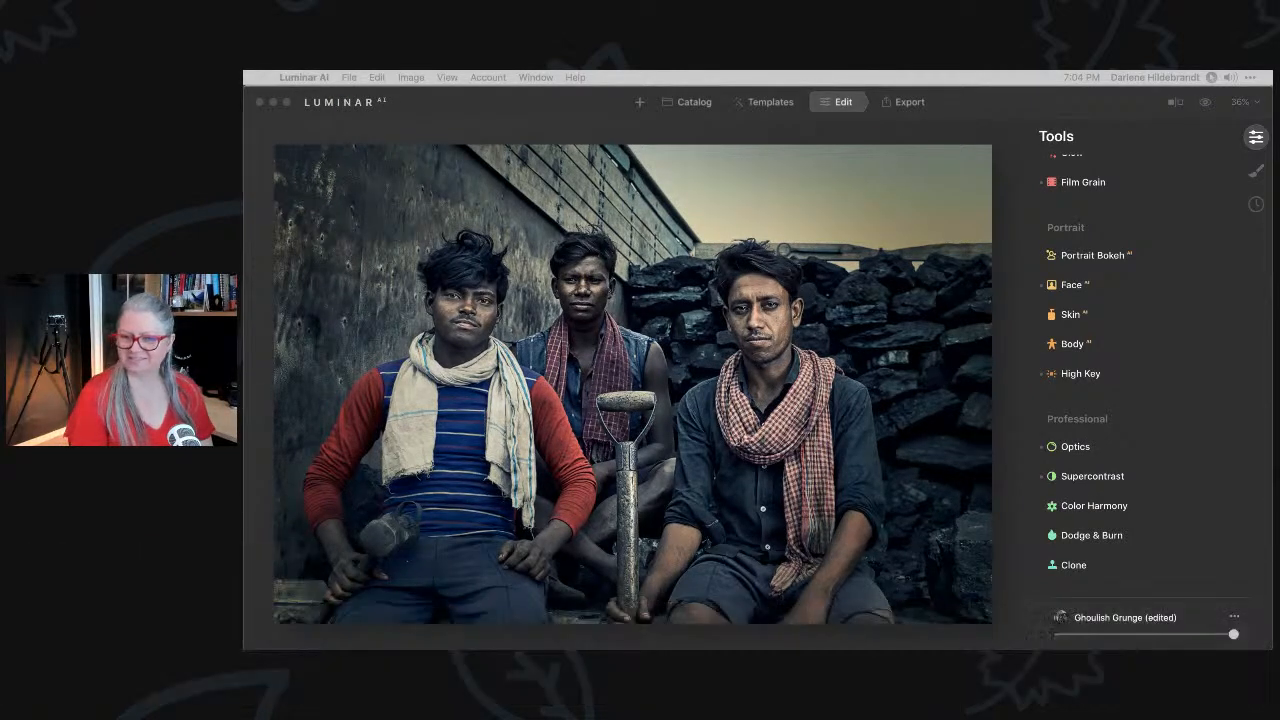
Open the woman's portrait with the patterned white blouse from the Edit my image album in the template browser.
left_click(1006, 138)
key("g")
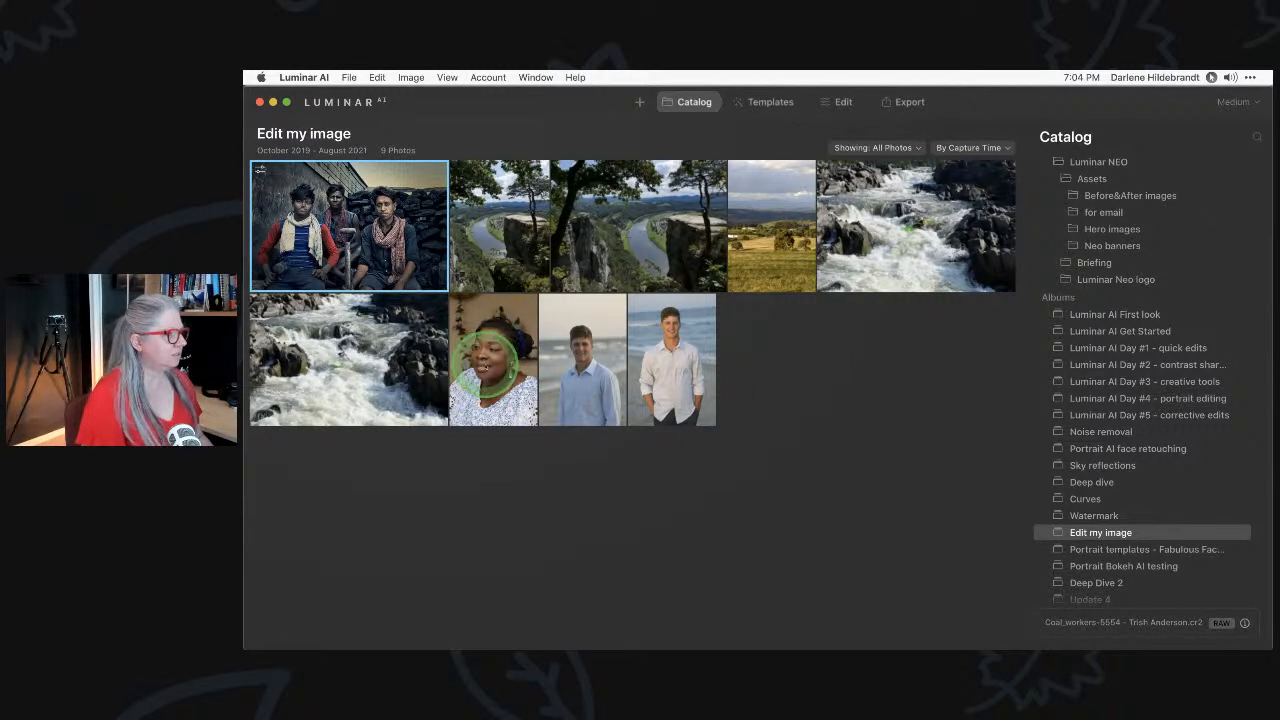
left_click(485, 365)
left_click(762, 101)
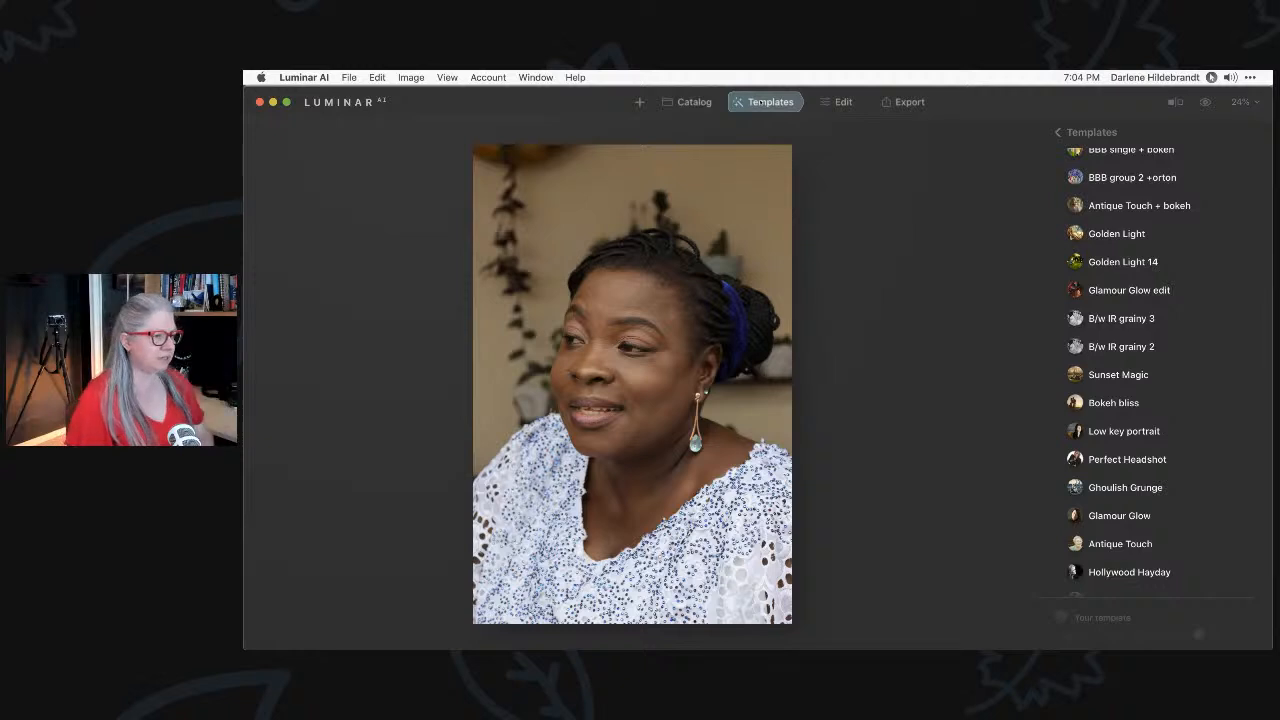
Try the Hollywood Hayday template on the woman's portrait.
scroll(1112, 372, "down", 1)
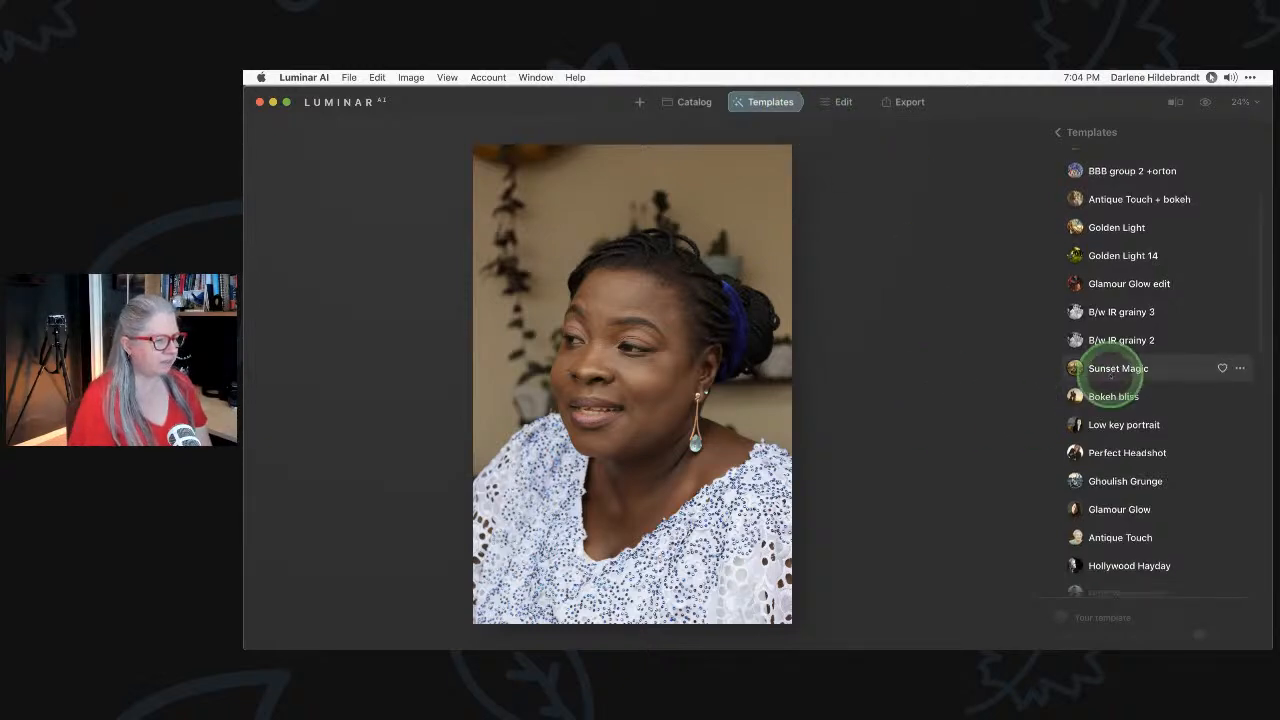
scroll(1112, 372, "down", 2)
scroll(1112, 374, "down", 1)
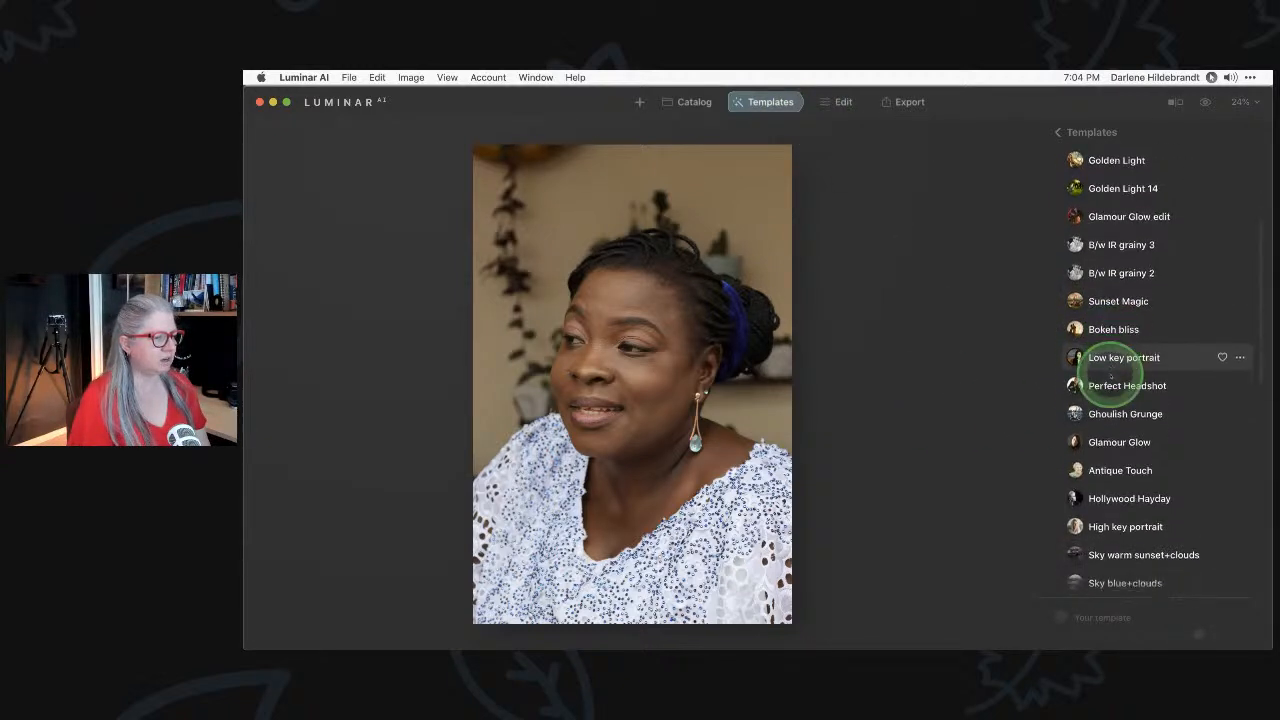
scroll(1112, 374, "down", 1)
scroll(1112, 374, "down", 1)
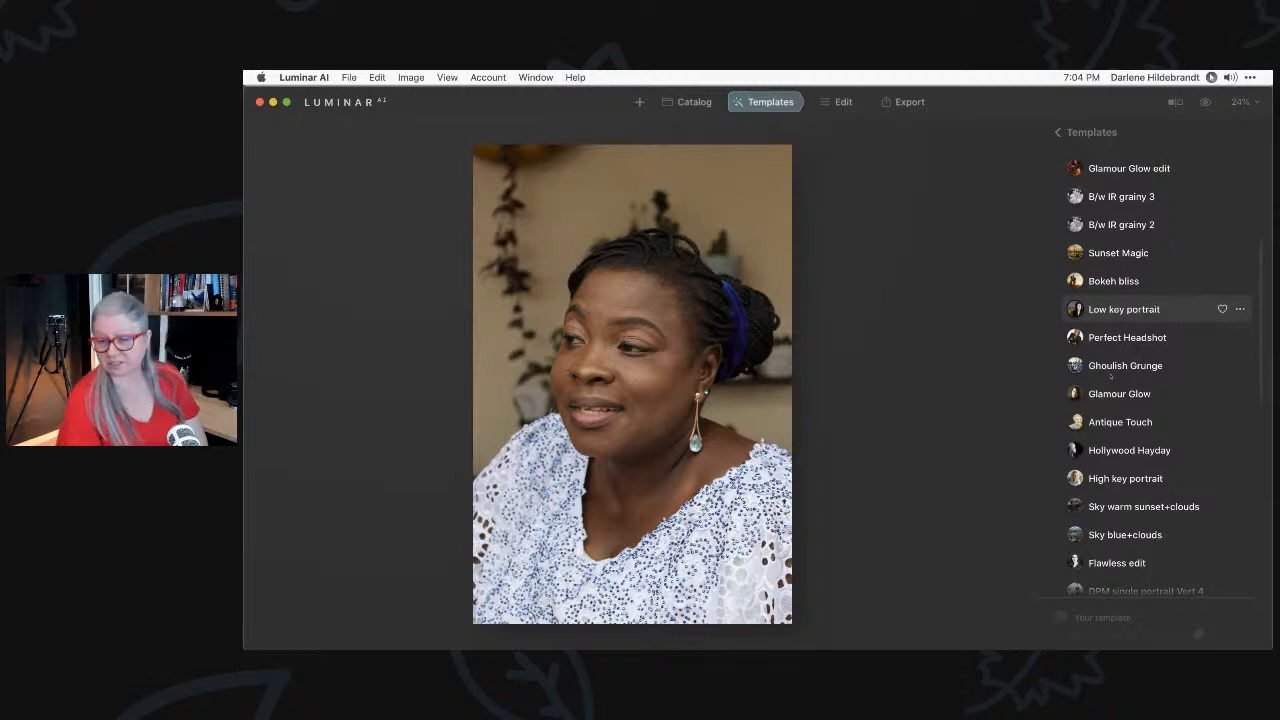
left_click(1120, 448)
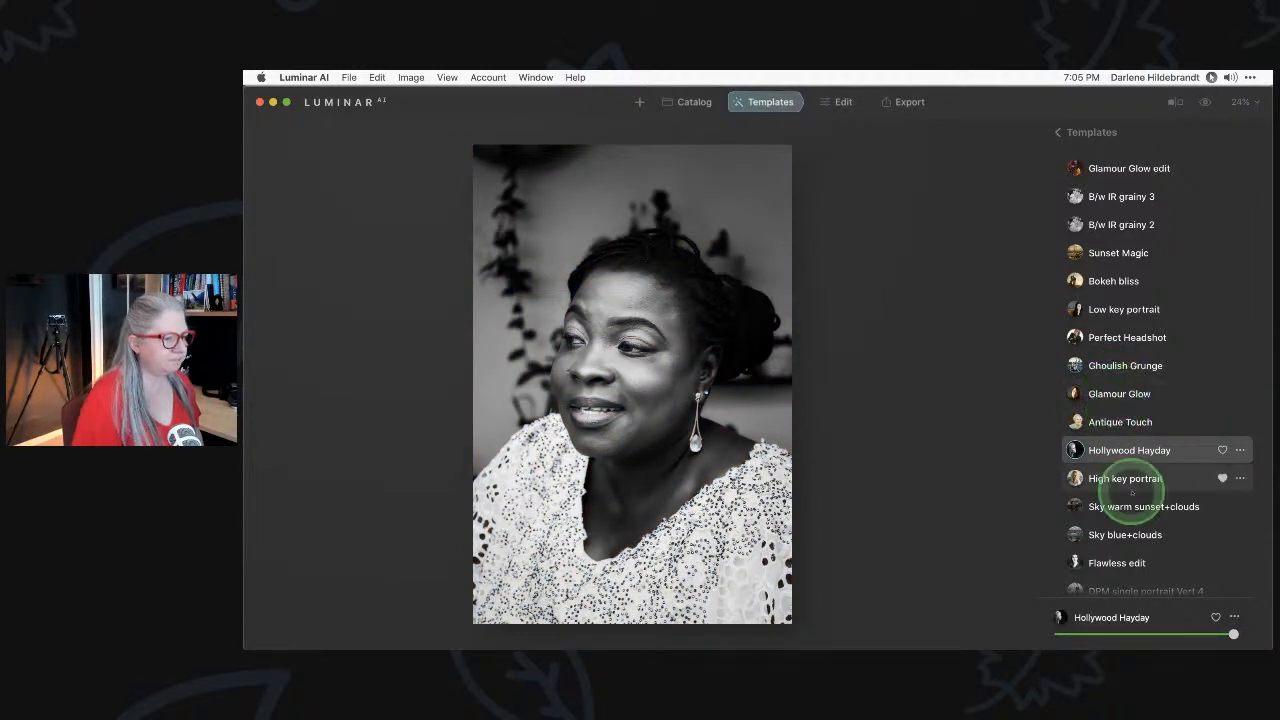
Try the Low key portrait template on the woman's portrait.
scroll(1132, 490, "up", 3)
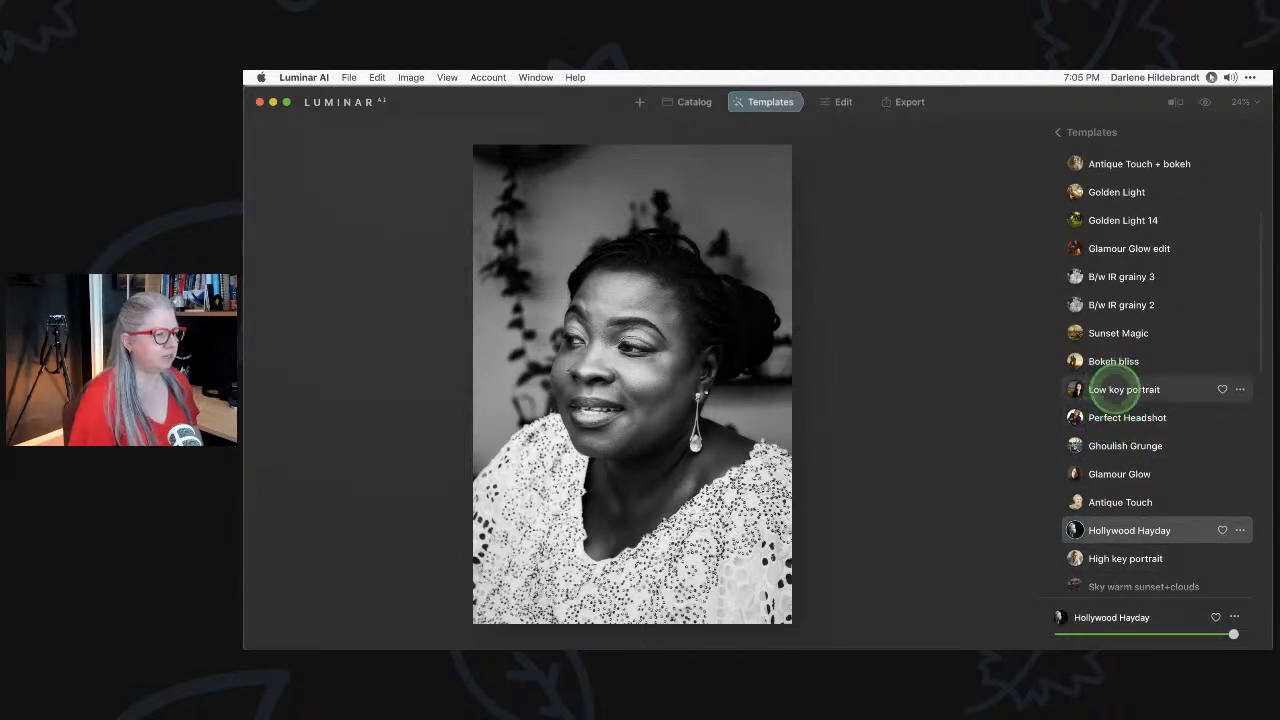
left_click(1120, 390)
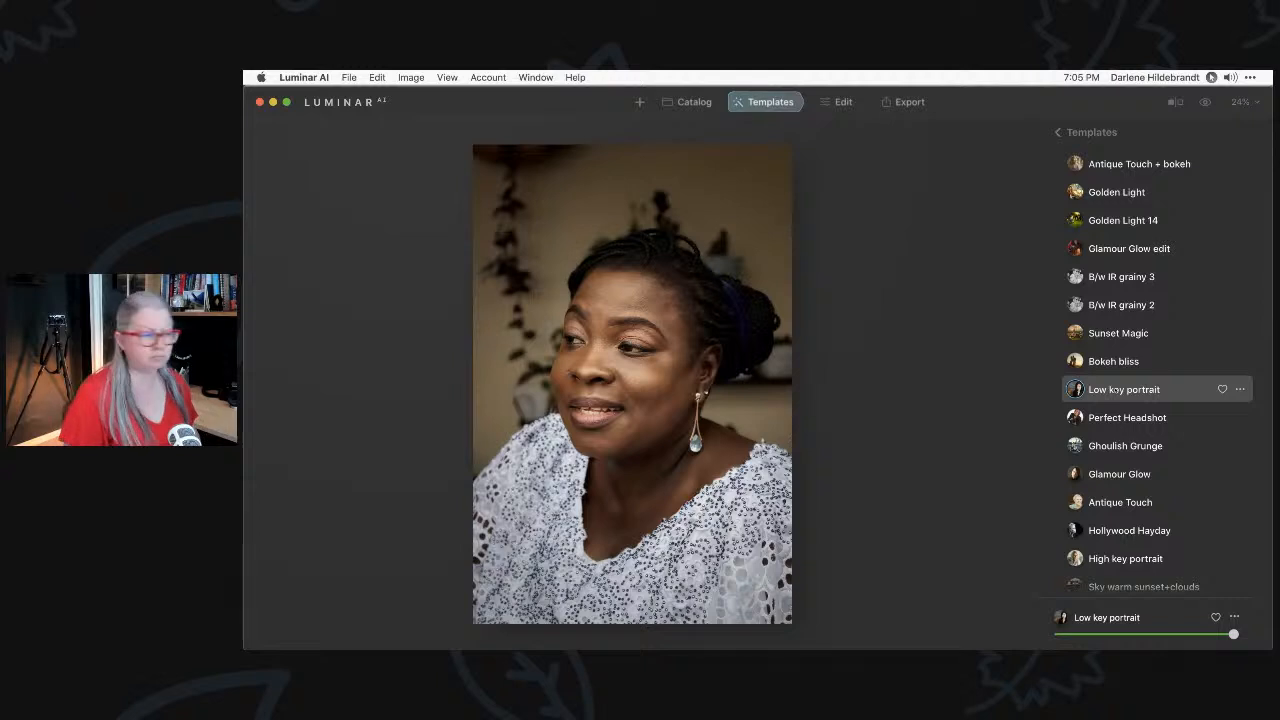
scroll(1113, 391, "up", 2)
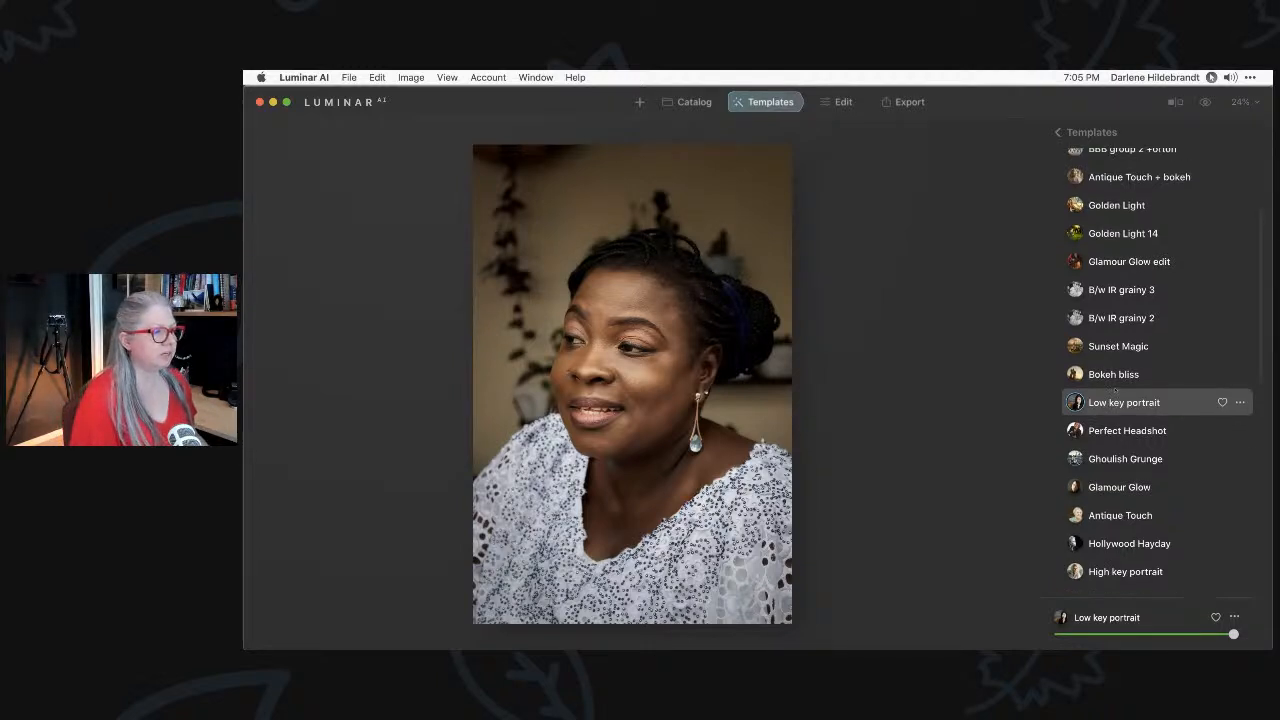
left_click(1118, 392)
Try the Antique Touch + bokeh template on the woman's portrait and compare it with the original.
scroll(1120, 388, "up", 4)
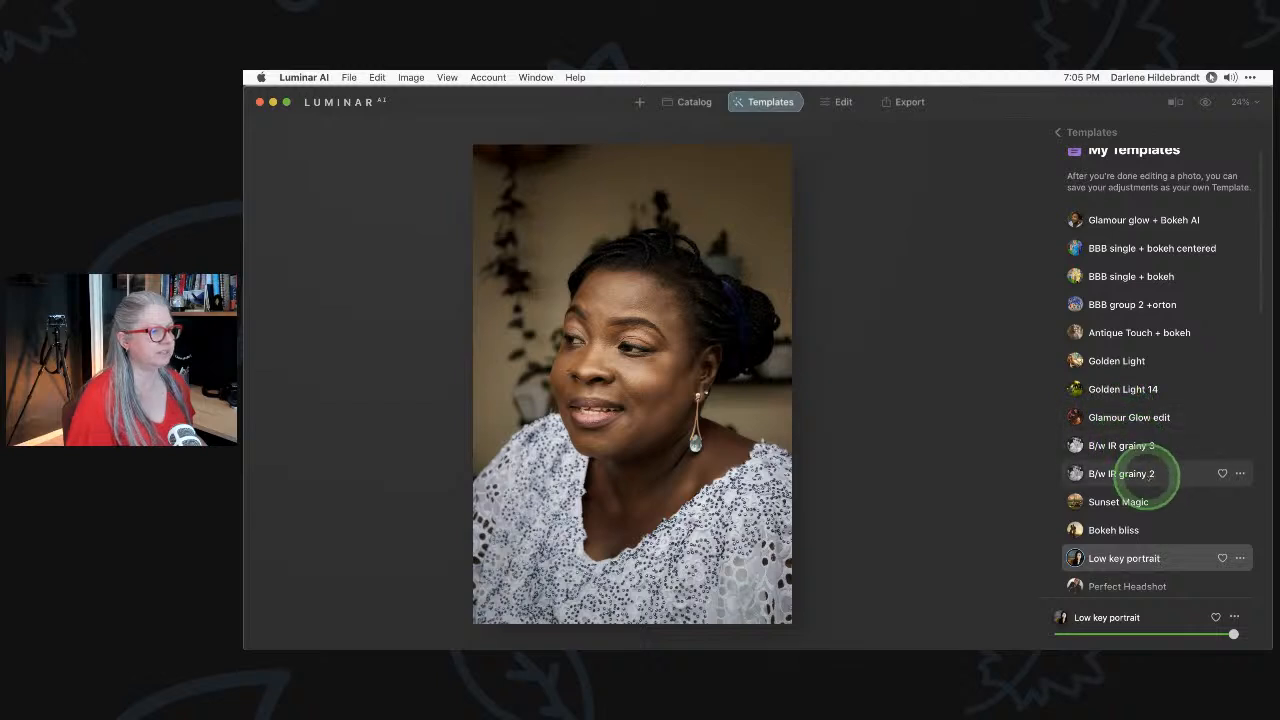
left_click(1120, 335)
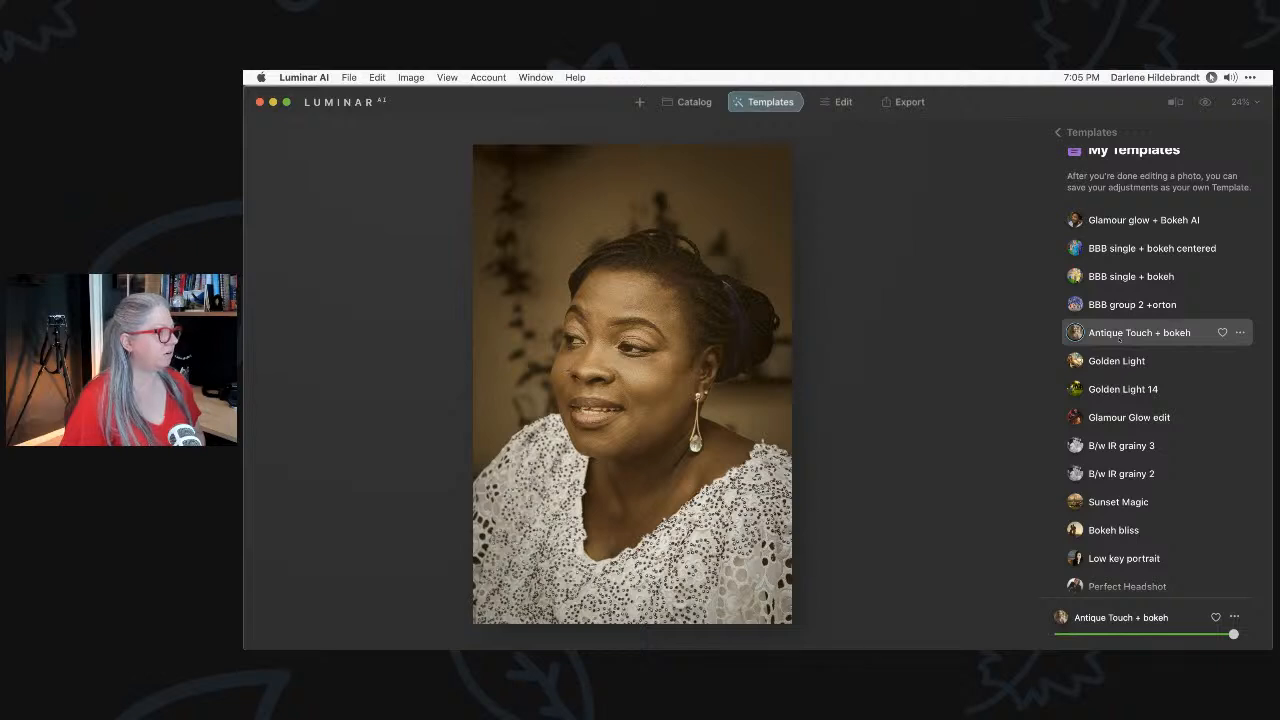
key("backslash")
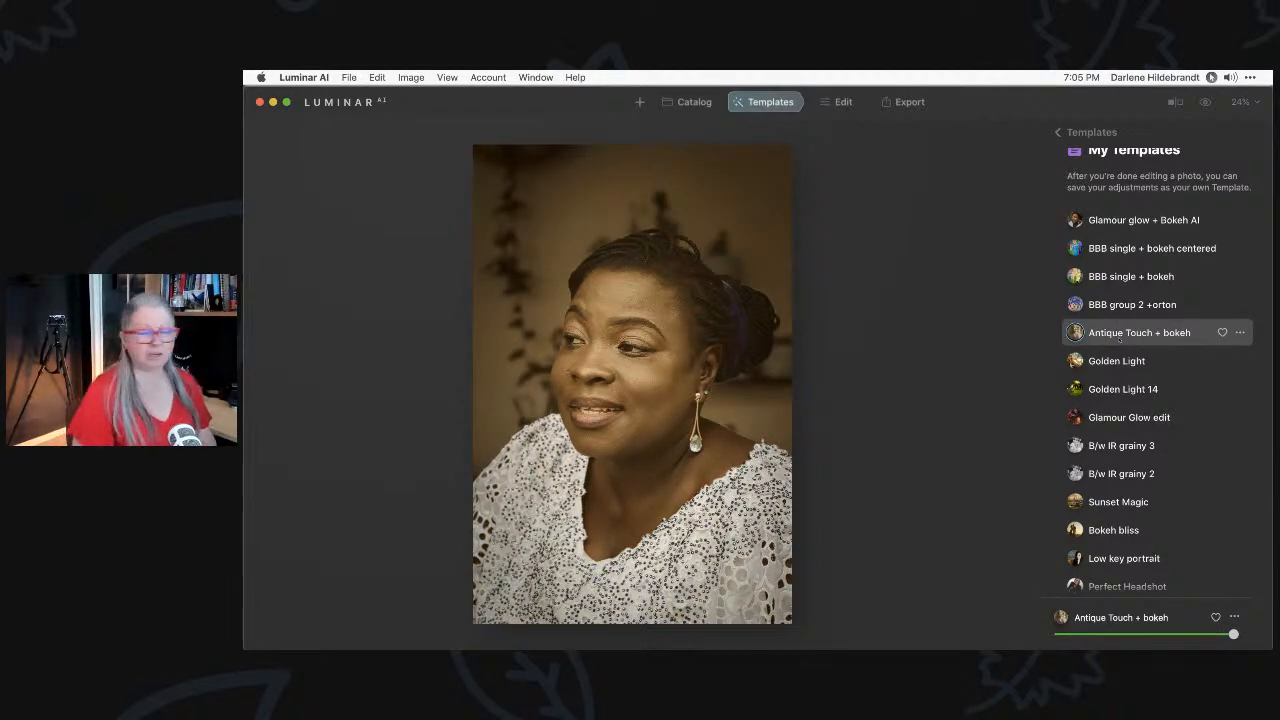
key("backslash")
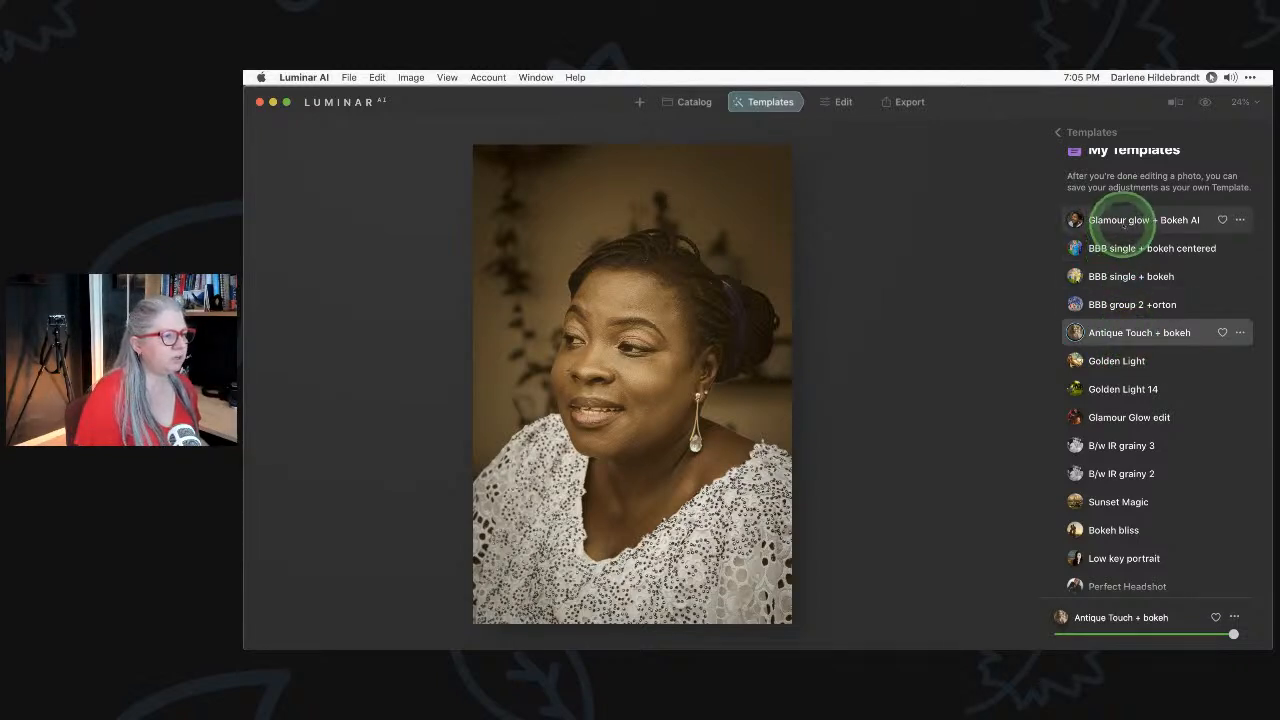
Apply the Glamour glow + Bokeh AI template to the woman's portrait and go to its editing tools.
left_click(1123, 222)
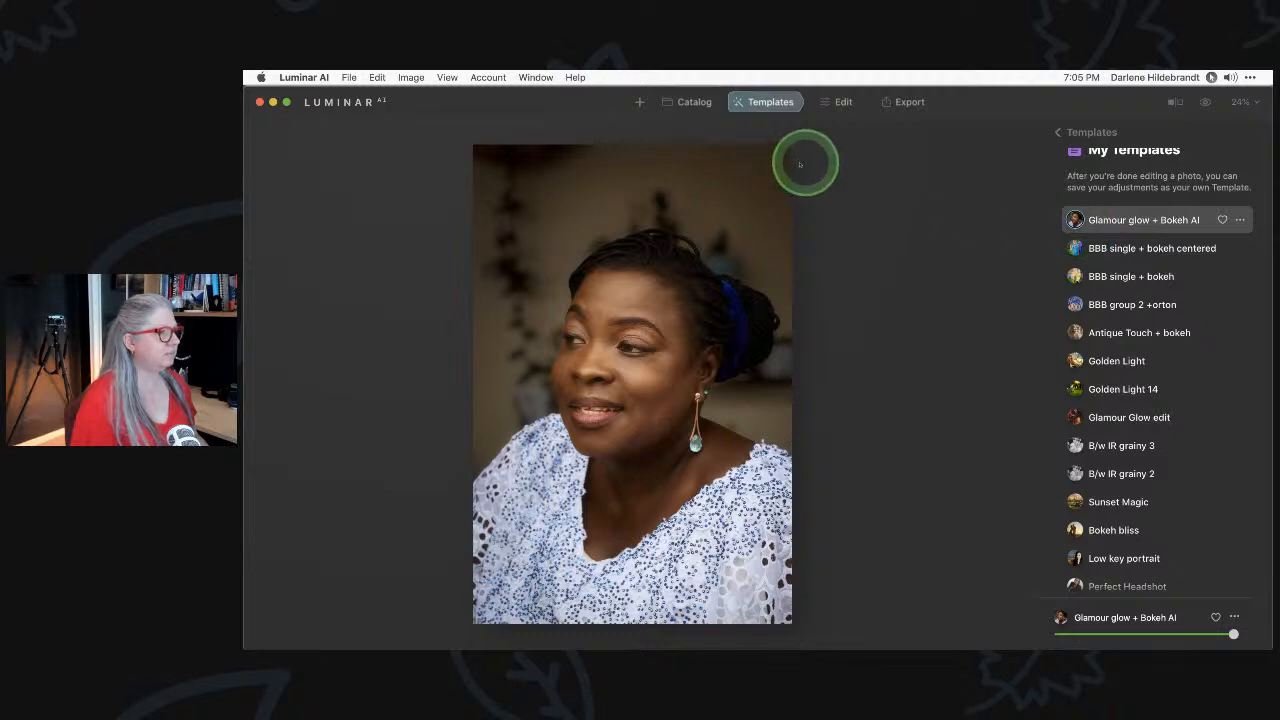
left_click(840, 102)
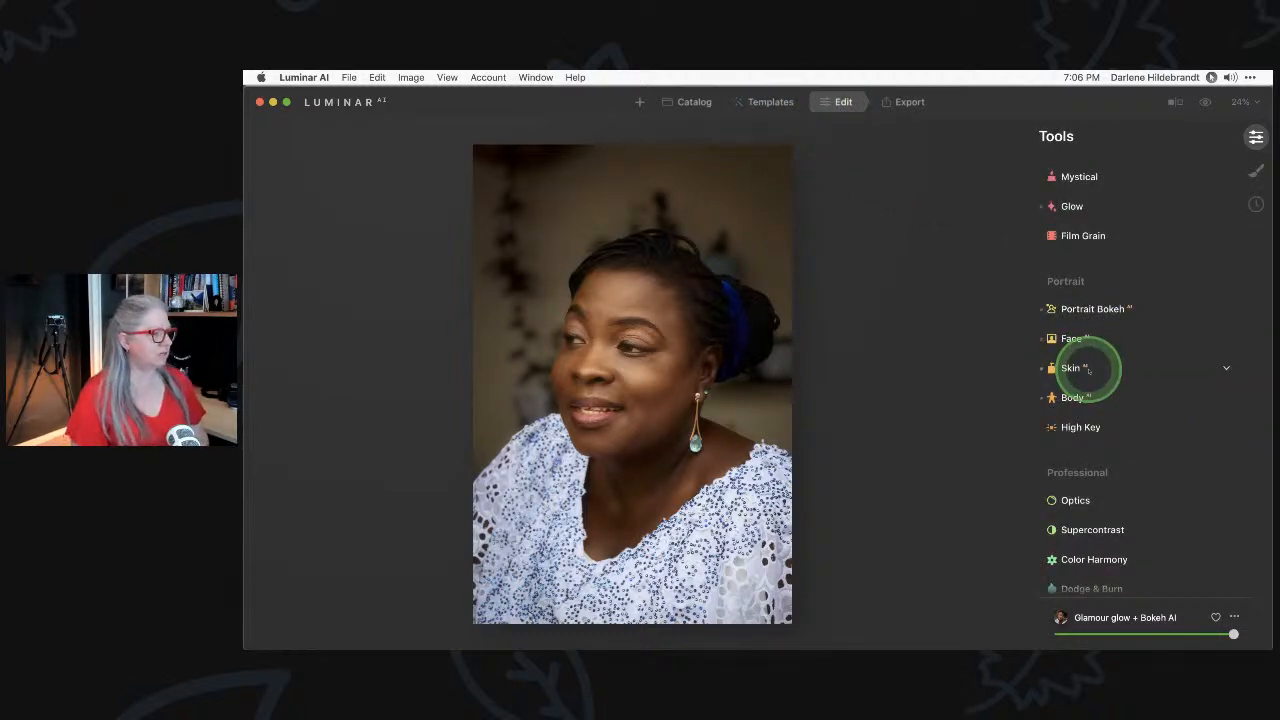
In the Light tool, sample a white area of the blouse as the neutral target and adjust Temperature to 5 and Tint to -1.
scroll(1114, 382, "up", 10)
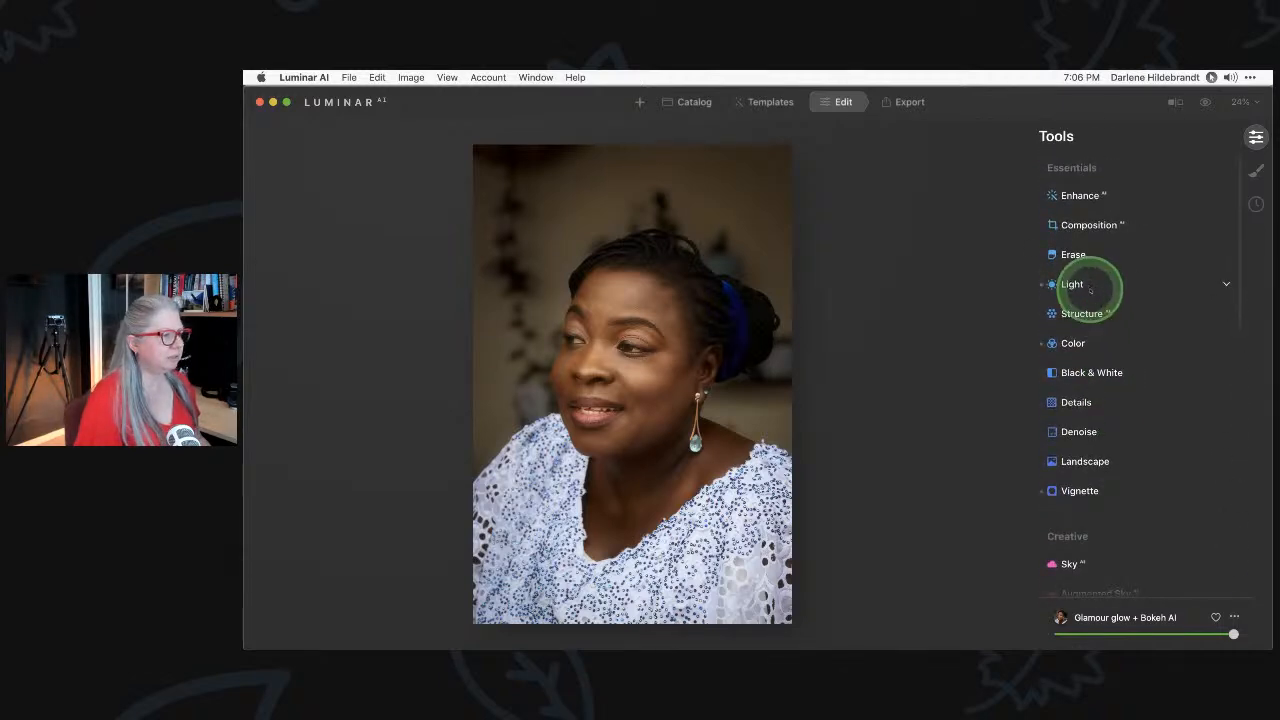
left_click(1092, 285)
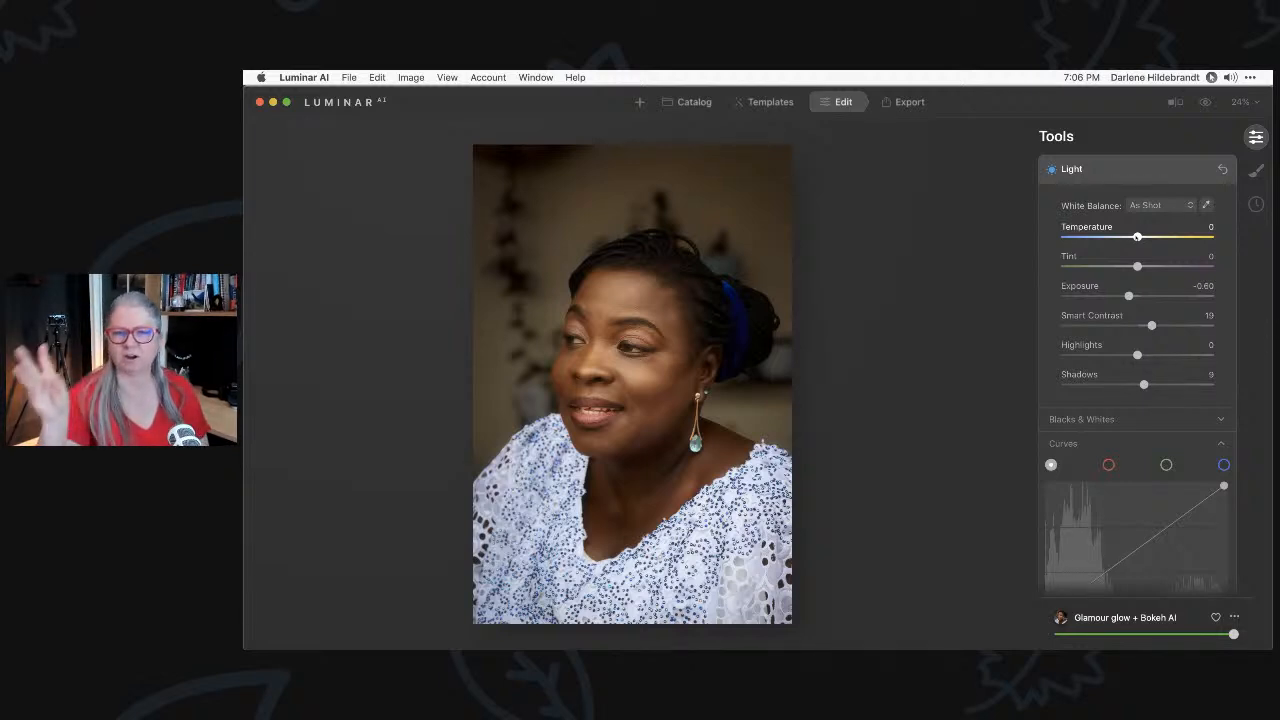
left_click(1207, 206)
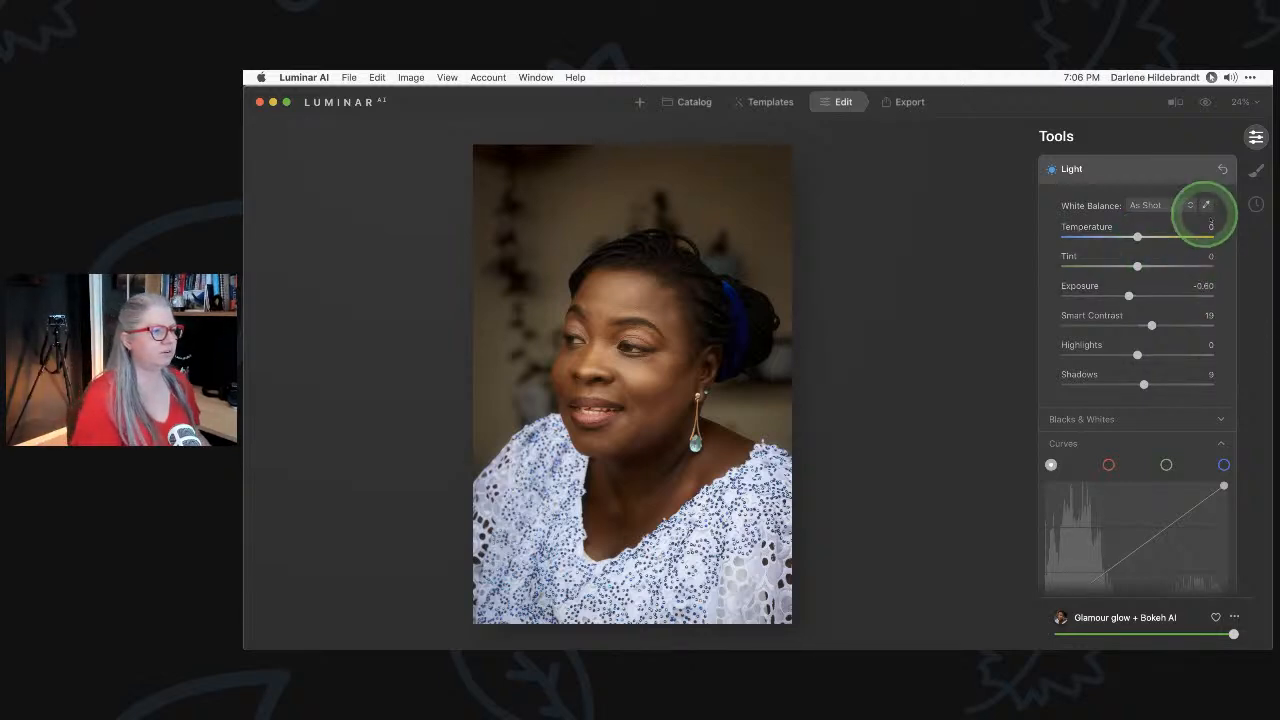
left_click(1150, 207)
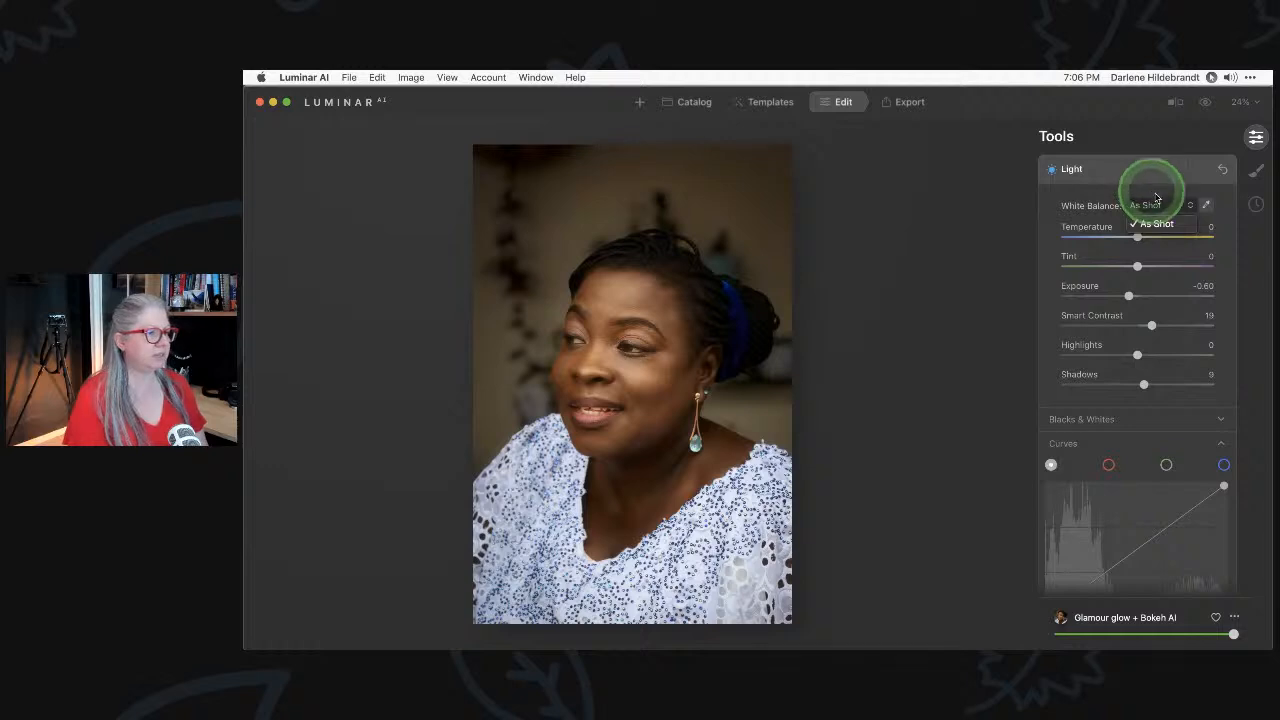
left_click(1207, 206)
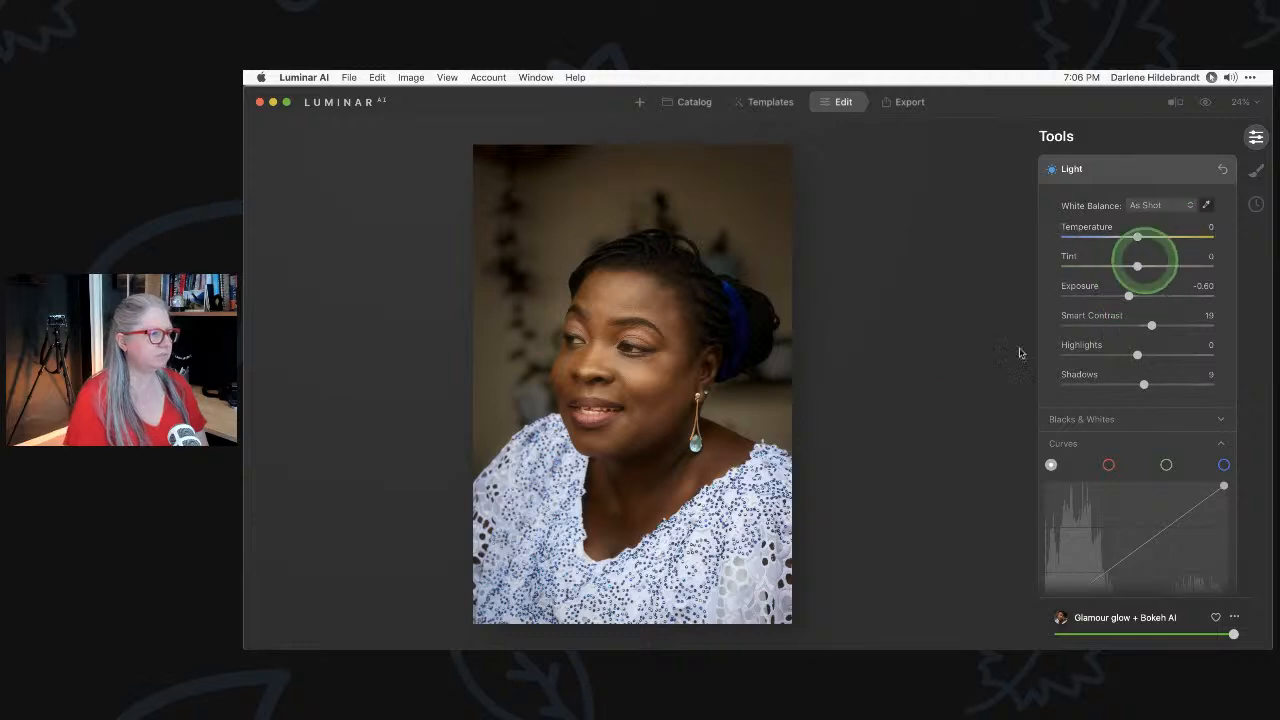
left_click(705, 527)
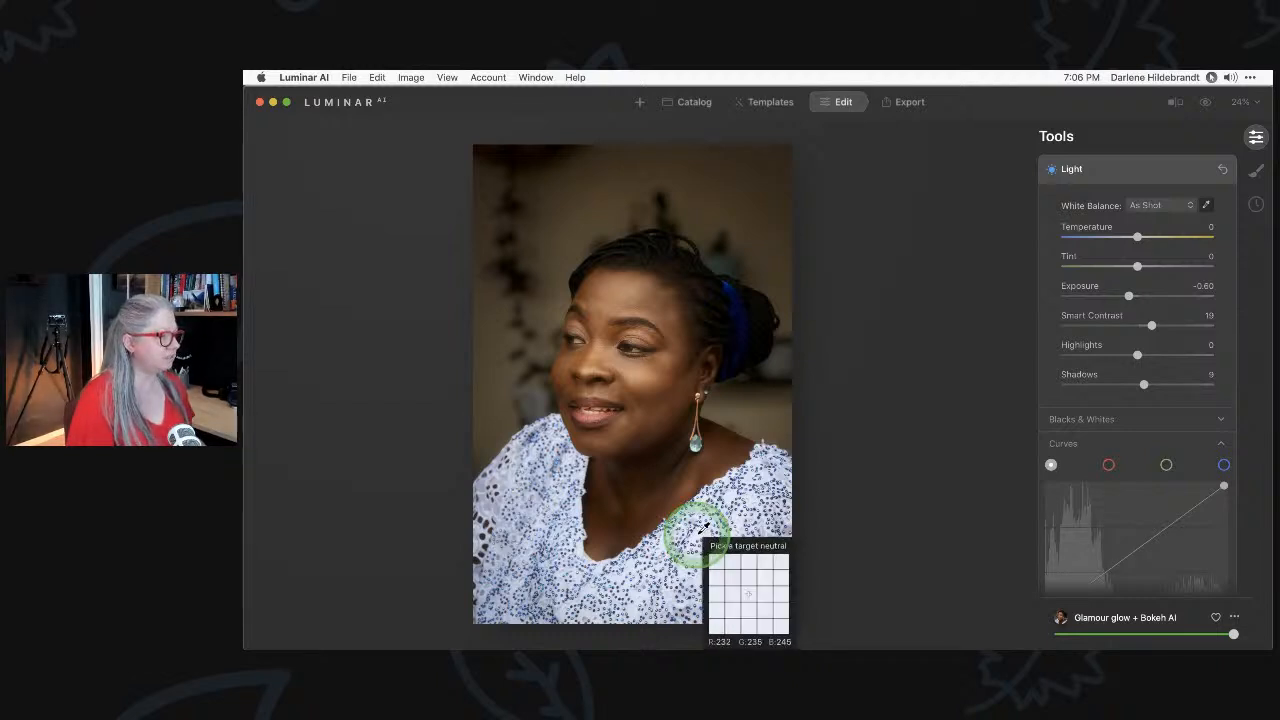
left_click(703, 528)
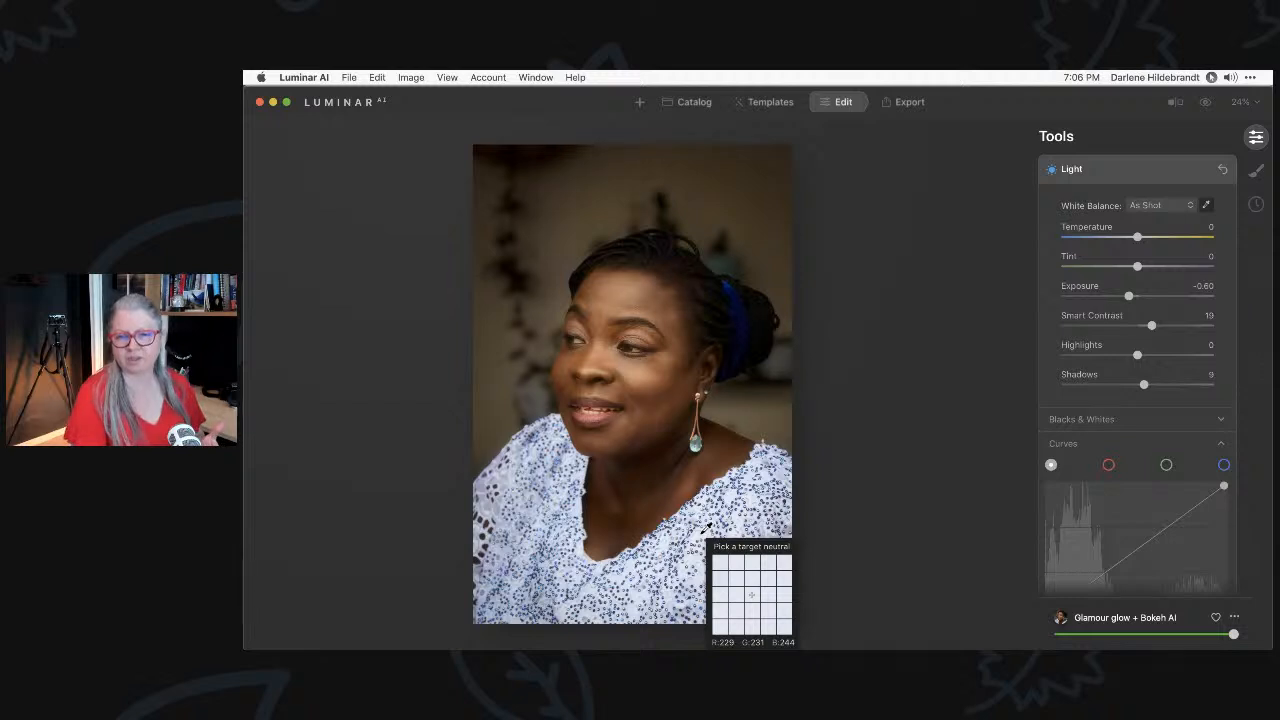
left_click(704, 528)
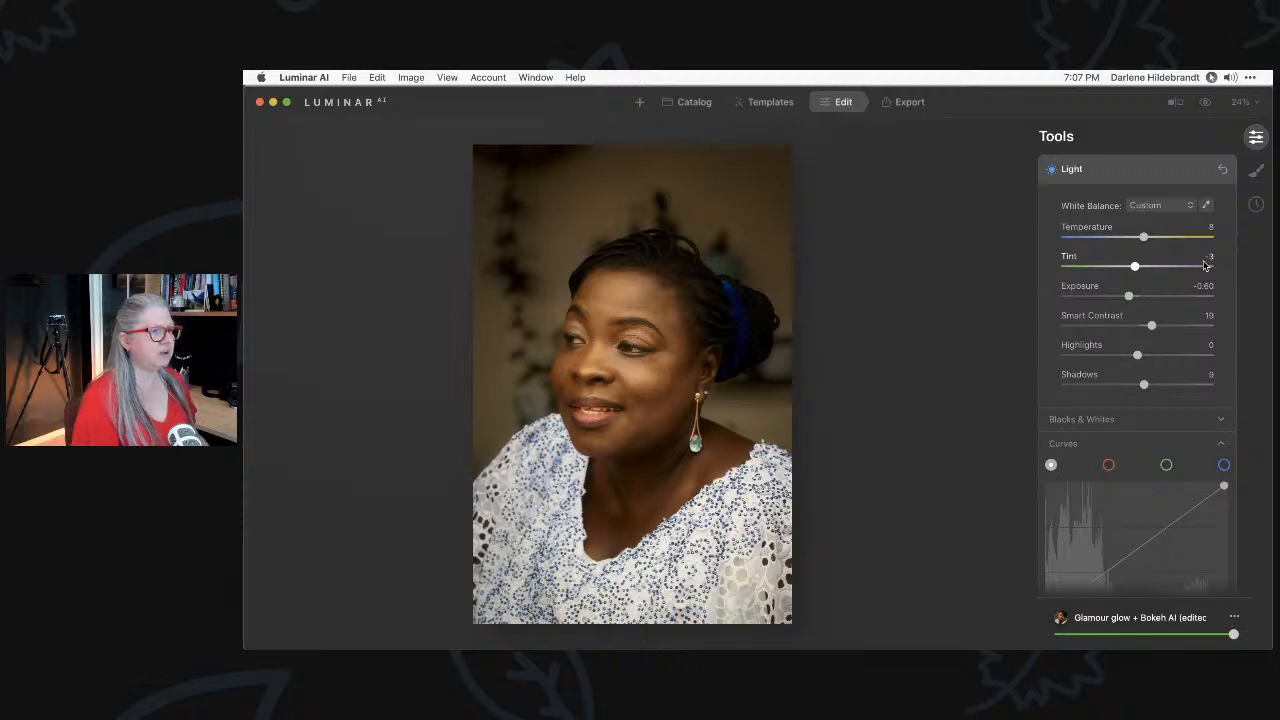
left_click_drag(1144, 236, 1136, 266)
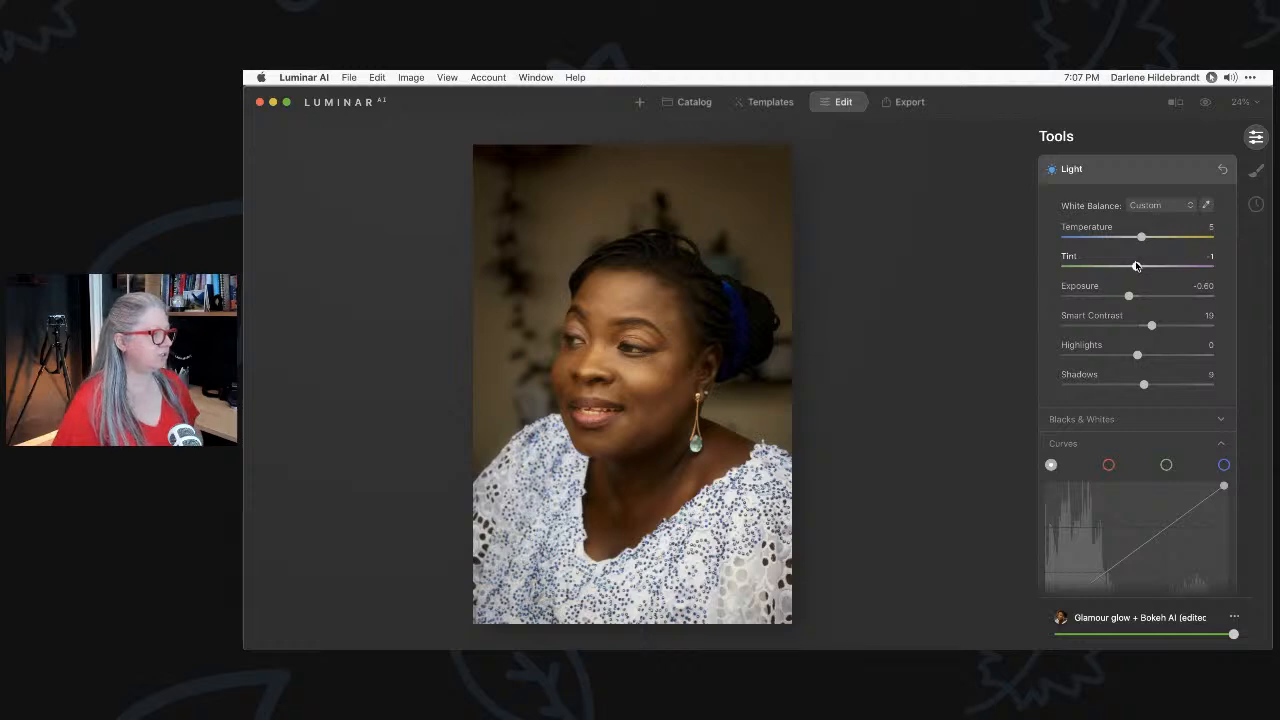
Try the lace sleeve as the white balance neutral target and undo that sample.
left_click(1206, 205)
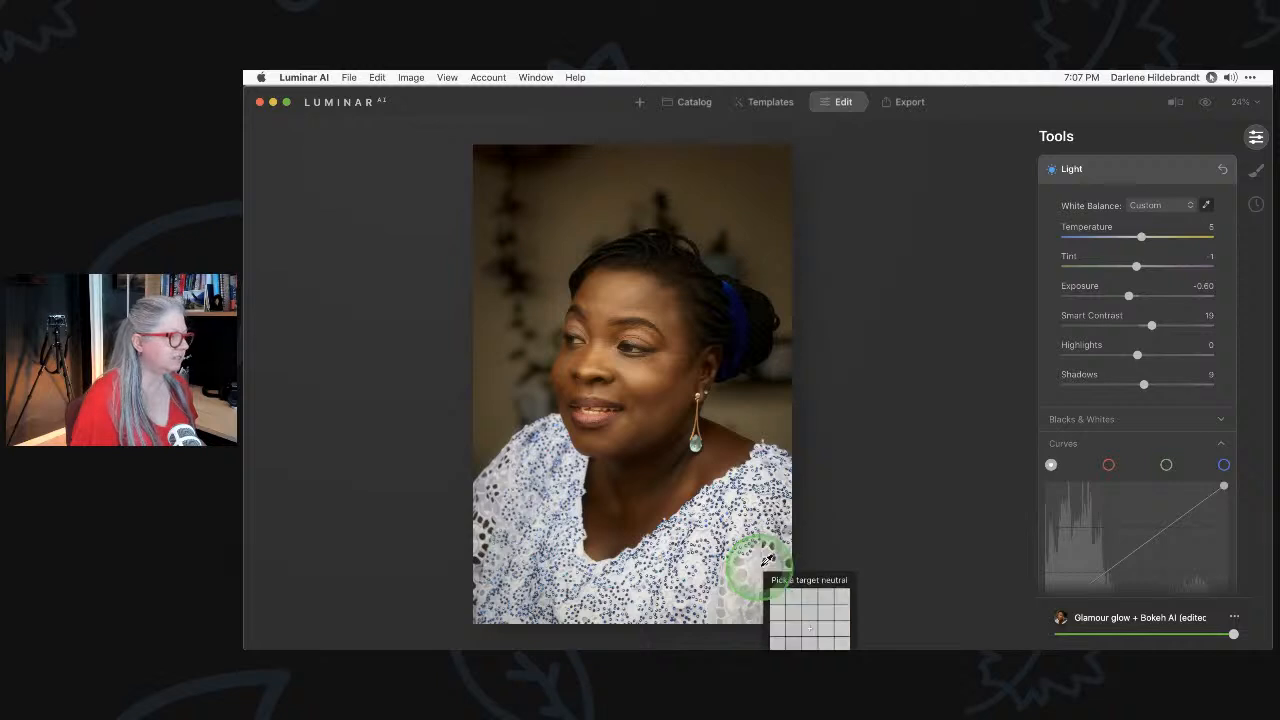
left_click(757, 566)
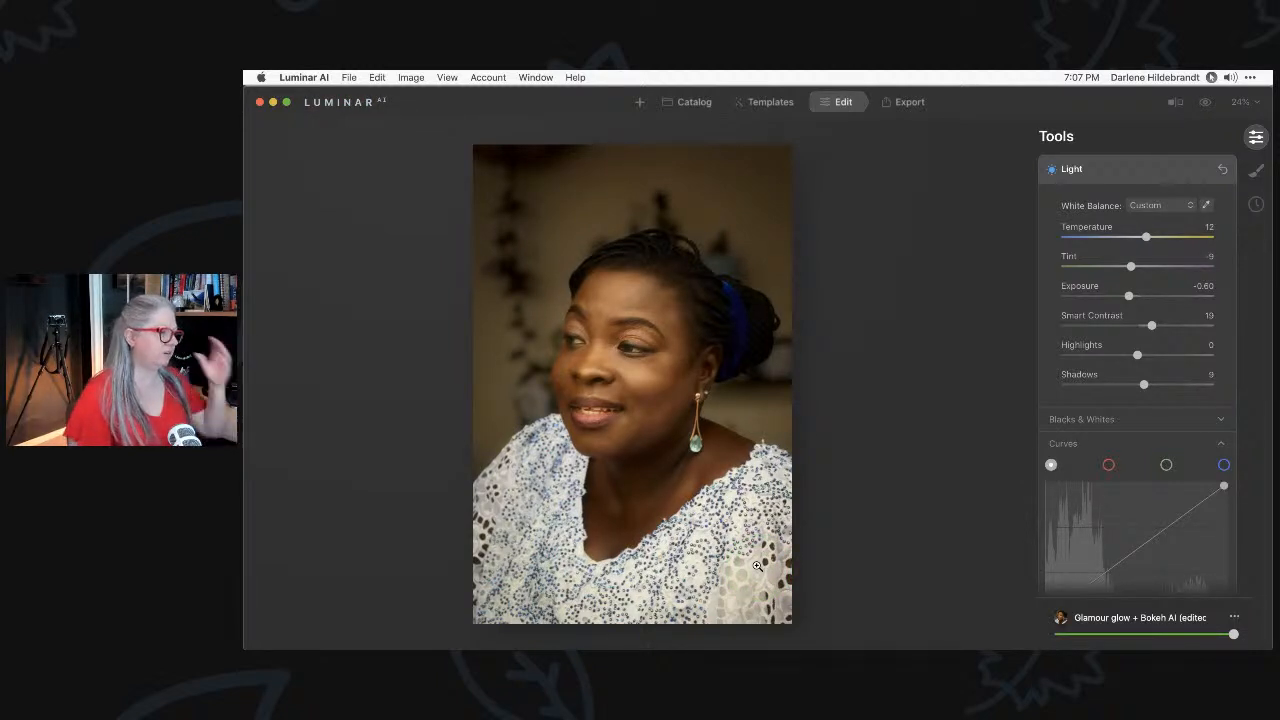
left_click(757, 566)
key("super+z")
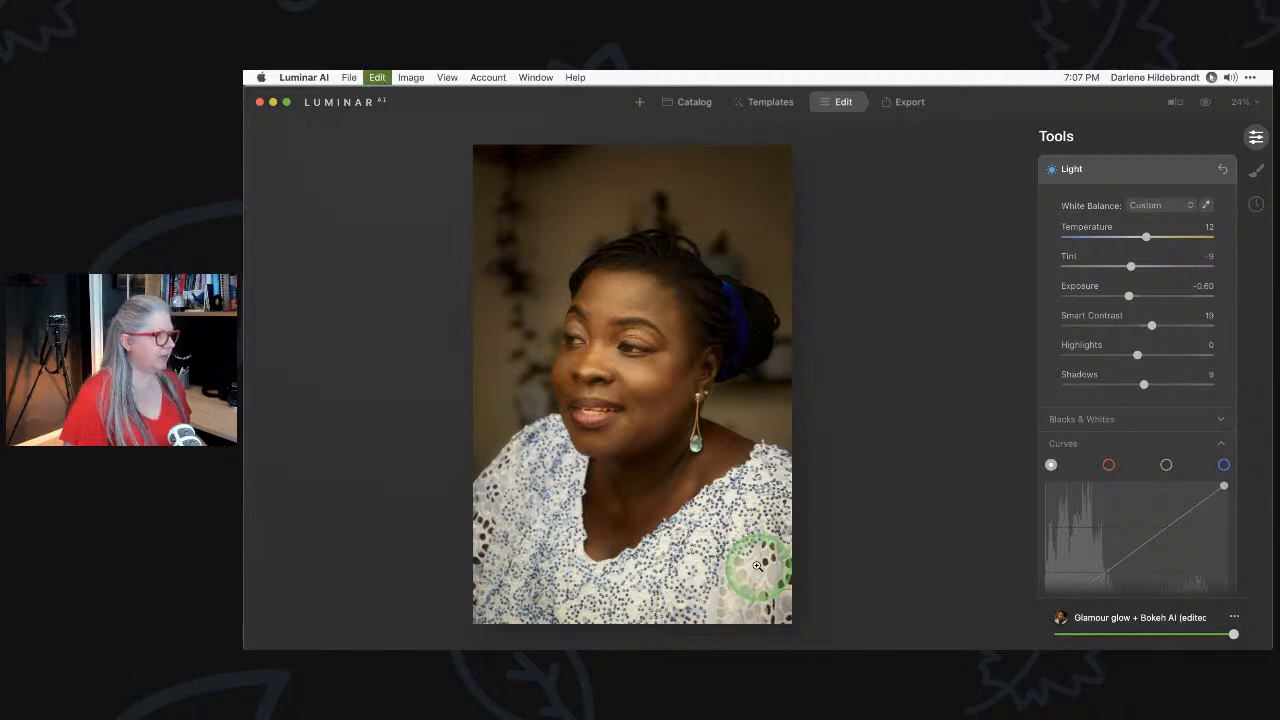
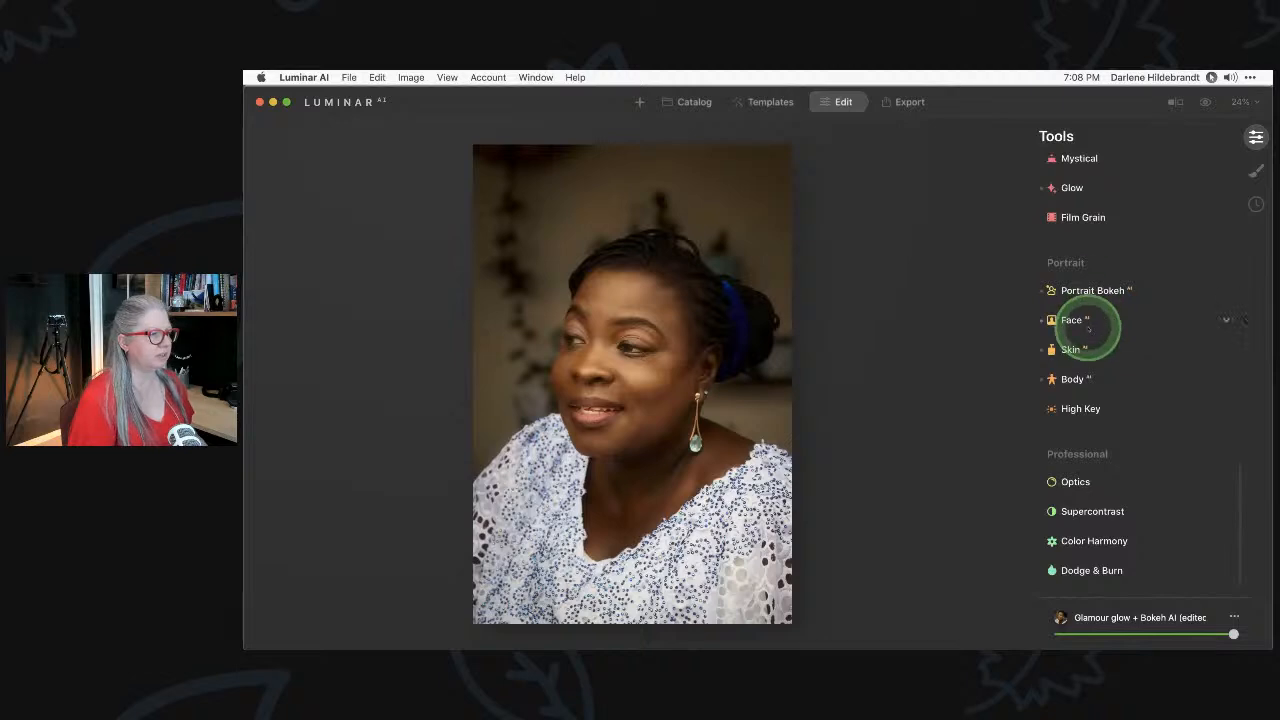
Set Enlarge Eyes to 65 in the Face AI tool.
scroll(1101, 321, "down", 2)
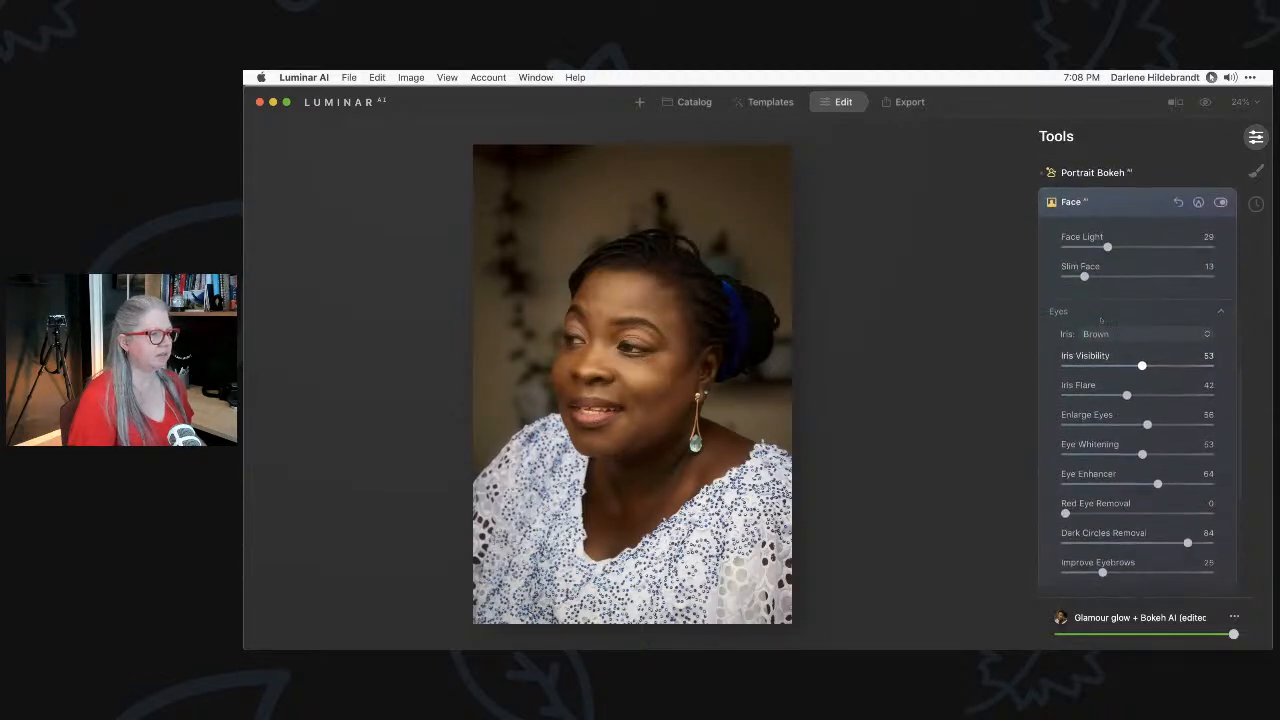
left_click(1193, 345)
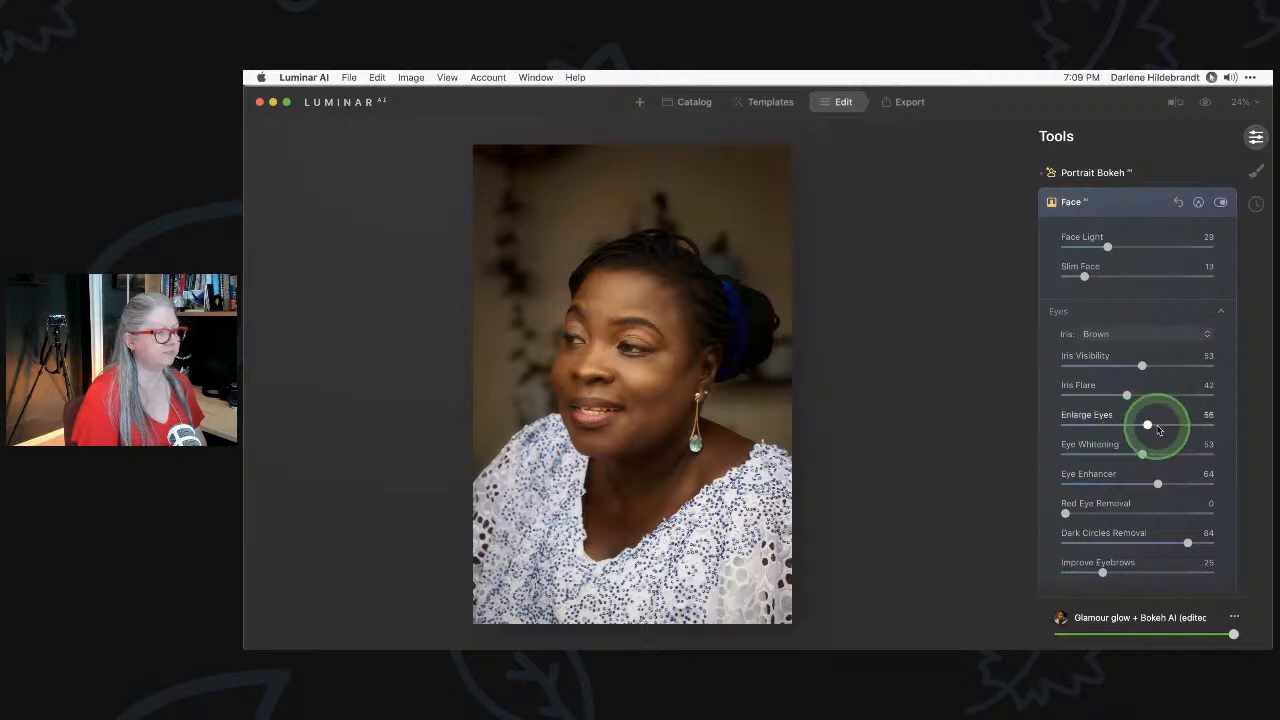
left_click_drag(1146, 426, 1159, 425)
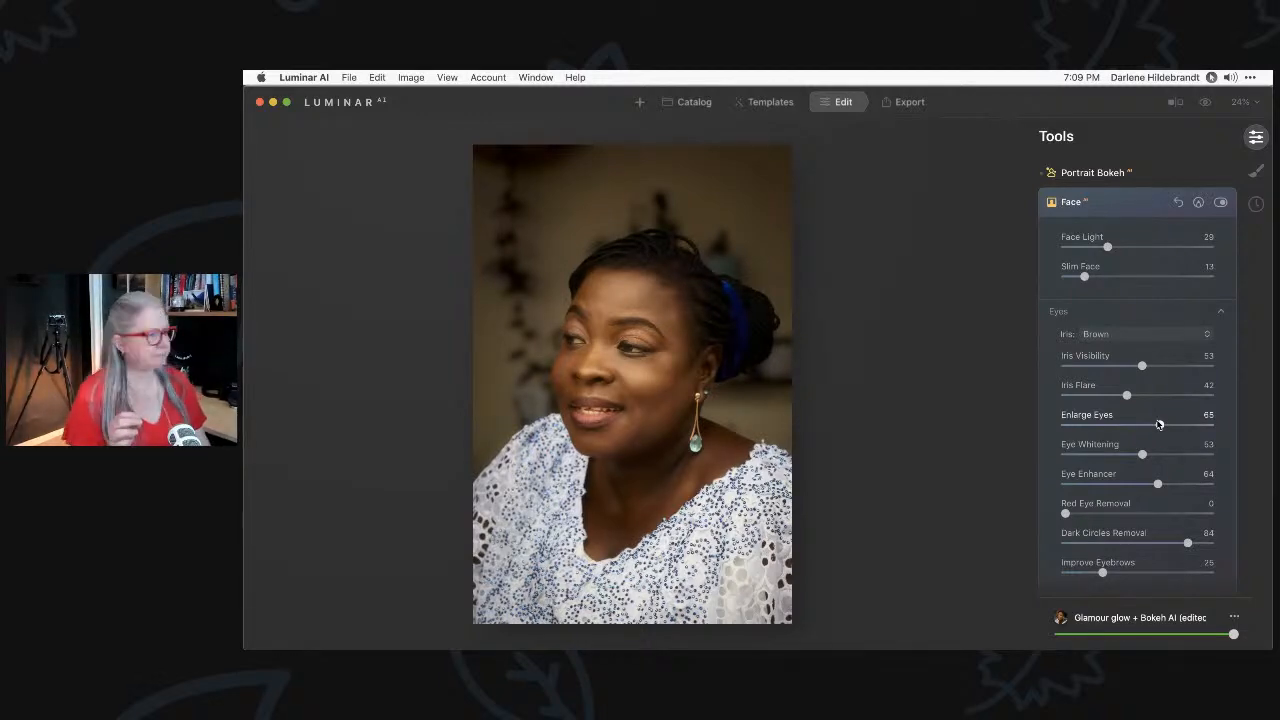
Compare the edited portrait repeatedly with the original to examine the changes to the face.
key("backslash")
key("backslash")
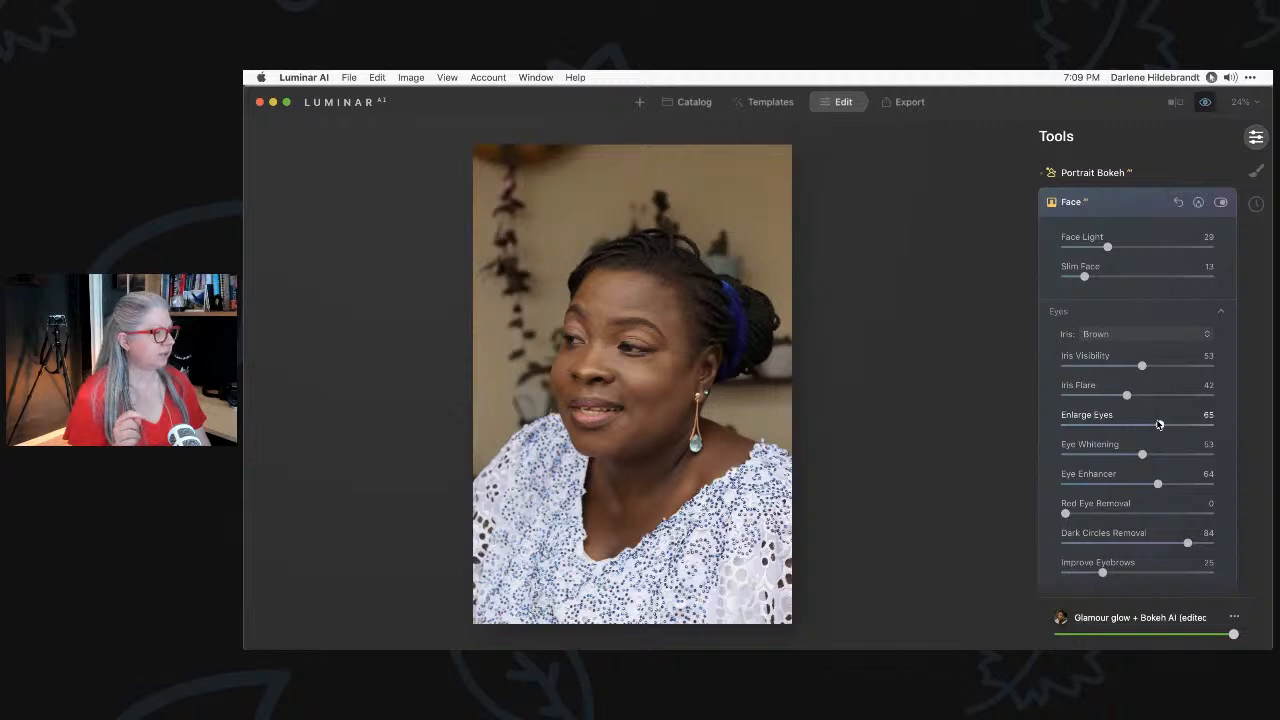
key("backslash")
key("backslash")
key("backslash")
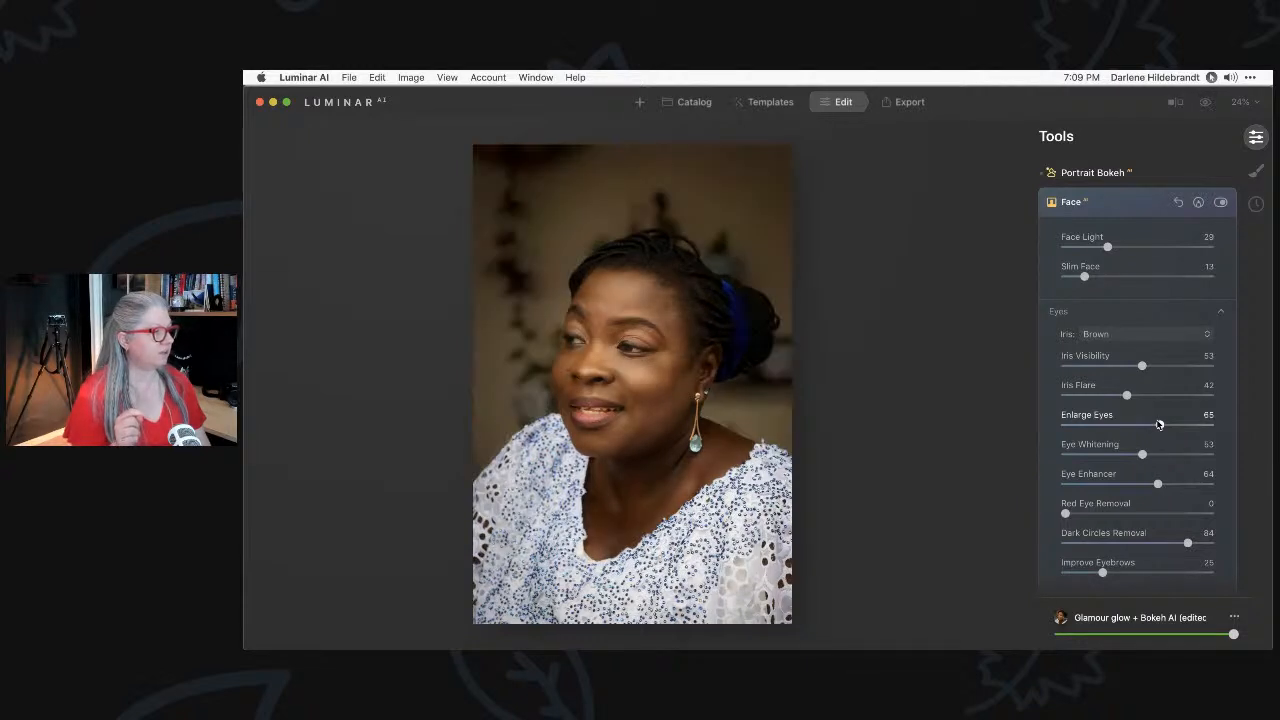
key("backslash")
key("backslash")
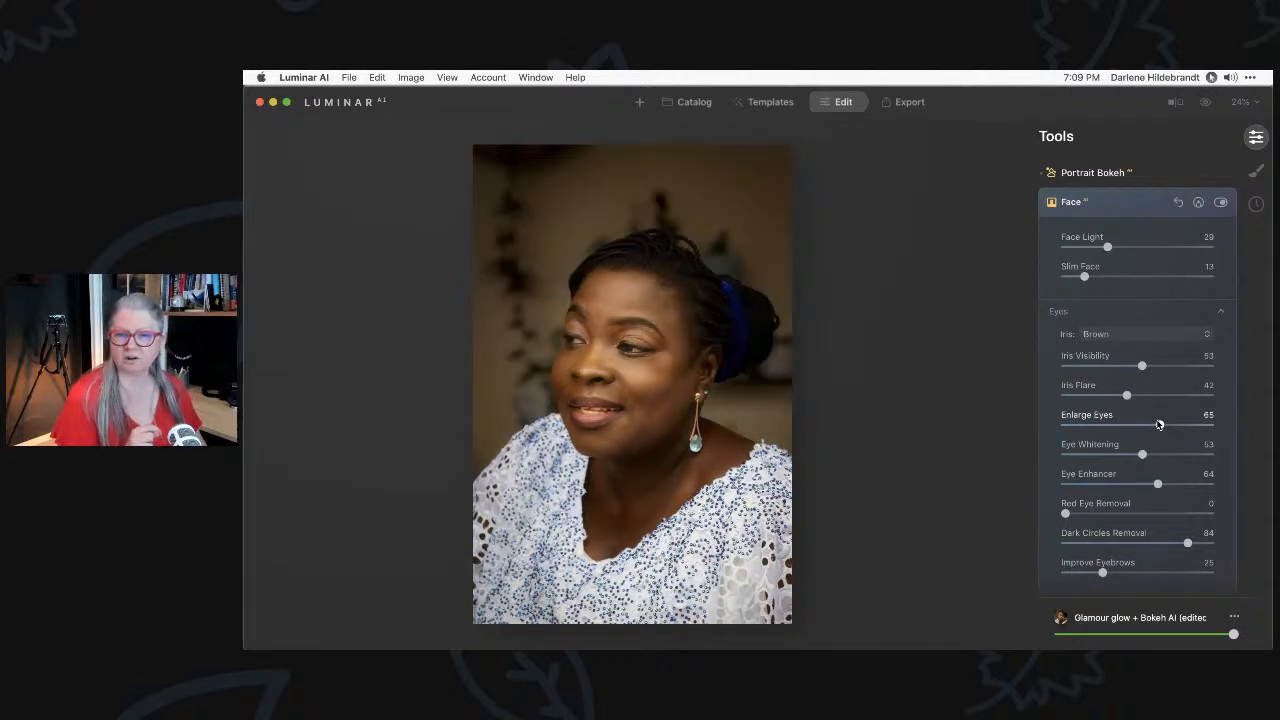
key("backslash")
key("backslash")
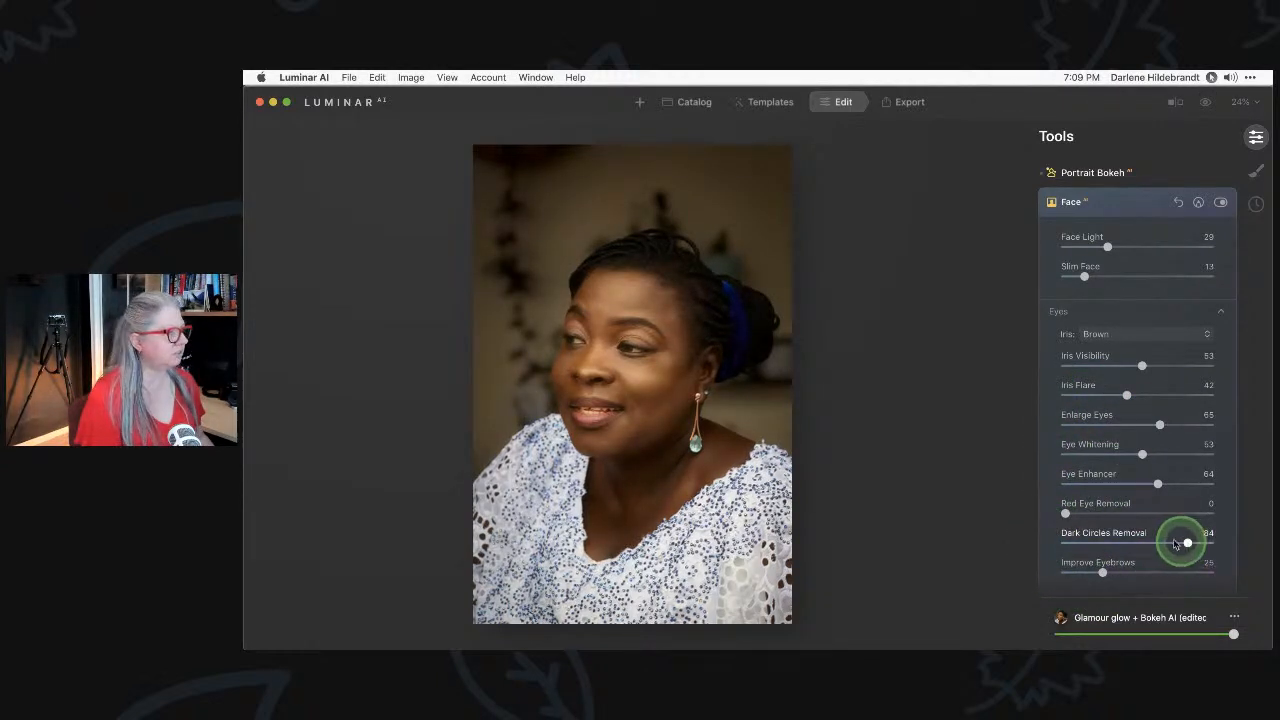
Set the woman's Dark Circles Removal to 48, Red Eye Removal to 7 and Teeth Whitening to 24.
left_click_drag(1186, 542, 1080, 515)
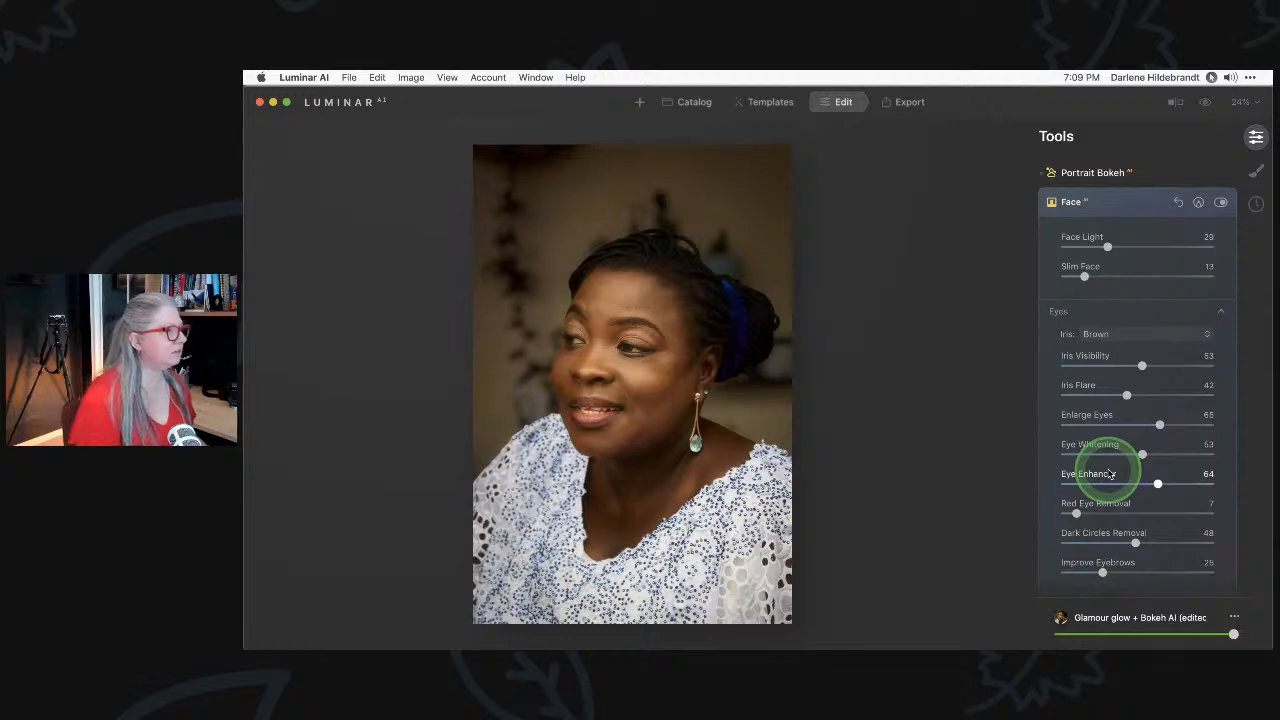
scroll(1108, 470, "down", 5)
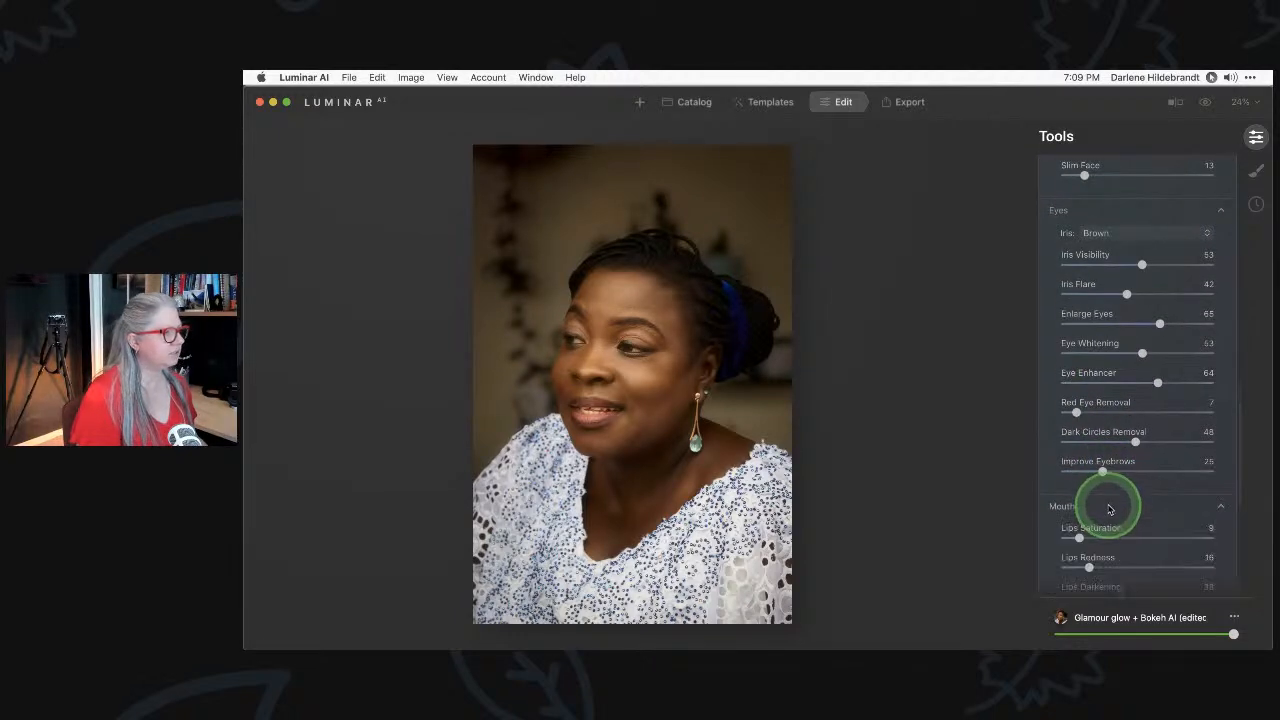
scroll(1108, 510, "down", 7)
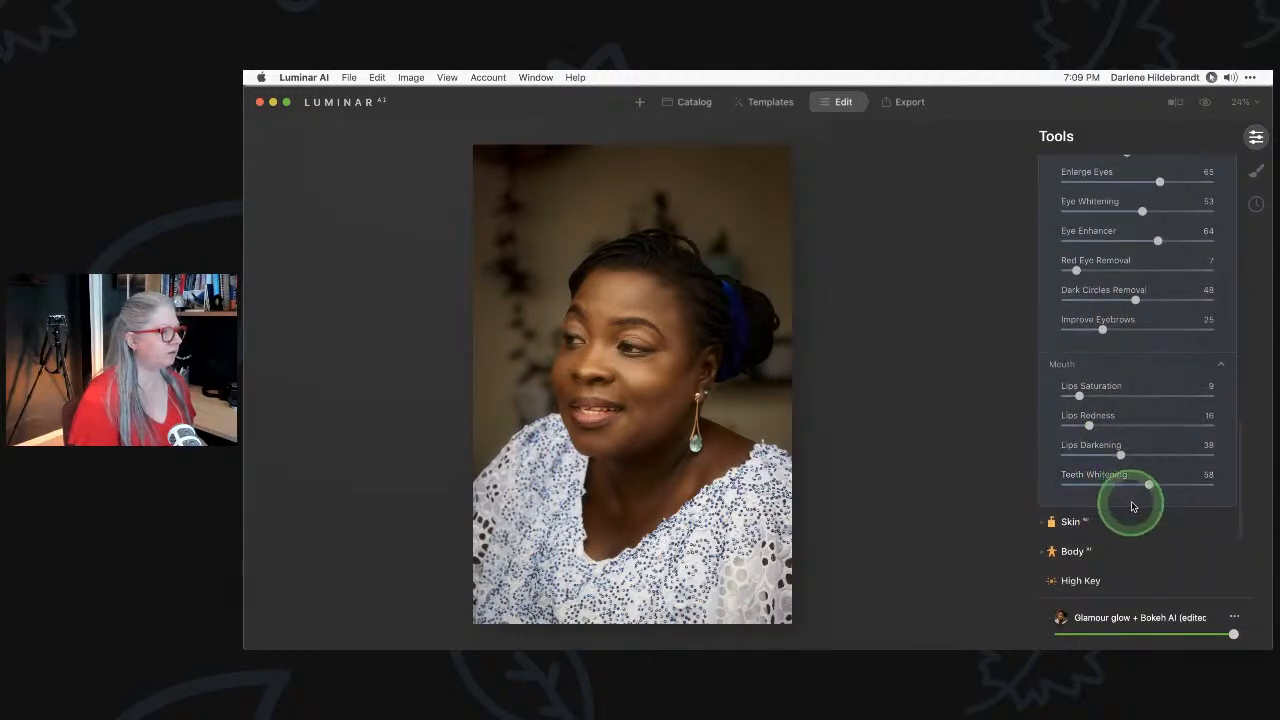
left_click_drag(1146, 483, 1101, 483)
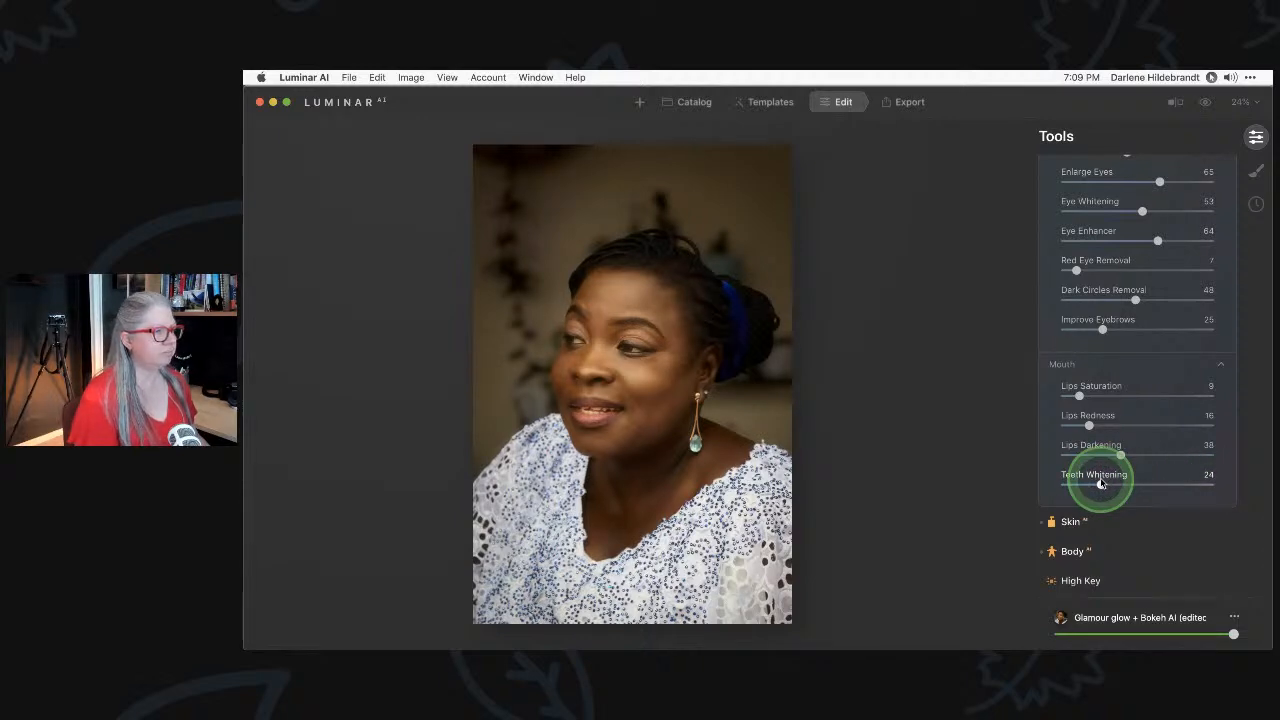
Try Eye Whitening at 100 and settle it at 59.
scroll(1145, 300, "up", 2)
left_click_drag(1142, 248, 1212, 249)
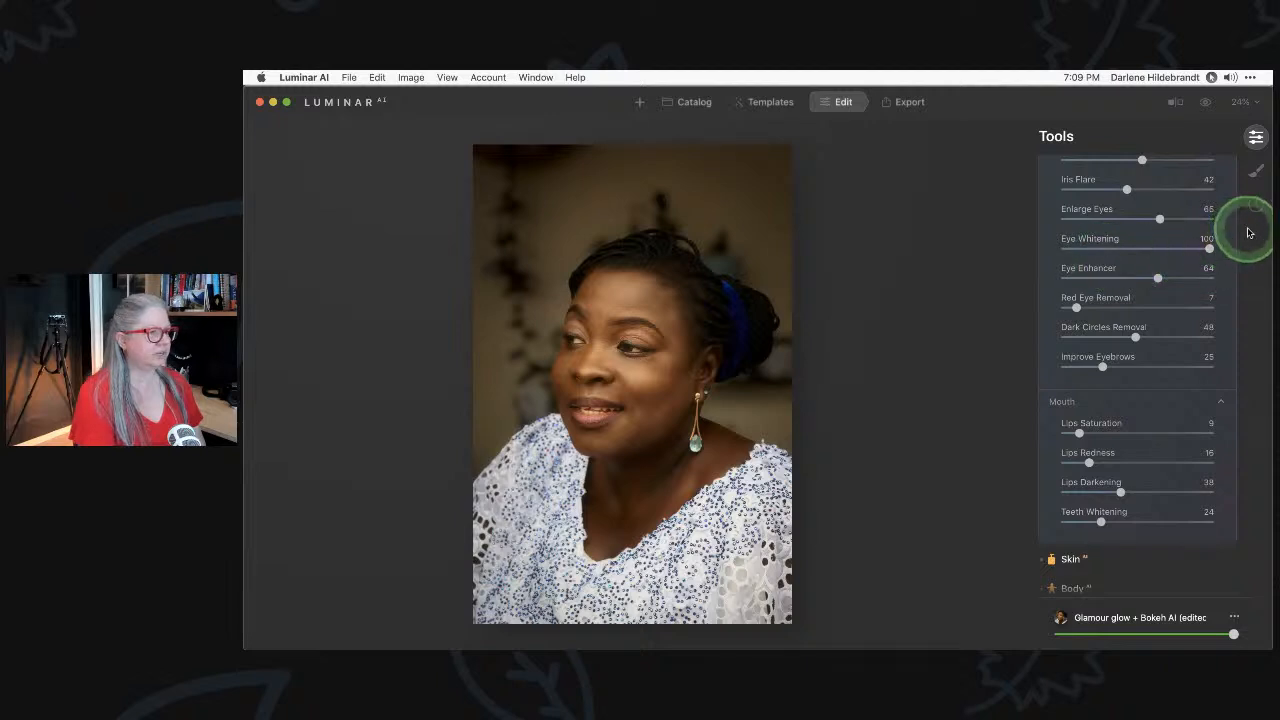
left_click_drag(1208, 248, 1148, 251)
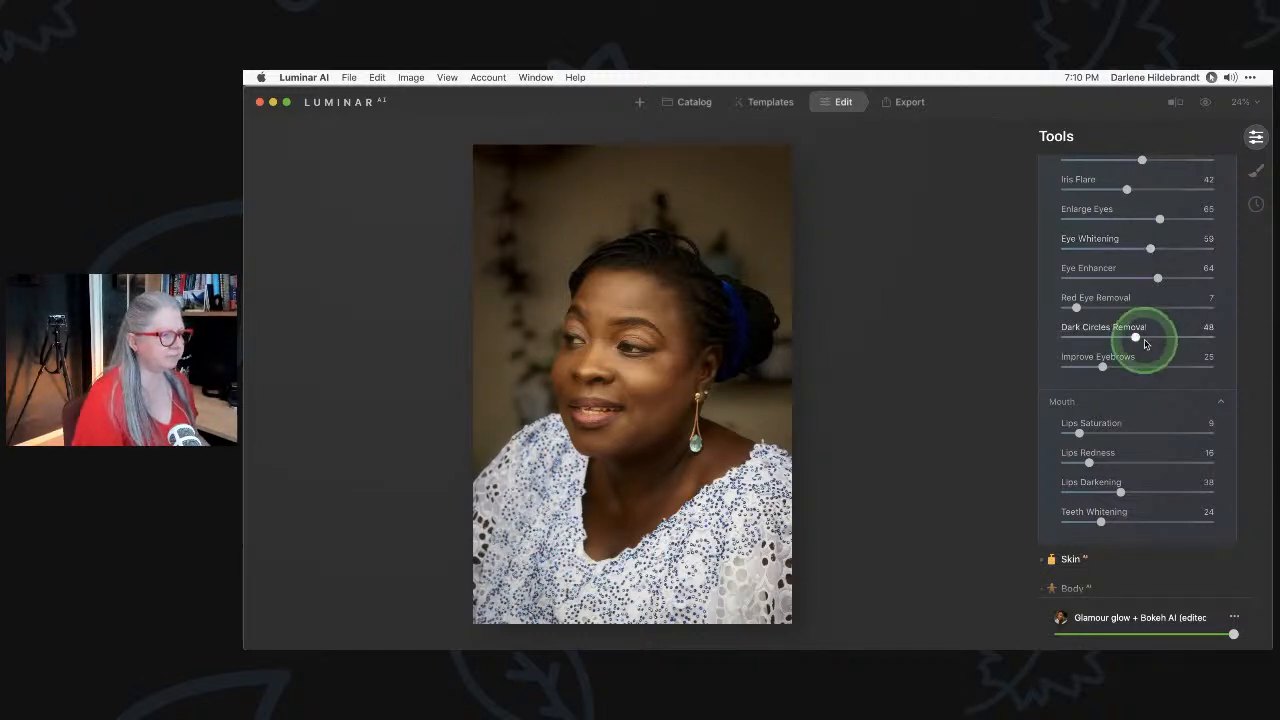
Switch off the Skin AI tool and view the face at 50% zoom to examine the skin without smoothing.
scroll(1143, 340, "down", 5)
left_click(1134, 413)
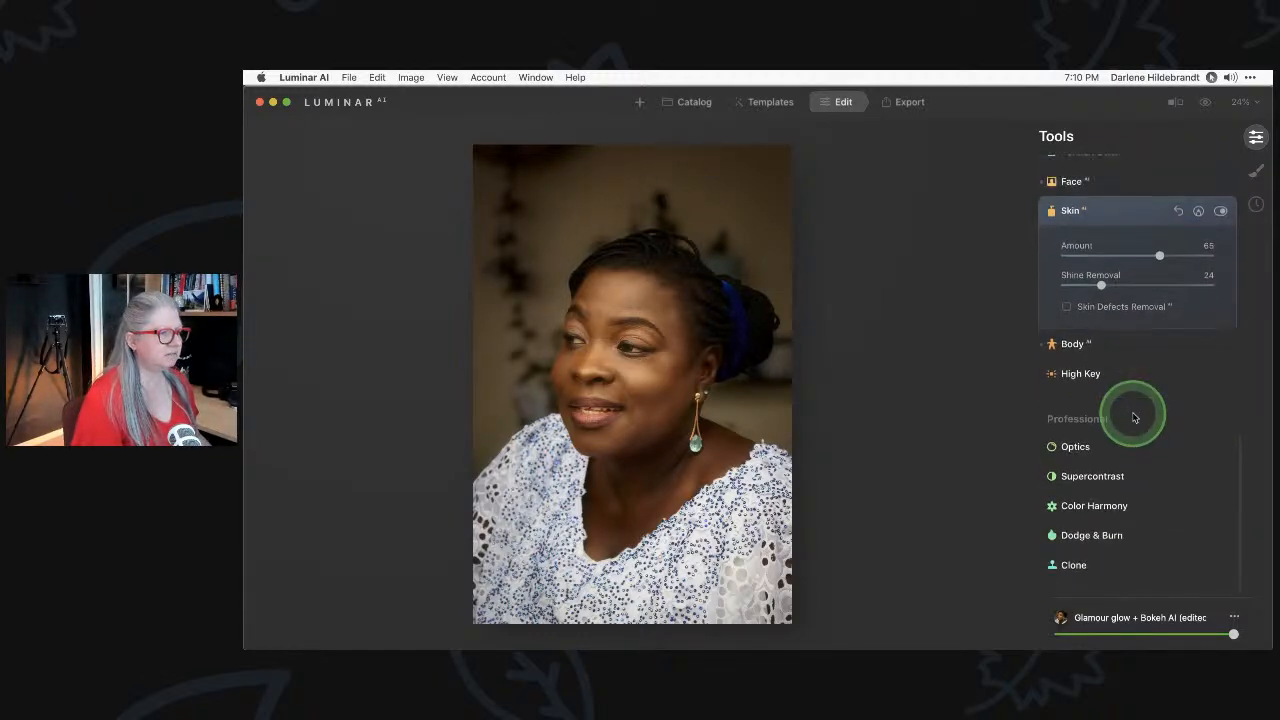
left_click(1157, 292)
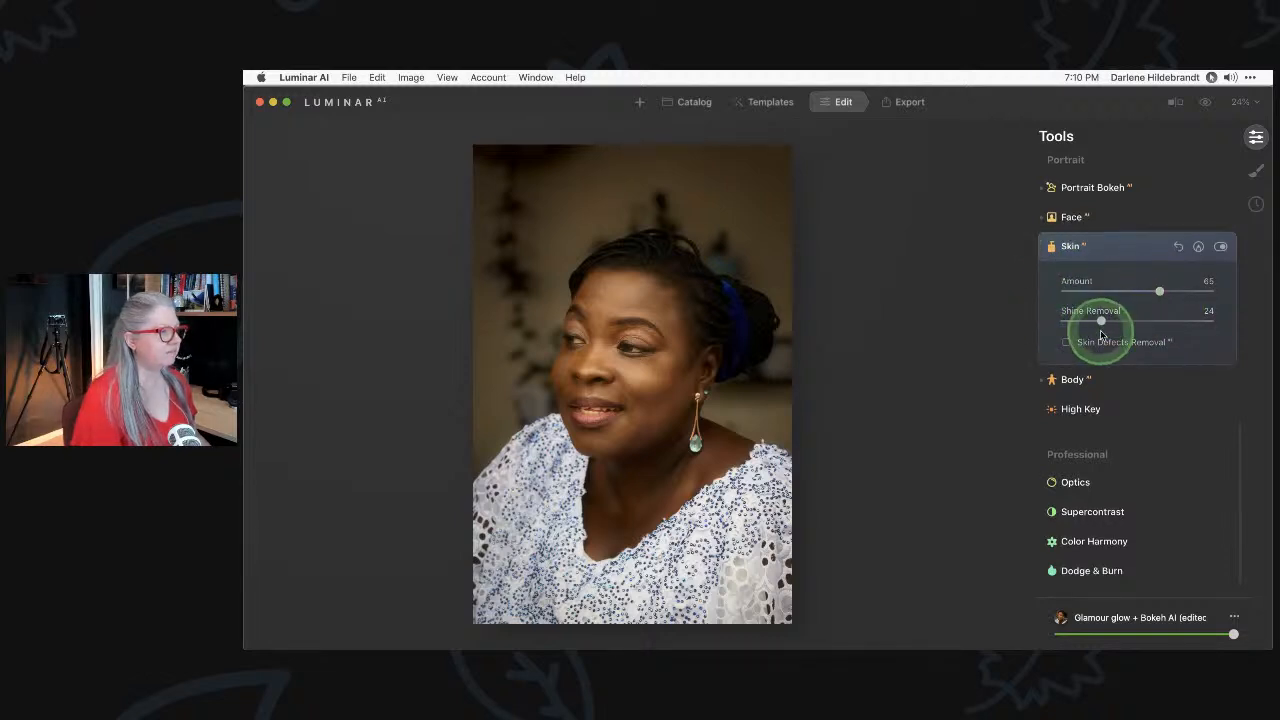
scroll(1103, 331, "up", 1)
left_click(1220, 253)
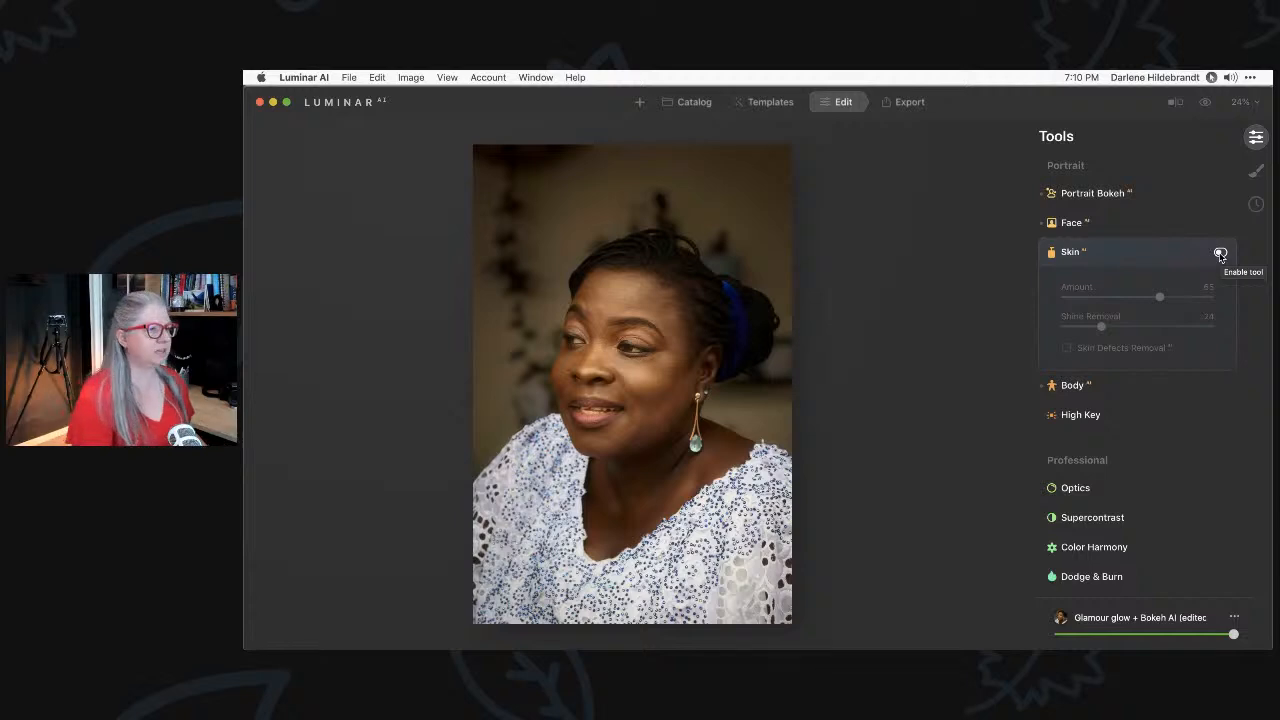
left_click(1240, 101)
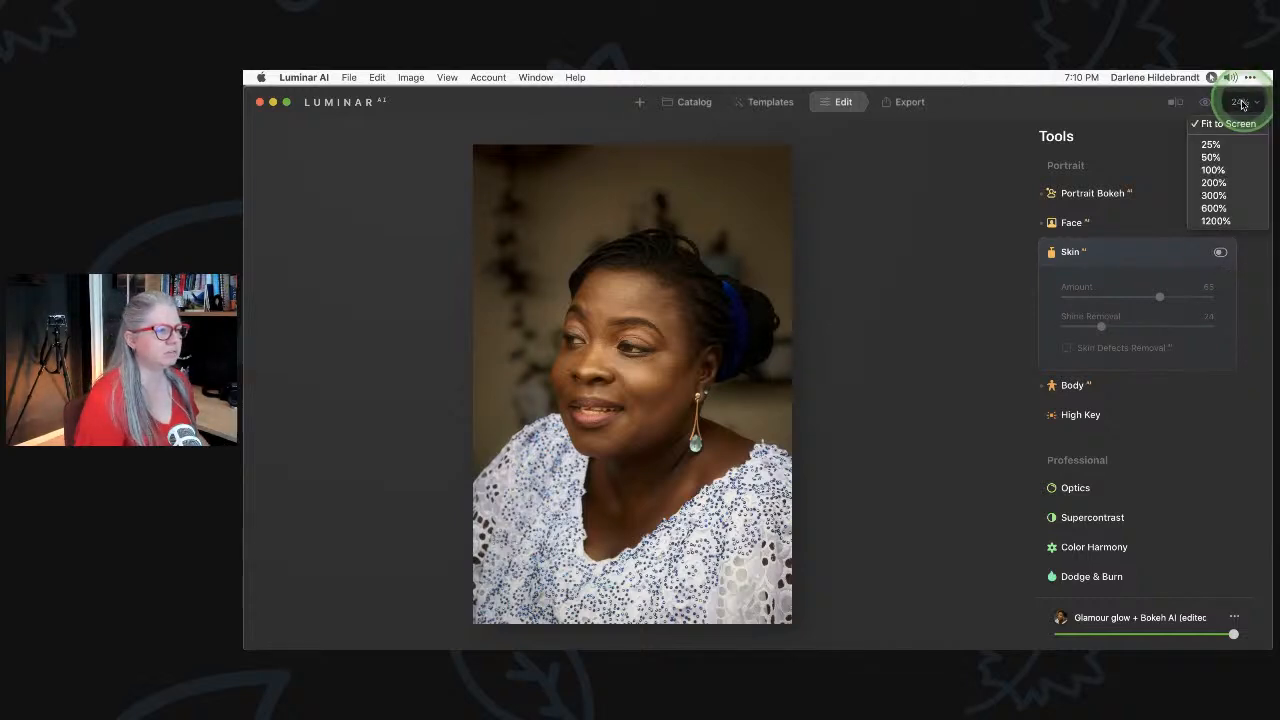
left_click(1211, 158)
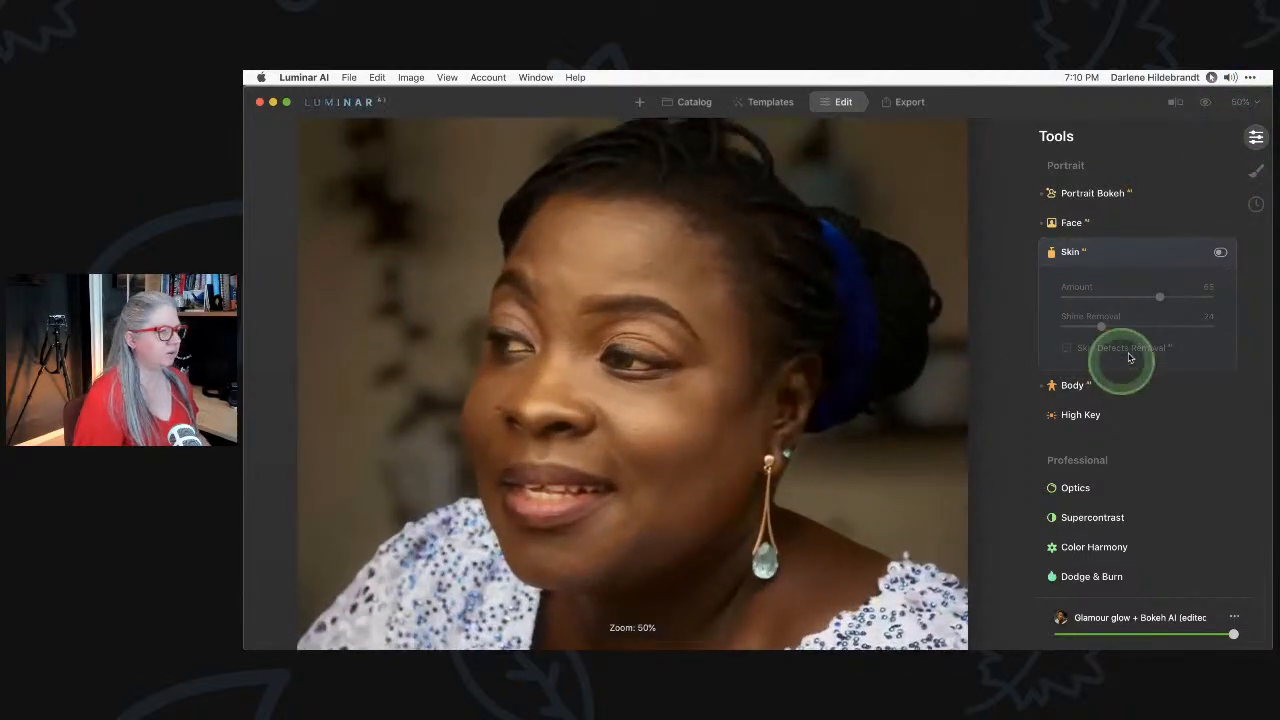
Re-enable the Skin AI tool and turn on Skin Defects Removal for the woman's portrait.
left_click(1093, 261)
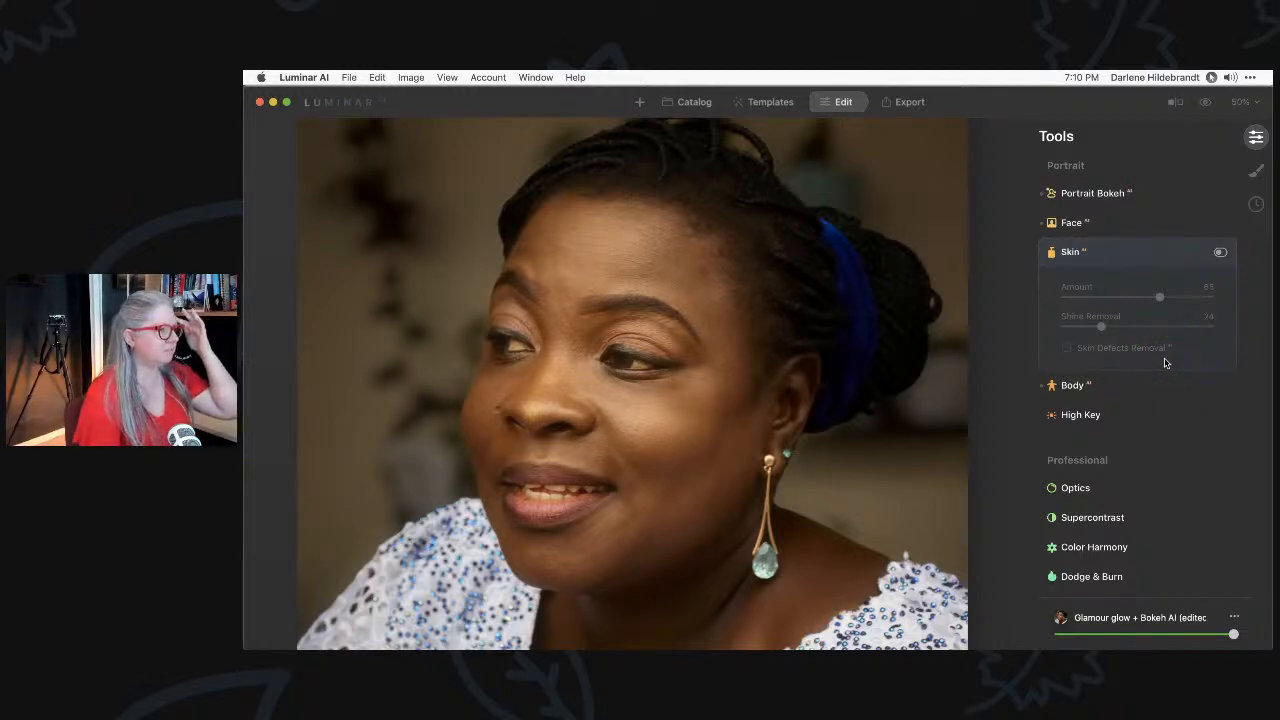
left_click(1219, 254)
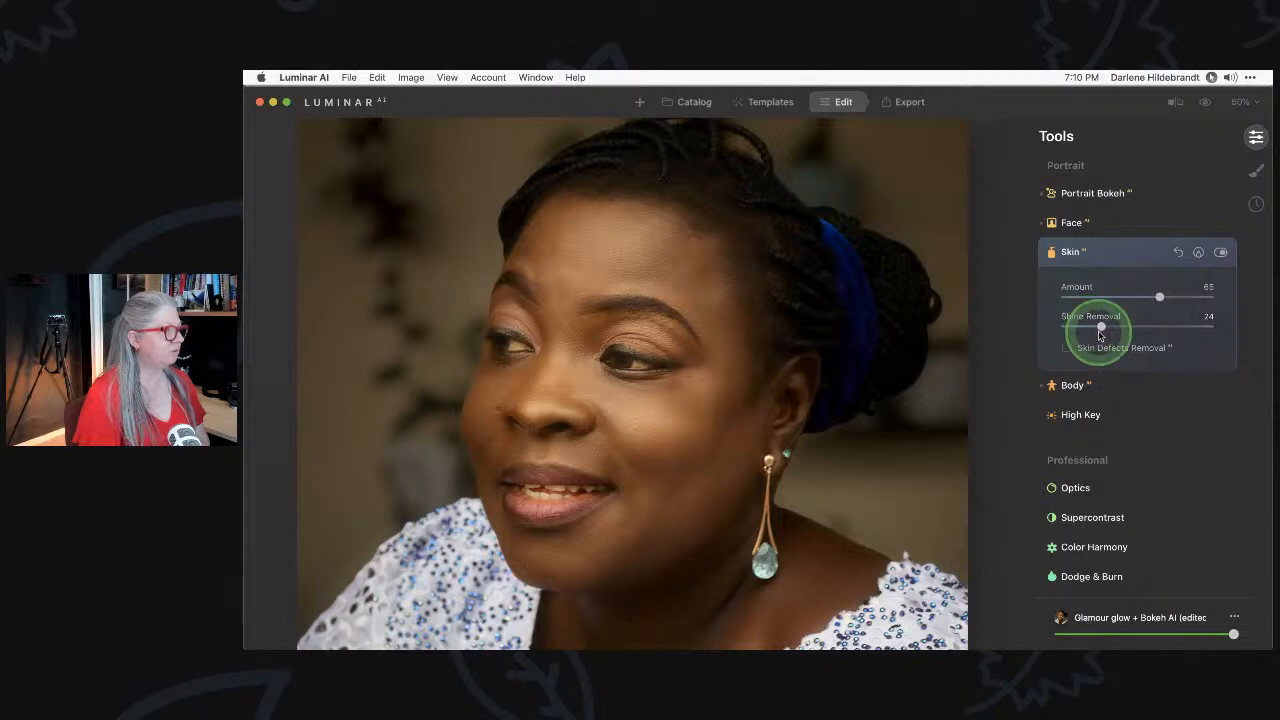
key("backslash")
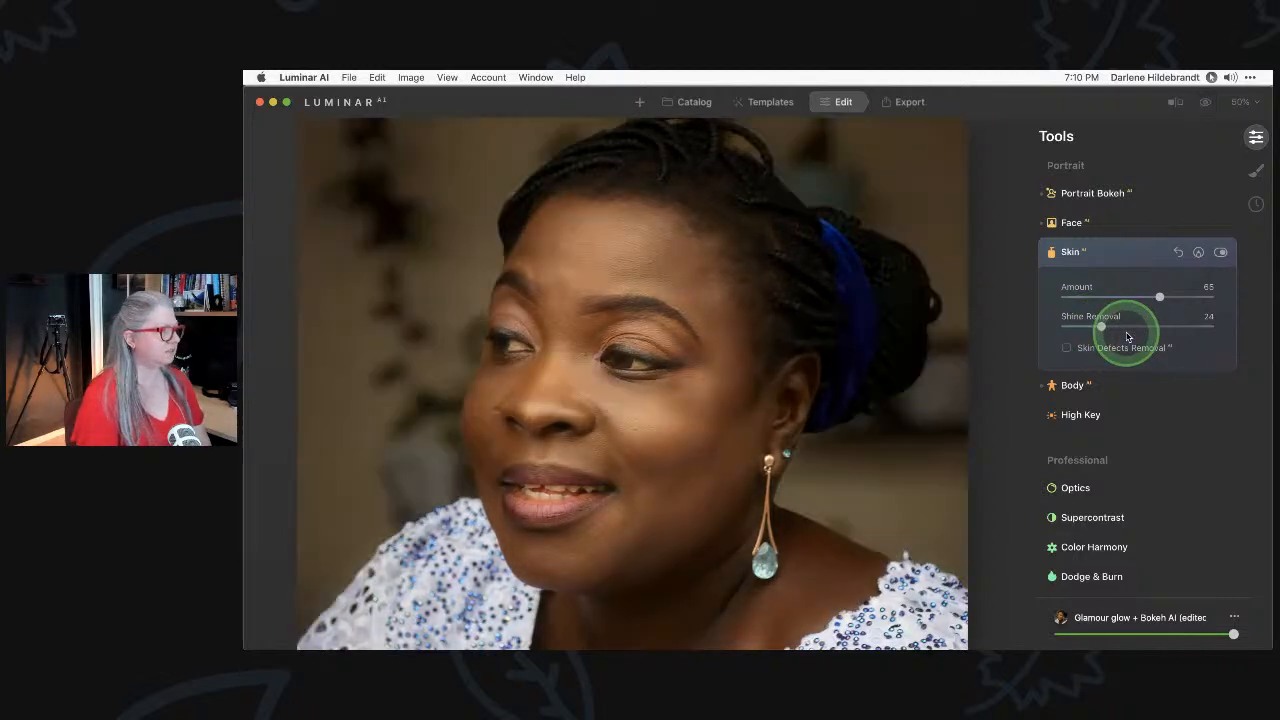
left_click(1067, 348)
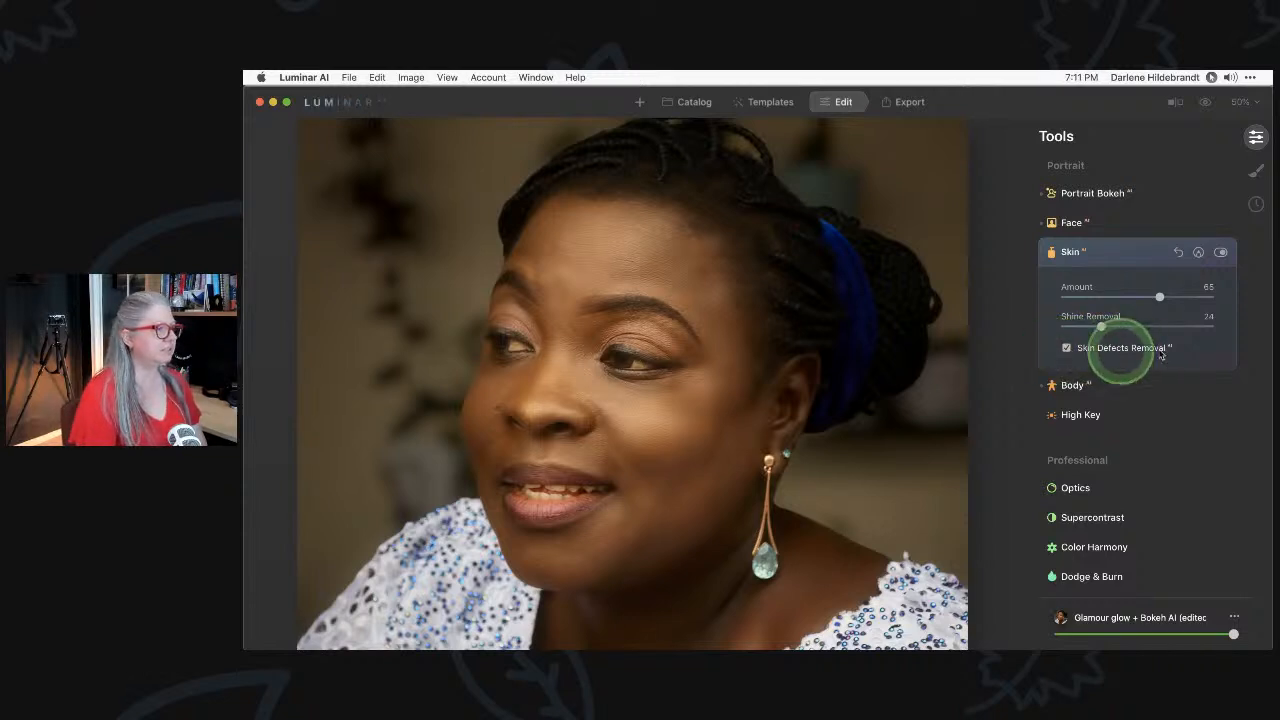
Turn off Skin Defects Removal for the woman's portrait and close the Skin AI tool.
left_click(1066, 348)
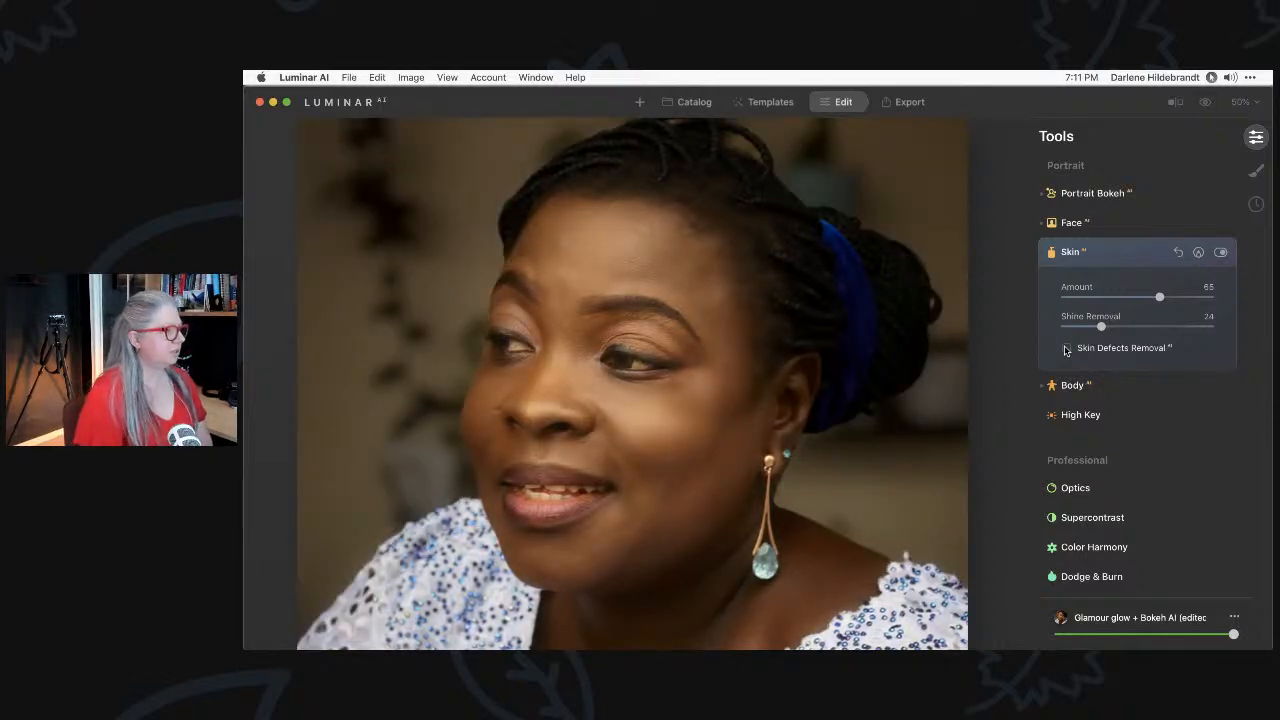
left_click(1066, 348)
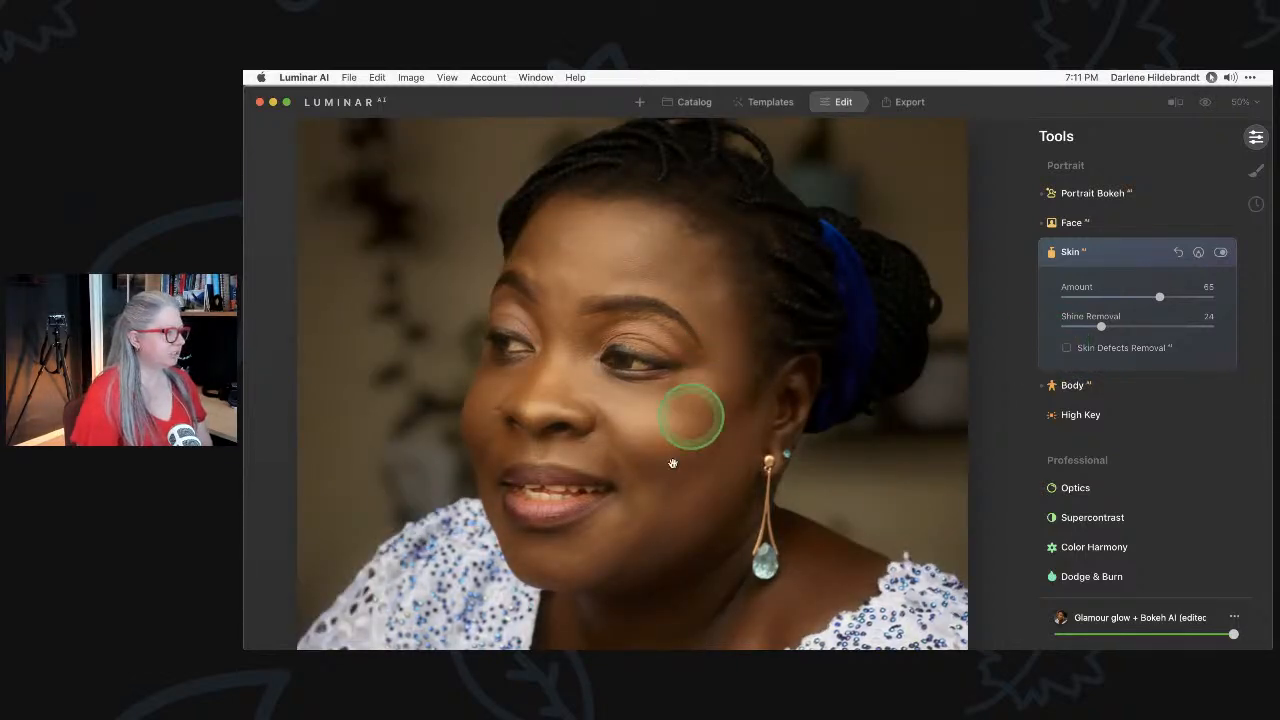
left_click(1122, 253)
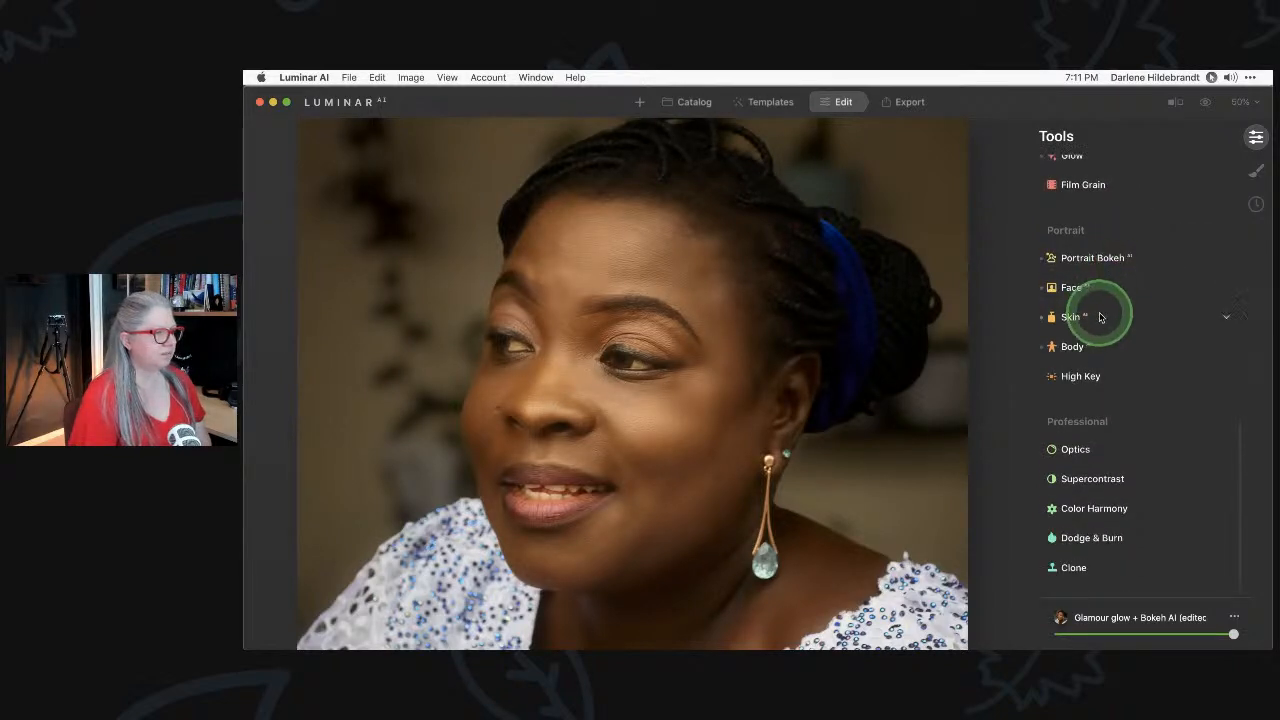
left_click(731, 343)
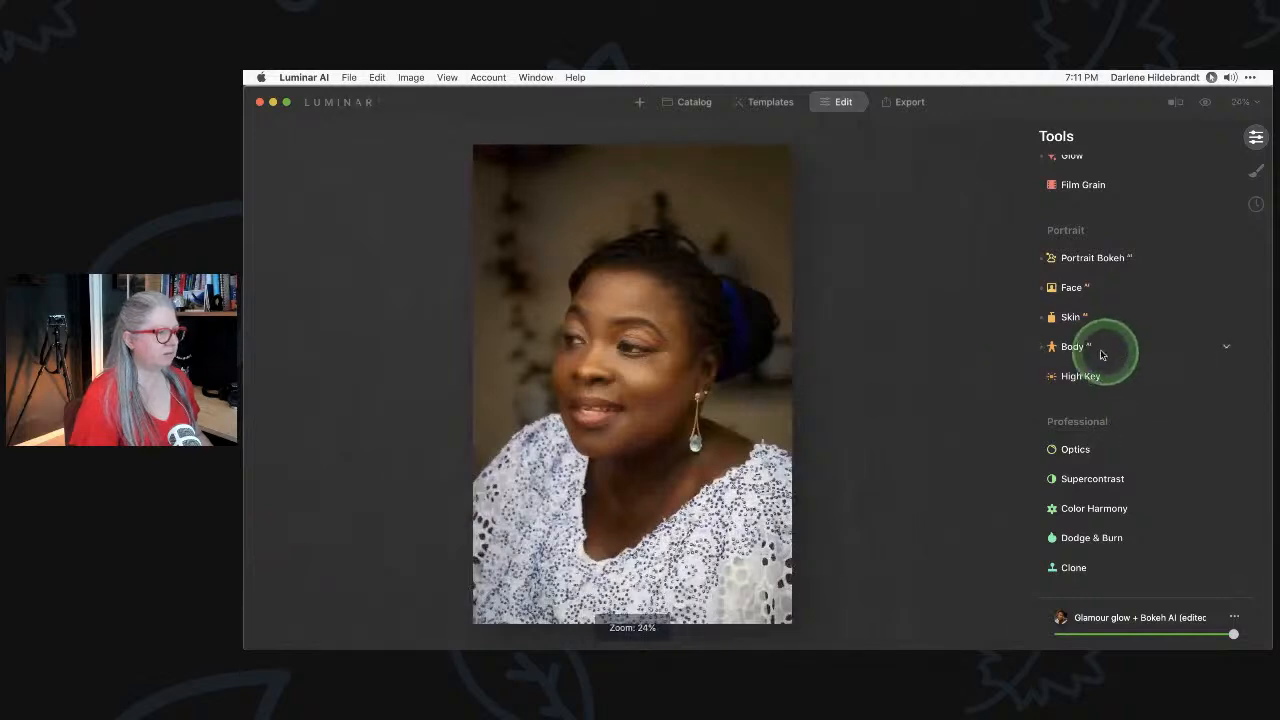
Try the woman's Body AI Shape at 60 and reset the Body AI tool to its defaults.
left_click(1100, 349)
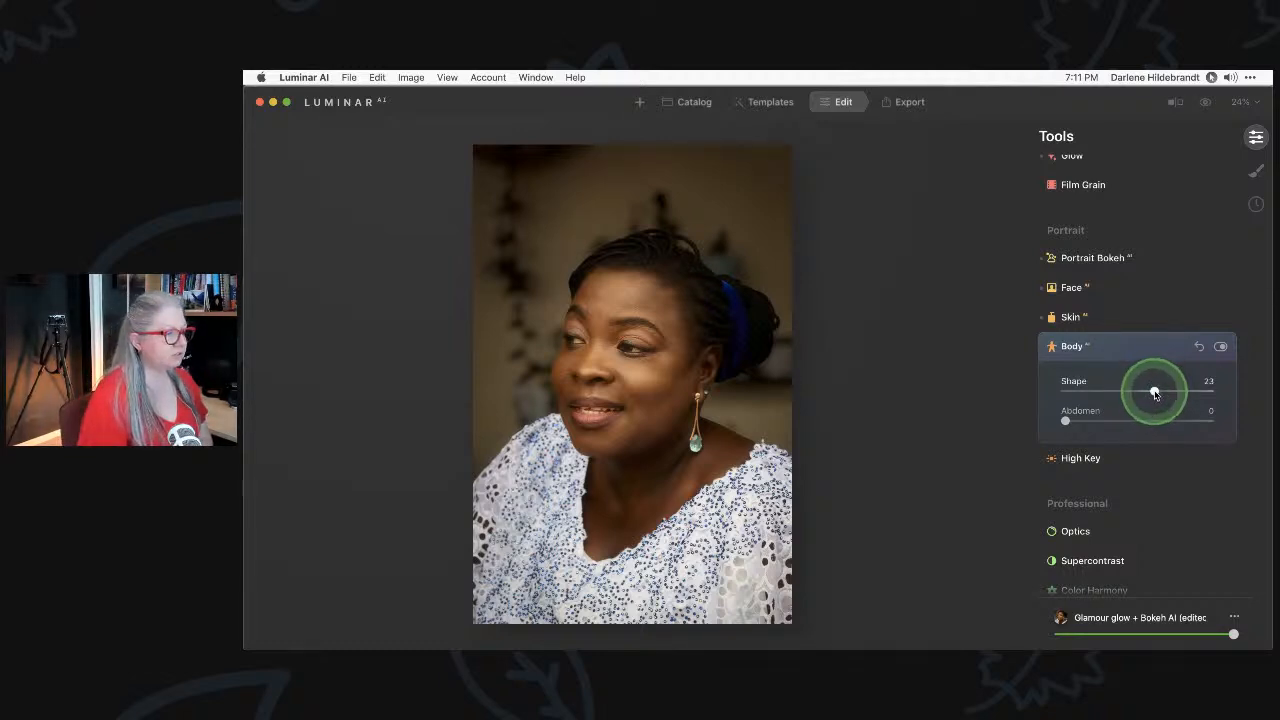
key("backslash")
key("backslash")
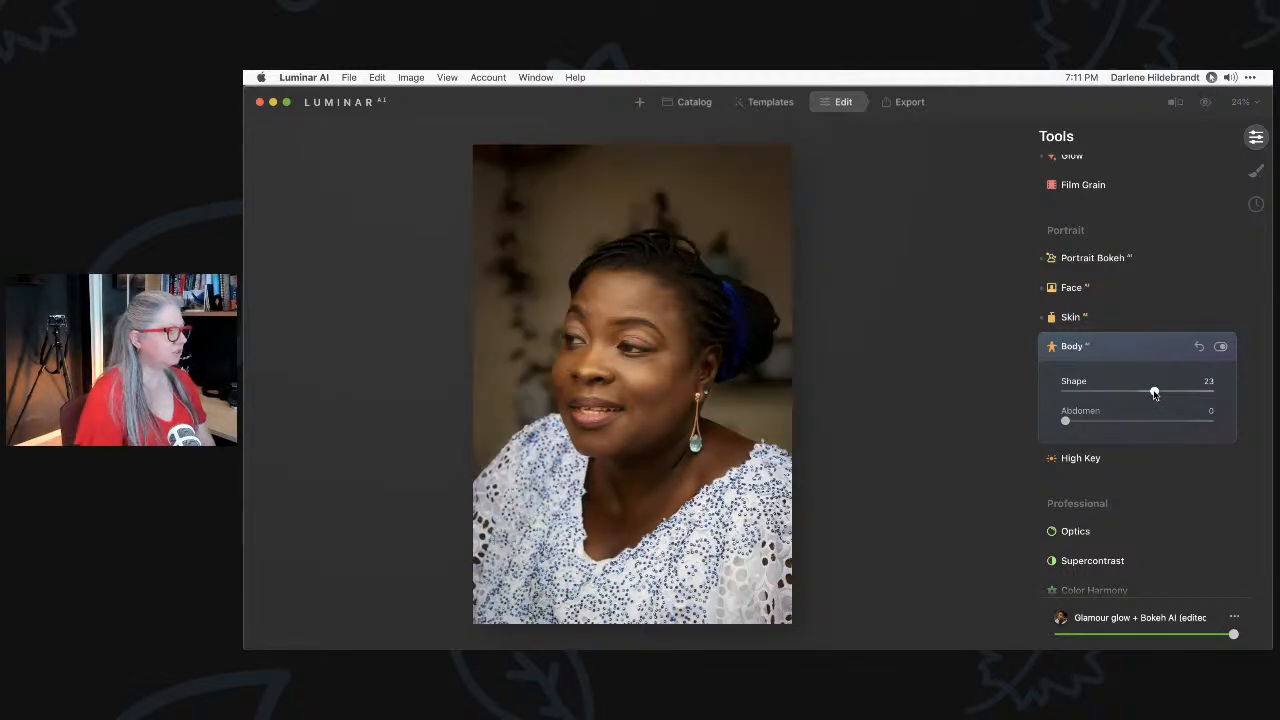
left_click_drag(1128, 400, 1181, 394)
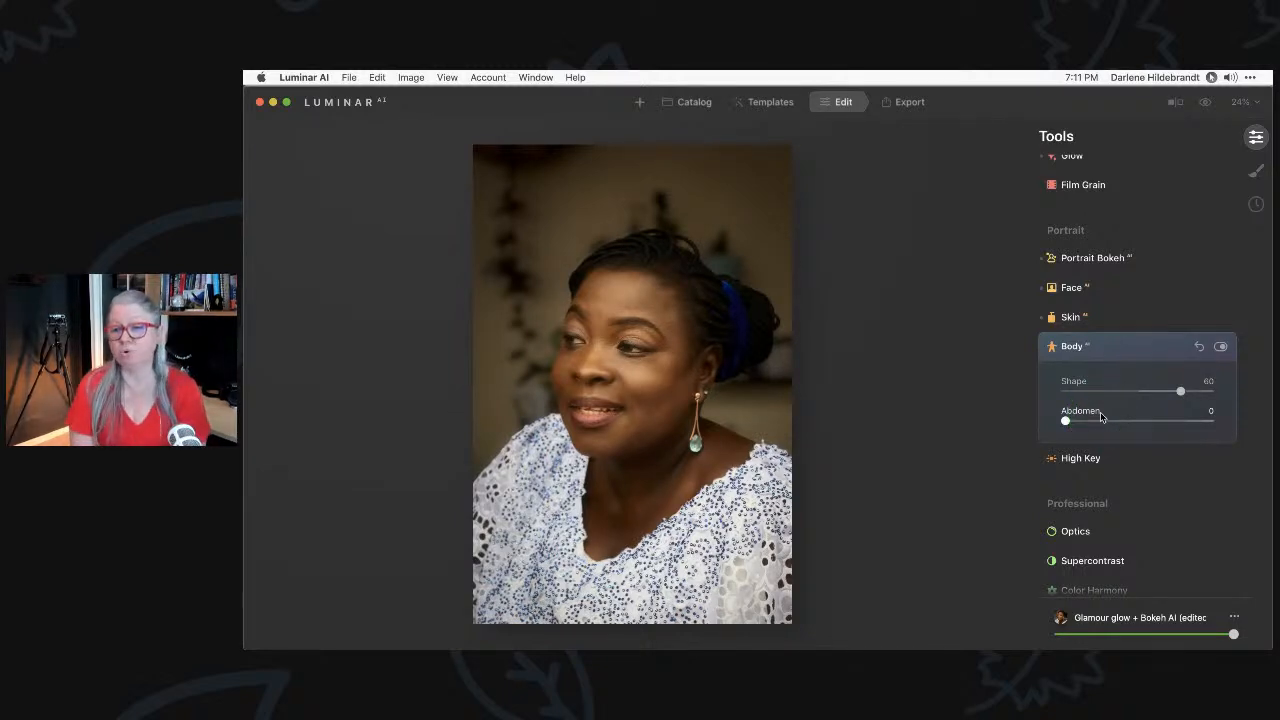
left_click(1199, 346)
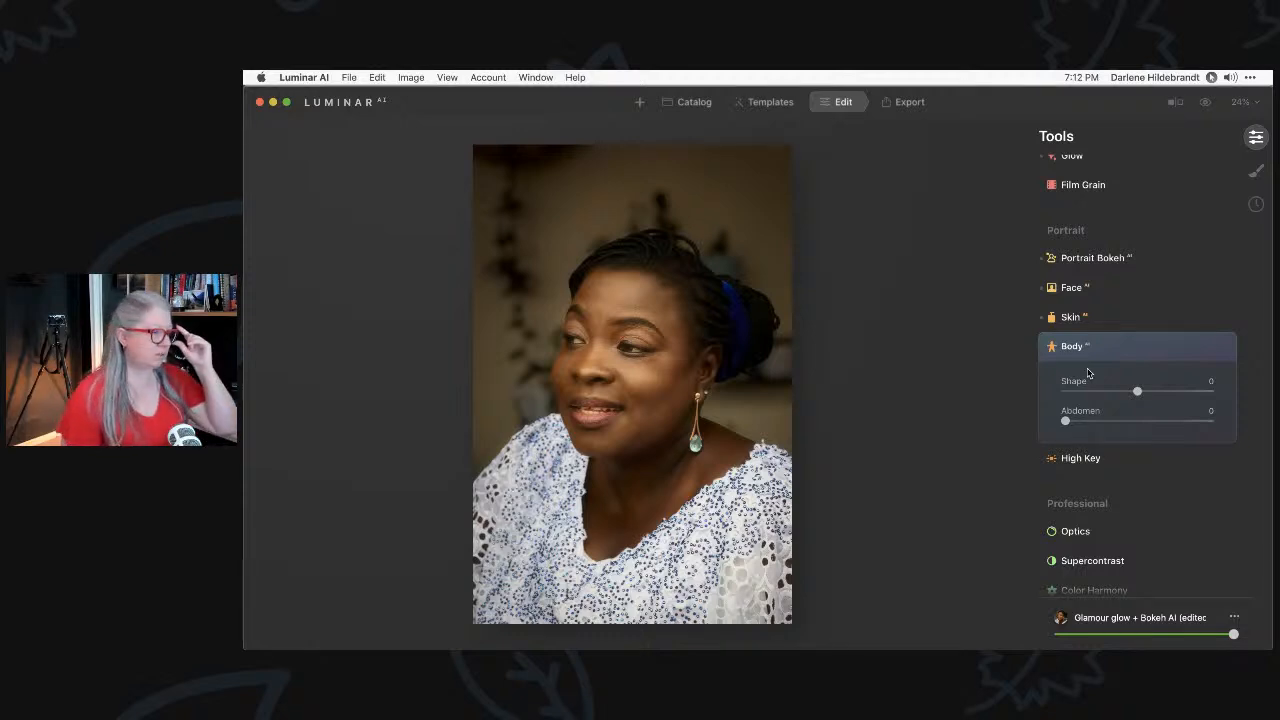
left_click(1087, 371)
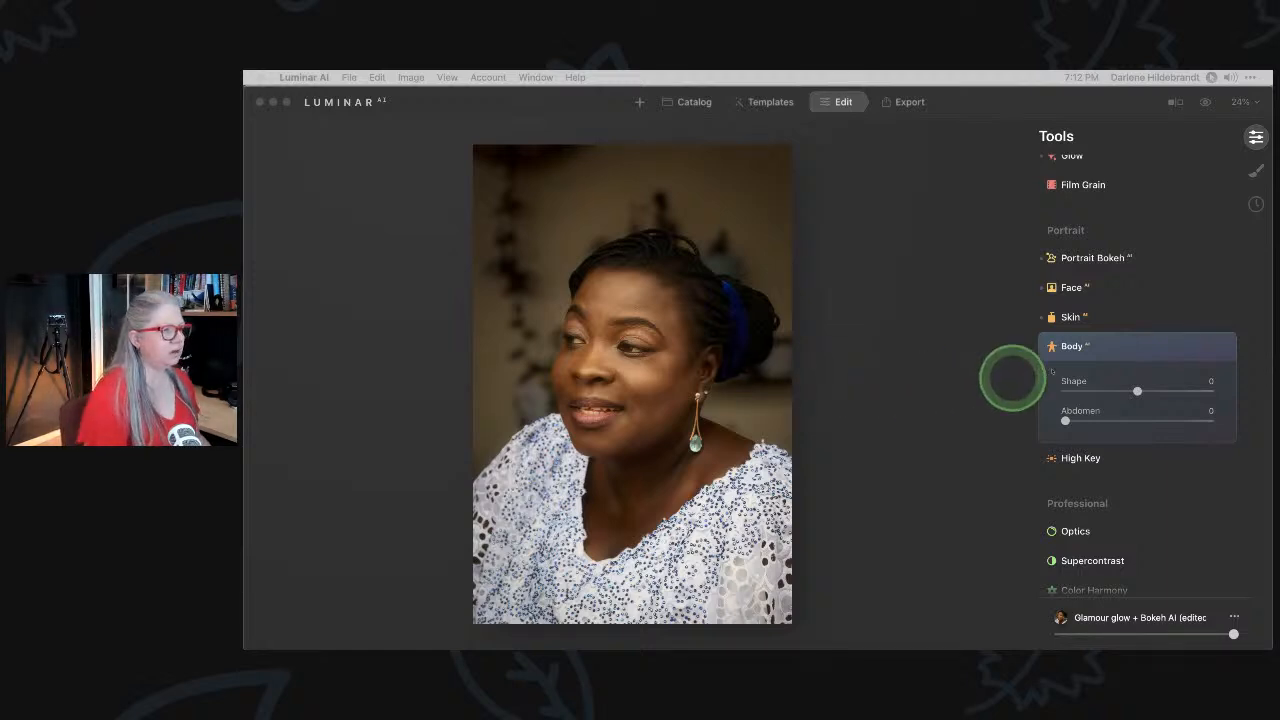
left_click(1140, 347)
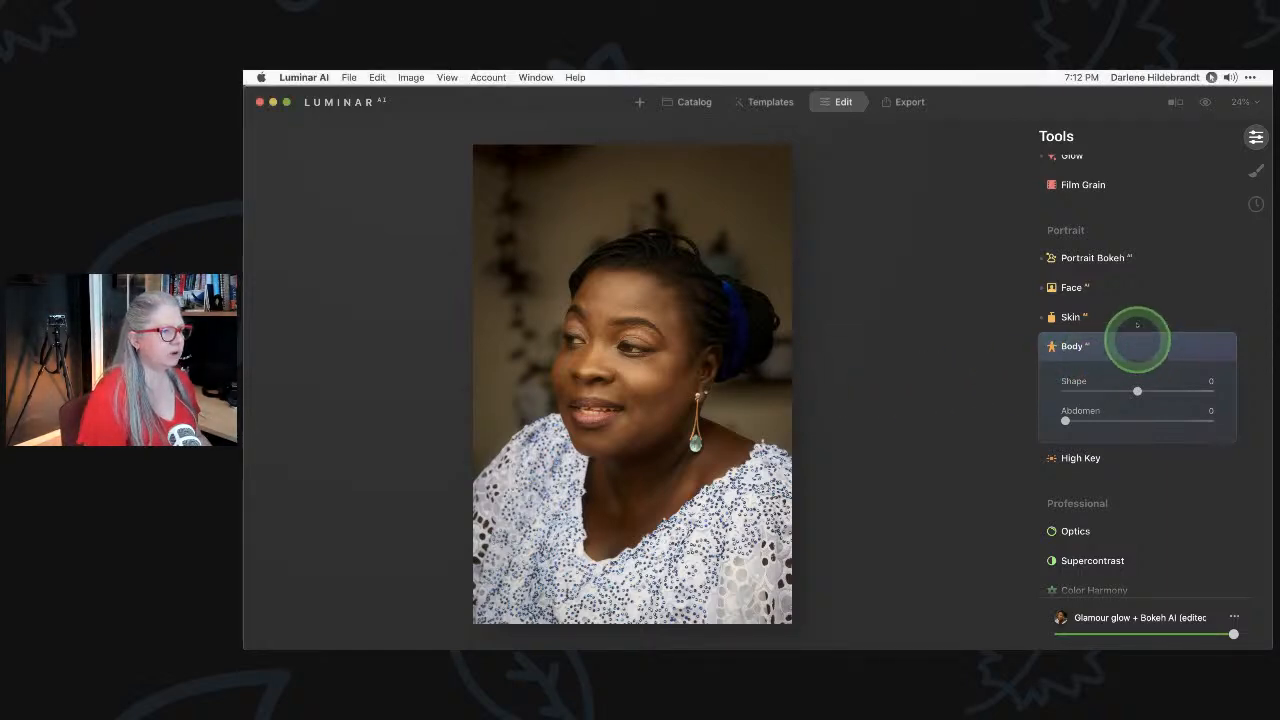
Try the Portrait Bokeh Defocus brush over the woman's hair bun and paint the area back with the Restore brush.
left_click(1146, 259)
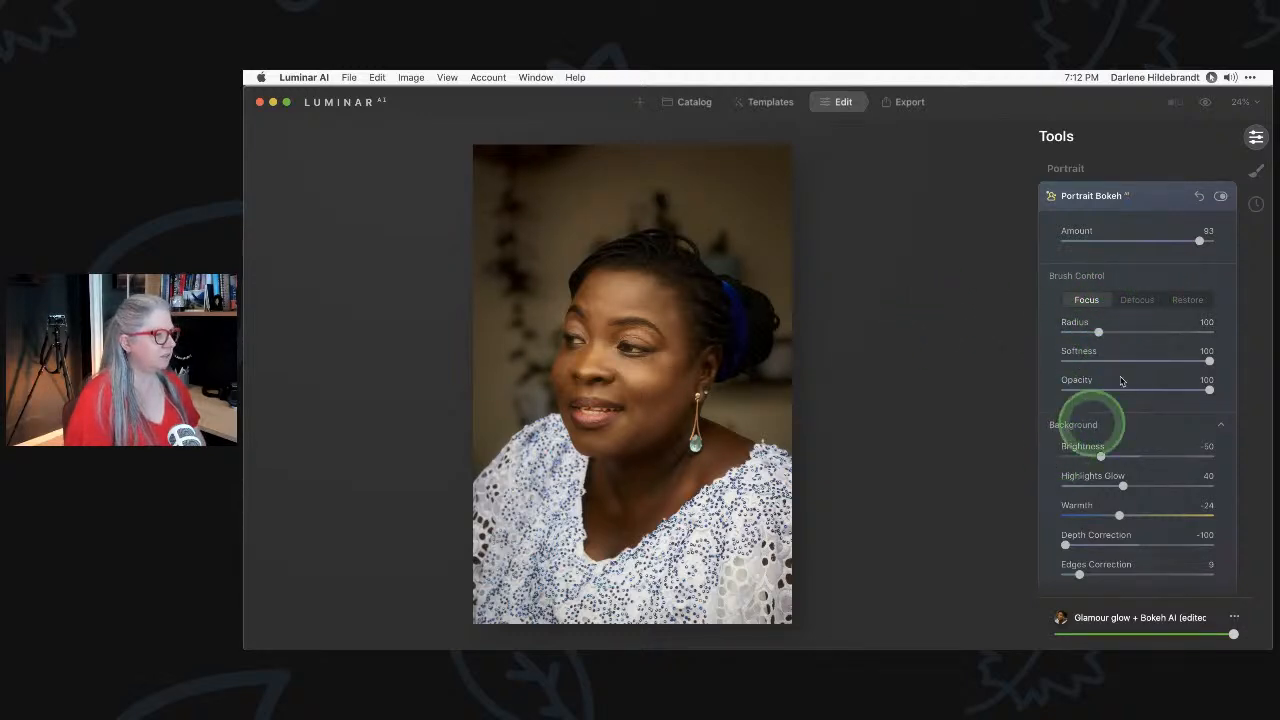
left_click(1138, 300)
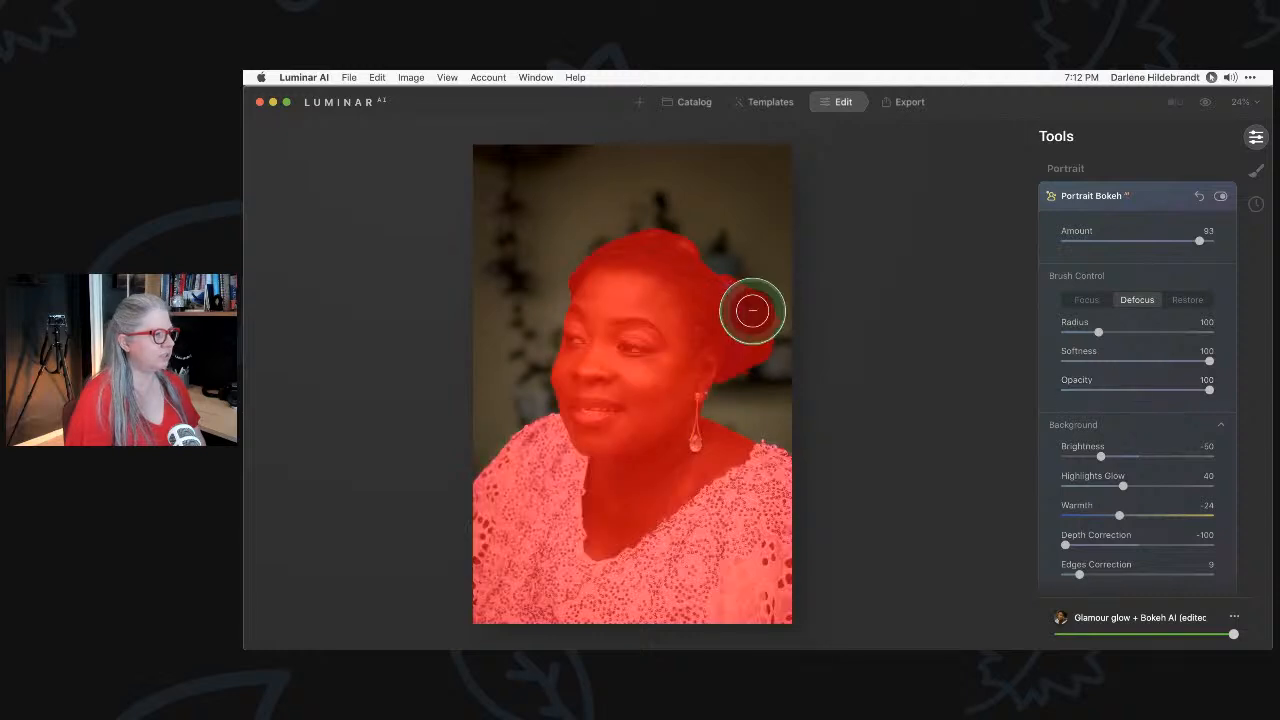
mouse_move(765, 397)
left_mouse_down()
mouse_move(752, 271)
mouse_move(768, 384)
left_mouse_up()
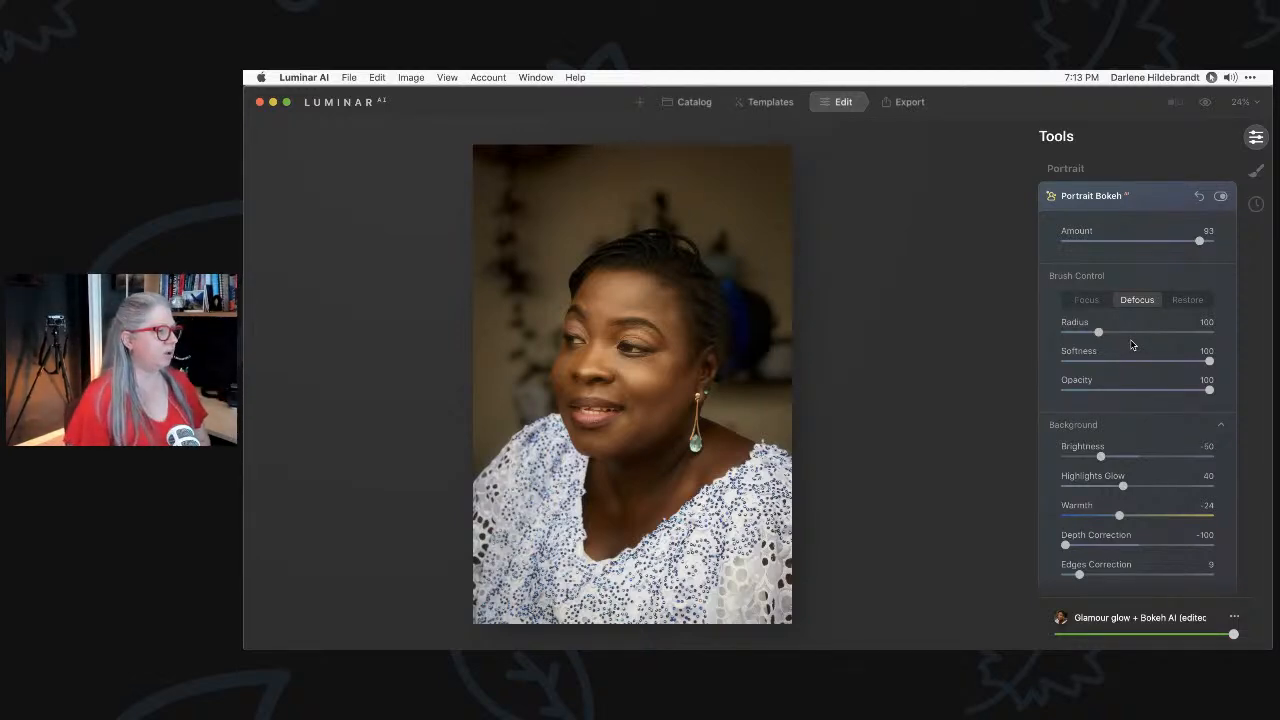
left_click(1185, 300)
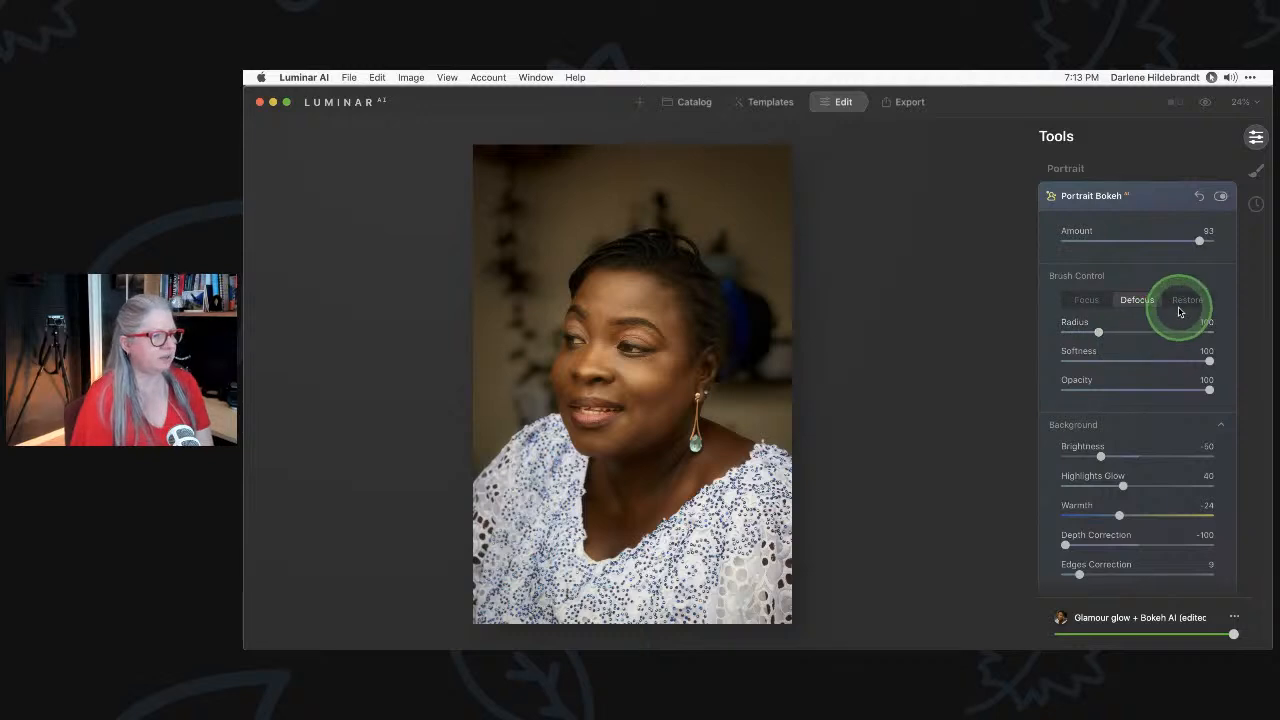
mouse_move(731, 286)
left_mouse_down()
mouse_move(702, 295)
mouse_move(727, 290)
mouse_move(758, 312)
mouse_move(745, 382)
mouse_move(695, 402)
mouse_move(762, 318)
mouse_move(665, 310)
mouse_move(732, 311)
mouse_move(663, 344)
left_mouse_up()
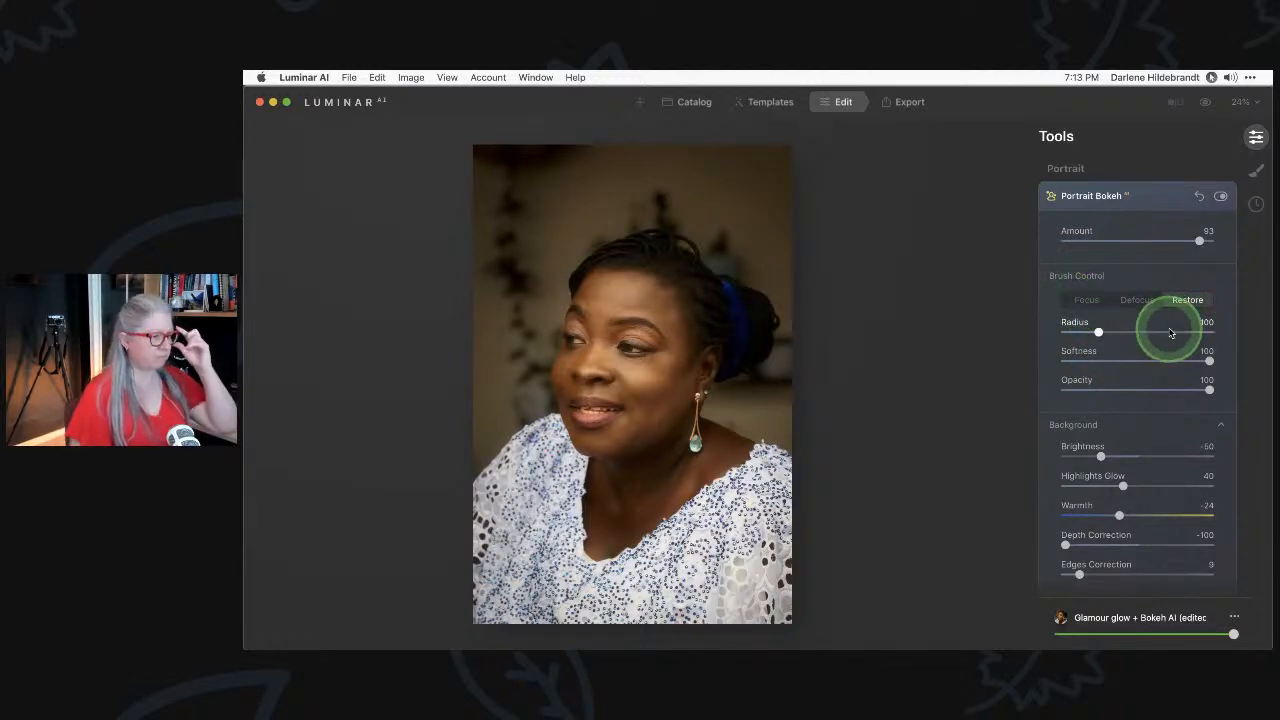
Try the Portrait Bokeh background's Depth Correction at 0 and return it to -100.
scroll(1171, 332, "down", 2)
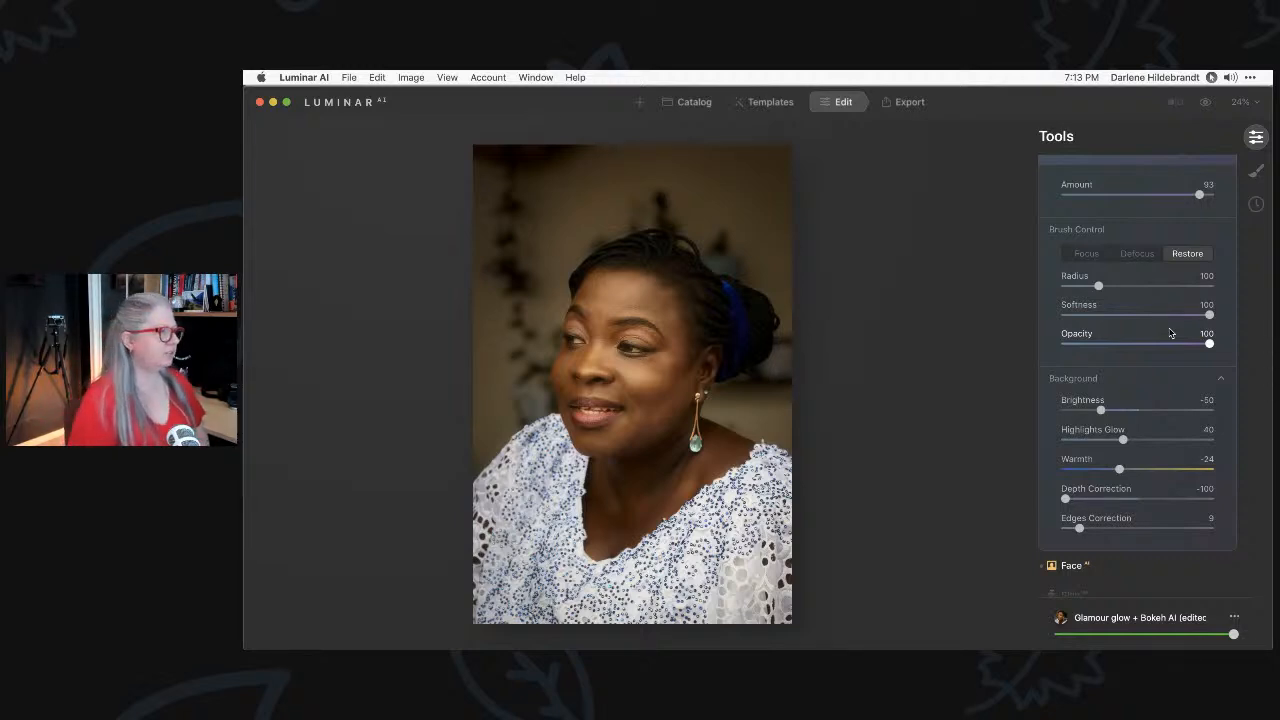
scroll(1107, 400, "up", 2)
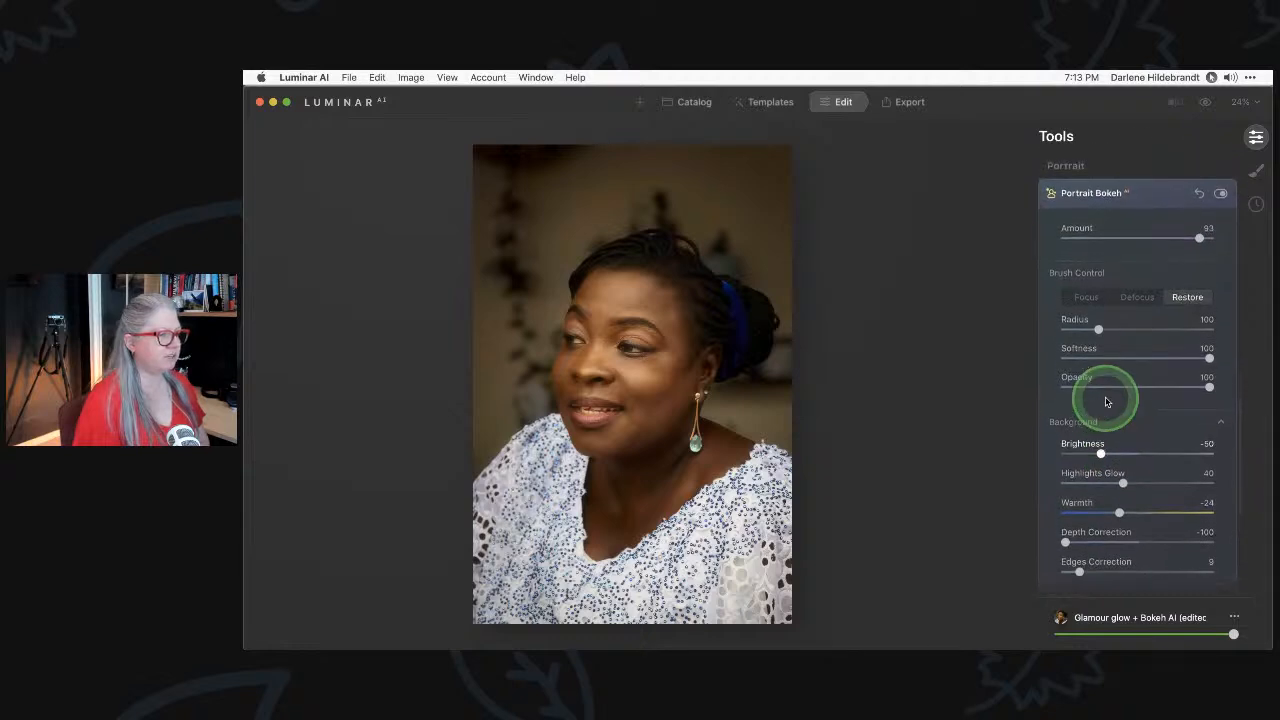
scroll(1060, 440, "down", 1)
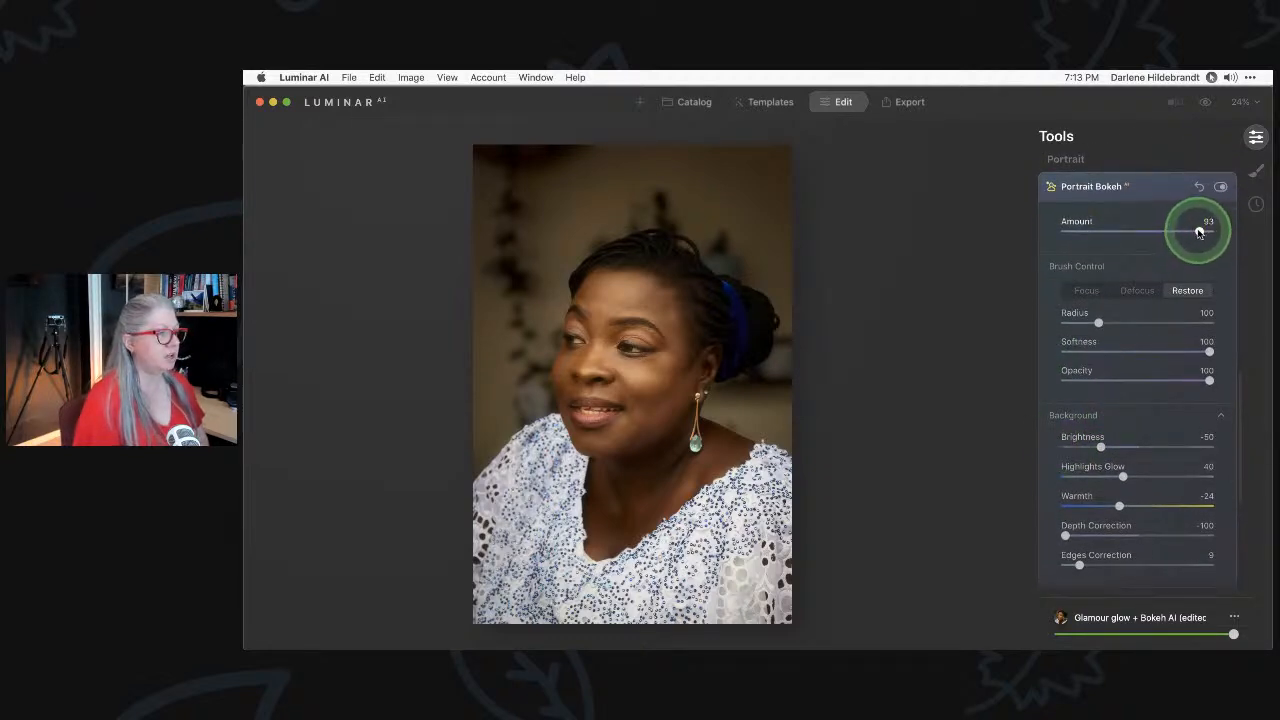
scroll(1145, 377, "down", 1)
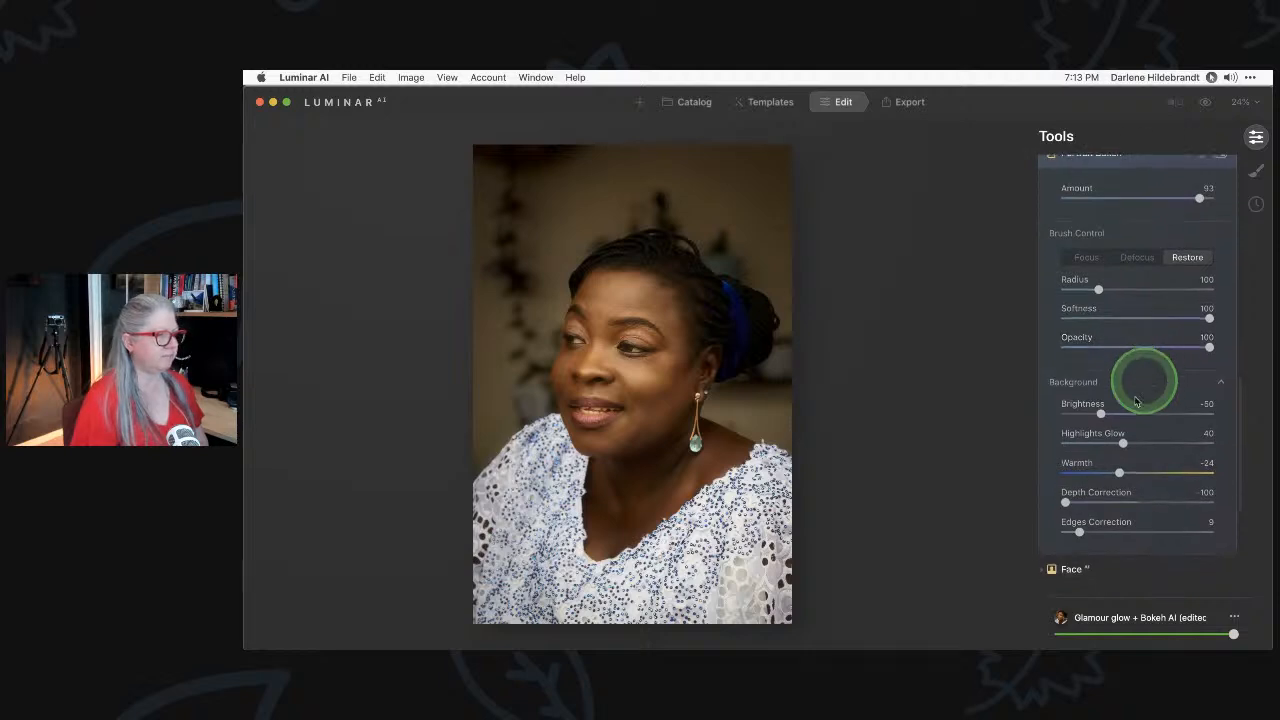
scroll(1066, 504, "up", 1)
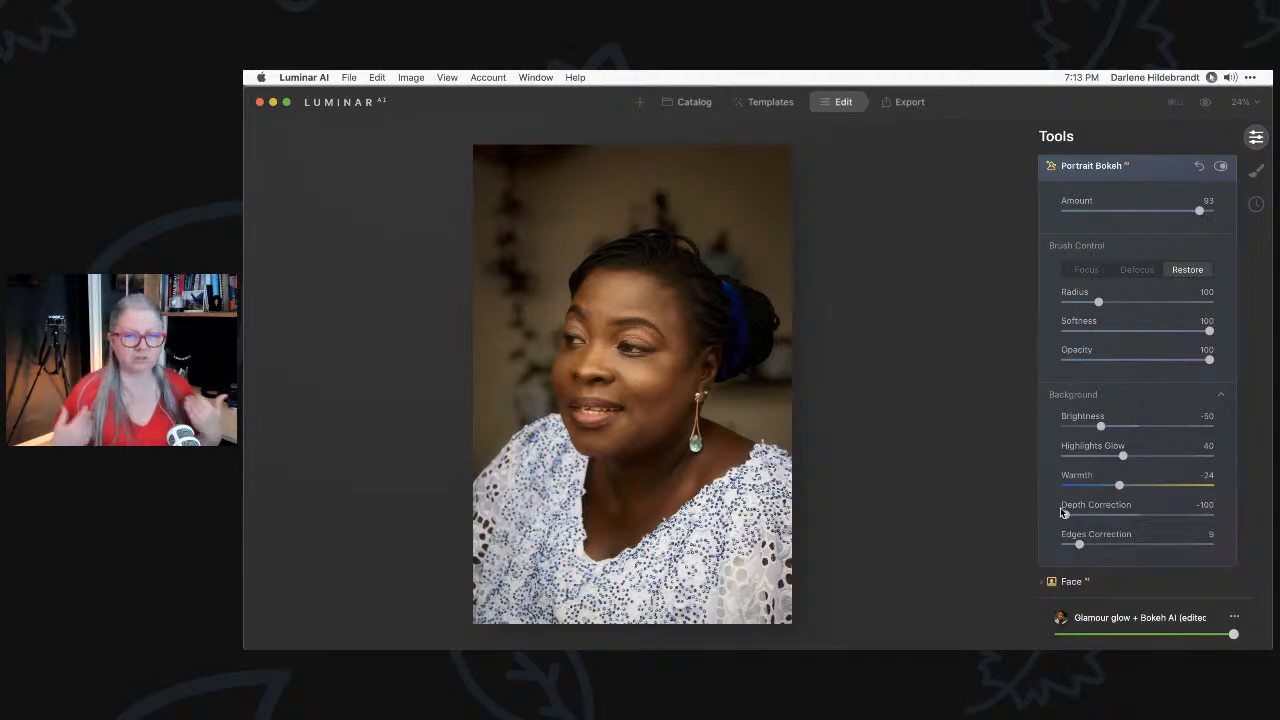
left_click_drag(1064, 514, 1140, 517)
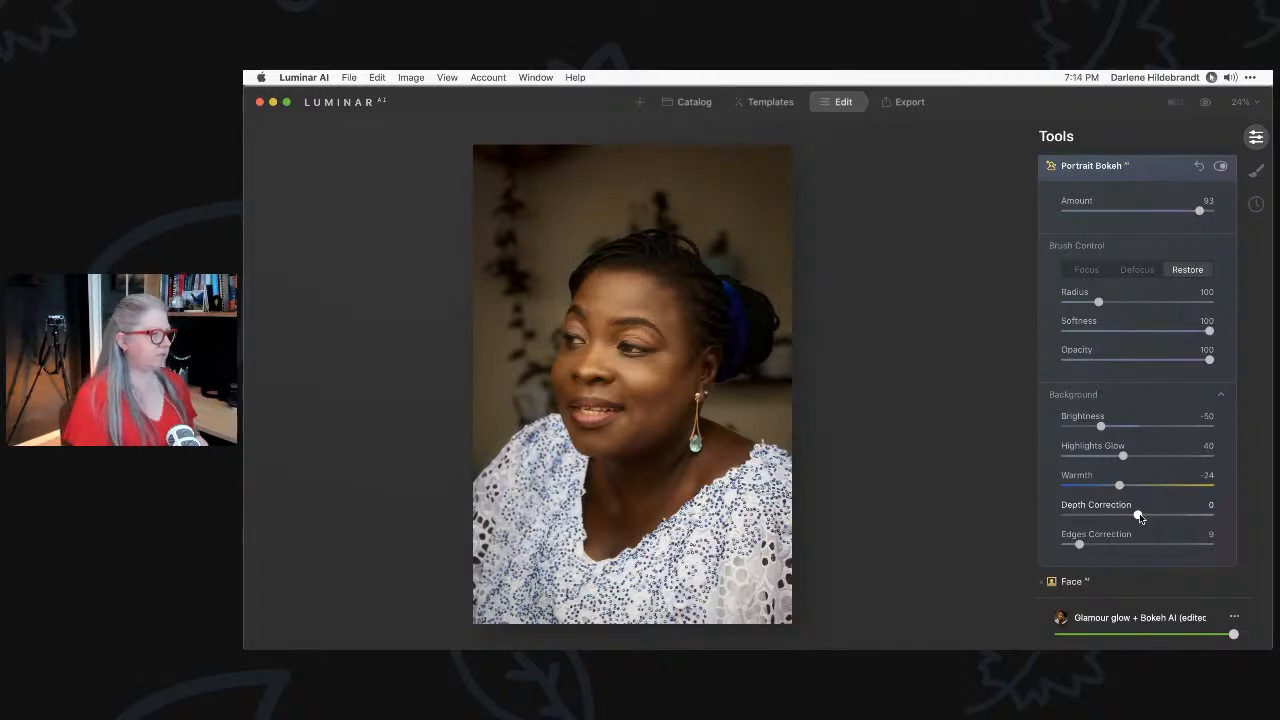
left_click(1138, 515)
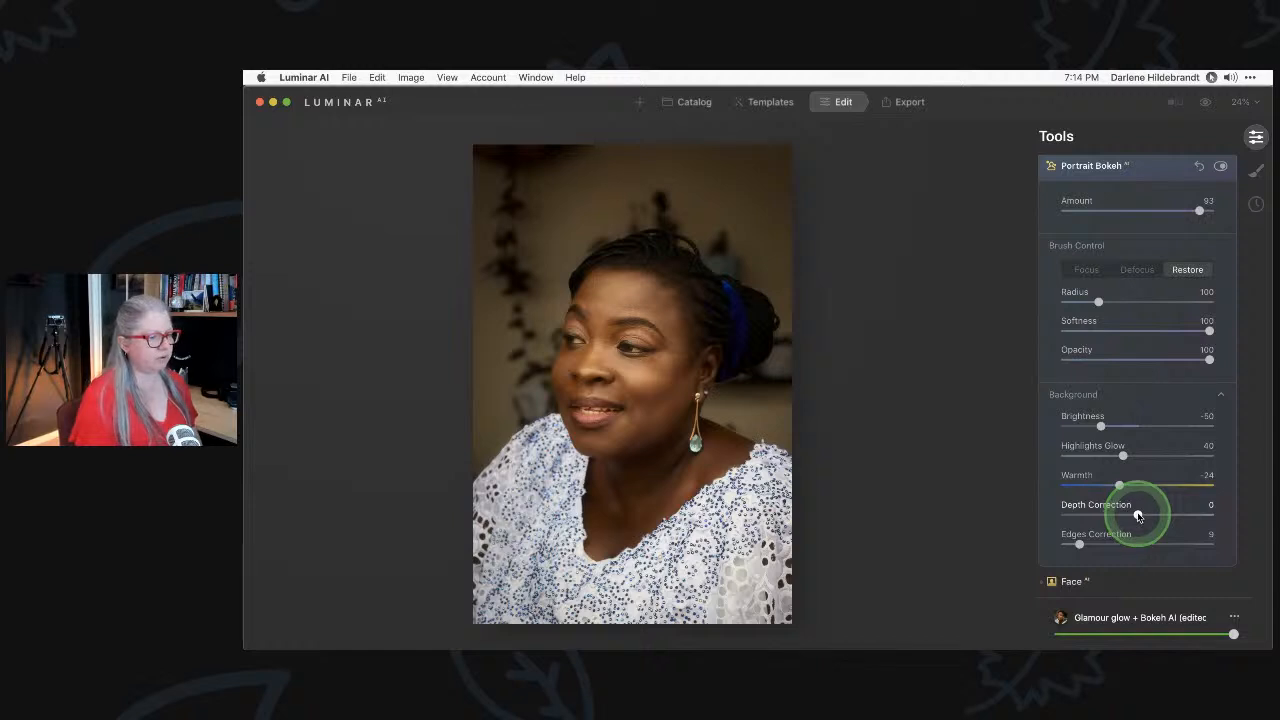
left_click_drag(1138, 515, 917, 514)
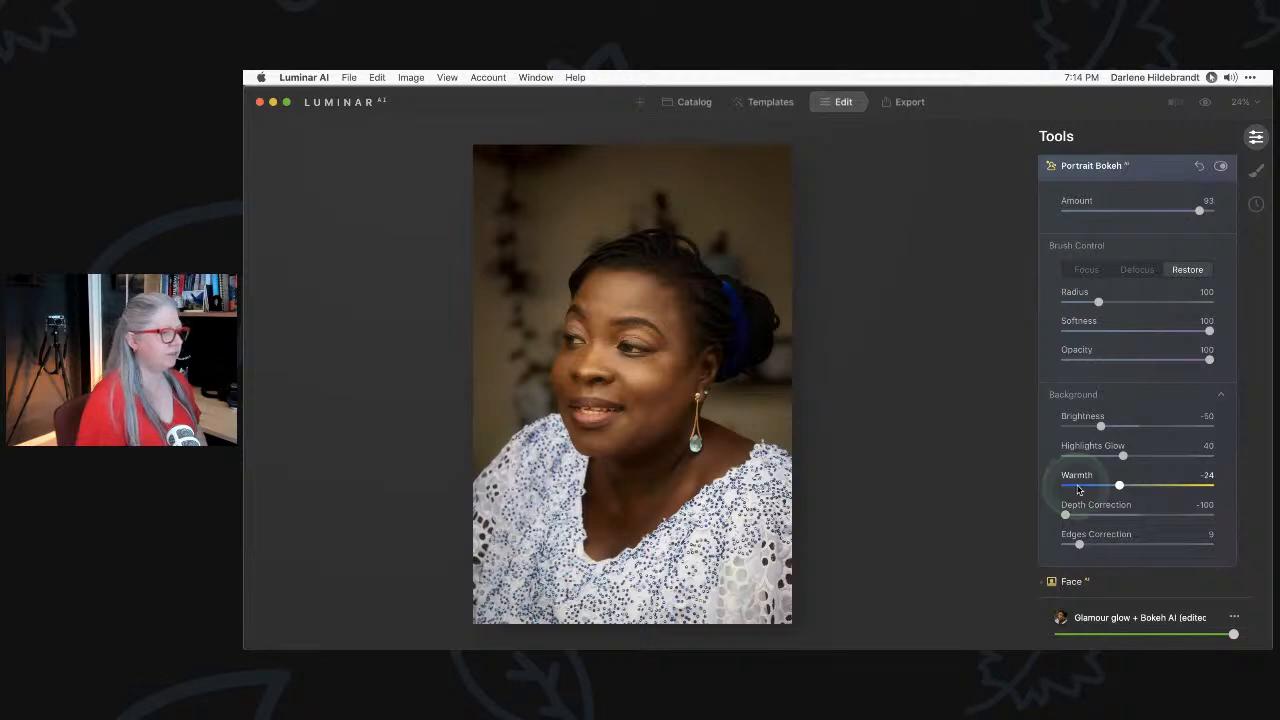
Cool the Portrait Bokeh background, trying Warmth at -68 and -64 and settling it at -59.
left_click_drag(1090, 487, 1087, 487)
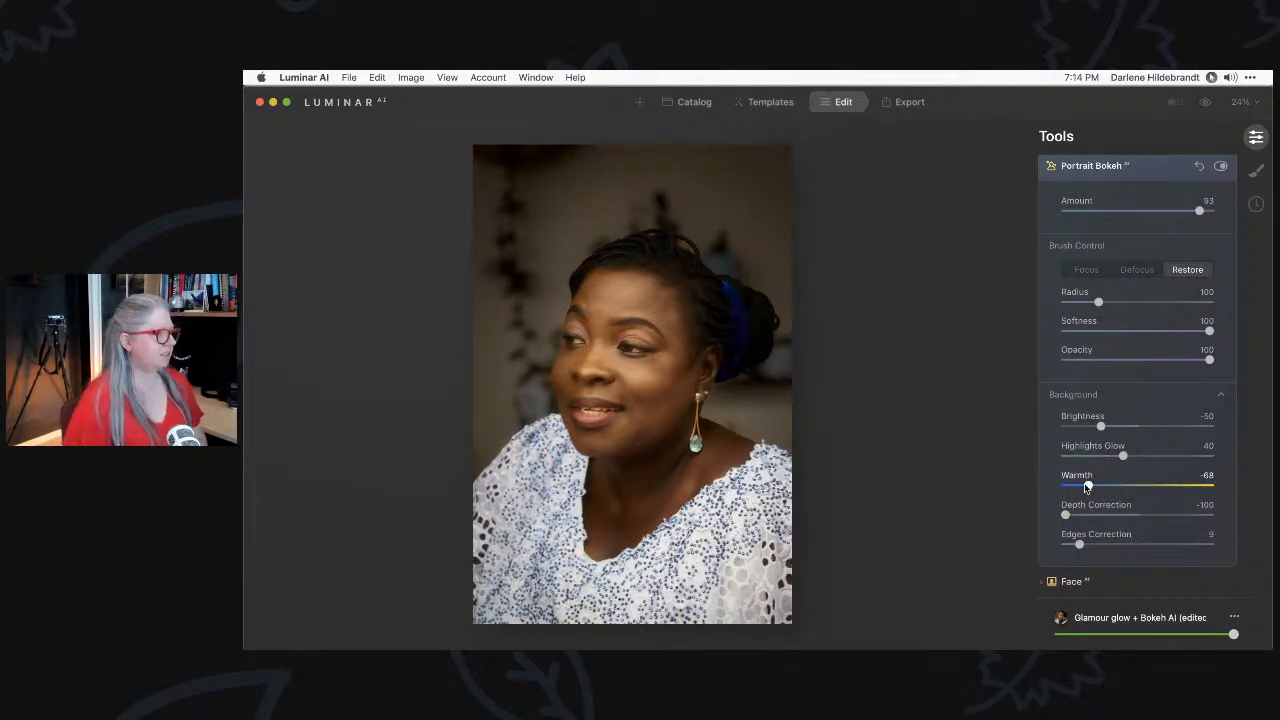
mouse_move(1087, 487)
left_mouse_down()
mouse_move(1177, 489)
mouse_move(1090, 485)
left_mouse_up()
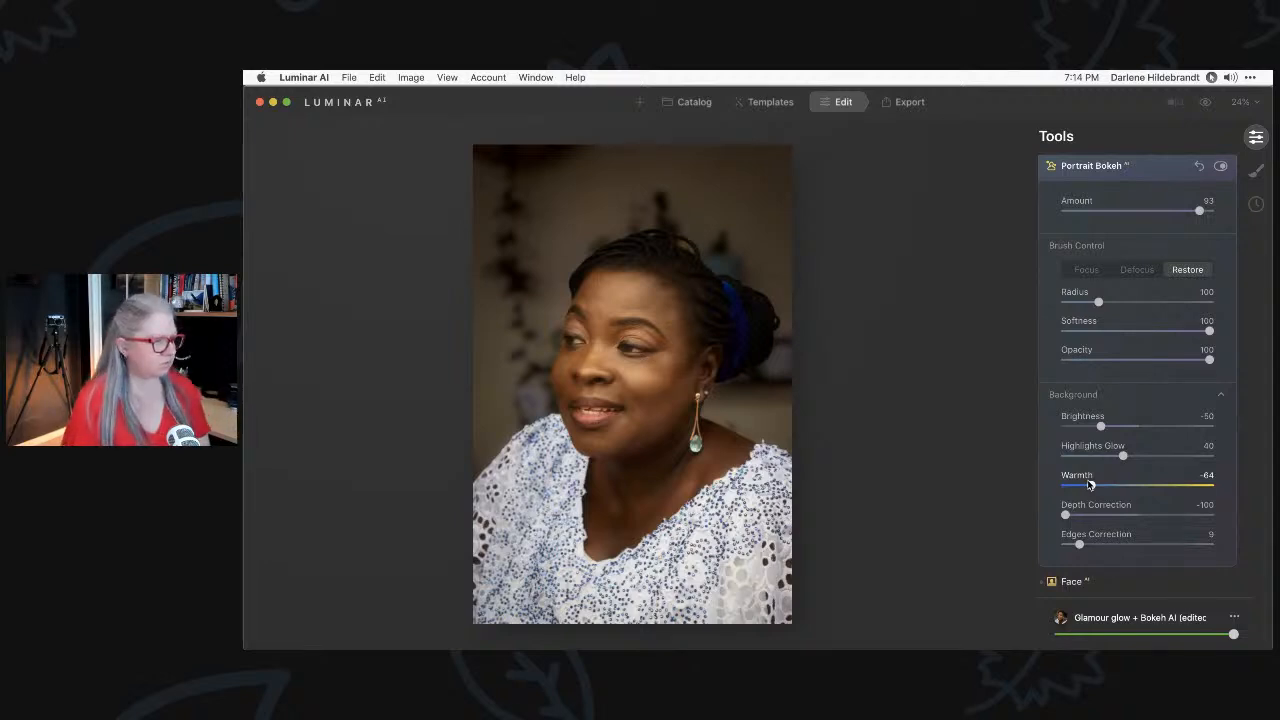
left_click_drag(1090, 485, 1095, 486)
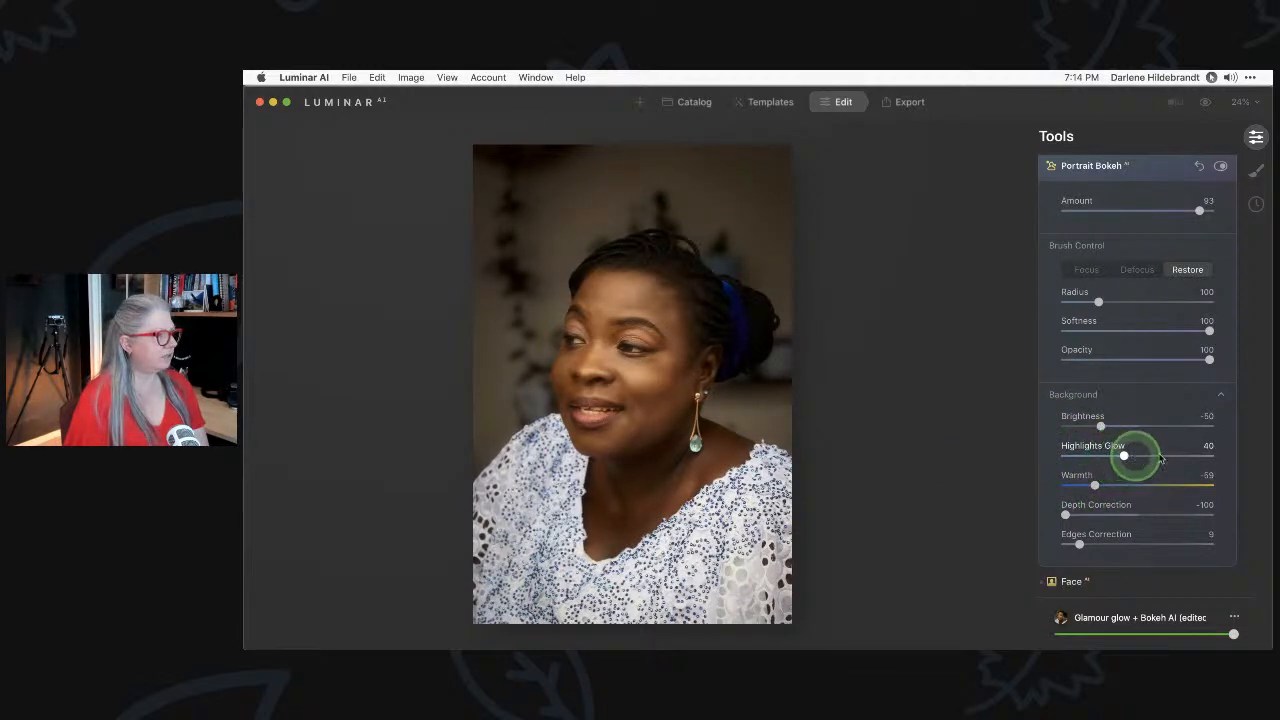
Try background Highlights Glow at 67 and Brightness at 85, settling on Brightness -44 and Highlights Glow 24.
mouse_move(1161, 458)
left_mouse_down()
mouse_move(1203, 456)
mouse_move(1031, 456)
mouse_move(1174, 456)
mouse_move(1112, 457)
mouse_move(1100, 424)
mouse_move(1200, 428)
mouse_move(1171, 470)
mouse_move(1166, 459)
left_mouse_up()
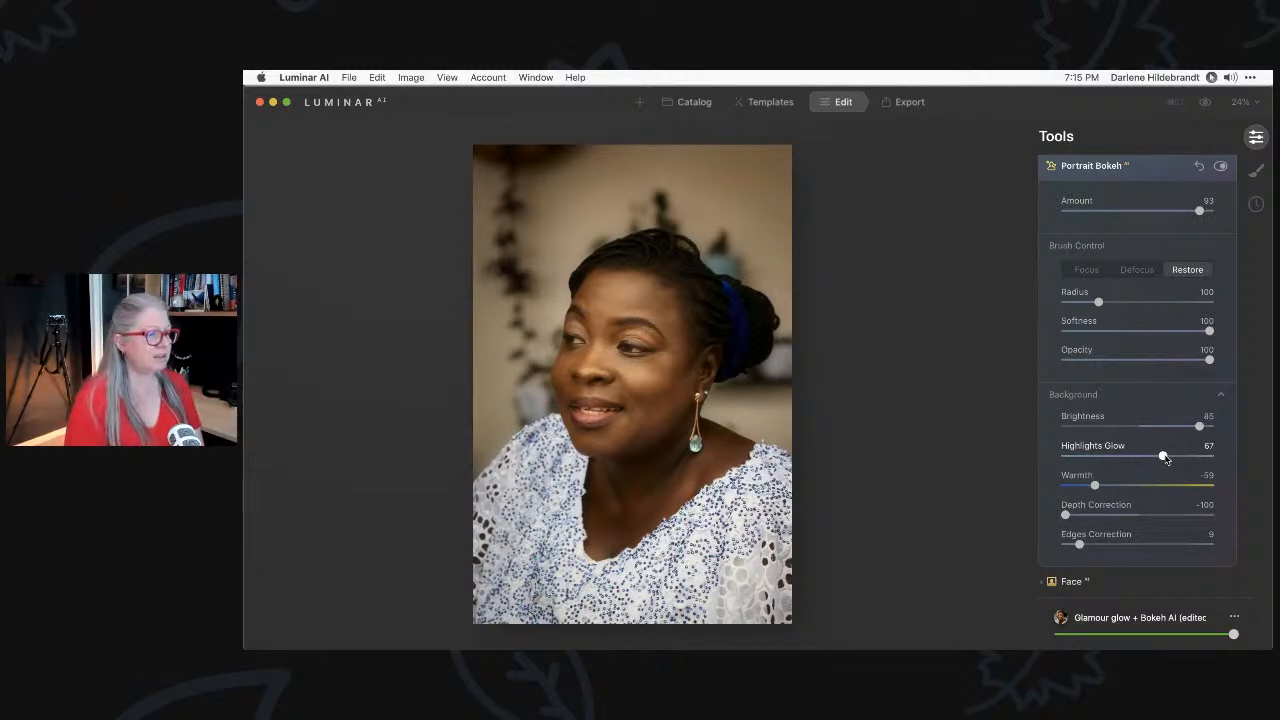
left_click_drag(1199, 426, 1095, 458)
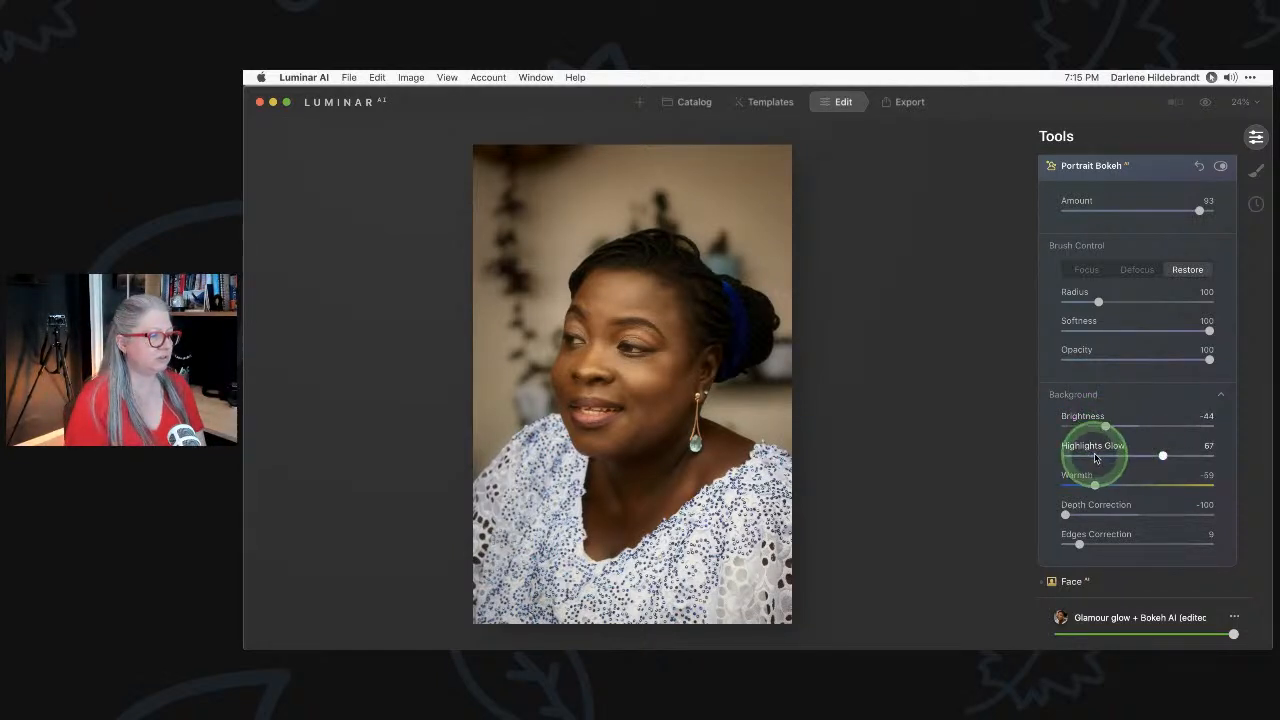
left_click(1096, 457)
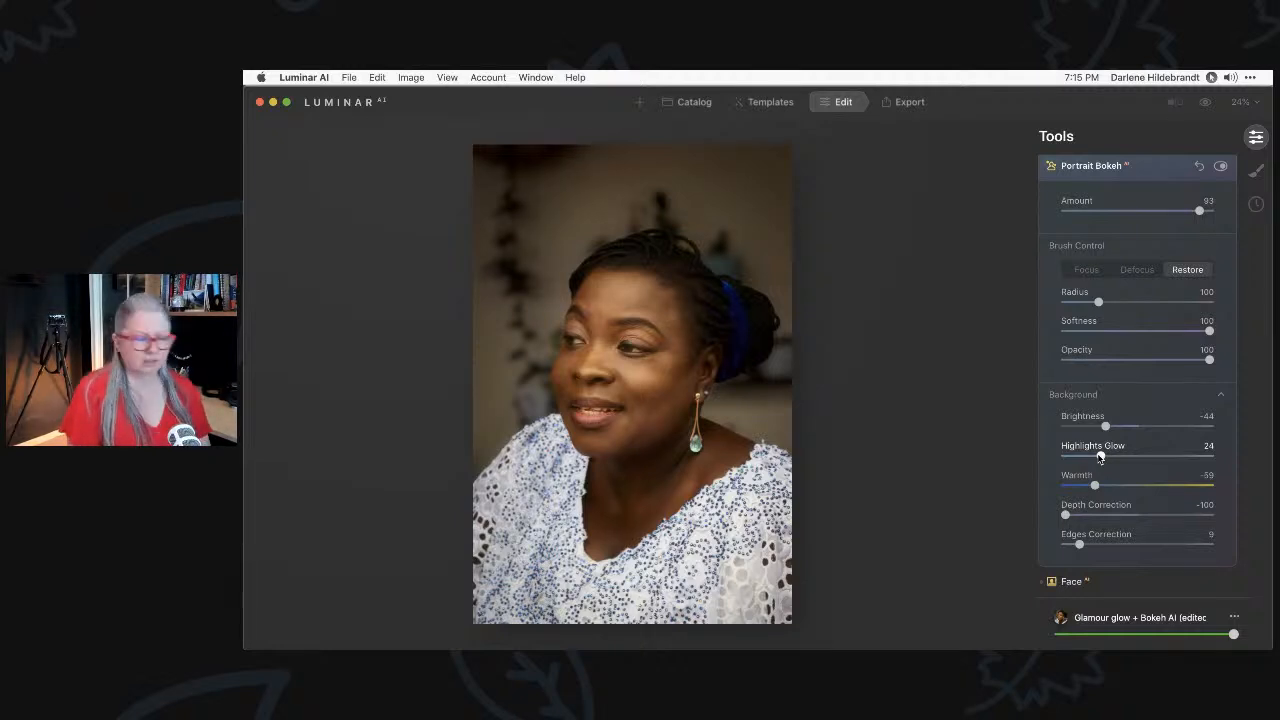
Compare the edited portrait of the woman with the original photo twice.
key("backslash")
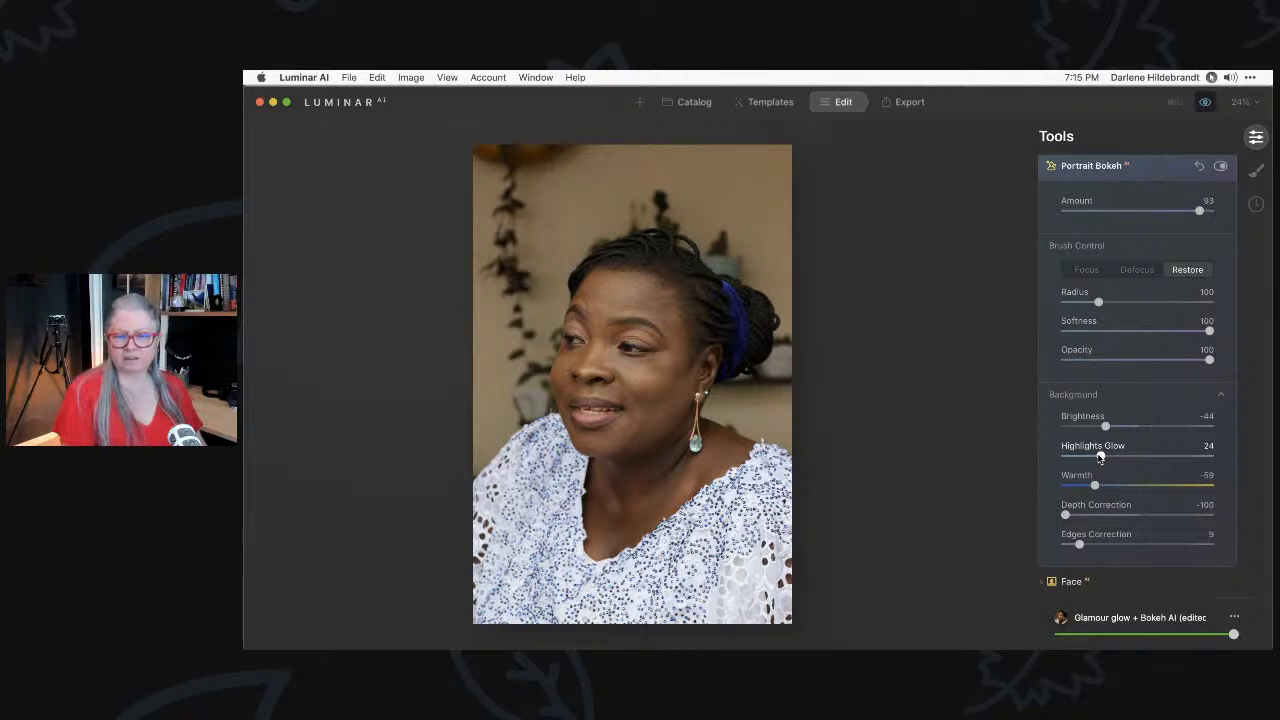
key("backslash")
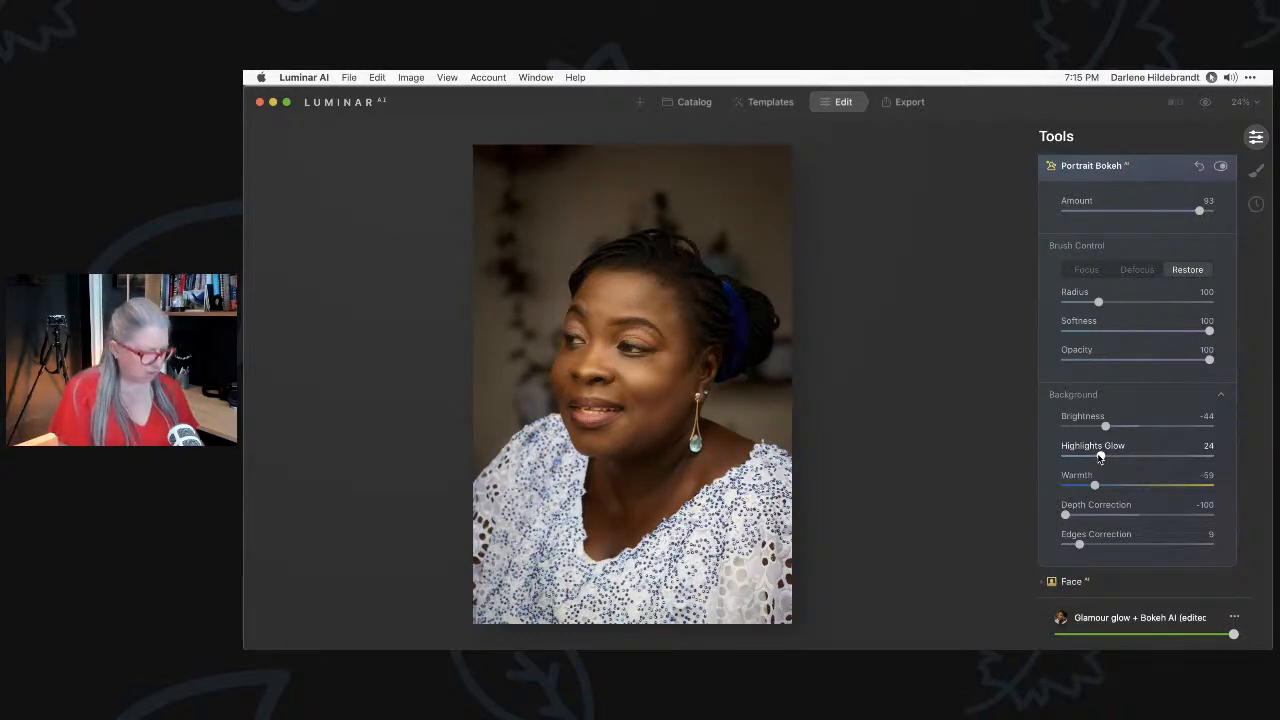
key("backslash")
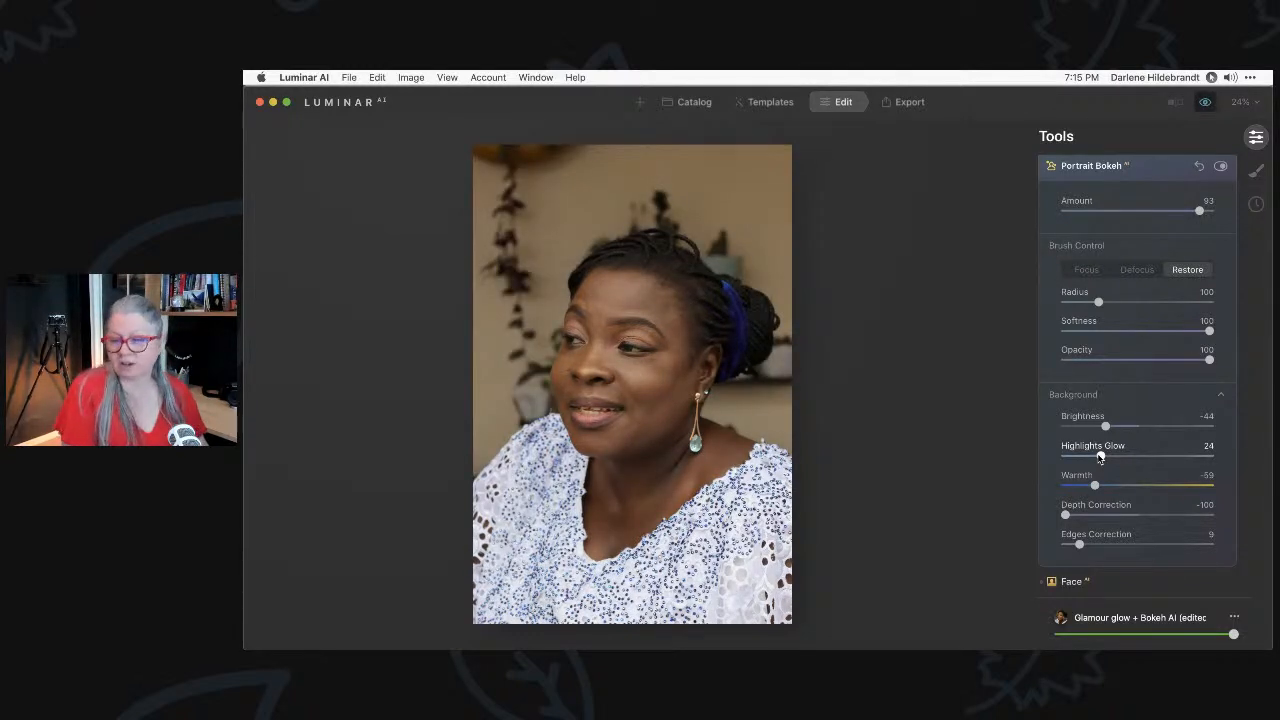
key("backslash")
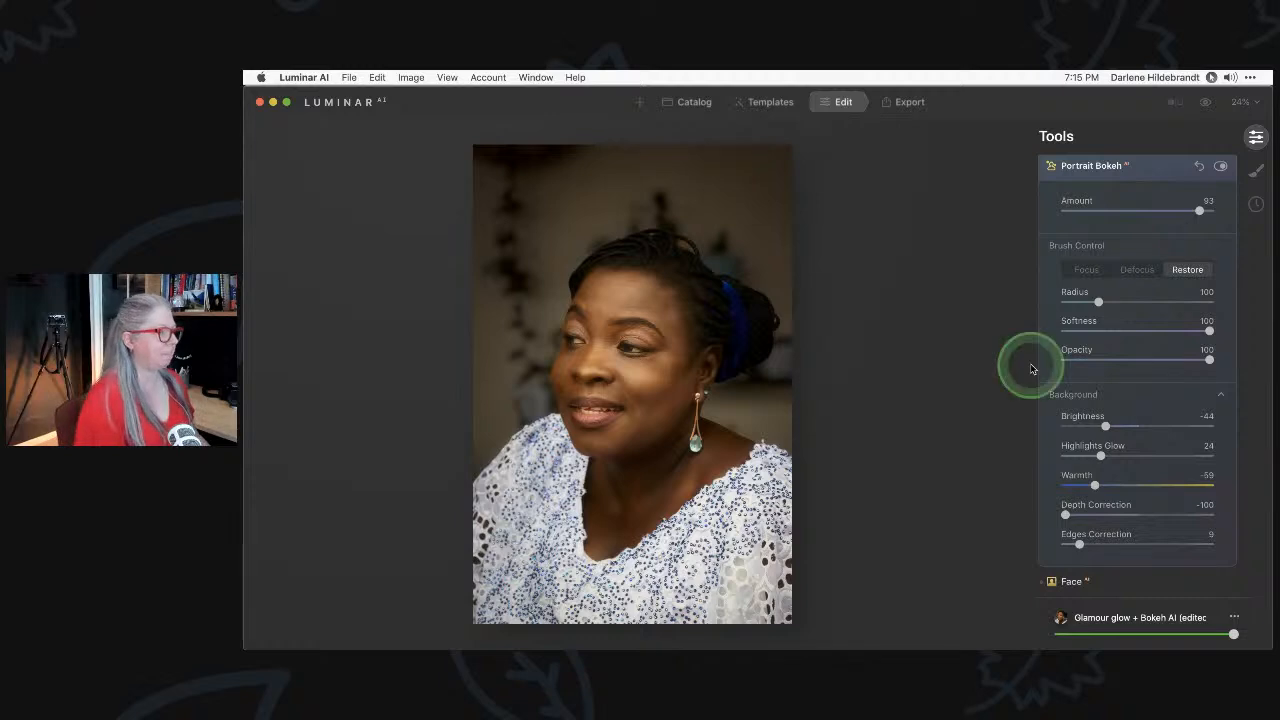
Return to the Edit my image album and open the beach portrait of the young man in the light blue shirt.
left_click(692, 104)
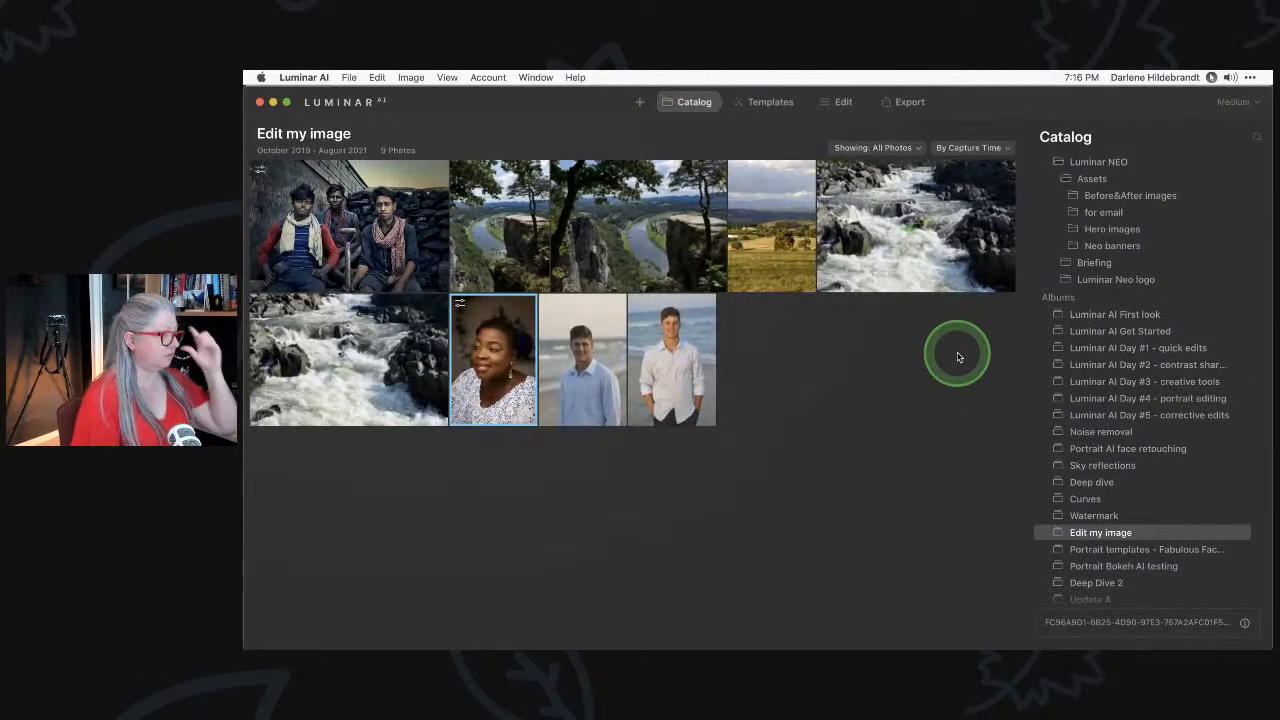
double_click(577, 387)
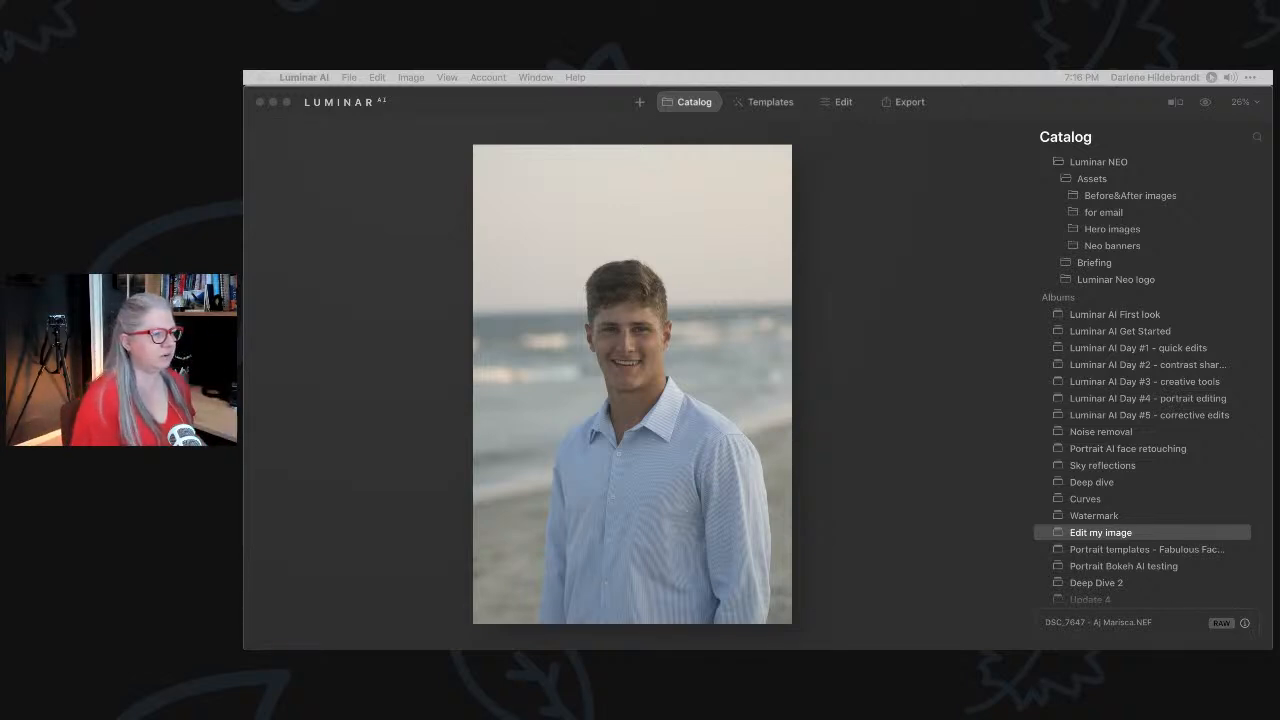
Apply the saved Glamour glow + Bokeh AI template to the young man's beach portrait.
left_click(770, 102)
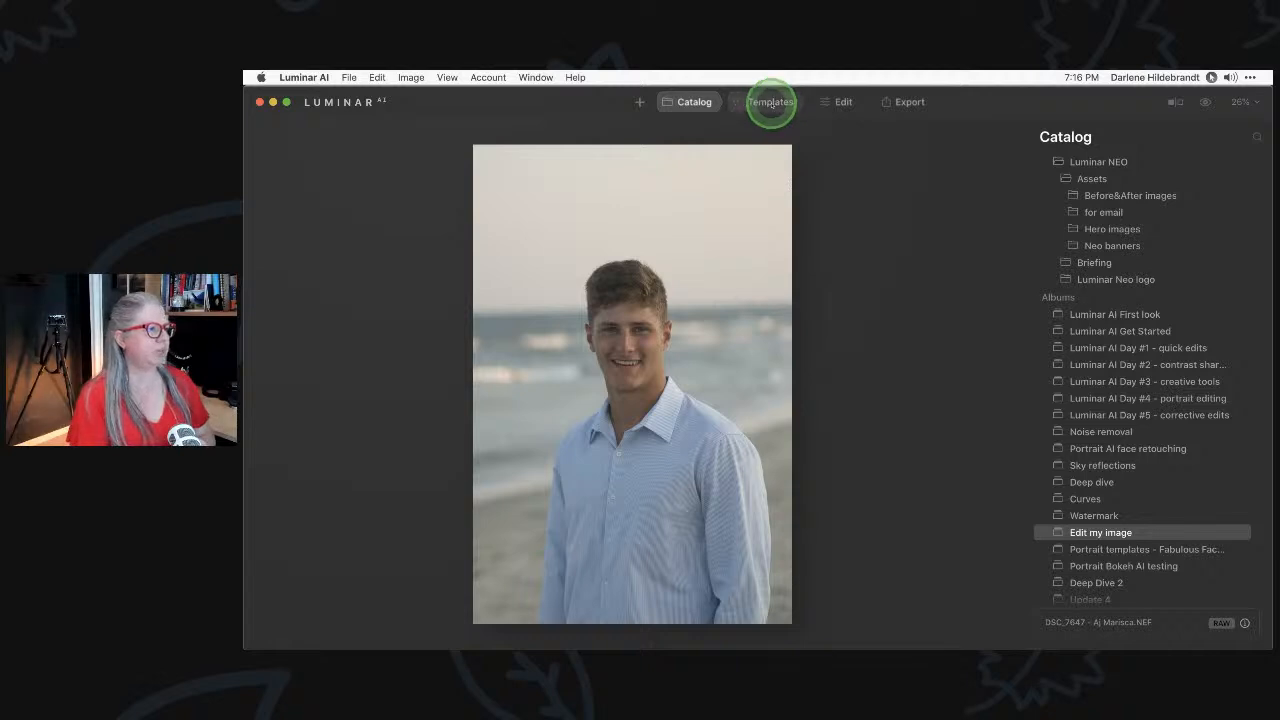
left_click(770, 102)
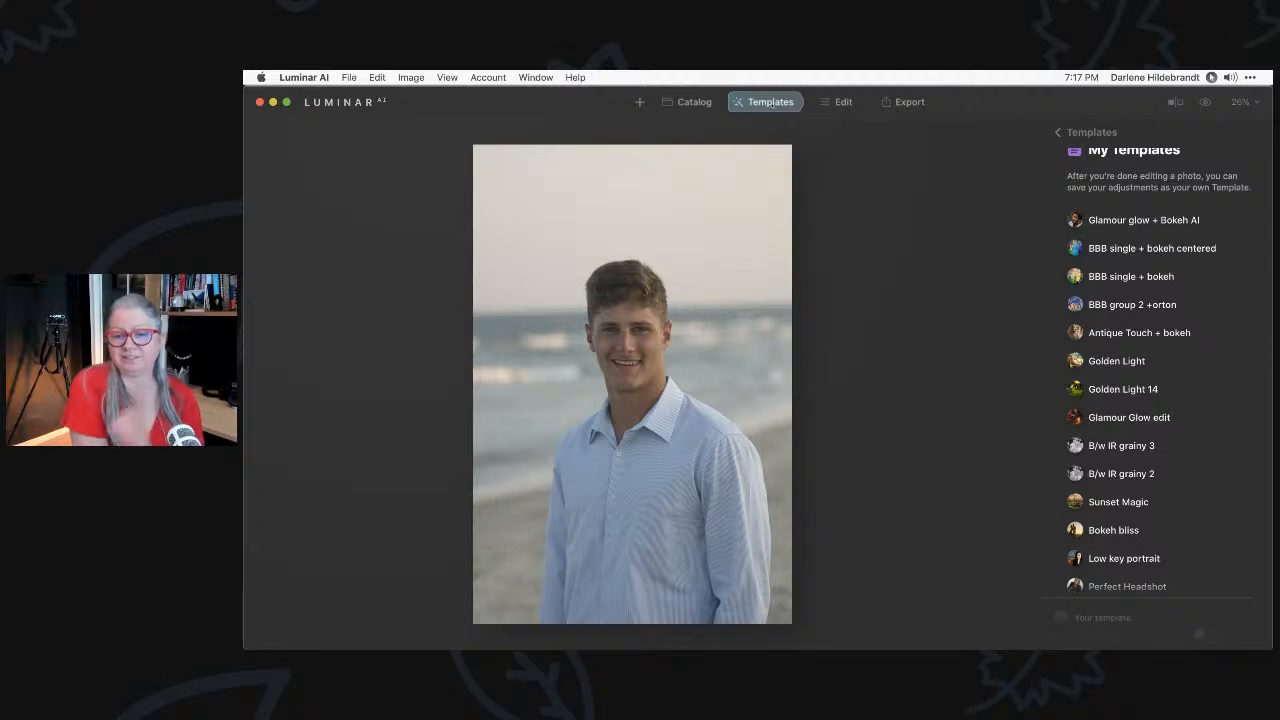
left_click(772, 104)
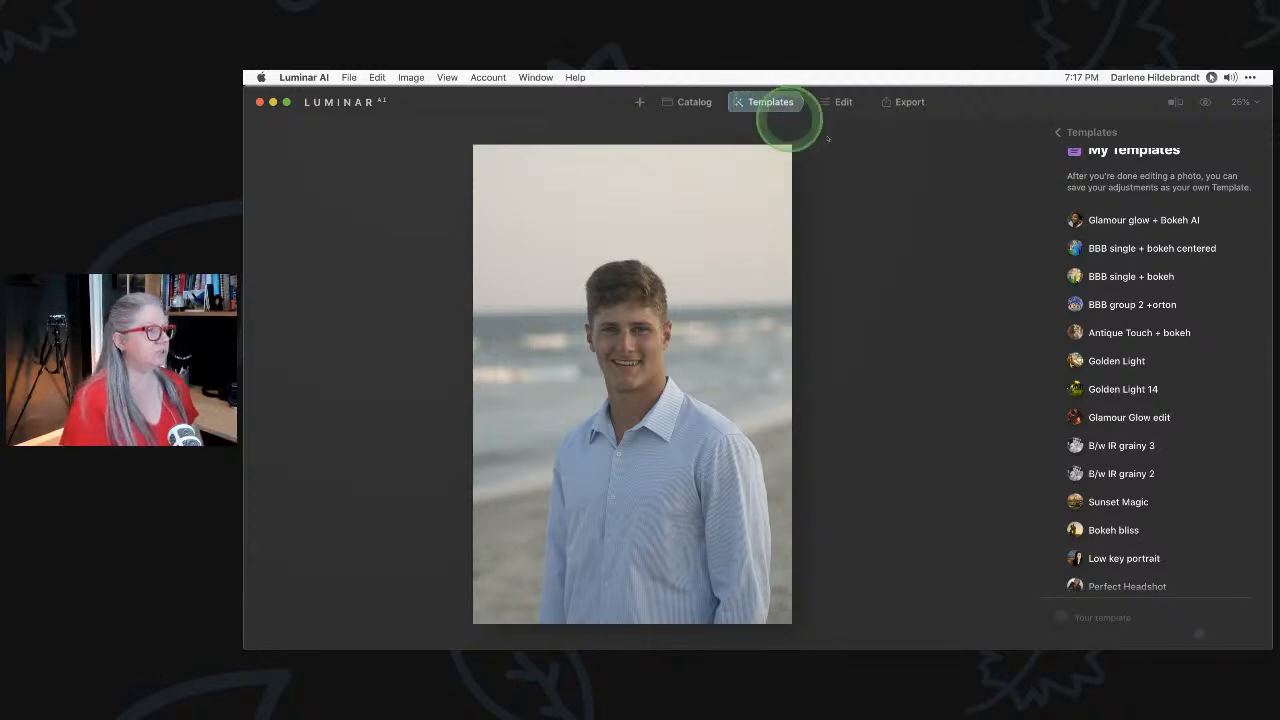
left_click(1116, 221)
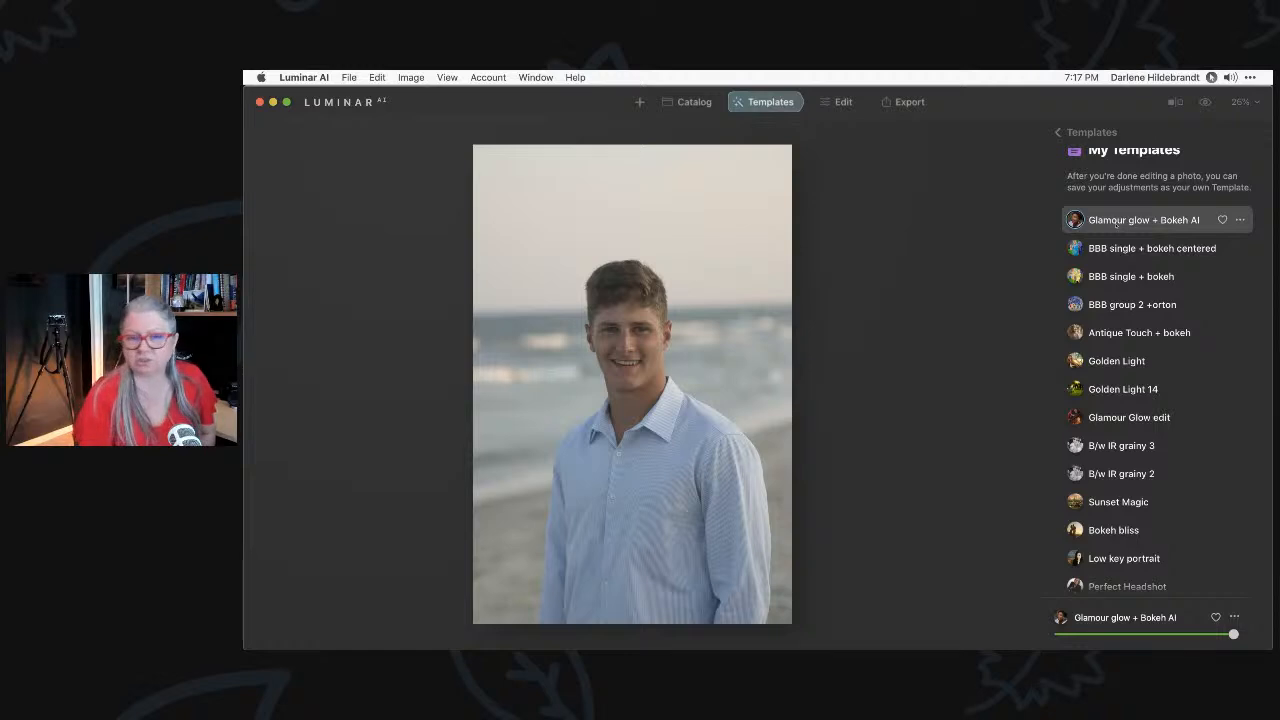
left_click(1117, 222)
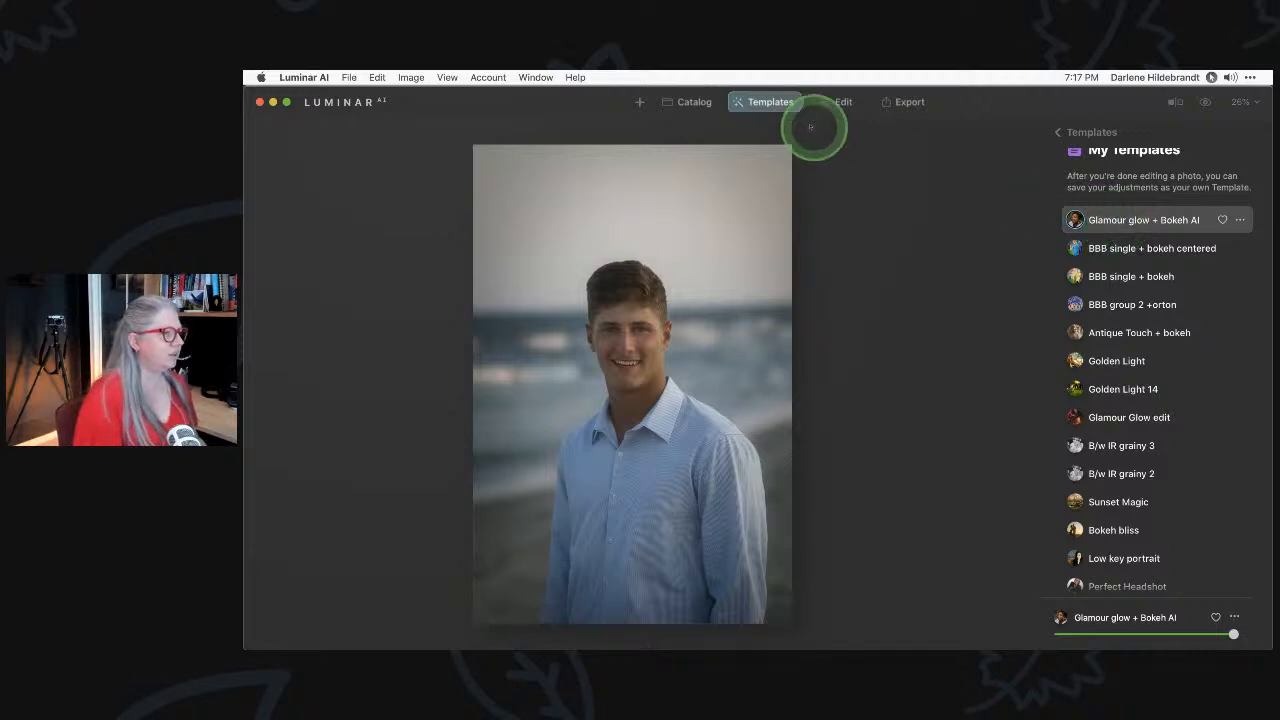
Adjust the template's Portrait Bokeh background in the edit tools, setting Warmth to -59 and Depth Correction to -70.
left_click(836, 102)
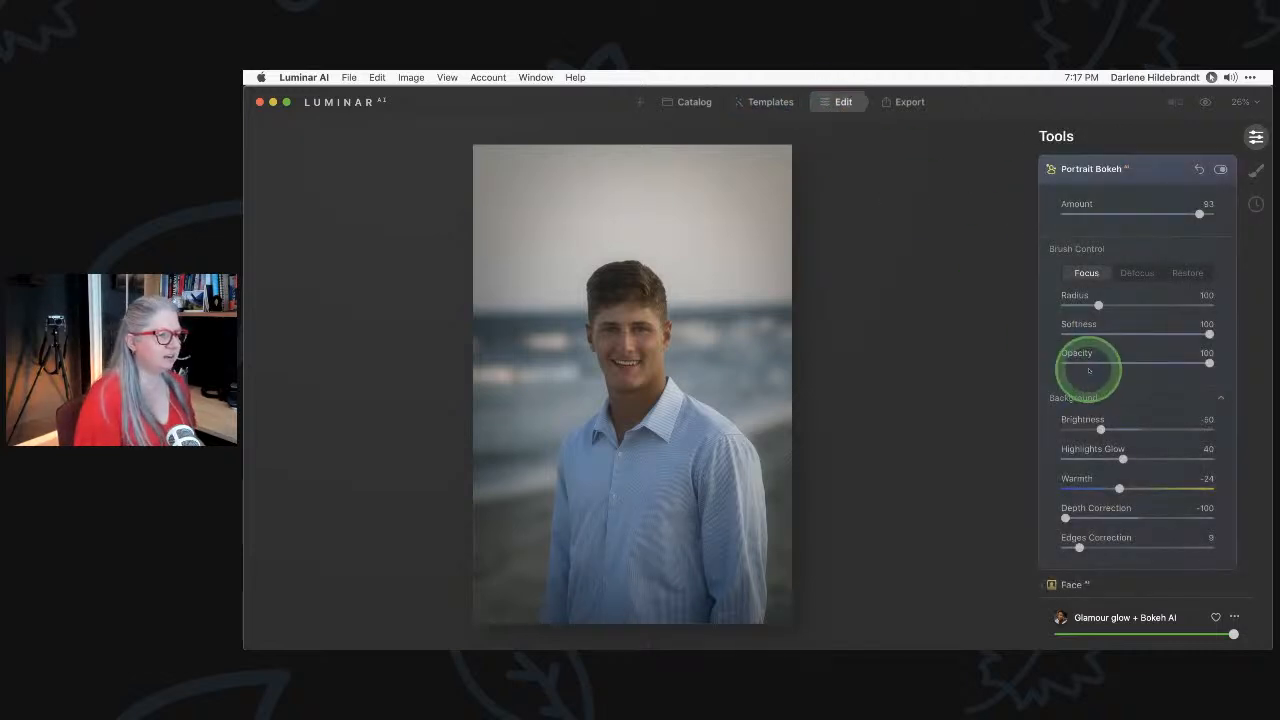
mouse_move(680, 463)
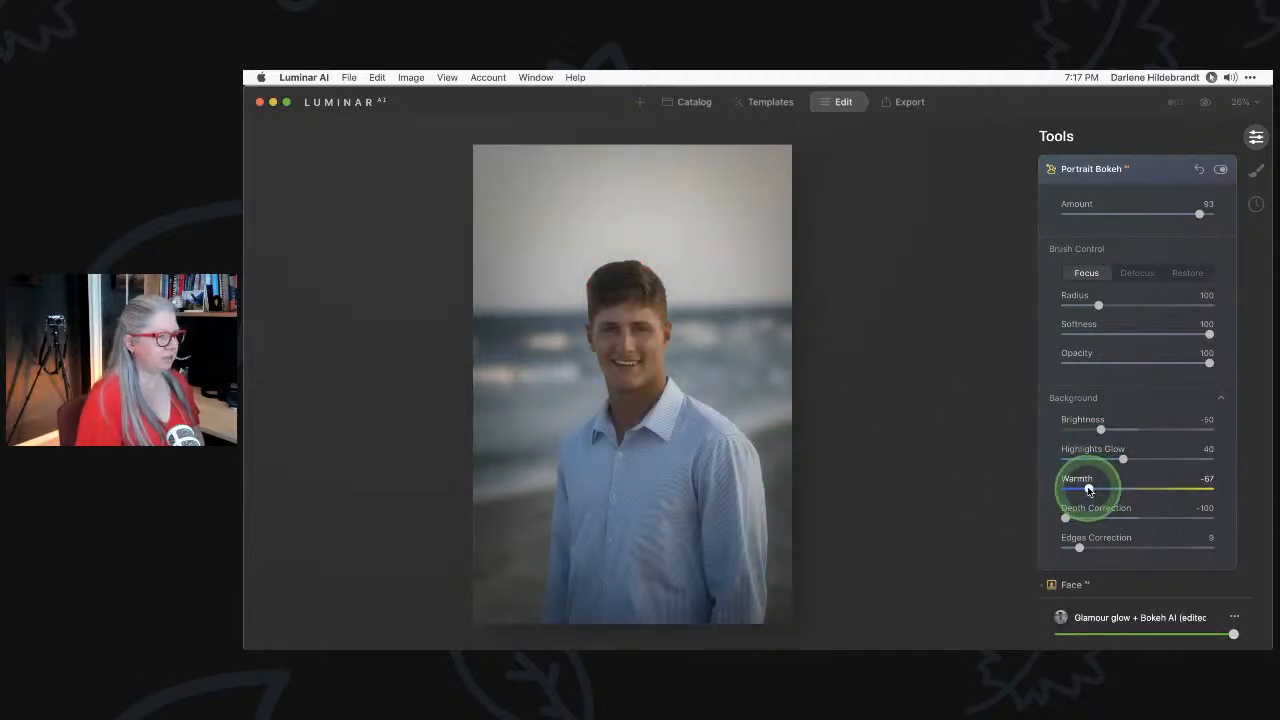
left_click(1092, 490)
left_click_drag(1093, 490, 1094, 489)
left_click_drag(1066, 518, 1088, 519)
Try Portrait Bokeh Amount at 72, settle it at 14, and set background Brightness to -62 and Highlights Glow to 18.
left_click_drag(1198, 213, 1170, 216)
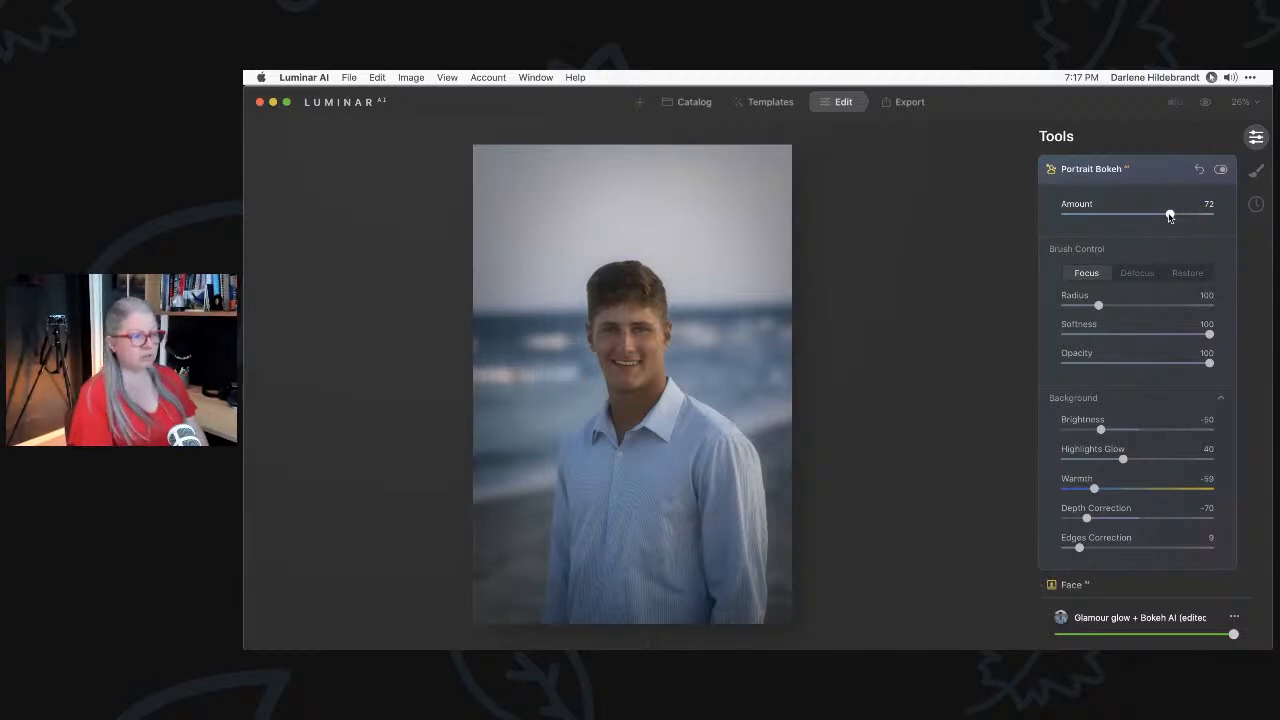
left_click(1082, 215)
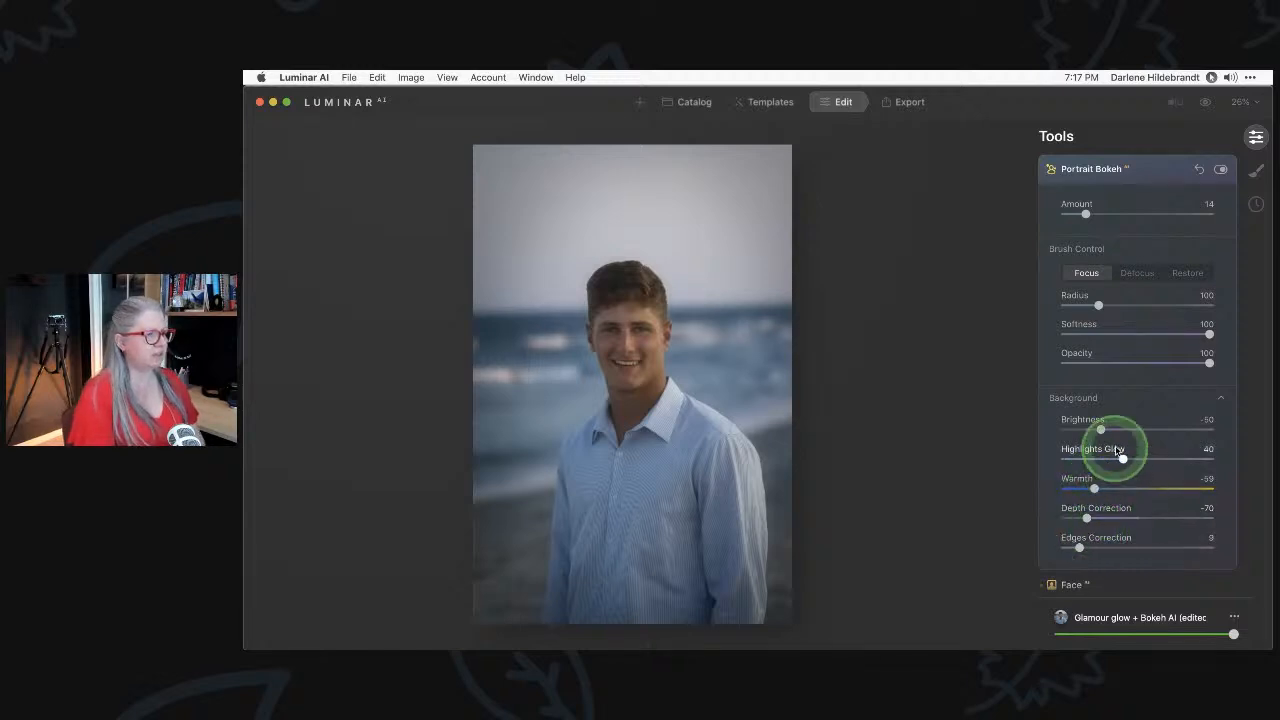
left_click_drag(1100, 429, 1092, 458)
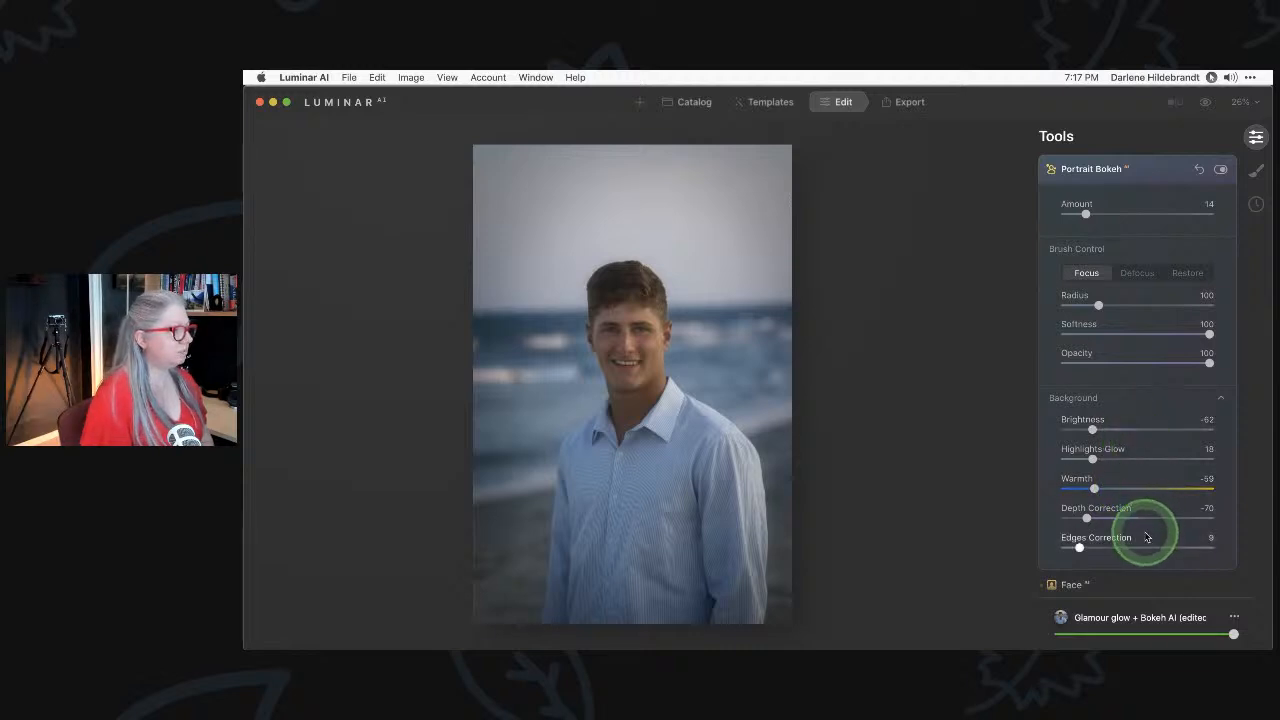
Compare the bokeh-edited beach portrait with the original photo twice.
key("backslash")
key("backslash")
key("backslash")
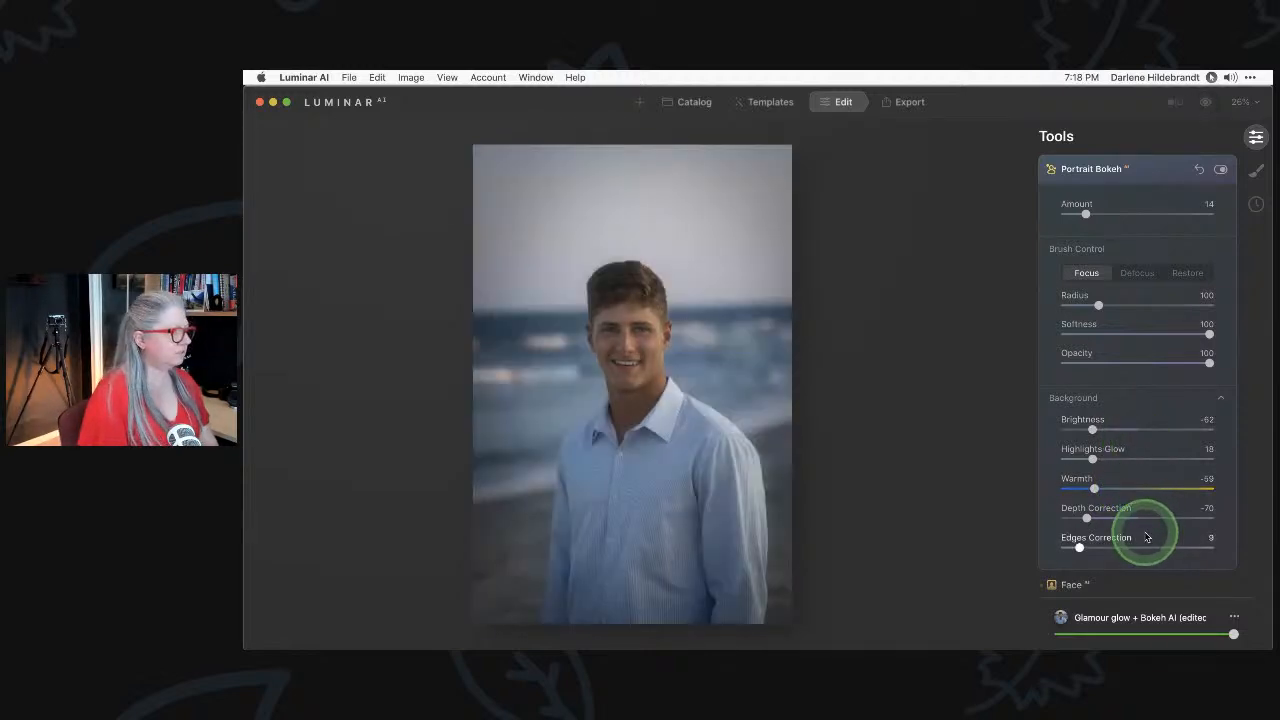
key("backslash")
Close Portrait Bokeh, open the Body settings, and repeatedly compare the man's body shape with the original photo.
scroll(1147, 538, "up", 2)
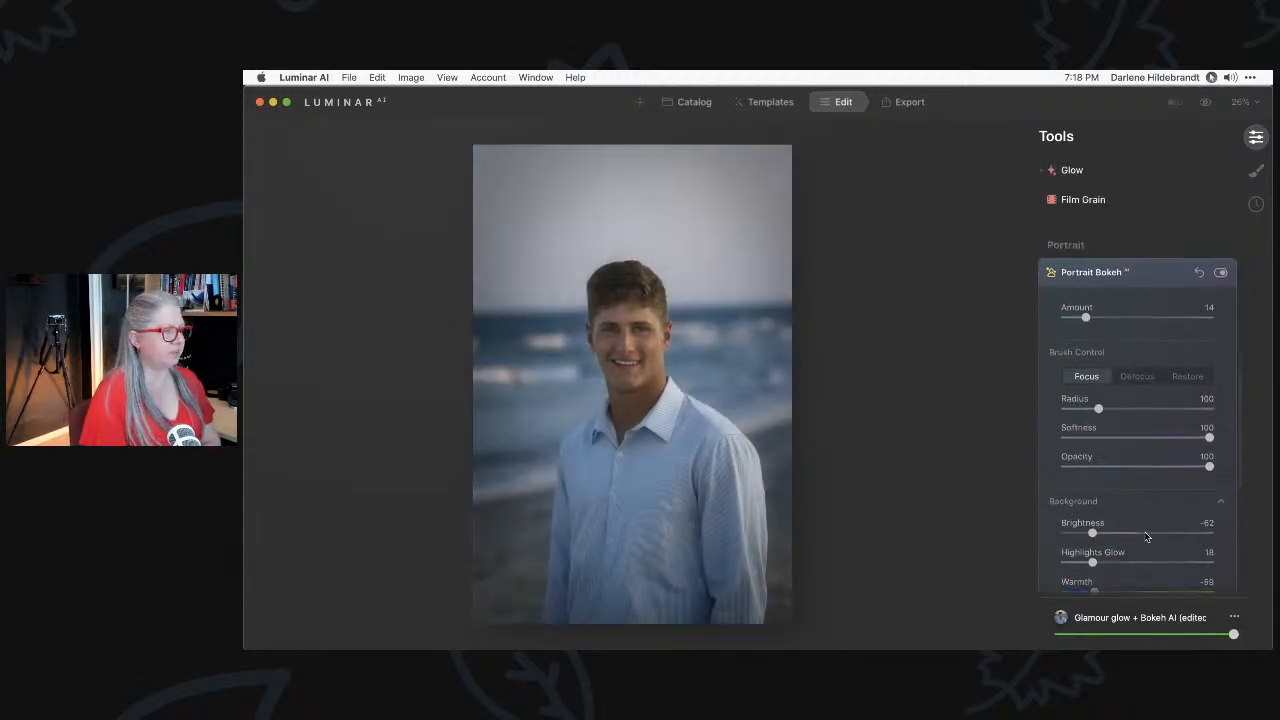
left_click(1148, 272)
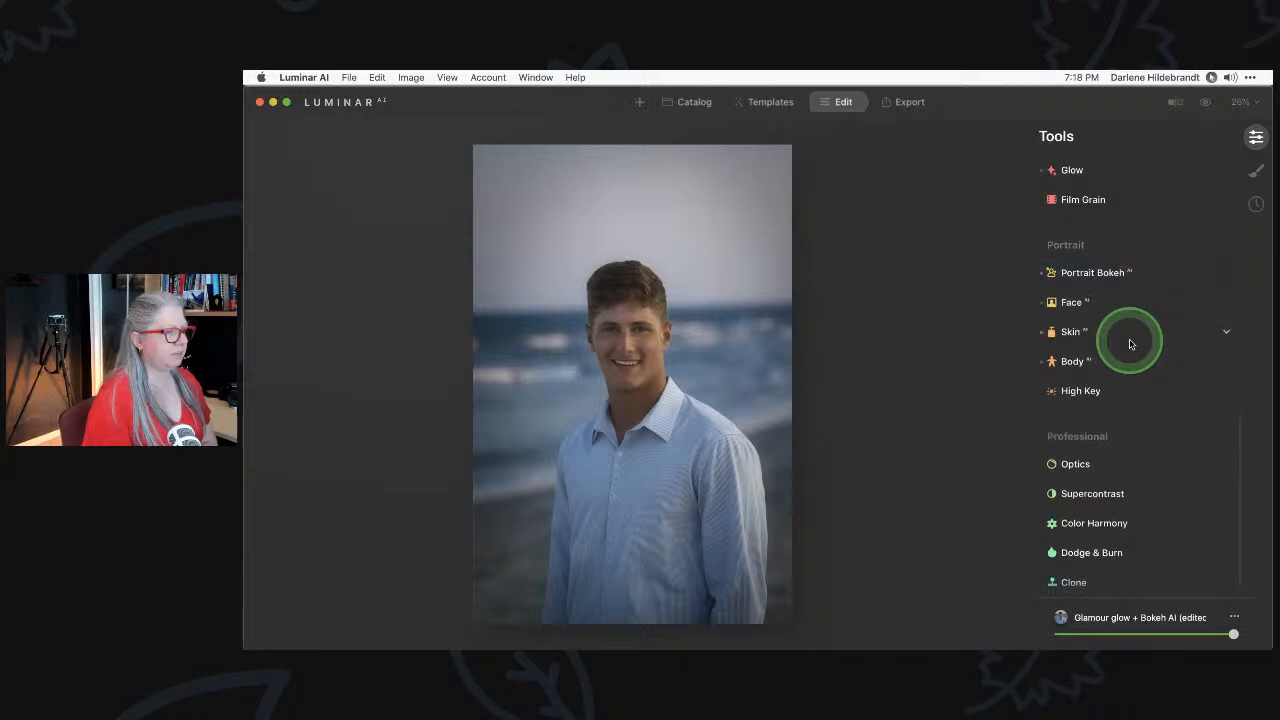
left_click(1128, 362)
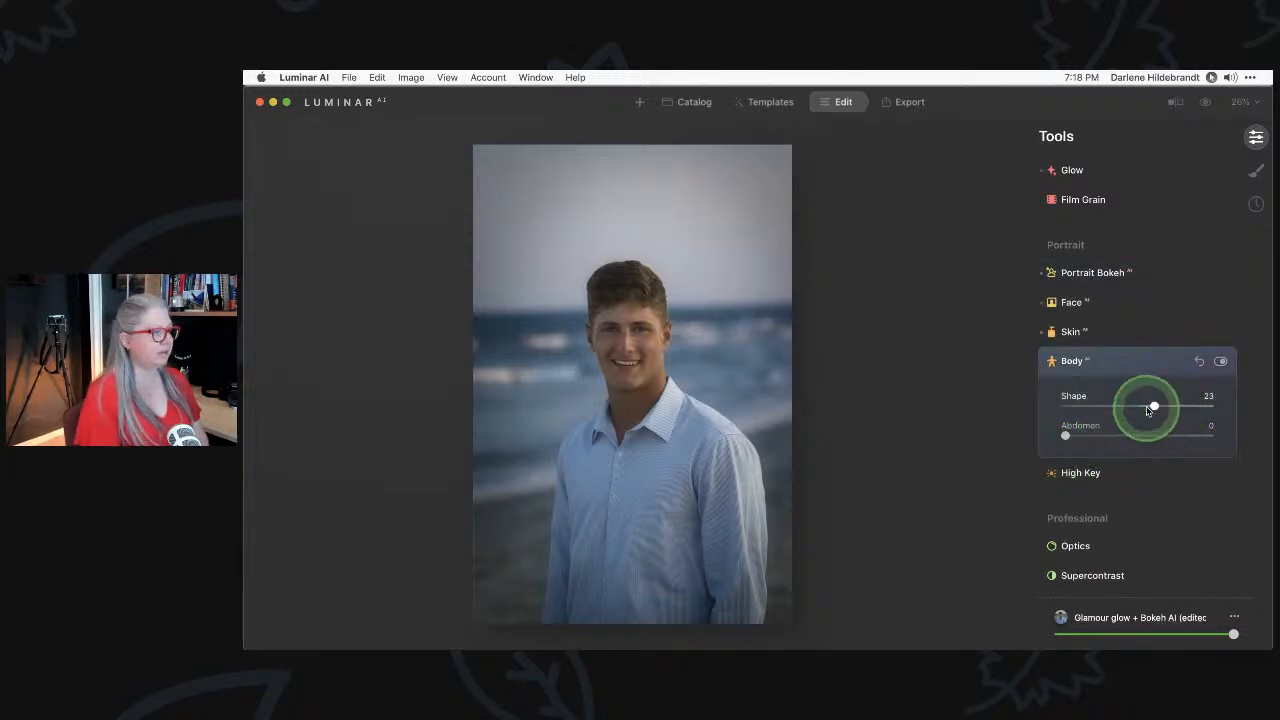
key("backslash")
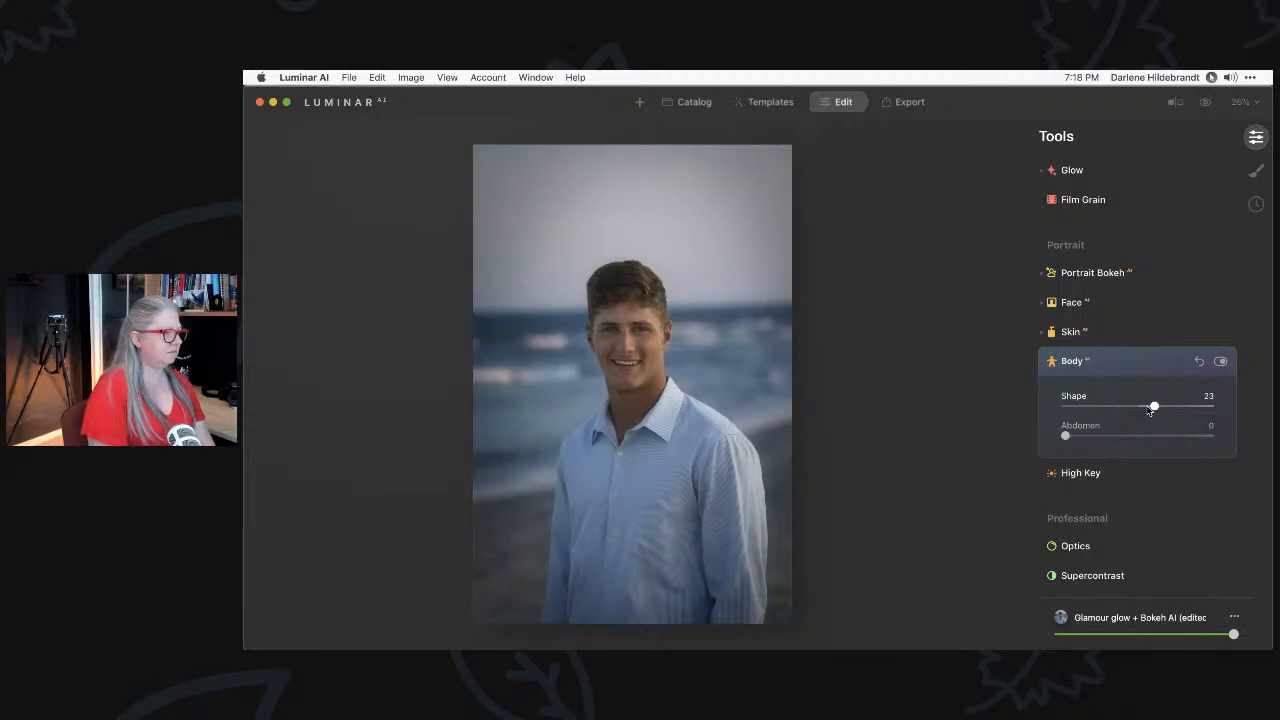
key("backslash")
key("backslash")
key("backslash")
key("backslash")
key("backslash")
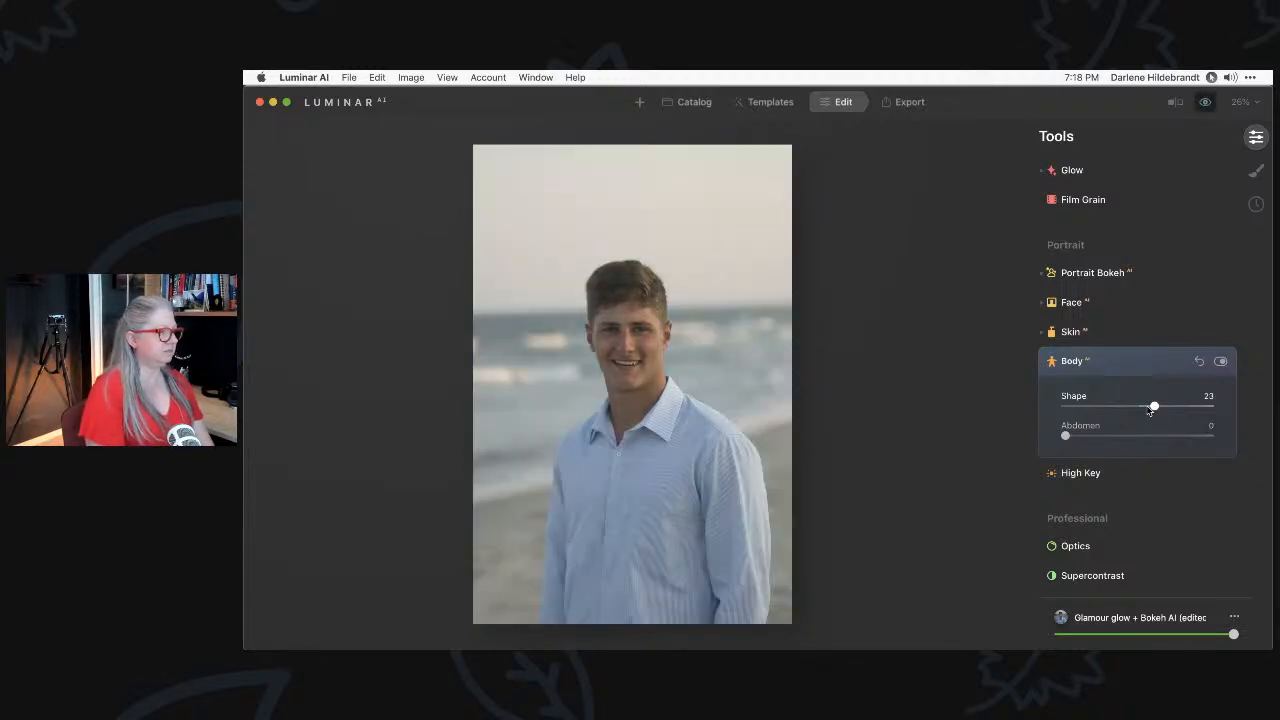
key("backslash")
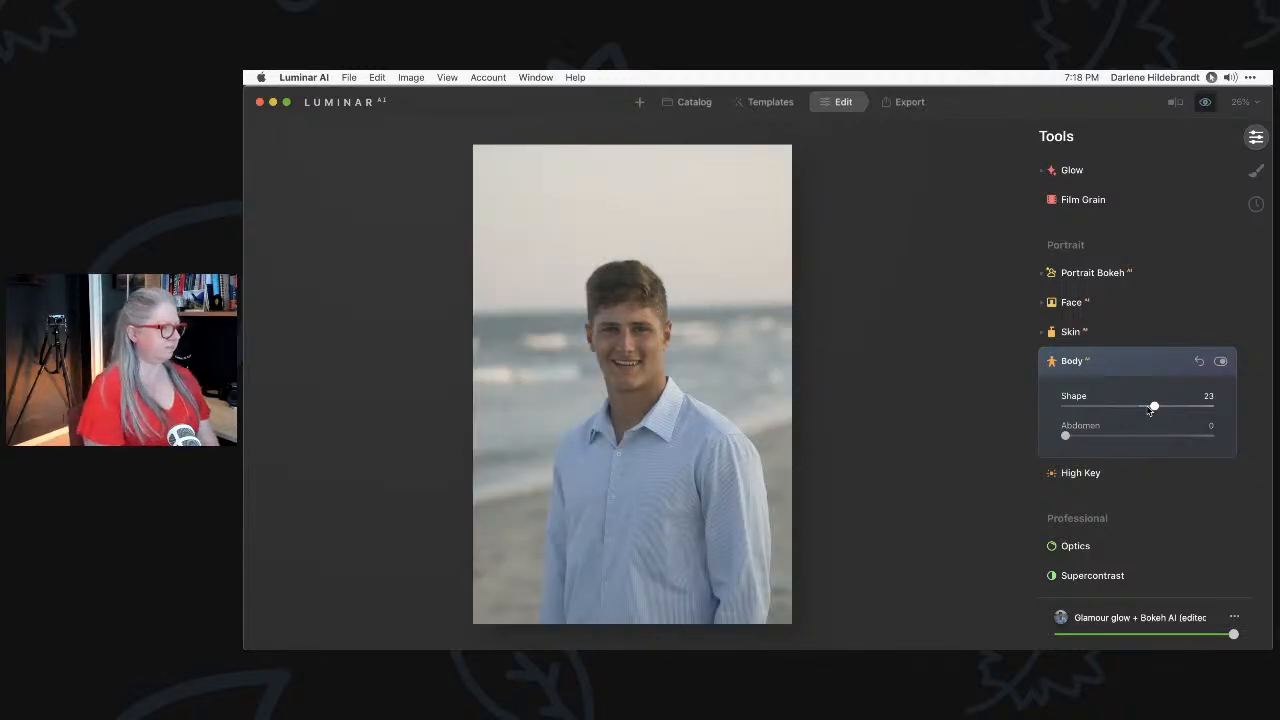
Reduce the Body Shape value to 11, comparing the portrait with its original version.
key("backslash")
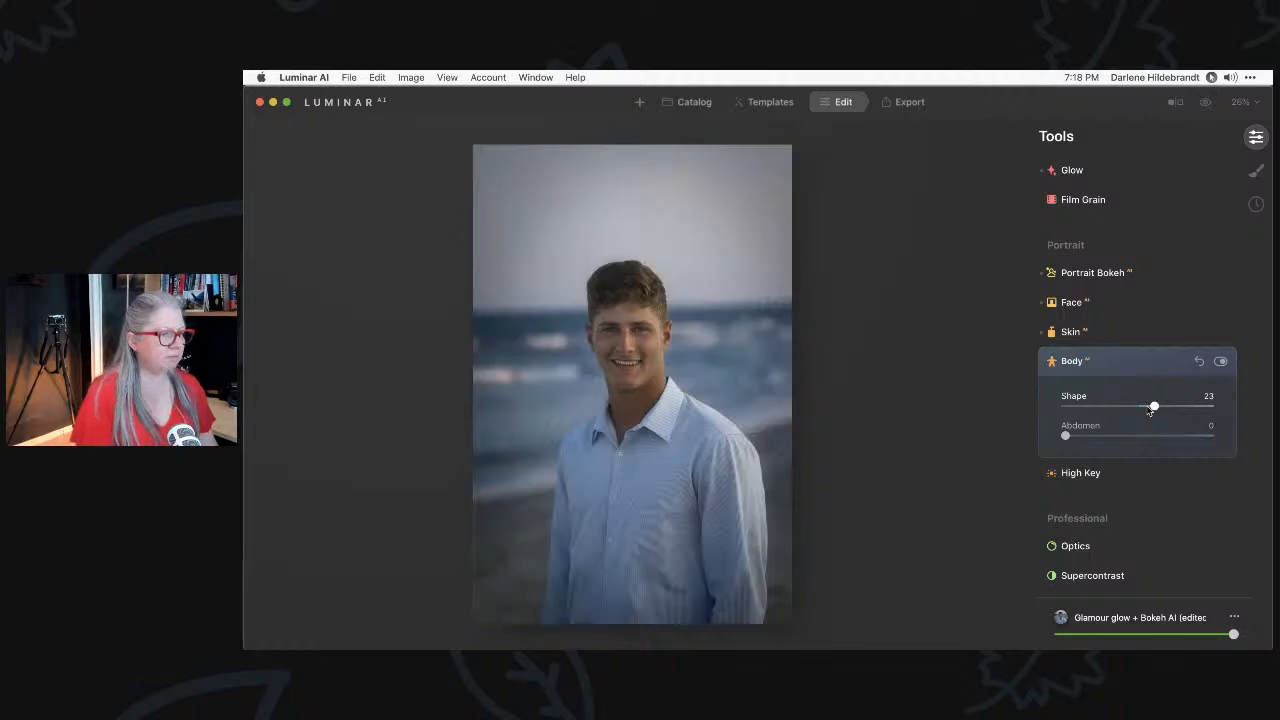
left_click_drag(1151, 409, 1147, 408)
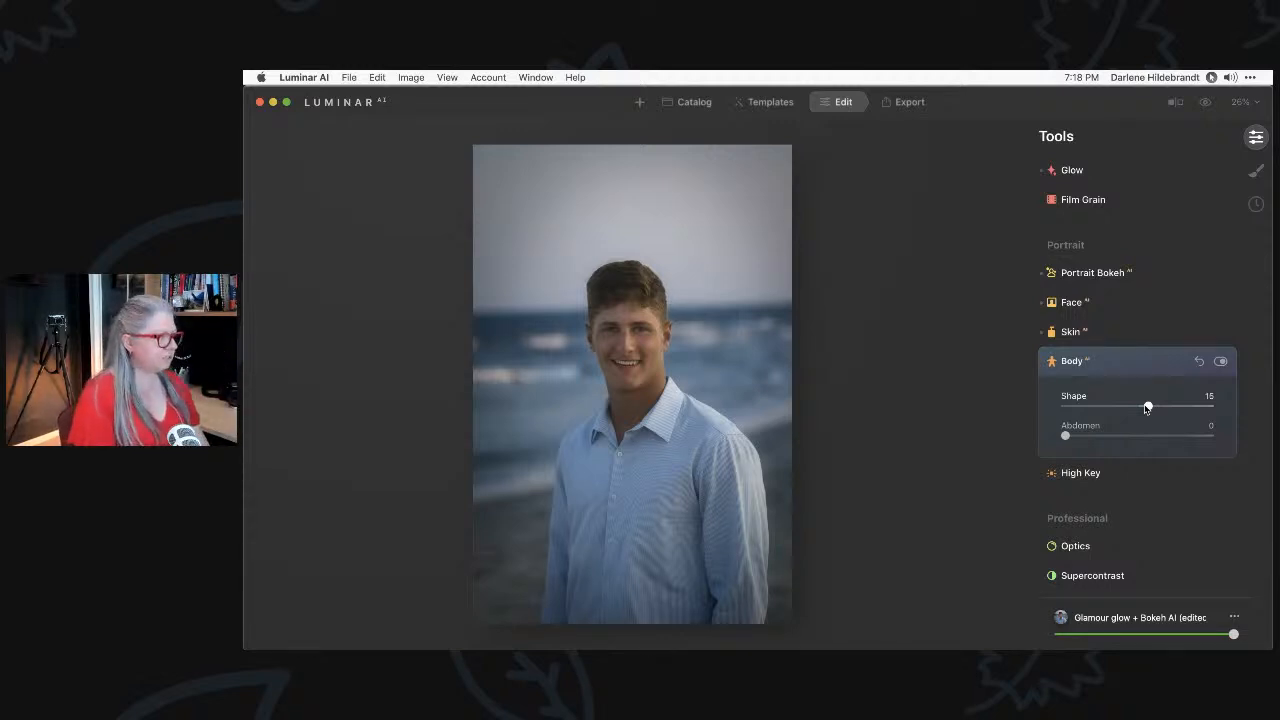
key("backslash")
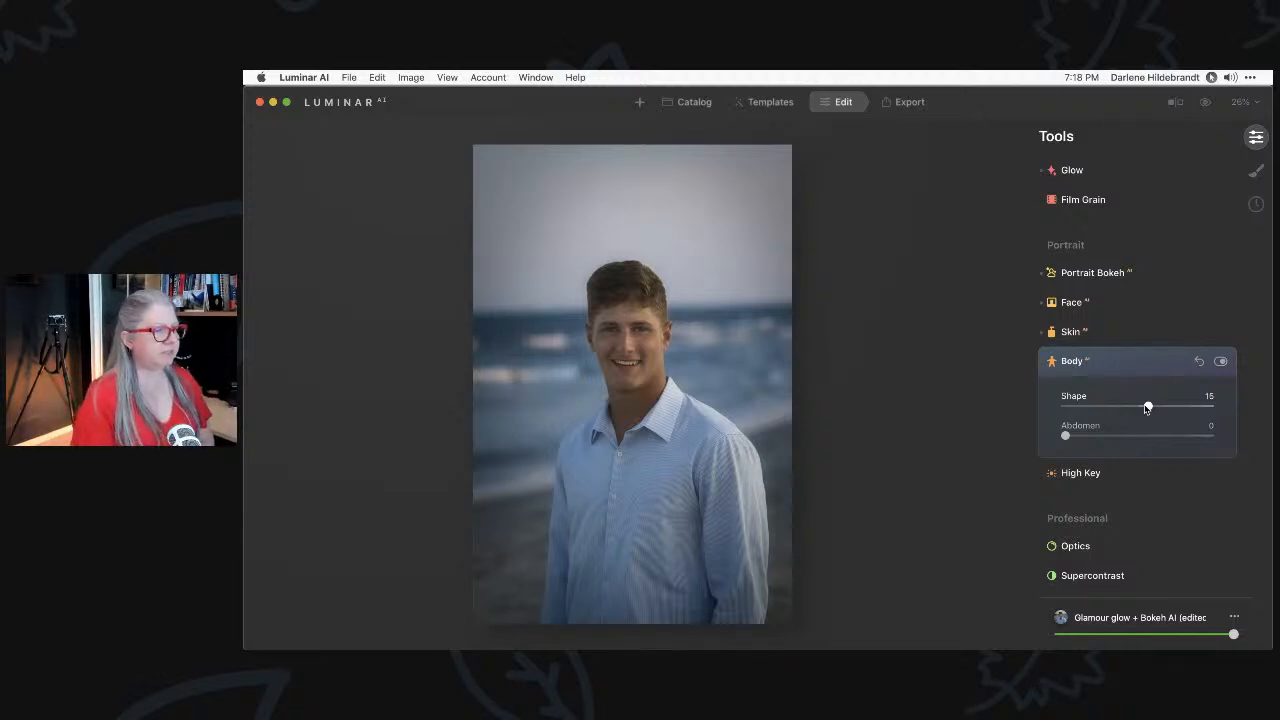
left_click_drag(1146, 407, 1143, 407)
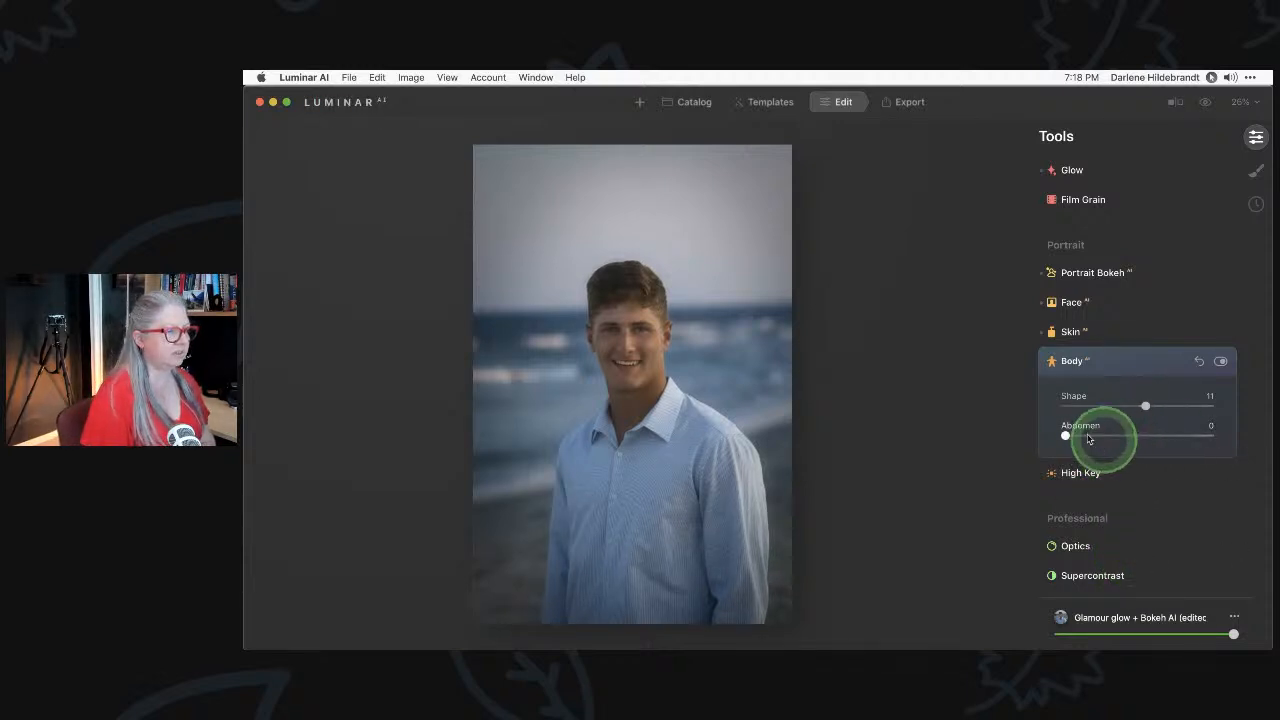
Set the Body Abdomen value to 37 and check the reshaped torso against the original and at 50% zoom.
left_click_drag(1066, 436, 1121, 437)
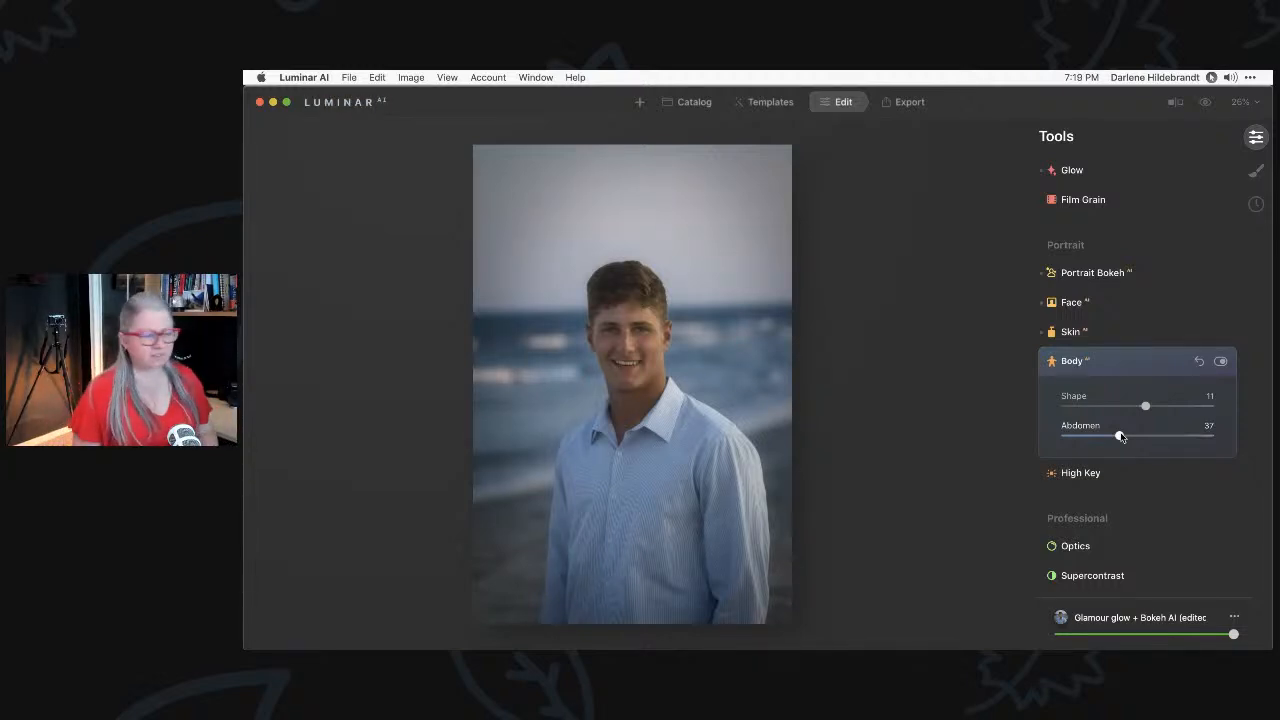
key("backslash")
key("backslash")
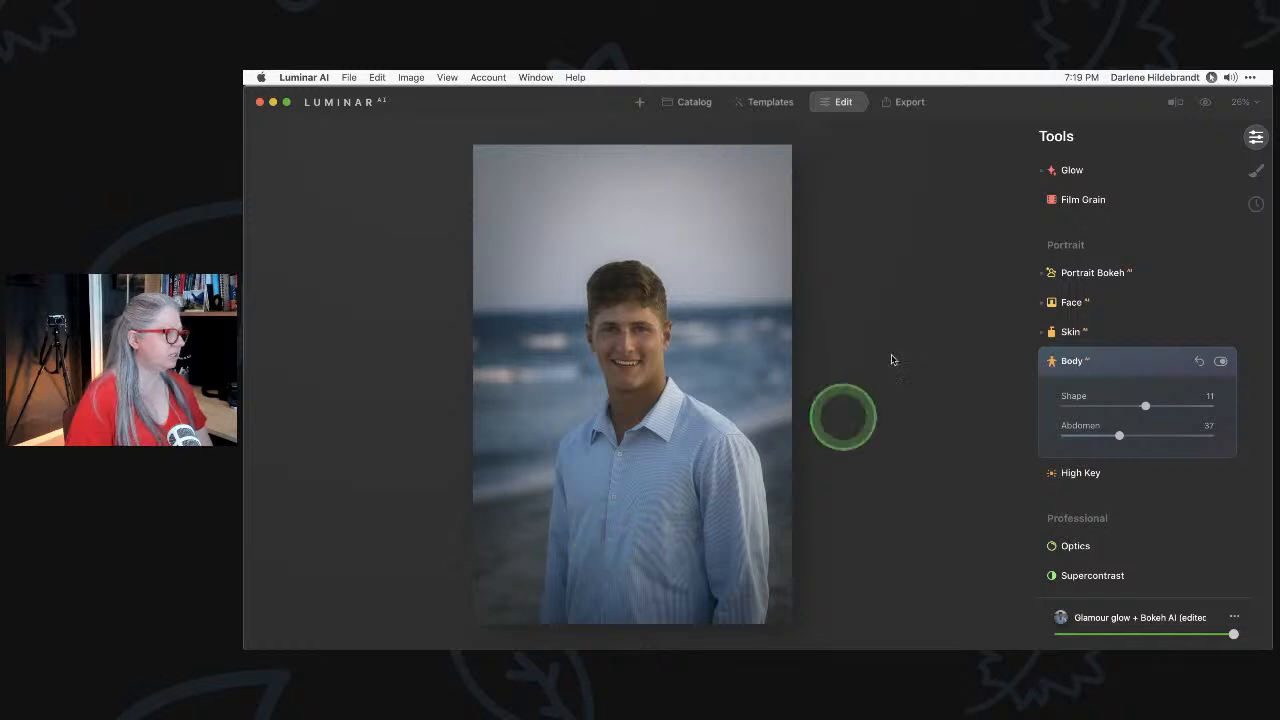
left_click(1241, 104)
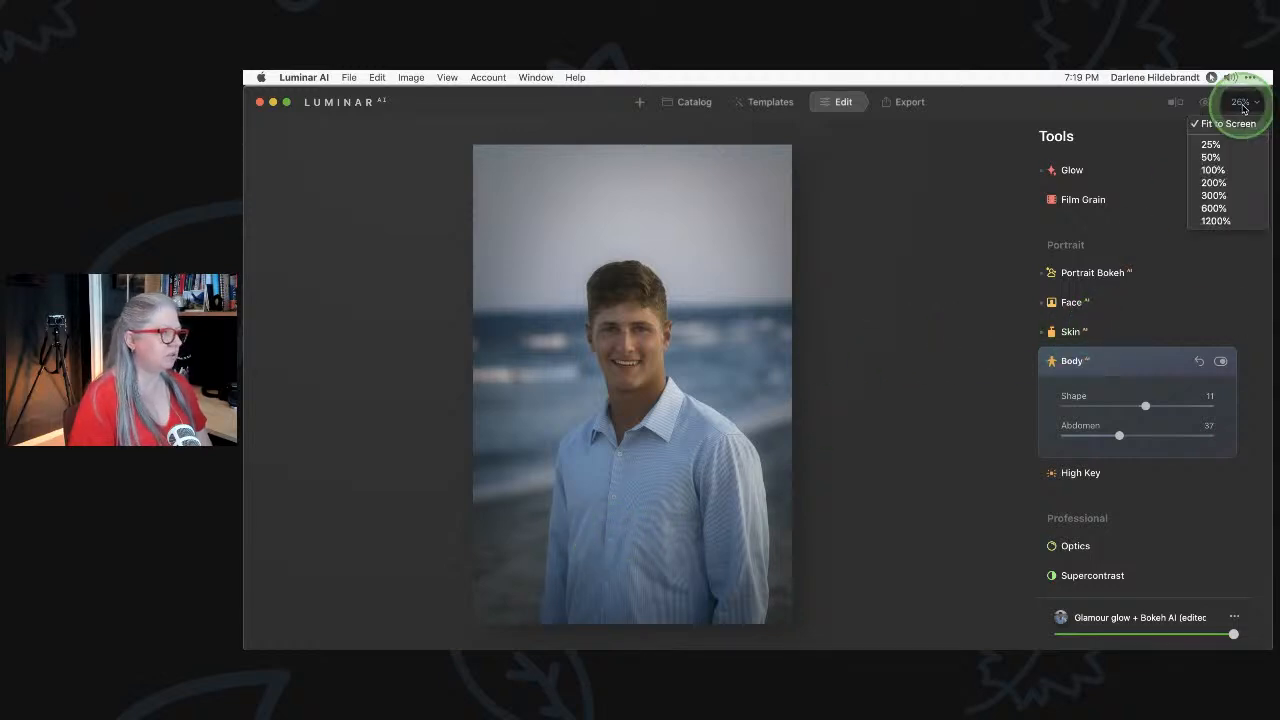
left_click(1211, 158)
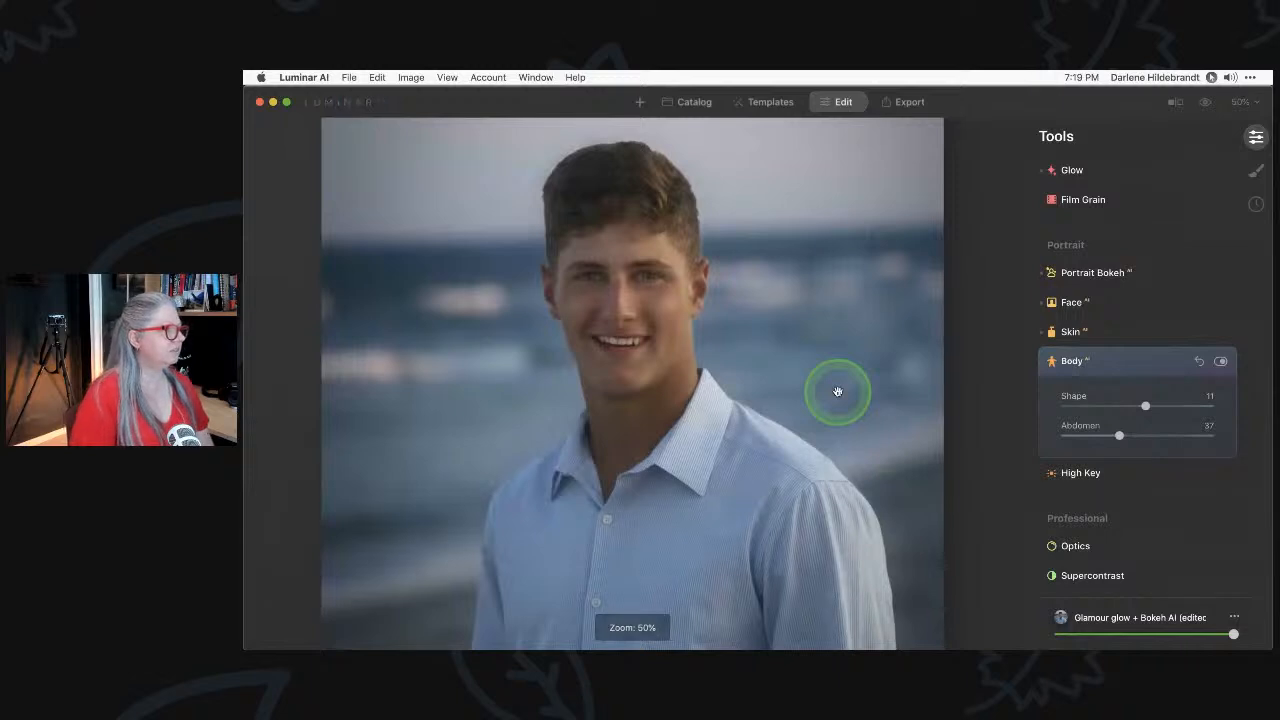
scroll(838, 391, "down", 5)
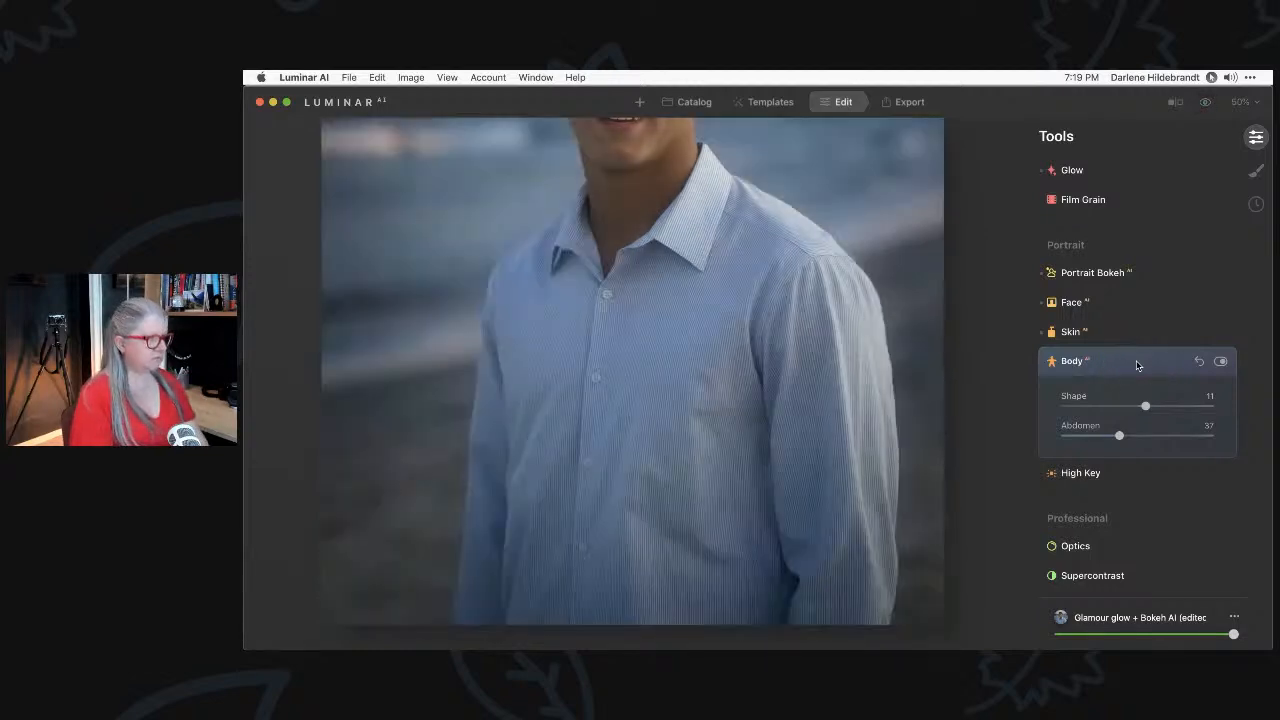
left_click(1136, 366)
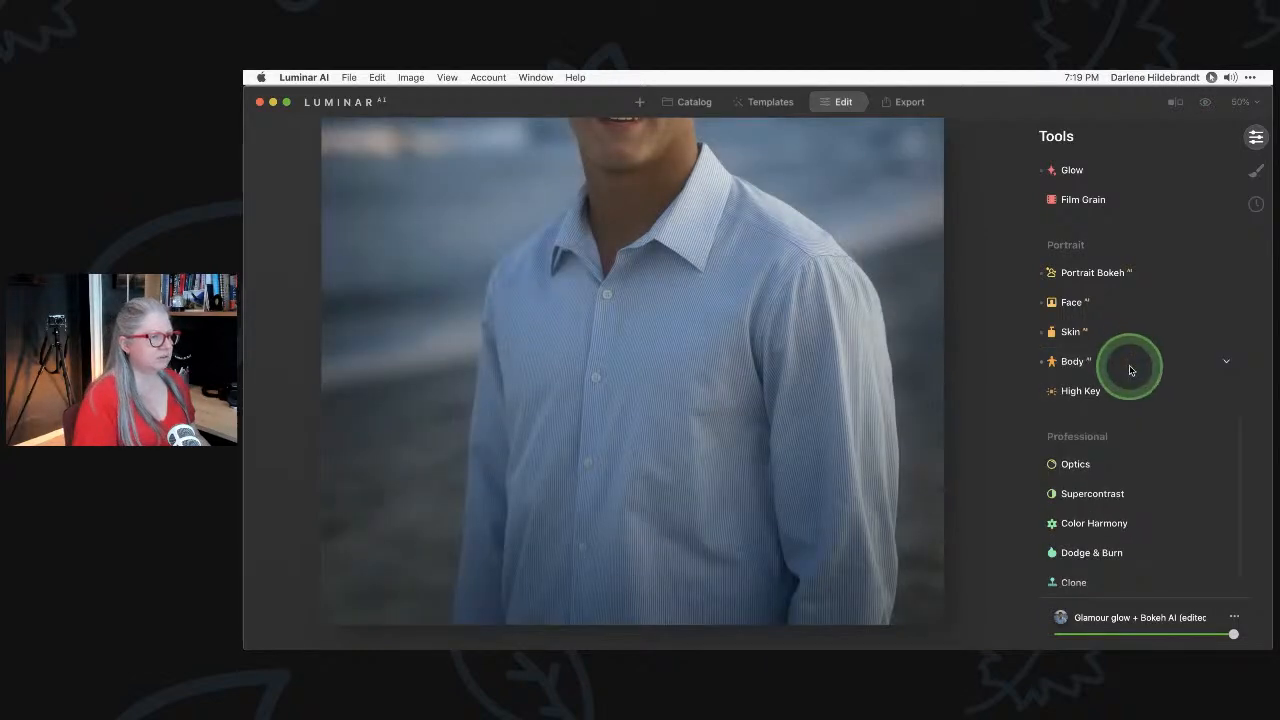
left_click(749, 349)
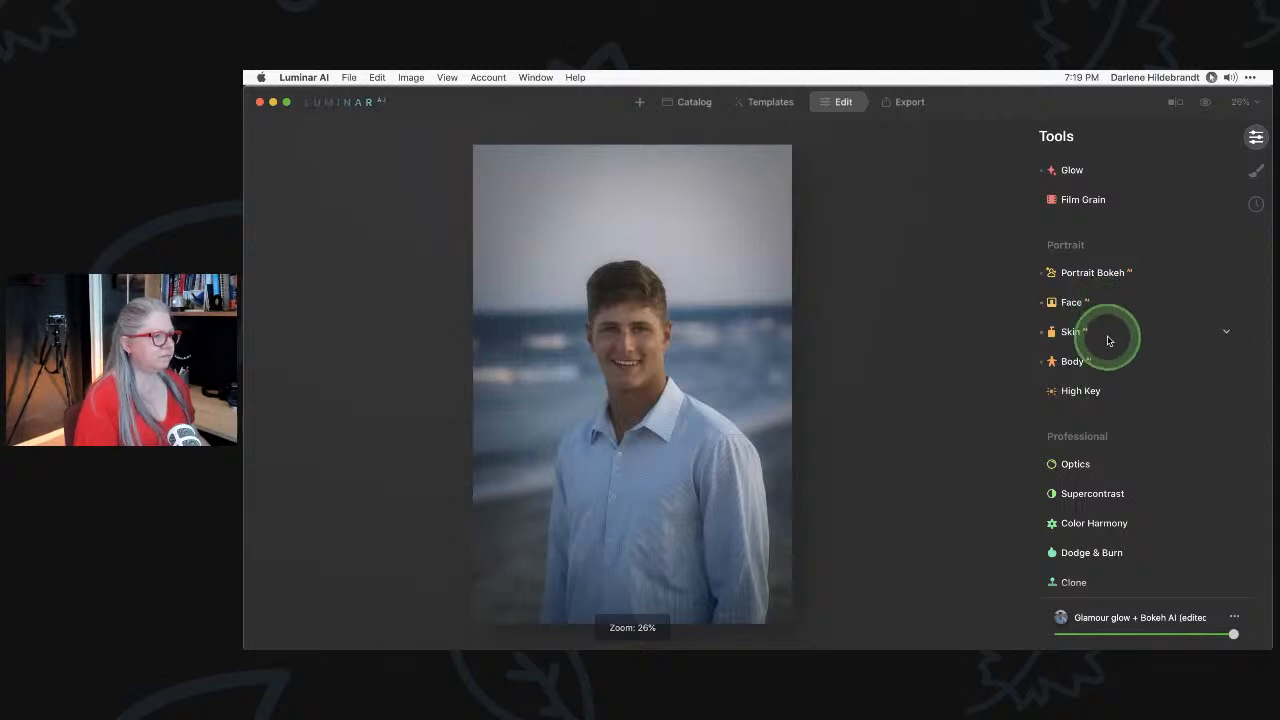
Set the Skin tool's smoothing Amount to 24 while viewing the face at 50% zoom.
left_click(1107, 340)
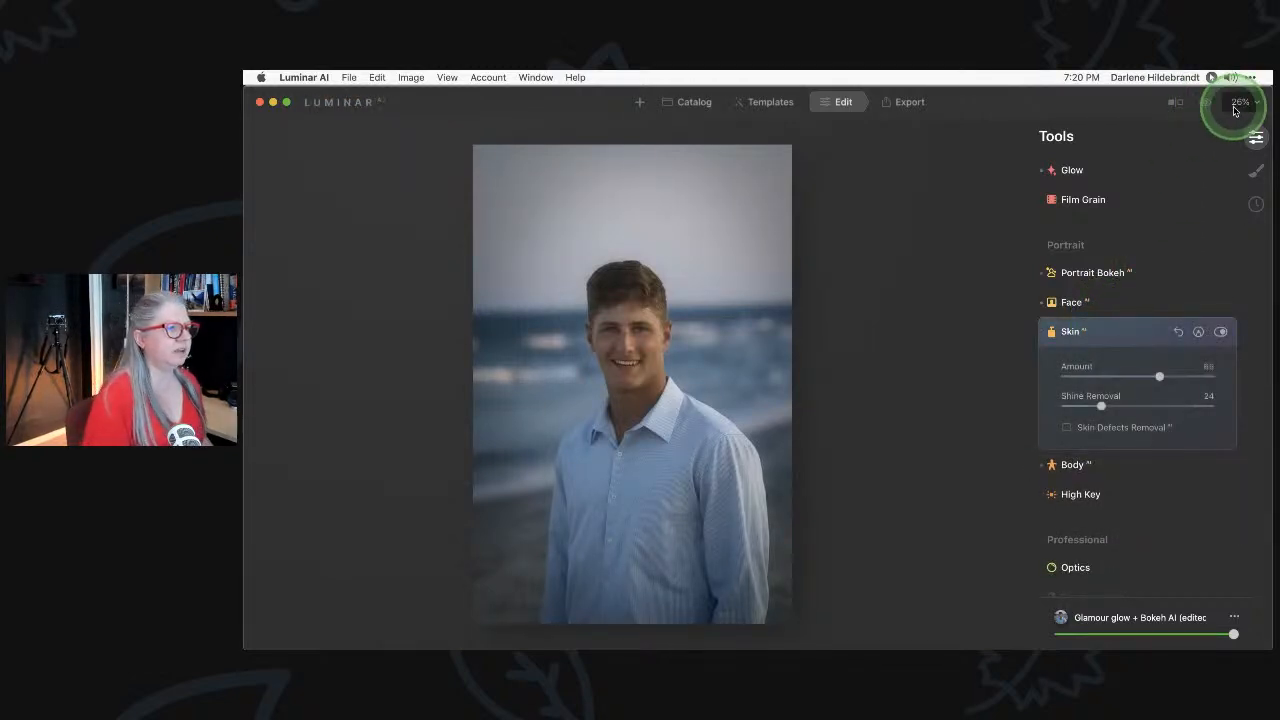
left_click(1240, 102)
left_click(1210, 157)
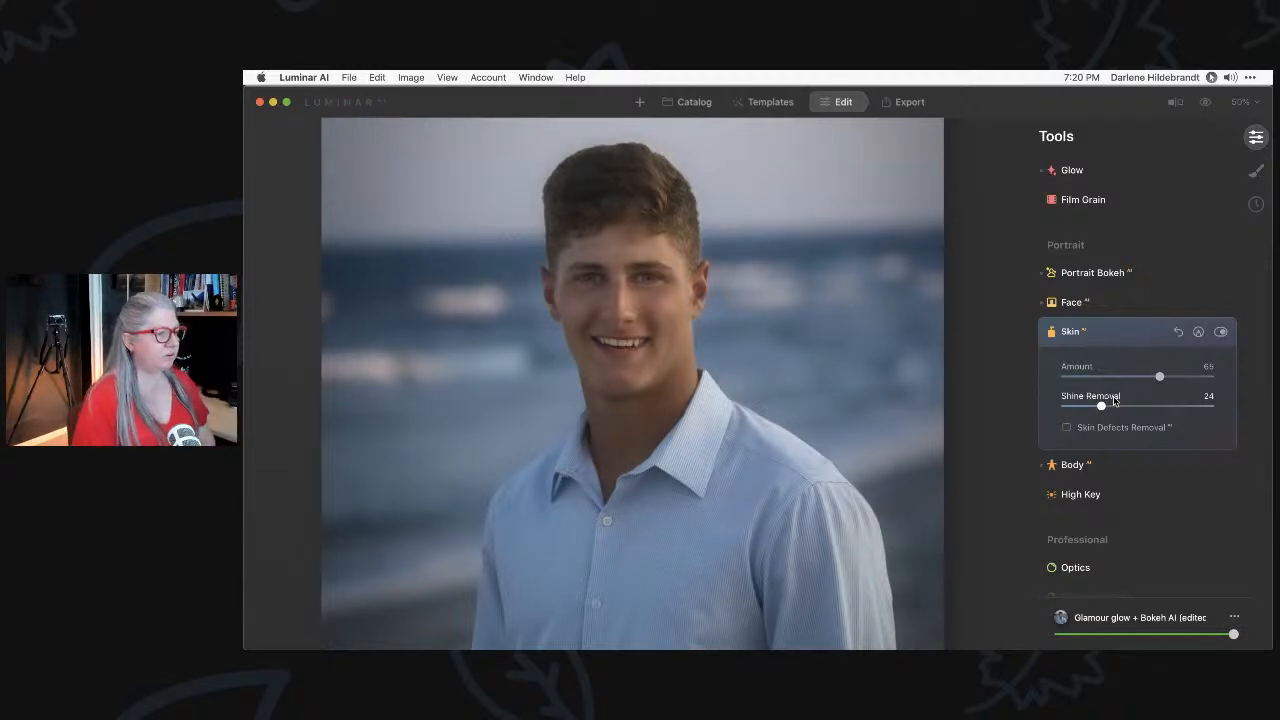
left_click(1100, 405)
left_click_drag(1154, 374, 1100, 375)
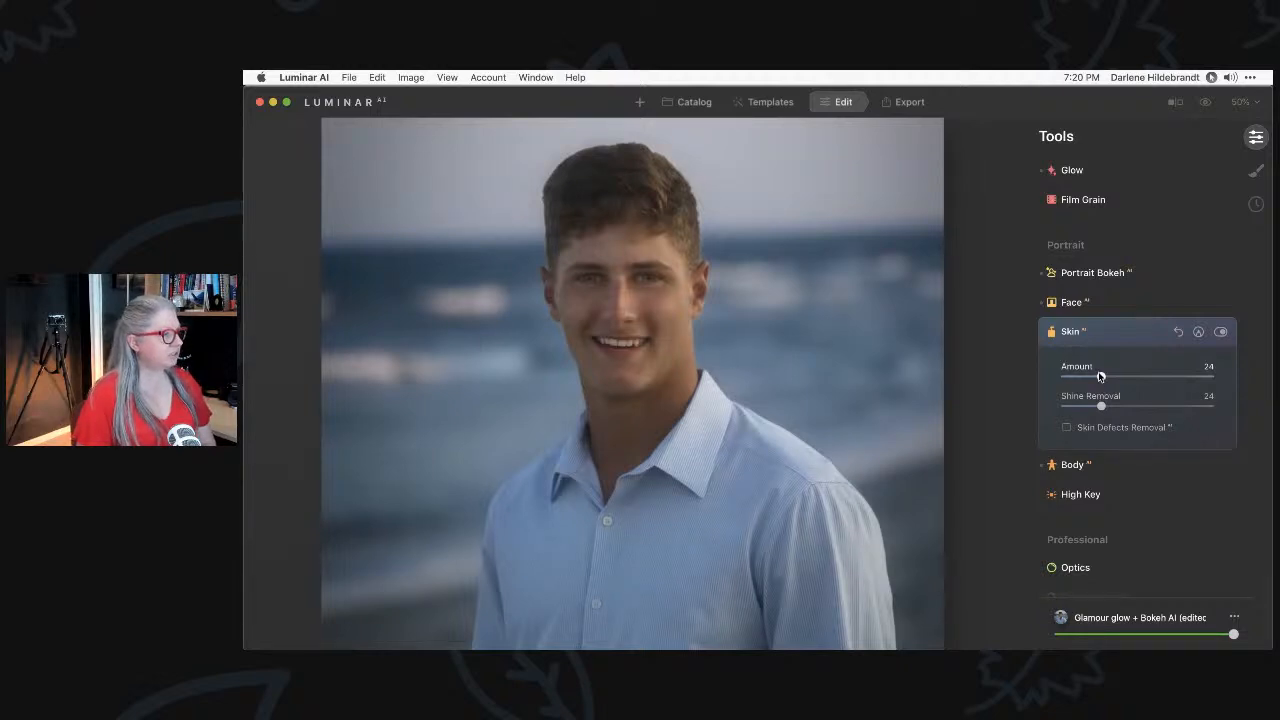
left_click(1100, 373)
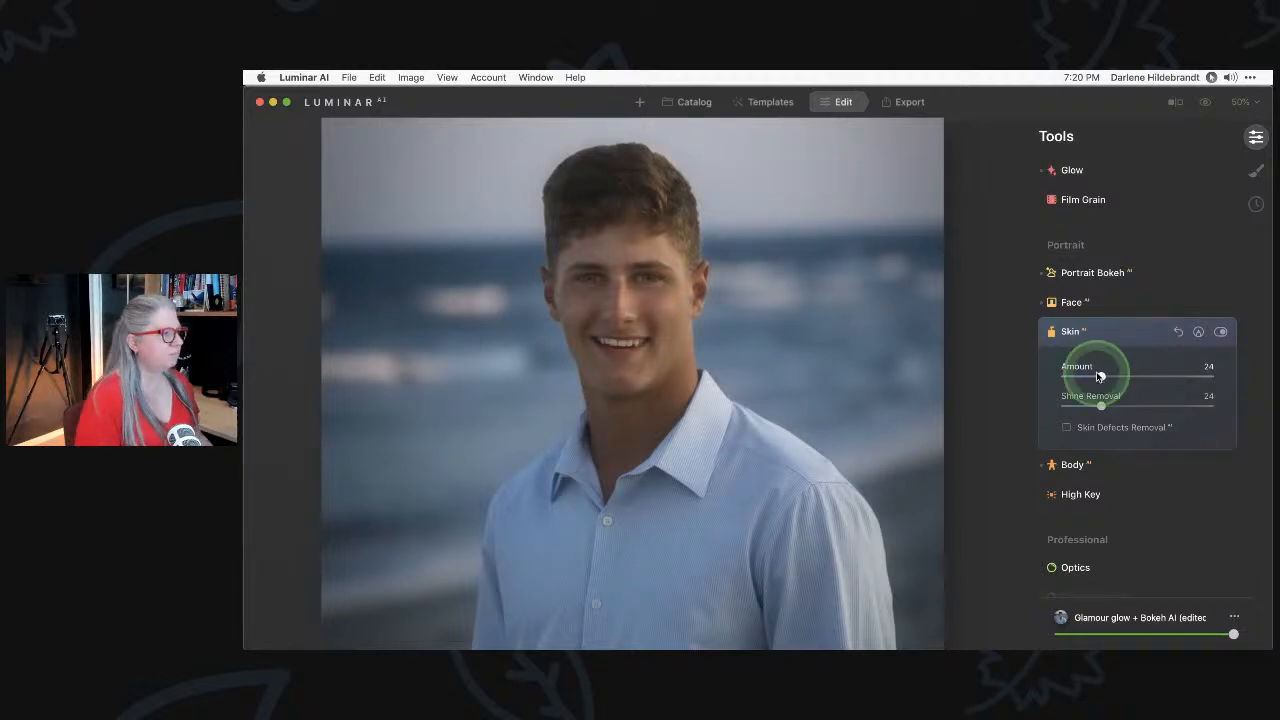
Open the Face tool, compare the eyes with the original photo and change the iris colour to Blue.
left_click(1098, 302)
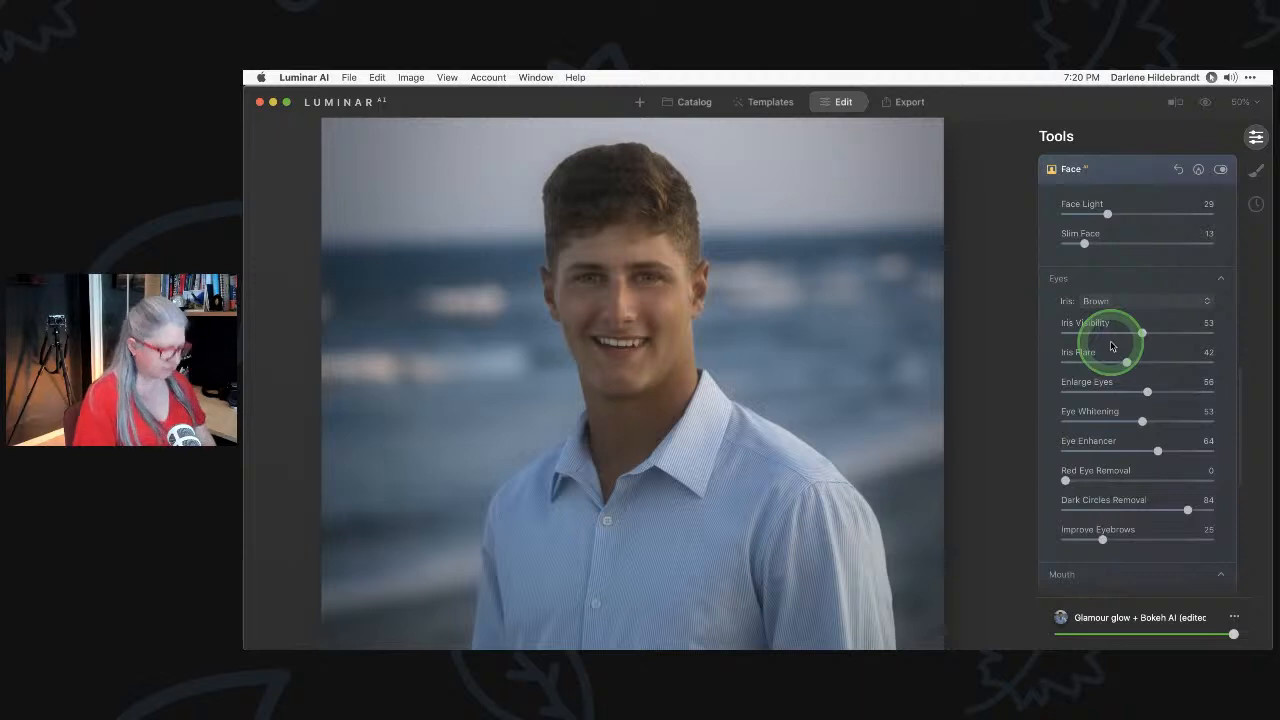
key("backslash")
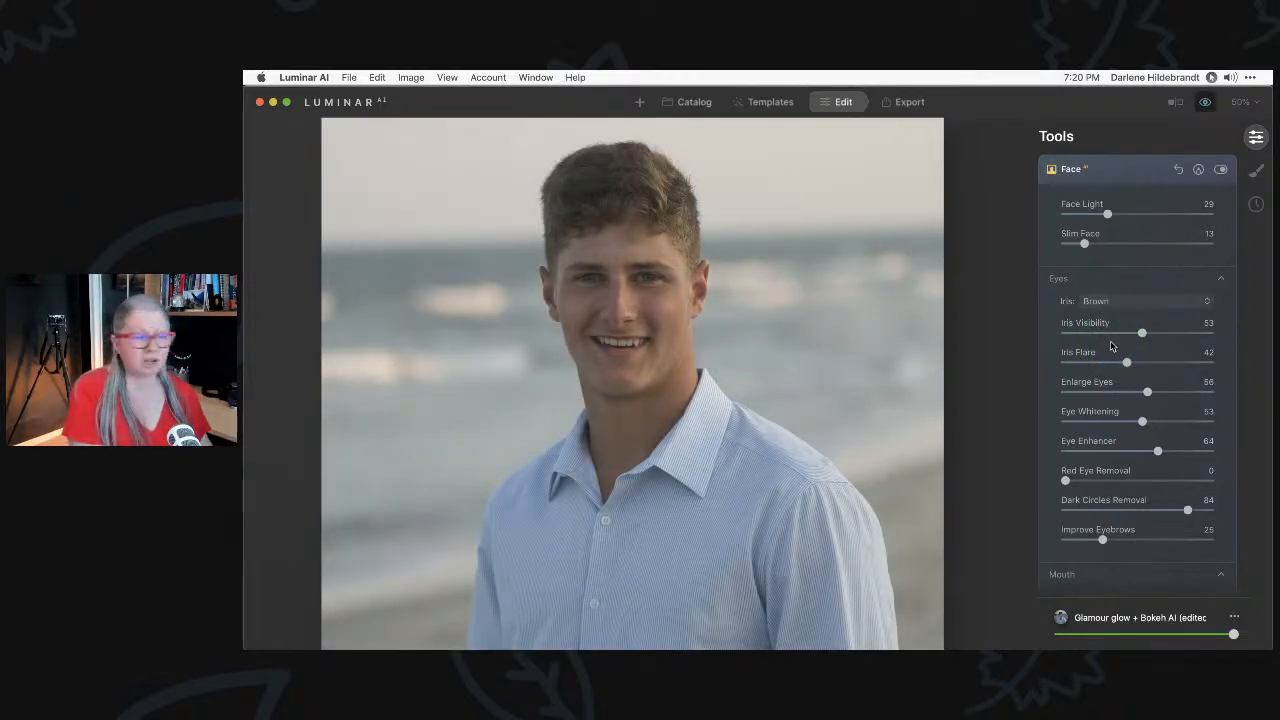
key("backslash")
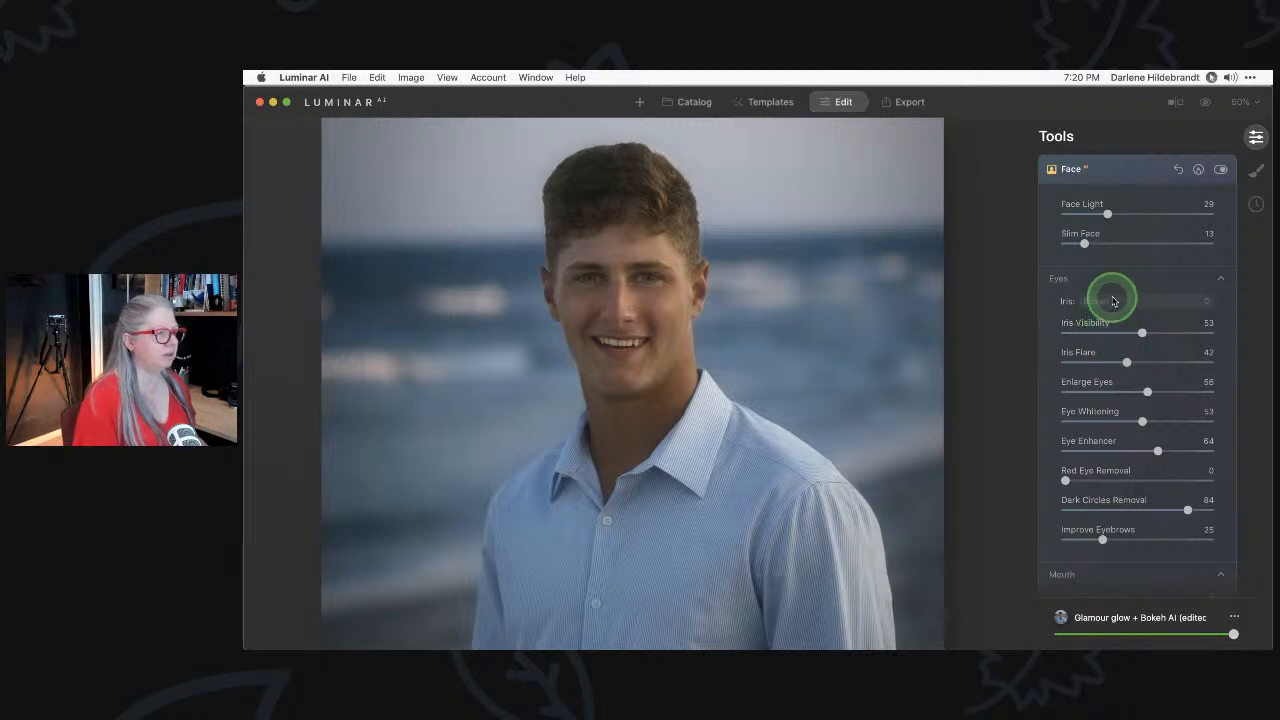
left_click(1110, 300)
left_click(1105, 332)
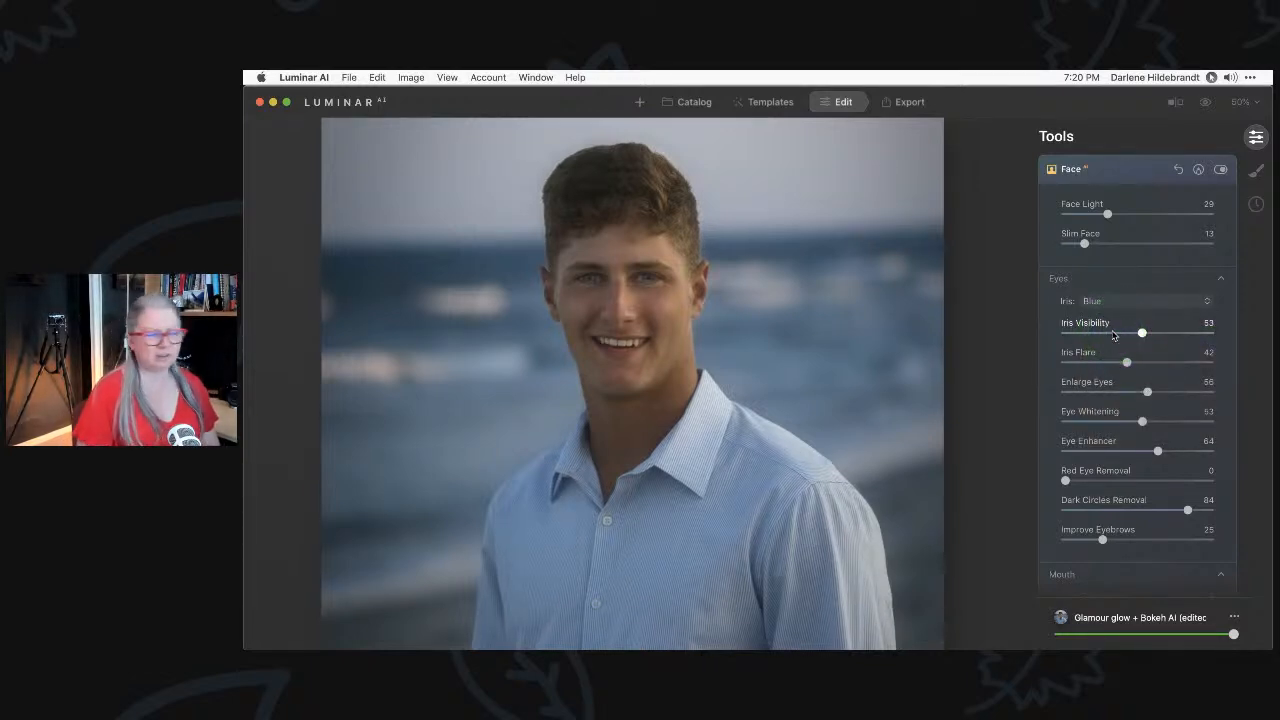
Tone down the eyes at 100% zoom with Iris Visibility 22, Eye Enhancer 28 and Iris Flare 24.
left_click(1238, 102)
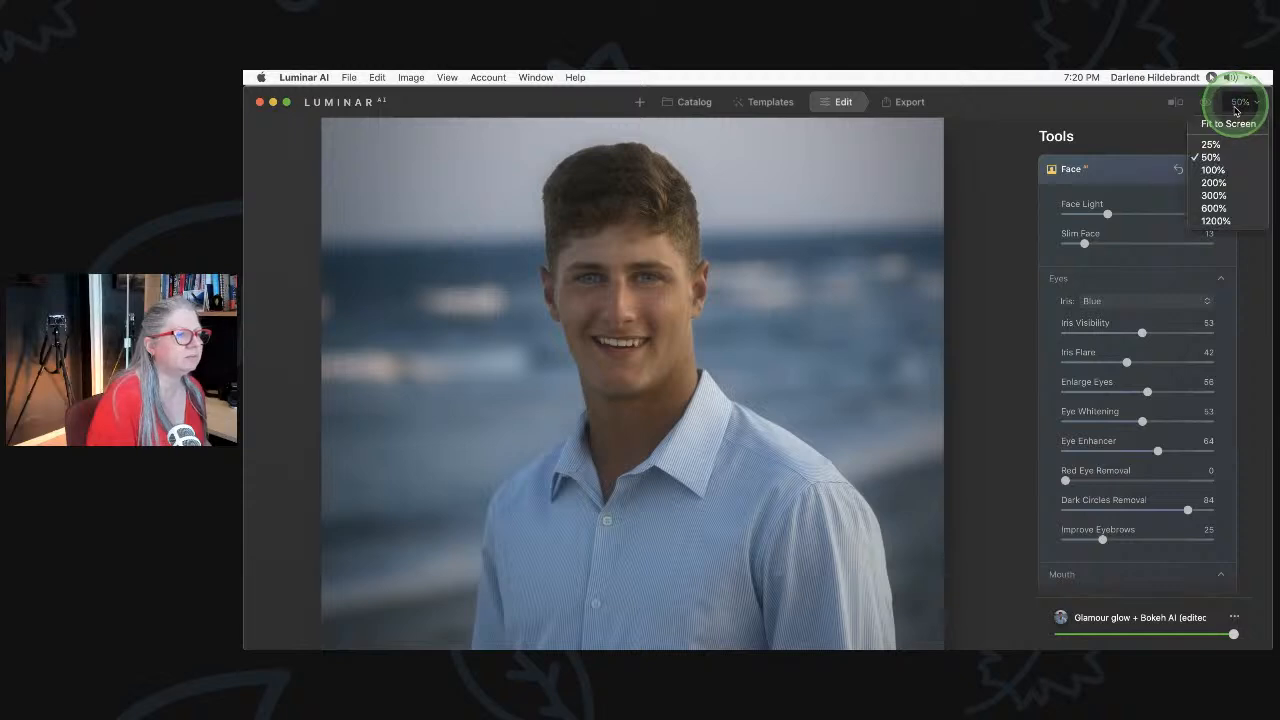
left_click(1212, 170)
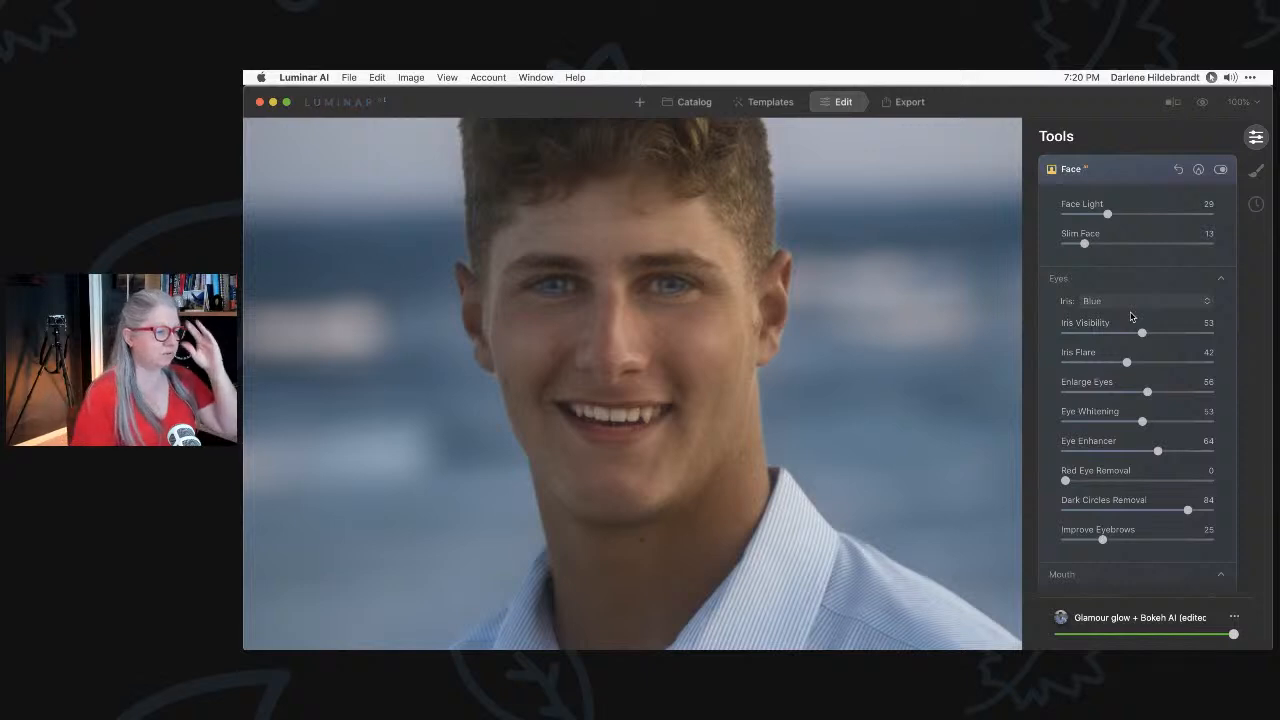
left_click(1131, 317)
left_click(1098, 333)
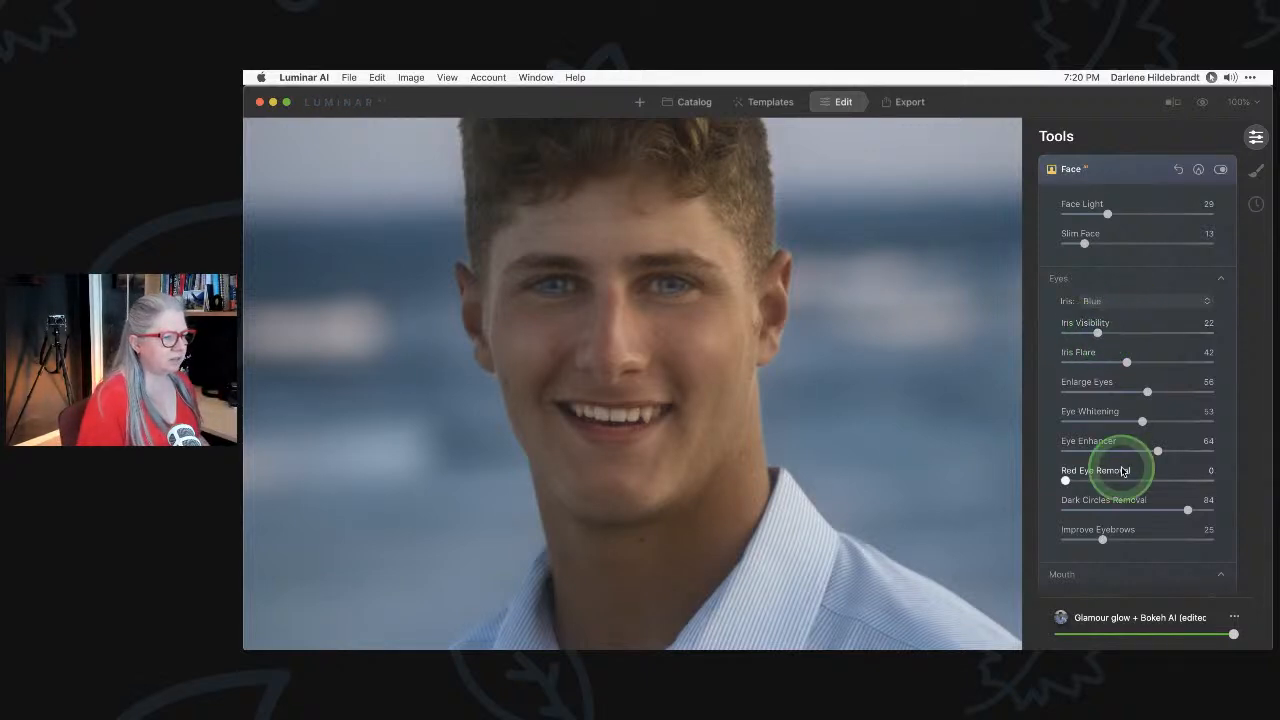
left_click(1106, 451)
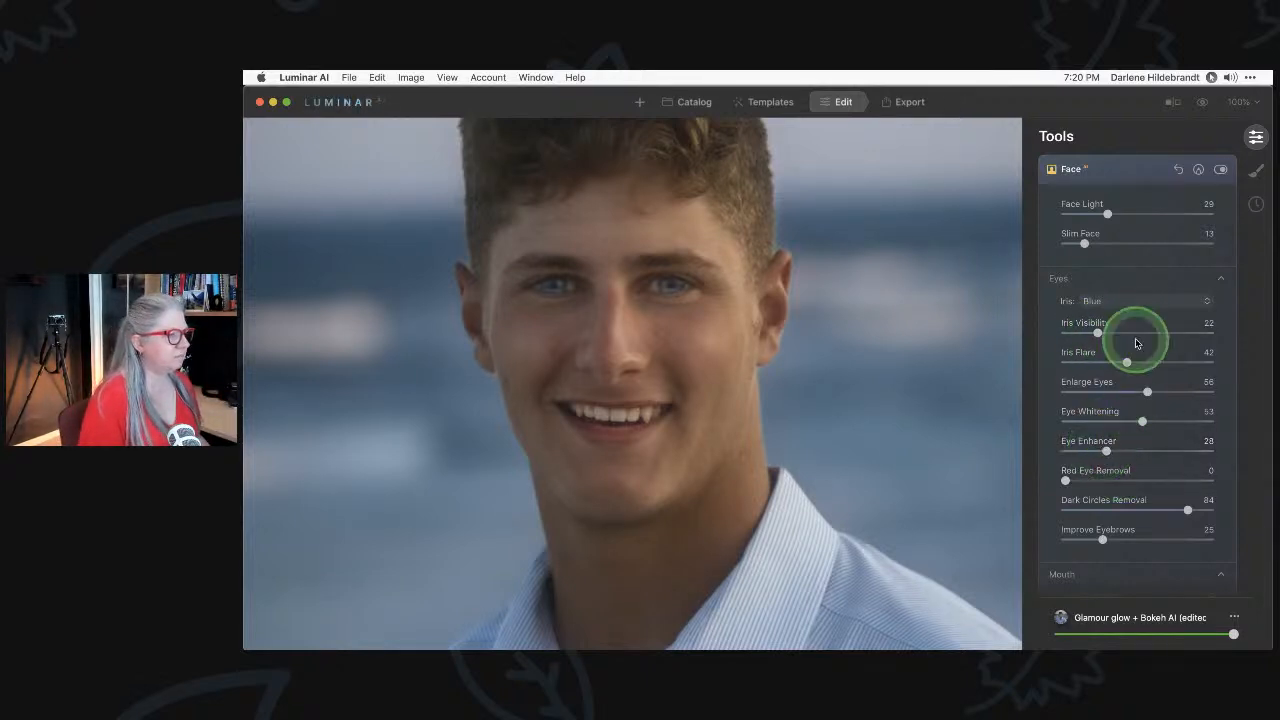
left_click_drag(1127, 363, 1100, 363)
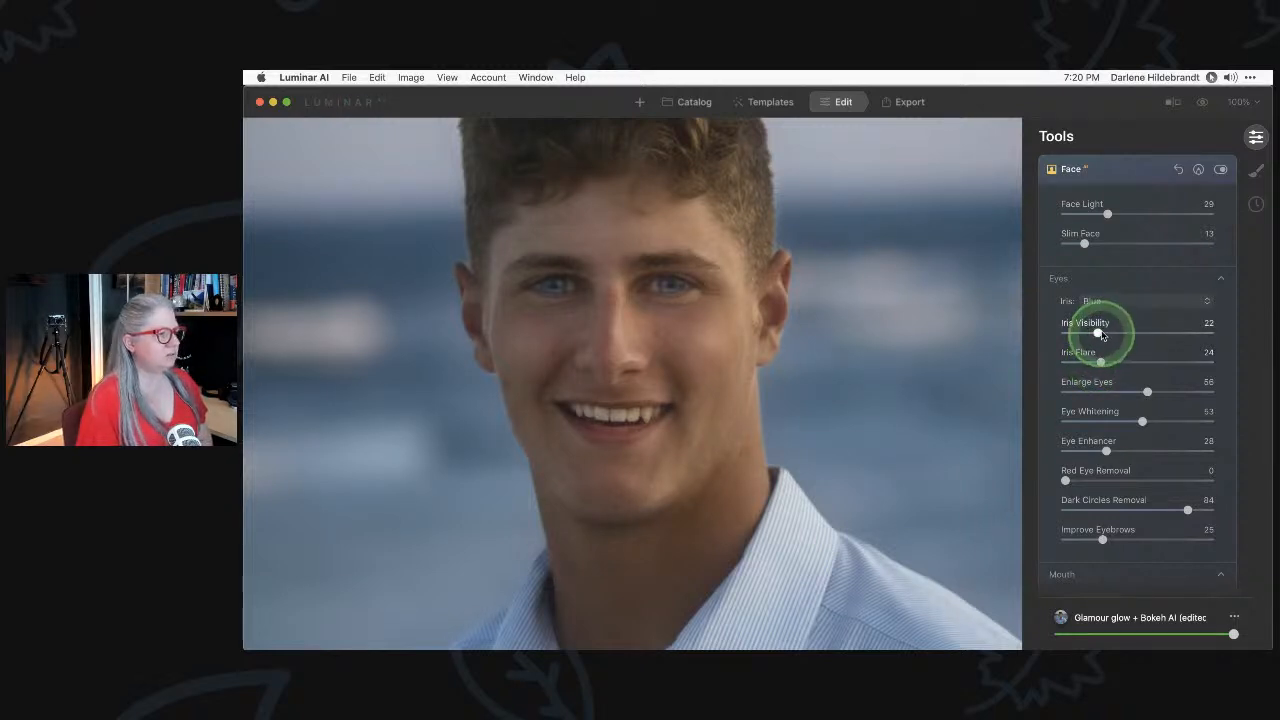
Change the iris colour to Grey and set Enlarge Eyes to 11.
left_click(1119, 301)
left_click_drag(1119, 305, 1117, 371)
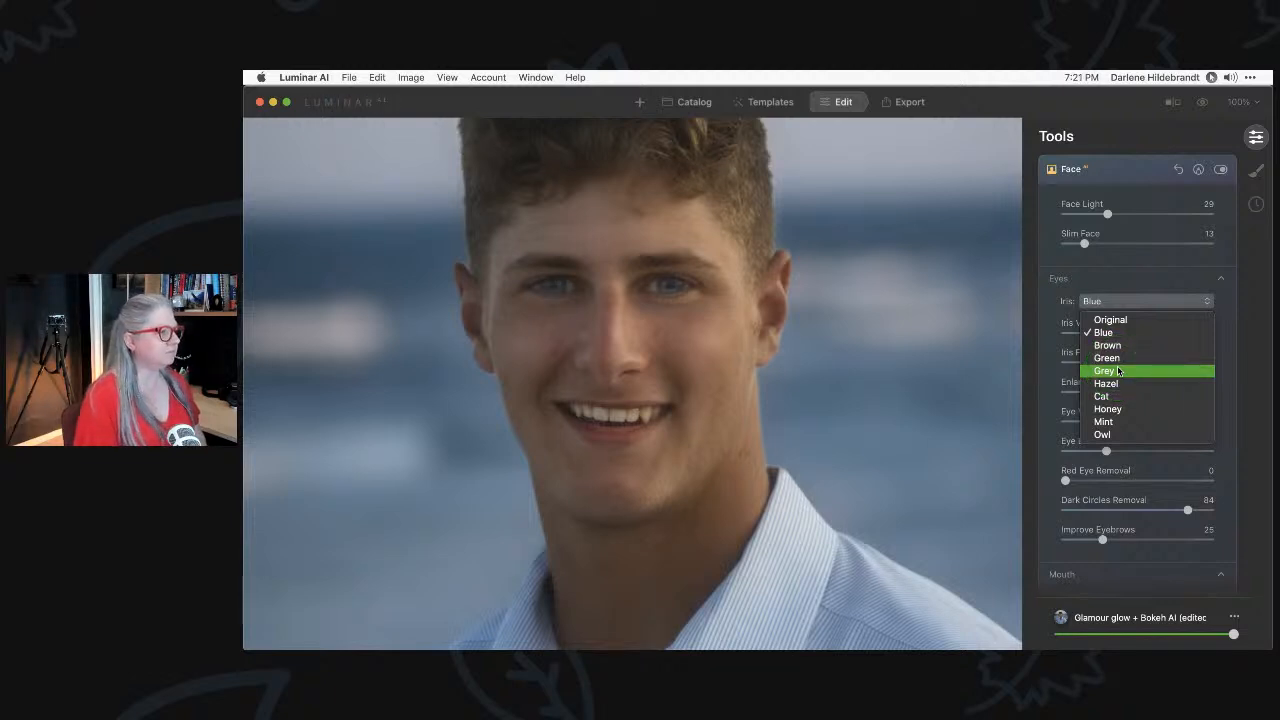
left_click(1117, 371)
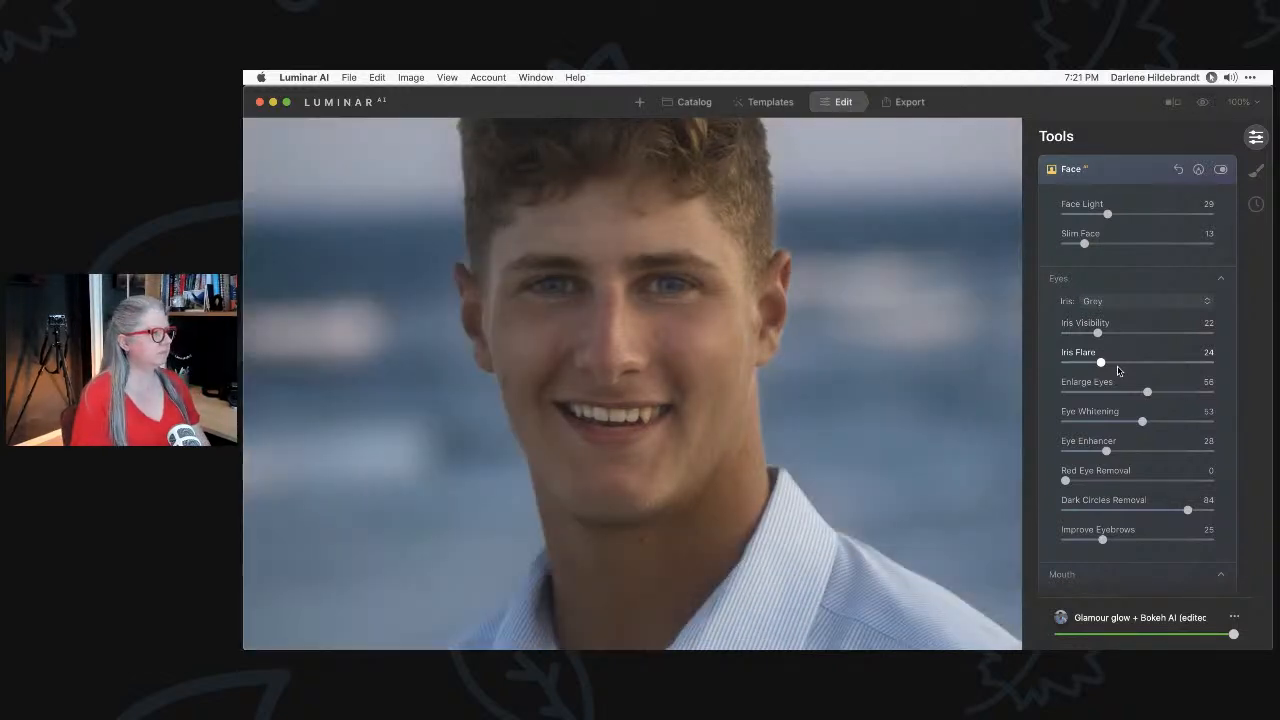
left_click(1118, 371)
left_click_drag(1147, 391, 1082, 391)
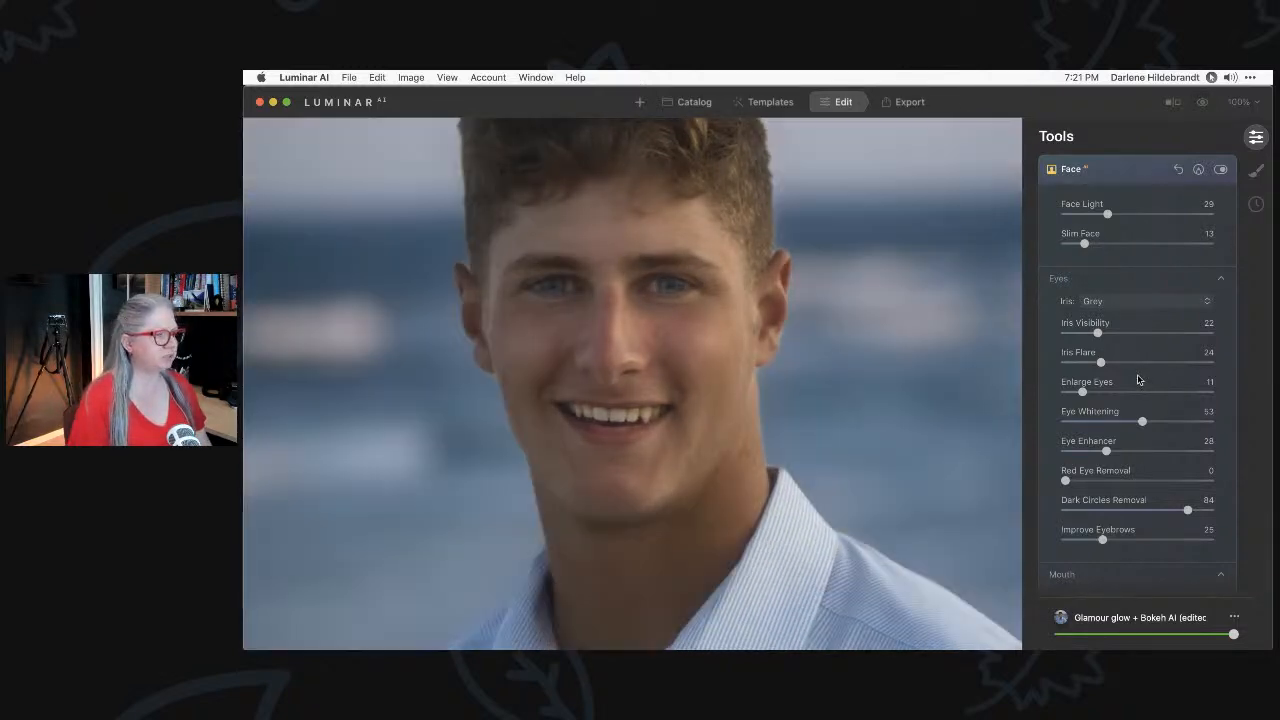
left_click(1083, 391)
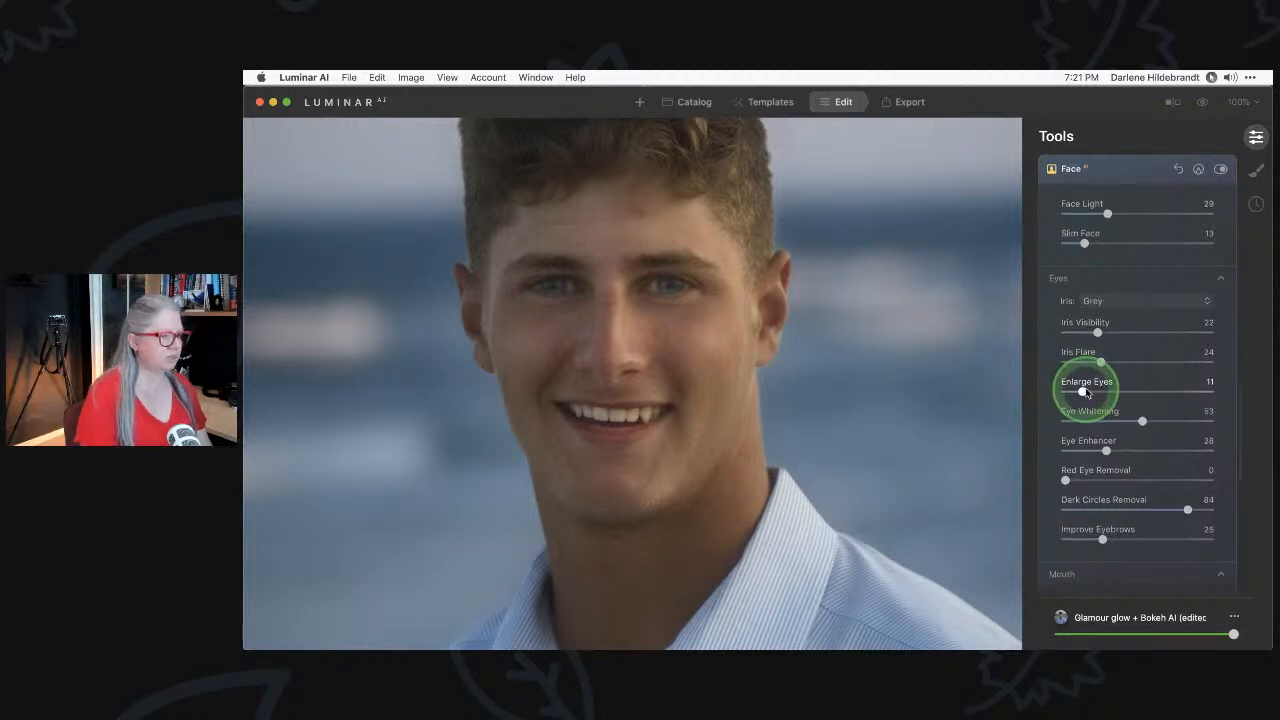
Reset Lips Saturation and Lips Redness to 0, then compare the face with the original photo.
scroll(1083, 391, "down", 4)
left_click(1149, 507)
left_click_drag(1149, 507, 1083, 478)
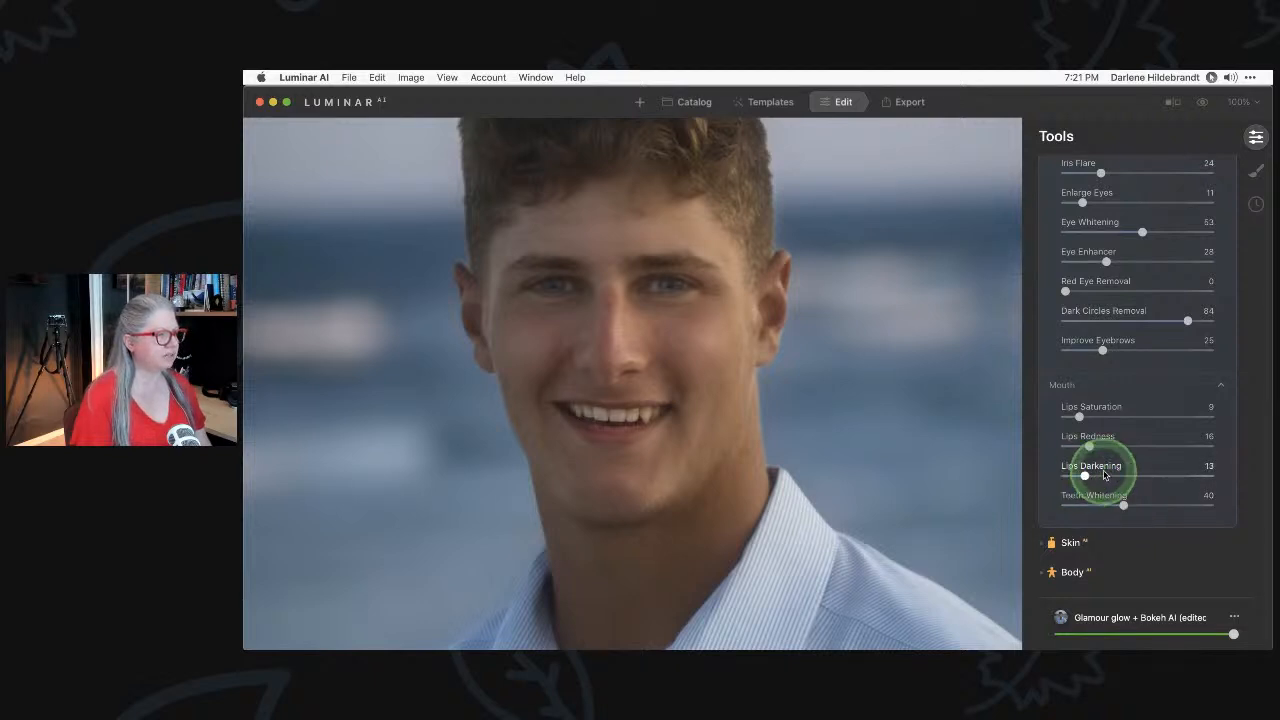
left_click_drag(1079, 418, 1062, 418)
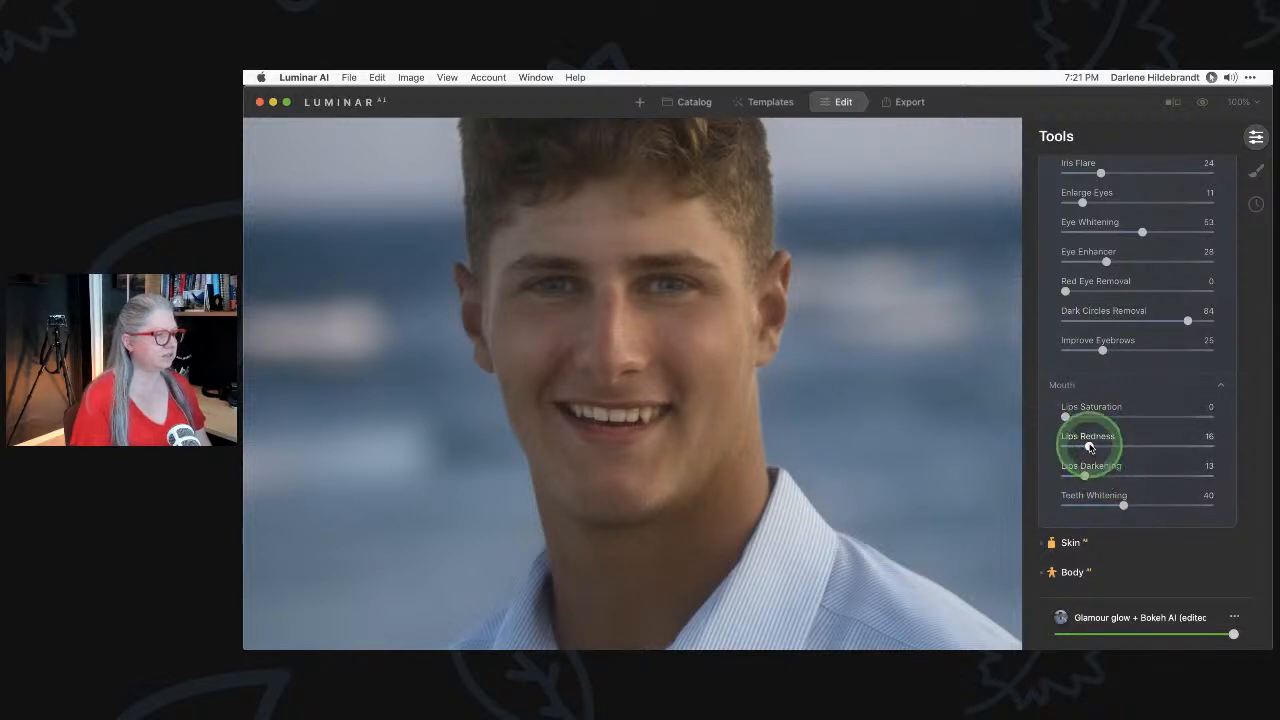
double_click(1088, 446)
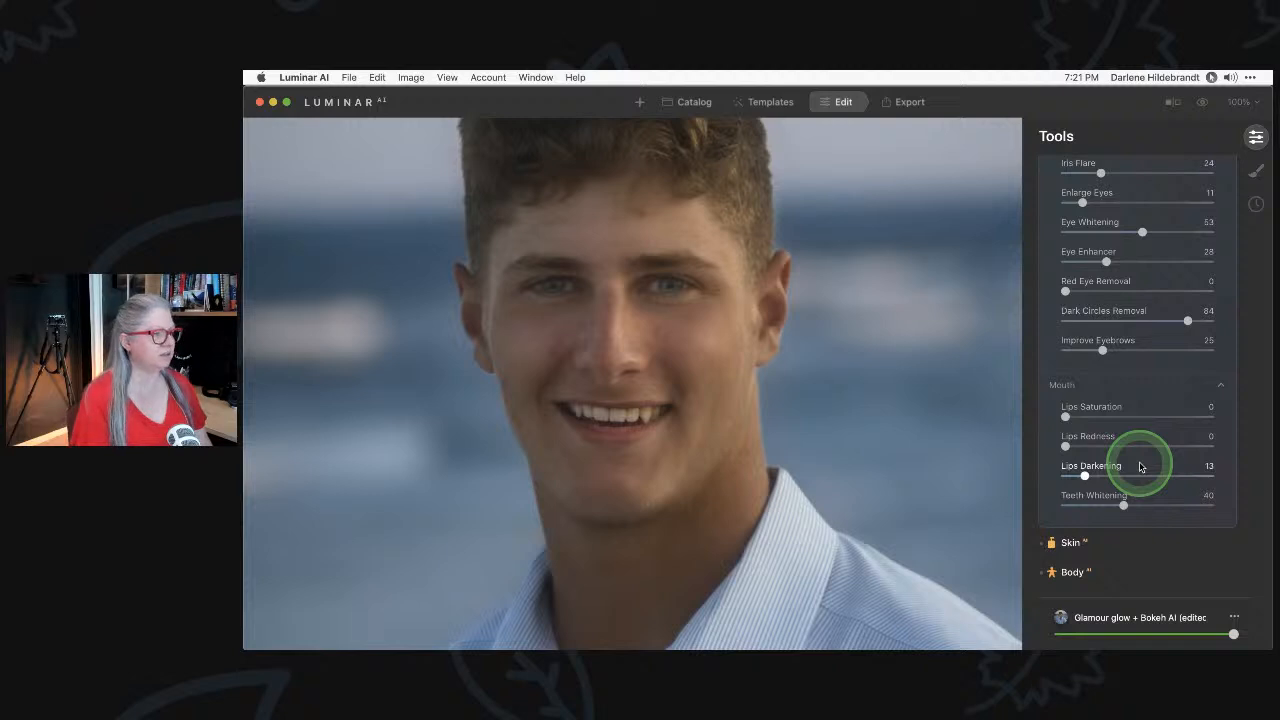
scroll(1133, 466, "up", 1)
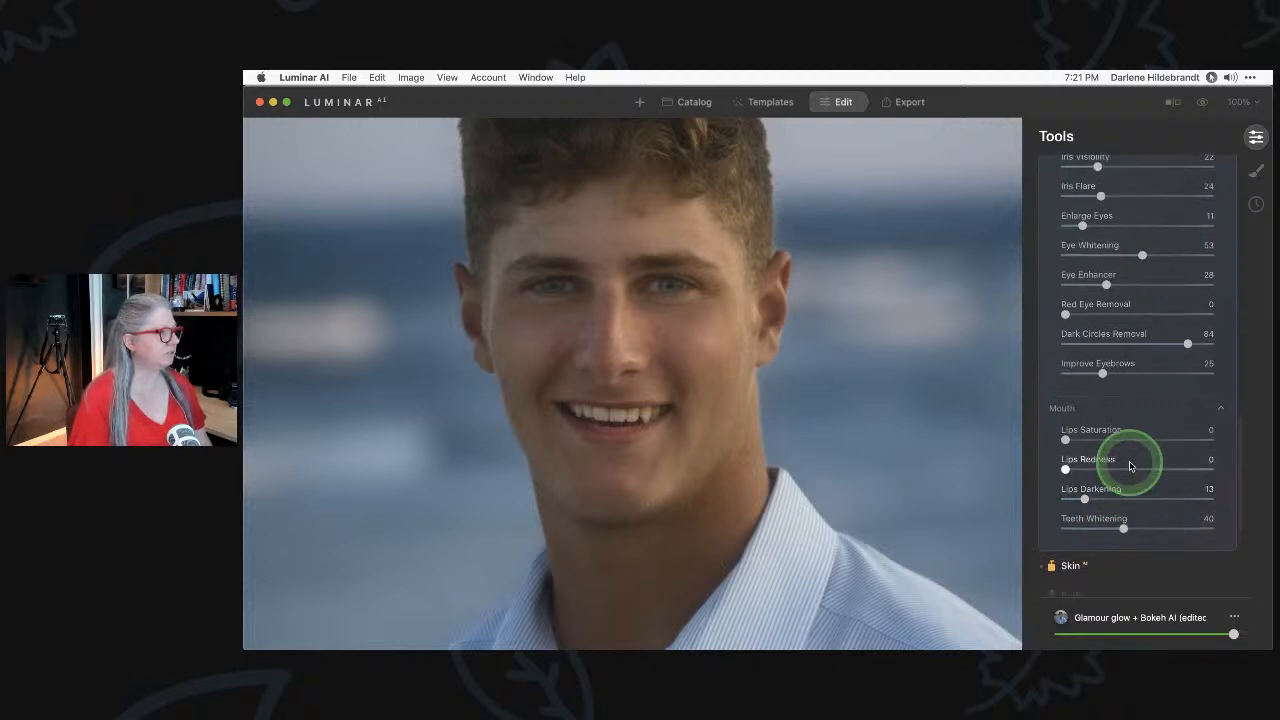
key("backslash")
key("backslash")
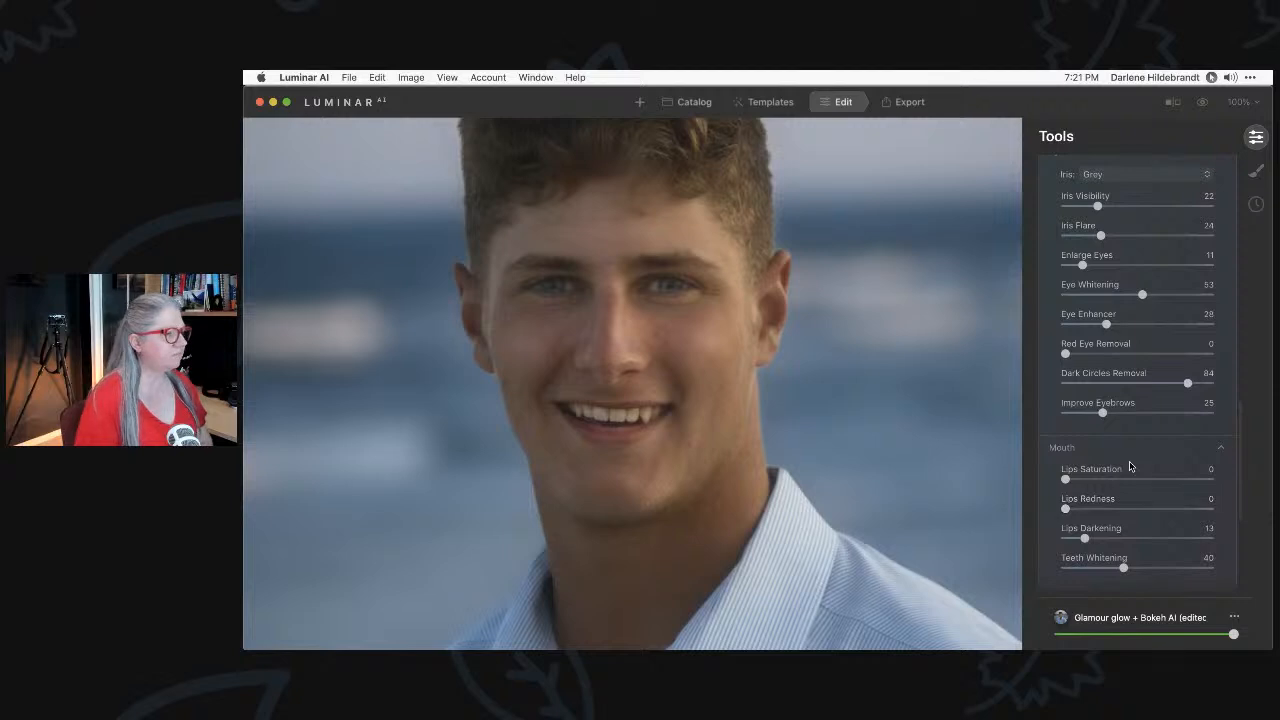
Return to the Skin tool and enable Skin Defects Removal.
scroll(1130, 466, "down", 3)
left_click(1125, 455)
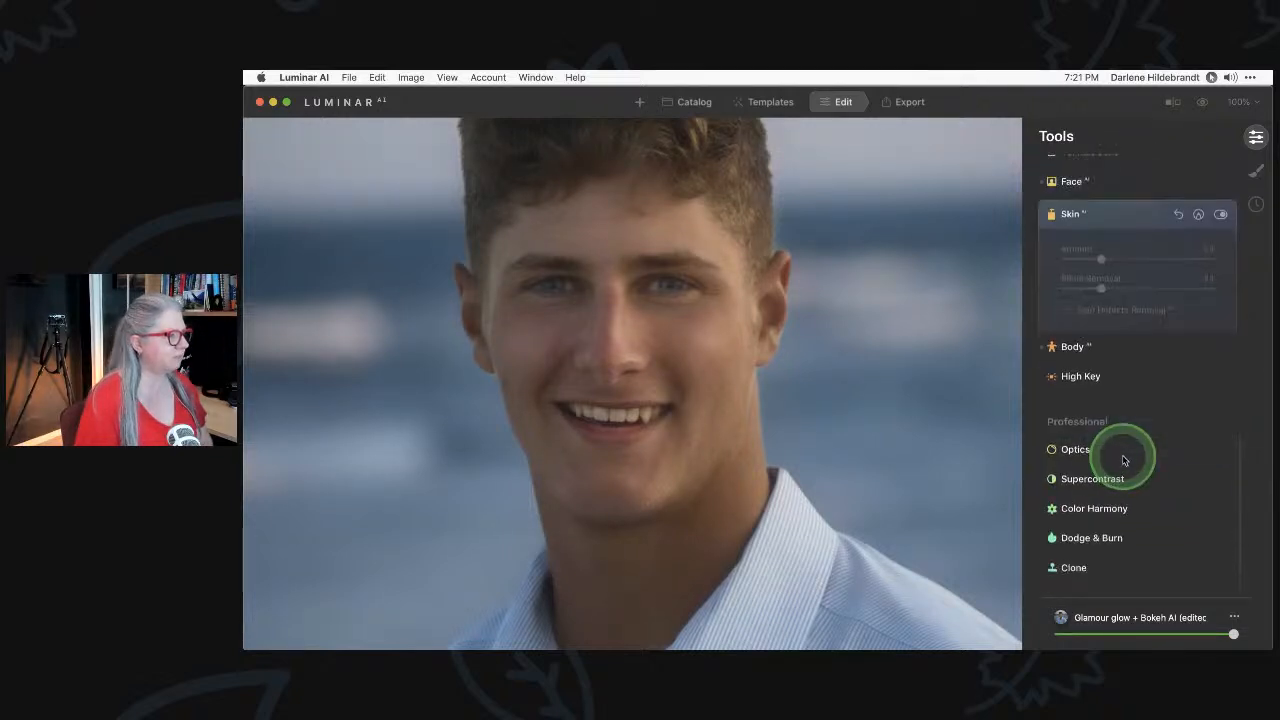
left_click(1080, 370)
left_click(1068, 306)
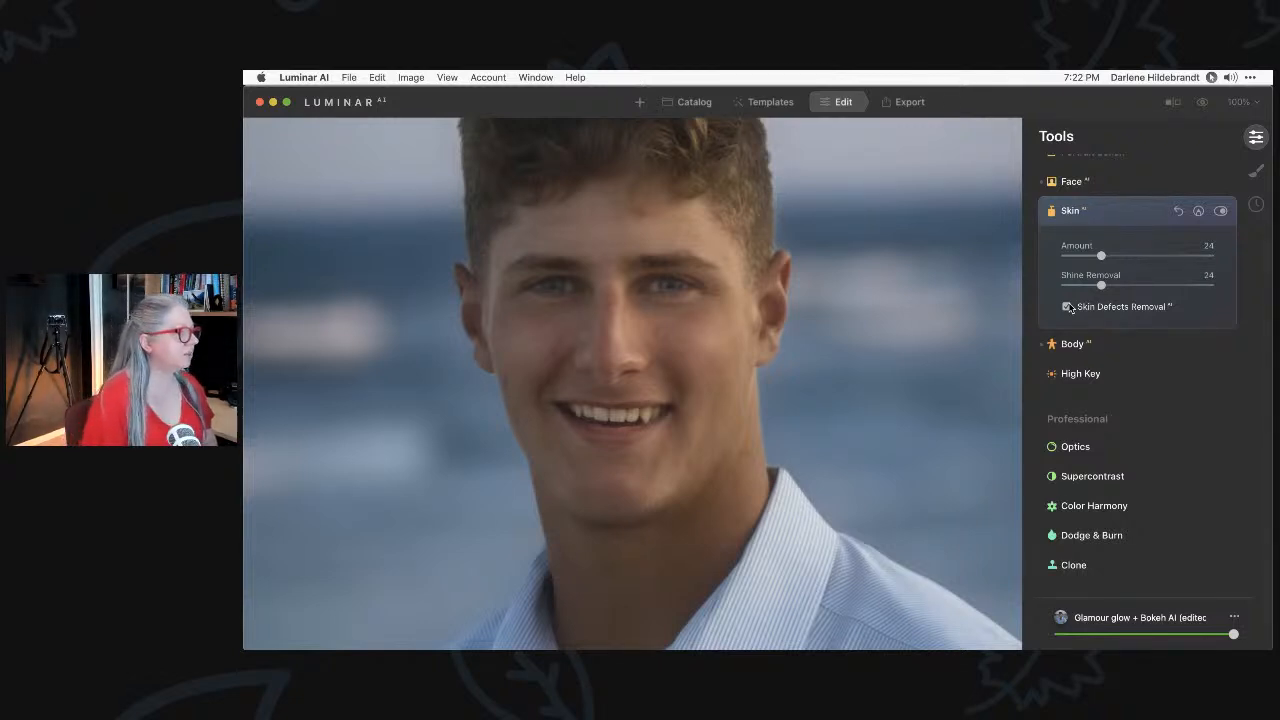
Compare the retouched face with the original photo several times to judge the Skin Defects Removal.
key("backslash")
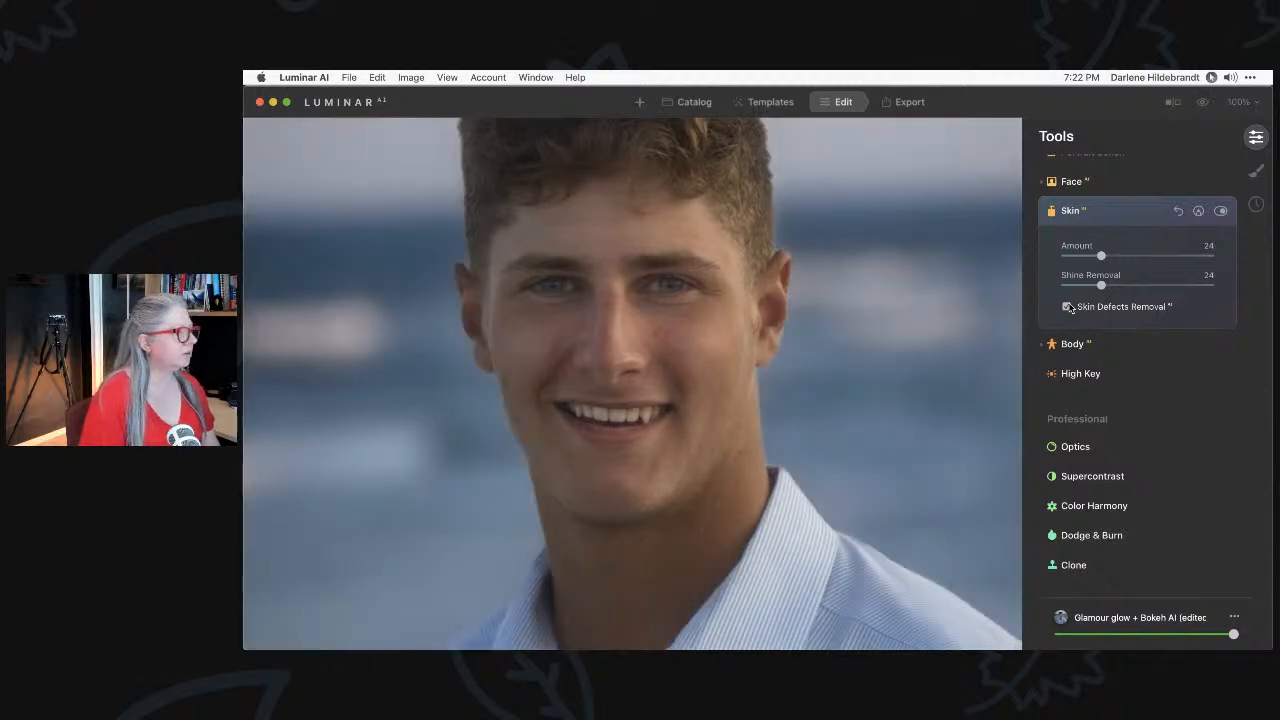
key("backslash")
key("backslash")
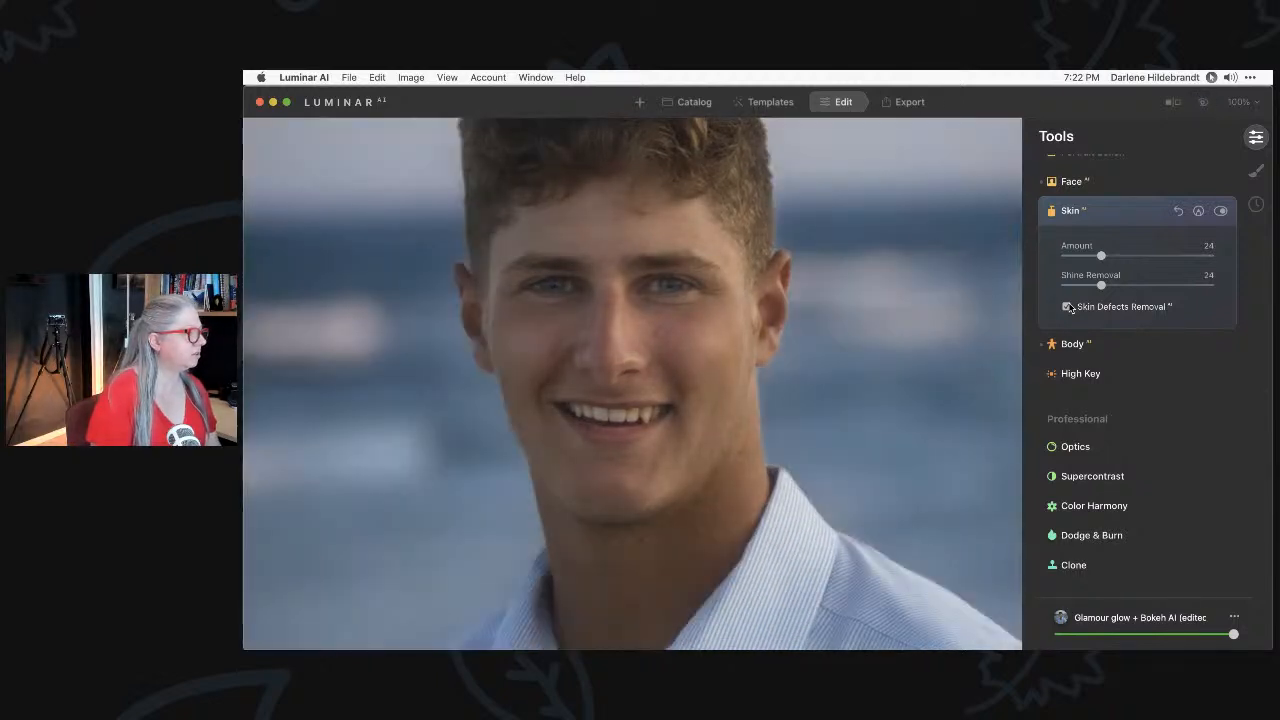
left_click(1067, 307)
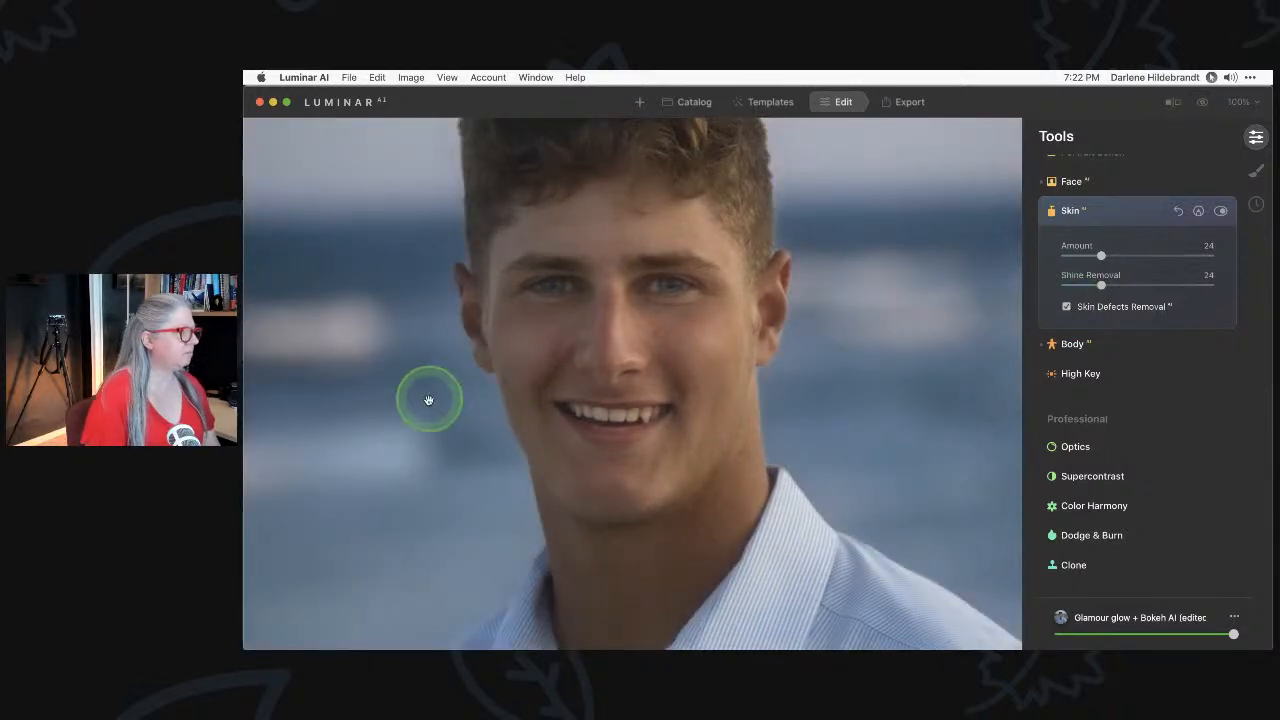
key("backslash")
key("backslash")
key("backslash")
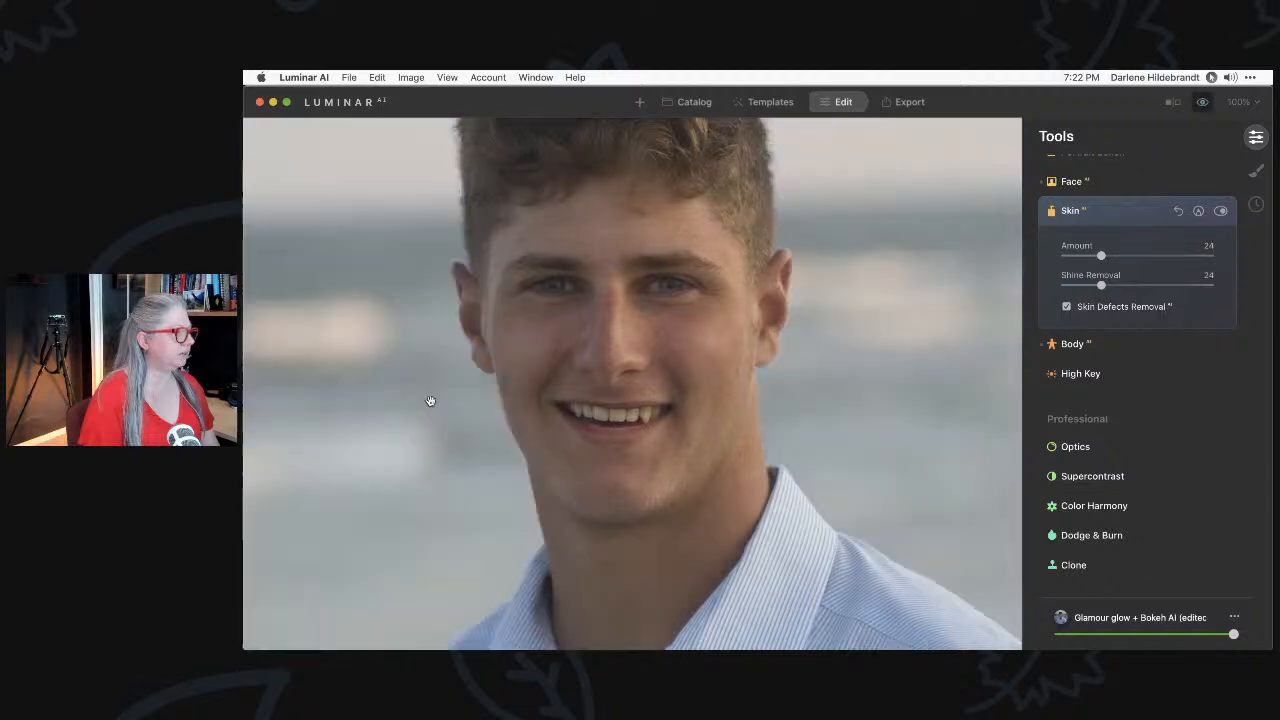
key("backslash")
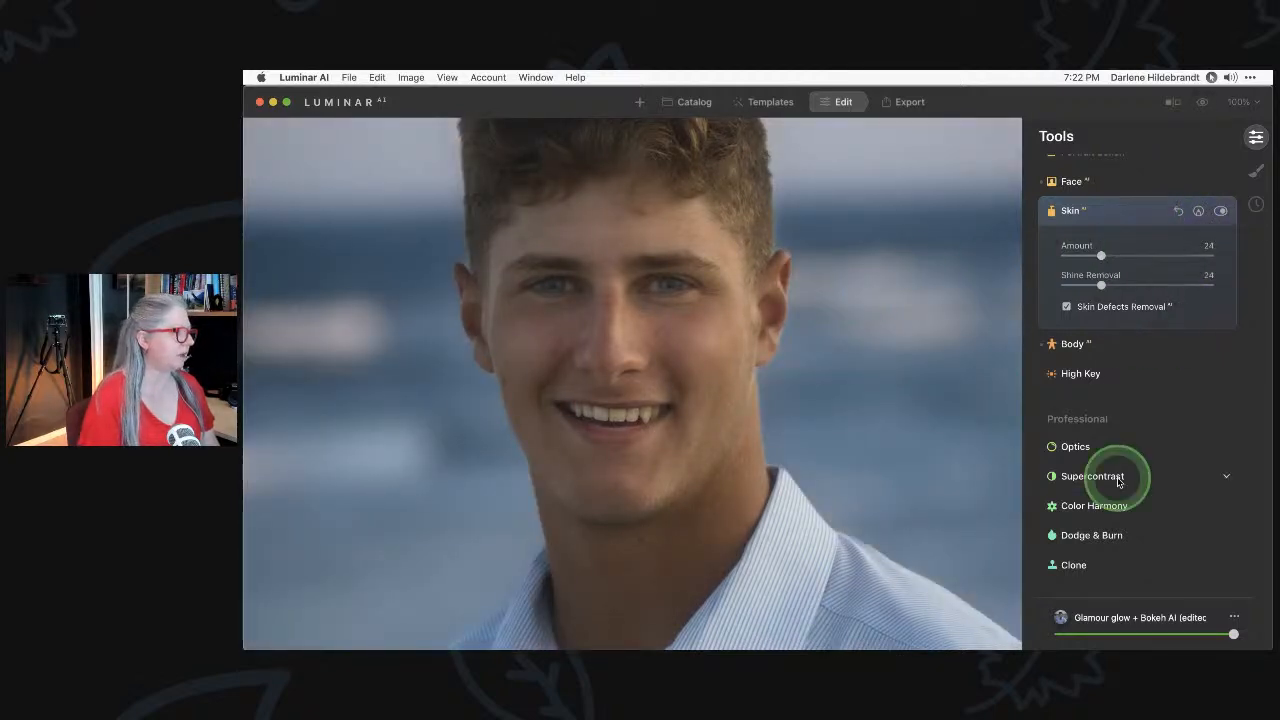
key("backslash")
key("backslash")
key("backslash")
key("backslash")
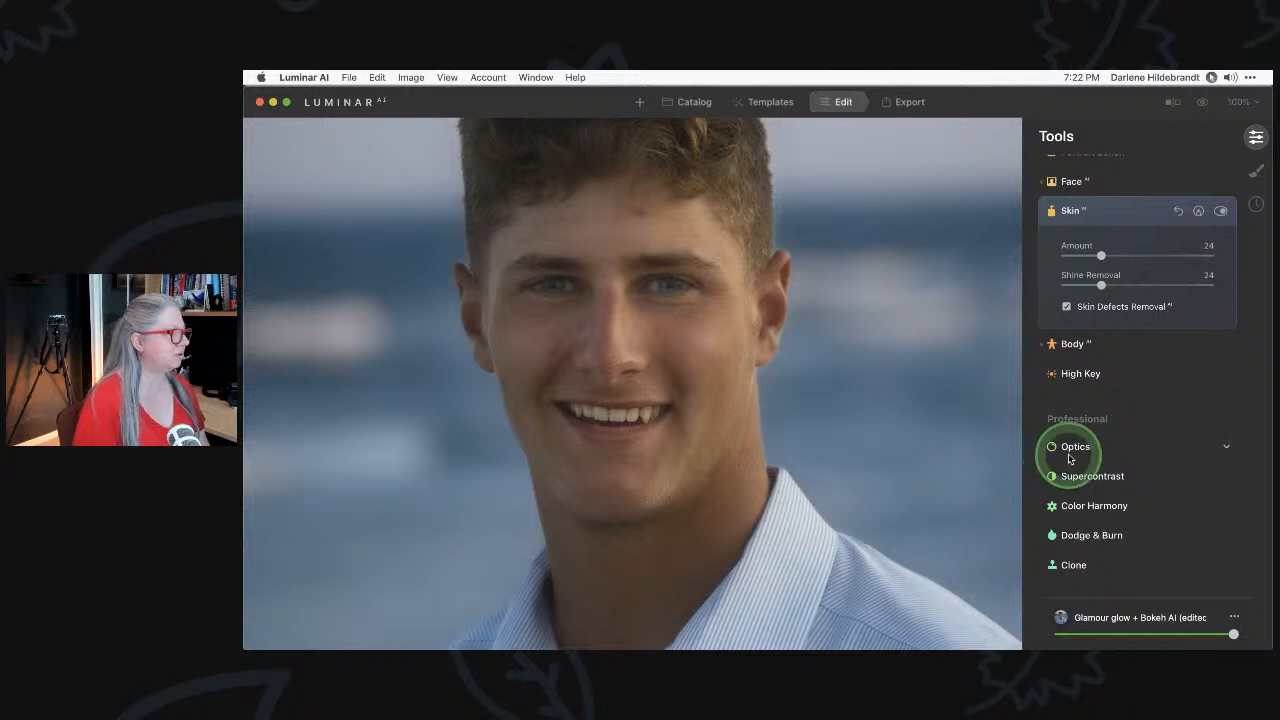
key("backslash")
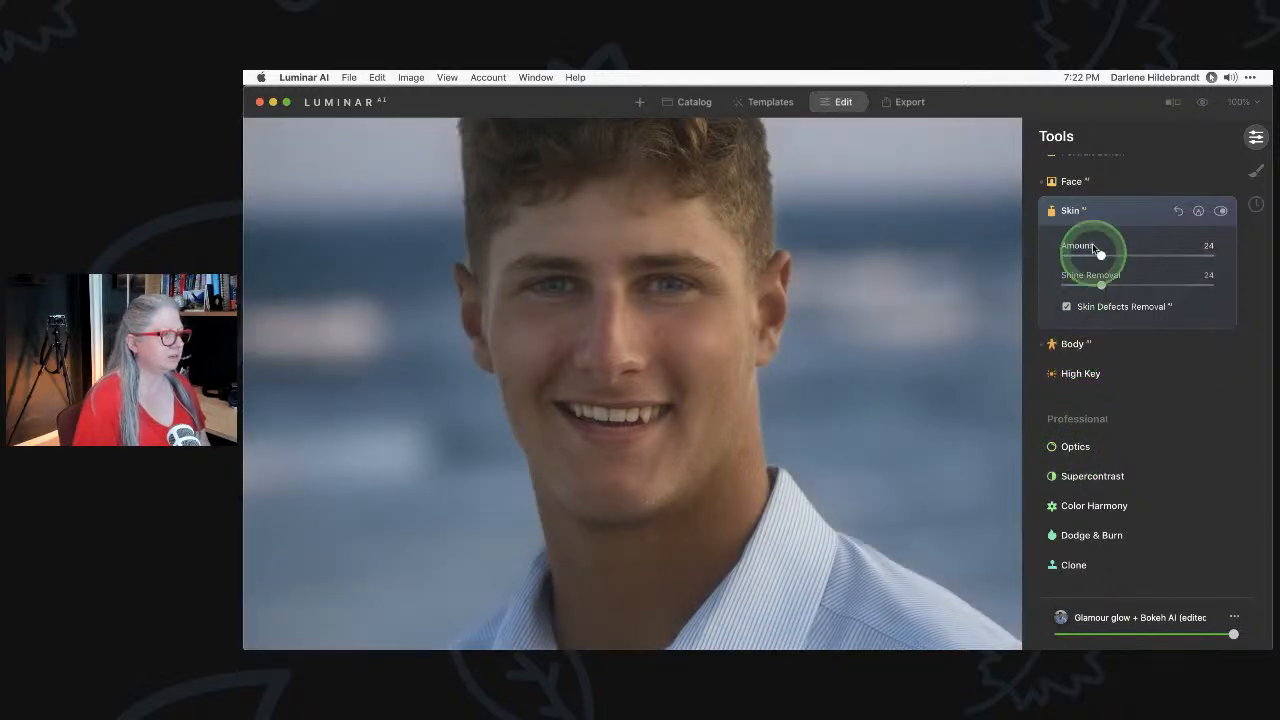
Return to the Face tool, set Dark Circles Removal to 93 and compare the face with the original photo.
left_click(1094, 182)
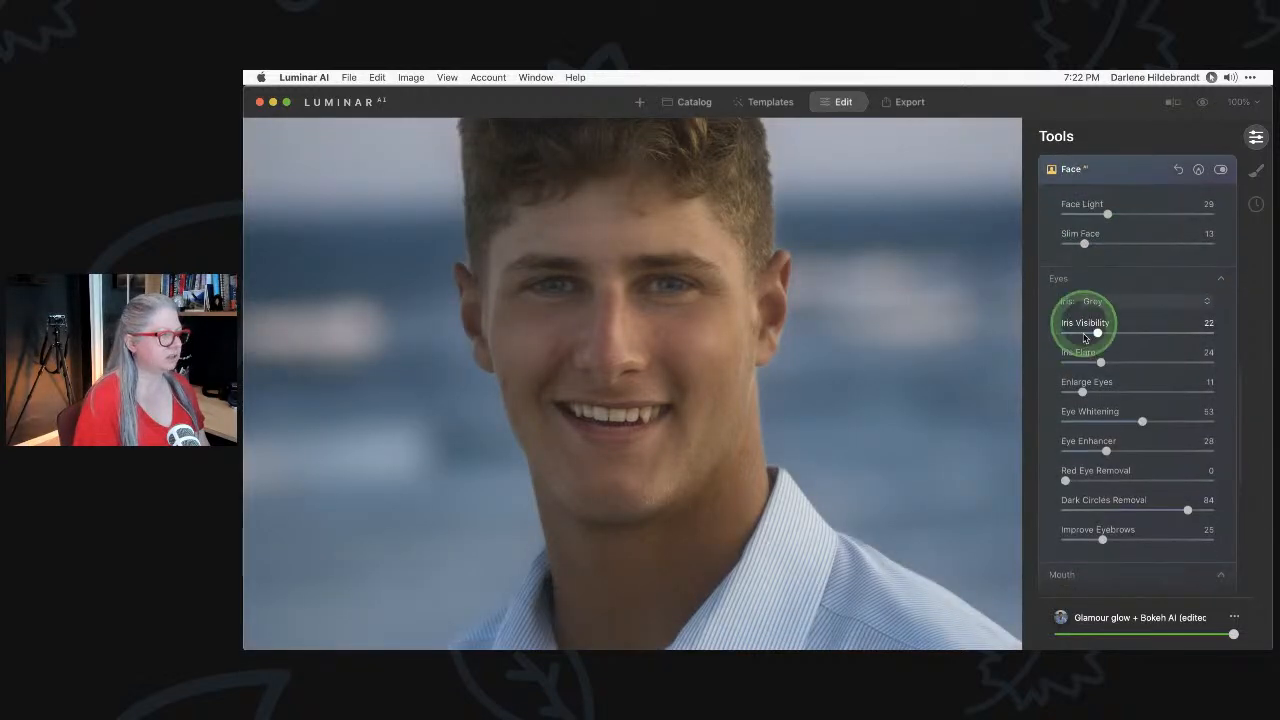
left_click_drag(1156, 511, 1200, 510)
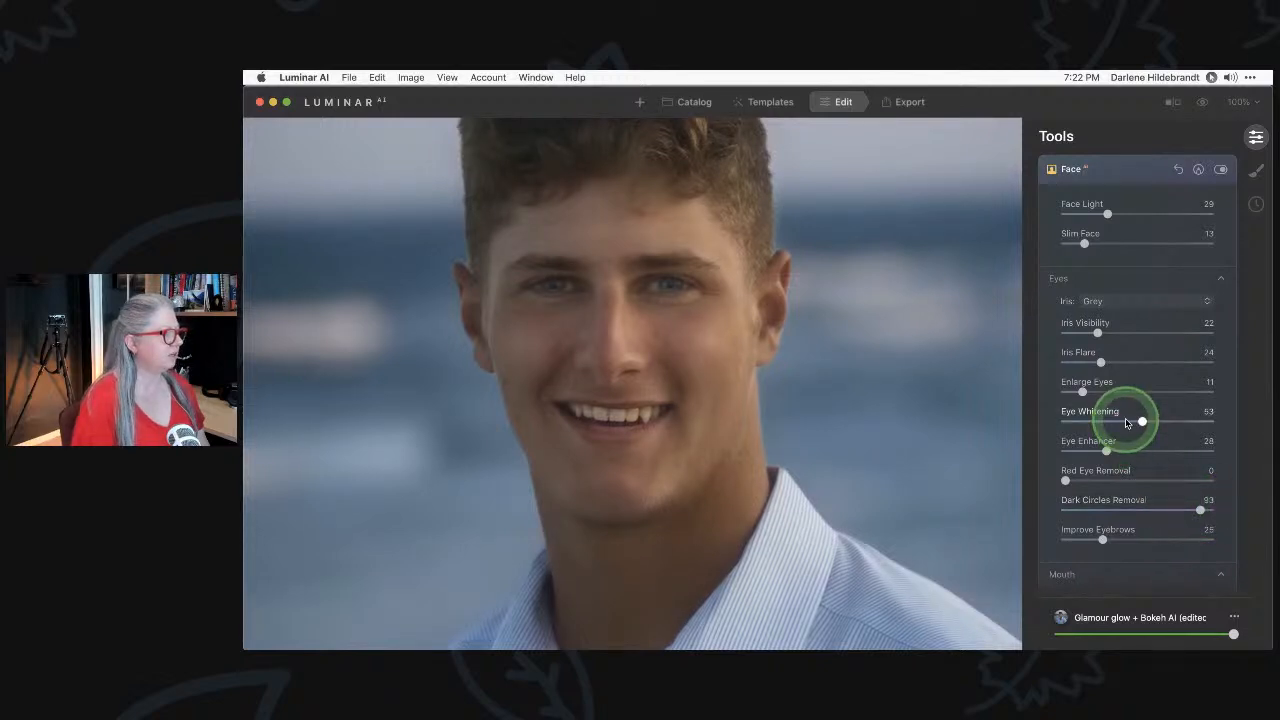
key("backslash")
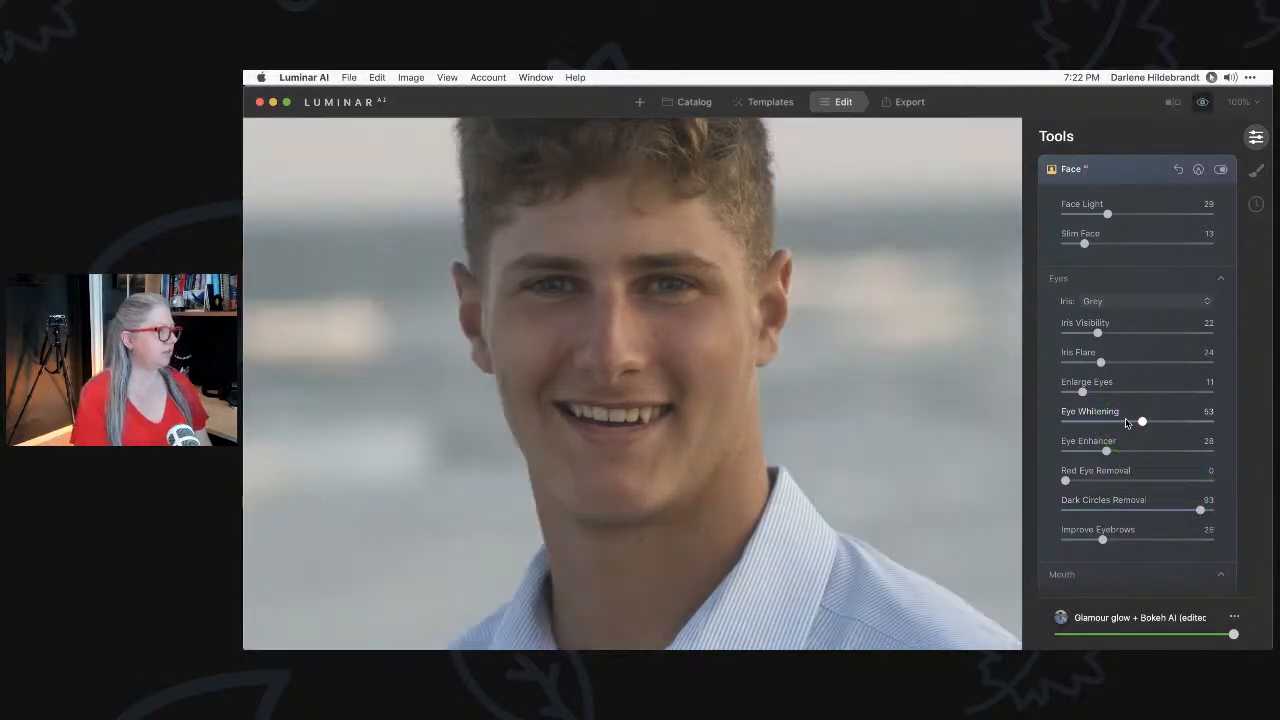
key("backslash")
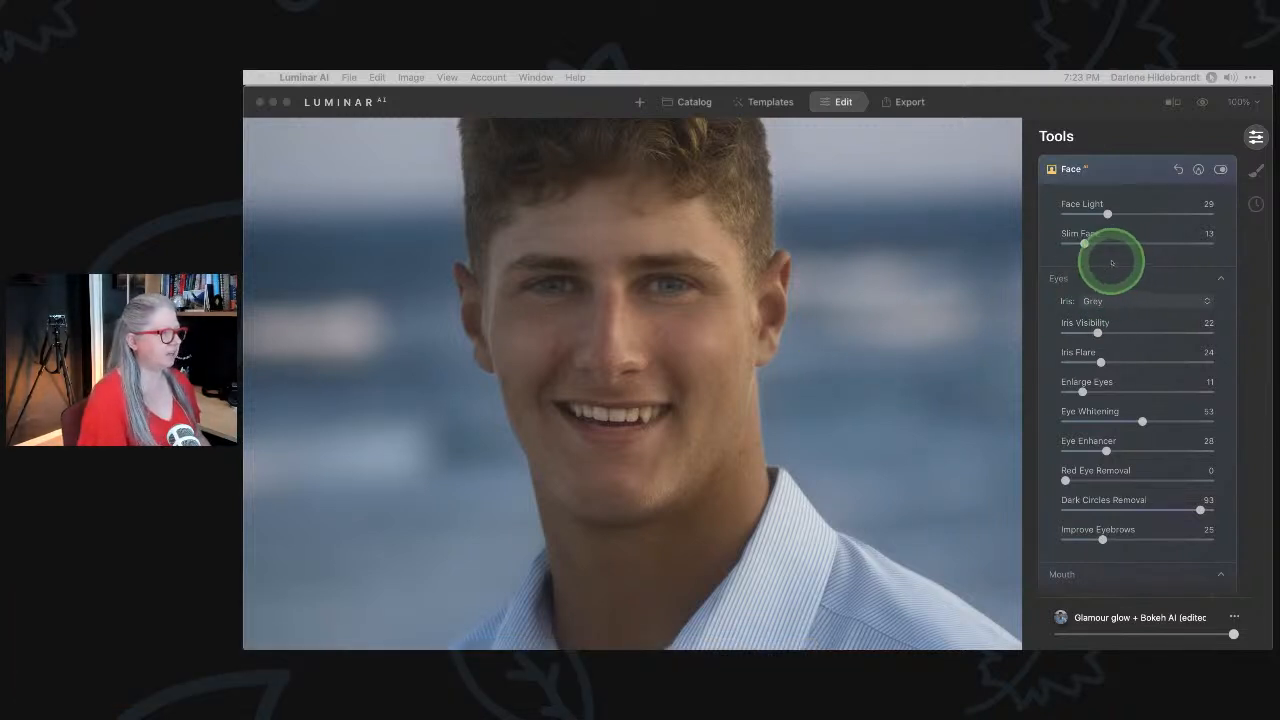
Set Slim Face to 0 and Iris Visibility to 38, and with the whole photo in view set Face Light to 41.
left_click_drag(1085, 243, 1065, 243)
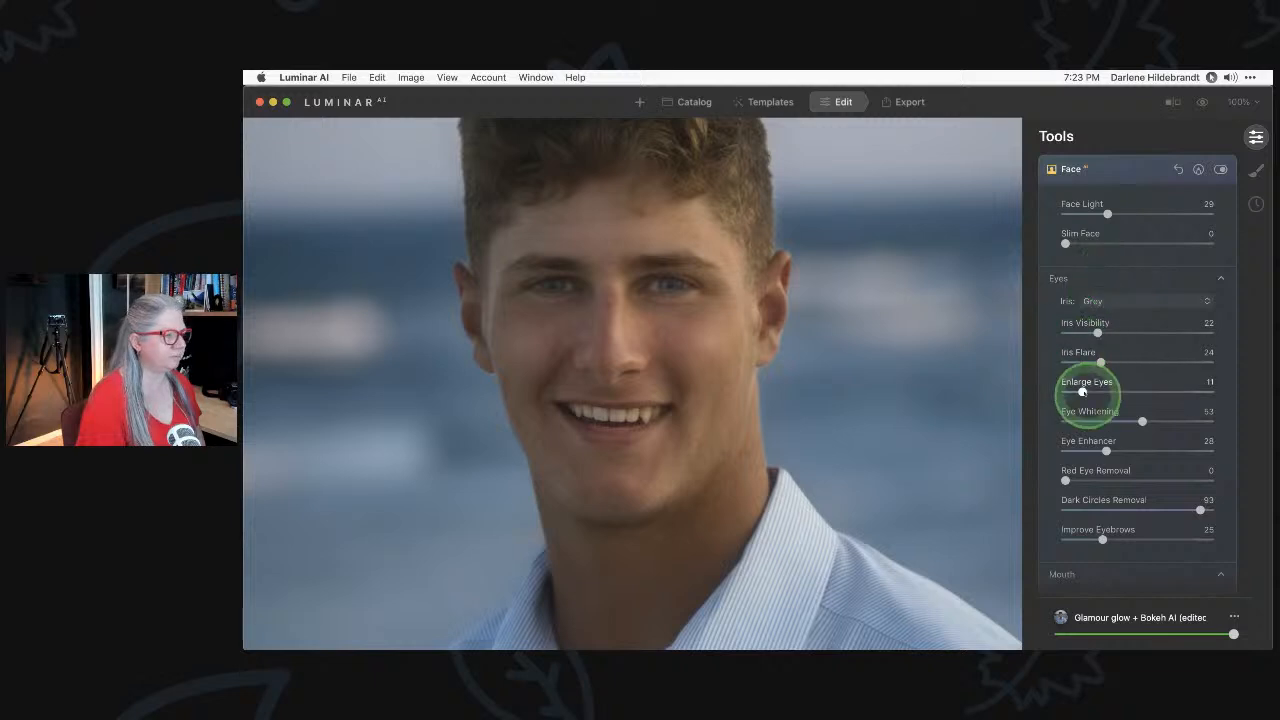
left_click_drag(1097, 332, 1122, 332)
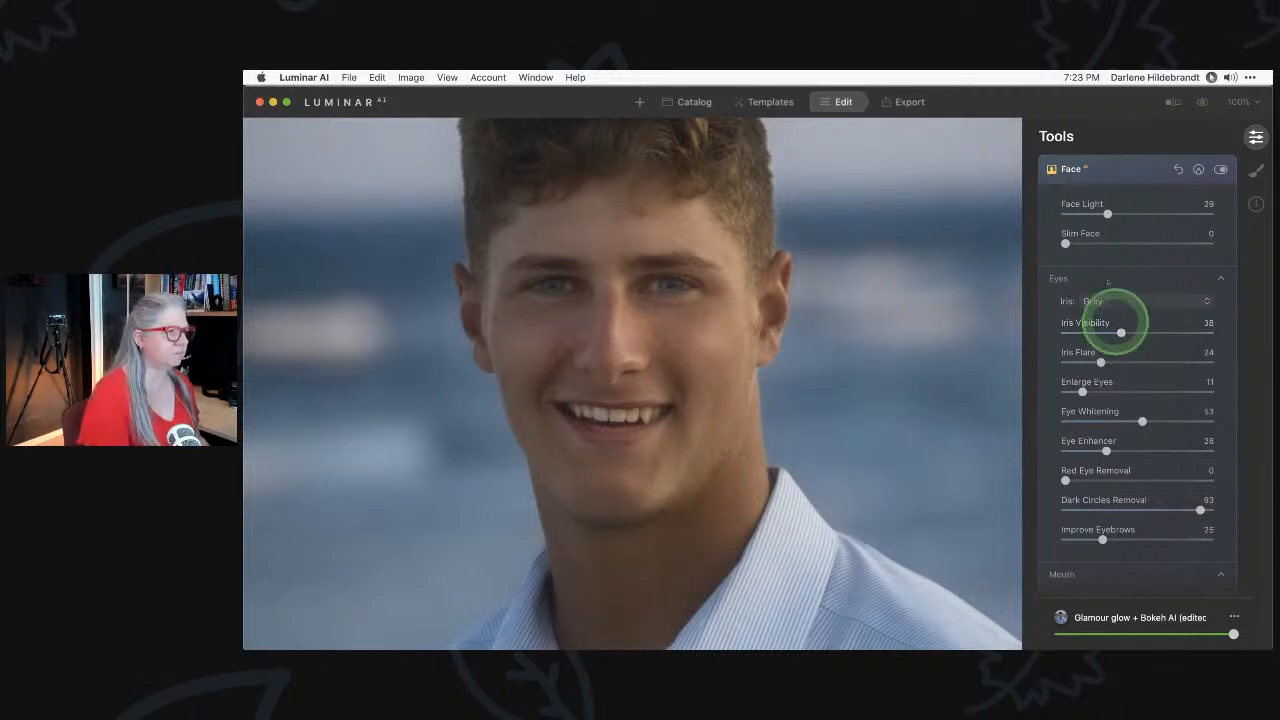
left_click(921, 254)
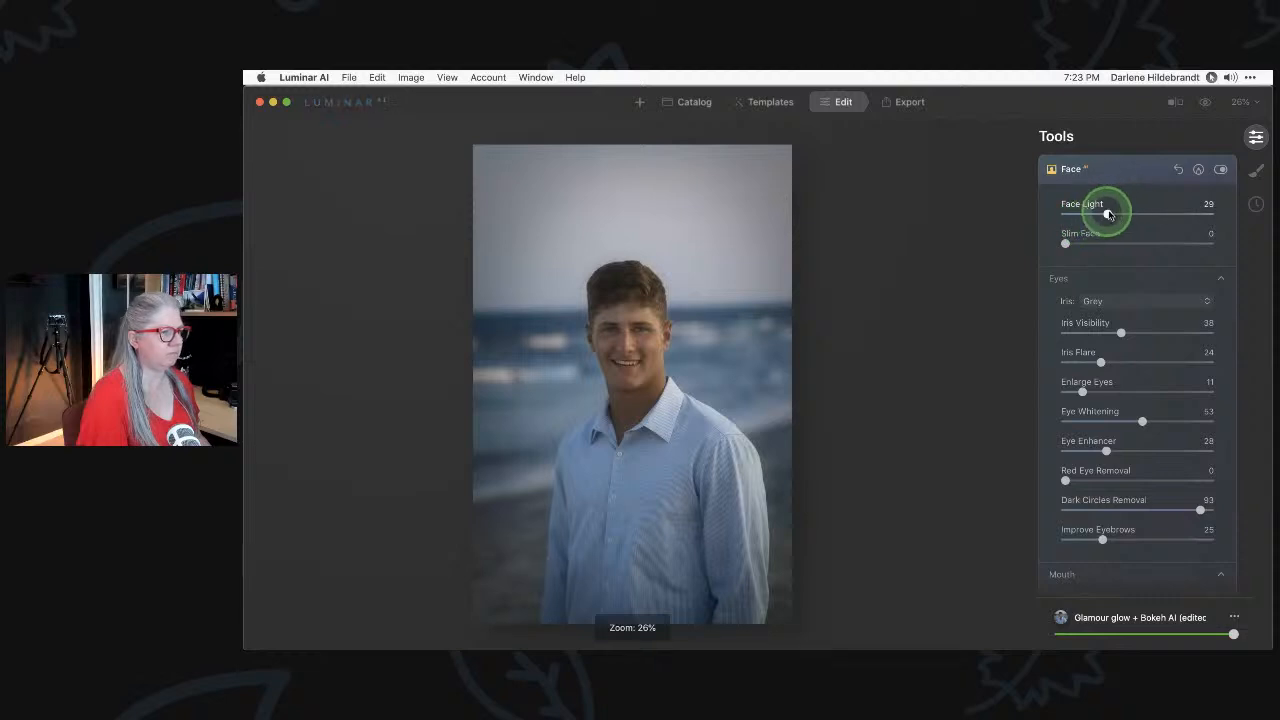
left_click_drag(1104, 211, 1124, 214)
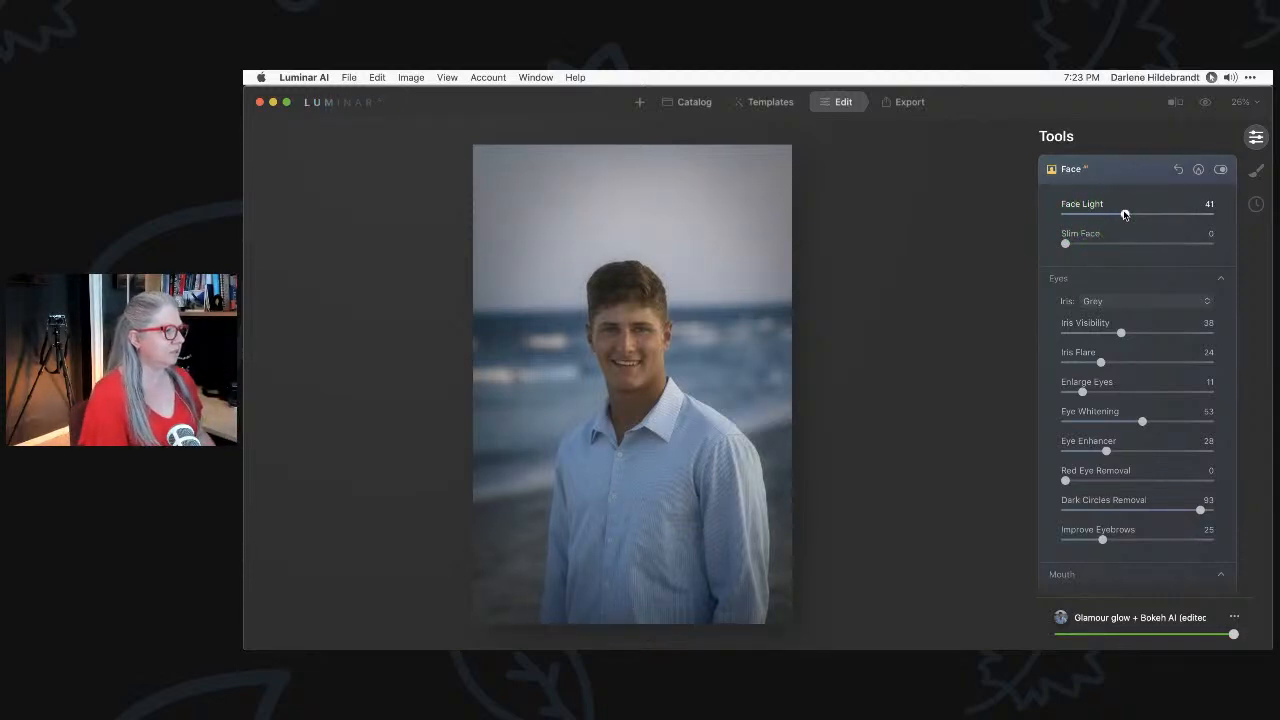
left_click(1124, 214)
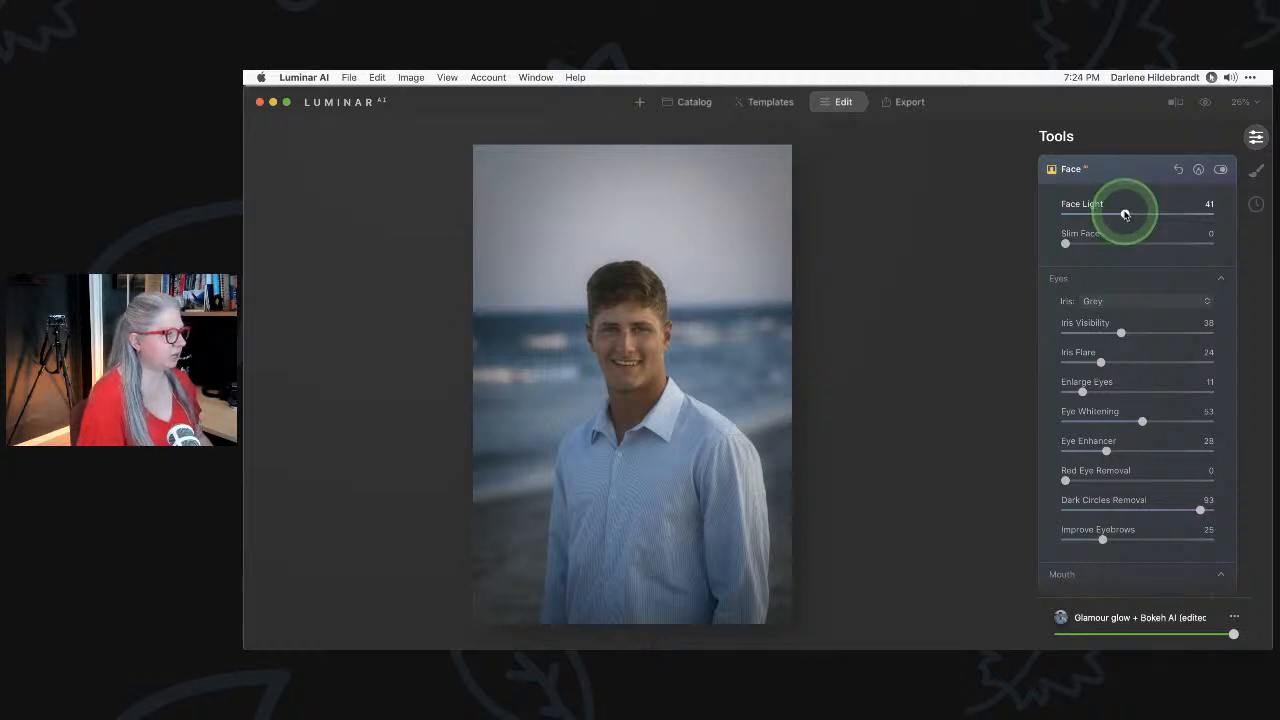
Expand the Glow tool's advanced settings, check the available glow types and compare the photo with Glow off and on.
scroll(1124, 214, "up", 15)
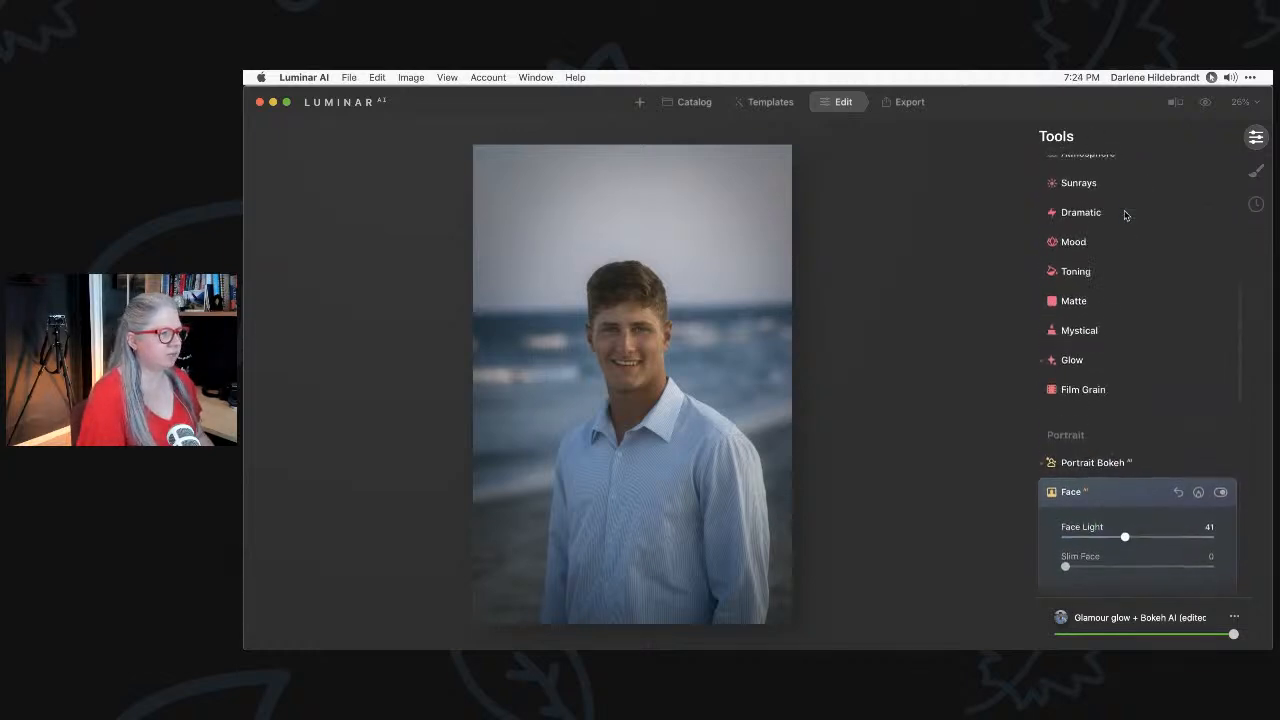
scroll(1124, 214, "down", 10)
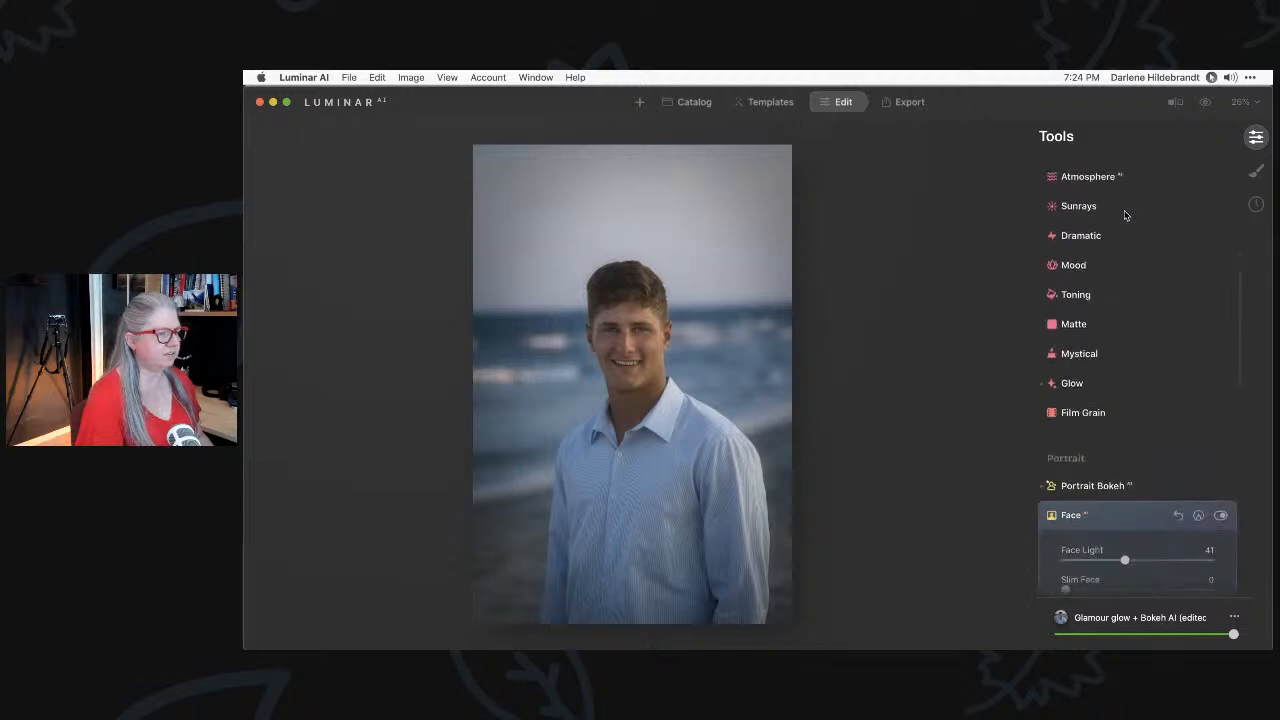
left_click(1104, 389)
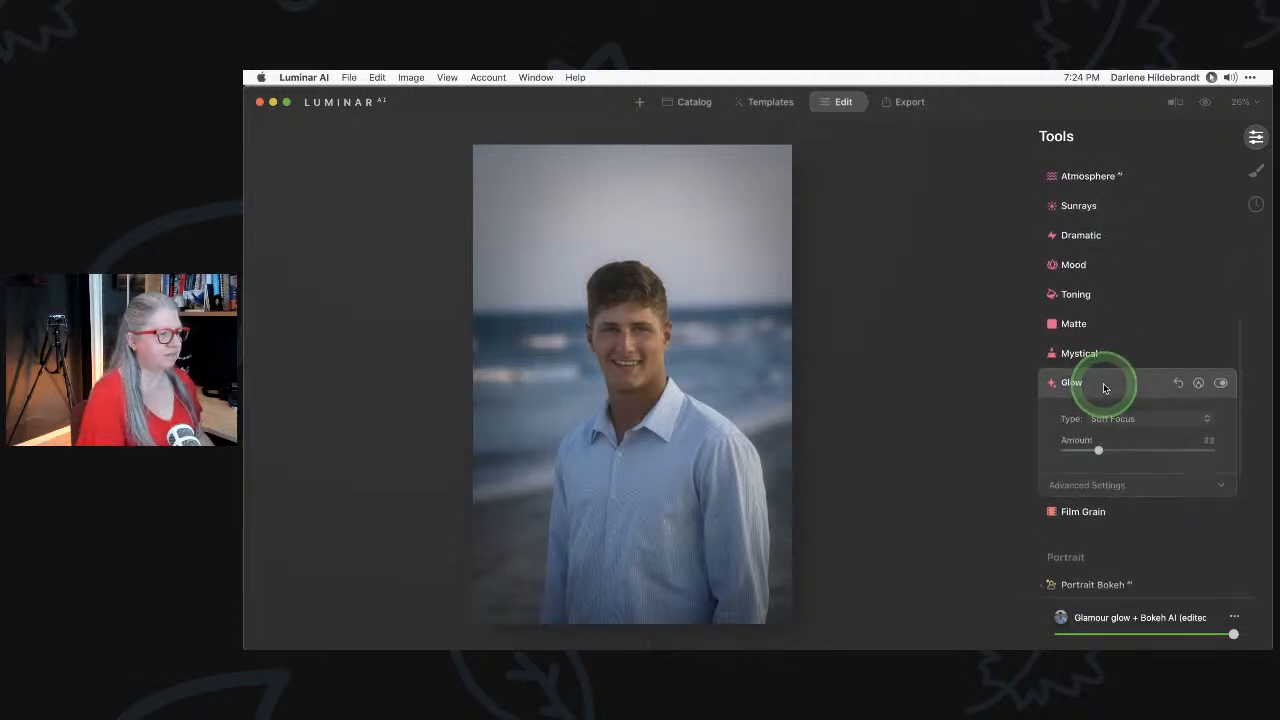
scroll(1104, 390, "down", 2)
left_click(1090, 428)
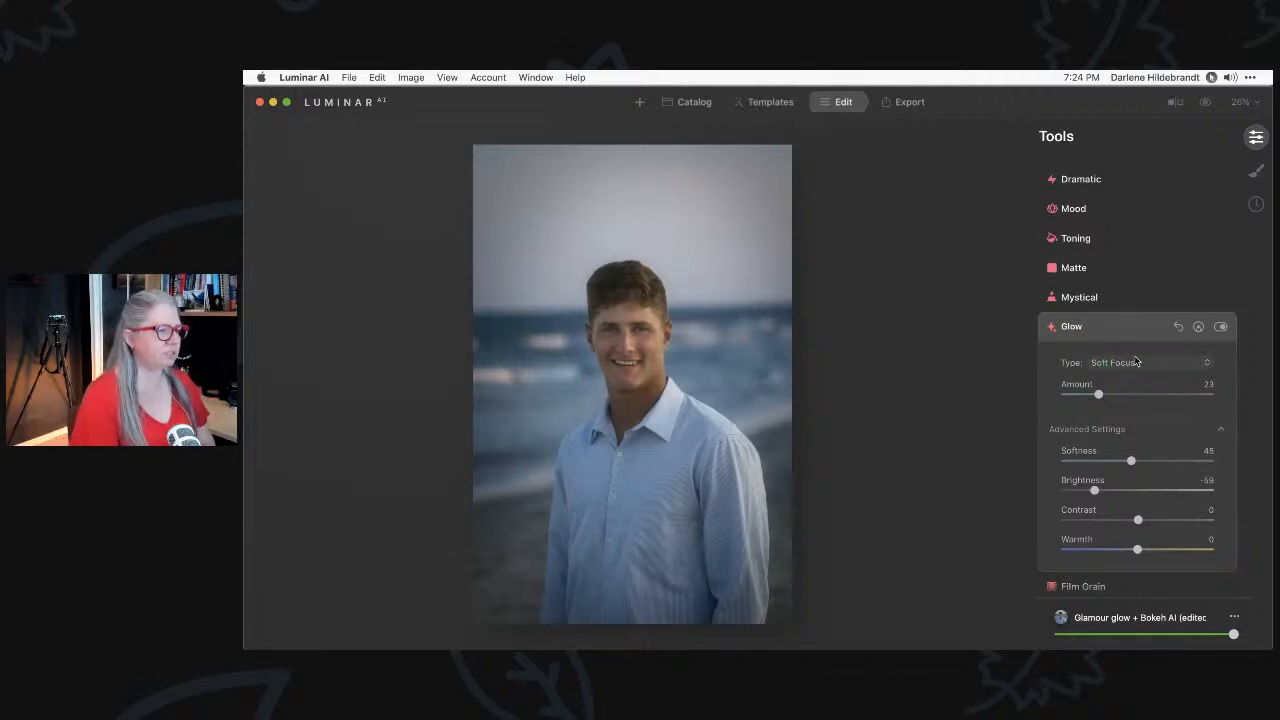
left_click(1136, 362)
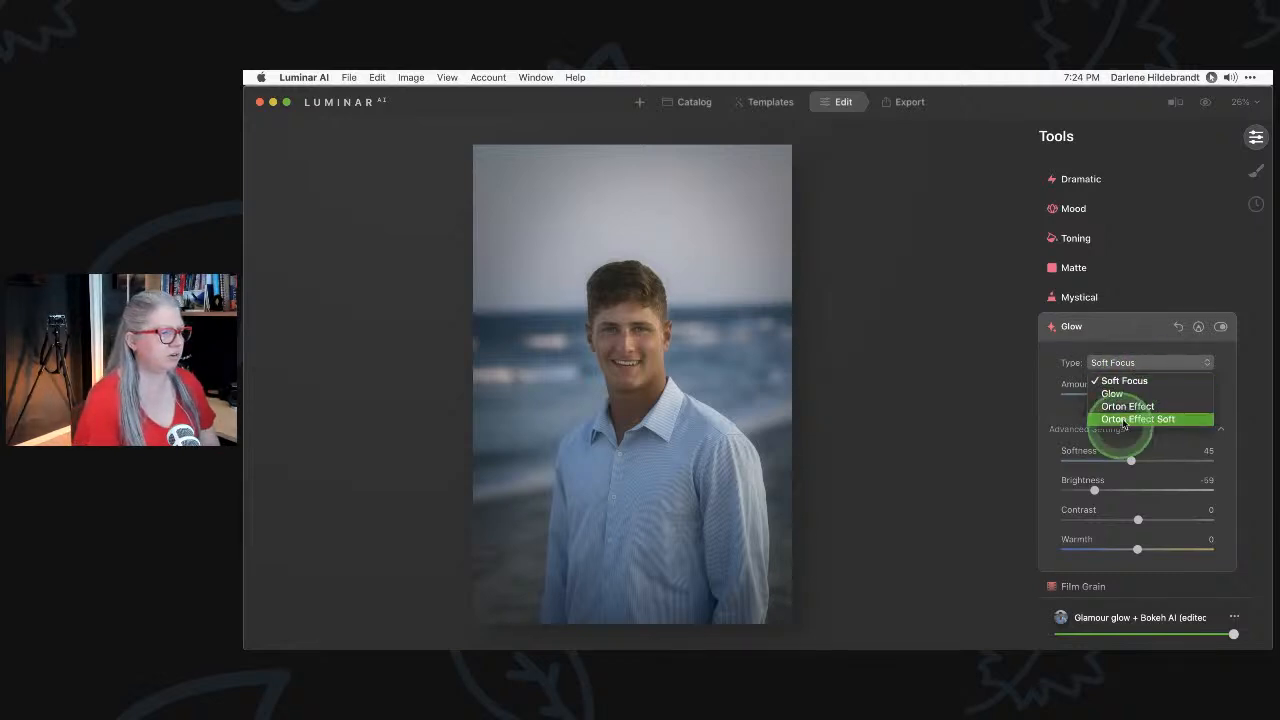
left_click(1110, 333)
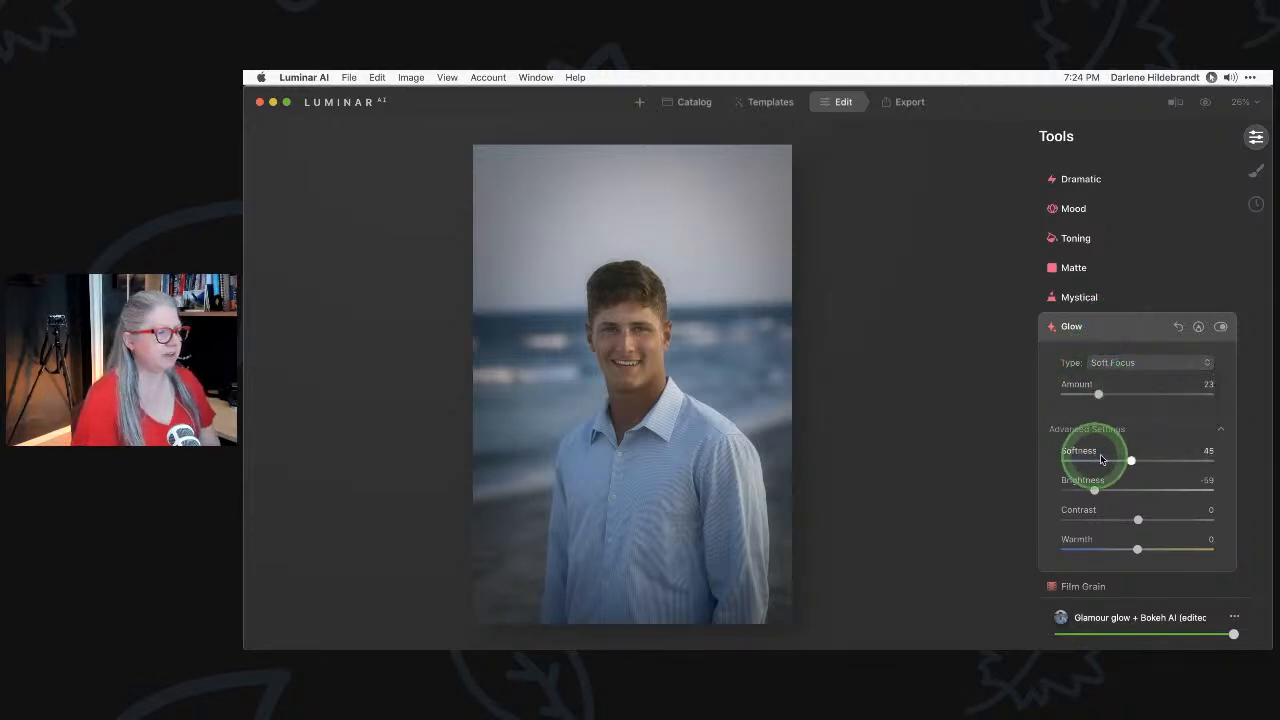
left_click(1220, 330)
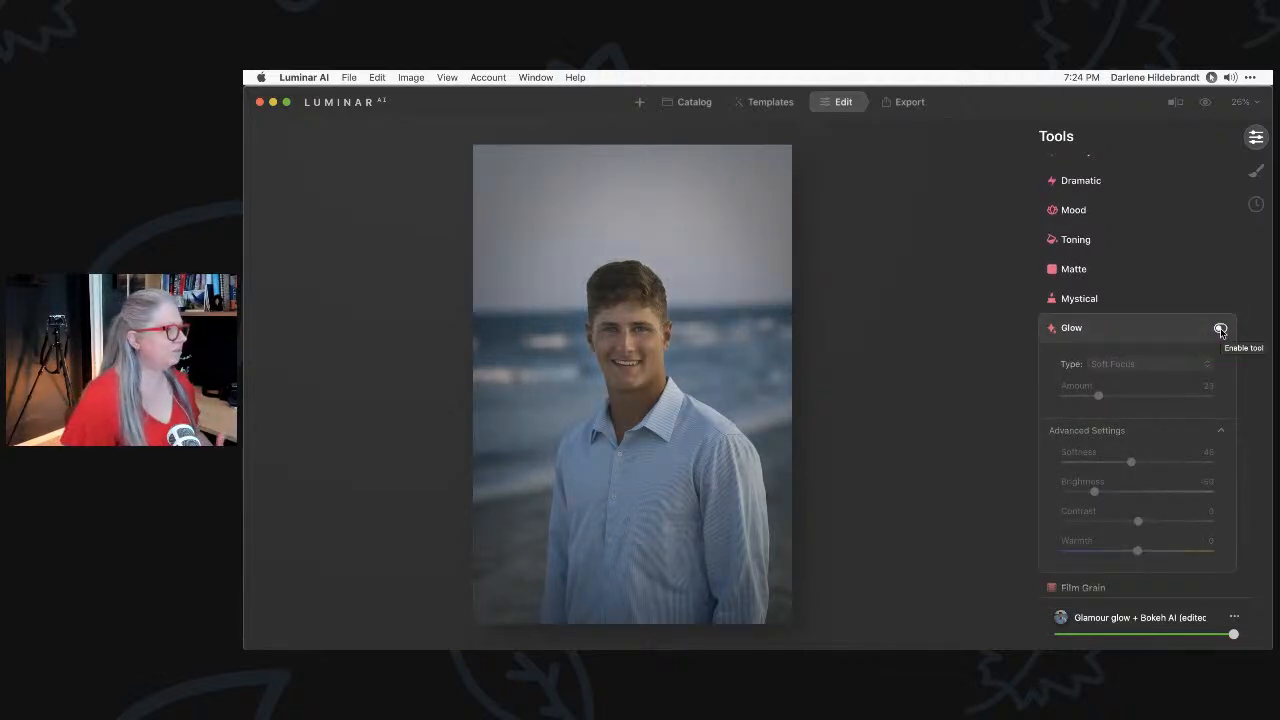
left_click(1220, 330)
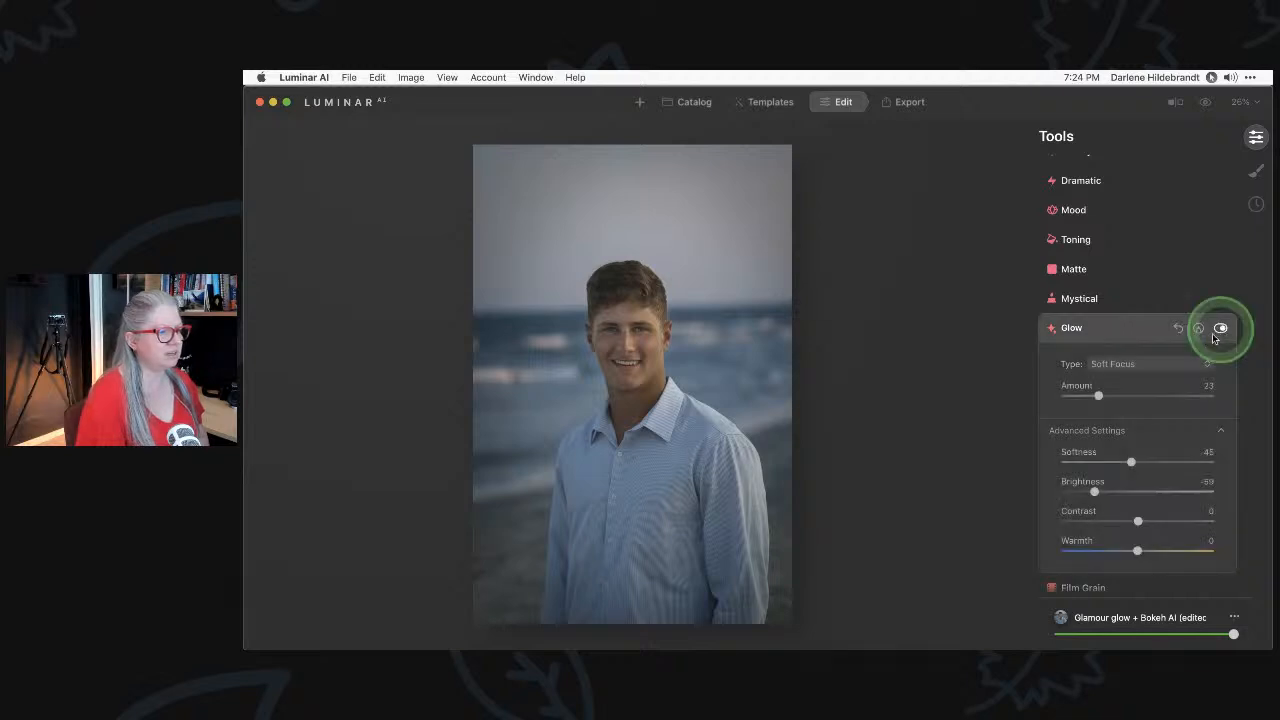
Change the Glow type to Orton Effect with Amount 10, and collapse the tool.
left_click(1108, 364)
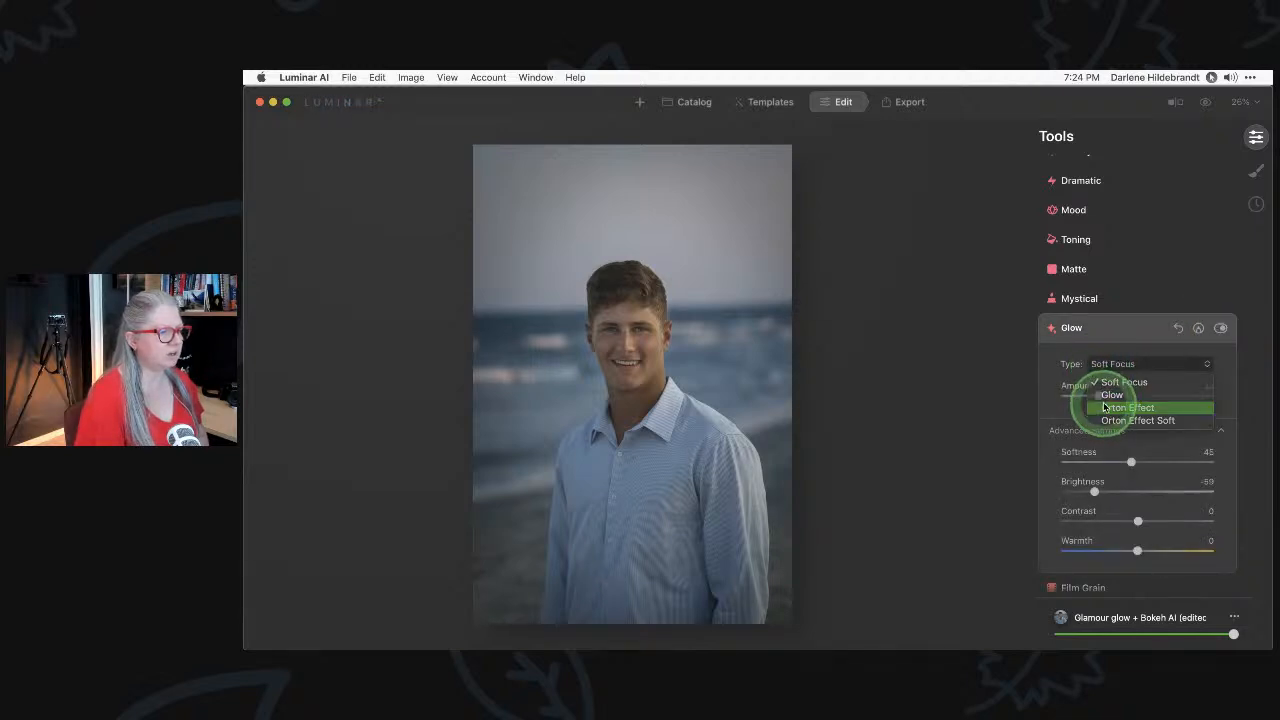
left_click(1106, 407)
left_click_drag(1094, 394, 1080, 395)
left_click(1093, 490)
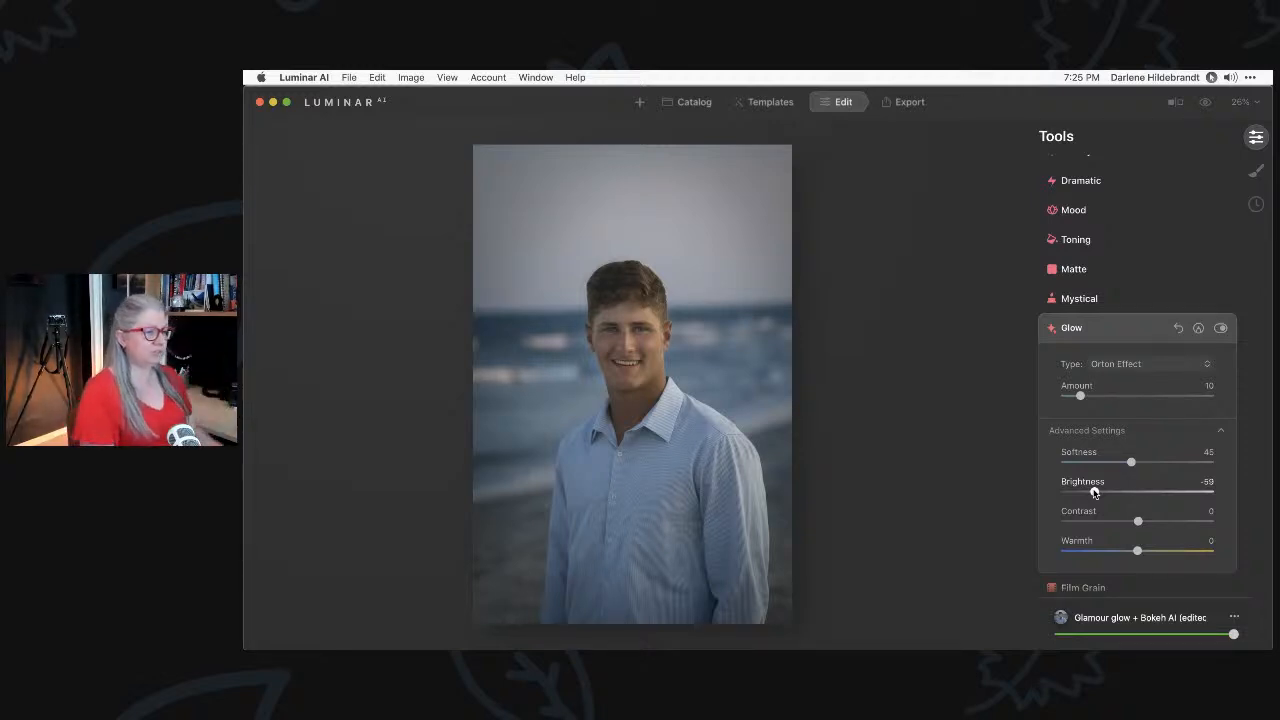
left_click(1120, 330)
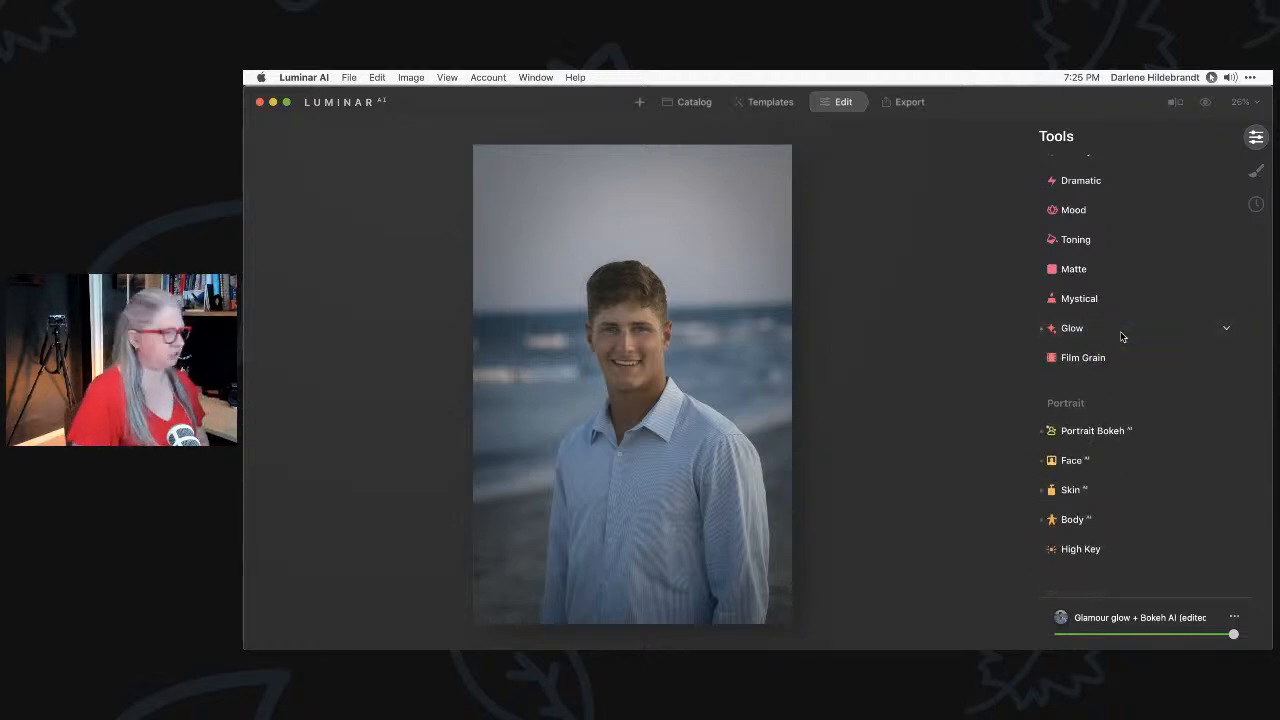
In the Composition tool, apply the automatic Composition AI crop and the automatic horizon alignment.
scroll(1120, 333, "up", 10)
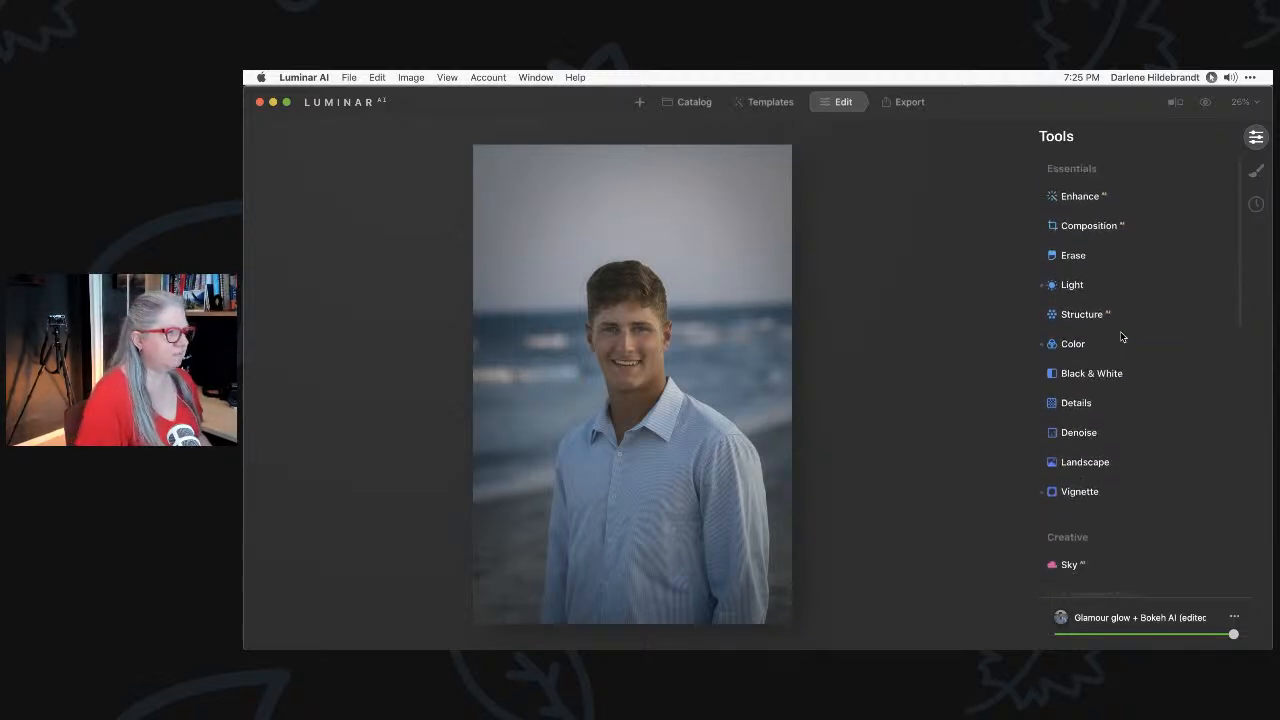
left_click(1083, 228)
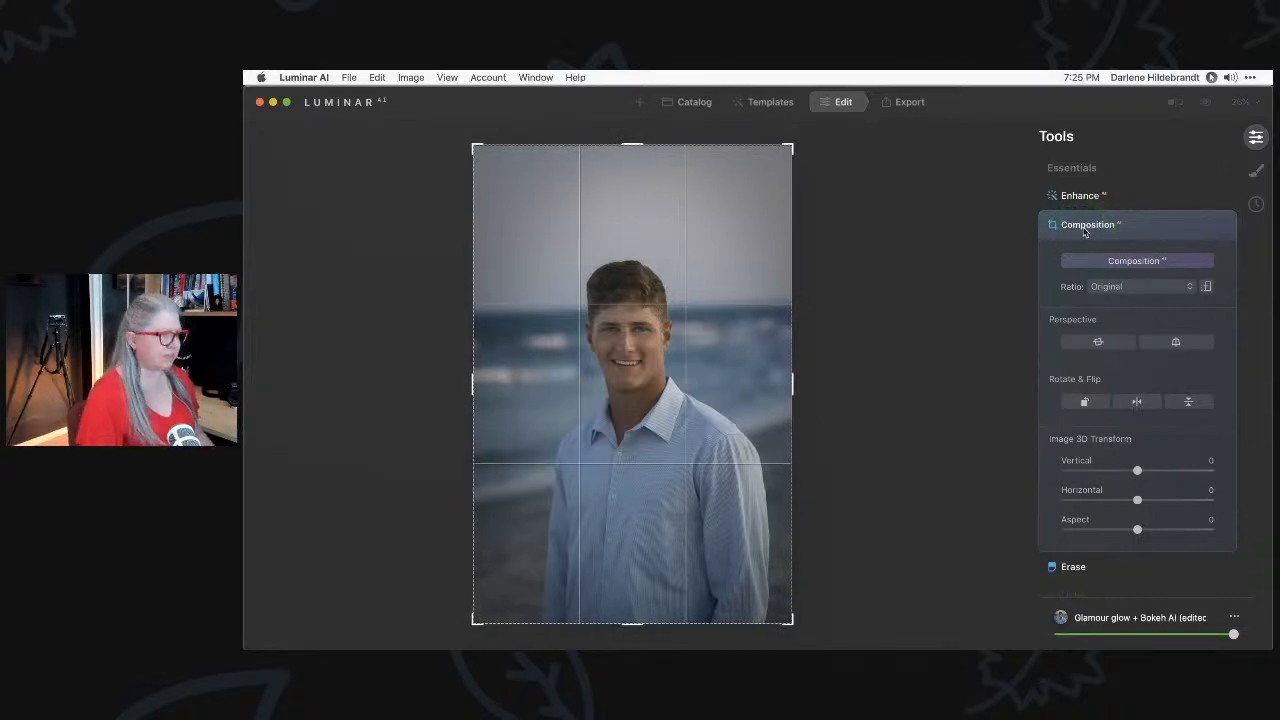
left_click(555, 316)
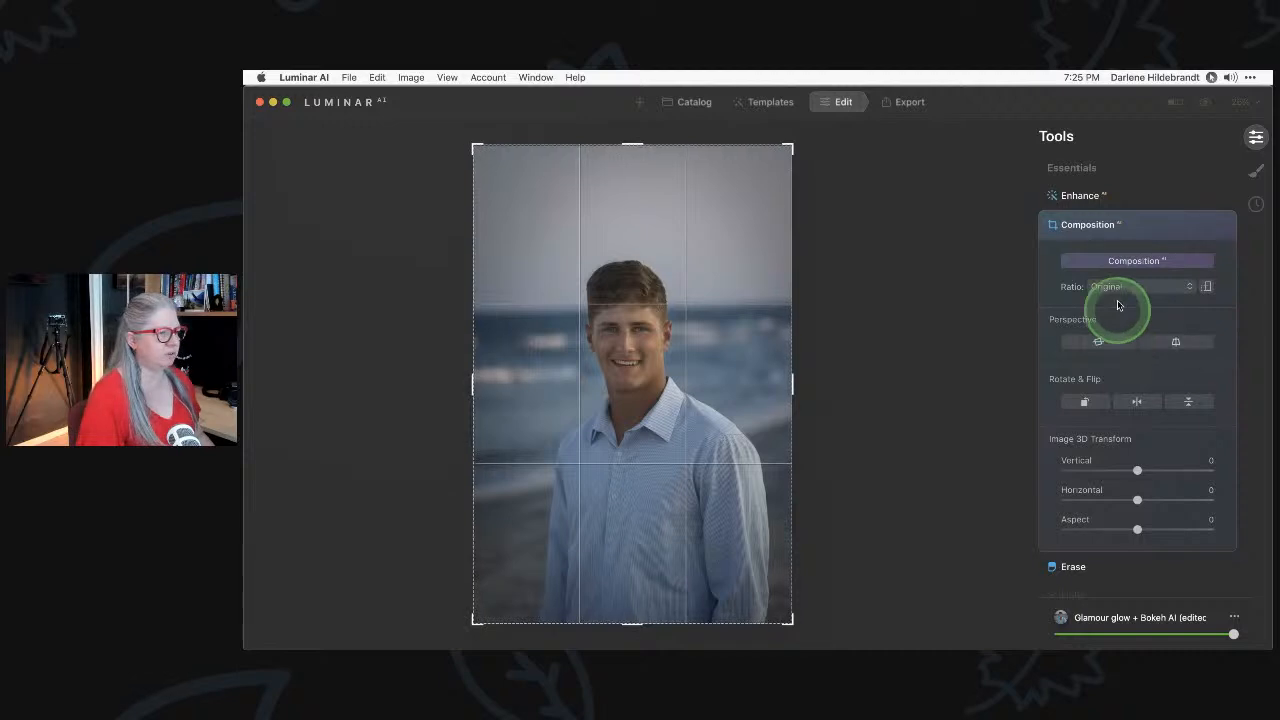
left_click(1132, 261)
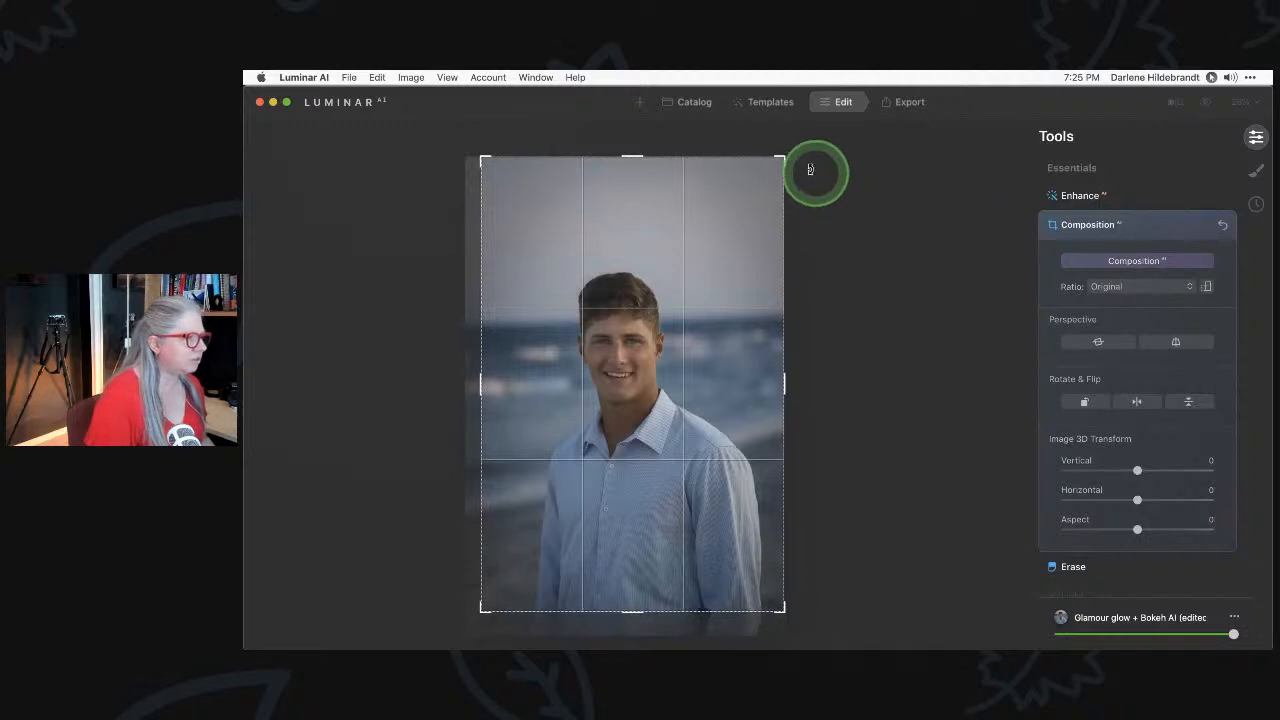
left_click(1098, 343)
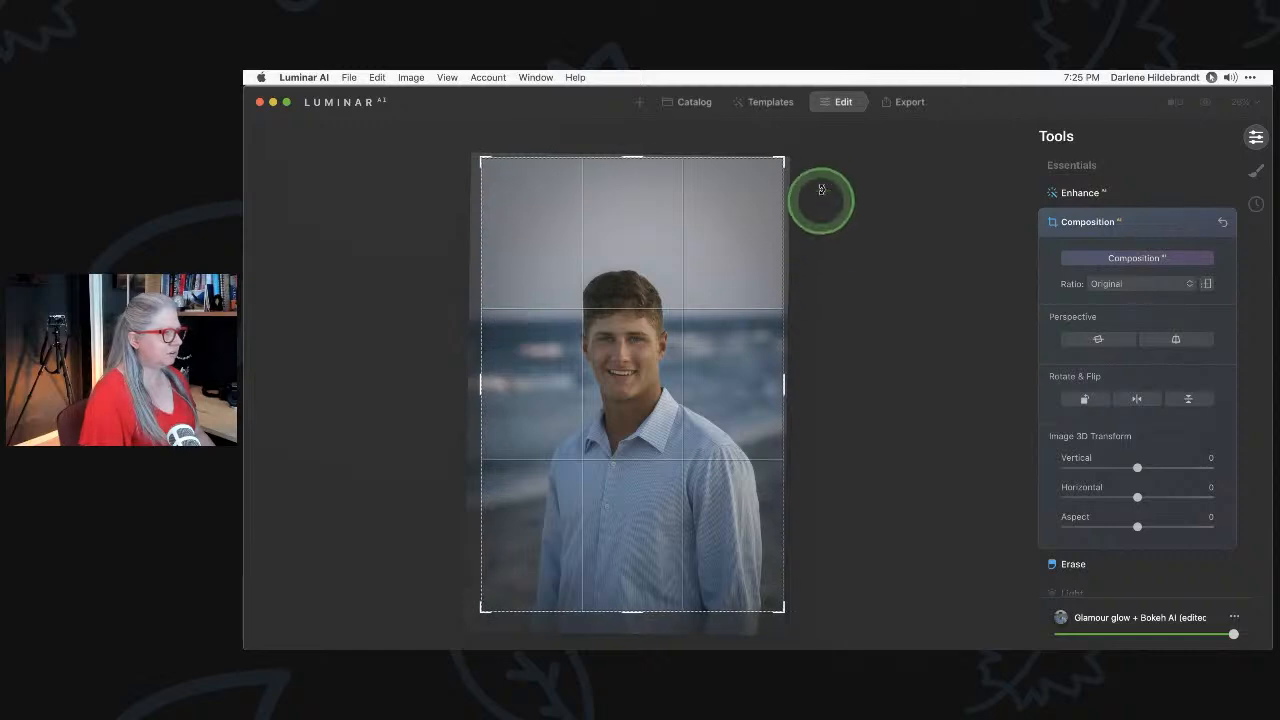
Rotate the photo slightly clockwise to level the horizon, tighten and reposition the crop around the man, and apply it.
left_click_drag(806, 154, 811, 158)
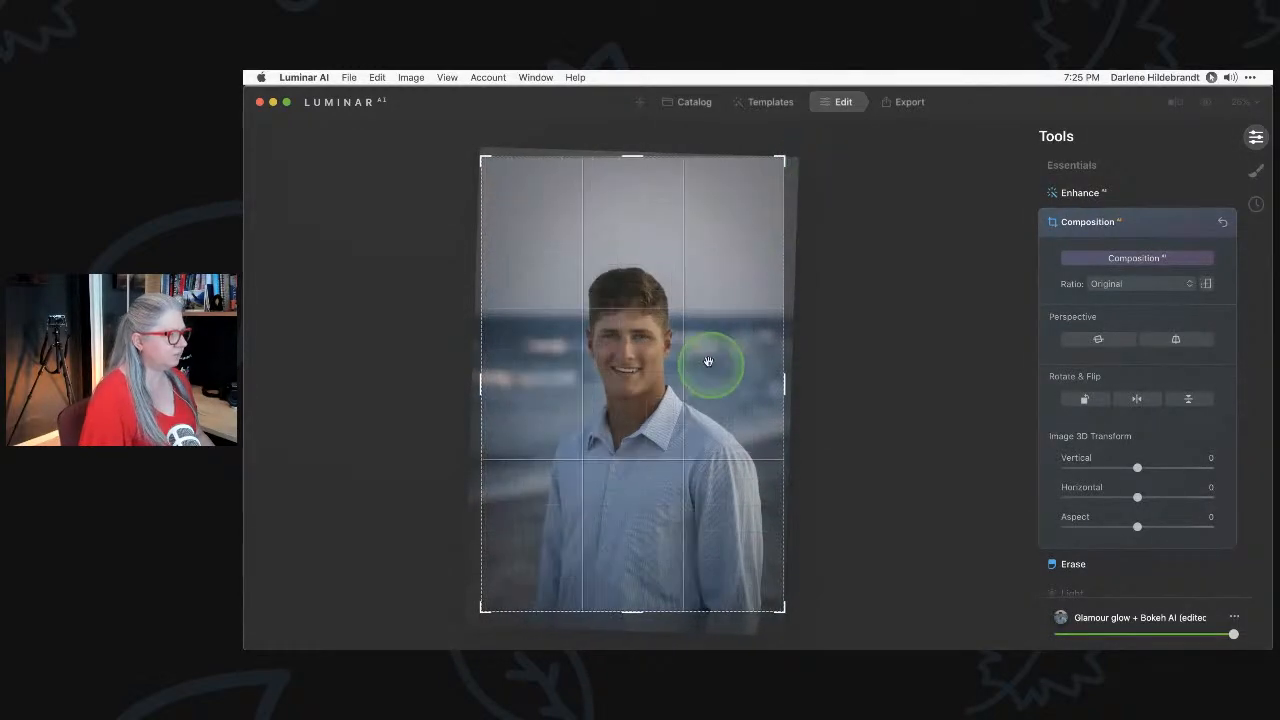
left_click_drag(673, 459, 671, 422)
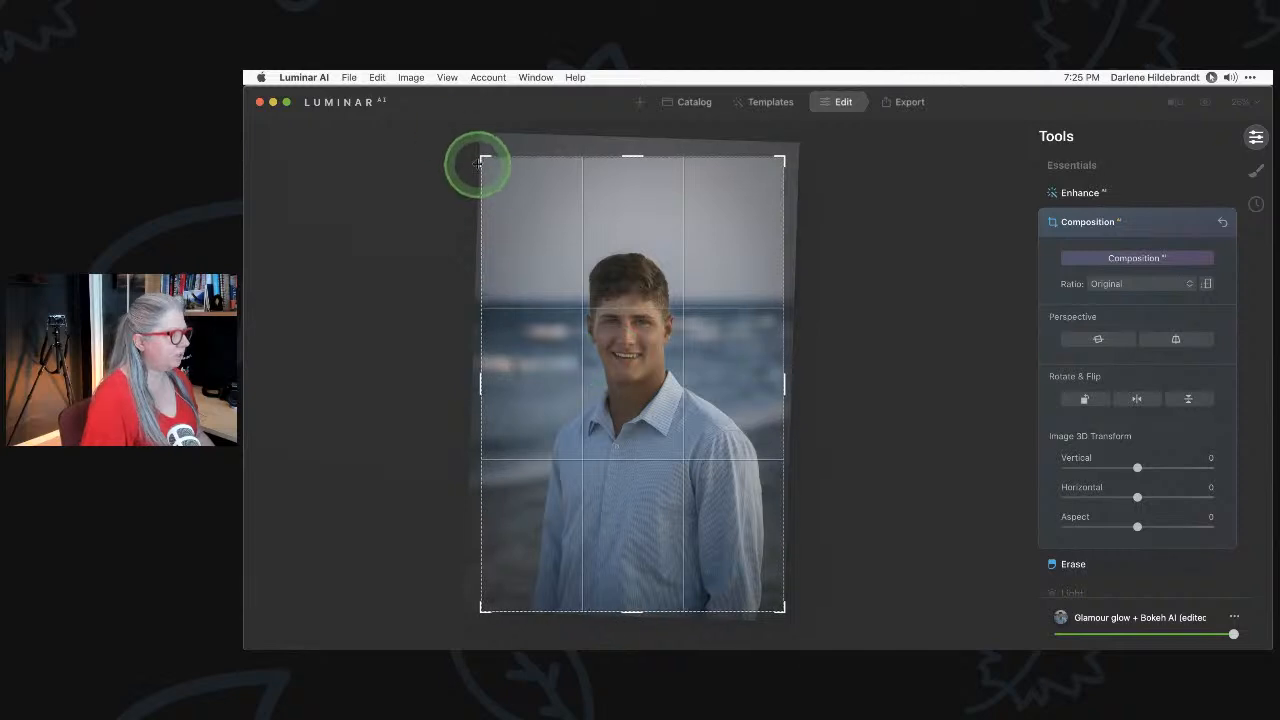
left_click_drag(482, 157, 503, 178)
left_click_drag(605, 388, 636, 397)
key("Return")
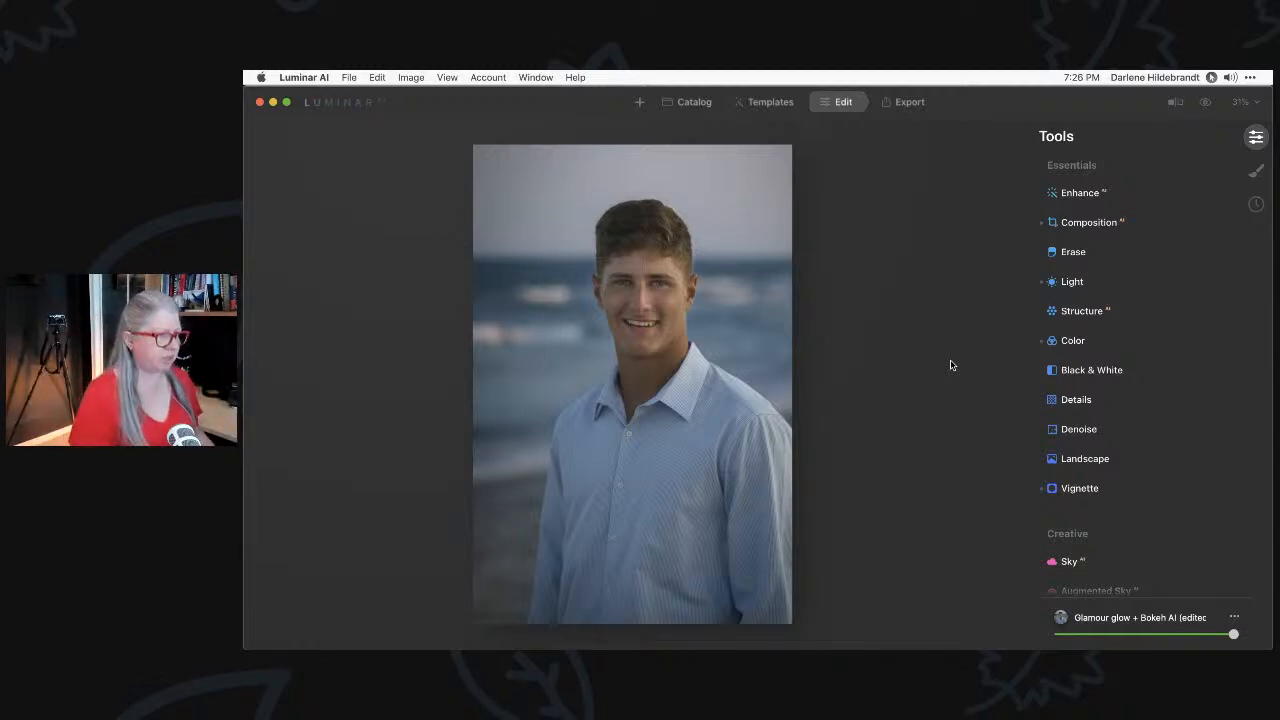
Reopen the Composition crop, move the man slightly lower in the frame, tighten the crop around him a little, and apply it.
left_click(952, 364)
left_click(1071, 219)
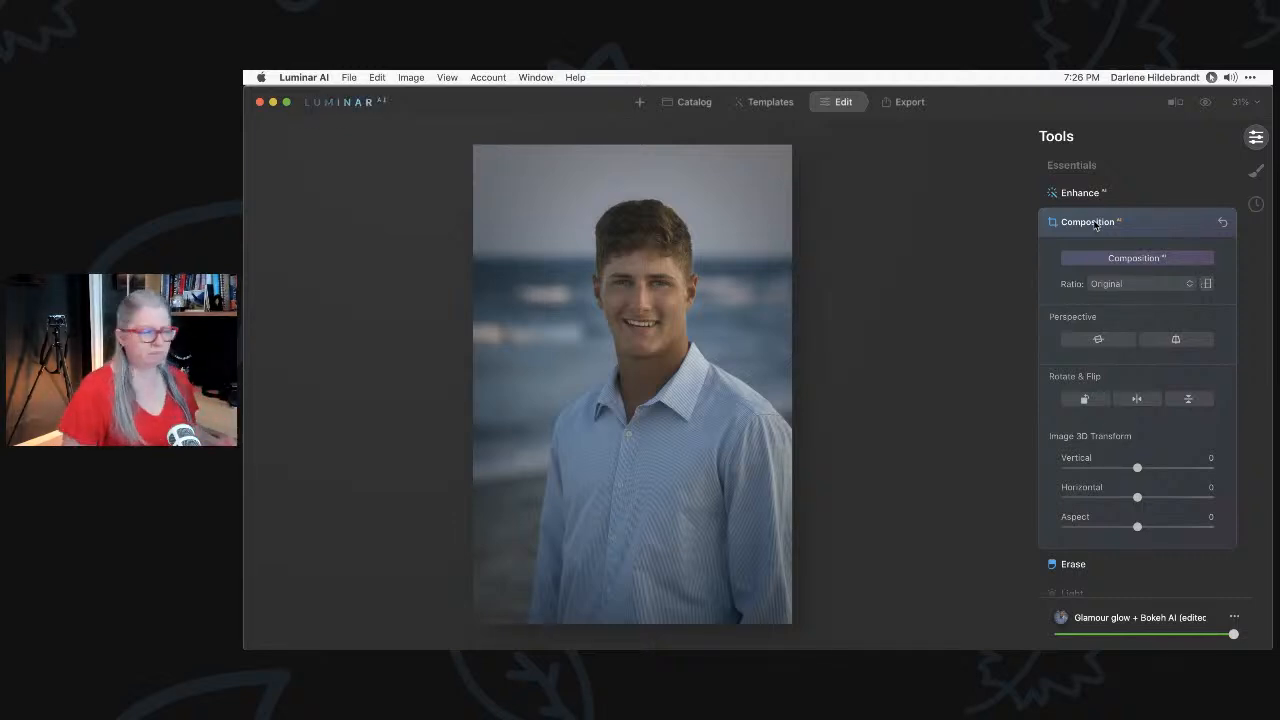
left_click(666, 177)
left_click(891, 316)
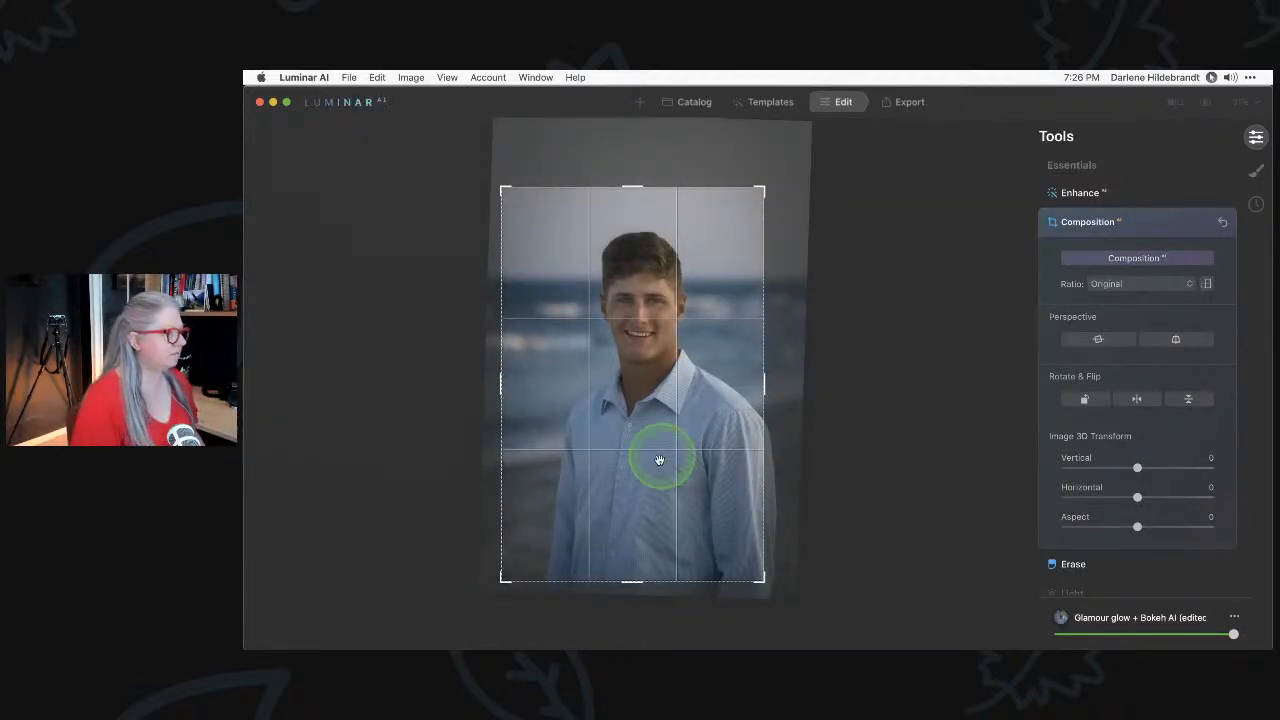
left_click_drag(660, 457, 654, 485)
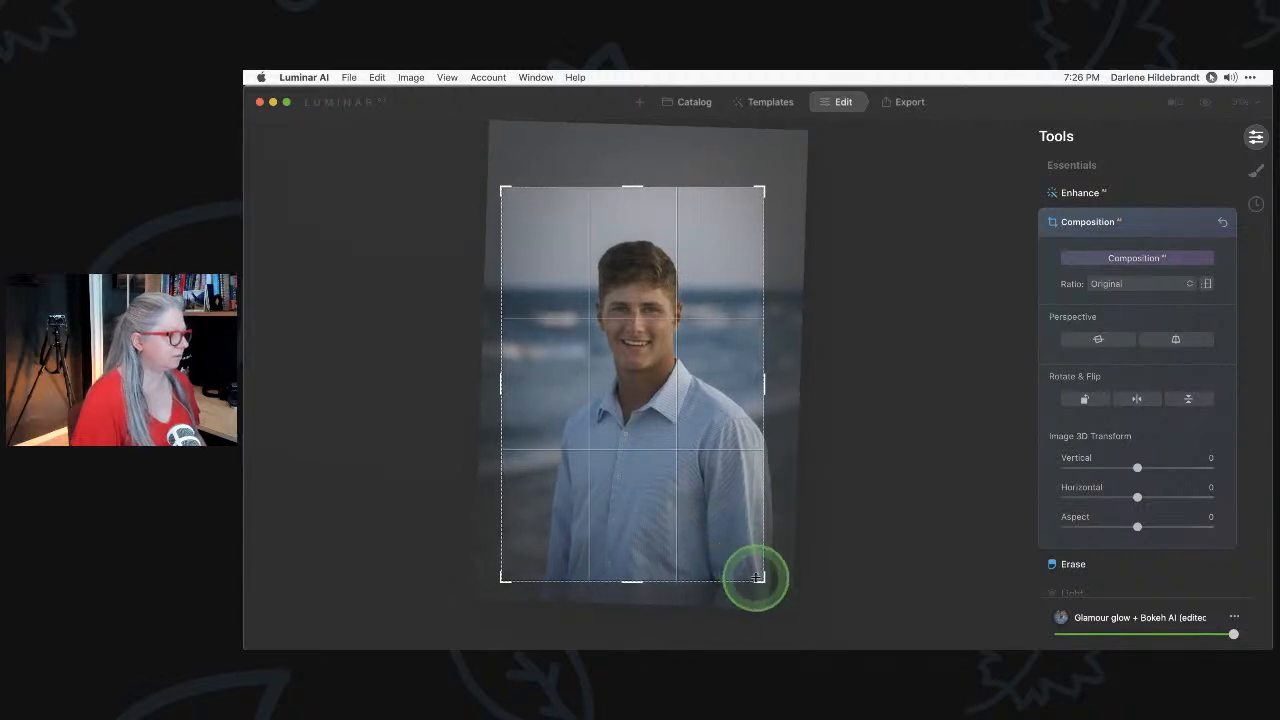
left_click_drag(751, 580, 751, 571)
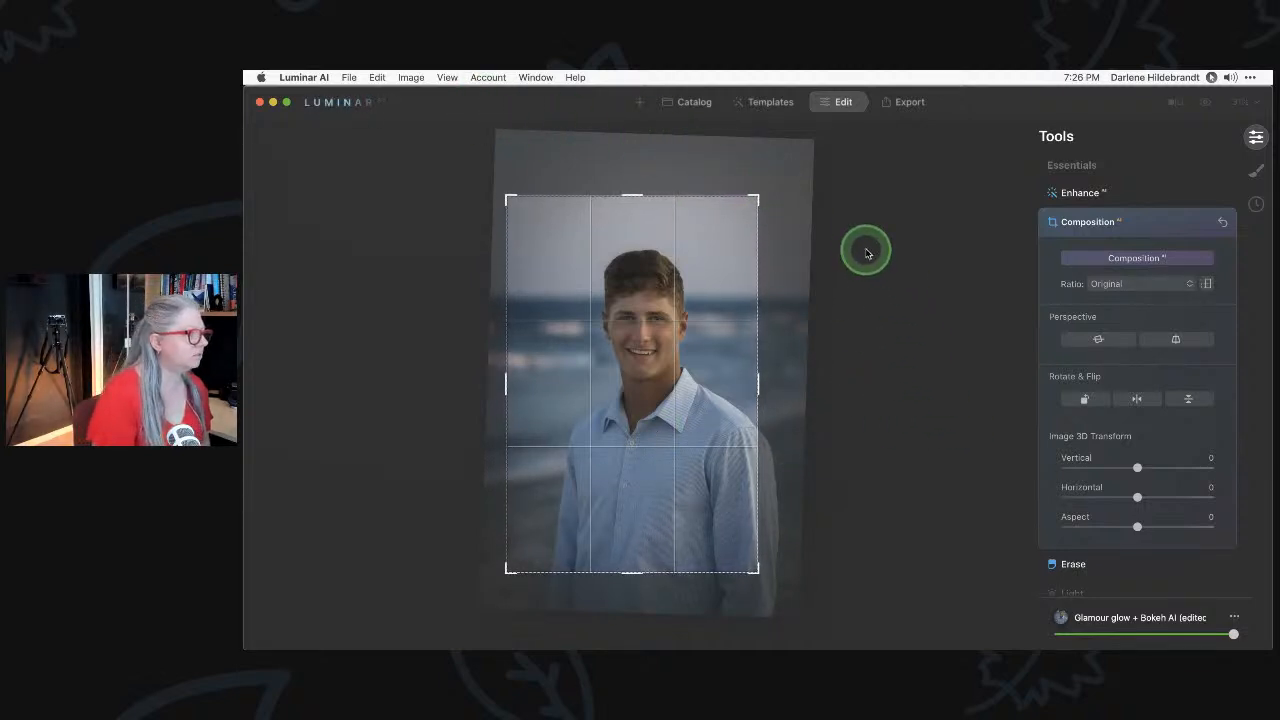
left_click_drag(789, 209, 791, 212)
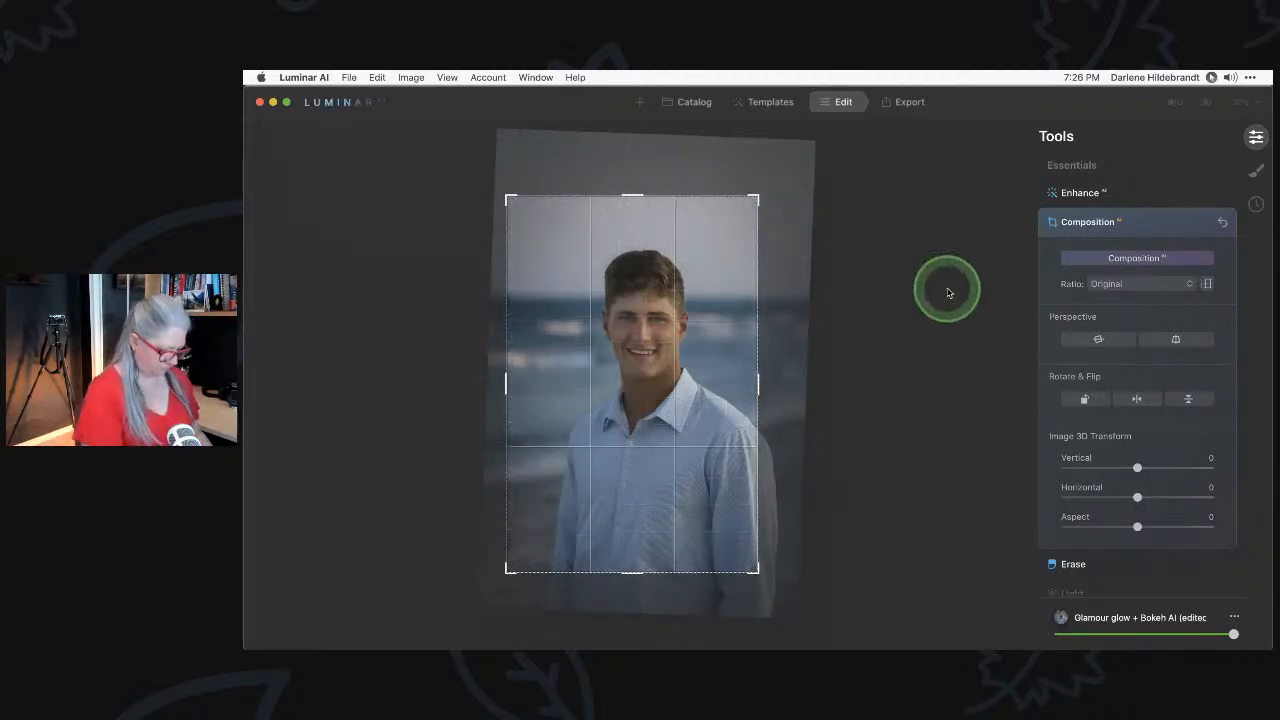
key("Return")
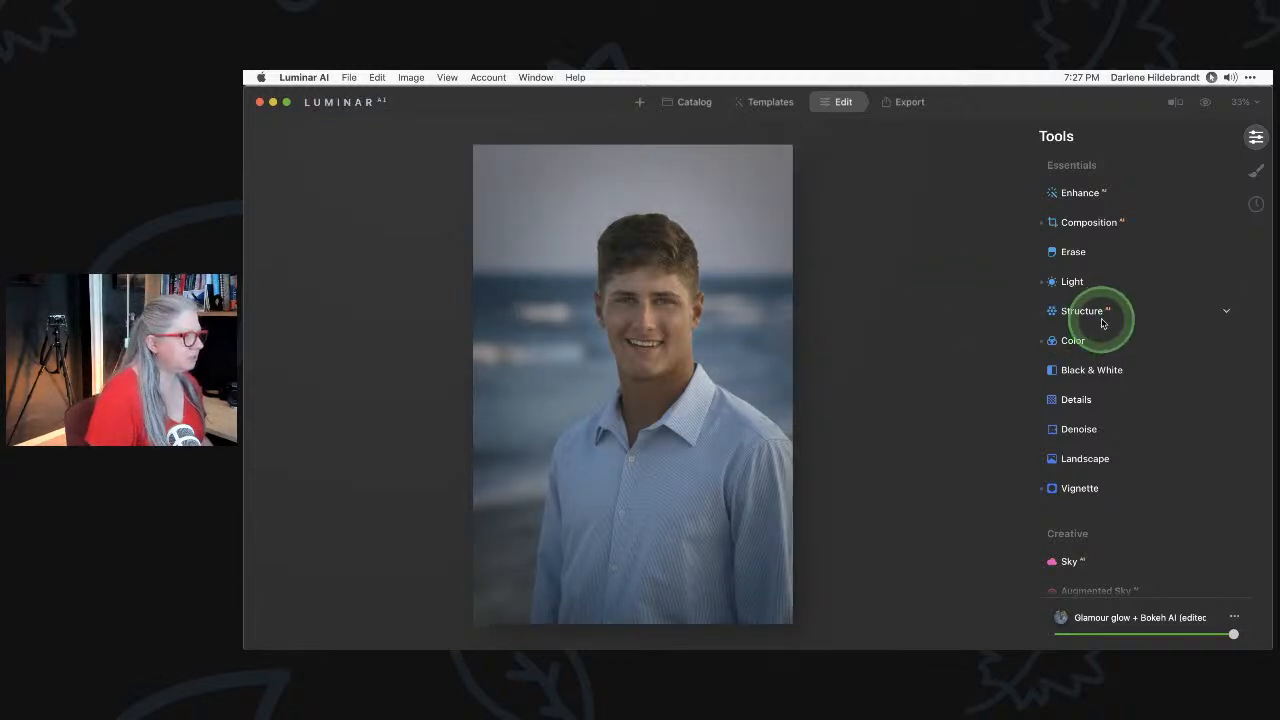
In the Sky tool, replace the photo's sky with California Clear Skies 9 from the California Clear Skies collection.
scroll(1102, 322, "down", 5)
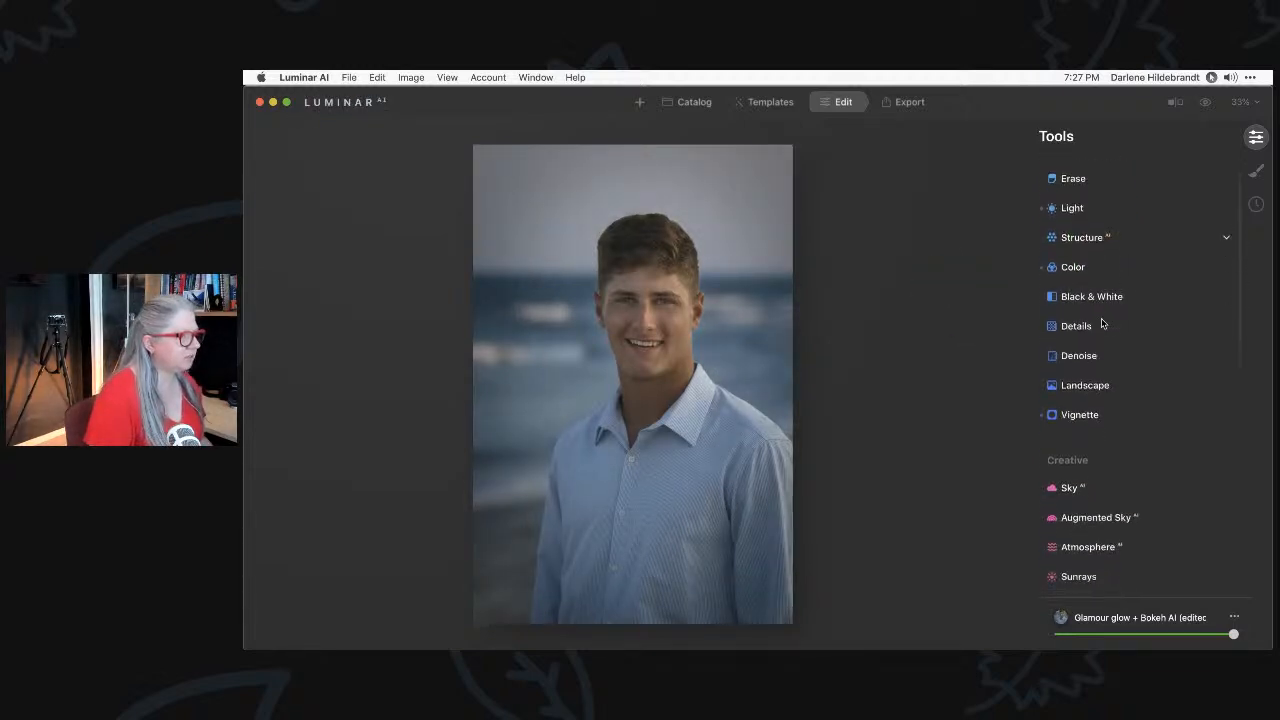
scroll(1102, 322, "down", 2)
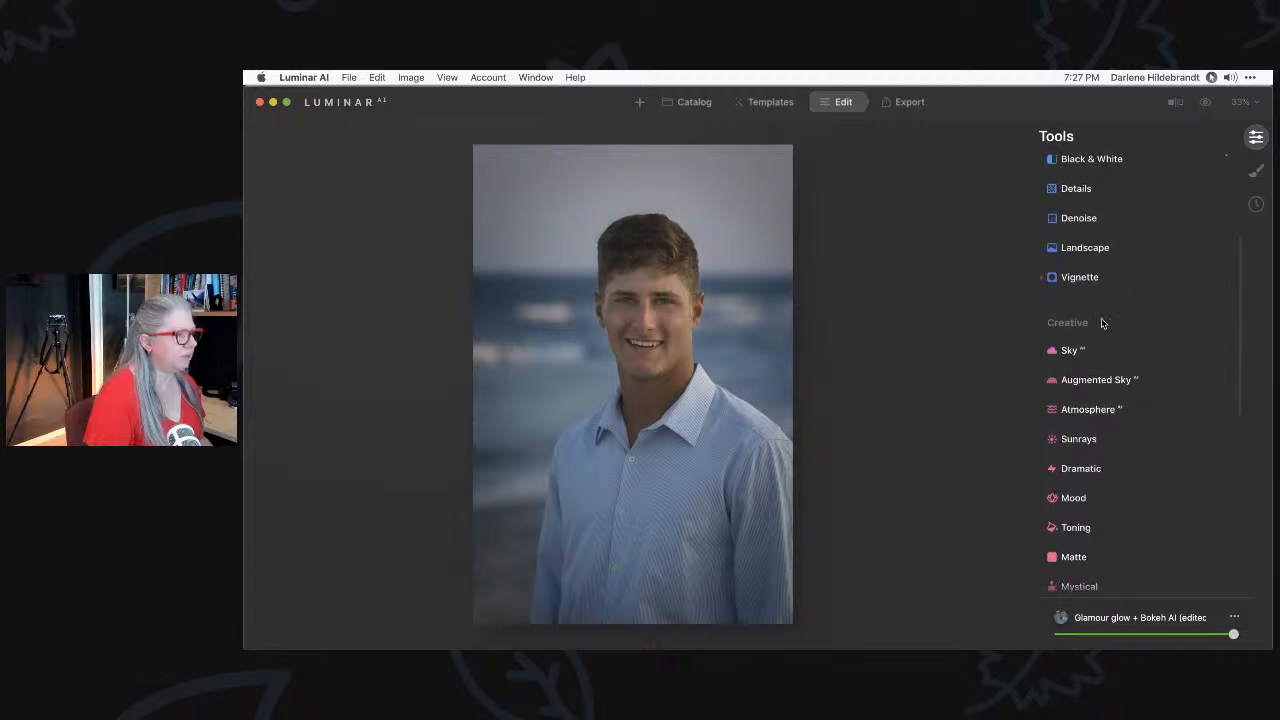
left_click(1100, 350)
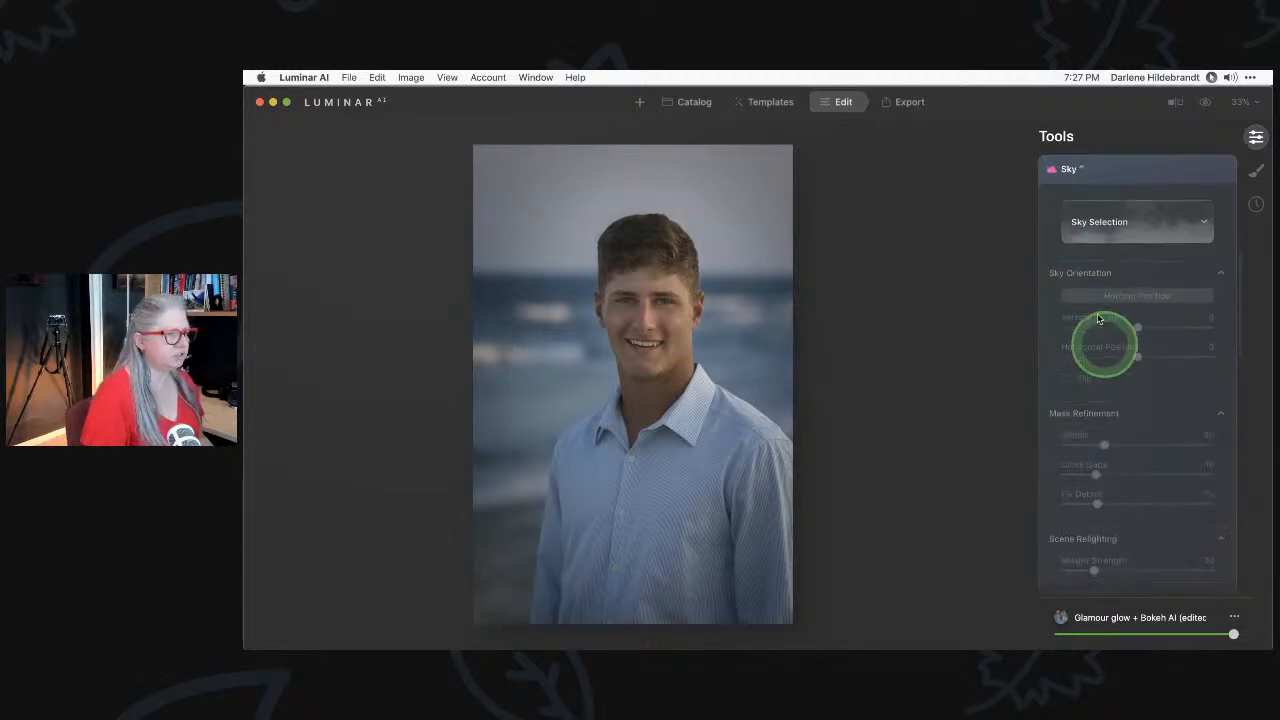
left_click(1118, 221)
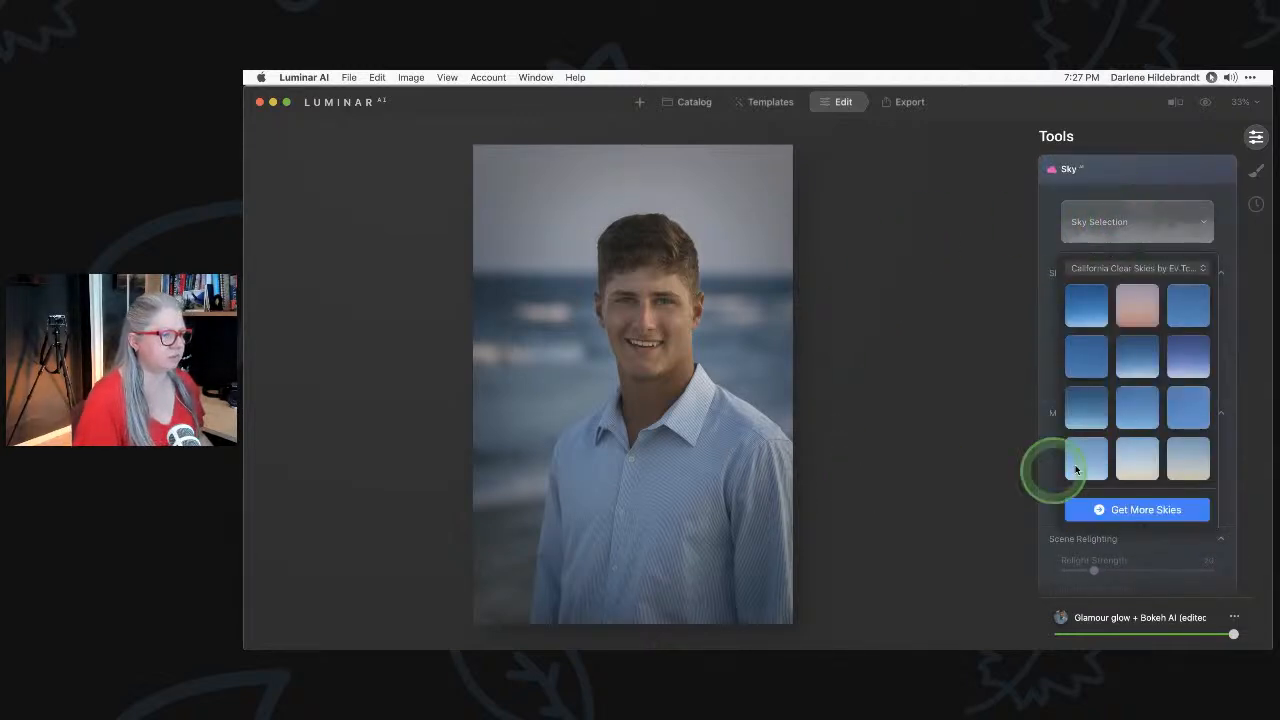
left_click(1187, 455)
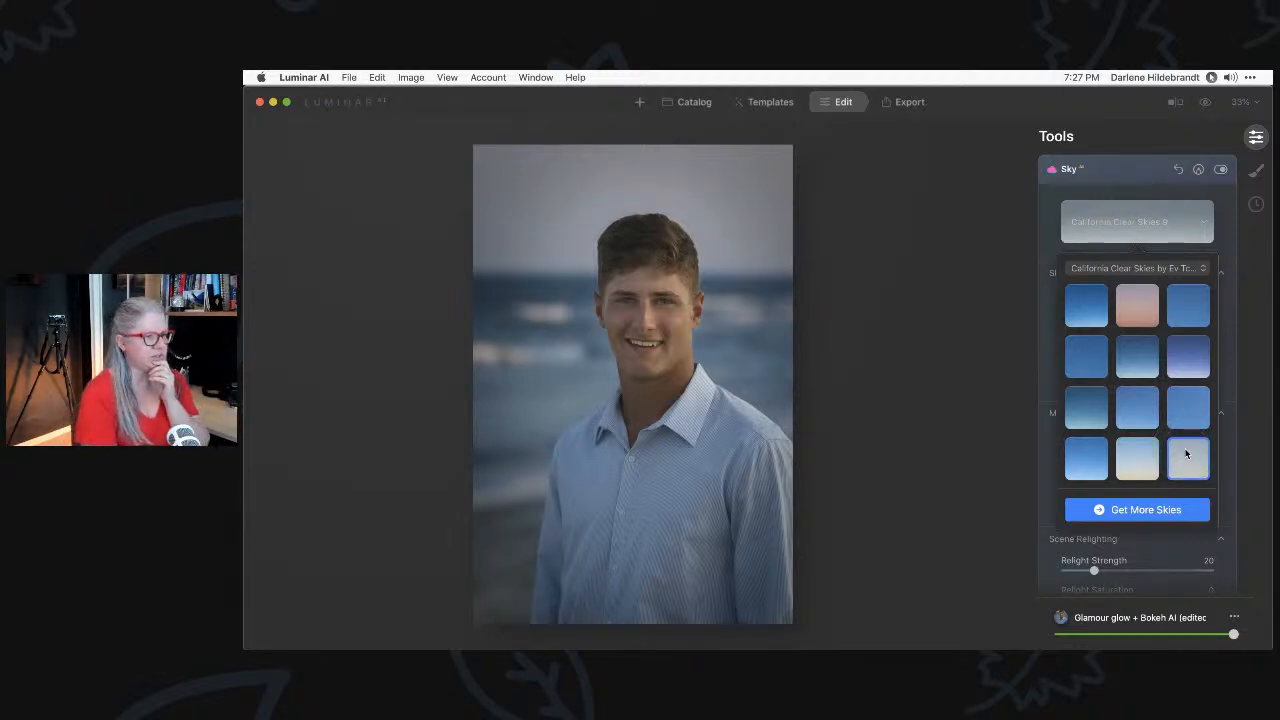
left_click(1187, 455)
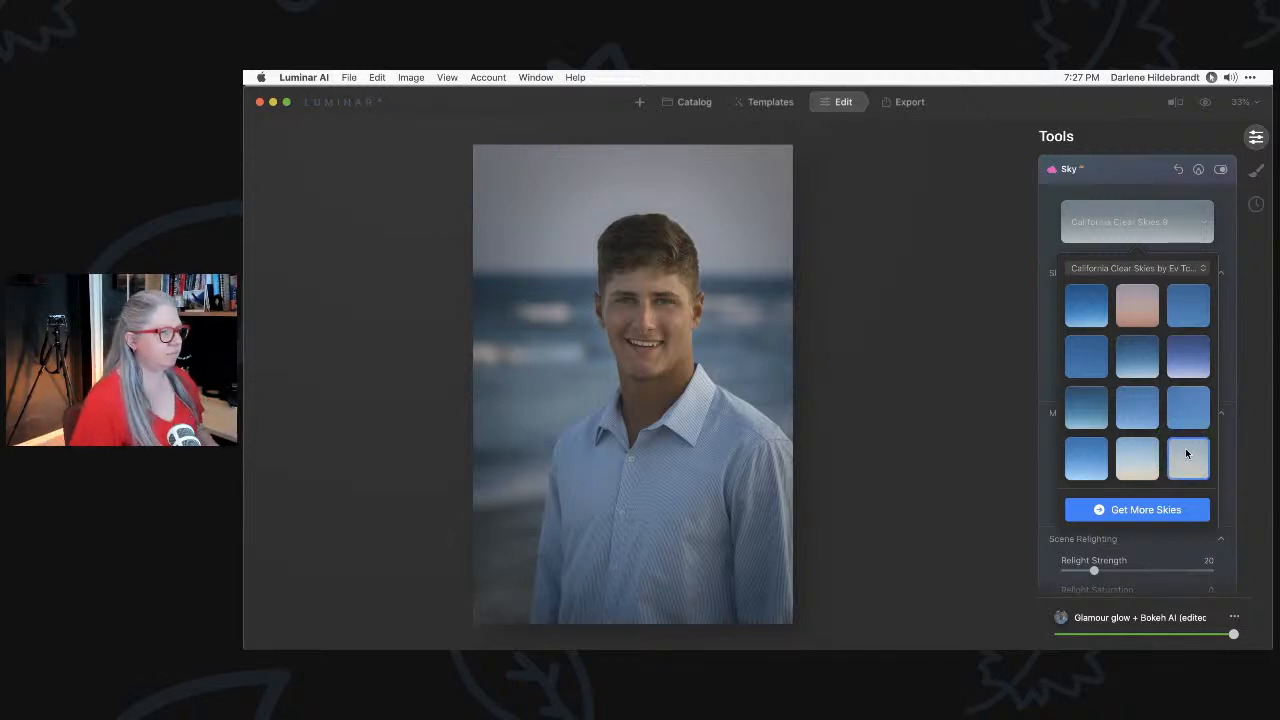
left_click(1187, 455)
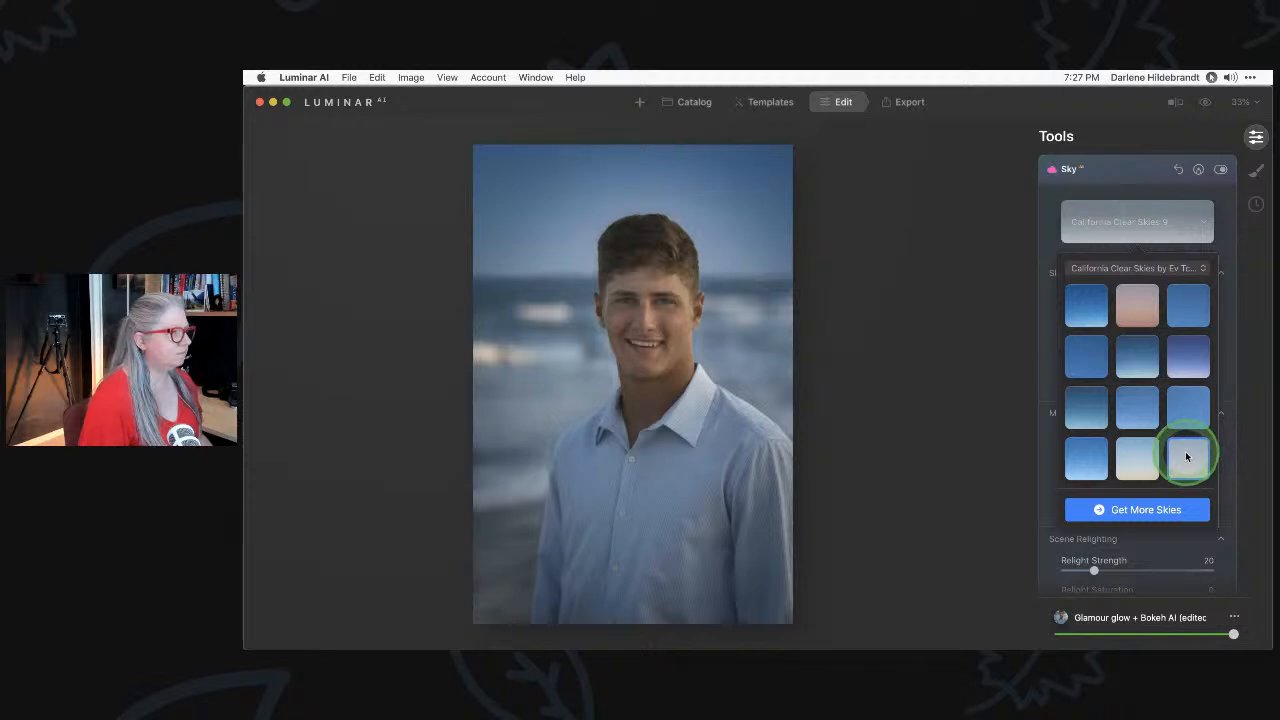
left_click(1108, 418)
left_click(1043, 223)
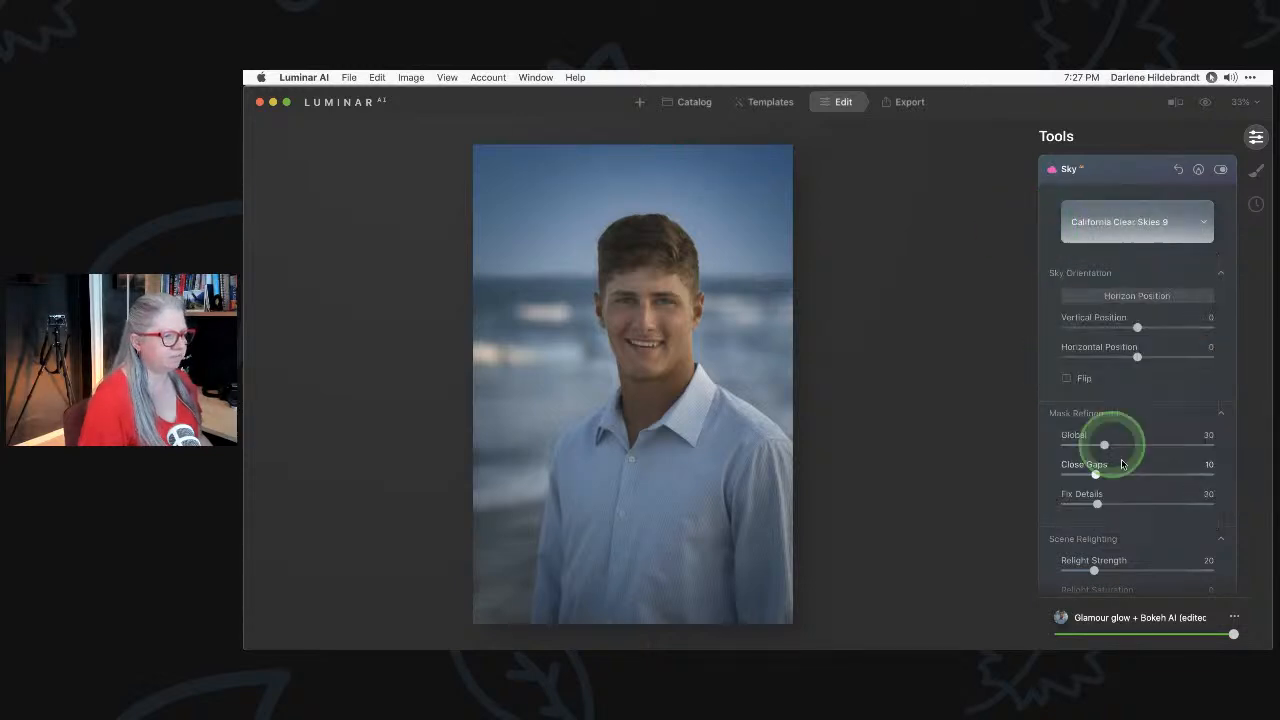
In the Sky Adjustments, set Warmth to 17, Brightness to -20 and Atmospheric Haze to 46.
scroll(1122, 474, "down", 10)
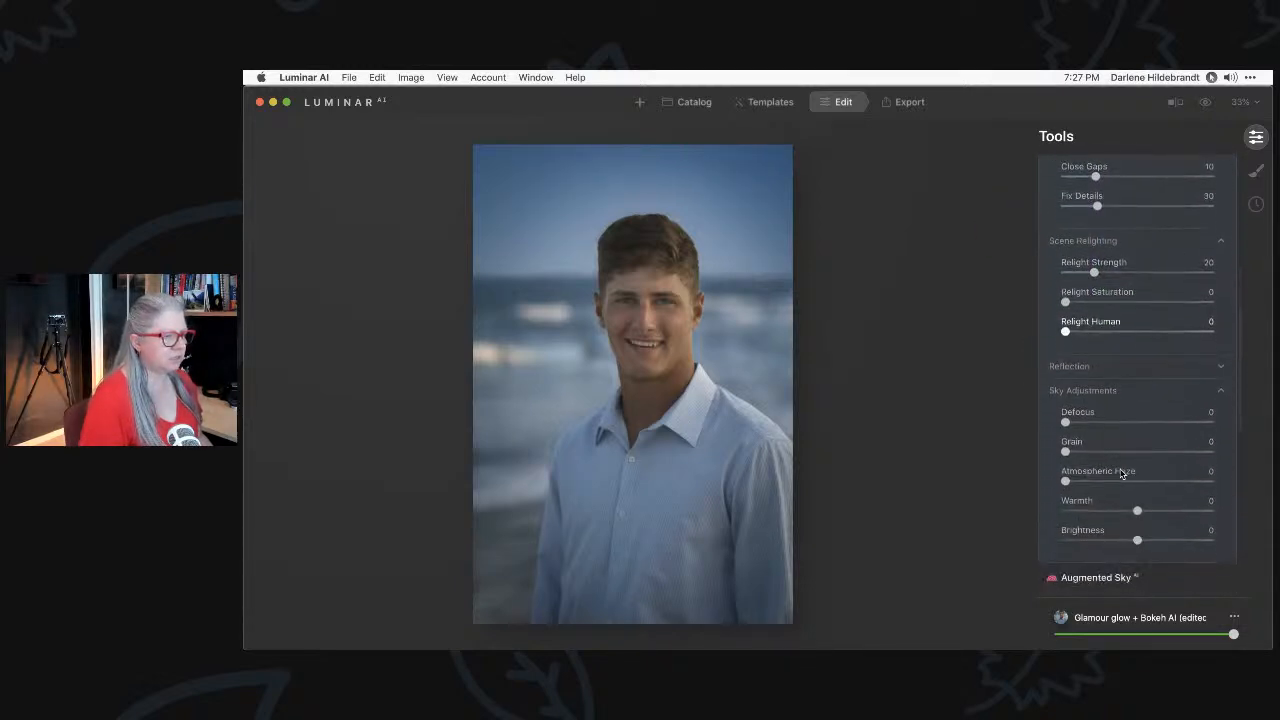
left_click(1126, 494)
left_click_drag(1126, 494, 1122, 524)
left_click(1134, 524)
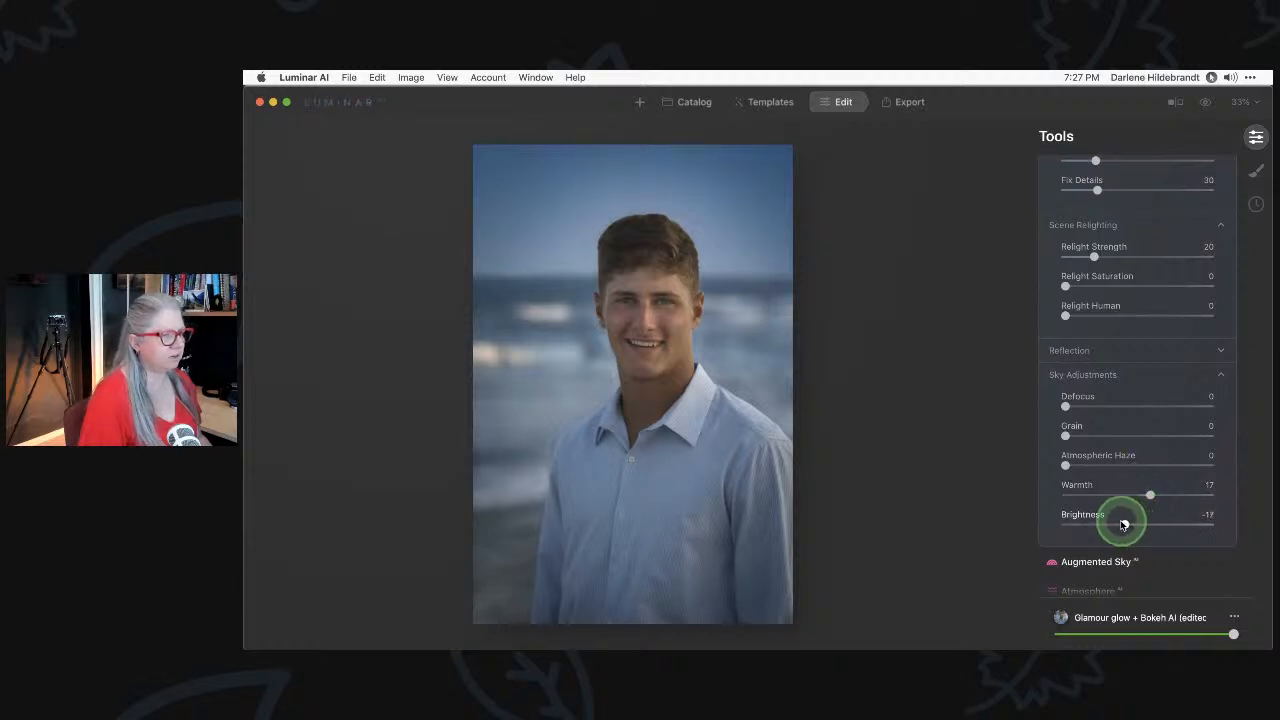
left_click(1110, 464)
Review the Sky tool's orientation, mask and relighting settings, and compare the edited portrait with the original photo.
scroll(1125, 466, "up", 5)
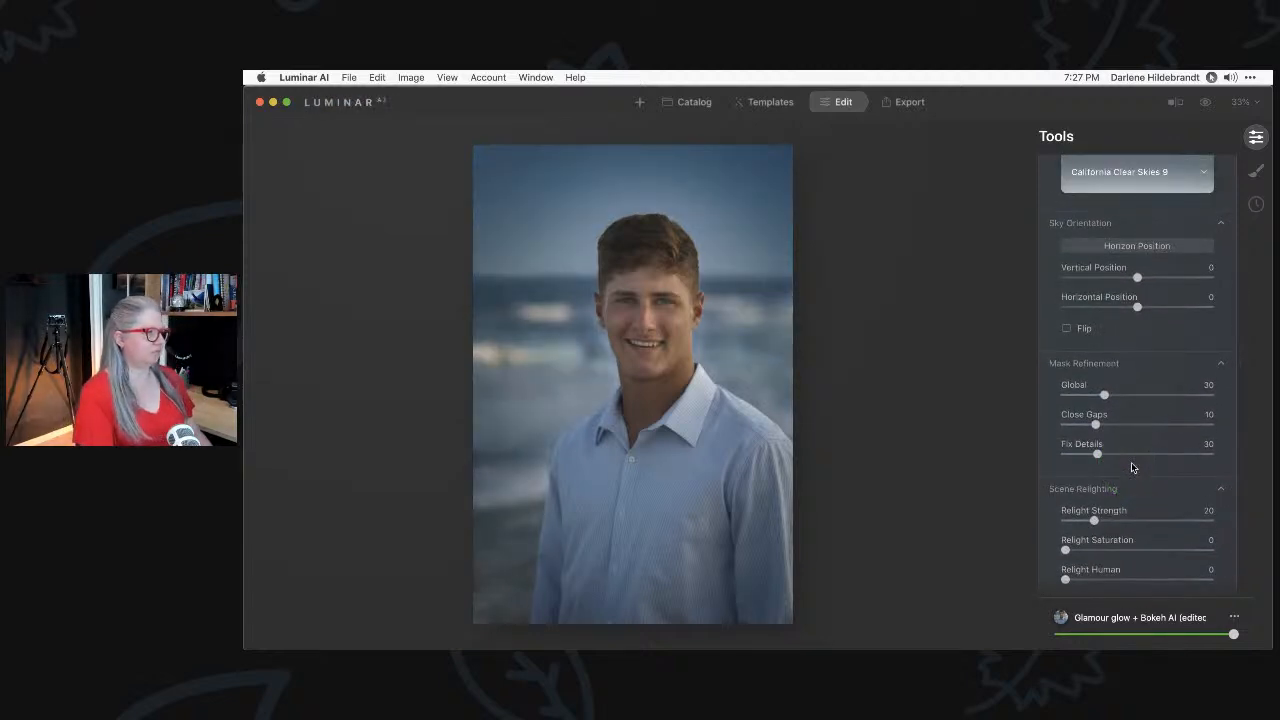
scroll(1132, 467, "down", 1)
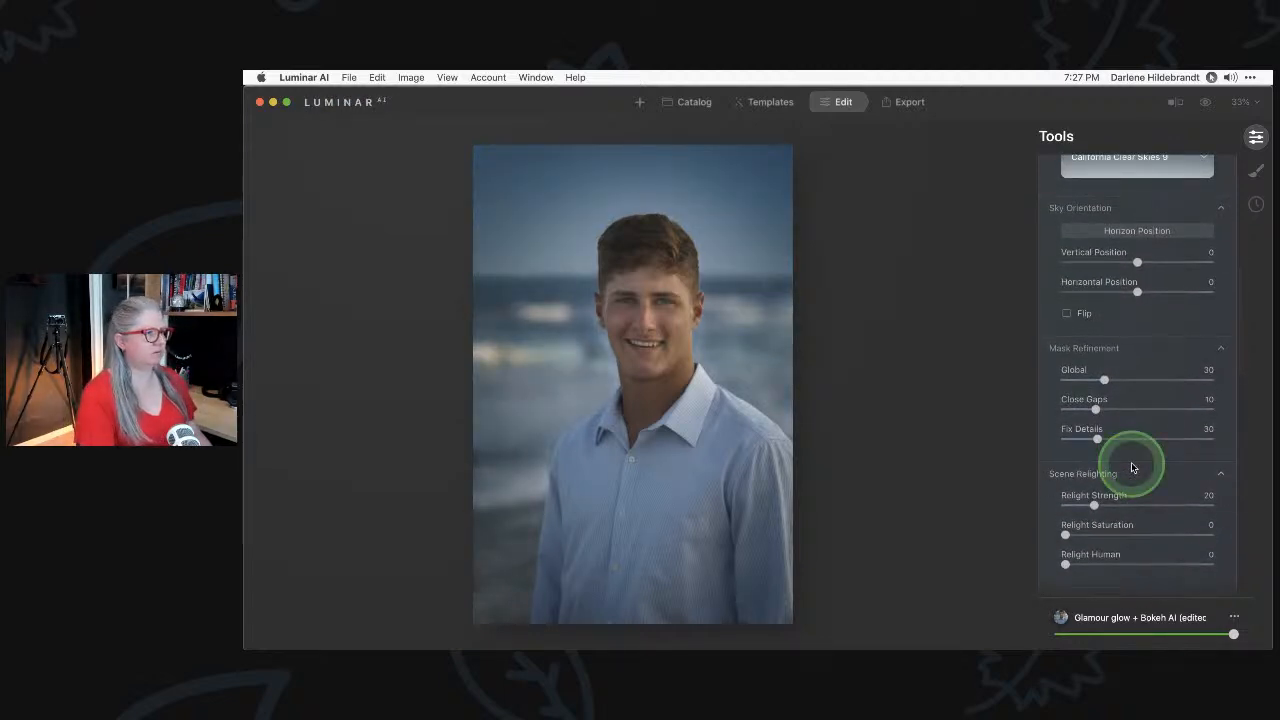
scroll(1132, 467, "up", 1)
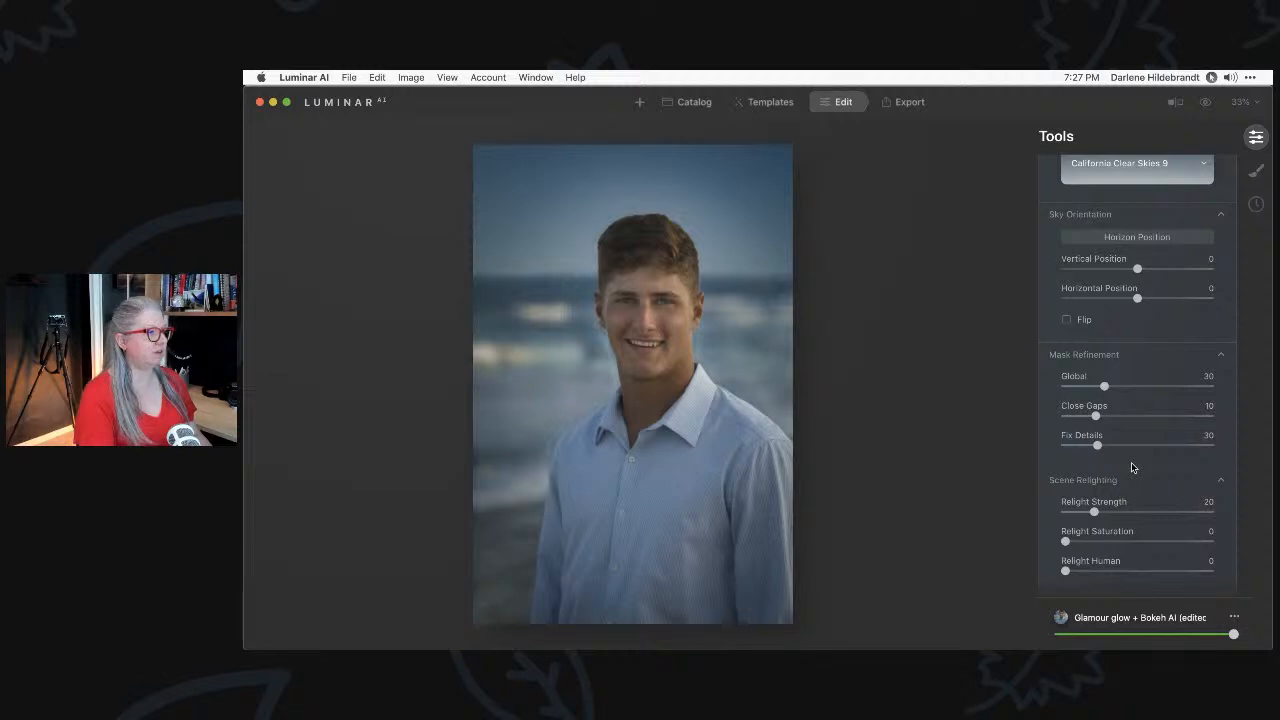
scroll(1138, 378, "down", 1)
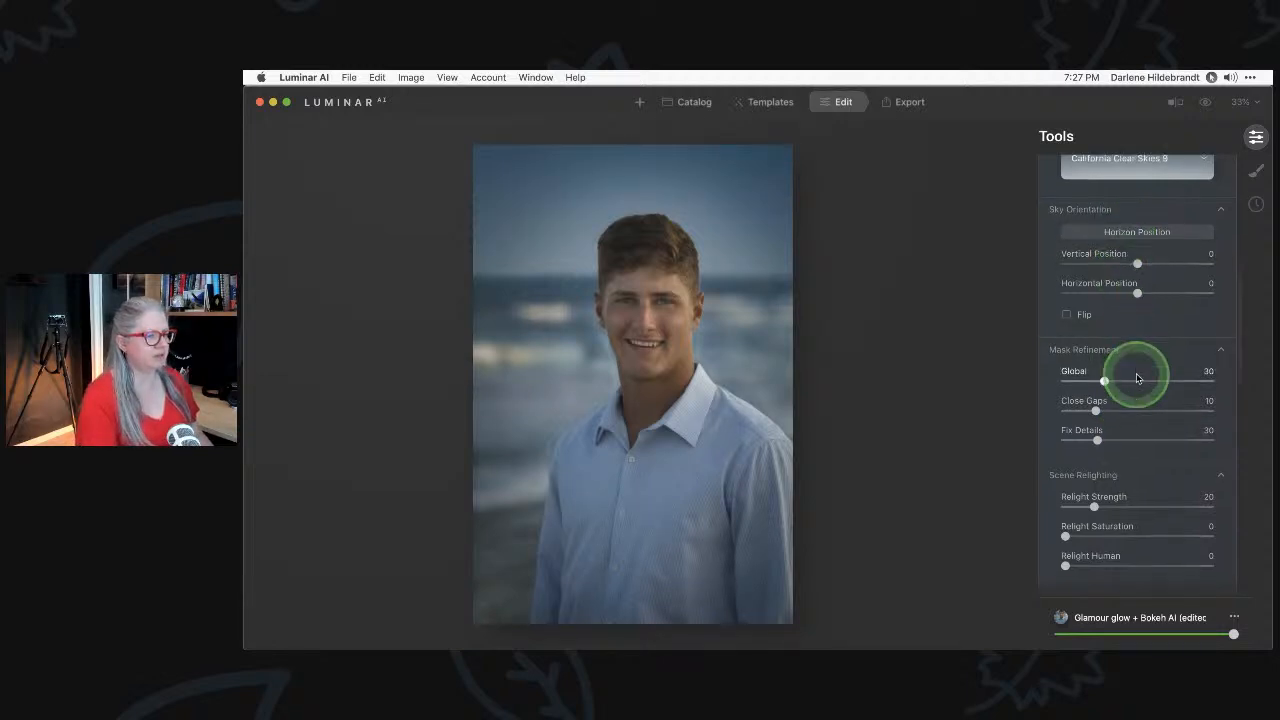
scroll(1136, 377, "down", 2)
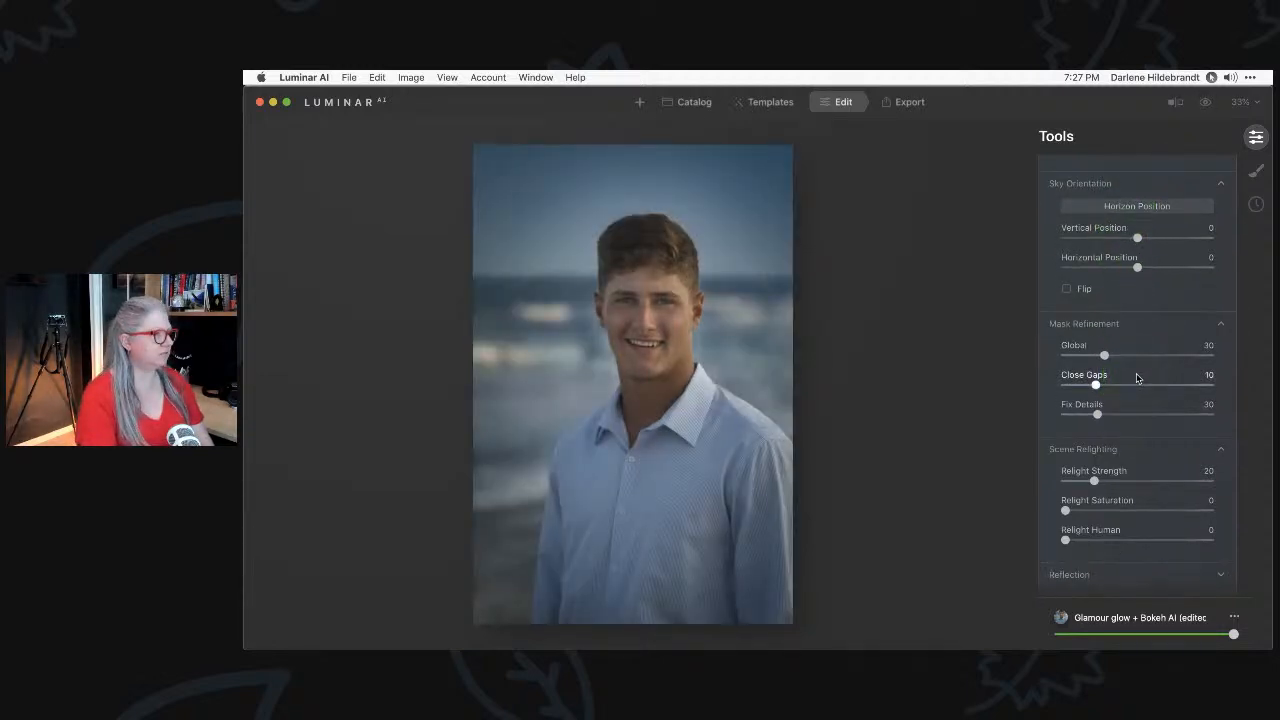
key("backslash")
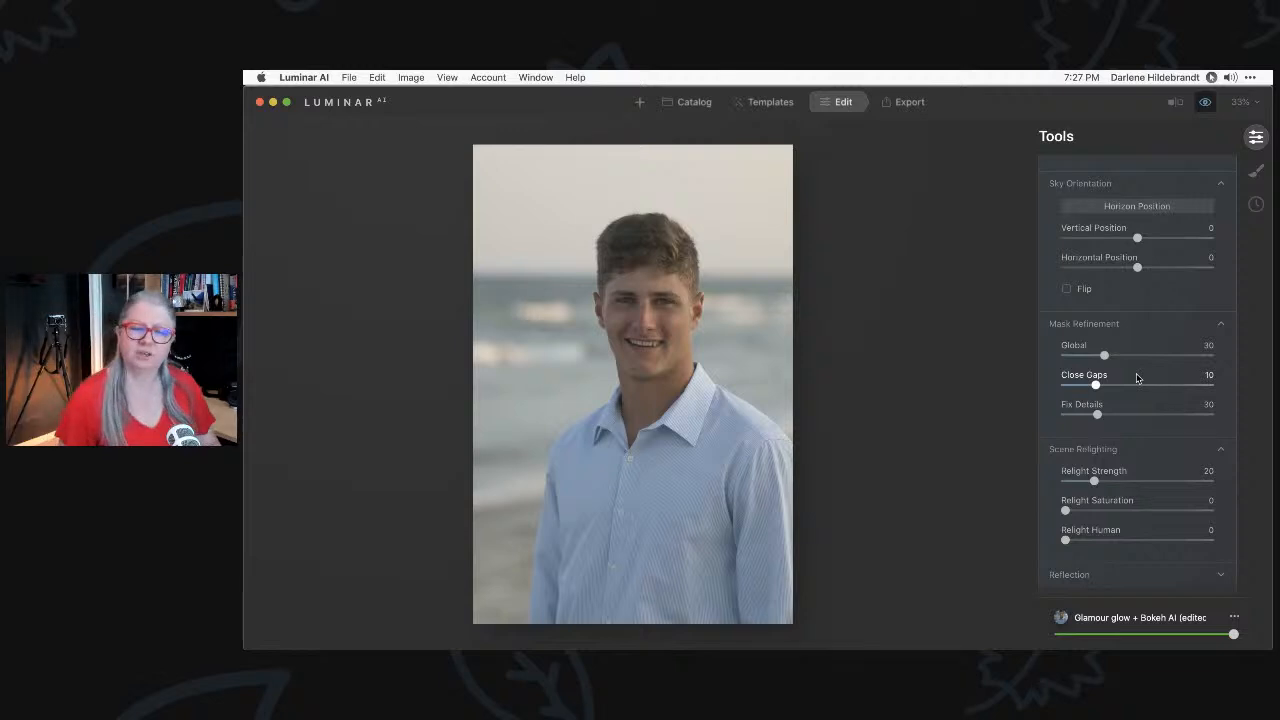
key("backslash")
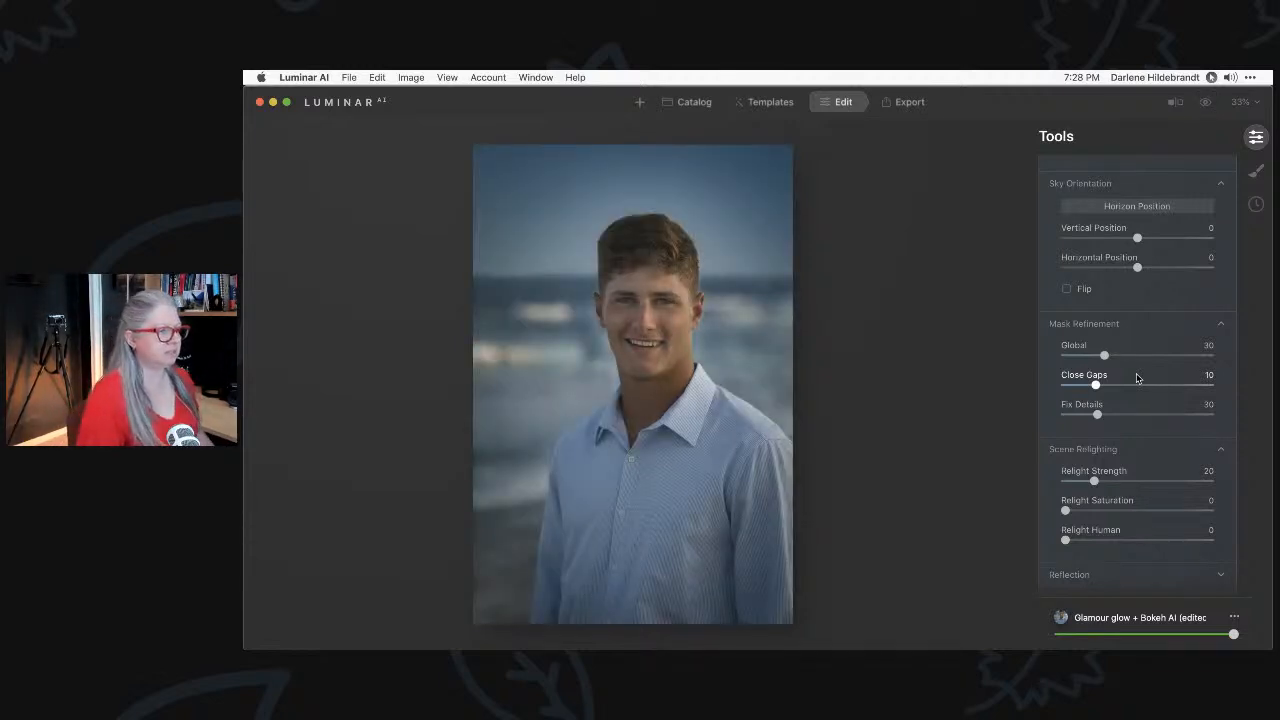
Set the replaced sky's Warmth to 12 in the Sky Adjustments.
scroll(1139, 451, "down", 10)
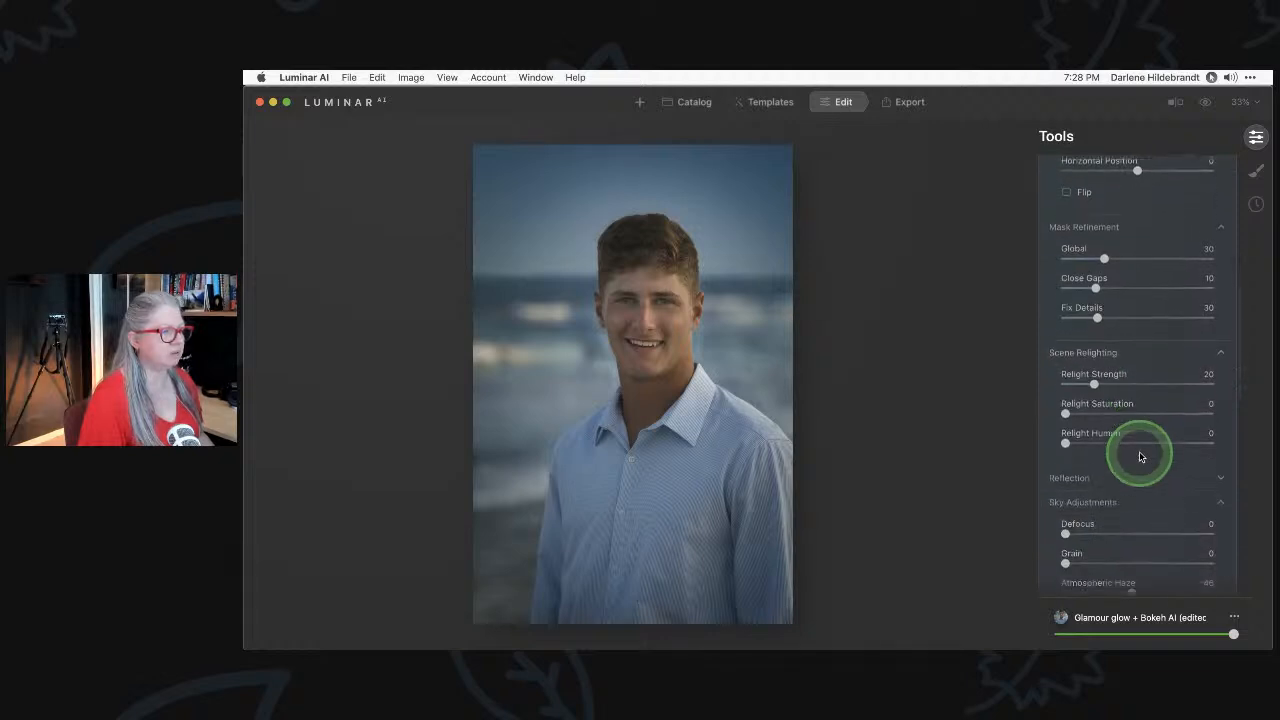
left_click_drag(1148, 498, 1146, 503)
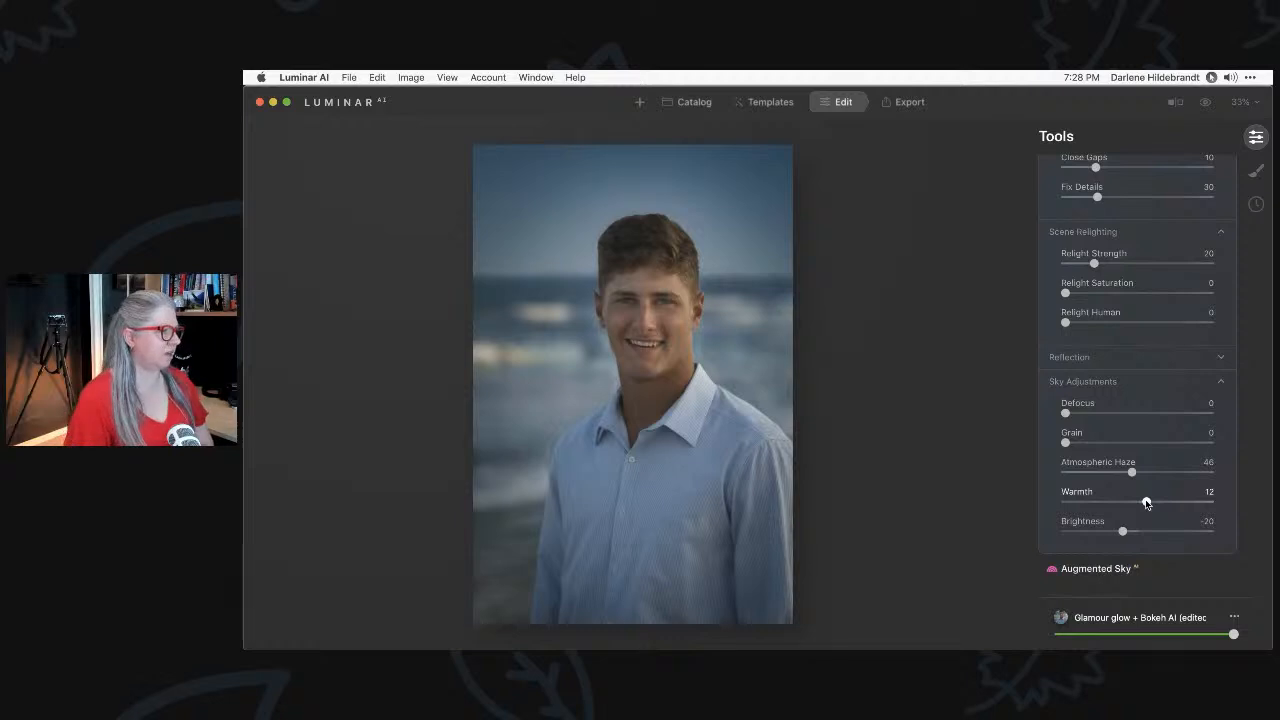
Try the Cotton_Skies 1 sky from the Cotton skies collection on the portrait, and undo the replacement.
scroll(1146, 503, "up", 20)
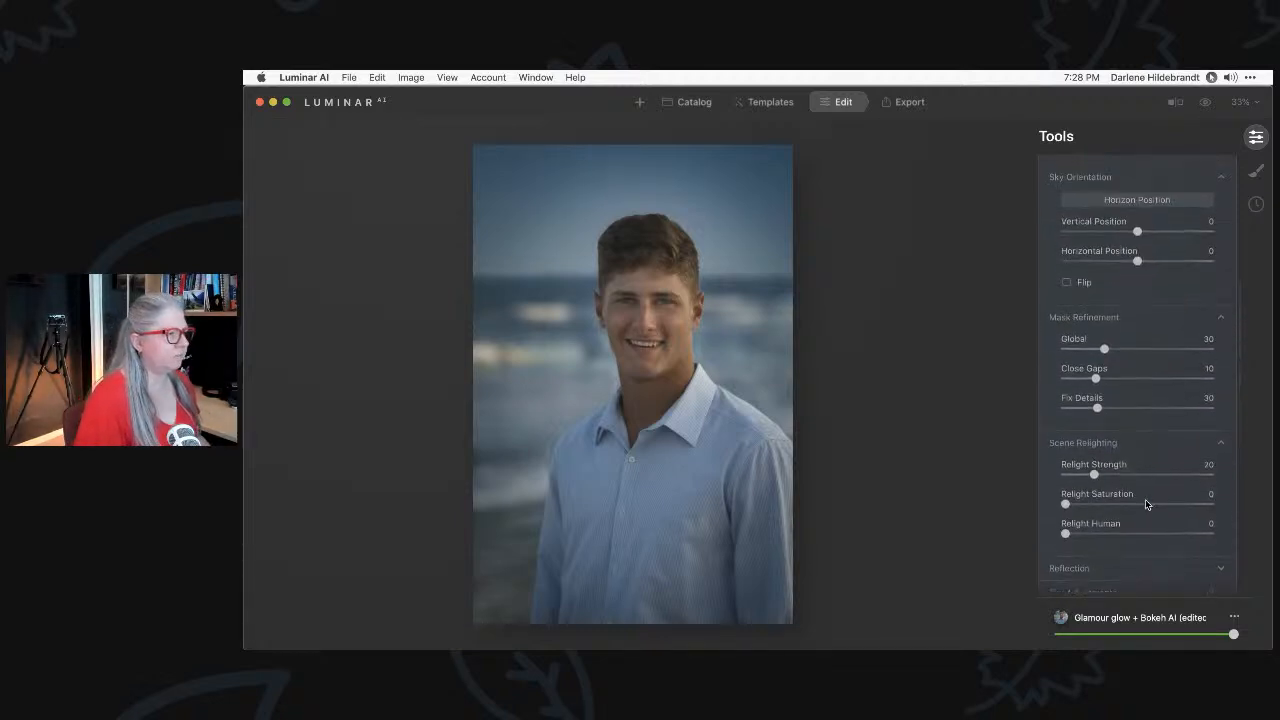
left_click(1137, 343)
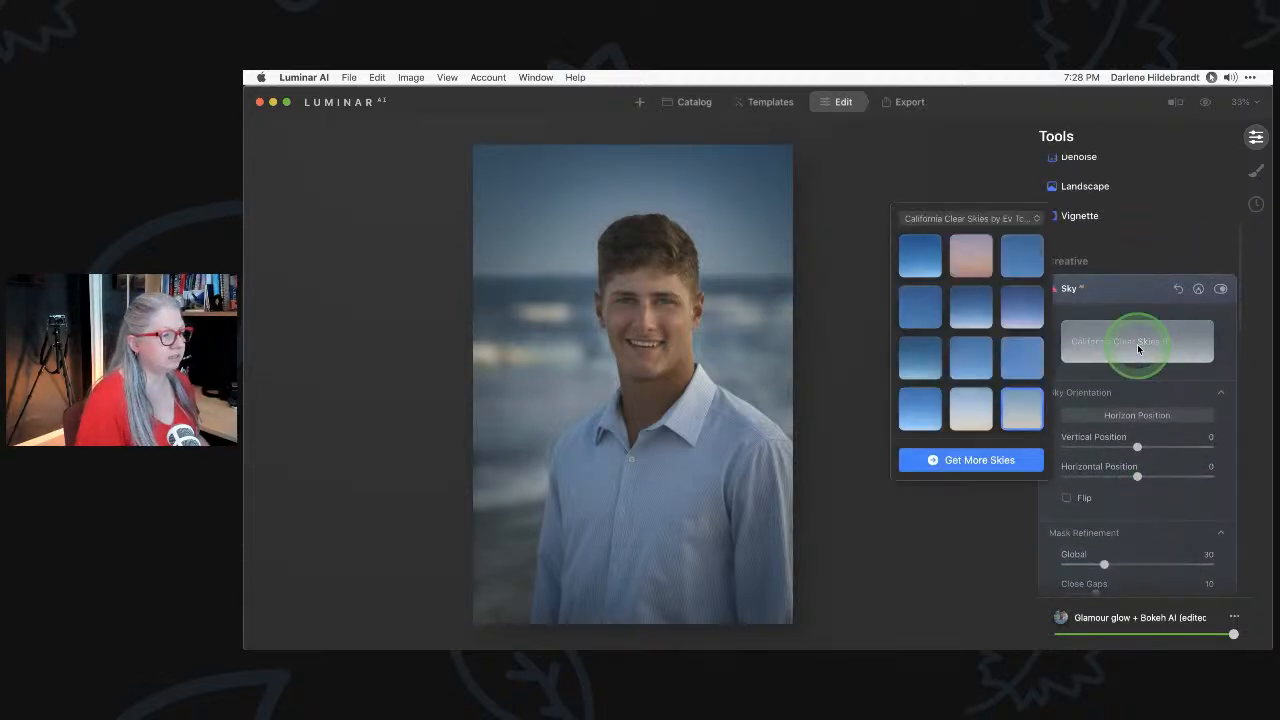
left_click(1125, 342)
left_click(1125, 342)
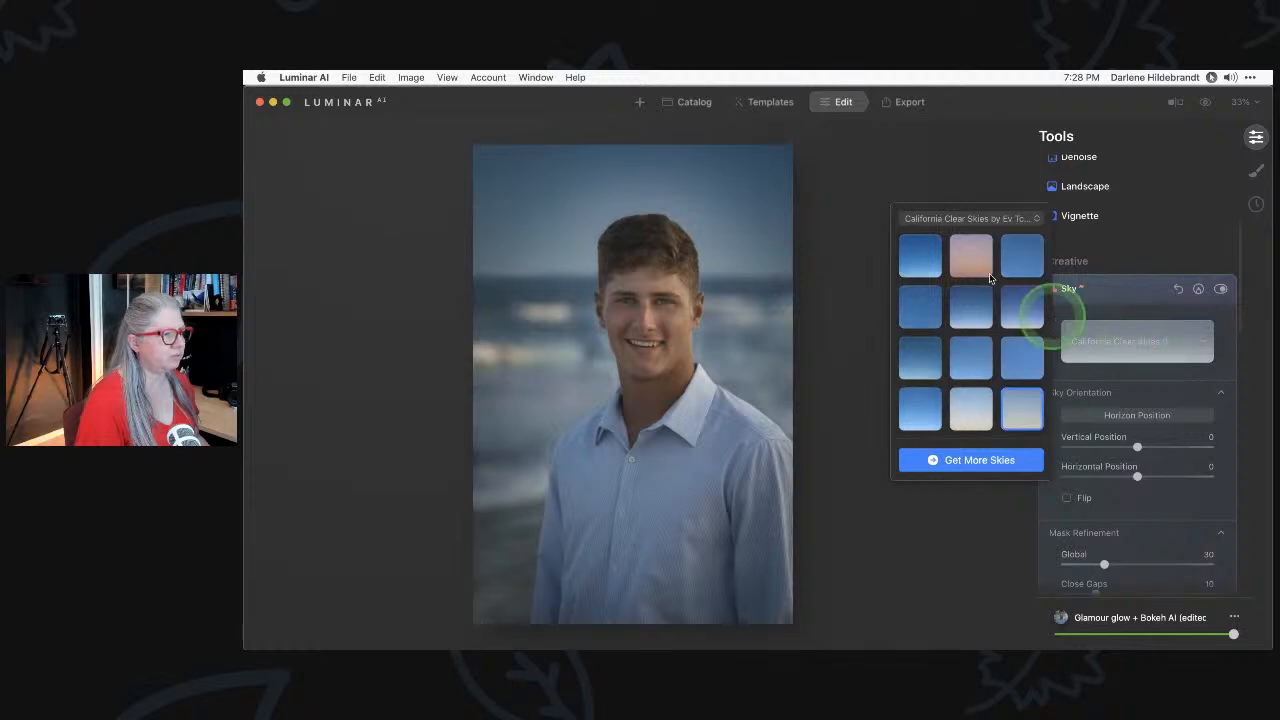
left_click(962, 216)
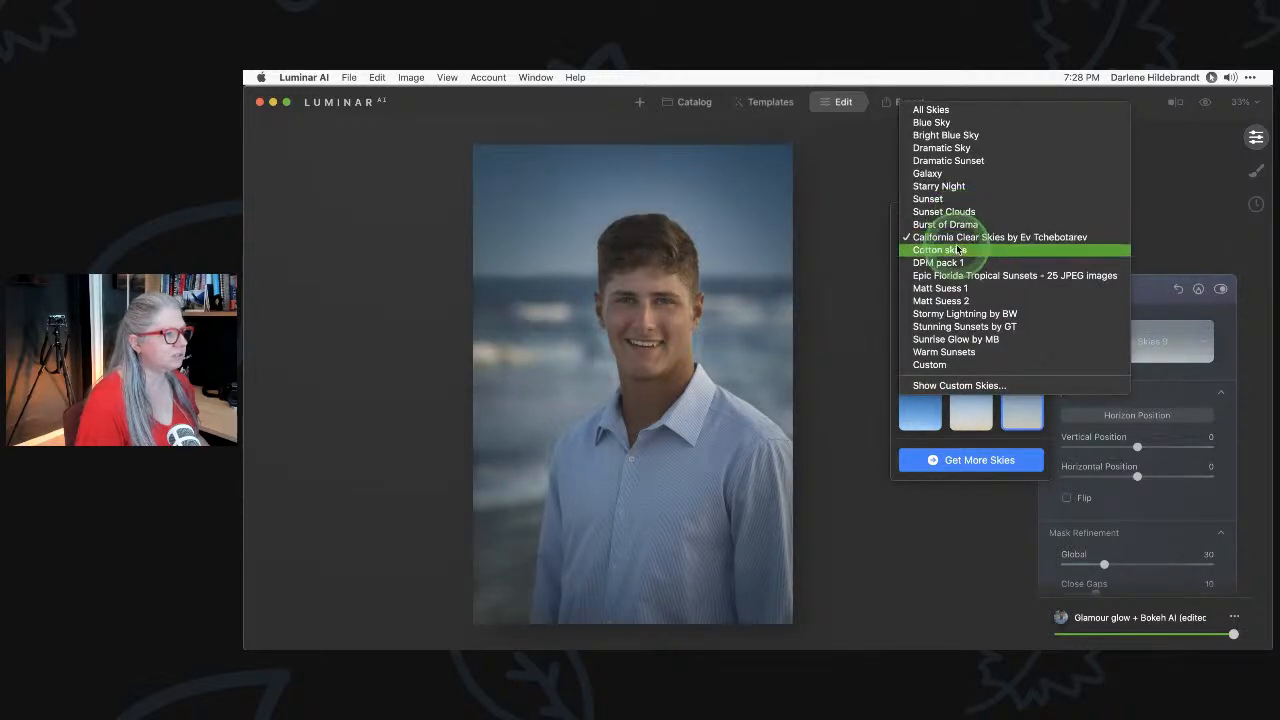
left_click(942, 250)
left_click(1170, 416)
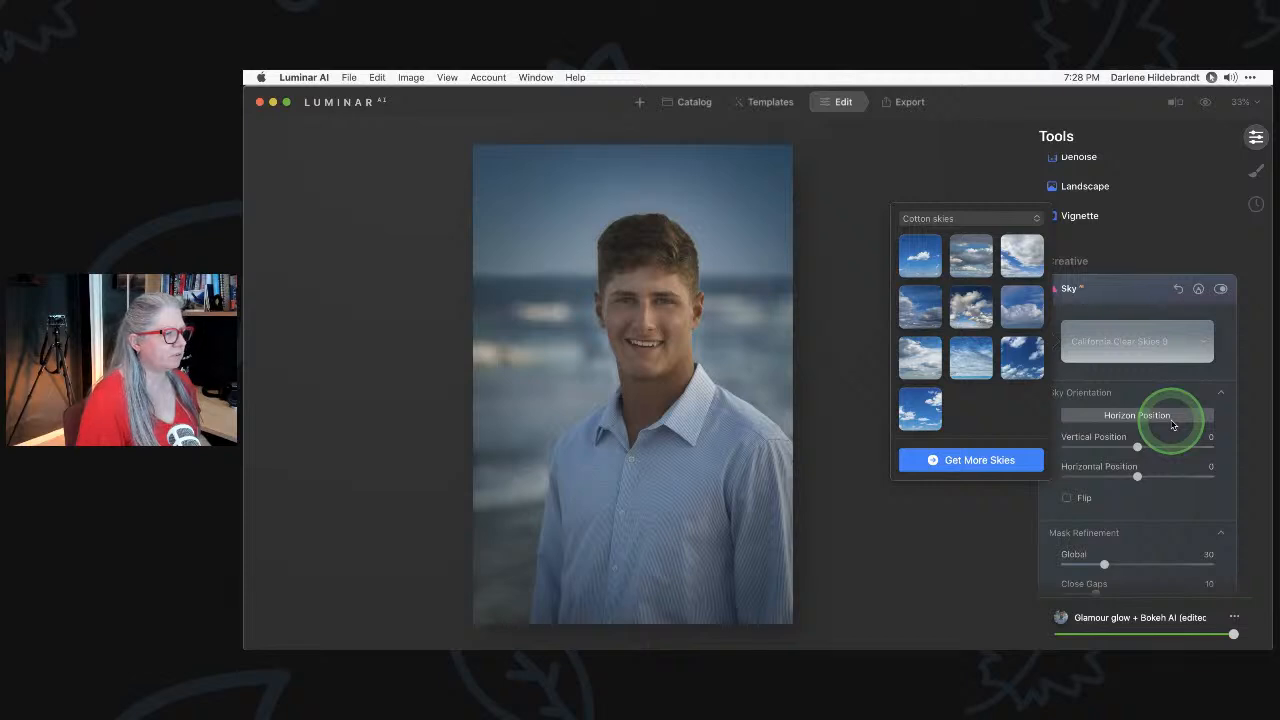
left_click(915, 257)
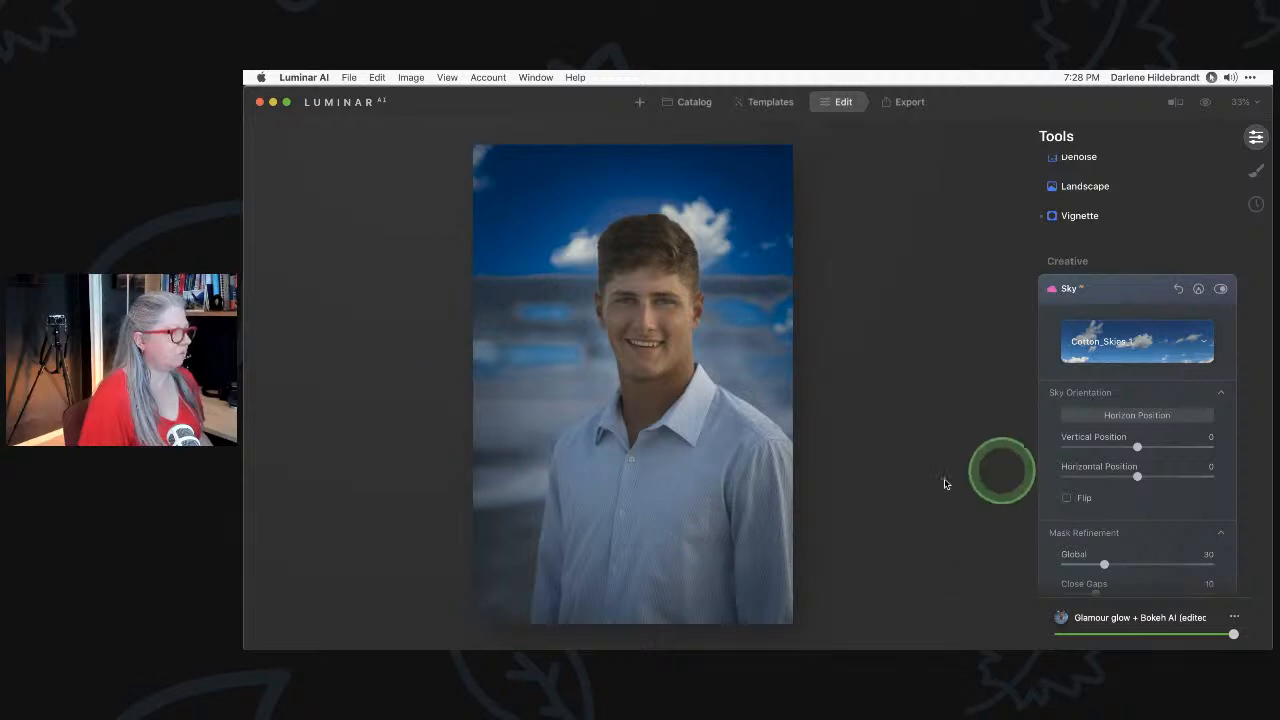
scroll(1119, 412, "down", 3)
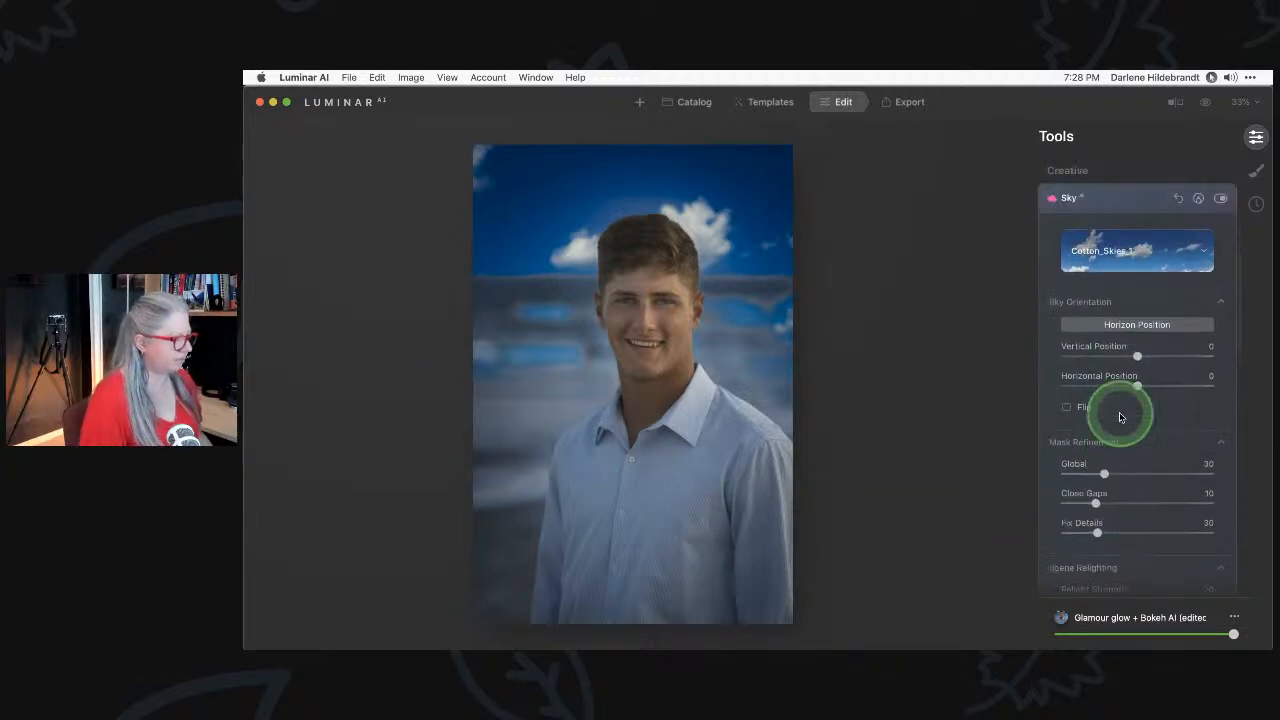
scroll(1119, 417, "up", 2)
key("super+z")
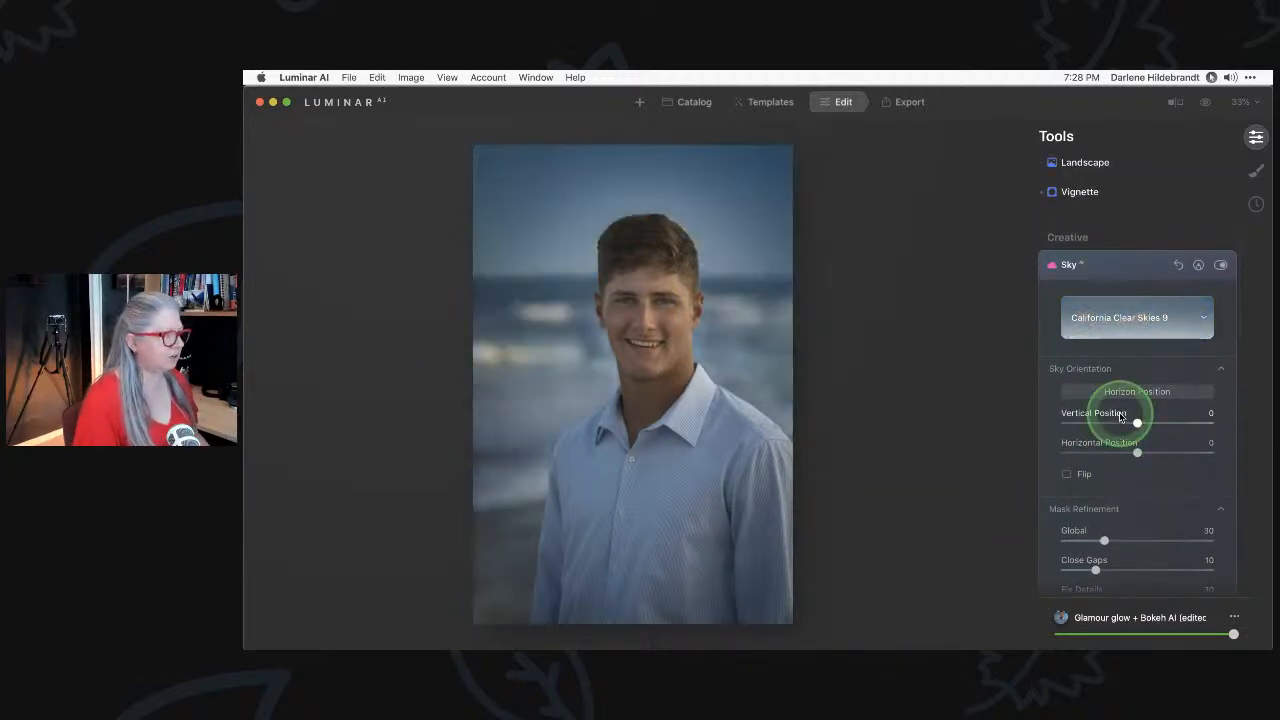
Replace the portrait's sky with Suess-Cloud-Sky_044 from the Matt Suess 1 collection.
left_click(1112, 318)
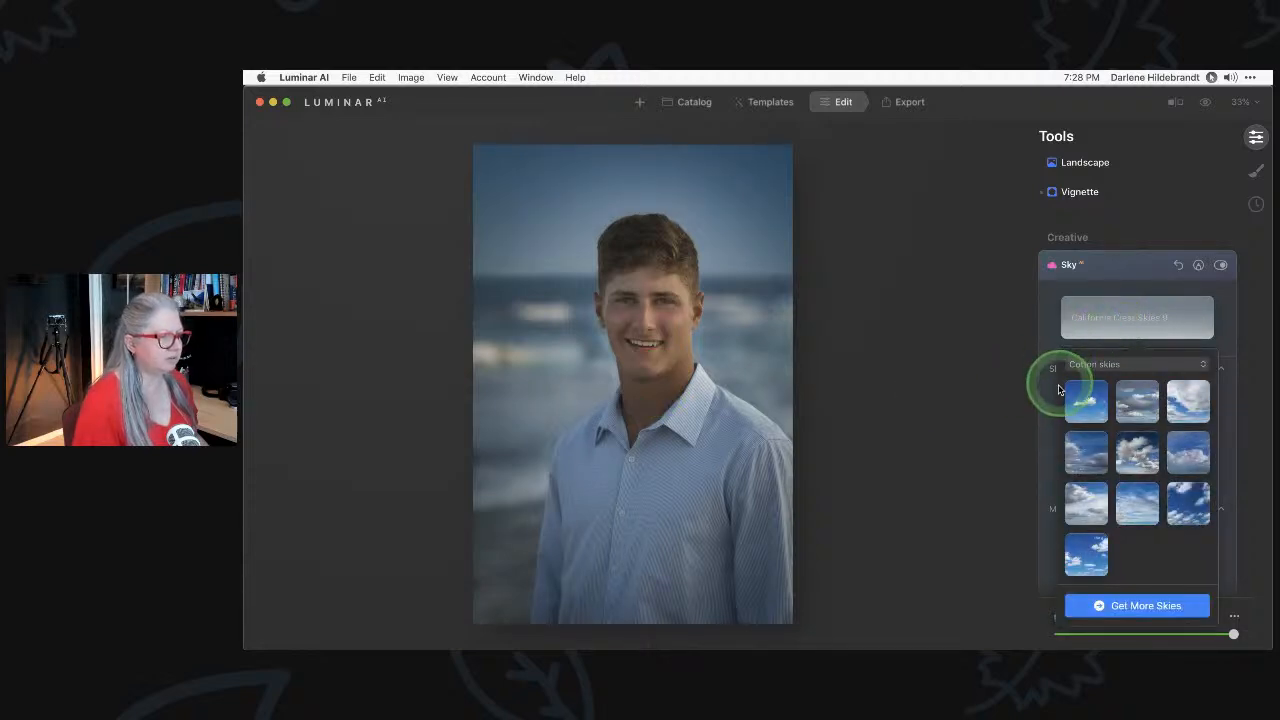
left_click(1093, 364)
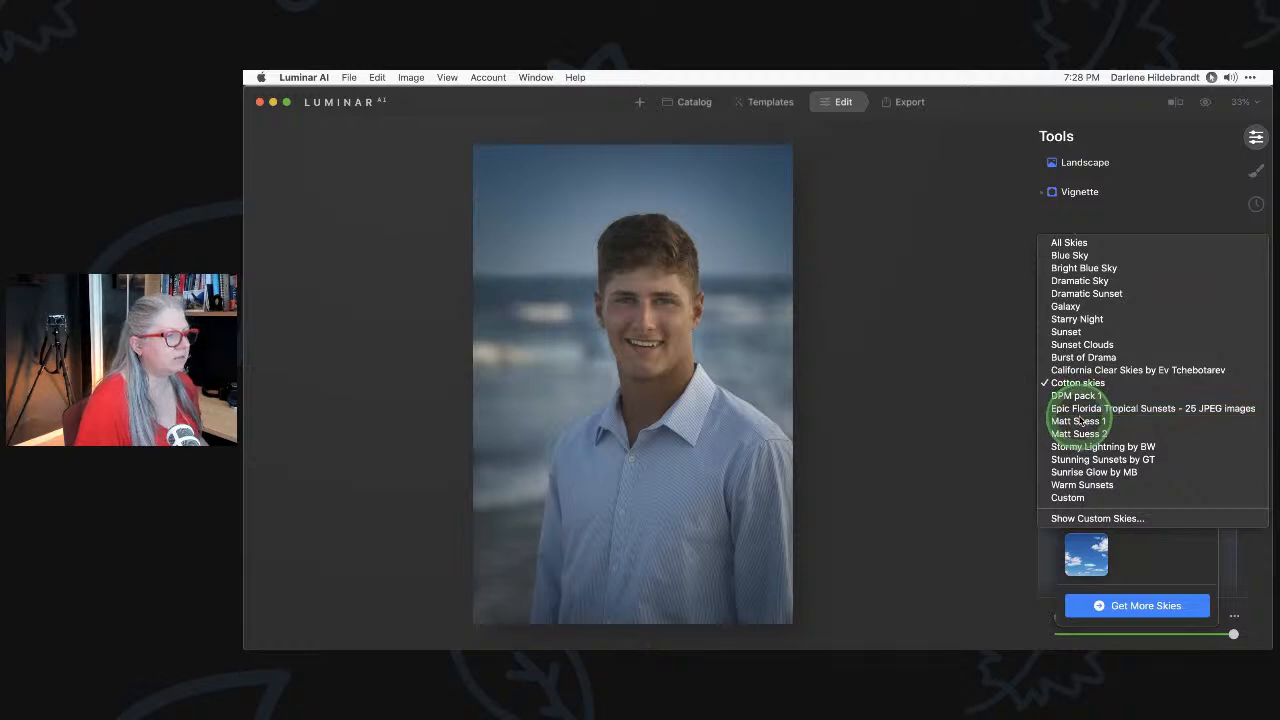
left_click(1078, 421)
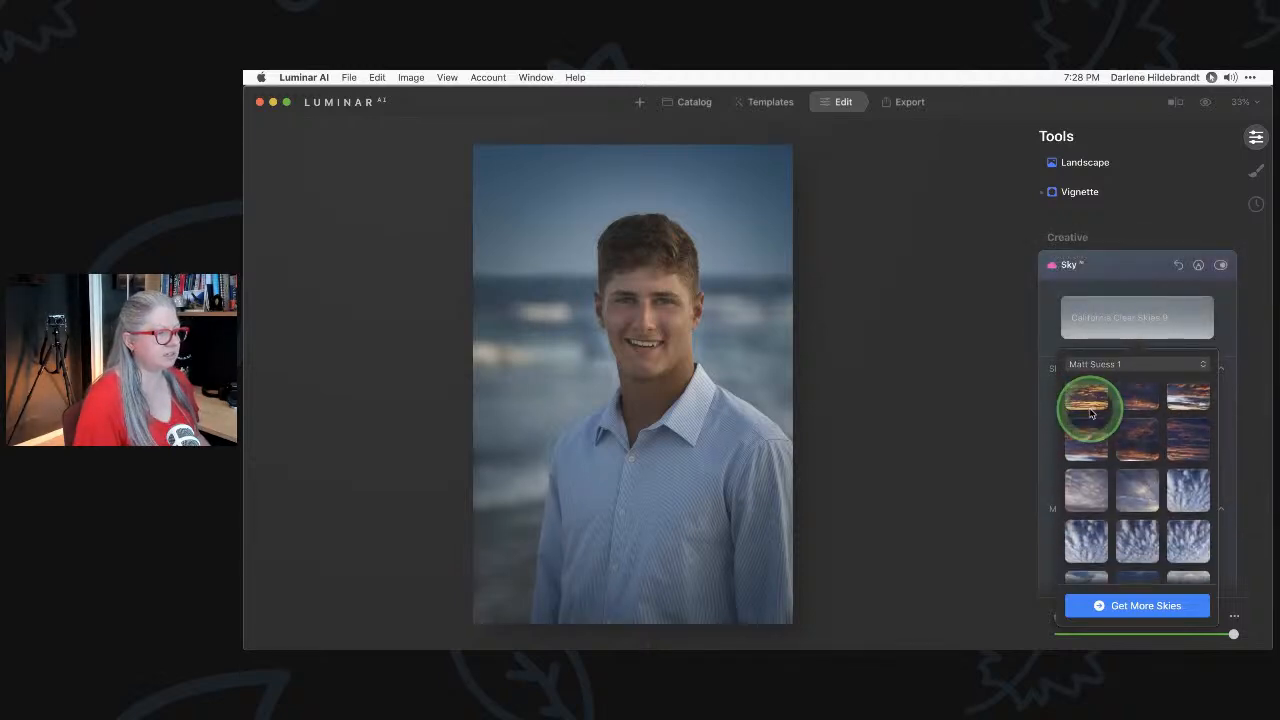
scroll(1090, 412, "down", 5)
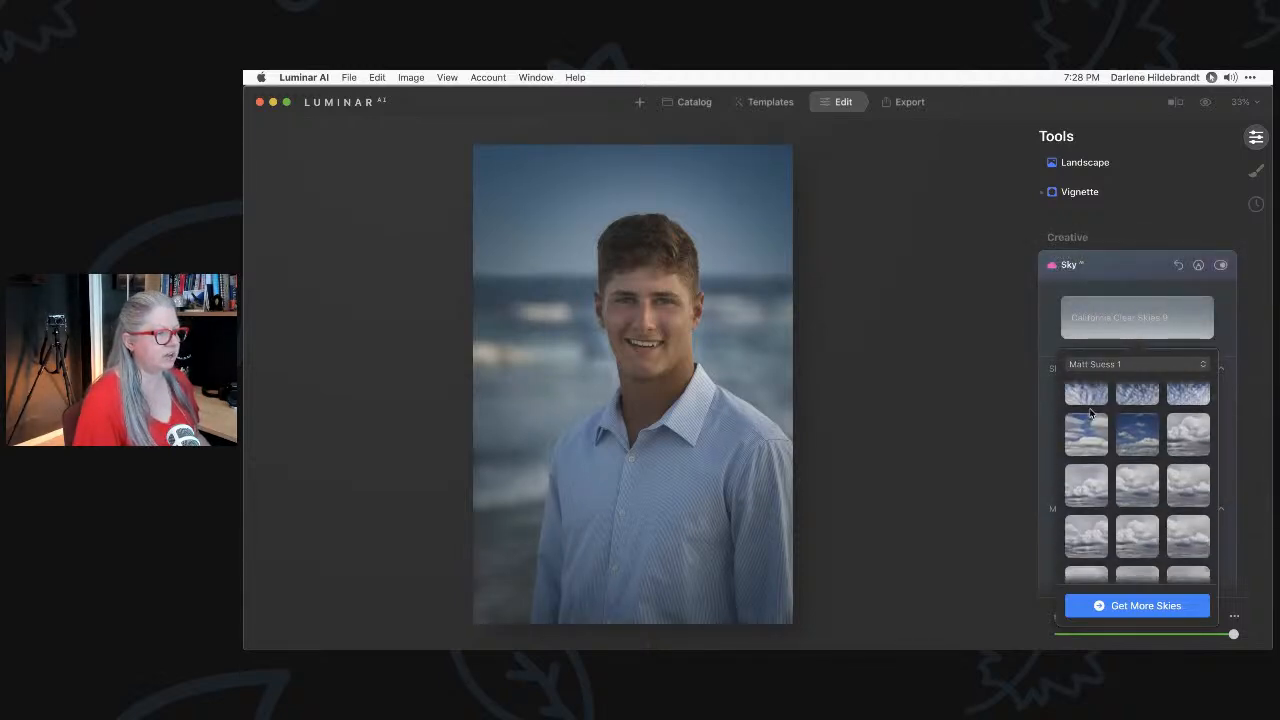
scroll(1090, 412, "down", 6)
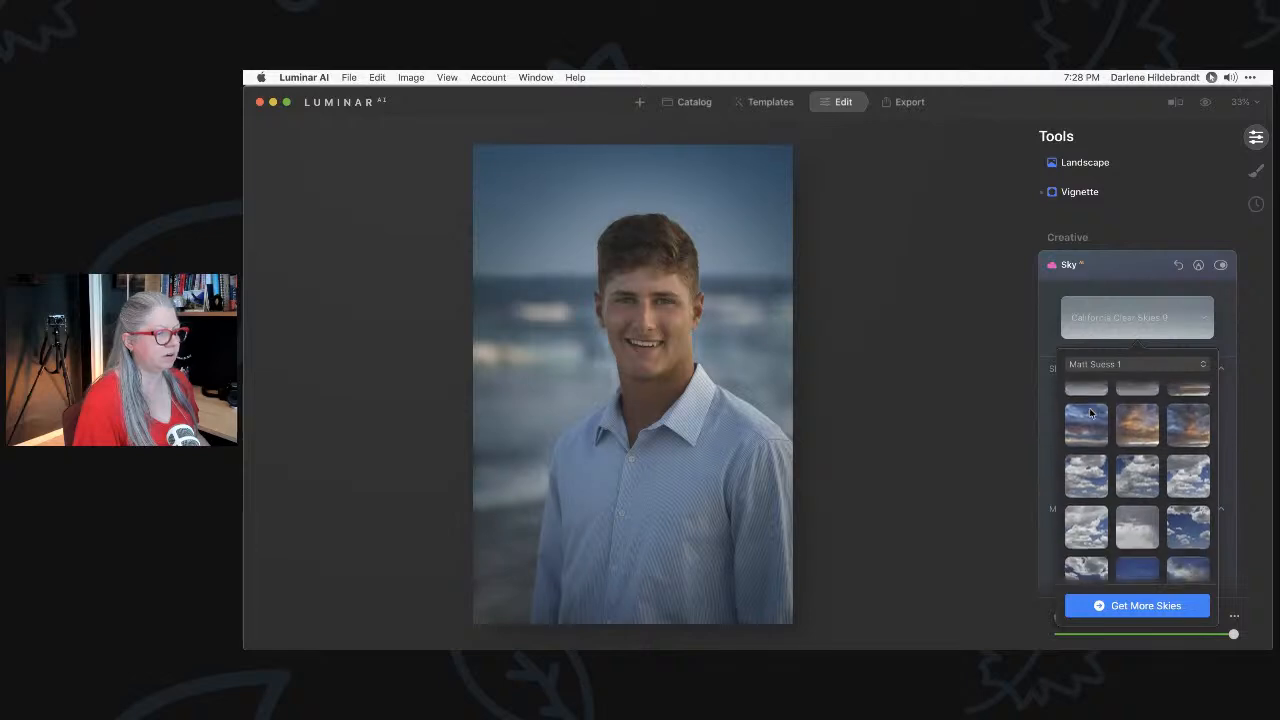
scroll(1090, 412, "down", 6)
left_click(1139, 510)
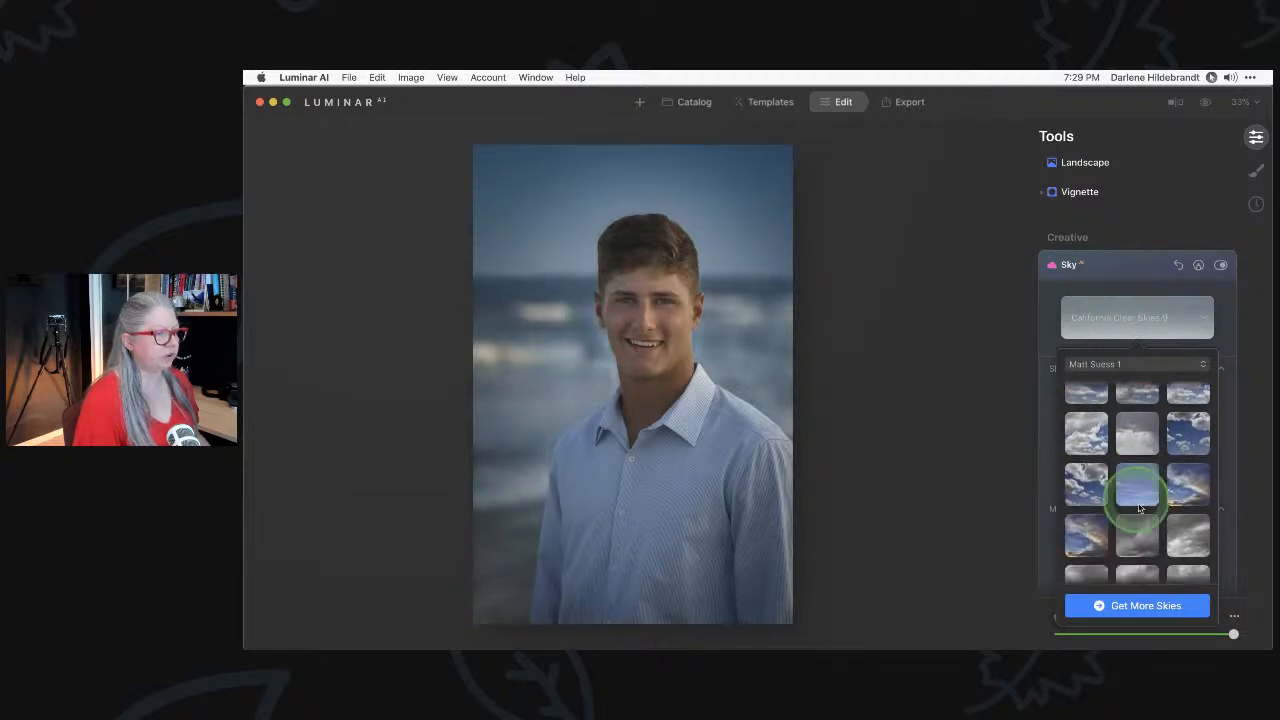
left_click(1054, 331)
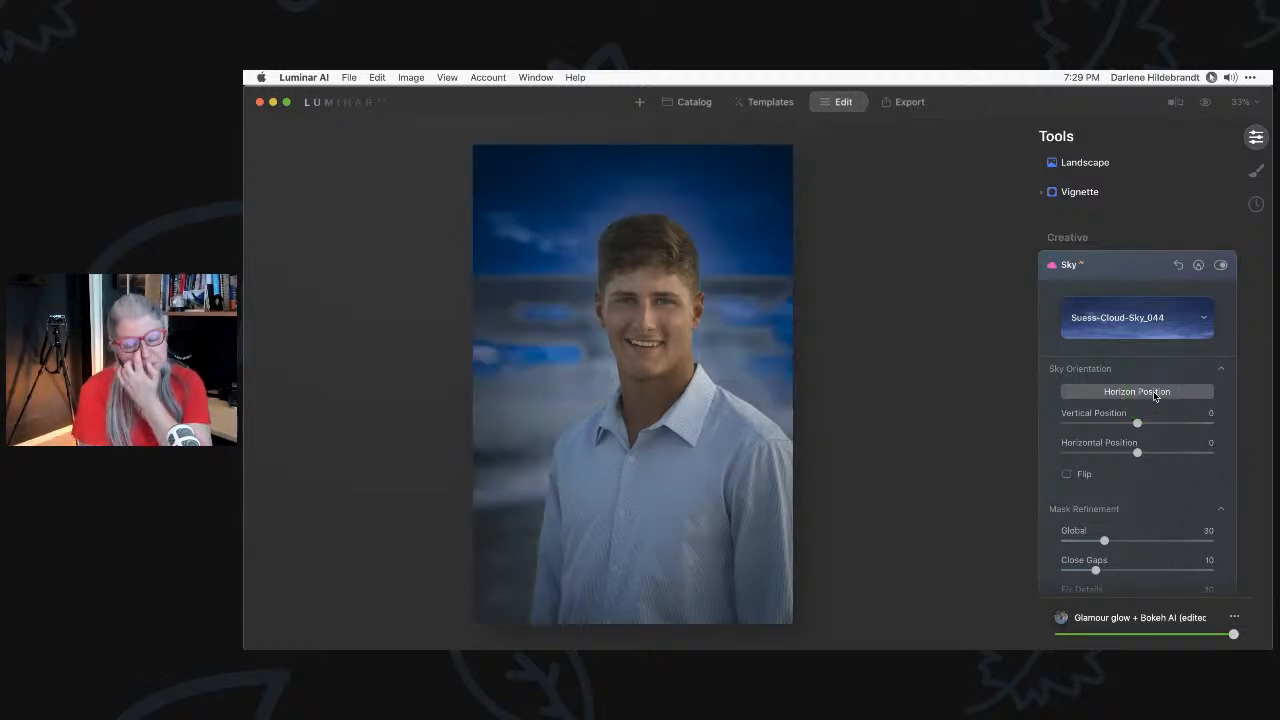
Raise the replaced sky's horizon line from the man's collar to the sea horizon near his eyes, and widen its blend zone.
left_click(1155, 394)
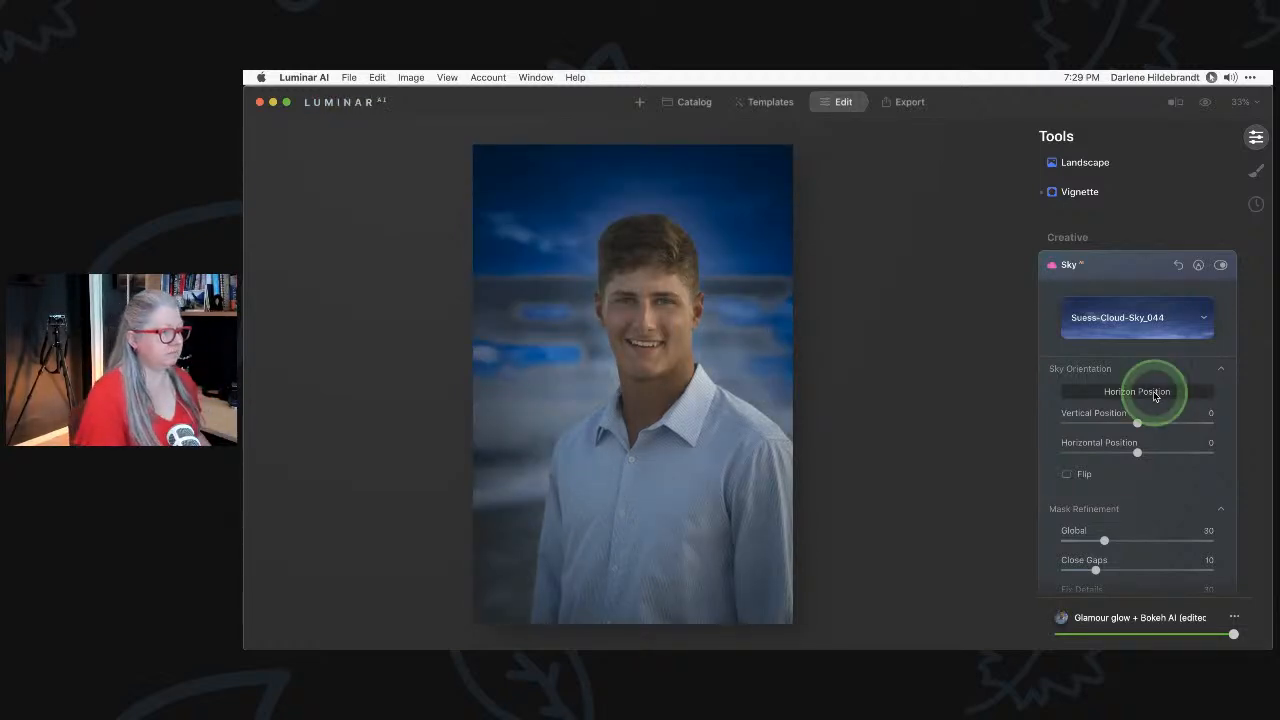
scroll(1156, 396, "up", 1)
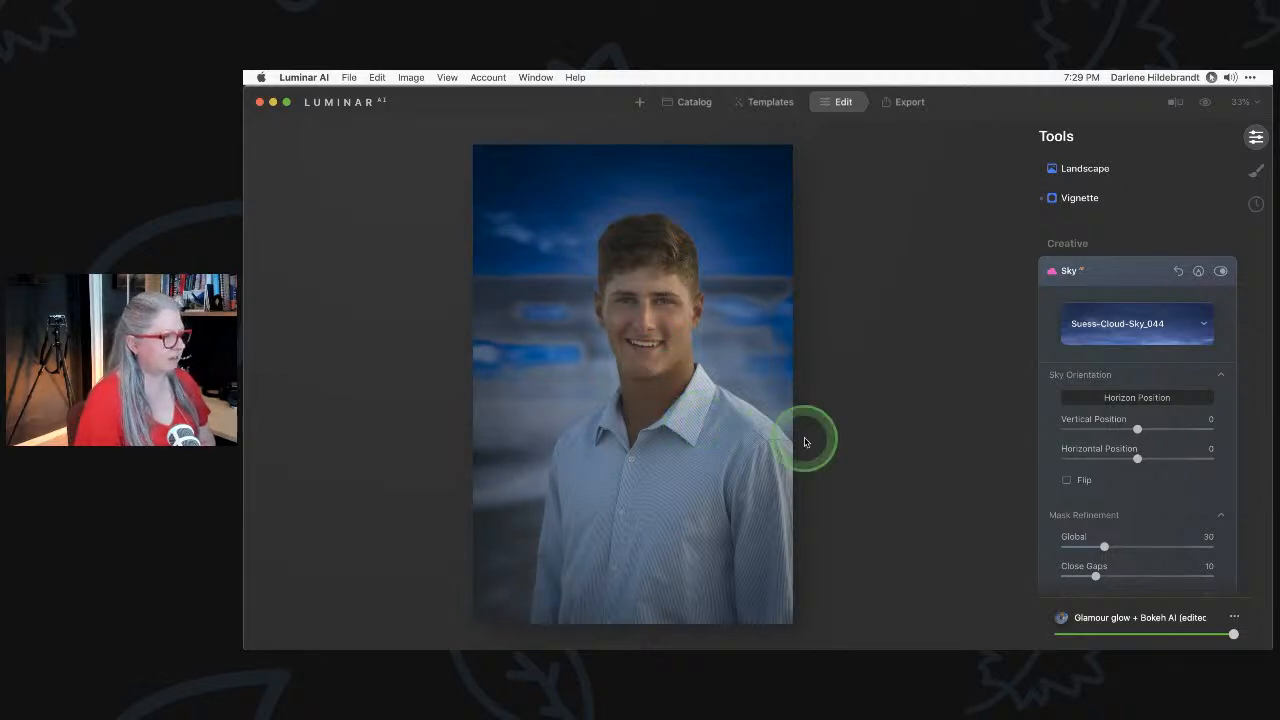
scroll(1080, 347, "down", 1)
scroll(1080, 347, "down", 10)
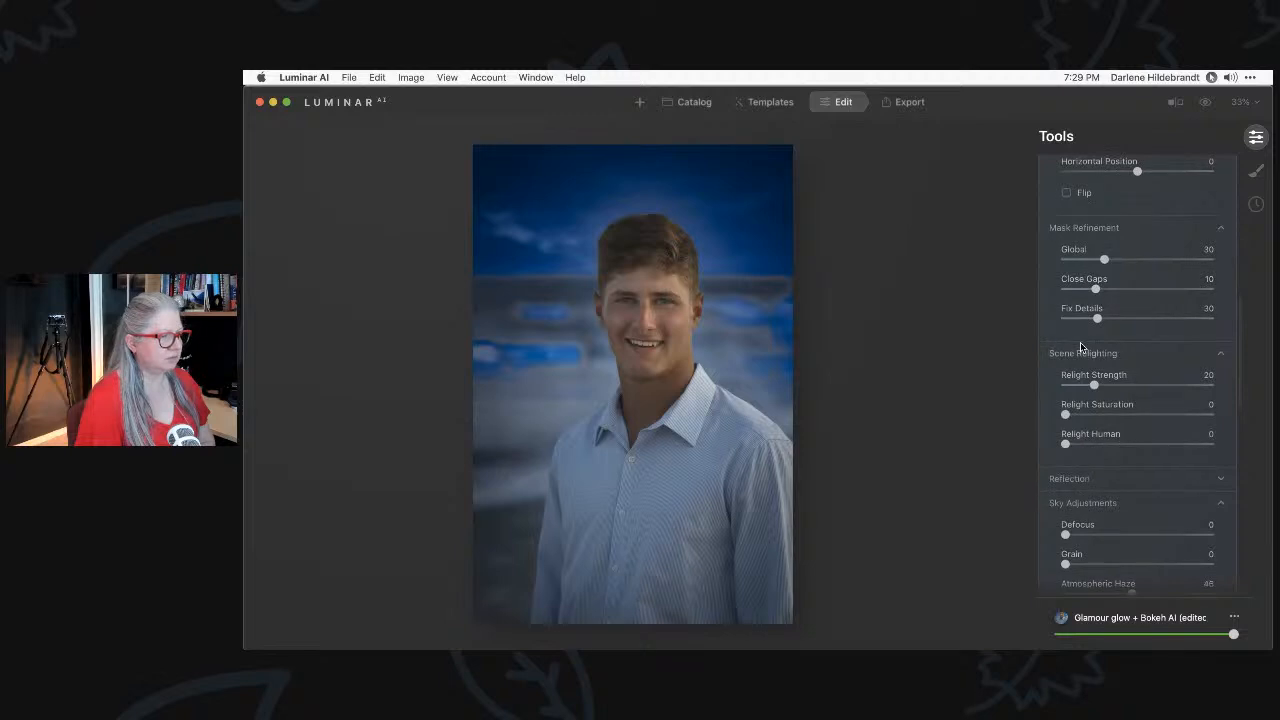
key("g")
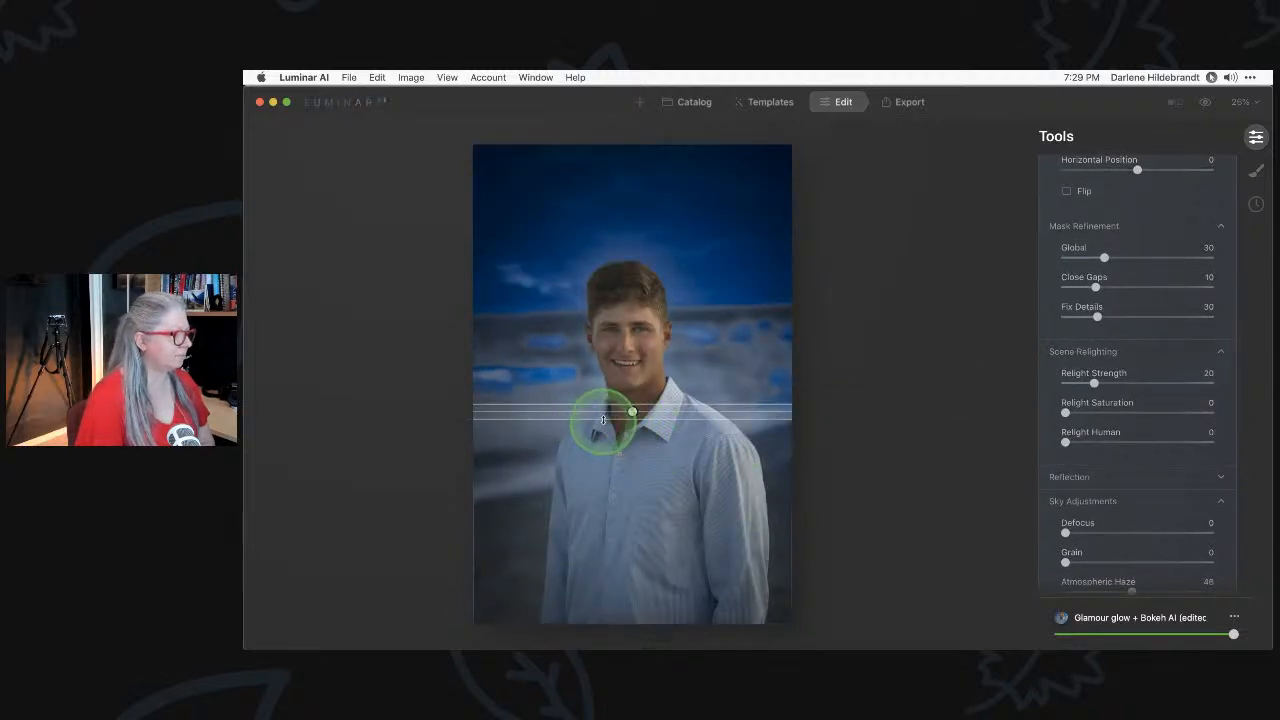
left_click_drag(633, 412, 630, 325)
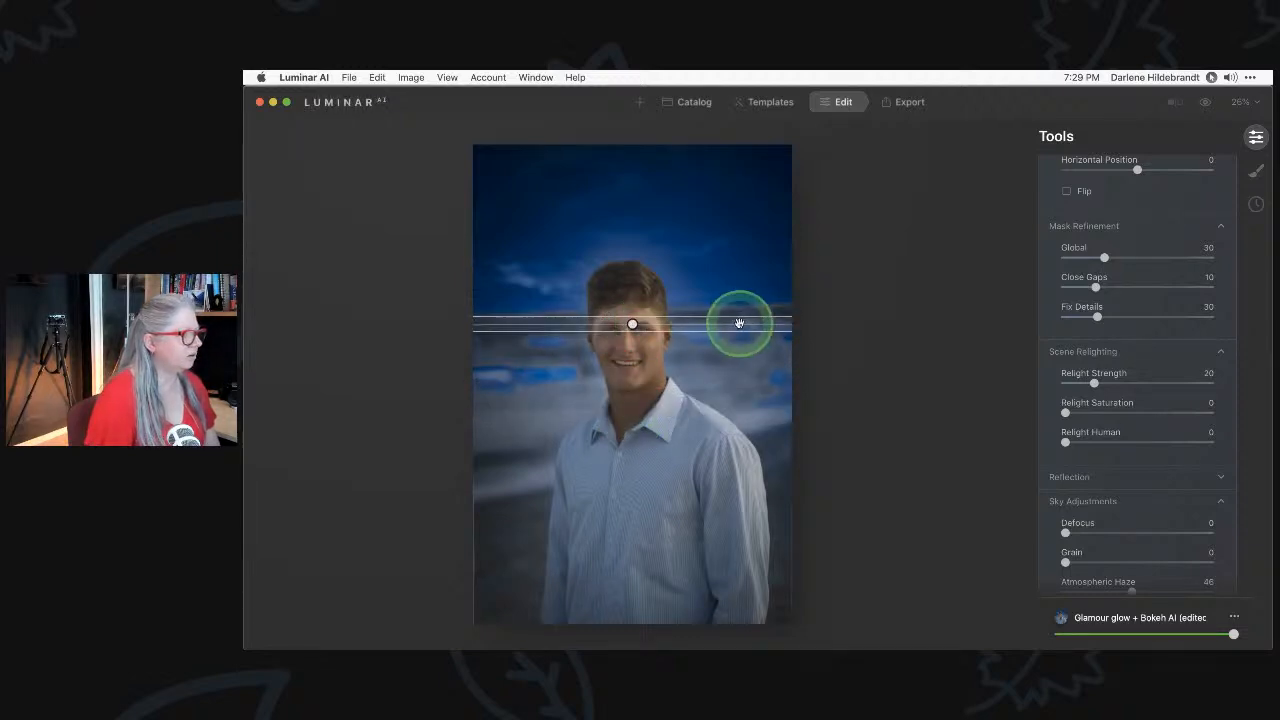
mouse_move(740, 320)
left_mouse_down()
mouse_move(737, 309)
mouse_move(752, 311)
left_mouse_up()
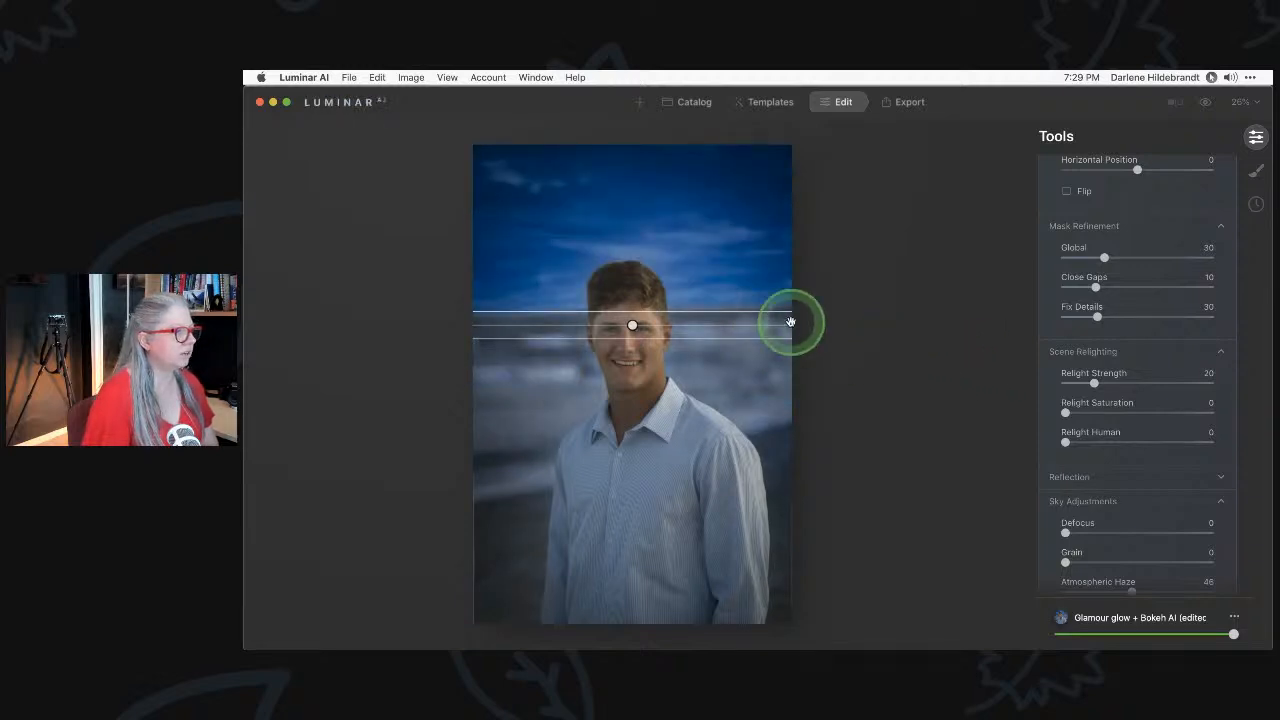
Fine-tune the height and tilt of the sky's horizon line around the sea horizon, and finish the horizon positioning.
left_click_drag(776, 327, 777, 353)
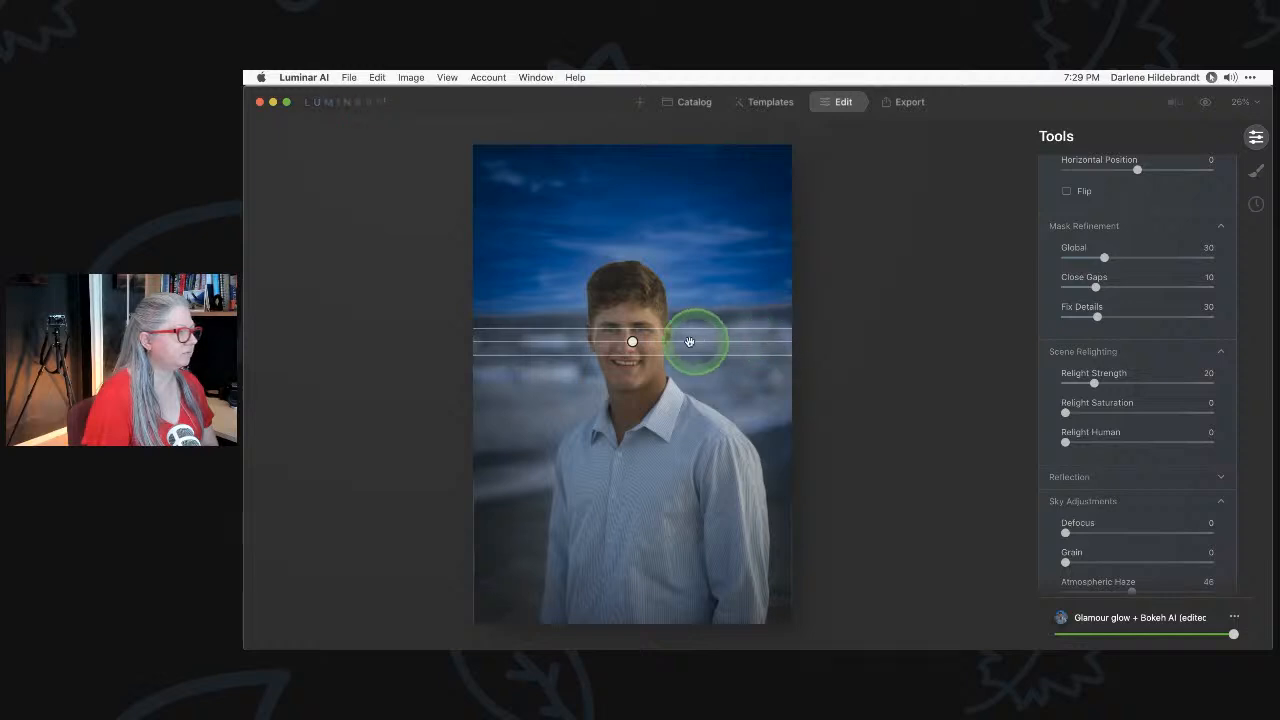
left_click_drag(689, 342, 687, 342)
scroll(1176, 291, "up", 2)
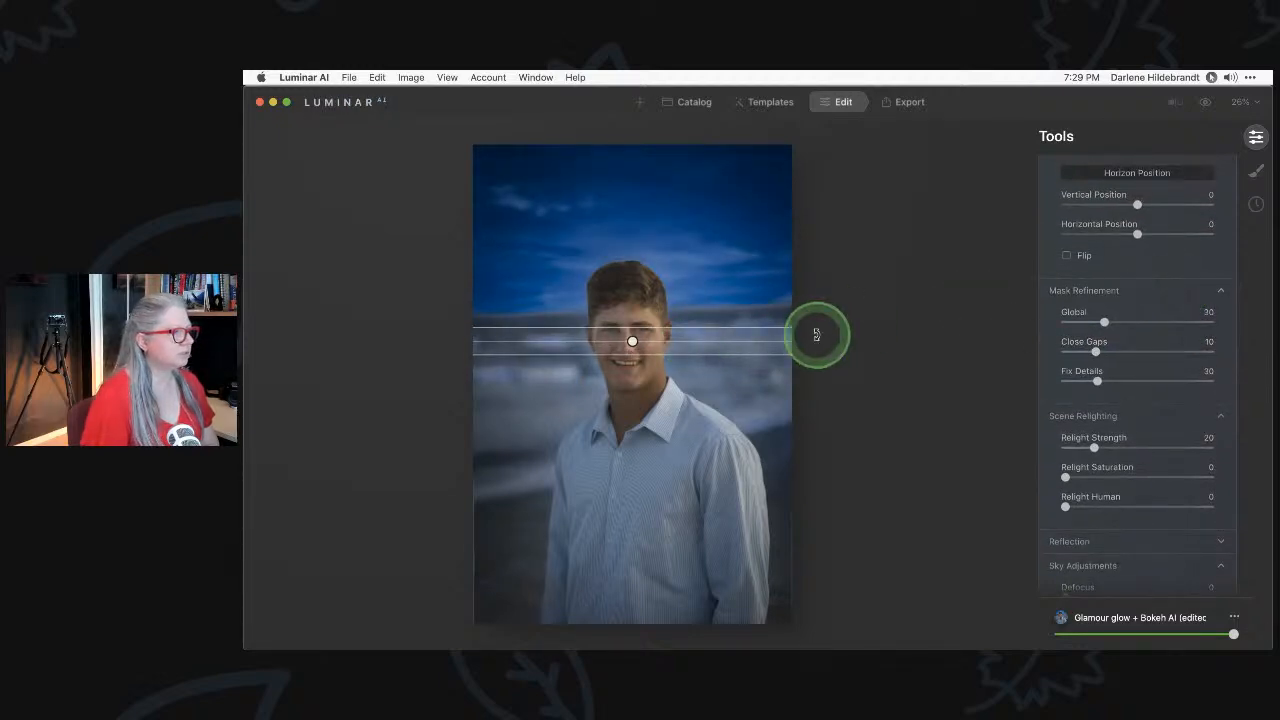
left_click_drag(587, 345, 795, 327)
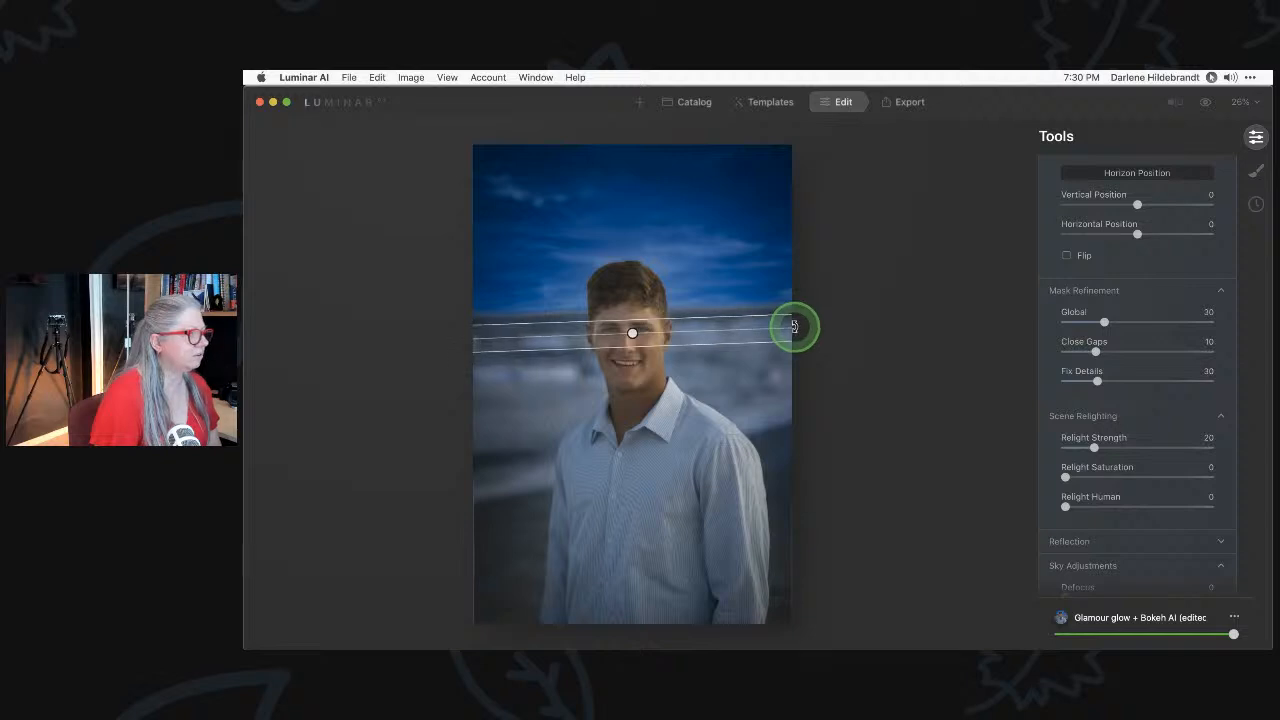
left_click_drag(632, 333, 1004, 307)
left_click(1115, 172)
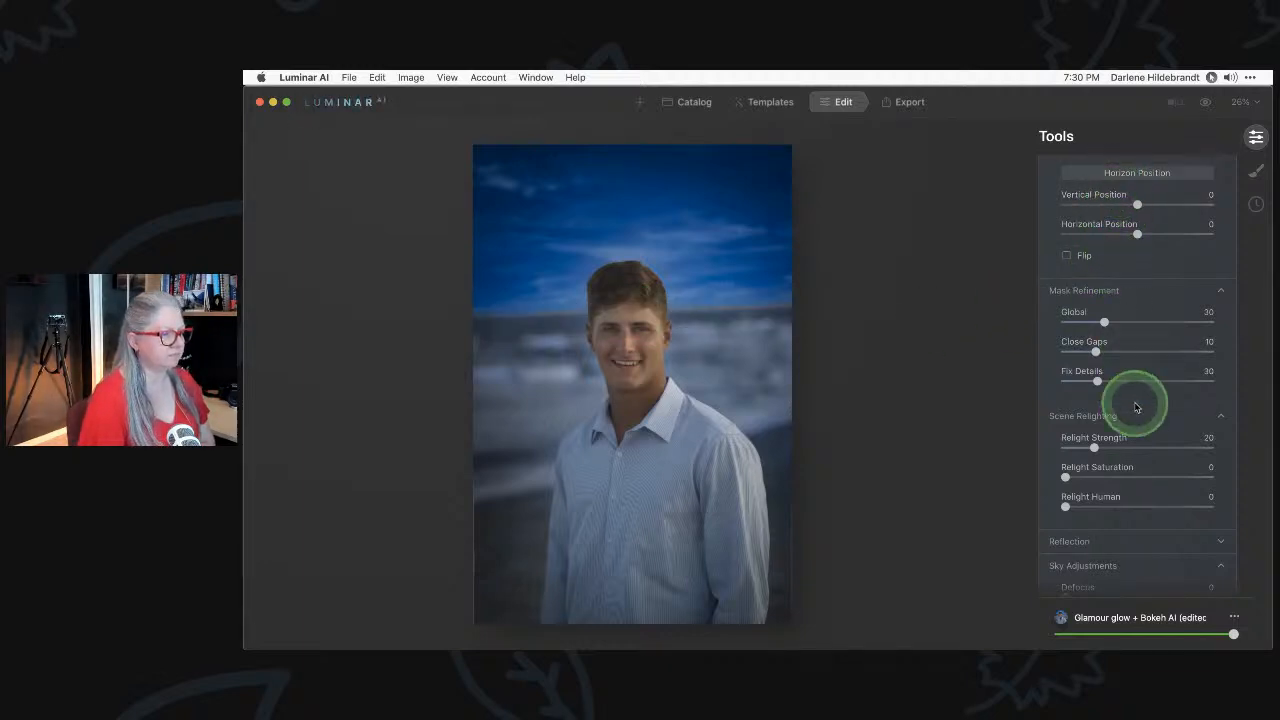
In the Sky Adjustments, set Defocus to 7, Atmospheric Haze to 77, Warmth to 24 and Brightness to 54.
scroll(1136, 405, "down", 3)
scroll(1136, 405, "down", 3)
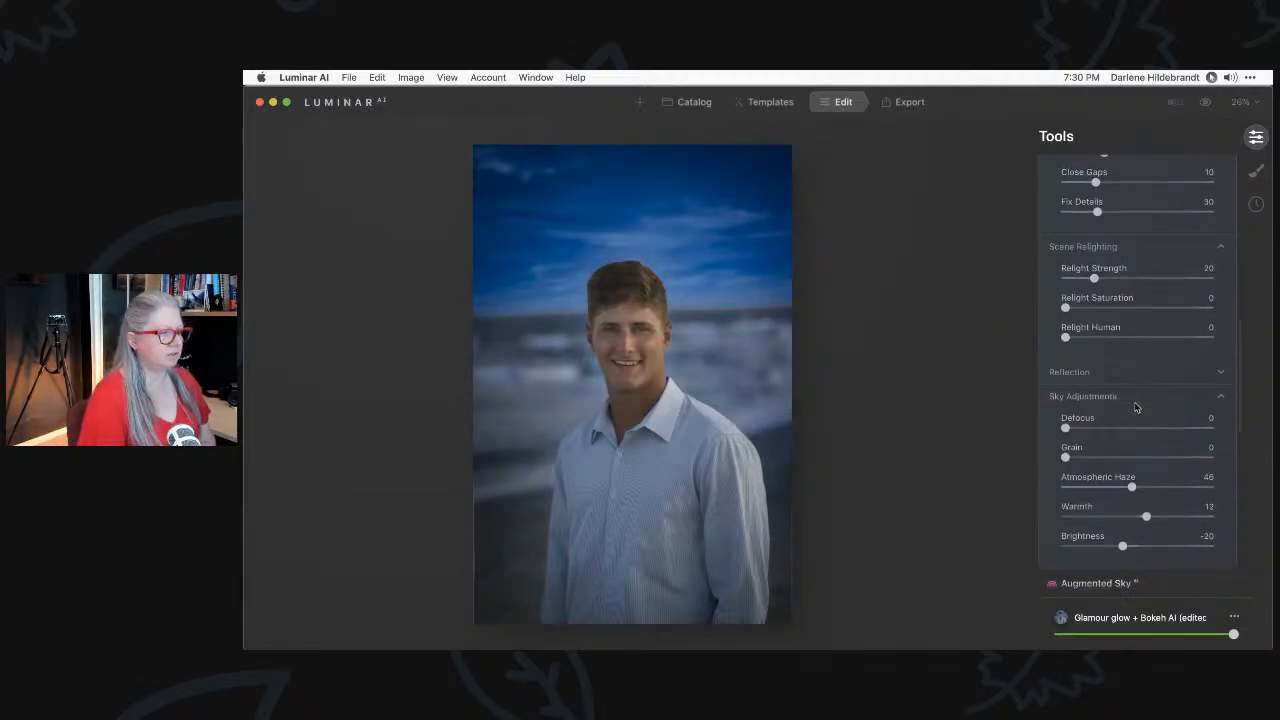
left_click(1122, 546)
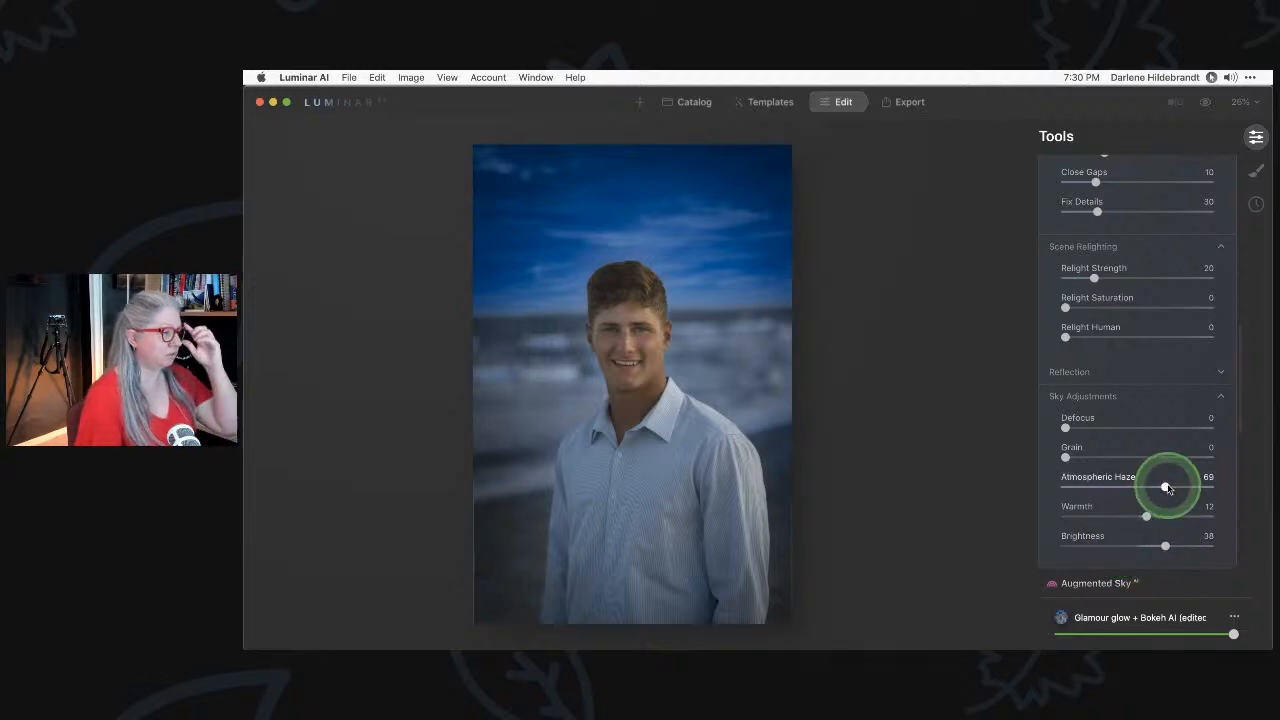
left_click(1147, 516)
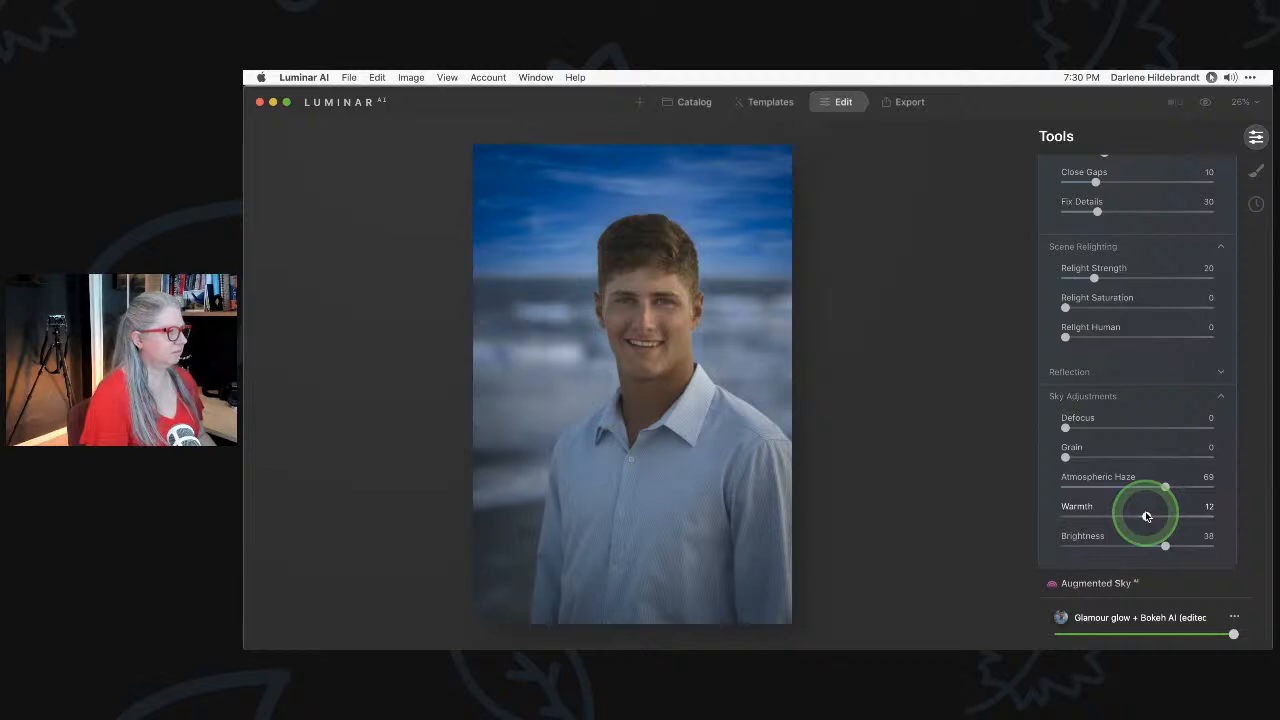
left_click(1093, 379)
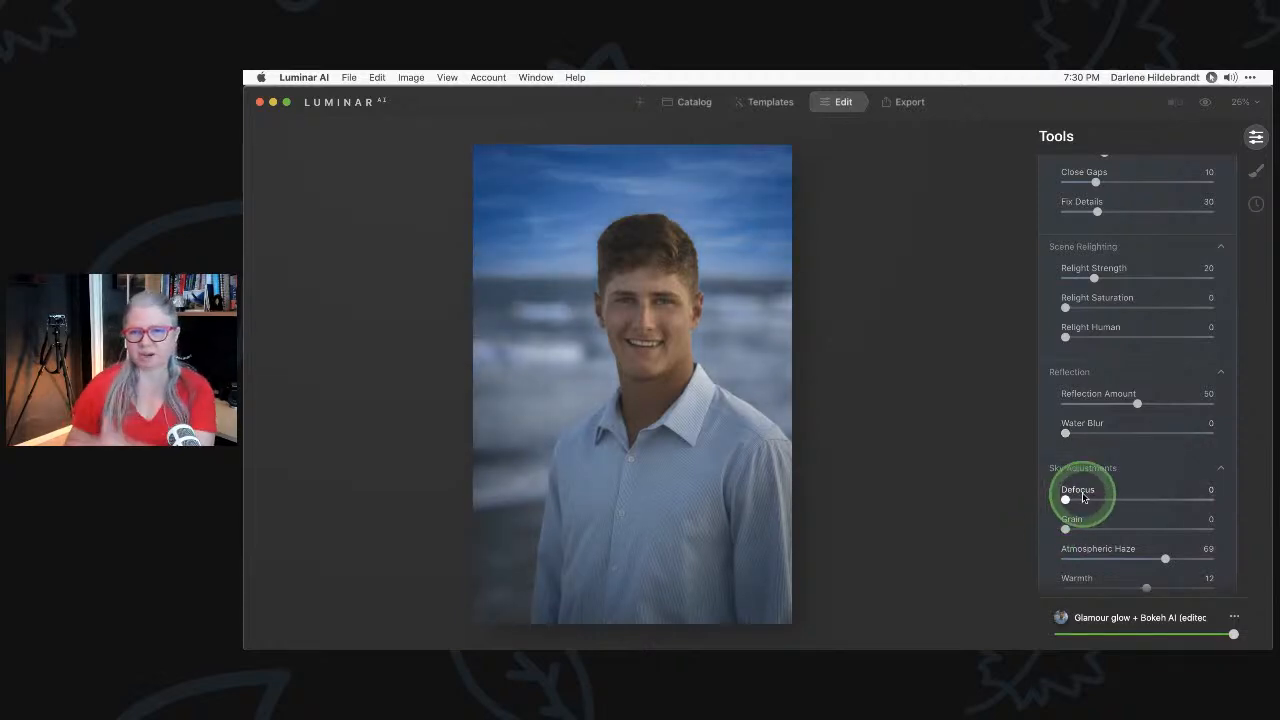
mouse_move(1066, 499)
left_mouse_down()
mouse_move(1091, 501)
mouse_move(1079, 502)
left_mouse_up()
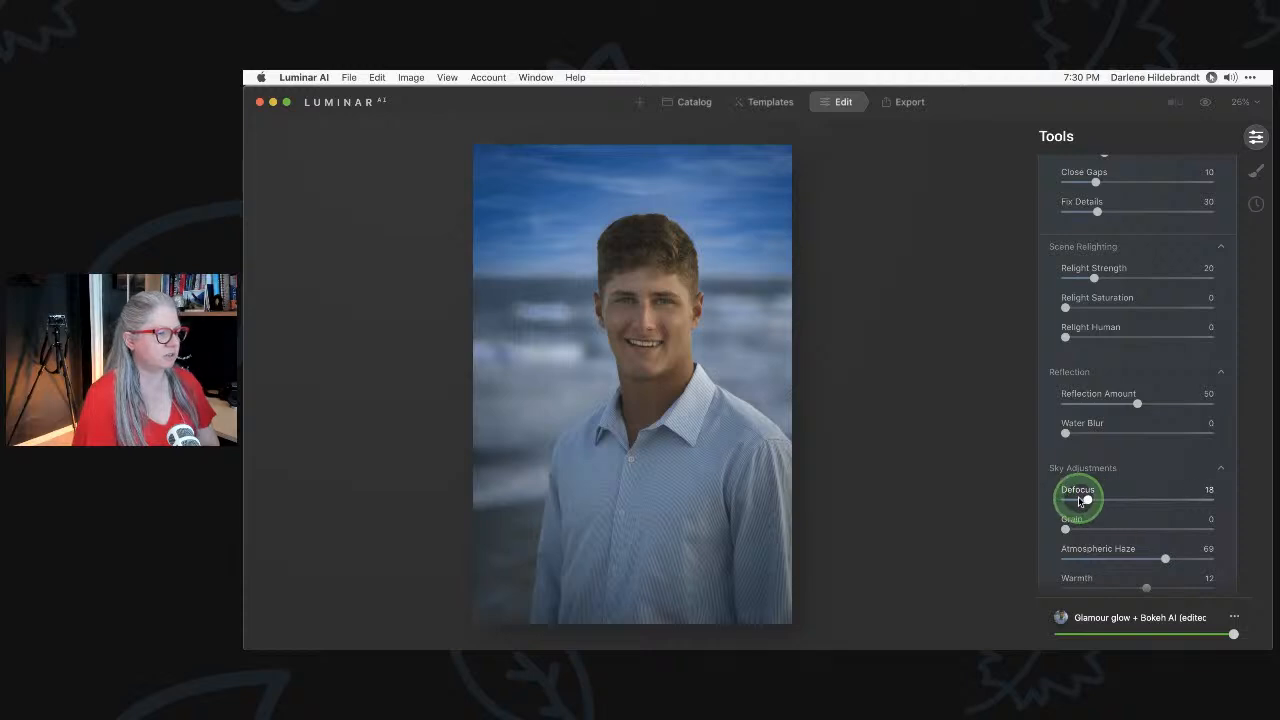
scroll(1140, 466, "down", 3)
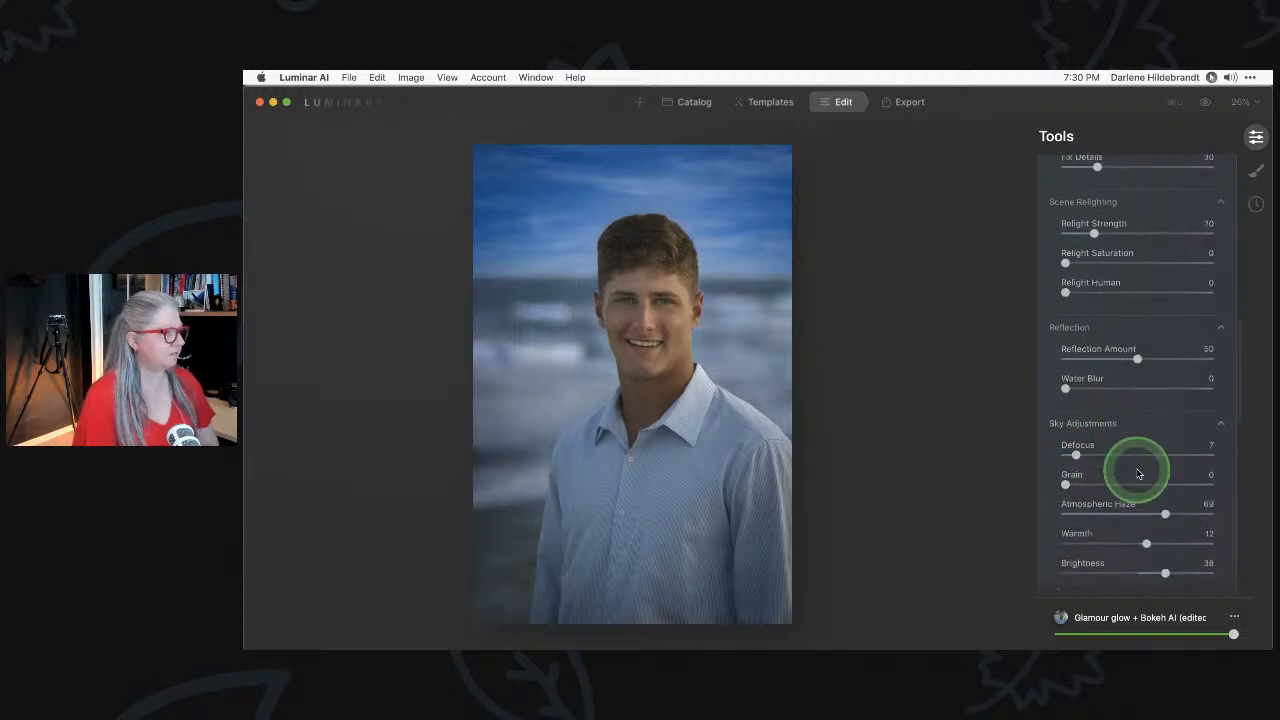
scroll(1138, 473, "down", 2)
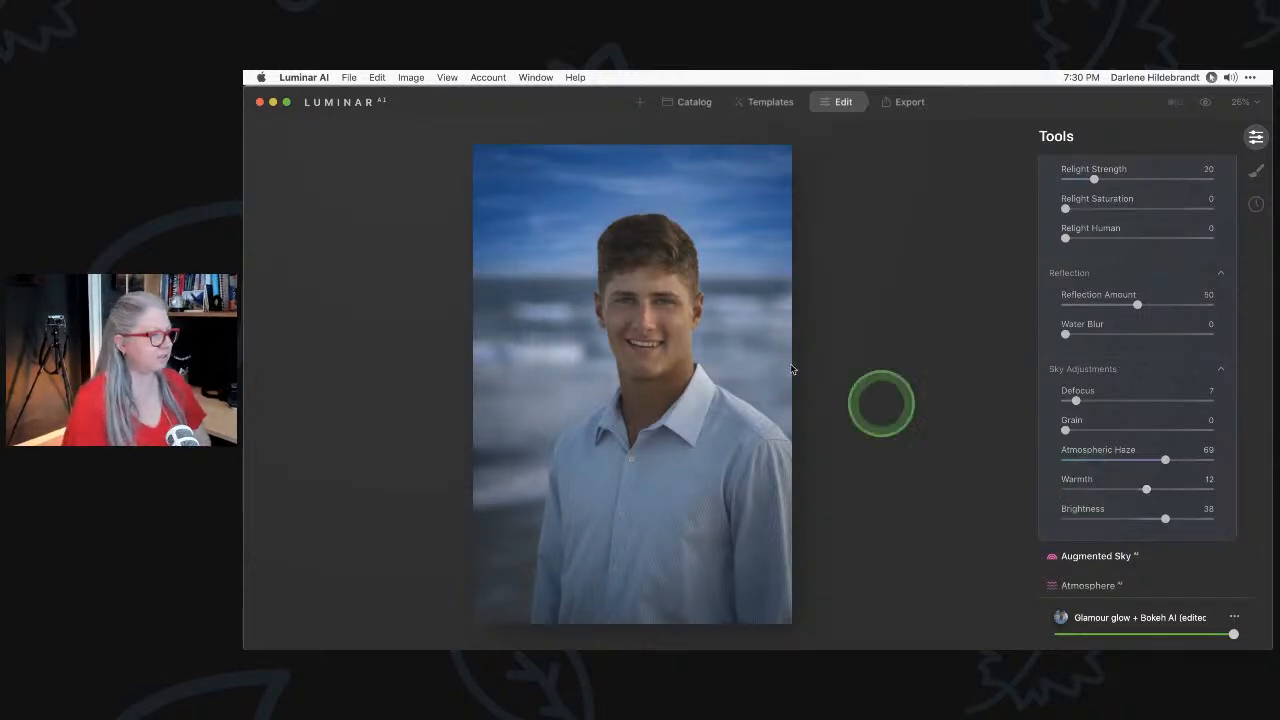
left_click_drag(1181, 469, 1174, 517)
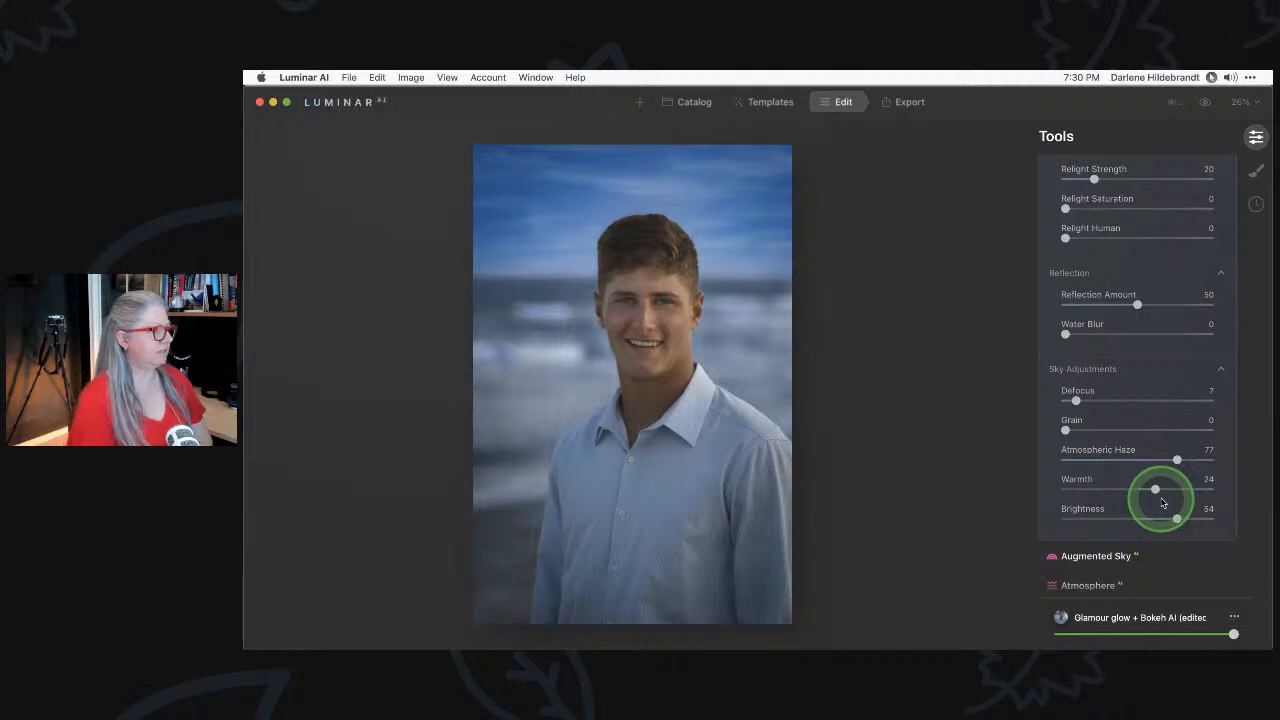
Set the sky's Relight Strength to 67 and Relight Saturation to 21, and close the Sky tool.
scroll(1163, 503, "up", 2)
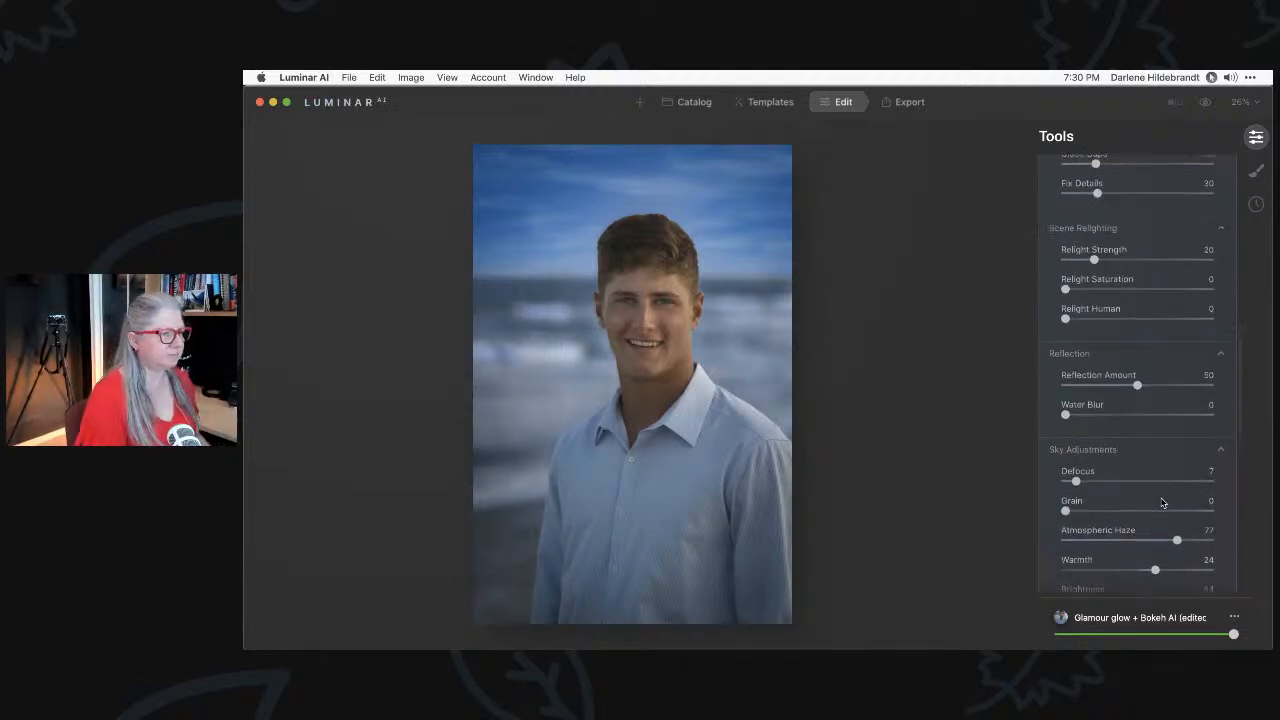
left_click_drag(1094, 259, 1161, 259)
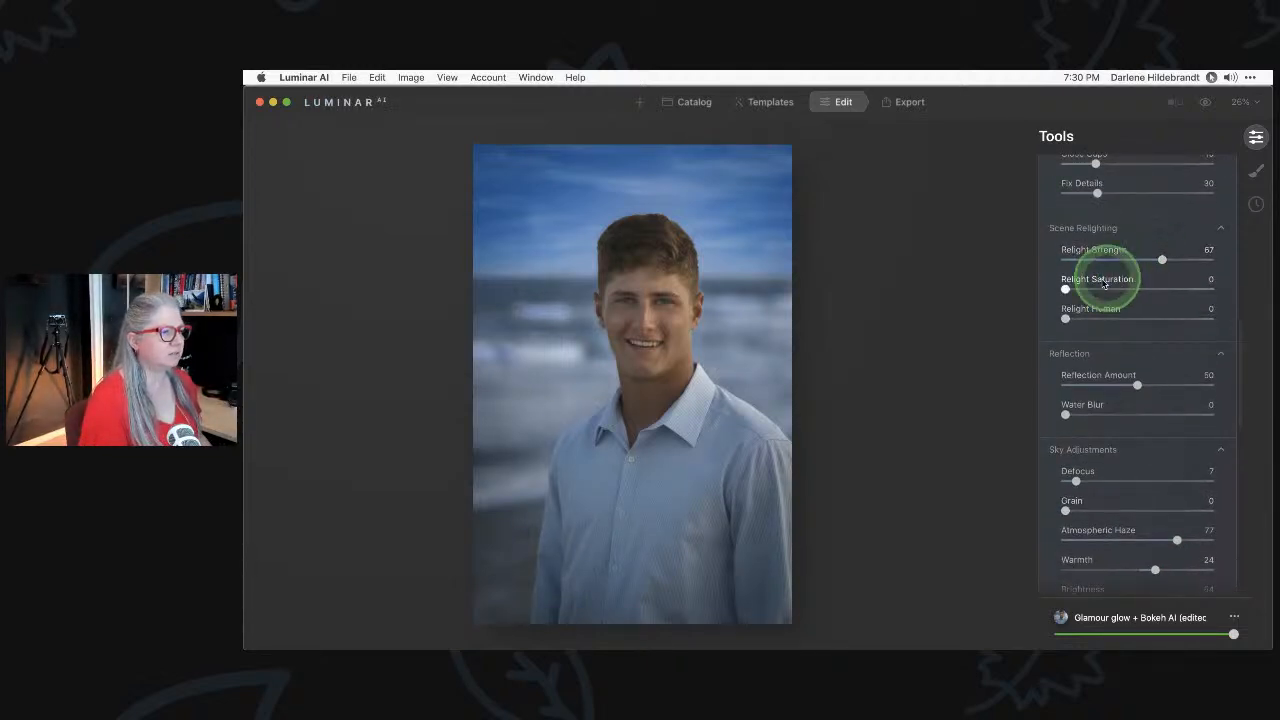
left_click_drag(1065, 289, 1097, 289)
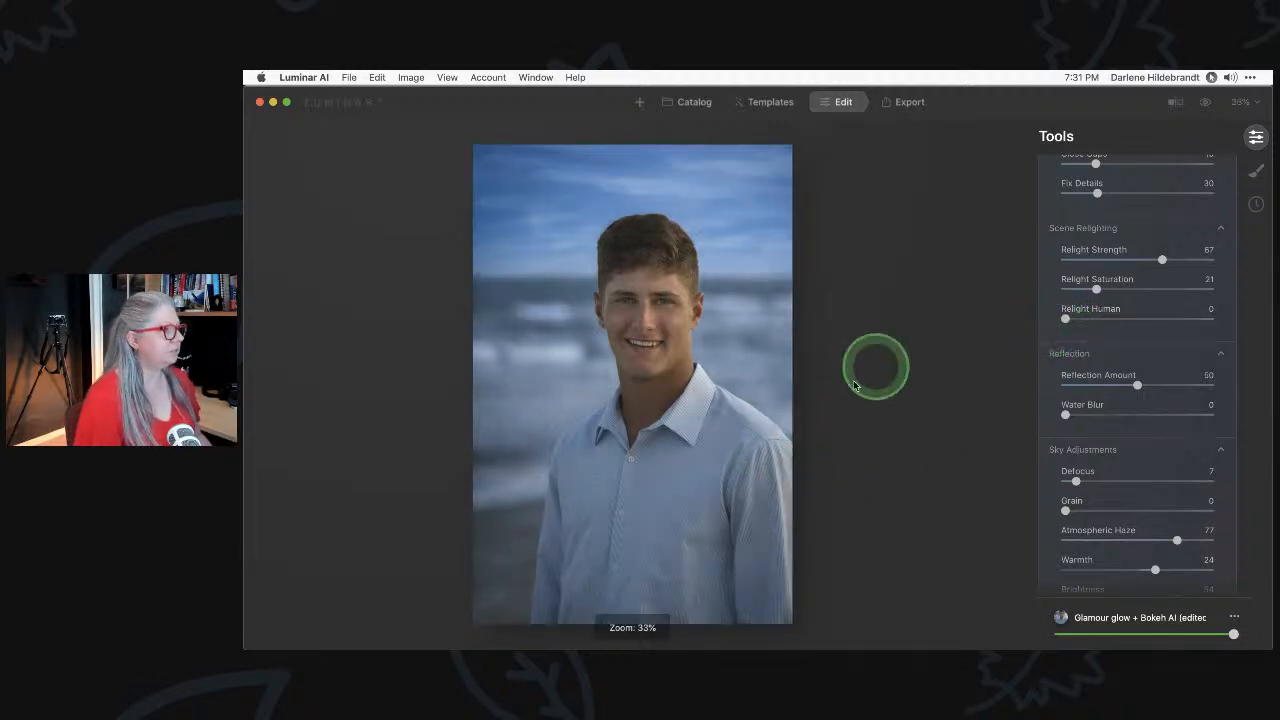
scroll(1128, 309, "up", 10)
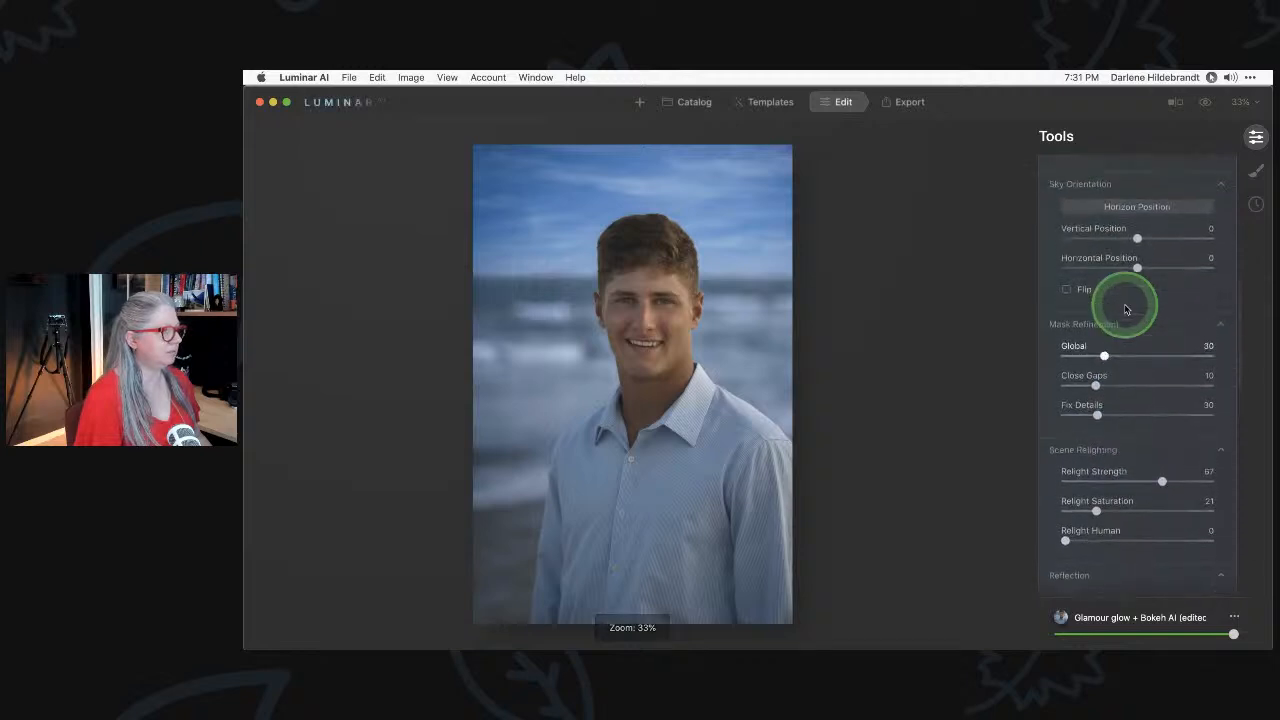
scroll(1125, 309, "up", 1)
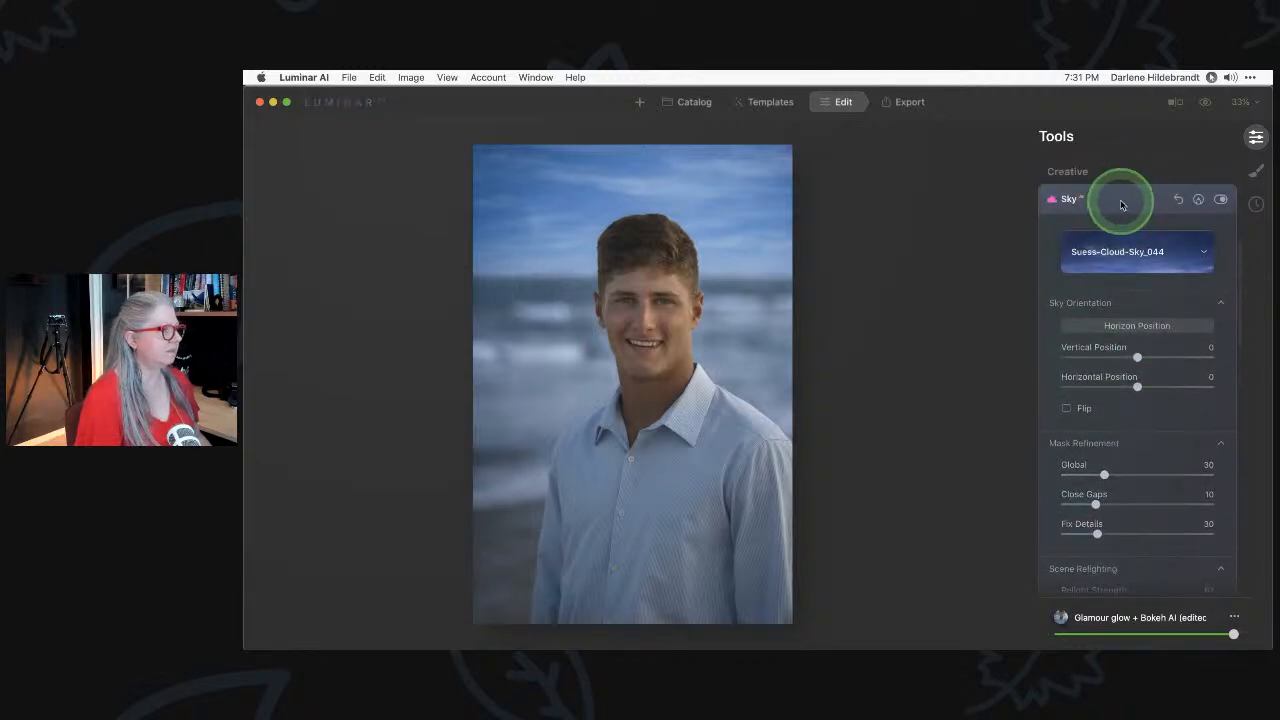
left_click(1118, 205)
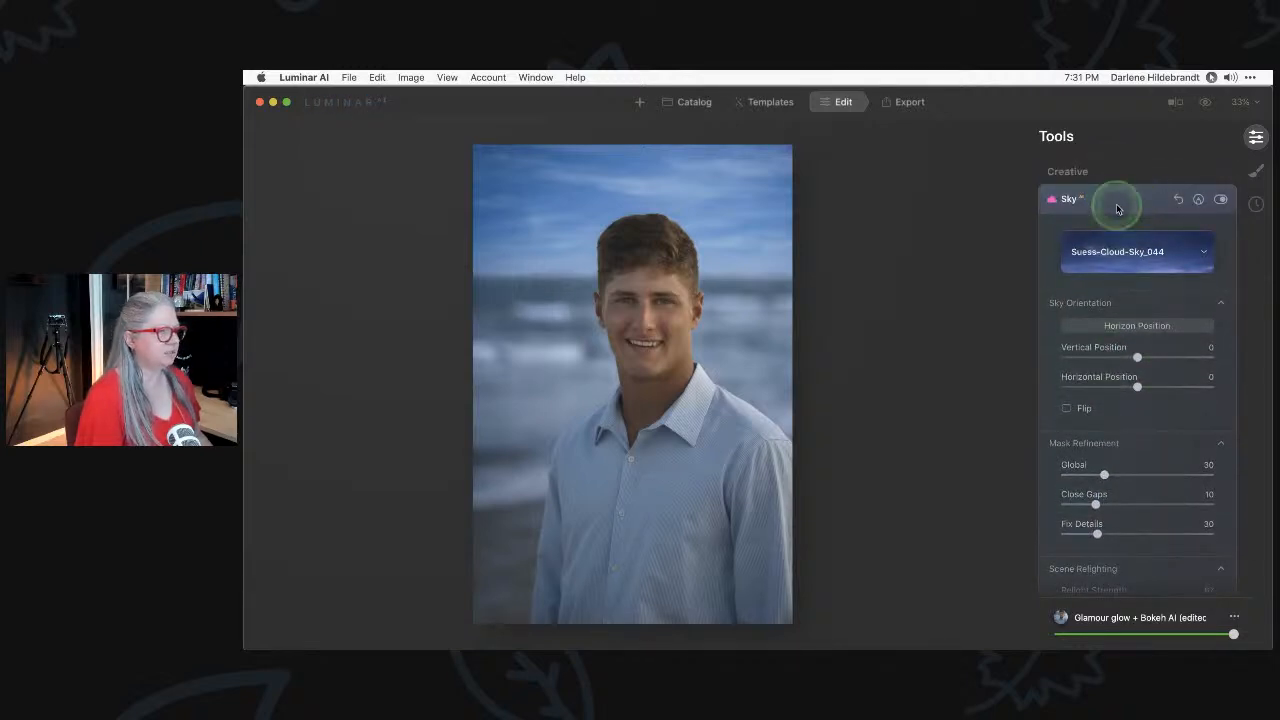
Set the portrait's Exposure to -0.37 in the Light tool.
scroll(1118, 208, "up", 8)
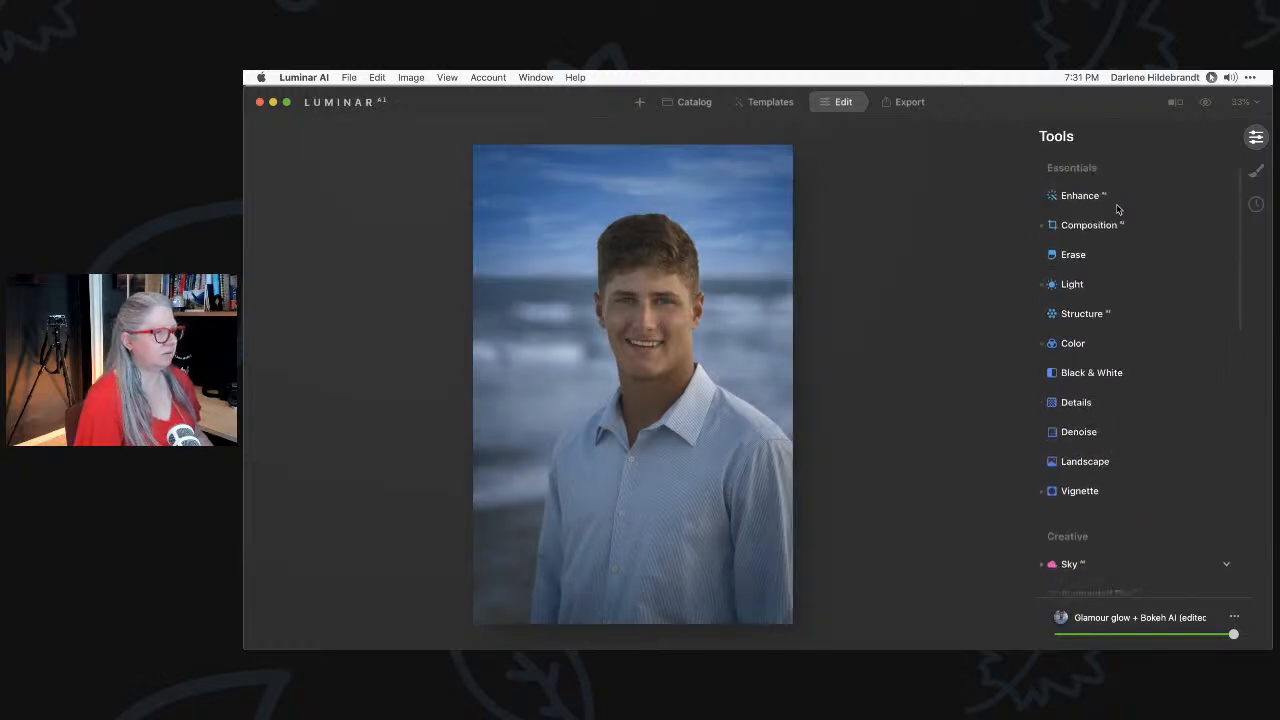
left_click(1073, 285)
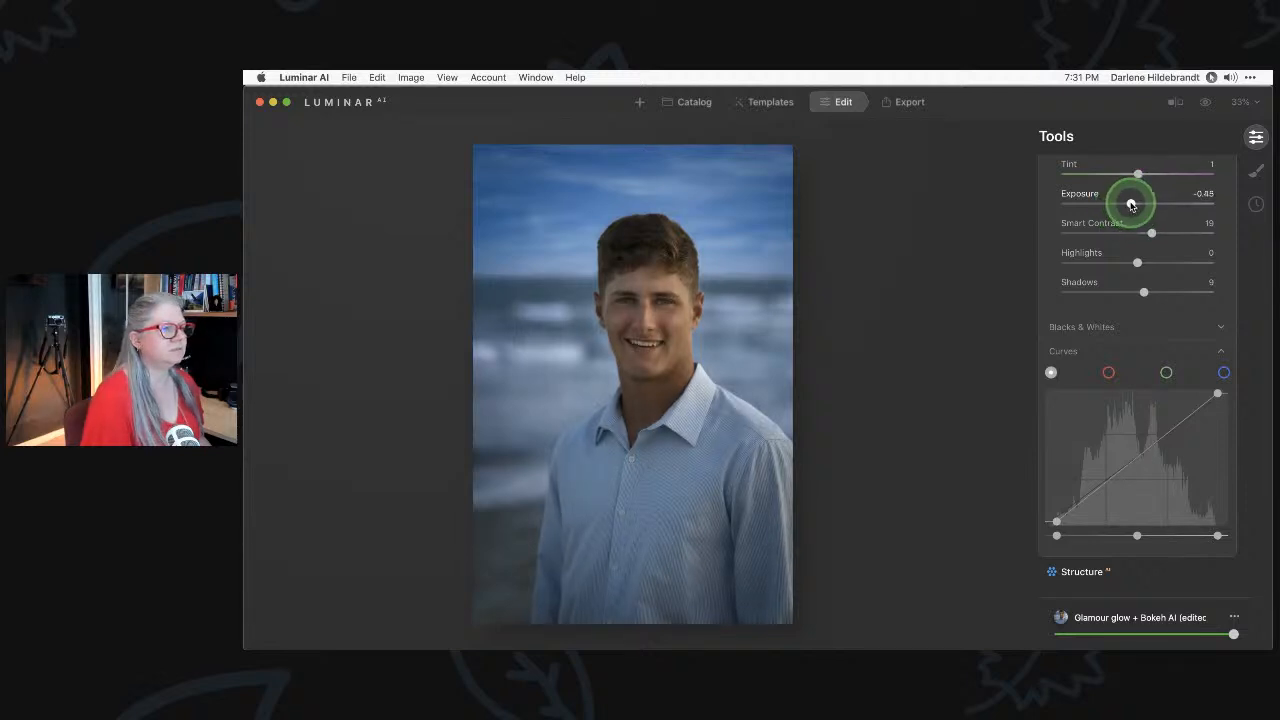
left_click_drag(1132, 205, 1133, 205)
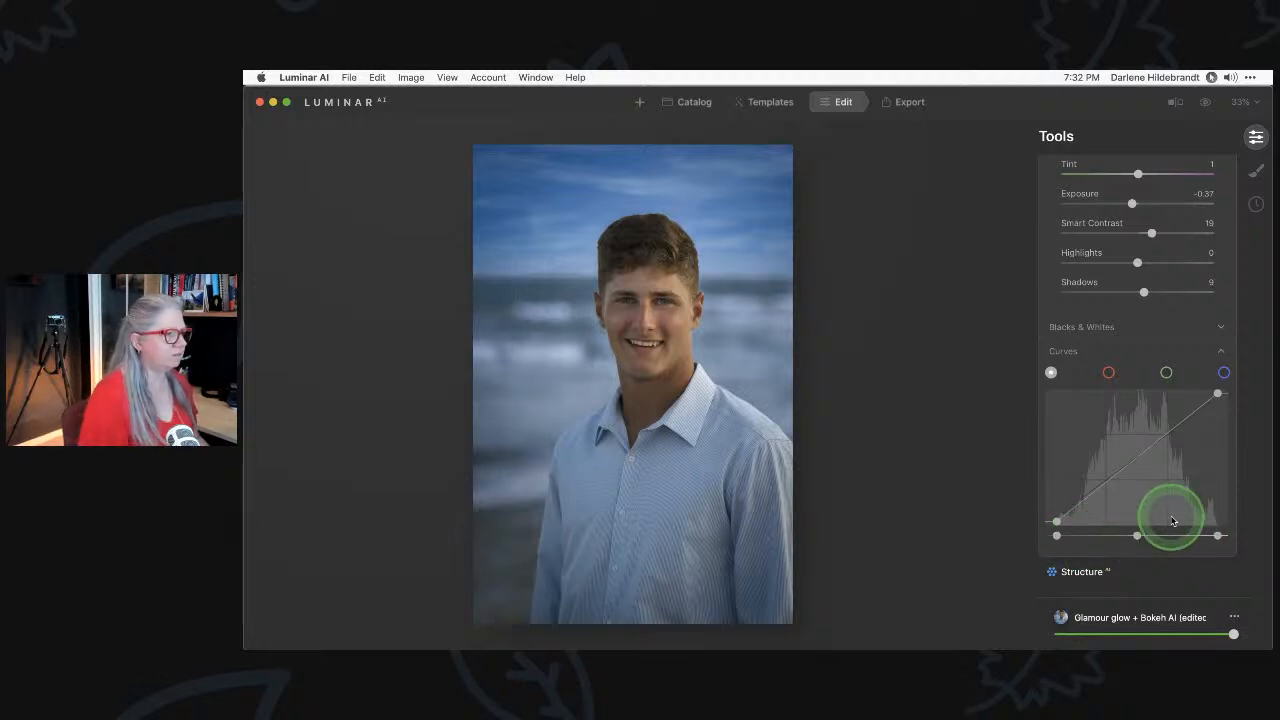
scroll(1173, 521, "up", 5)
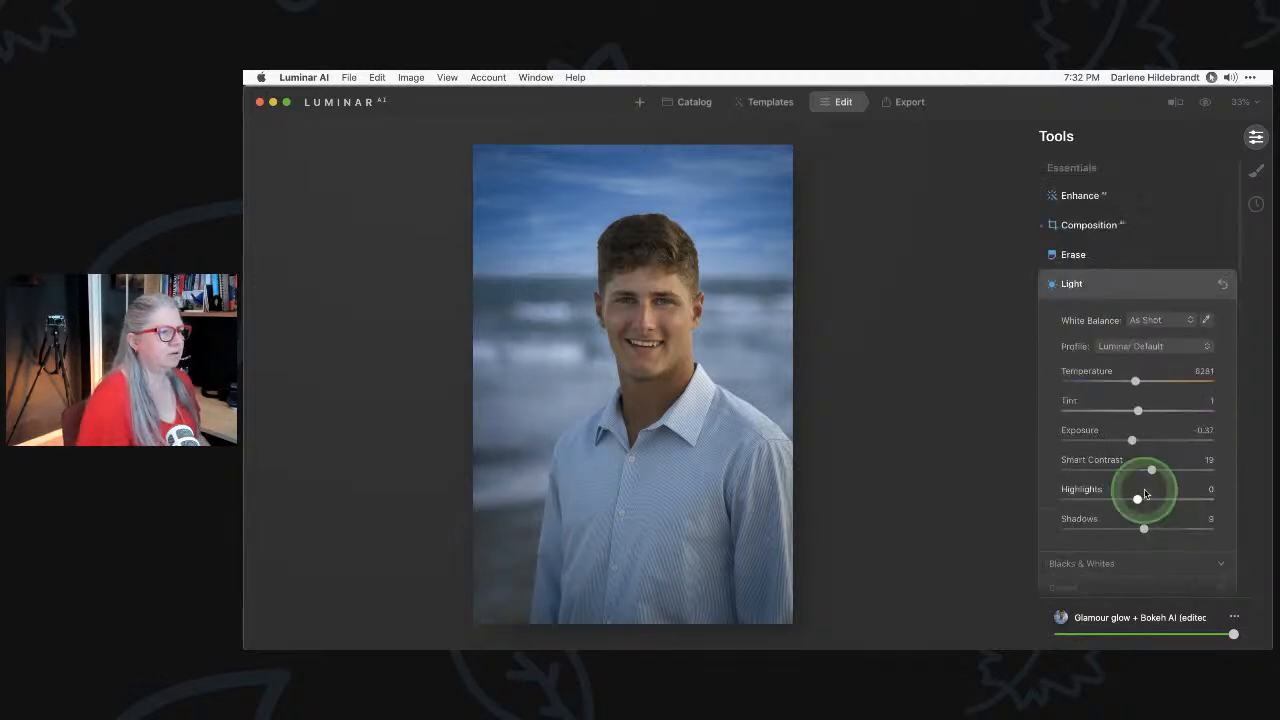
Close the Light tool and add a Basic local mask with Highlights at 100 and Exposure at 0.63.
left_click(1120, 287)
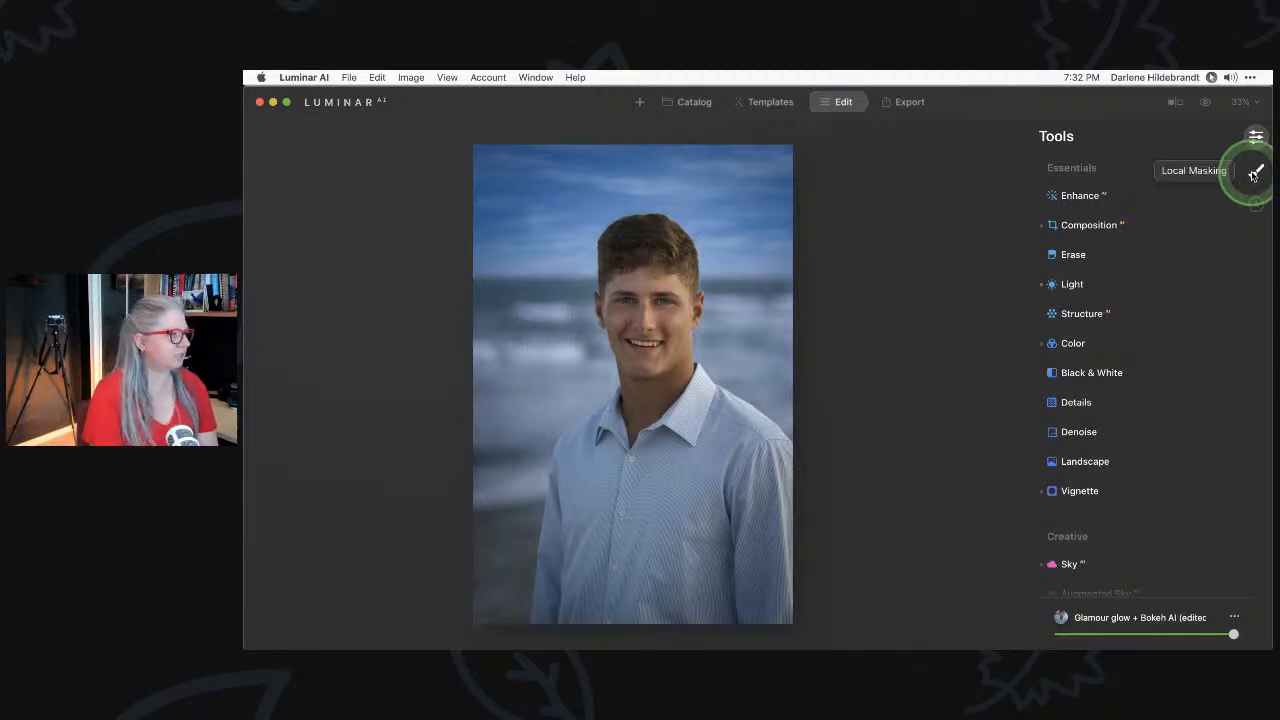
left_click(1241, 102)
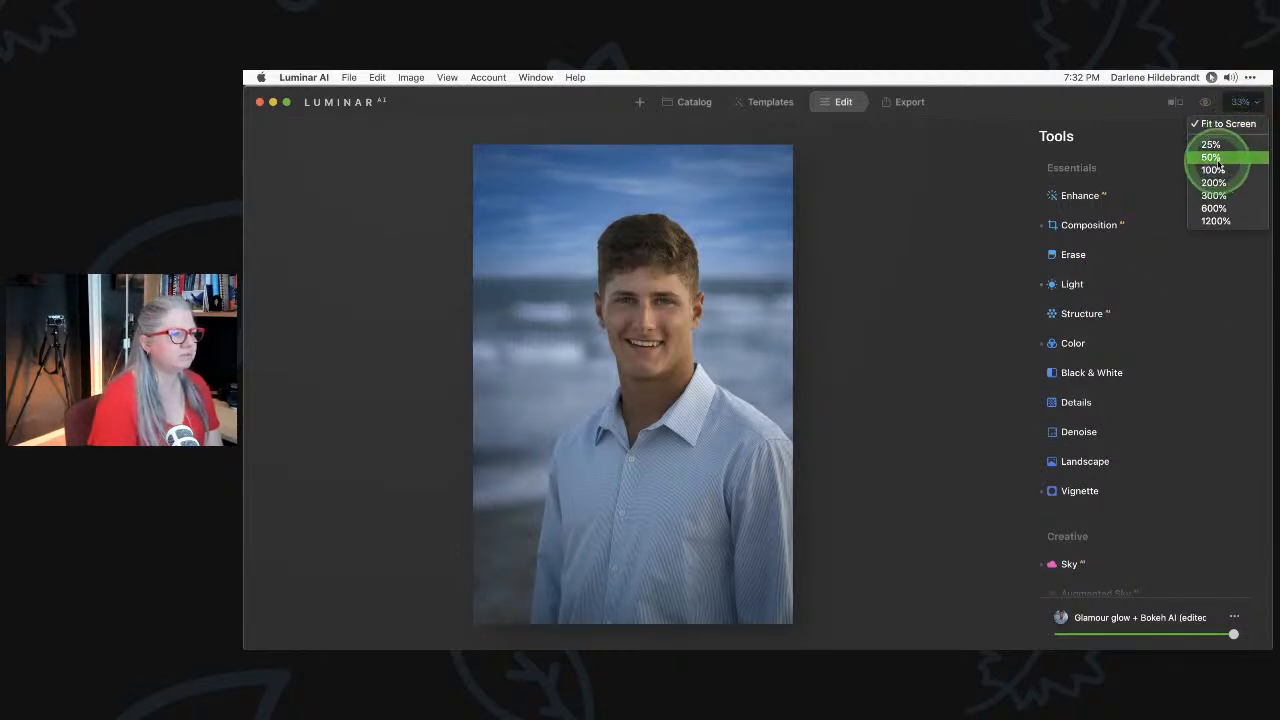
left_click(1212, 157)
scroll(791, 326, "up", 3)
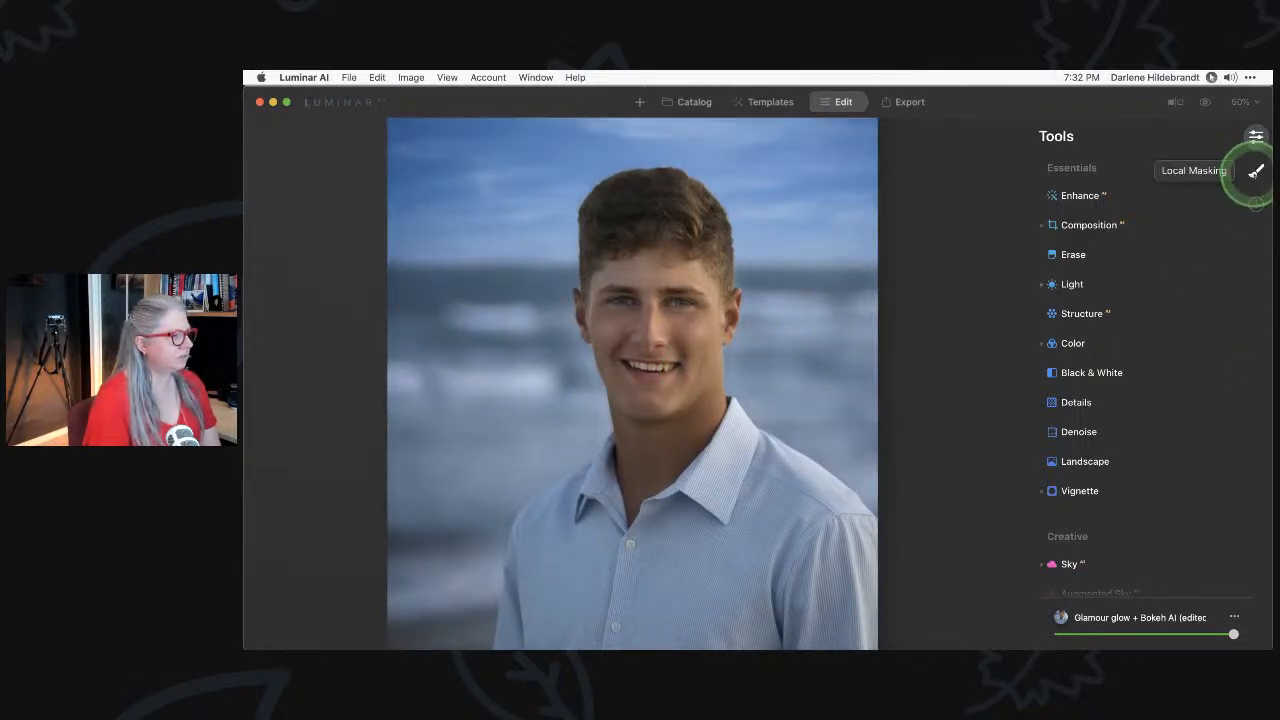
left_click(1256, 172)
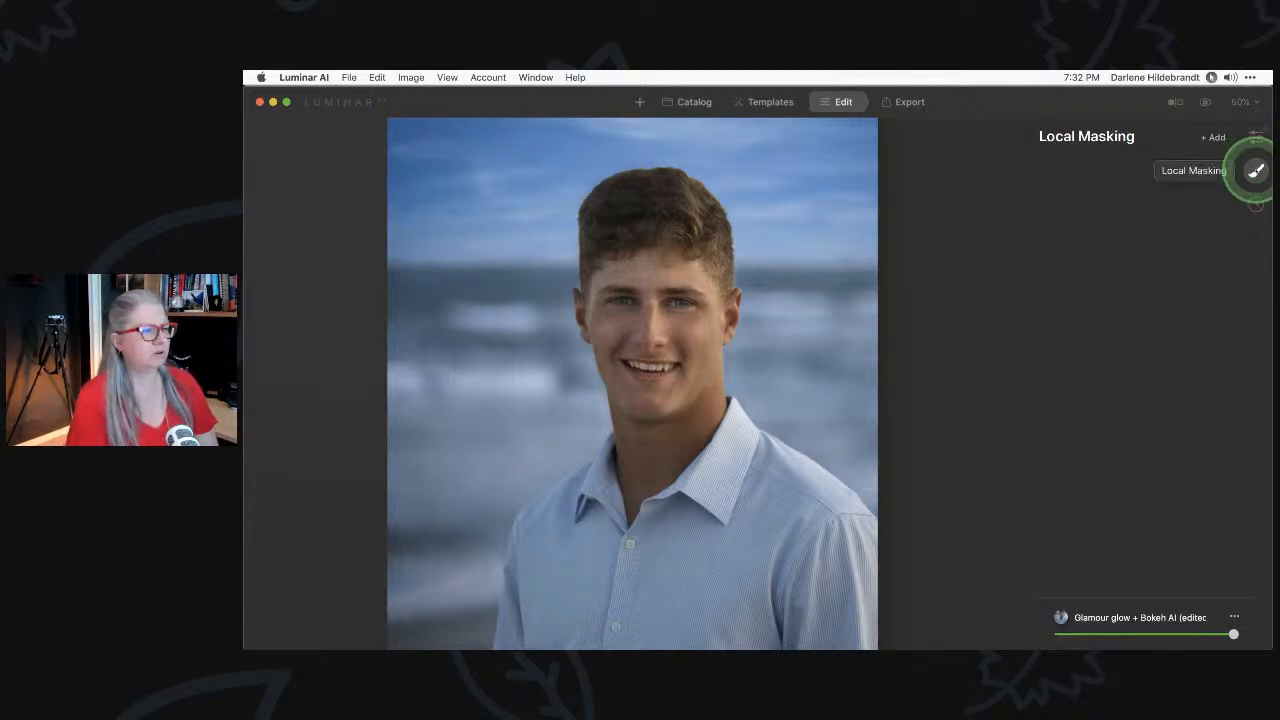
left_click(1211, 137)
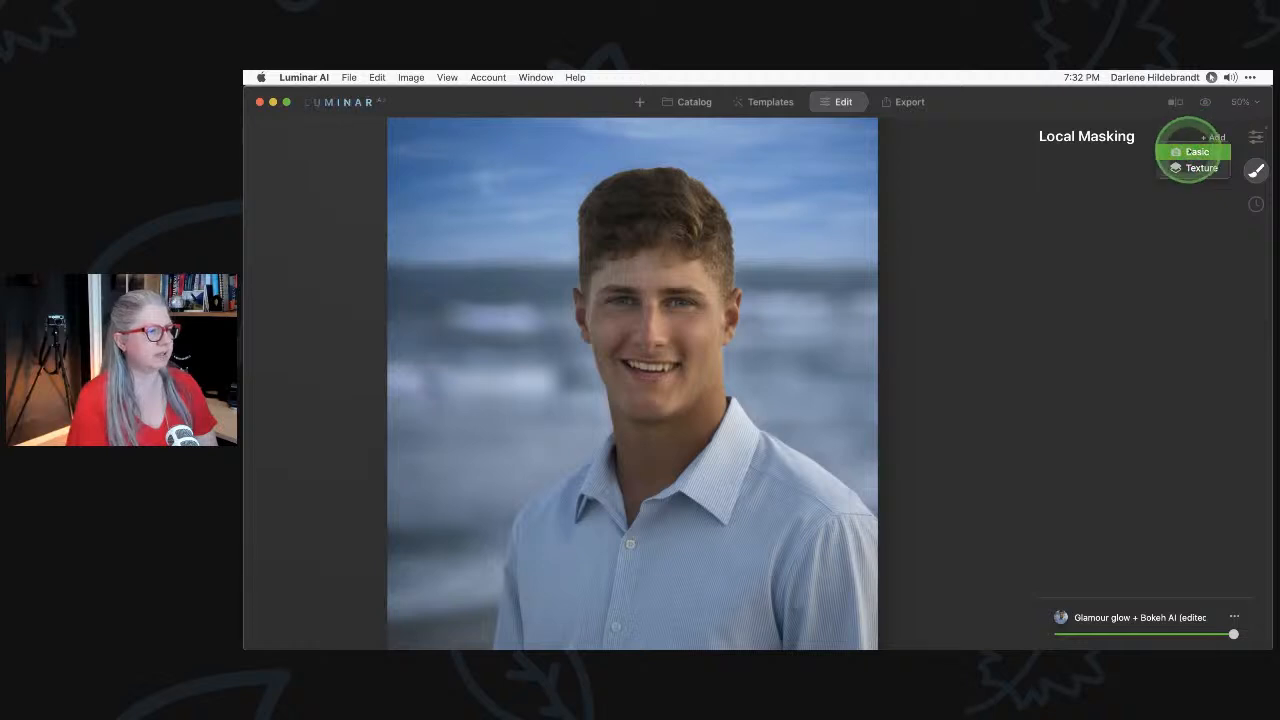
left_click(1190, 150)
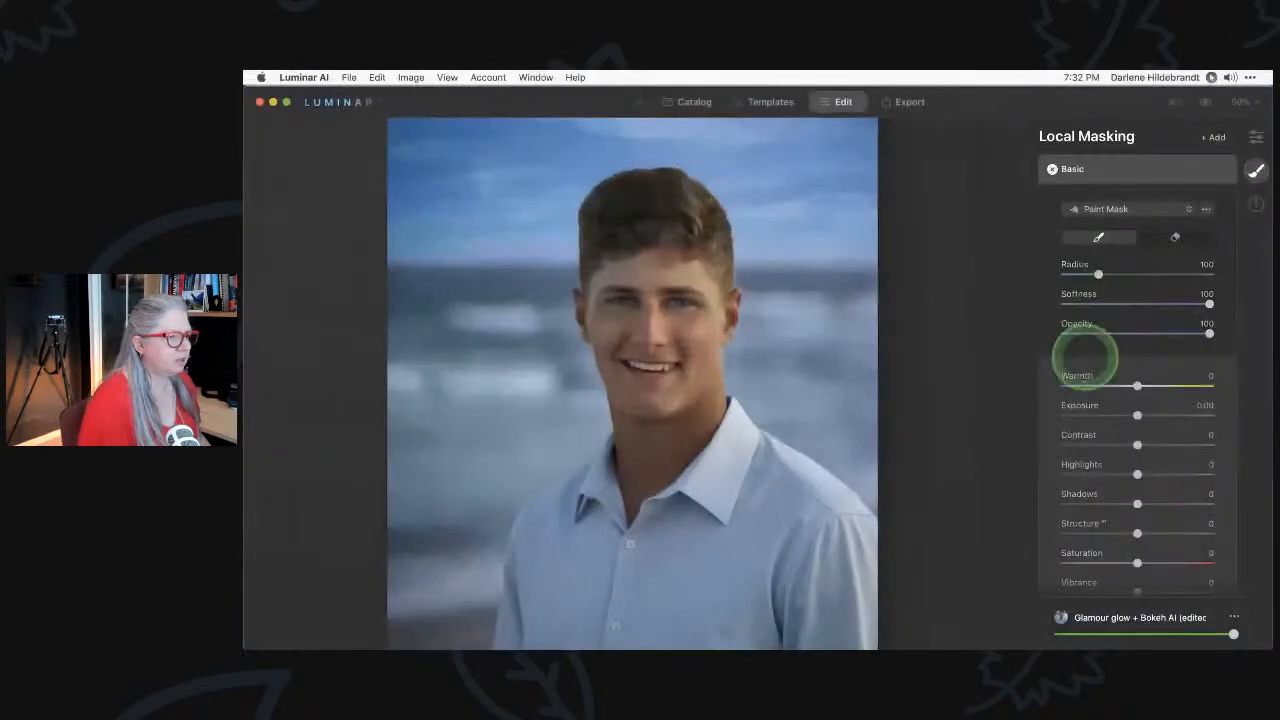
scroll(1123, 470, "down", 2)
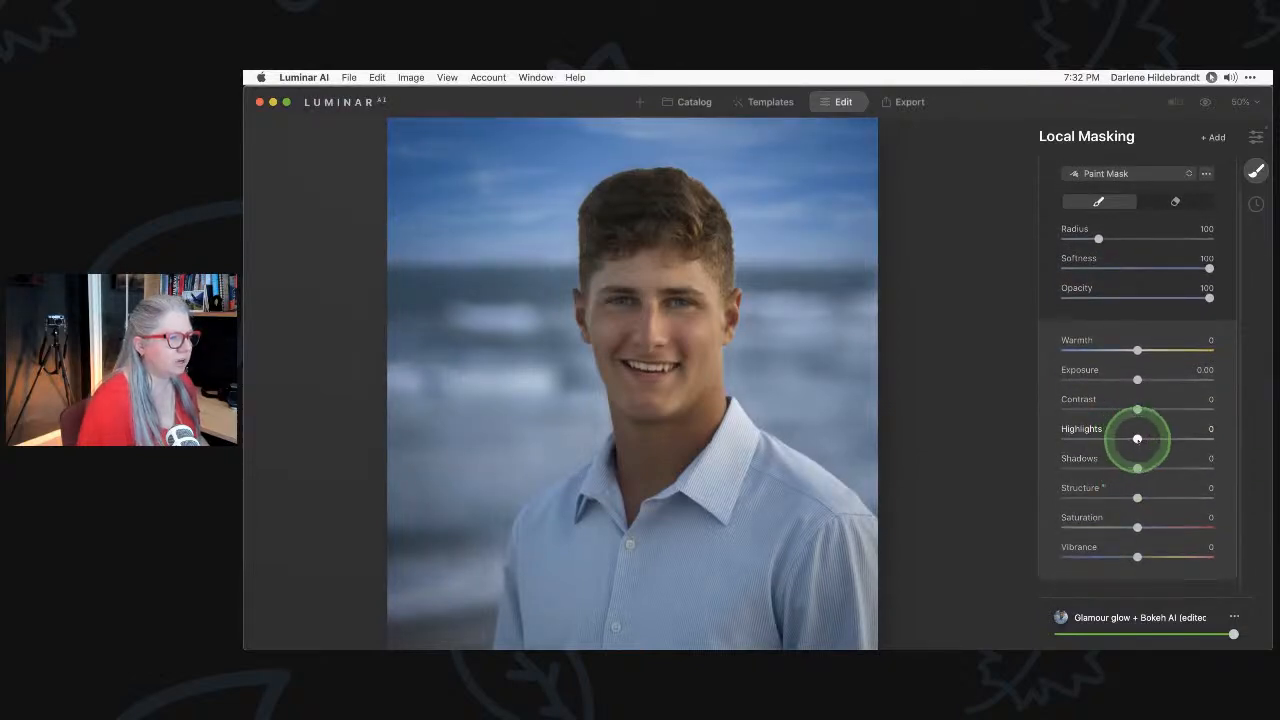
left_click_drag(1137, 438, 1211, 437)
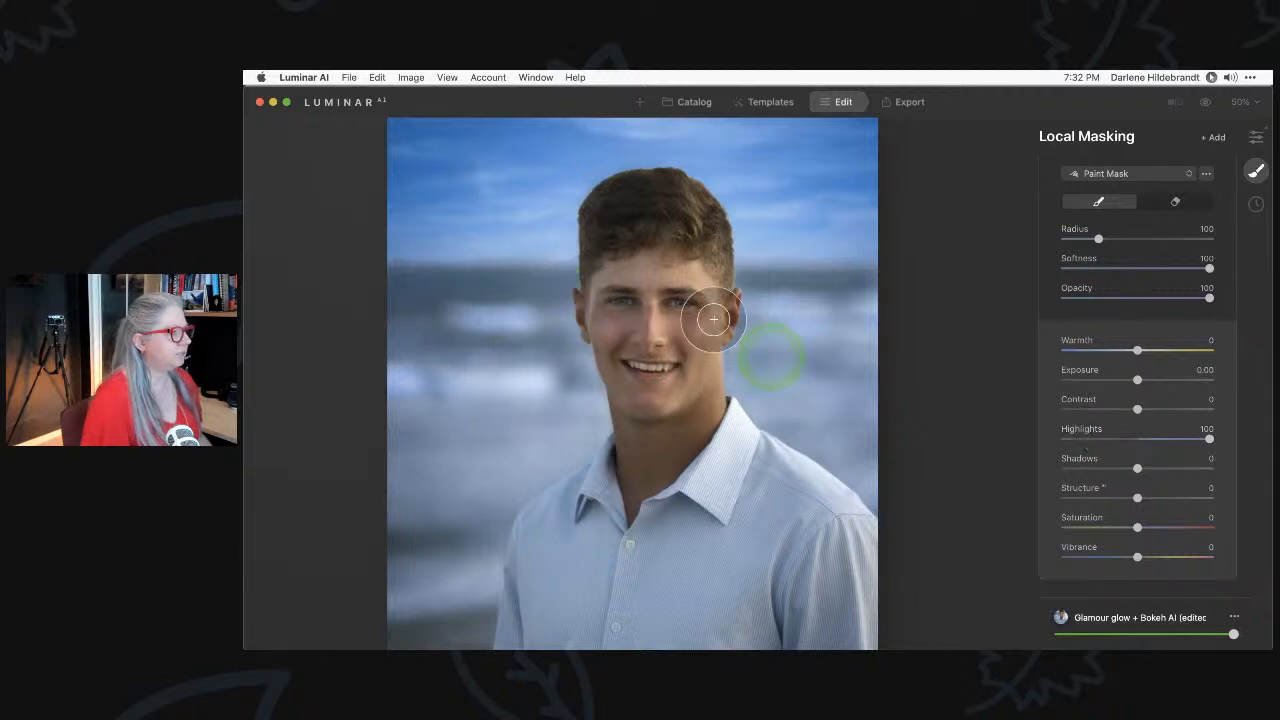
mouse_move(1137, 378)
left_mouse_down()
mouse_move(1168, 380)
mouse_move(1147, 379)
left_mouse_up()
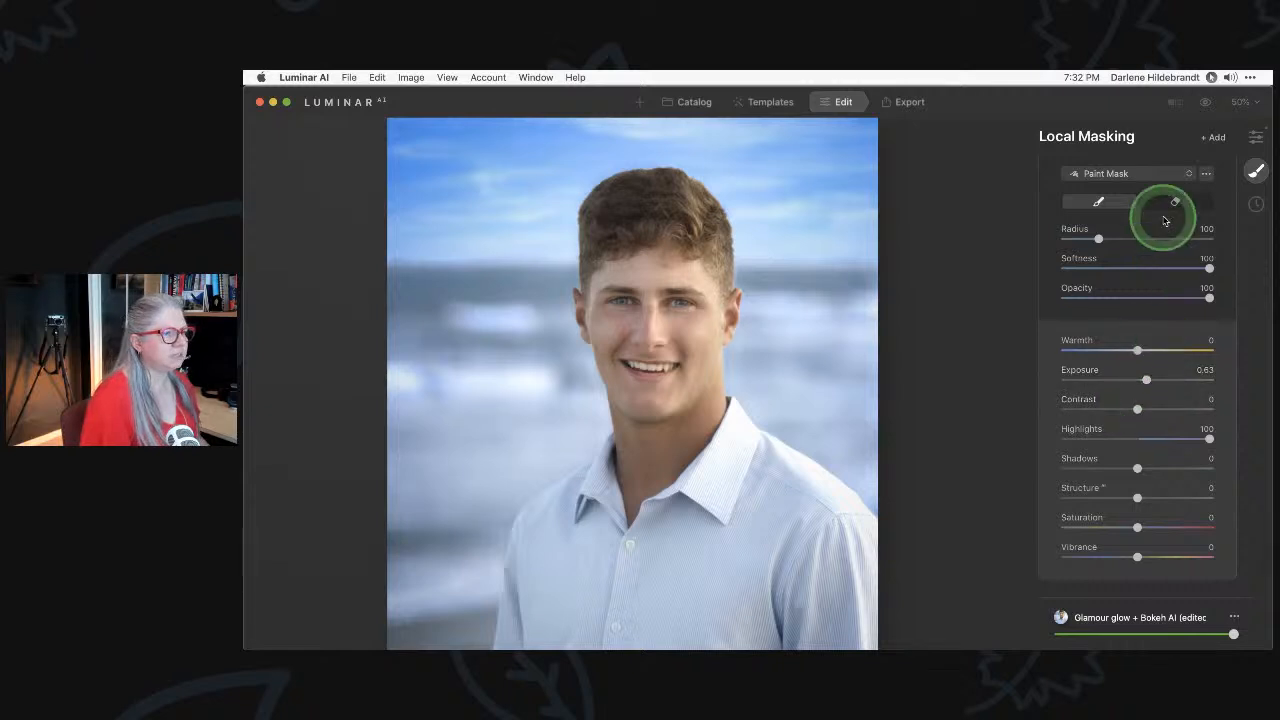
Set the mask's paint brush to Radius 10 and Softness 40, and show the face at 100% zoom.
left_click(1097, 203)
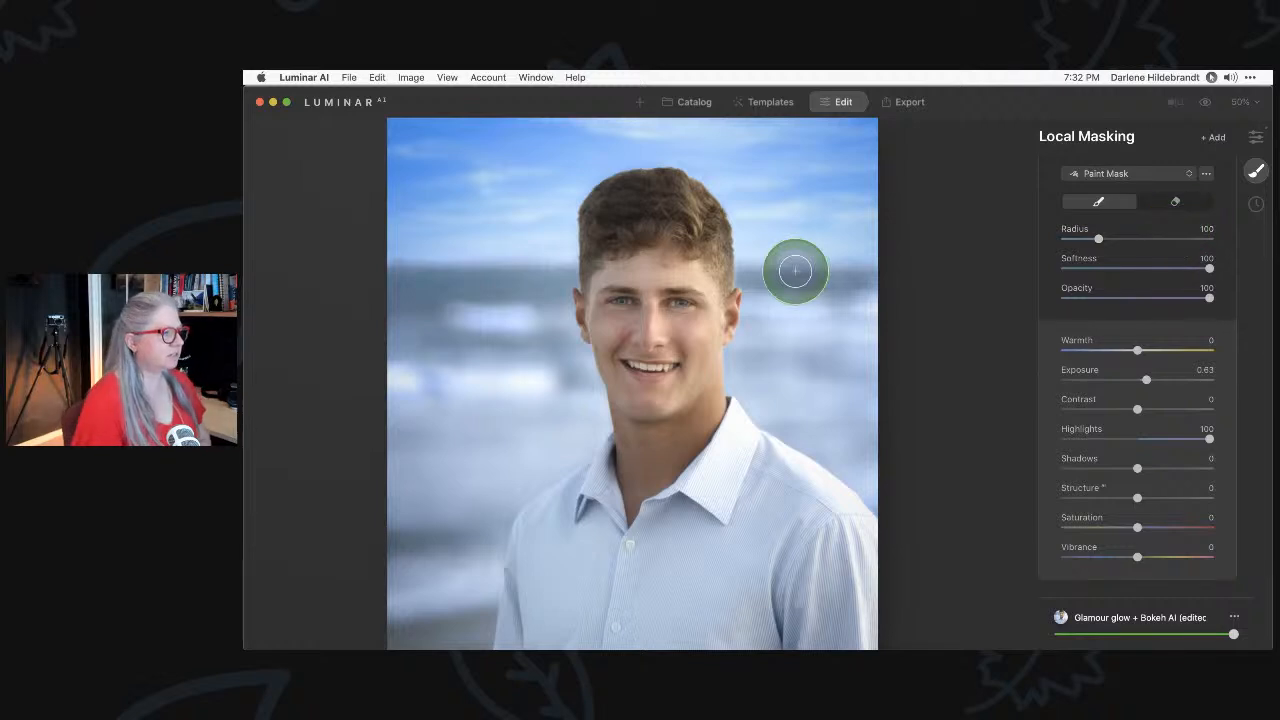
left_click(1210, 85)
left_click(955, 210)
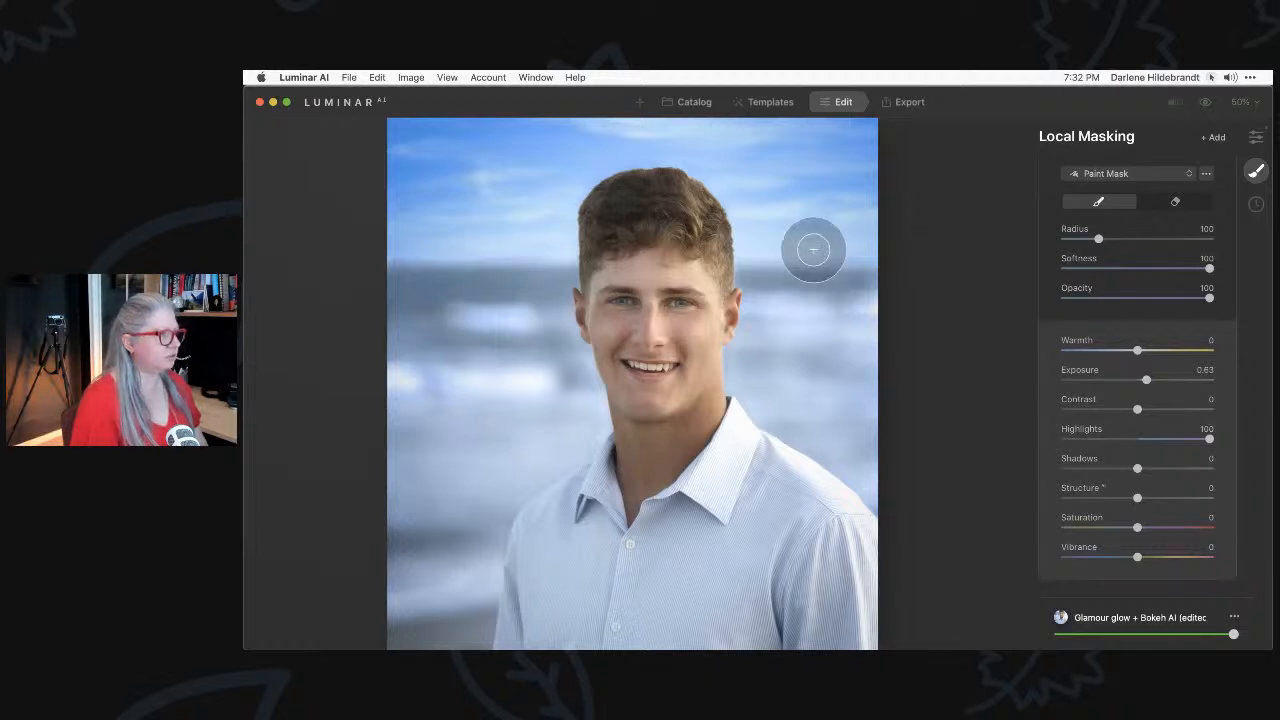
key("bracketleft")
key("bracketleft")
key("bracketleft")
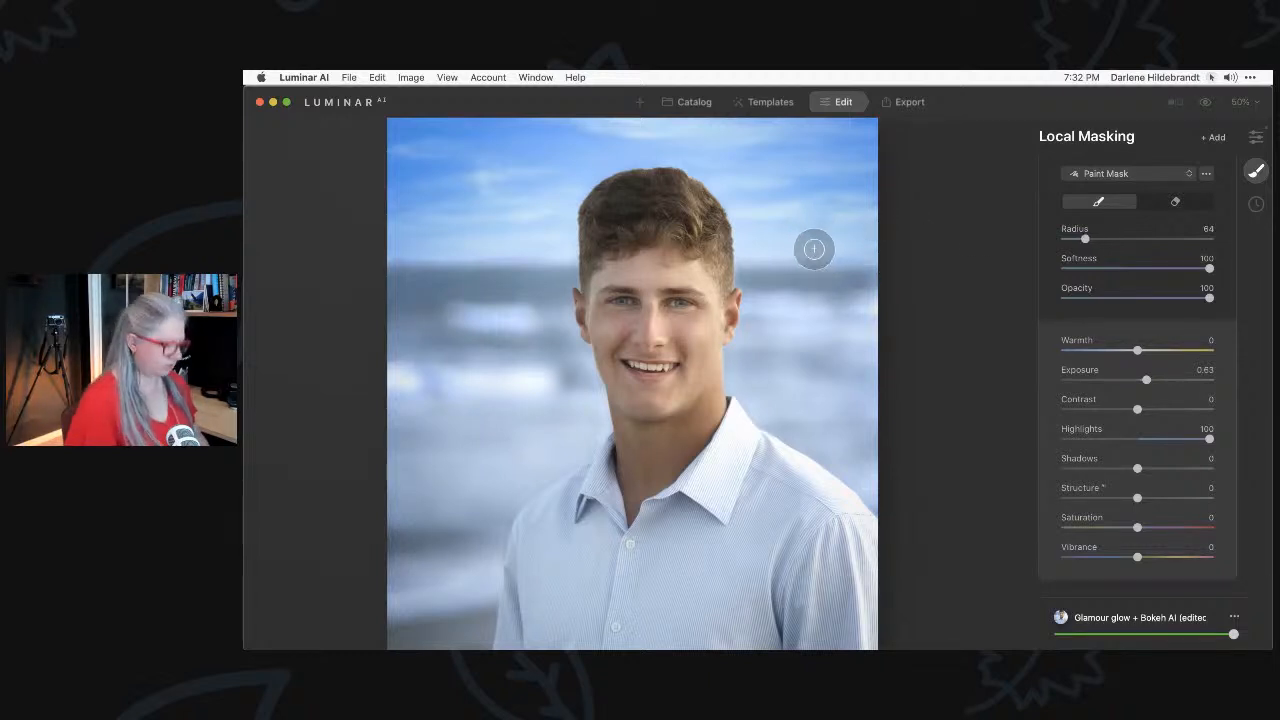
key("shift+bracketleft")
key("shift+bracketleft")
key("shift+bracketleft")
key("shift+bracketleft")
key("shift+bracketleft")
key("shift+bracketleft")
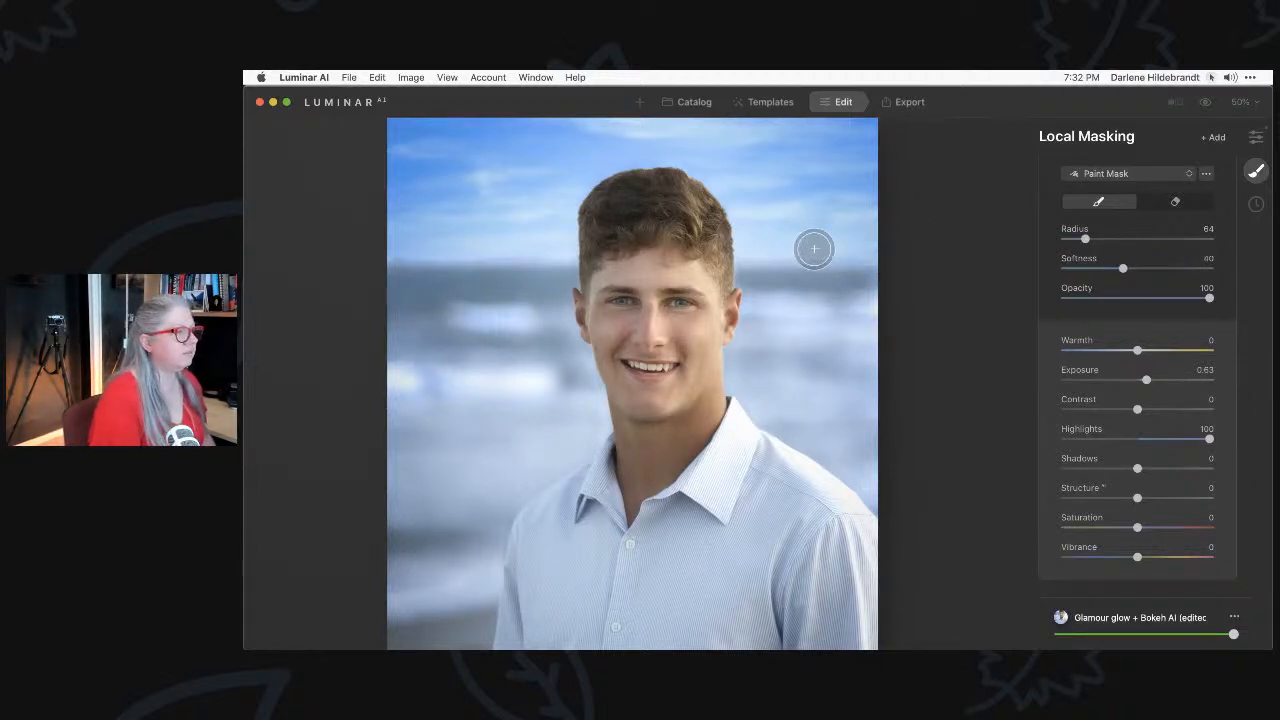
key("bracketleft")
key("bracketleft")
key("bracketleft")
key("bracketleft")
key("bracketleft")
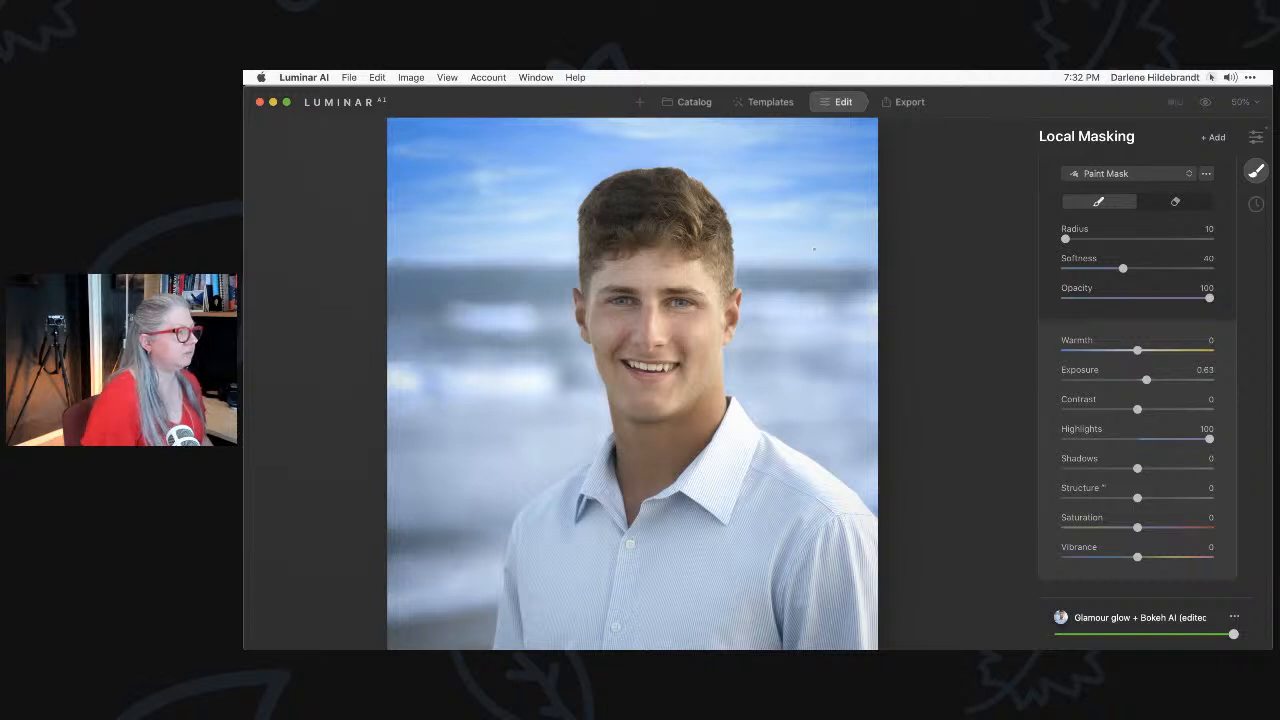
left_click(1240, 101)
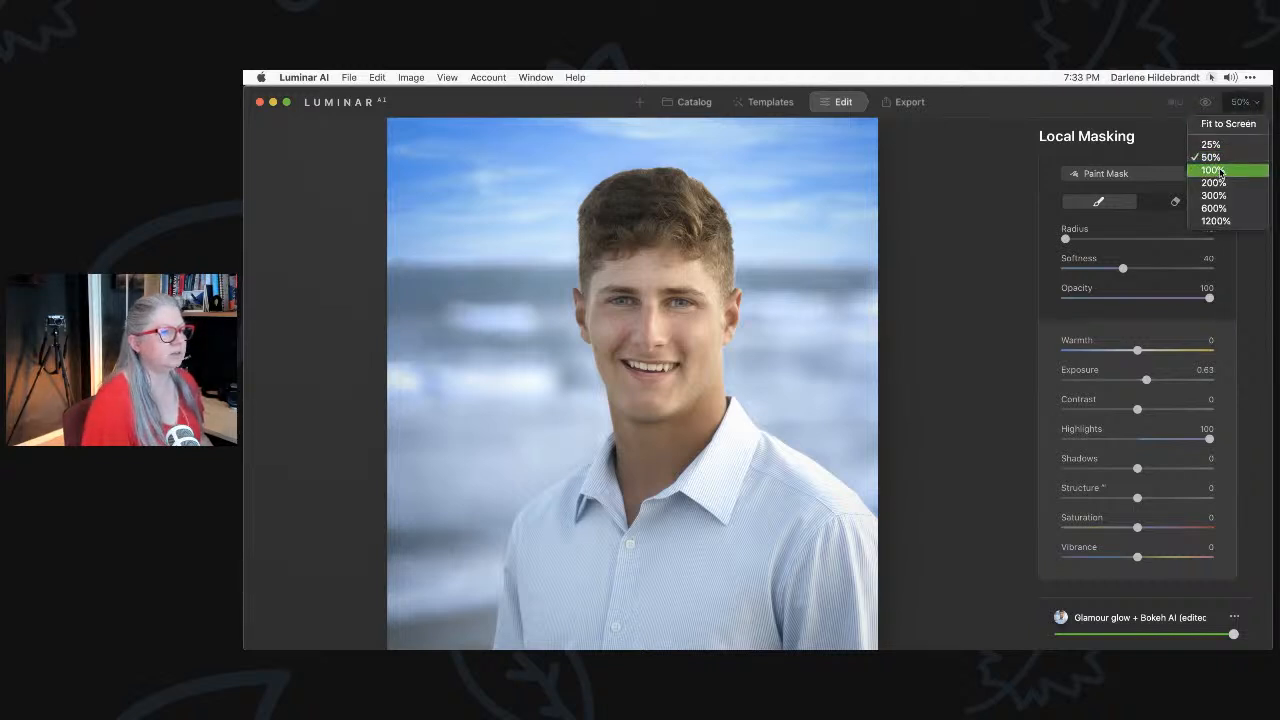
left_click(1212, 170)
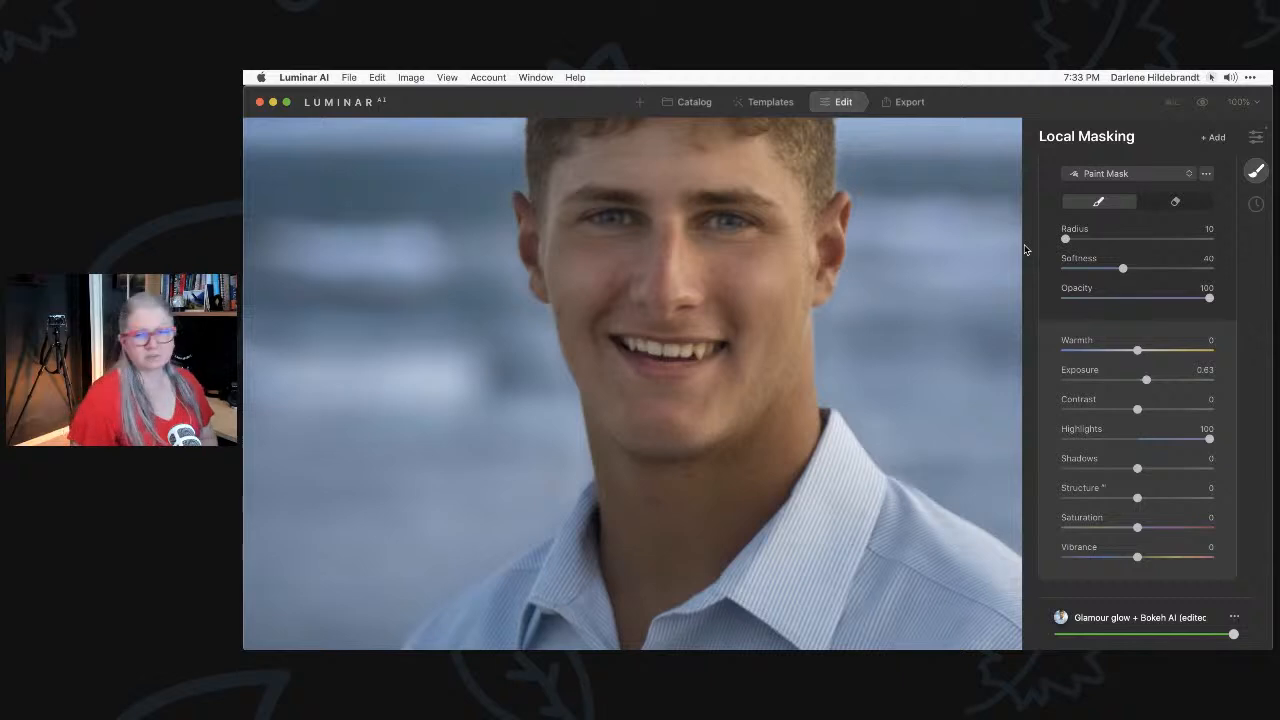
Try painting the brightening over the eyes, and erase it from both eyes with the eraser at Radius 46.
key("backslash")
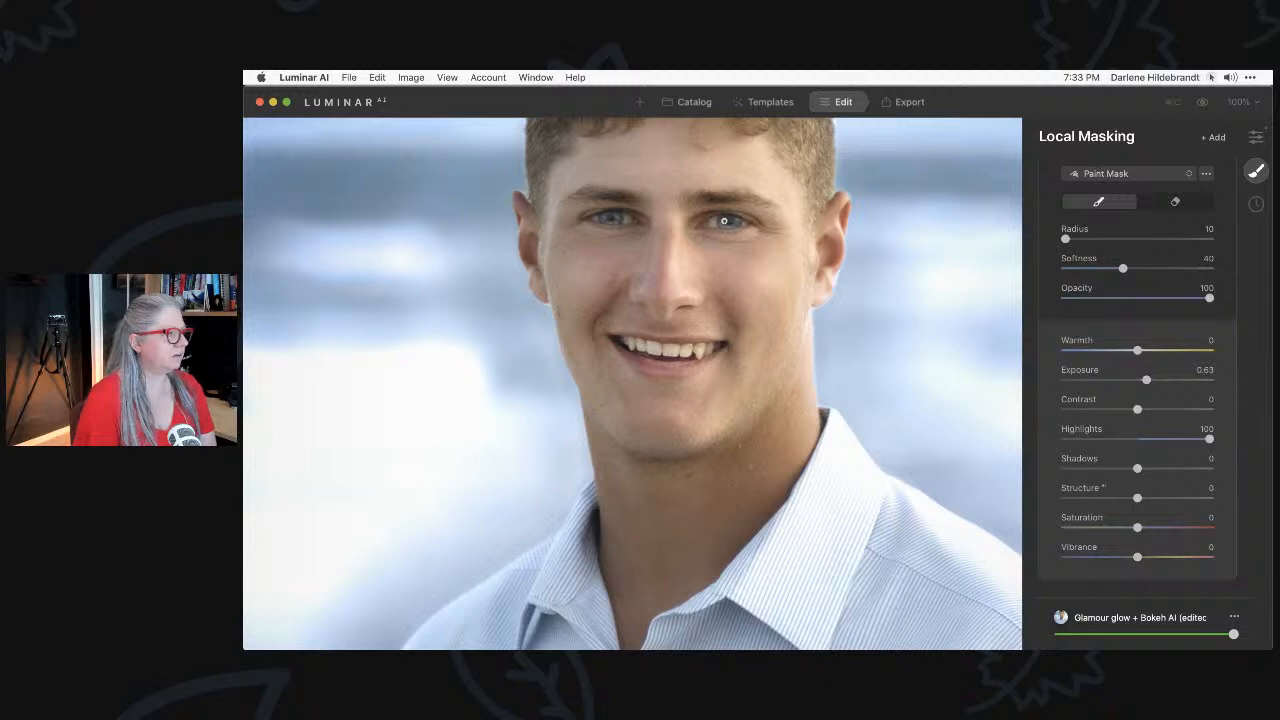
key("backslash")
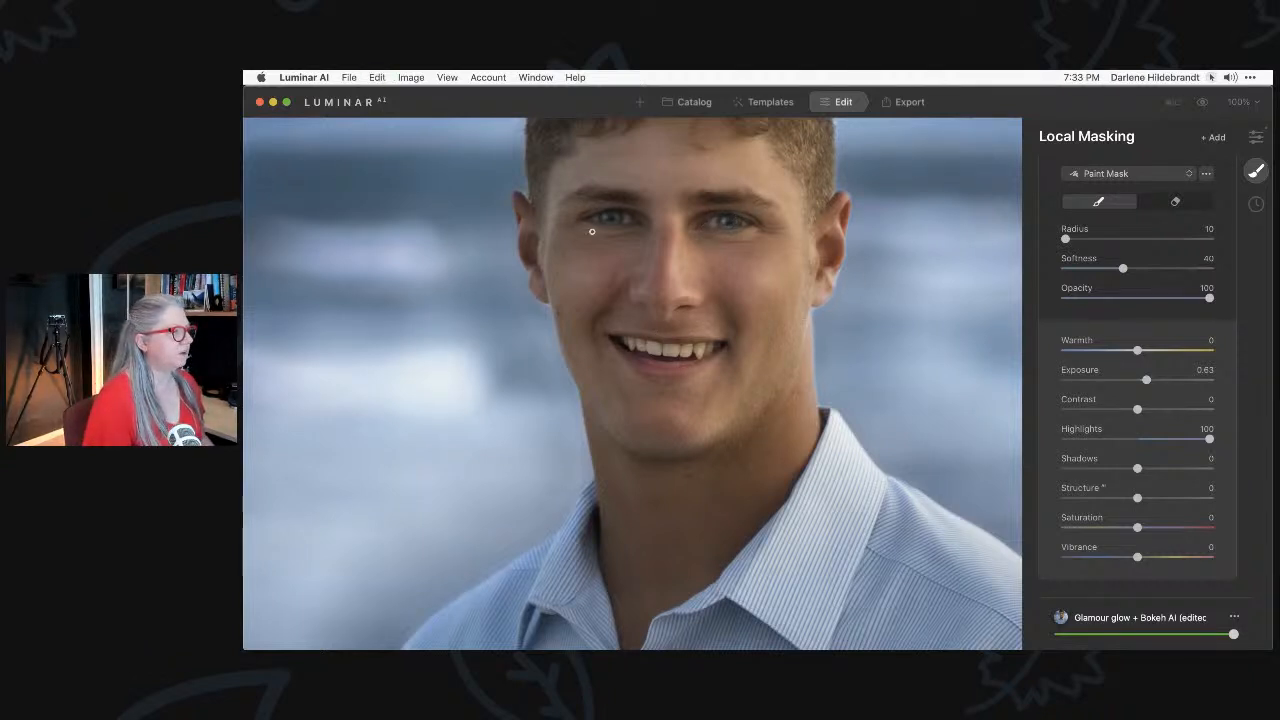
left_click(1176, 202)
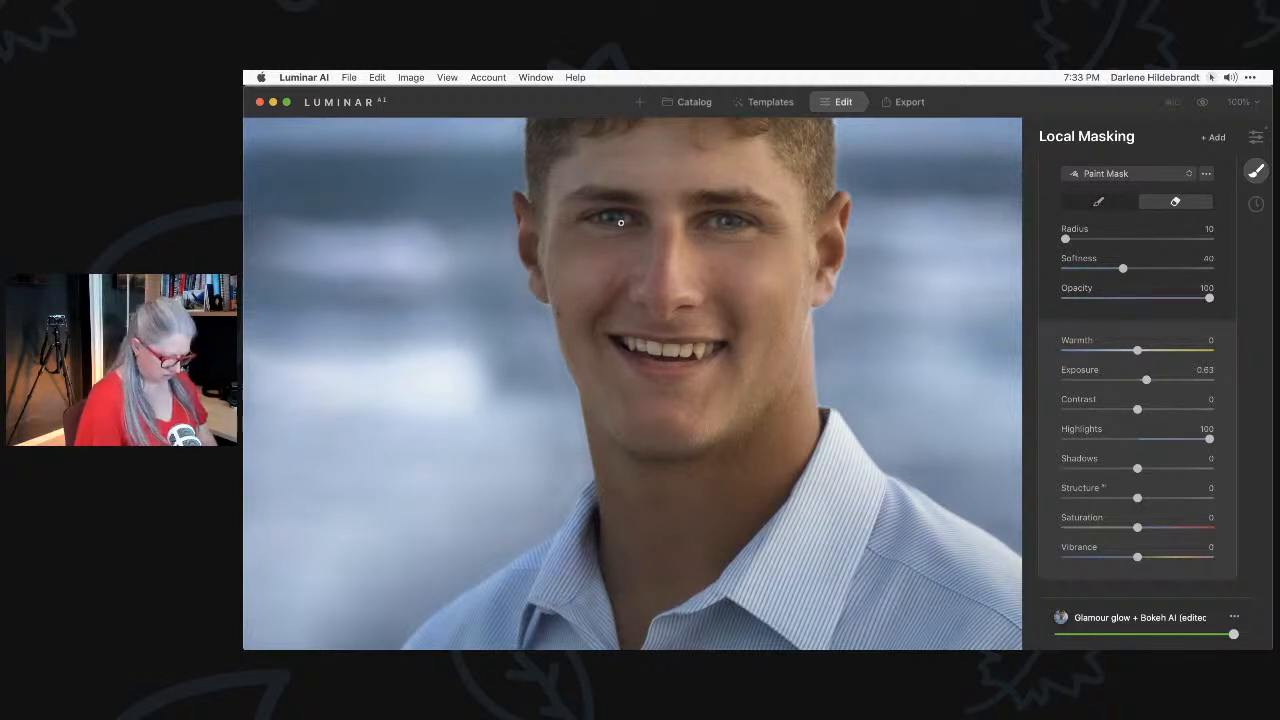
key("bracketright")
key("bracketright")
key("bracketright")
key("bracketright")
left_click_drag(608, 218, 606, 215)
left_click_drag(723, 217, 717, 240)
mouse_move(600, 224)
left_mouse_down()
mouse_move(606, 215)
mouse_move(605, 228)
left_mouse_up()
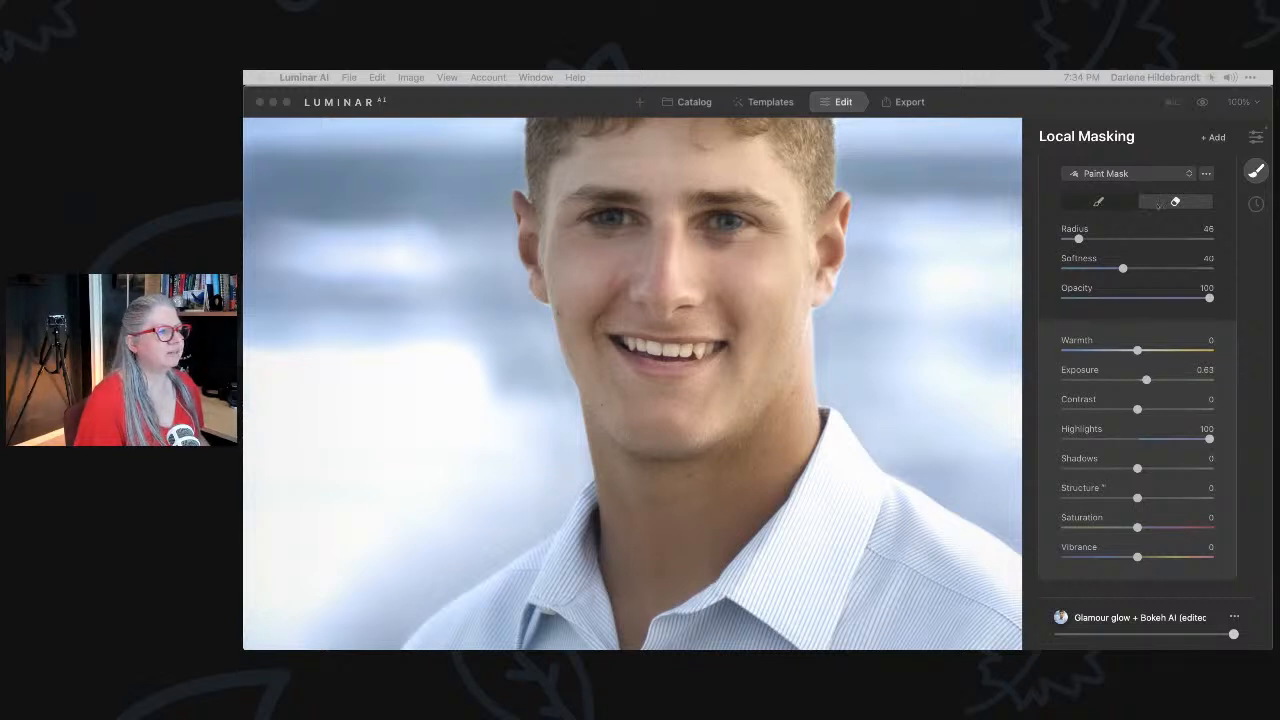
Use one of the Paint Mask's actions to take the brightening off the whole photo.
left_click(1163, 205)
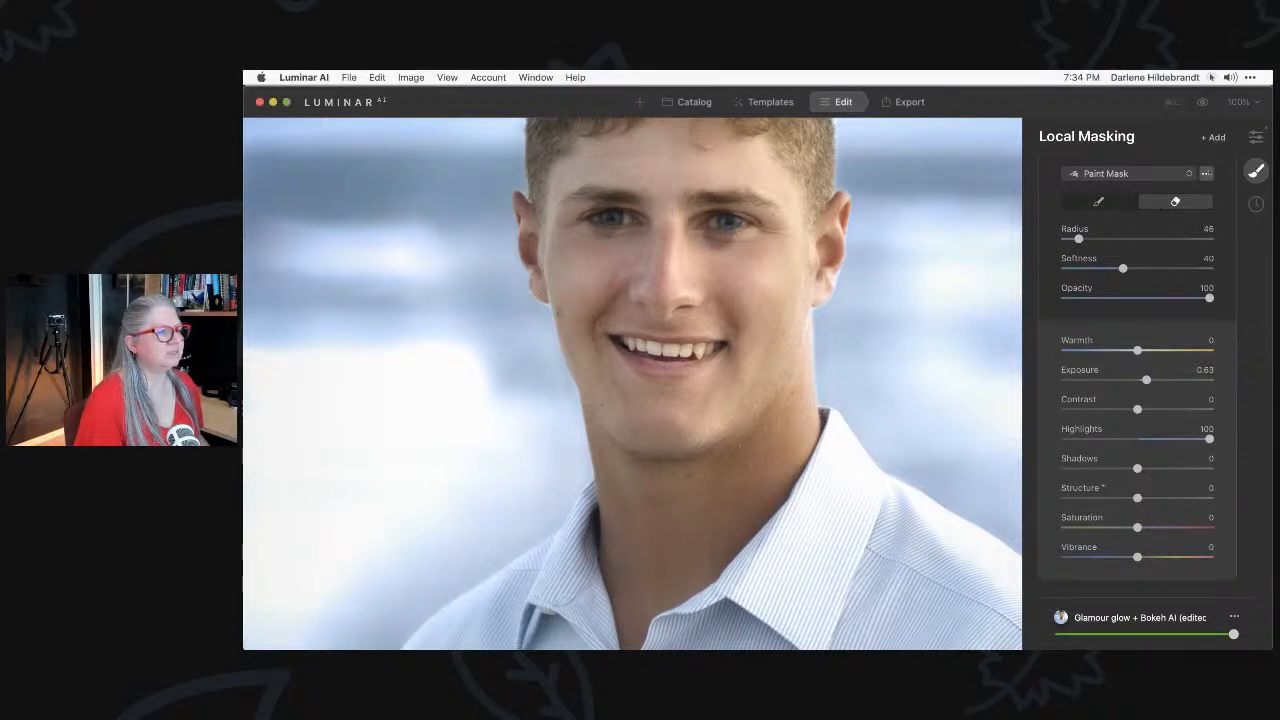
left_click(1206, 173)
left_click(1150, 218)
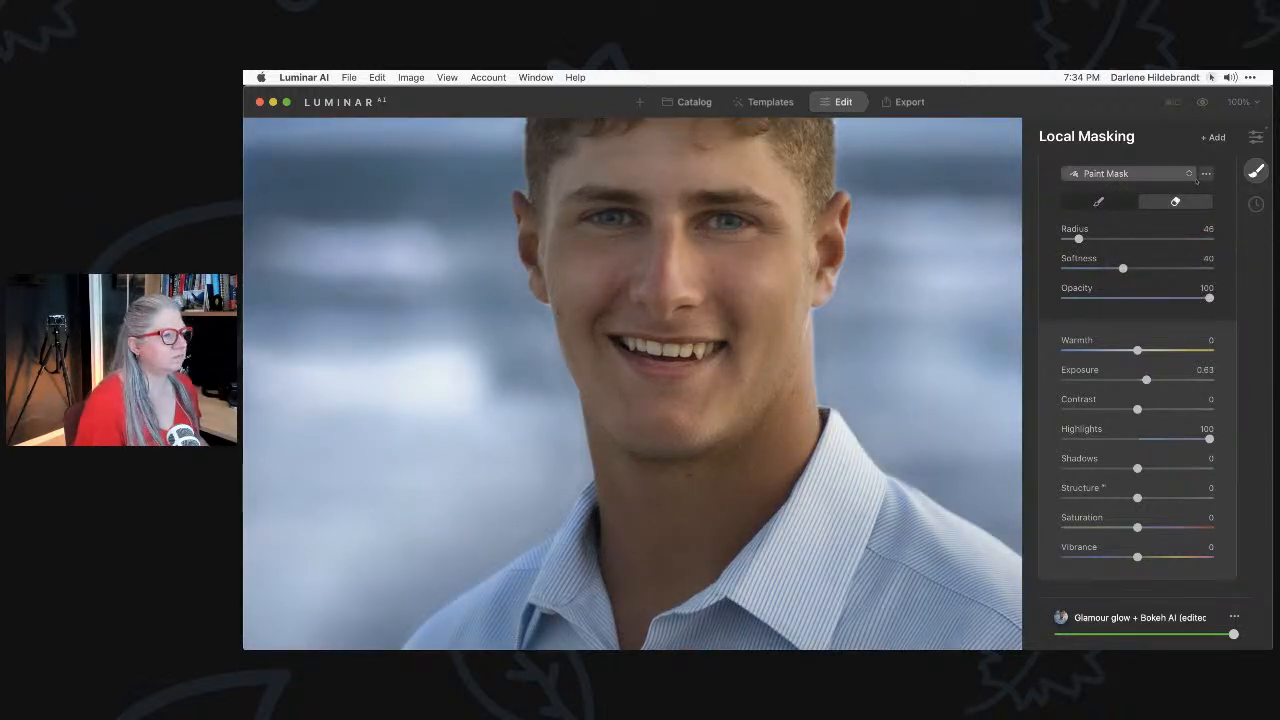
Paint the brightening over the irises of both eyes with the brush at Radius 10, varying its Opacity between 87, 67 and 93.
left_click(1098, 201)
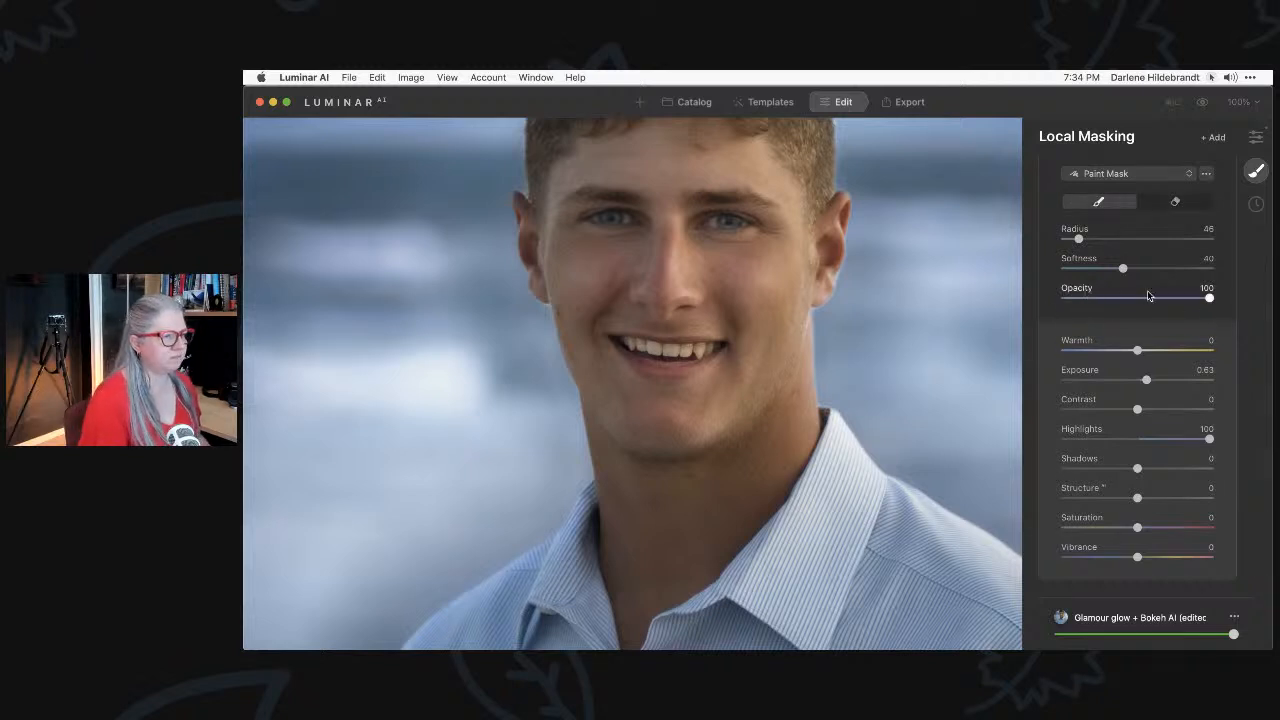
left_click_drag(1208, 298, 1191, 298)
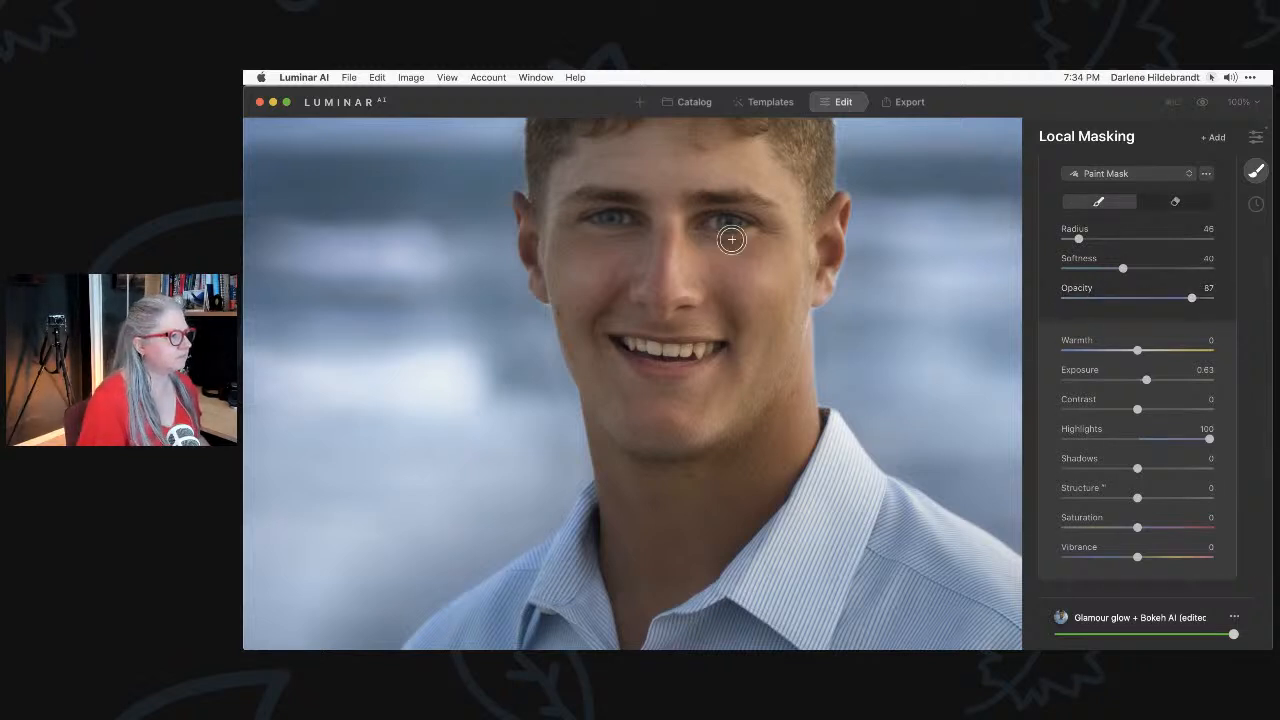
key("bracketleft")
key("bracketleft")
key("bracketleft")
key("bracketleft")
key("bracketleft")
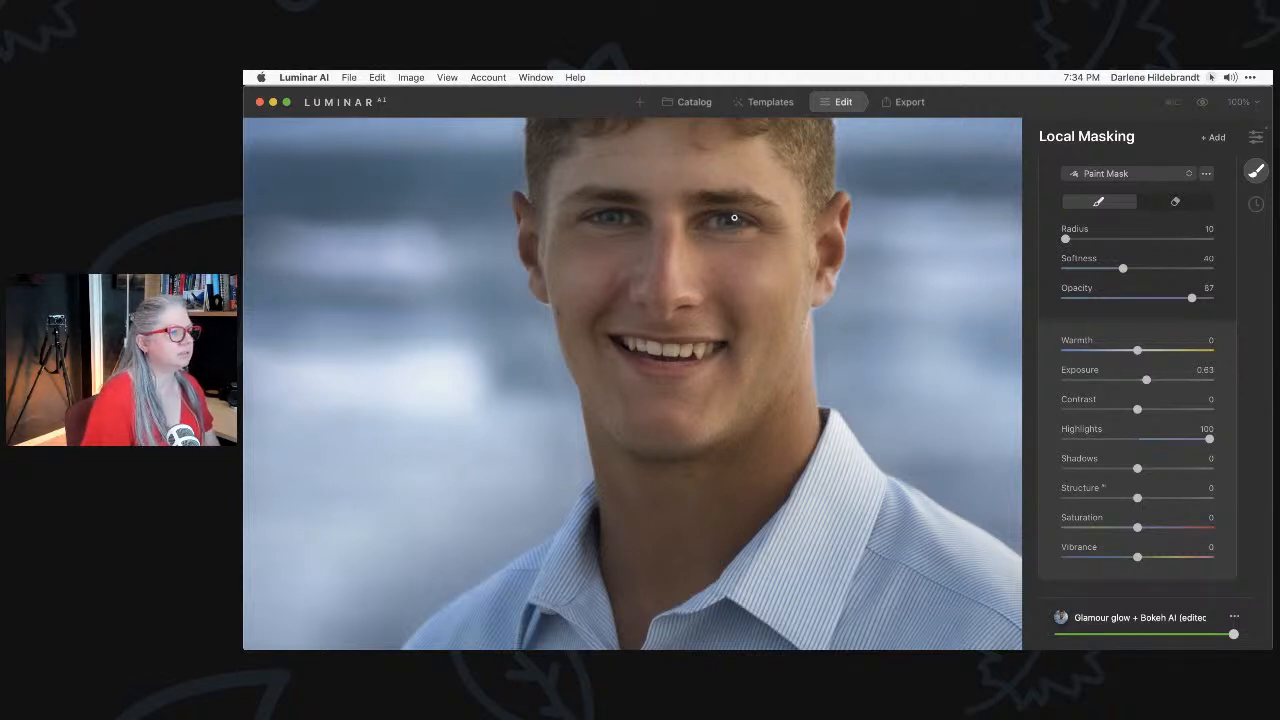
left_click_drag(1191, 298, 1162, 298)
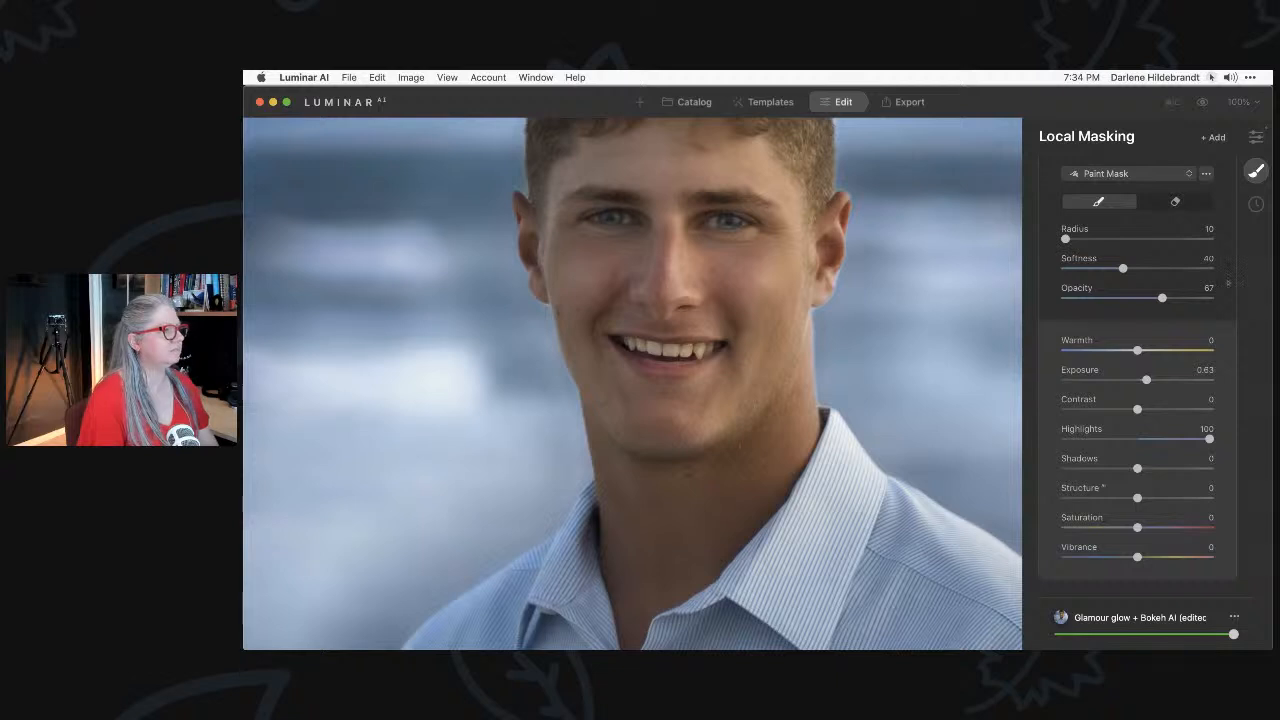
left_click(1199, 297)
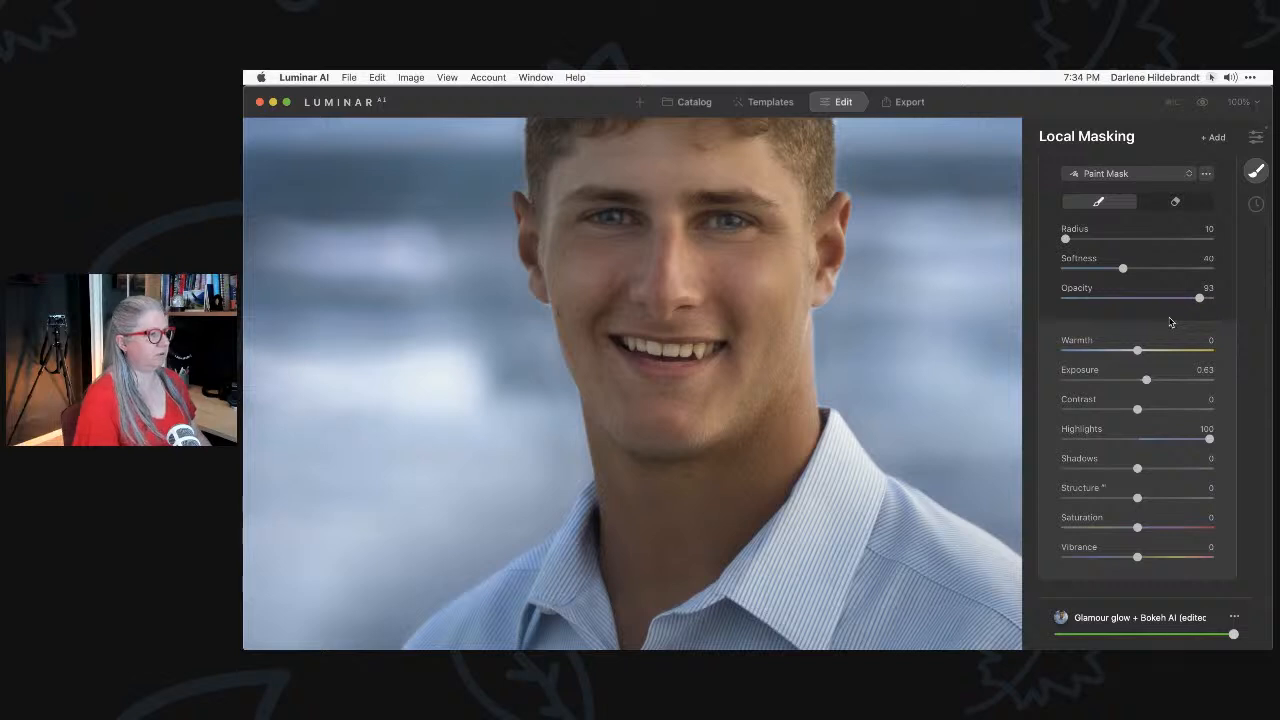
Disable and re-enable the Basic mask to compare the eyes with and without the brightening.
scroll(1200, 250, "up", 2)
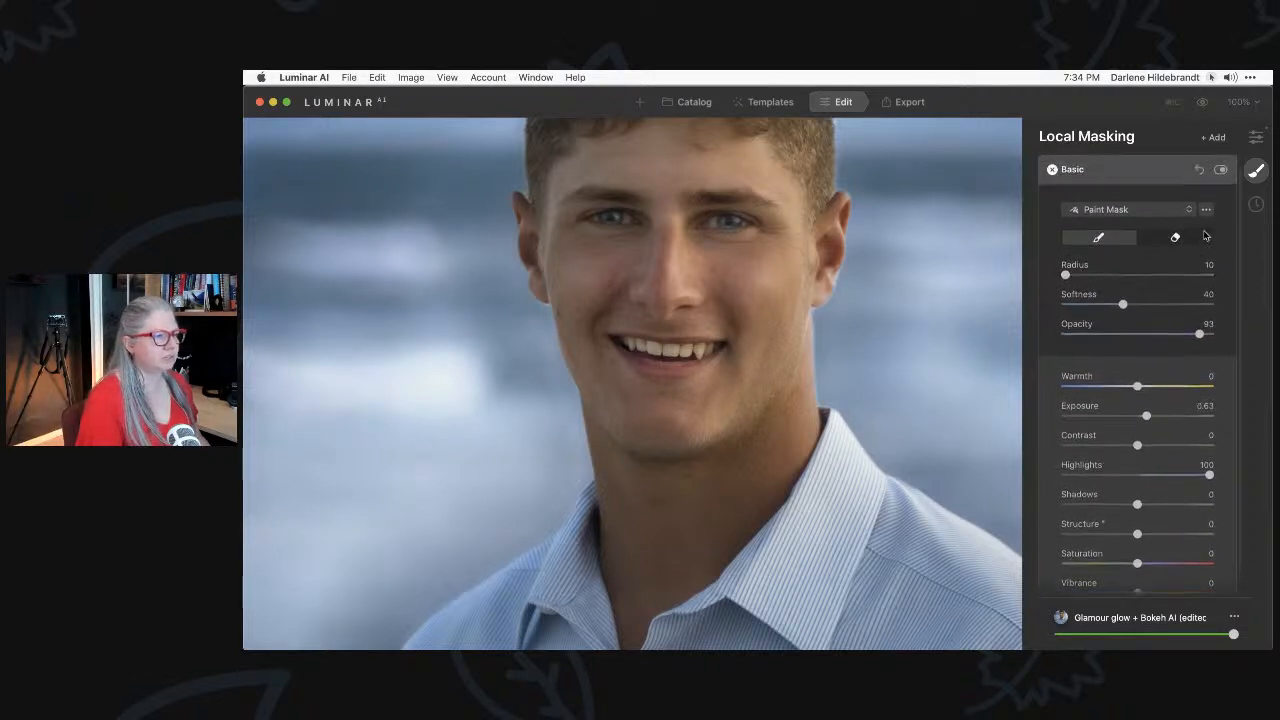
left_click(1220, 170)
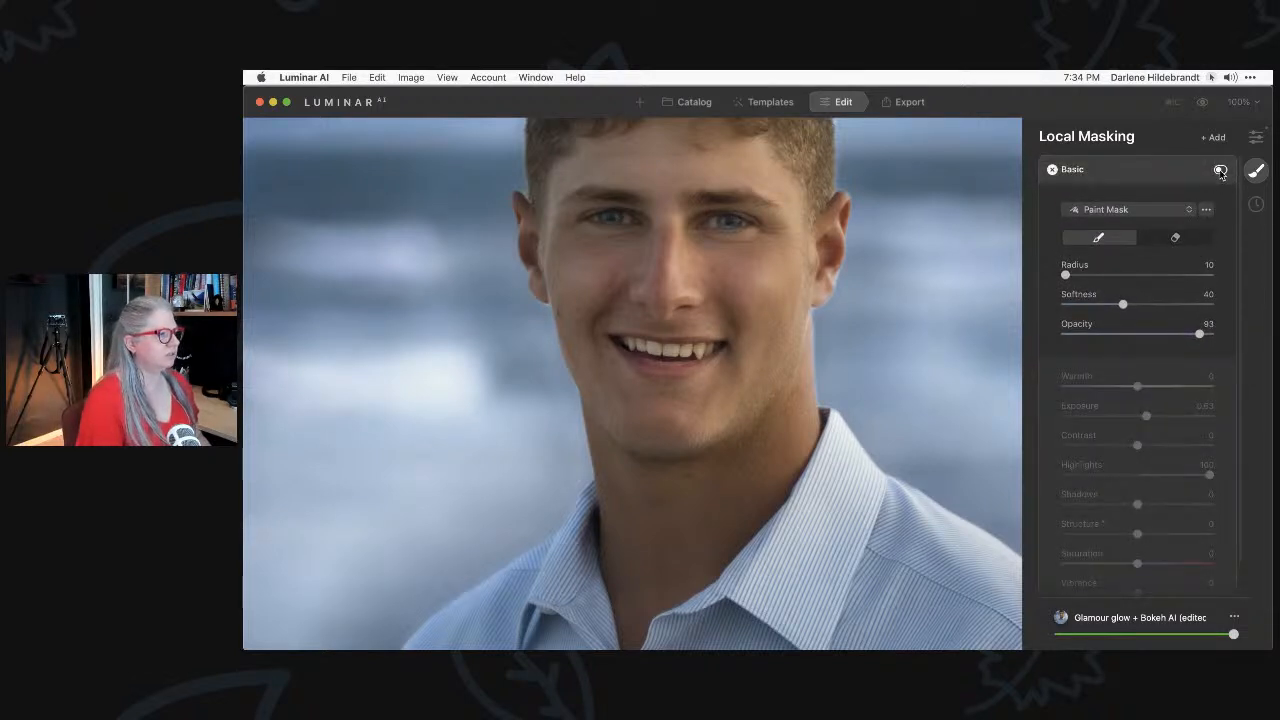
left_click(1220, 170)
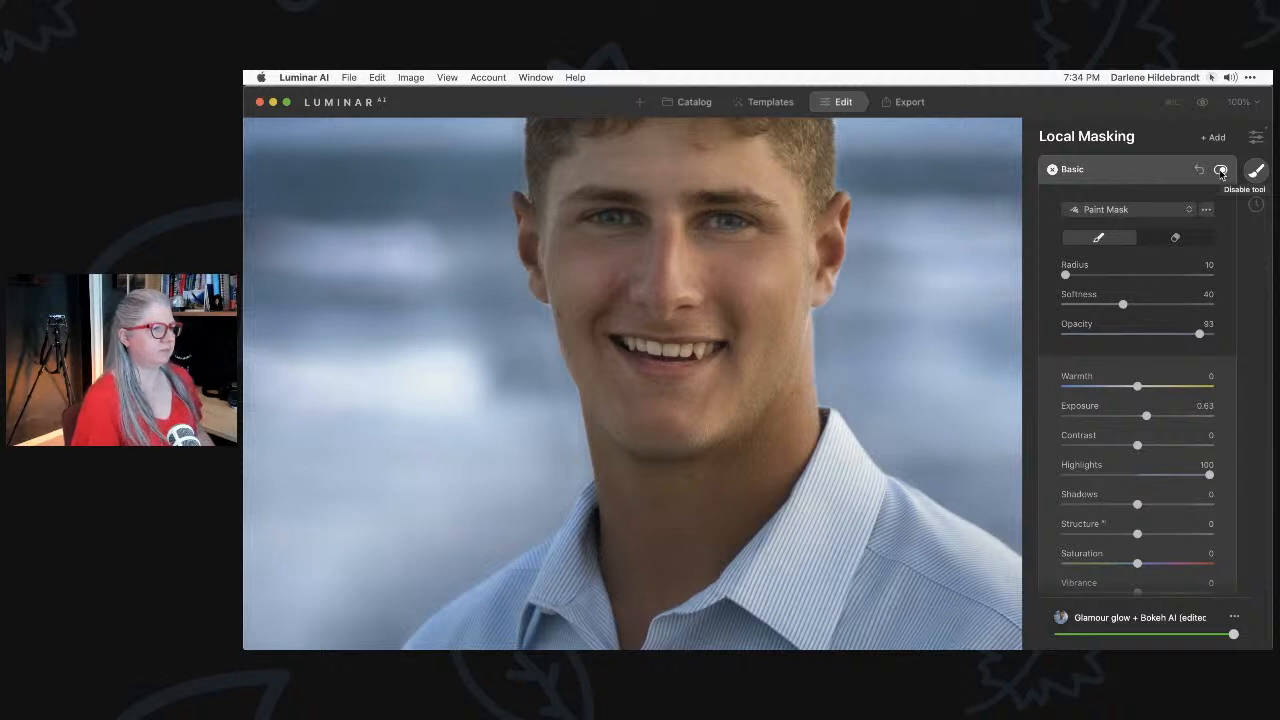
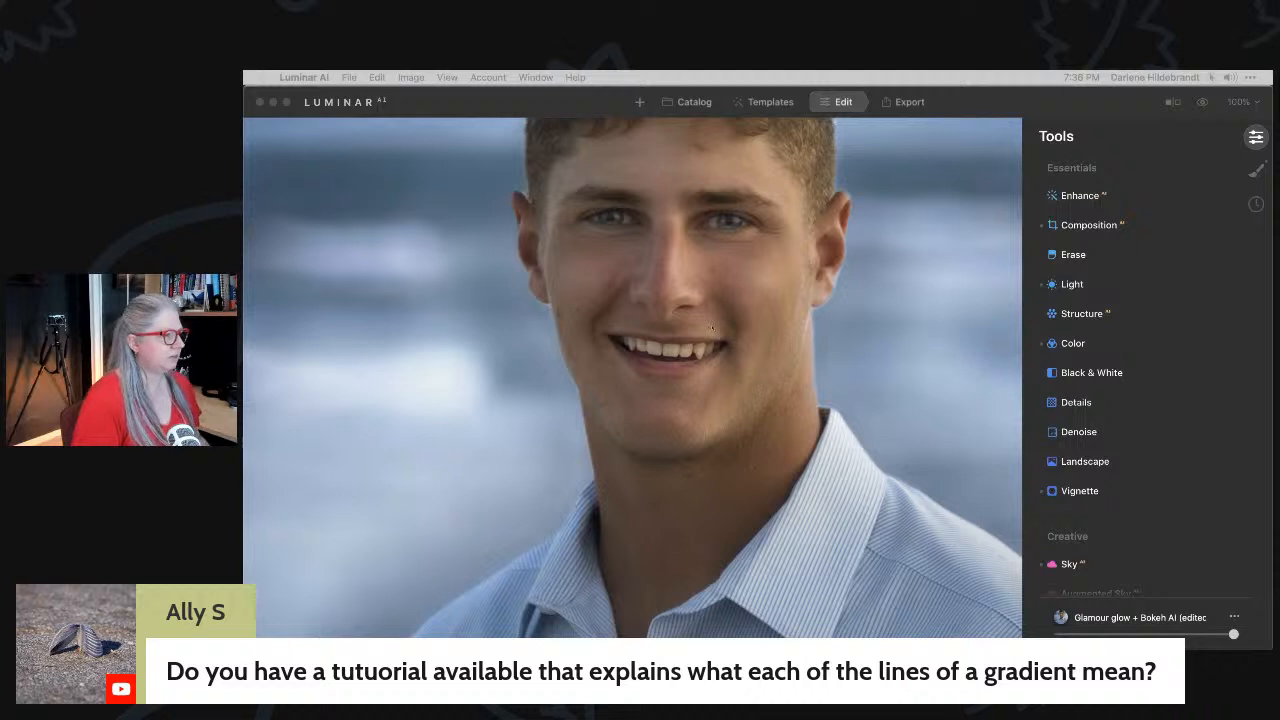
Fit the whole portrait in view and apply Supercontrast with Highlights Contrast 58 and Highlights Balance 47.
left_click(726, 386)
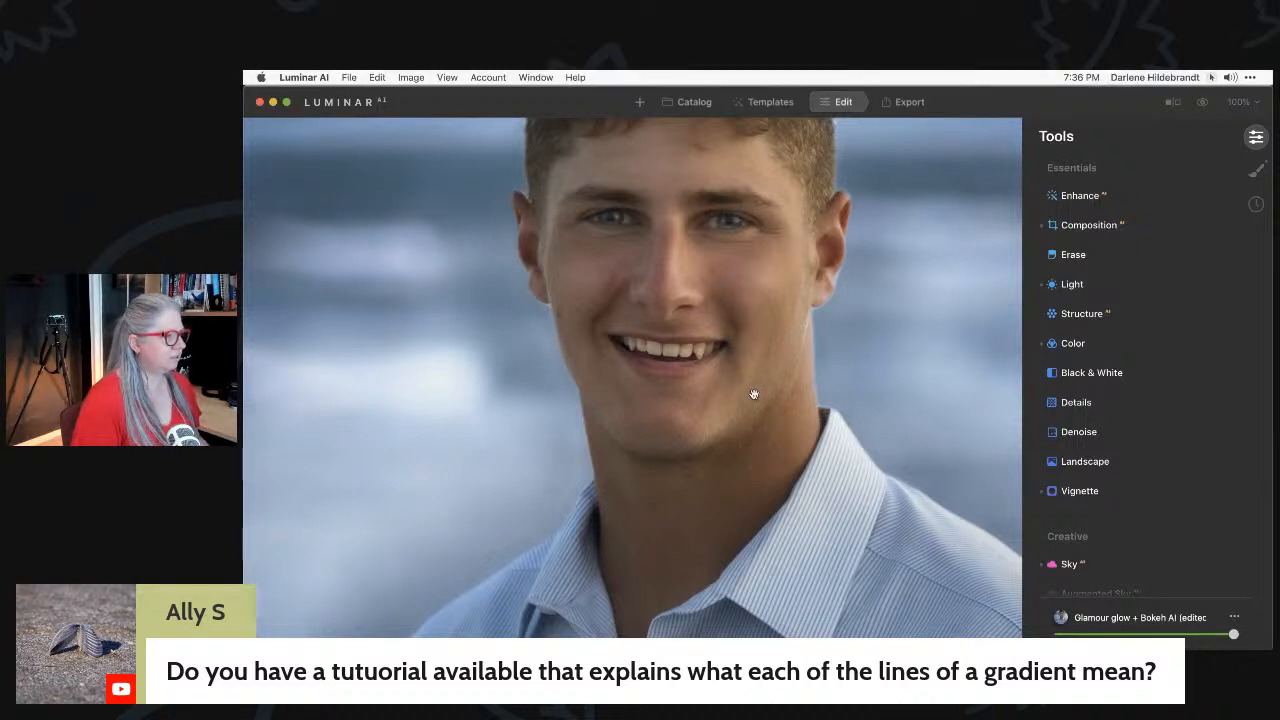
left_click(754, 394)
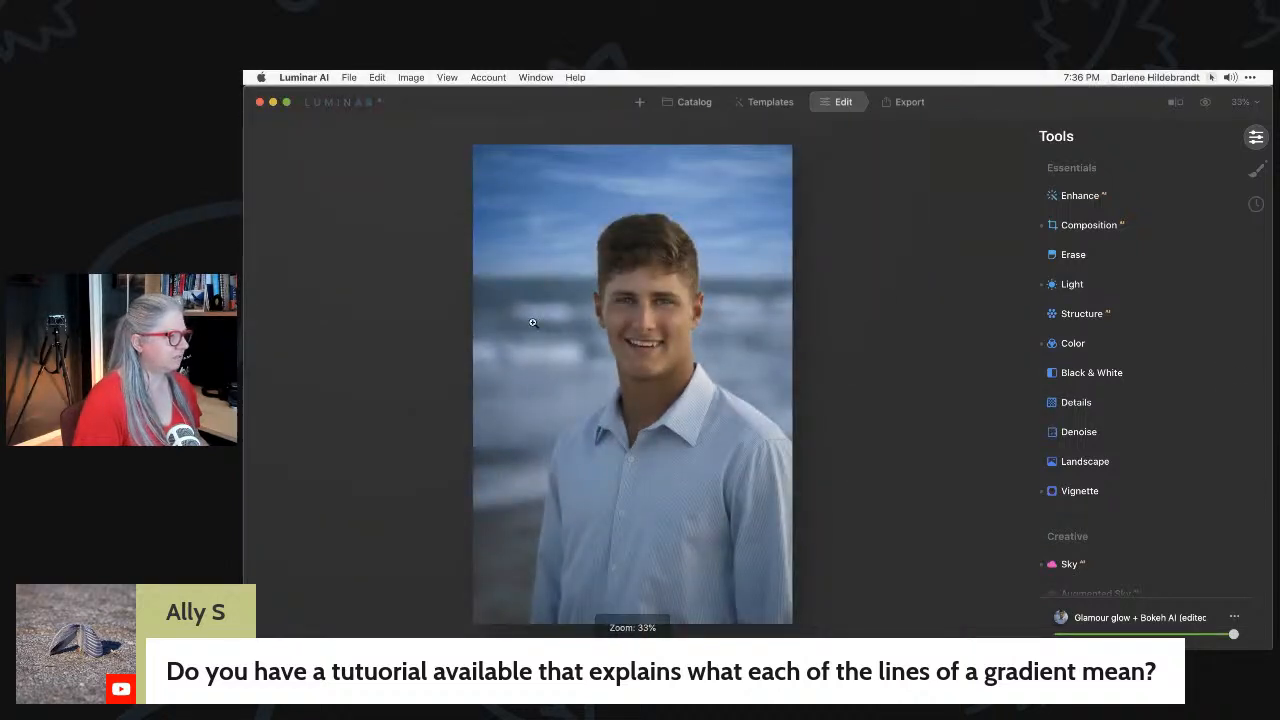
scroll(1118, 370, "down", 2)
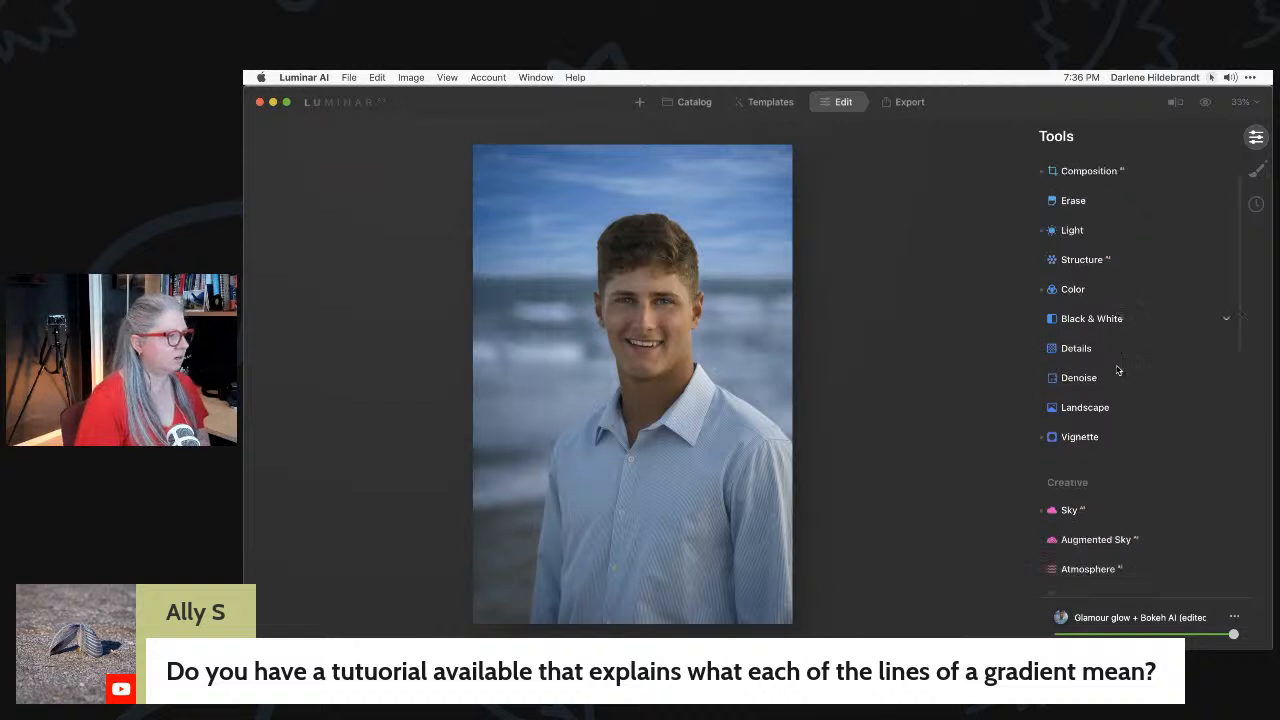
scroll(1118, 370, "down", 10)
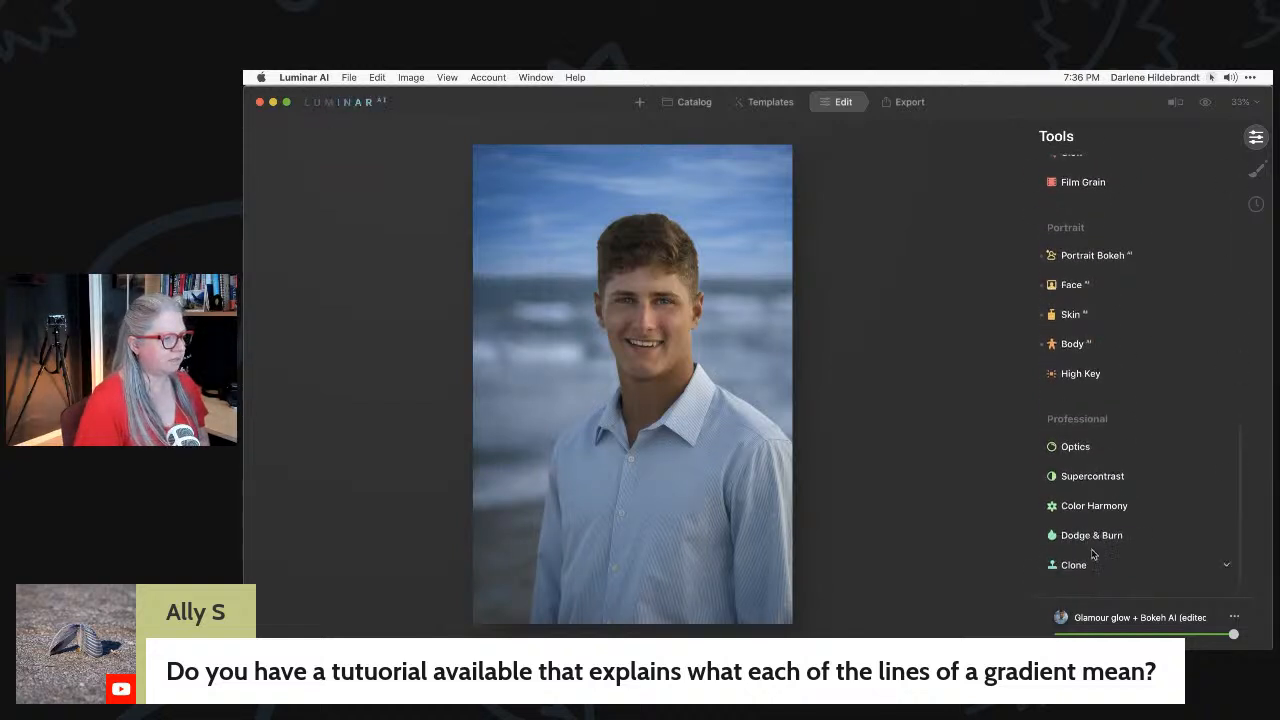
left_click(1082, 479)
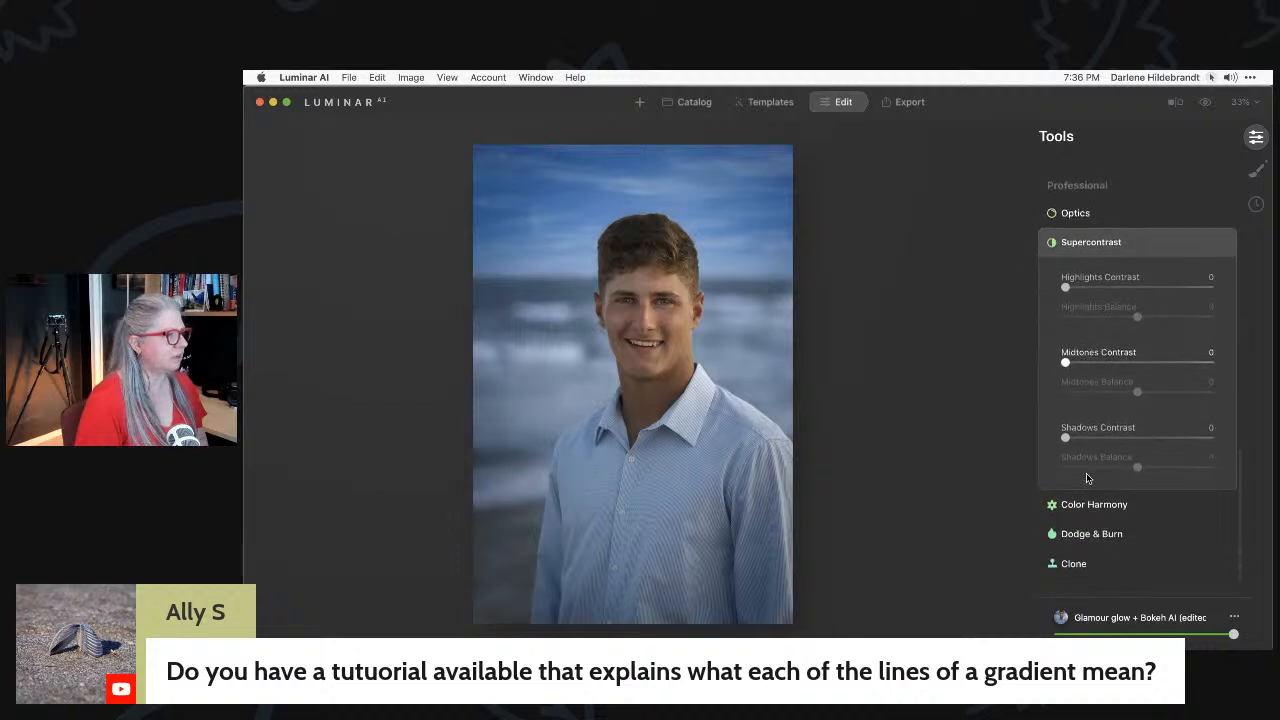
left_click(1136, 289)
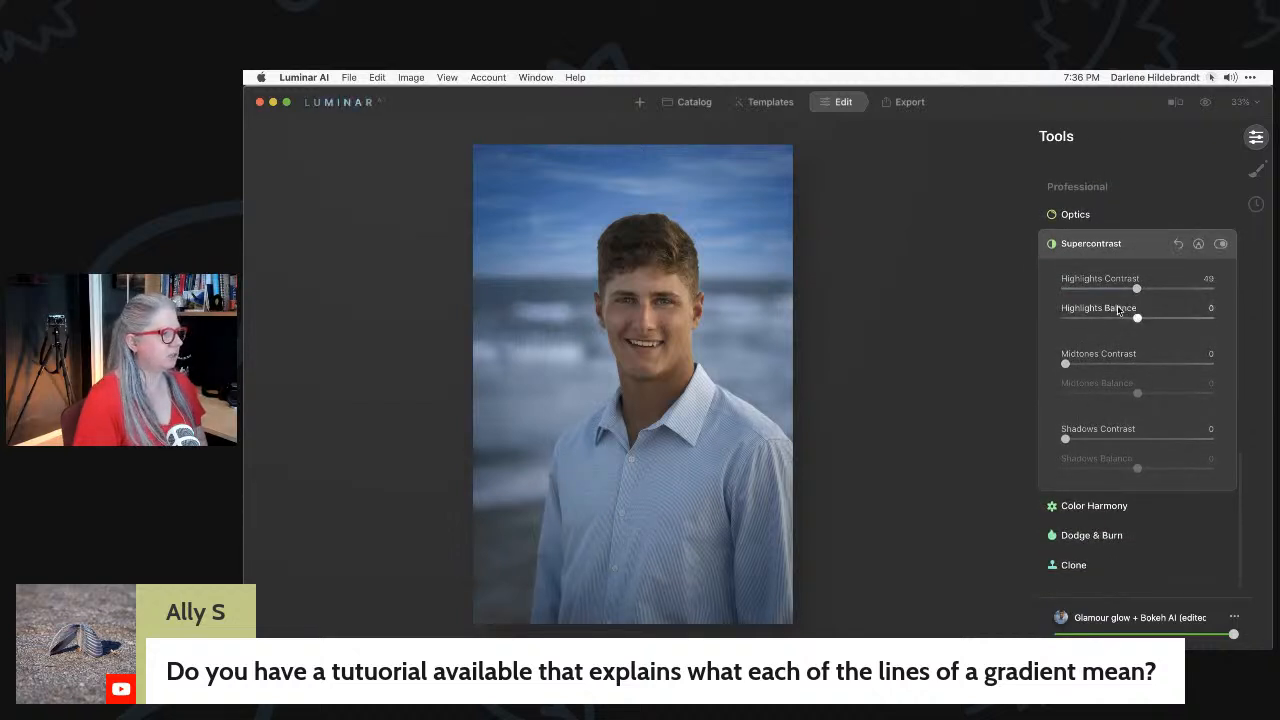
left_click_drag(1137, 317, 1164, 318)
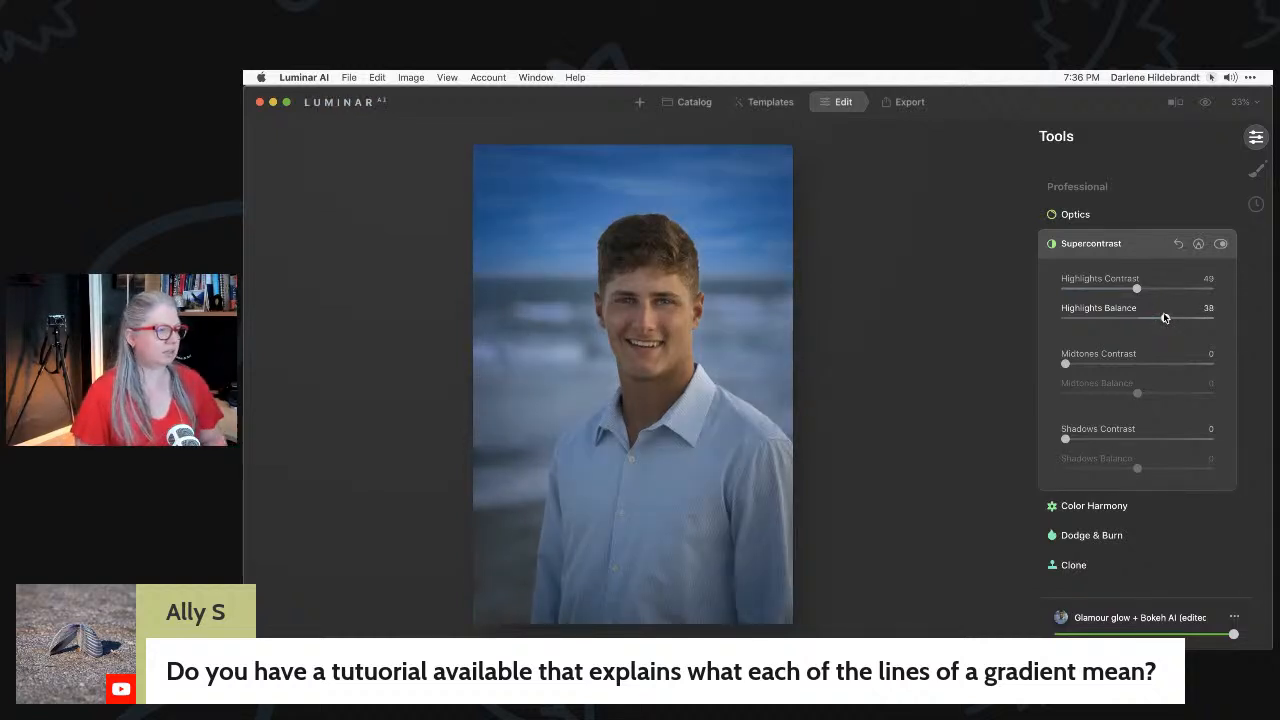
left_click_drag(1164, 318, 1171, 318)
left_click(1137, 288)
left_click(1150, 289)
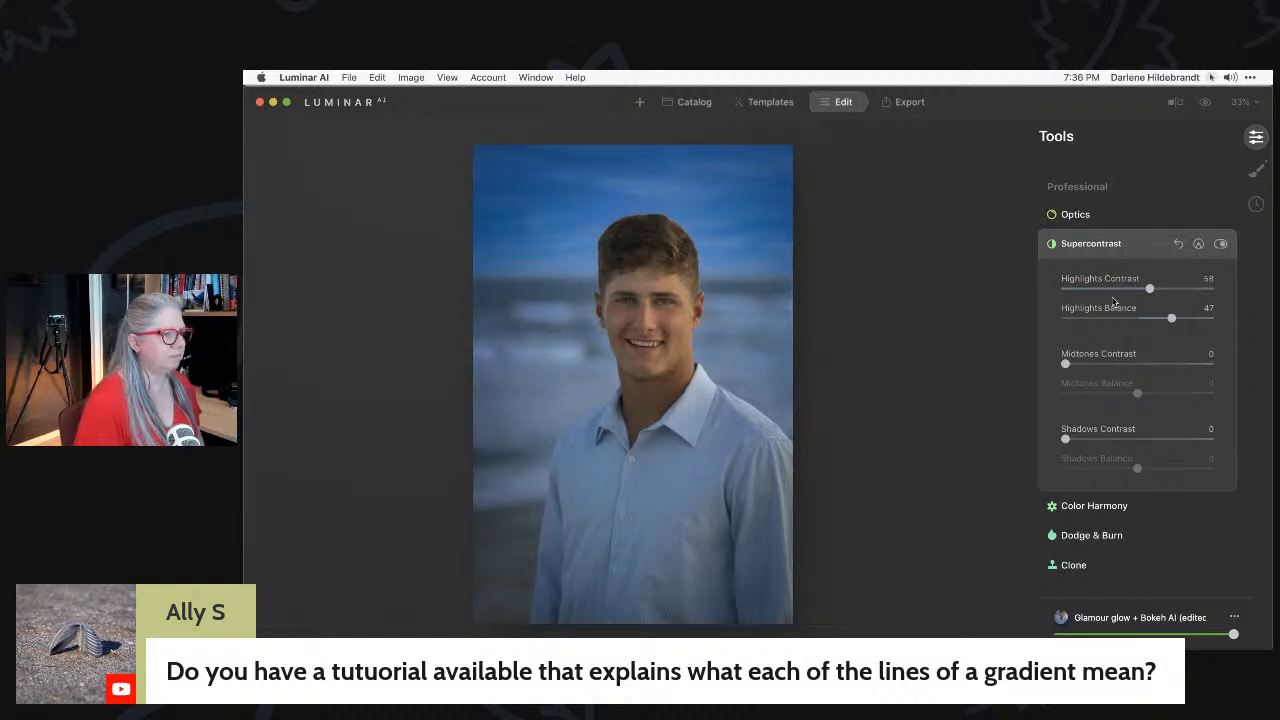
Start a Paint Mask for the Supercontrast effect with the brush at Opacity 54 and Softness 100.
left_click(1199, 245)
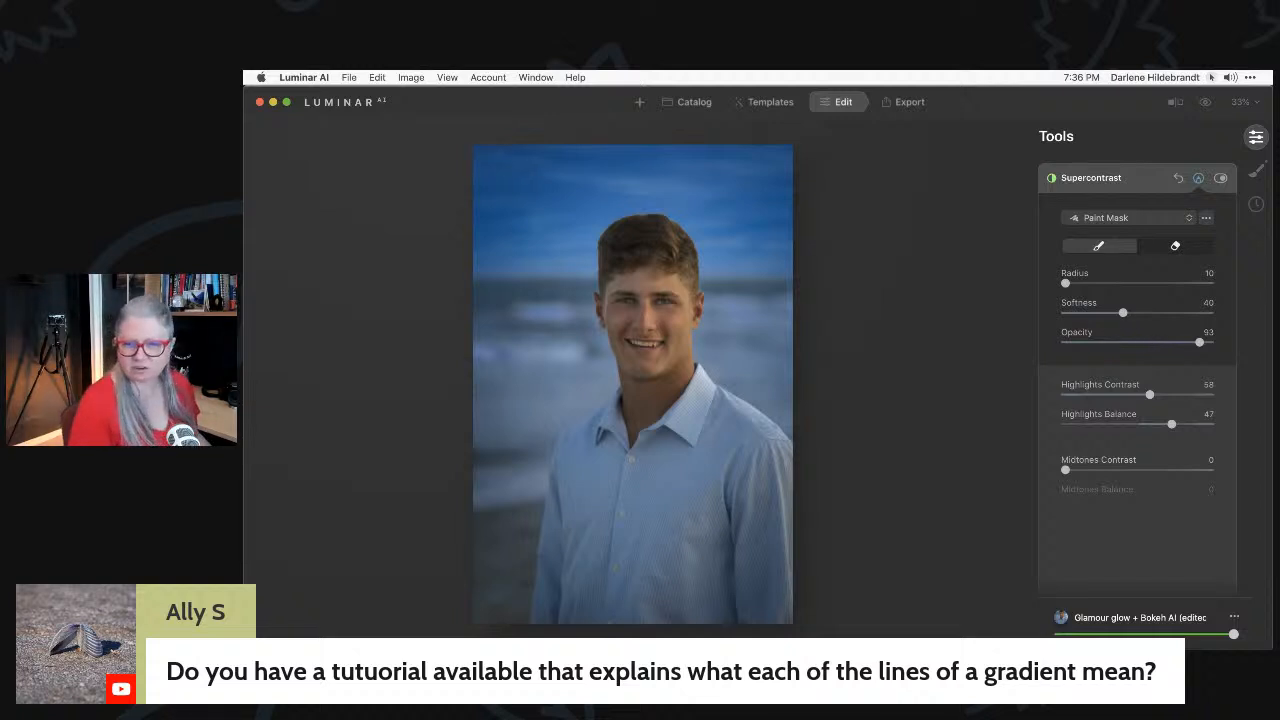
left_click_drag(1199, 342, 1144, 342)
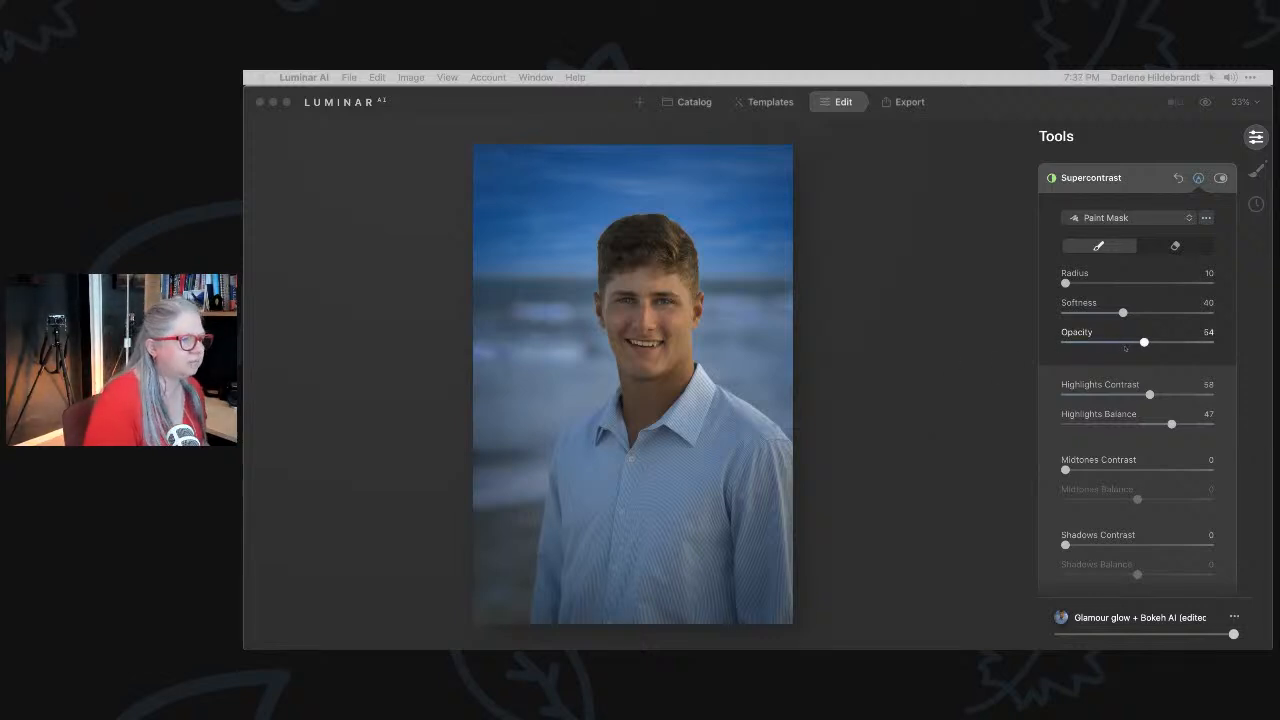
left_click(1101, 248)
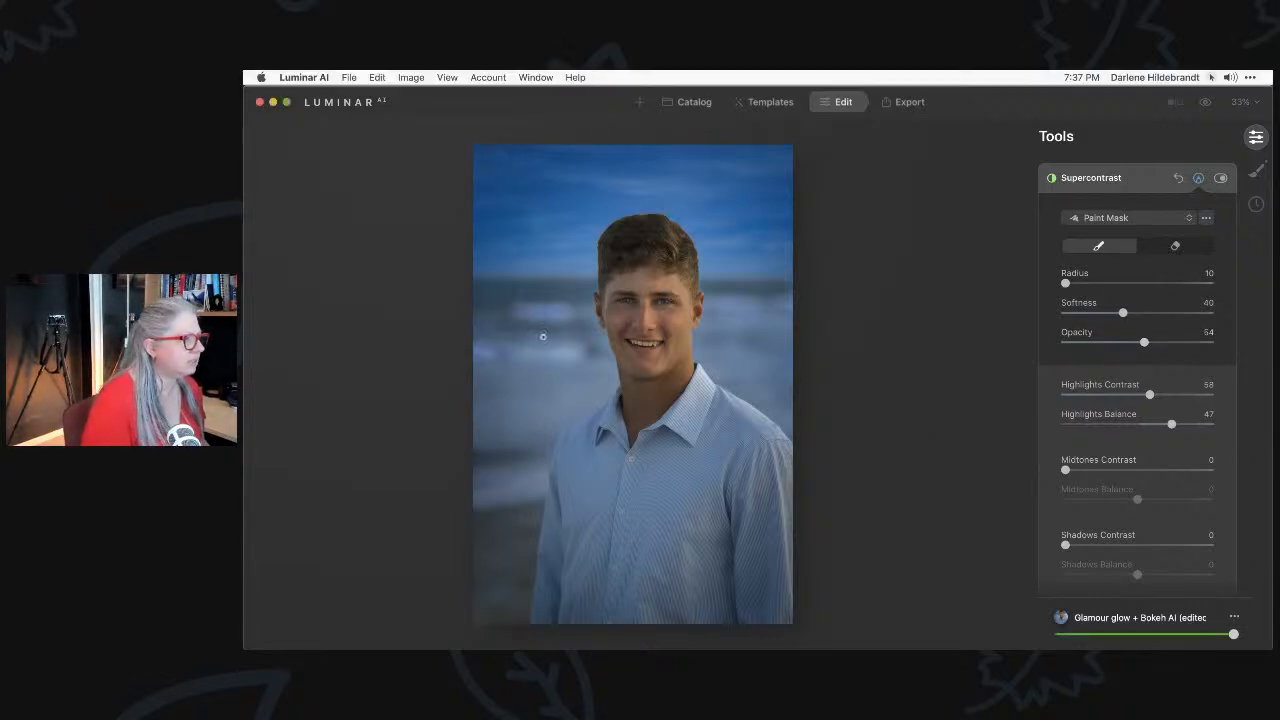
key("bracketright")
key("bracketright")
key("bracketright")
key("bracketright")
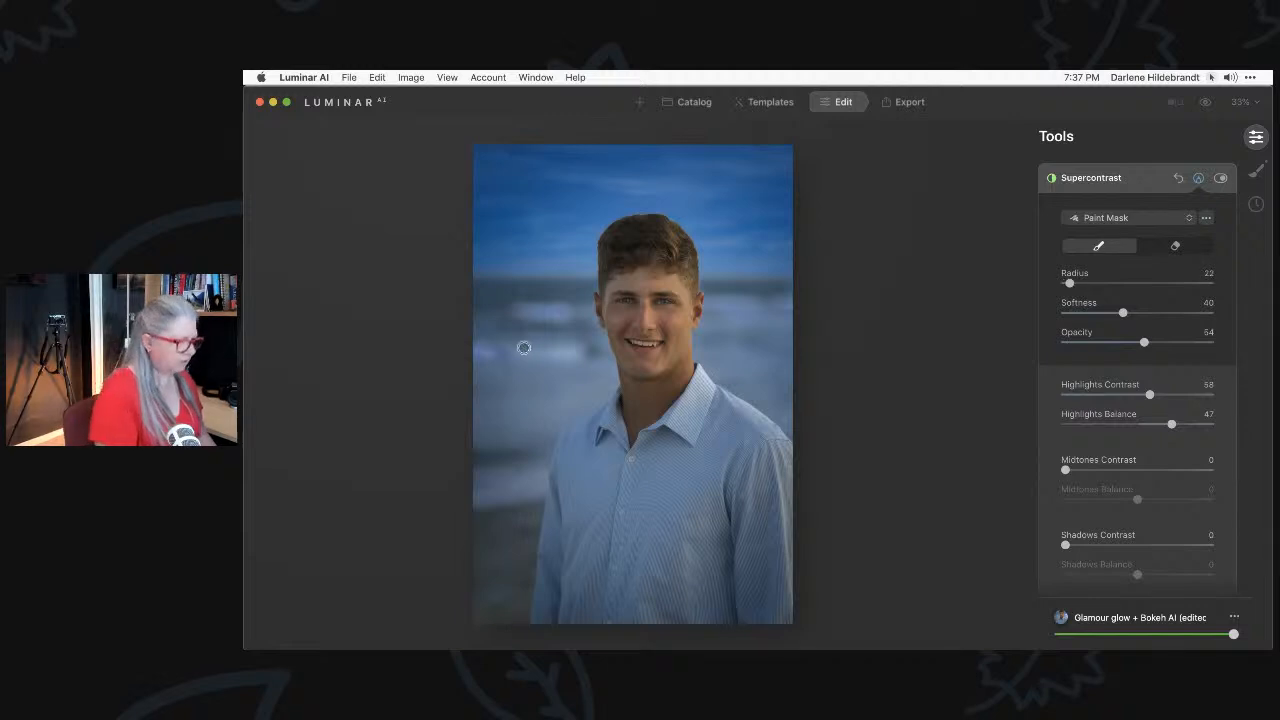
key("shift+bracketright")
key("shift+bracketright")
key("shift+bracketright")
key("shift+bracketright")
key("shift+bracketright")
key("shift+bracketright")
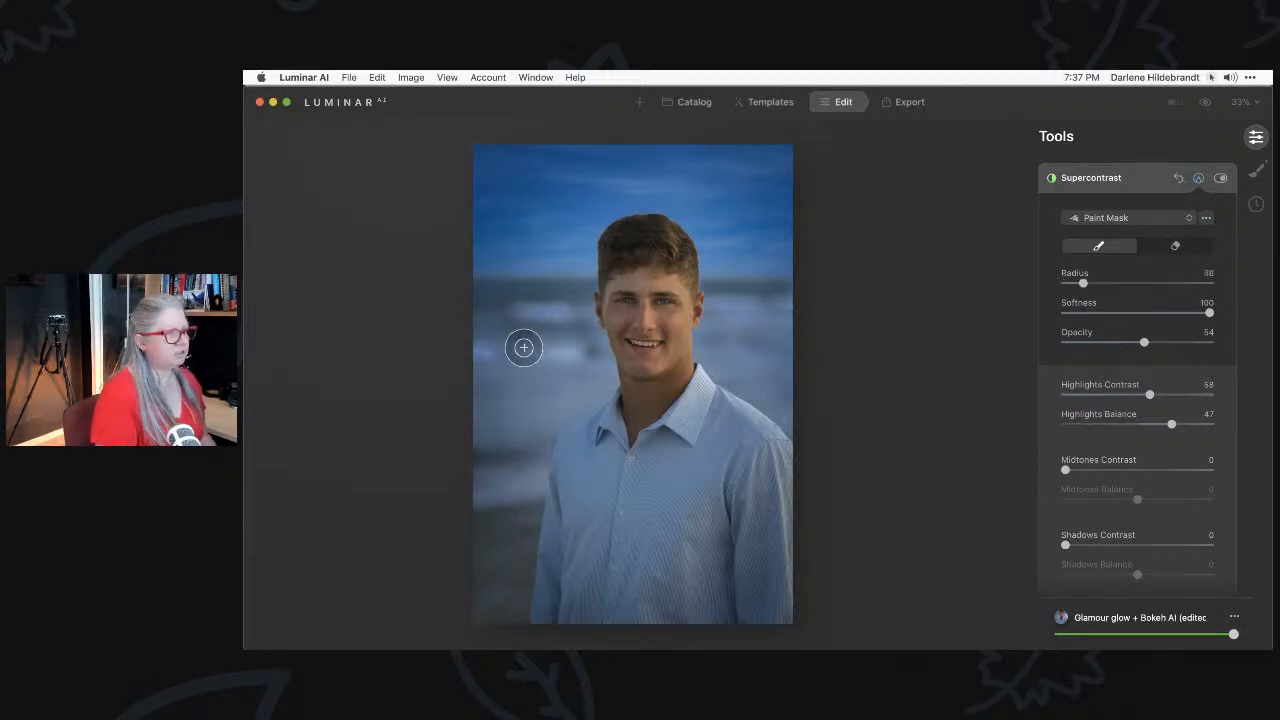
Try varying the mask brush's Radius up to 334 and lowering and raising its Softness.
key("bracketright")
key("bracketright")
key("bracketright")
key("bracketright")
key("bracketright")
key("bracketright")
key("bracketright")
key("bracketright")
key("bracketright")
key("bracketright")
key("bracketright")
key("bracketright")
key("bracketright")
key("bracketright")
key("bracketright")
key("bracketright")
key("bracketright")
key("bracketright")
key("bracketright")
key("bracketright")
key("bracketright")
key("bracketright")
key("bracketright")
key("bracketright")
key("bracketright")
key("bracketright")
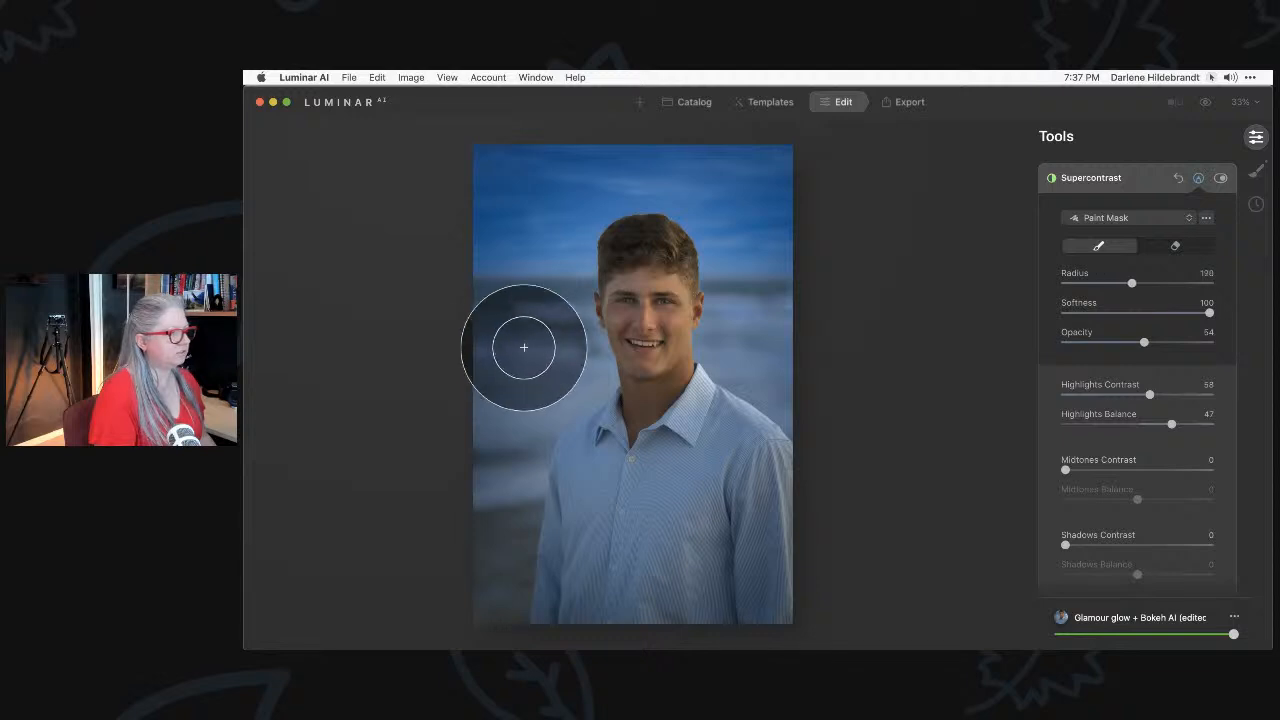
key("bracketleft")
key("bracketleft")
key("bracketleft")
key("bracketleft")
key("bracketleft")
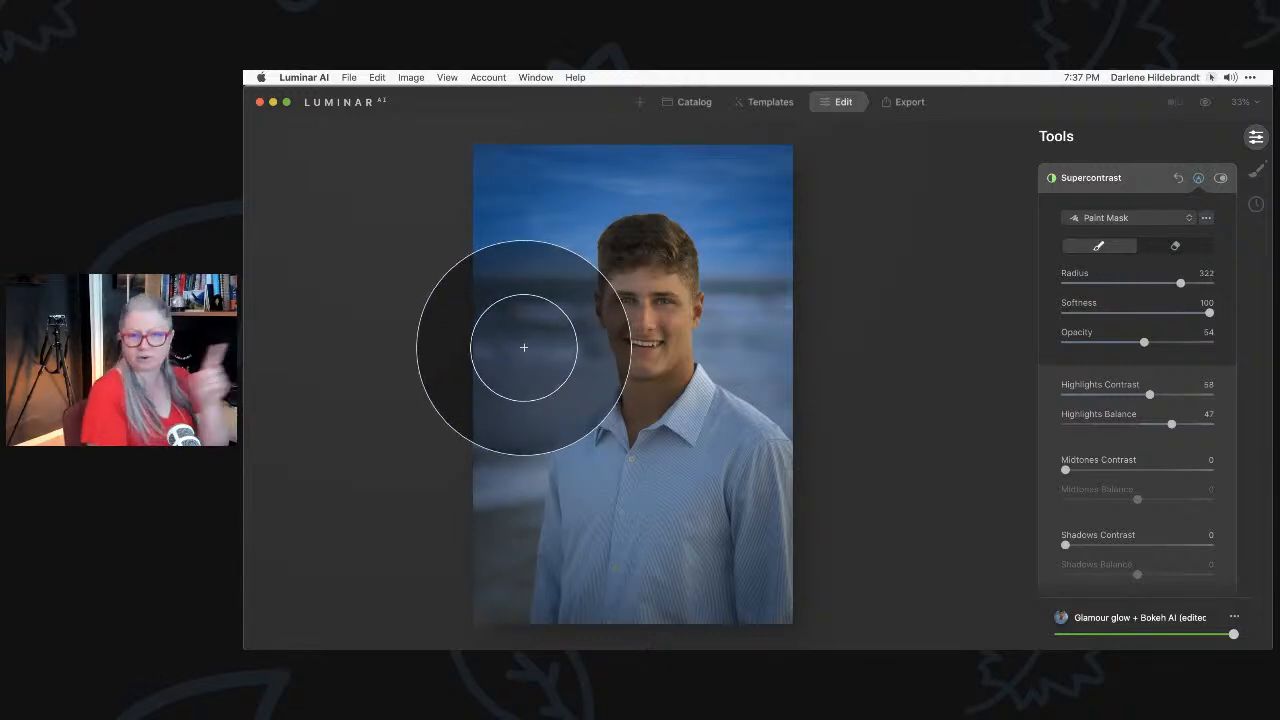
key("bracketright")
key("bracketright")
key("bracketright")
key("bracketright")
key("bracketright")
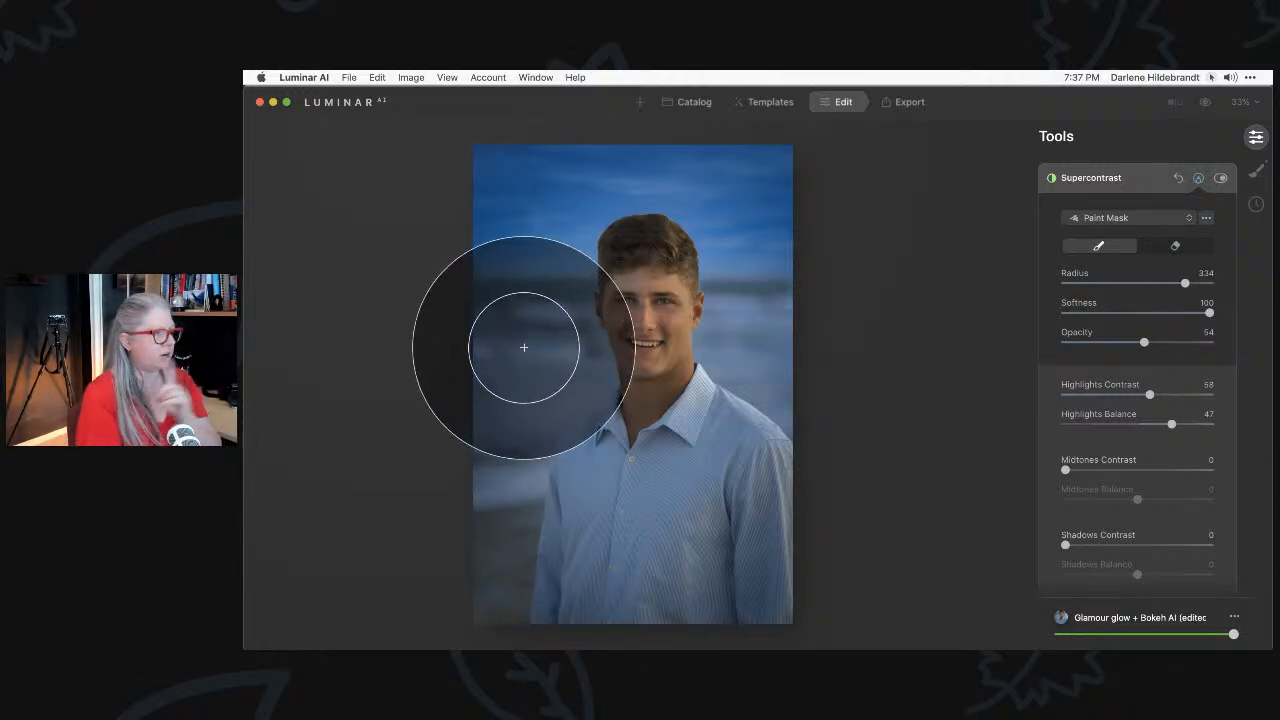
key("bracketleft")
key("bracketleft")
key("bracketleft")
key("bracketleft")
key("bracketleft")
key("bracketleft")
key("bracketleft")
key("bracketright")
key("bracketright")
key("bracketright")
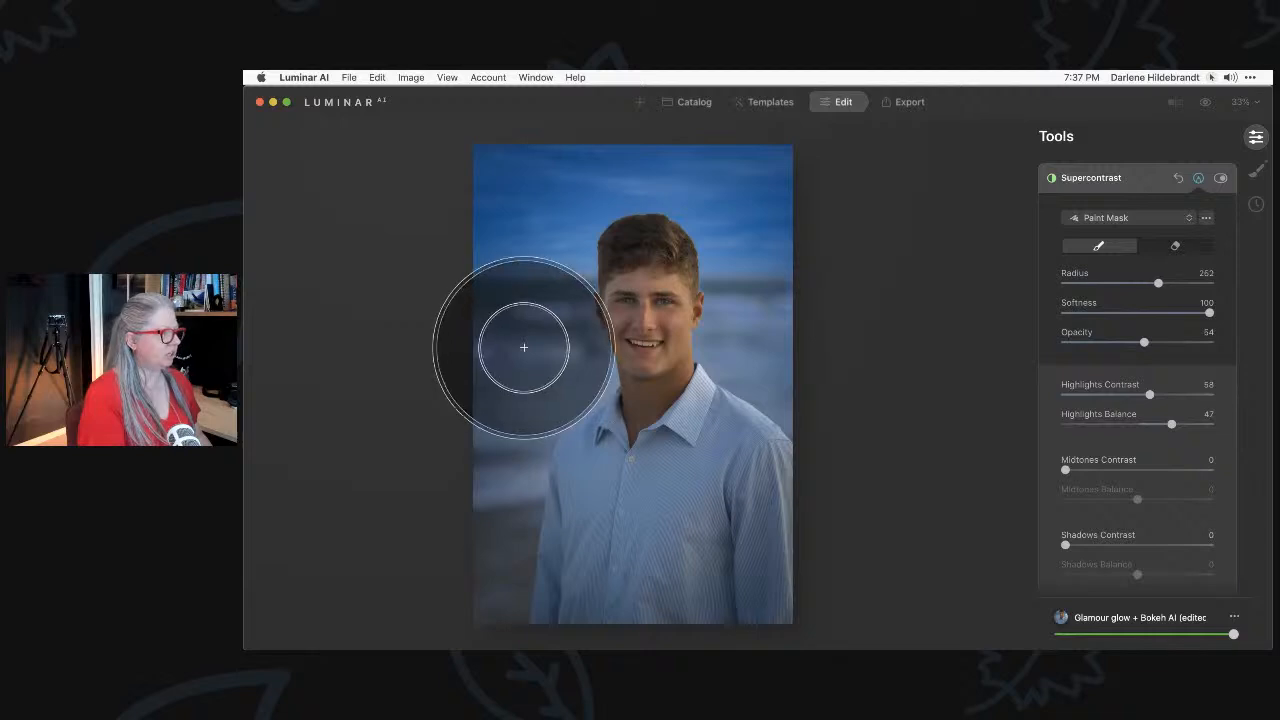
key("shift+bracketleft")
key("shift+bracketleft")
key("shift+bracketleft")
key("shift+bracketleft")
key("shift+bracketleft")
key("shift+bracketright")
key("shift+bracketright")
key("shift+bracketright")
key("shift+bracketright")
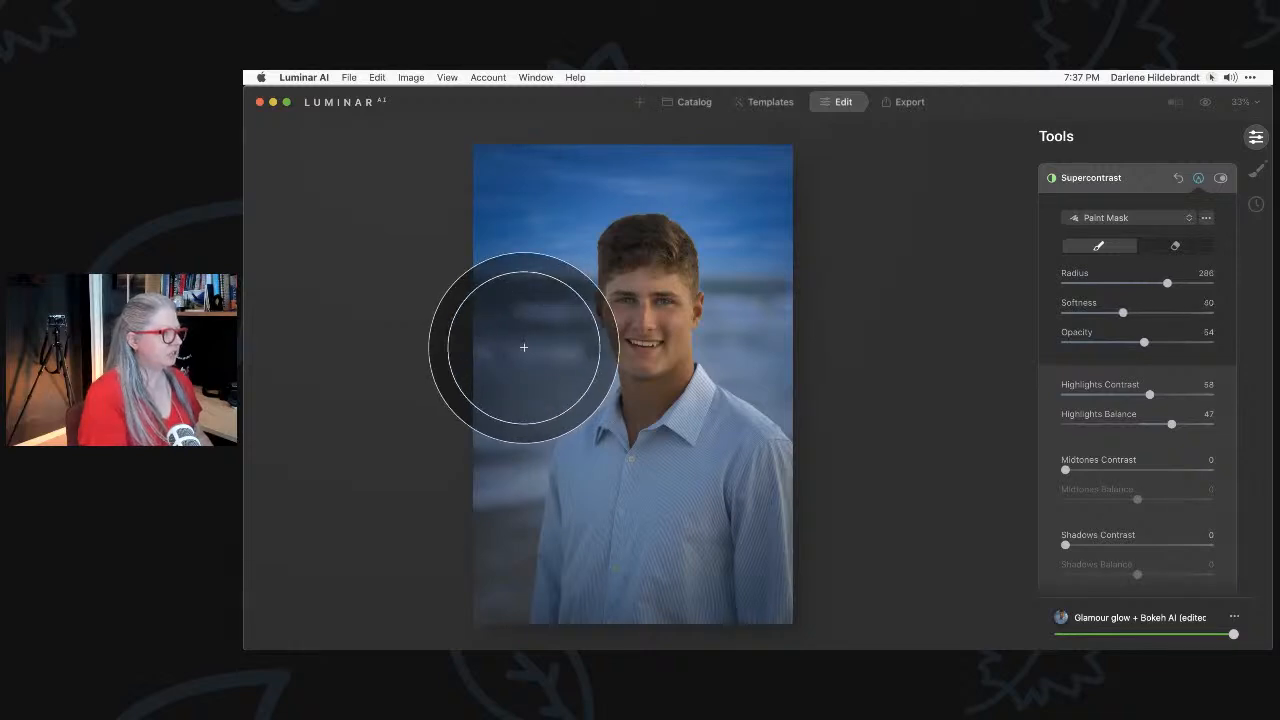
key("shift+bracketright")
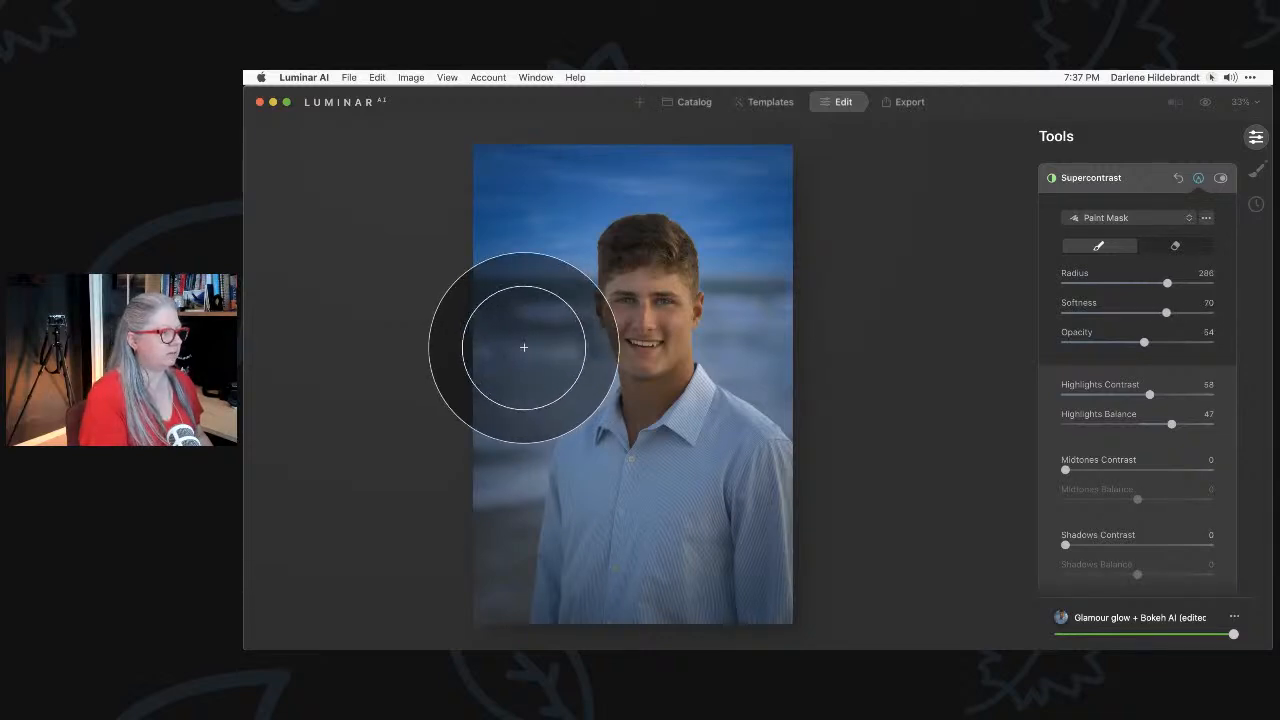
Paint the Supercontrast over the blurred waves on both sides of the man with the brush at Radius 46 and Softness 100.
key("bracketleft")
key("bracketleft")
key("bracketleft")
key("bracketleft")
key("bracketleft")
key("bracketleft")
key("bracketleft")
key("bracketleft")
key("bracketleft")
key("bracketleft")
key("bracketleft")
key("bracketleft")
key("bracketleft")
key("bracketleft")
key("bracketleft")
key("bracketleft")
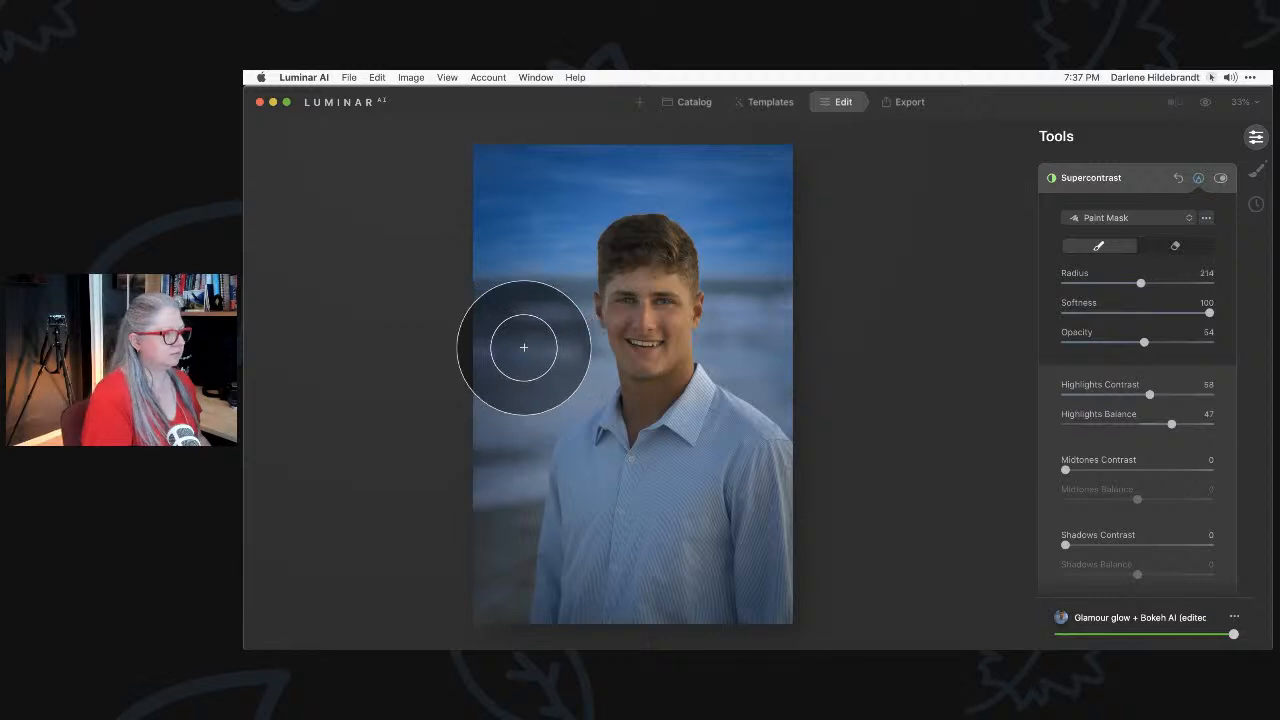
key("bracketleft")
key("bracketleft")
key("bracketleft")
key("bracketleft")
key("bracketleft")
key("bracketleft")
key("bracketleft")
key("bracketleft")
key("bracketleft")
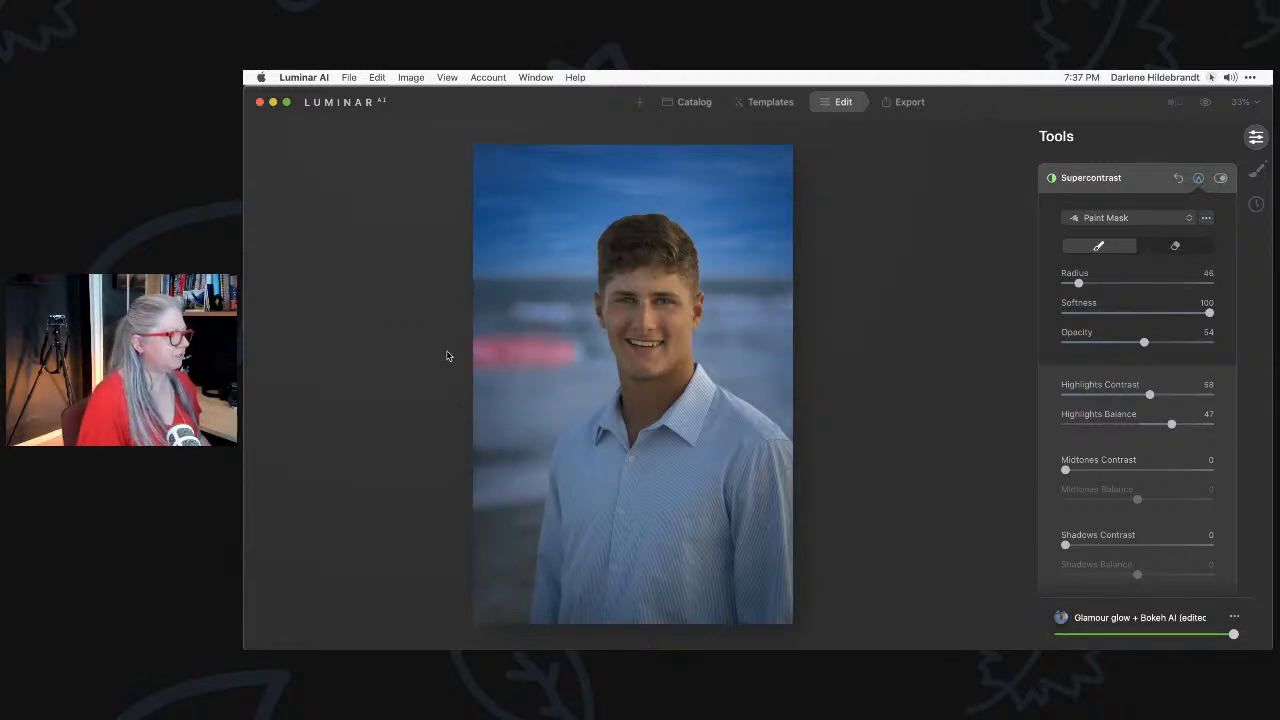
mouse_move(443, 357)
left_mouse_down()
mouse_move(571, 346)
mouse_move(574, 335)
mouse_move(493, 308)
left_mouse_up()
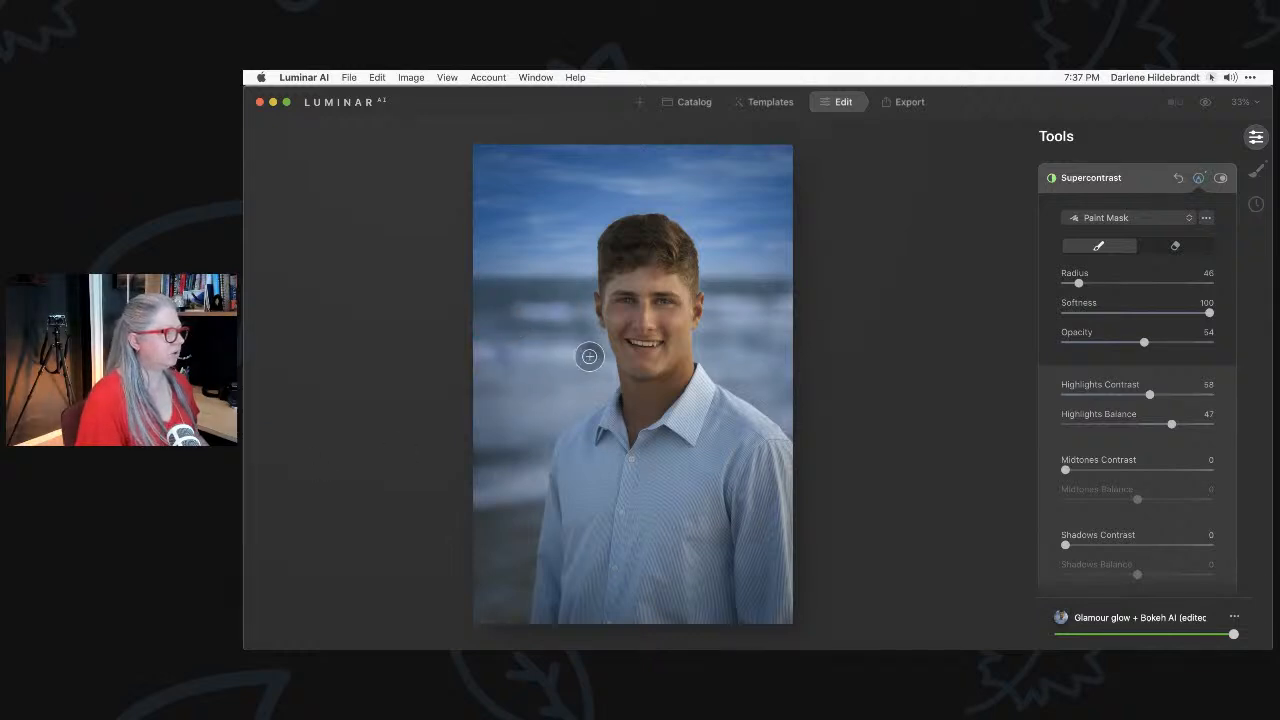
mouse_move(586, 354)
left_mouse_down()
mouse_move(477, 354)
mouse_move(597, 363)
mouse_move(443, 371)
left_mouse_up()
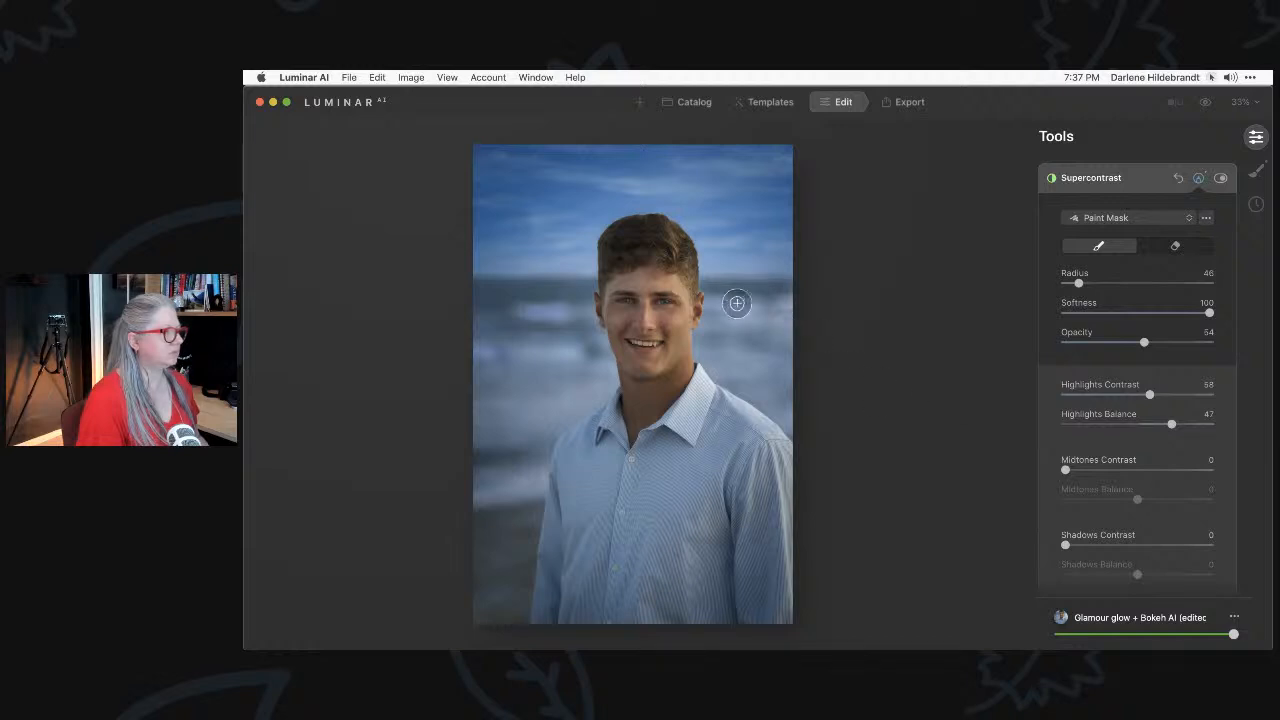
mouse_move(717, 292)
left_mouse_down()
mouse_move(714, 303)
mouse_move(812, 308)
mouse_move(709, 320)
mouse_move(843, 329)
left_mouse_up()
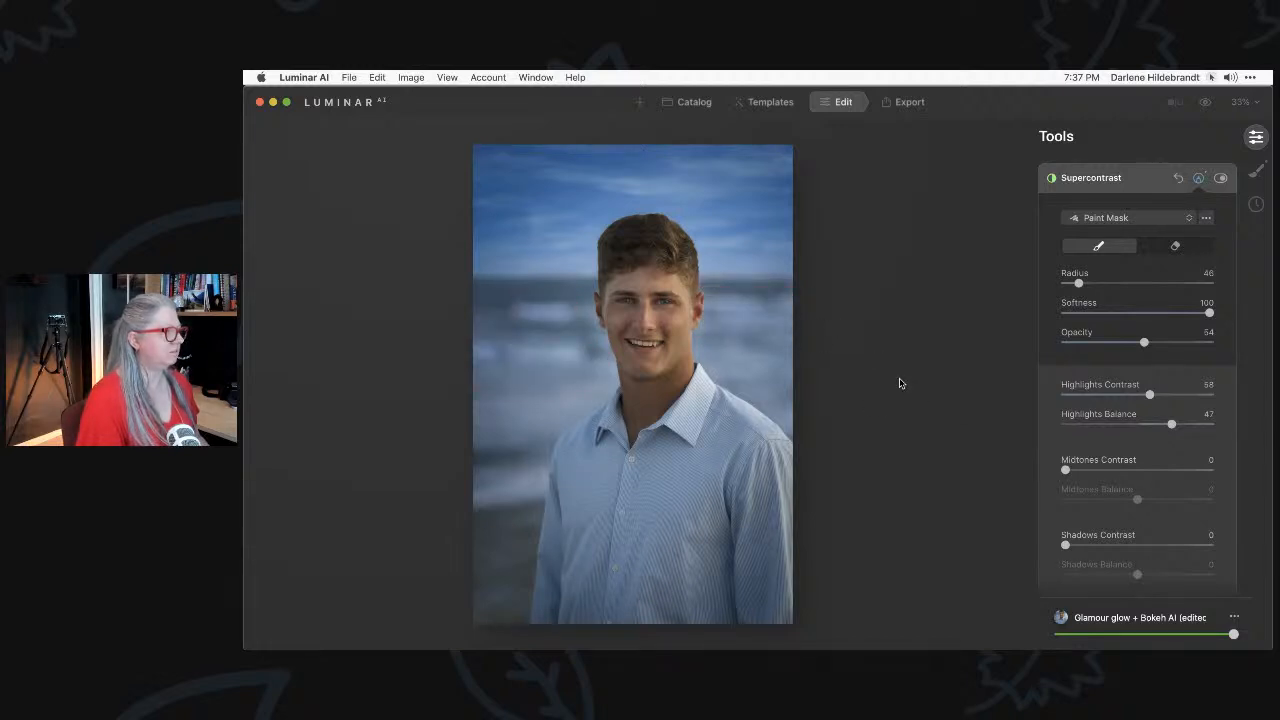
mouse_move(606, 366)
left_mouse_down()
mouse_move(603, 380)
mouse_move(563, 391)
mouse_move(458, 400)
mouse_move(563, 414)
mouse_move(523, 434)
mouse_move(457, 414)
mouse_move(482, 371)
mouse_move(563, 363)
mouse_move(589, 337)
mouse_move(580, 305)
left_mouse_up()
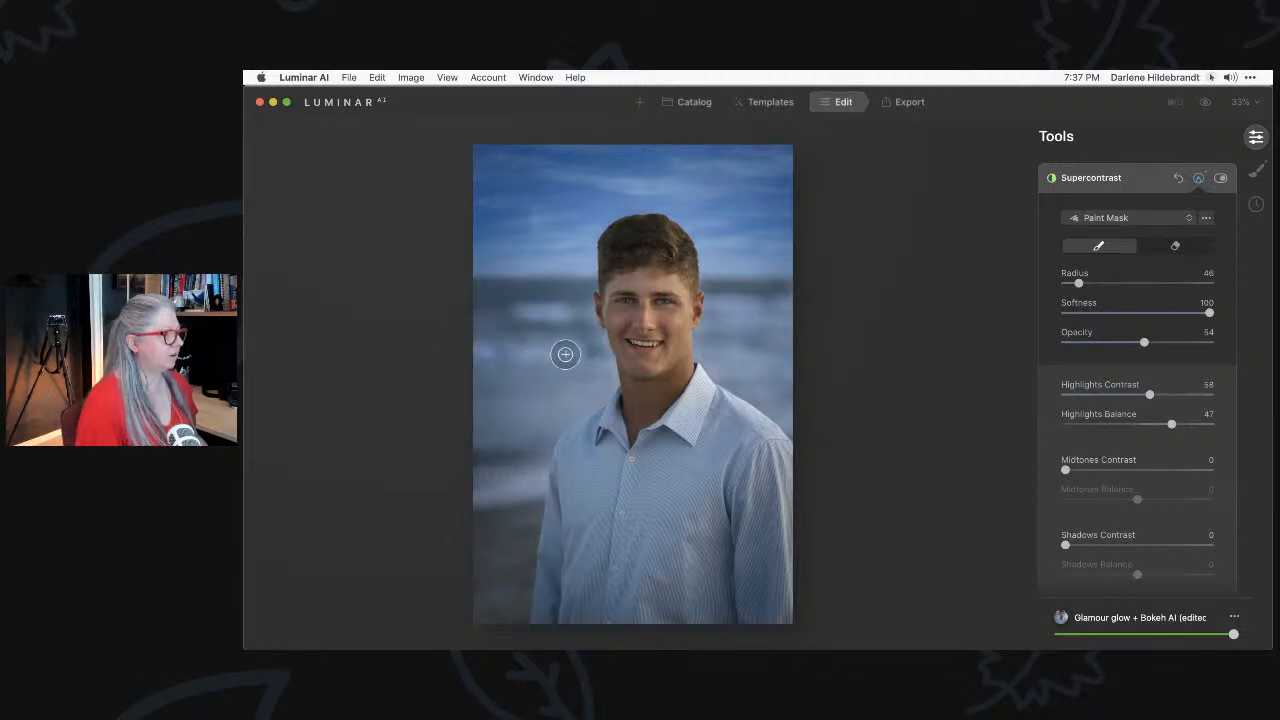
left_click_drag(560, 351, 550, 351)
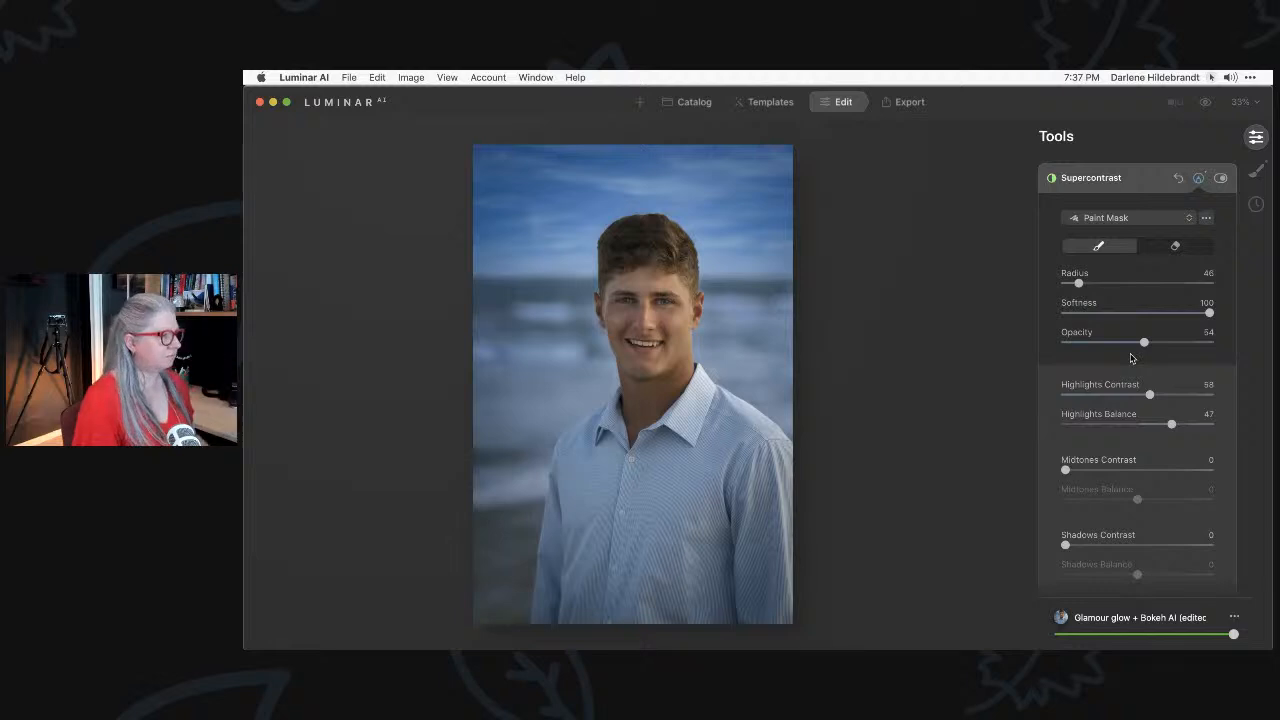
Close the Supercontrast settings and compare the edited portrait with the original photo.
left_click(1146, 186)
key("backslash")
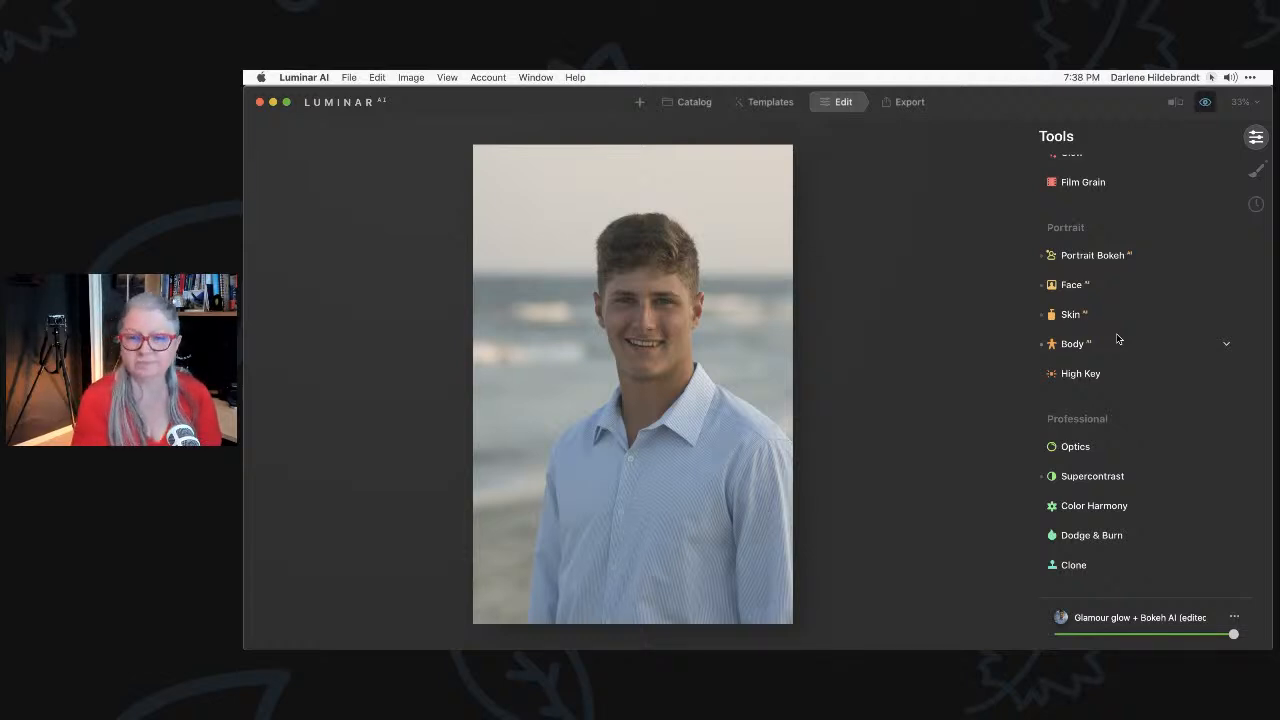
key("backslash")
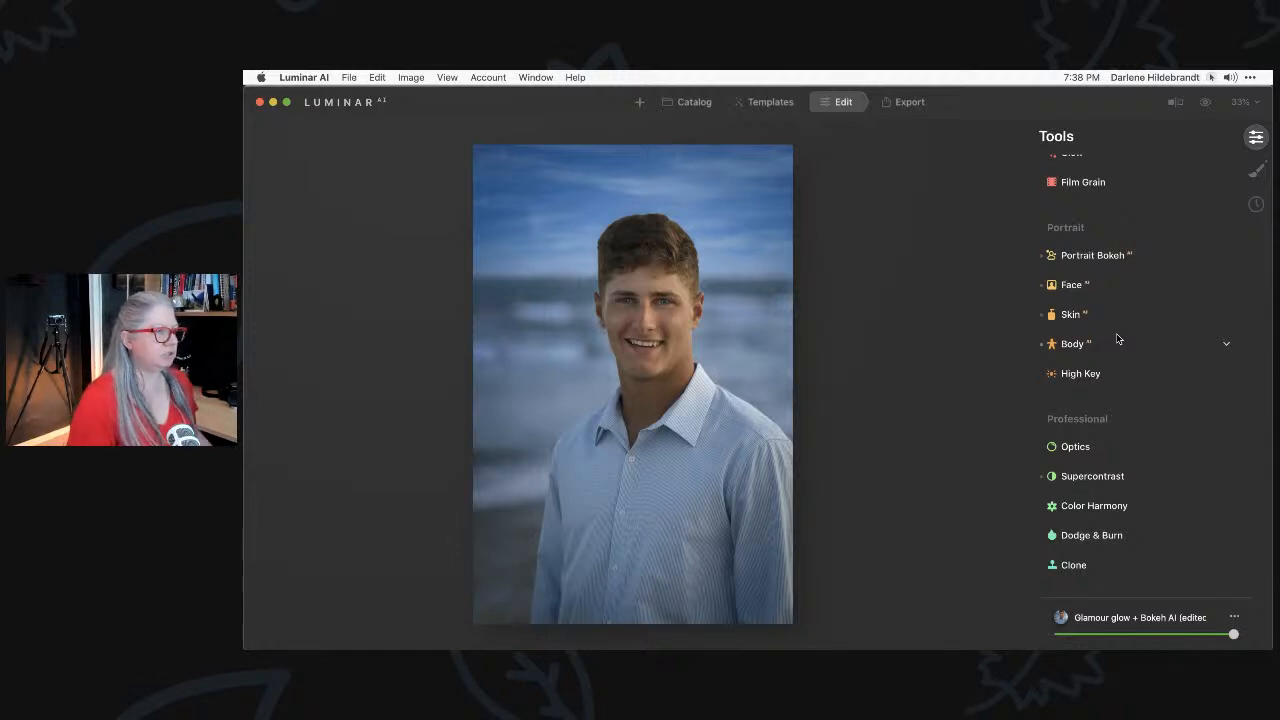
Replace the sky with the last pale sky in the California Clear Skies collection.
scroll(1118, 339, "up", 3)
scroll(1118, 339, "up", 5)
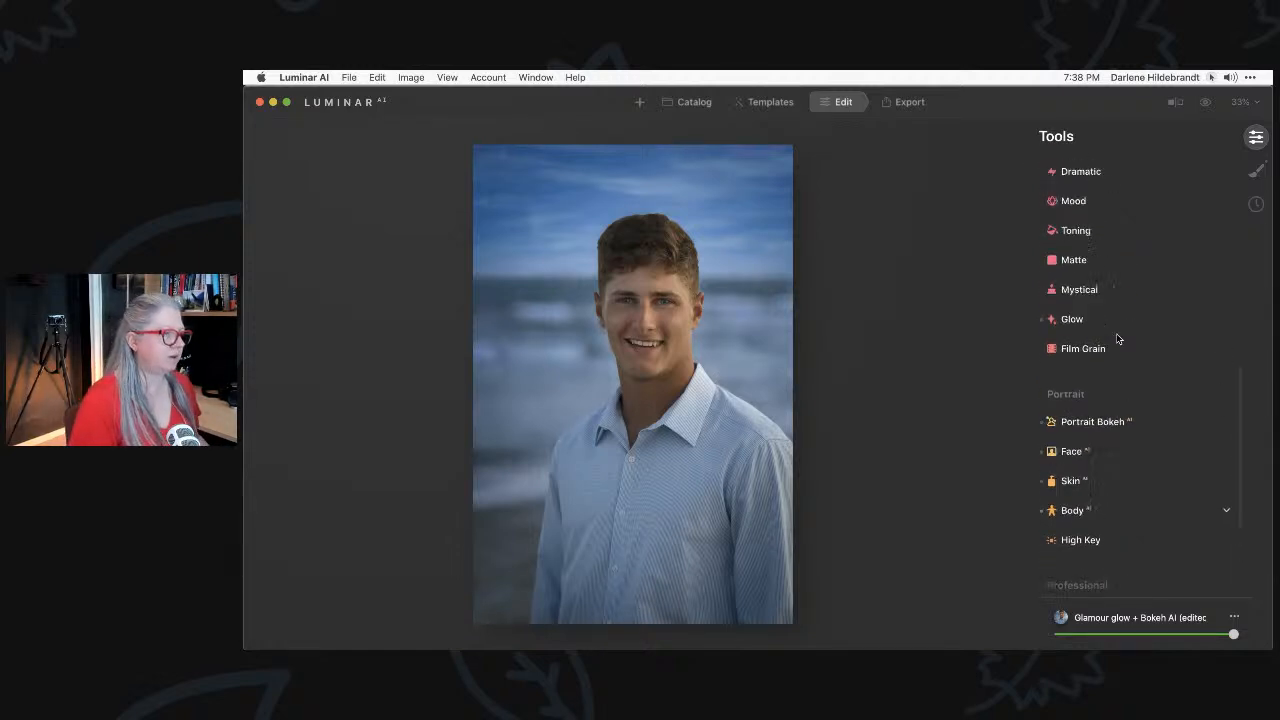
left_click(1101, 233)
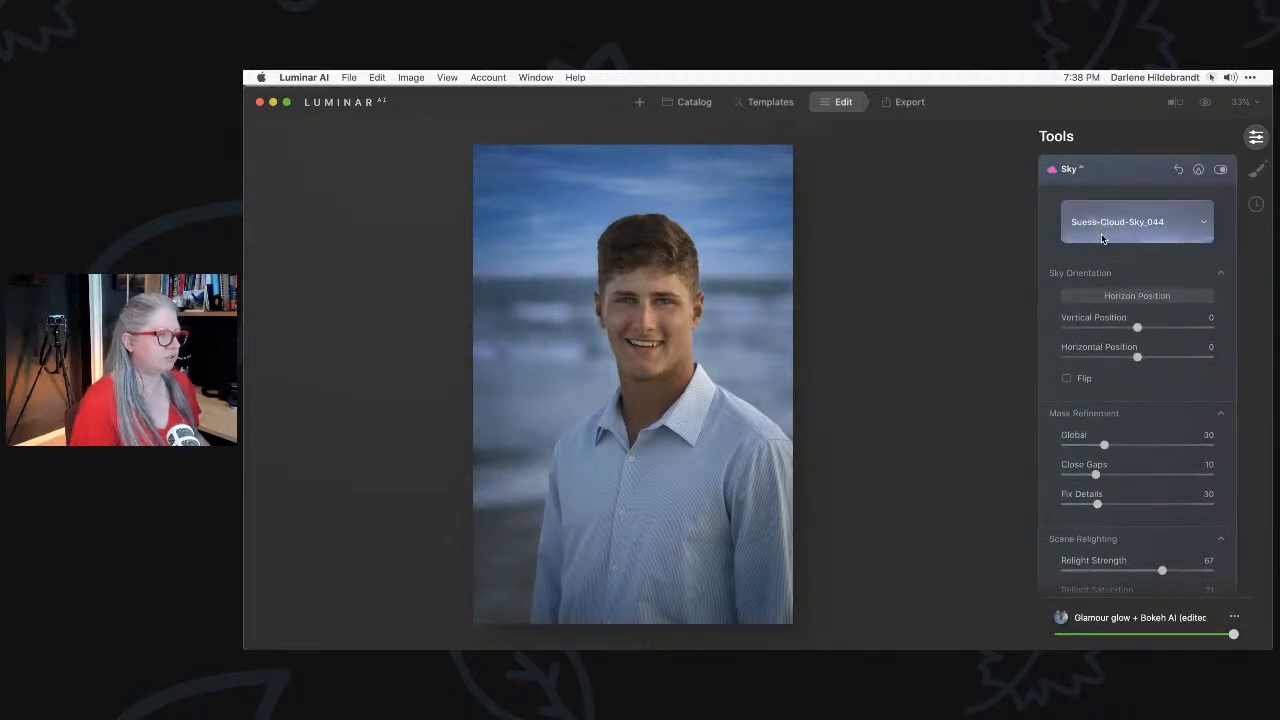
scroll(1105, 231, "down", 2)
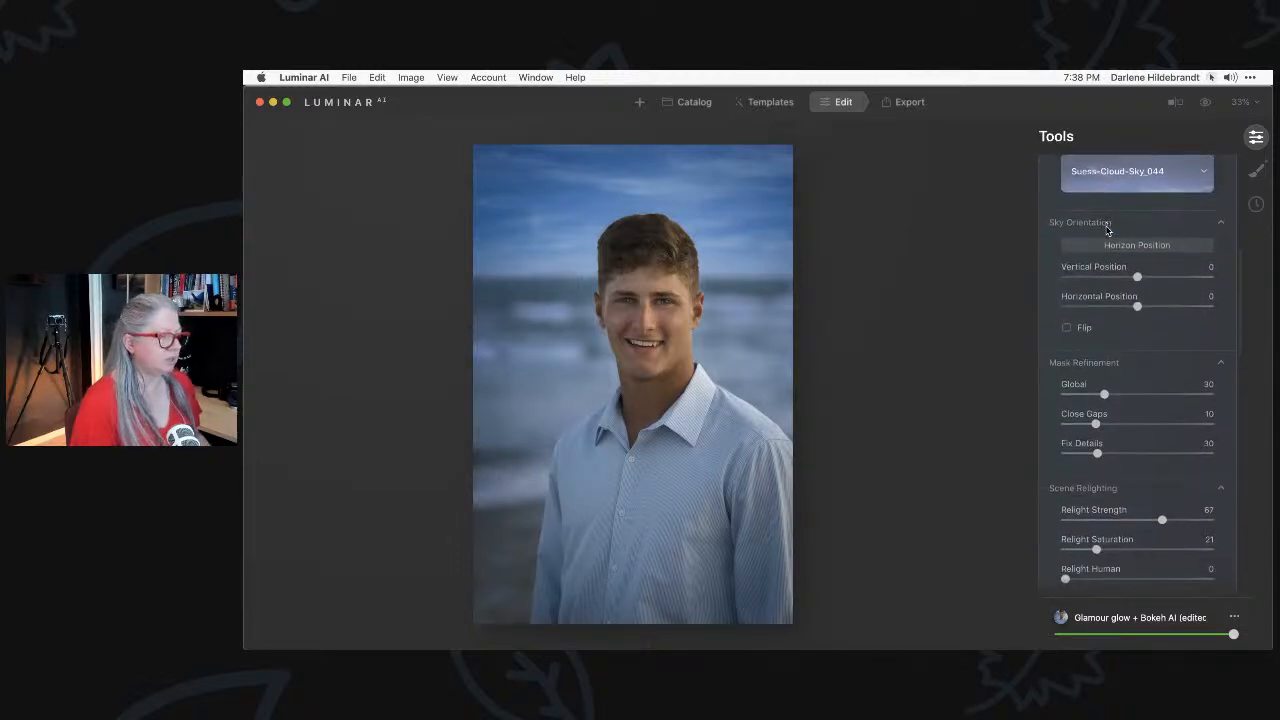
scroll(1107, 231, "up", 3)
left_click(1105, 296)
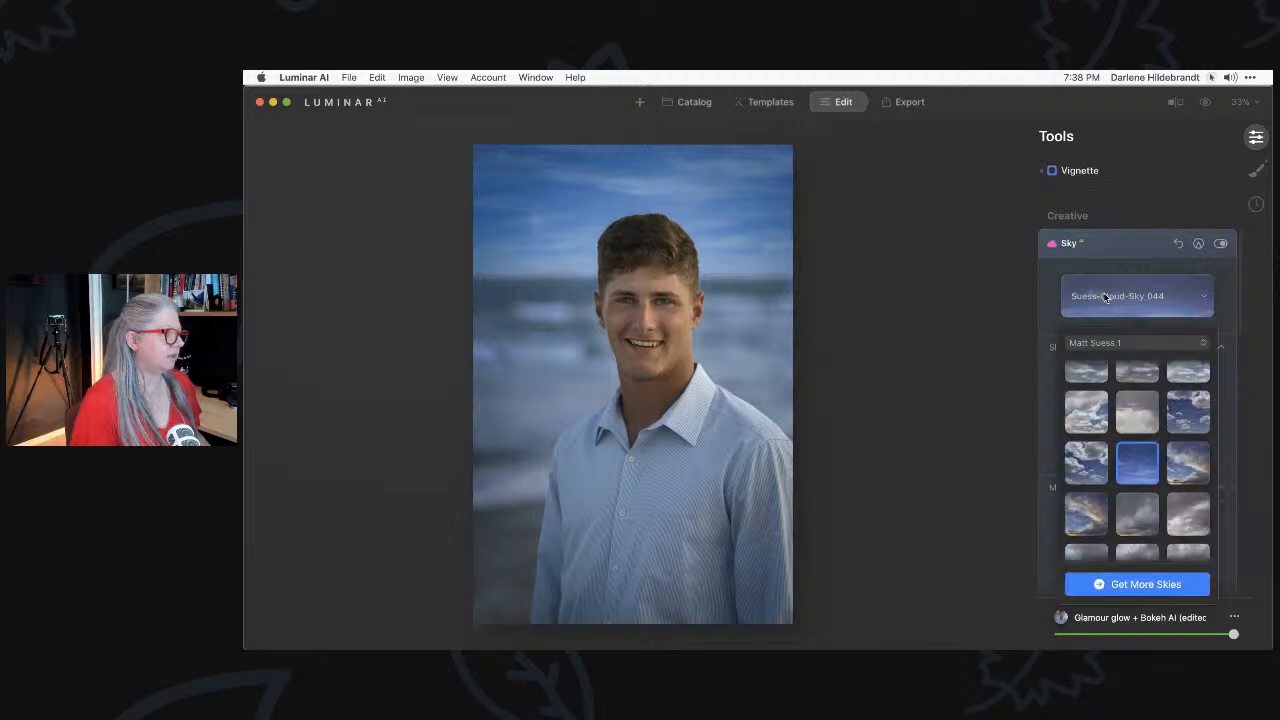
left_click(1092, 342)
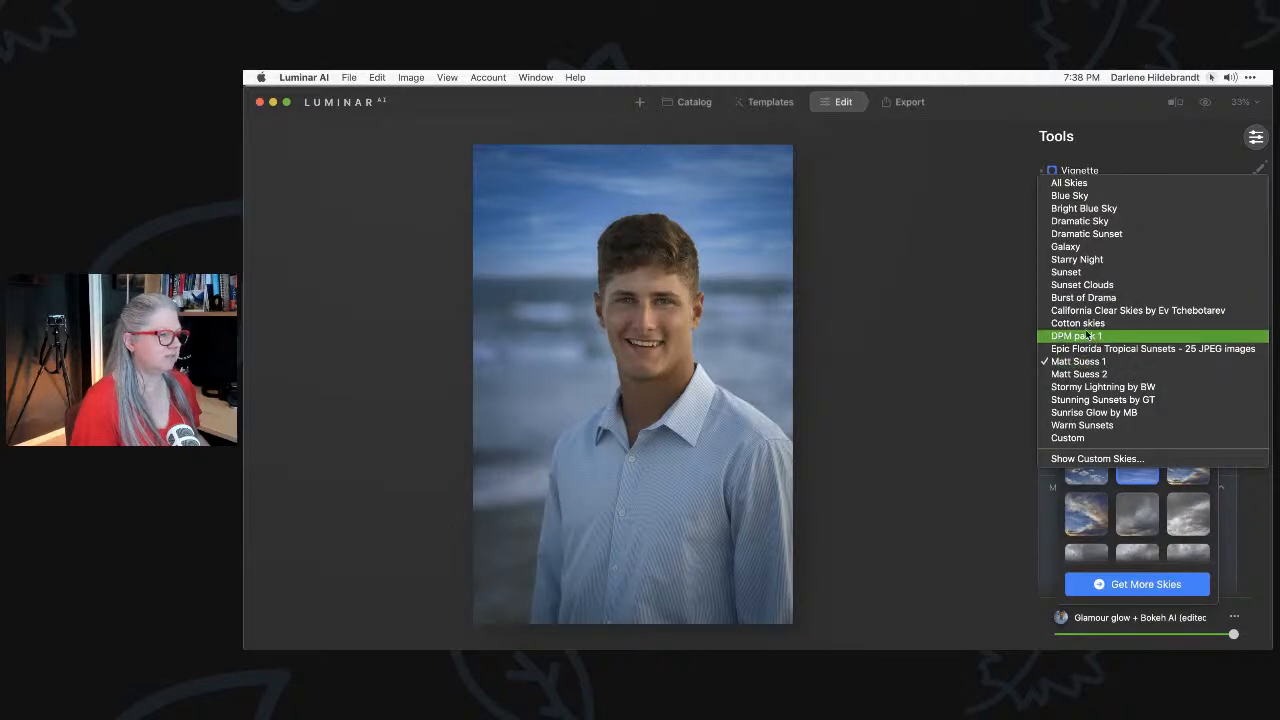
left_click(1086, 311)
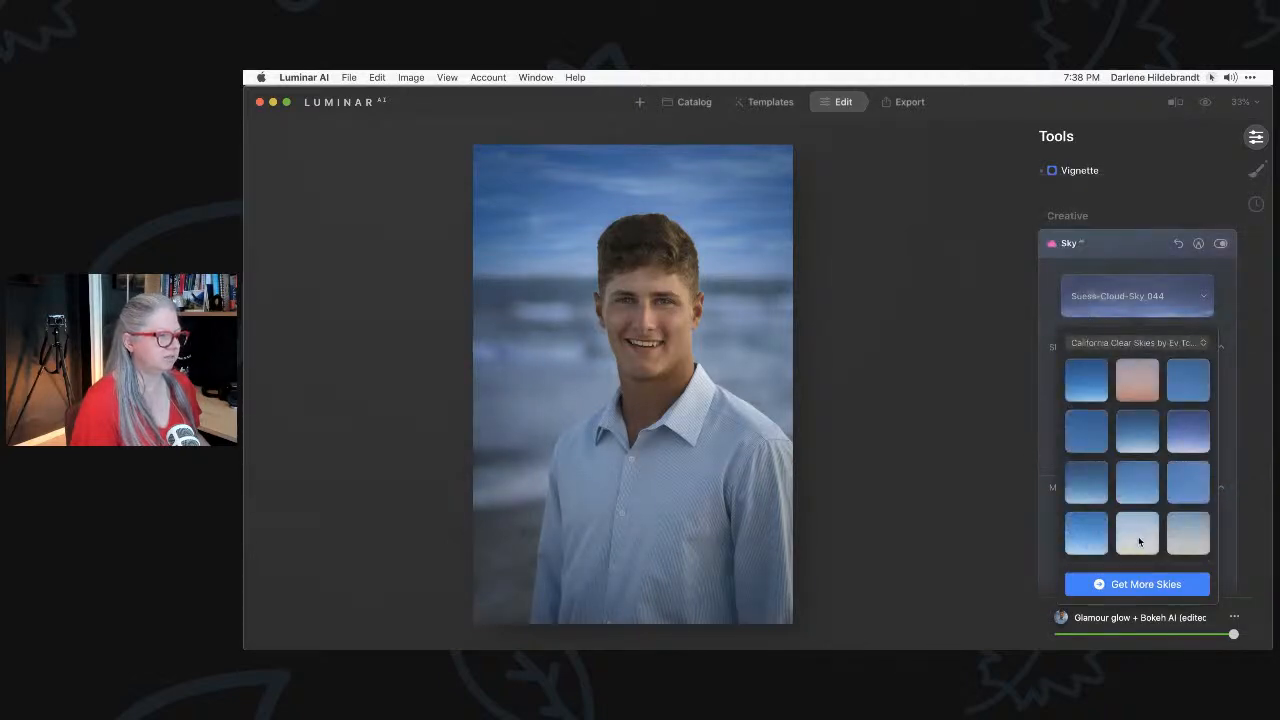
left_click(1181, 532)
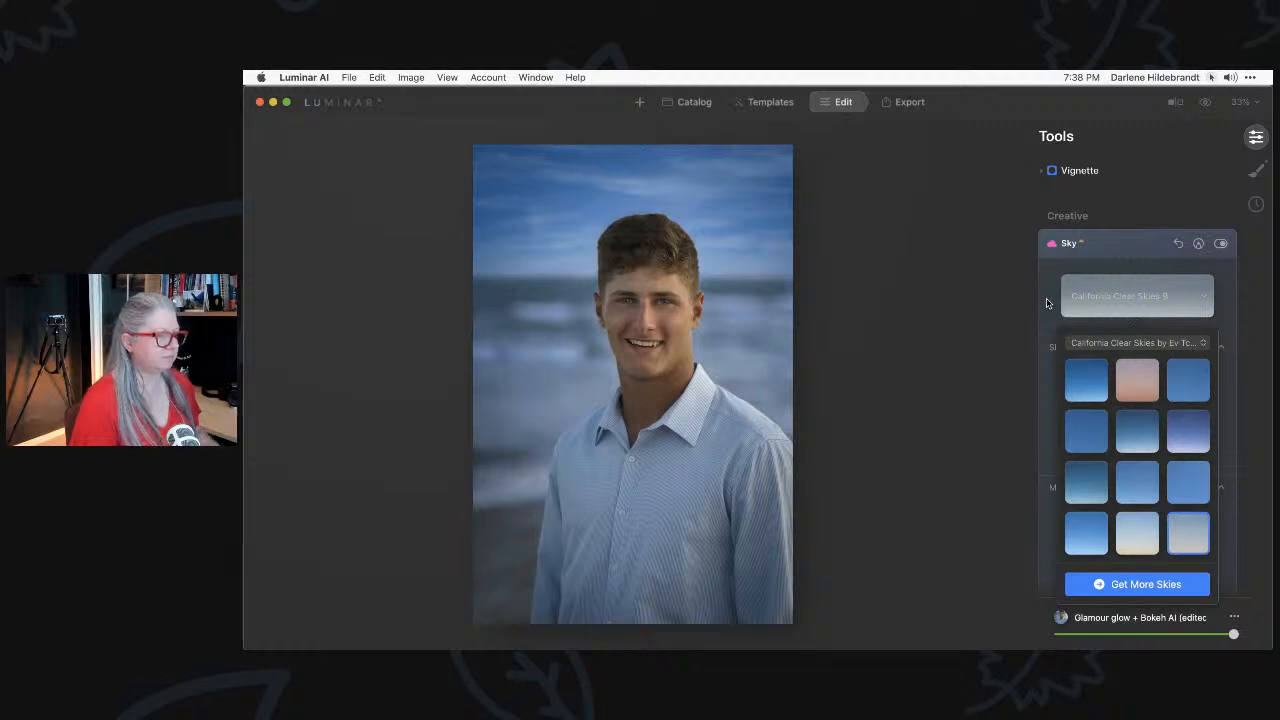
Adjust the replaced sky: Defocus 0, Atmospheric Haze 11, Warmth -28 and Brightness -21.
left_click(1135, 489)
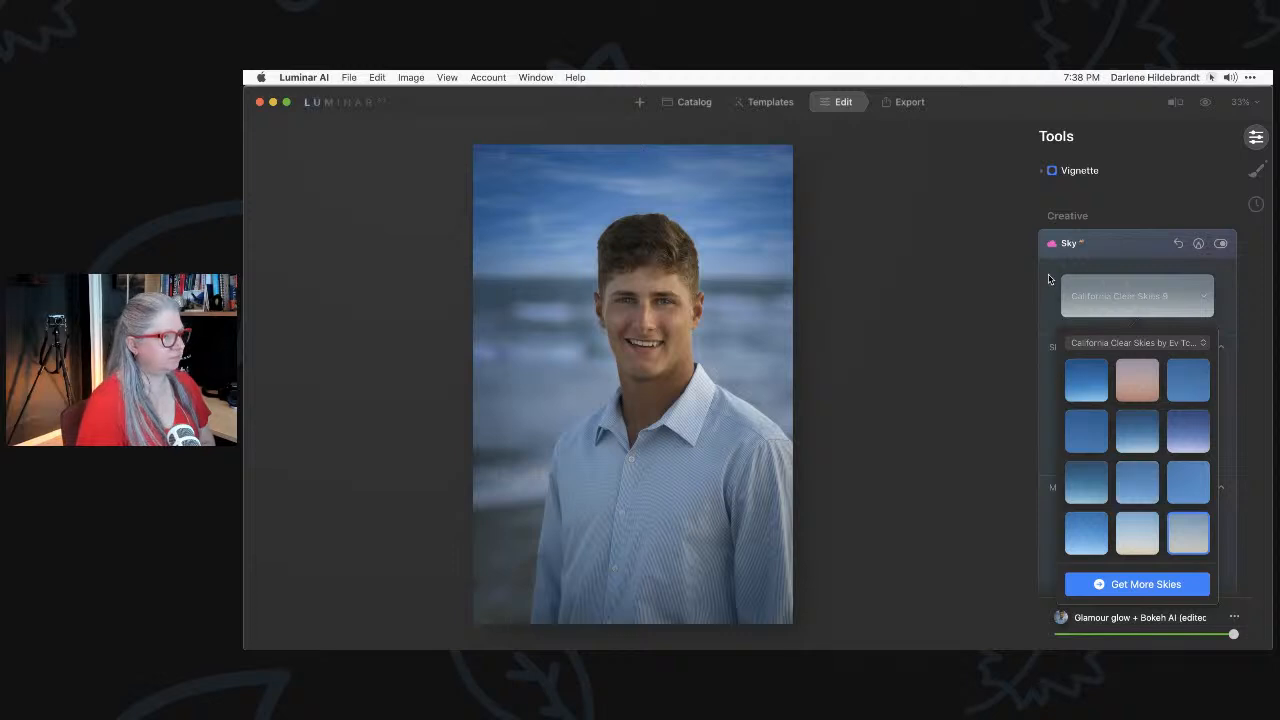
scroll(1068, 361, "down", 5)
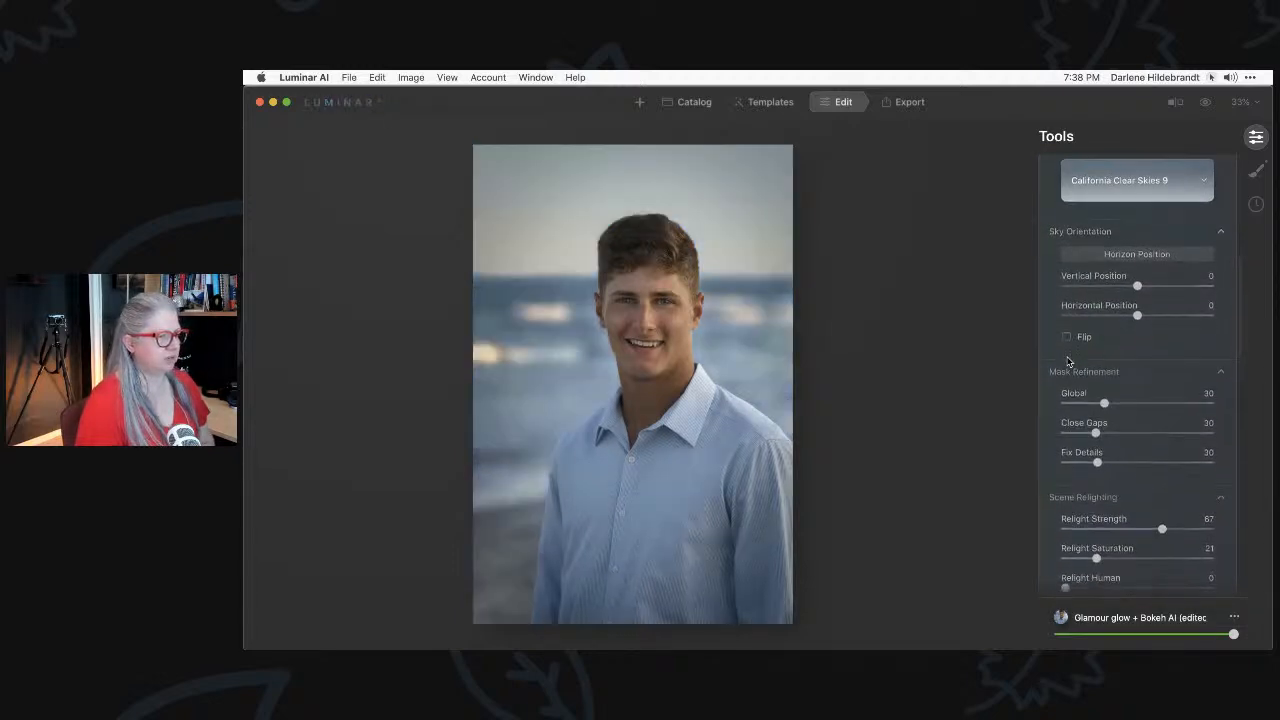
scroll(1068, 361, "down", 12)
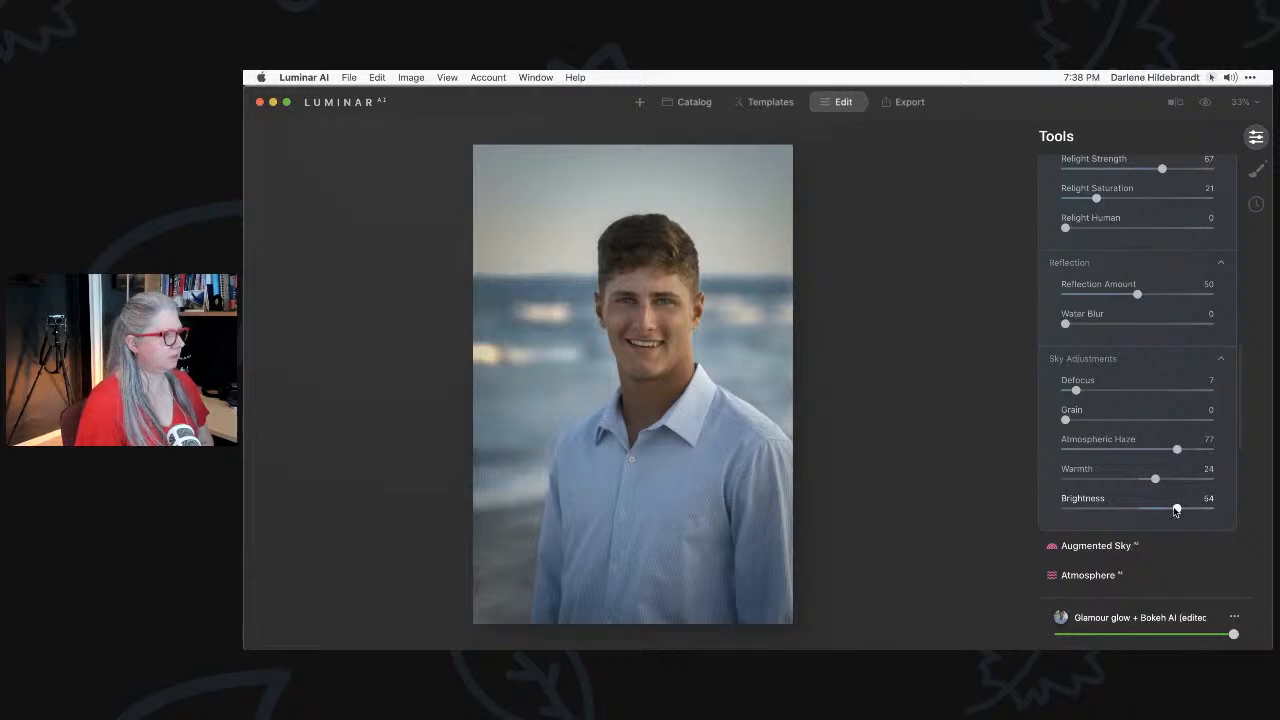
double_click(1175, 509)
left_click(1114, 509)
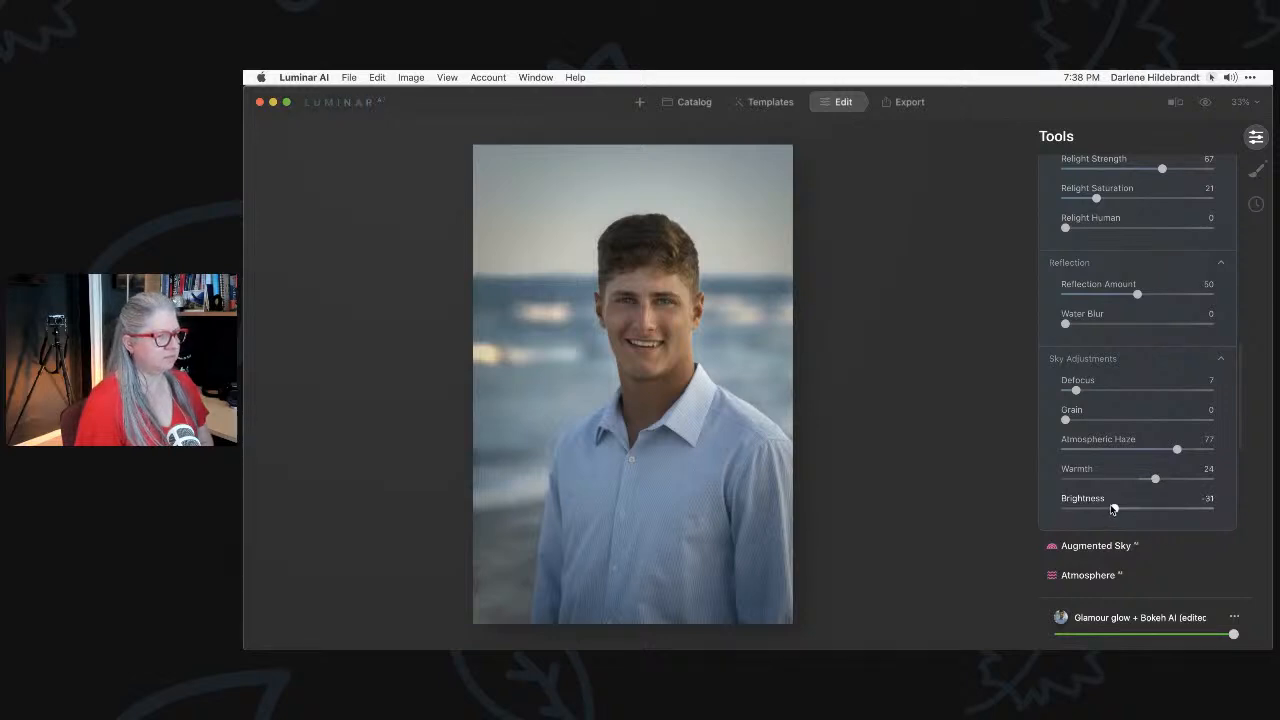
left_click(1117, 479)
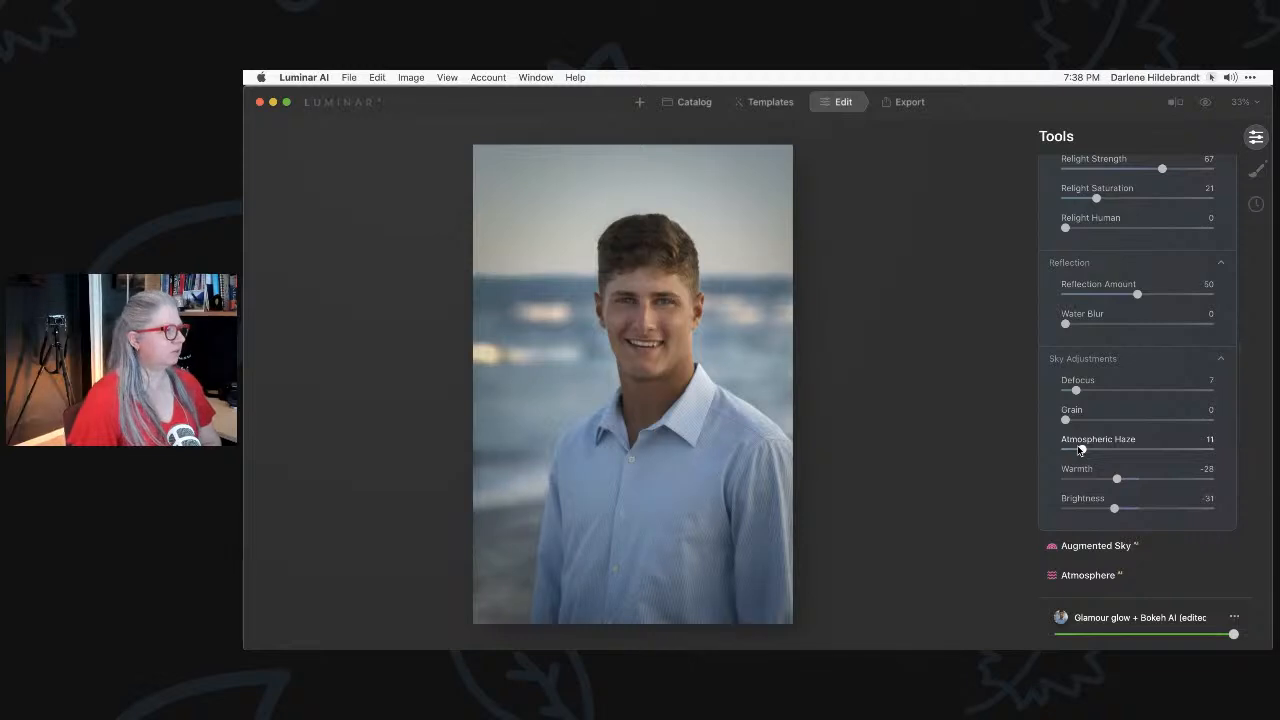
left_click_drag(1076, 390, 1060, 391)
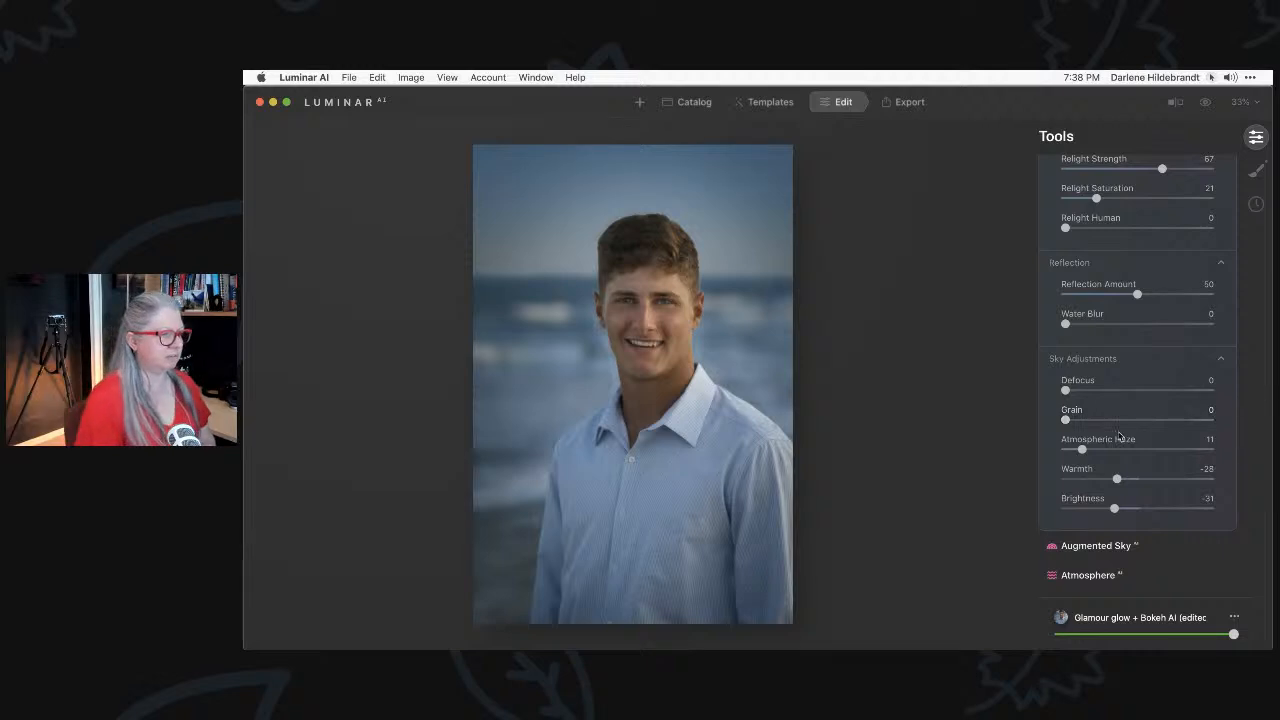
left_click_drag(1114, 508, 1120, 509)
Add the first cloud object from All Sky Objects to the portrait's sky with Augmented Sky.
scroll(1120, 509, "down", 3)
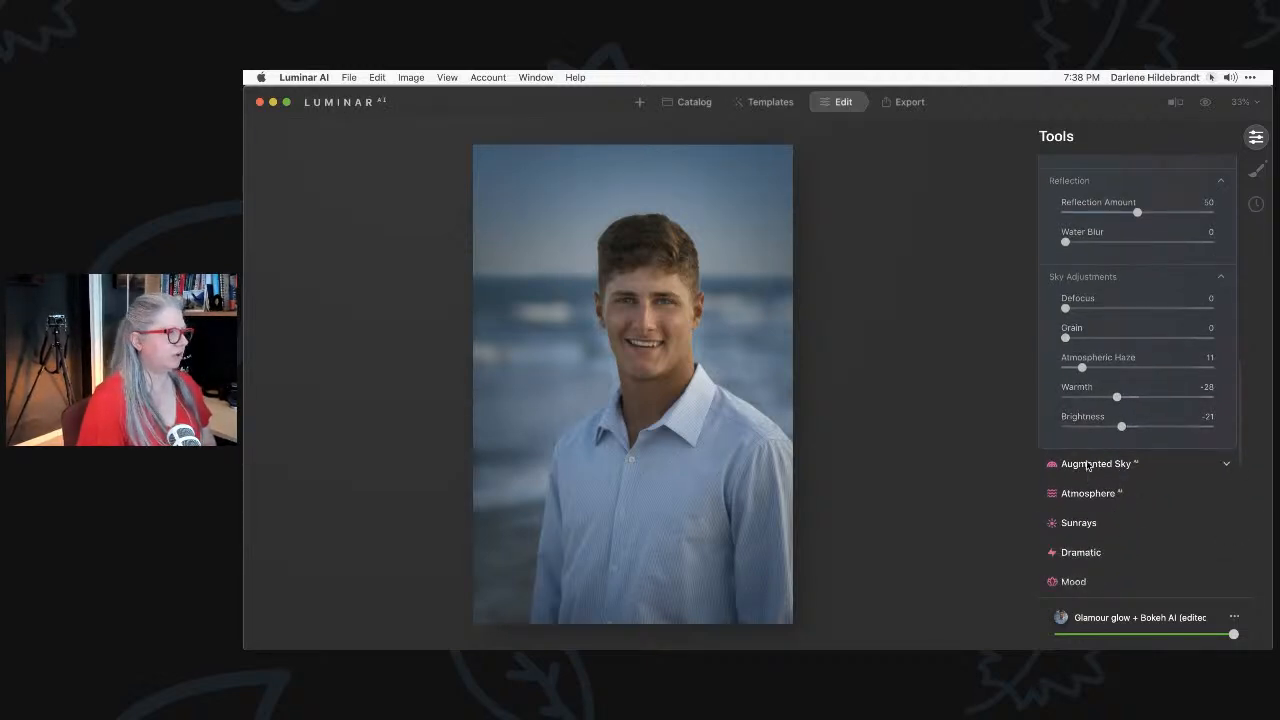
left_click(1088, 464)
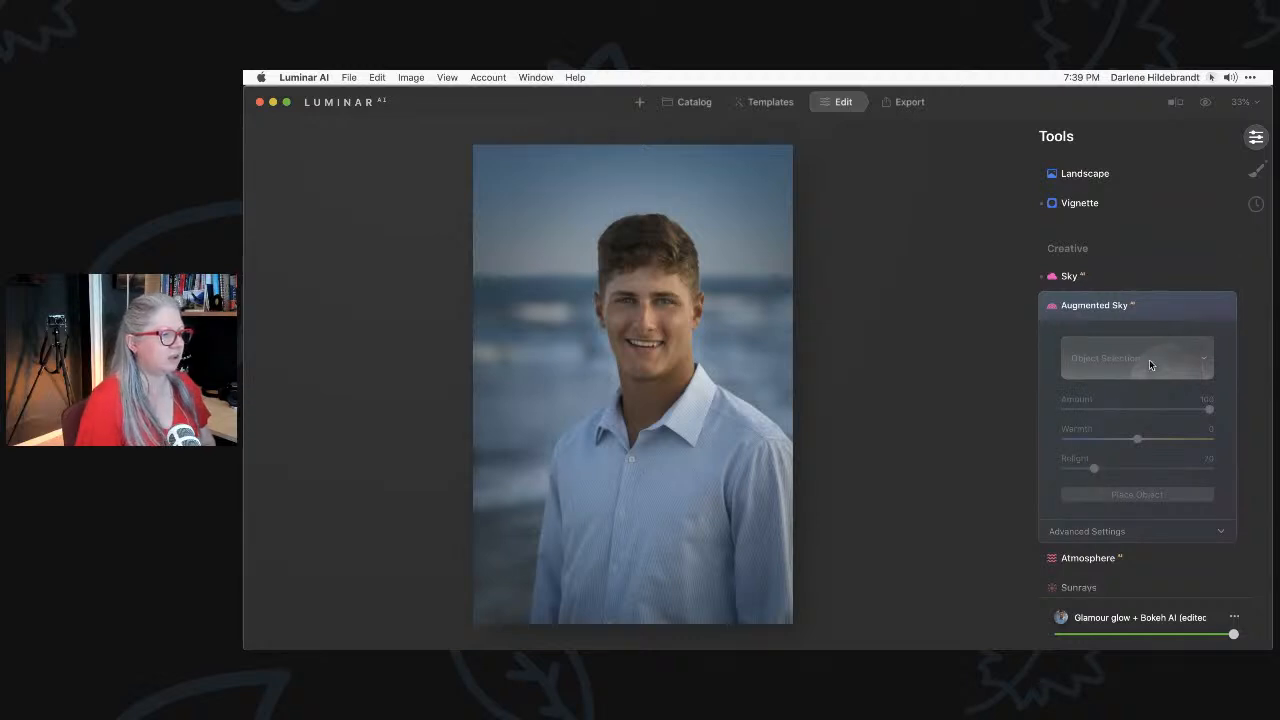
scroll(1149, 364, "down", 2)
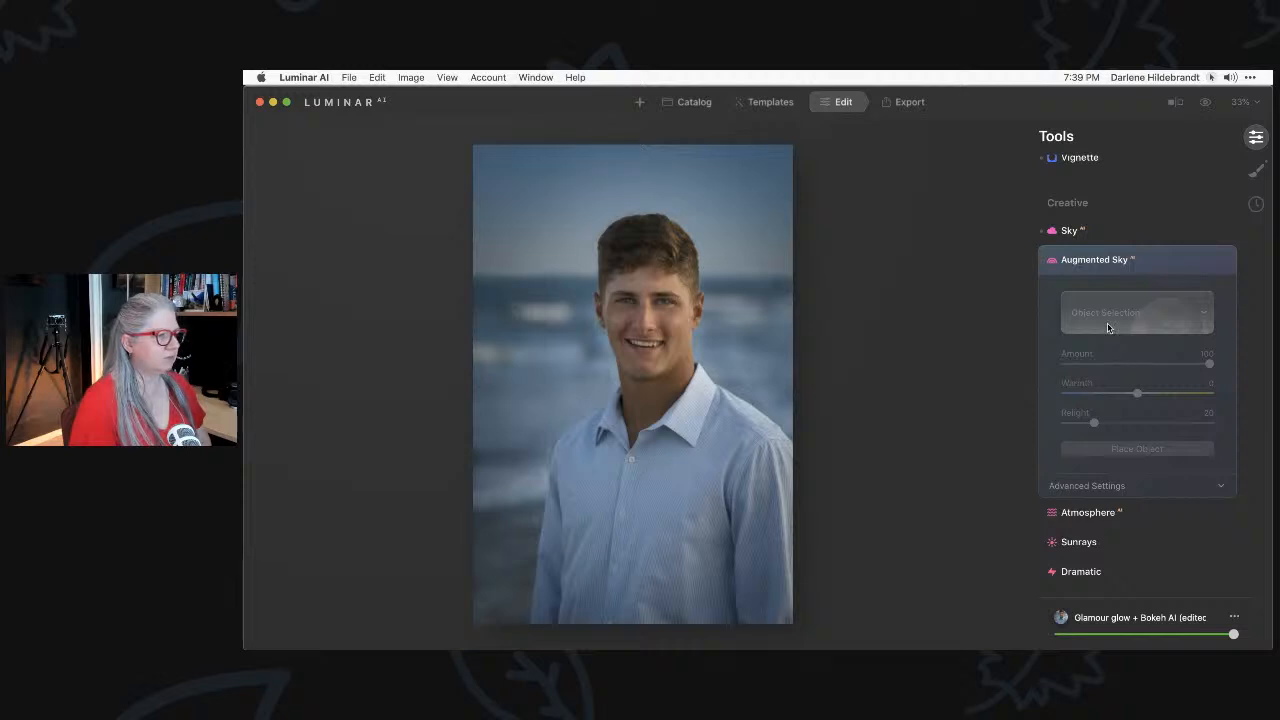
scroll(1107, 328, "up", 1)
left_click(1163, 281)
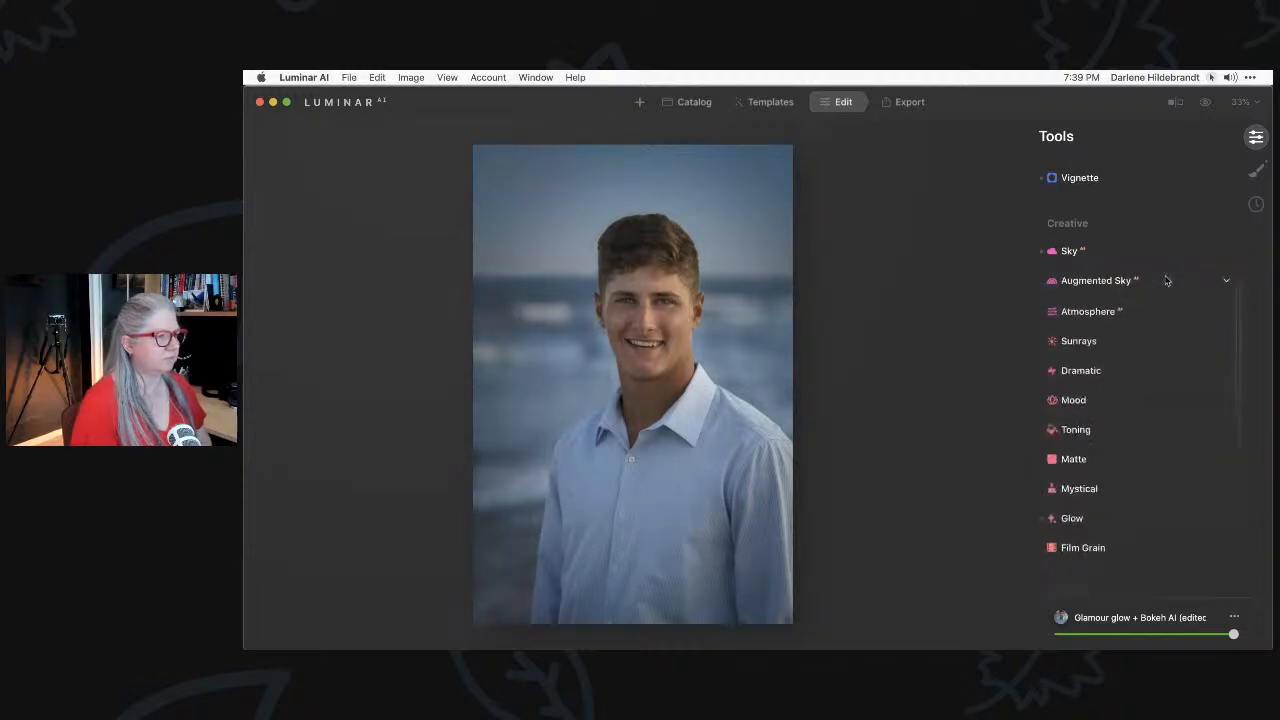
left_click(1163, 281)
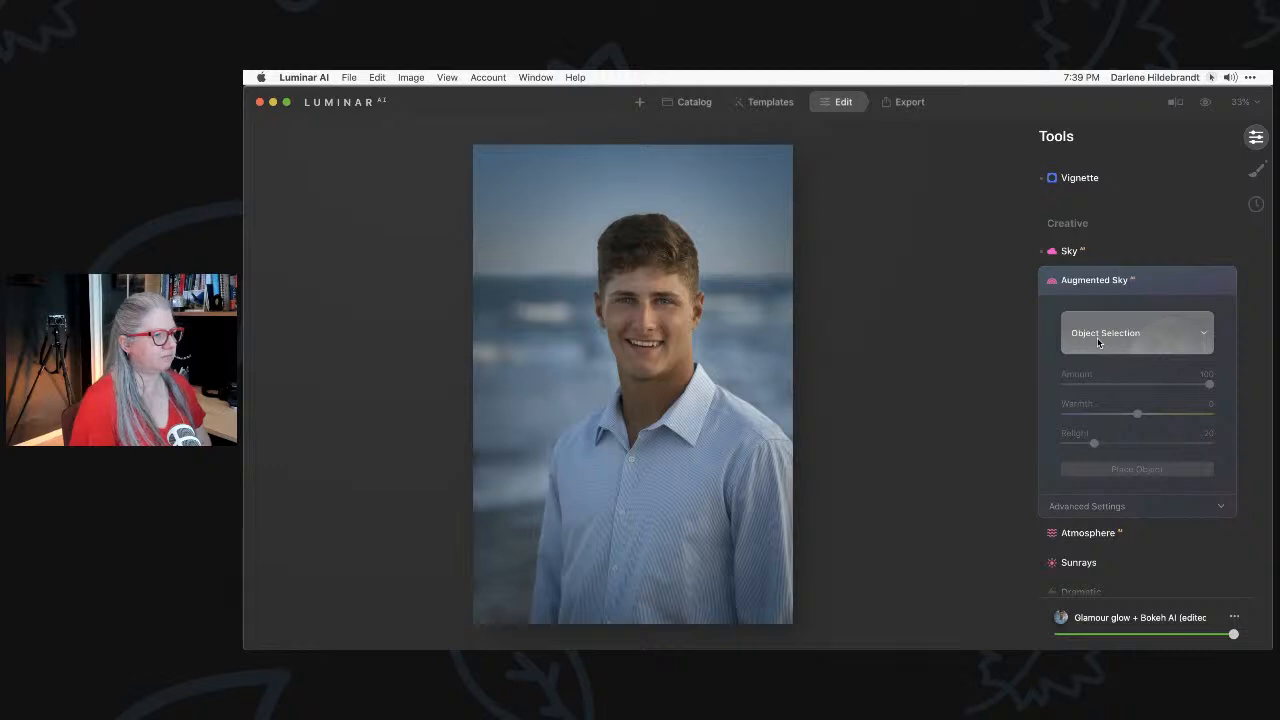
left_click(1098, 335)
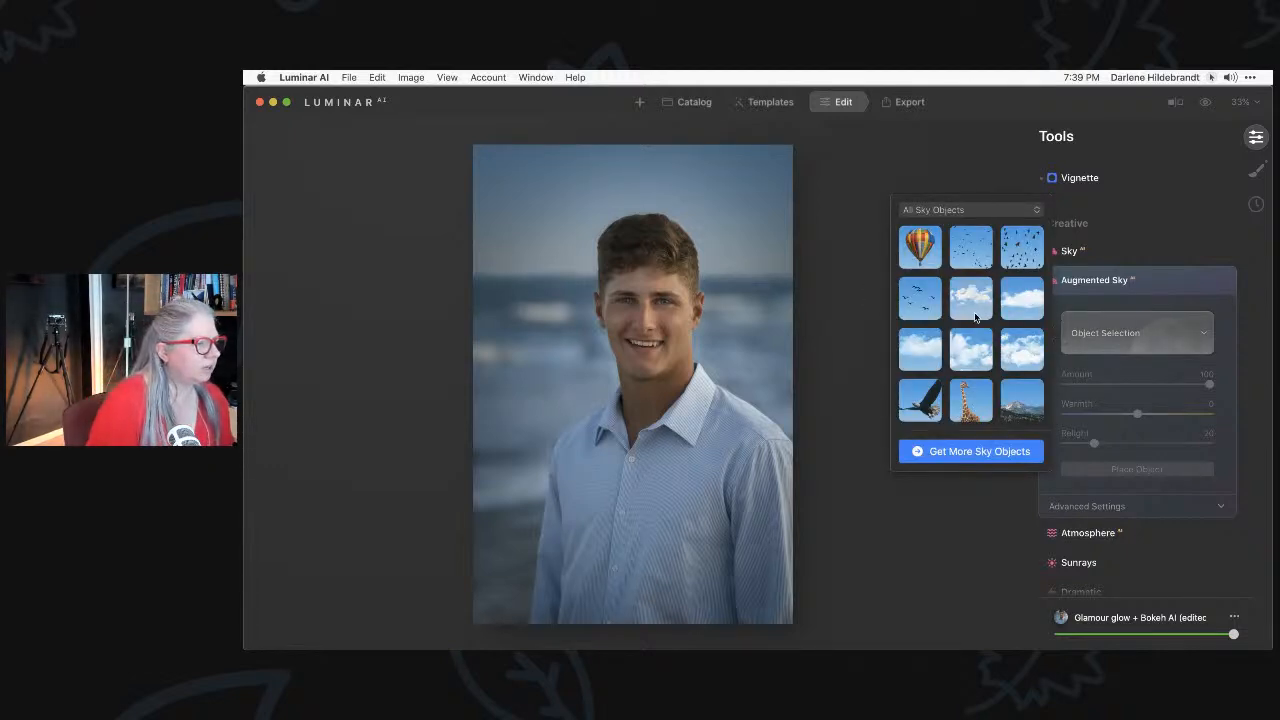
scroll(970, 320, "down", 3)
scroll(975, 316, "up", 5)
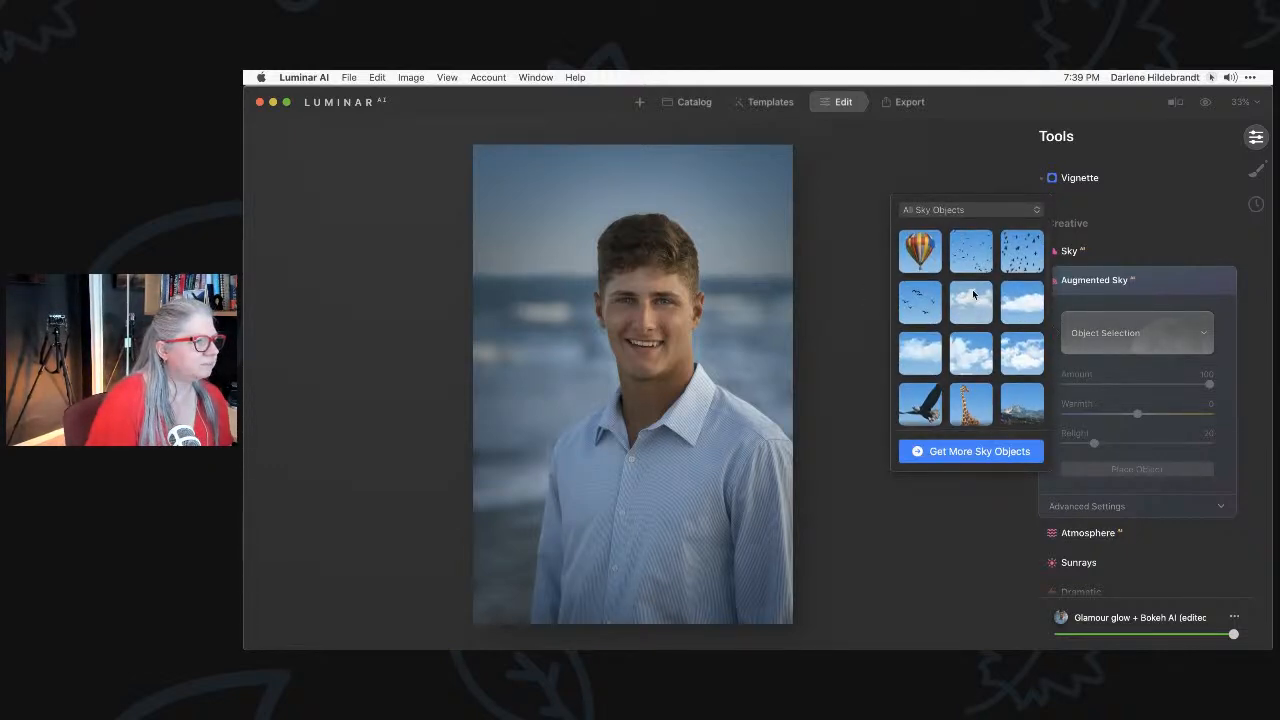
left_click(953, 212)
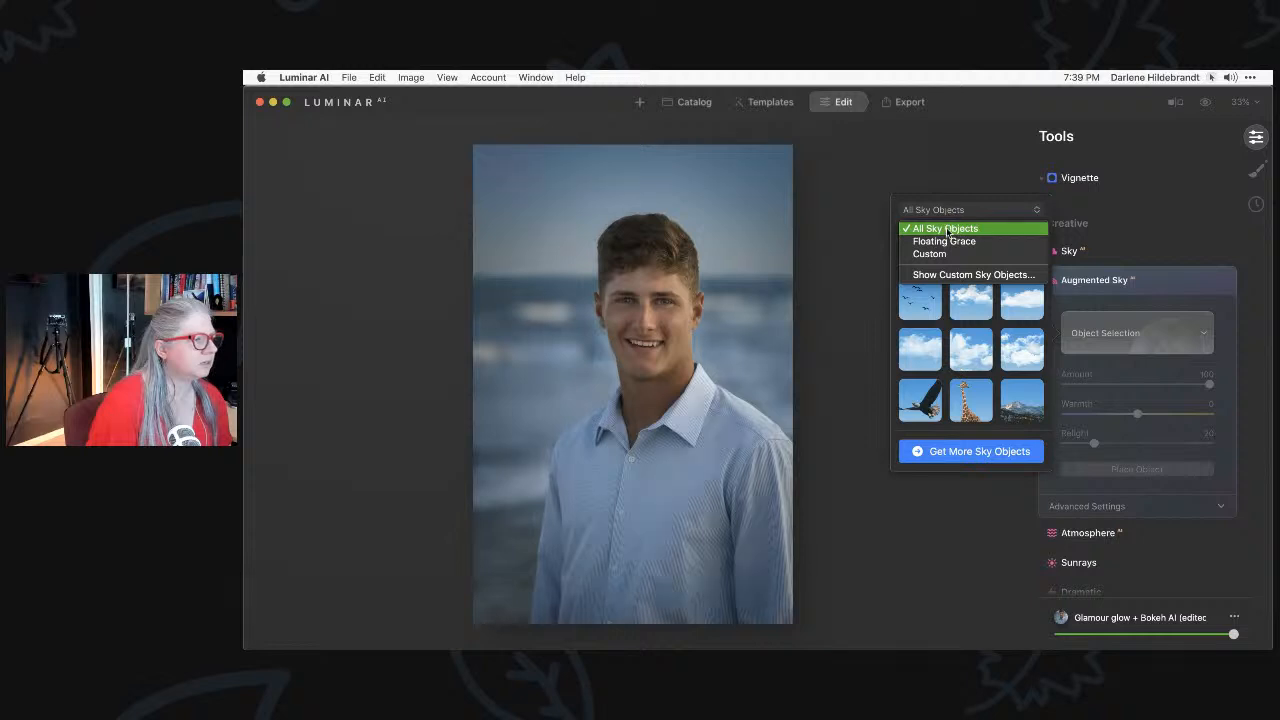
left_click(948, 229)
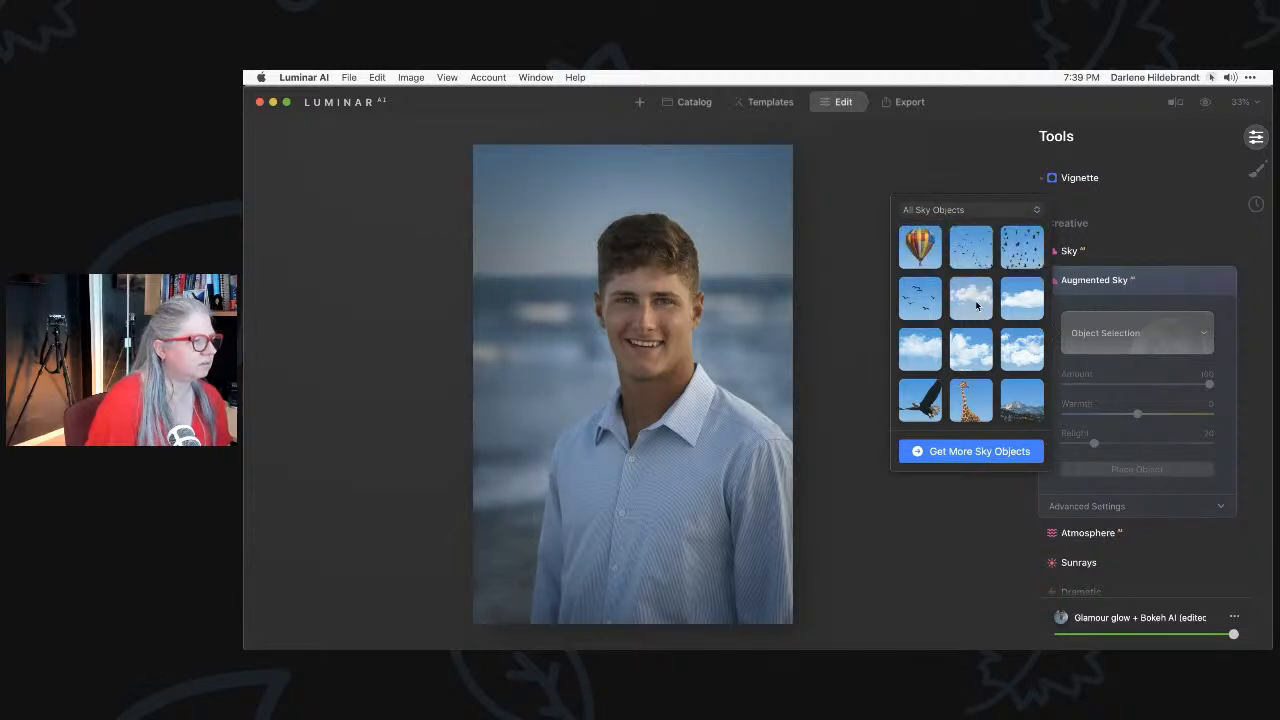
left_click(977, 305)
left_click(1144, 297)
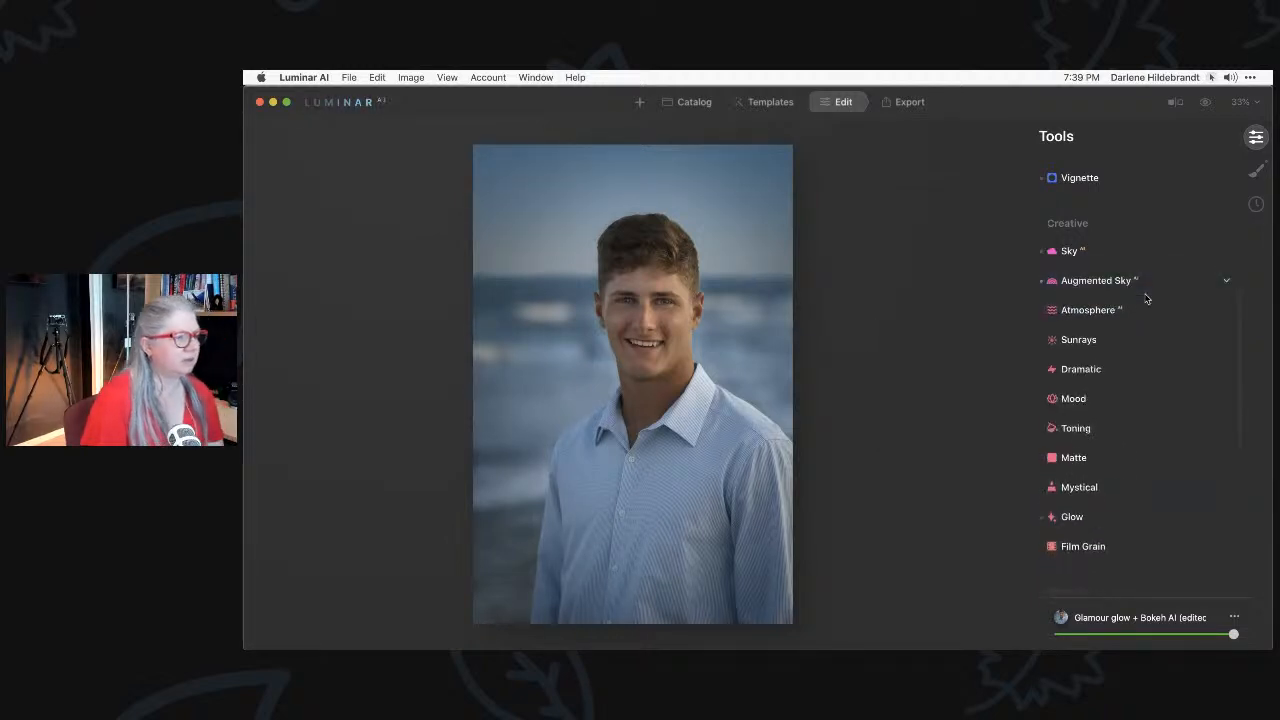
Soften the added clouds by setting their Defocus to 3 in the Augmented Sky advanced settings.
left_click(1108, 284)
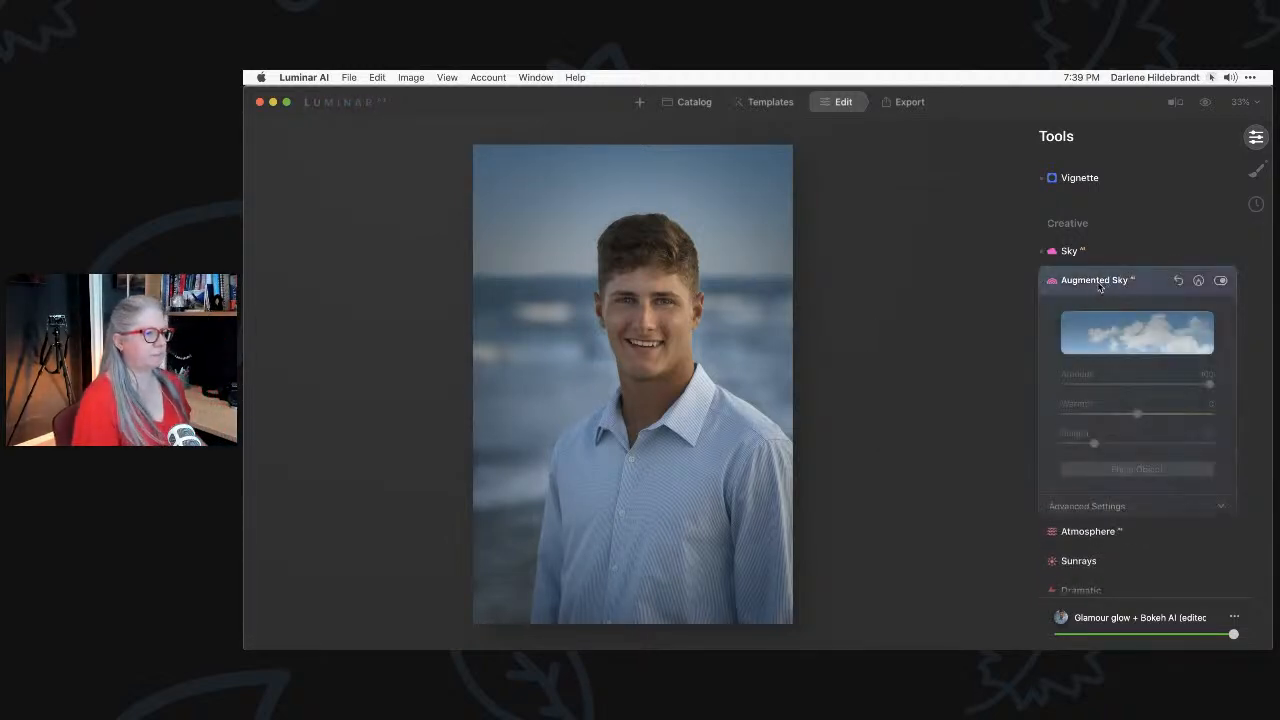
left_click(1100, 505)
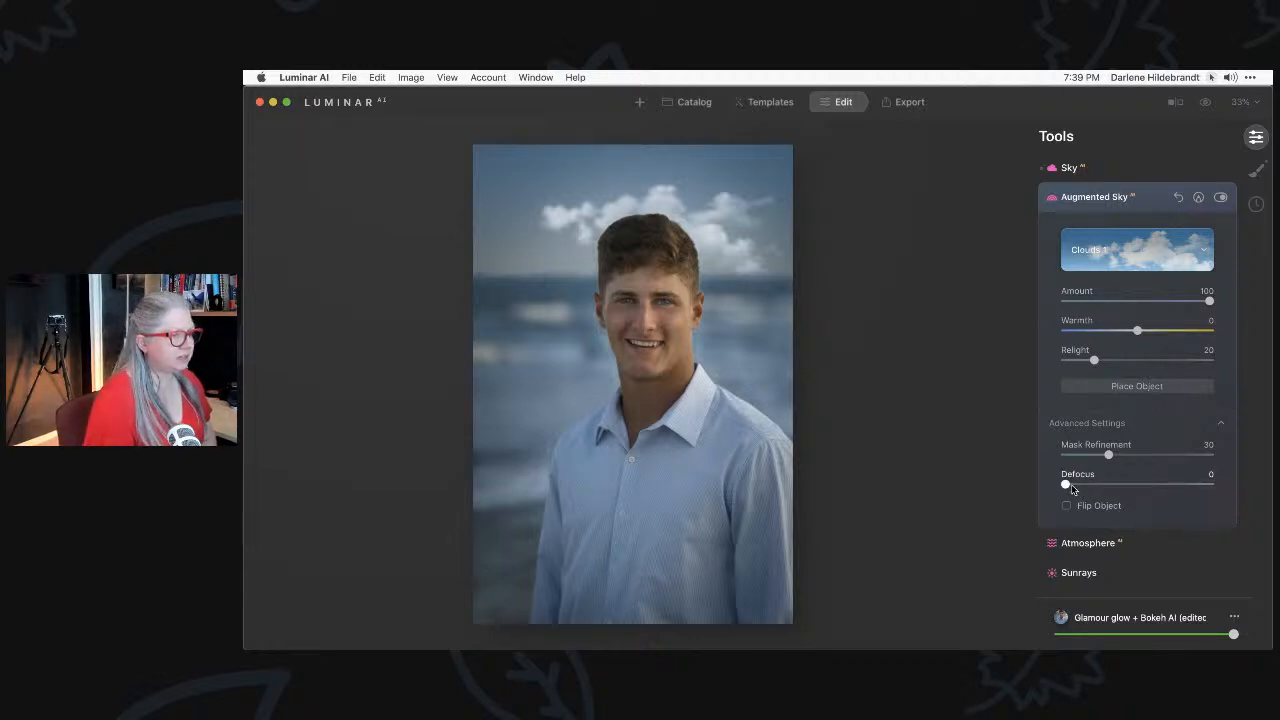
left_click_drag(1066, 486, 1071, 486)
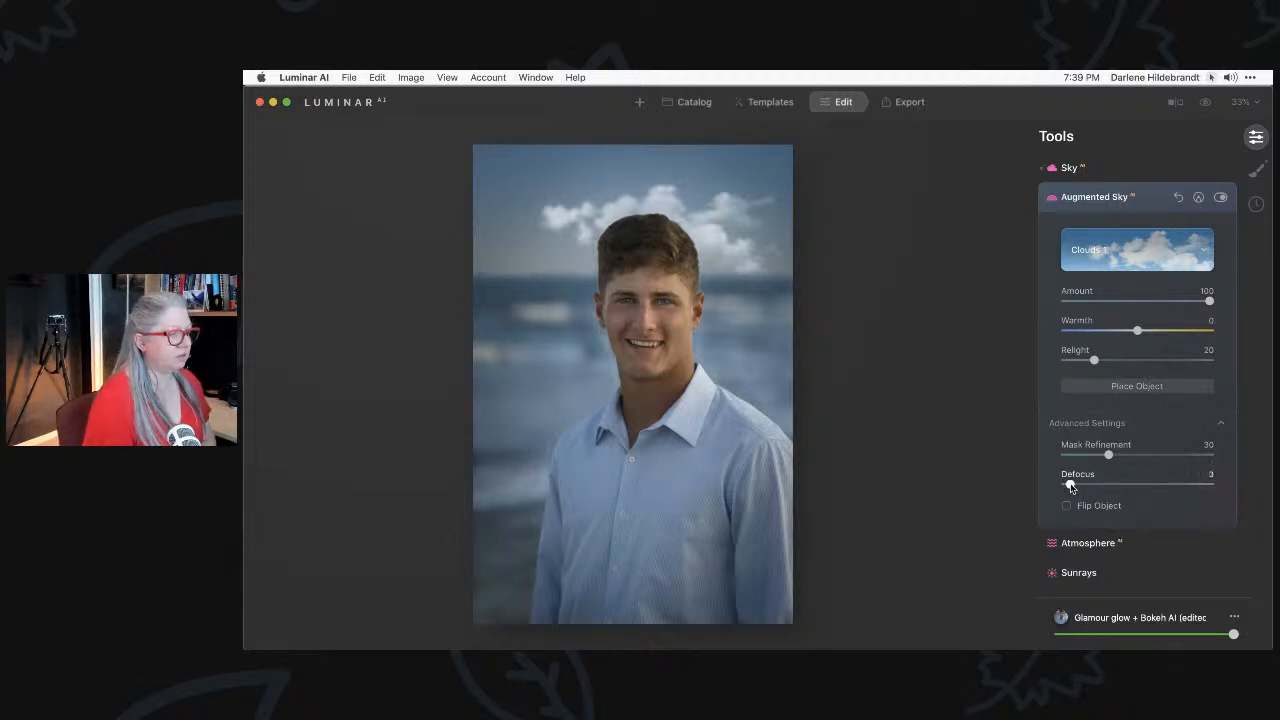
Place the cloud object up and to the left of the man's head, rotated counterclockwise and scaled down.
left_click(1147, 389)
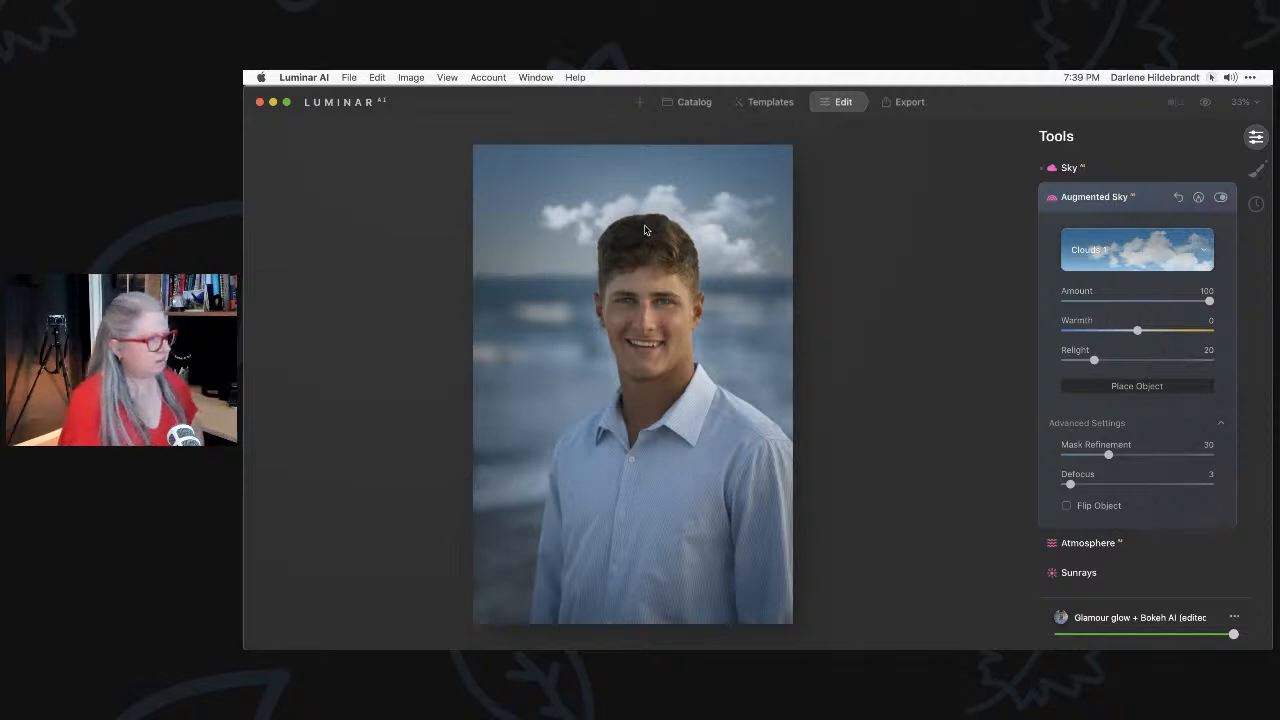
left_click(736, 243)
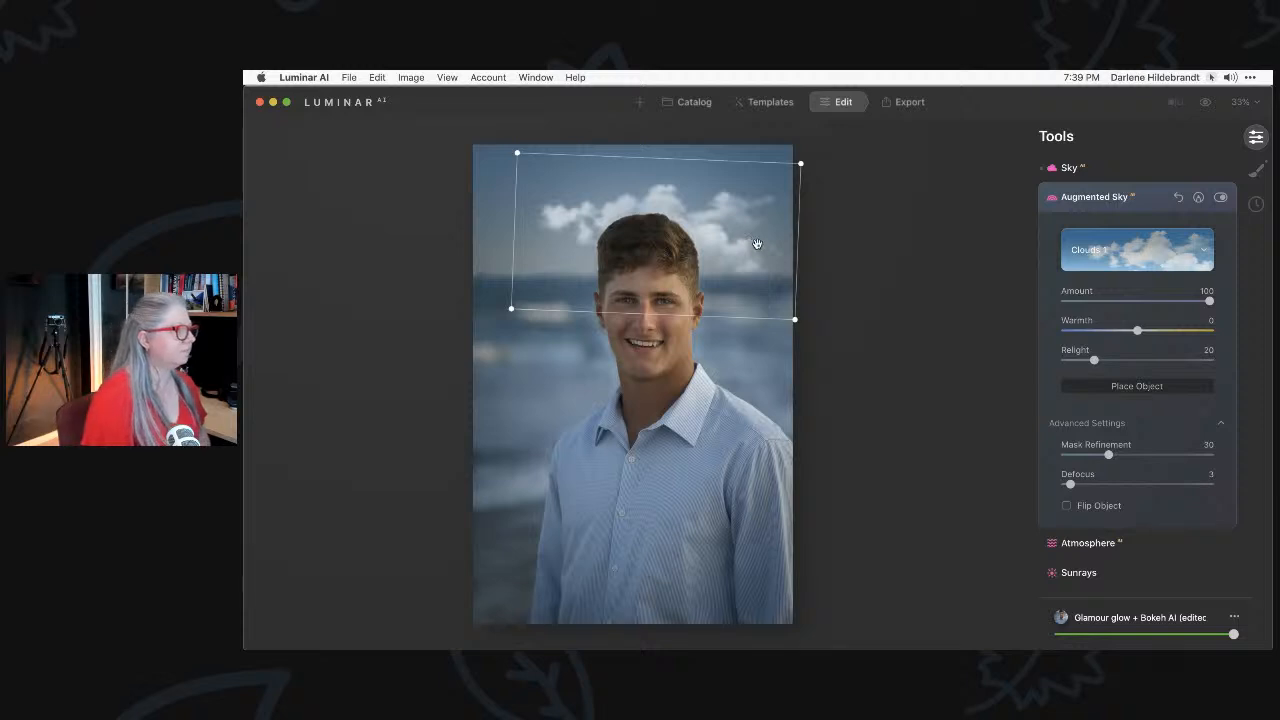
left_click_drag(757, 244, 685, 210)
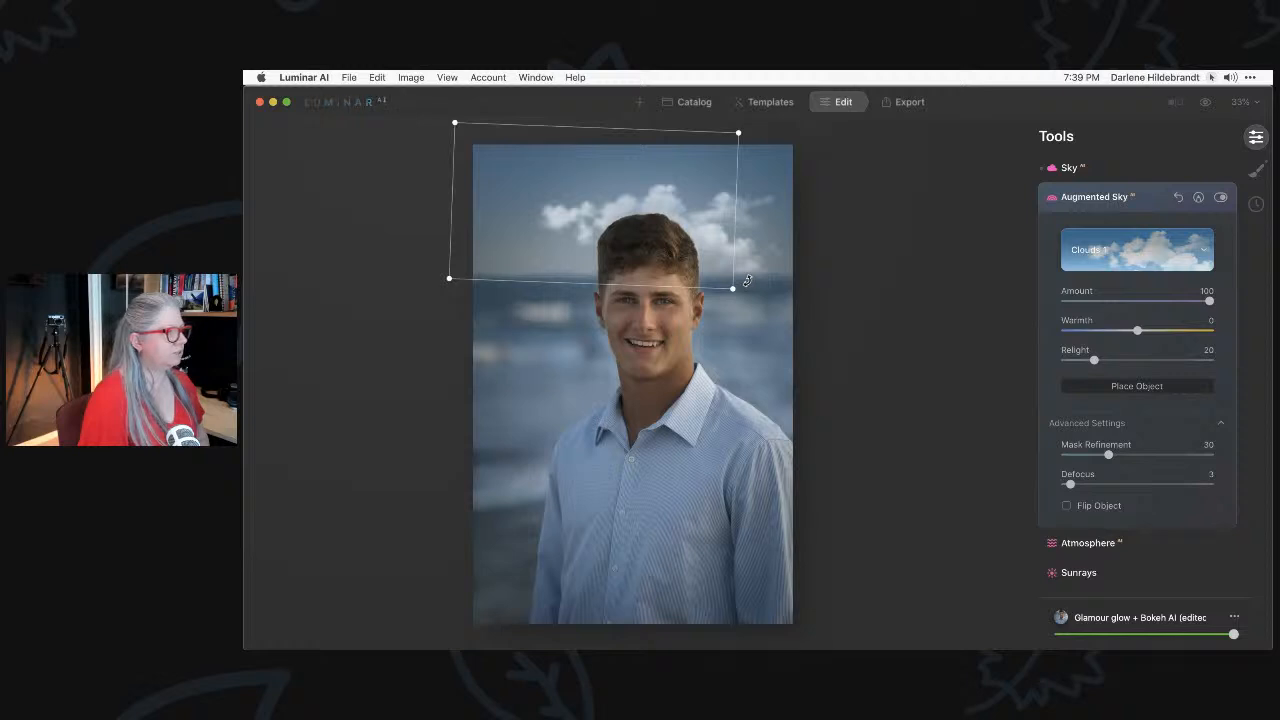
left_click_drag(748, 282, 746, 266)
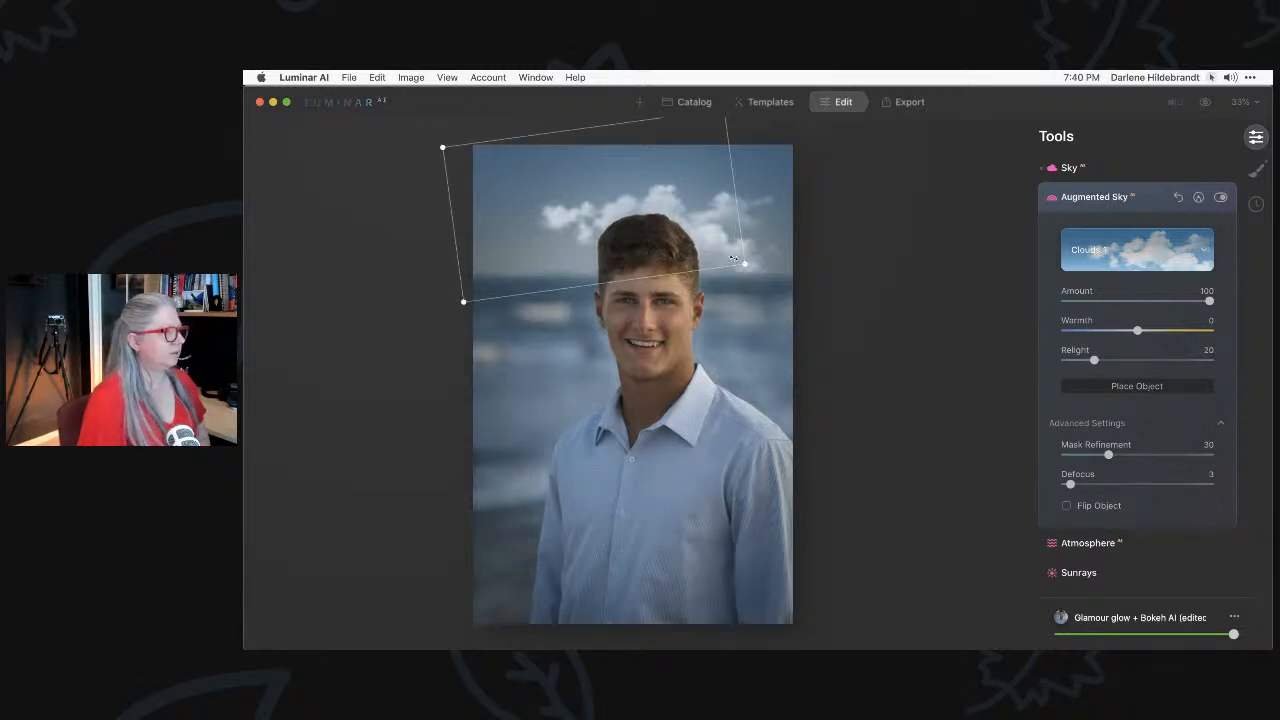
left_click_drag(709, 251, 707, 250)
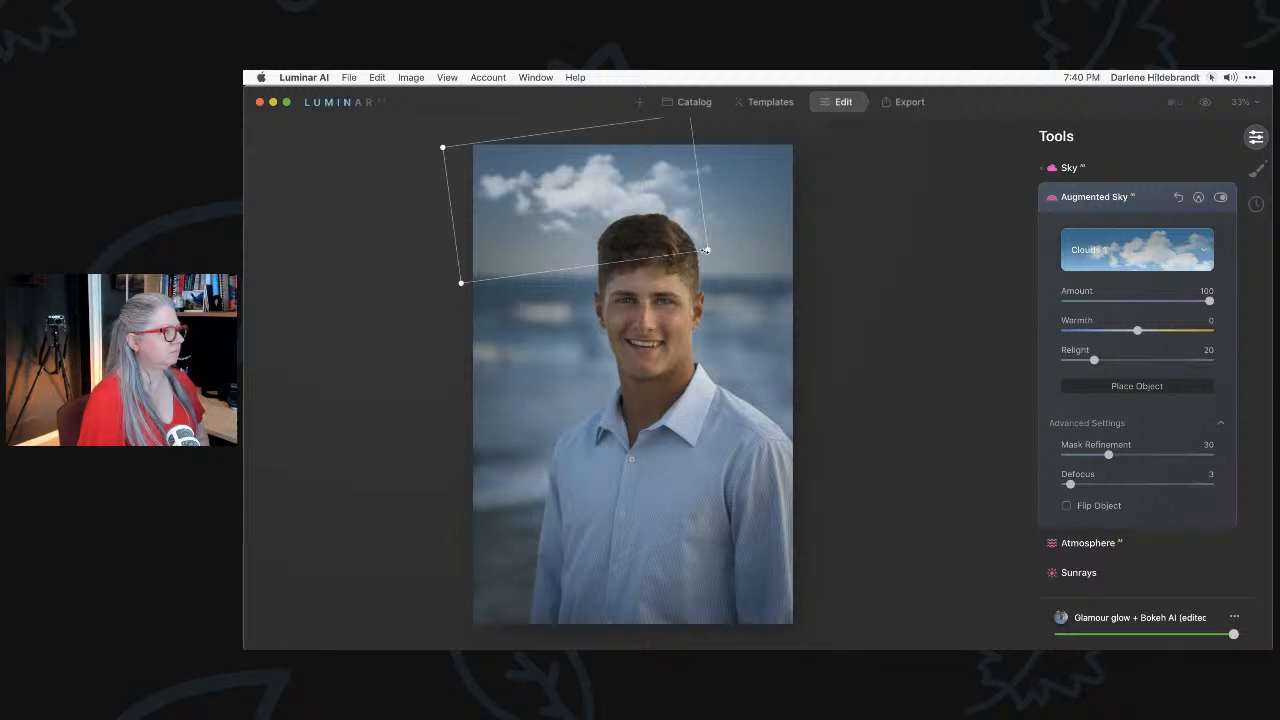
left_click_drag(443, 148, 461, 155)
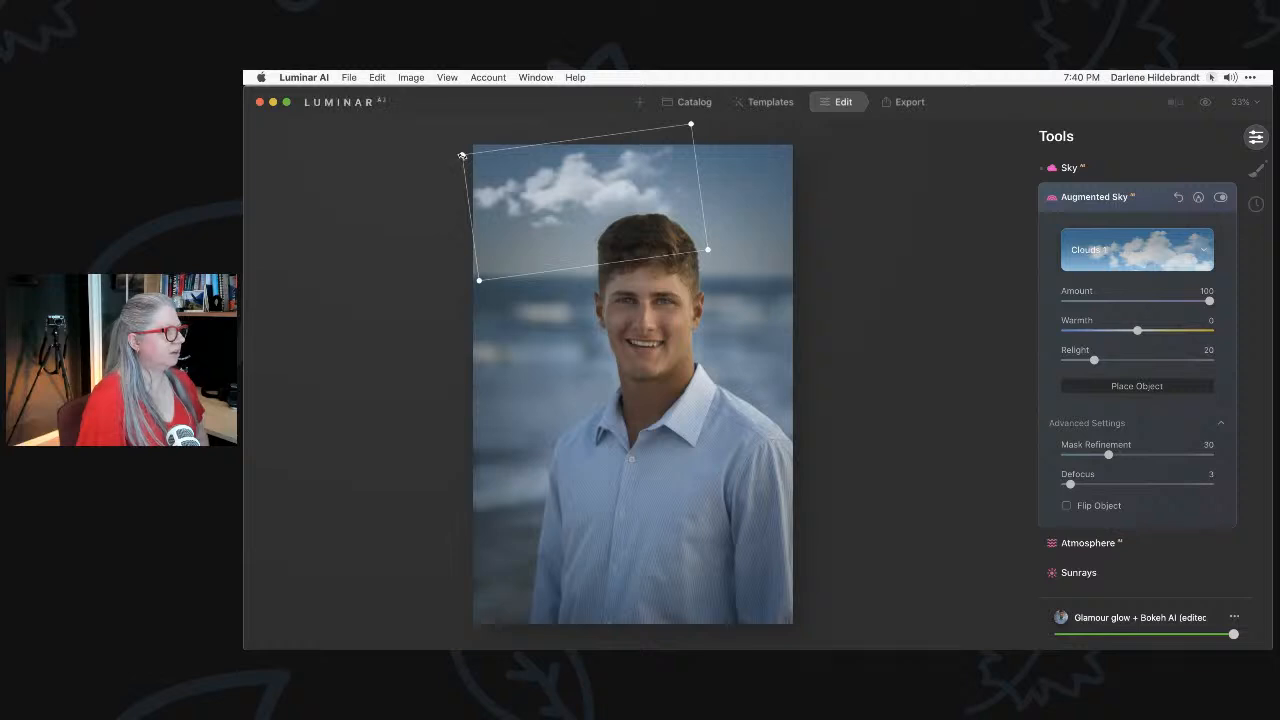
left_click_drag(479, 160, 485, 163)
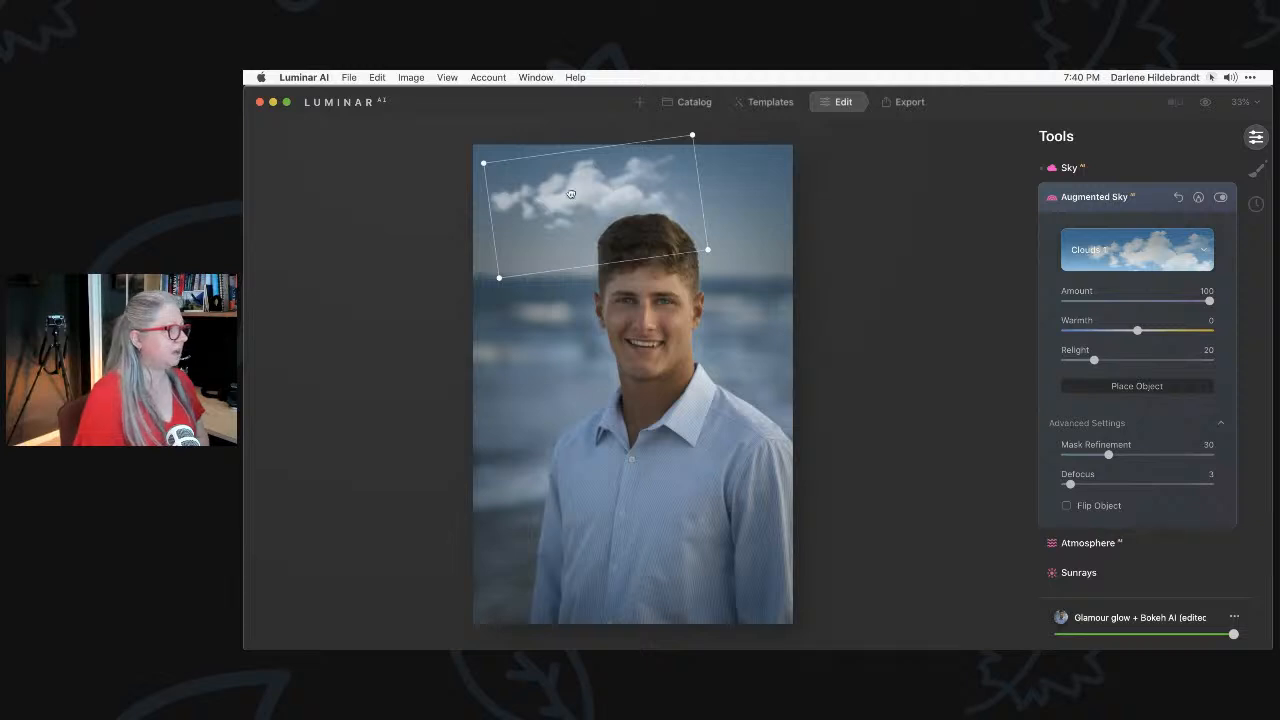
left_click_drag(570, 193, 566, 191)
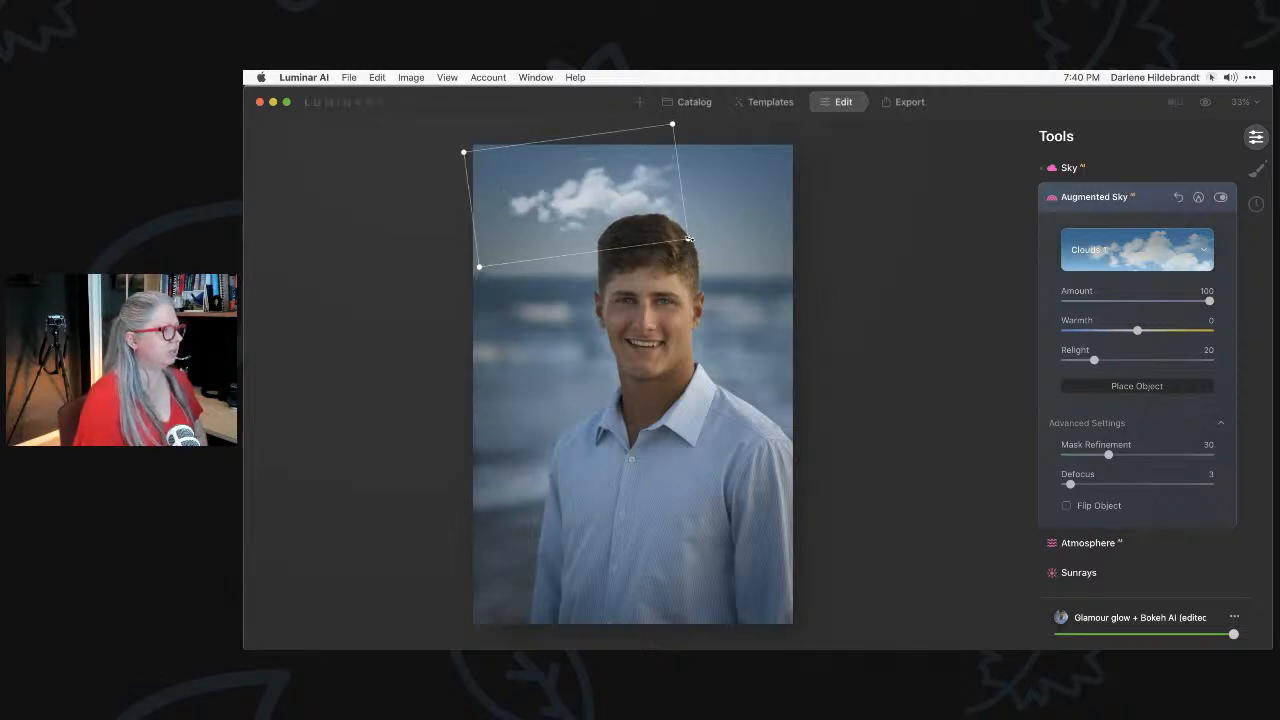
left_click_drag(675, 233, 658, 227)
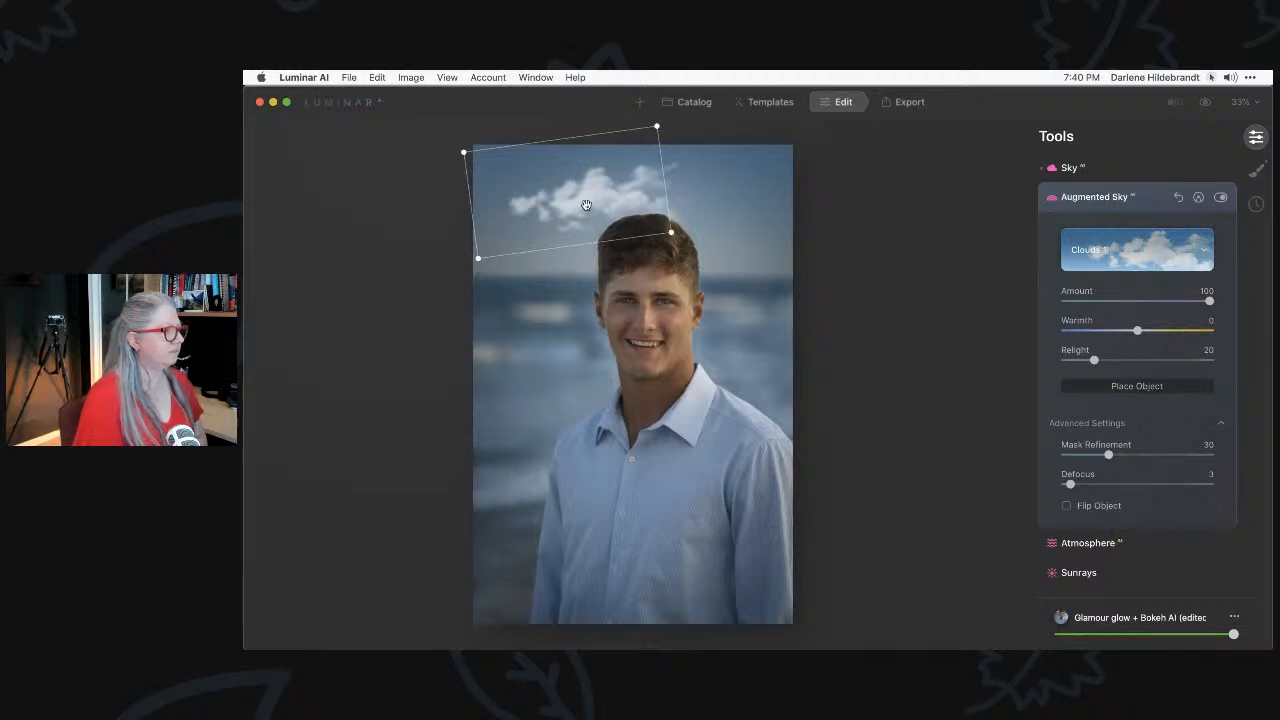
left_click_drag(577, 208, 571, 211)
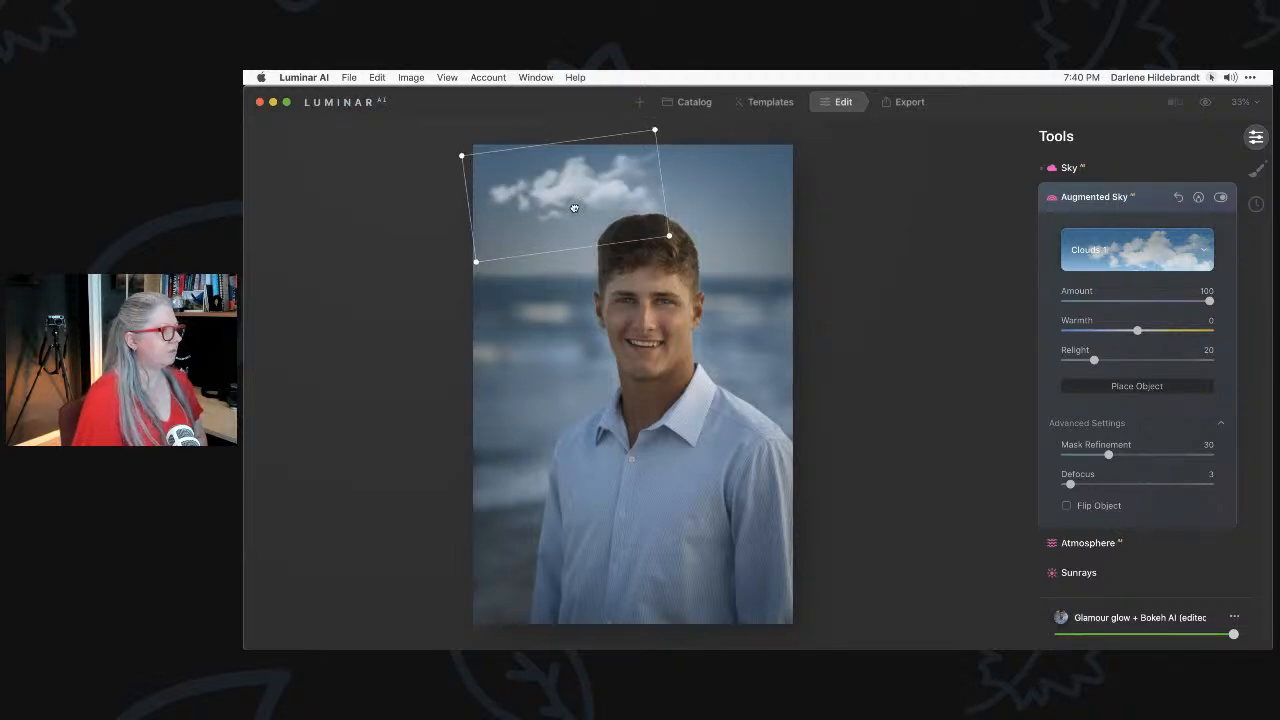
left_click(1141, 388)
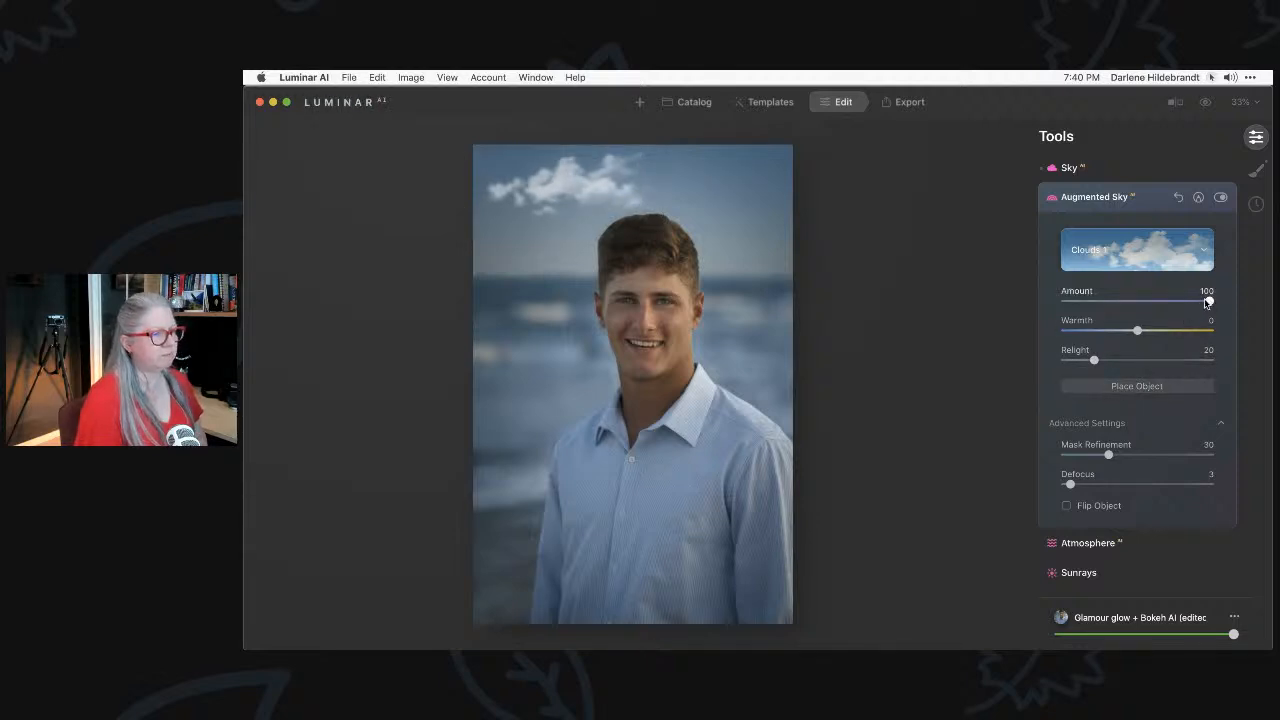
Fade the added clouds to an Amount of 67 and close the Augmented Sky settings.
left_click_drag(1209, 302, 1174, 303)
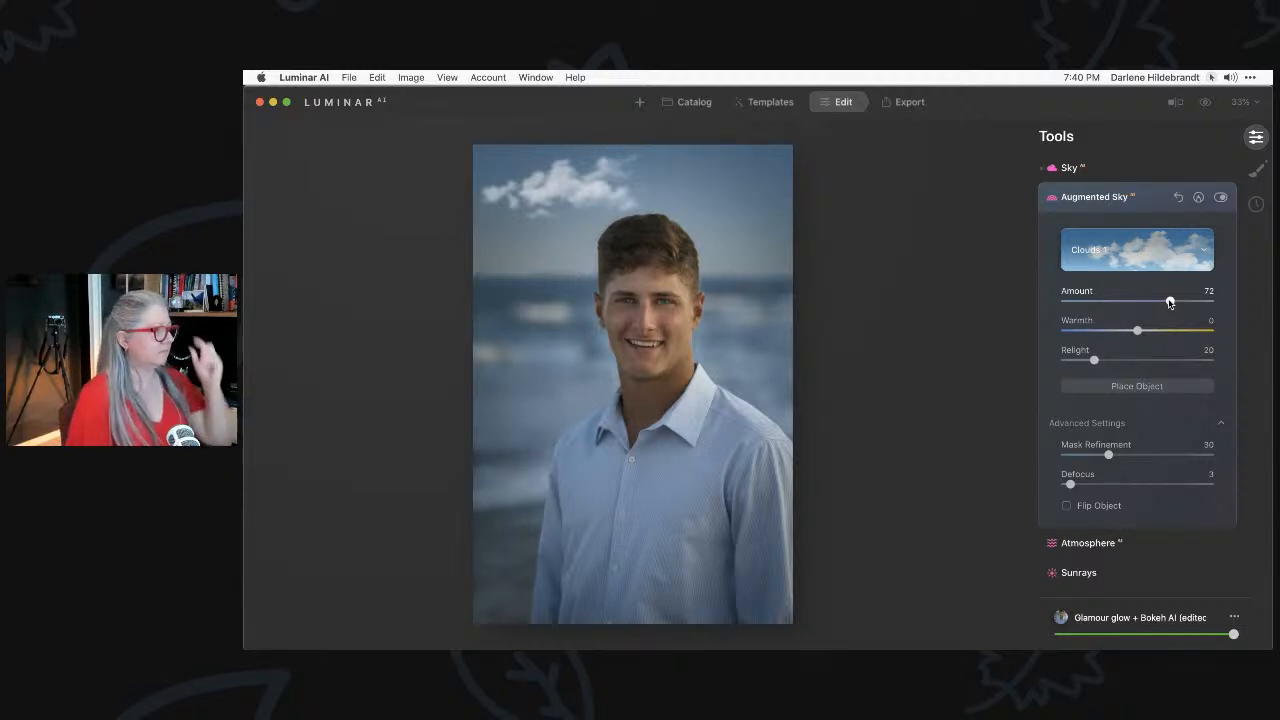
left_click_drag(1170, 303, 1163, 303)
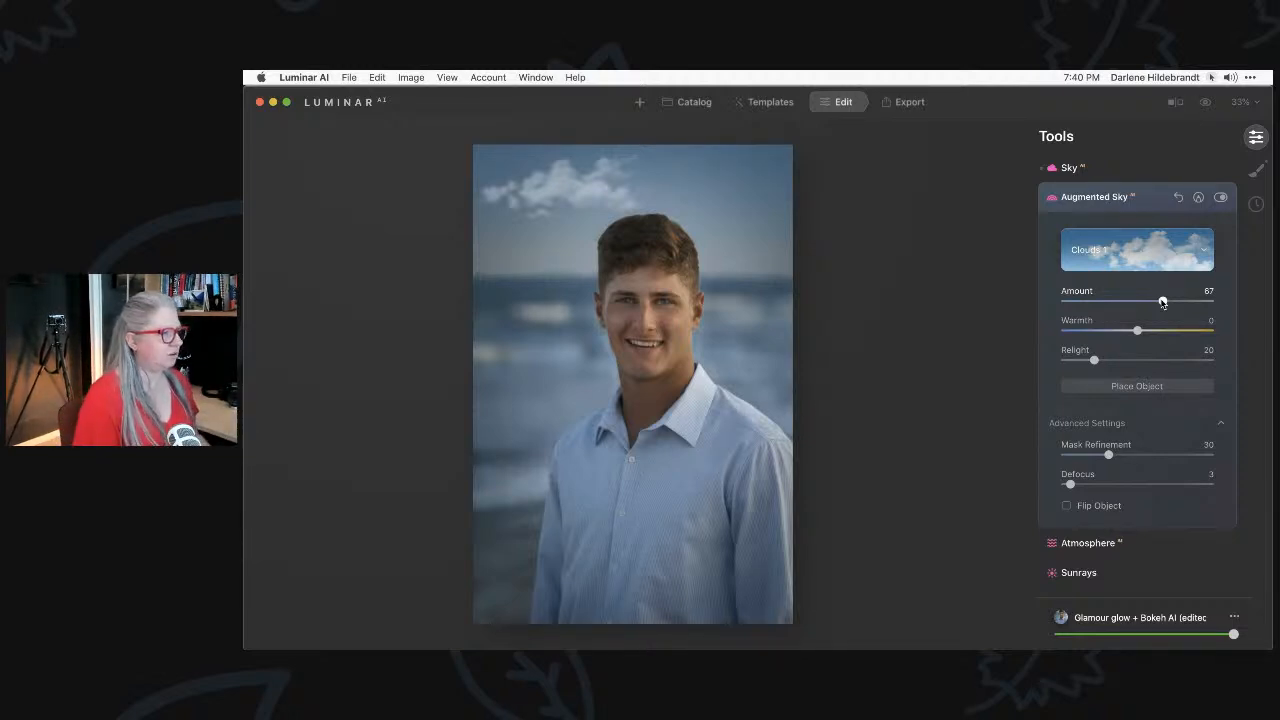
left_click(1140, 201)
Return to the catalog with Large thumbnails and copy the adjustments from the edited beach portrait.
left_click(694, 102)
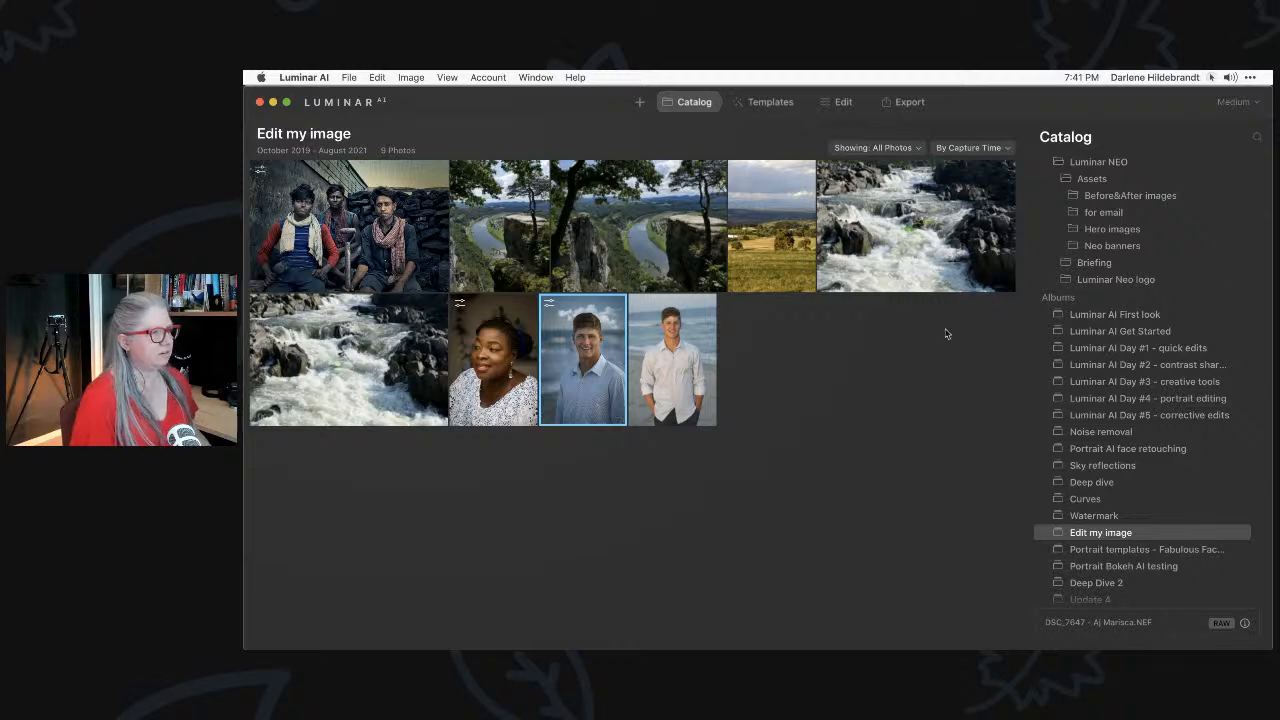
left_click(1233, 102)
left_click(1232, 150)
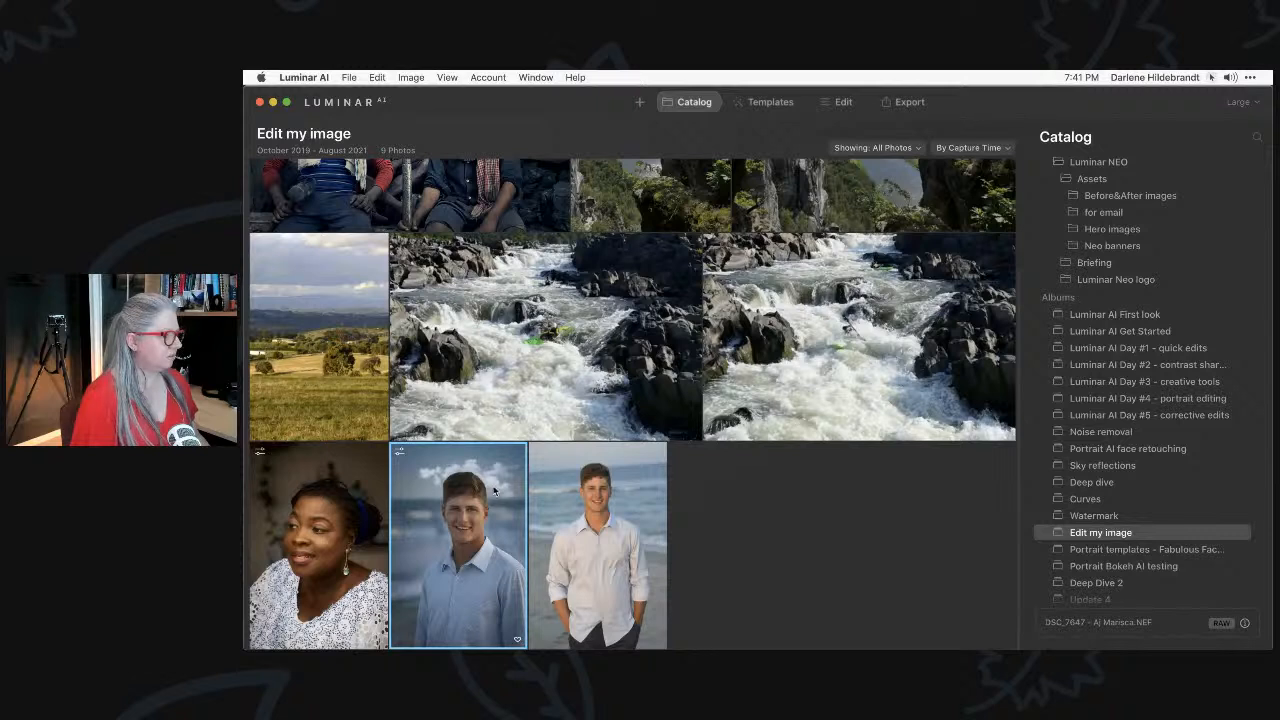
right_click(457, 531)
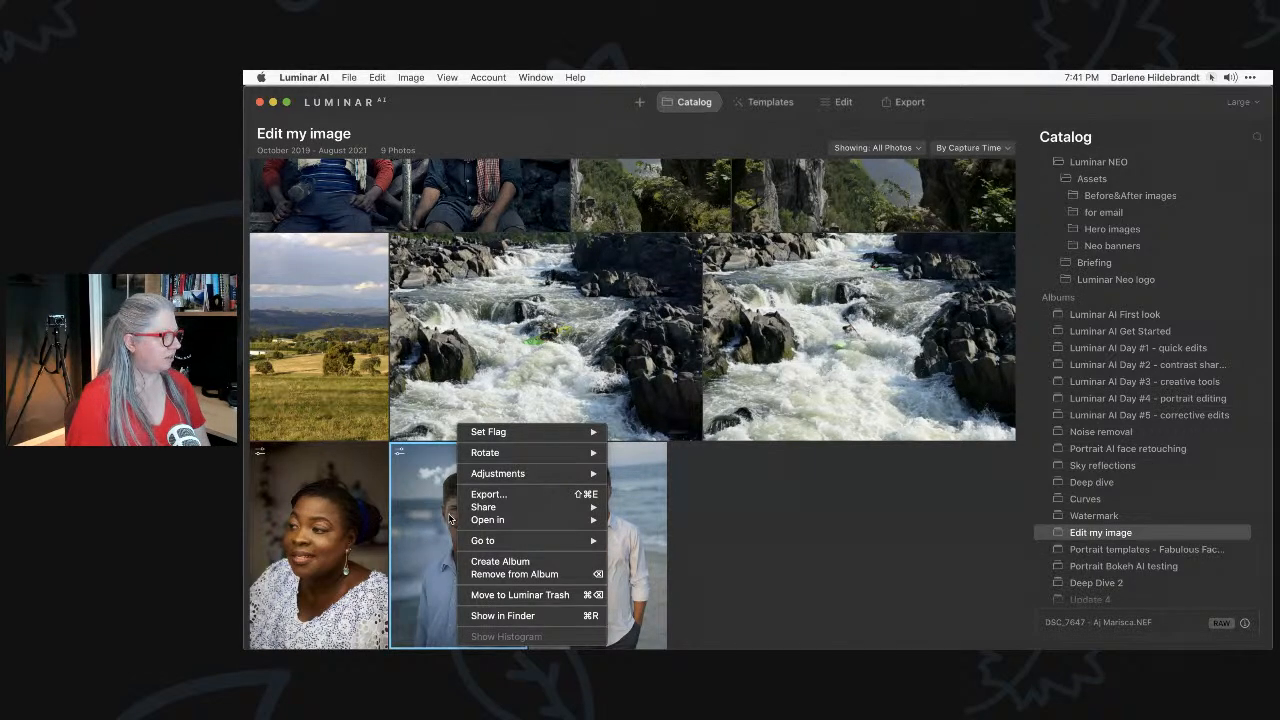
mouse_move(540, 474)
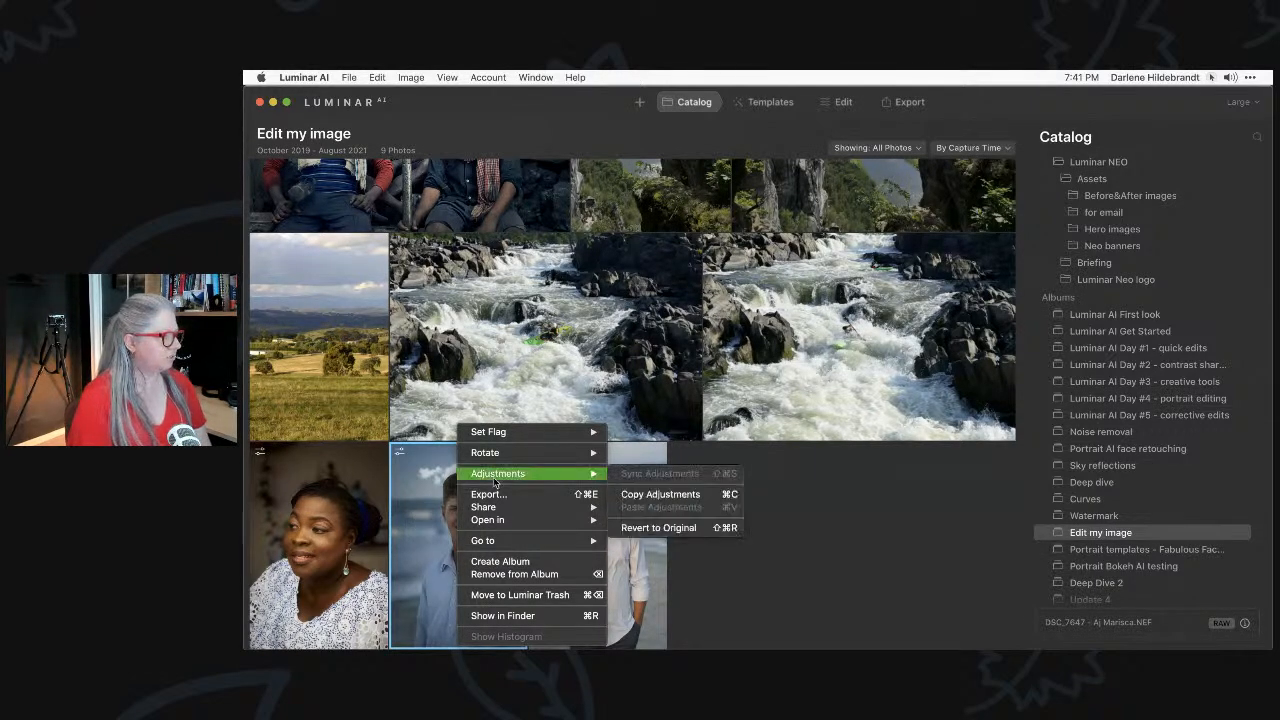
left_click(659, 495)
Open the portrait of the man with hands in his pockets for editing and paste the copied adjustments onto it.
double_click(636, 508)
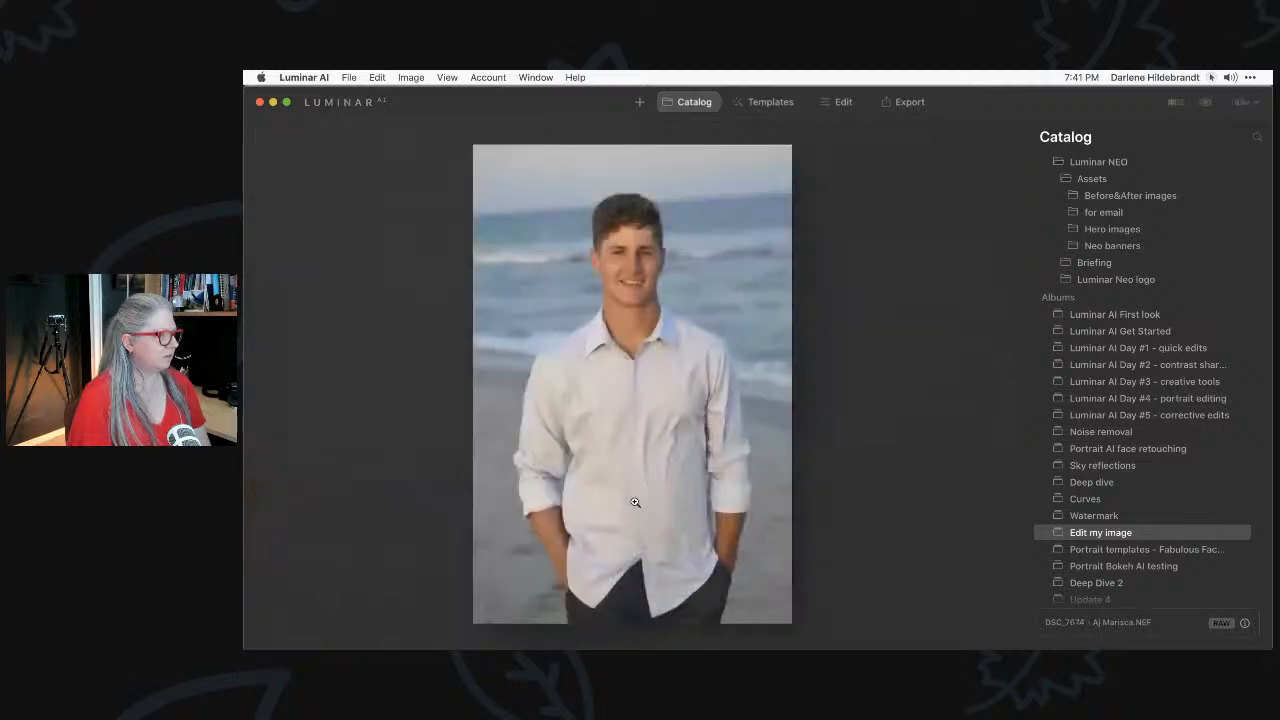
left_click(843, 101)
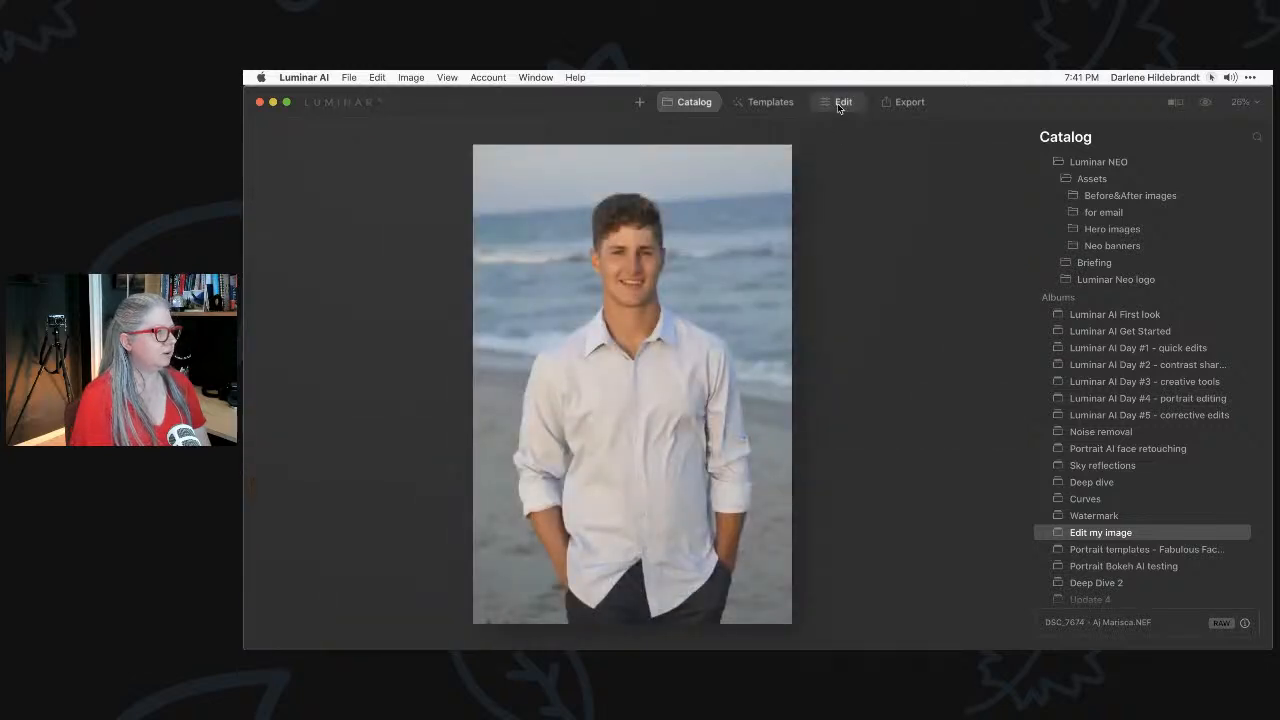
right_click(705, 360)
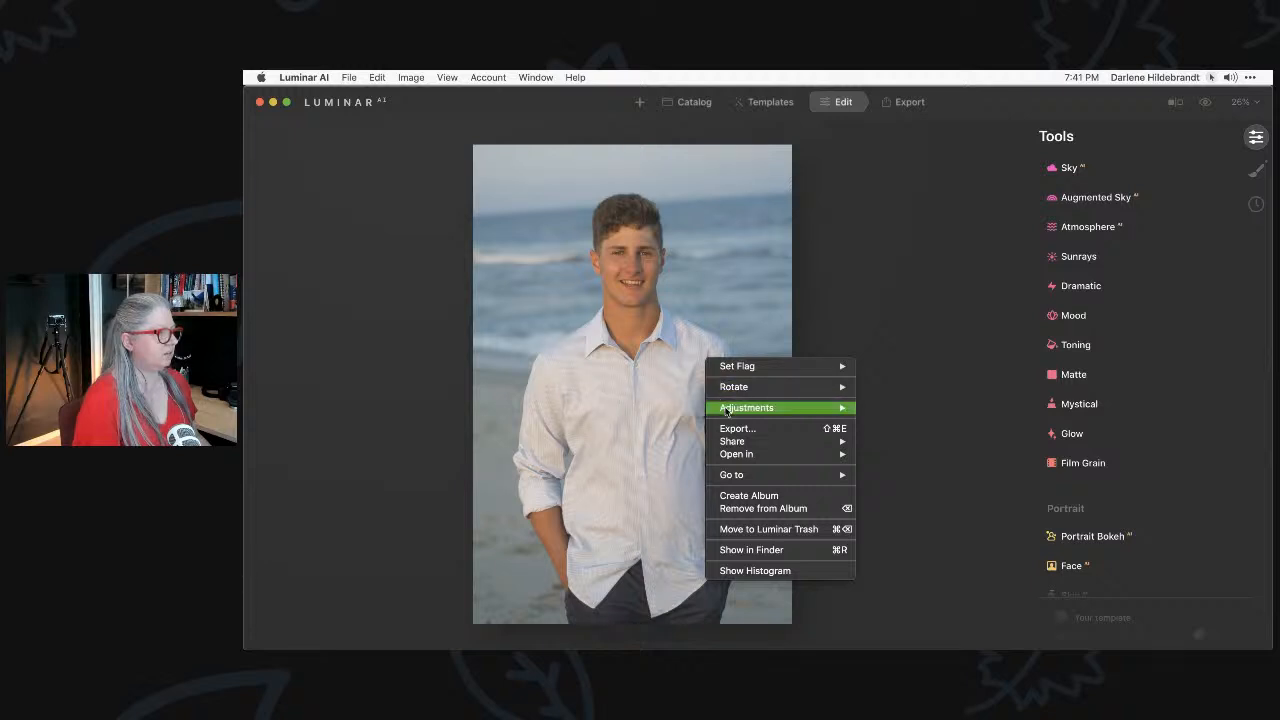
mouse_move(732, 408)
left_click(921, 445)
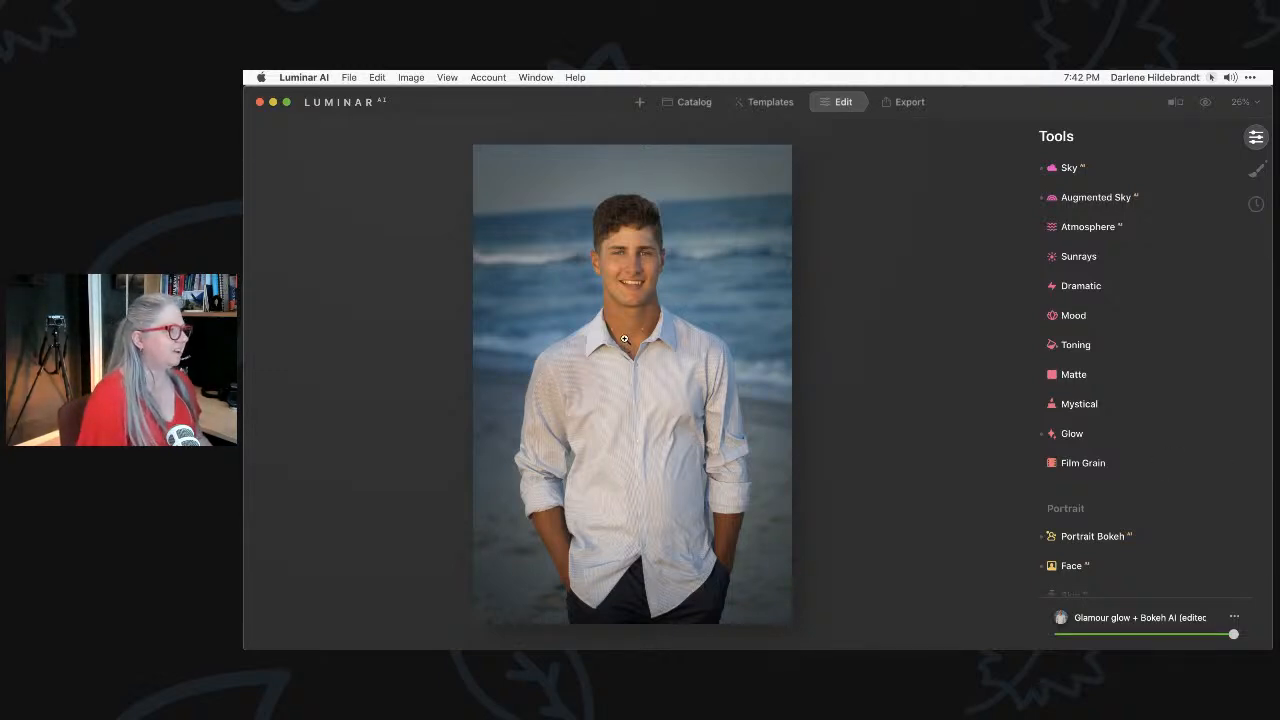
Check the pasted edits up close around the collar and delete the Basic paint mask from Local Masking.
left_click(621, 343)
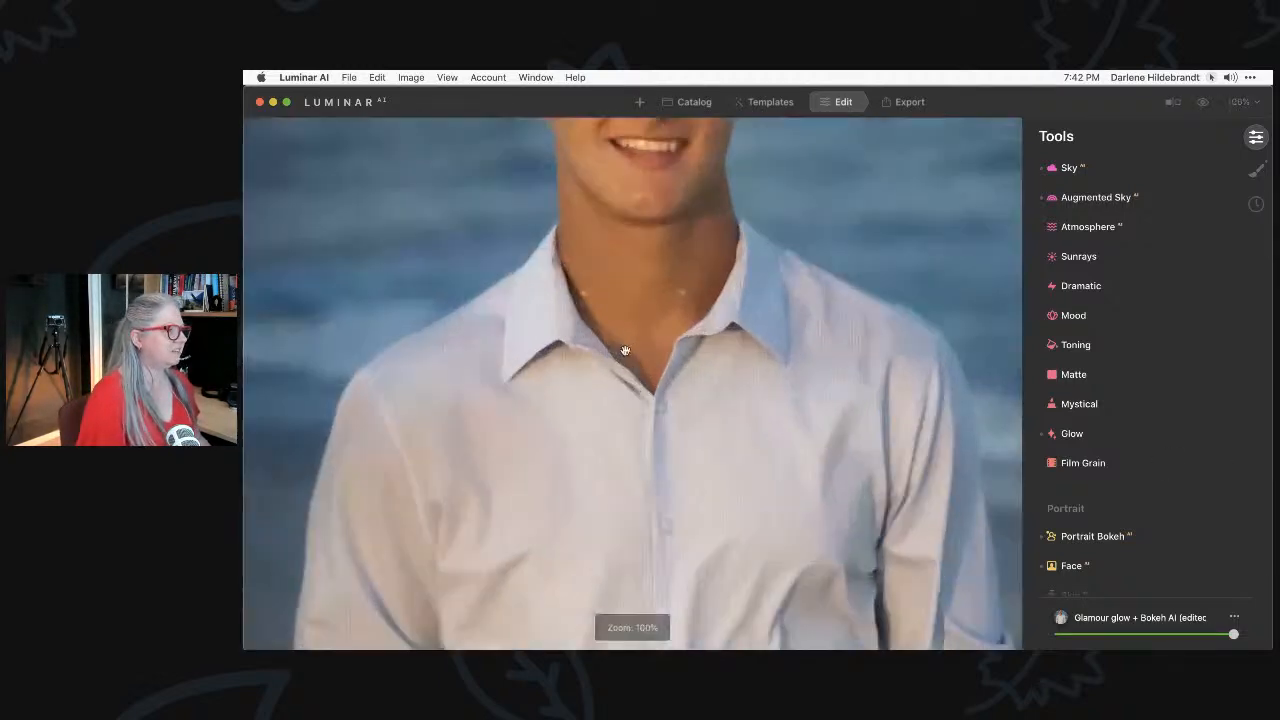
left_click(628, 341)
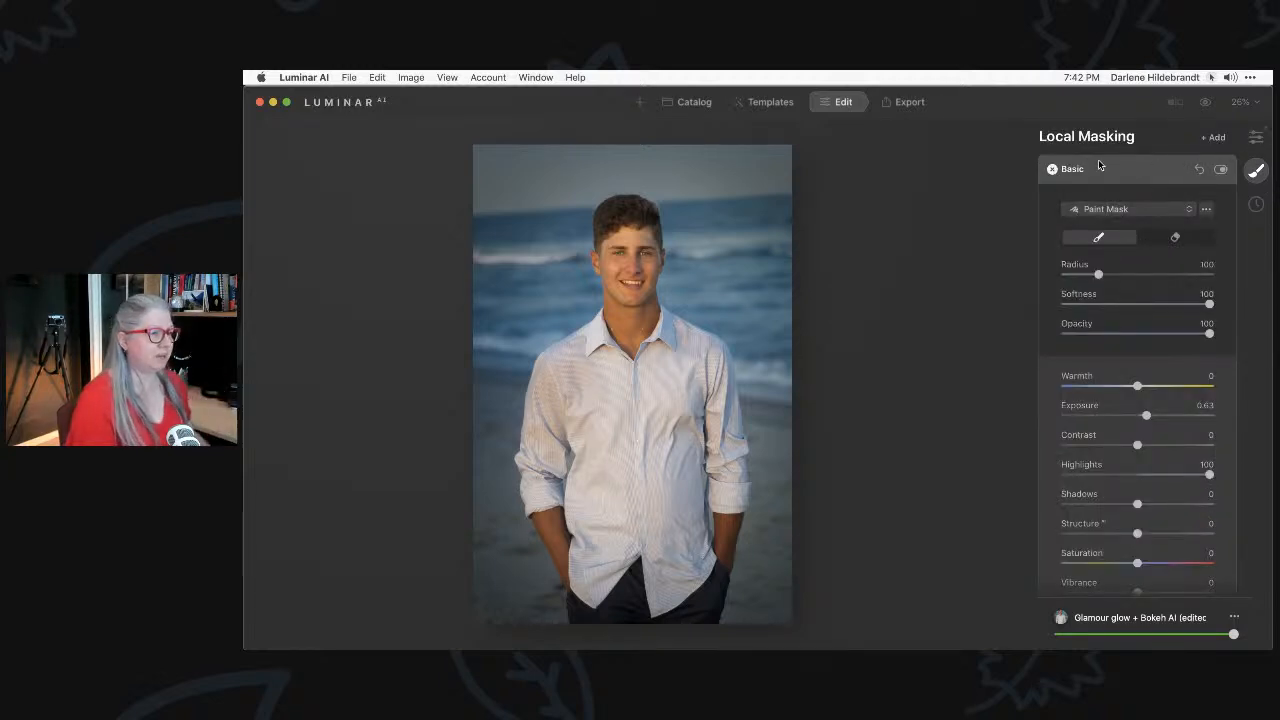
left_click(1051, 170)
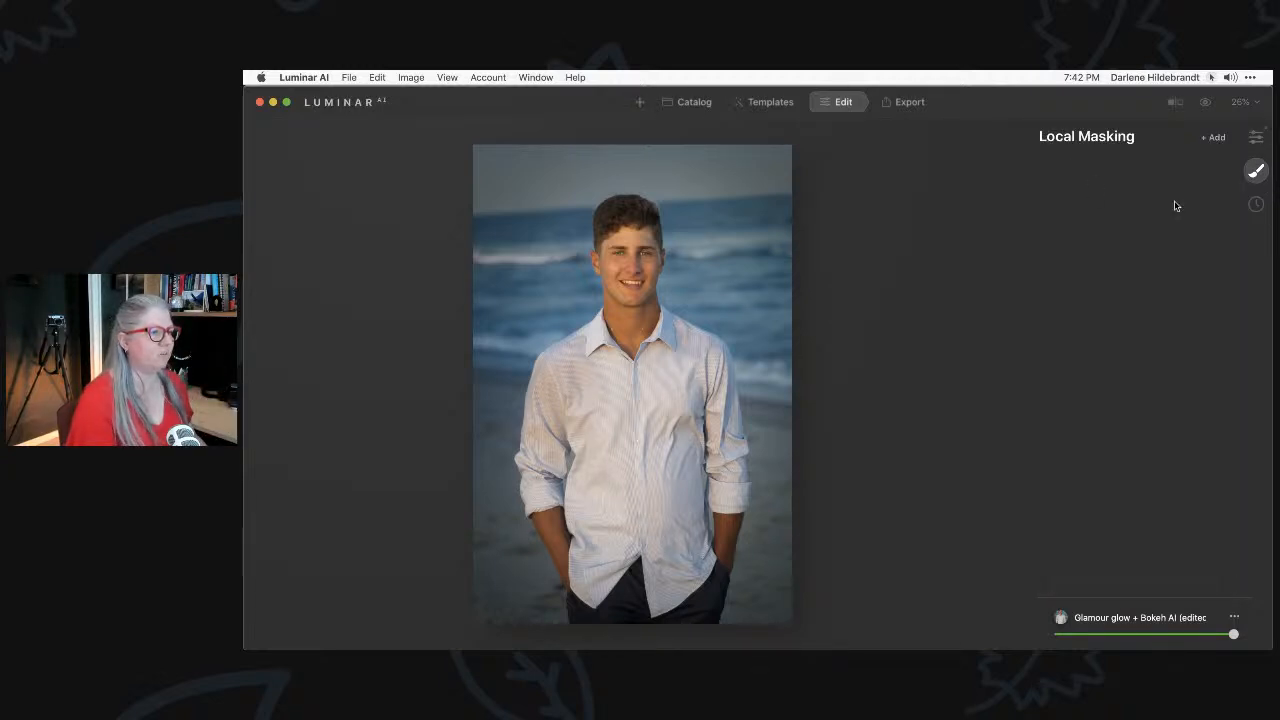
Reset the pasted Augmented Sky clouds on this portrait and close the tool's settings.
left_click(1255, 140)
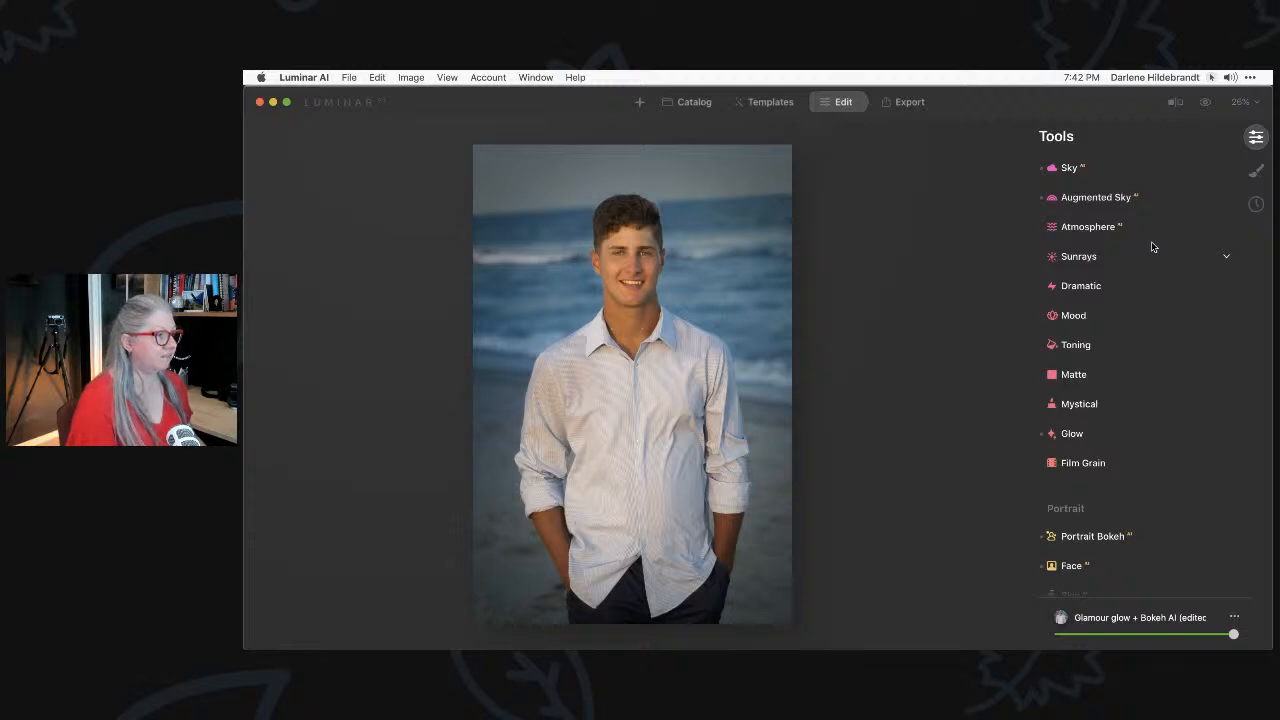
left_click(1120, 248)
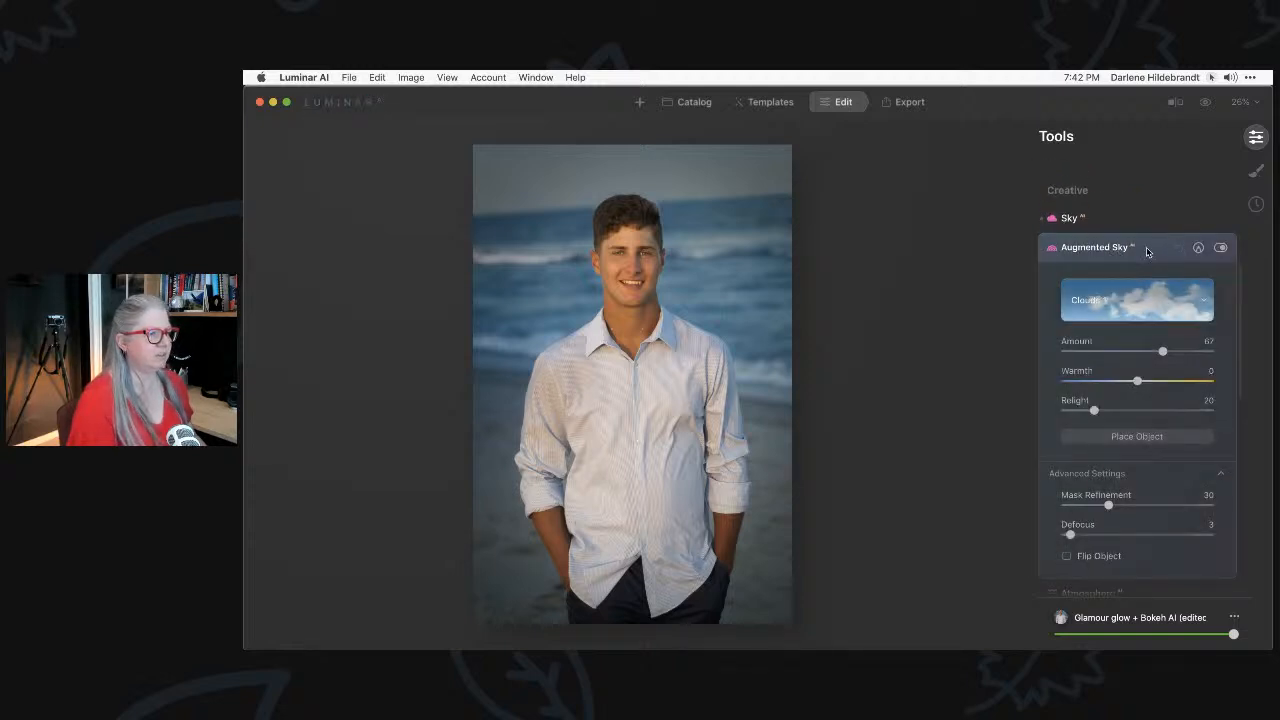
left_click(1146, 250)
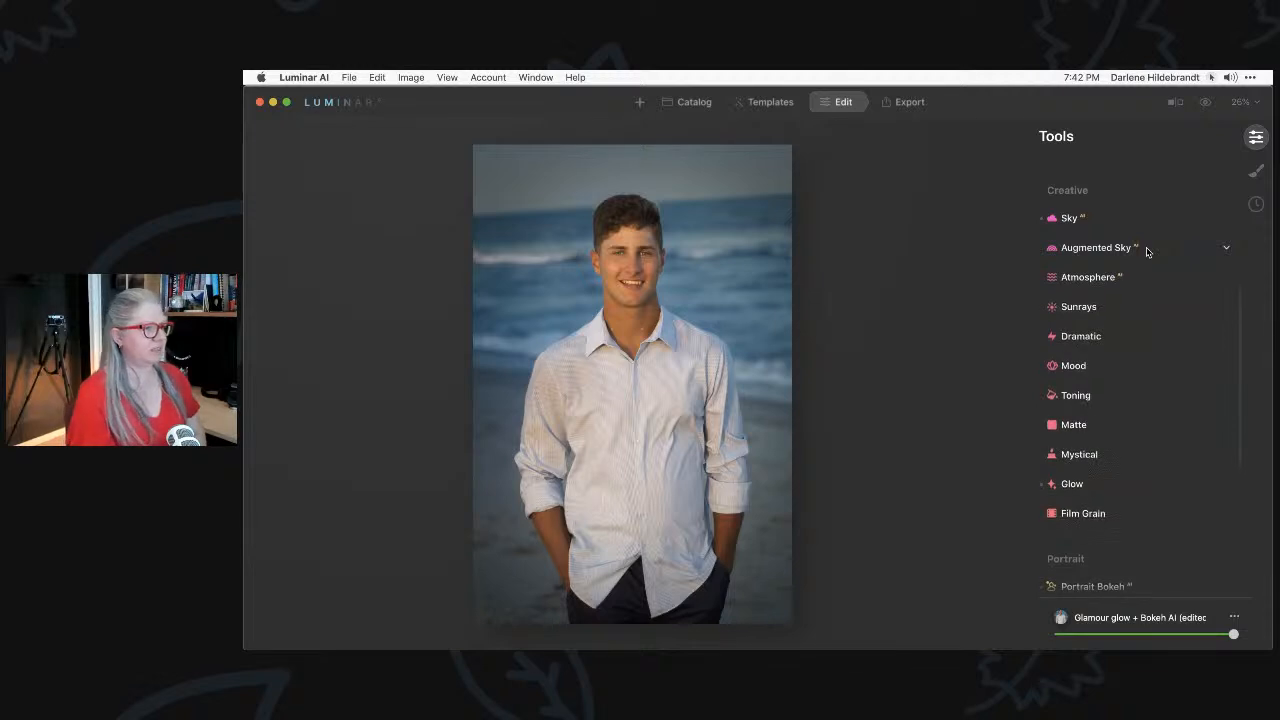
Reset the Warmth and Brightness of the replaced sky to 0 in the Sky adjustments.
scroll(1146, 252, "up", 5)
scroll(1146, 252, "down", 5)
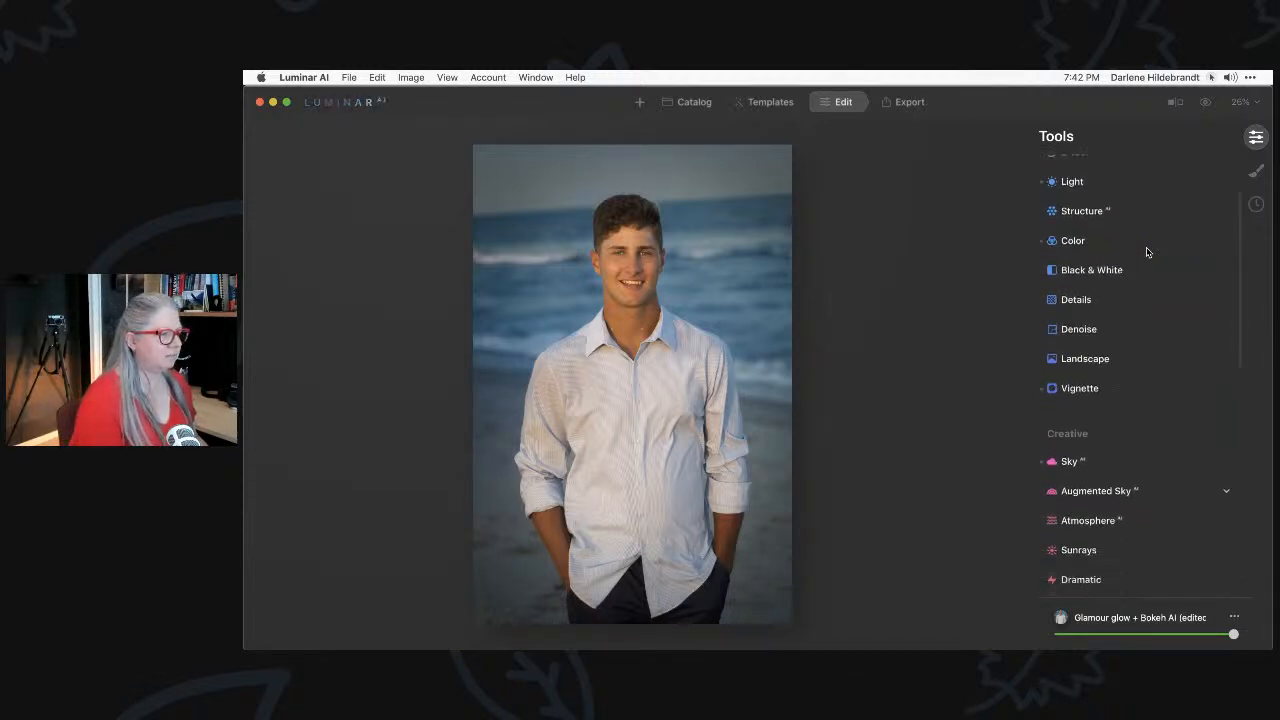
left_click(1094, 352)
scroll(1090, 340, "down", 10)
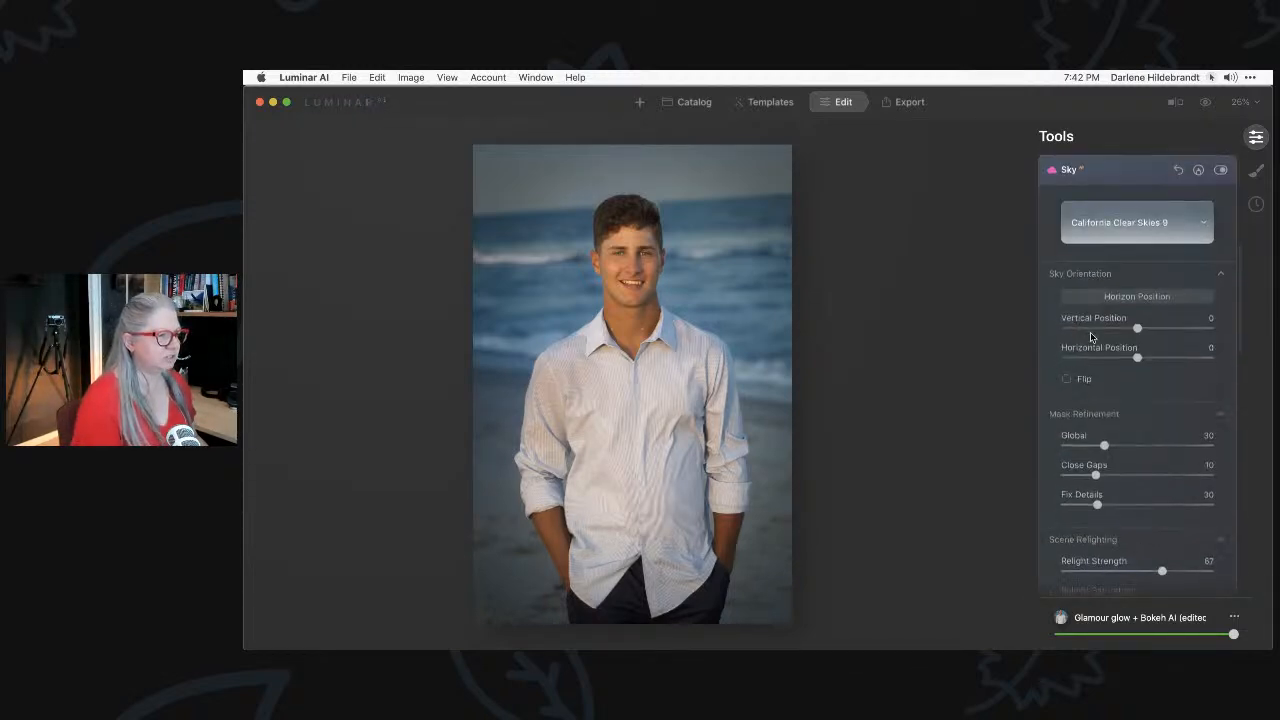
scroll(1090, 332, "down", 5)
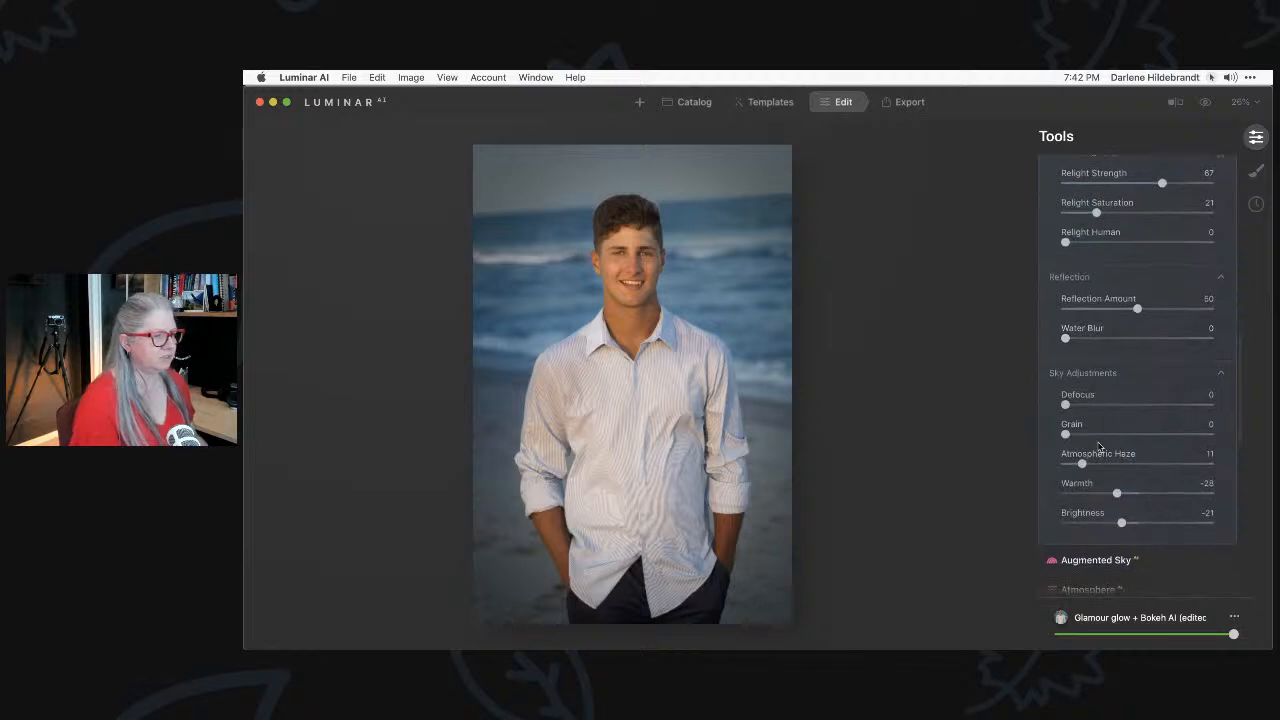
double_click(1117, 493)
double_click(1121, 522)
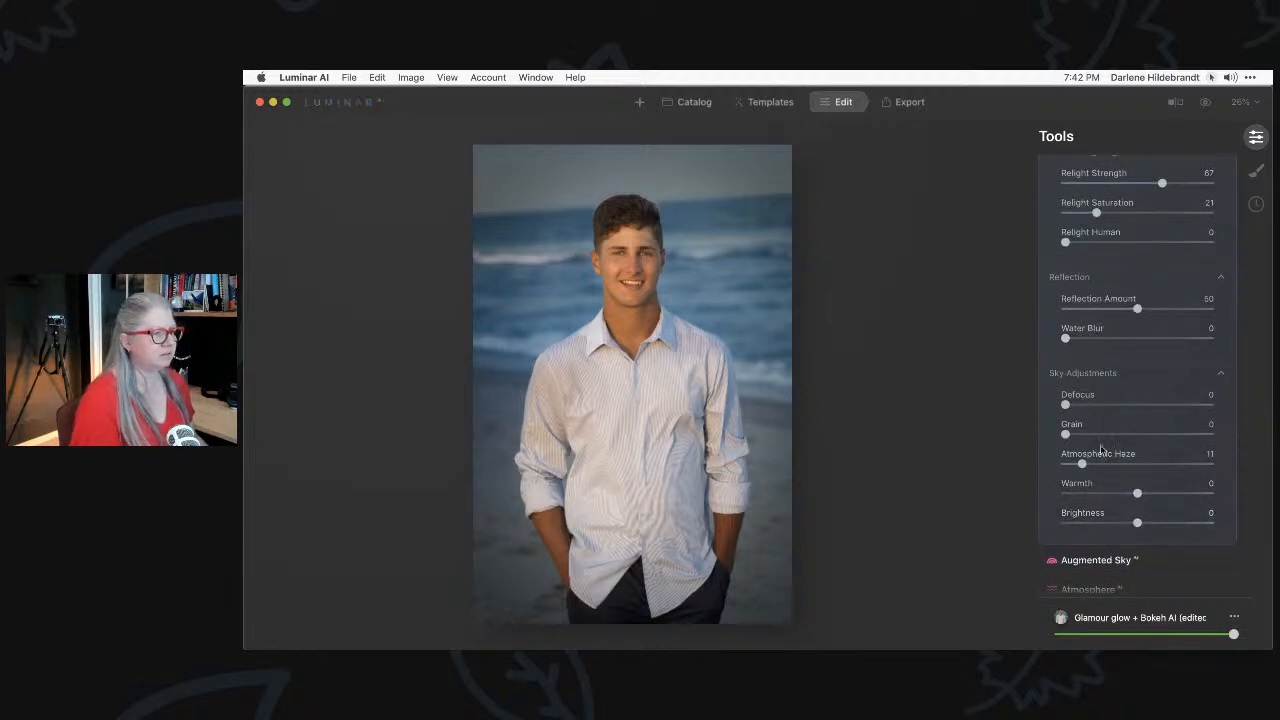
Set Fix Details to 75 in the sky's Mask Refinement and close the Sky settings.
scroll(1101, 449, "up", 3)
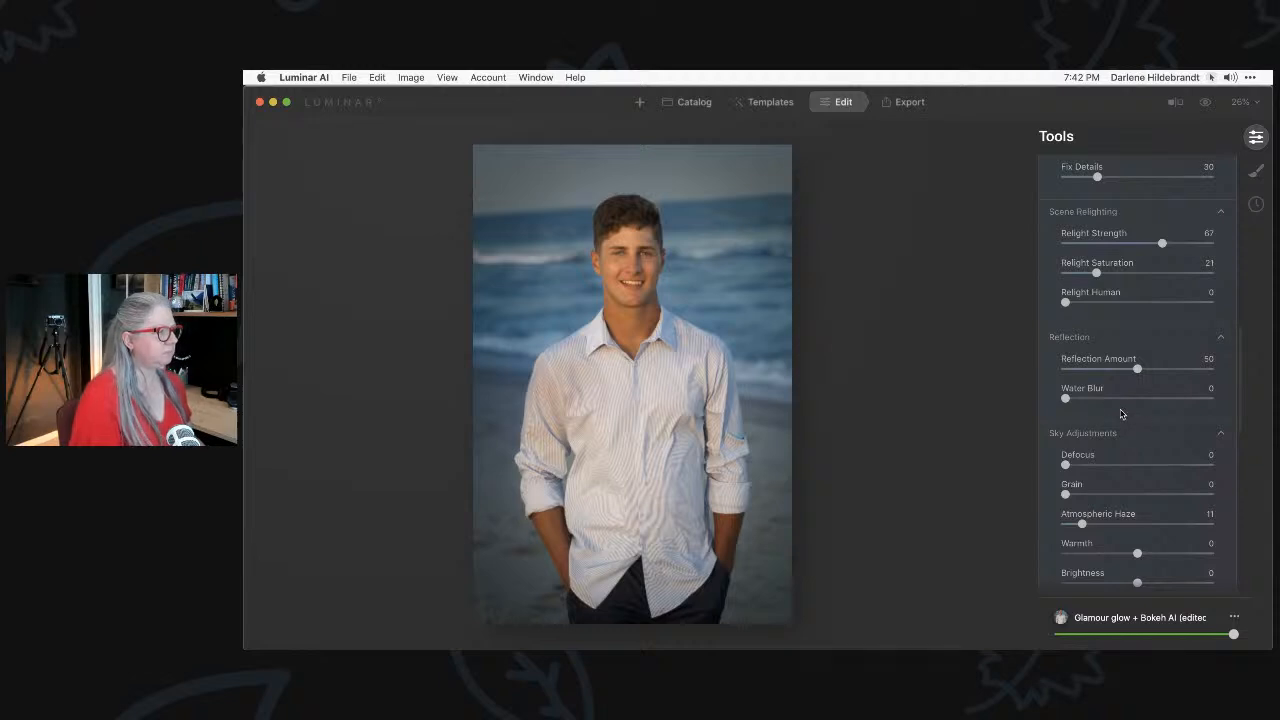
scroll(1121, 414, "up", 1)
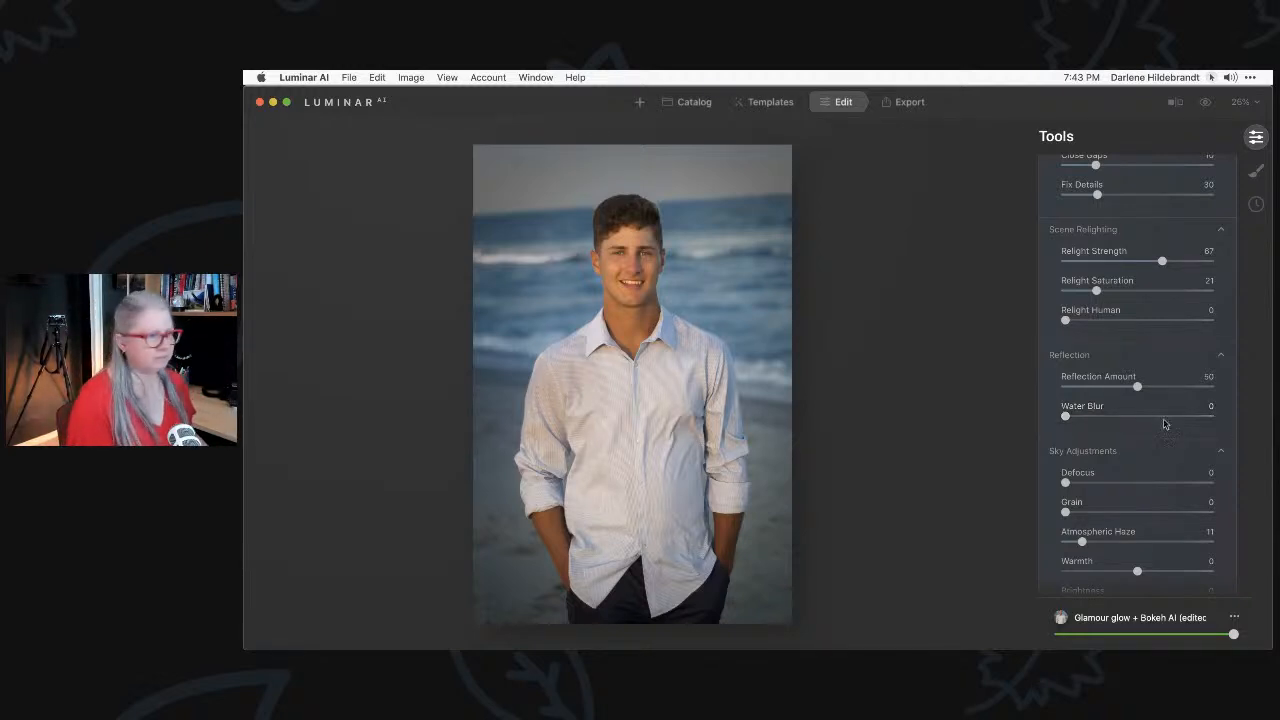
scroll(1120, 340, "up", 5)
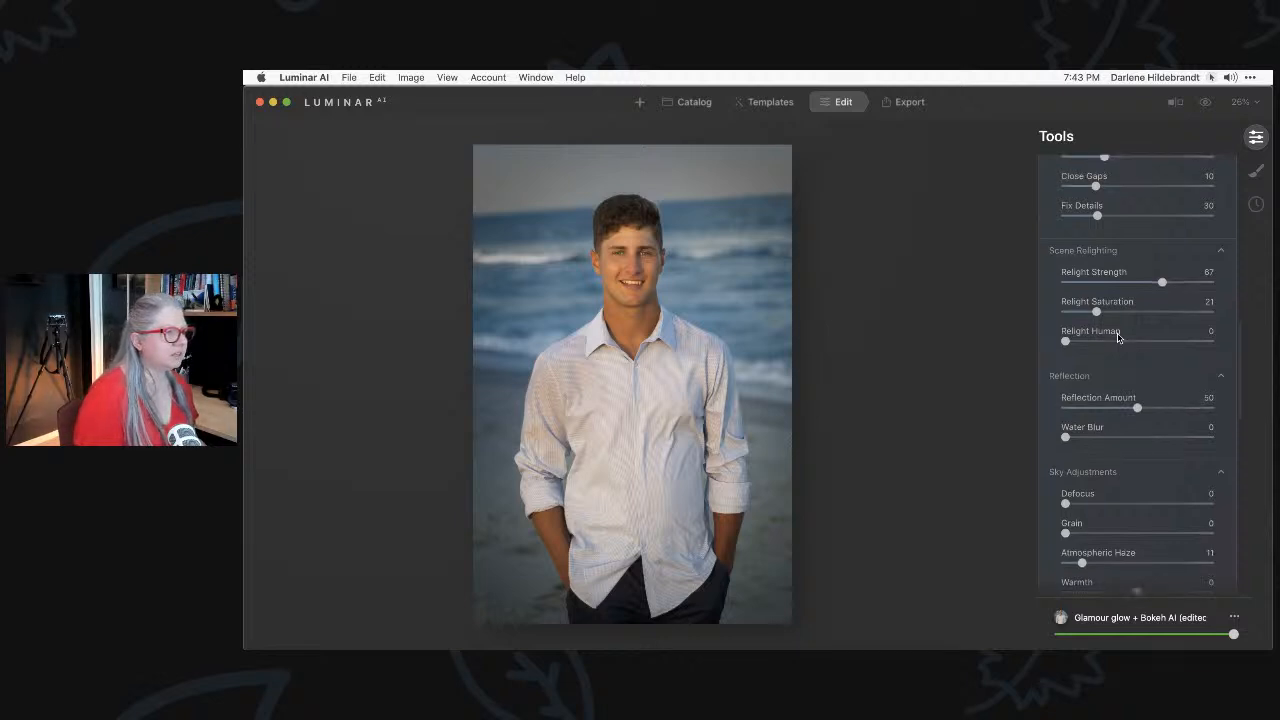
left_click(1167, 411)
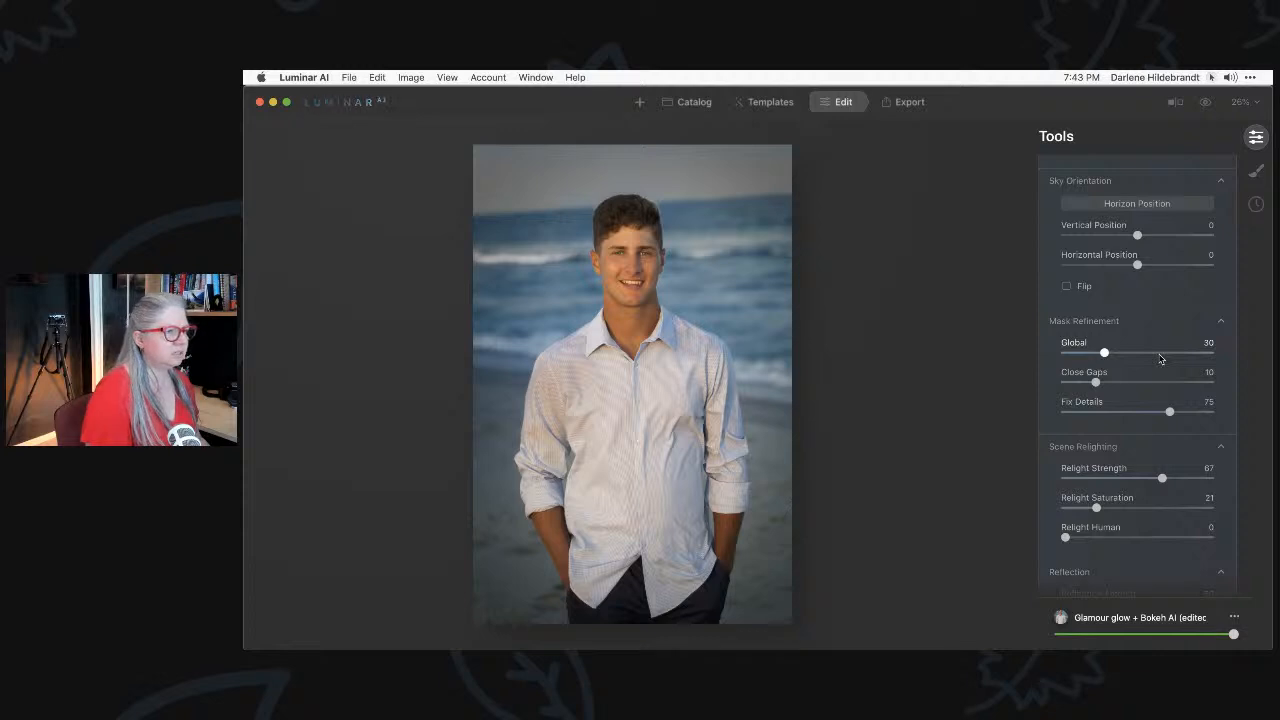
scroll(1160, 359, "up", 4)
left_click(1114, 280)
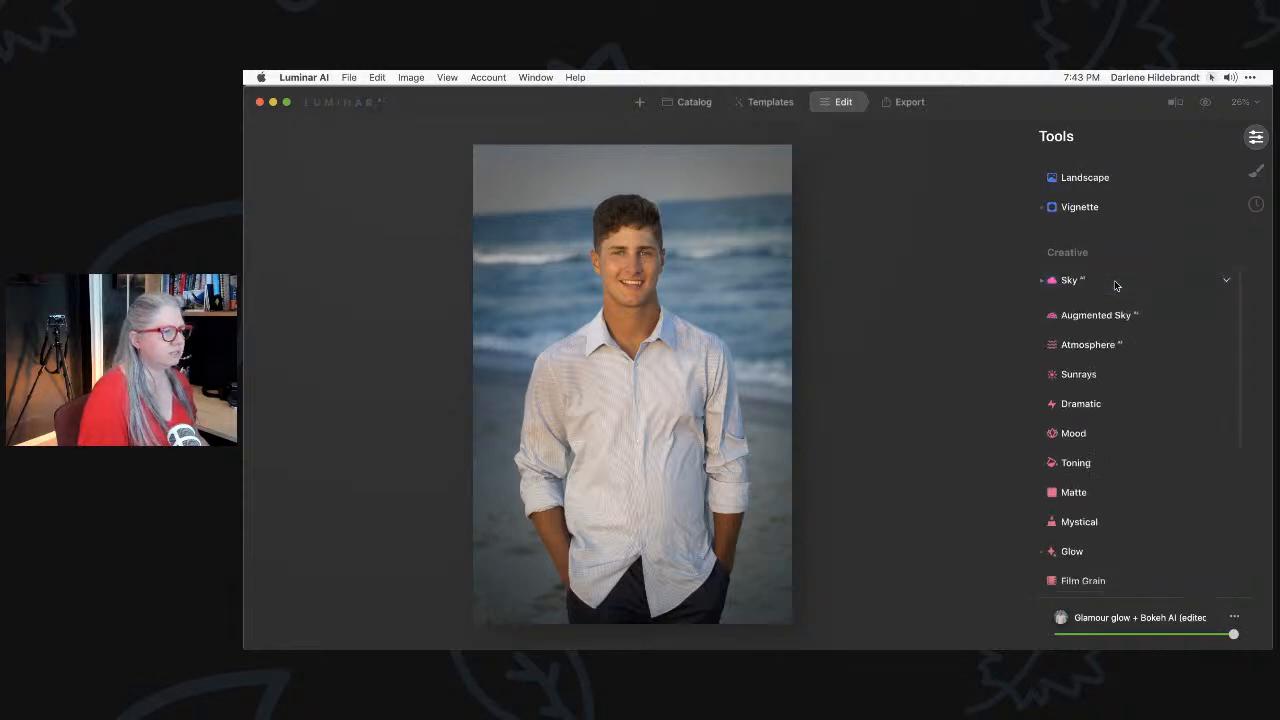
Compare the portrait repeatedly with its unedited version and review the pasted Body settings.
scroll(1115, 283, "down", 1)
scroll(1115, 285, "down", 5)
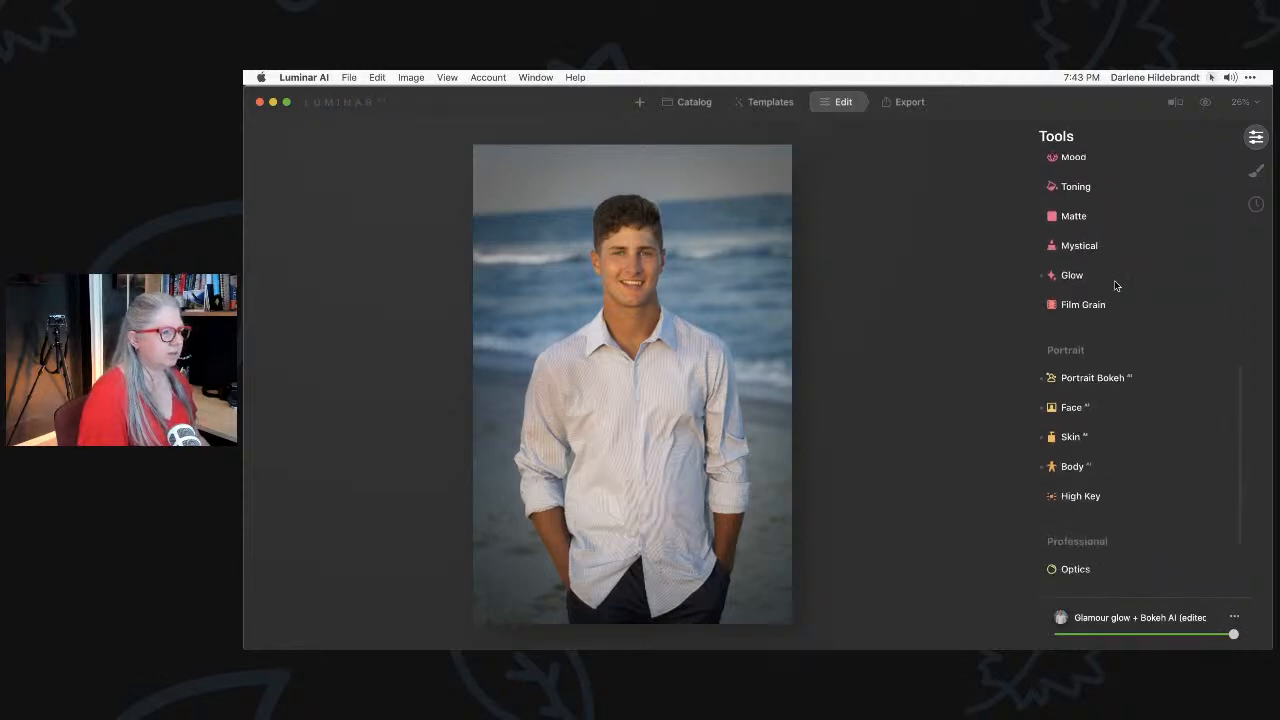
scroll(1115, 285, "down", 1)
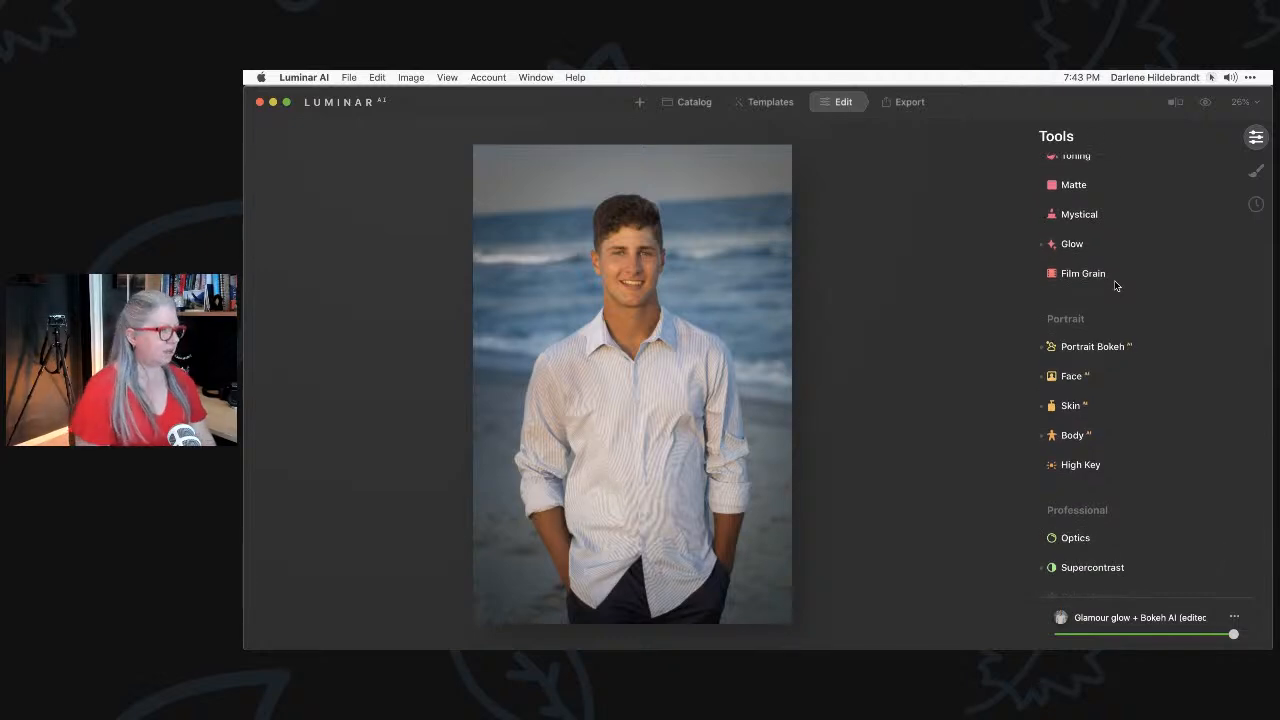
key("backslash")
key("backslash")
key("backslash")
key("backslash")
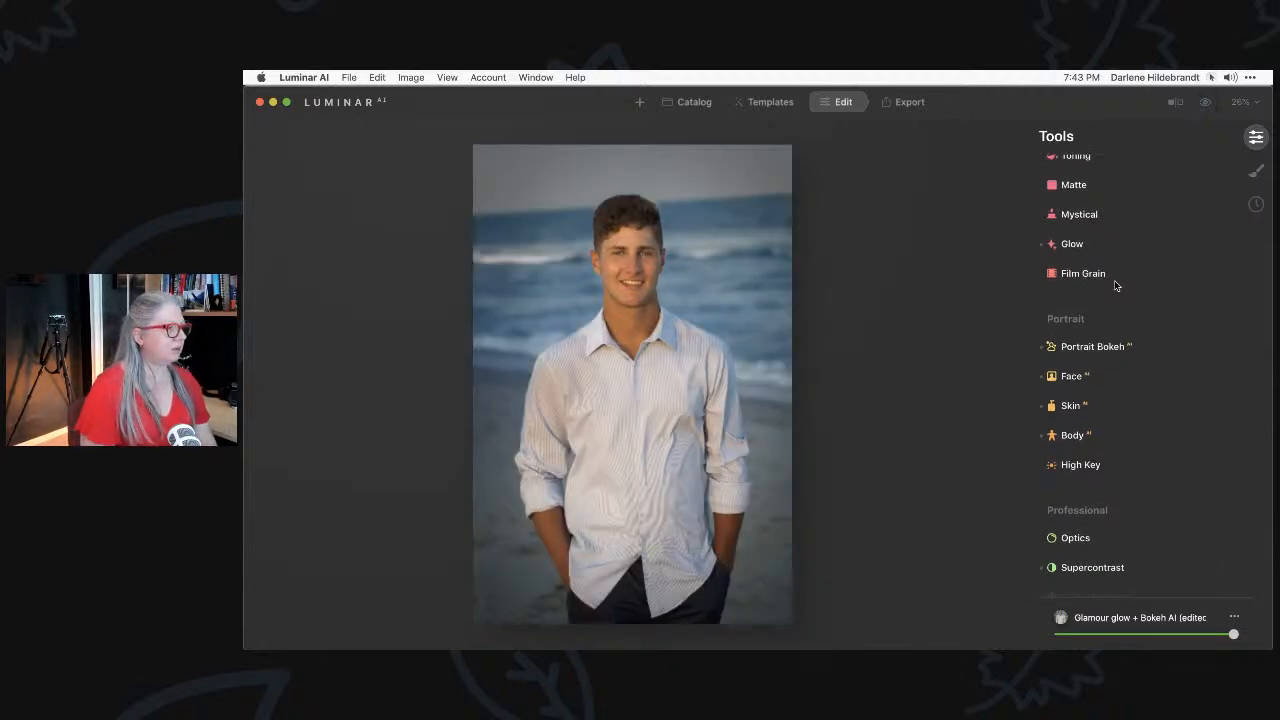
key("backslash")
key("backslash")
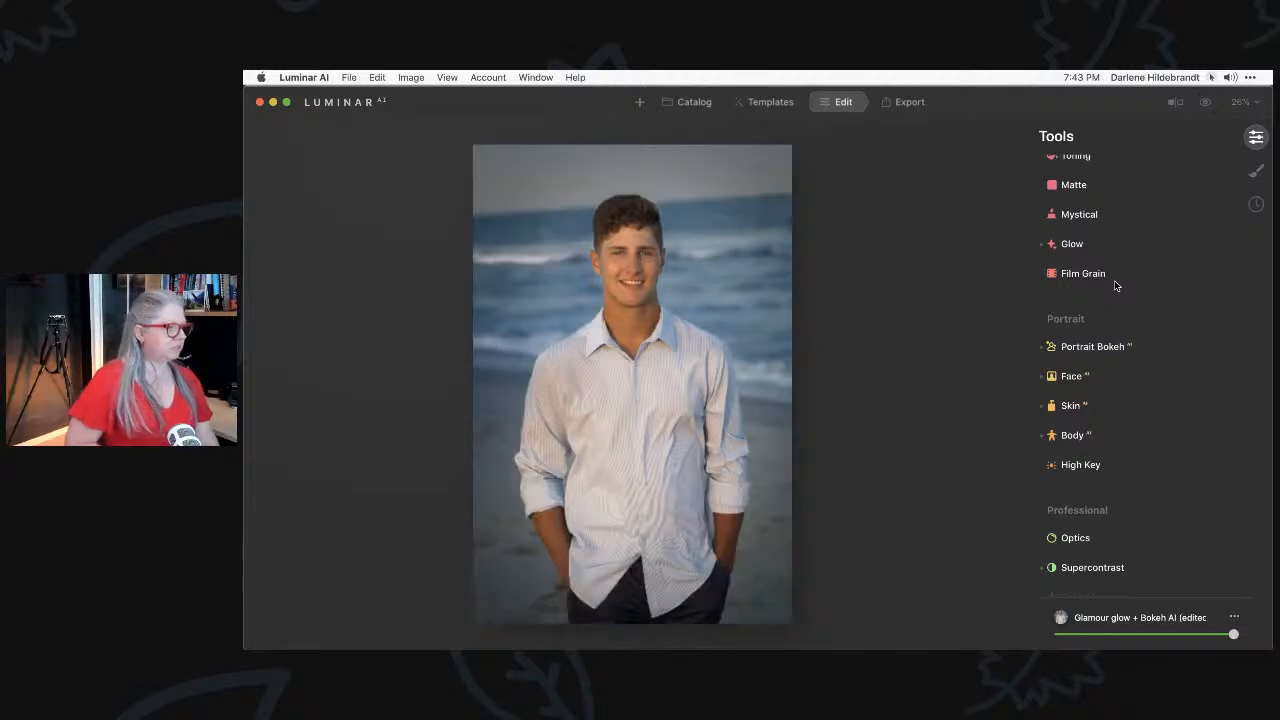
key("backslash")
key("backslash")
key("backslash")
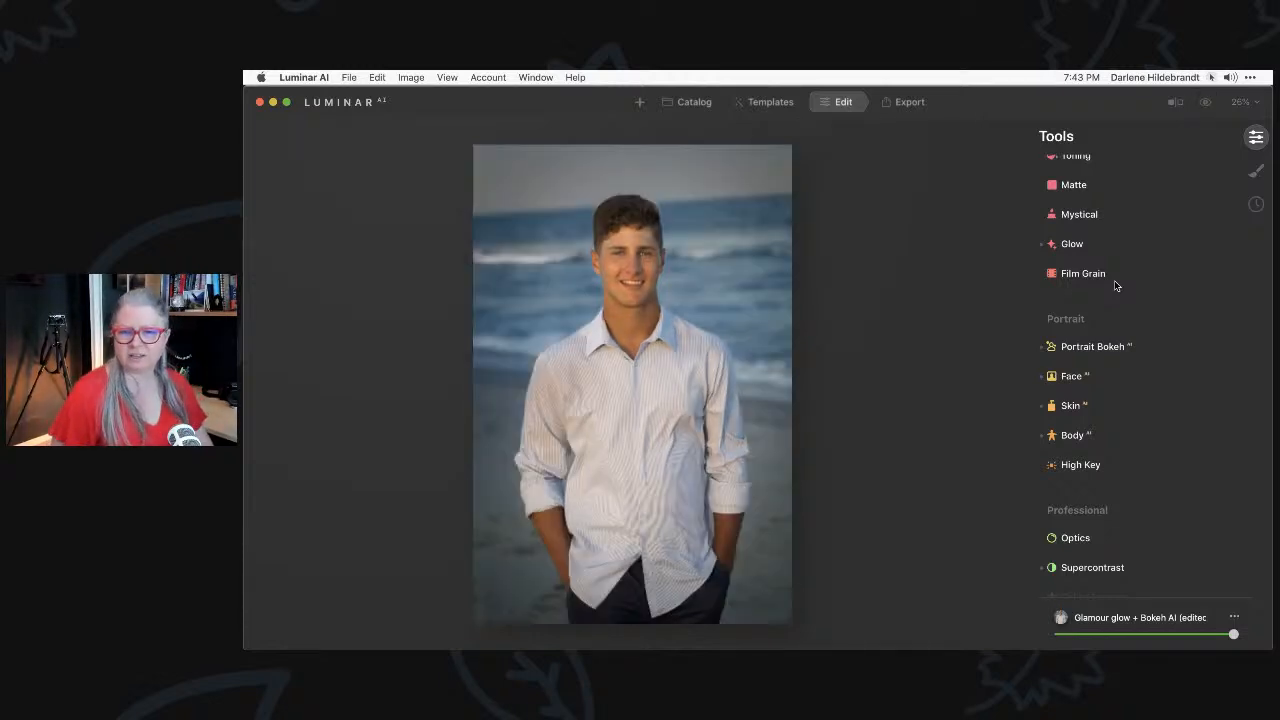
key("backslash")
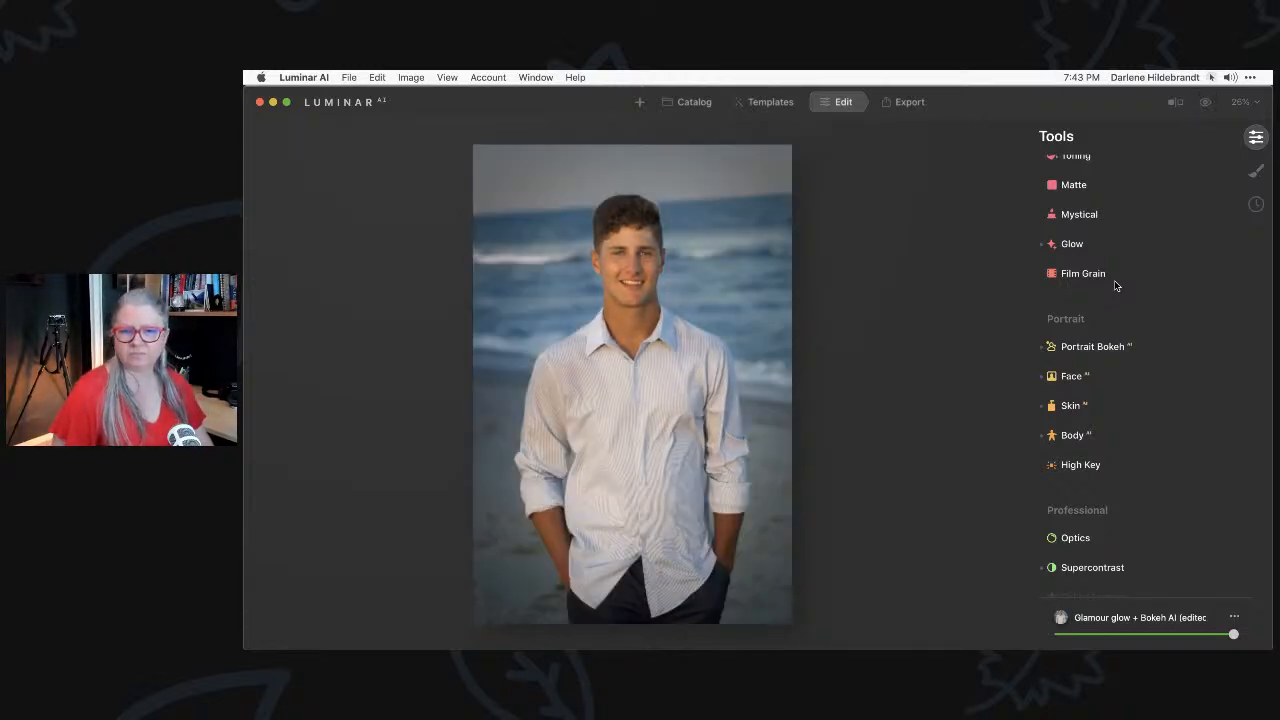
left_click(1090, 435)
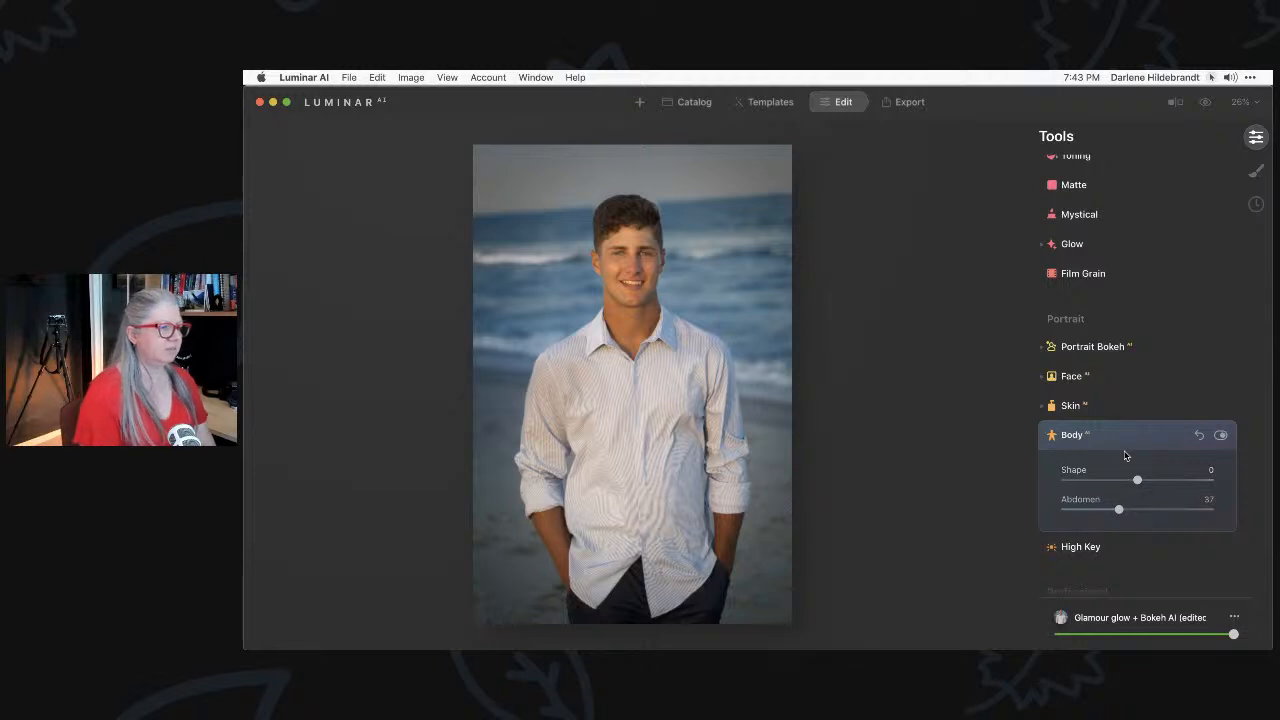
left_click(1129, 436)
Straighten the portrait's tilted horizon with the automatic horizon alignment in Composition.
scroll(1127, 436, "up", 10)
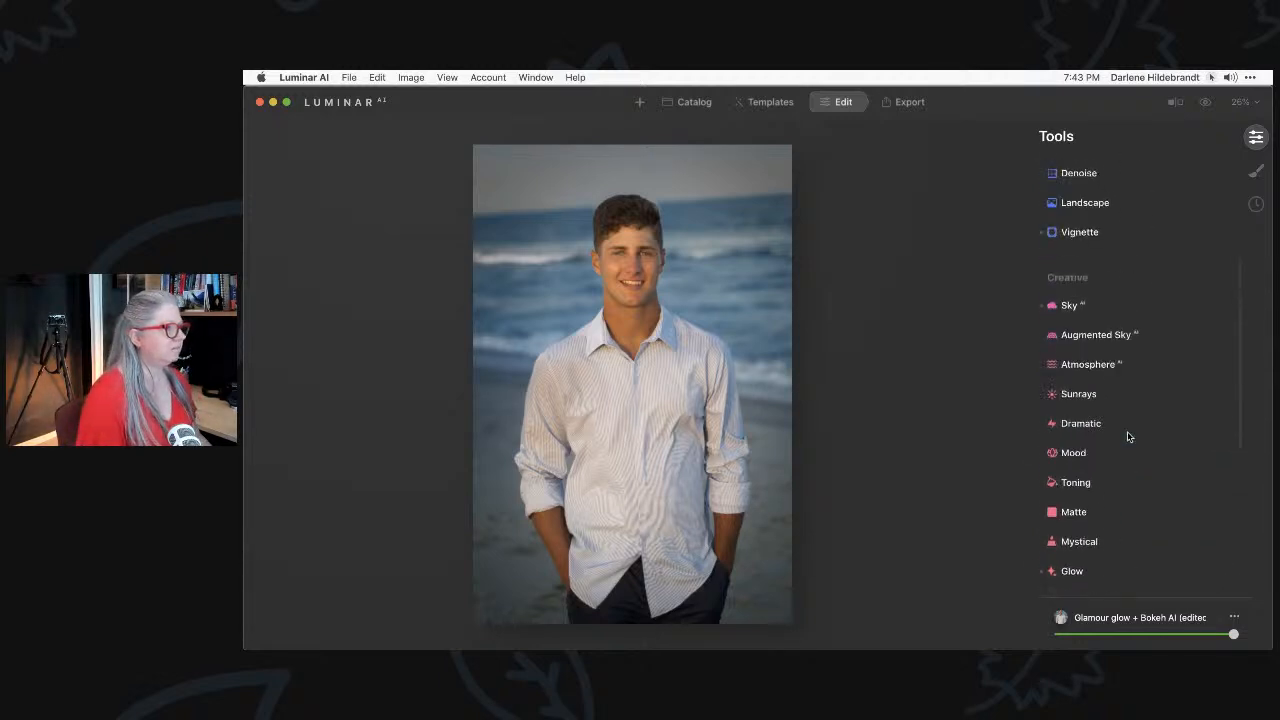
left_click(1097, 227)
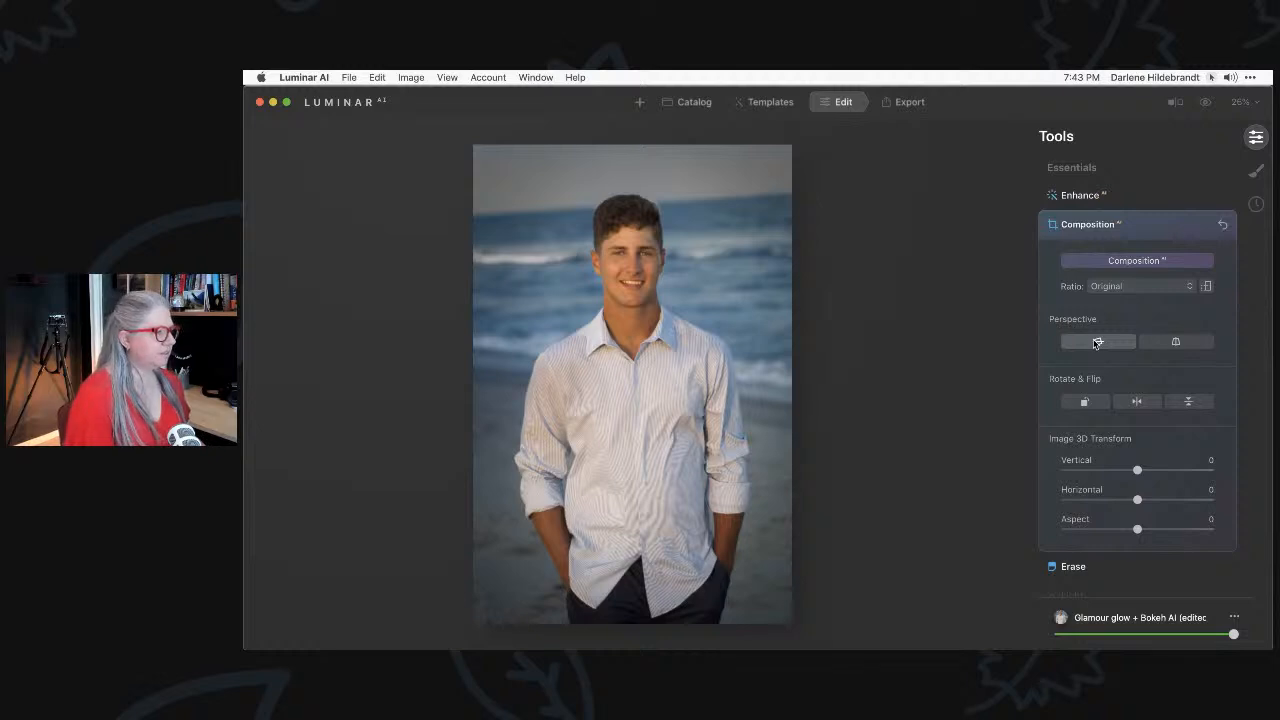
left_click(1097, 342)
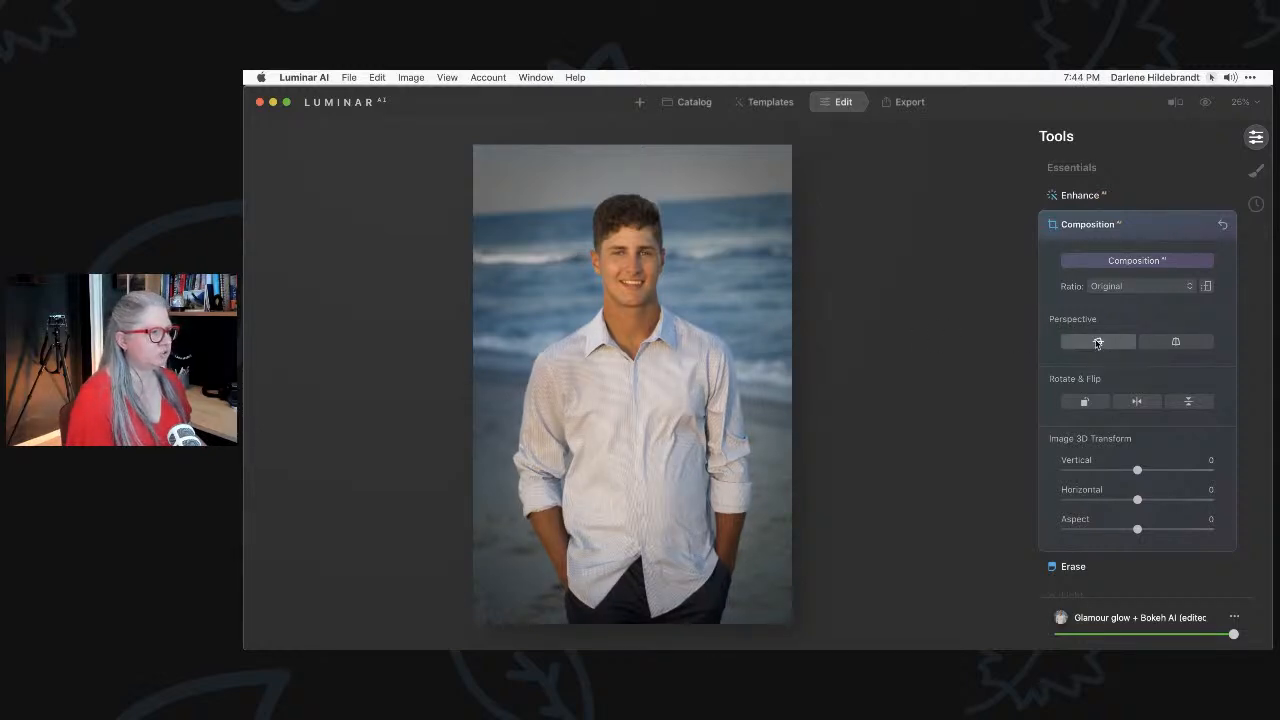
Try the automatic Composition crop on the portrait and reposition the photo inside the crop frame.
left_click(1105, 264)
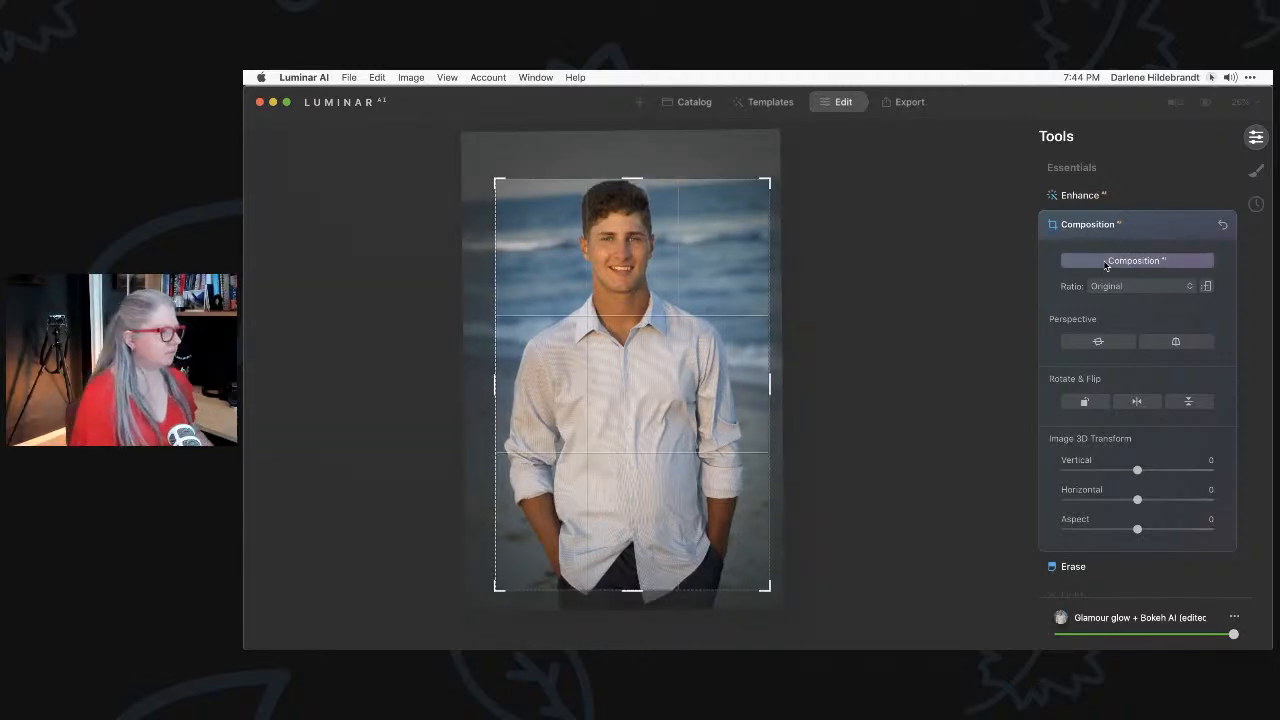
mouse_move(612, 419)
left_mouse_down()
mouse_move(614, 406)
mouse_move(625, 479)
mouse_move(616, 417)
left_mouse_up()
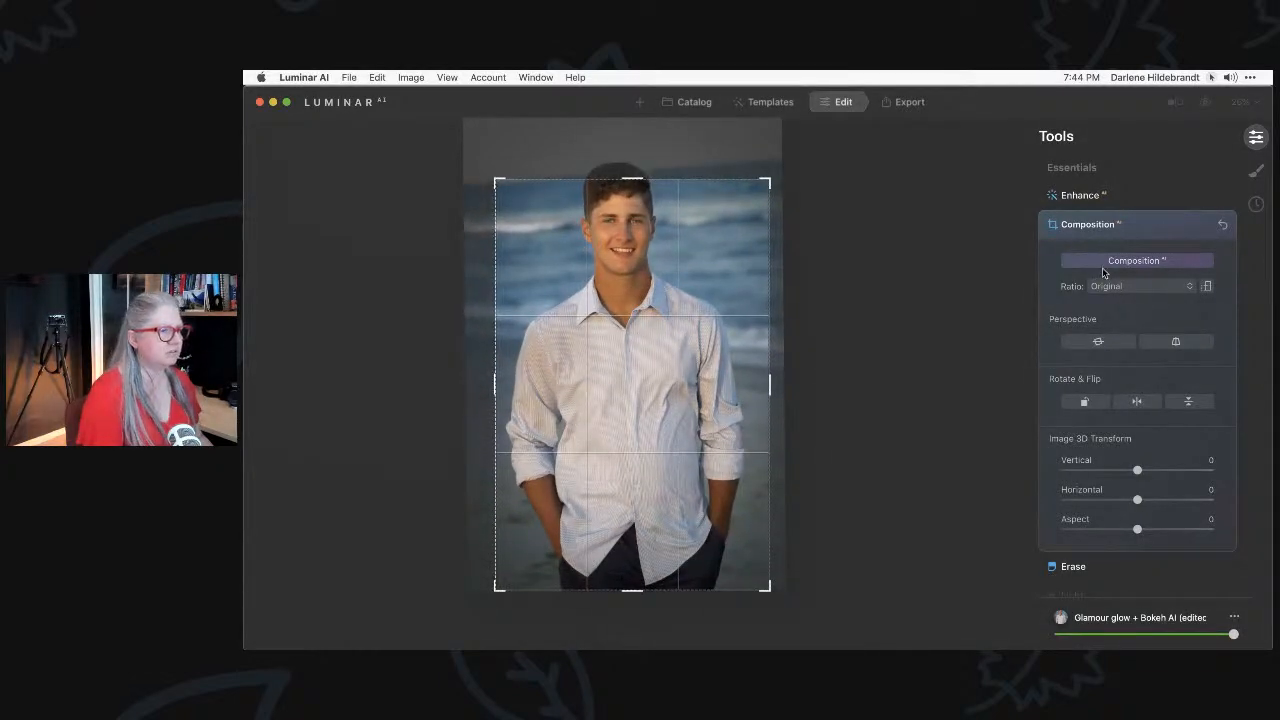
left_click(1160, 260)
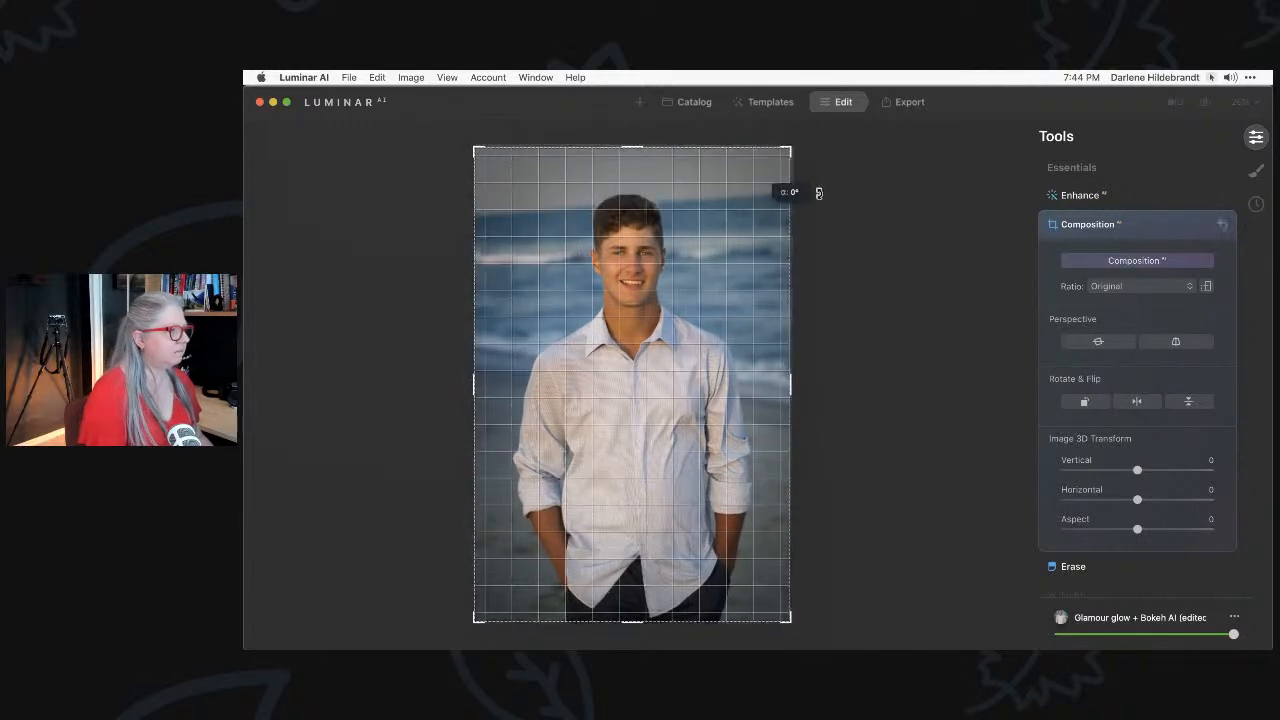
Rotate the photo clockwise by hand until the horizon is level, reposition it within the crop frame and apply the crop.
left_click_drag(817, 189, 842, 200)
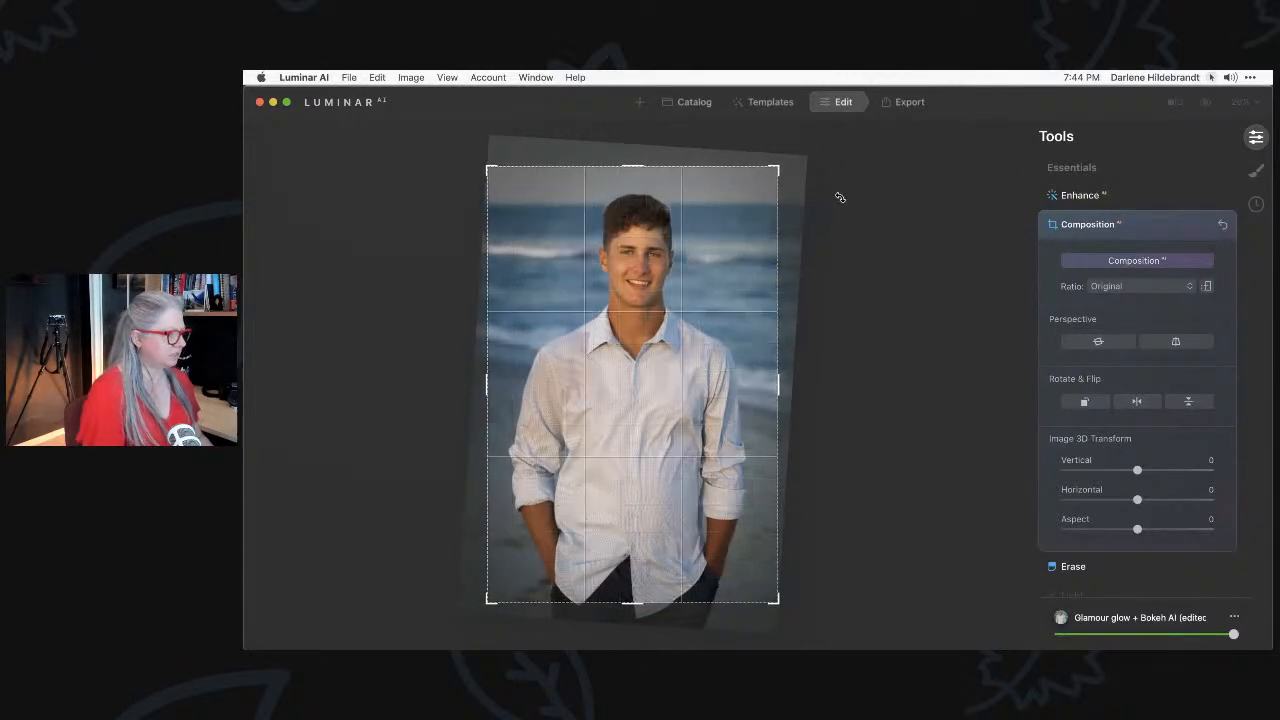
mouse_move(684, 361)
left_mouse_down()
mouse_move(684, 348)
mouse_move(685, 360)
left_mouse_up()
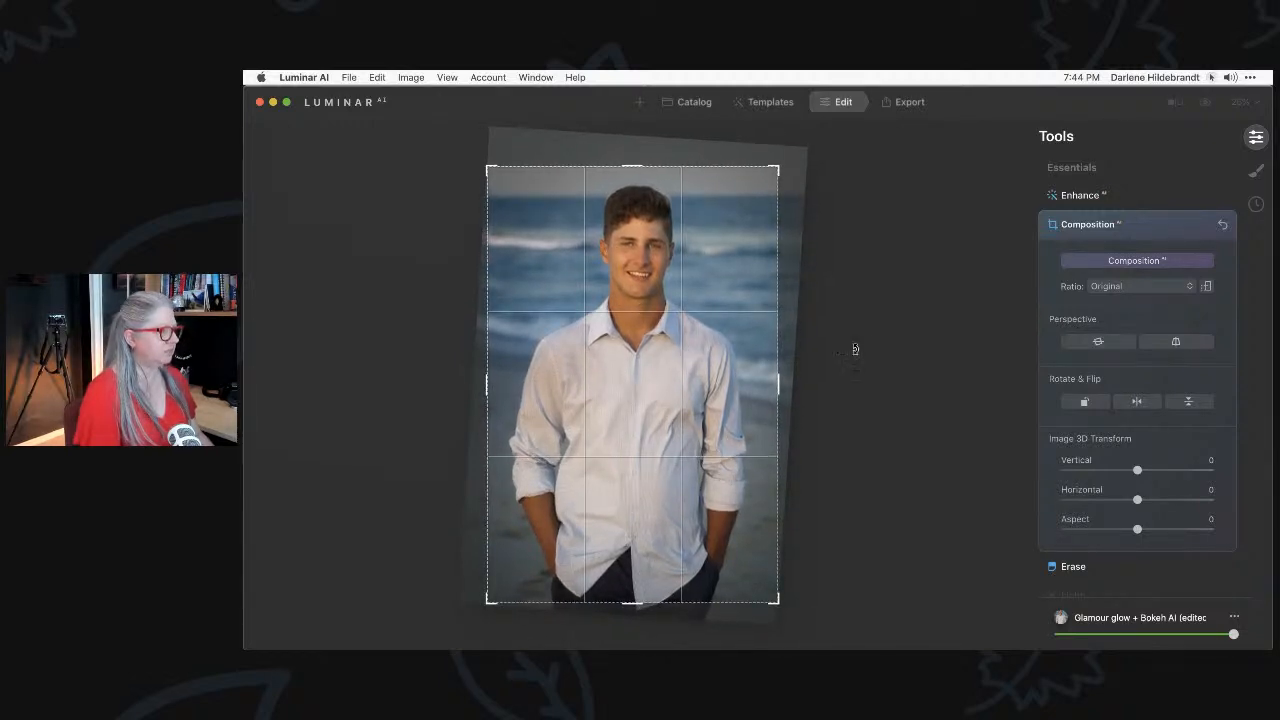
key("Return")
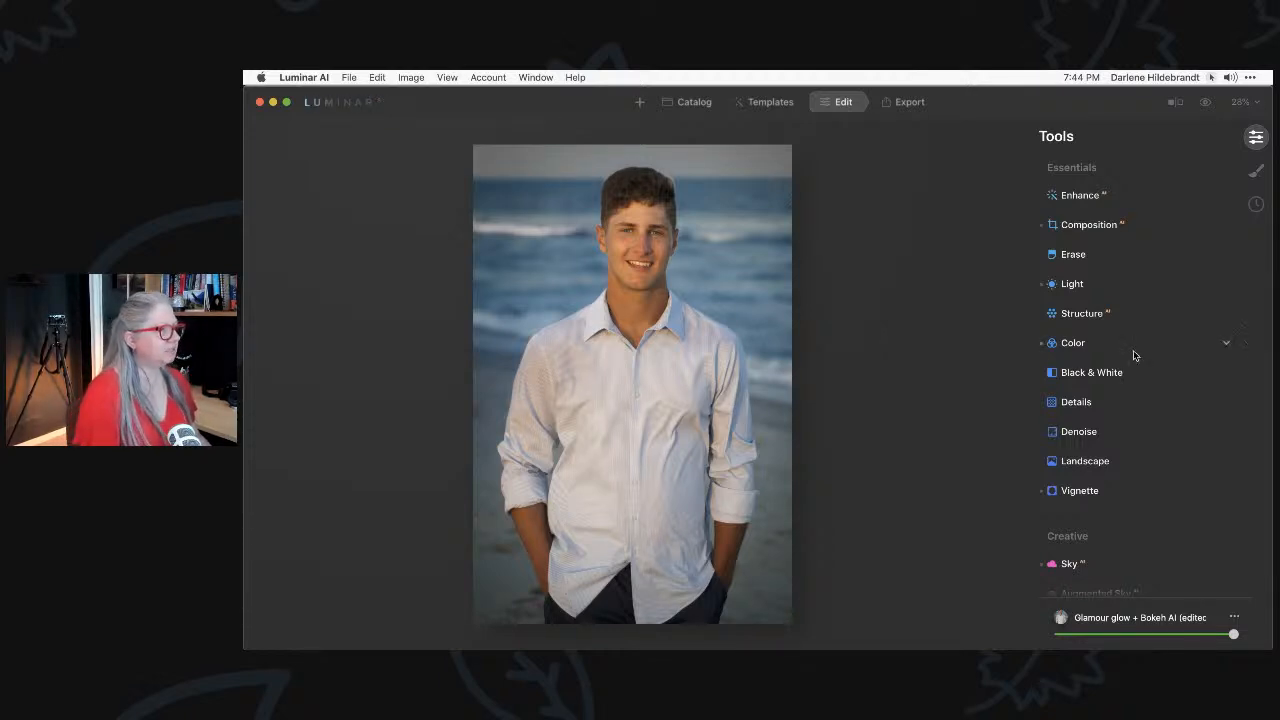
Set the Portrait Bokeh background Brightness to -38 and Warmth to -40.
scroll(1100, 380, "down", 8)
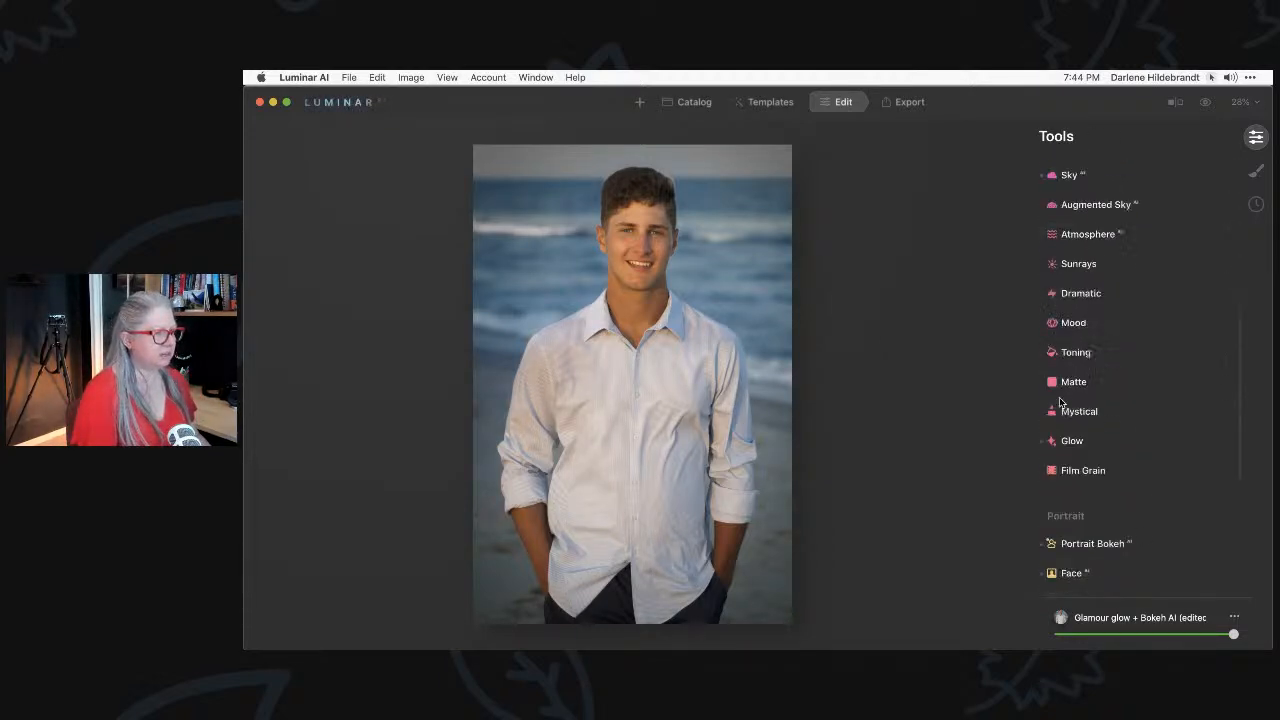
scroll(1060, 400, "down", 3)
left_click(1095, 425)
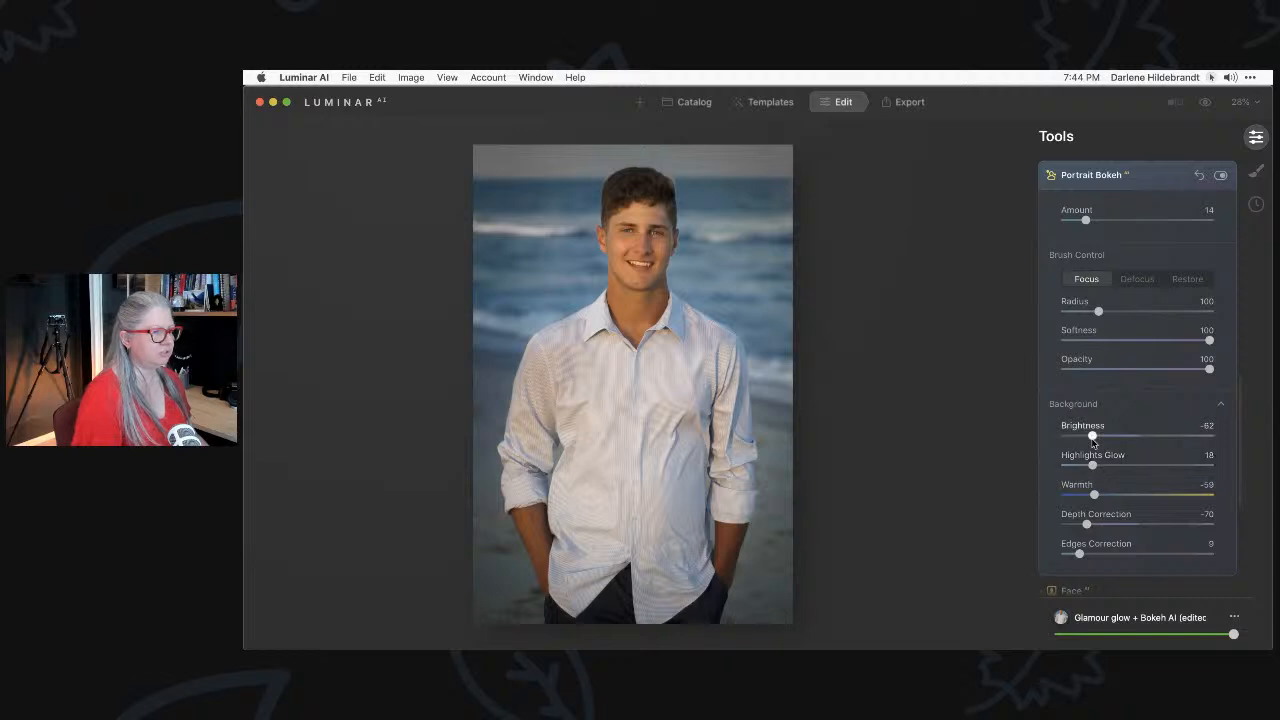
left_click_drag(1091, 435, 1109, 436)
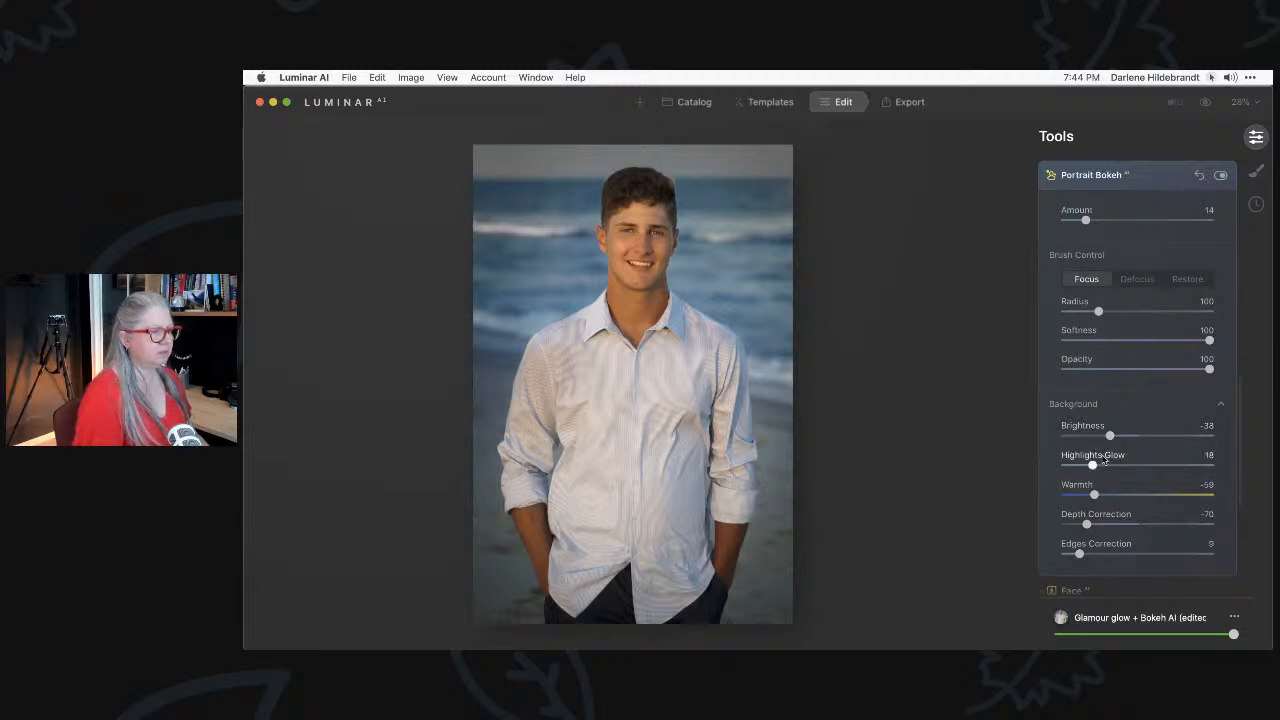
left_click_drag(1103, 496, 1115, 496)
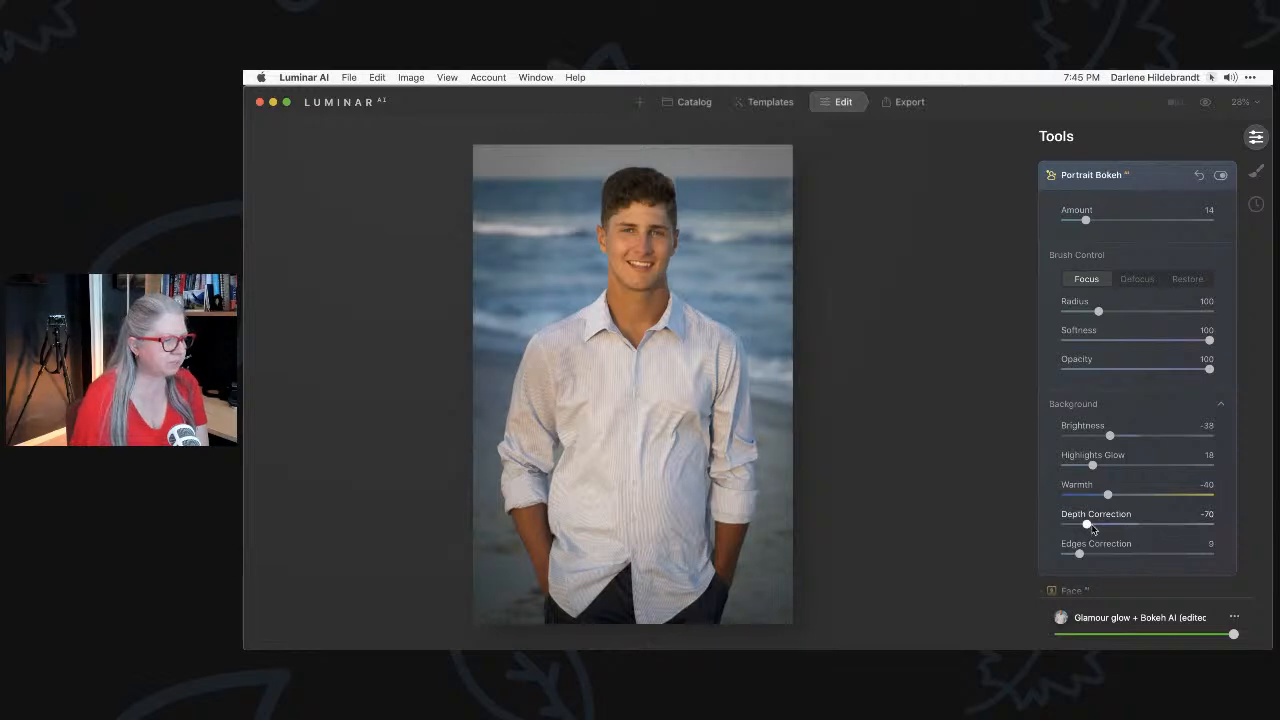
Set Edges Correction to 24 and Amount to 37 in Portrait Bokeh, and reset Depth Correction to 0.
left_click_drag(1118, 530, 1122, 528)
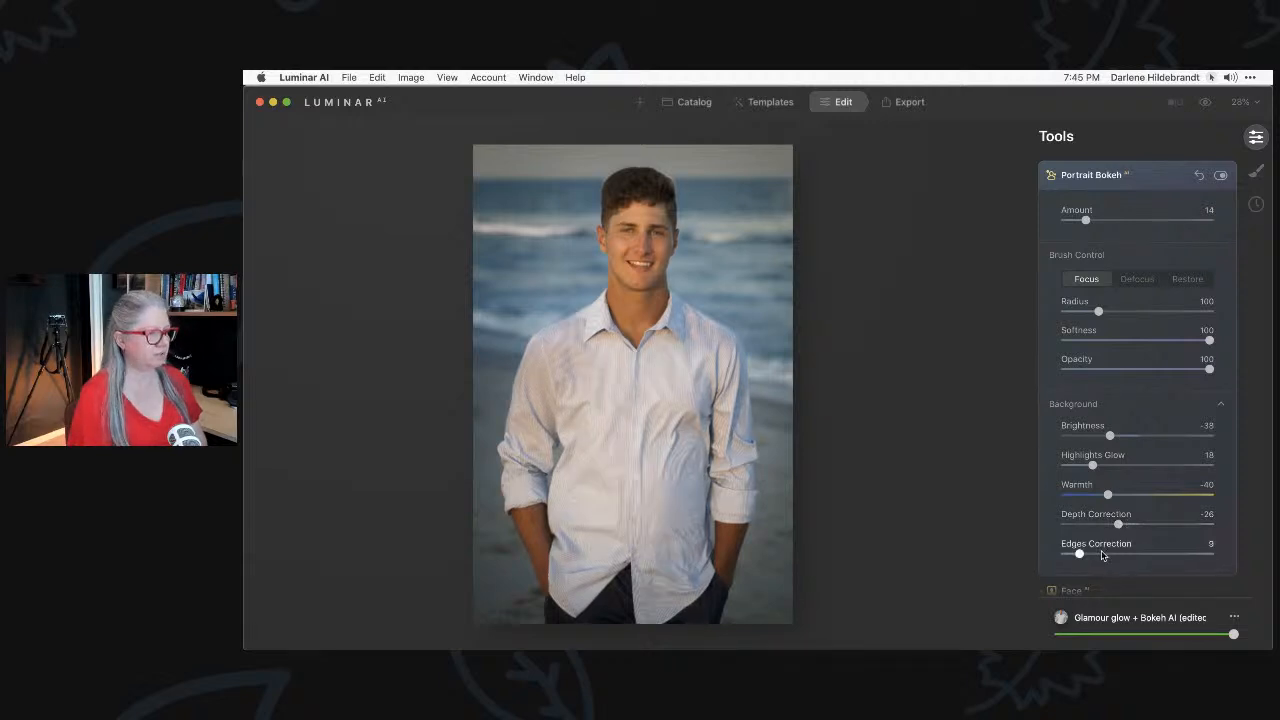
left_click(1104, 554)
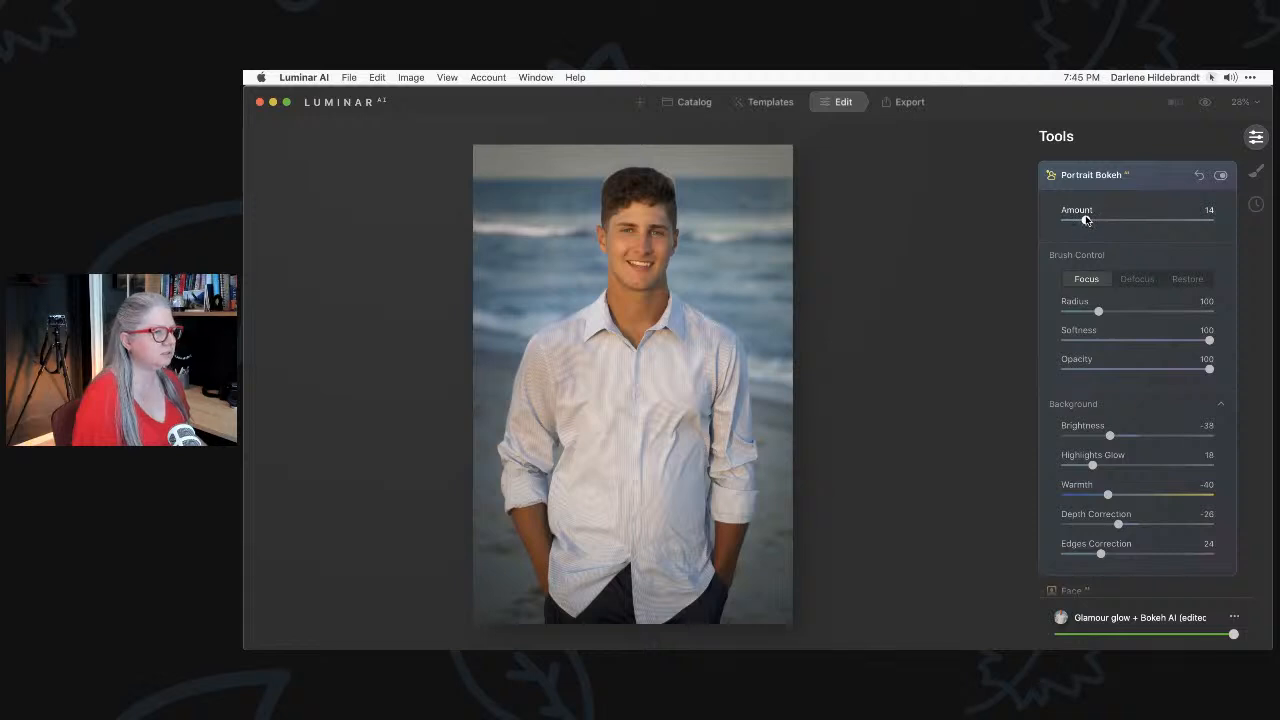
left_click_drag(1085, 219, 1118, 218)
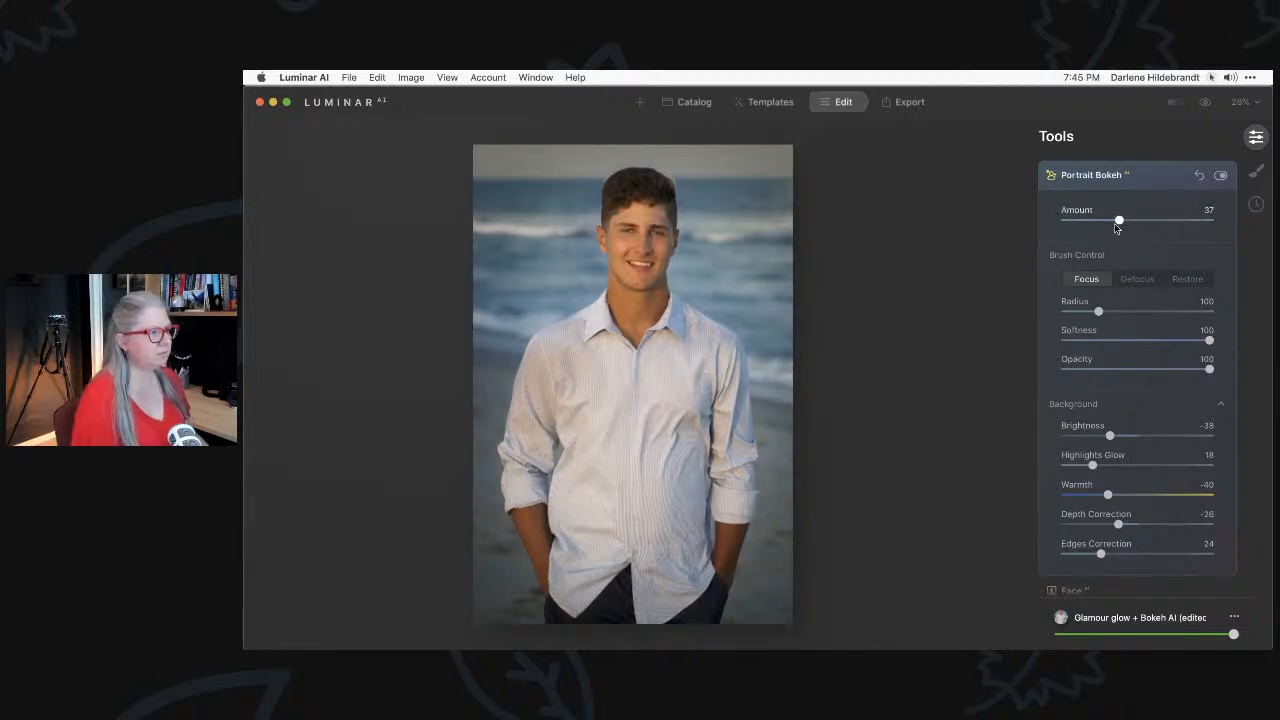
double_click(1119, 525)
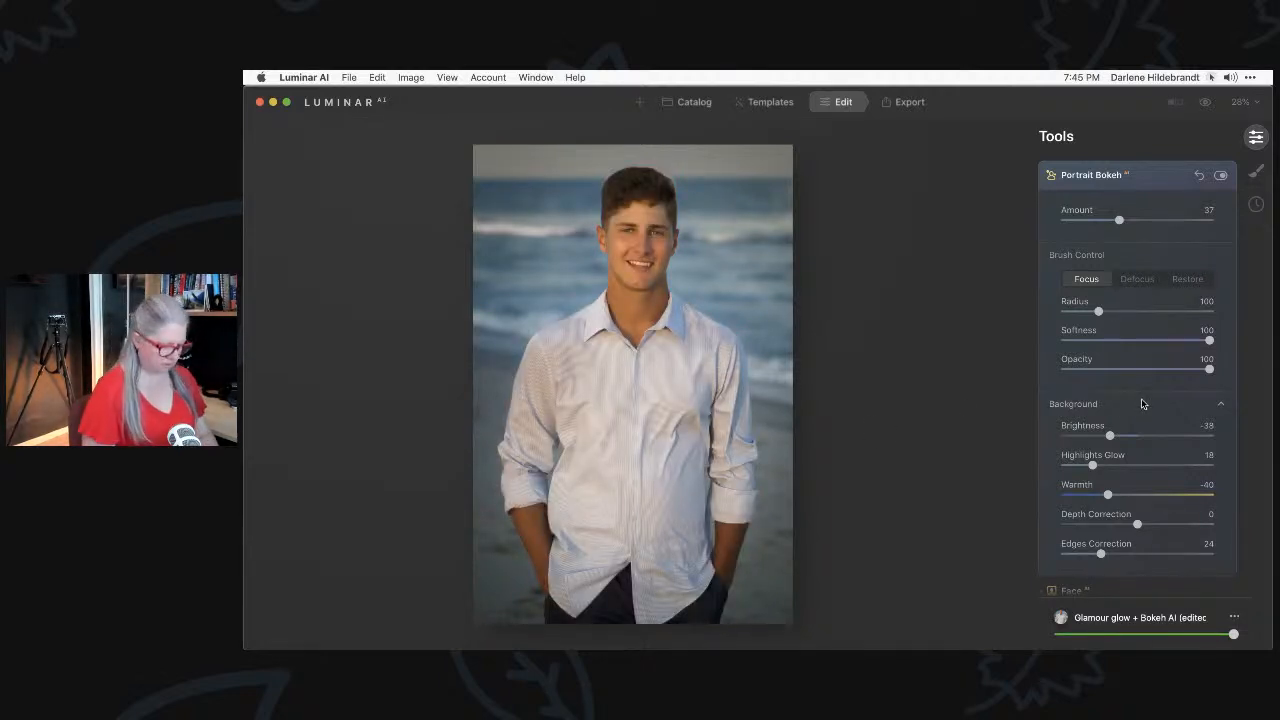
Paint along the young man's hair with the Portrait Bokeh Focus brush at Radius 52 and Opacity 44.
key("backslash")
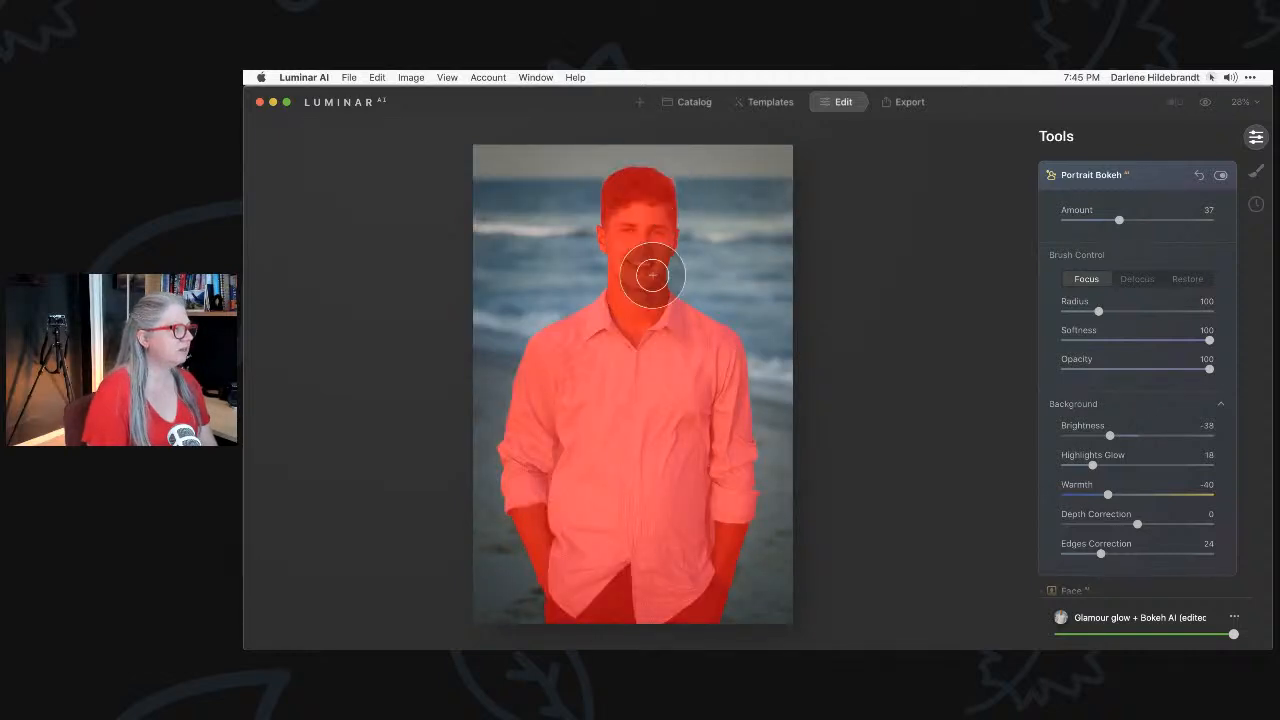
left_click(1241, 102)
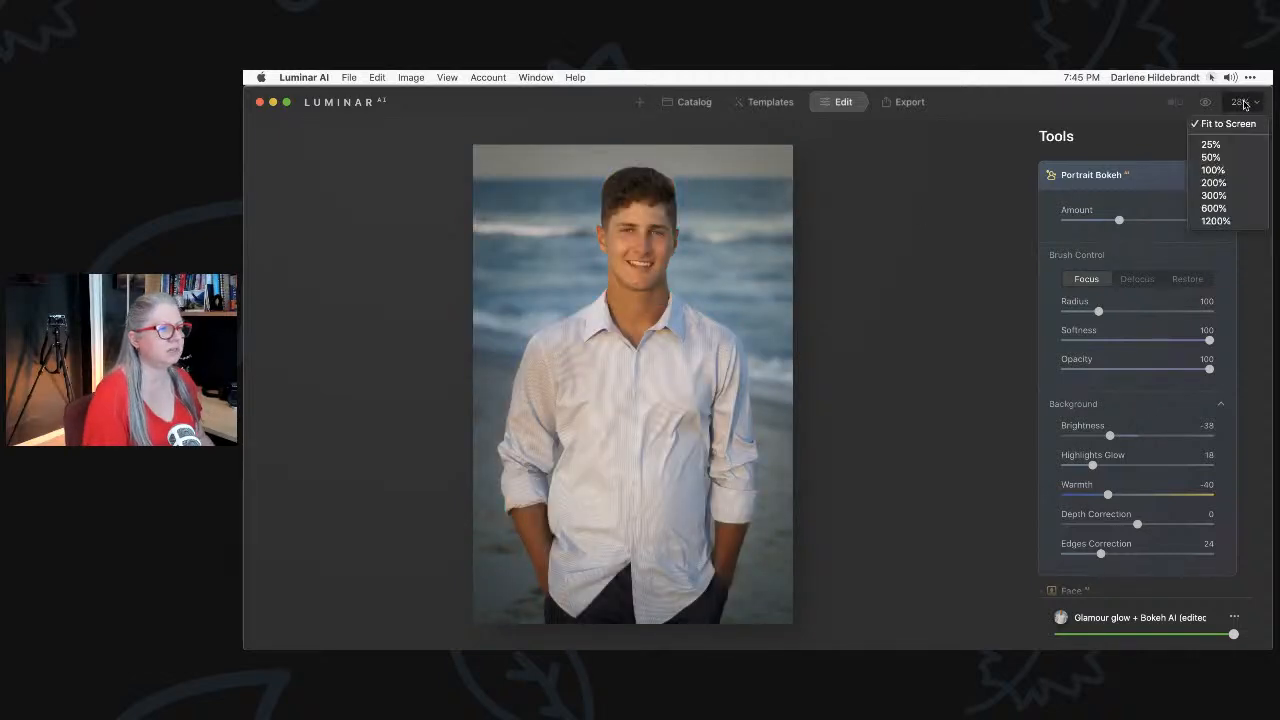
left_click(1211, 158)
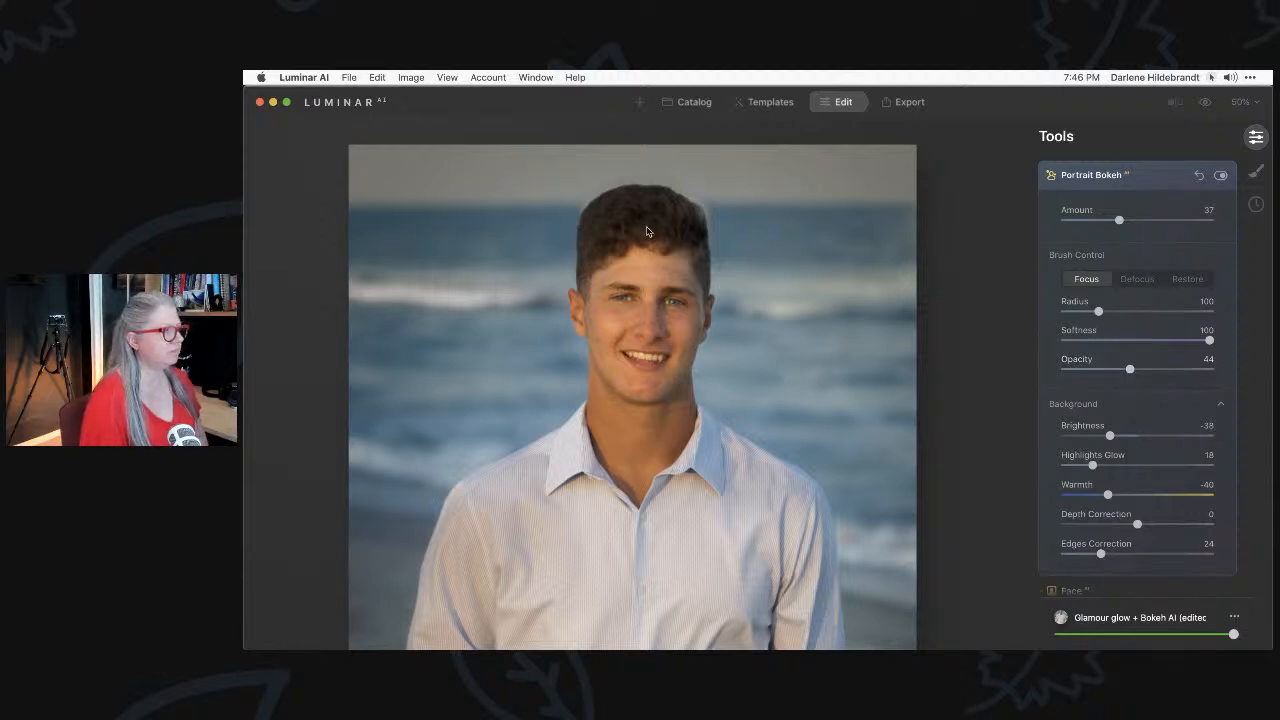
left_click(1087, 280)
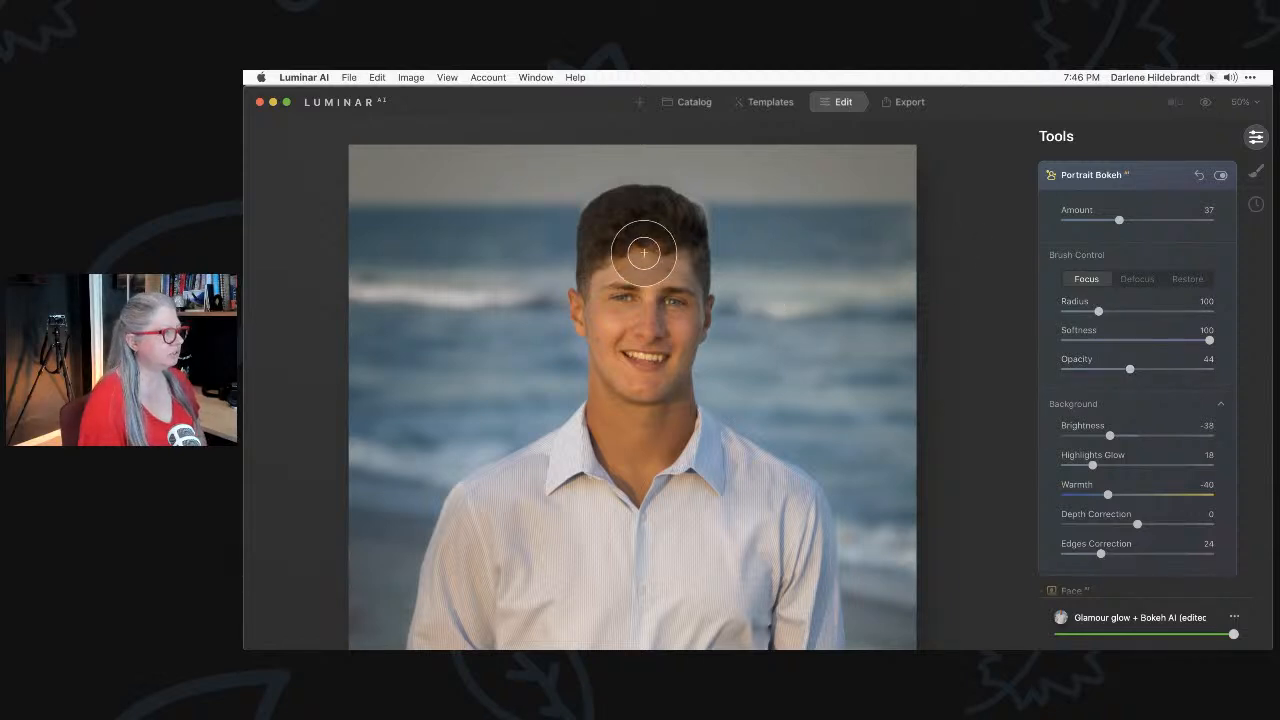
key("bracketleft")
key("bracketleft")
key("bracketleft")
key("bracketleft")
key("bracketleft")
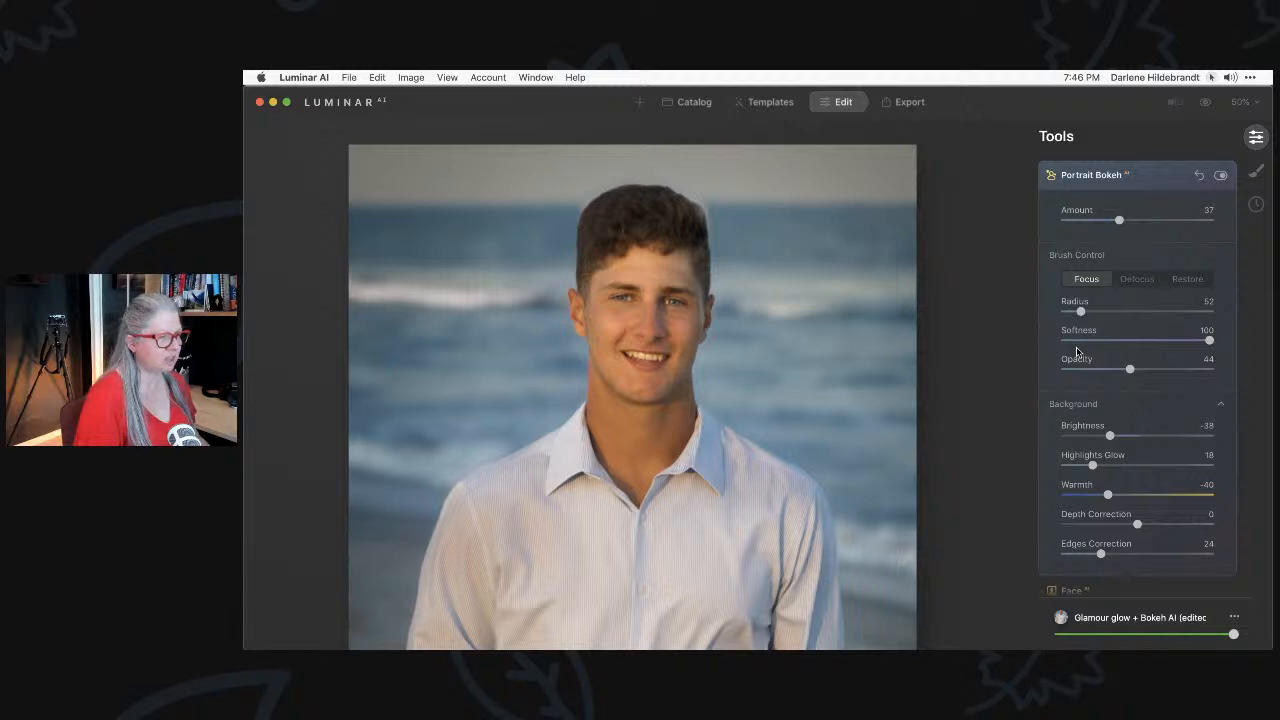
scroll(1076, 350, "down", 2)
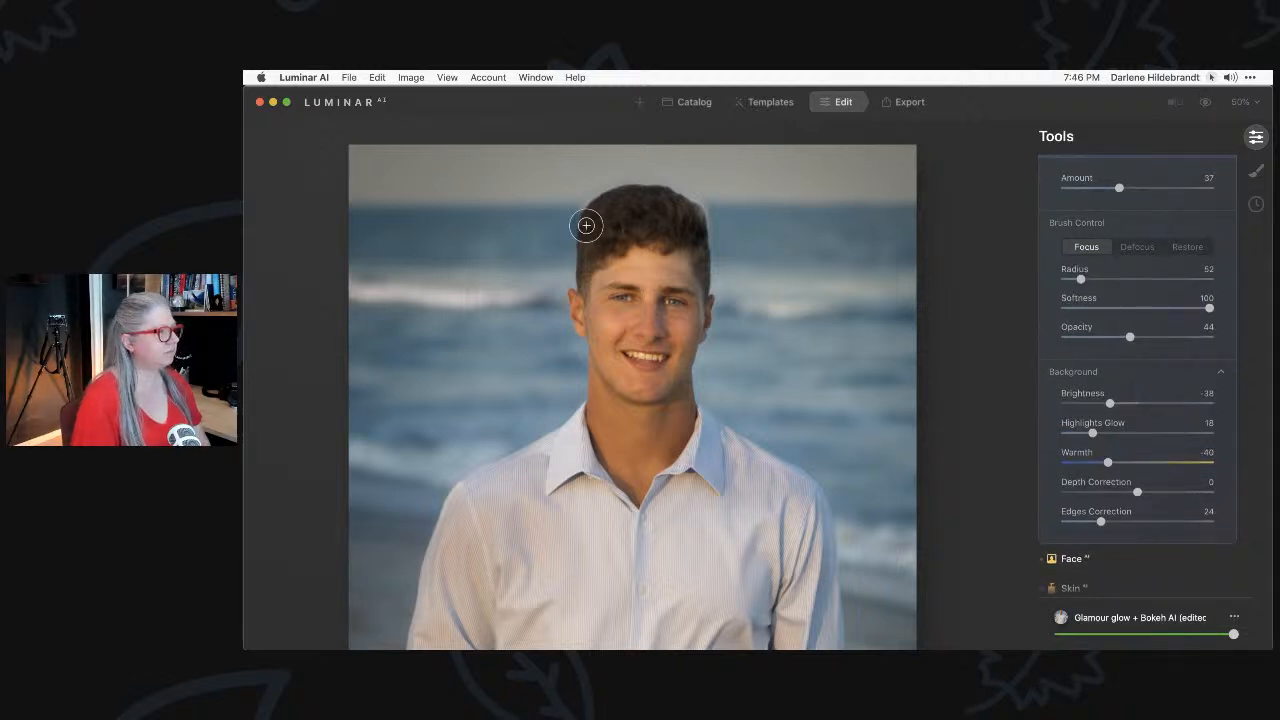
left_click(654, 258)
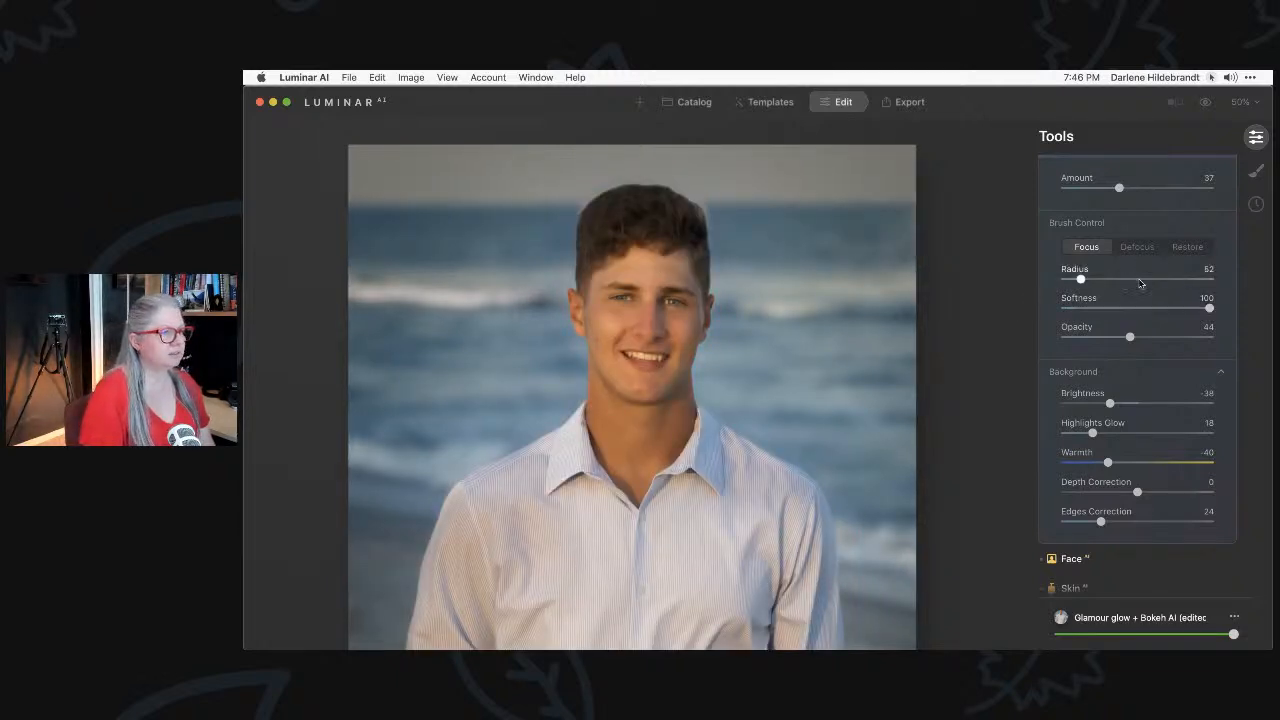
Raise the Focus brush Opacity to 54, paint over the right side of the hair and close Portrait Bokeh.
left_click(1144, 336)
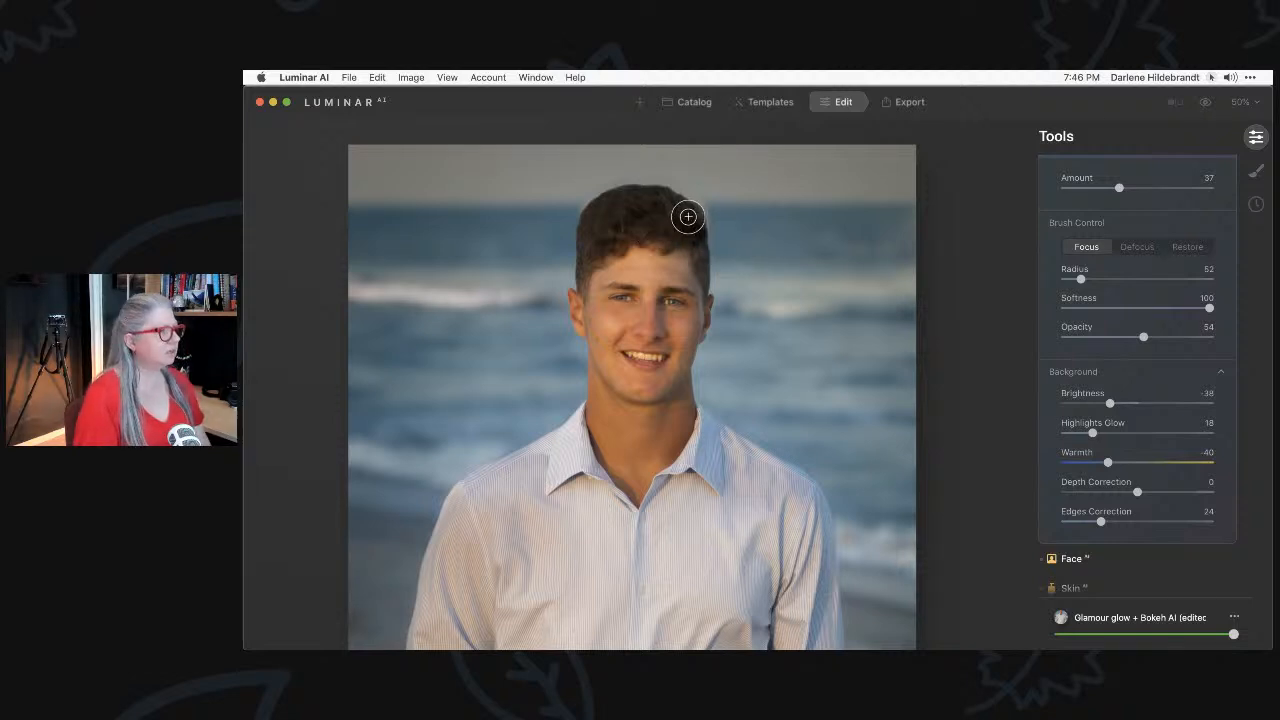
mouse_move(694, 231)
left_mouse_down()
mouse_move(682, 208)
mouse_move(691, 237)
left_mouse_up()
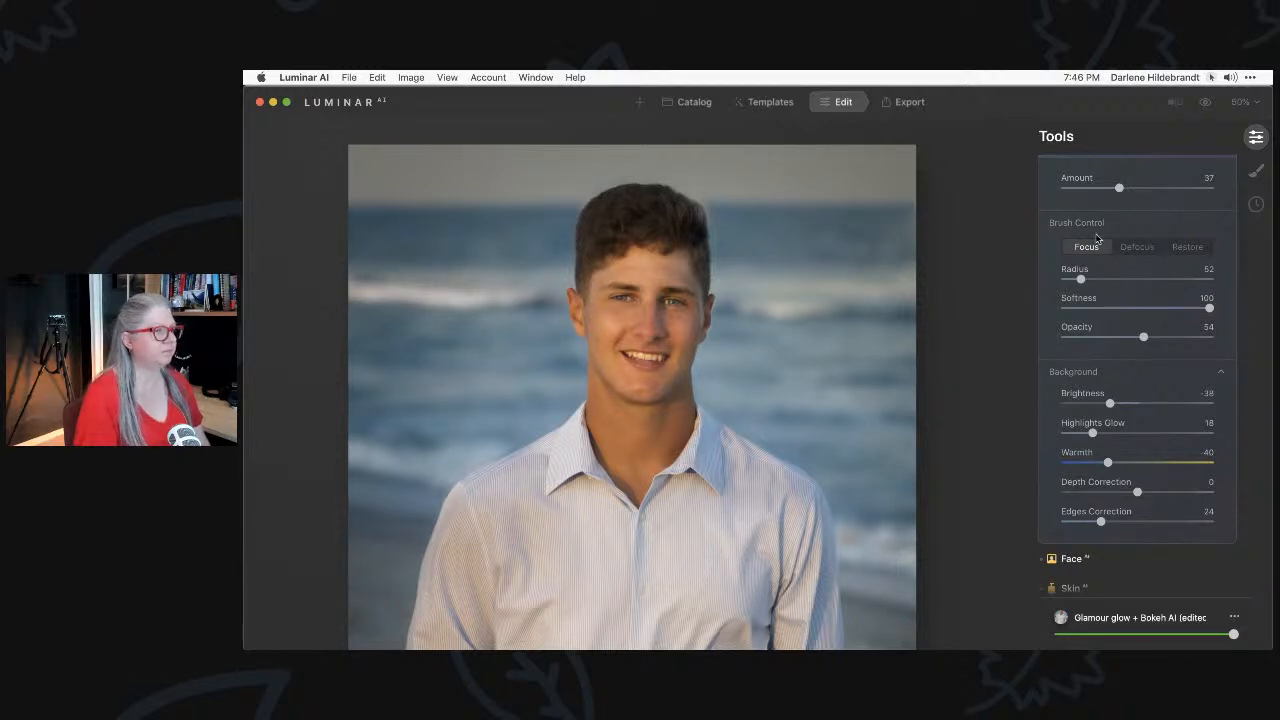
scroll(1110, 270, "up", 3)
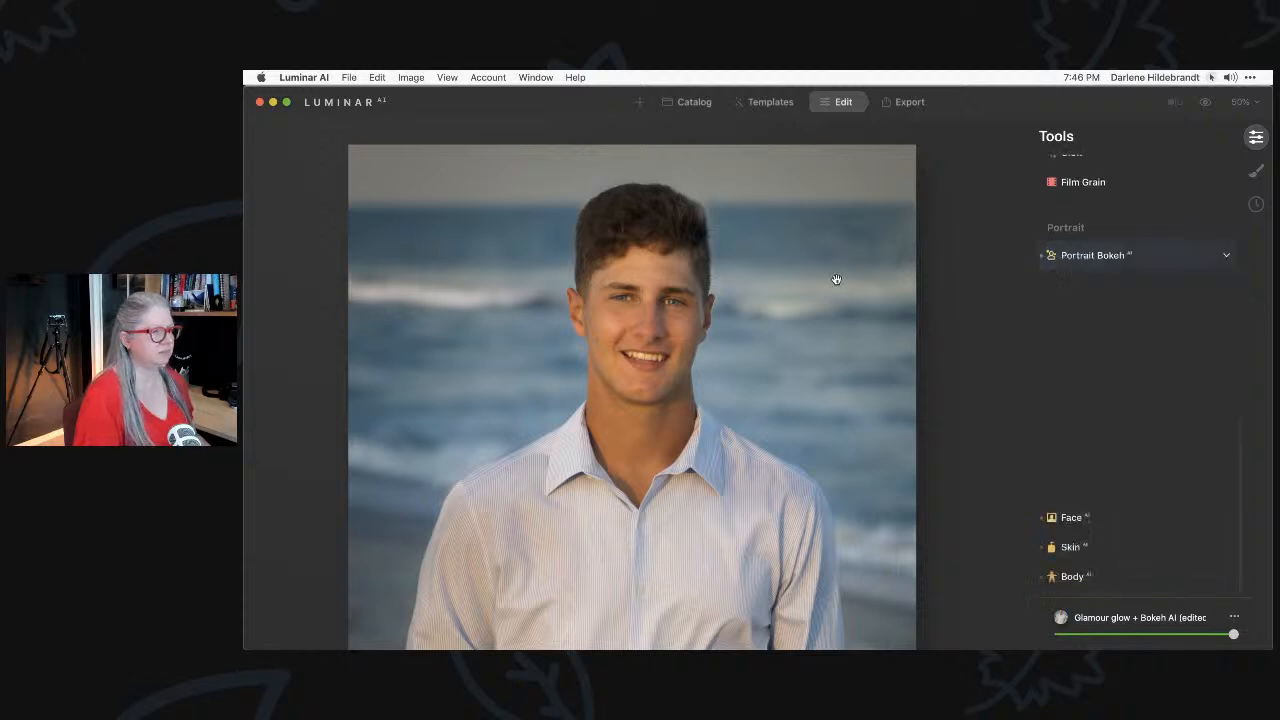
key("super+0")
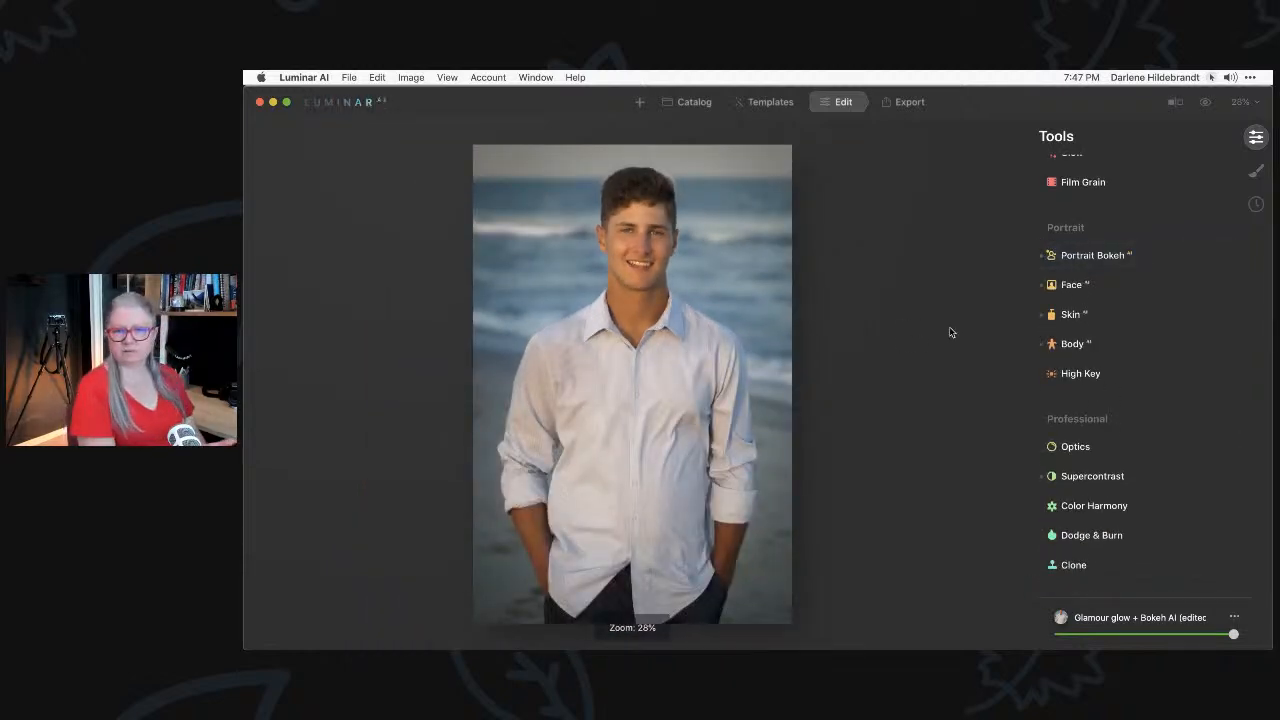